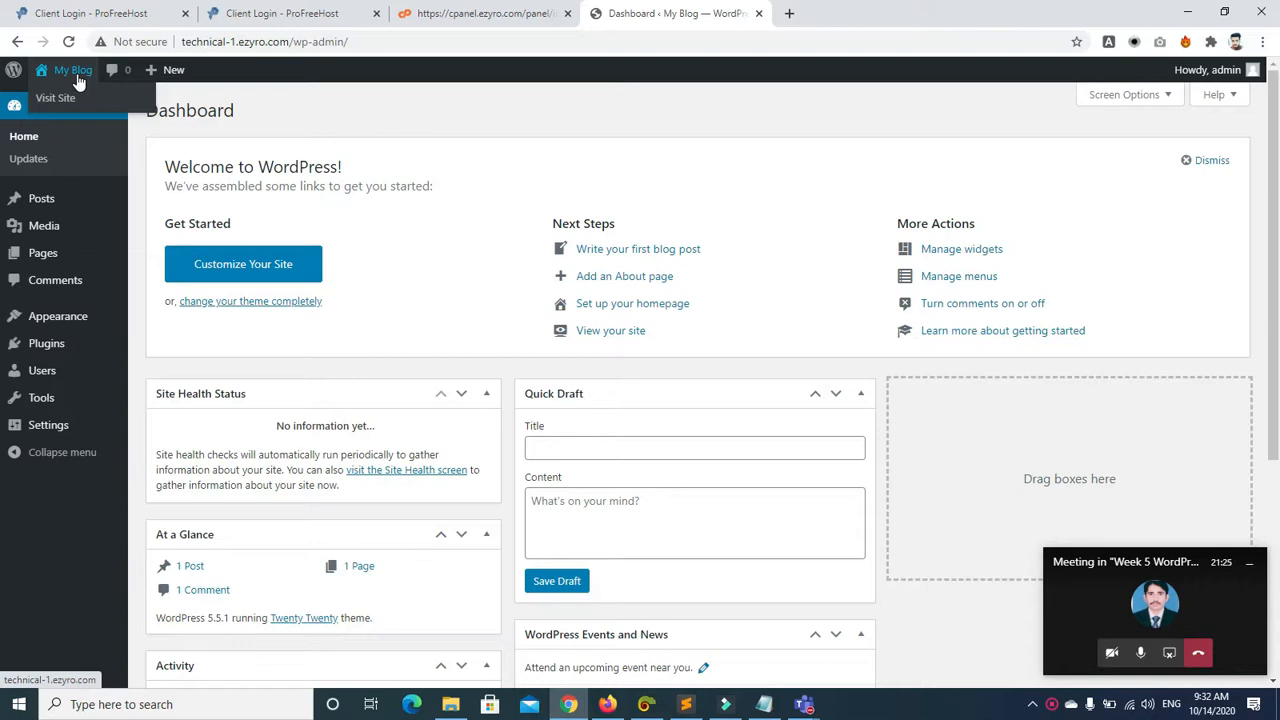
Step: Duplicate the dashboard tab, load technical-1.ezyro.com without the wp-admin path to view the public site, and close the duplicate
{"action": "left_click", "coordinate": [190, 41]}
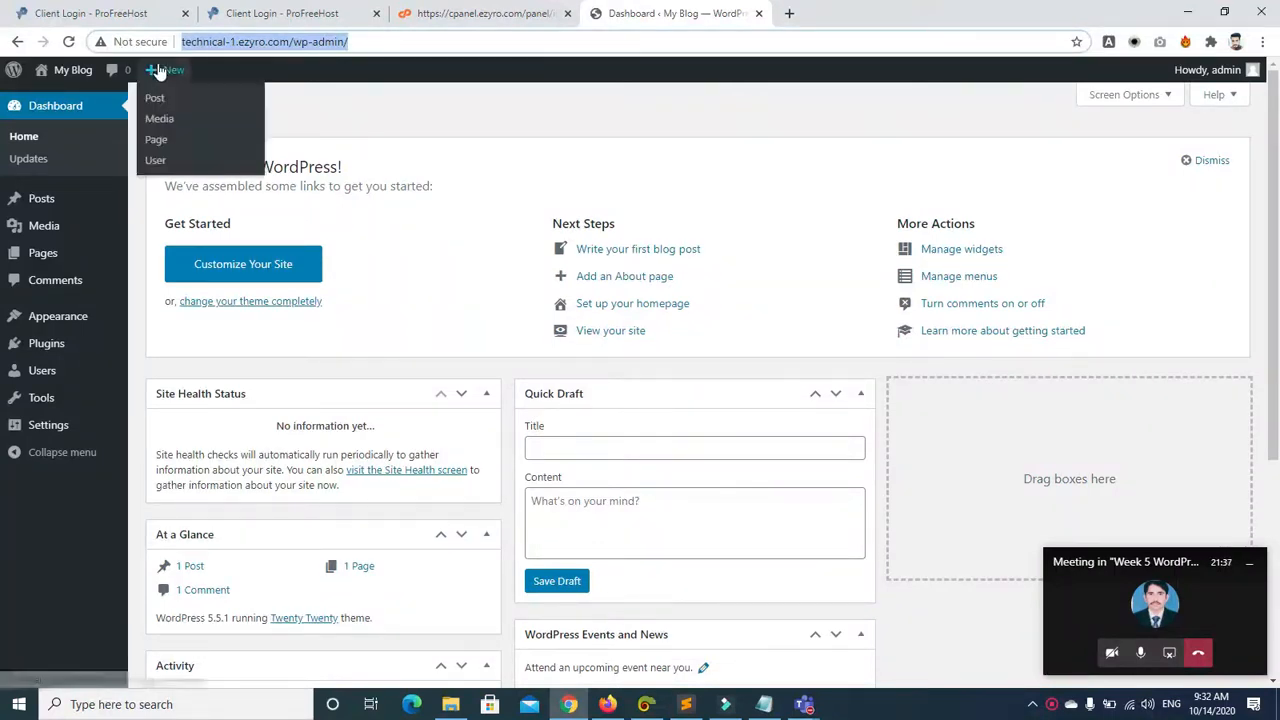
{"action": "mouse_move", "coordinate": [60, 72]}
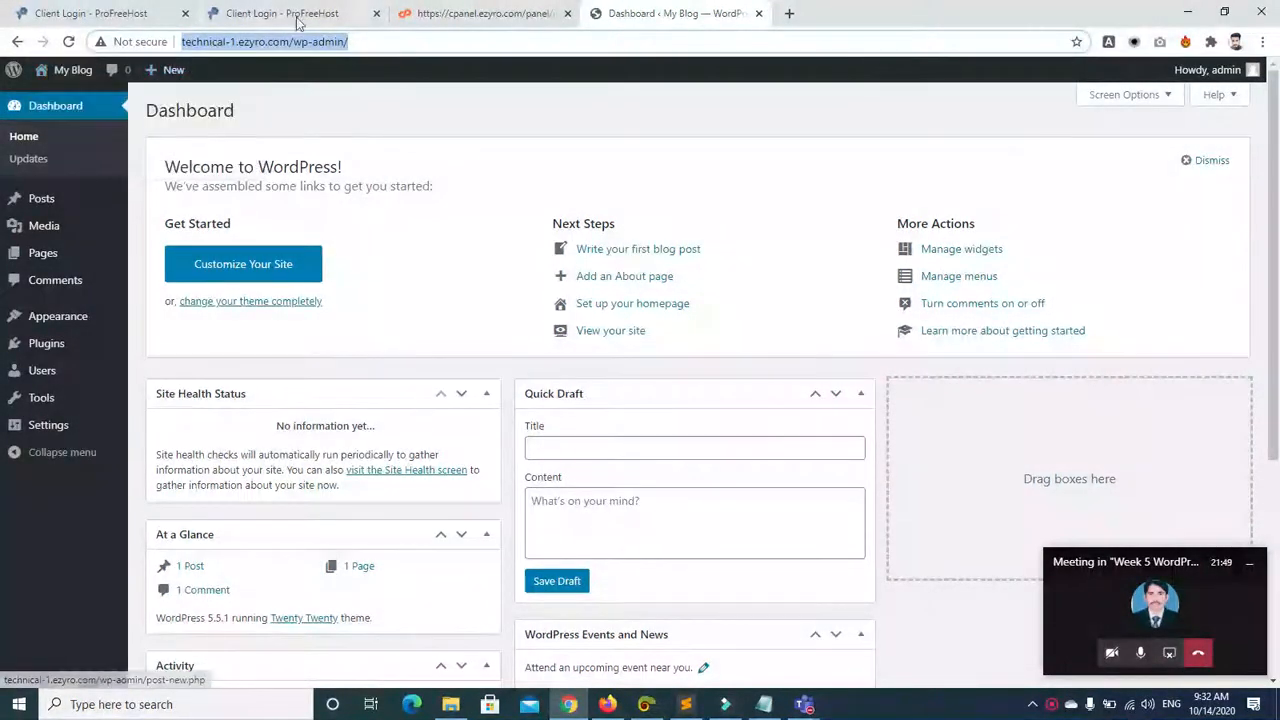
{"action": "right_click", "coordinate": [708, 14]}
{"action": "left_click", "coordinate": [750, 104]}
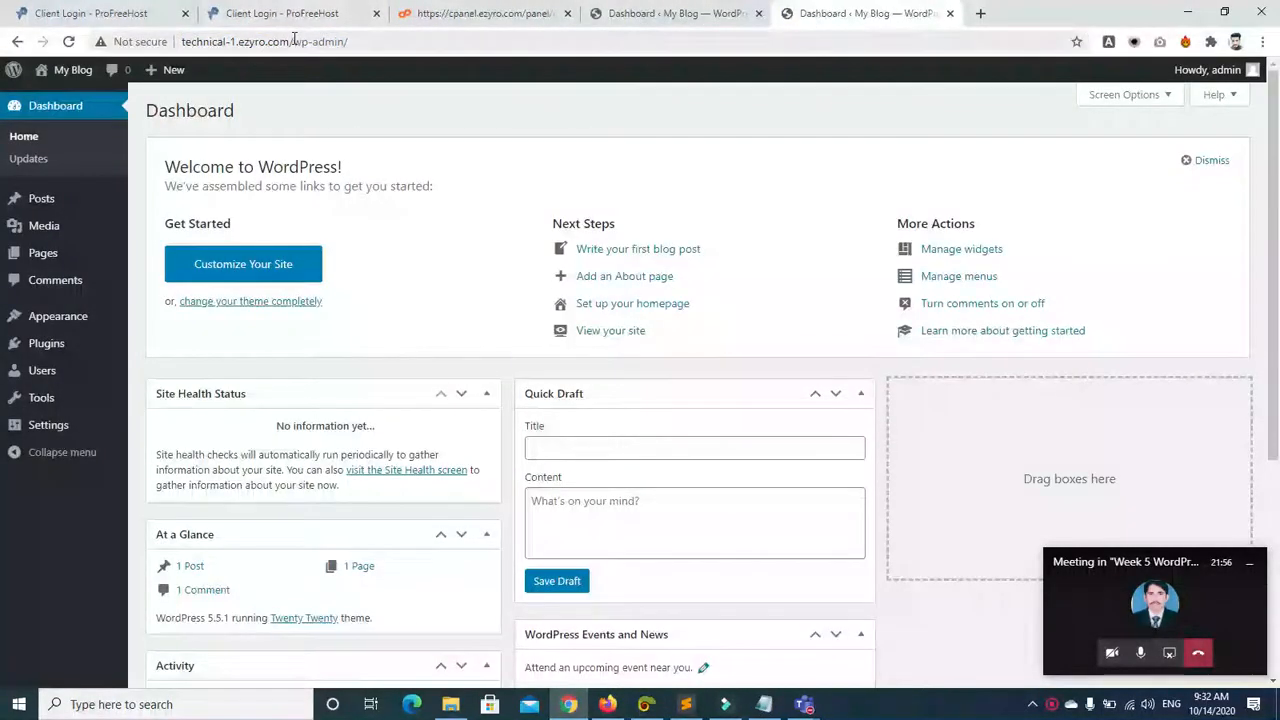
{"action": "left_click_drag", "start_coordinate": [293, 41], "coordinate": [541, 58]}
{"action": "key", "text": "BackSpace"}
{"action": "key", "text": "Return"}
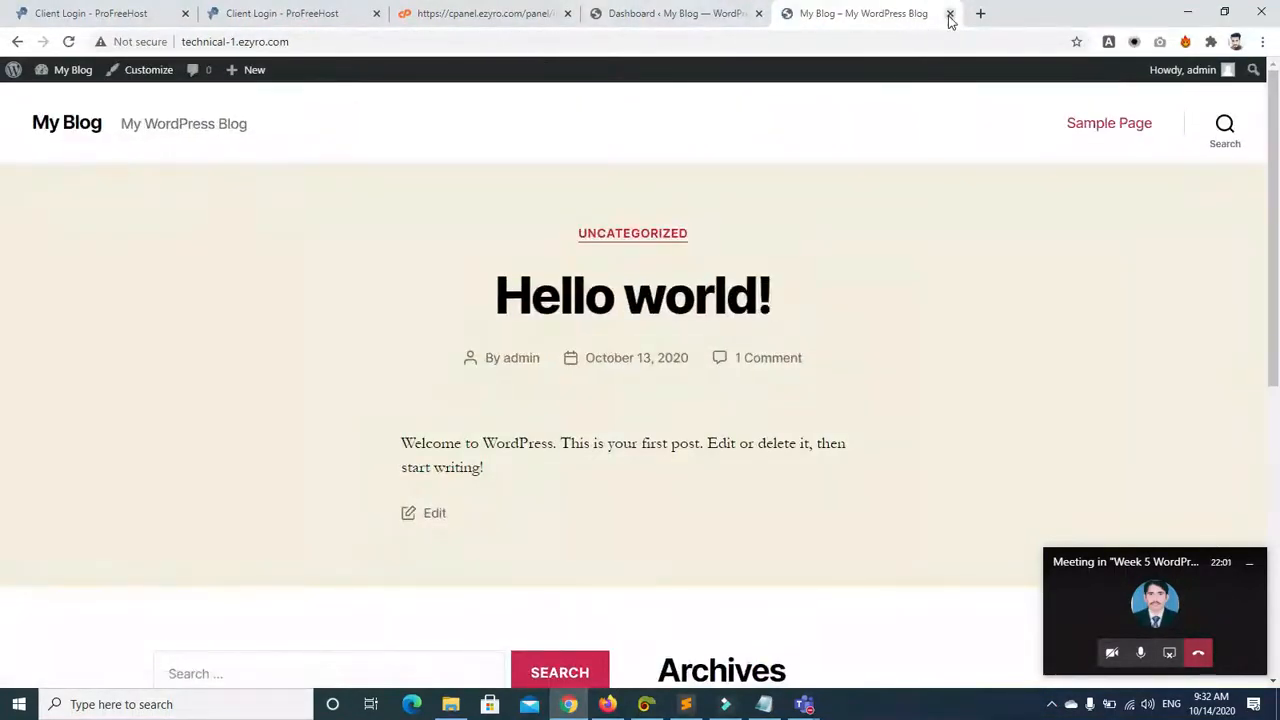
{"action": "left_click", "coordinate": [950, 13]}
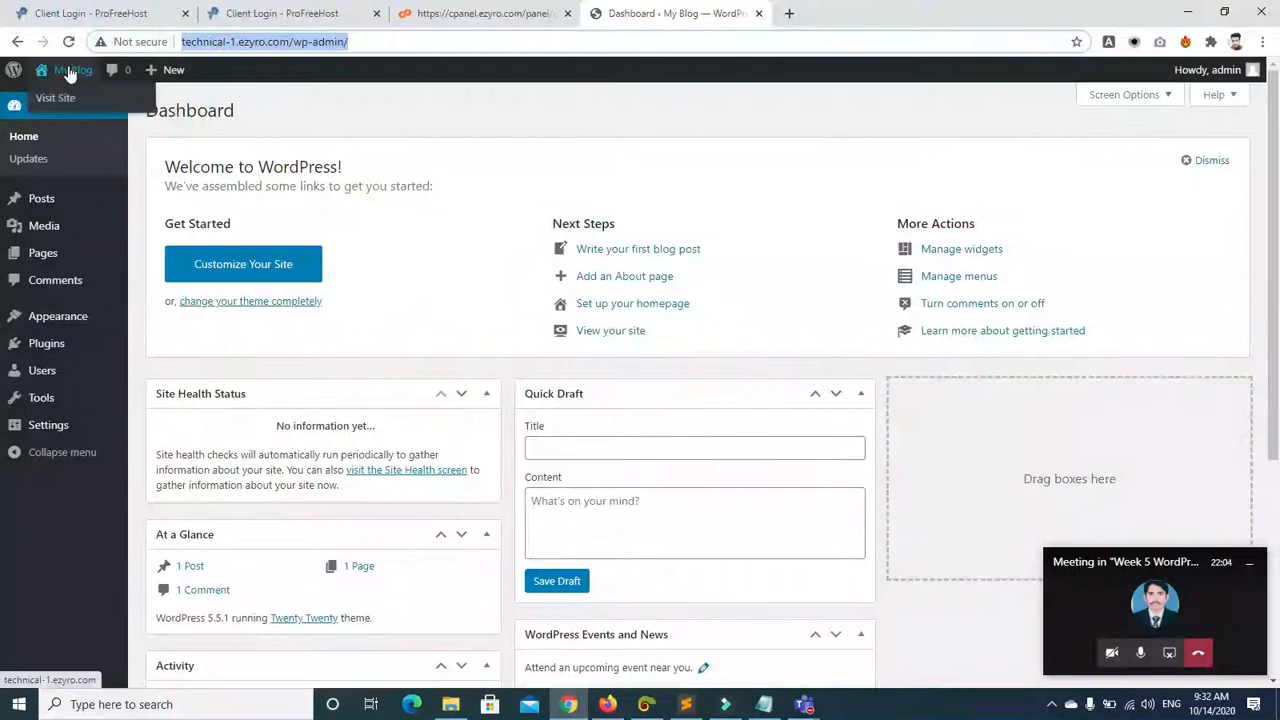
Step: Visit the live site from the dashboard in the same tab and again in a new tab, returning to the dashboard each time
{"action": "left_click", "coordinate": [62, 100]}
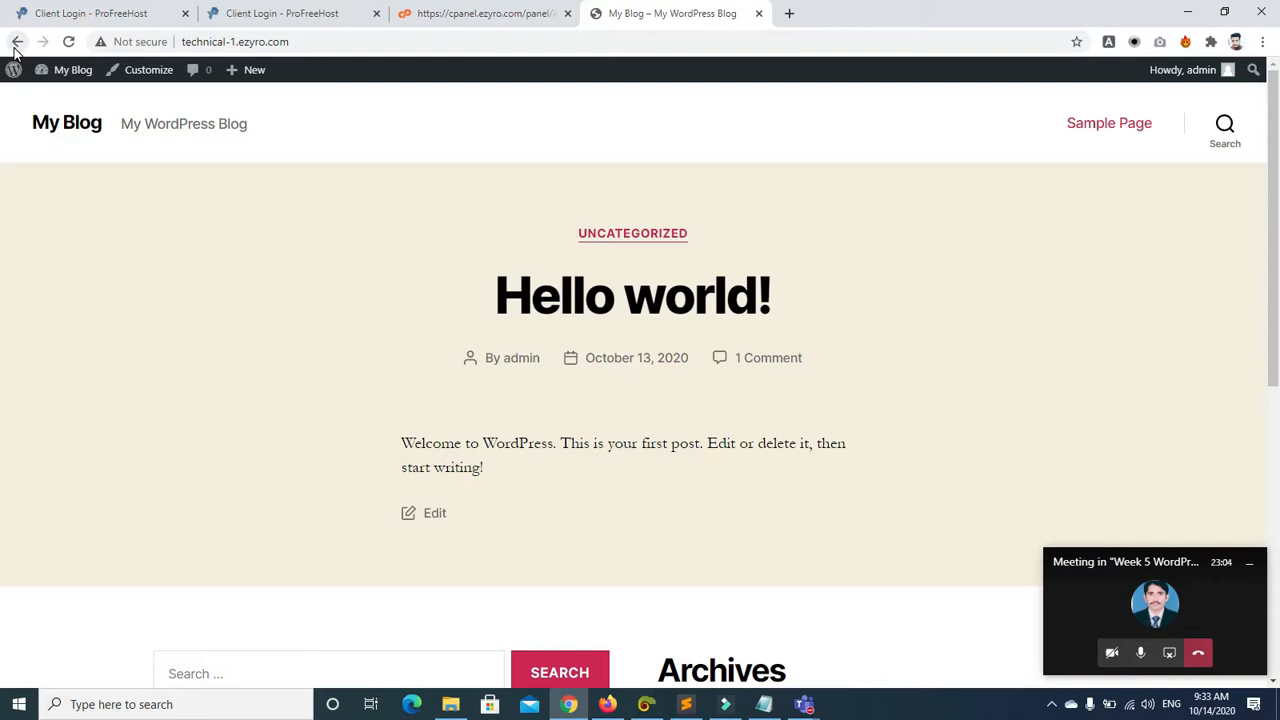
{"action": "left_click", "coordinate": [72, 70]}
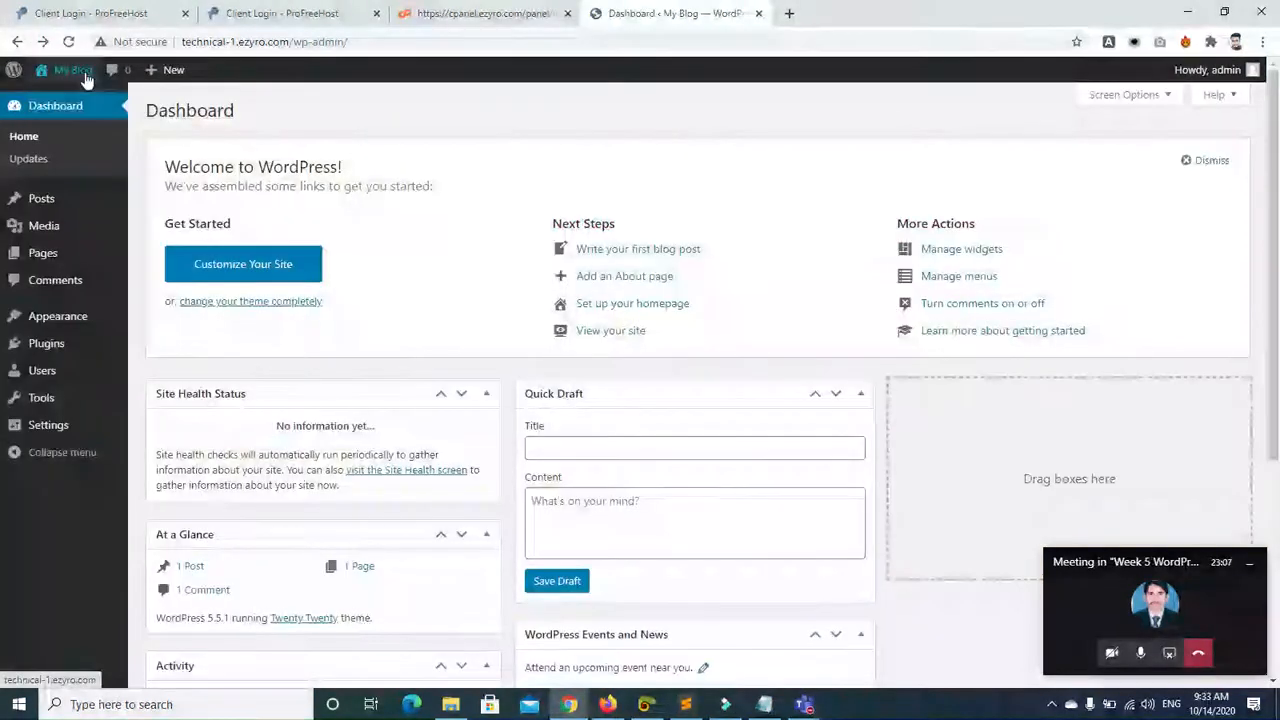
{"action": "mouse_move", "coordinate": [78, 78]}
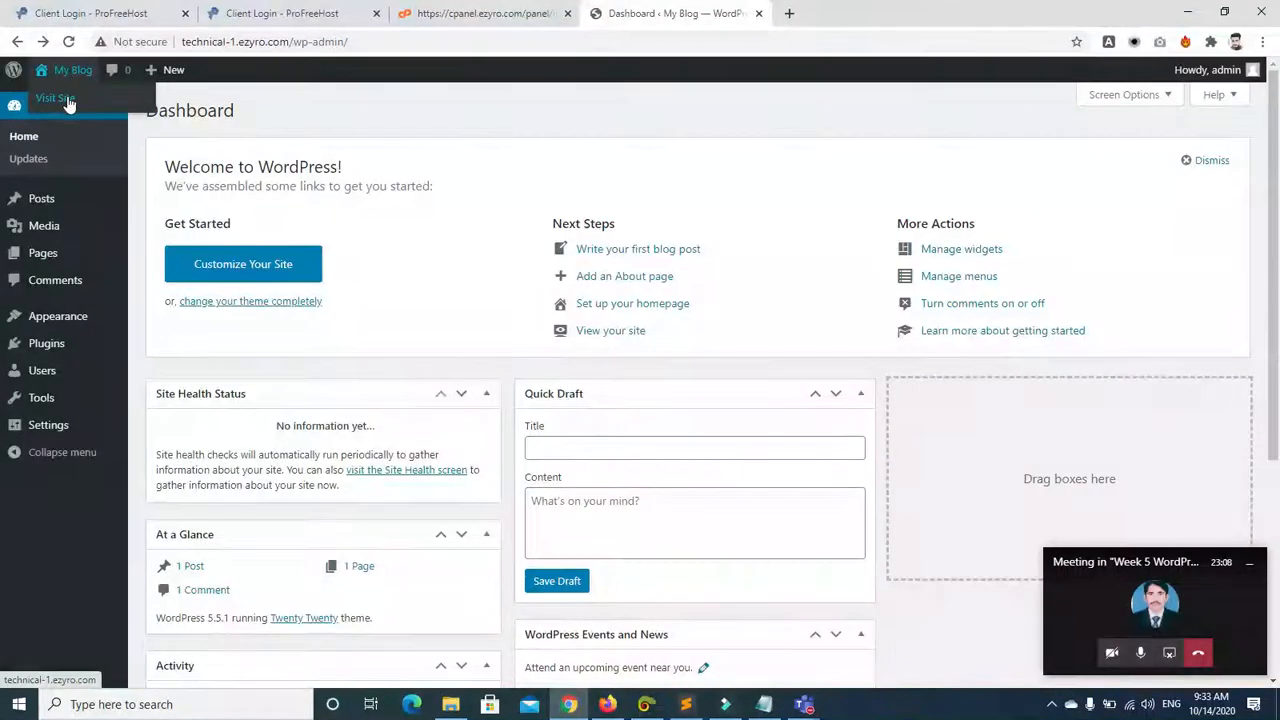
{"action": "right_click", "coordinate": [68, 104]}
{"action": "left_click", "coordinate": [88, 109]}
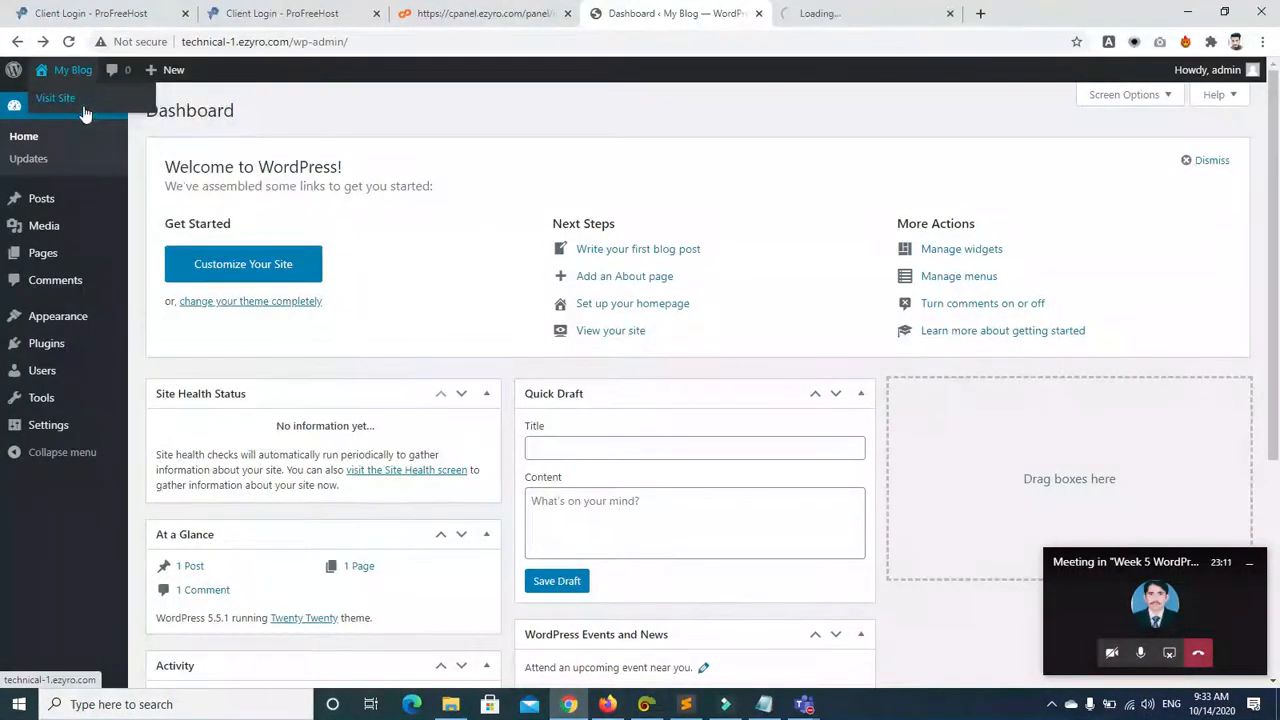
{"action": "left_click", "coordinate": [822, 20]}
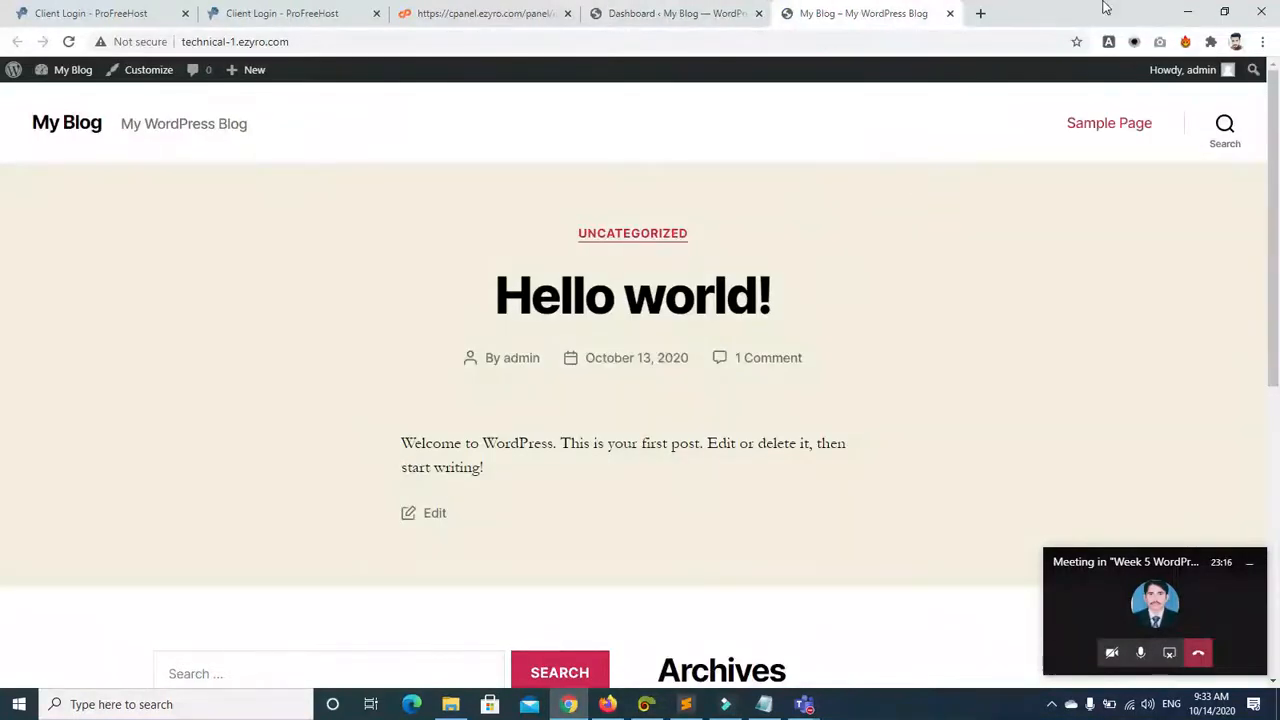
{"action": "left_click", "coordinate": [951, 14]}
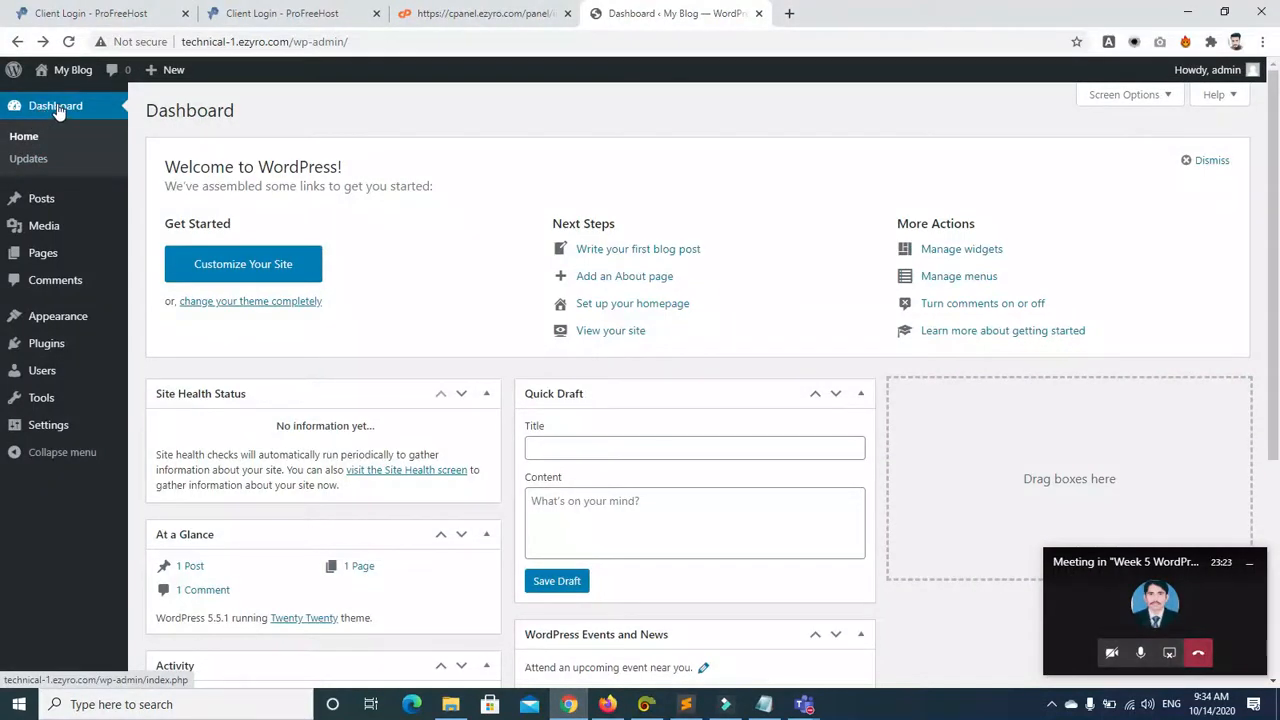
Step: Reload the dashboard, collapse the Quick Draft box and dismiss the Welcome panel
{"action": "left_click", "coordinate": [57, 107]}
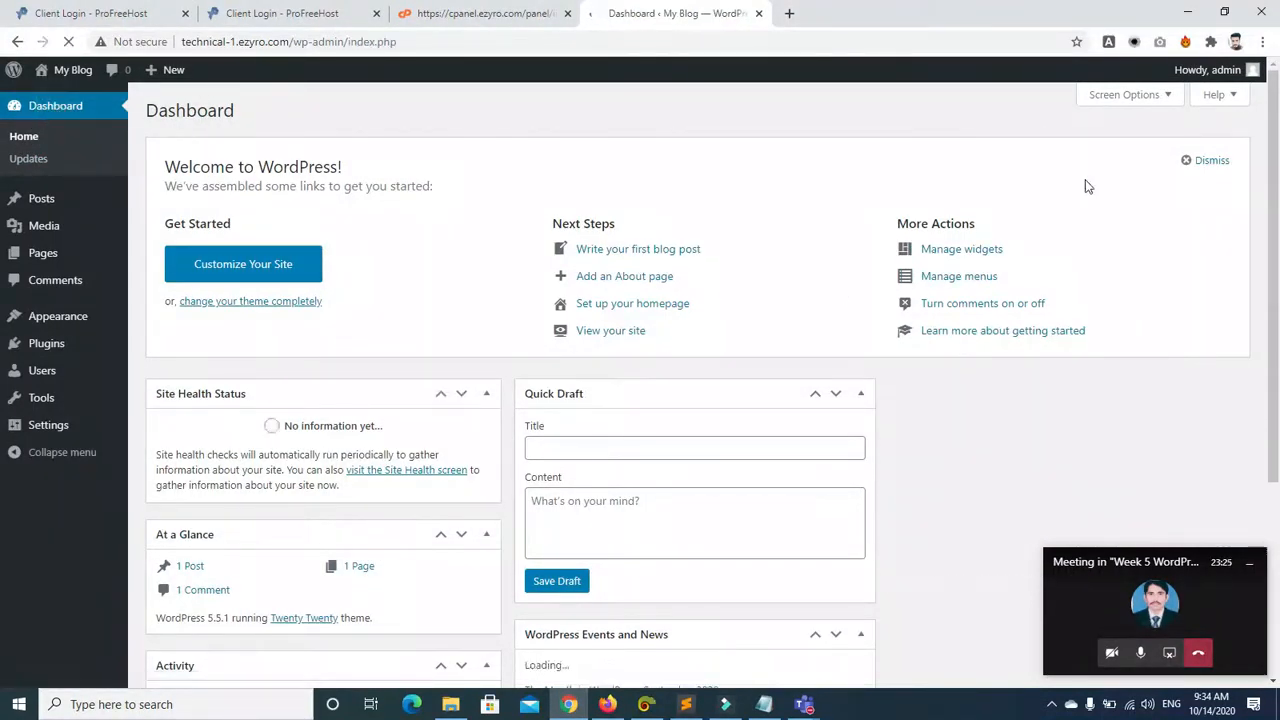
{"action": "mouse_move", "coordinate": [1274, 120]}
{"action": "left_mouse_down"}
{"action": "mouse_move", "coordinate": [1271, 380]}
{"action": "mouse_move", "coordinate": [1276, 115]}
{"action": "left_mouse_up"}
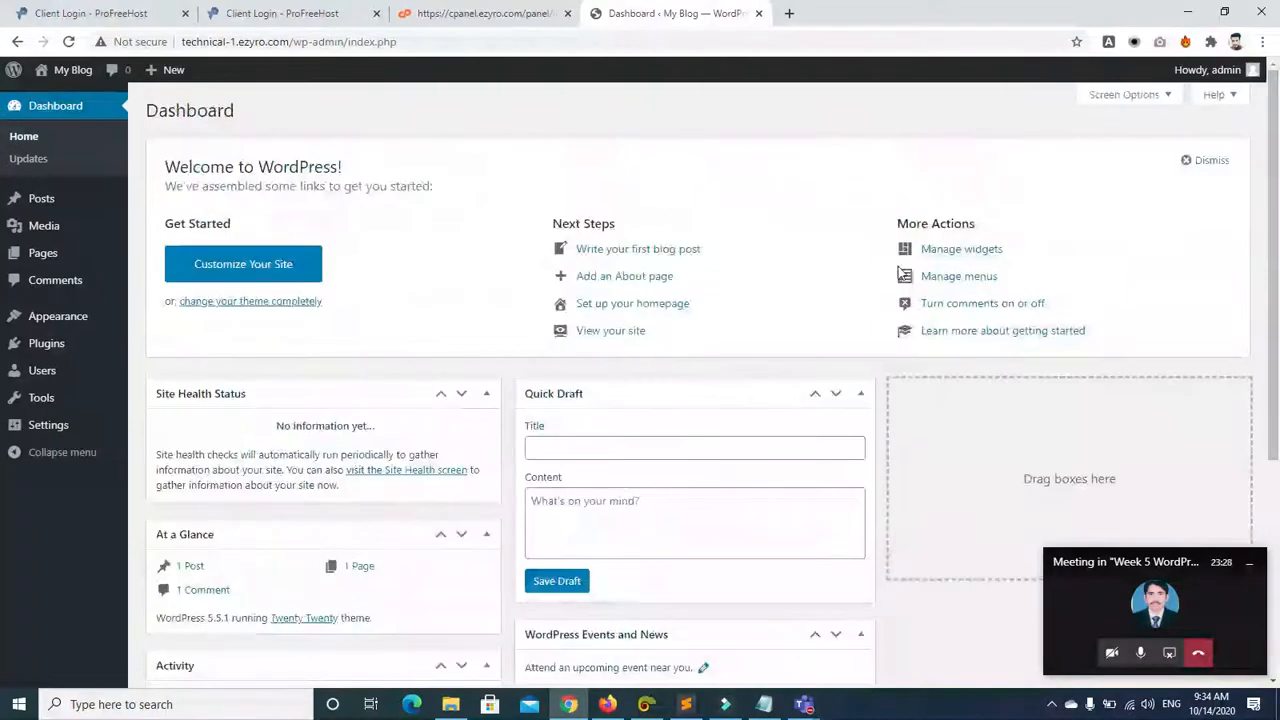
{"action": "left_click", "coordinate": [861, 397]}
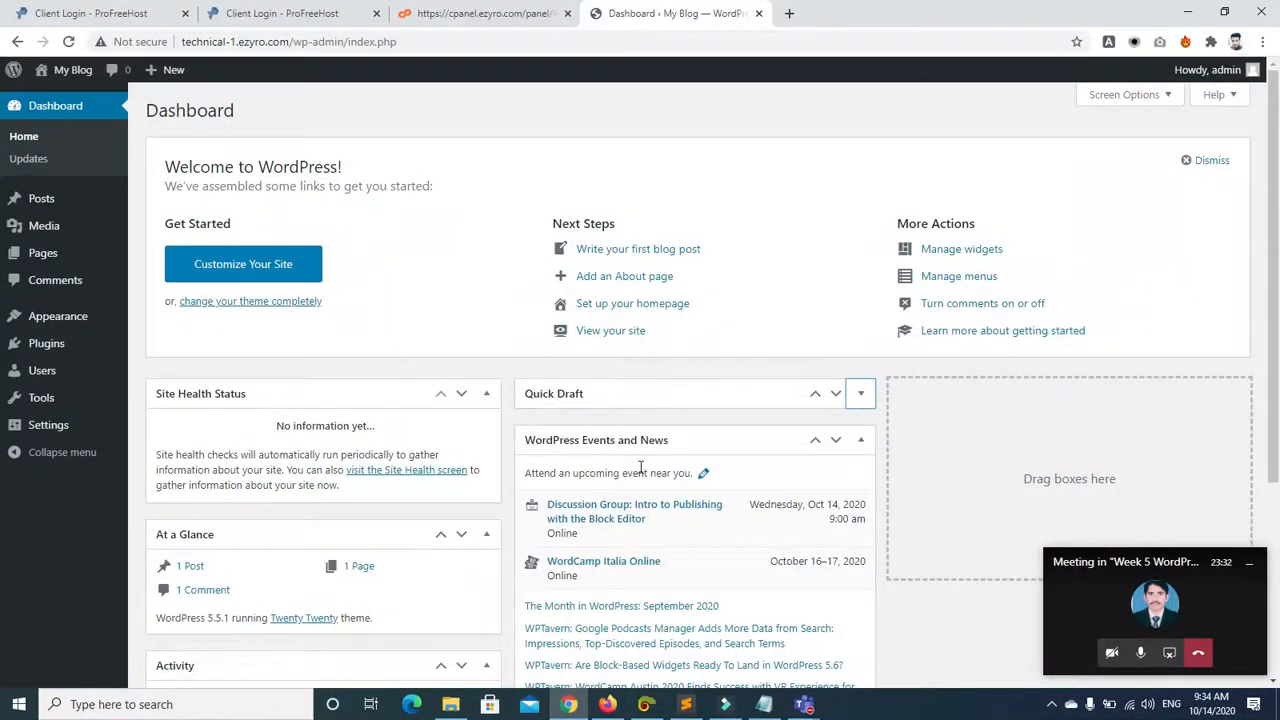
{"action": "left_click", "coordinate": [1187, 163]}
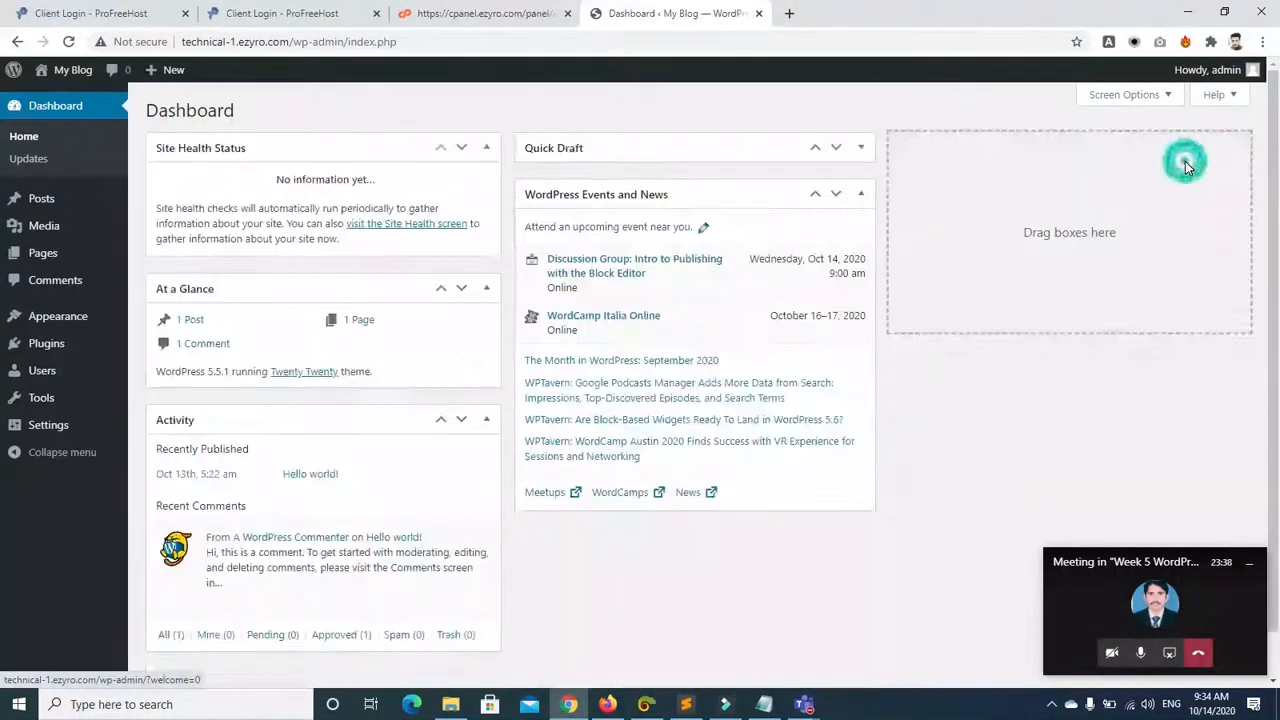
Step: Review the Screen Options and the remaining dashboard boxes, minimise the floating meeting window and reload the dashboard home
{"action": "left_click", "coordinate": [1163, 95]}
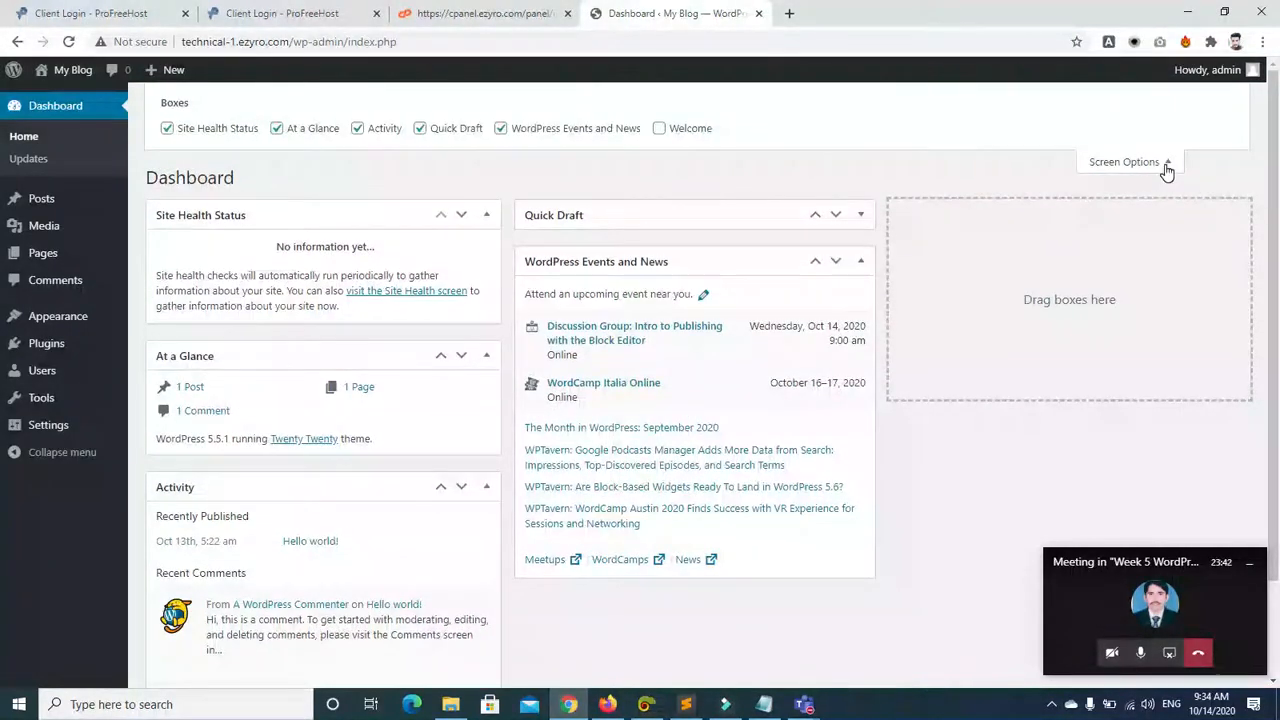
{"action": "left_click", "coordinate": [1166, 163]}
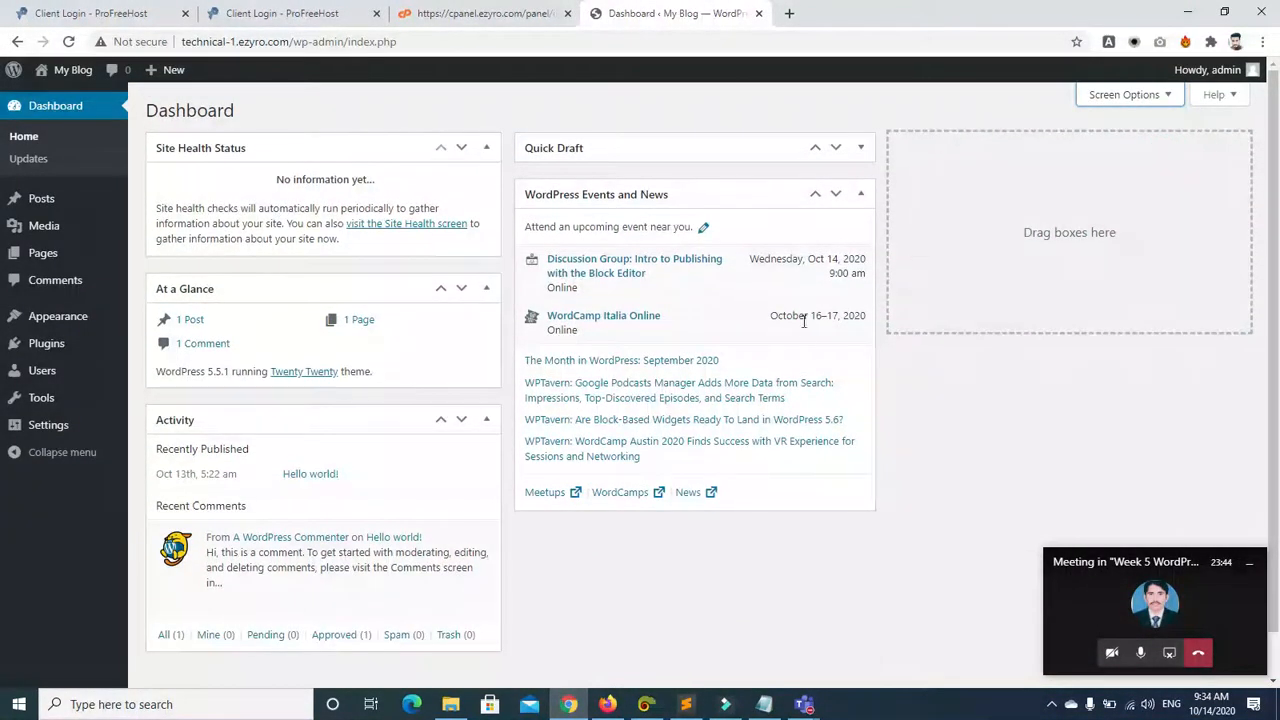
{"action": "scroll", "coordinate": [1000, 420], "scroll_direction": "down", "scroll_amount": 1}
{"action": "left_click", "coordinate": [1248, 566]}
{"action": "scroll", "coordinate": [1021, 590], "scroll_direction": "up", "scroll_amount": 1}
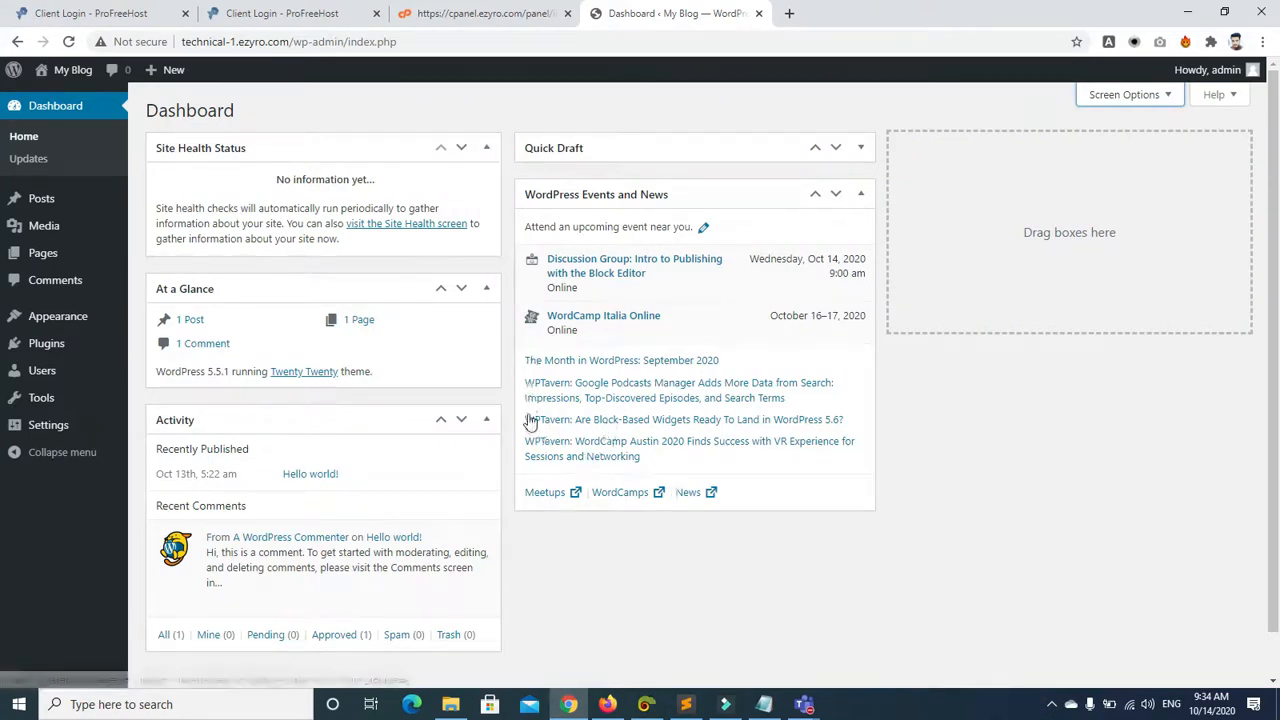
{"action": "left_click", "coordinate": [25, 139]}
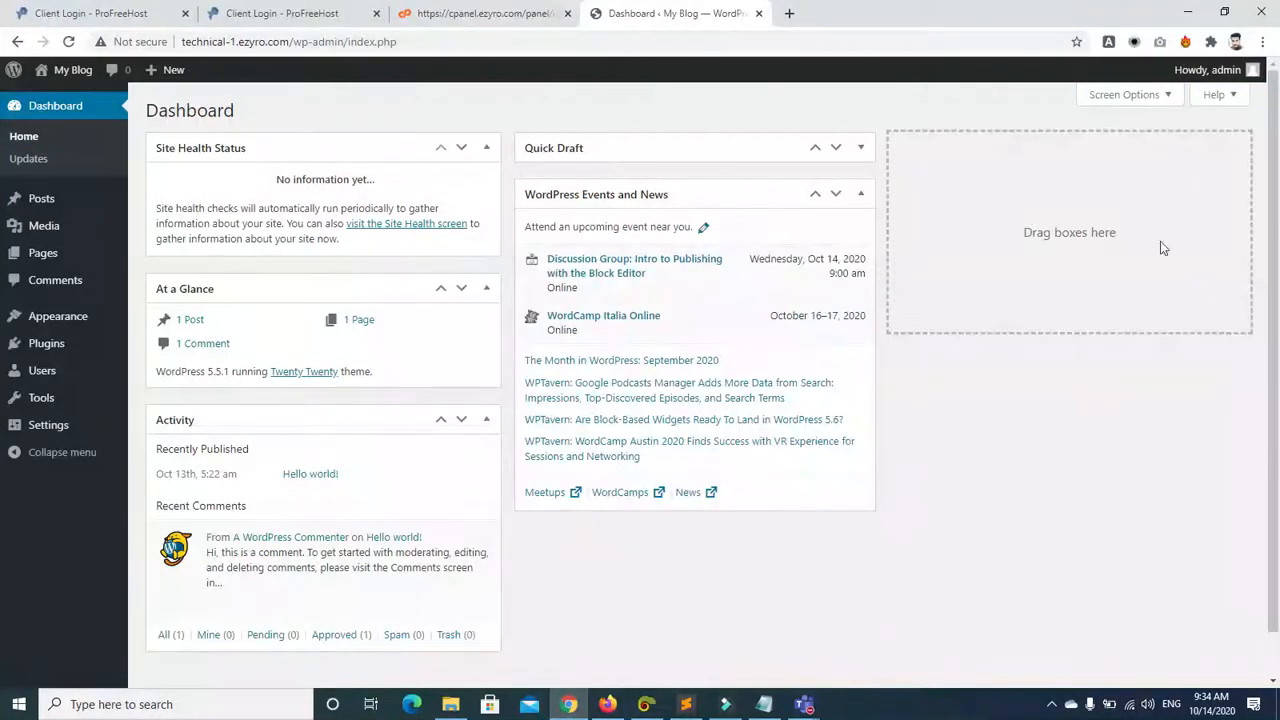
Step: Check the WordPress Updates page for core, plugin and theme updates, and return to the dashboard home
{"action": "left_click", "coordinate": [32, 160]}
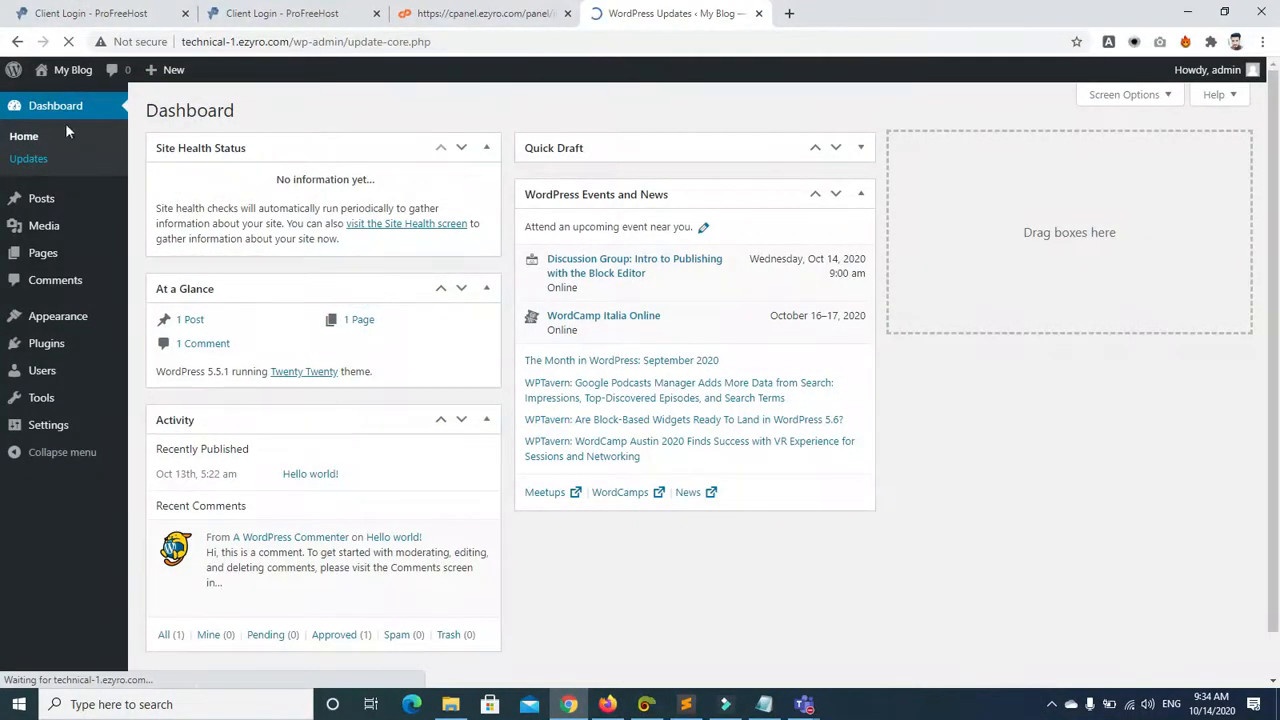
{"action": "left_click", "coordinate": [493, 269]}
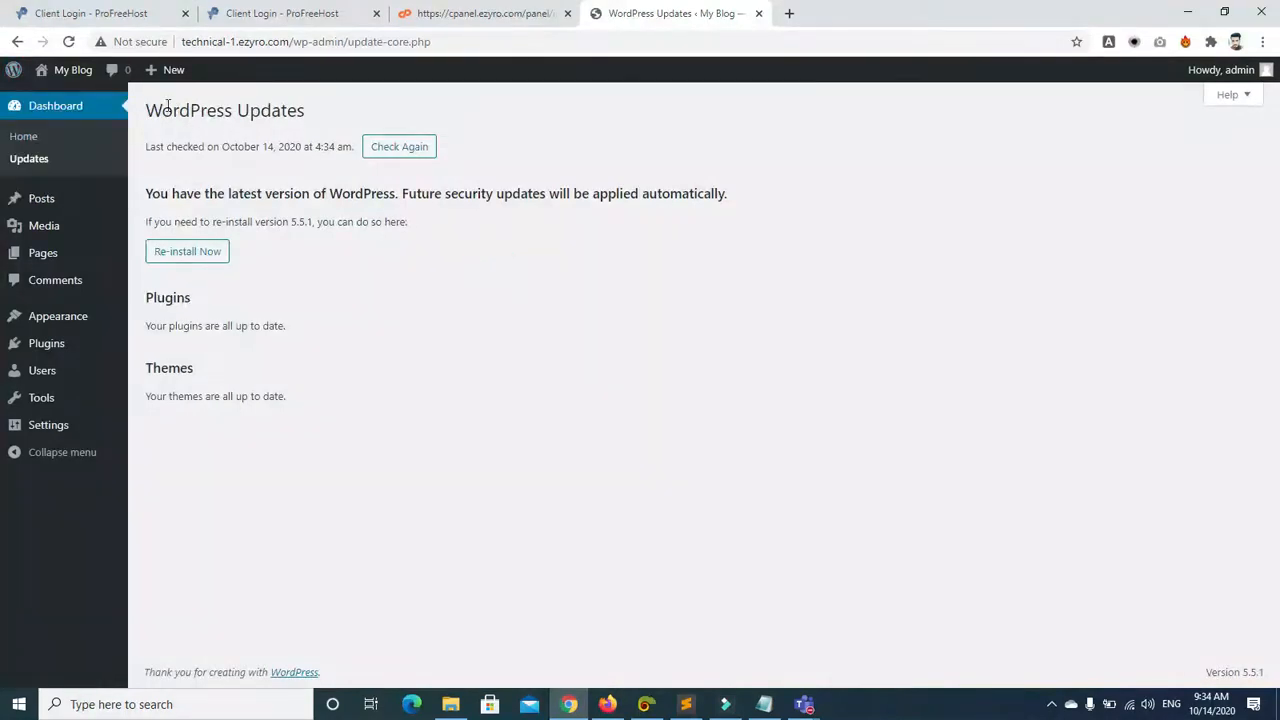
{"action": "left_click", "coordinate": [34, 157]}
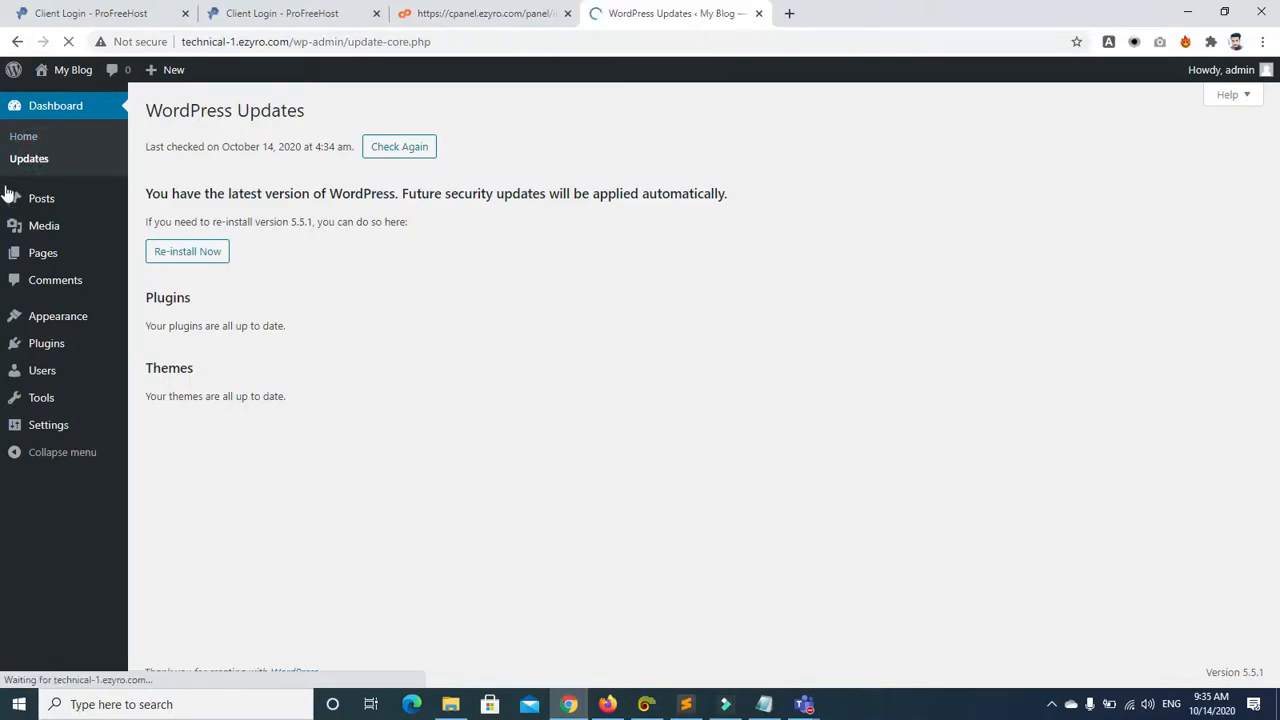
{"action": "left_click", "coordinate": [23, 137]}
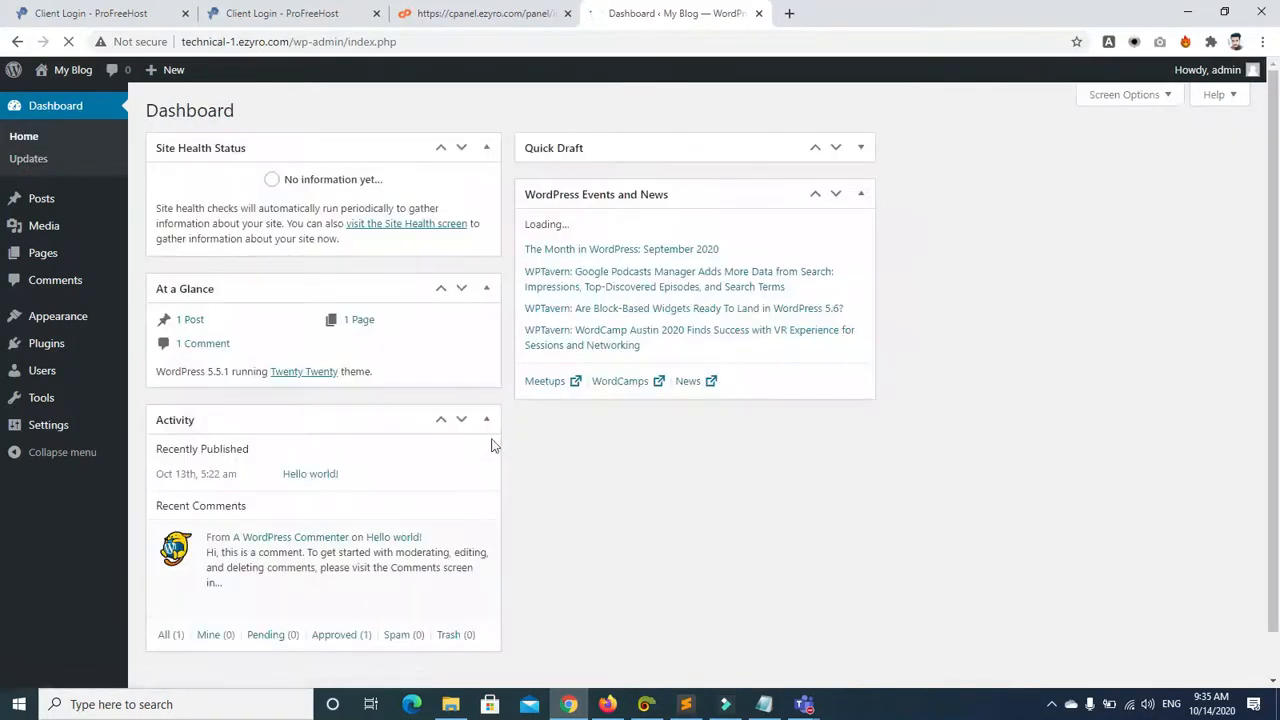
Step: Open google.com in a new tab and search for "newspaper" to find an example of a site with posts
{"action": "mouse_move", "coordinate": [40, 200]}
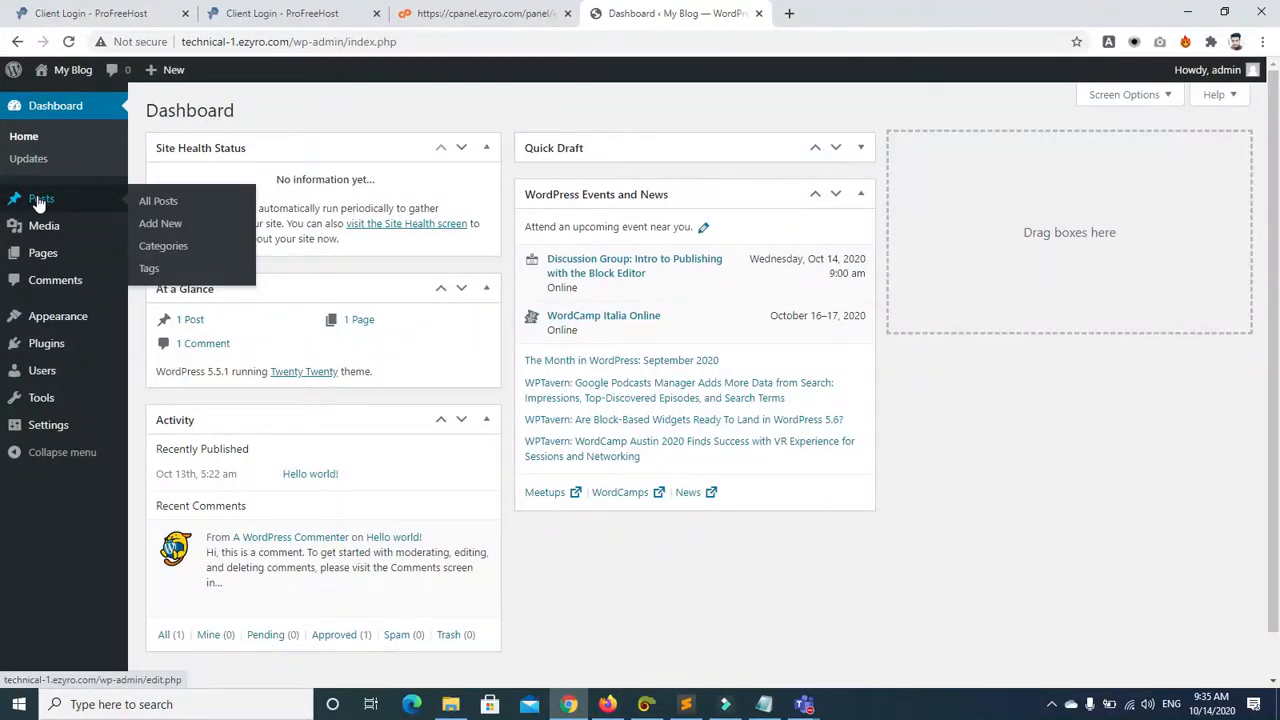
{"action": "left_click", "coordinate": [789, 13]}
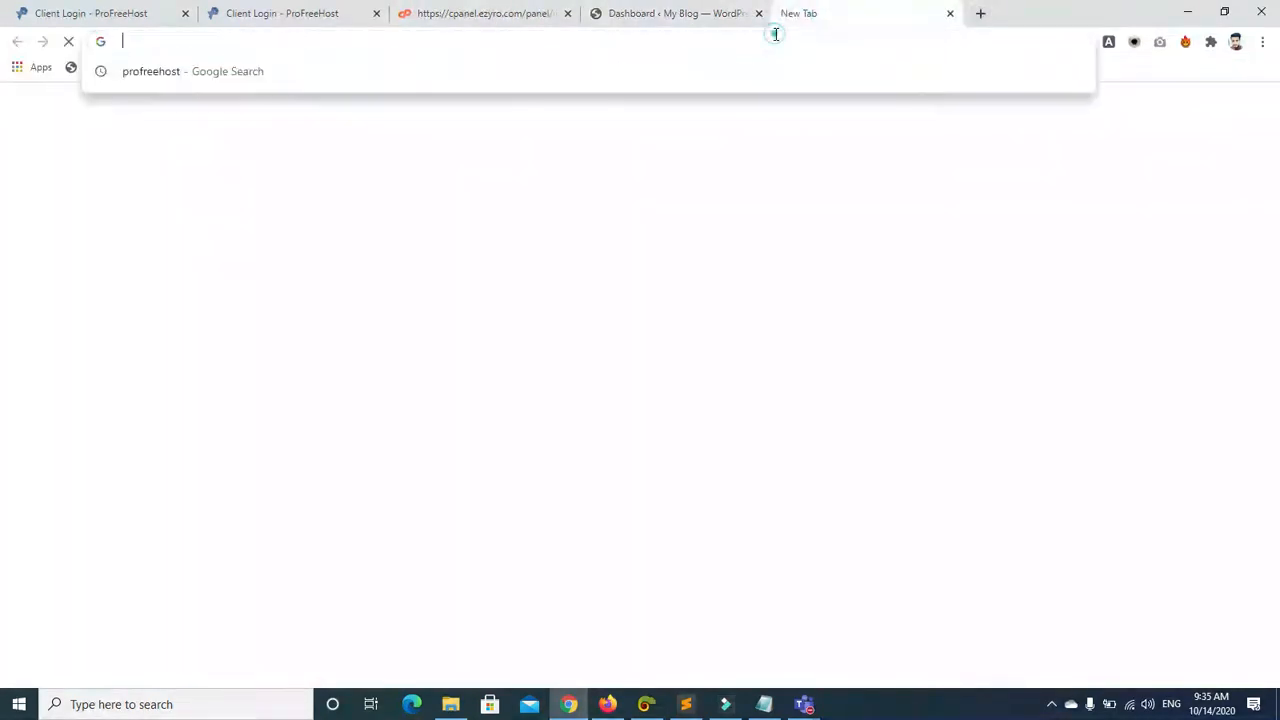
{"action": "type", "text": "google.com"}
{"action": "key", "text": "Return"}
{"action": "type", "text": "blogs"}
{"action": "key", "text": "BackSpace"}
{"action": "key", "text": "BackSpace"}
{"action": "key", "text": "BackSpace"}
{"action": "key", "text": "BackSpace"}
{"action": "key", "text": "BackSpace"}
{"action": "type", "text": "newspaper"}
{"action": "key", "text": "Return"}
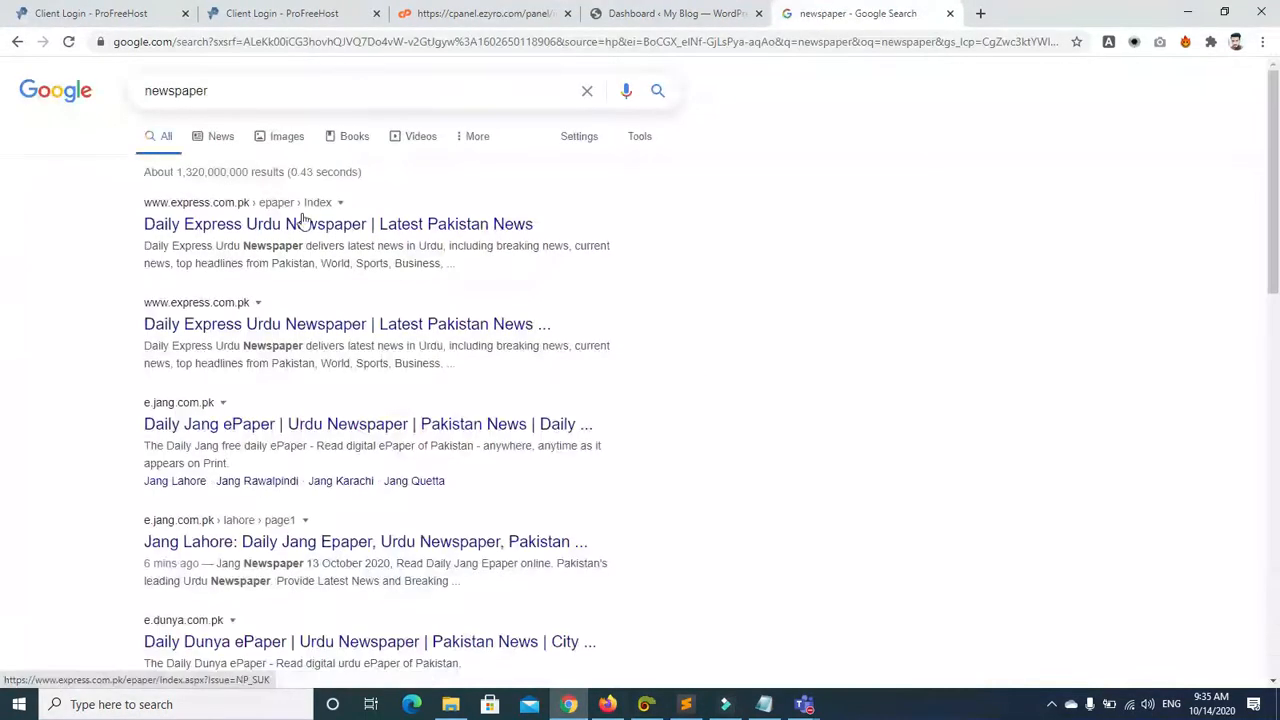
Step: Open the Daily Express Urdu Newspaper result, look over its front page and follow its link to The Express Tribune
{"action": "left_click", "coordinate": [305, 223]}
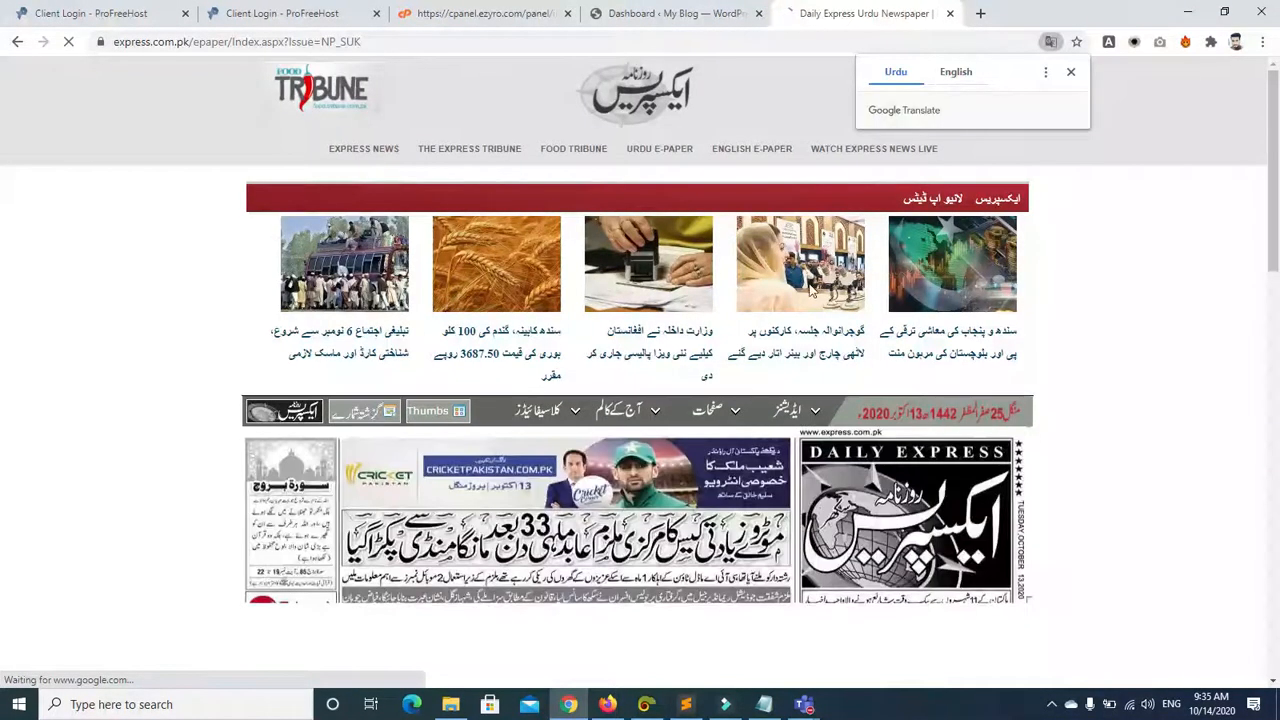
{"action": "left_click_drag", "start_coordinate": [1265, 198], "coordinate": [1270, 172]}
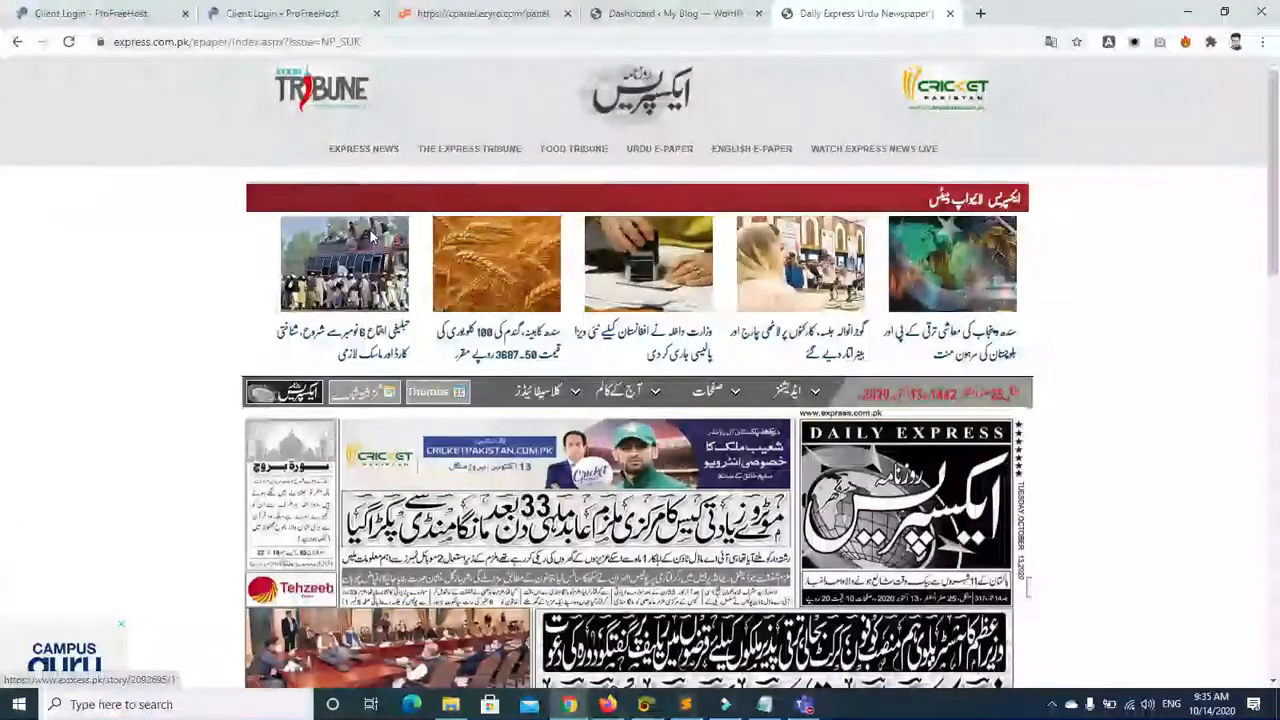
{"action": "left_click", "coordinate": [441, 156]}
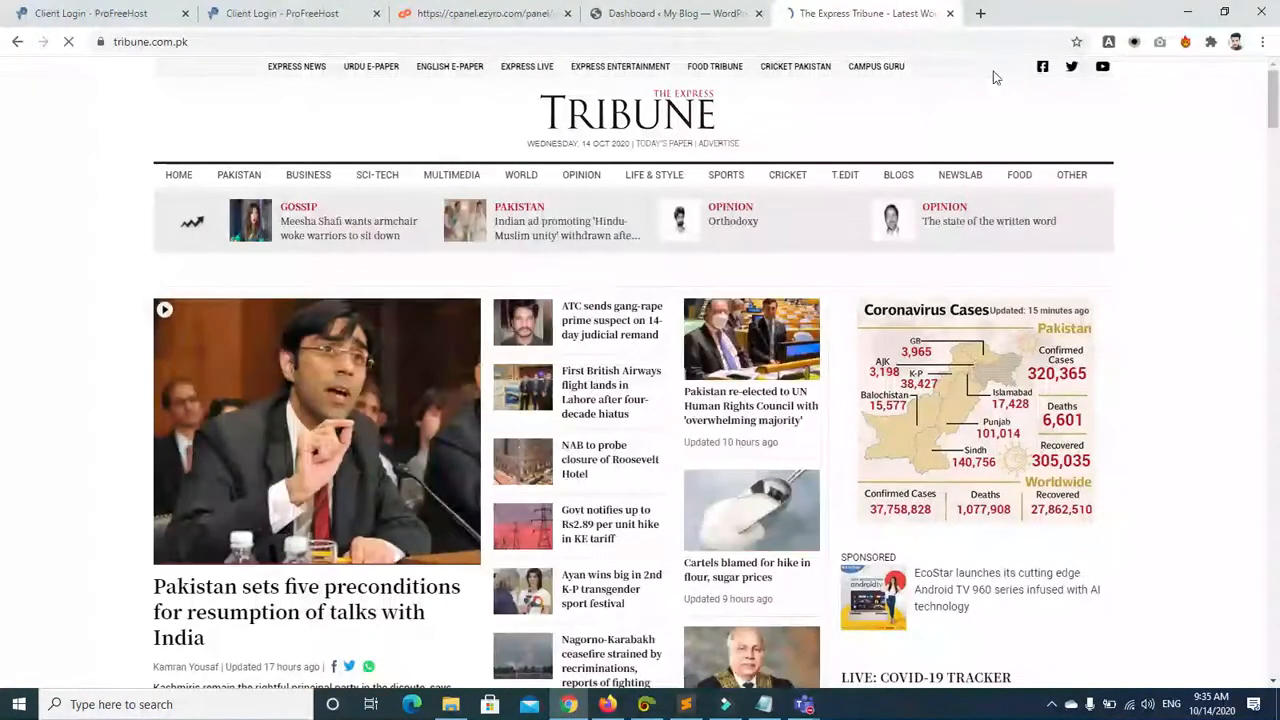
Step: Browse the Express Tribune homepage sections, read through a Life & Style article and return to the WordPress dashboard tab
{"action": "left_click_drag", "start_coordinate": [1272, 81], "coordinate": [1146, 131]}
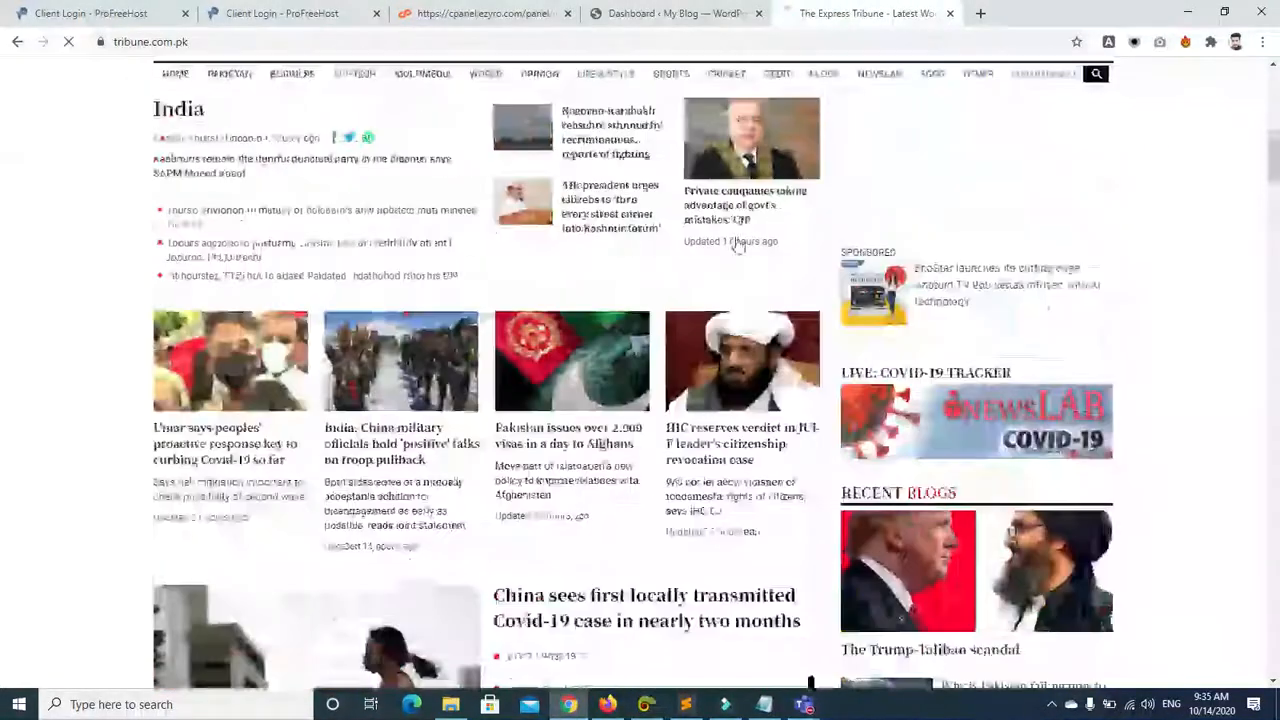
{"action": "left_click_drag", "start_coordinate": [1272, 179], "coordinate": [1274, 240]}
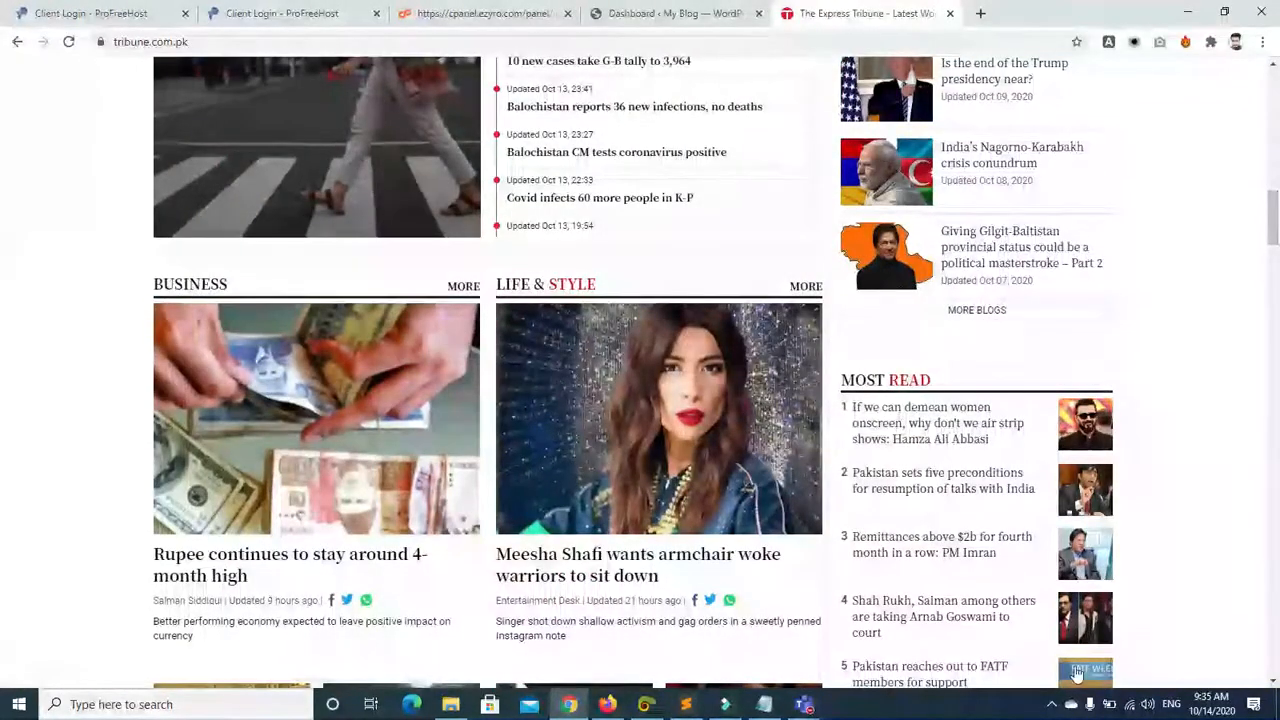
{"action": "left_click_drag", "start_coordinate": [1270, 210], "coordinate": [1277, 275]}
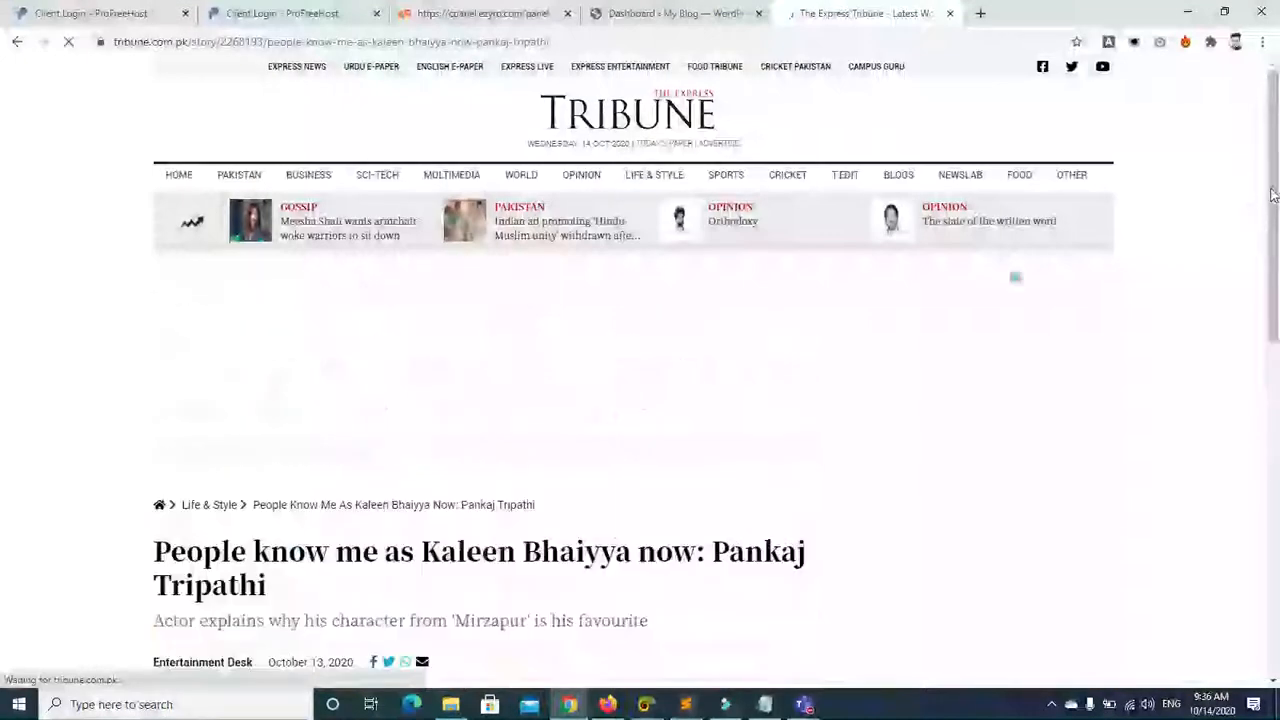
{"action": "left_click_drag", "start_coordinate": [1273, 195], "coordinate": [1273, 393]}
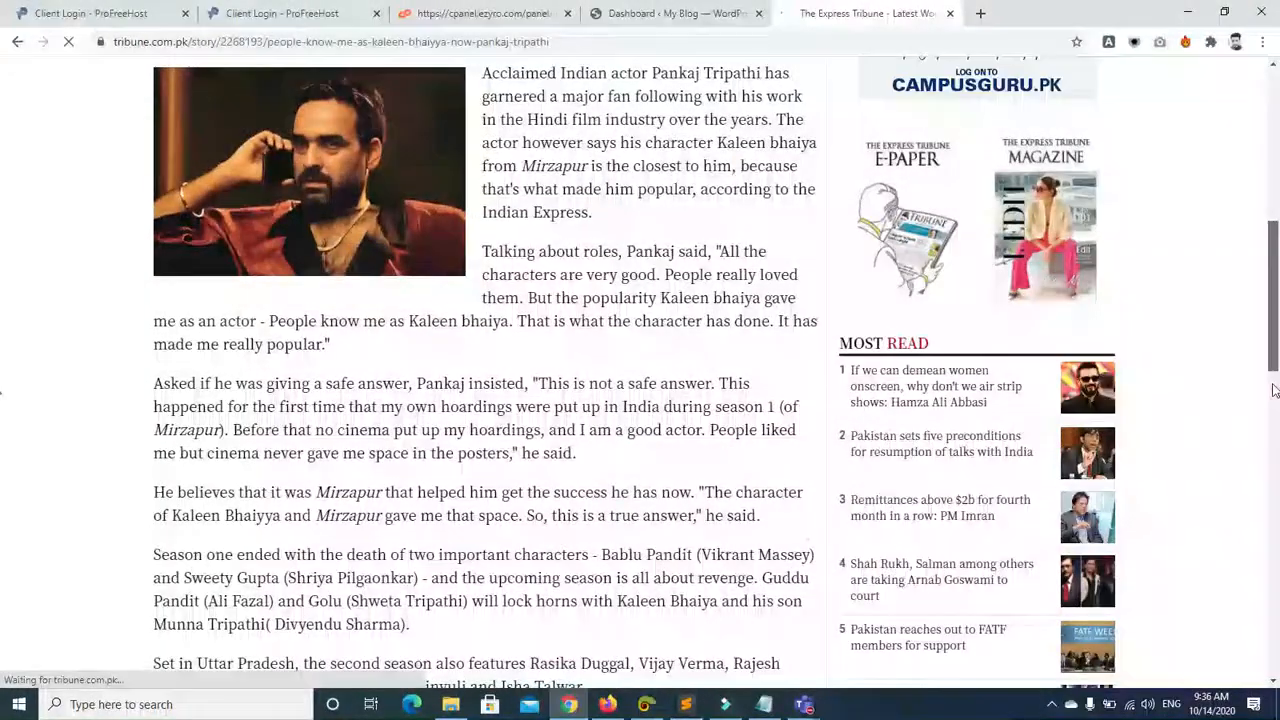
{"action": "left_click_drag", "start_coordinate": [1274, 348], "coordinate": [1278, 256]}
{"action": "left_click_drag", "start_coordinate": [1277, 330], "coordinate": [1279, 82]}
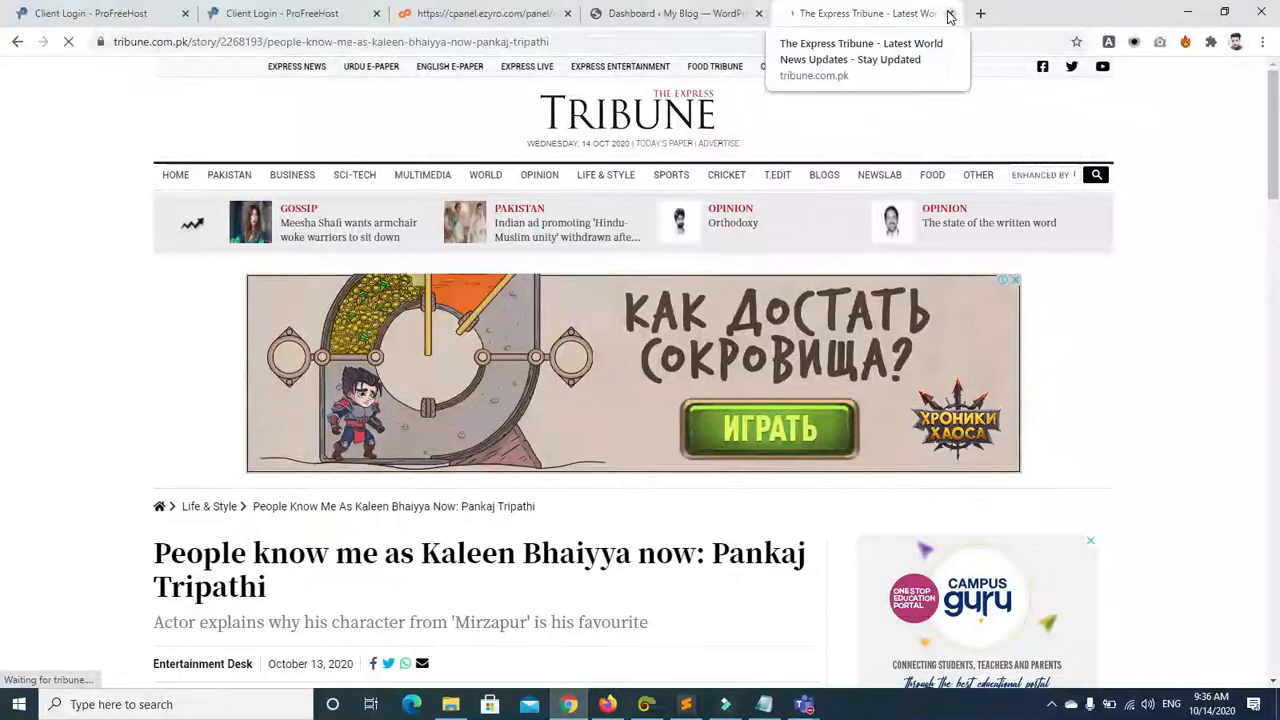
{"action": "left_click", "coordinate": [660, 14]}
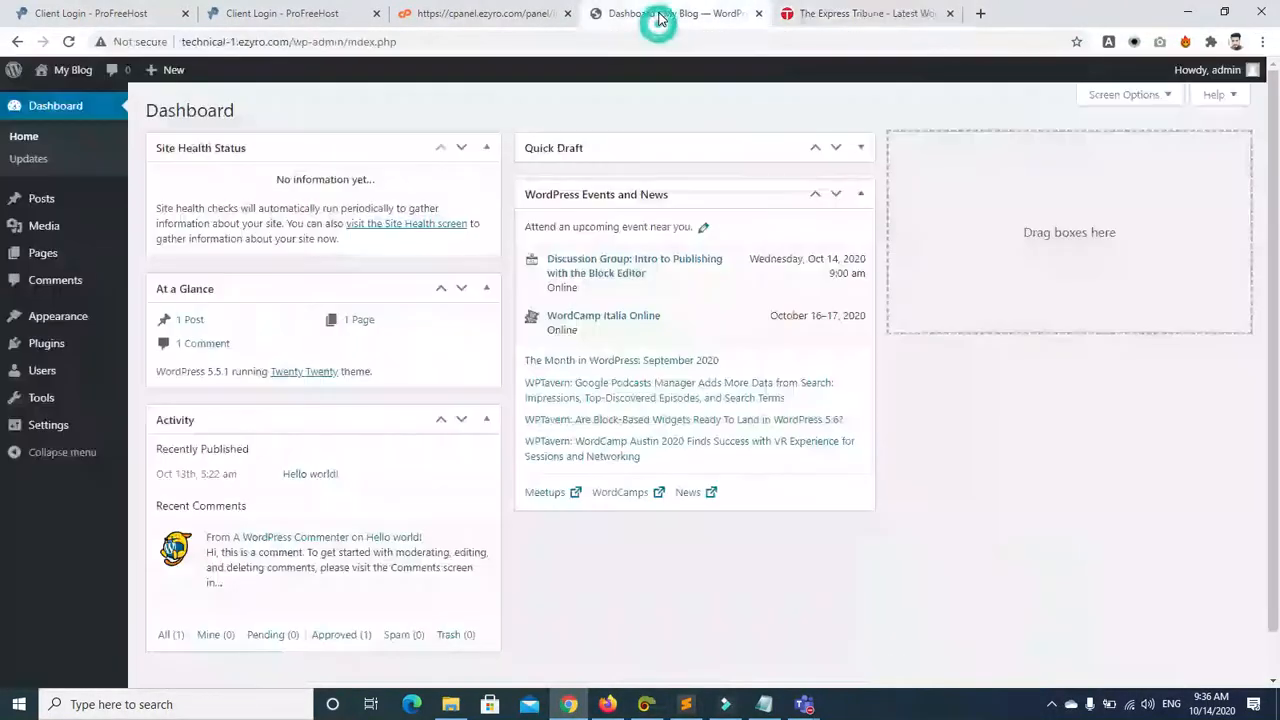
Step: Open the Media Library and look over the media type filter options without changing the filter
{"action": "left_click", "coordinate": [283, 112]}
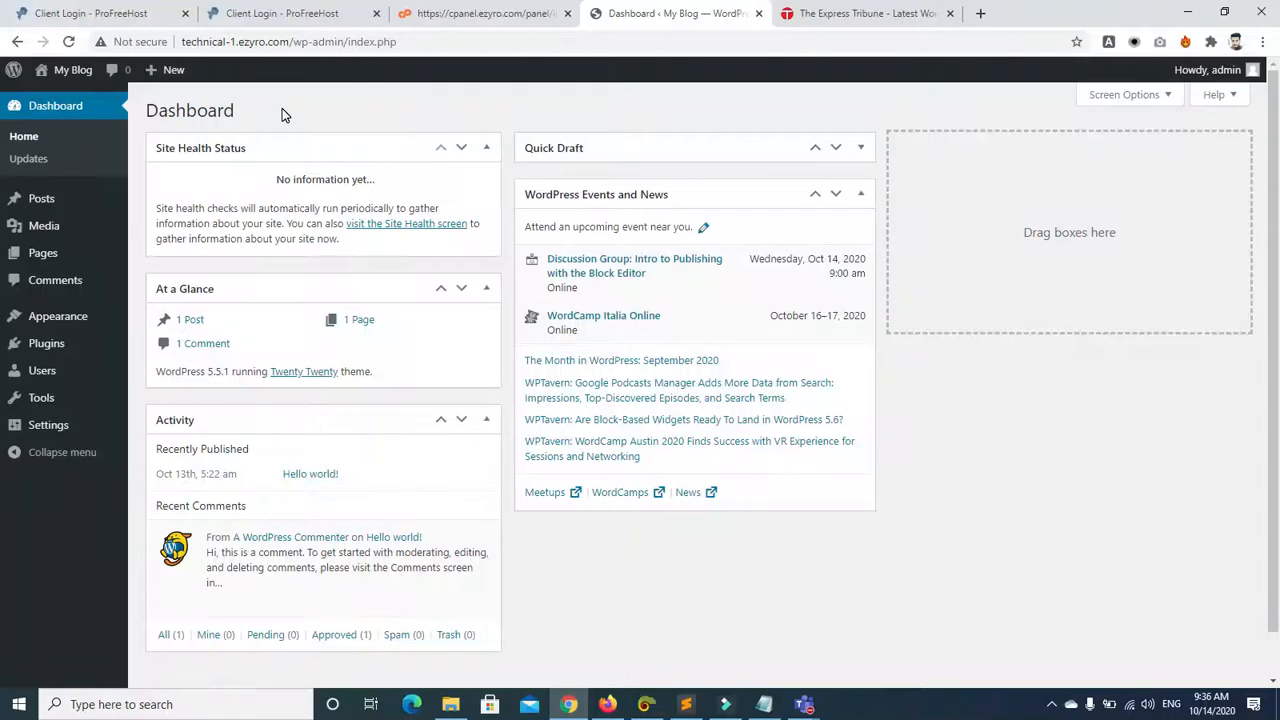
{"action": "left_click", "coordinate": [42, 227]}
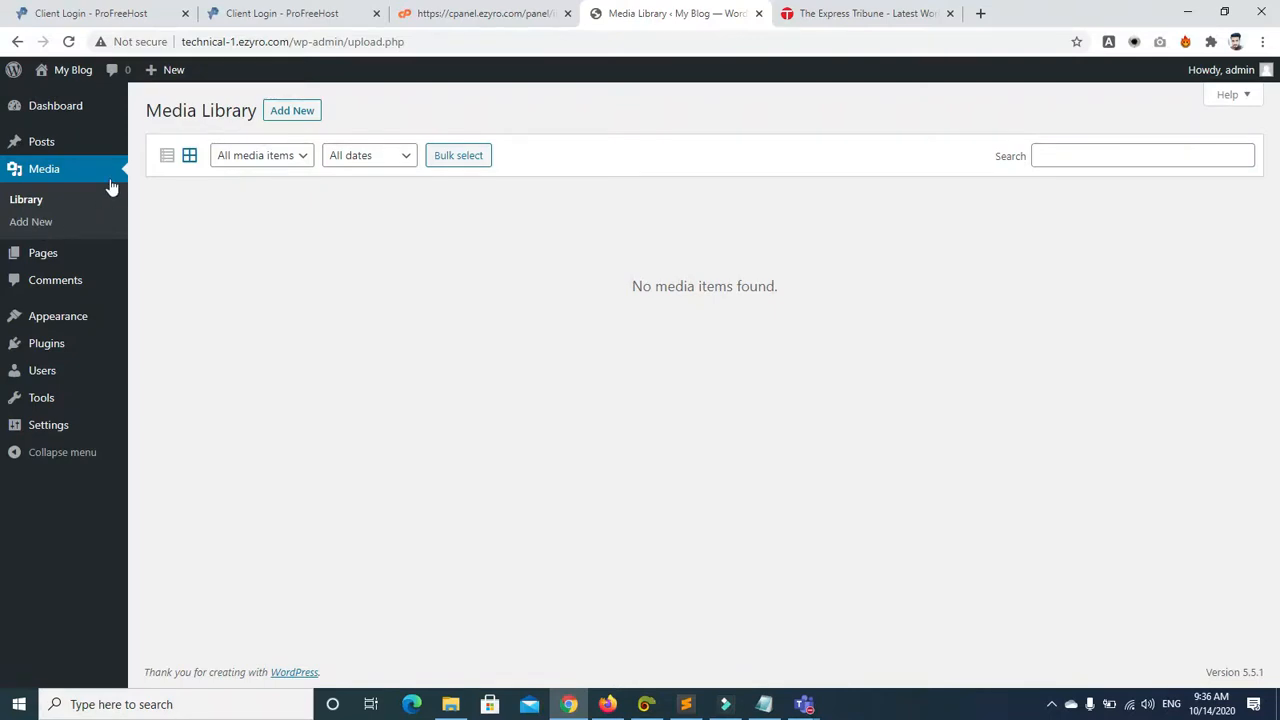
{"action": "left_click", "coordinate": [272, 157]}
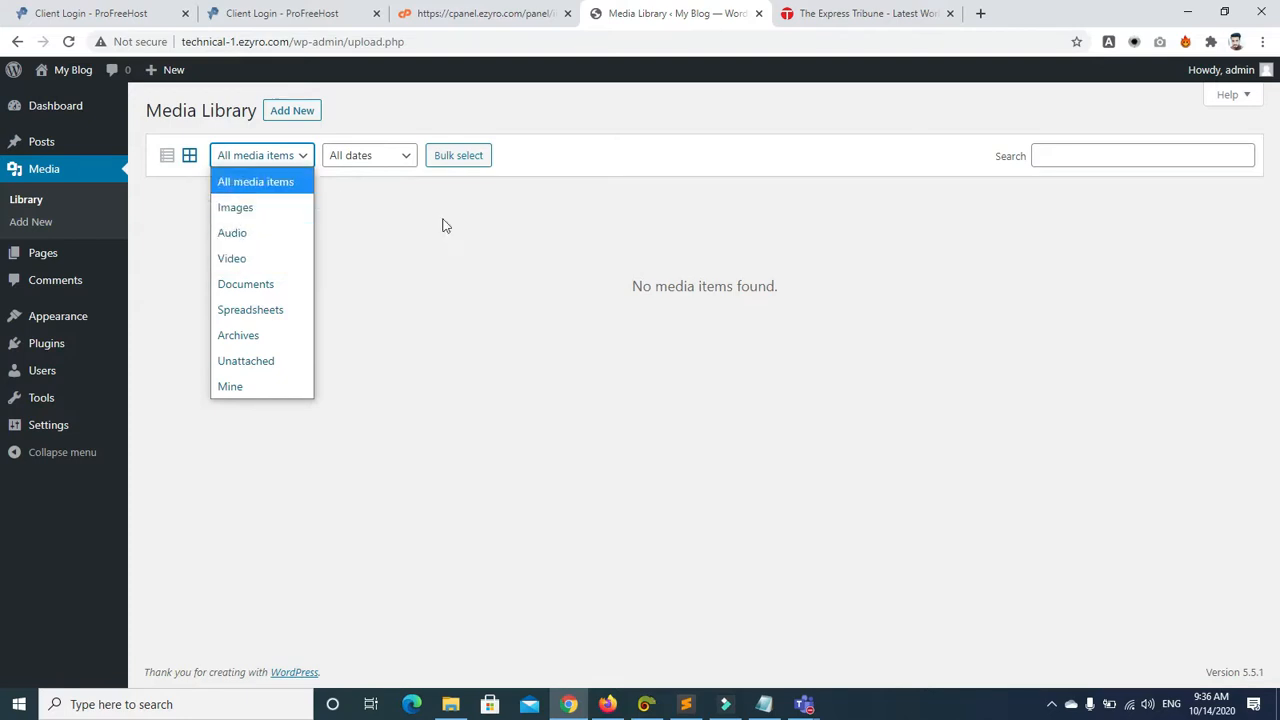
{"action": "left_click", "coordinate": [495, 260]}
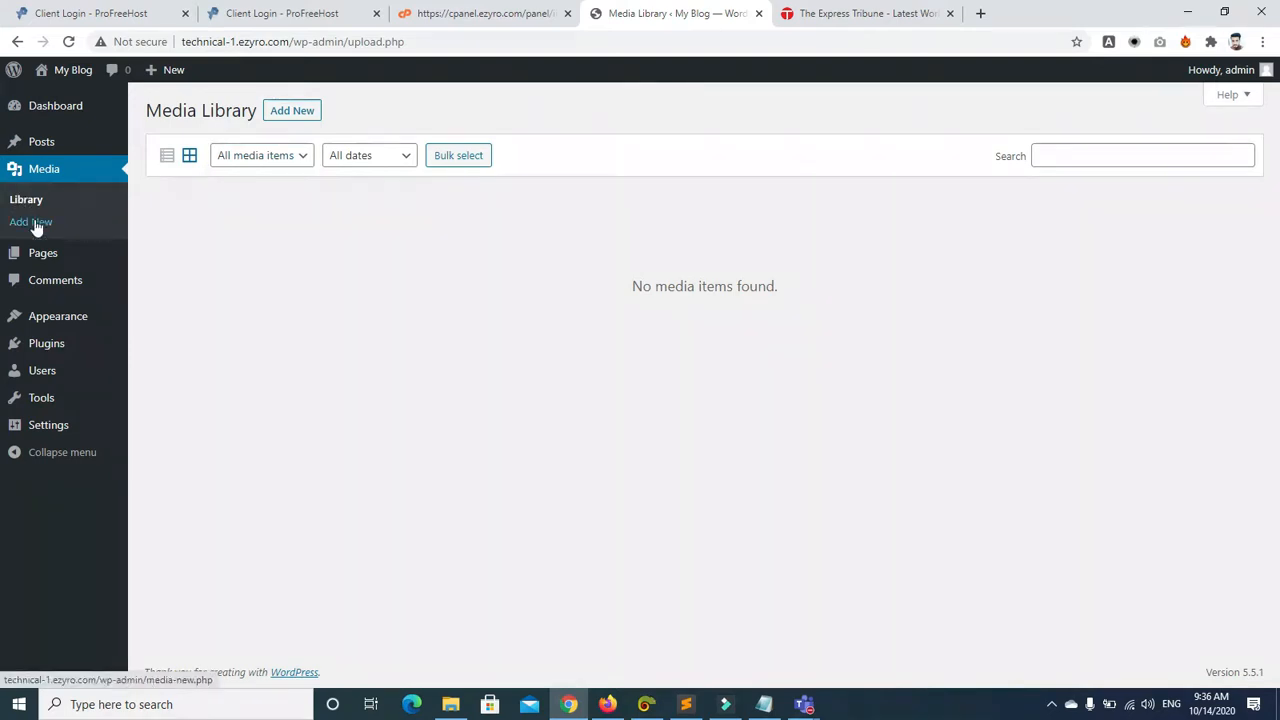
Step: View the list of all pages and then the list of comments on the site
{"action": "mouse_move", "coordinate": [40, 251]}
{"action": "left_click", "coordinate": [215, 256]}
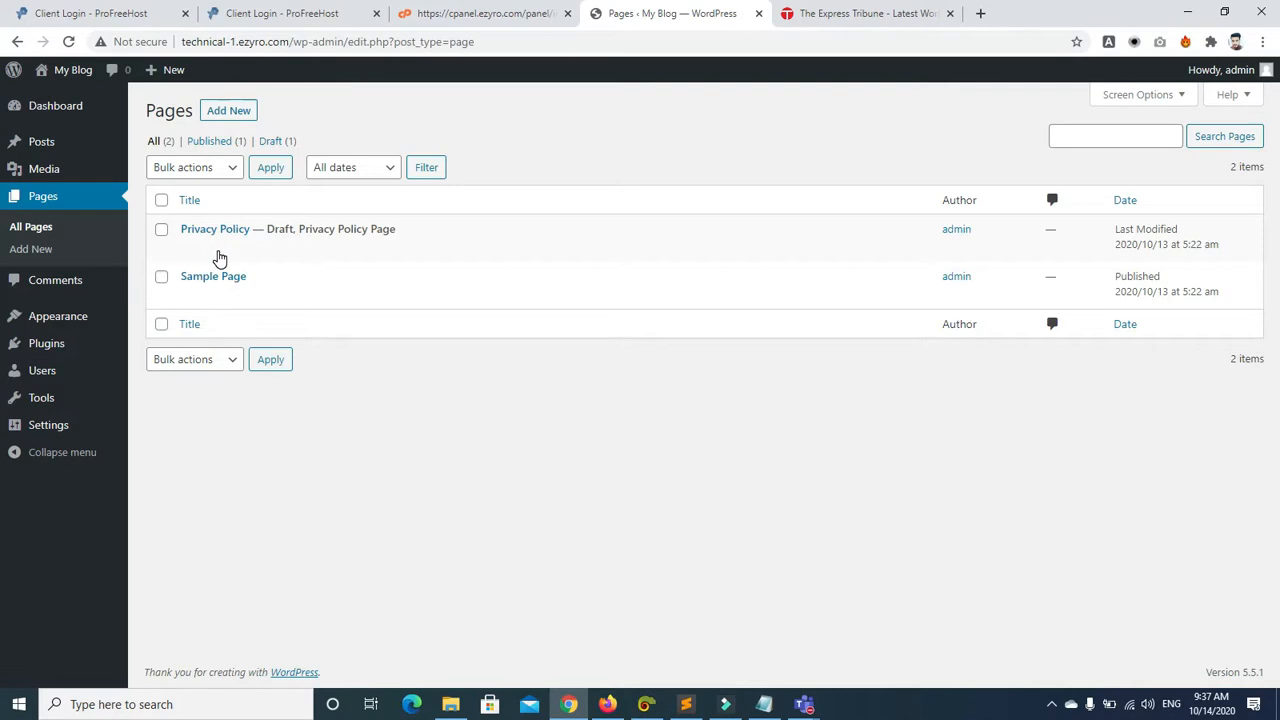
{"action": "left_click", "coordinate": [27, 278]}
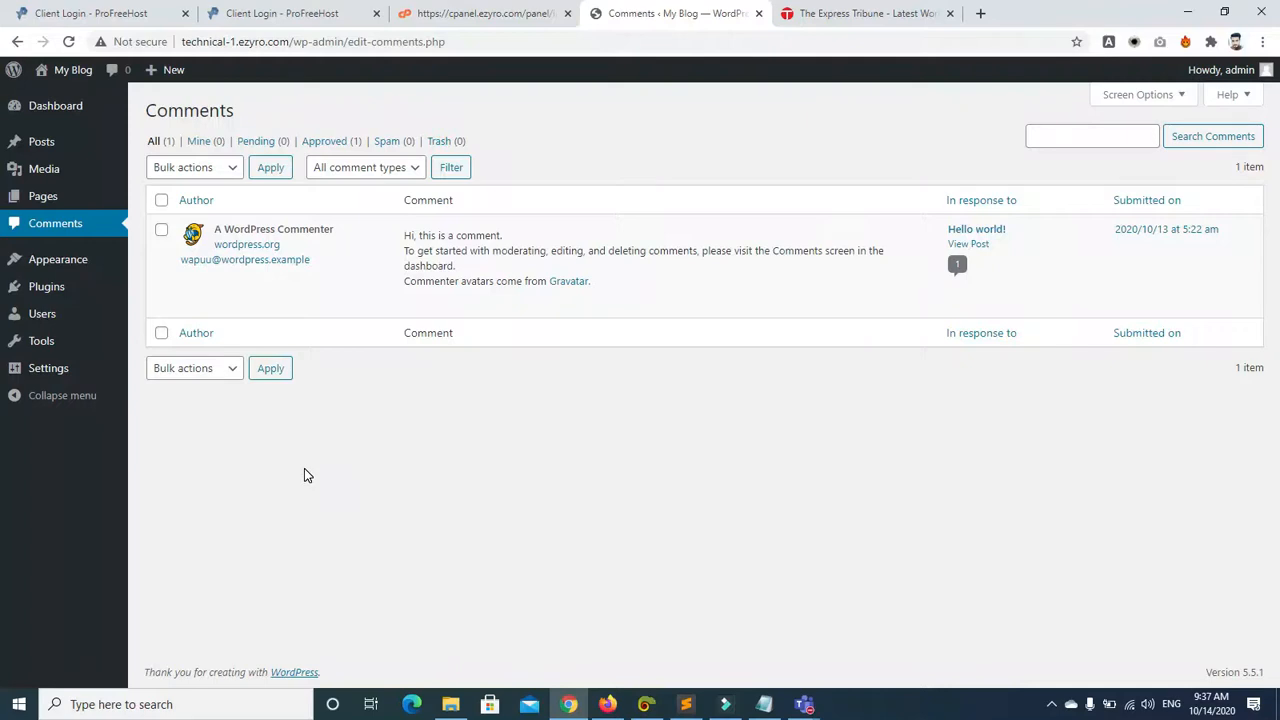
Step: Try entering a sample comment in the Facebook comment box under the Express Tribune article, then clear it
{"action": "left_click", "coordinate": [793, 20]}
{"action": "scroll", "coordinate": [5, 300], "scroll_direction": "down", "scroll_amount": 15}
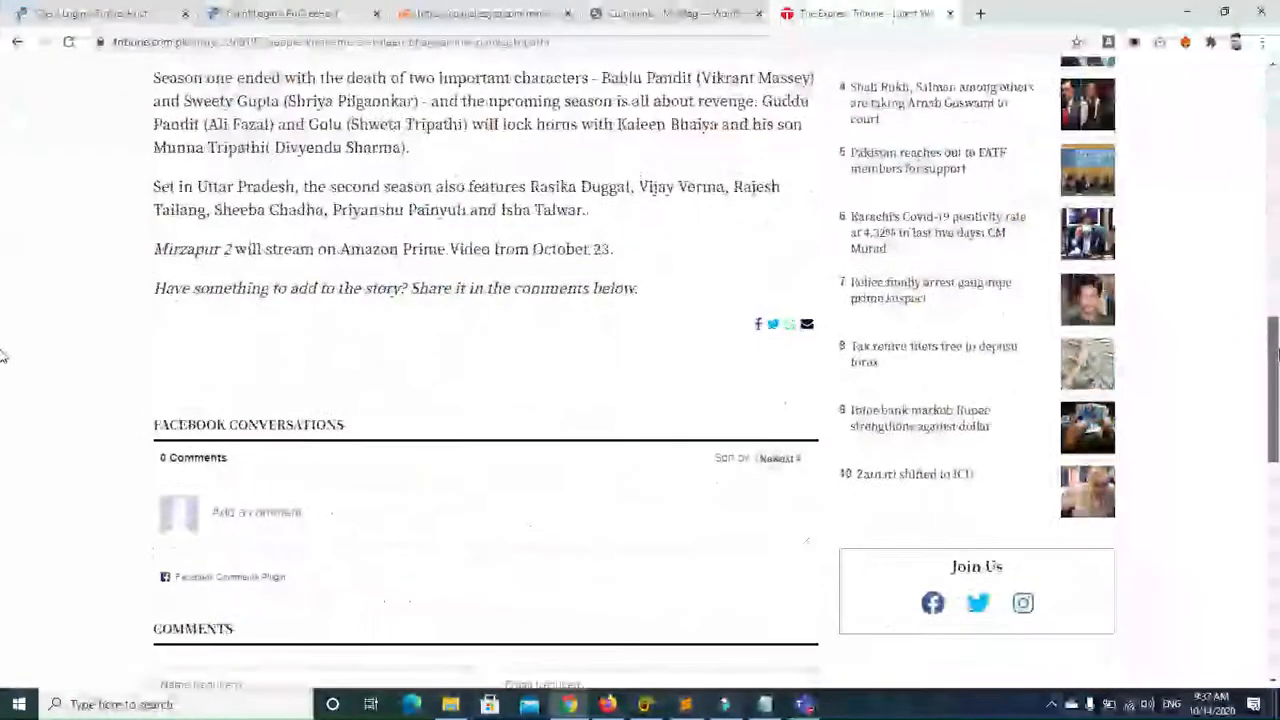
{"action": "left_click", "coordinate": [303, 461]}
{"action": "type", "text": "efjjjj"}
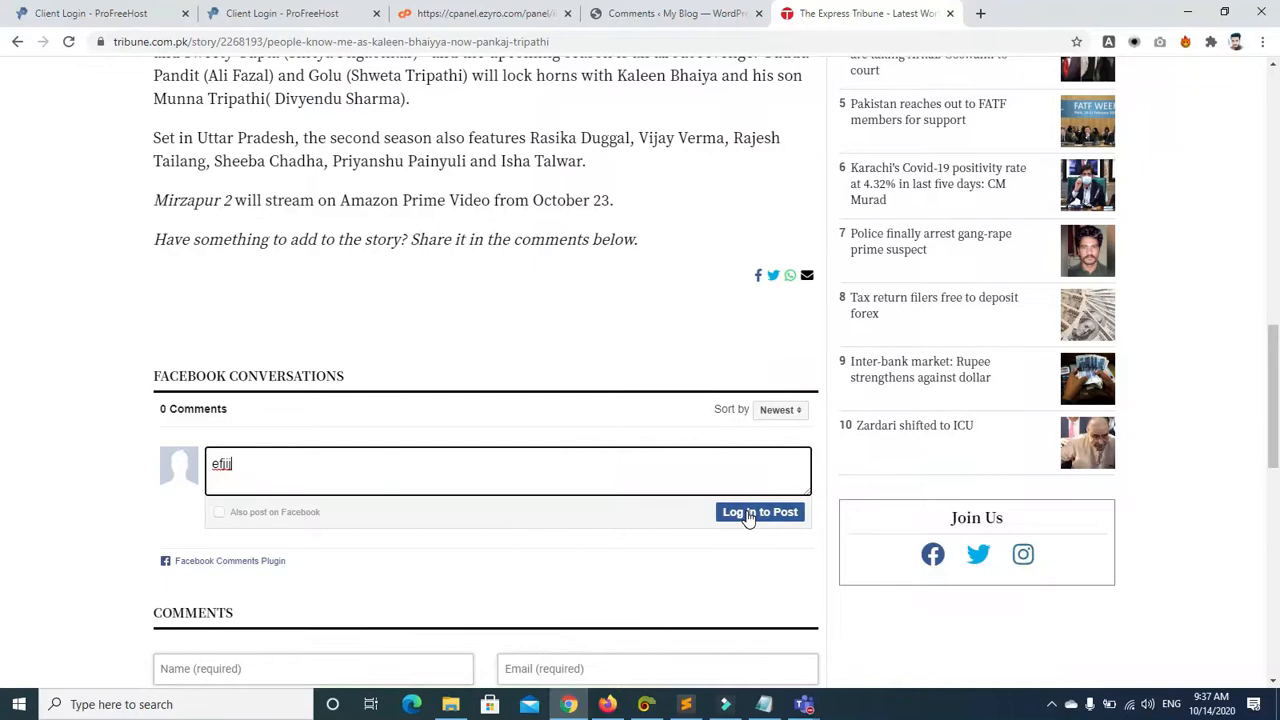
{"action": "key", "text": "BackSpace"}
{"action": "key", "text": "BackSpace"}
{"action": "key", "text": "BackSpace"}
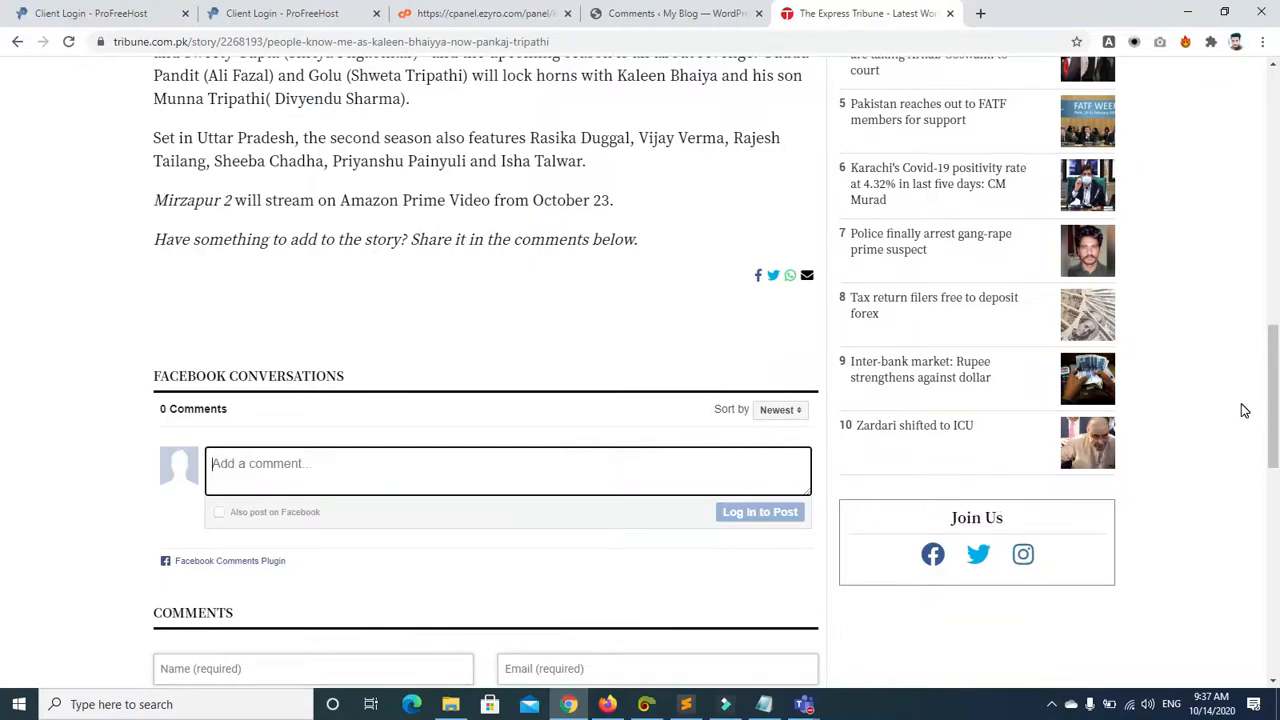
Step: Look over the Express Tribune article and its reader comment form, and return to the WordPress Comments page
{"action": "scroll", "coordinate": [2, 409], "scroll_direction": "up", "scroll_amount": 15}
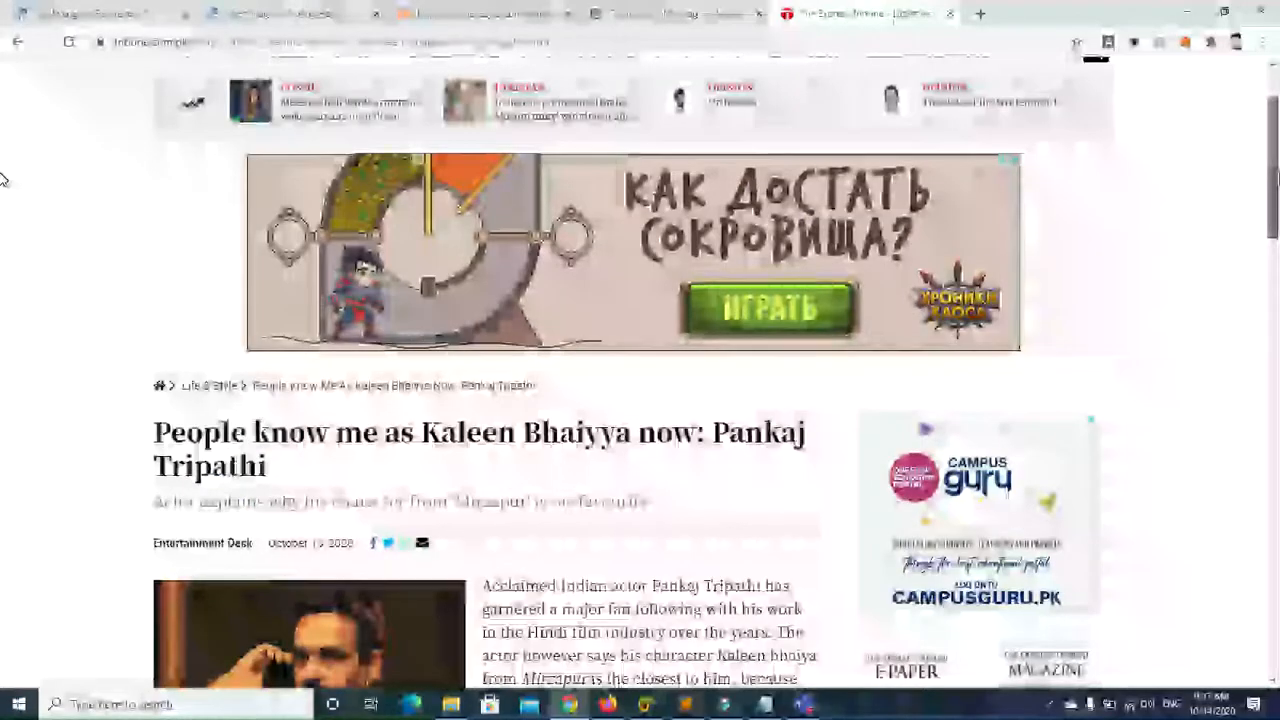
{"action": "scroll", "coordinate": [2, 230], "scroll_direction": "down", "scroll_amount": 15}
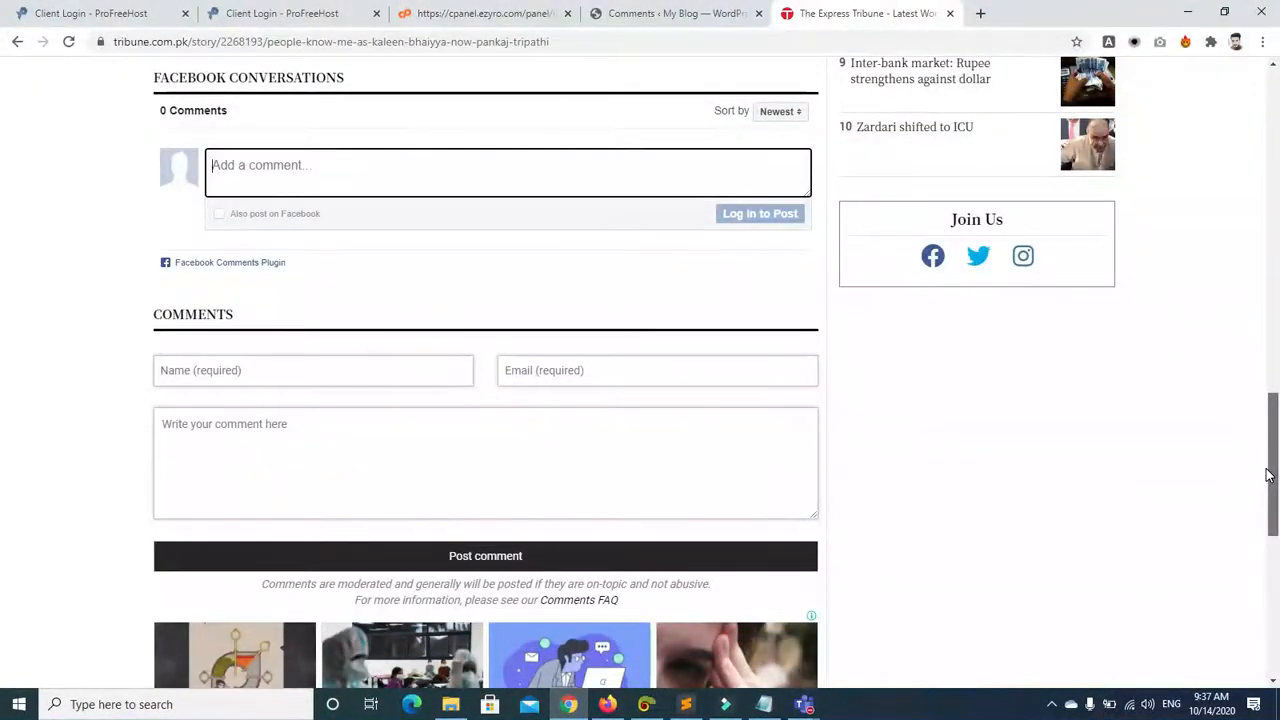
{"action": "scroll", "coordinate": [1268, 474], "scroll_direction": "up", "scroll_amount": 15}
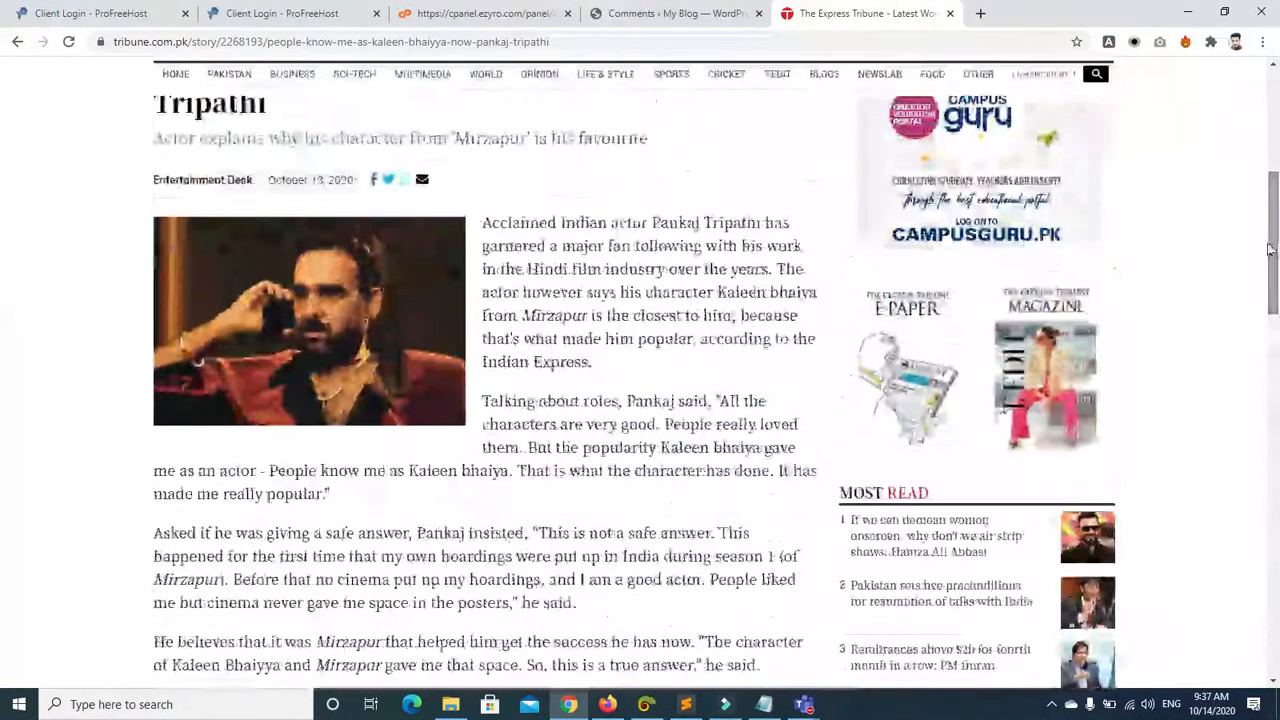
{"action": "left_click", "coordinate": [628, 20]}
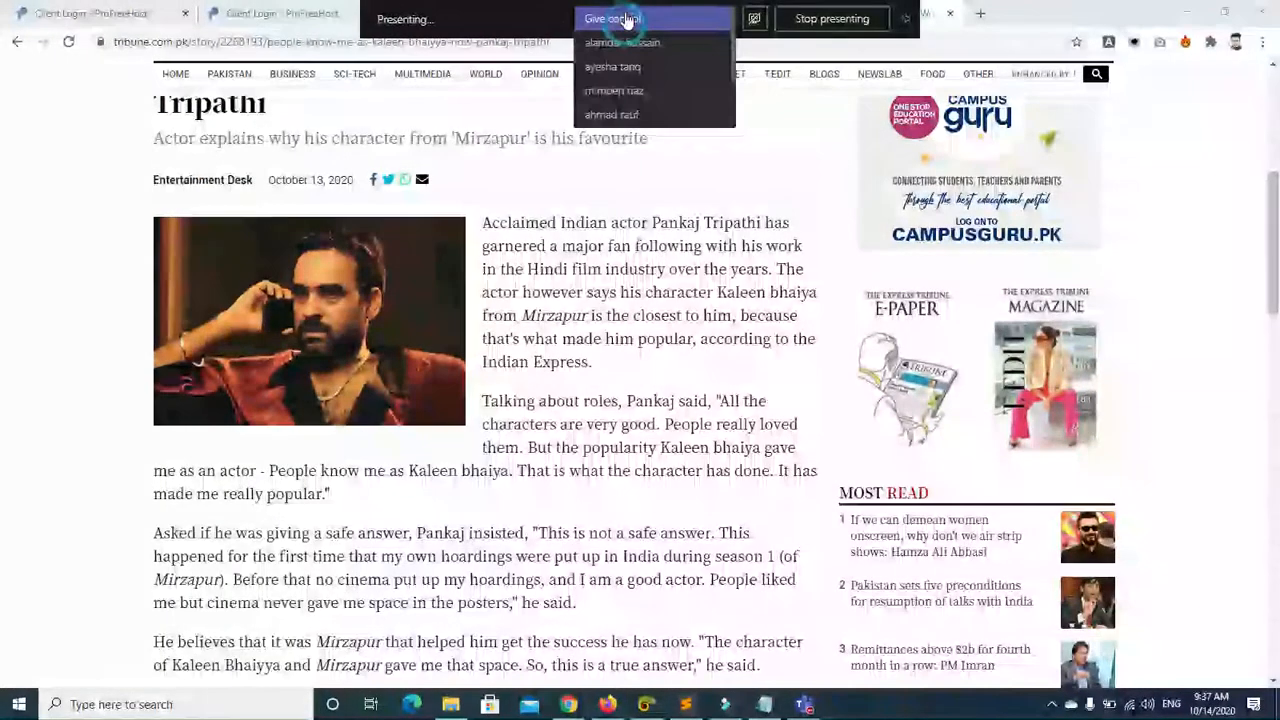
{"action": "left_click", "coordinate": [534, 24]}
{"action": "left_click", "coordinate": [668, 13]}
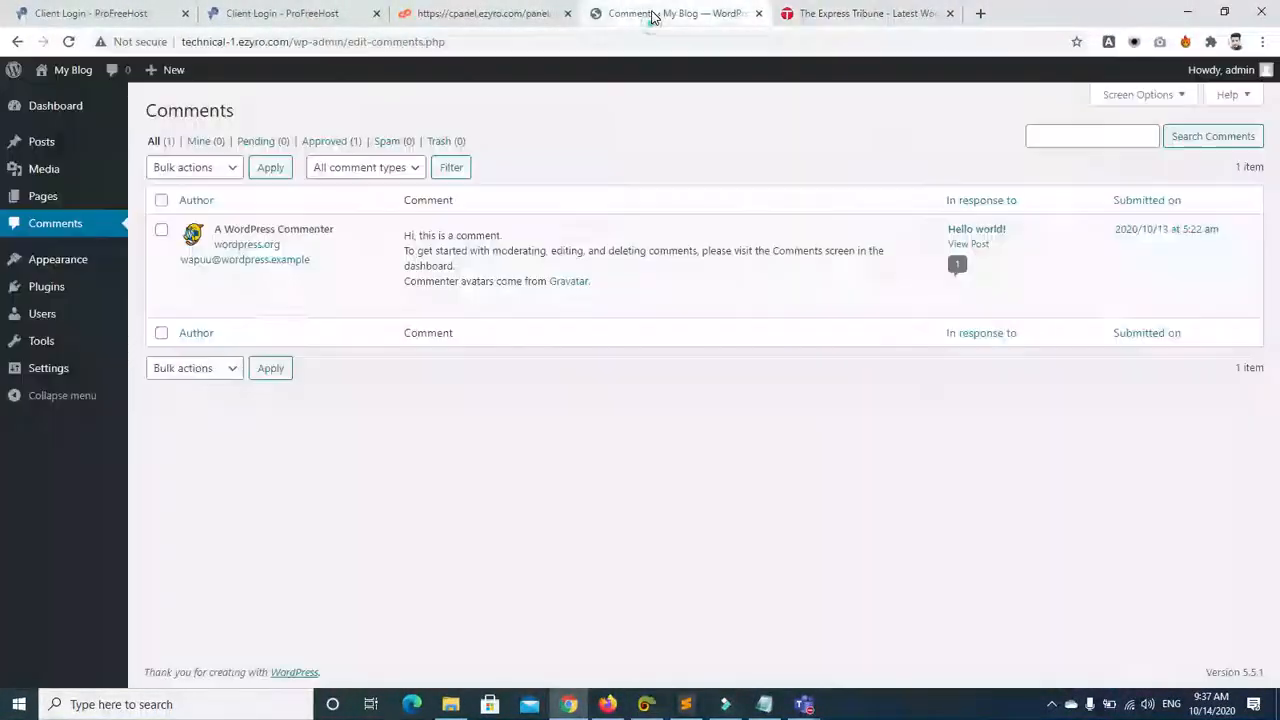
Step: View the installed themes, preview the Twenty Twenty customization options and go back to the Themes page
{"action": "left_click", "coordinate": [66, 268]}
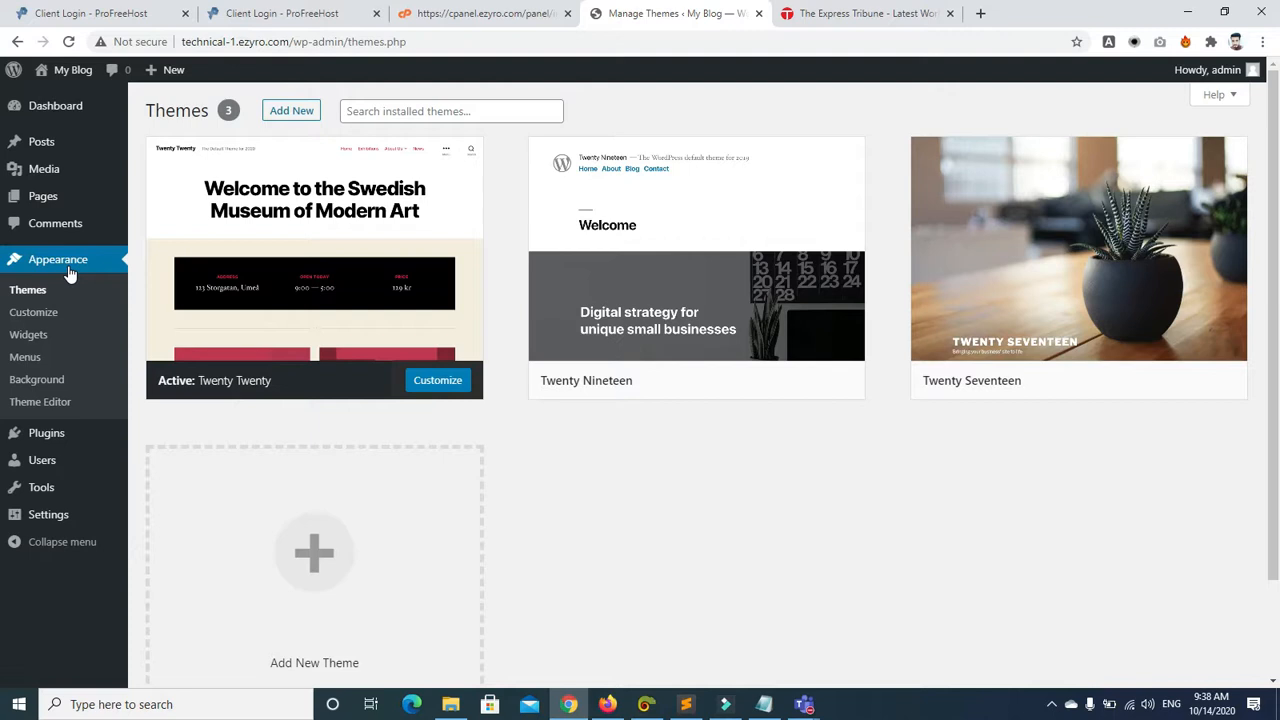
{"action": "left_click", "coordinate": [69, 272]}
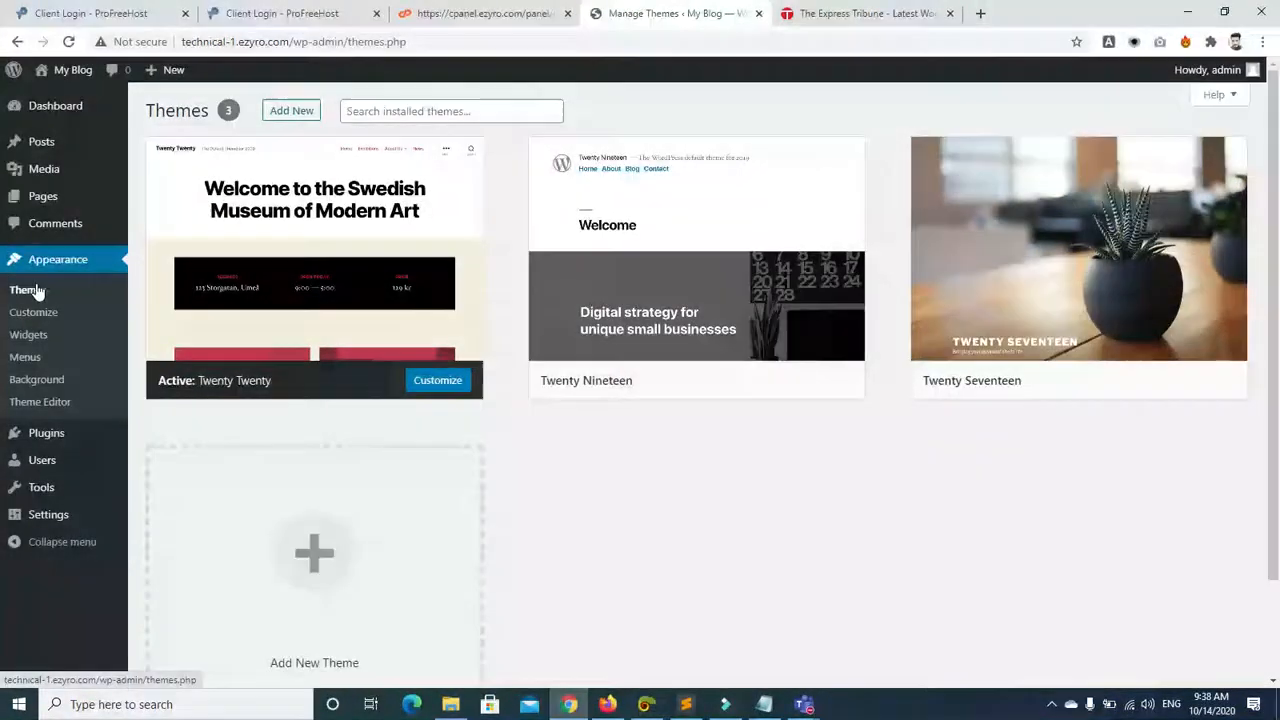
{"action": "left_click", "coordinate": [36, 290]}
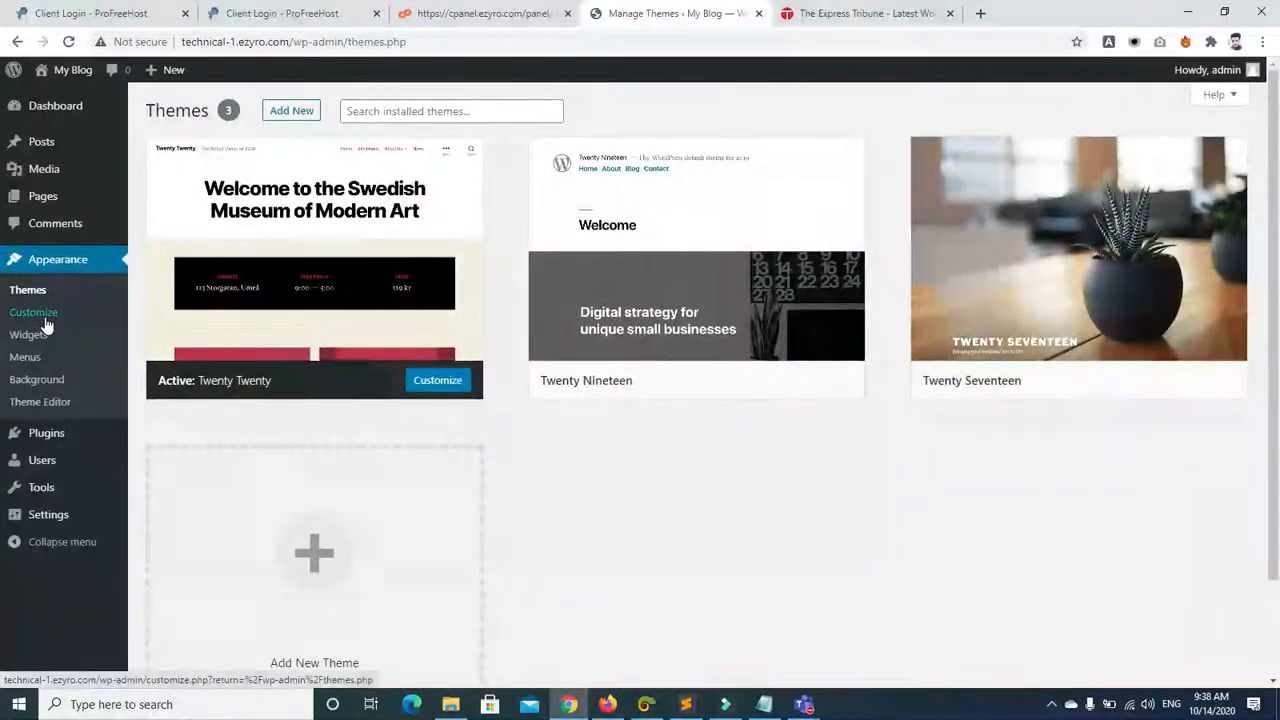
{"action": "left_click", "coordinate": [41, 320]}
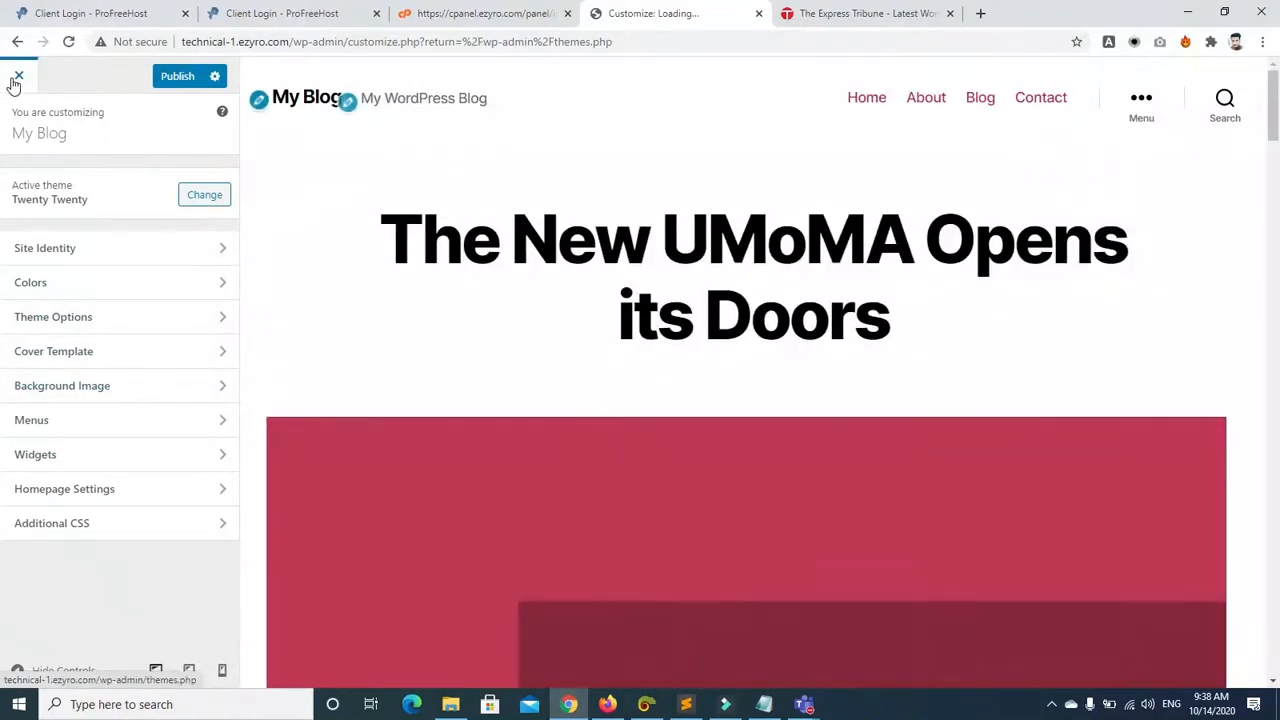
{"action": "left_click", "coordinate": [16, 42]}
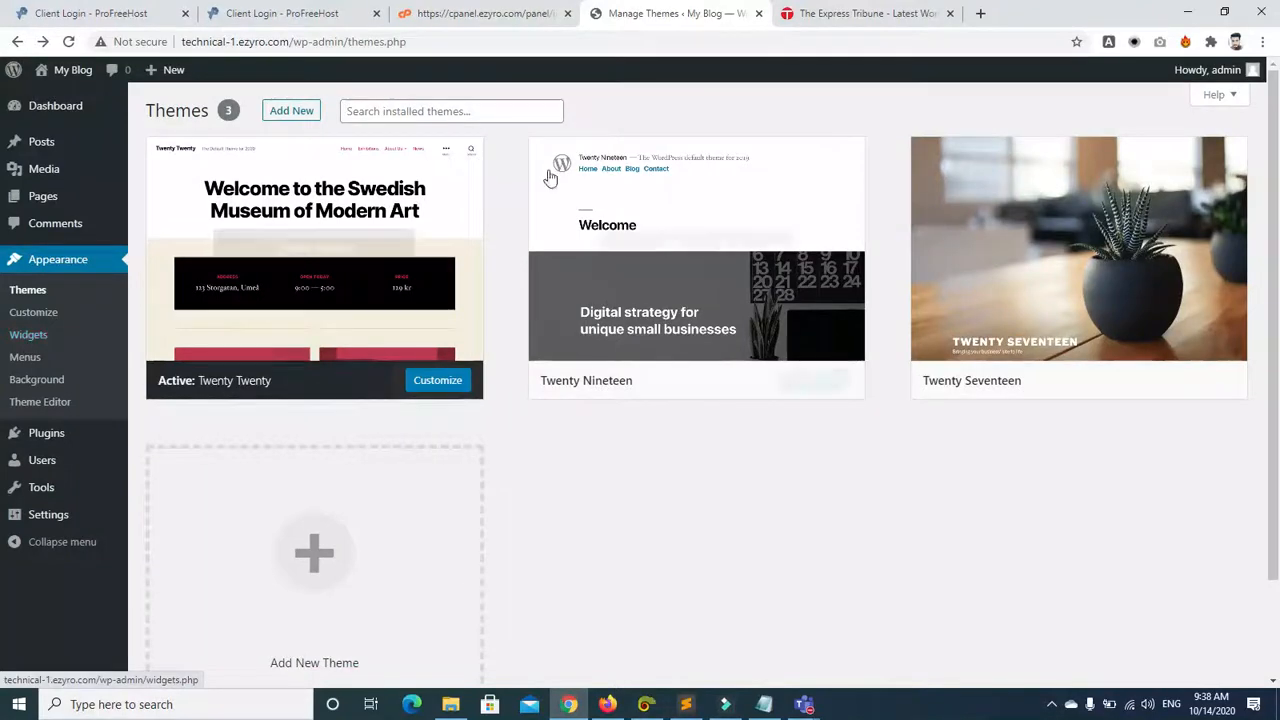
Step: Examine the Express Tribune article's sidebar blocks, such as Most Read, as an example of widgets
{"action": "left_click", "coordinate": [862, 16]}
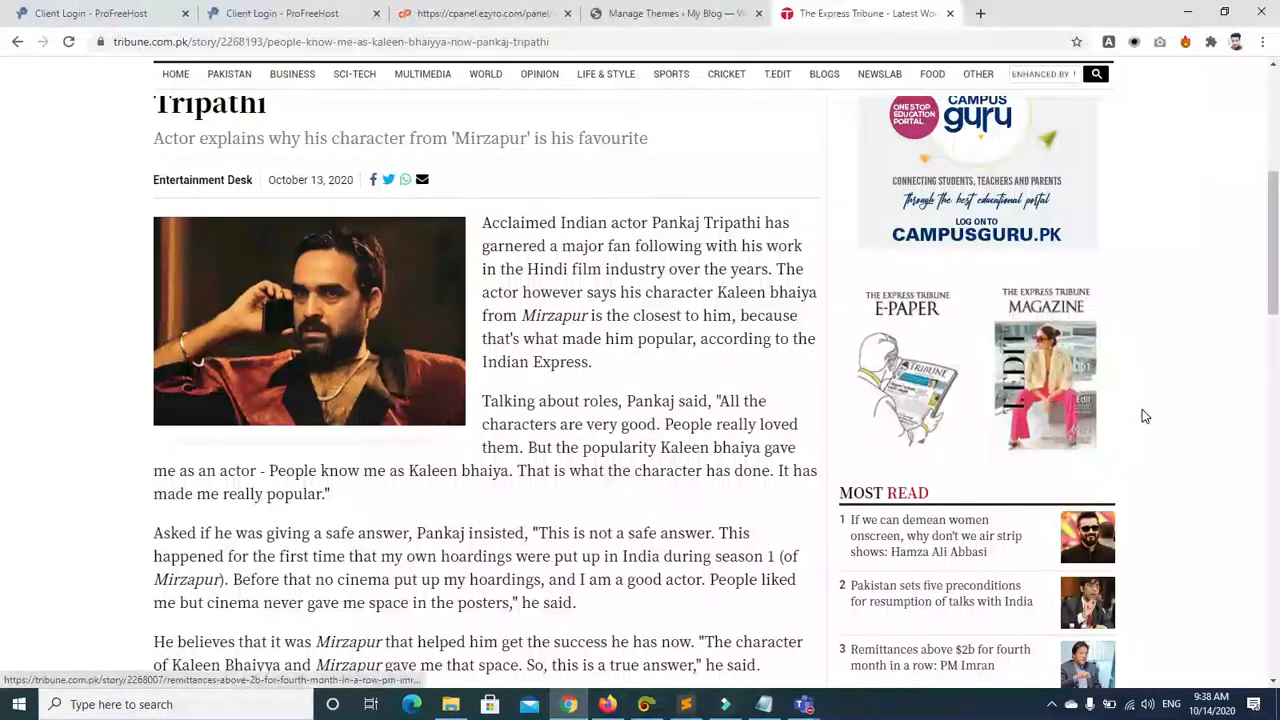
{"action": "scroll", "coordinate": [1063, 411], "scroll_direction": "down", "scroll_amount": 4}
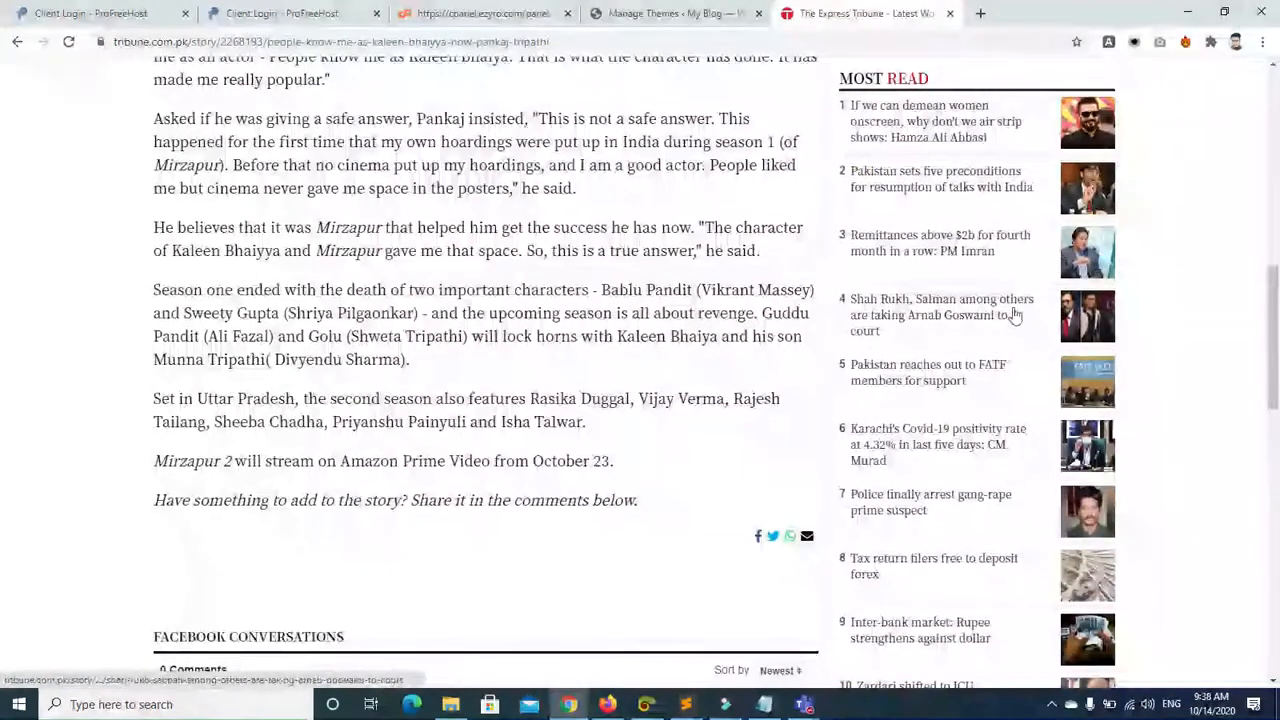
{"action": "left_click_drag", "start_coordinate": [1272, 300], "coordinate": [1276, 500]}
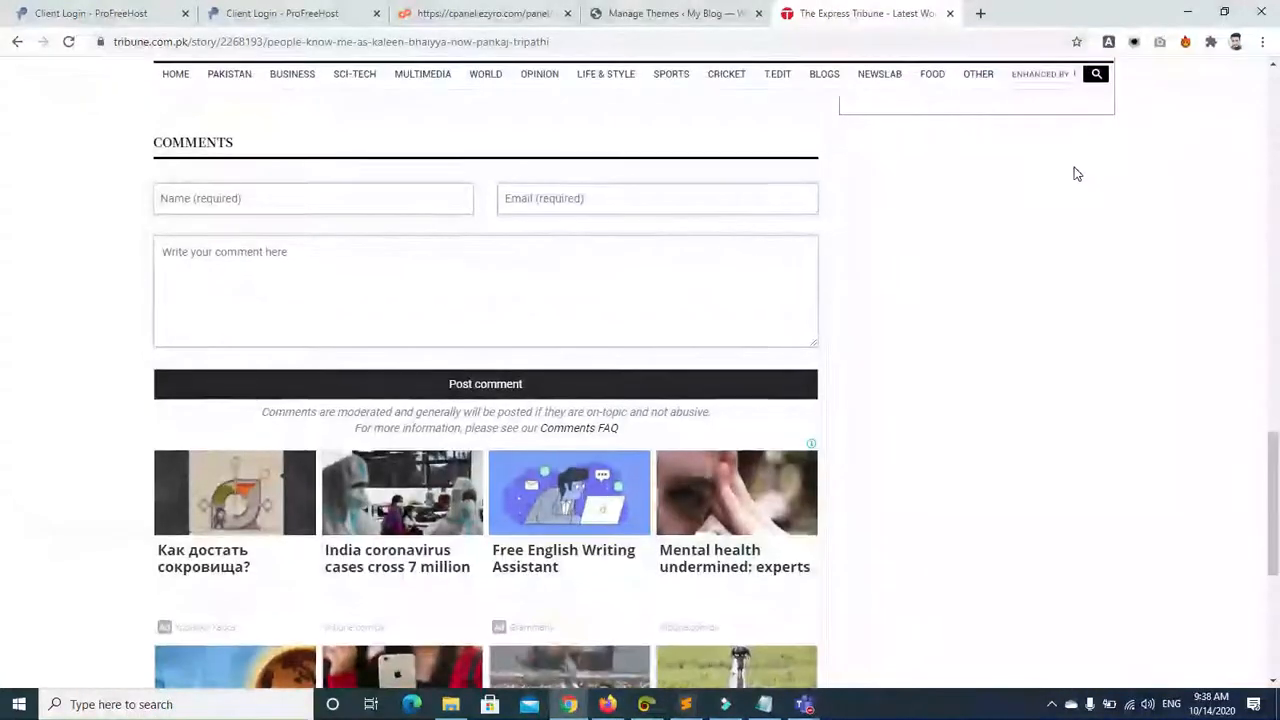
{"action": "scroll", "coordinate": [1243, 219], "scroll_direction": "up", "scroll_amount": 10}
{"action": "scroll", "coordinate": [1243, 219], "scroll_direction": "up", "scroll_amount": 2}
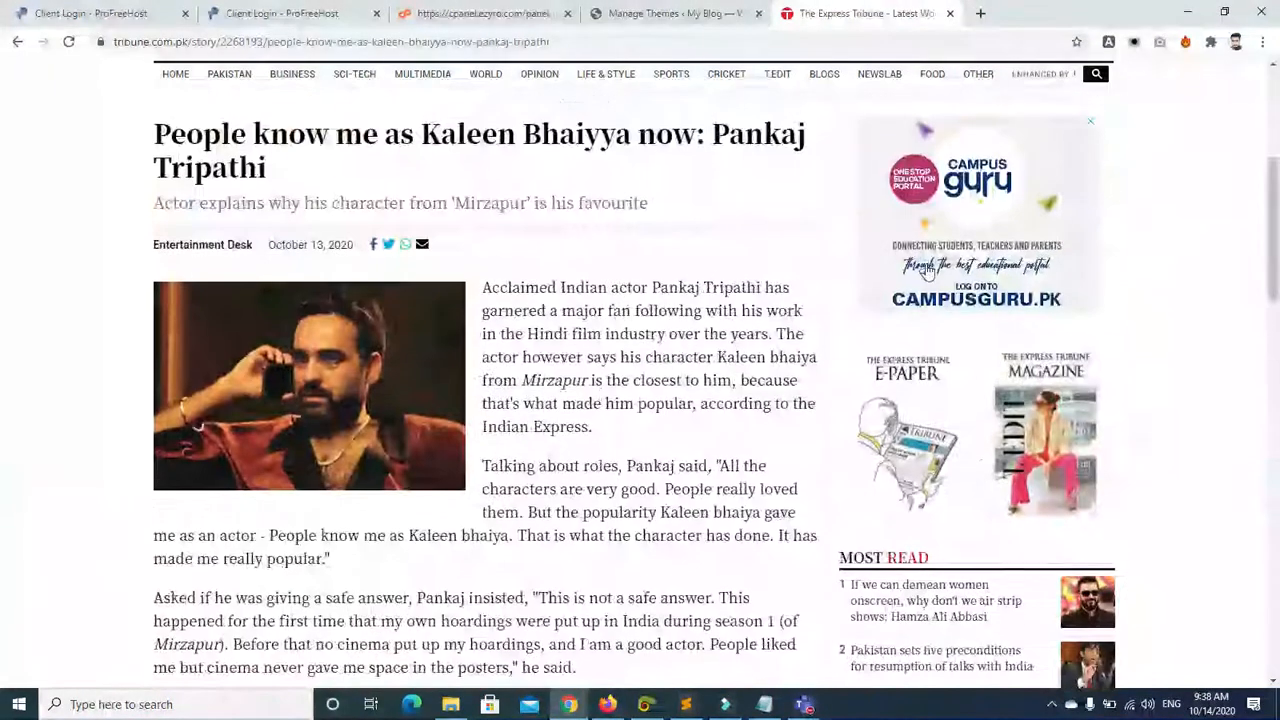
{"action": "scroll", "coordinate": [1262, 201], "scroll_direction": "up", "scroll_amount": 4}
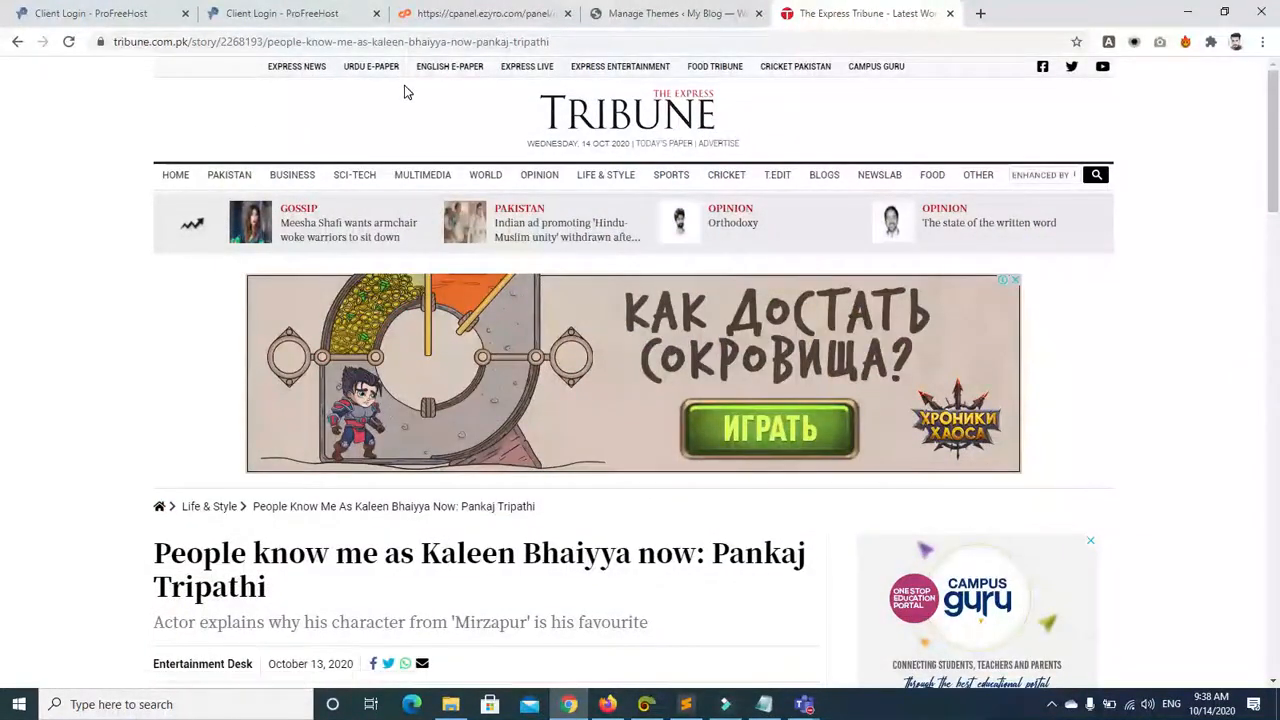
Step: Open the Express Tribune's World section and examine its sidebar newsletter sign-up, opinion poll and magazine blocks
{"action": "left_click", "coordinate": [486, 177]}
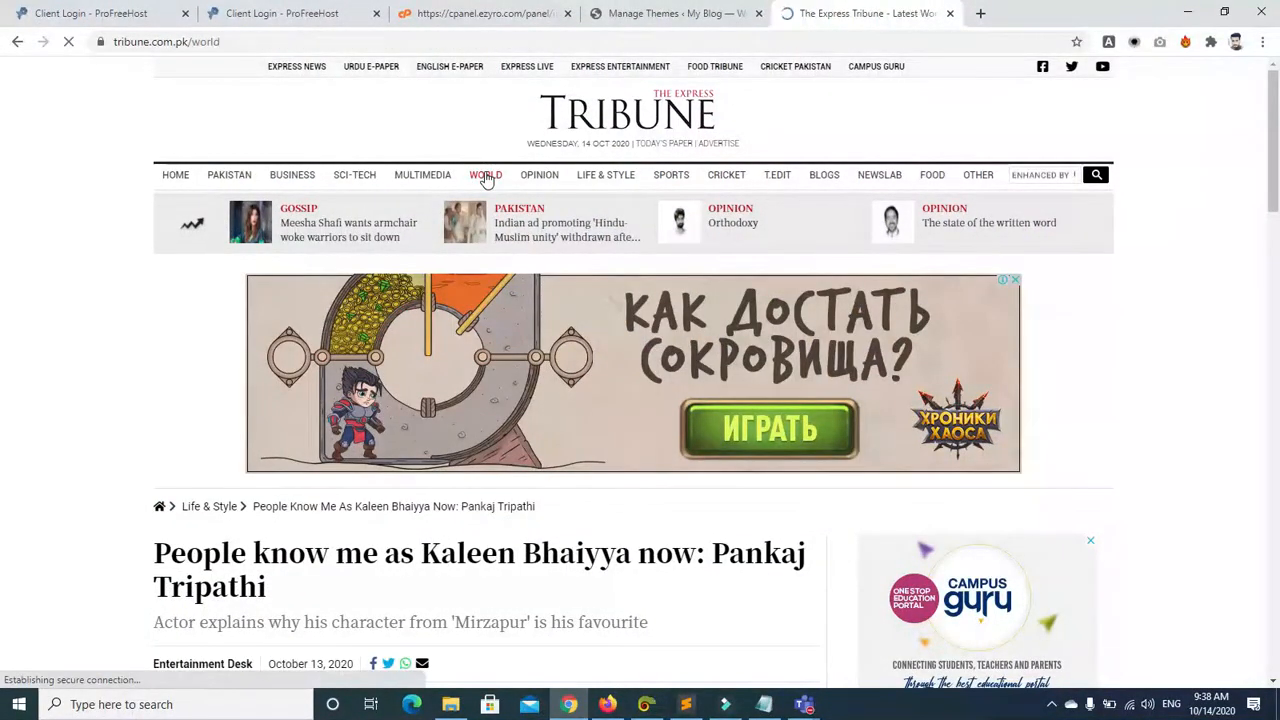
{"action": "left_click_drag", "start_coordinate": [1272, 140], "coordinate": [1279, 527]}
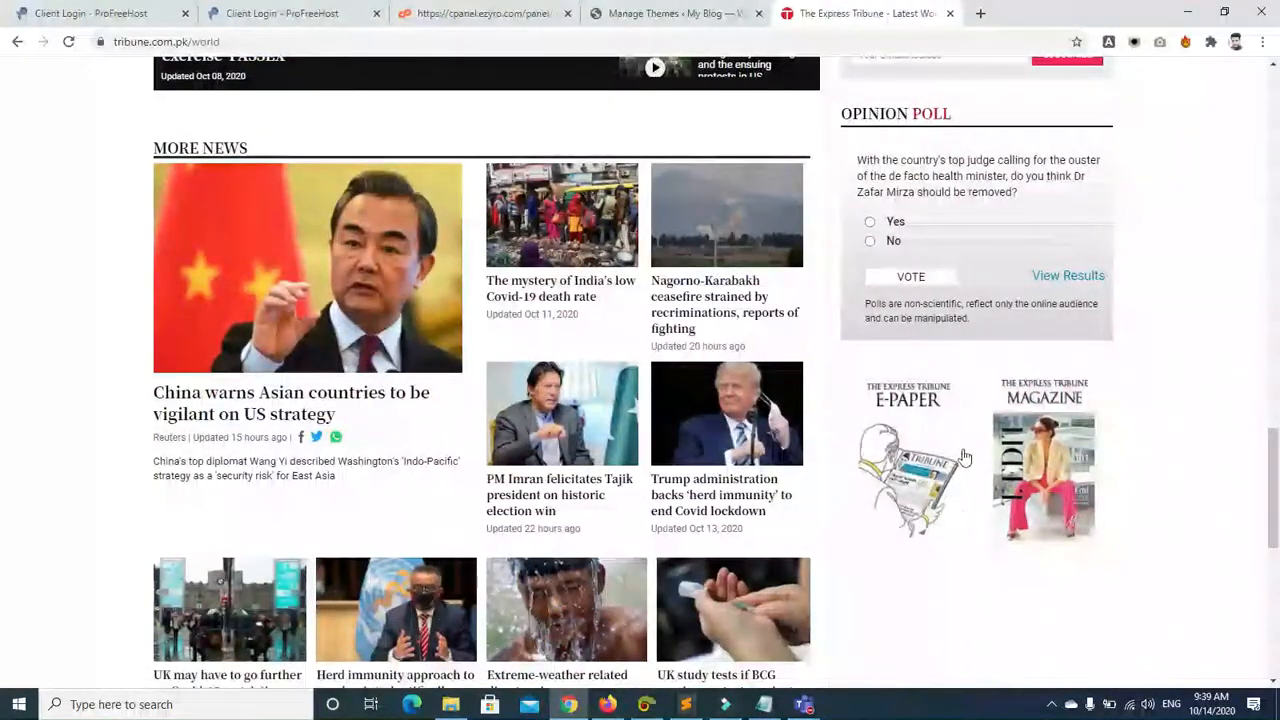
{"action": "scroll", "coordinate": [3, 480], "scroll_direction": "up", "scroll_amount": 2}
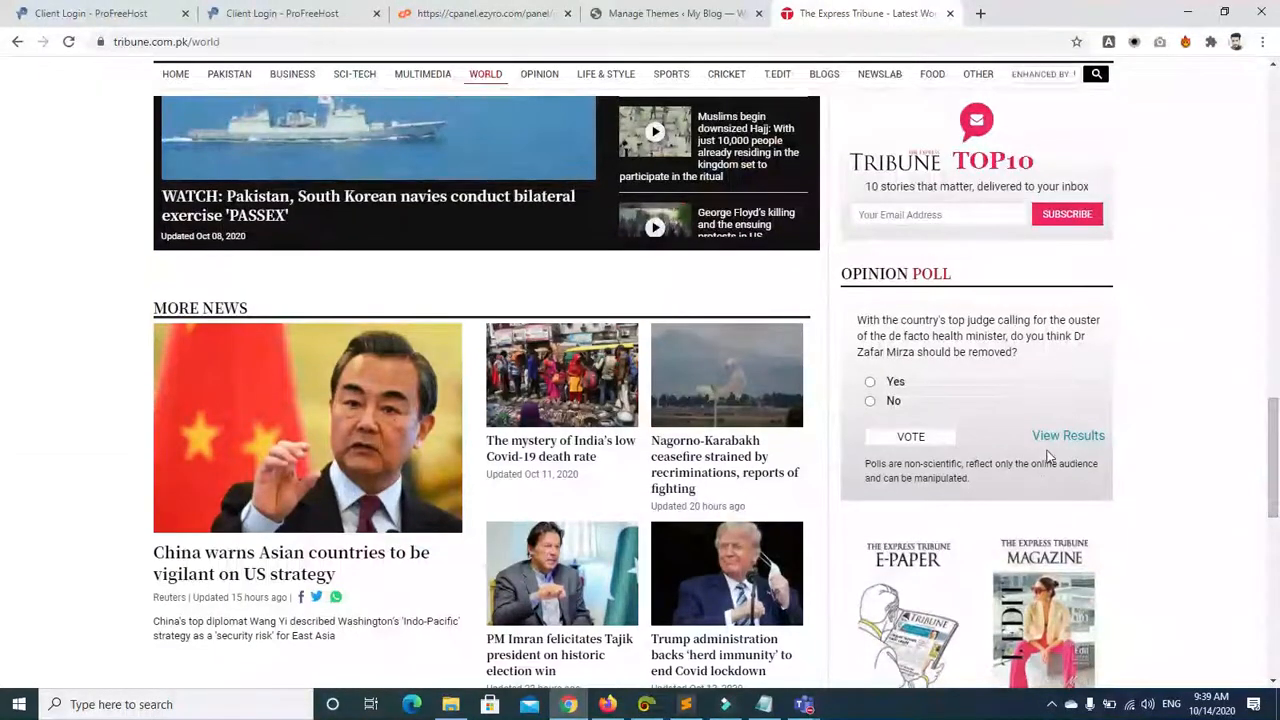
{"action": "left_click_drag", "start_coordinate": [1273, 426], "coordinate": [1273, 92]}
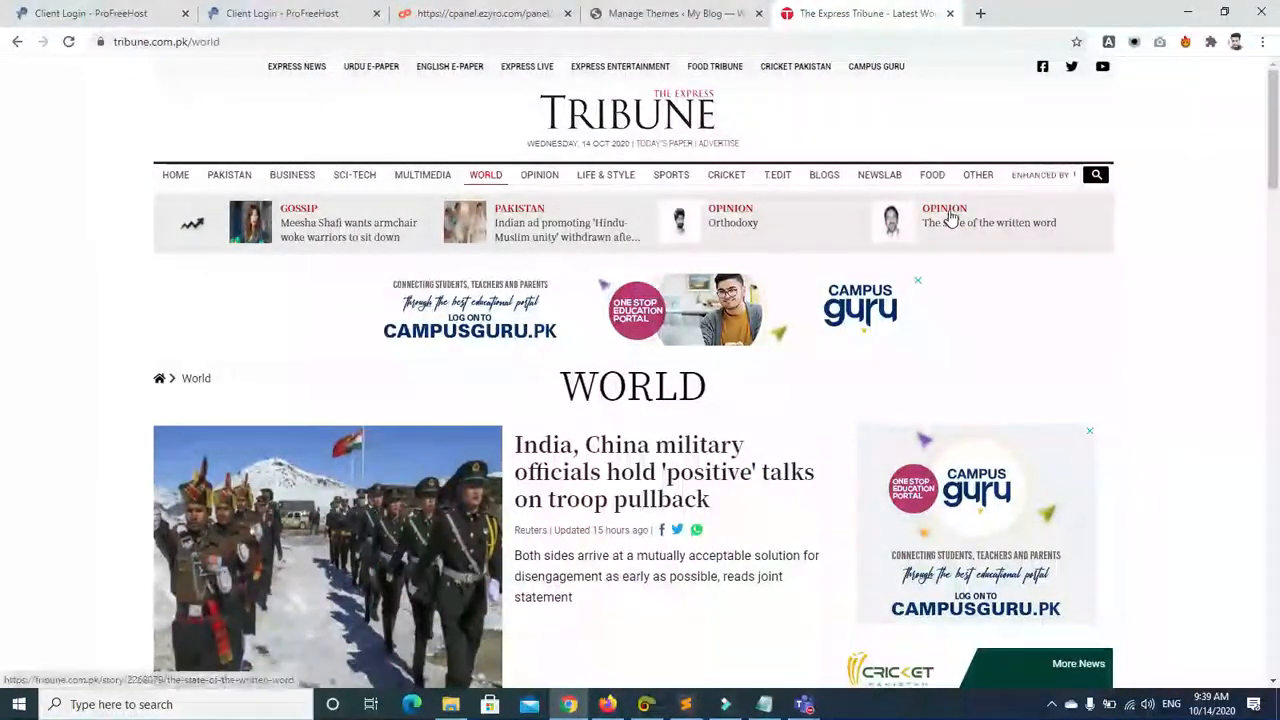
Step: Check the Express Tribune navigation menu as a menu example, briefly opening its Food link, and return to the WordPress Themes page
{"action": "left_click", "coordinate": [933, 174]}
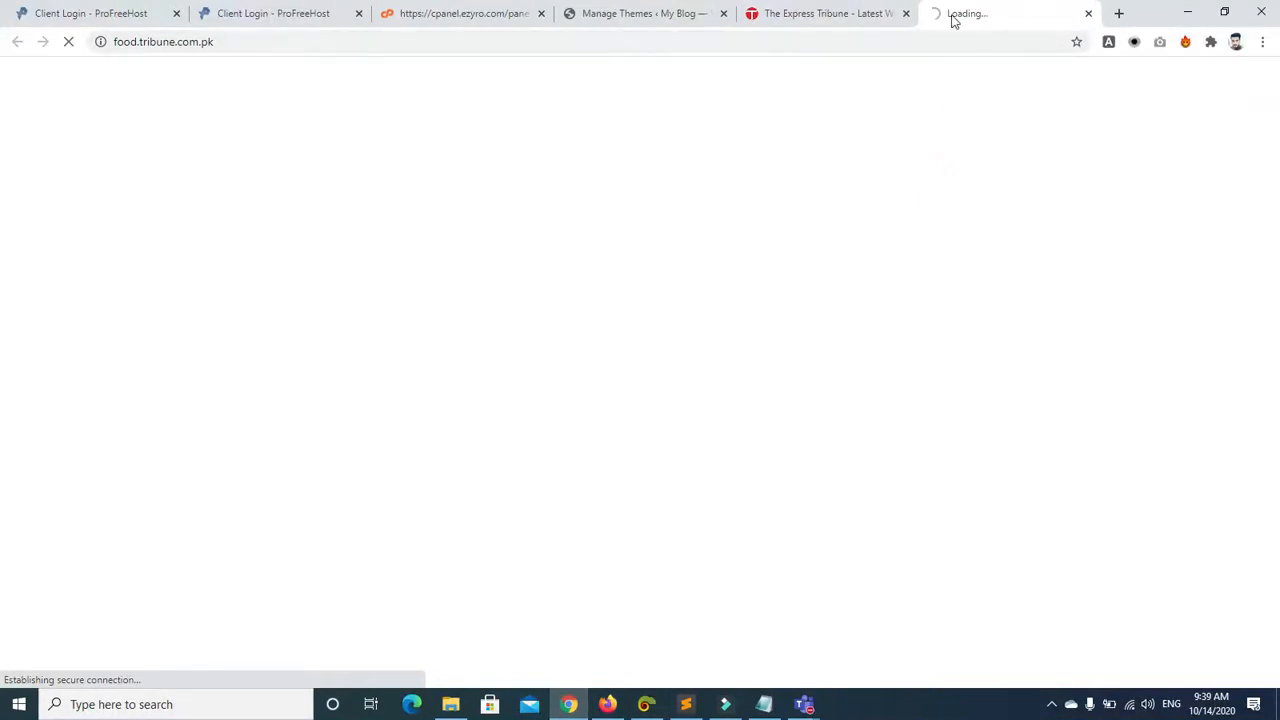
{"action": "left_click", "coordinate": [1088, 13]}
{"action": "left_click", "coordinate": [620, 14]}
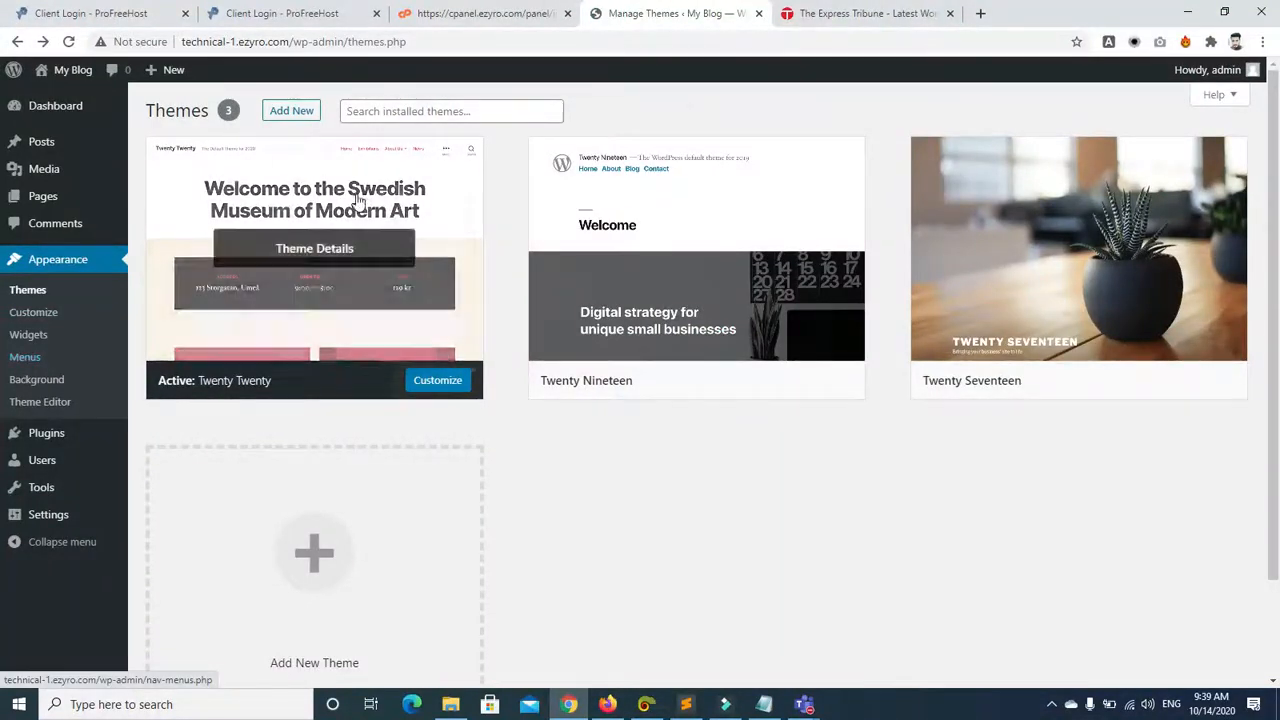
{"action": "left_click", "coordinate": [780, 14]}
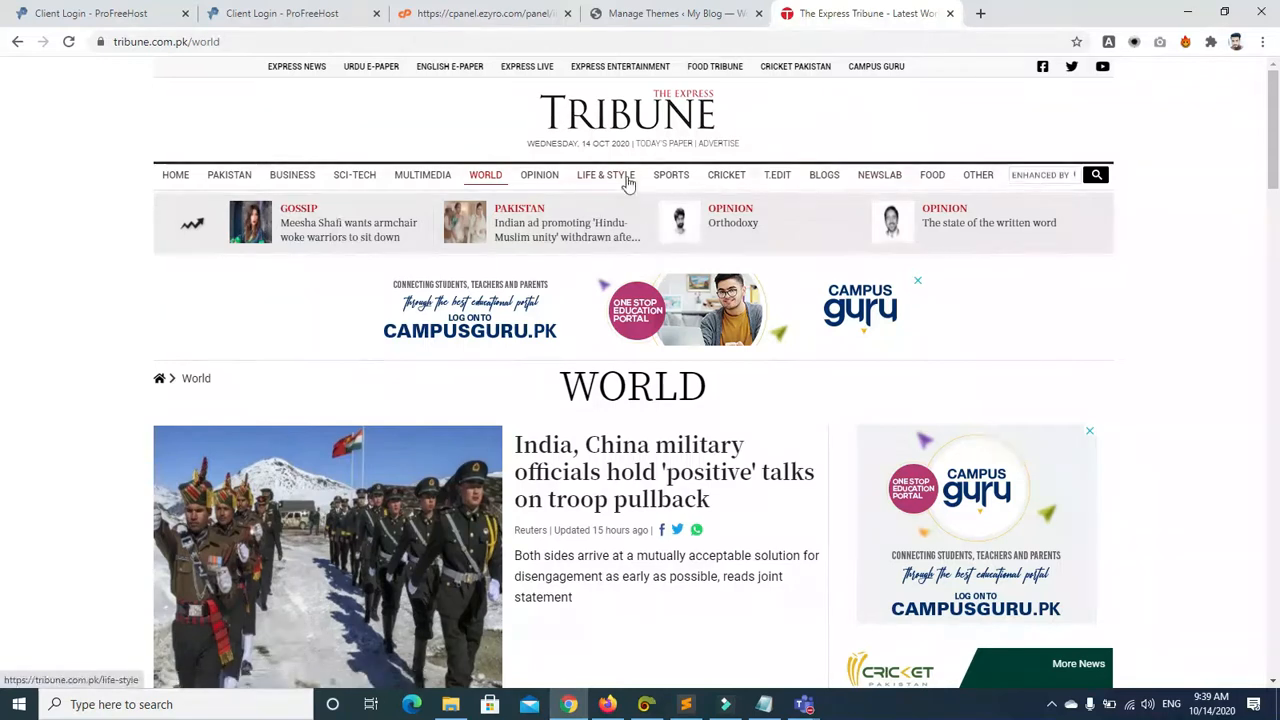
{"action": "left_click", "coordinate": [643, 14]}
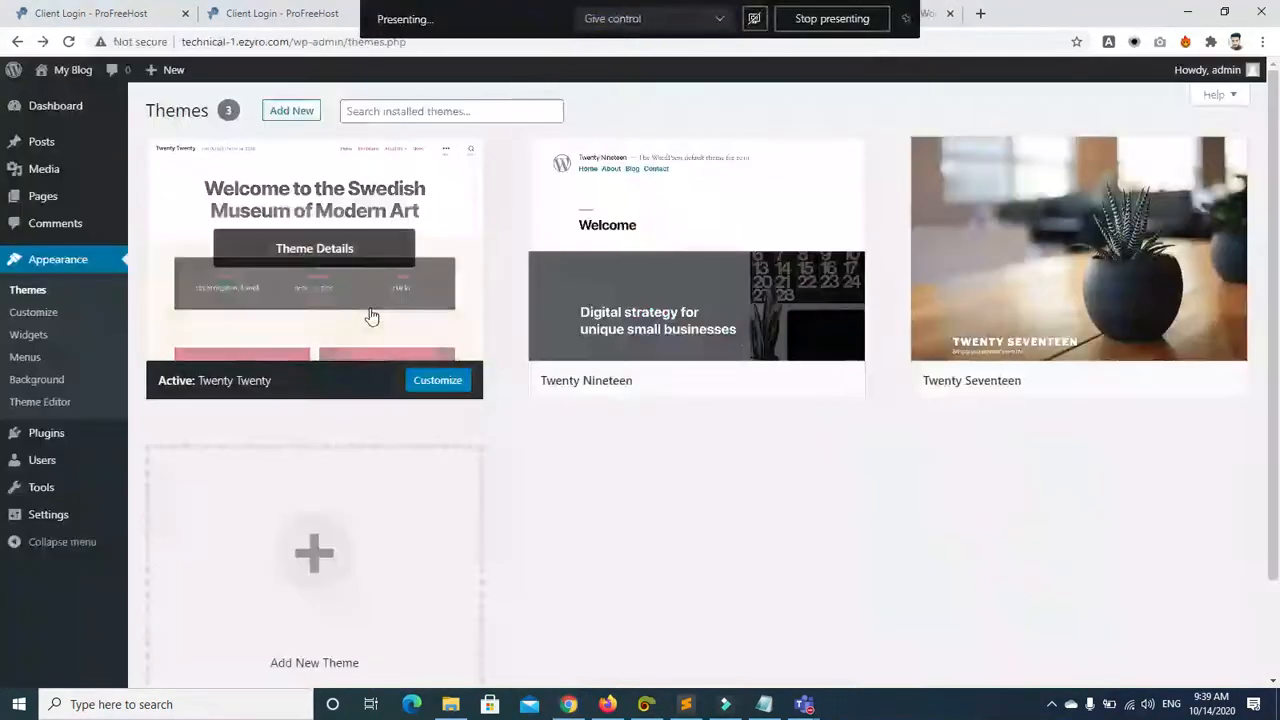
Step: Open the Theme Editor for Twenty Twenty, acknowledge the direct-editing warning and look through the theme files
{"action": "left_click", "coordinate": [36, 381]}
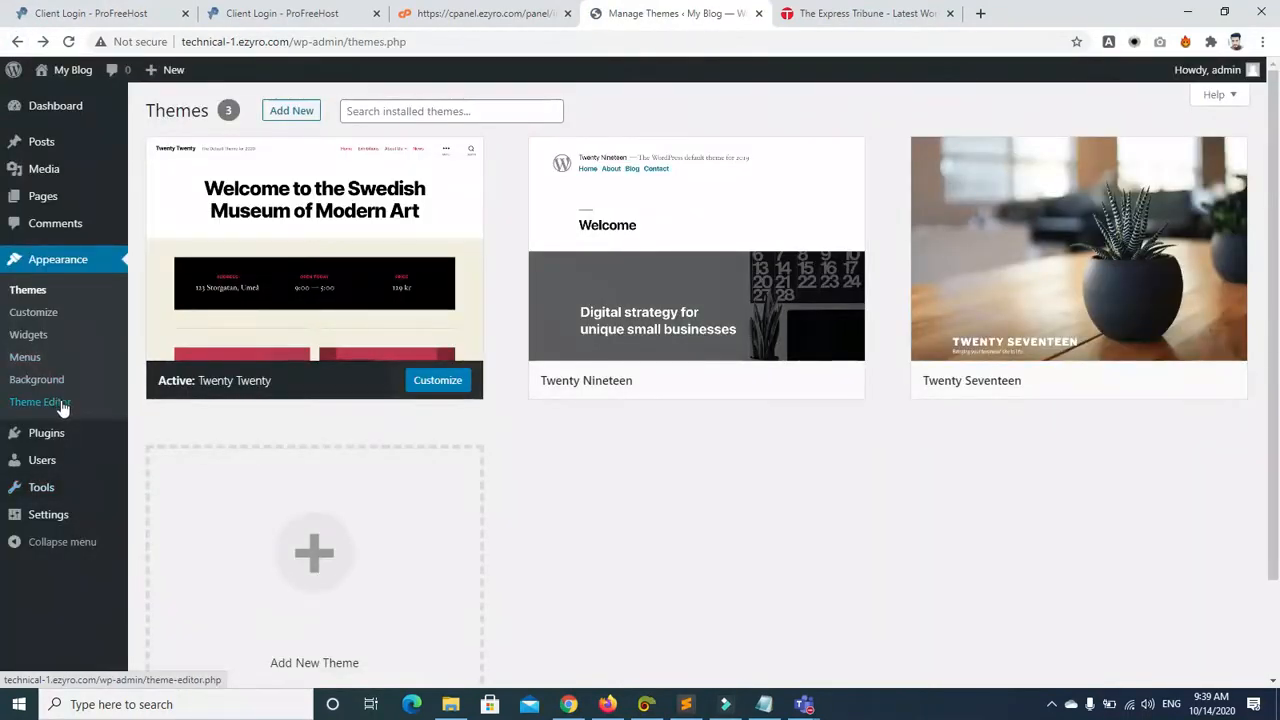
{"action": "left_click", "coordinate": [42, 404]}
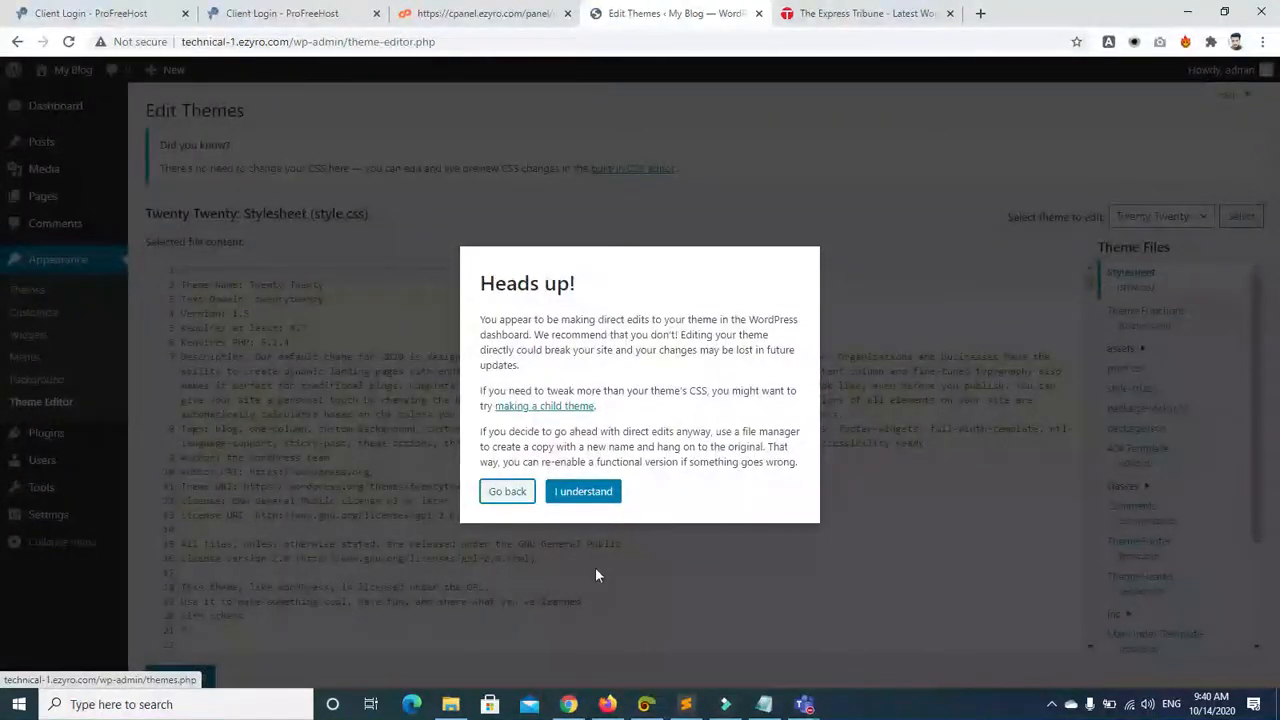
{"action": "left_click", "coordinate": [588, 491]}
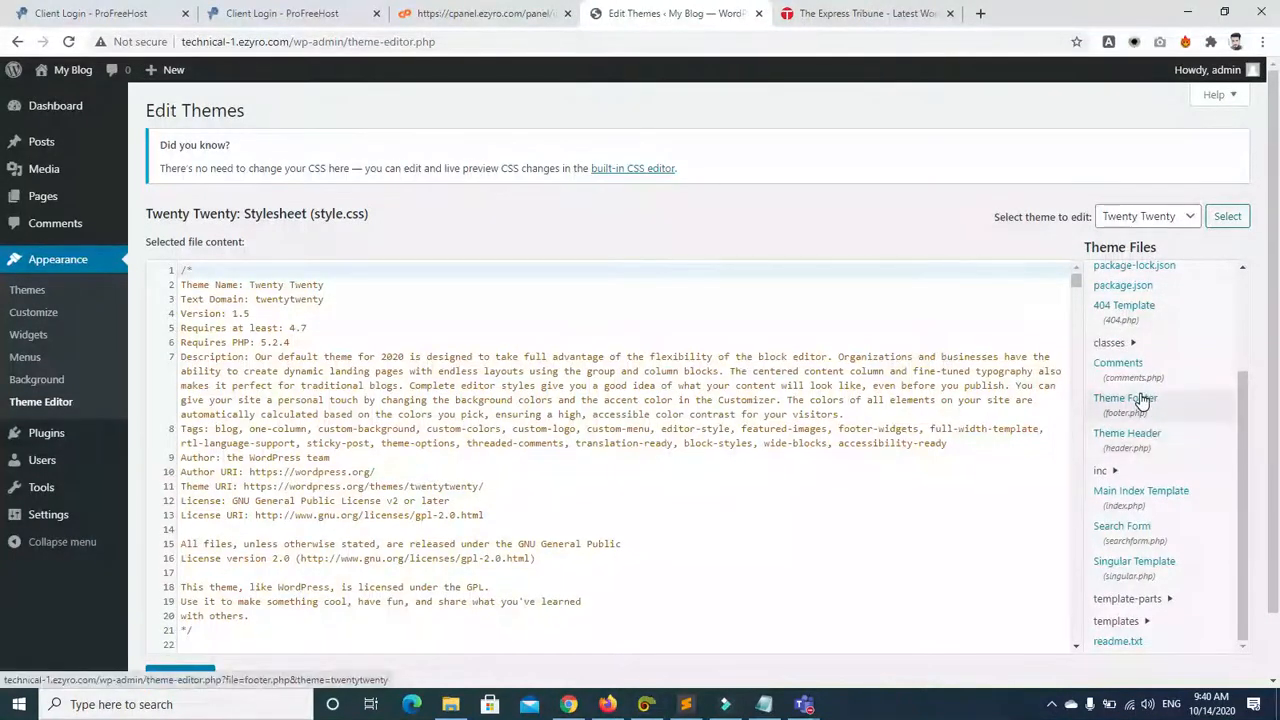
Step: Look through the Twenty Twenty Theme Header file (header.php) and open the installed Plugins page
{"action": "left_click", "coordinate": [1130, 433]}
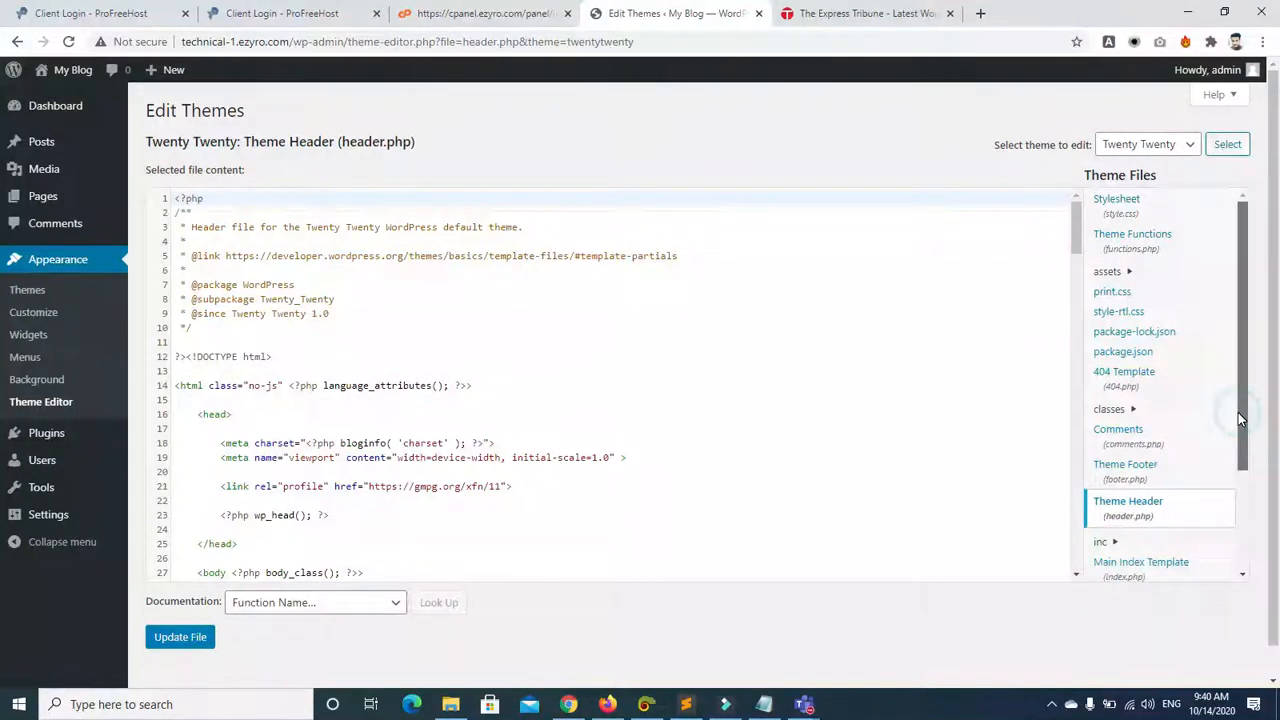
{"action": "scroll", "coordinate": [1238, 412], "scroll_direction": "down", "scroll_amount": 3}
{"action": "left_click_drag", "start_coordinate": [1073, 247], "coordinate": [1076, 556]}
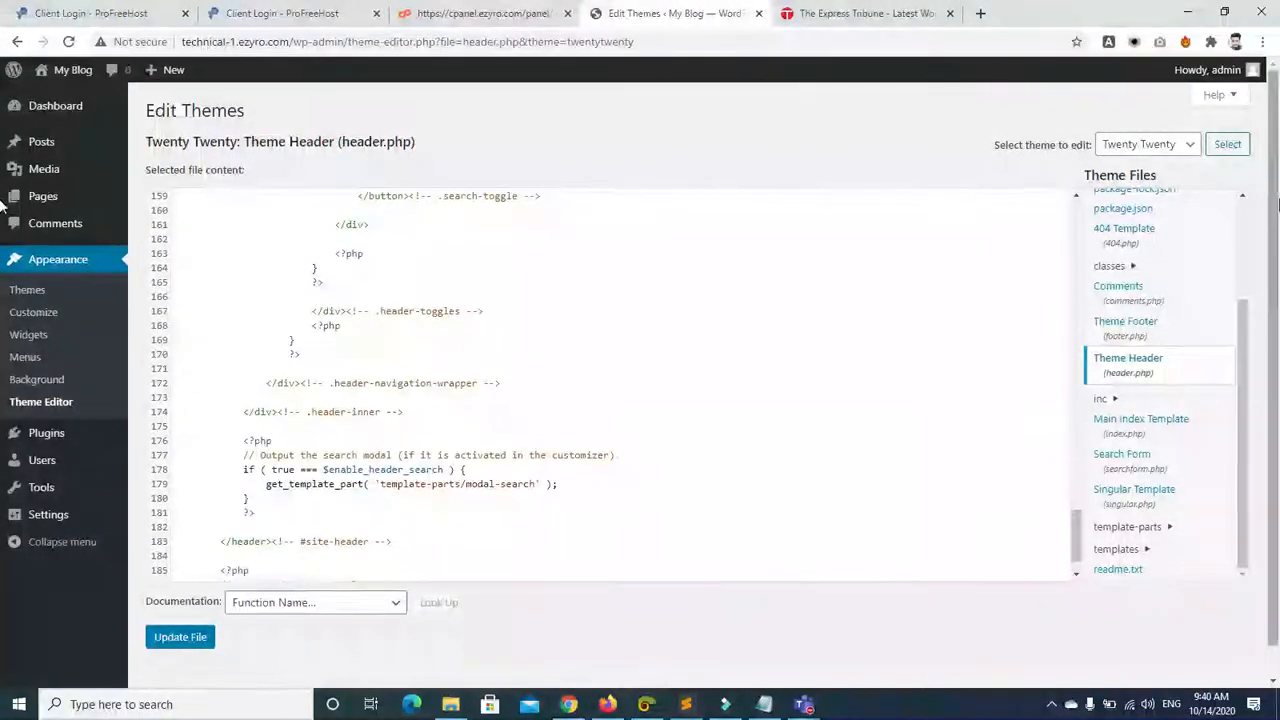
{"action": "left_click", "coordinate": [46, 436]}
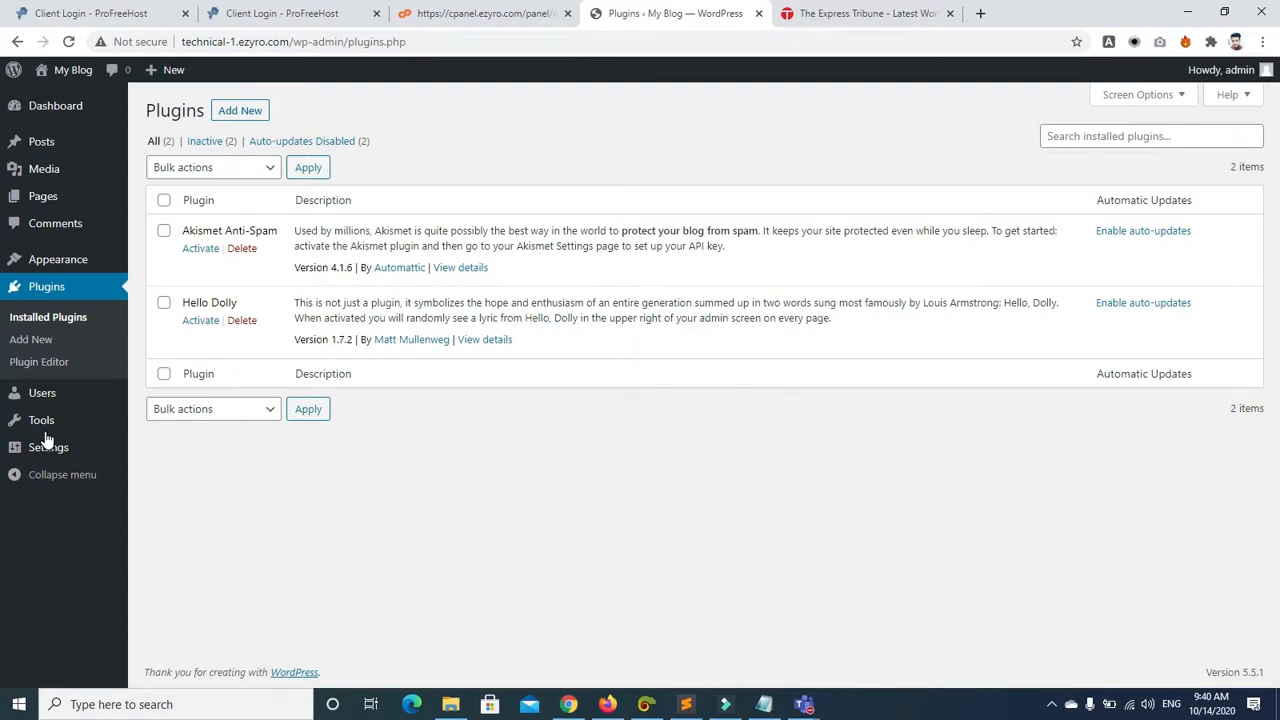
Step: Examine the Express Tribune World page's videos playlist, recipe video block and opinion poll as examples of plugin features
{"action": "left_click", "coordinate": [843, 28]}
{"action": "scroll", "coordinate": [3, 155], "scroll_direction": "down", "scroll_amount": 1}
{"action": "scroll", "coordinate": [963, 444], "scroll_direction": "down", "scroll_amount": 3}
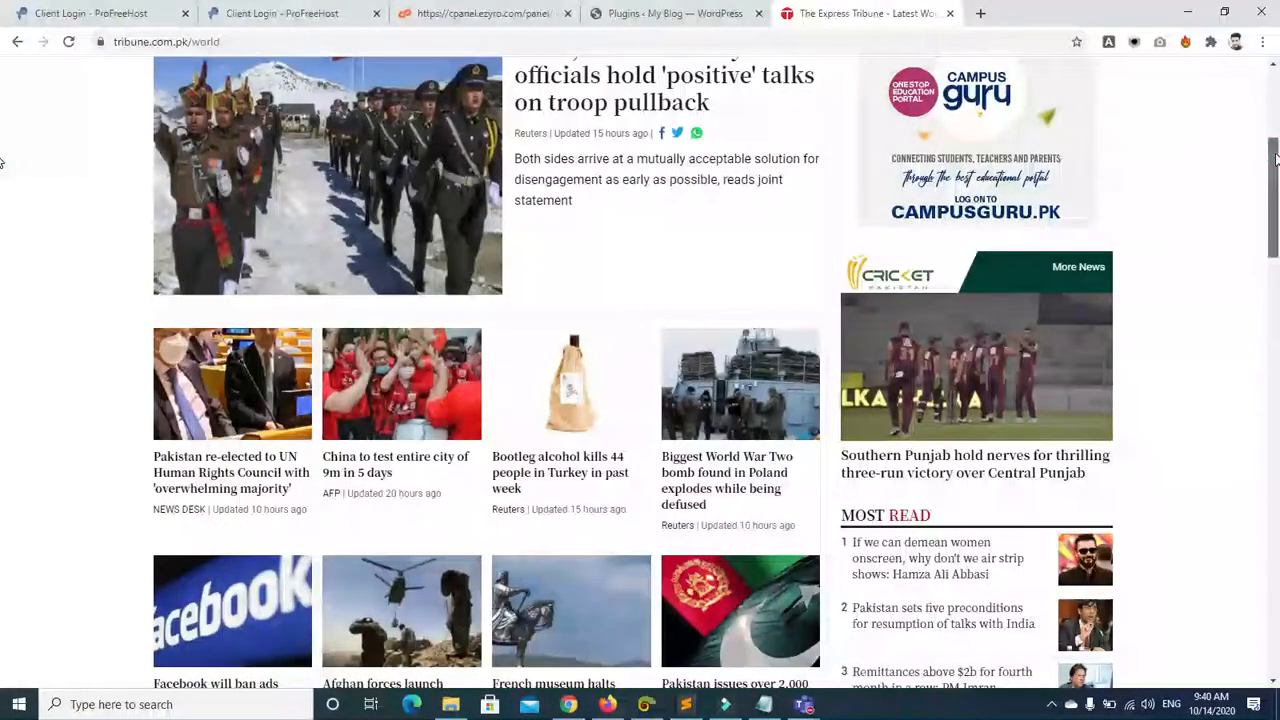
{"action": "scroll", "coordinate": [3, 200], "scroll_direction": "down", "scroll_amount": 4}
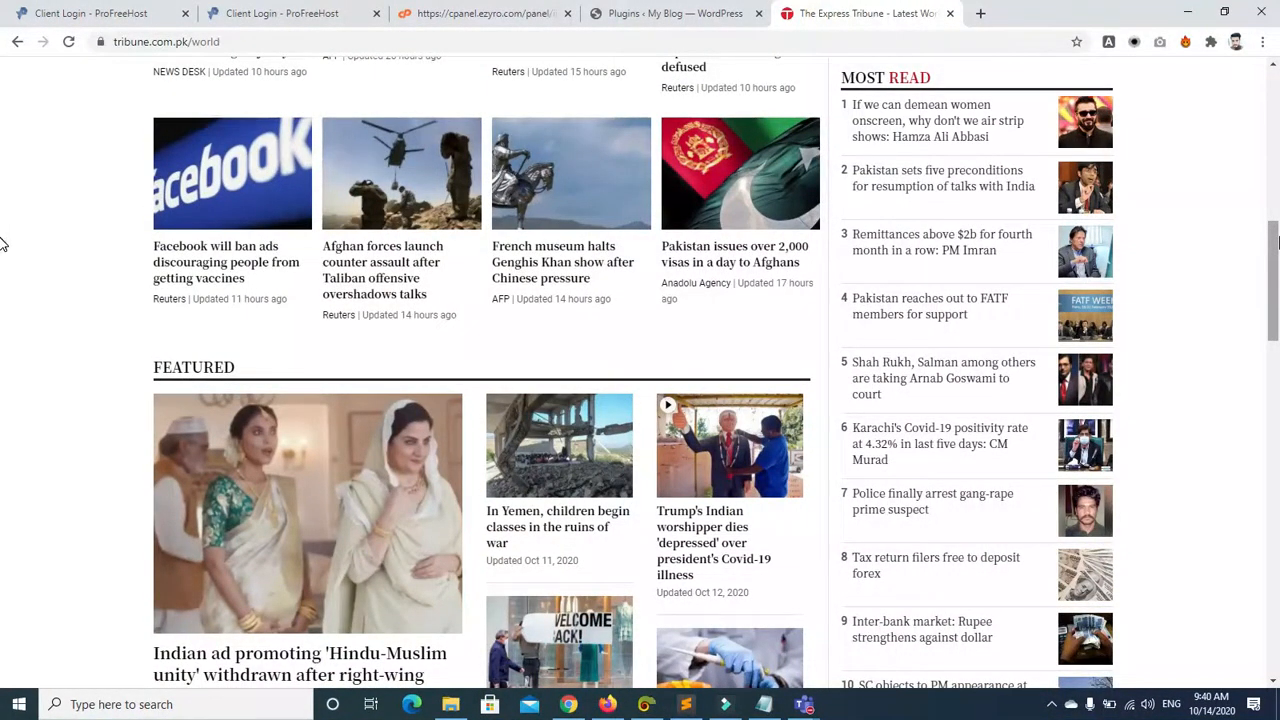
{"action": "left_click_drag", "start_coordinate": [1275, 240], "coordinate": [1275, 385]}
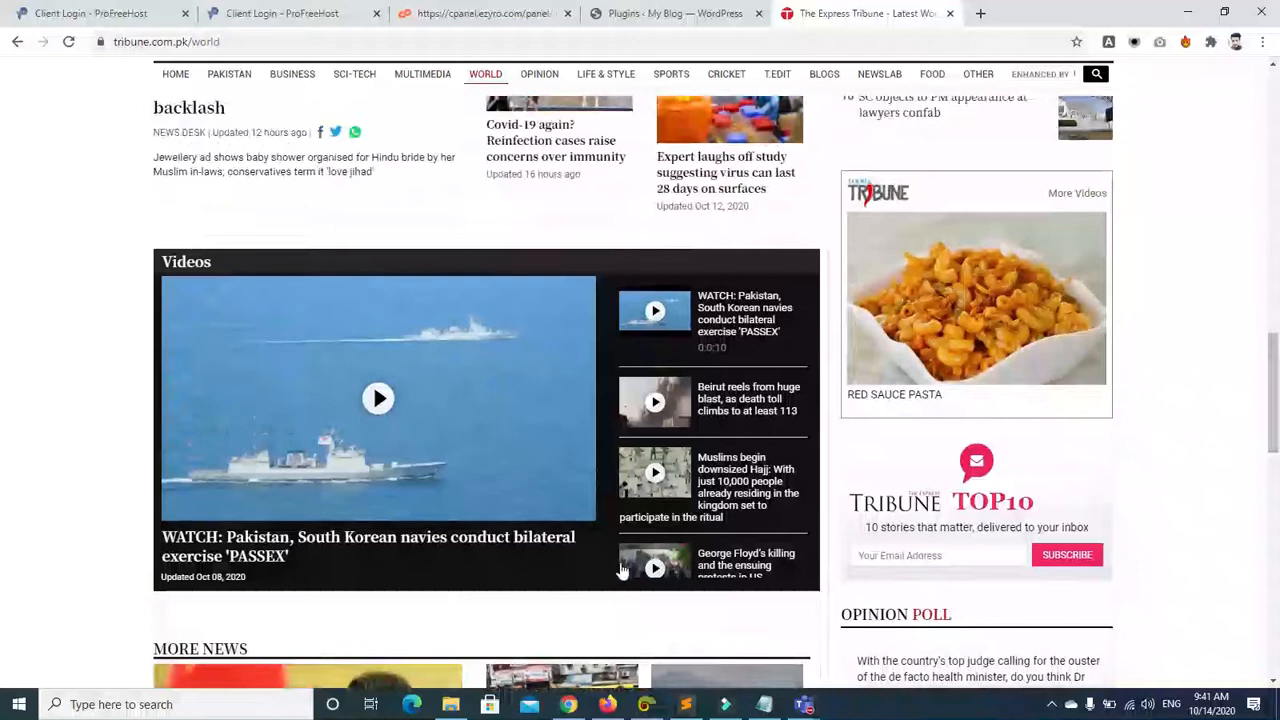
{"action": "left_click_drag", "start_coordinate": [816, 299], "coordinate": [811, 577]}
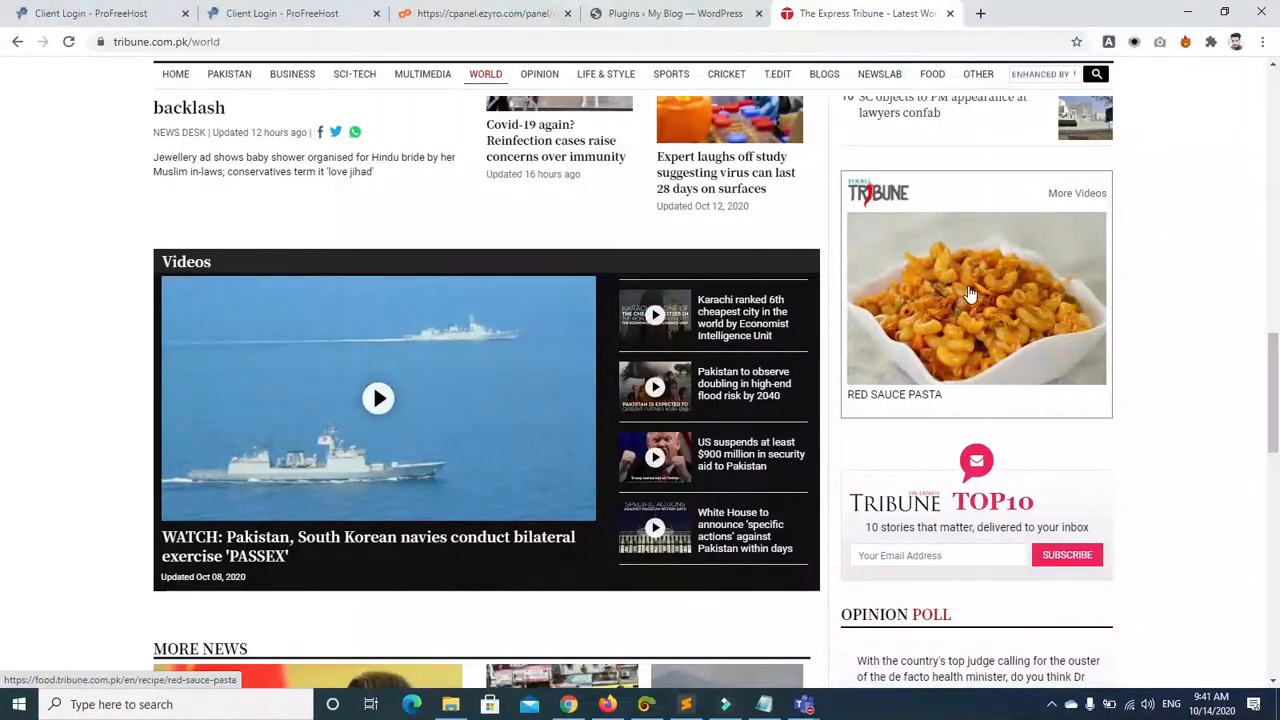
{"action": "left_click_drag", "start_coordinate": [1278, 405], "coordinate": [1278, 497]}
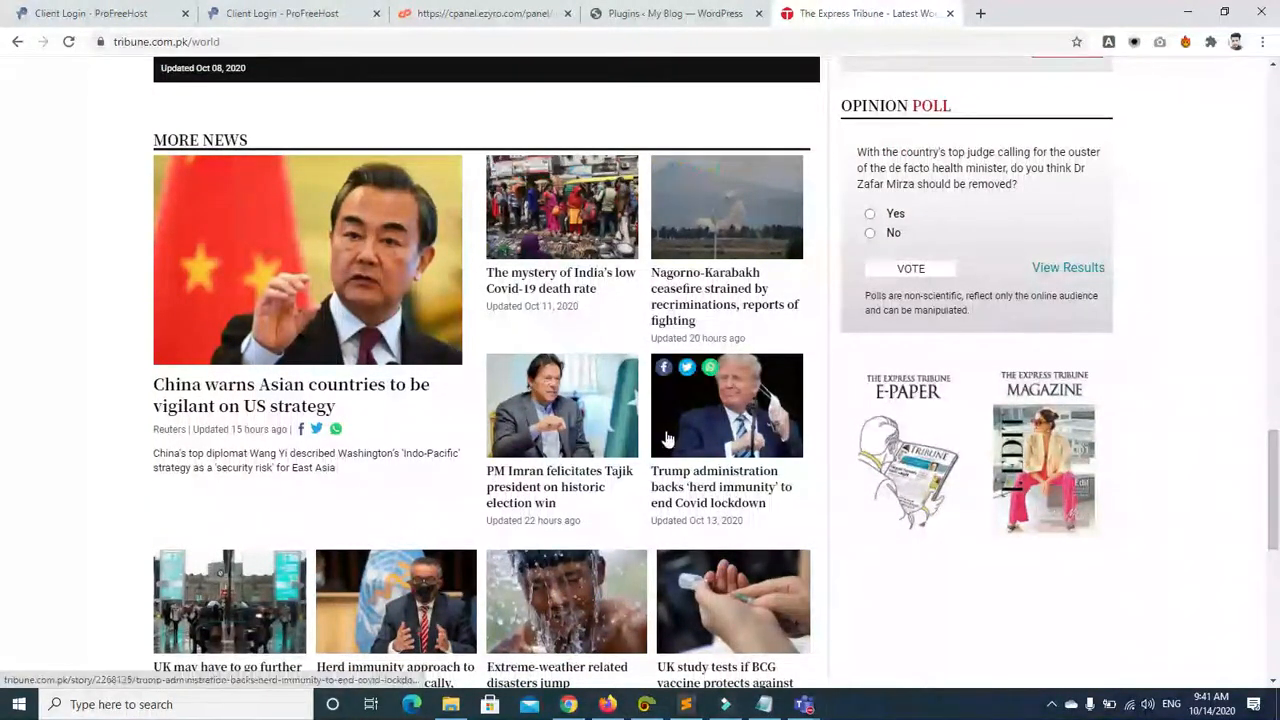
{"action": "left_click_drag", "start_coordinate": [1278, 452], "coordinate": [1278, 102]}
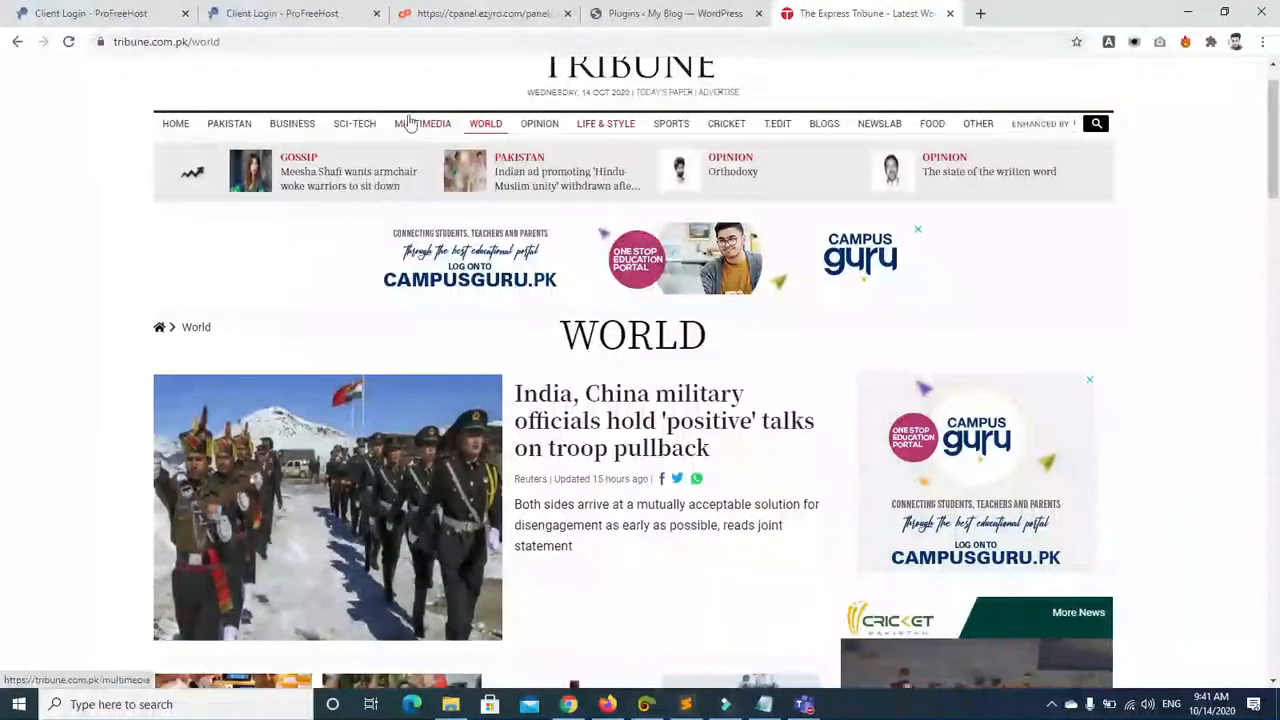
{"action": "scroll", "coordinate": [8, 110], "scroll_direction": "up", "scroll_amount": 1}
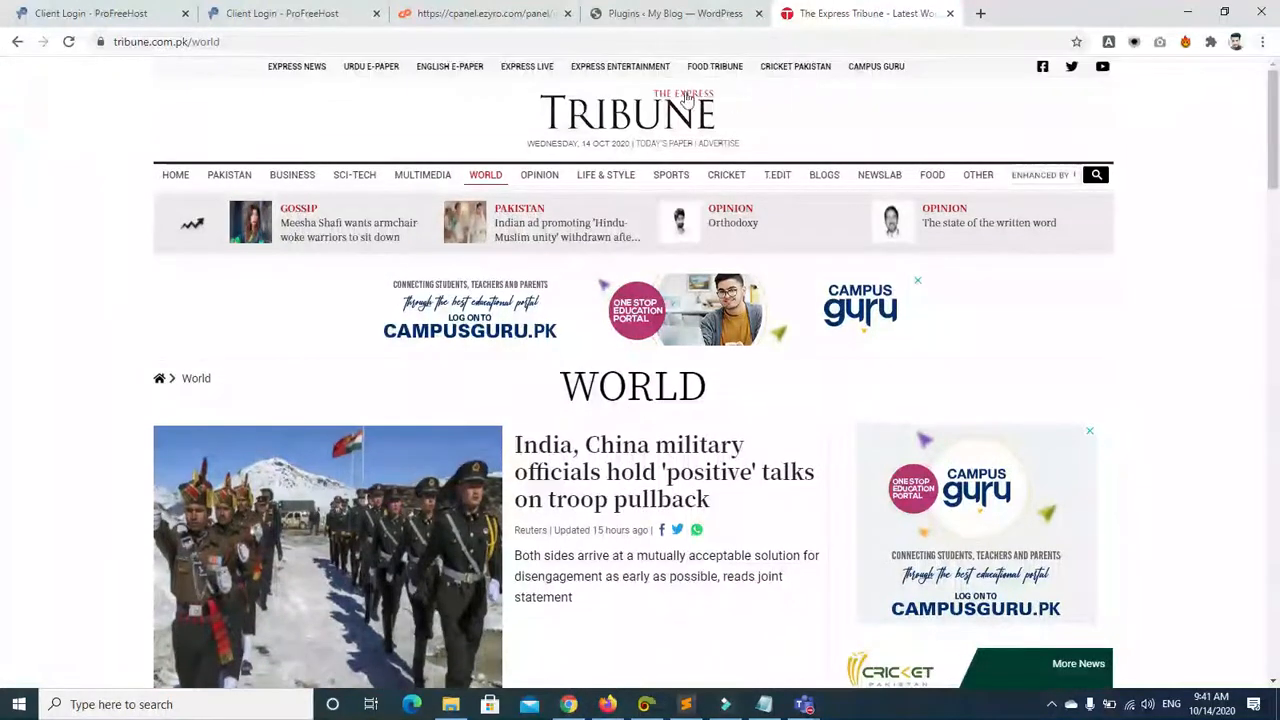
Step: Open the Express Entertainment site from the Express Tribune and view its banner slider and Latest Videos section
{"action": "left_click", "coordinate": [642, 70]}
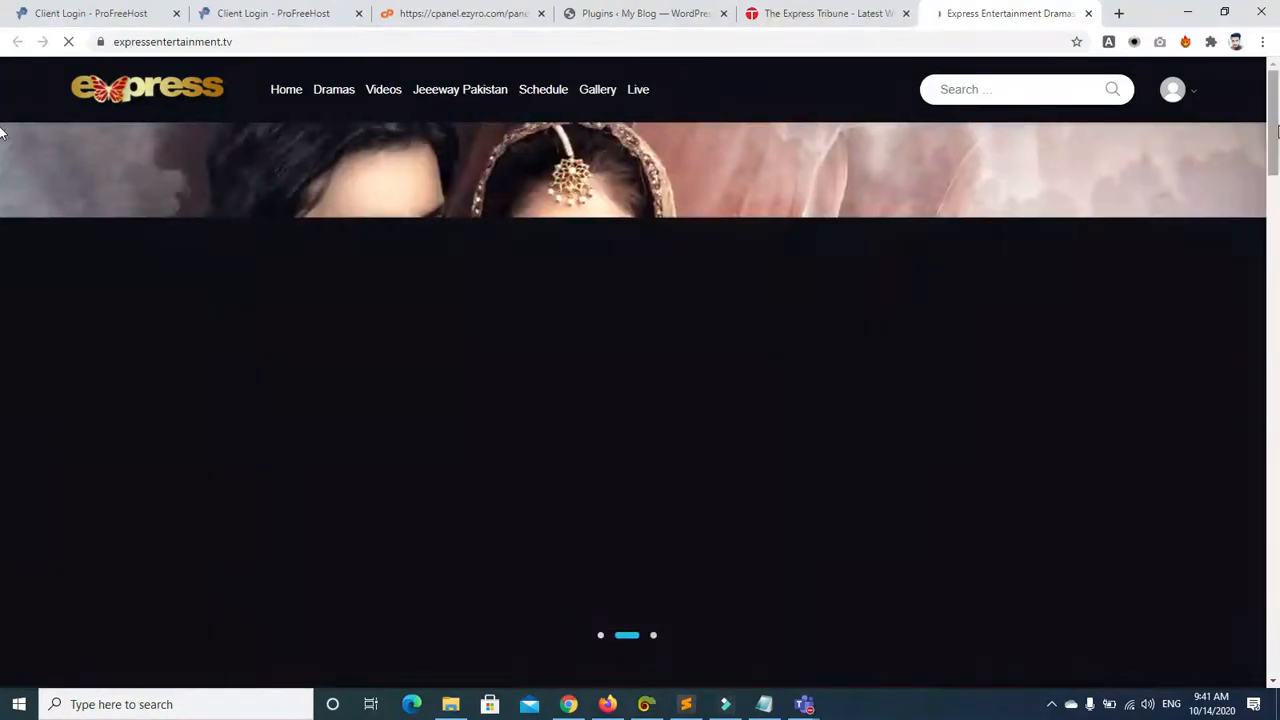
{"action": "scroll", "coordinate": [3, 172], "scroll_direction": "down", "scroll_amount": 3}
{"action": "scroll", "coordinate": [3, 172], "scroll_direction": "up", "scroll_amount": 3}
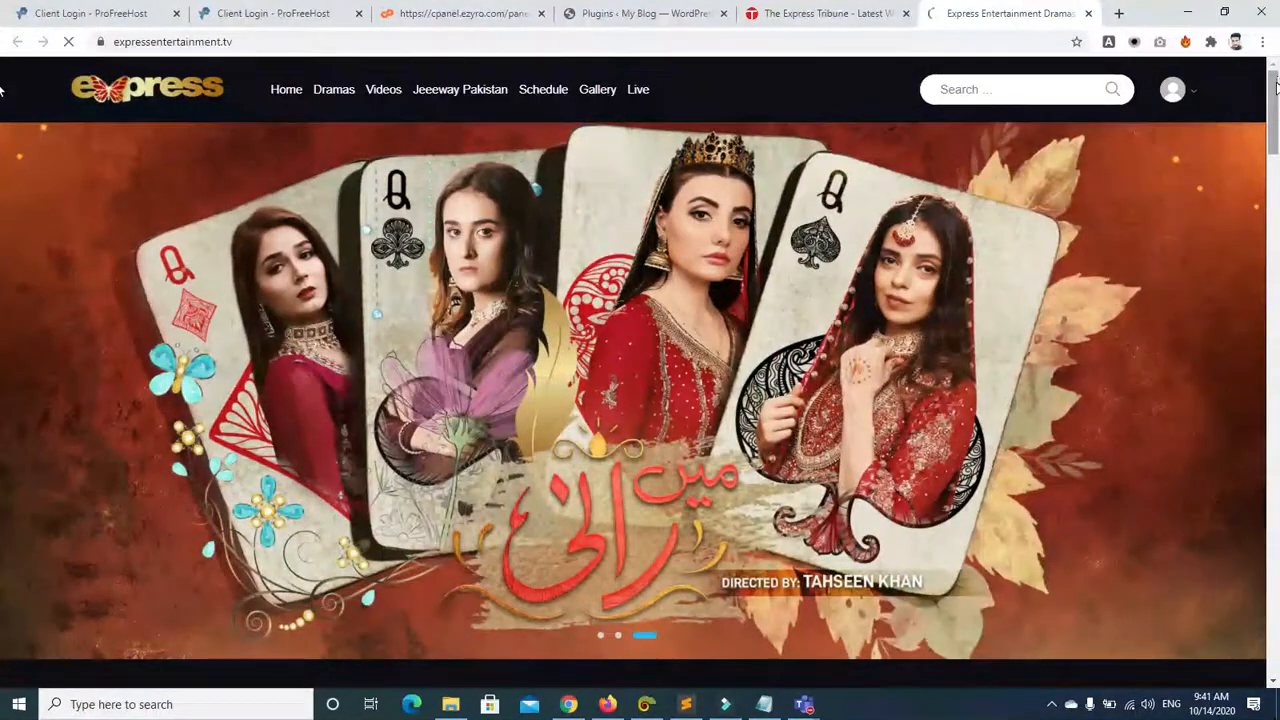
{"action": "scroll", "coordinate": [2, 90], "scroll_direction": "down", "scroll_amount": 4}
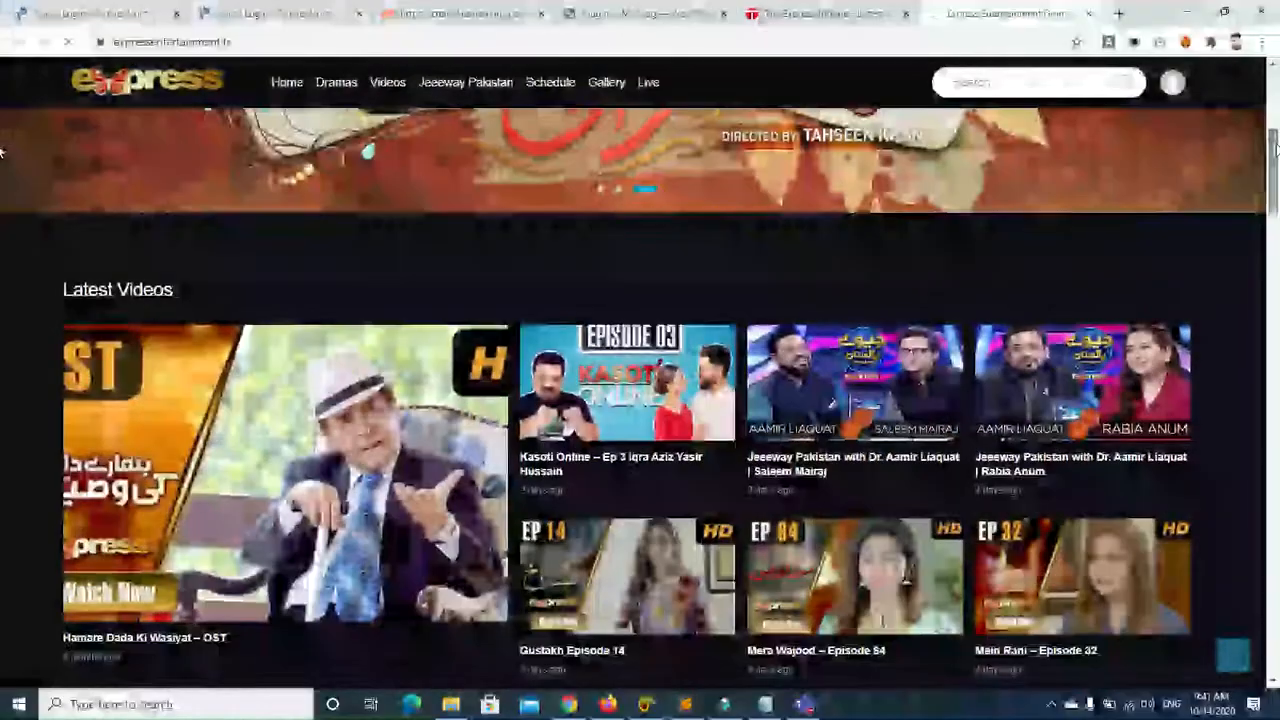
Step: Switch to Firefox, view the Hereticofficial site in its Customizer tab and return to Chrome
{"action": "left_click", "coordinate": [607, 704]}
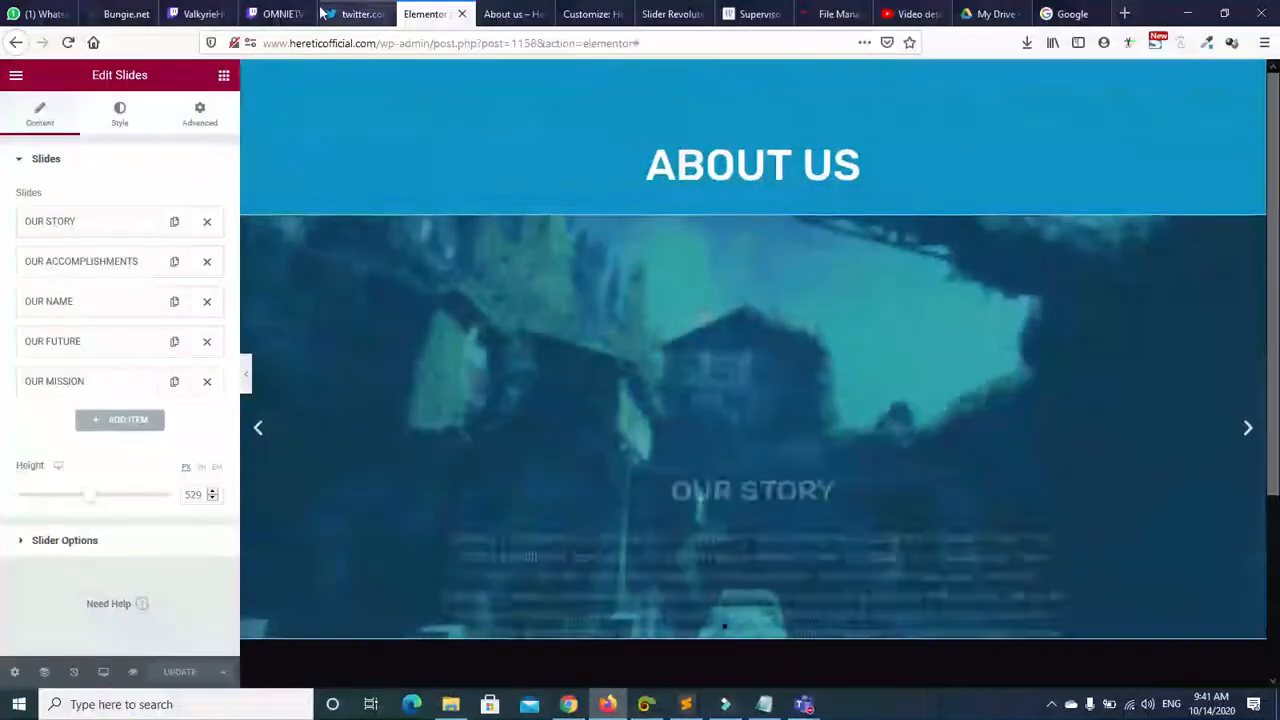
{"action": "left_click", "coordinate": [585, 14]}
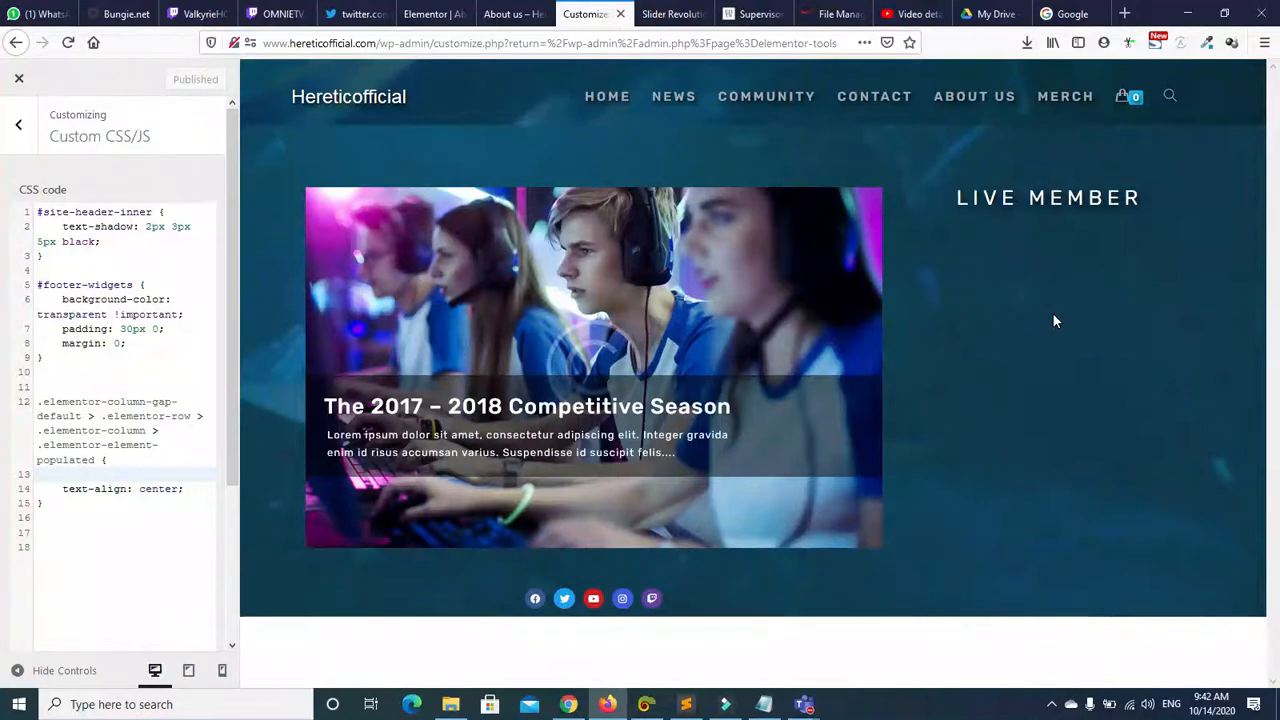
{"action": "left_click", "coordinate": [568, 704]}
Step: Advance the Shows carousel on the Express Entertainment home page through its items and return to the page's banner
{"action": "left_click_drag", "start_coordinate": [1275, 157], "coordinate": [1277, 313]}
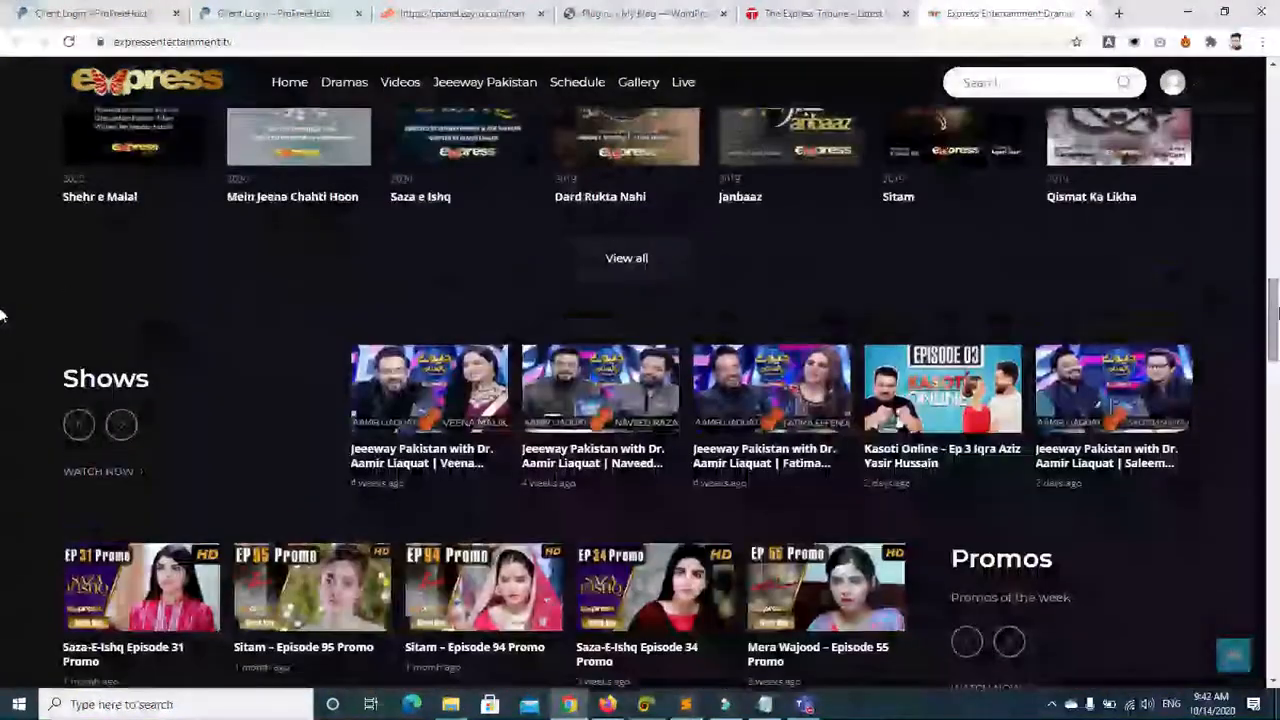
{"action": "left_click", "coordinate": [122, 426]}
{"action": "left_click", "coordinate": [122, 426]}
{"action": "left_click", "coordinate": [122, 426]}
{"action": "left_click", "coordinate": [122, 426]}
{"action": "left_click", "coordinate": [122, 426]}
{"action": "left_click", "coordinate": [122, 426]}
{"action": "left_click_drag", "start_coordinate": [1275, 327], "coordinate": [1278, 120]}
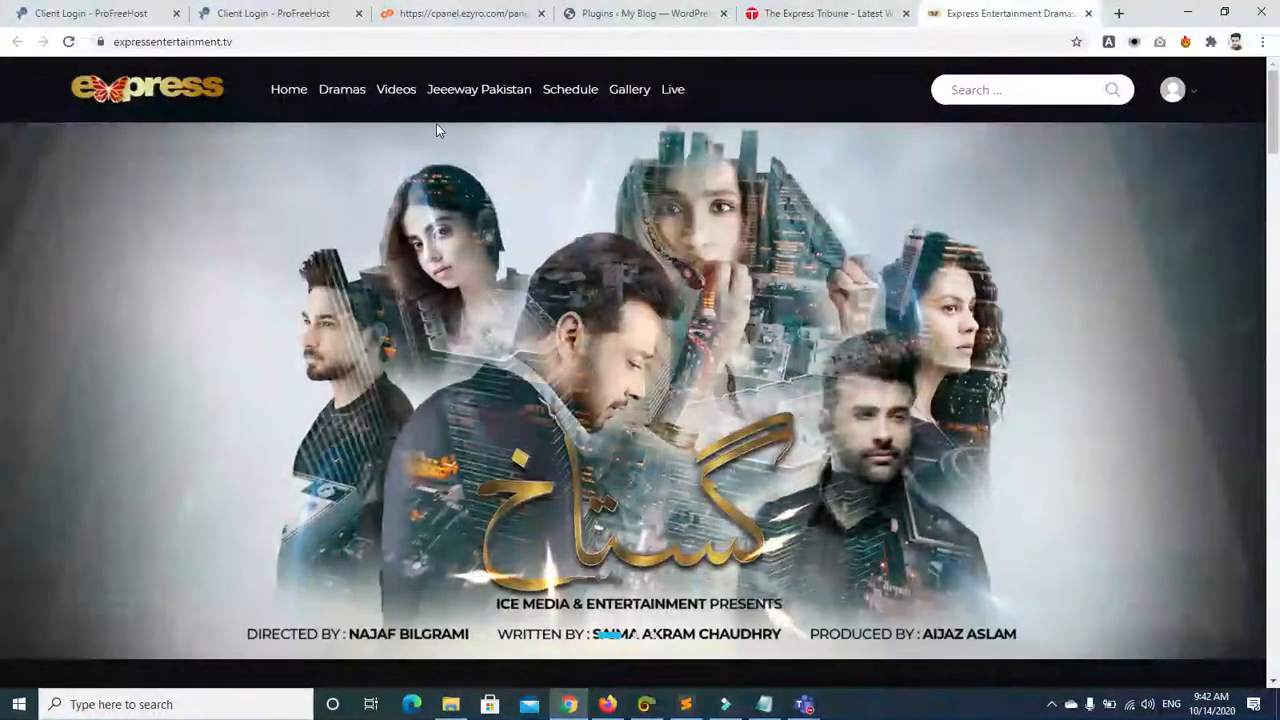
Step: Open the Dramas page on Express Entertainment and check its sort options and the grid and list layouts for Serials
{"action": "left_click", "coordinate": [346, 90]}
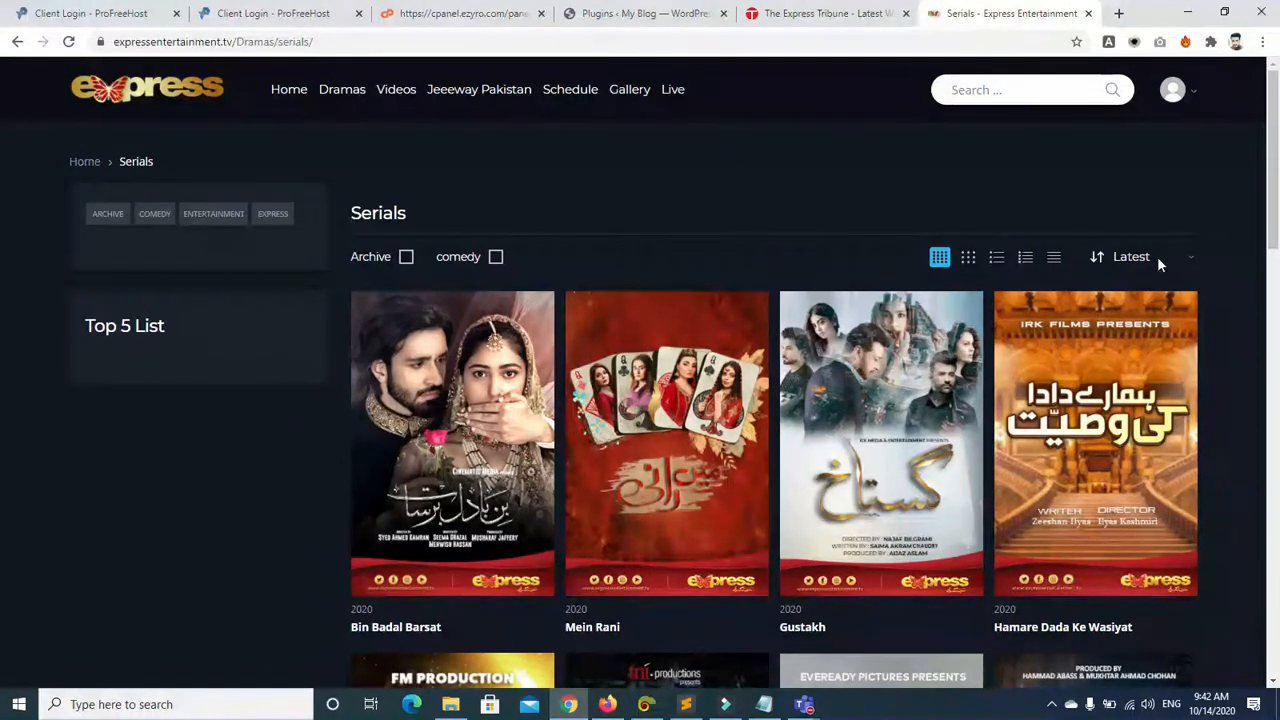
{"action": "left_click", "coordinate": [1191, 257]}
{"action": "left_click", "coordinate": [1191, 257]}
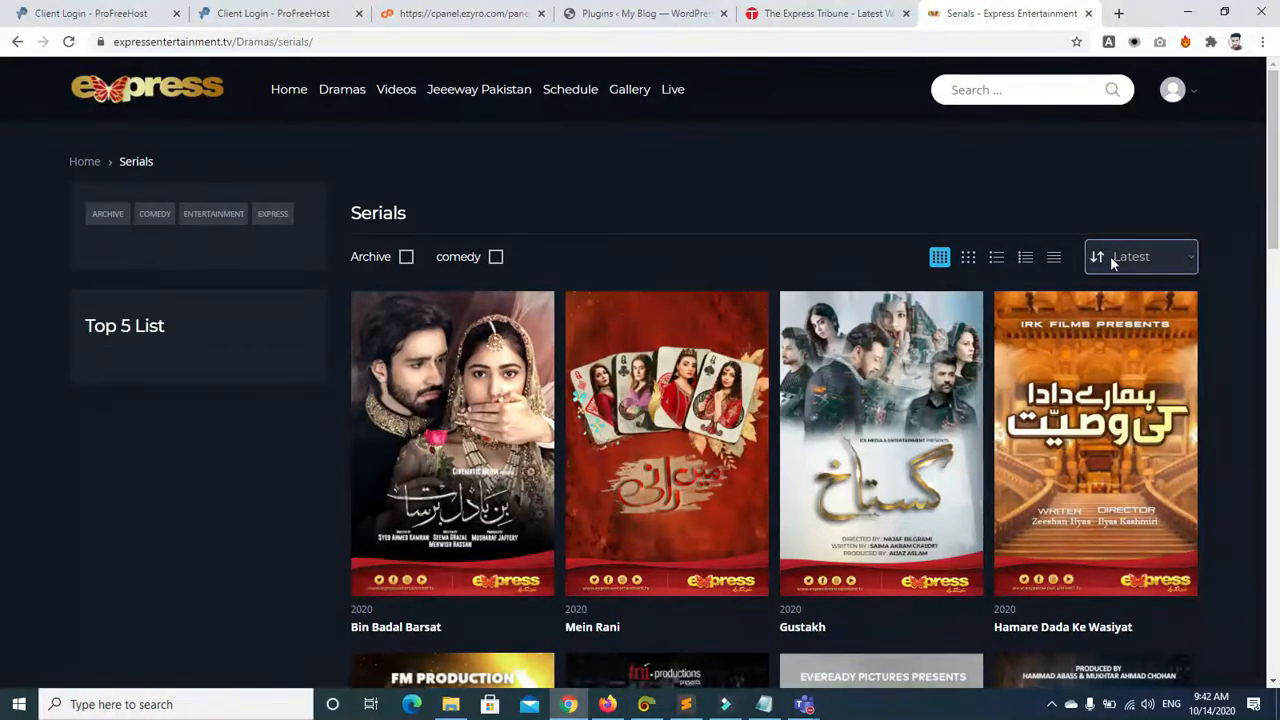
{"action": "left_click", "coordinate": [1025, 257]}
{"action": "left_click", "coordinate": [968, 257]}
{"action": "left_click", "coordinate": [995, 258]}
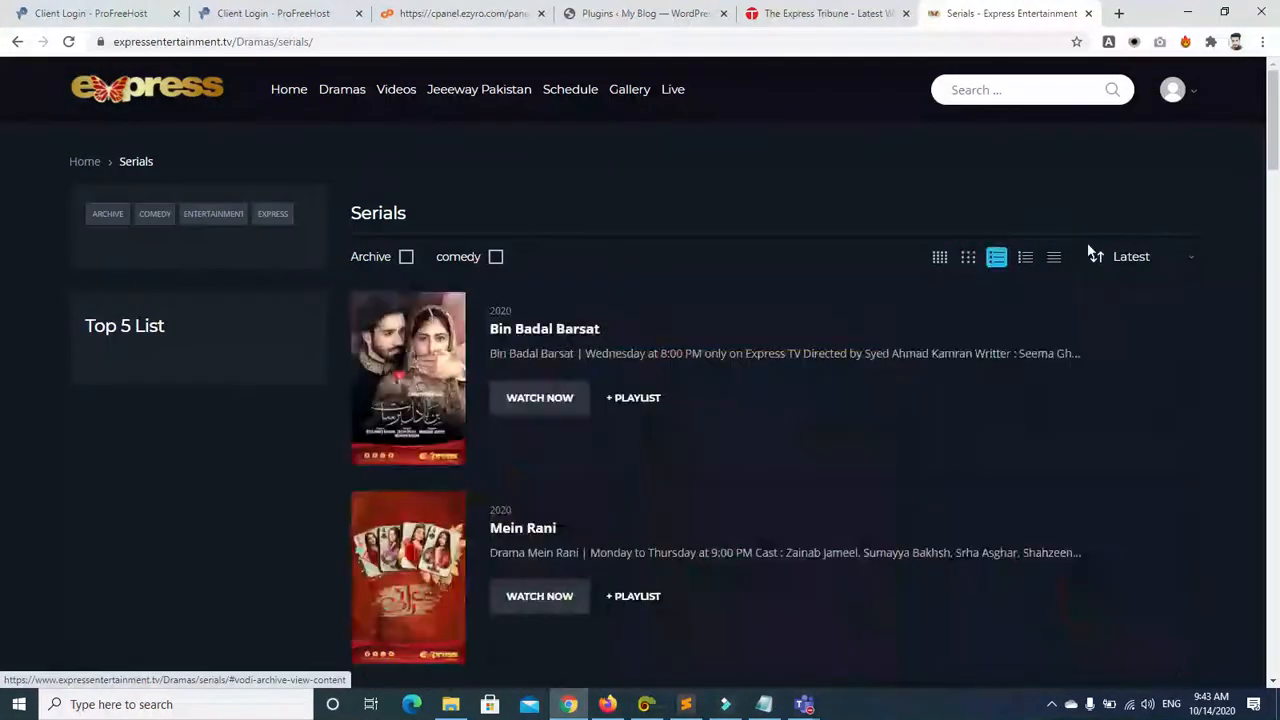
{"action": "left_click", "coordinate": [1065, 258]}
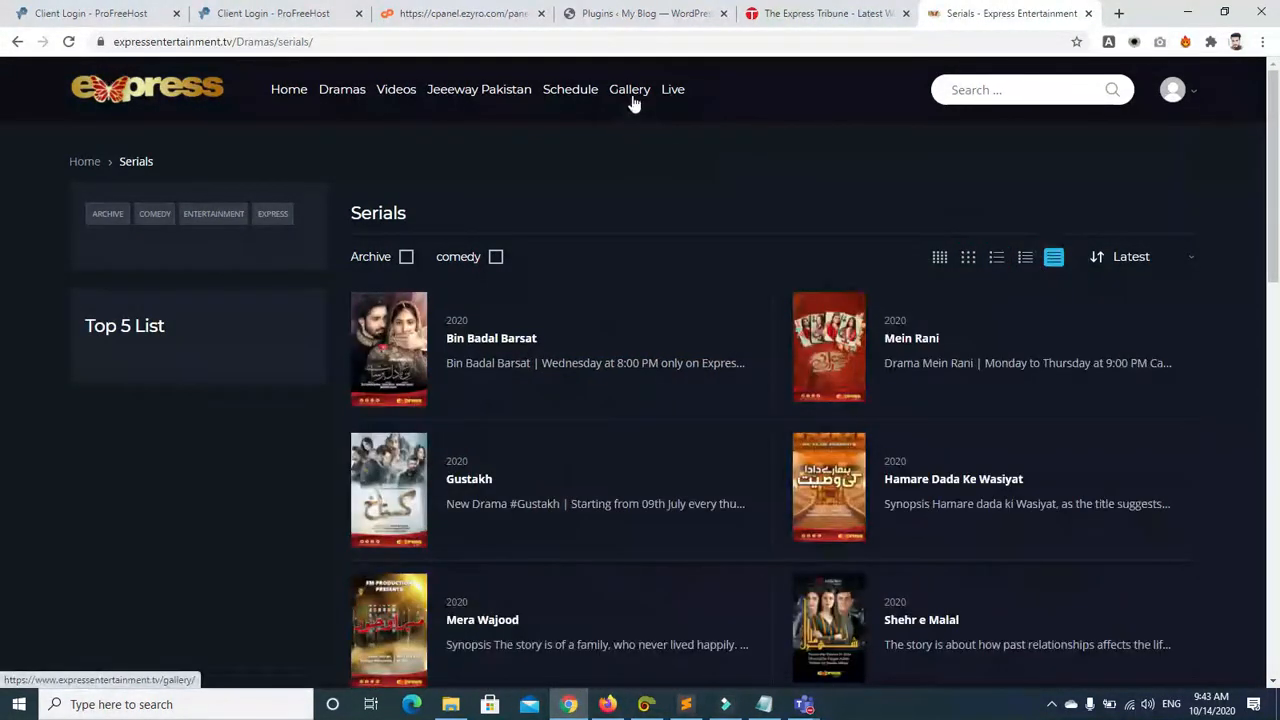
Step: Open the Express Entertainment Gallery, look through the Pari Hun Main album and return to the album overview
{"action": "left_click", "coordinate": [630, 93]}
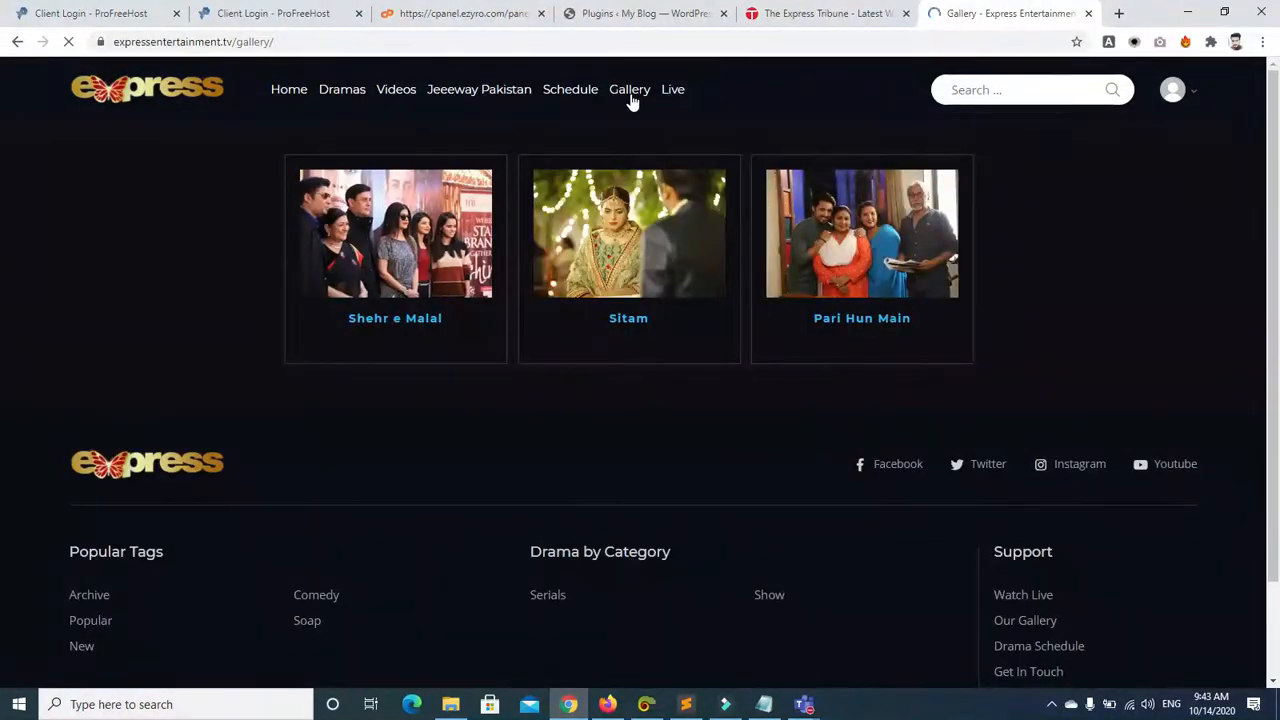
{"action": "scroll", "coordinate": [2, 200], "scroll_direction": "down", "scroll_amount": 1}
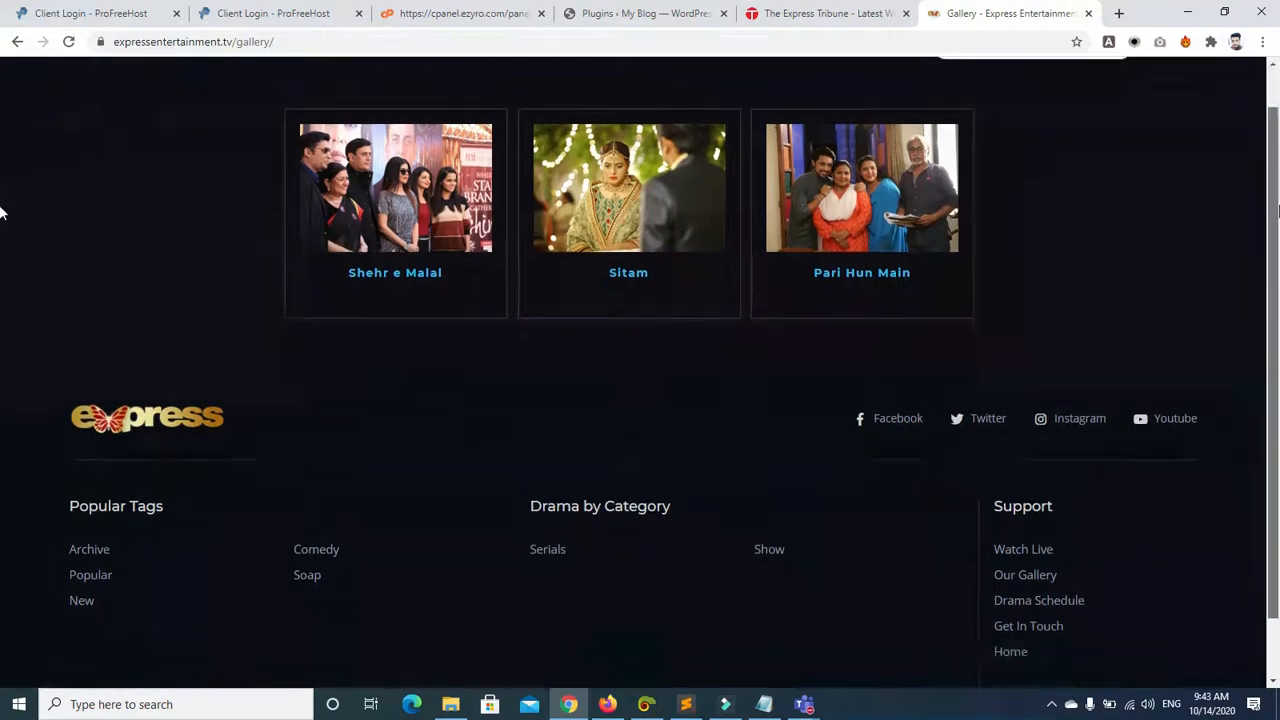
{"action": "scroll", "coordinate": [2, 171], "scroll_direction": "up", "scroll_amount": 2}
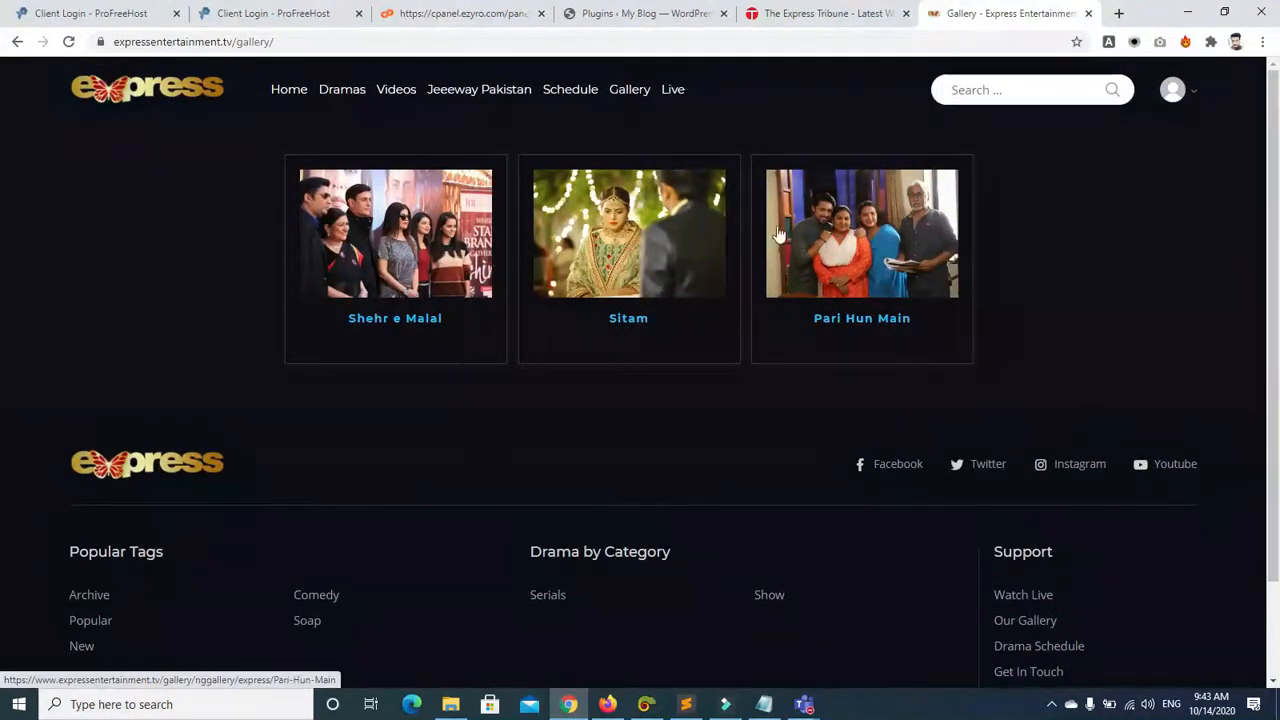
{"action": "left_click", "coordinate": [882, 257]}
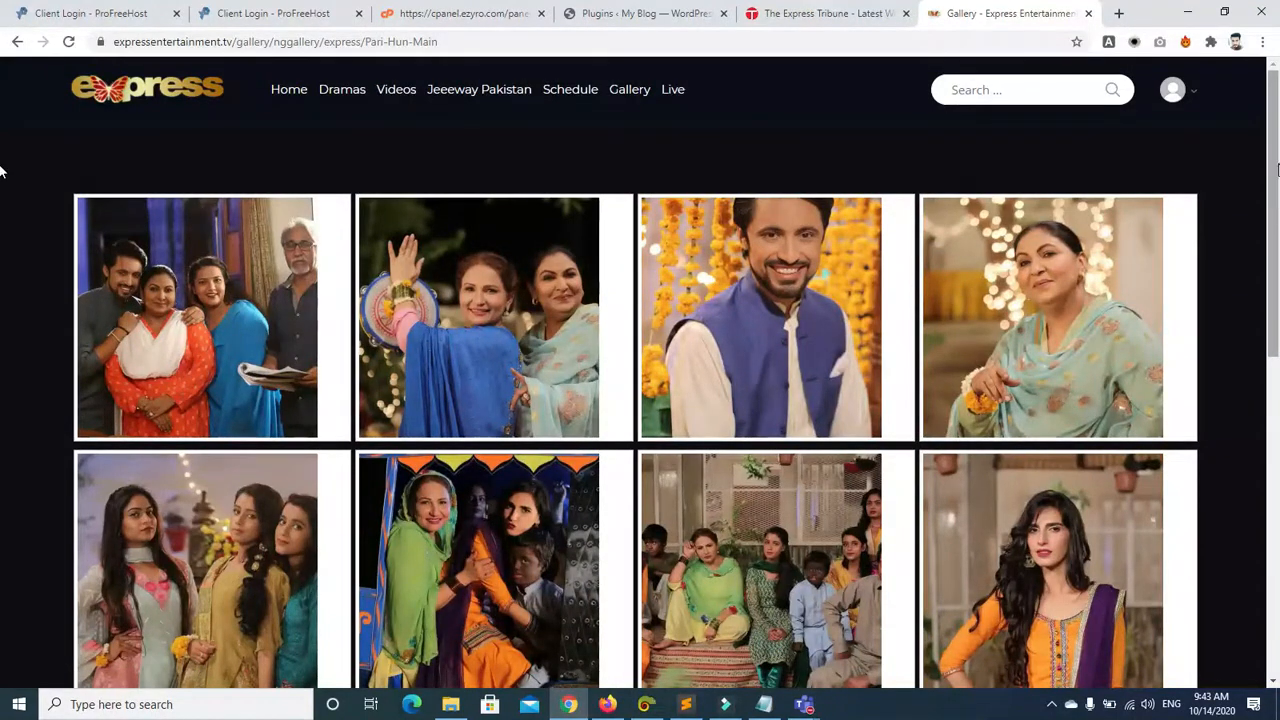
{"action": "scroll", "coordinate": [1, 170], "scroll_direction": "down", "scroll_amount": 5}
{"action": "scroll", "coordinate": [1, 160], "scroll_direction": "up", "scroll_amount": 5}
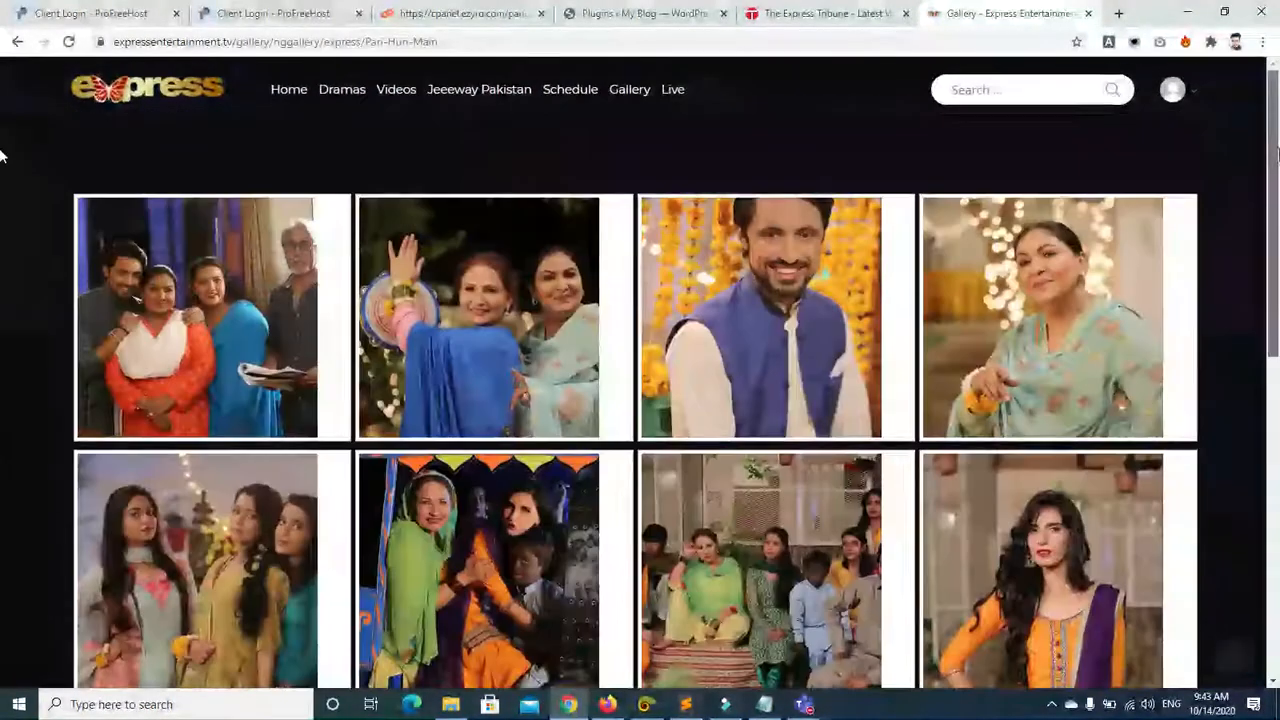
{"action": "left_click", "coordinate": [17, 42]}
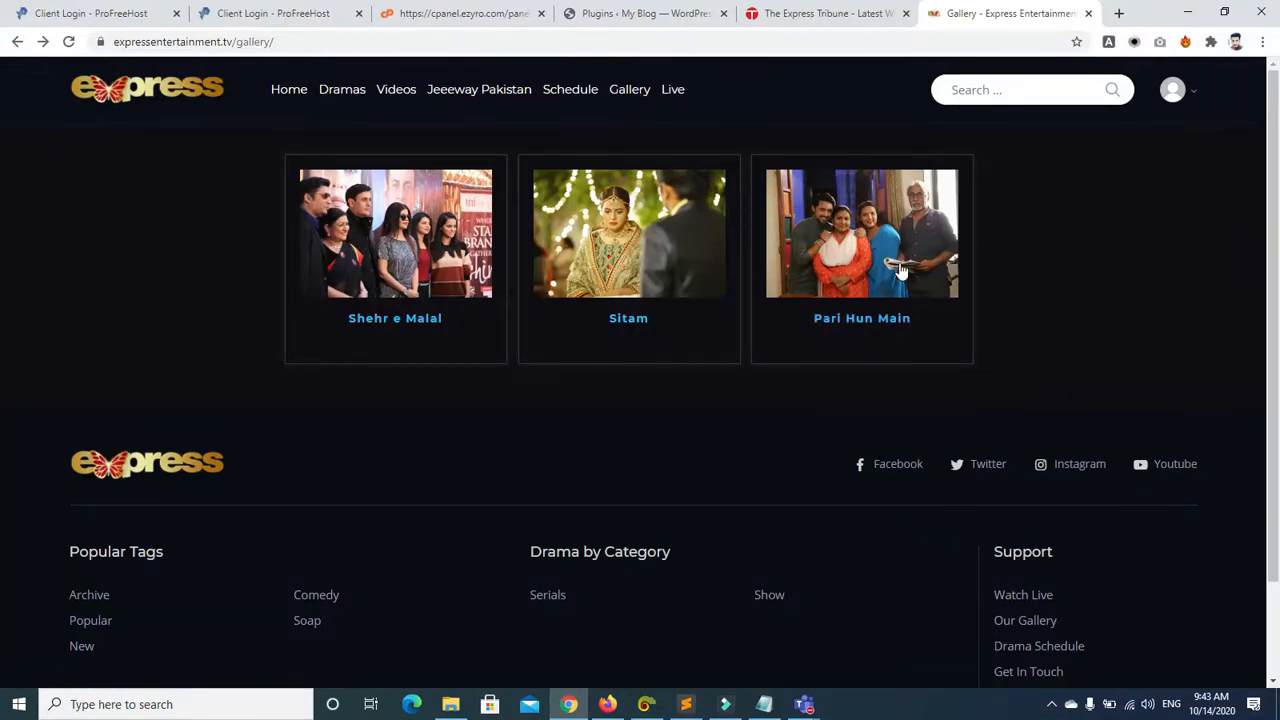
Step: Open the Shehr e Malal album, browse its photos in the enlarged viewer from the fourth one onward and close the viewer
{"action": "left_click", "coordinate": [397, 257]}
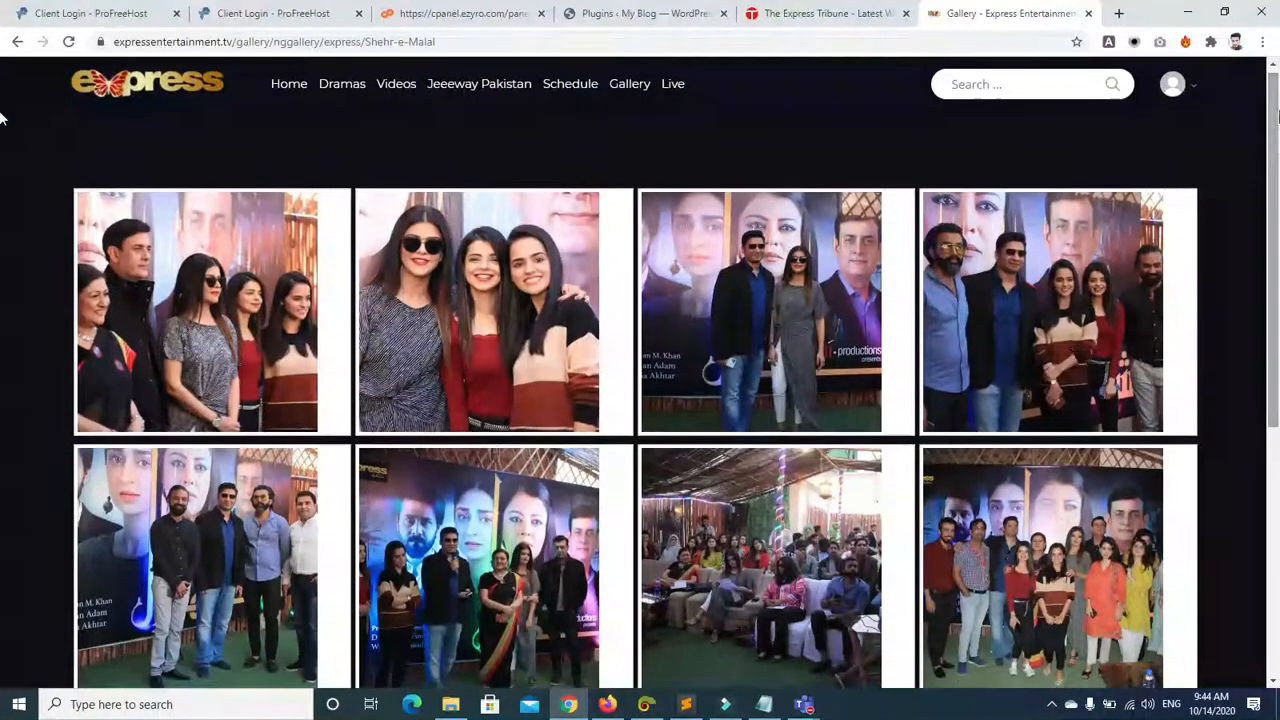
{"action": "left_click", "coordinate": [963, 375]}
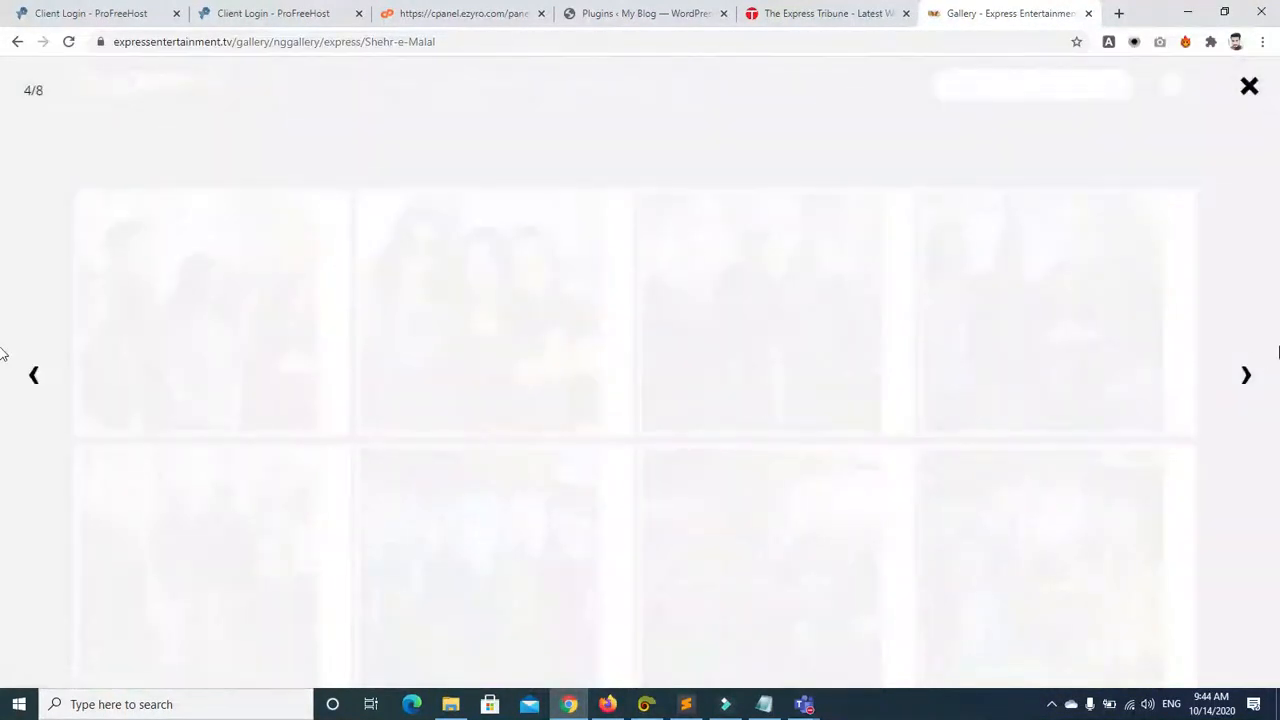
{"action": "left_click", "coordinate": [1244, 376]}
{"action": "left_click", "coordinate": [1244, 378]}
{"action": "left_click", "coordinate": [1249, 376]}
{"action": "left_click", "coordinate": [1250, 375]}
{"action": "left_click", "coordinate": [1250, 375]}
{"action": "left_click", "coordinate": [1250, 375]}
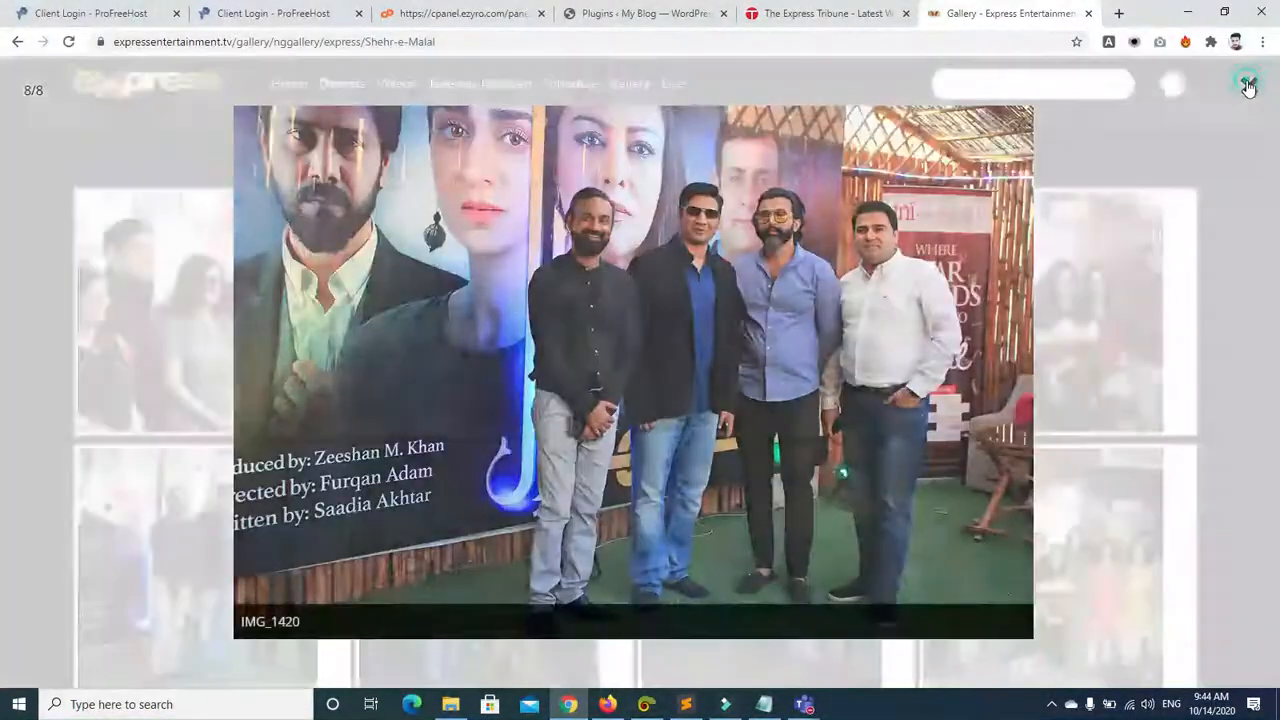
{"action": "left_click", "coordinate": [1249, 88]}
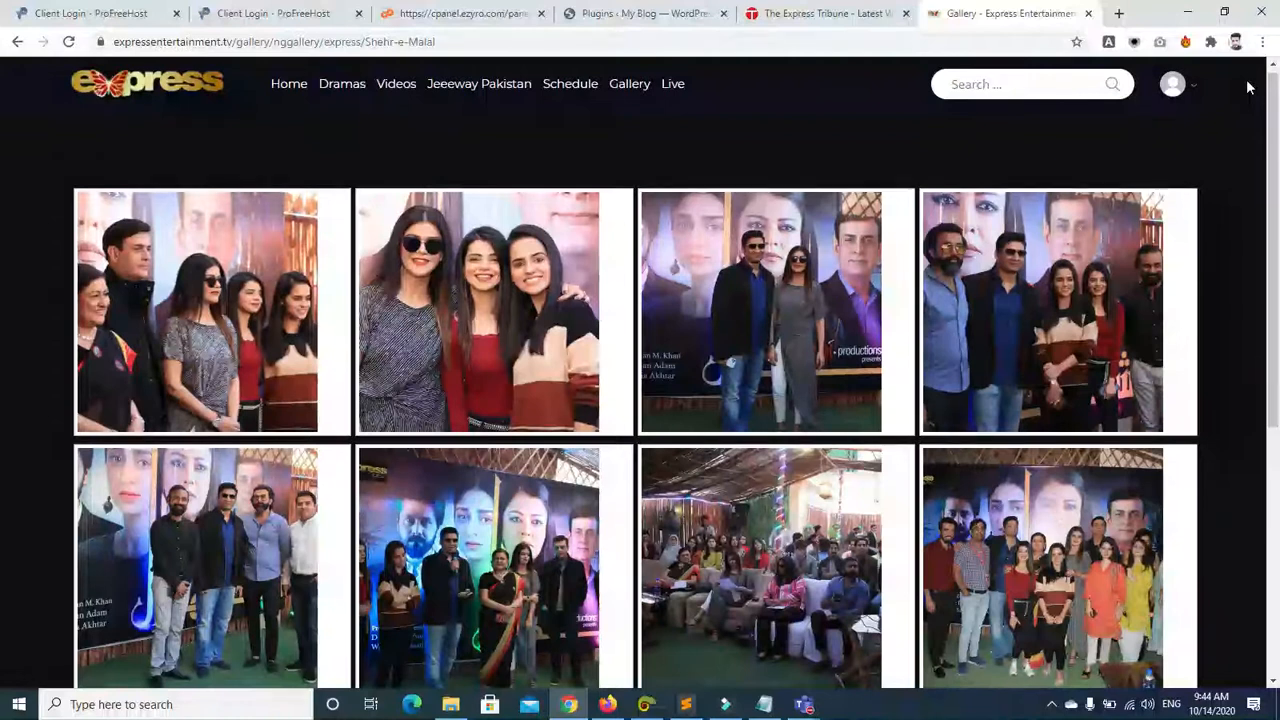
Step: Close the Express Entertainment and Express Tribune tabs and open the Add Plugins page in WordPress, focusing its plugin search
{"action": "left_click", "coordinate": [1087, 14]}
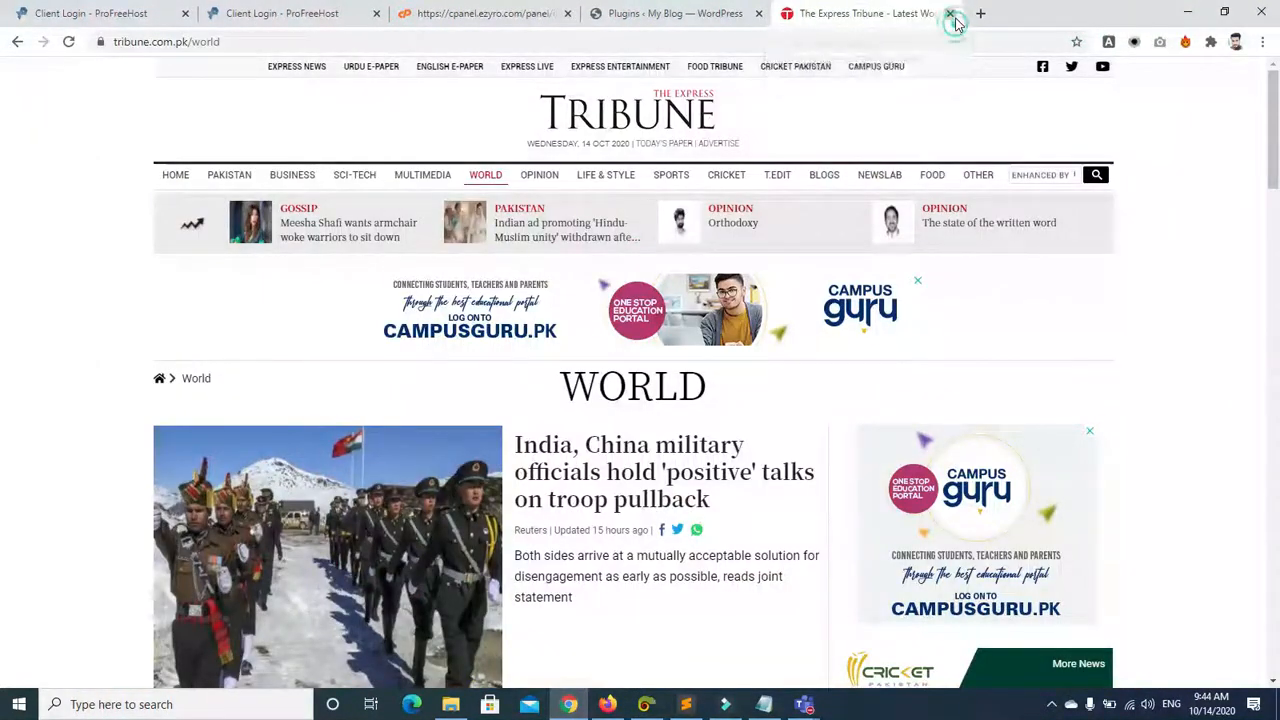
{"action": "left_click", "coordinate": [950, 14]}
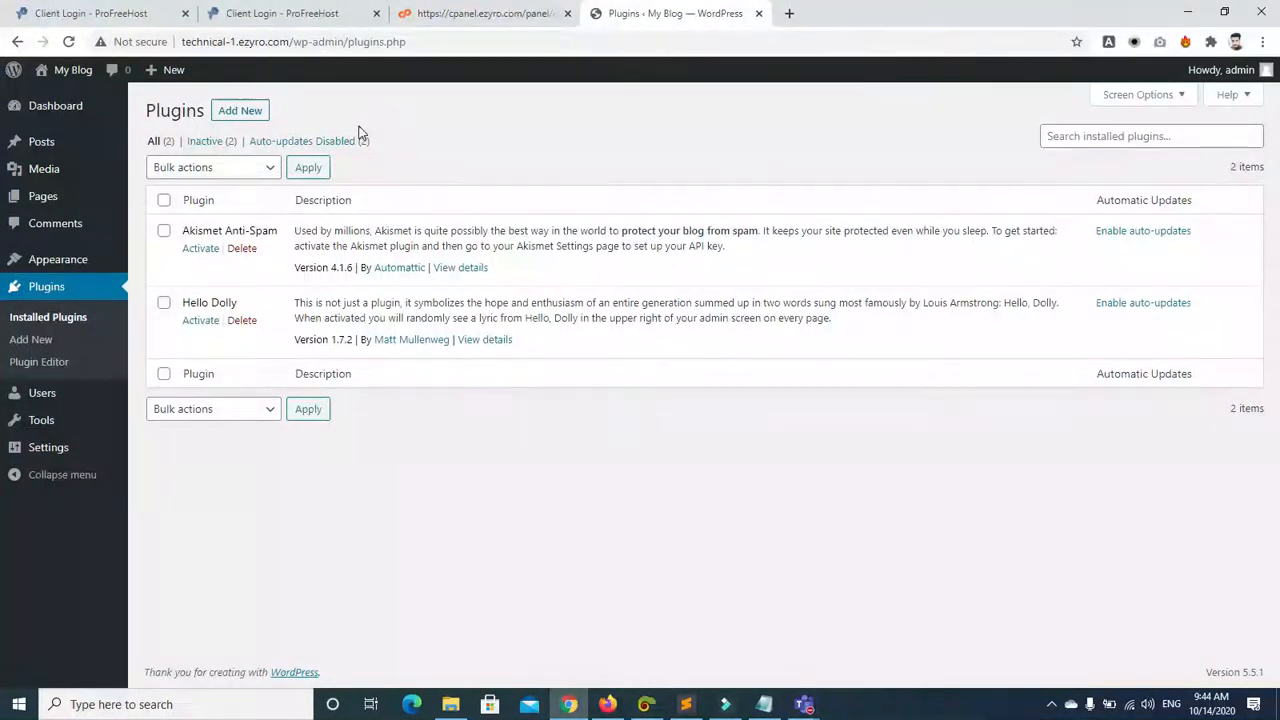
{"action": "left_click", "coordinate": [260, 115]}
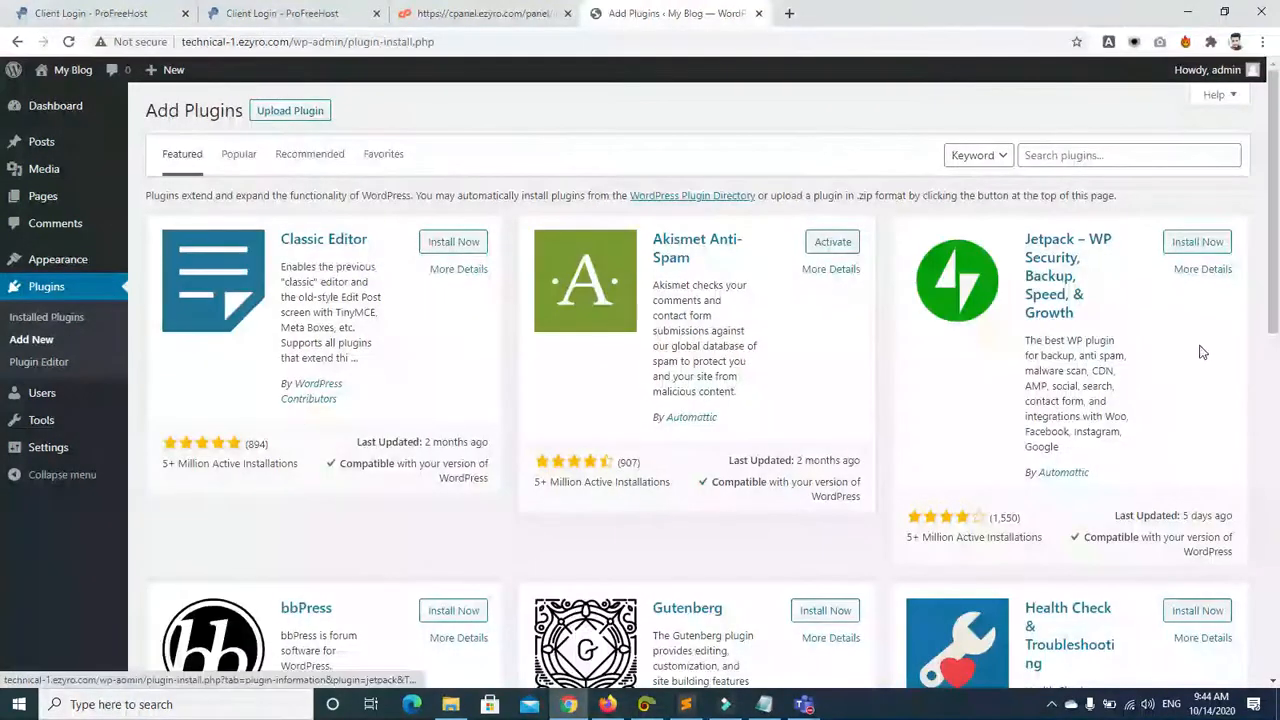
{"action": "mouse_move", "coordinate": [1275, 282]}
{"action": "left_mouse_down"}
{"action": "mouse_move", "coordinate": [1279, 606]}
{"action": "mouse_move", "coordinate": [1274, 262]}
{"action": "left_mouse_up"}
{"action": "left_click", "coordinate": [1116, 156]}
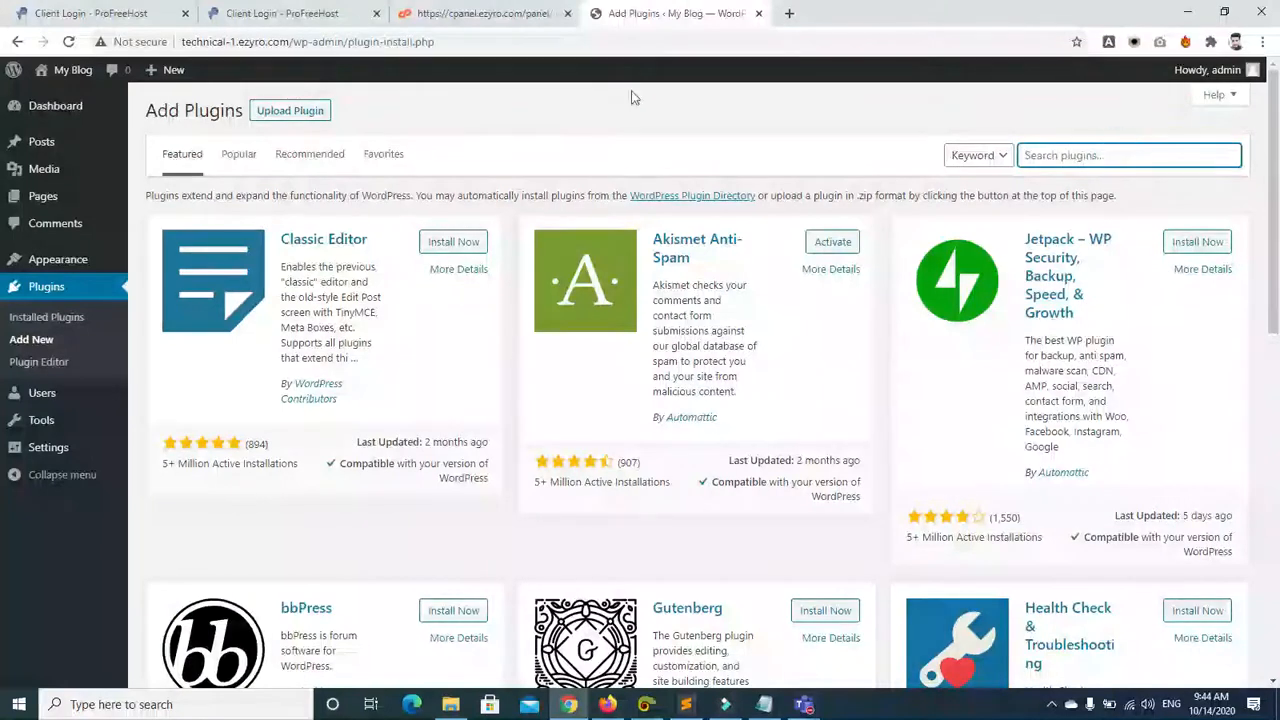
Step: Show the popular plugins on the Add Plugins page and browse the first page of the list to its end and back
{"action": "left_click", "coordinate": [238, 156]}
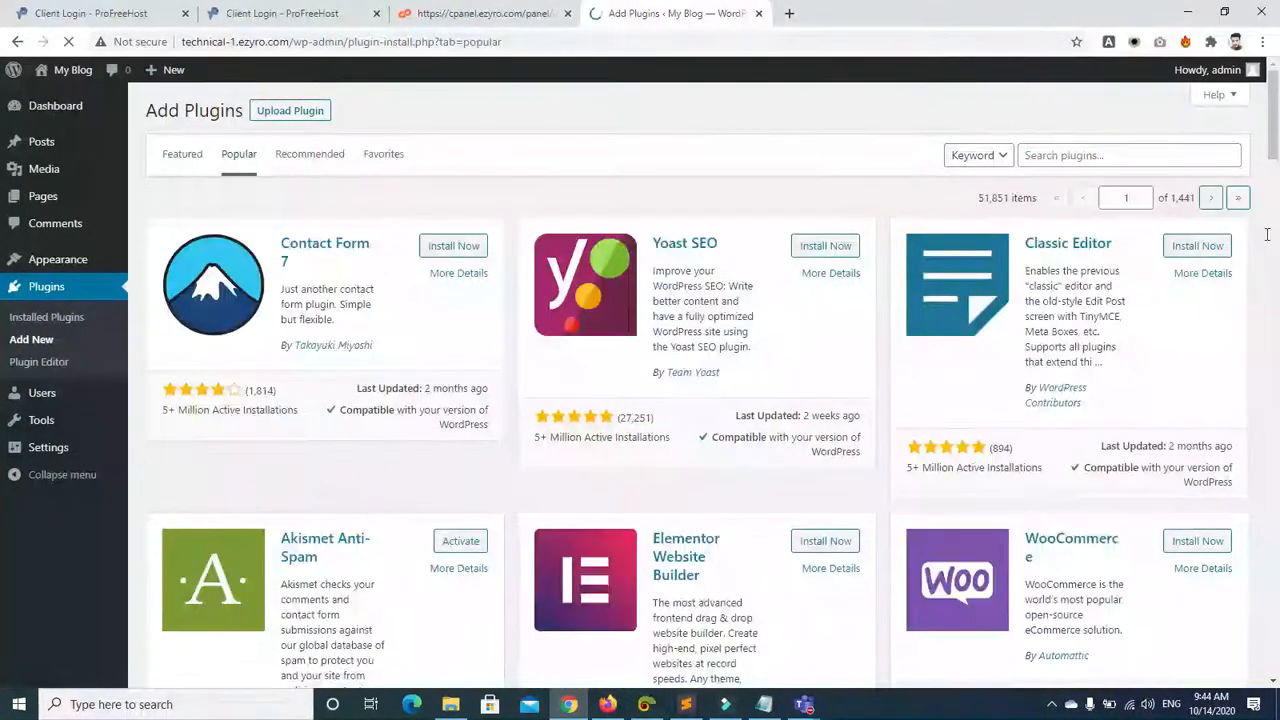
{"action": "scroll", "coordinate": [1274, 246], "scroll_direction": "down", "scroll_amount": 1}
{"action": "scroll", "coordinate": [1274, 246], "scroll_direction": "down", "scroll_amount": 5}
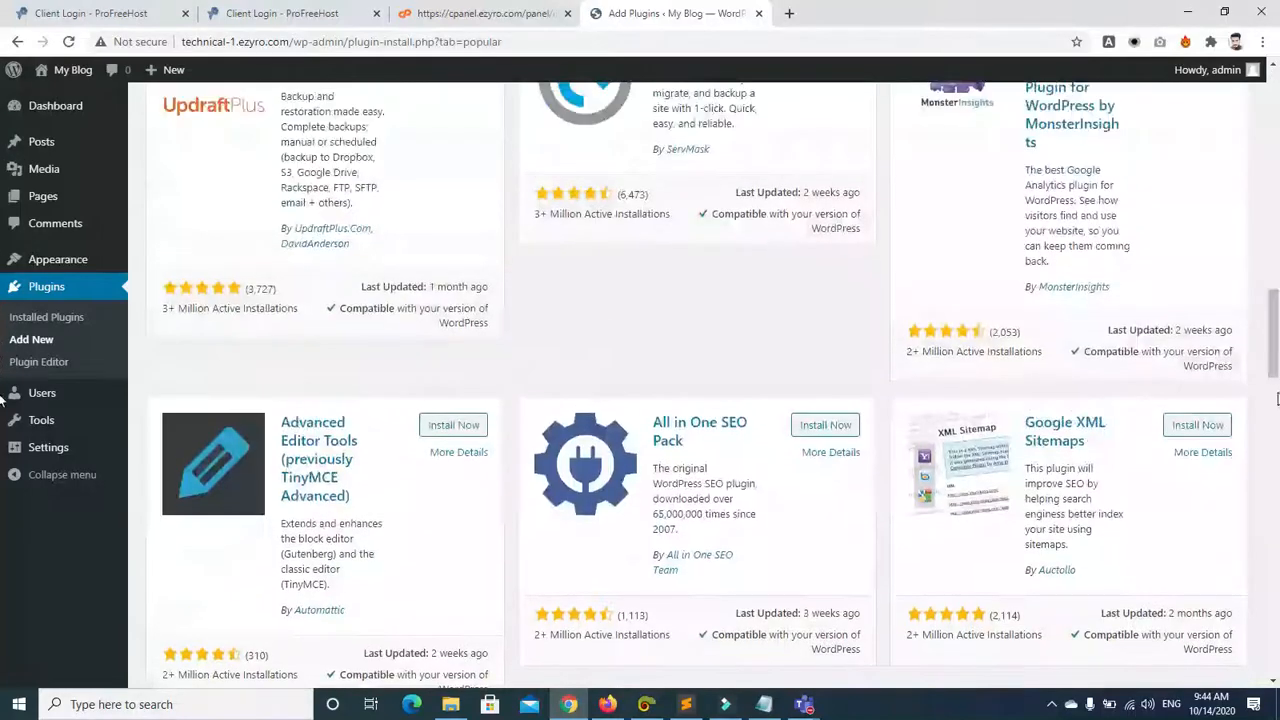
{"action": "scroll", "coordinate": [9, 560], "scroll_direction": "down", "scroll_amount": 14}
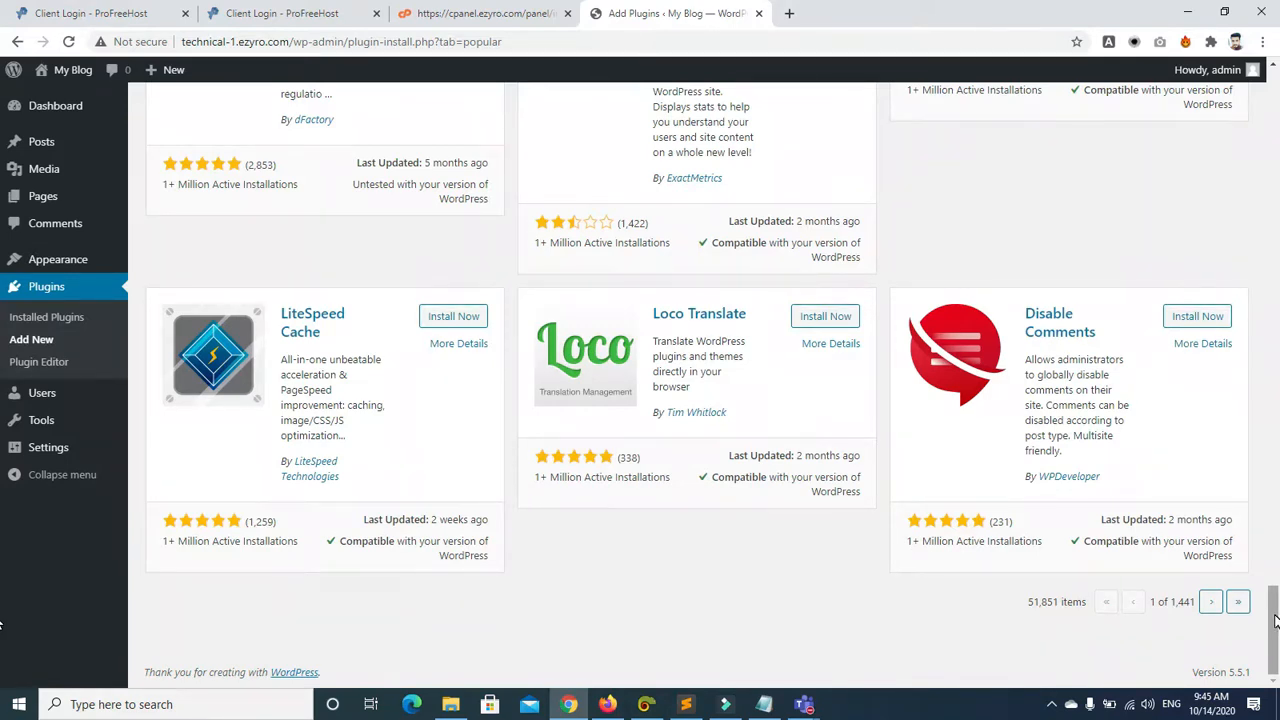
{"action": "scroll", "coordinate": [1275, 615], "scroll_direction": "up", "scroll_amount": 1}
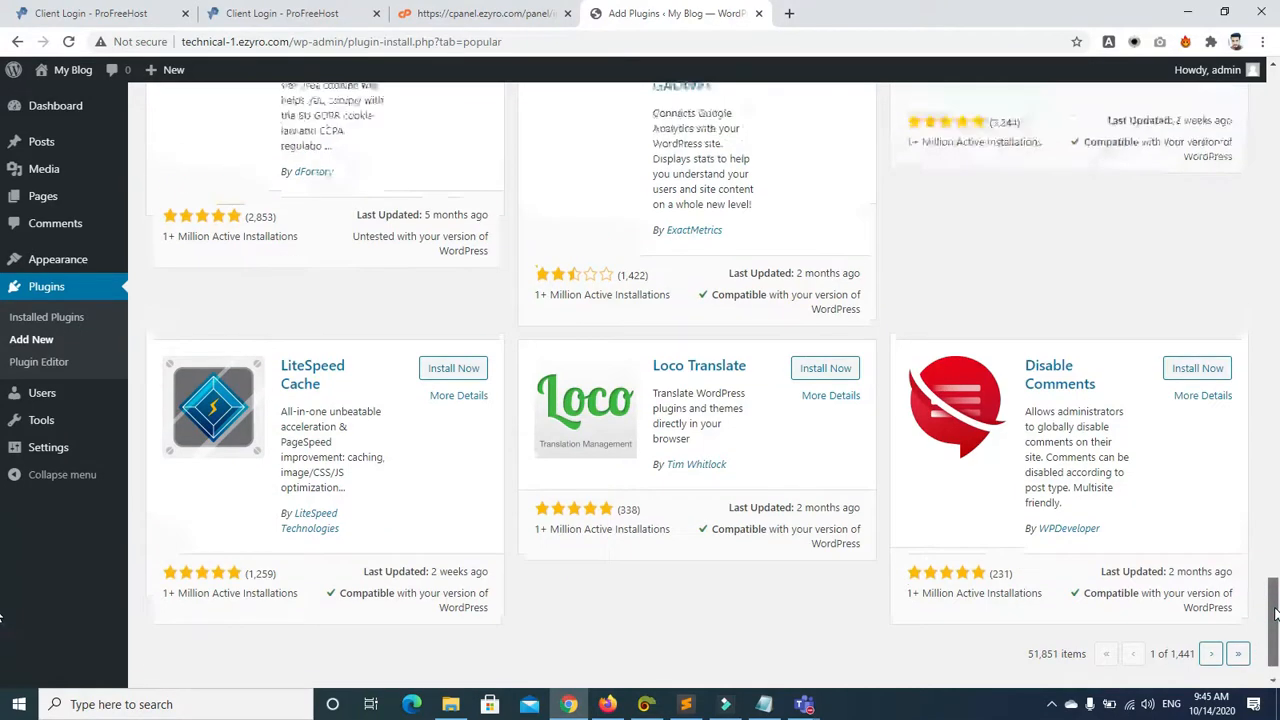
{"action": "left_click_drag", "start_coordinate": [1275, 615], "coordinate": [1268, 100]}
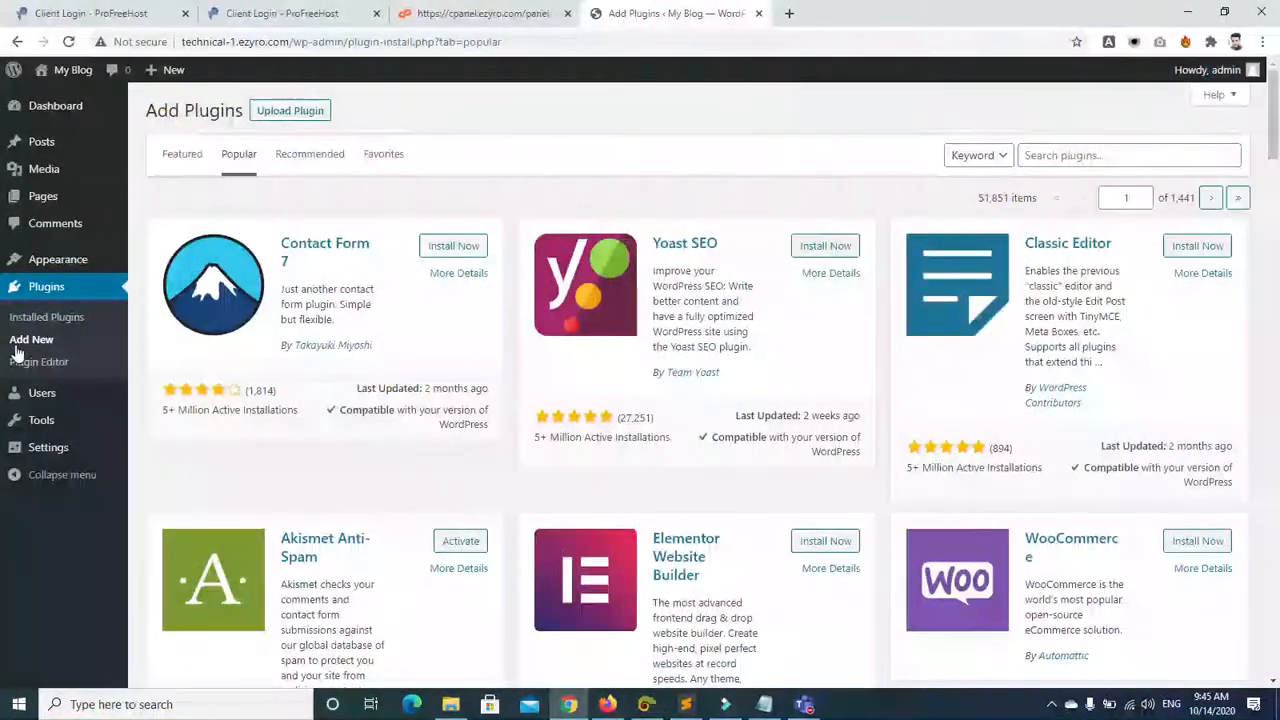
Step: Open the Users list and its Add New User form, check the available roles and reveal the generated password
{"action": "left_click", "coordinate": [57, 400]}
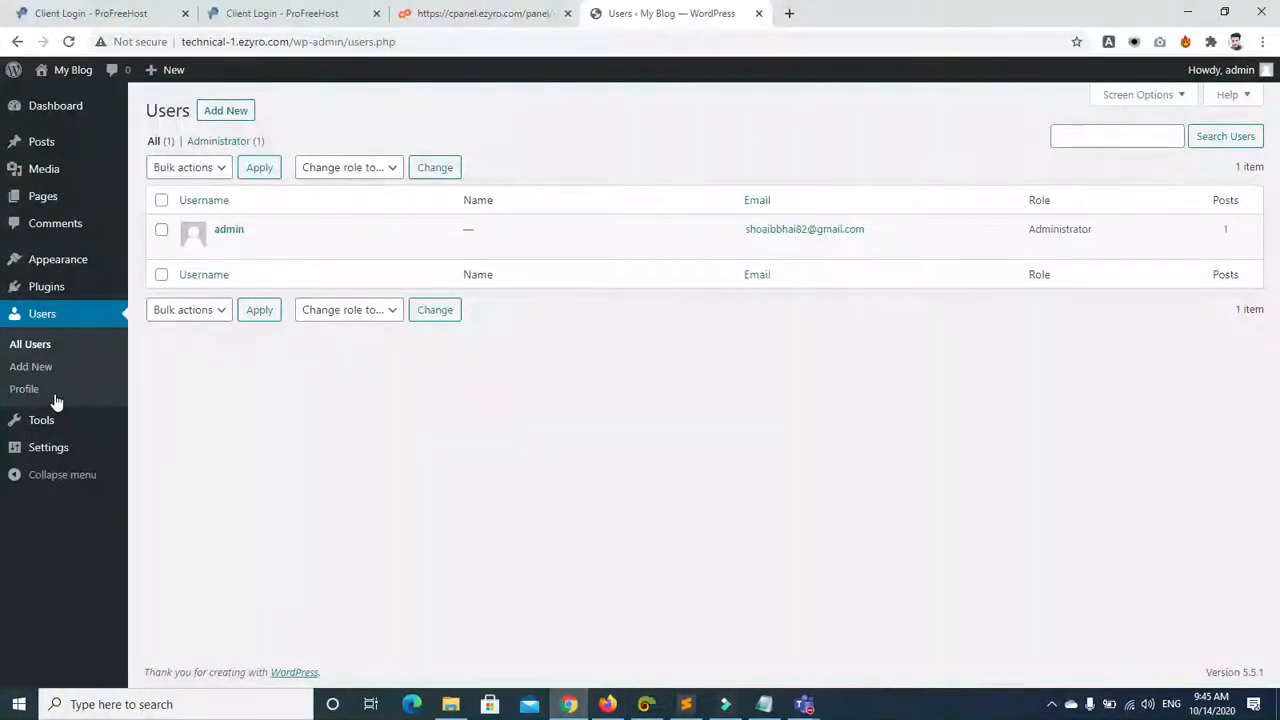
{"action": "left_click", "coordinate": [232, 115]}
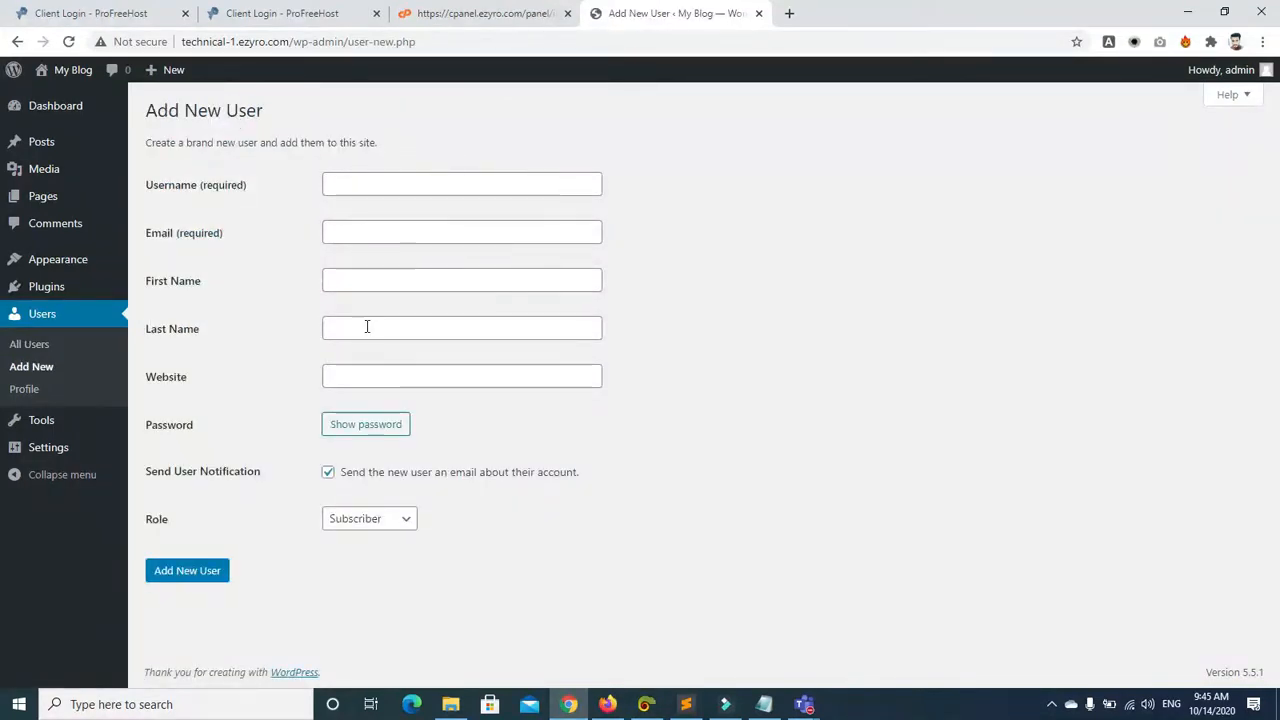
{"action": "left_click", "coordinate": [388, 526]}
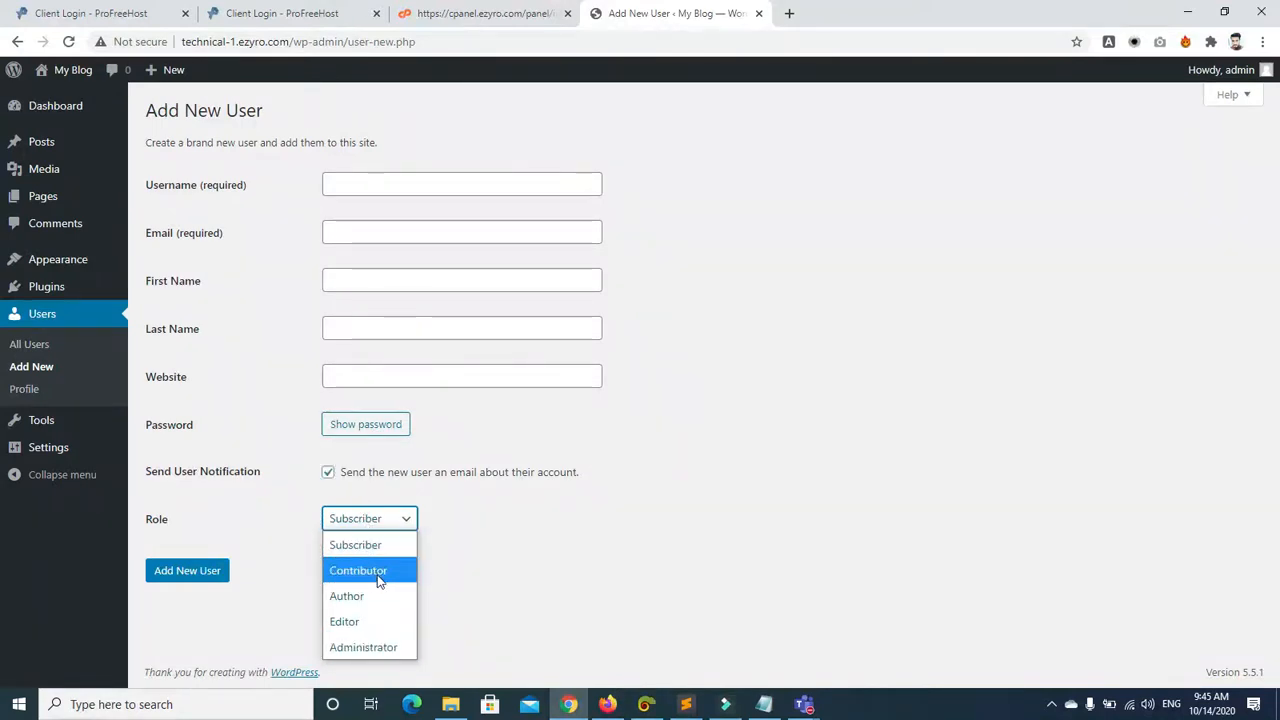
{"action": "left_click", "coordinate": [262, 479]}
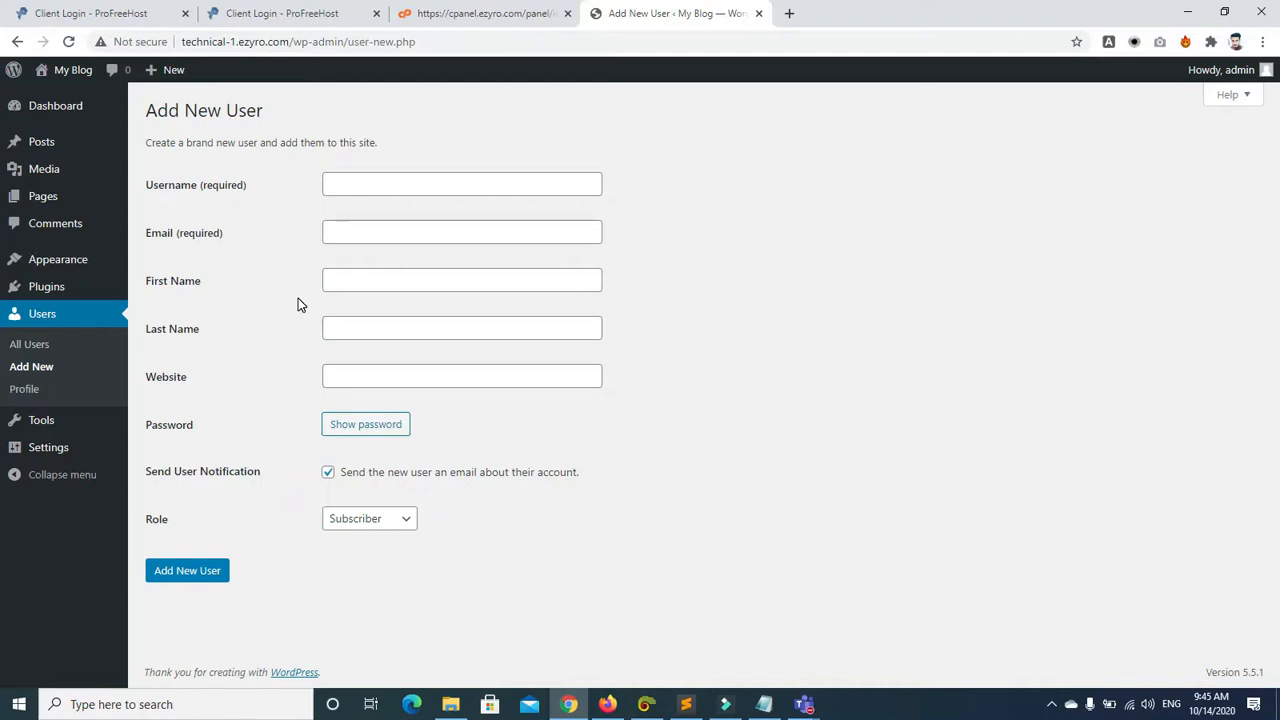
{"action": "left_click", "coordinate": [362, 432]}
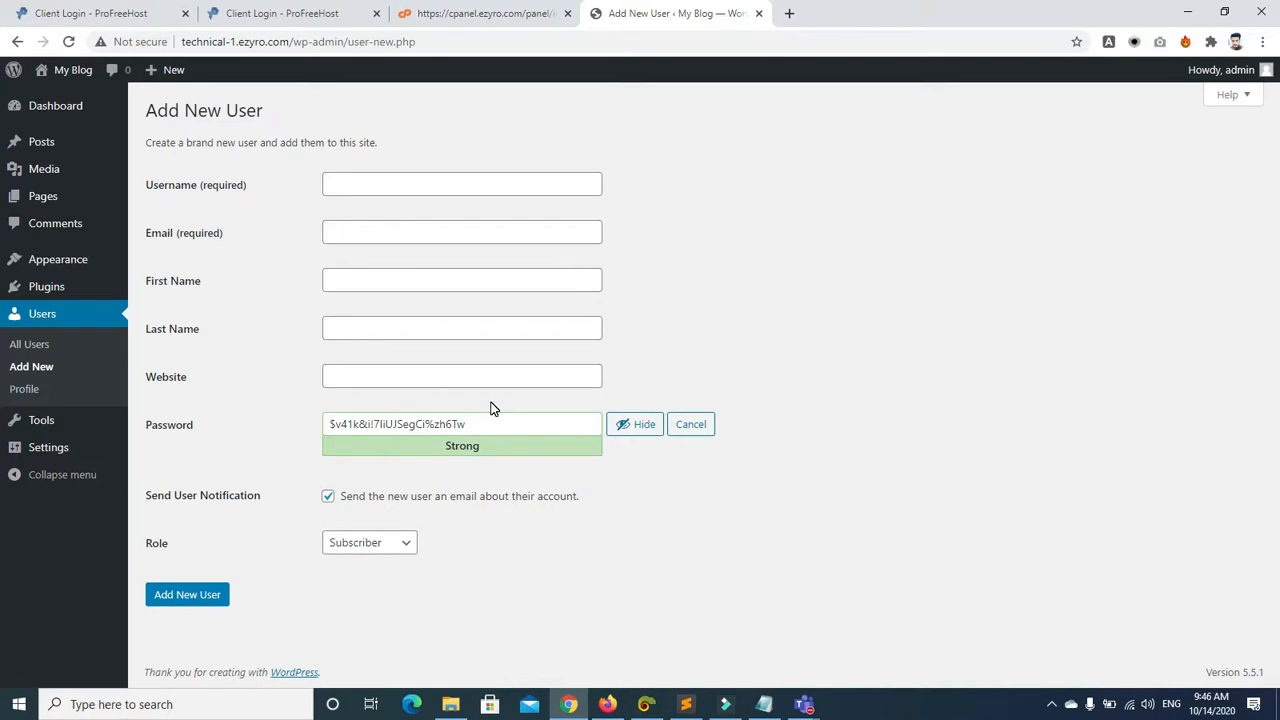
Step: Set the new user's role to Editor and compare the other roles with the Posts, Media and Pages sections of the dashboard
{"action": "left_click", "coordinate": [391, 549]}
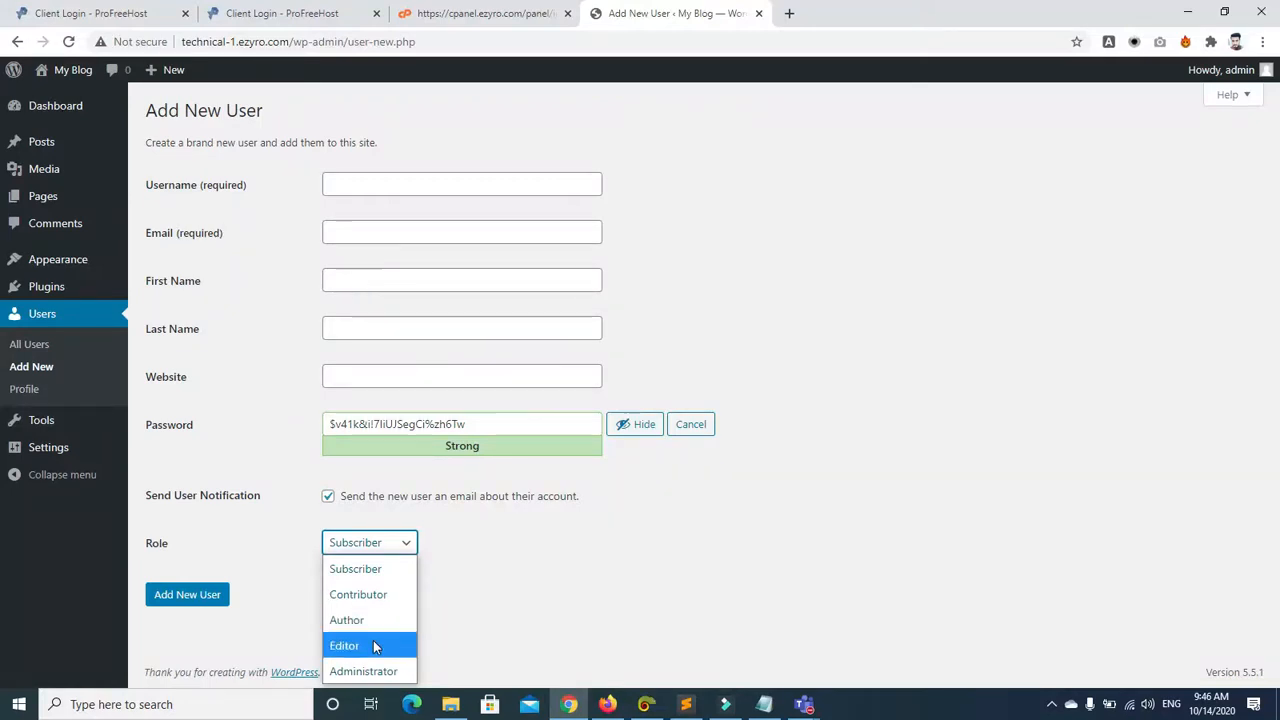
{"action": "left_click", "coordinate": [373, 645]}
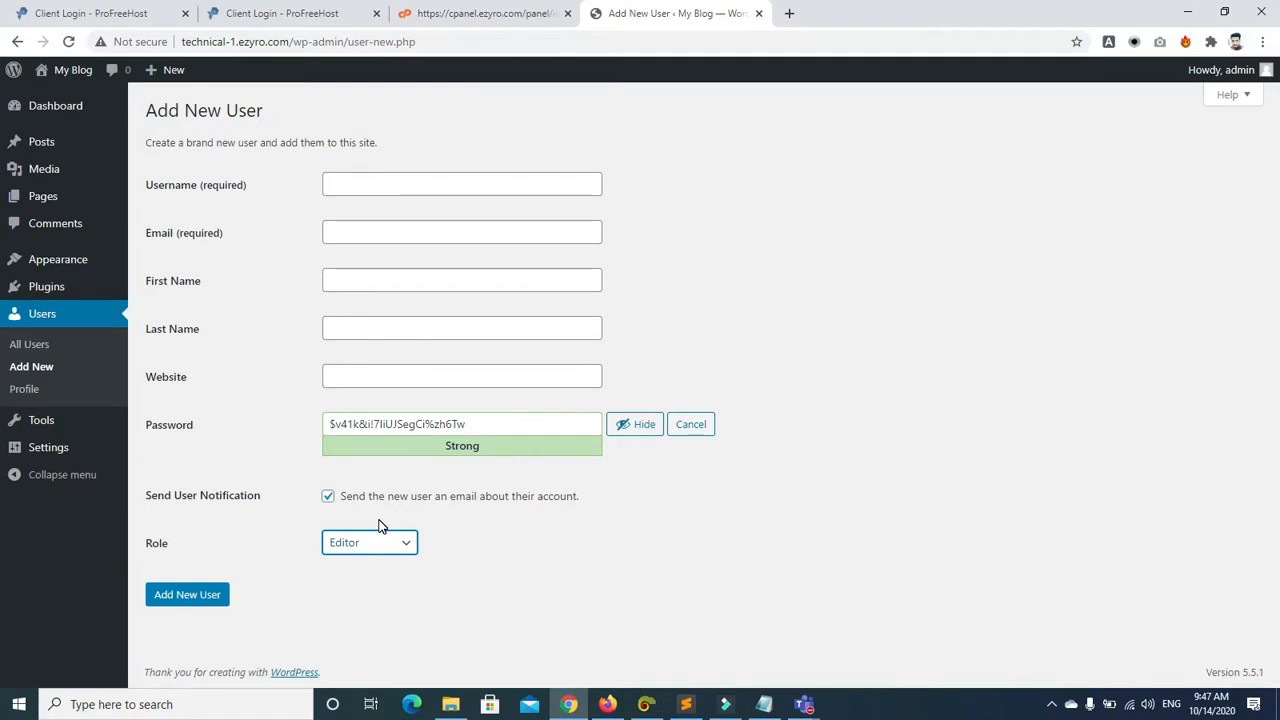
{"action": "left_click", "coordinate": [402, 545]}
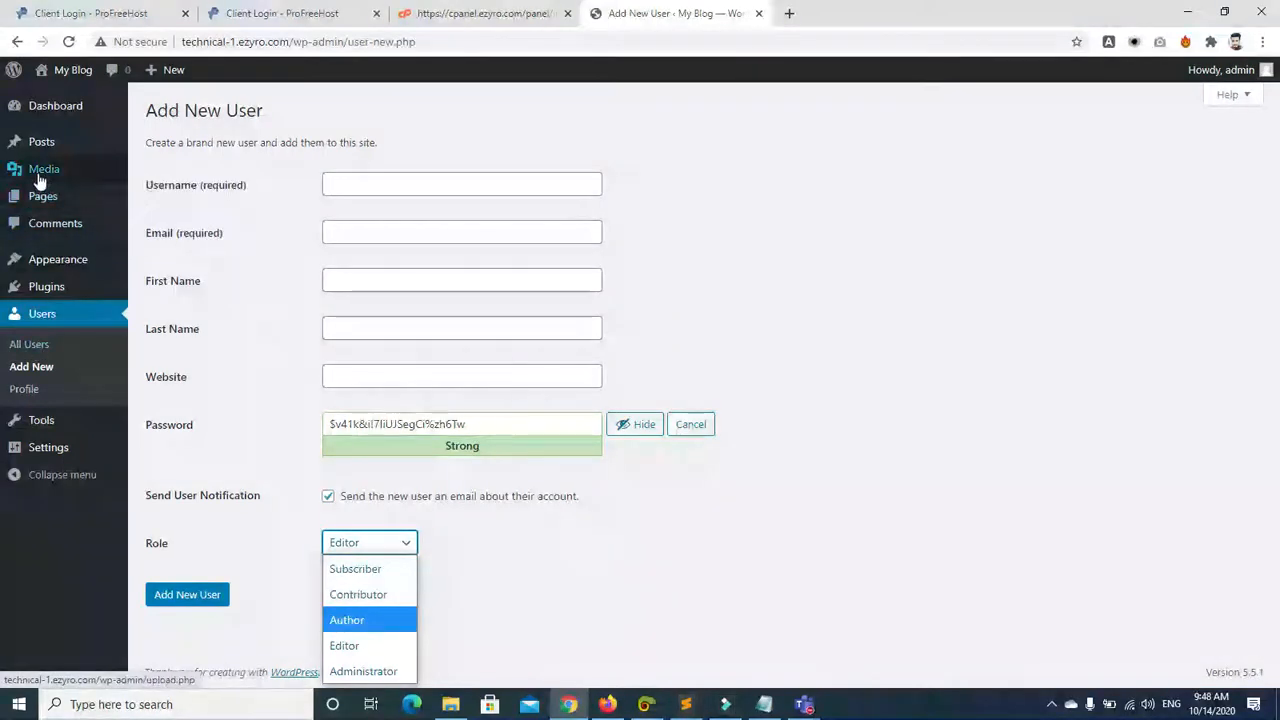
{"action": "mouse_move", "coordinate": [38, 144]}
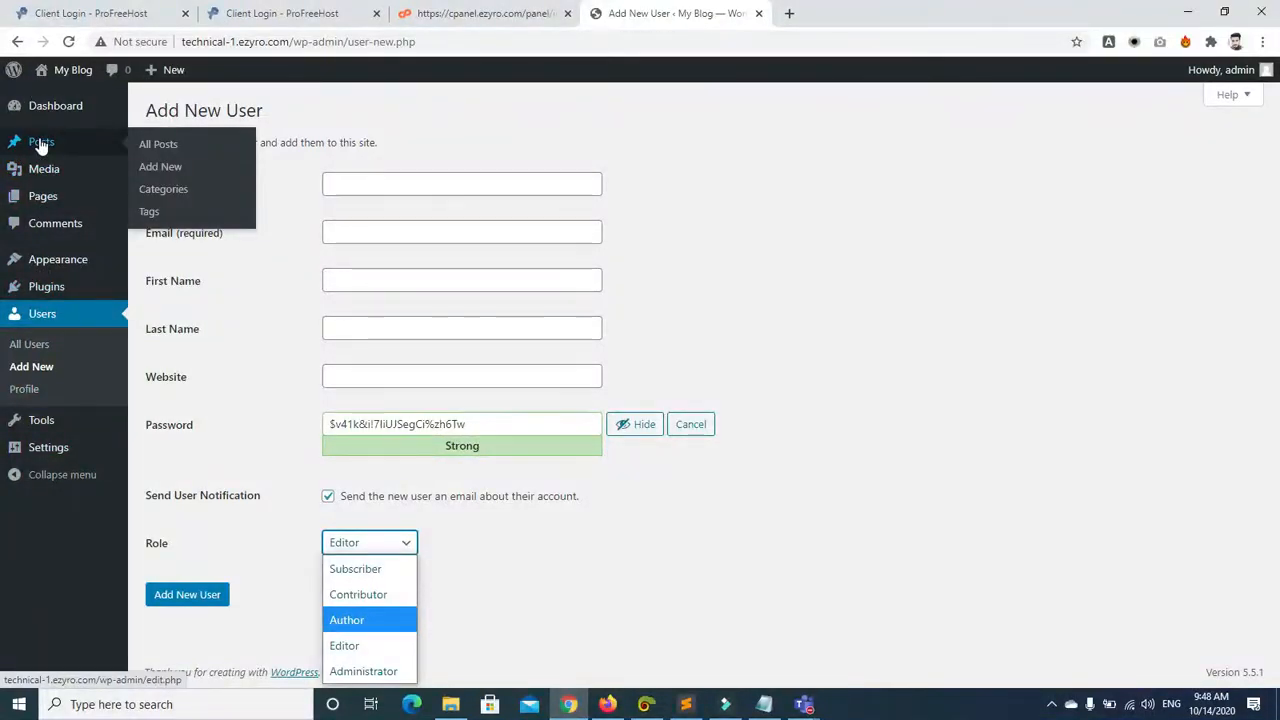
{"action": "left_click", "coordinate": [836, 213]}
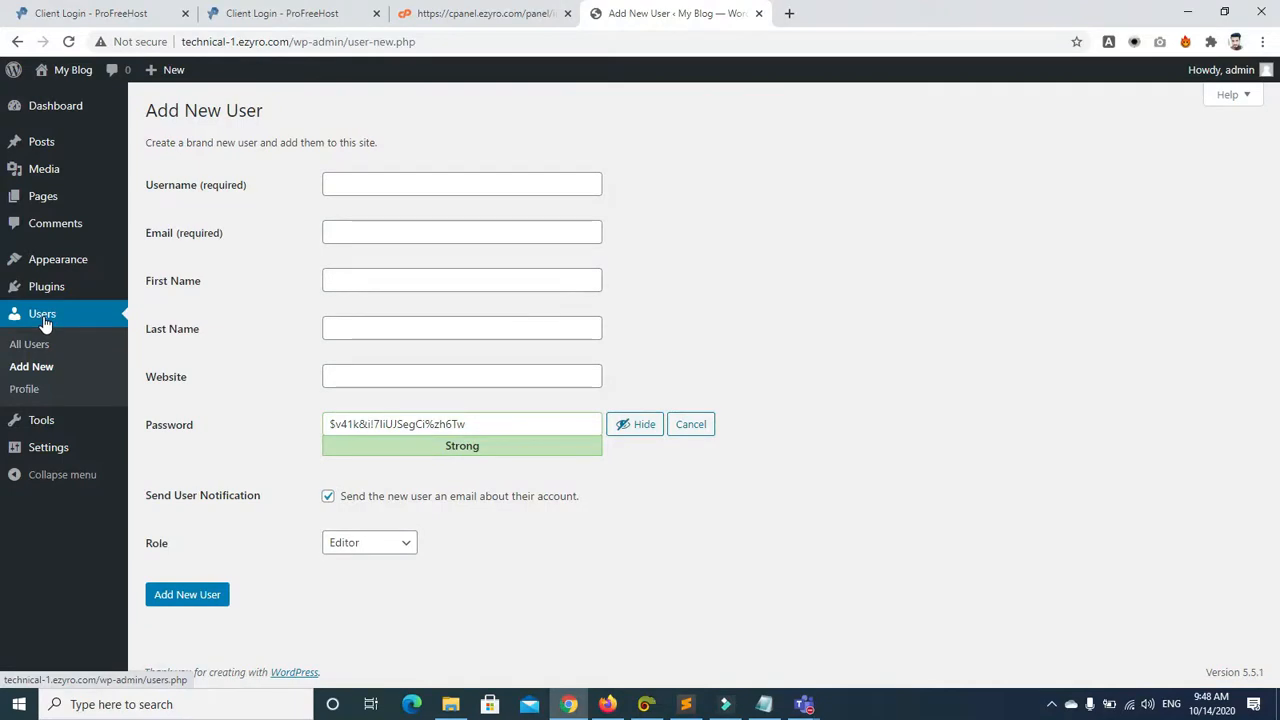
{"action": "mouse_move", "coordinate": [55, 178]}
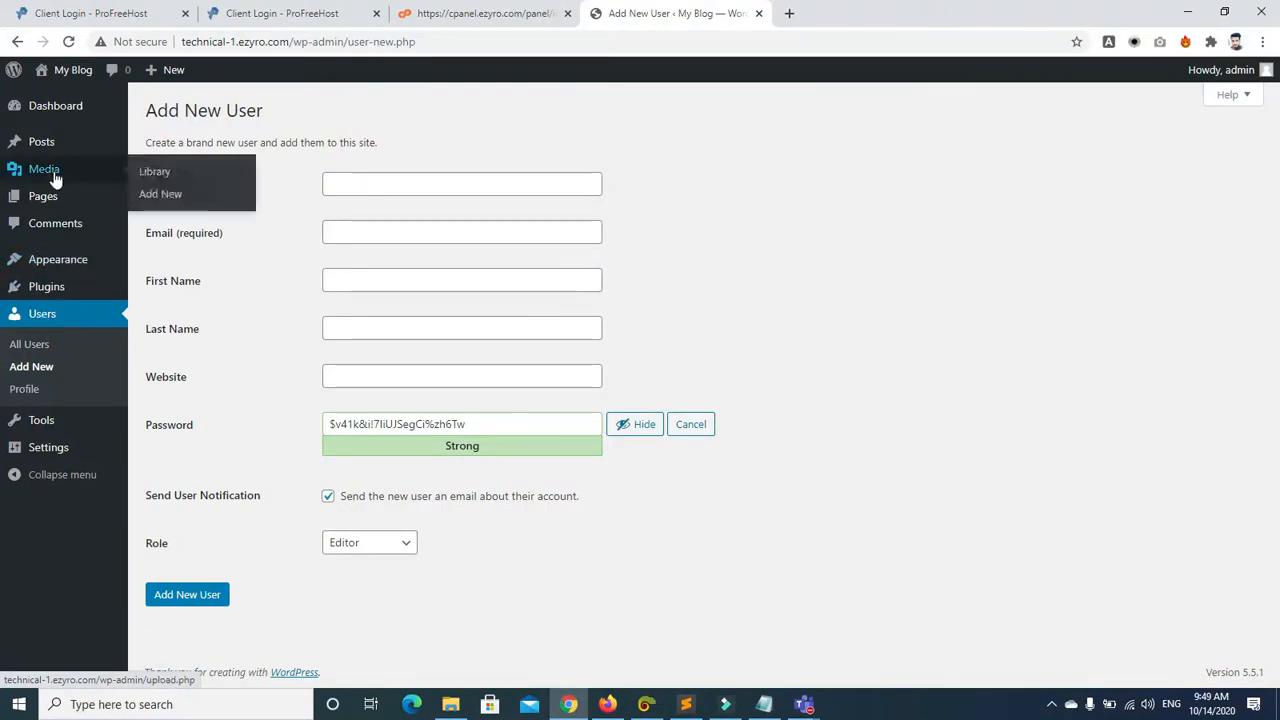
{"action": "mouse_move", "coordinate": [55, 143]}
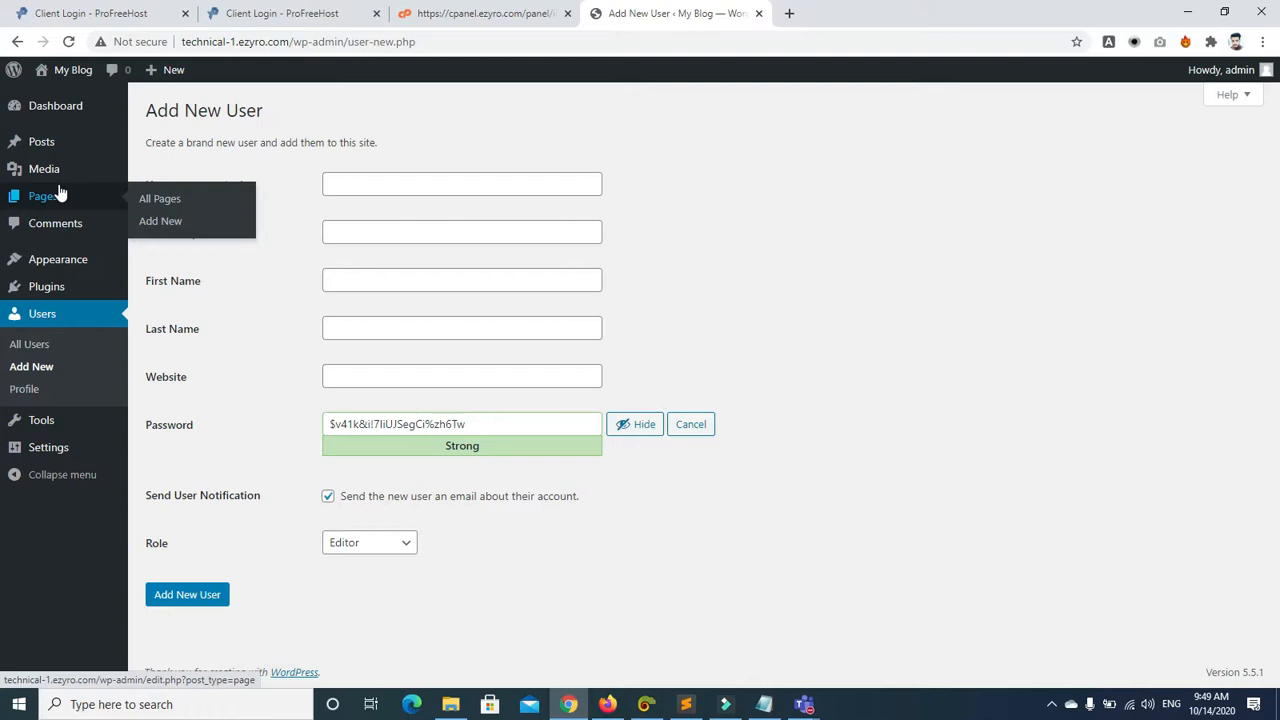
Step: Leave the Add New User form without saving and return to the Users list
{"action": "left_click", "coordinate": [22, 424]}
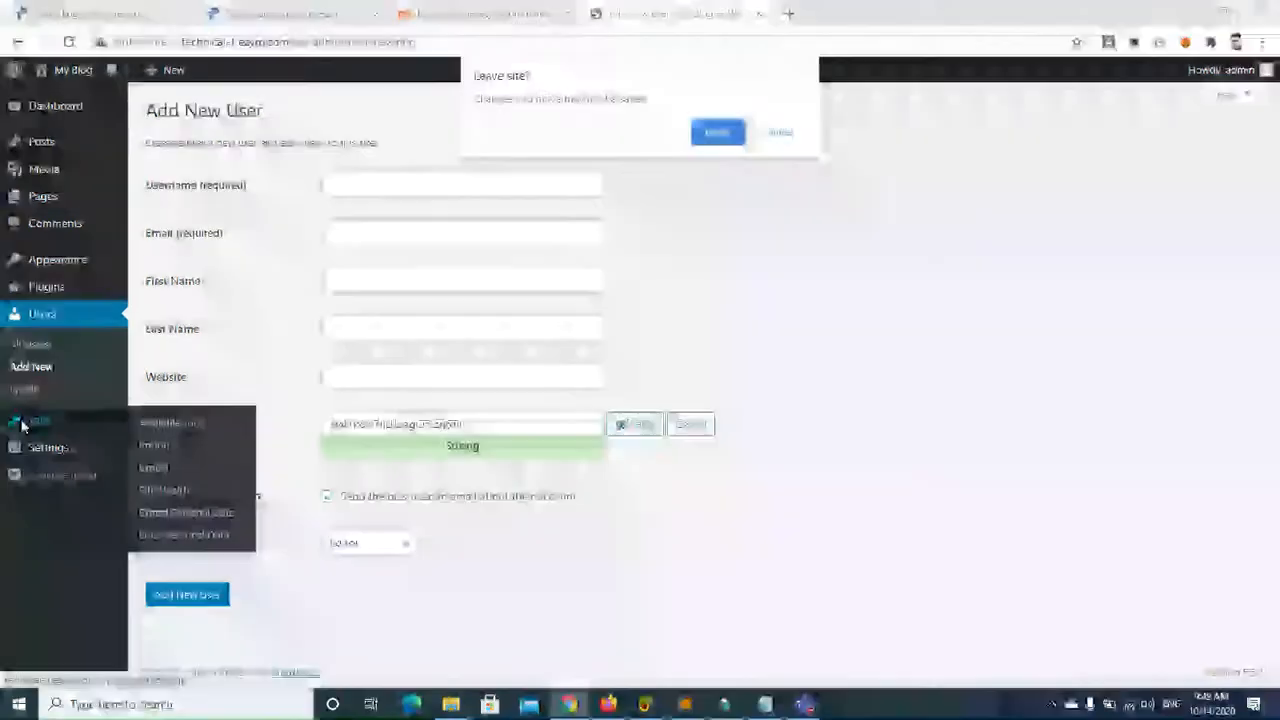
{"action": "left_click", "coordinate": [778, 132]}
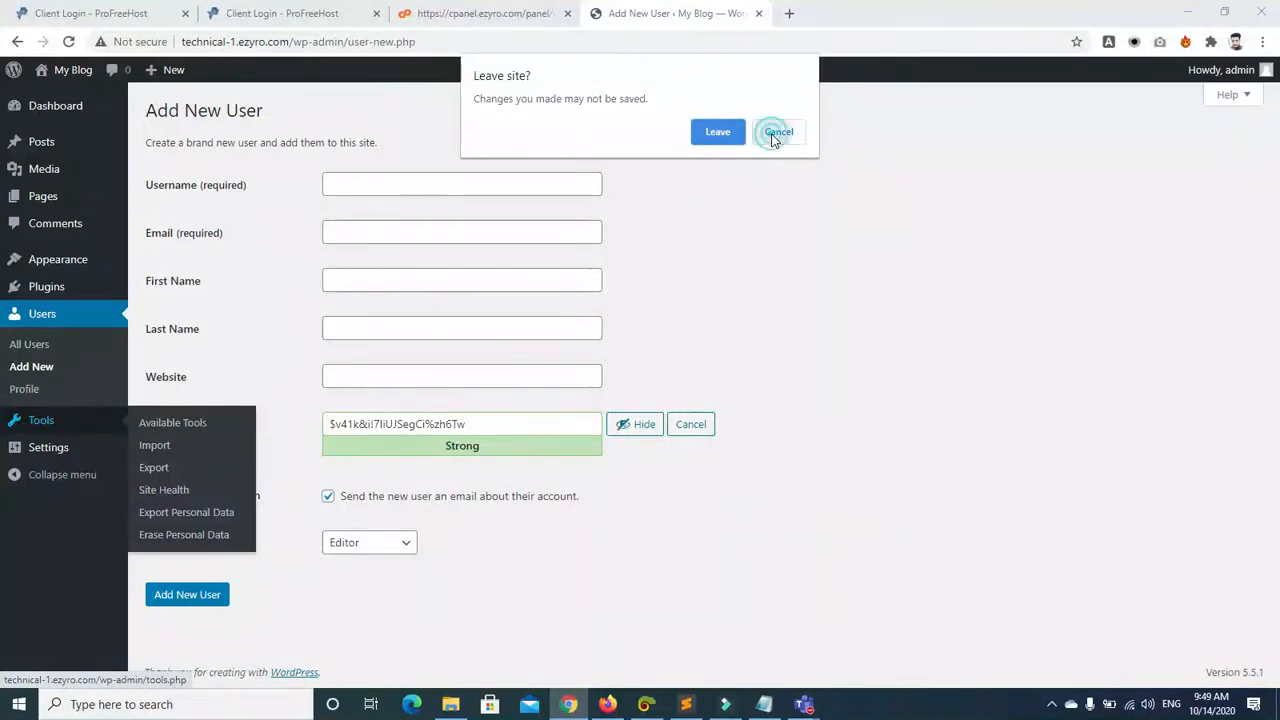
{"action": "left_click", "coordinate": [16, 42]}
{"action": "left_click", "coordinate": [718, 160]}
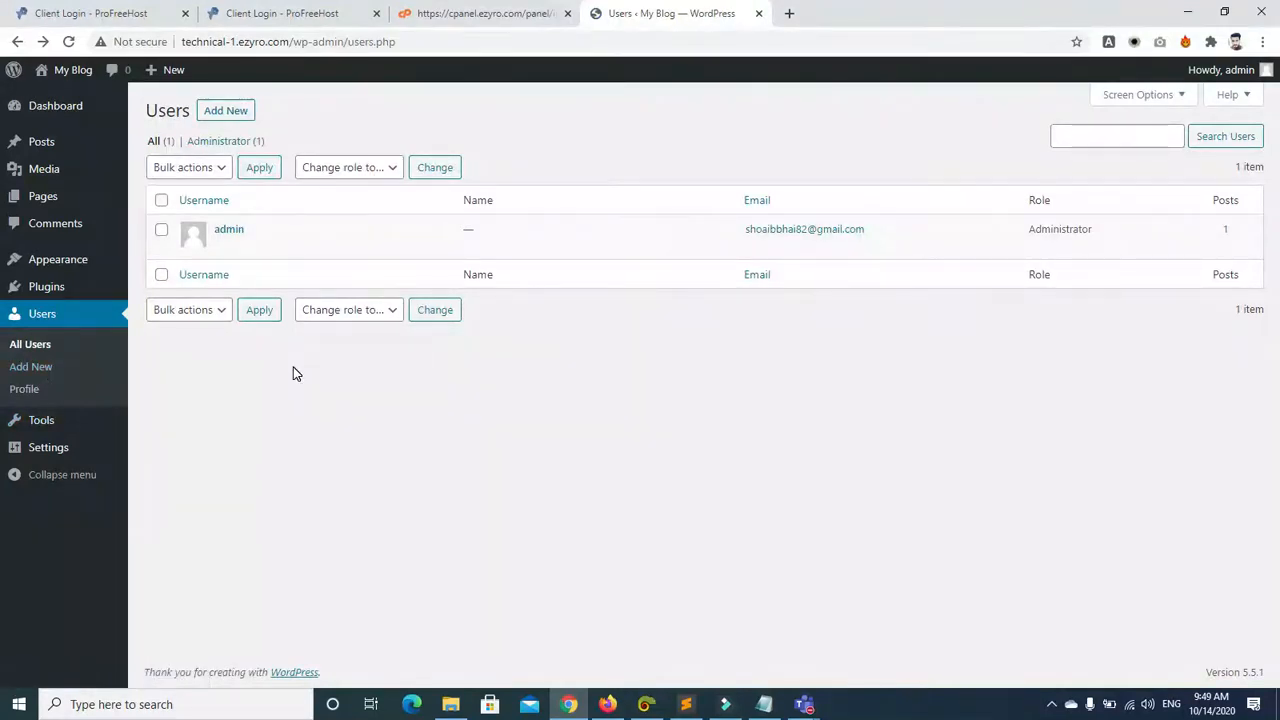
Step: Open Tools and view its Import, Export, Export Personal Data and Erase Personal Data pages, ending on Available Tools
{"action": "left_click", "coordinate": [34, 421]}
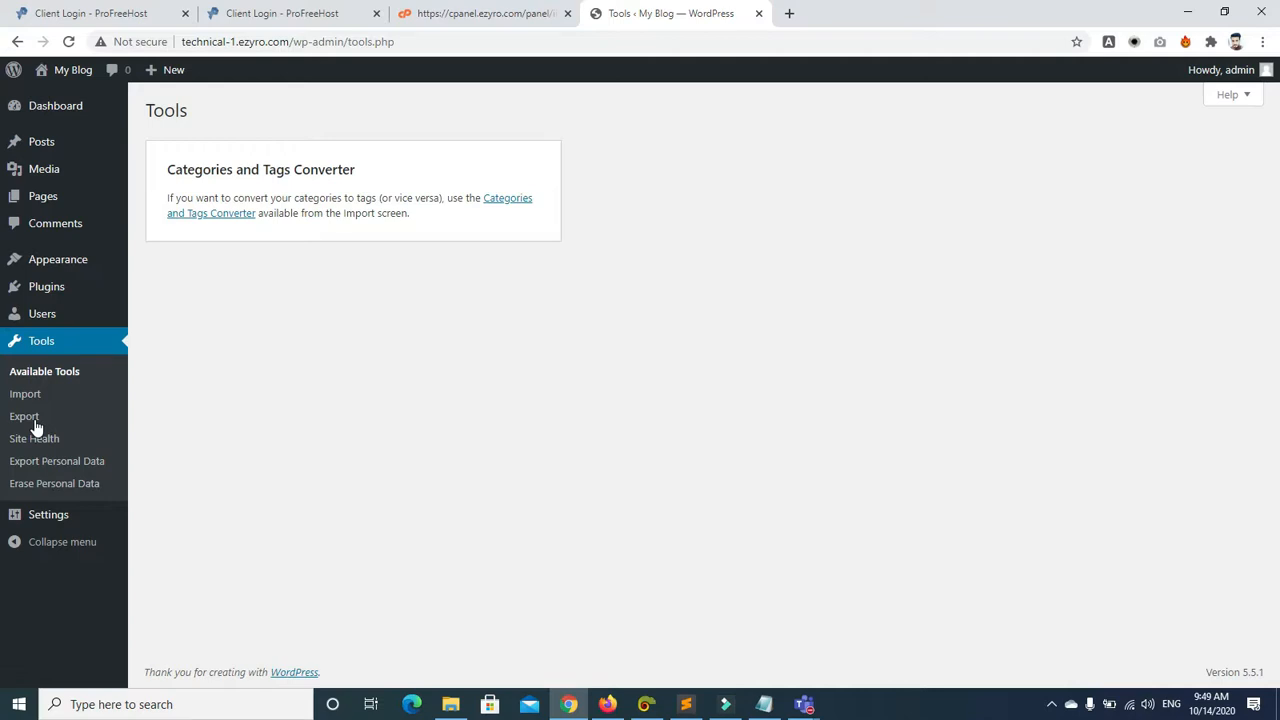
{"action": "left_click", "coordinate": [33, 396]}
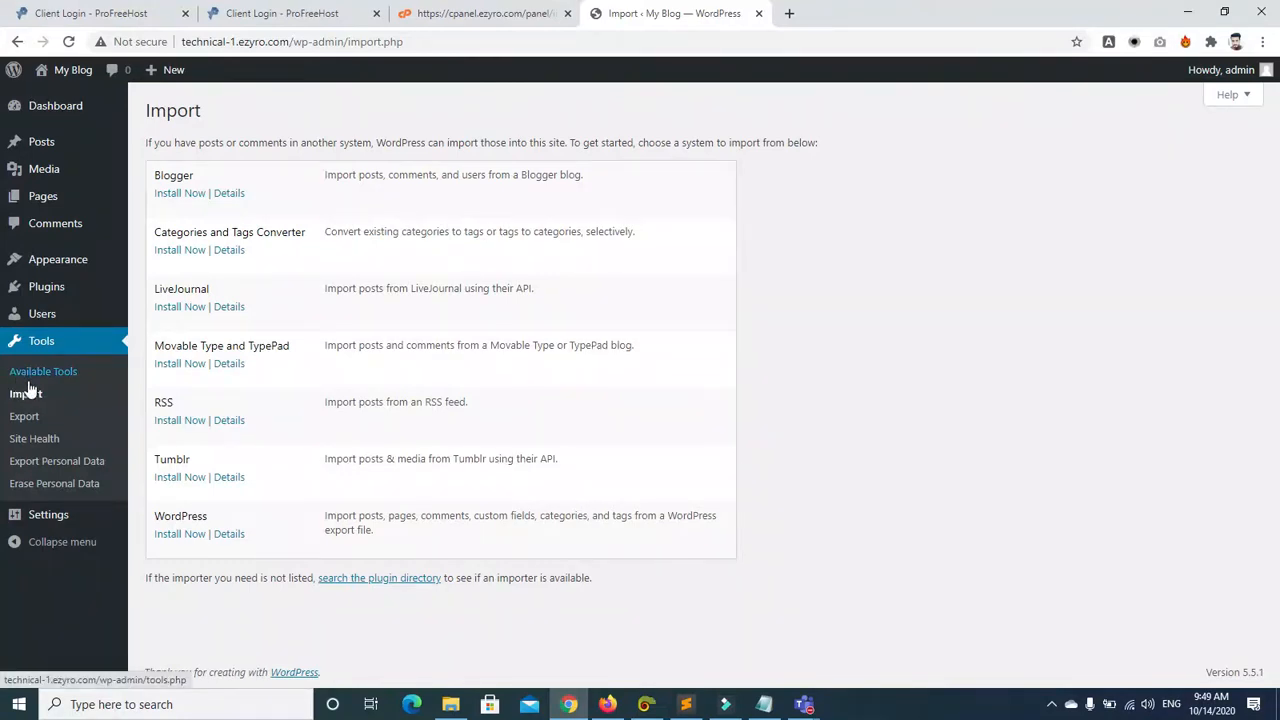
{"action": "left_click", "coordinate": [27, 417]}
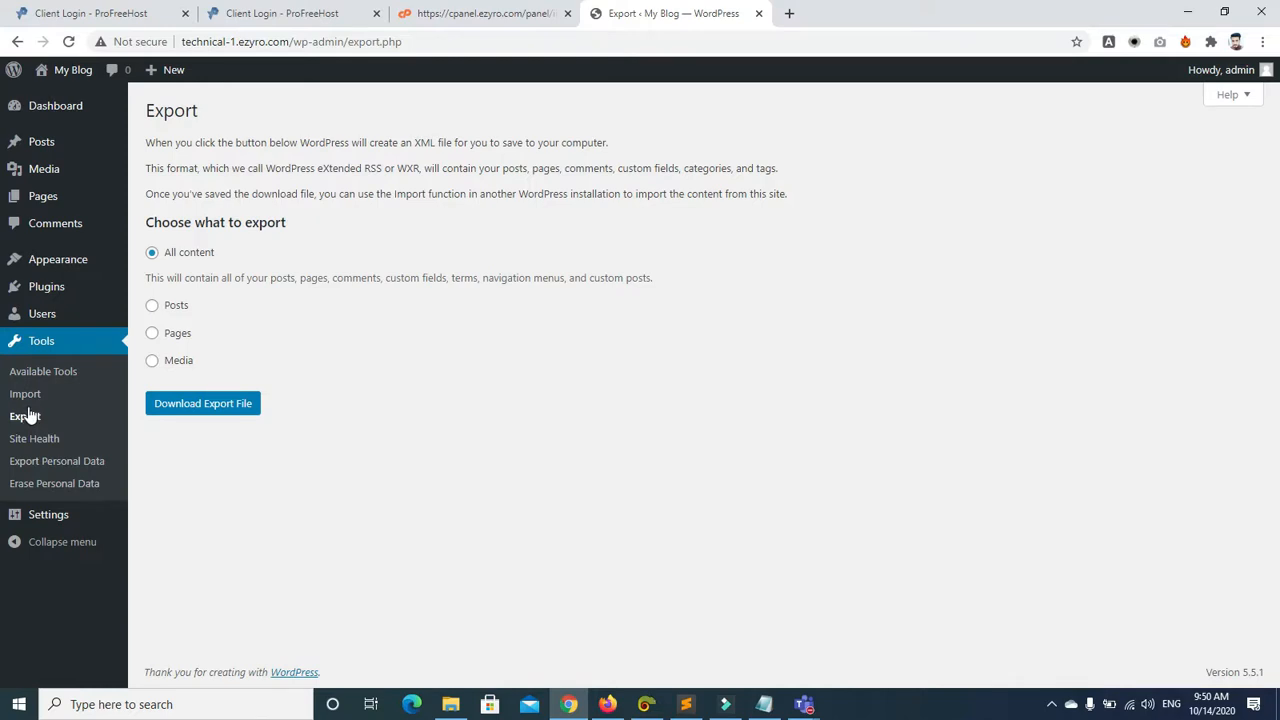
{"action": "left_click", "coordinate": [27, 397]}
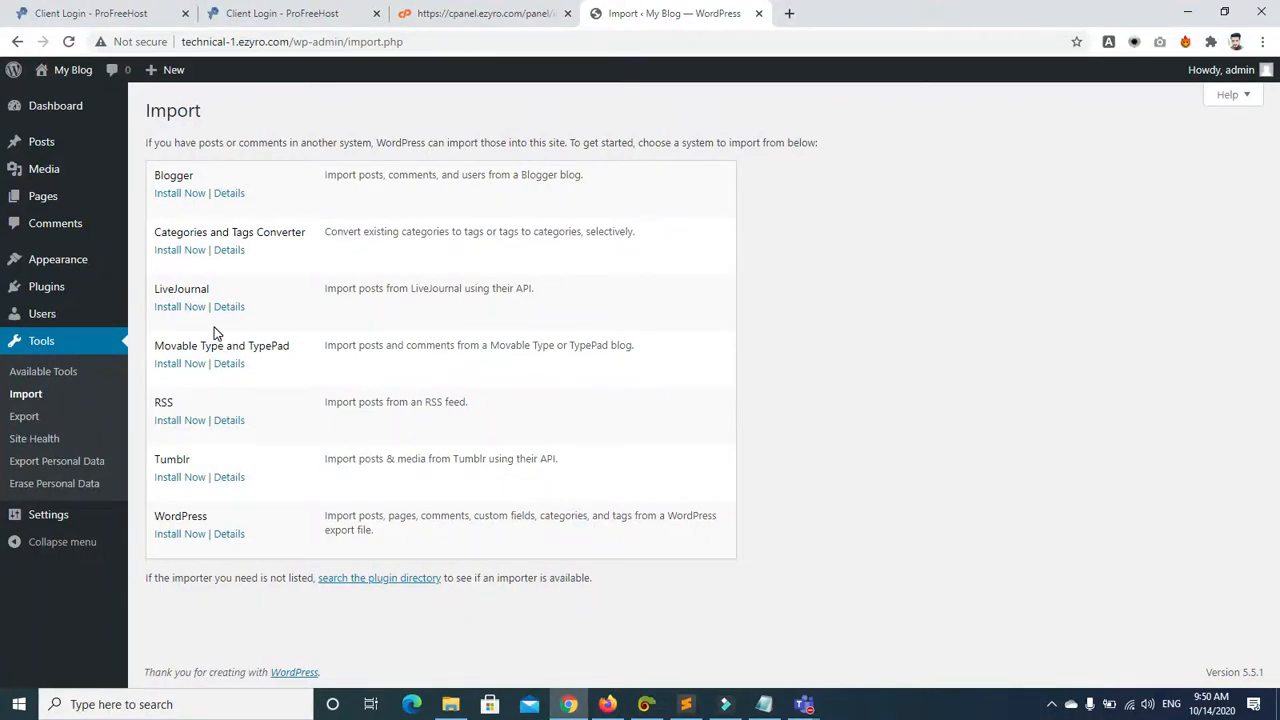
{"action": "left_click", "coordinate": [58, 470]}
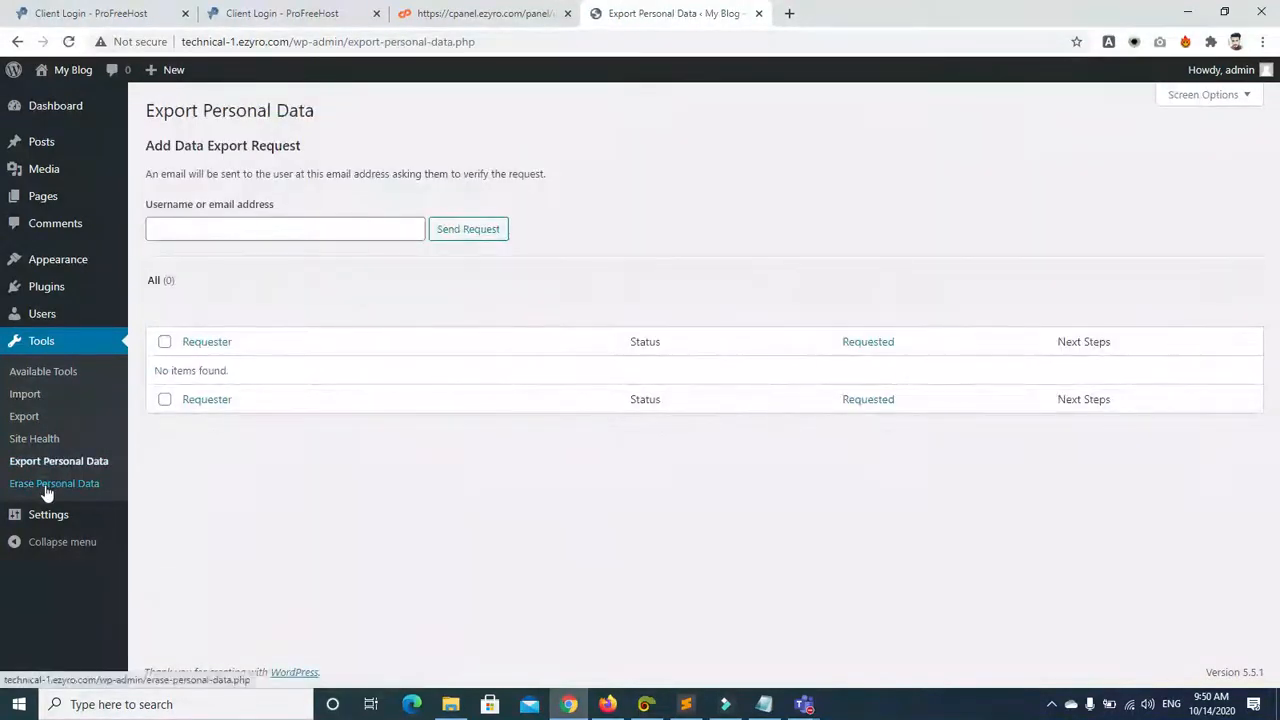
{"action": "left_click", "coordinate": [46, 488]}
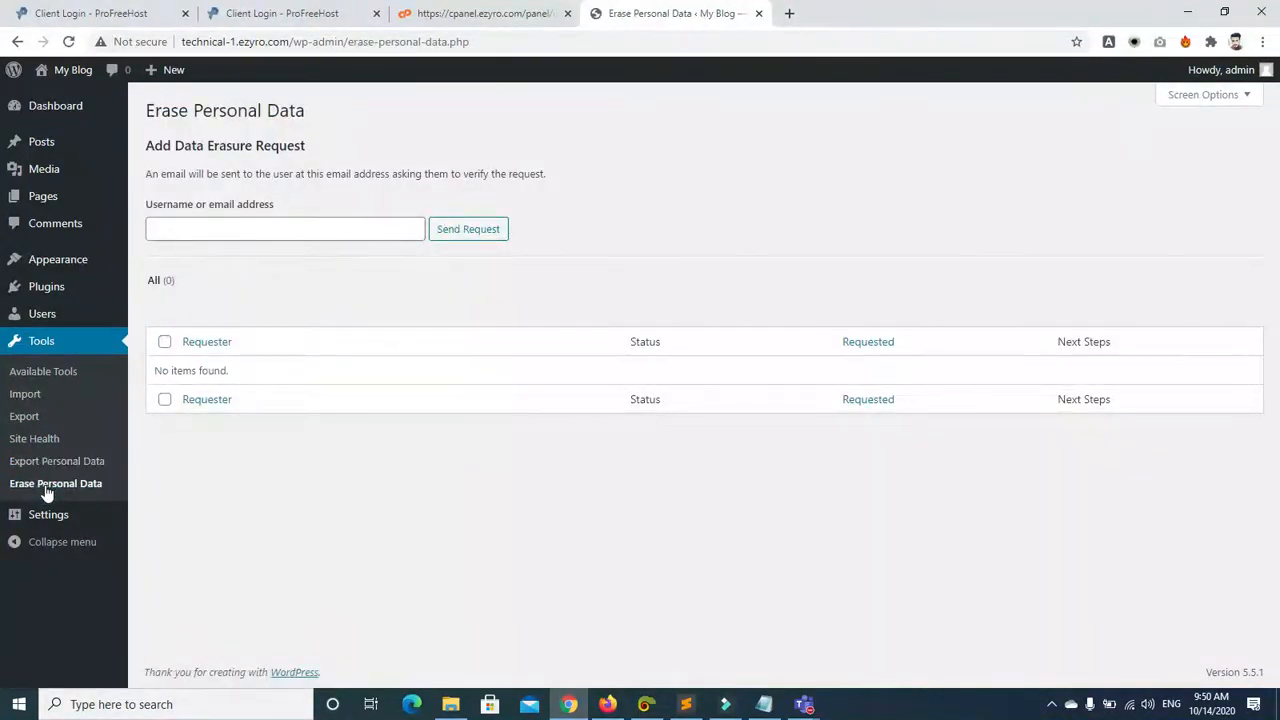
{"action": "left_click", "coordinate": [29, 346]}
Step: Open the General Settings and change the site title to "Sample Website"
{"action": "left_click", "coordinate": [42, 519]}
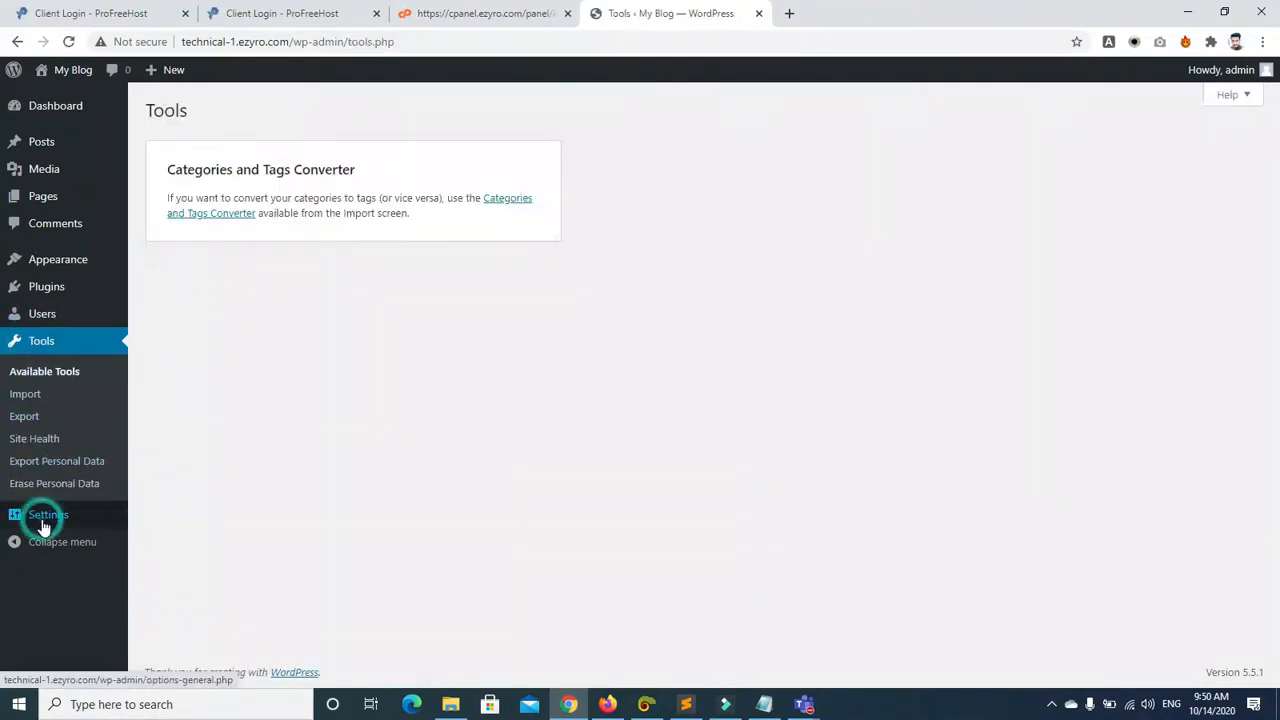
{"action": "mouse_move", "coordinate": [62, 527]}
{"action": "left_click", "coordinate": [217, 473]}
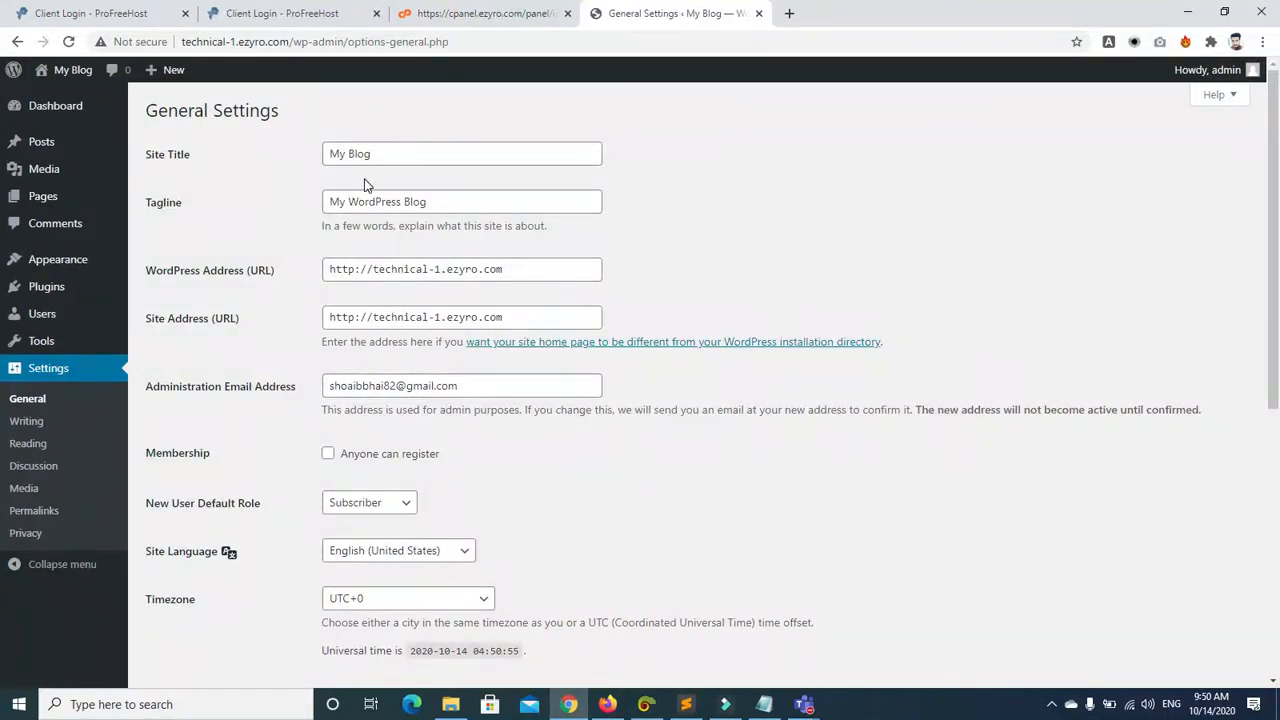
{"action": "double_click", "coordinate": [383, 153]}
{"action": "key", "text": "BackSpace"}
{"action": "key", "text": "BackSpace"}
{"action": "key", "text": "BackSpace"}
{"action": "key", "text": "BackSpace"}
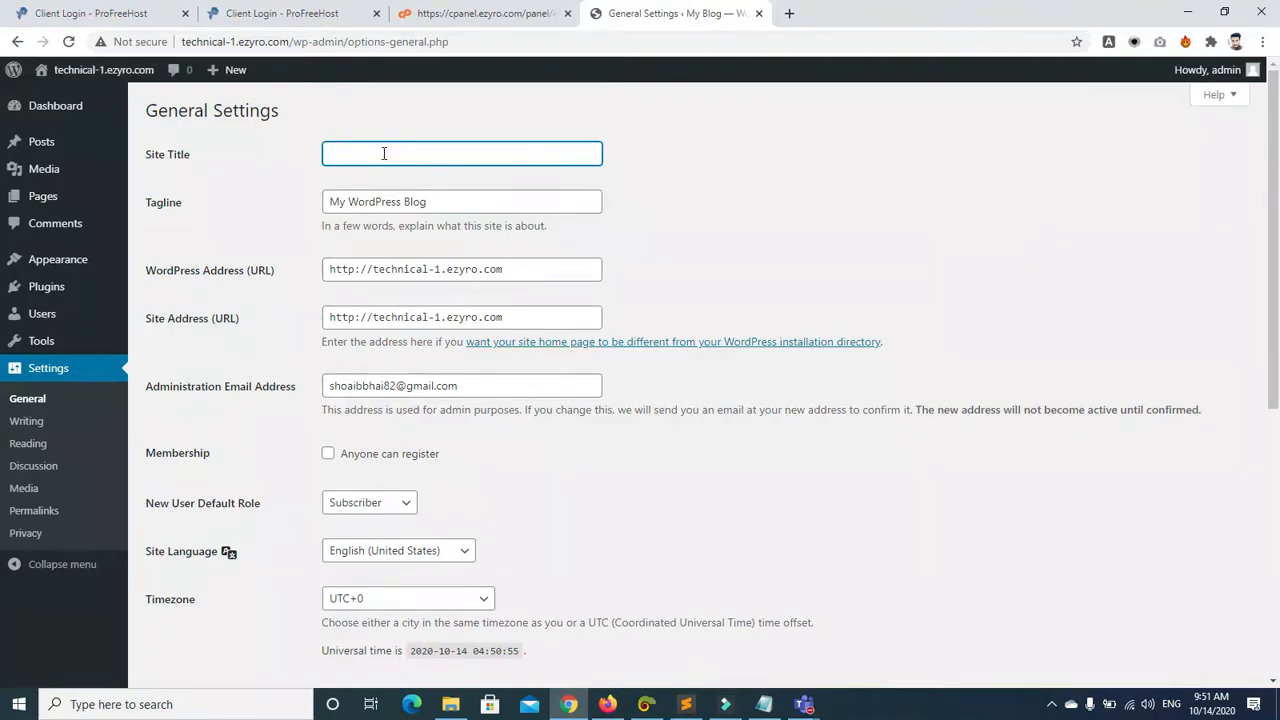
{"action": "type", "text": "Sa"}
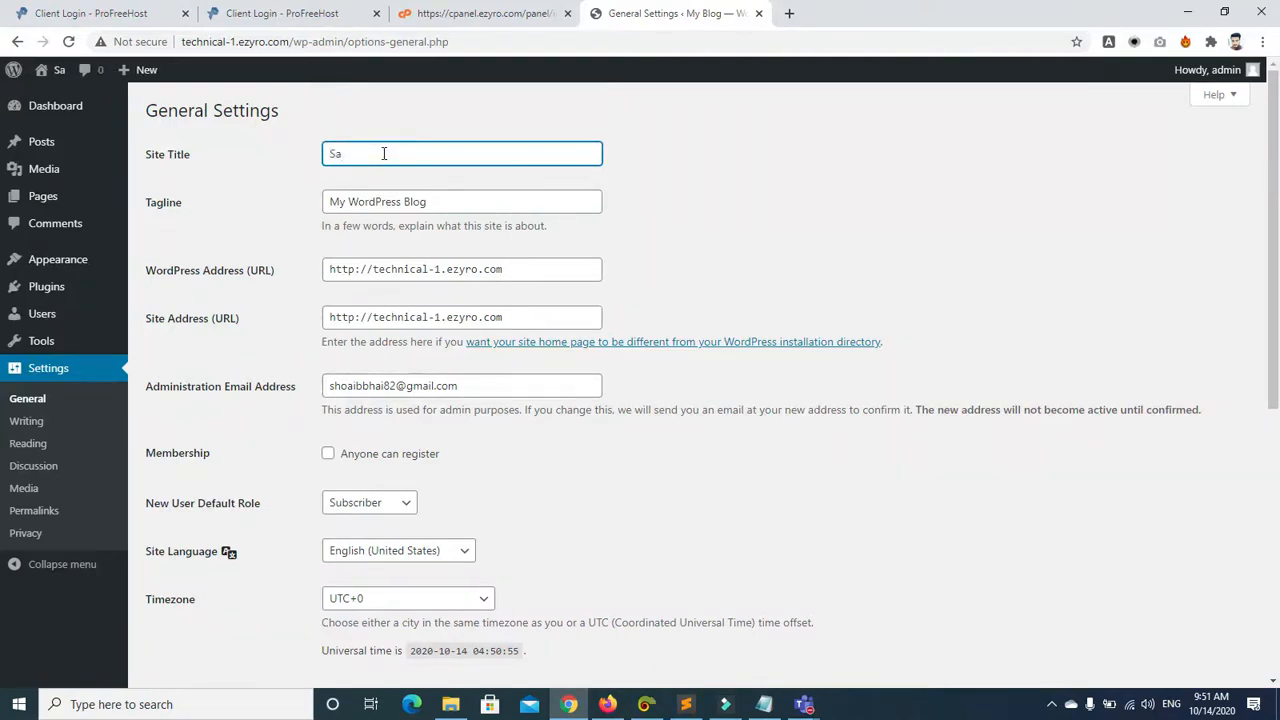
{"action": "type", "text": "mple Webis"}
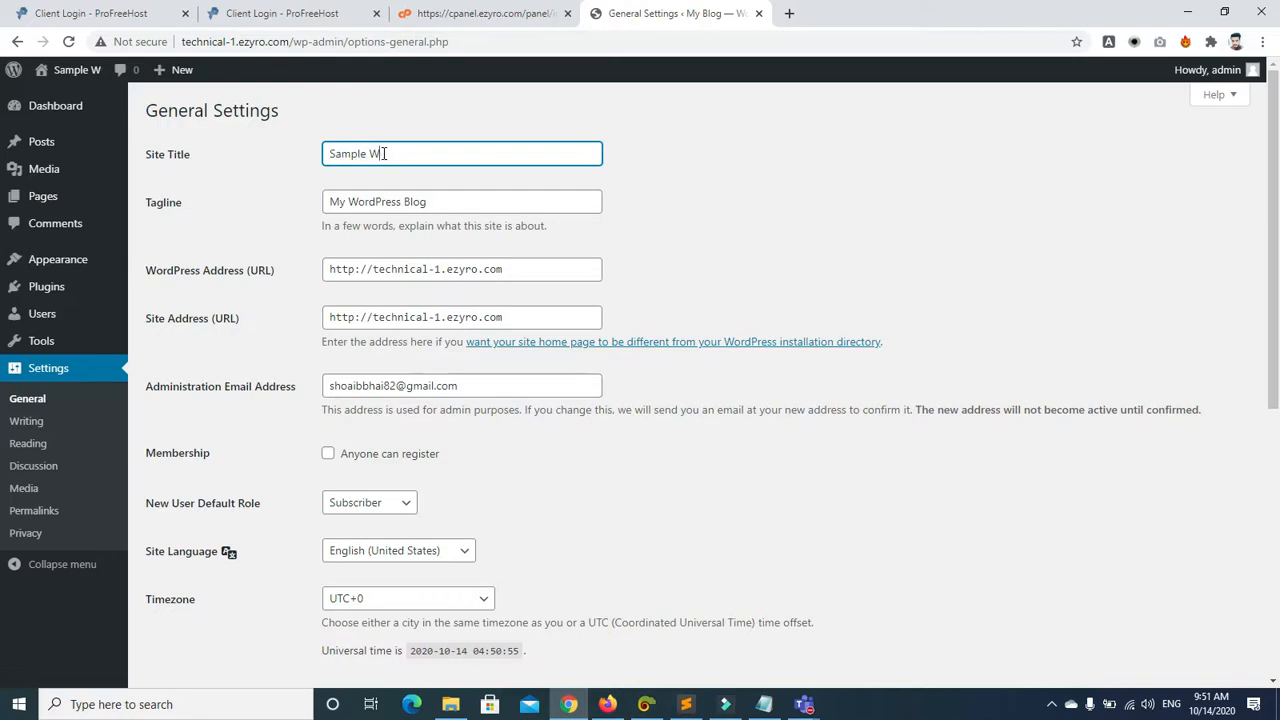
{"action": "key", "text": "BackSpace"}
{"action": "key", "text": "BackSpace"}
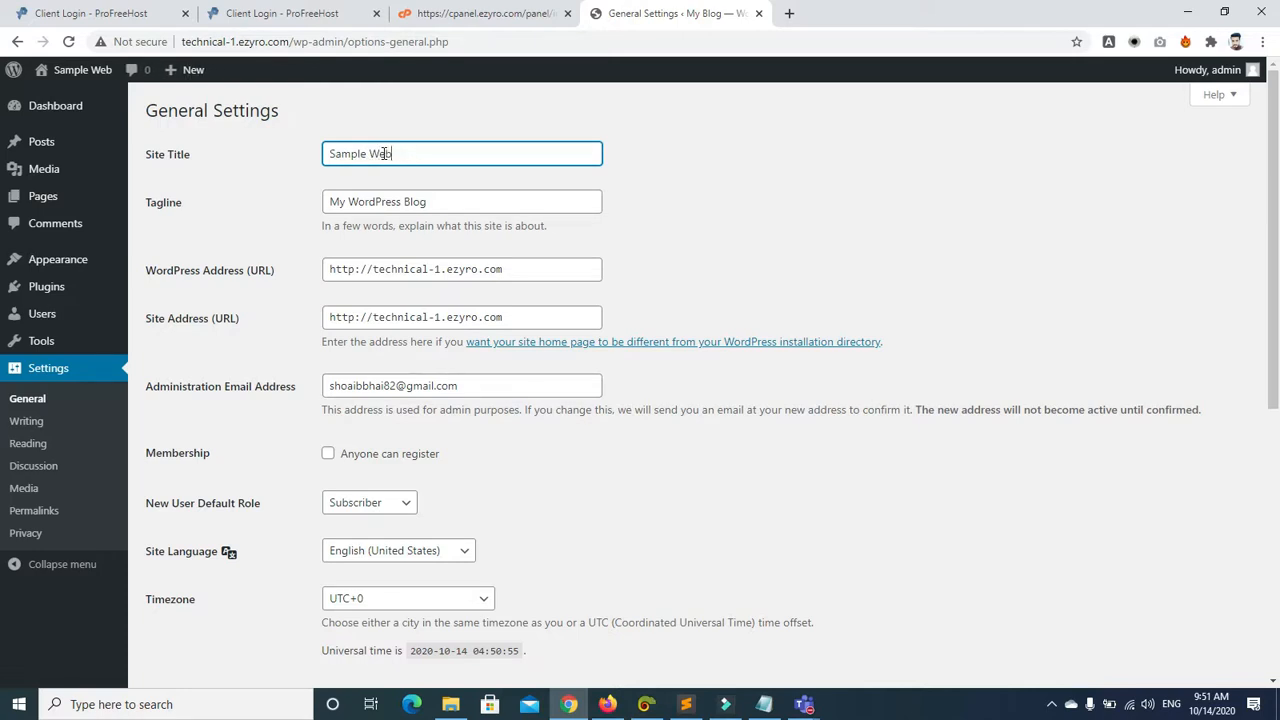
{"action": "type", "text": "site"}
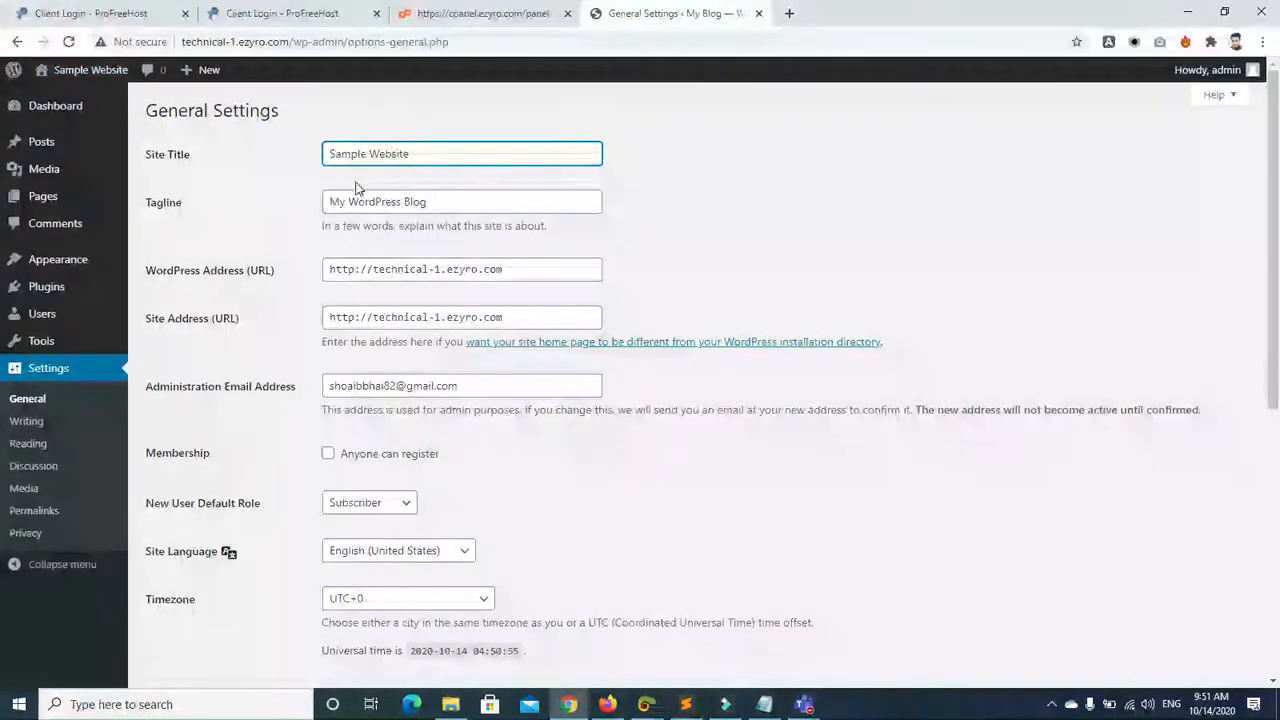
Step: Replace the tagline with "Blogs" and select the text of the WordPress Address (URL)
{"action": "double_click", "coordinate": [453, 200]}
{"action": "key", "text": "BackSpace"}
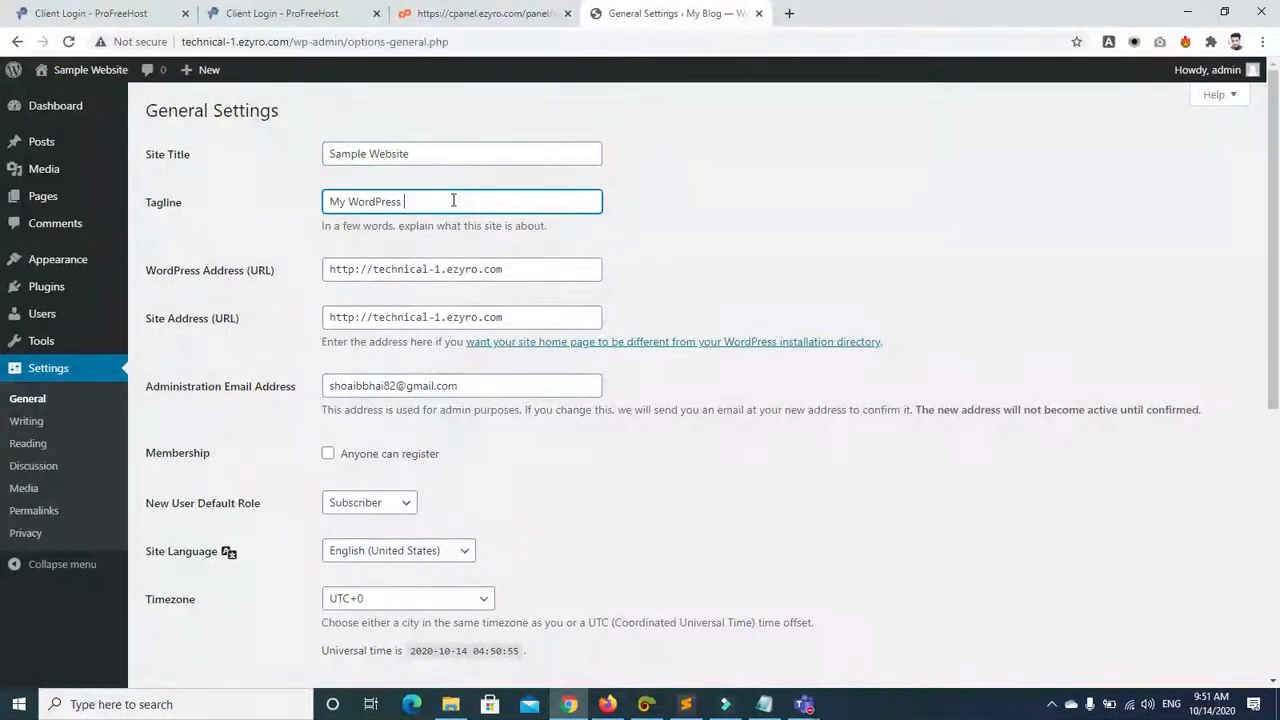
{"action": "key", "text": "BackSpace"}
{"action": "key", "text": "BackSpace"}
{"action": "key", "text": "BackSpace"}
{"action": "key", "text": "BackSpace"}
{"action": "key", "text": "BackSpace"}
{"action": "key", "text": "BackSpace"}
{"action": "key", "text": "BackSpace"}
{"action": "key", "text": "BackSpace"}
{"action": "key", "text": "BackSpace"}
{"action": "key", "text": "BackSpace"}
{"action": "key", "text": "BackSpace"}
{"action": "key", "text": "BackSpace"}
{"action": "key", "text": "BackSpace"}
{"action": "type", "text": "Blogs"}
{"action": "left_click_drag", "start_coordinate": [328, 269], "coordinate": [527, 348]}
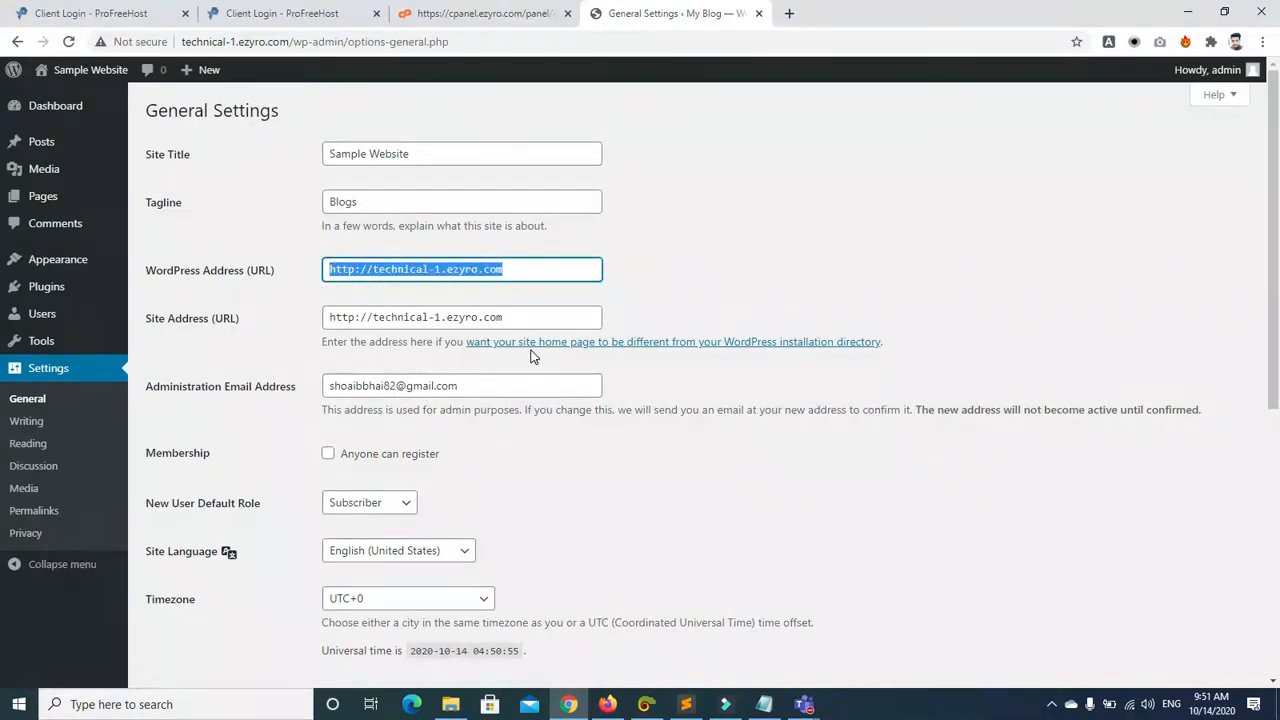
{"action": "left_click", "coordinate": [512, 252]}
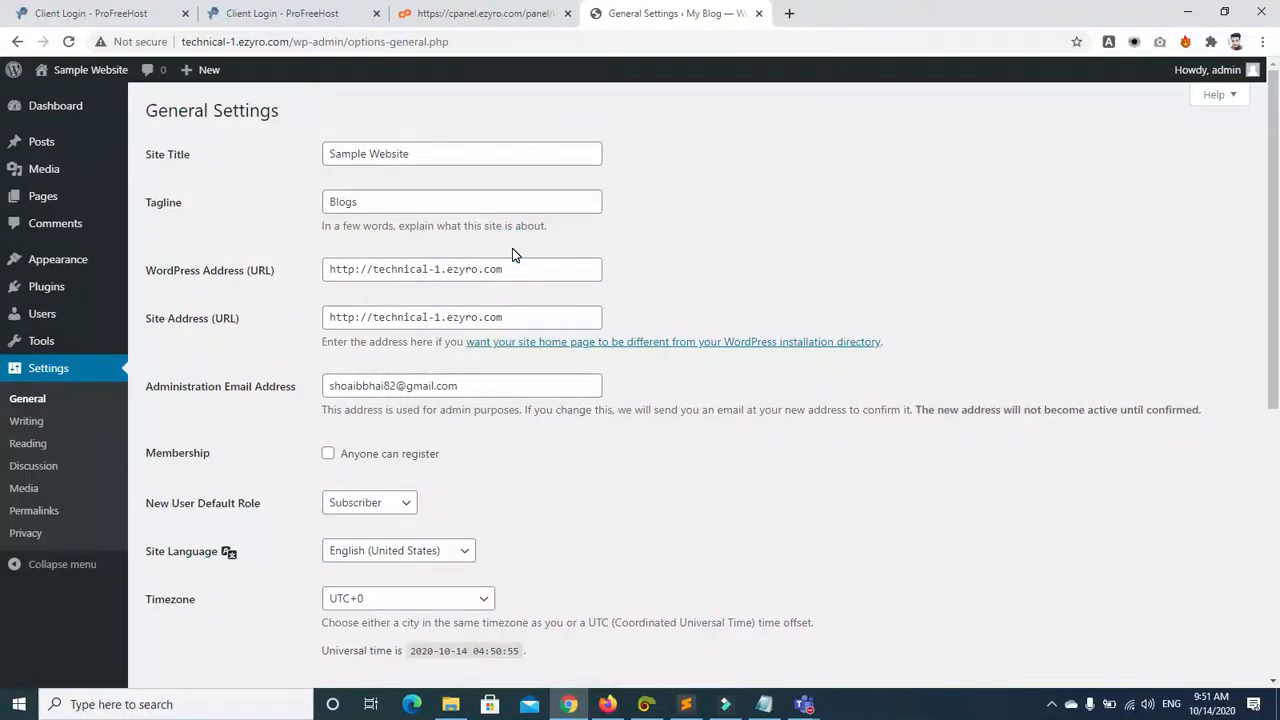
{"action": "left_click", "coordinate": [512, 252]}
{"action": "left_click", "coordinate": [370, 268]}
{"action": "type", "text": "www."}
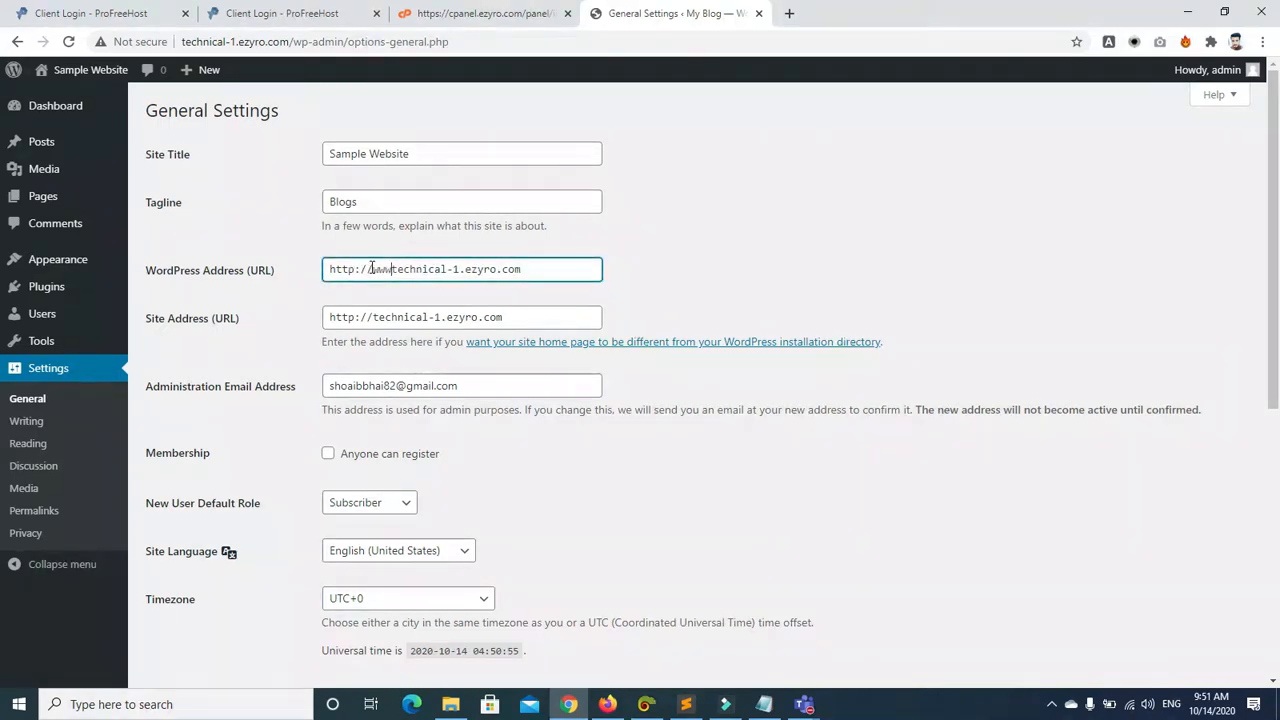
{"action": "type", "text": "."}
{"action": "key", "text": "BackSpace"}
{"action": "type", "text": "."}
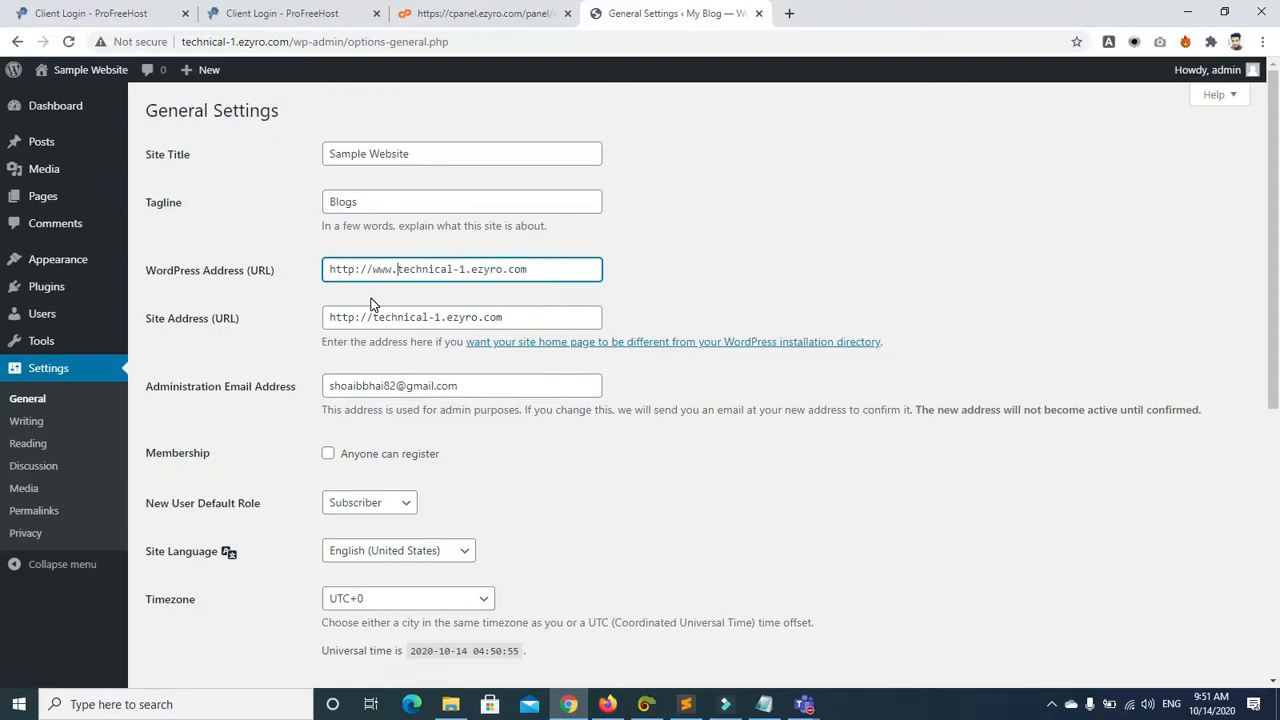
{"action": "left_click", "coordinate": [372, 316]}
{"action": "type", "text": "www."}
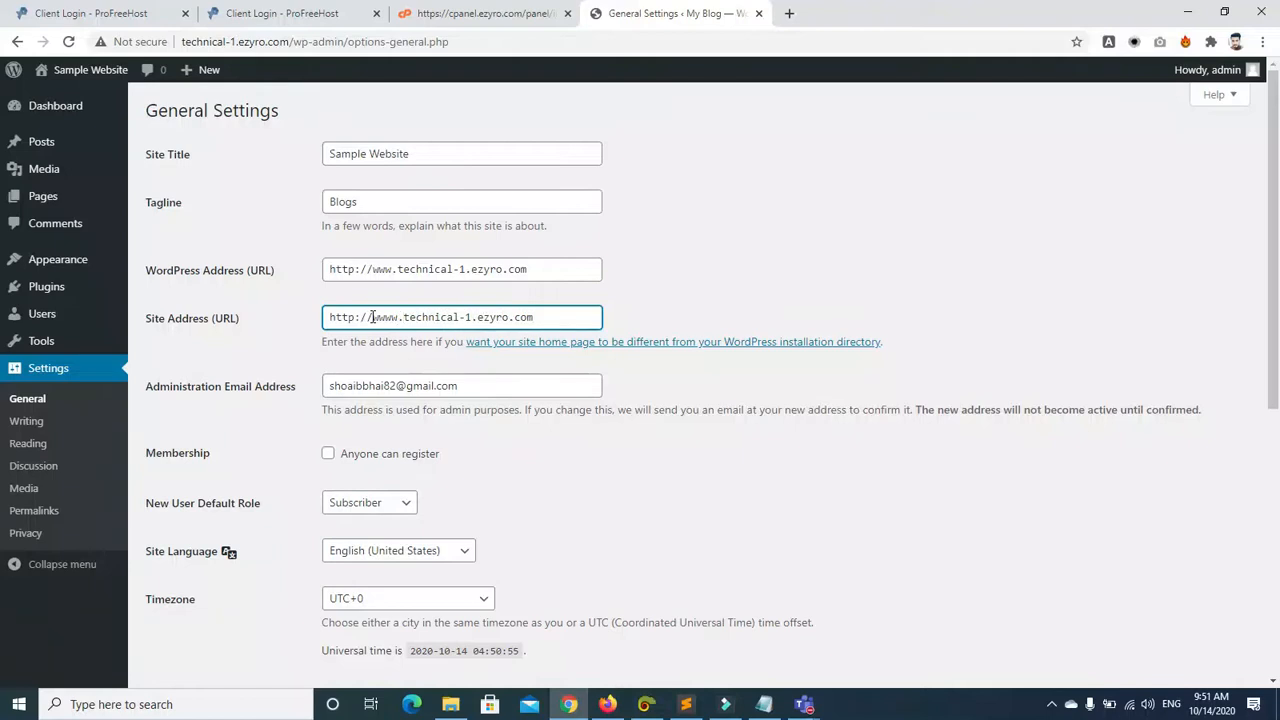
{"action": "left_click", "coordinate": [467, 316]}
{"action": "mouse_move", "coordinate": [1275, 243]}
{"action": "left_mouse_down"}
{"action": "mouse_move", "coordinate": [1274, 516]}
{"action": "mouse_move", "coordinate": [1278, 248]}
{"action": "left_mouse_up"}
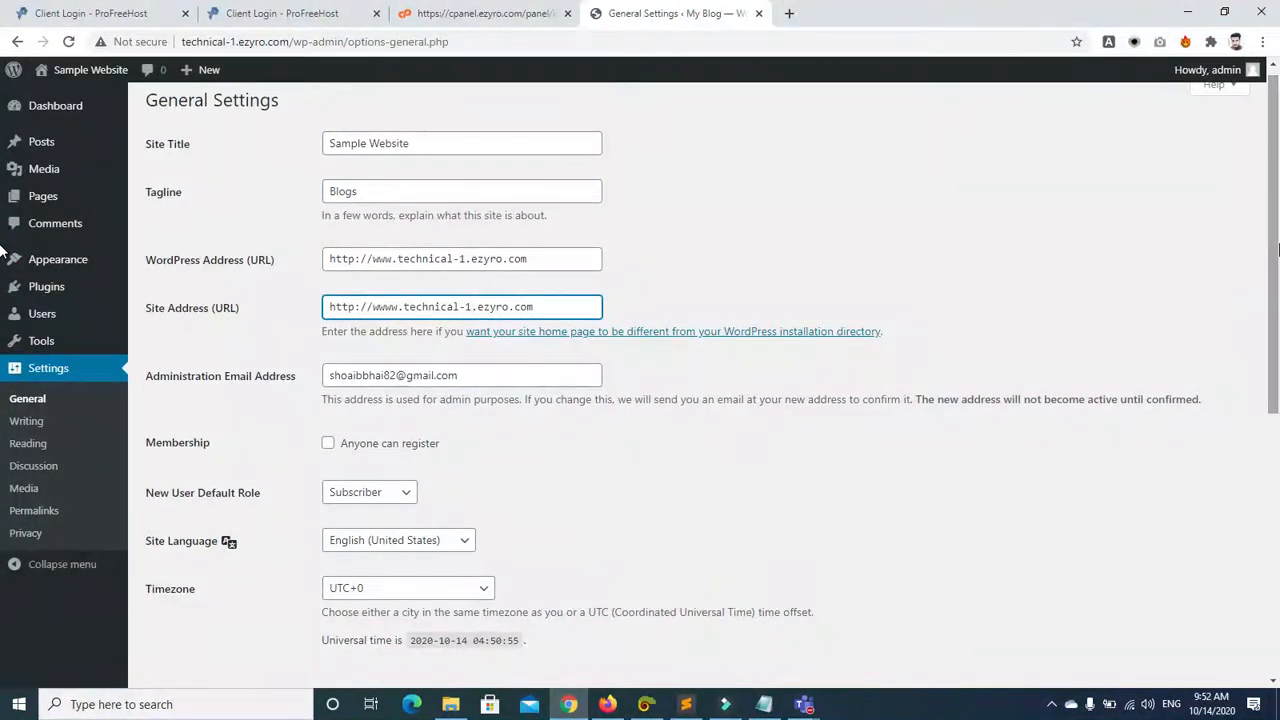
{"action": "left_click", "coordinate": [466, 305]}
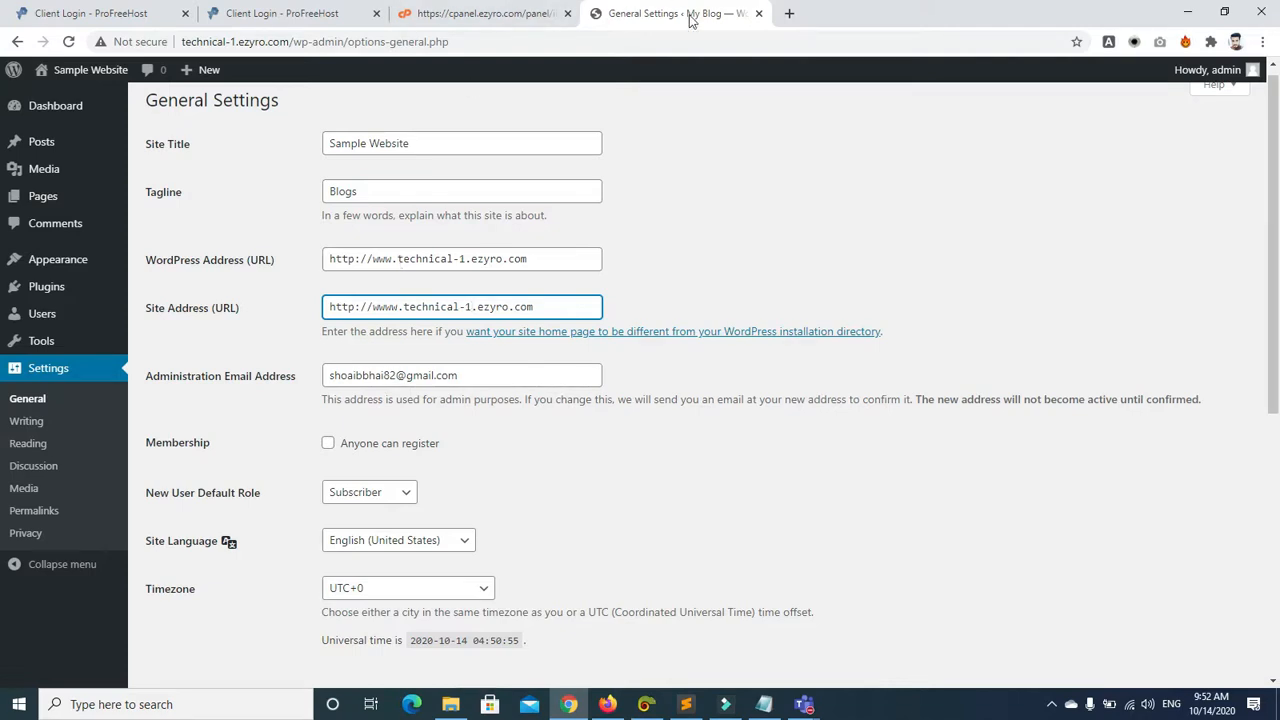
Step: Check the cPanel browser tab and return to the WordPress General Settings page
{"action": "left_click", "coordinate": [473, 8]}
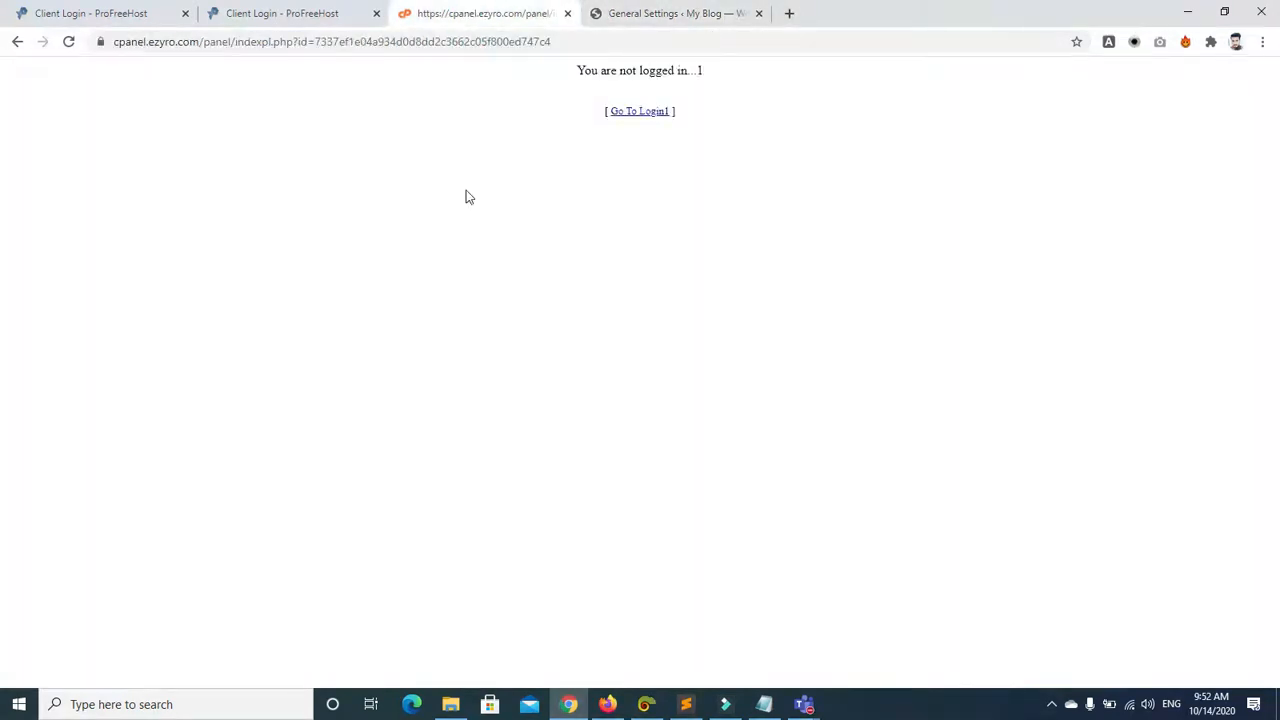
{"action": "left_click", "coordinate": [677, 5]}
{"action": "left_click", "coordinate": [567, 216]}
{"action": "left_click", "coordinate": [437, 31]}
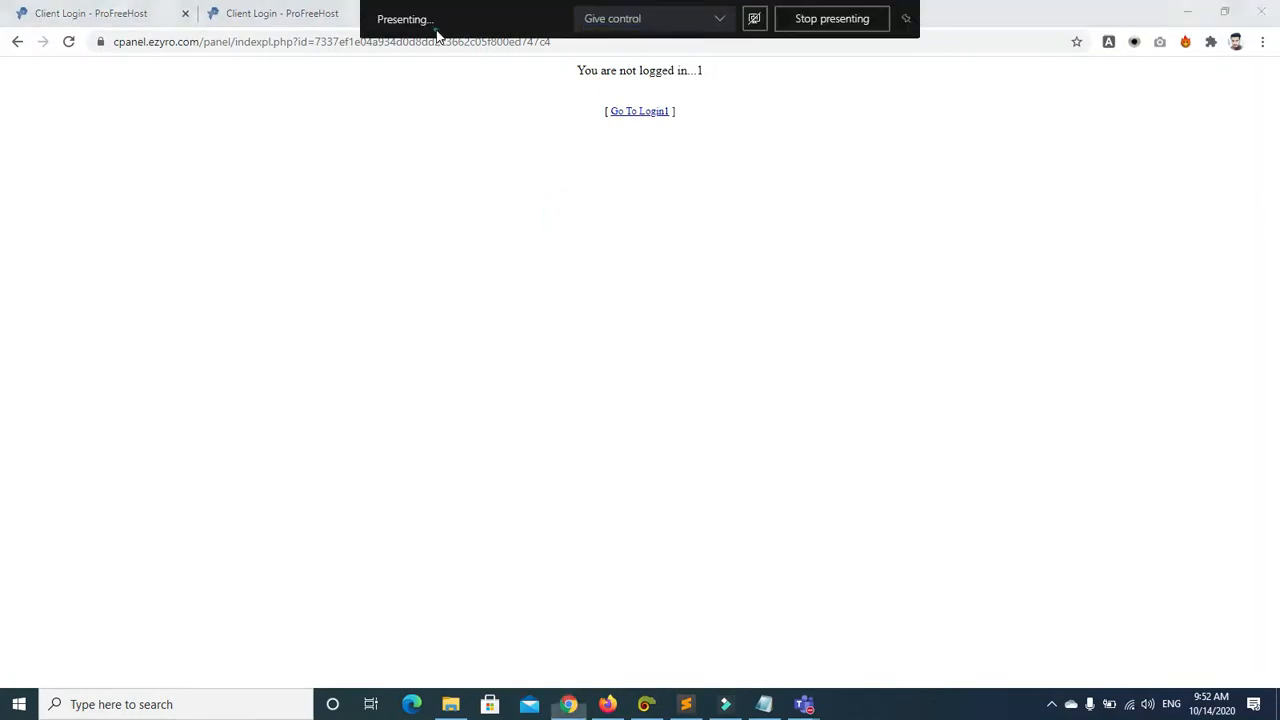
{"action": "left_click", "coordinate": [468, 117]}
{"action": "left_click", "coordinate": [660, 14]}
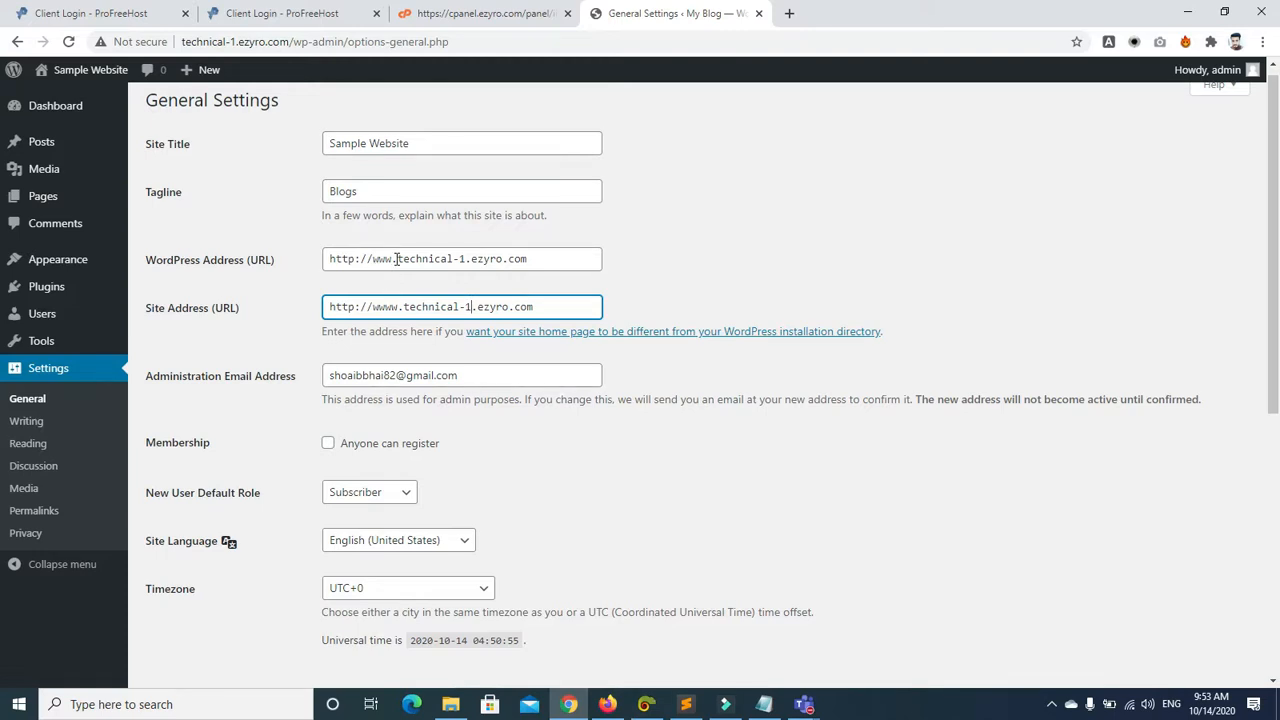
{"action": "left_click", "coordinate": [397, 307]}
{"action": "key", "text": "BackSpace"}
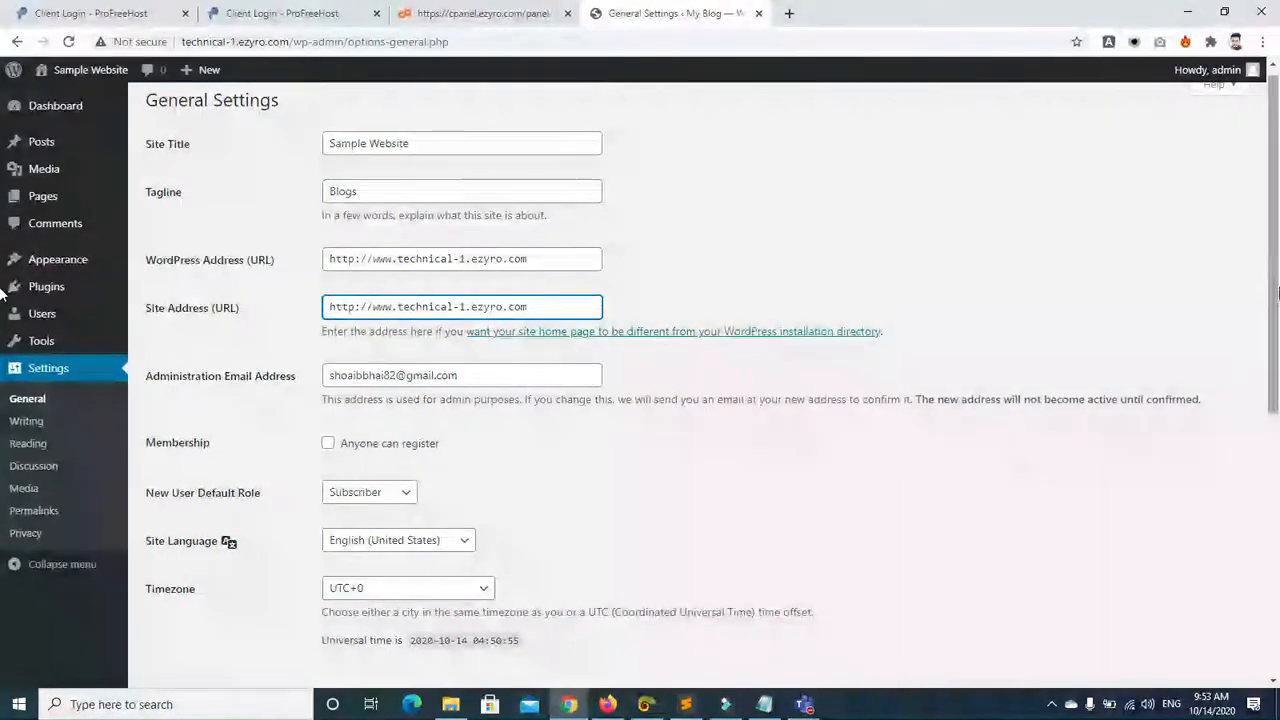
{"action": "scroll", "coordinate": [2, 290], "scroll_direction": "up", "scroll_amount": 1}
{"action": "key", "text": "BackSpace"}
{"action": "key", "text": "BackSpace"}
{"action": "key", "text": "BackSpace"}
{"action": "key", "text": "BackSpace"}
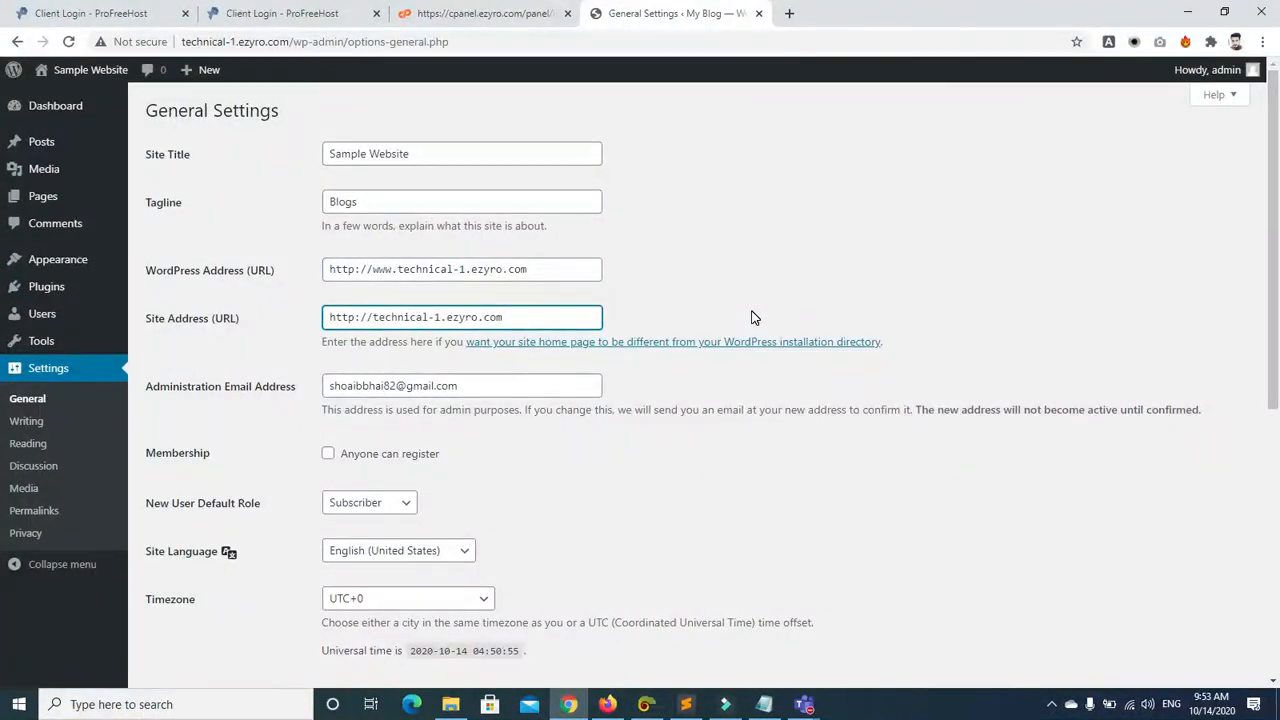
{"action": "left_click", "coordinate": [399, 272]}
{"action": "key", "text": "BackSpace"}
{"action": "key", "text": "BackSpace"}
{"action": "key", "text": "BackSpace"}
{"action": "key", "text": "BackSpace"}
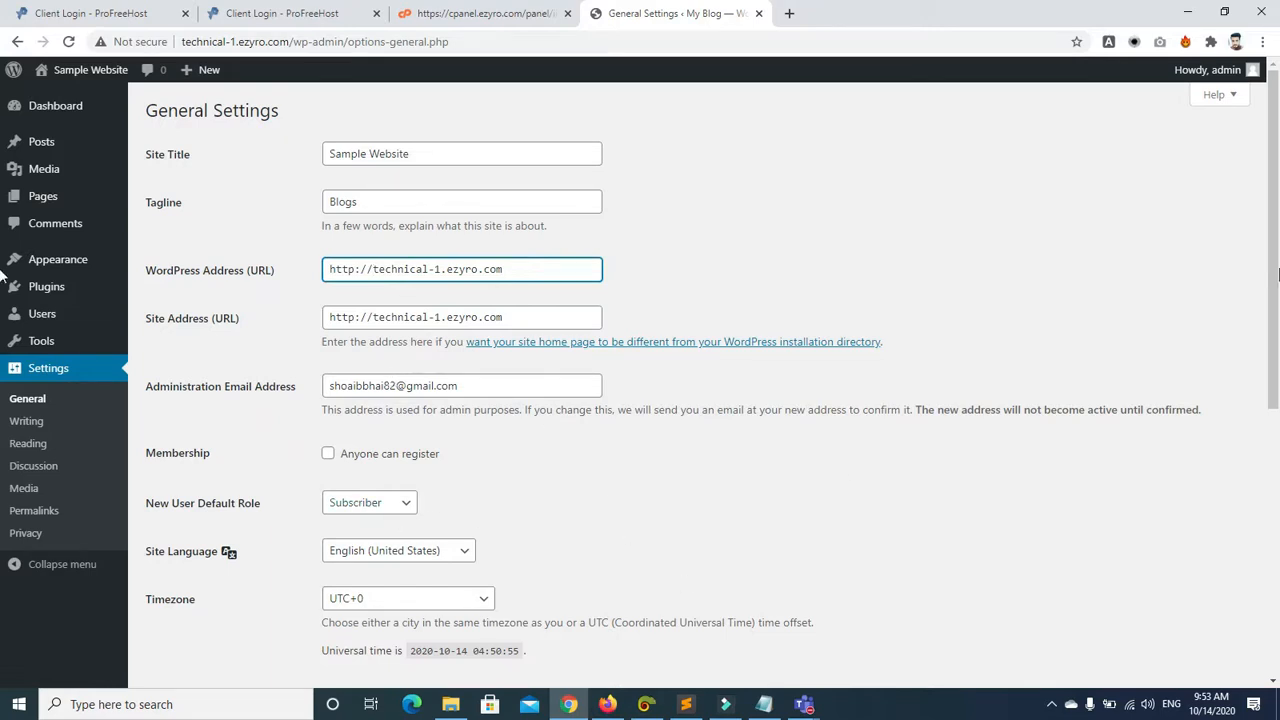
Step: Look through the Site Language and Timezone choices in the General Settings without changing them
{"action": "left_click_drag", "start_coordinate": [1272, 268], "coordinate": [1273, 436]}
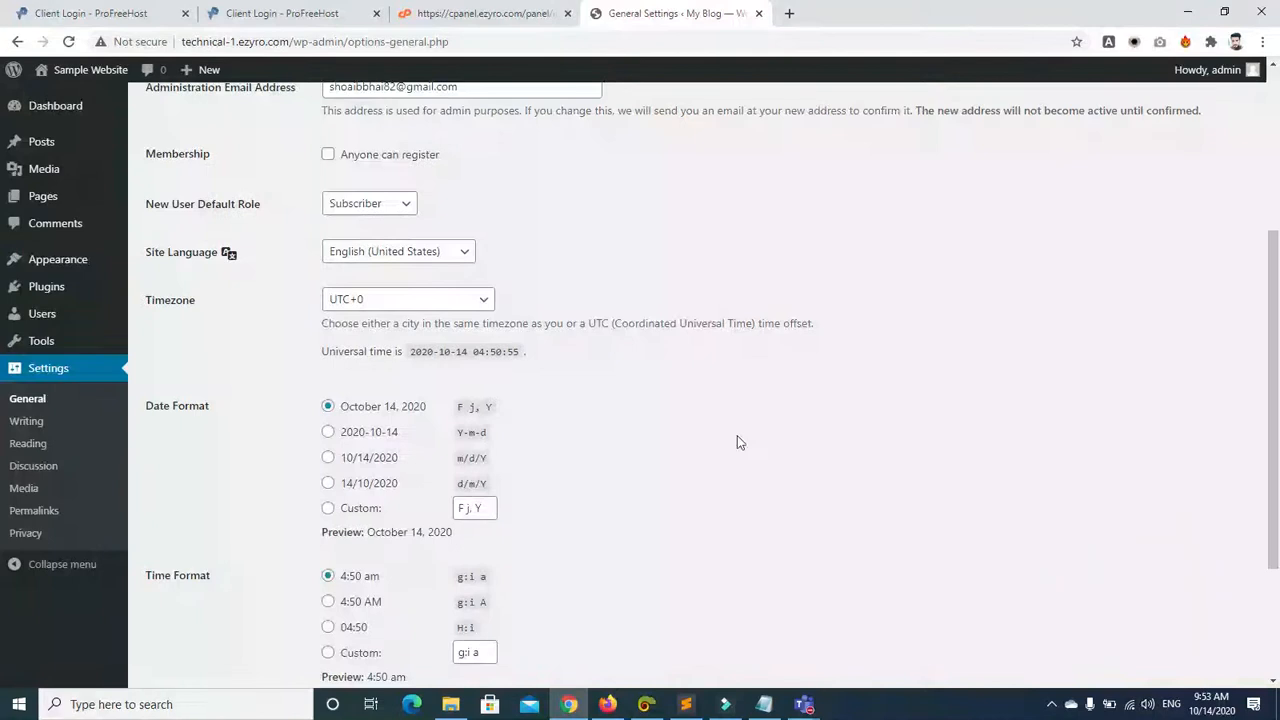
{"action": "left_click", "coordinate": [424, 260]}
{"action": "left_click", "coordinate": [424, 258]}
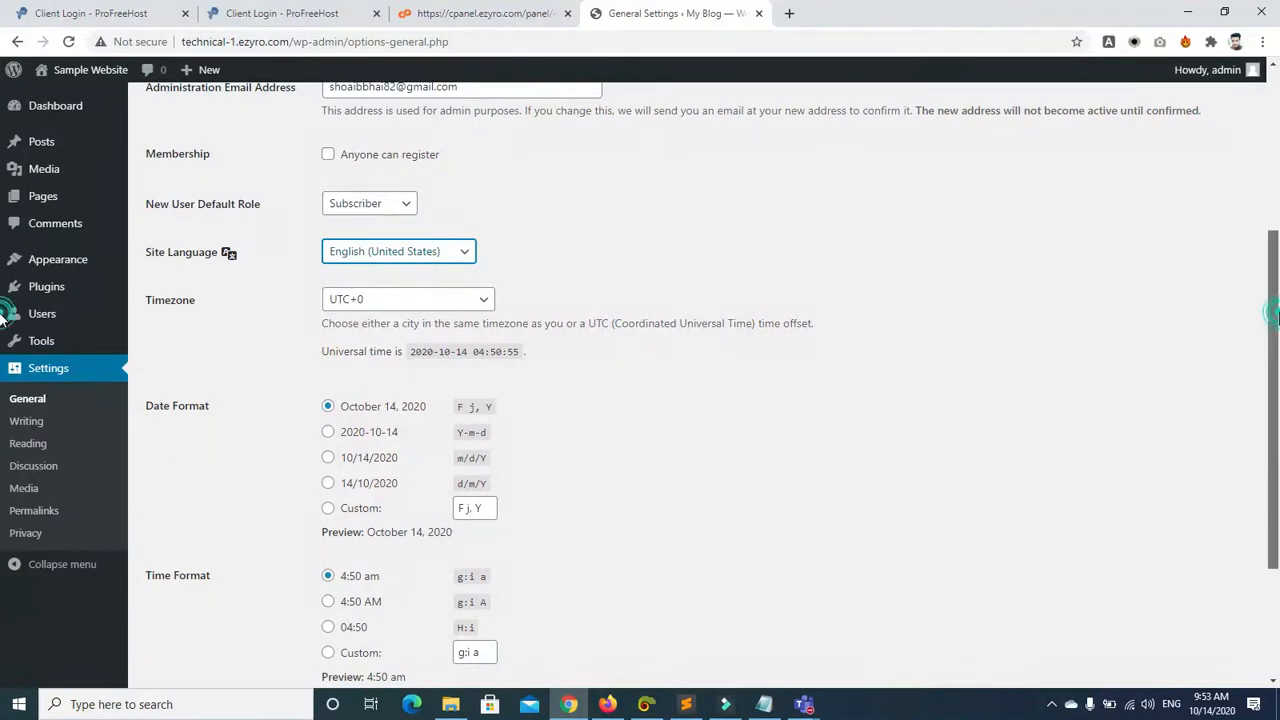
{"action": "scroll", "coordinate": [575, 313], "scroll_direction": "down", "scroll_amount": 1}
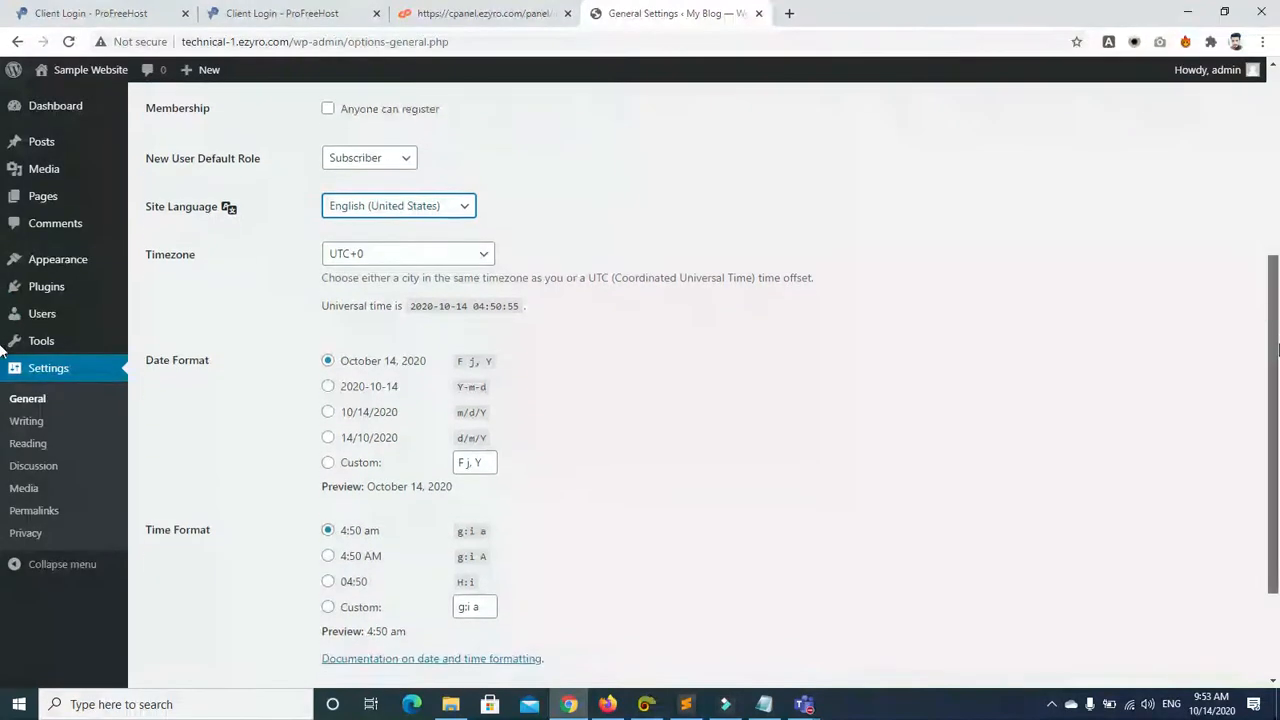
{"action": "left_click", "coordinate": [463, 221]}
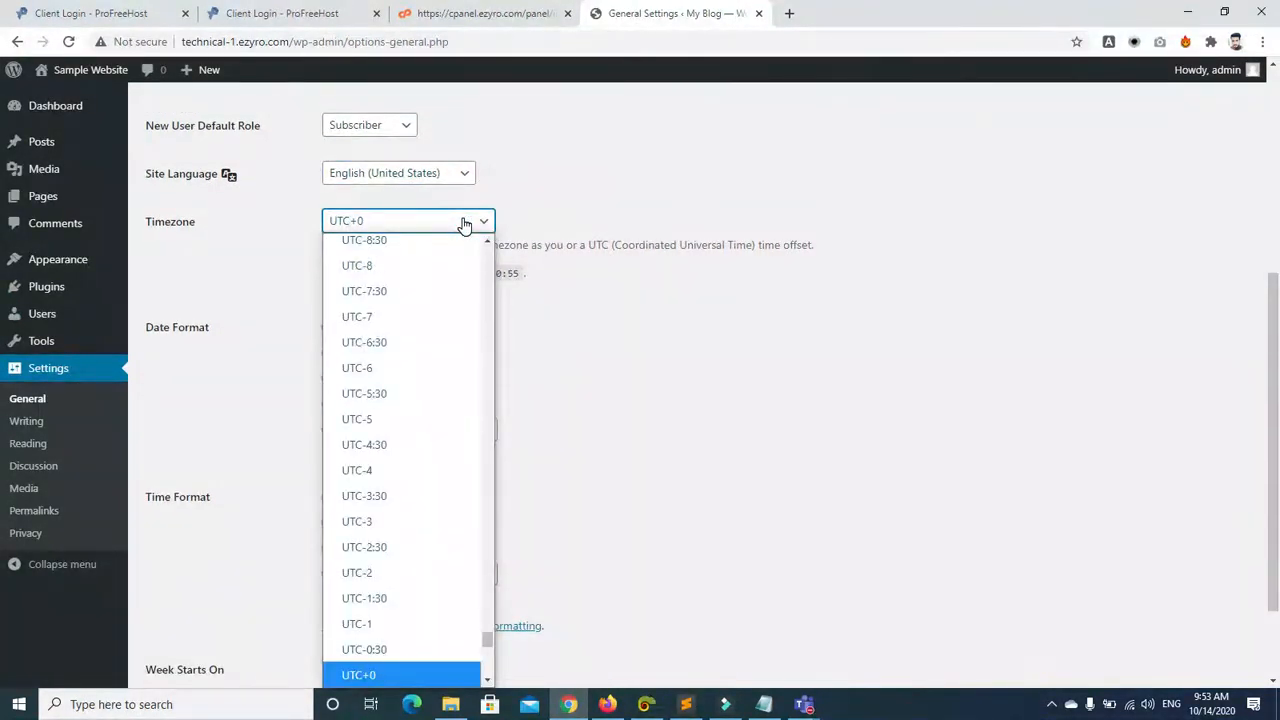
{"action": "left_click", "coordinate": [463, 221]}
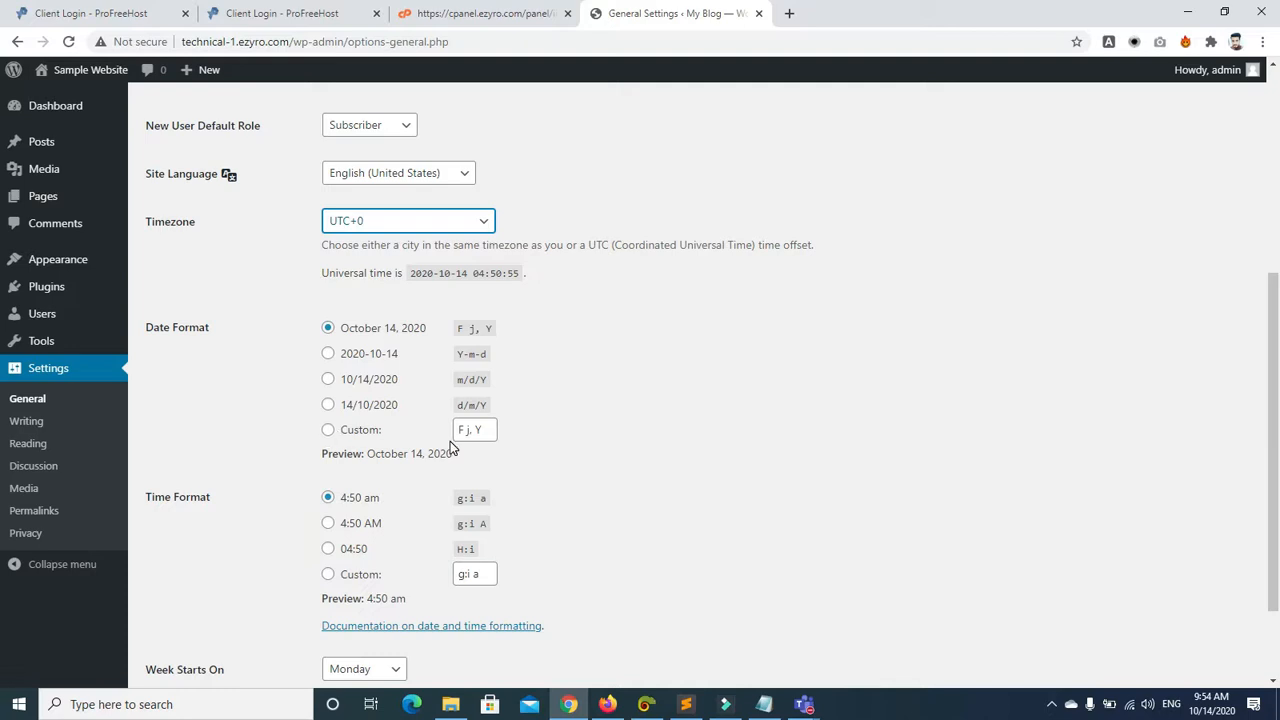
Step: View the Week Starts On choices, keep Monday, and save the General Settings
{"action": "scroll", "coordinate": [640, 400], "scroll_direction": "down", "scroll_amount": 2}
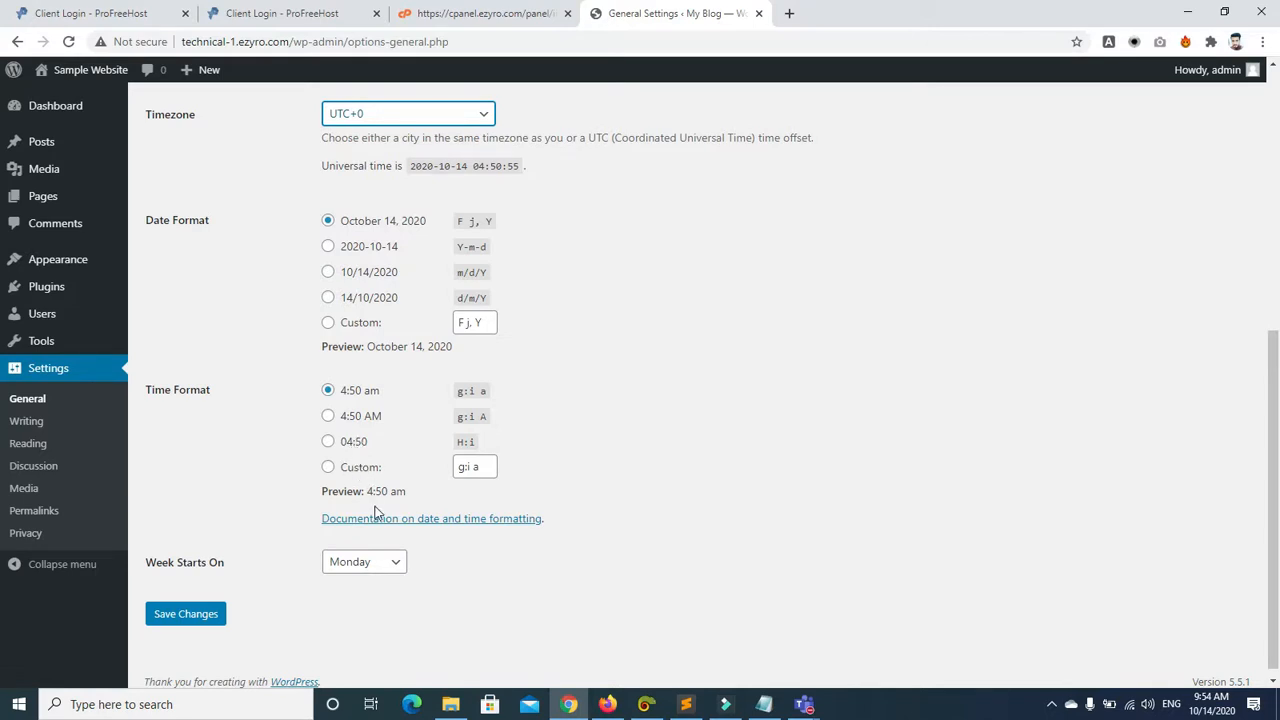
{"action": "left_click", "coordinate": [388, 572]}
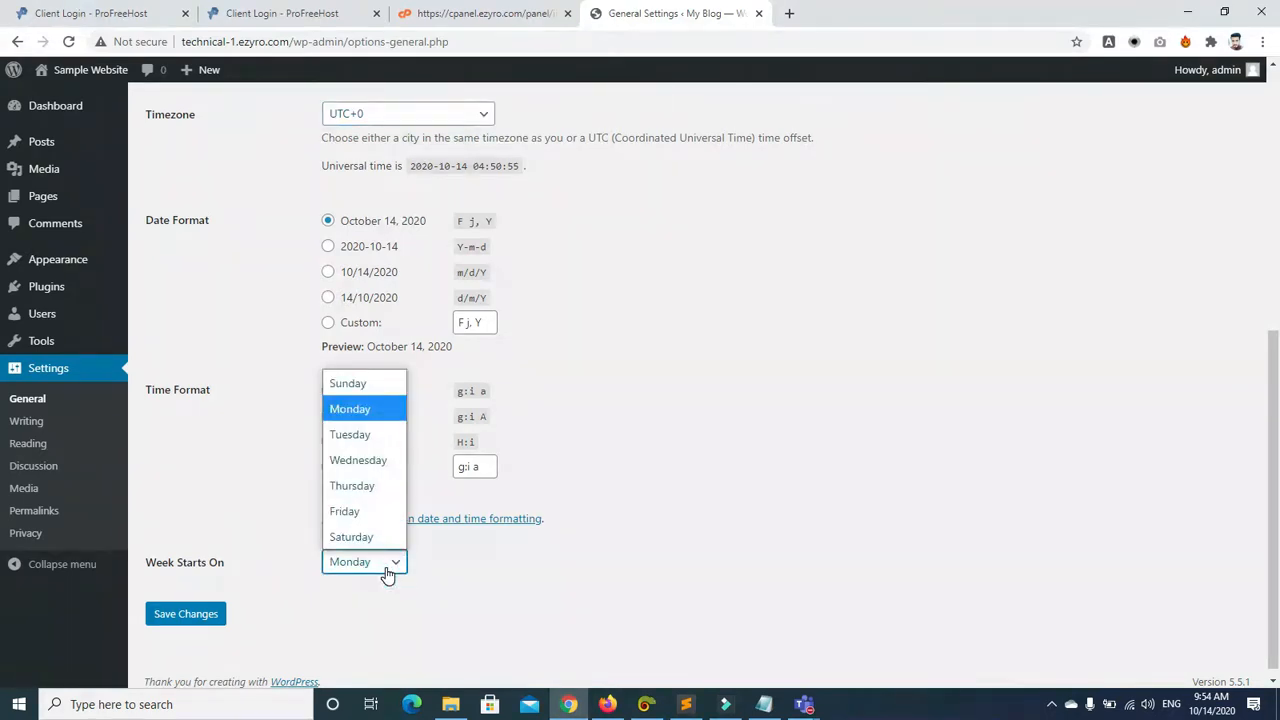
{"action": "left_click", "coordinate": [388, 572]}
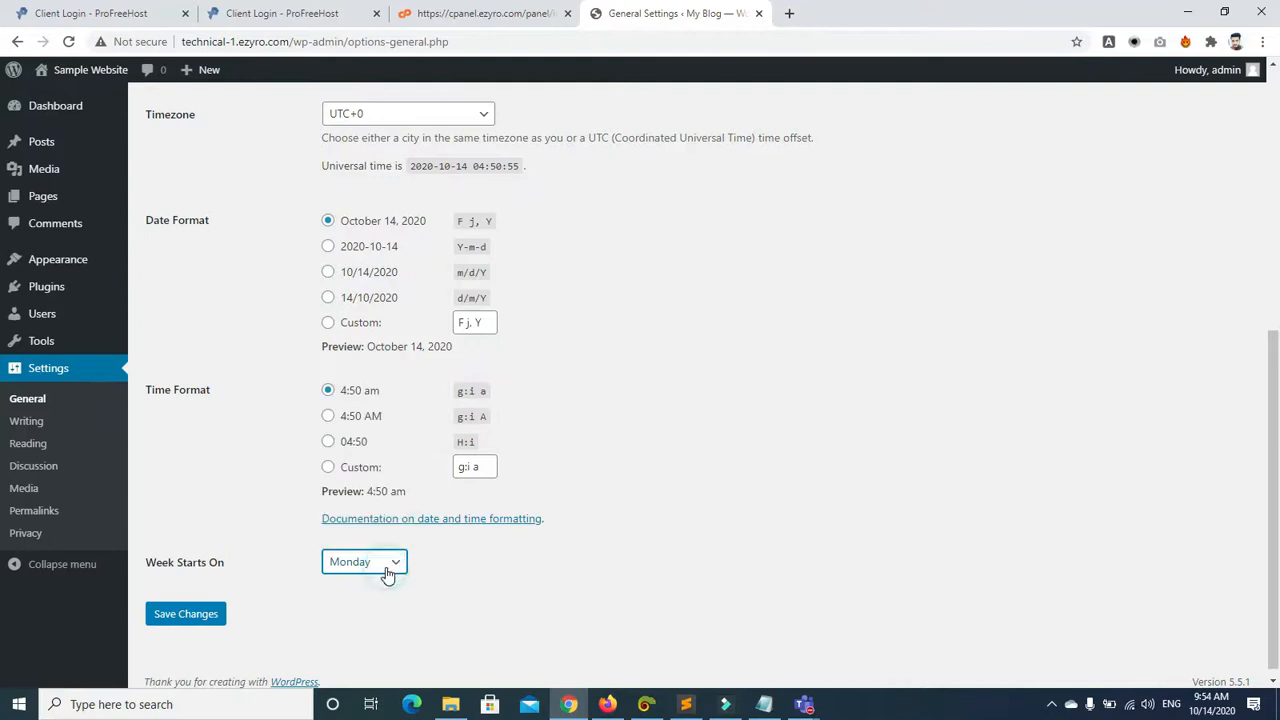
{"action": "scroll", "coordinate": [1273, 341], "scroll_direction": "down", "scroll_amount": 1}
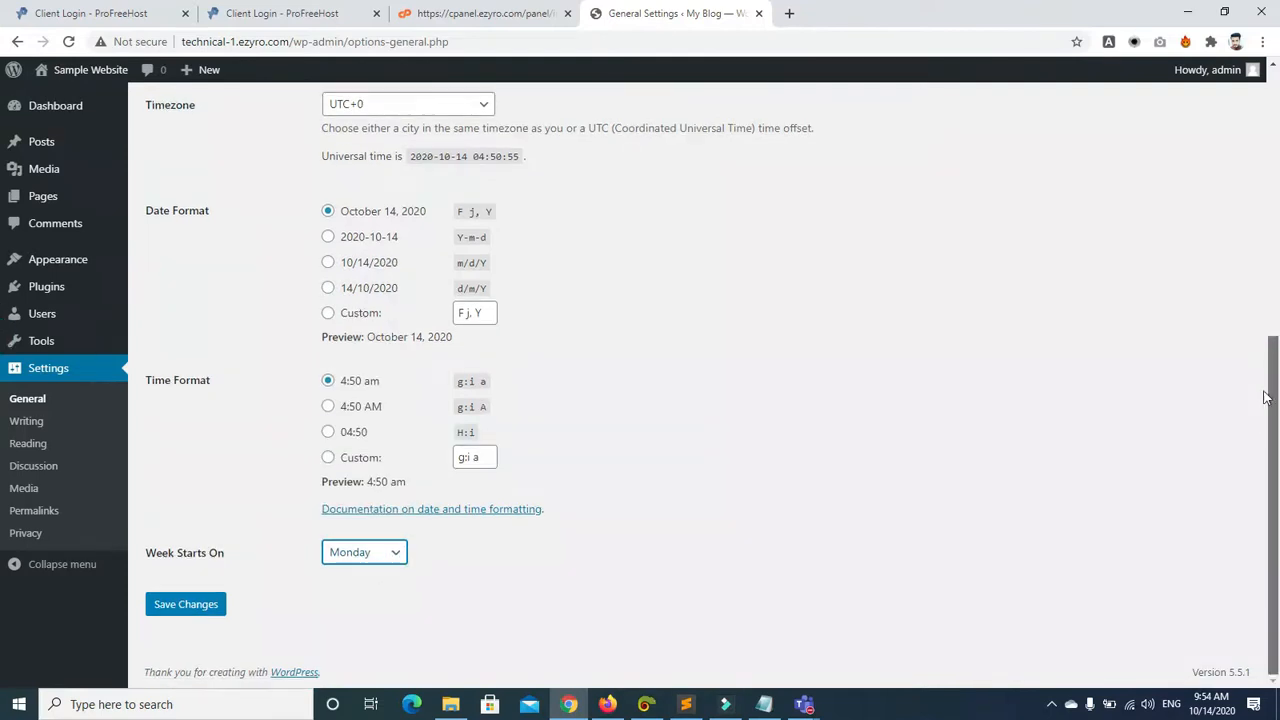
{"action": "left_click", "coordinate": [193, 614]}
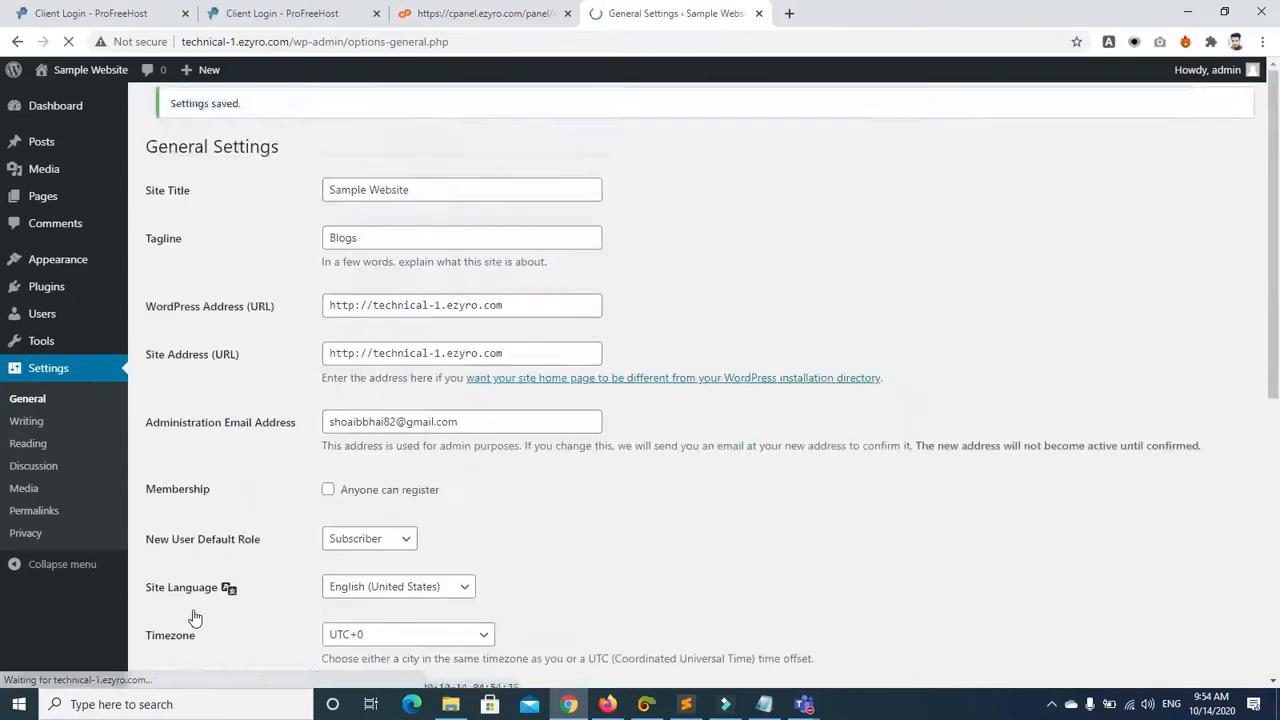
Step: Open the Writing Settings and view the Default Post Category and Default Post Format choices
{"action": "left_click", "coordinate": [28, 423]}
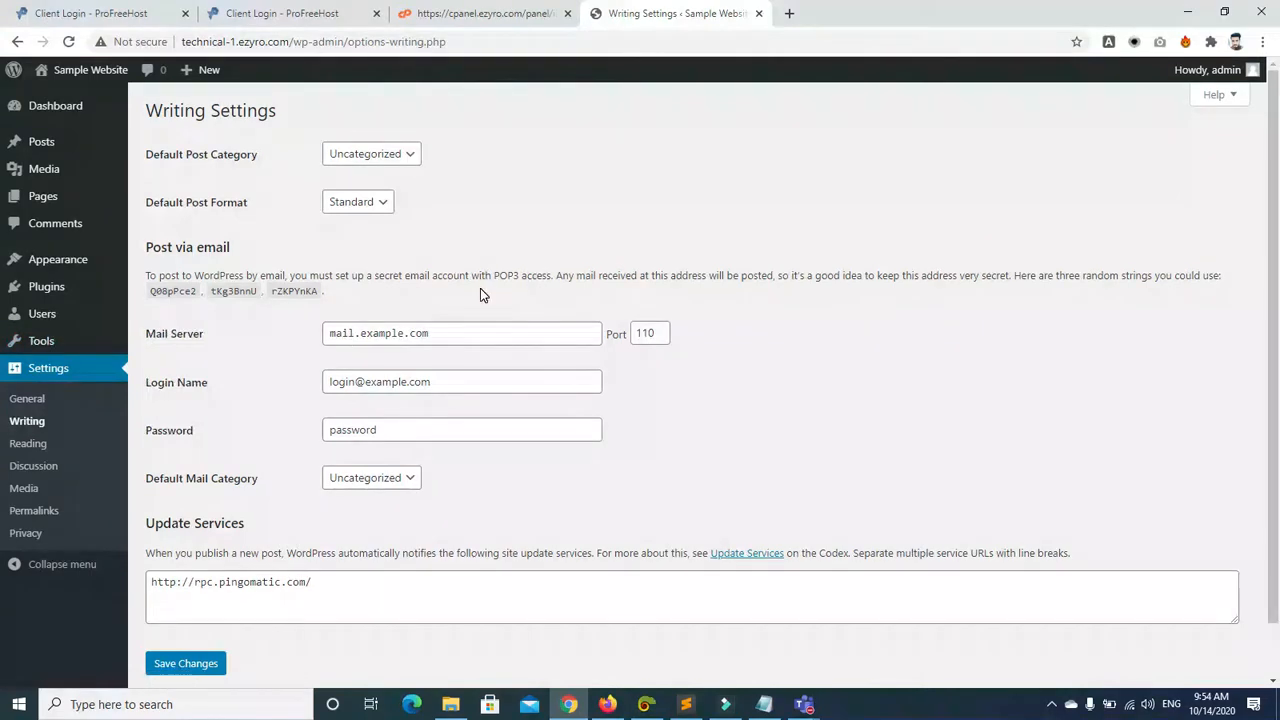
{"action": "left_click", "coordinate": [409, 163]}
{"action": "left_click", "coordinate": [411, 167]}
{"action": "left_click", "coordinate": [385, 205]}
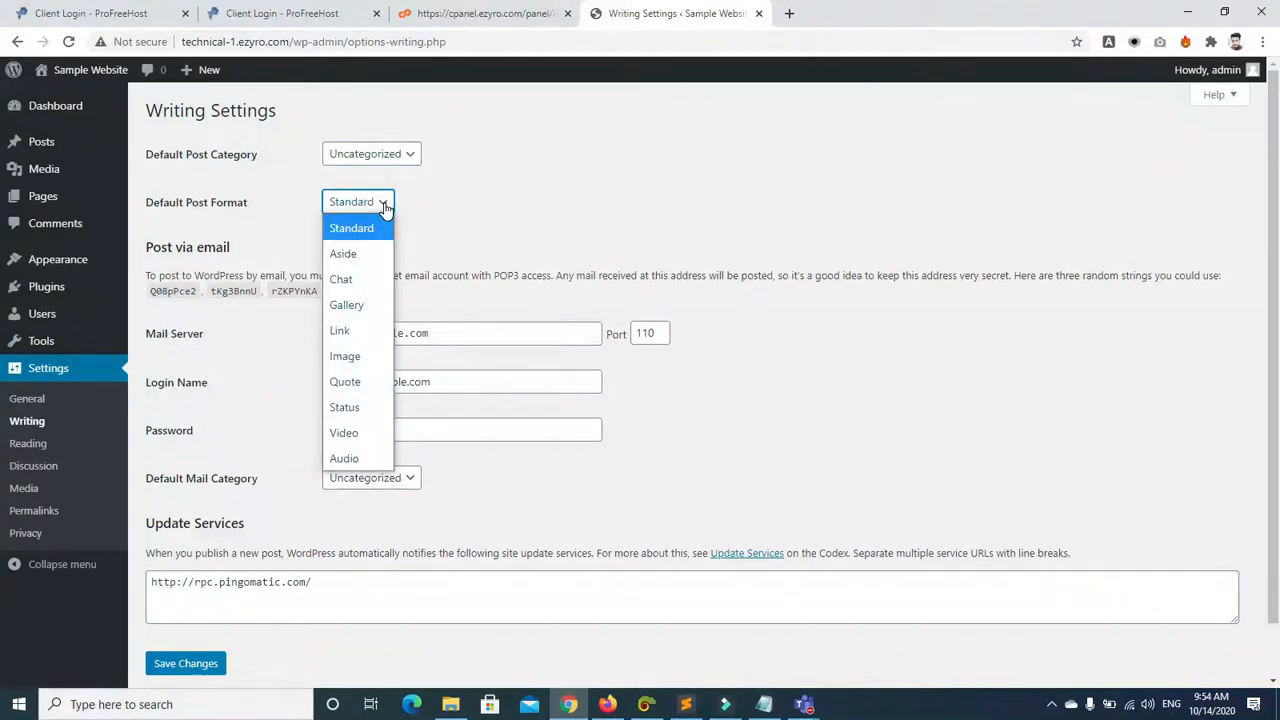
{"action": "left_click", "coordinate": [388, 207]}
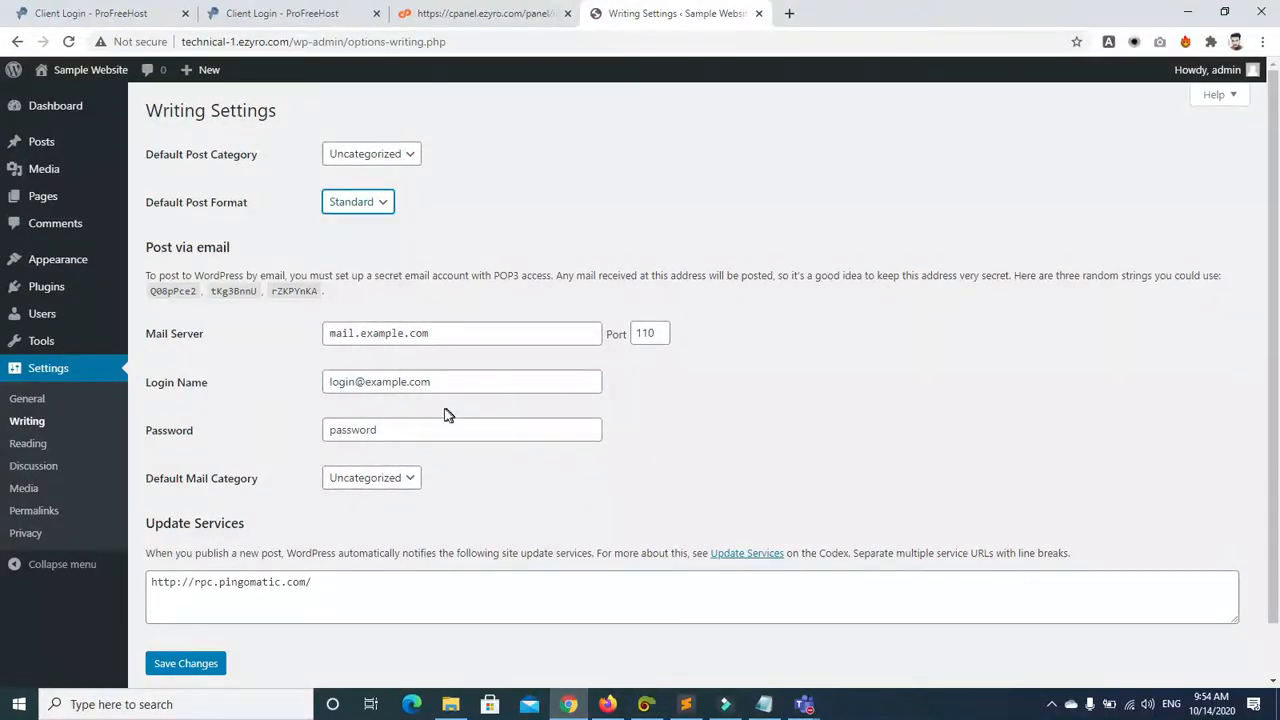
Step: In the Reading Settings, examine the Homepage and Posts page choices for a static page, then return the homepage display to Your latest posts
{"action": "left_click", "coordinate": [28, 445]}
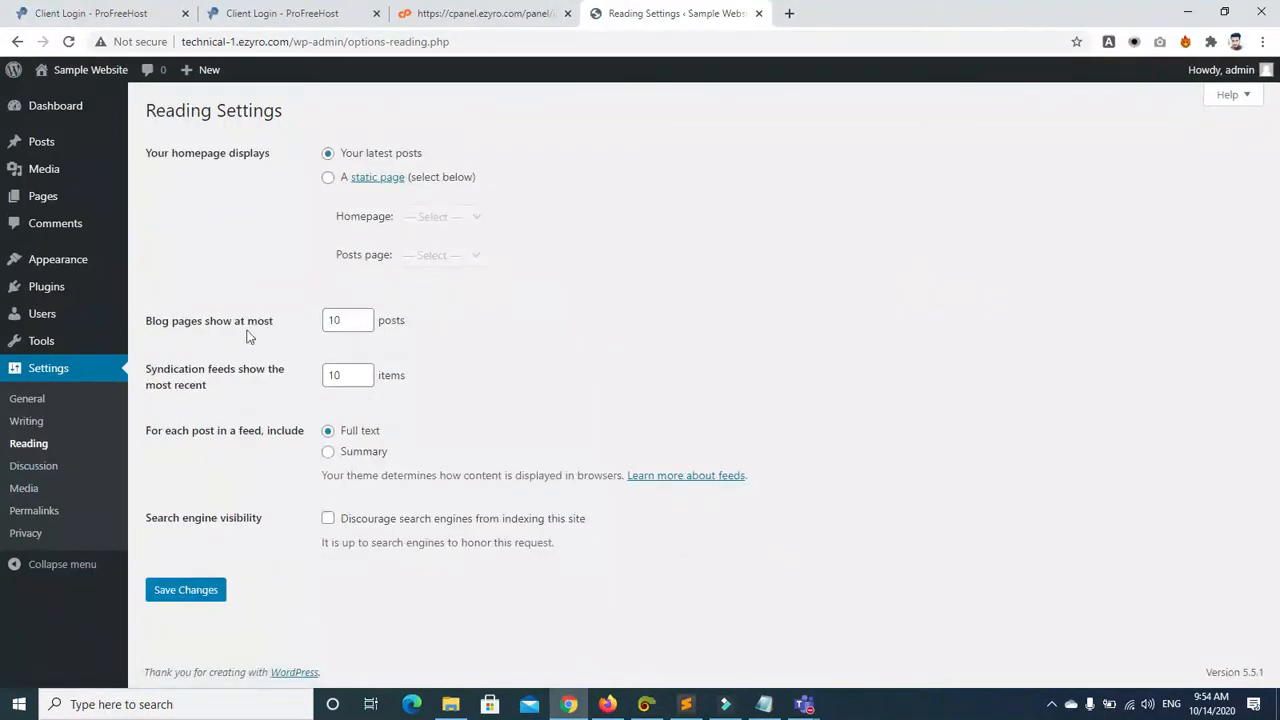
{"action": "left_click", "coordinate": [329, 178]}
{"action": "left_click", "coordinate": [452, 222]}
{"action": "left_click", "coordinate": [432, 216]}
{"action": "left_click", "coordinate": [451, 256]}
{"action": "left_click", "coordinate": [452, 256]}
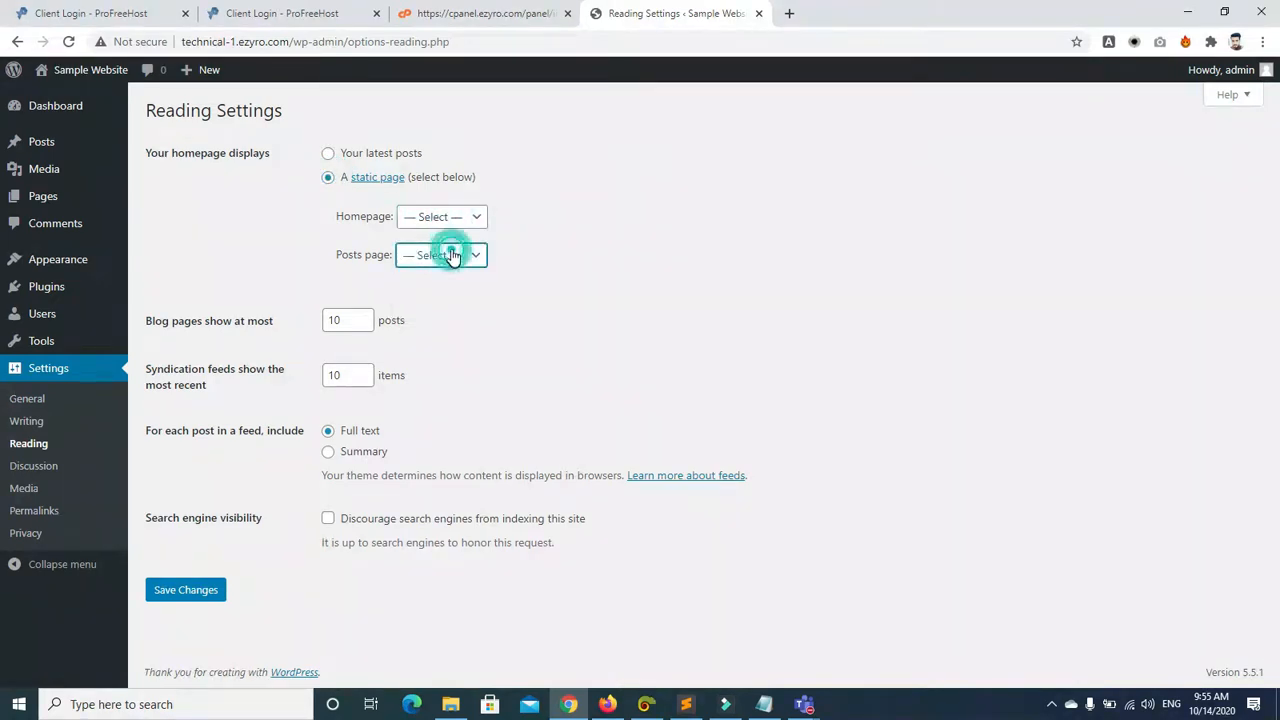
{"action": "left_click", "coordinate": [449, 214]}
{"action": "left_click", "coordinate": [447, 212]}
{"action": "left_click", "coordinate": [328, 155]}
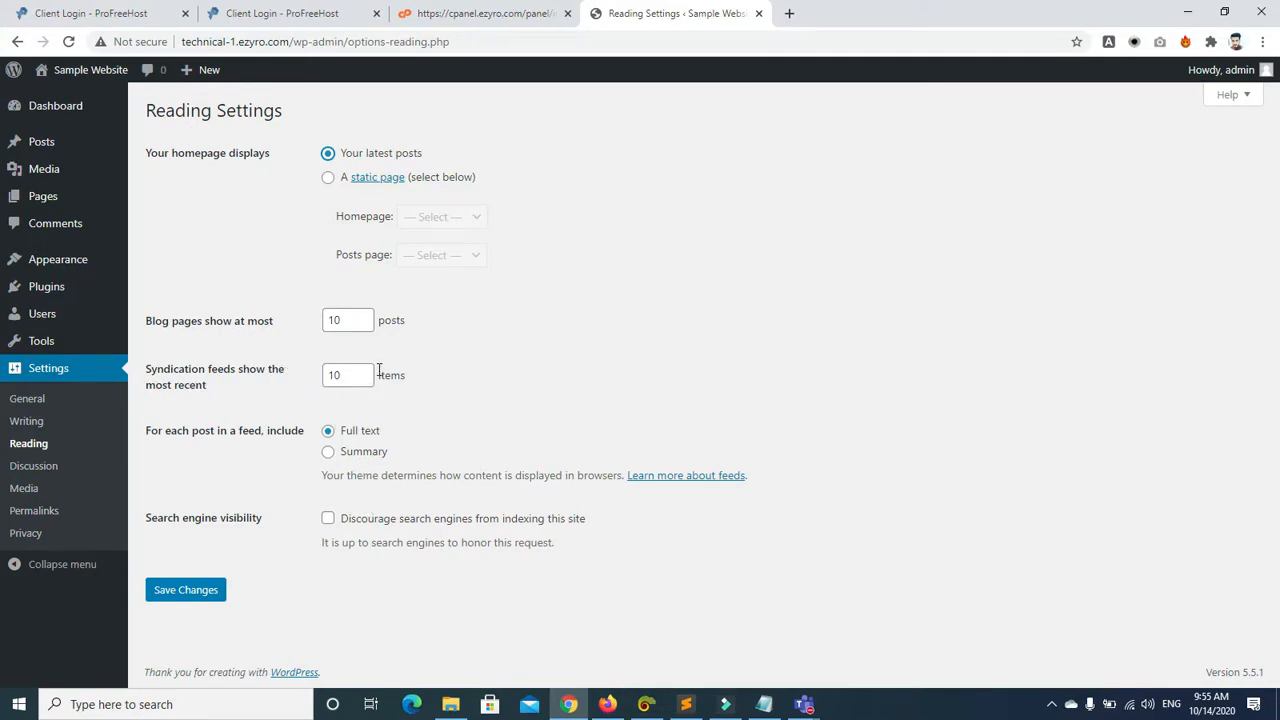
Step: View the Discussion, Media and Permalink Settings pages in turn
{"action": "left_click", "coordinate": [47, 478]}
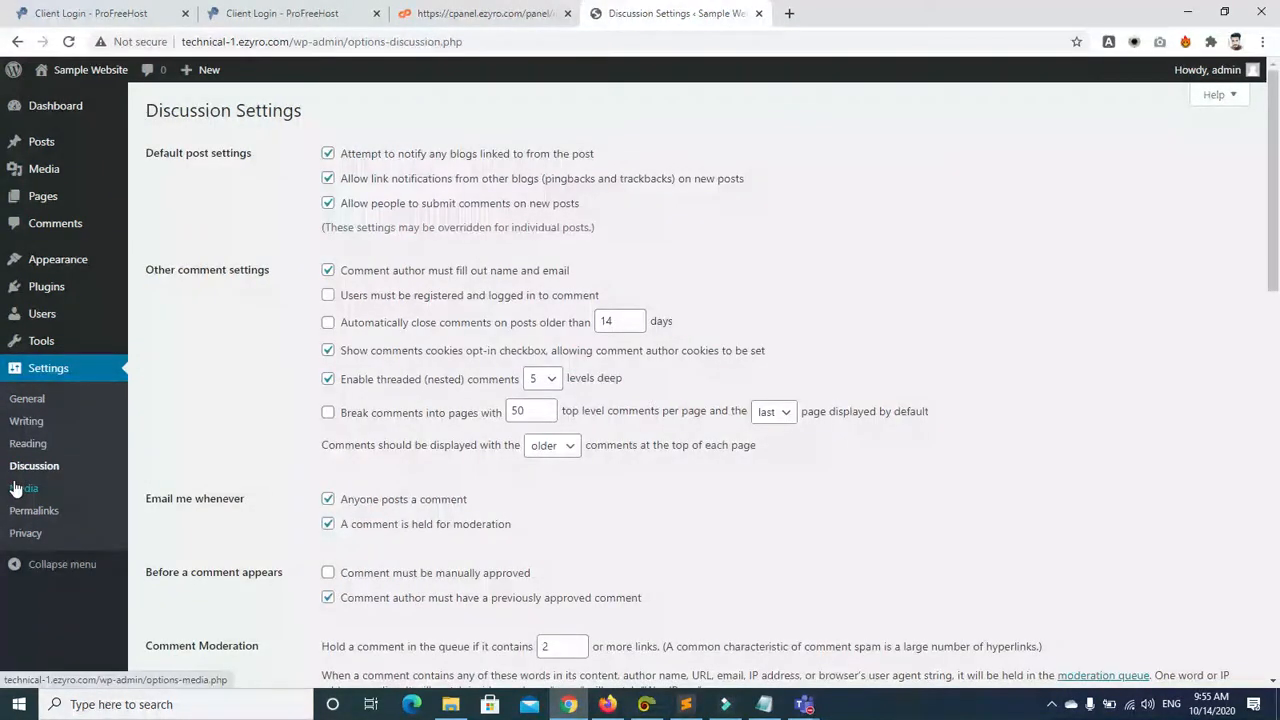
{"action": "left_click", "coordinate": [20, 490]}
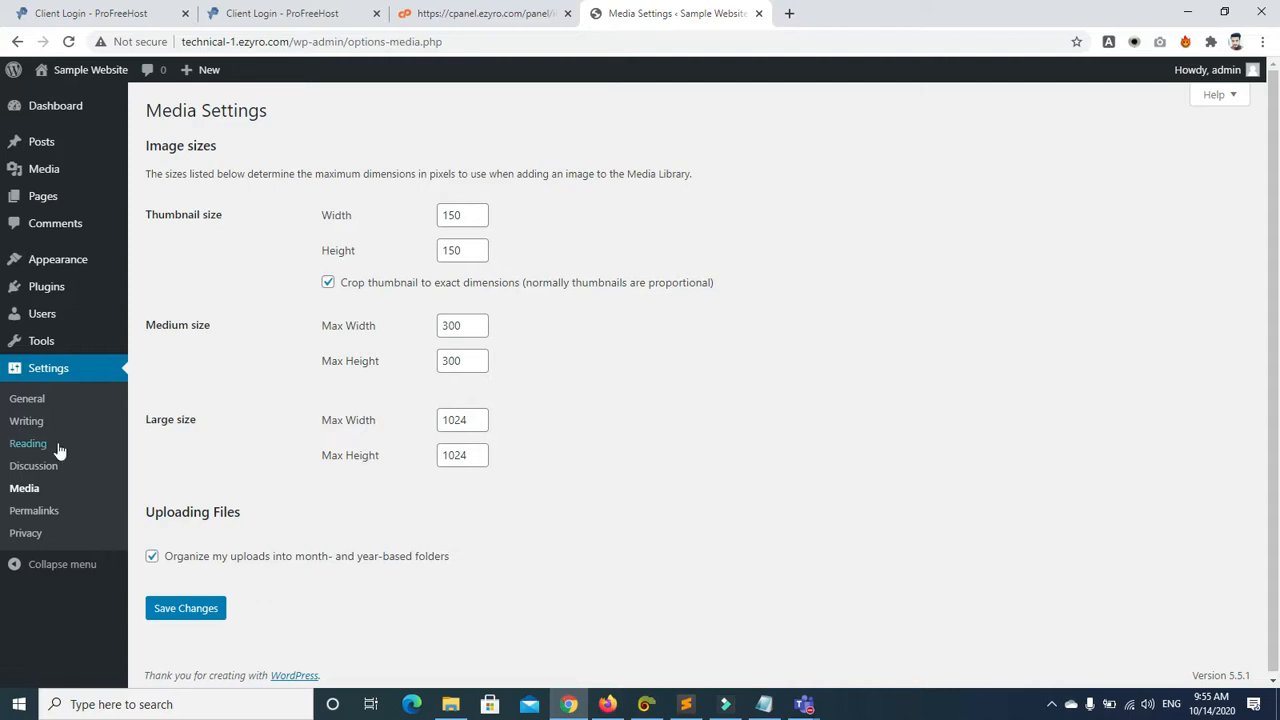
{"action": "left_click", "coordinate": [28, 520]}
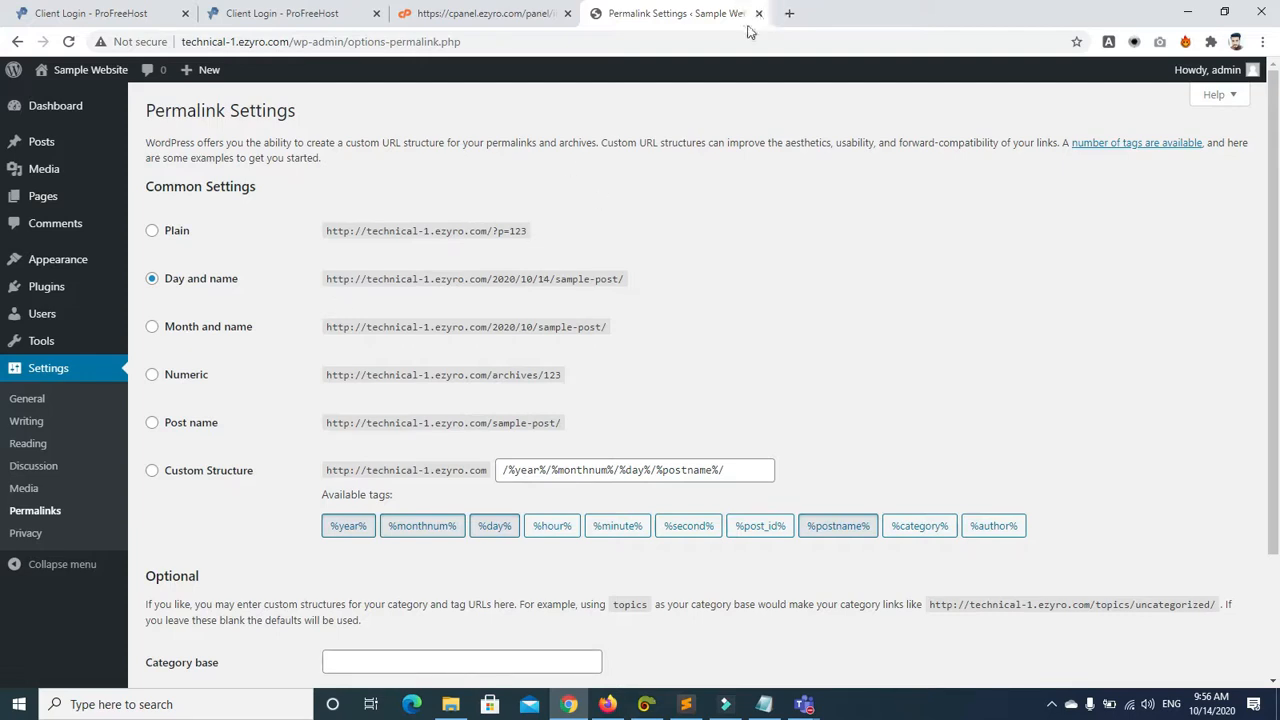
Step: Search Google for "newspaper" in a new browser tab and open the first Daily Express Urdu Newspaper result
{"action": "left_click", "coordinate": [786, 14]}
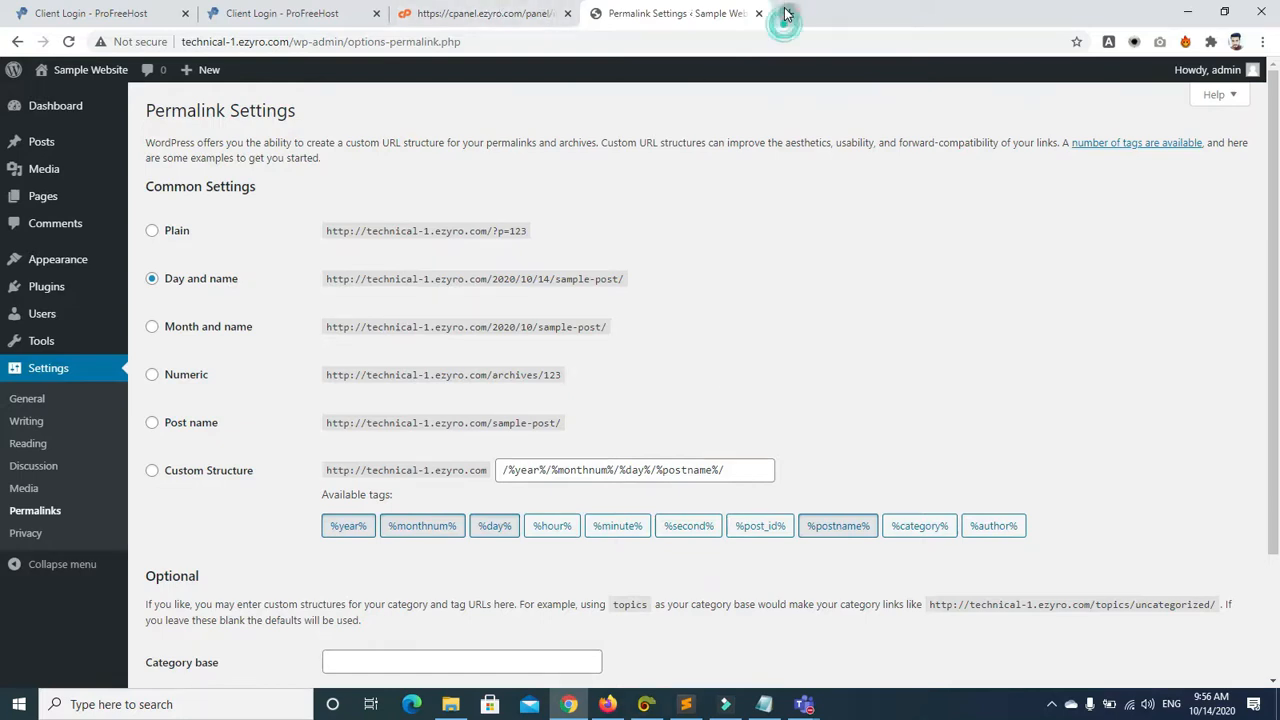
{"action": "left_click", "coordinate": [751, 37]}
{"action": "type", "text": "google.com"}
{"action": "key", "text": "Return"}
{"action": "type", "text": "nes"}
{"action": "key", "text": "BackSpace"}
{"action": "type", "text": "w"}
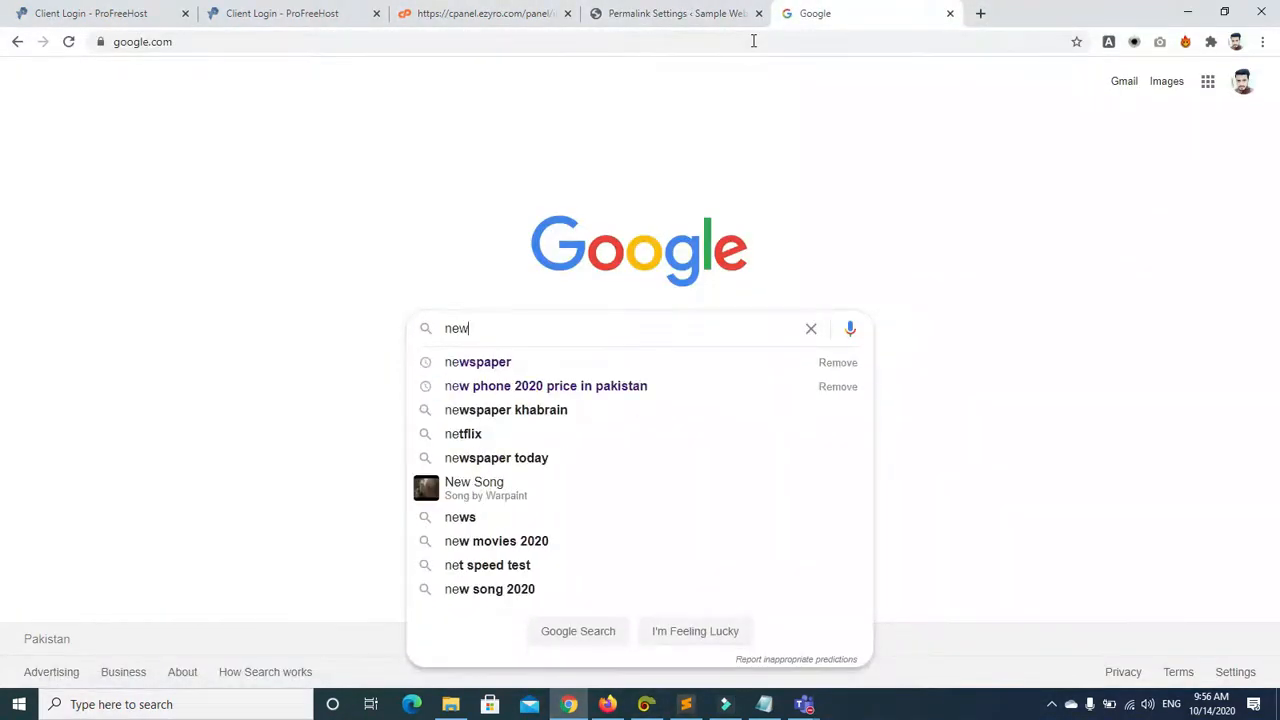
{"action": "type", "text": "s"}
{"action": "key", "text": "Down"}
{"action": "key", "text": "Return"}
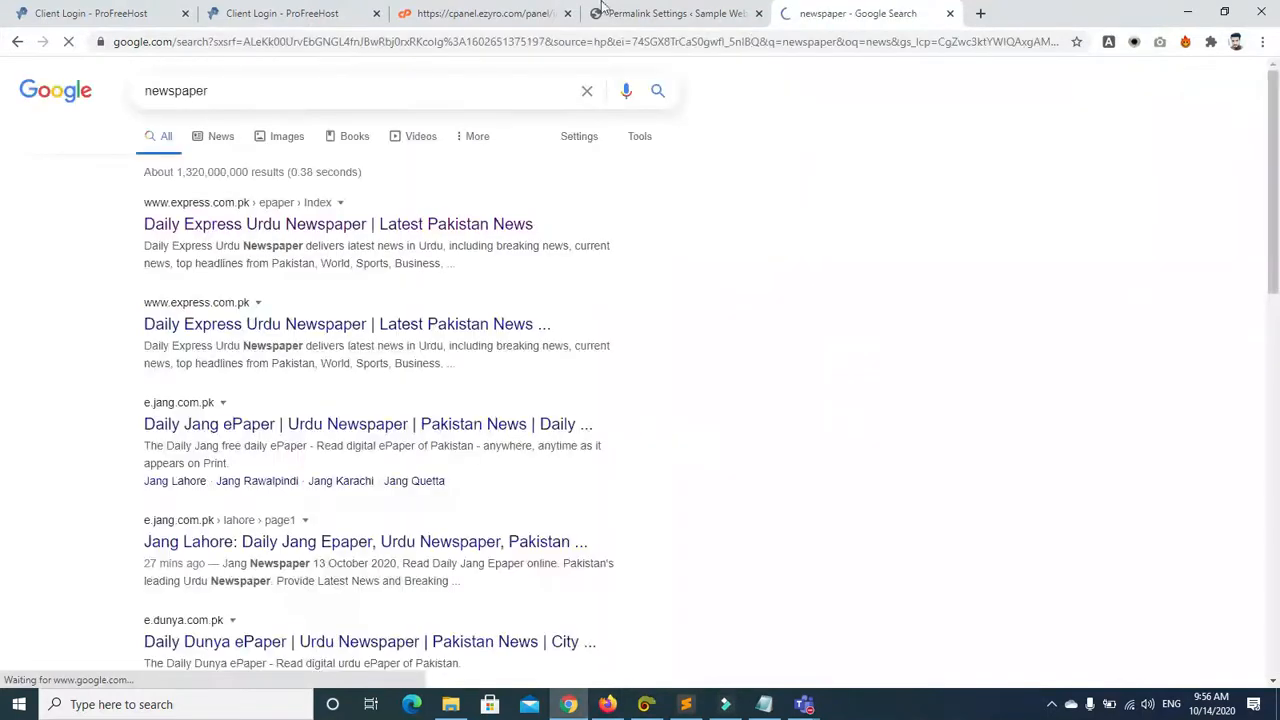
{"action": "left_click", "coordinate": [344, 222]}
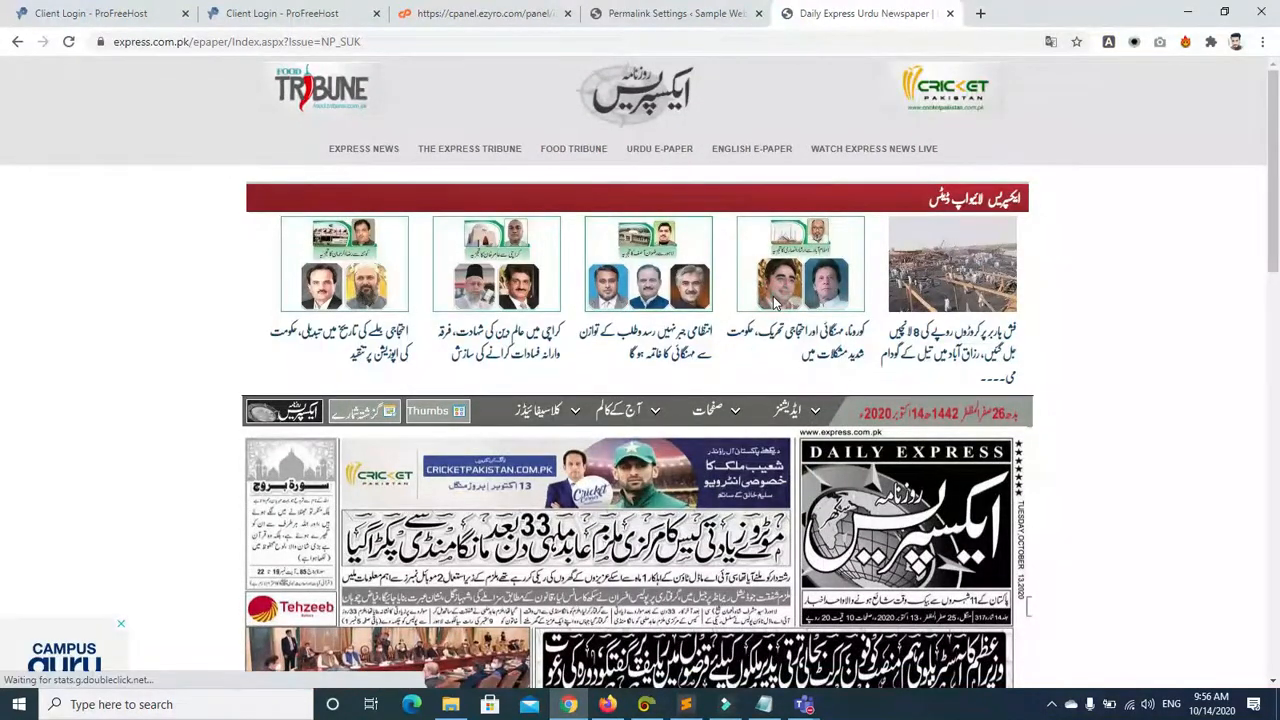
Step: Open a story from the newspaper's live updates, examine the numeric part of its web address, and close the story
{"action": "left_click", "coordinate": [805, 318]}
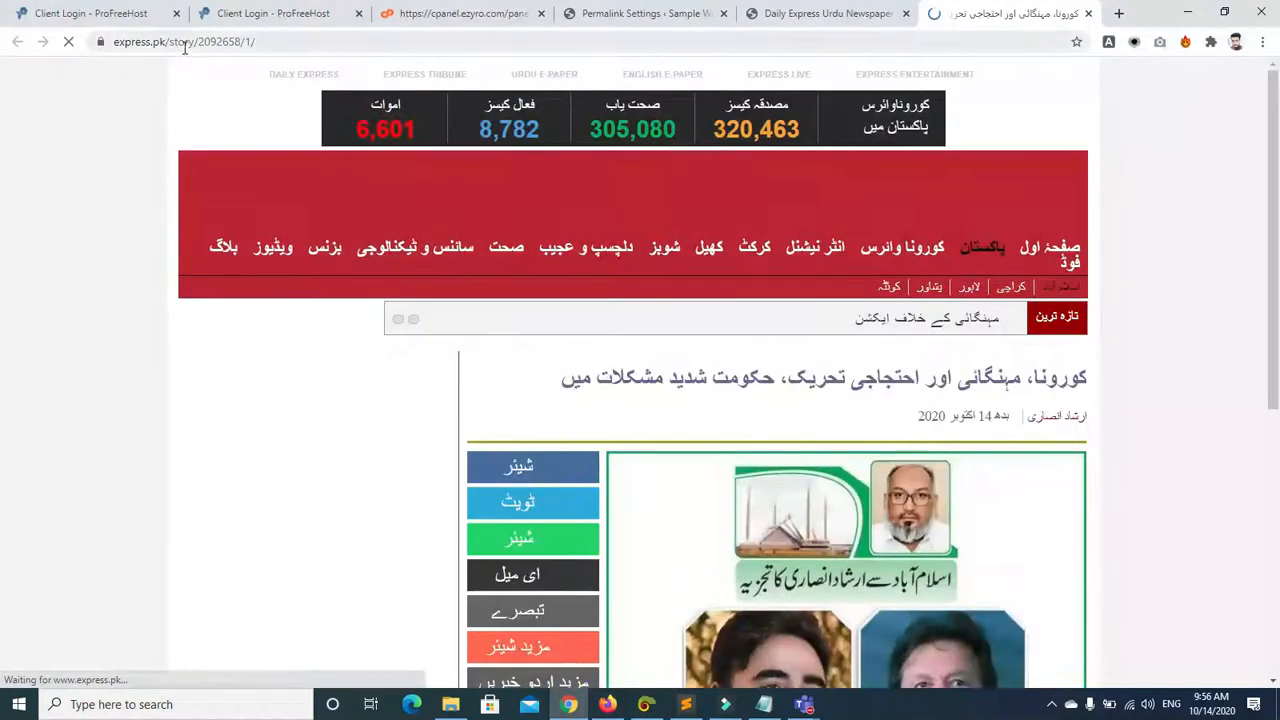
{"action": "left_click_drag", "start_coordinate": [196, 43], "coordinate": [260, 45]}
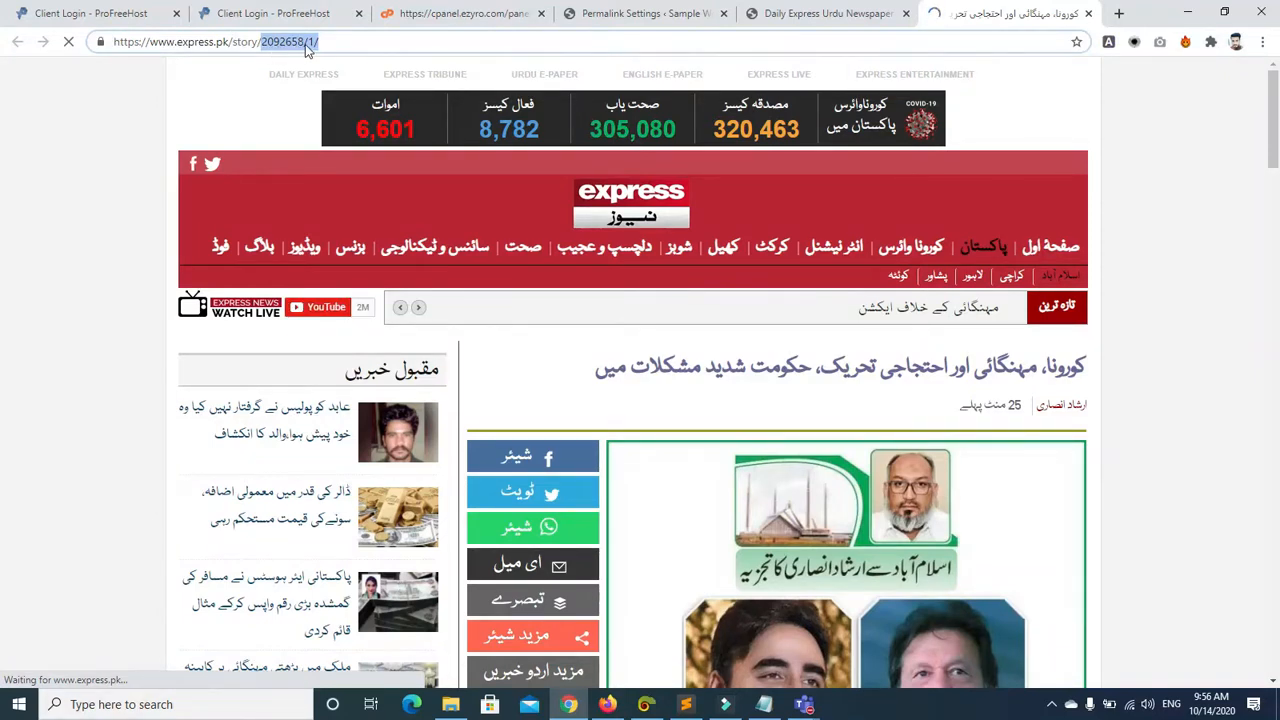
{"action": "left_click", "coordinate": [325, 63]}
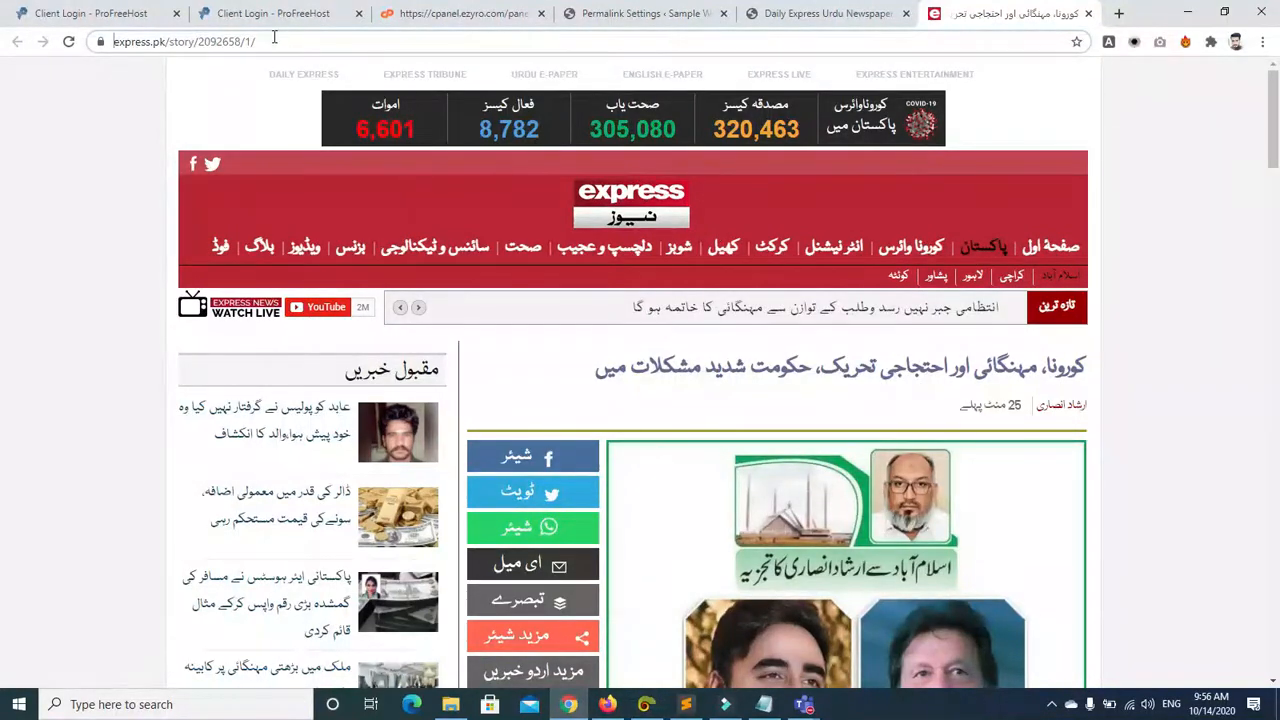
{"action": "left_click", "coordinate": [1088, 13]}
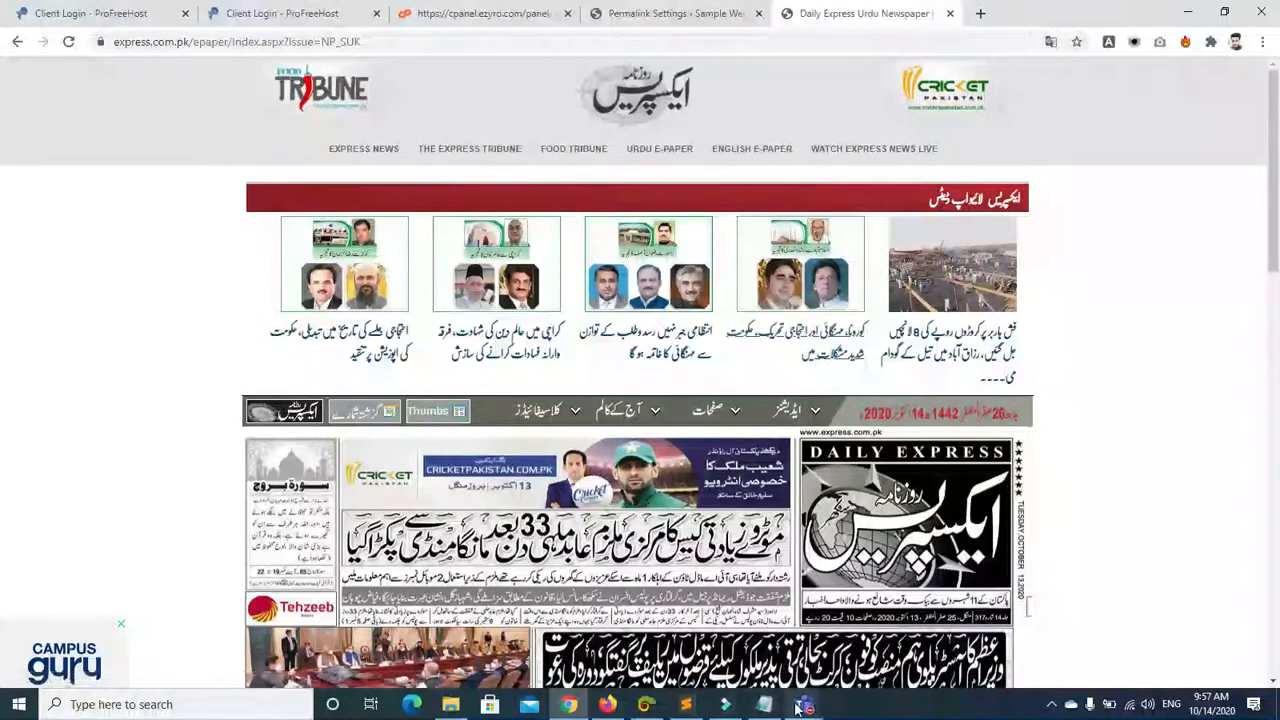
{"action": "left_click", "coordinate": [674, 12]}
{"action": "left_click", "coordinate": [783, 12]}
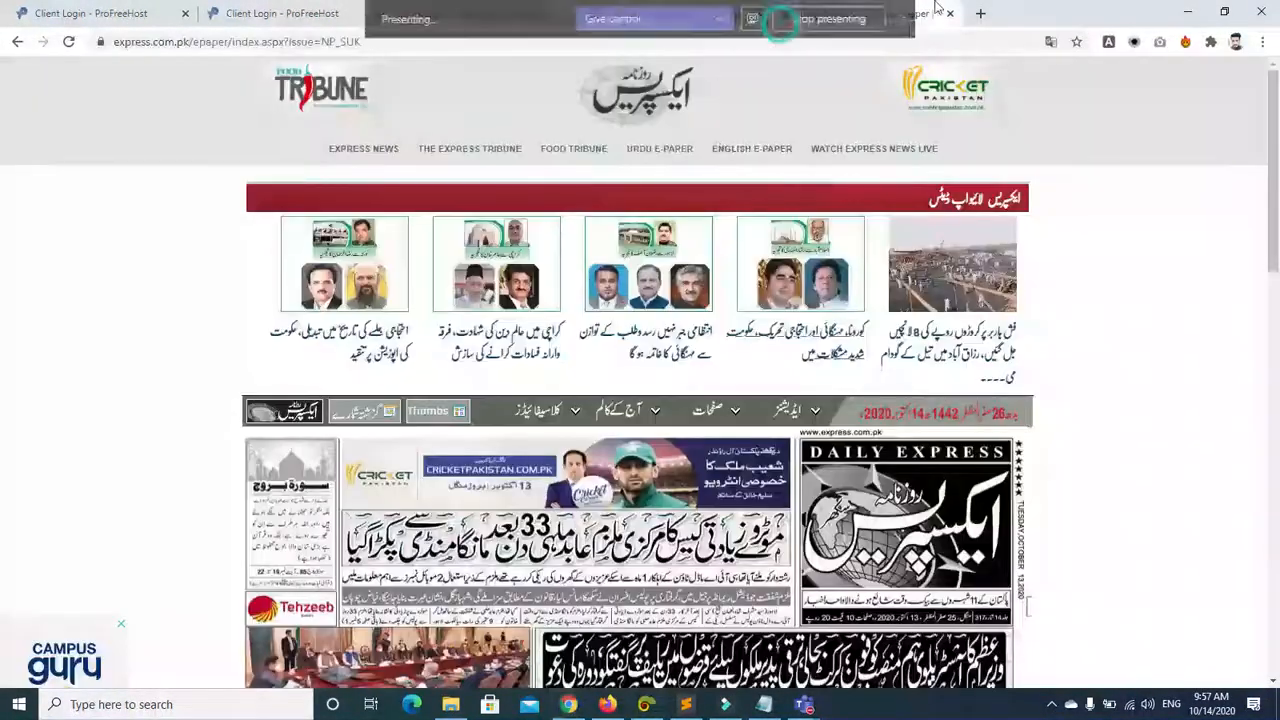
{"action": "left_click", "coordinate": [980, 13]}
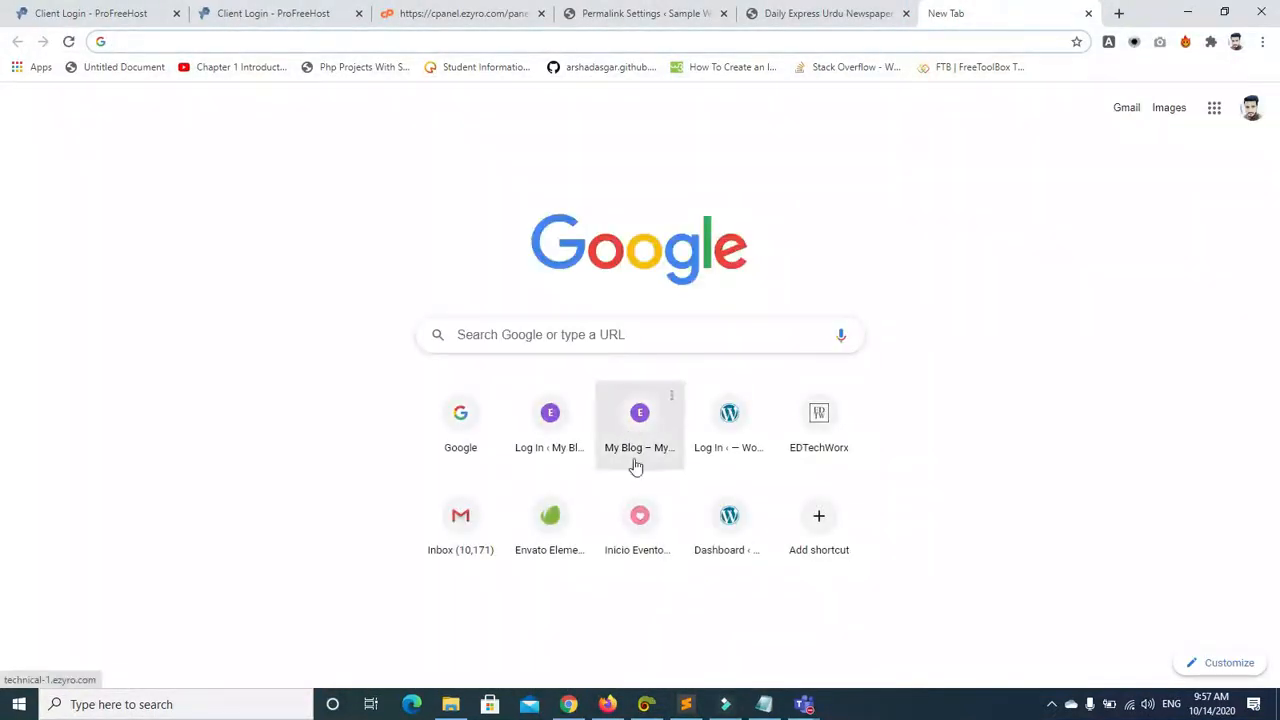
{"action": "left_click", "coordinate": [643, 516]}
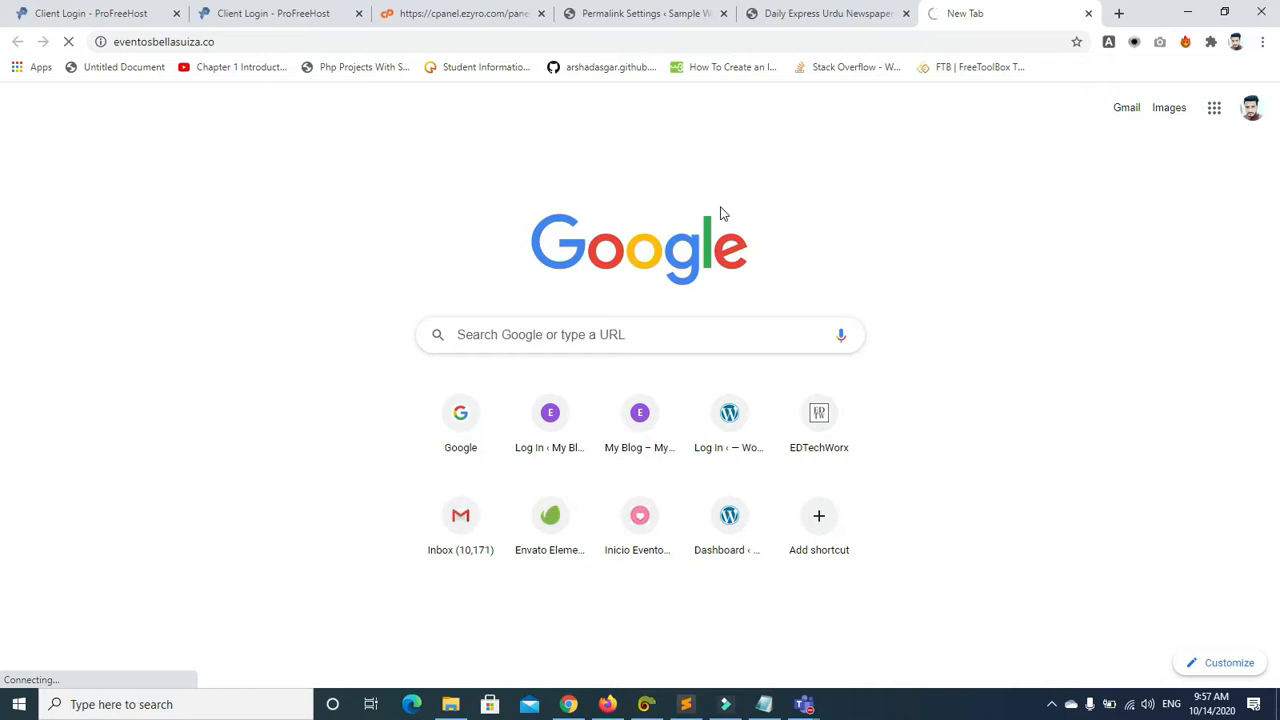
{"action": "left_click", "coordinate": [805, 416]}
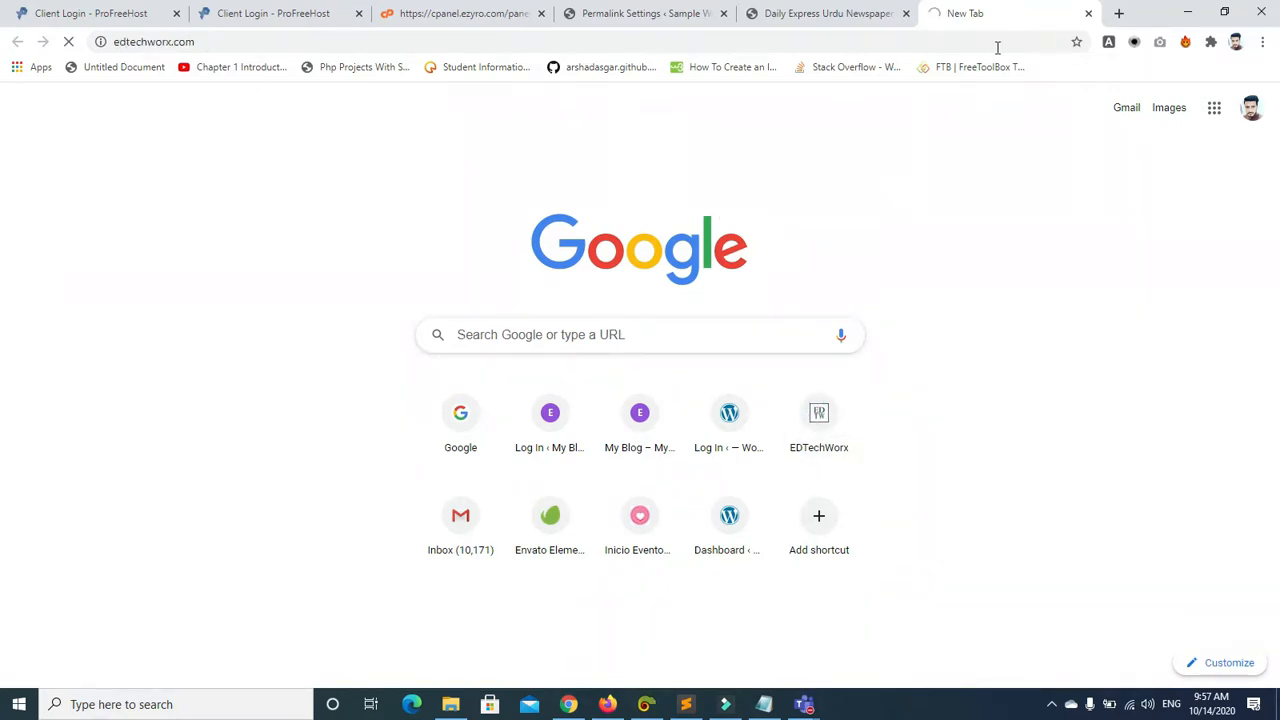
{"action": "left_click", "coordinate": [1090, 14]}
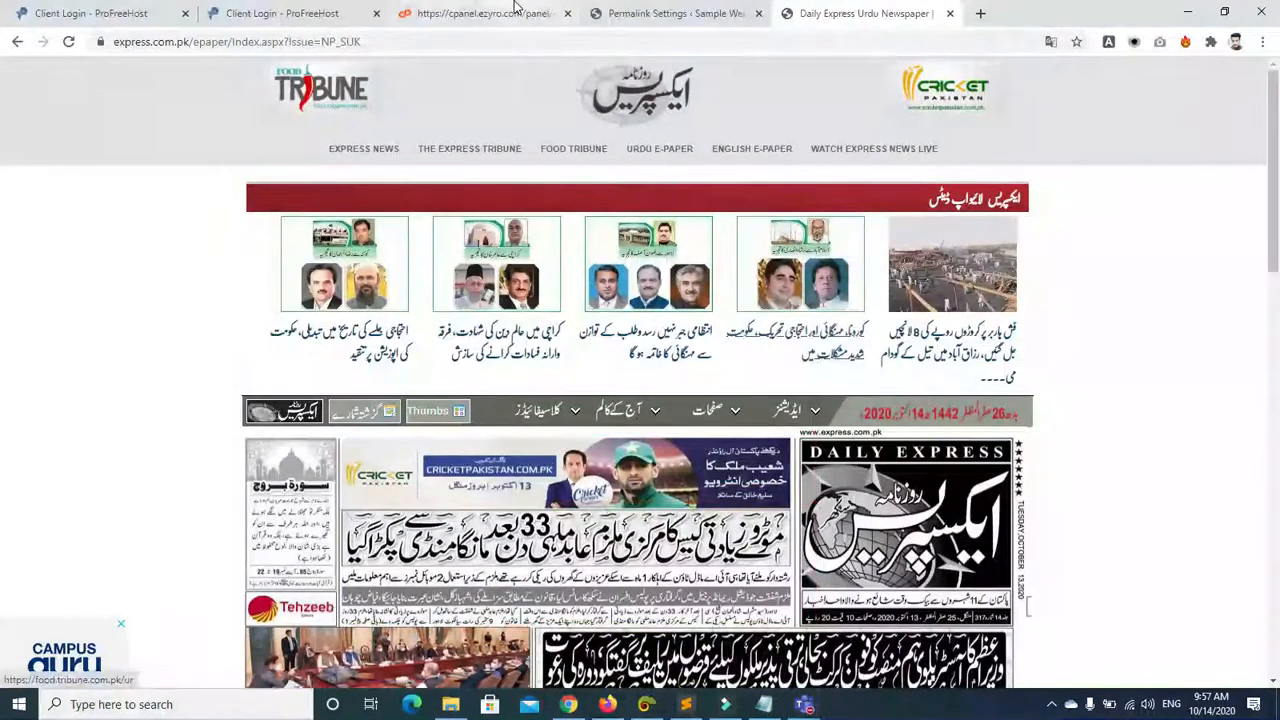
Step: Compare the URL structures in Permalink Settings with the web address of a Daily Express story
{"action": "left_click", "coordinate": [634, 18]}
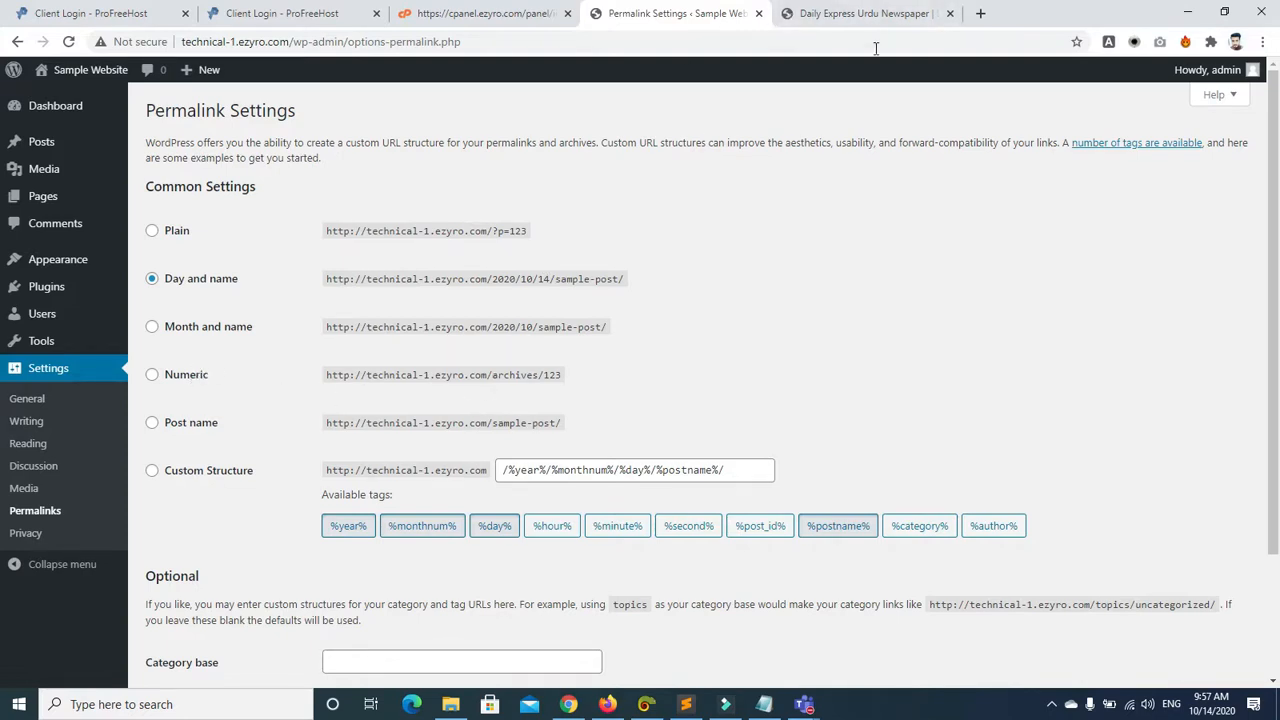
{"action": "left_click", "coordinate": [870, 14]}
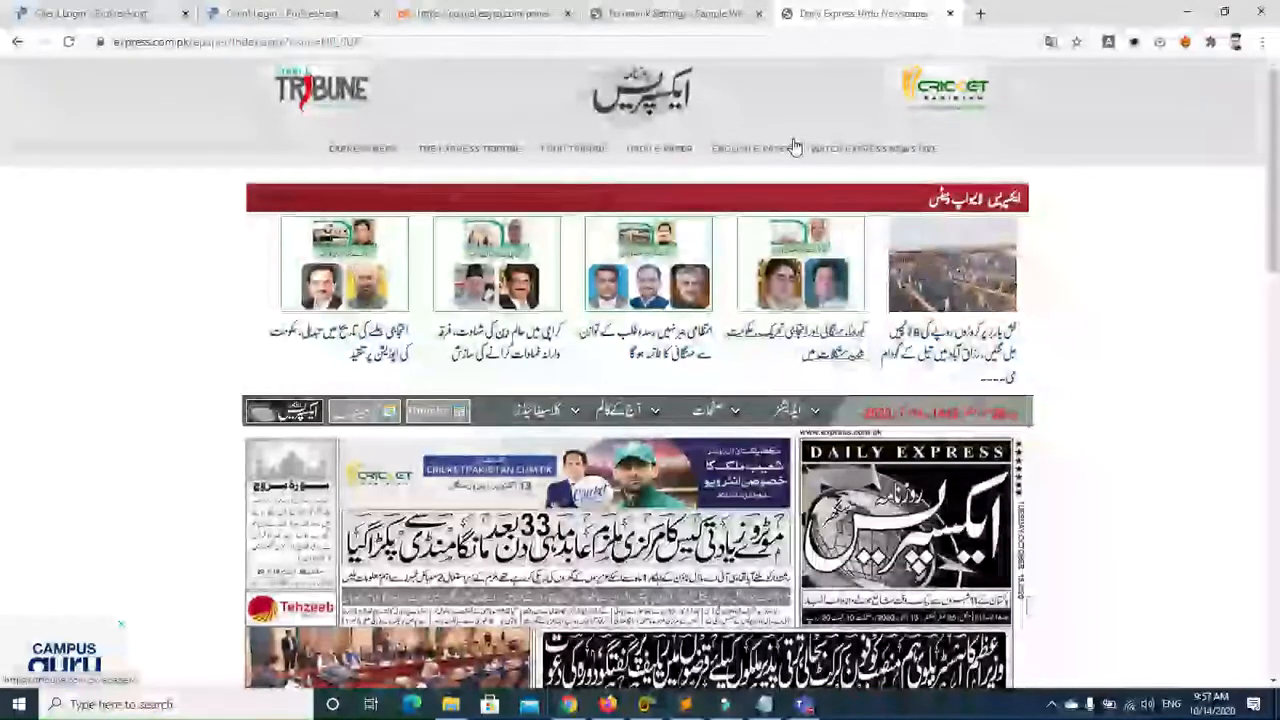
{"action": "left_click", "coordinate": [787, 334]}
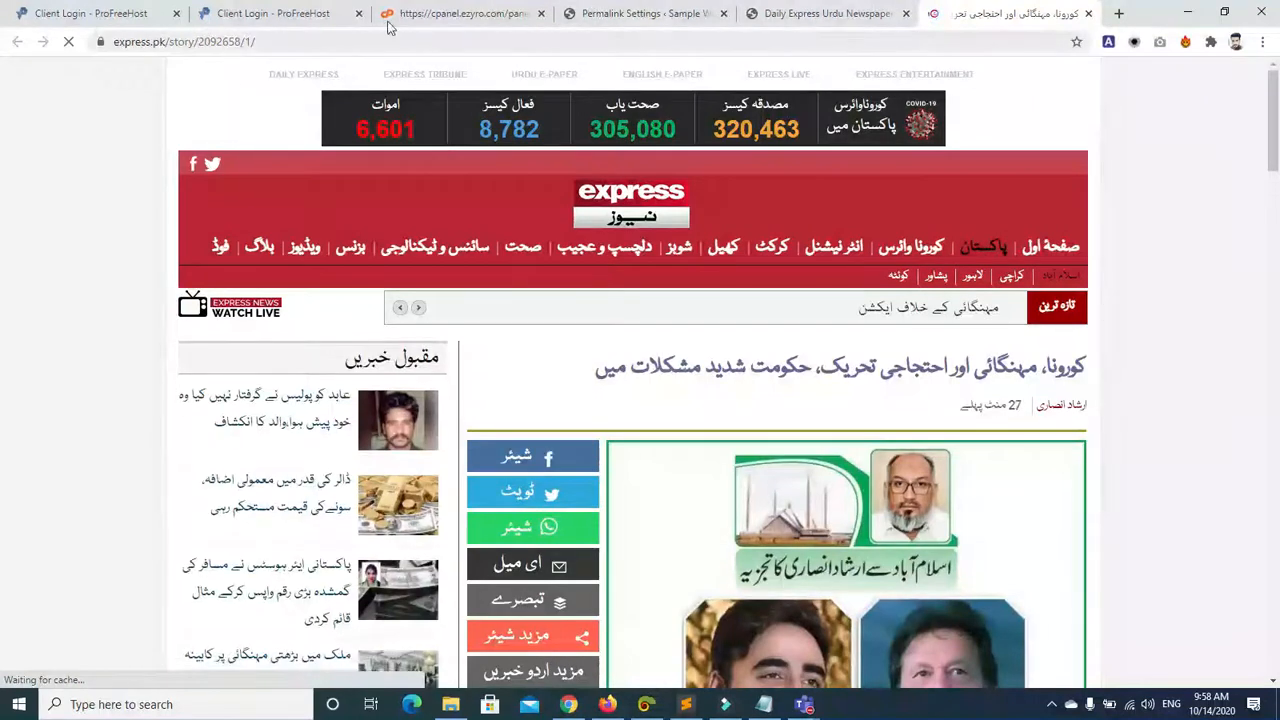
{"action": "left_click", "coordinate": [620, 13]}
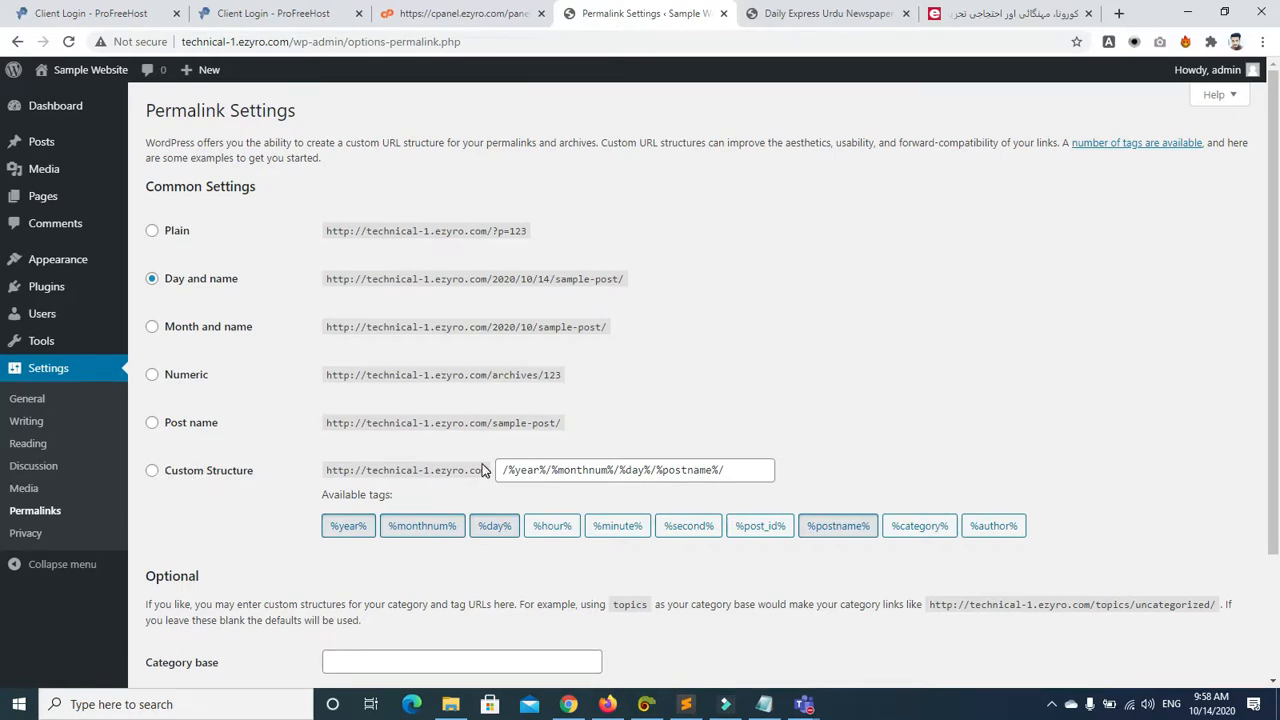
{"action": "left_click_drag", "start_coordinate": [1272, 205], "coordinate": [1275, 333]}
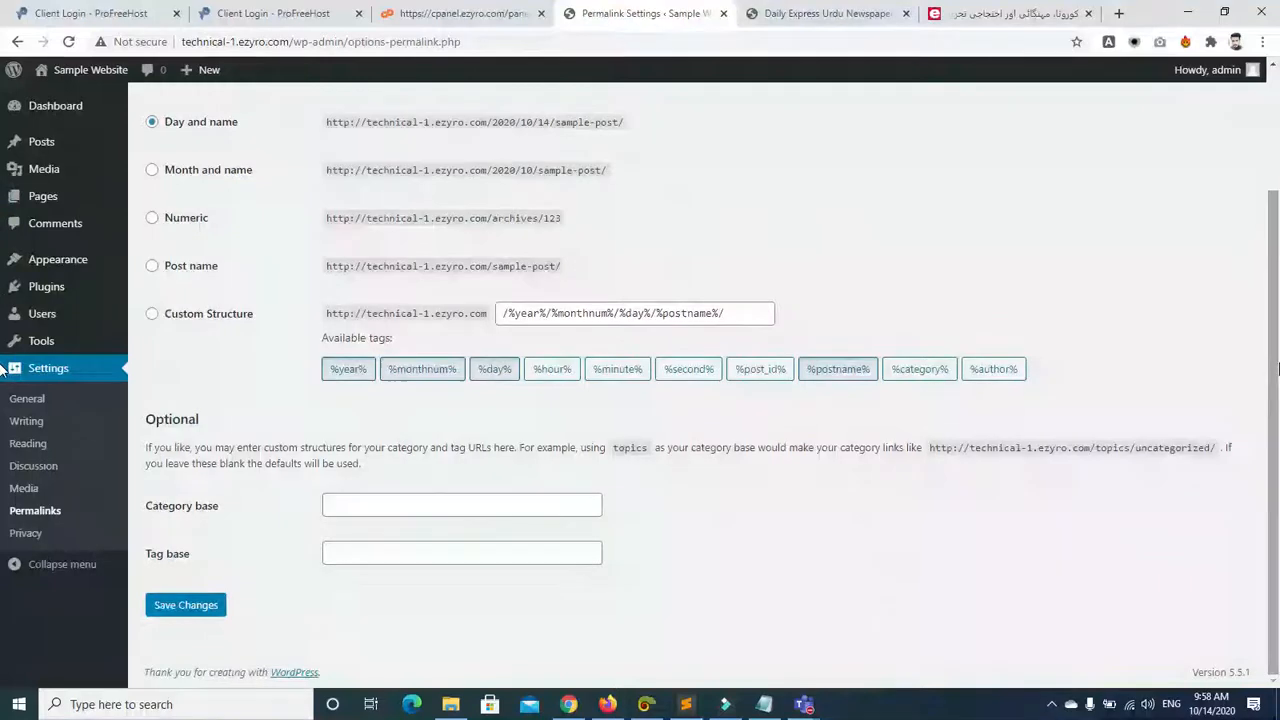
Step: View the Privacy Policy page choices in Privacy Settings, then collapse and re-expand the admin menu
{"action": "left_click", "coordinate": [40, 541]}
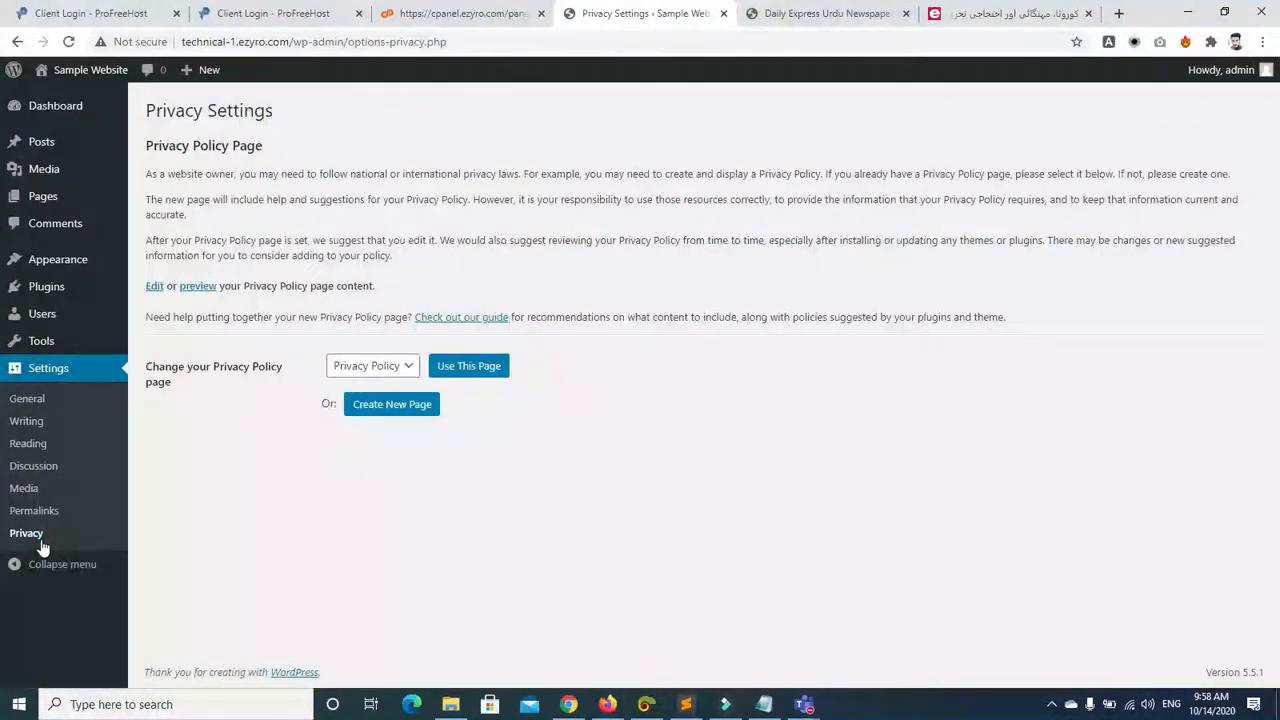
{"action": "left_click", "coordinate": [406, 369]}
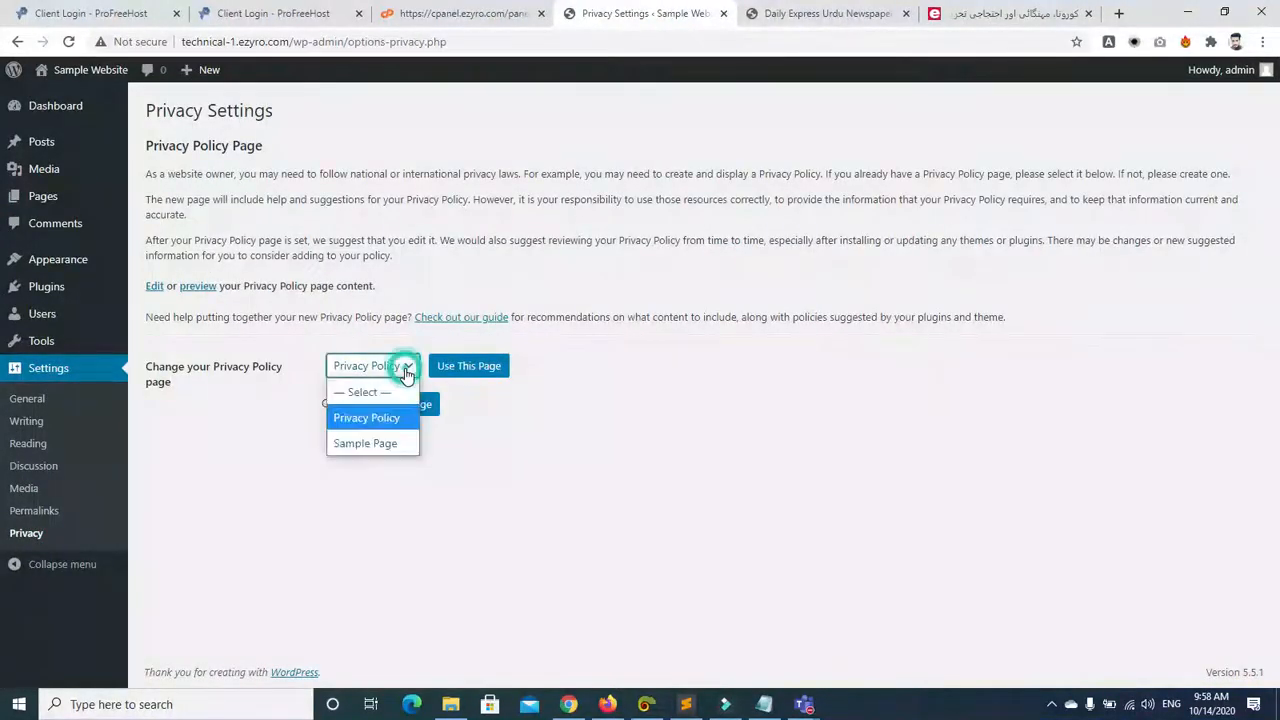
{"action": "left_click", "coordinate": [407, 368]}
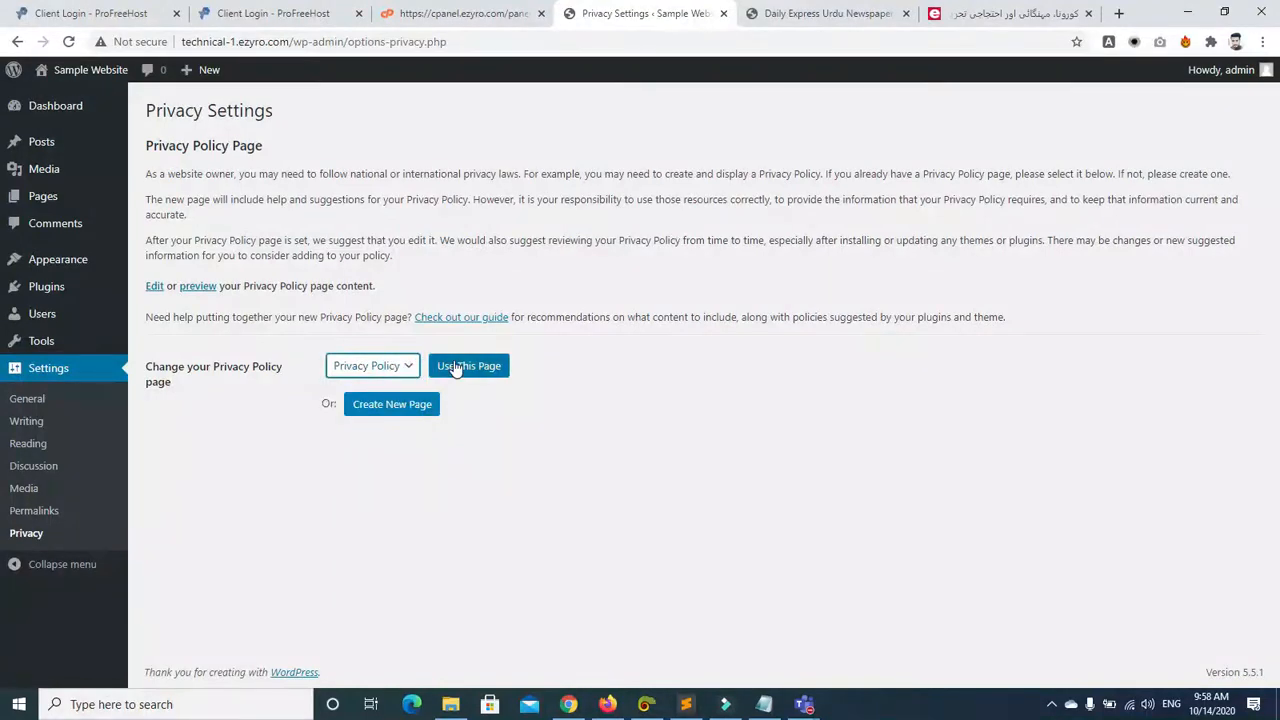
{"action": "left_click", "coordinate": [69, 568]}
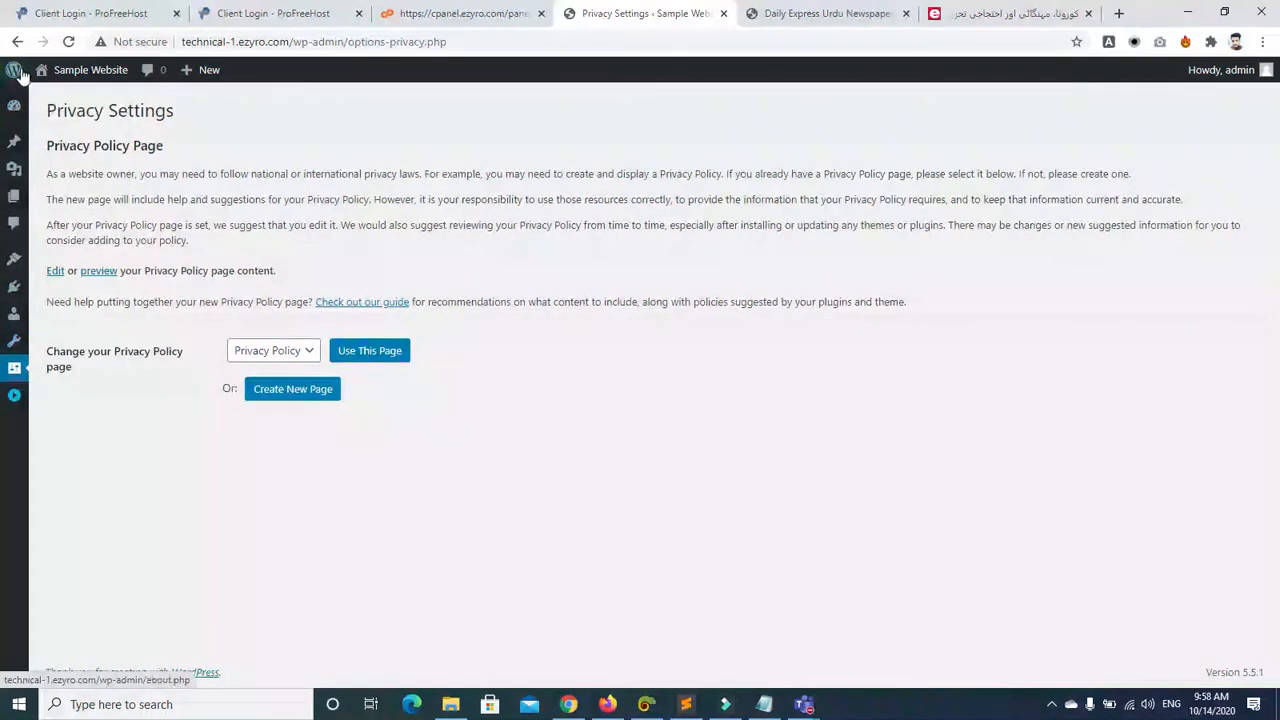
{"action": "left_click", "coordinate": [14, 396]}
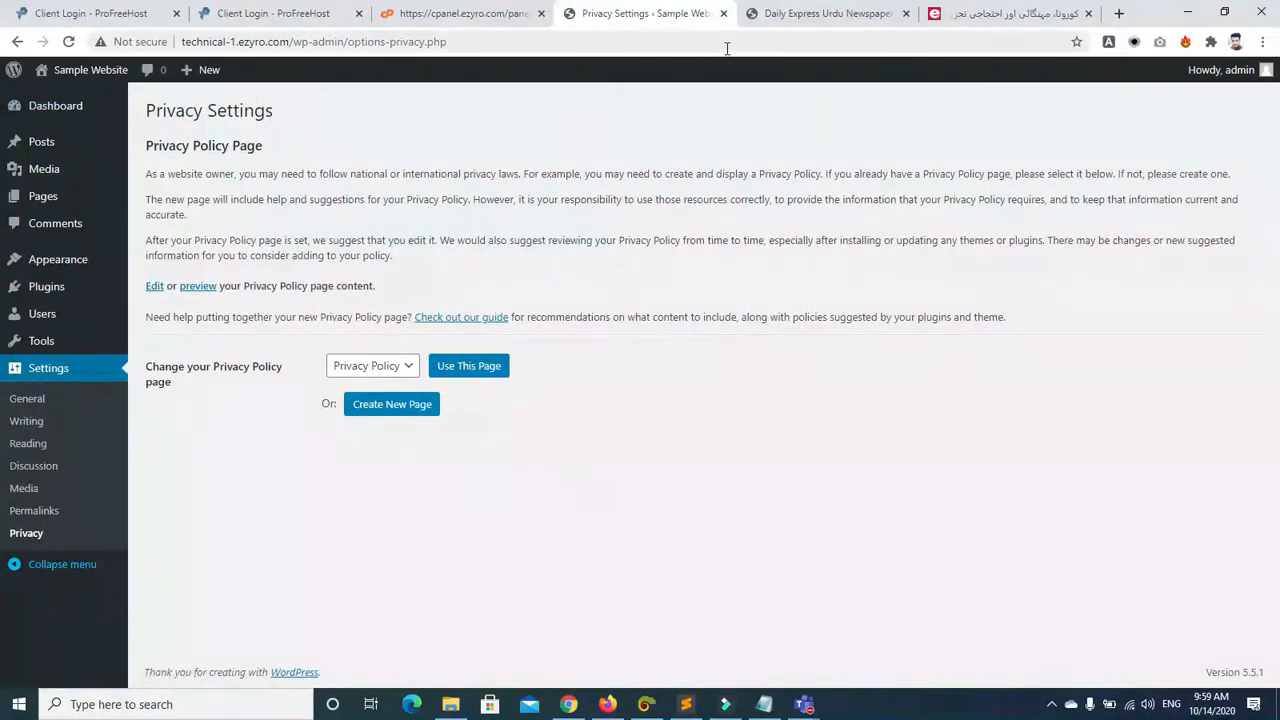
Step: In the posts list, select the "Hello world!" post and move it to the Trash with a bulk action
{"action": "mouse_move", "coordinate": [72, 150]}
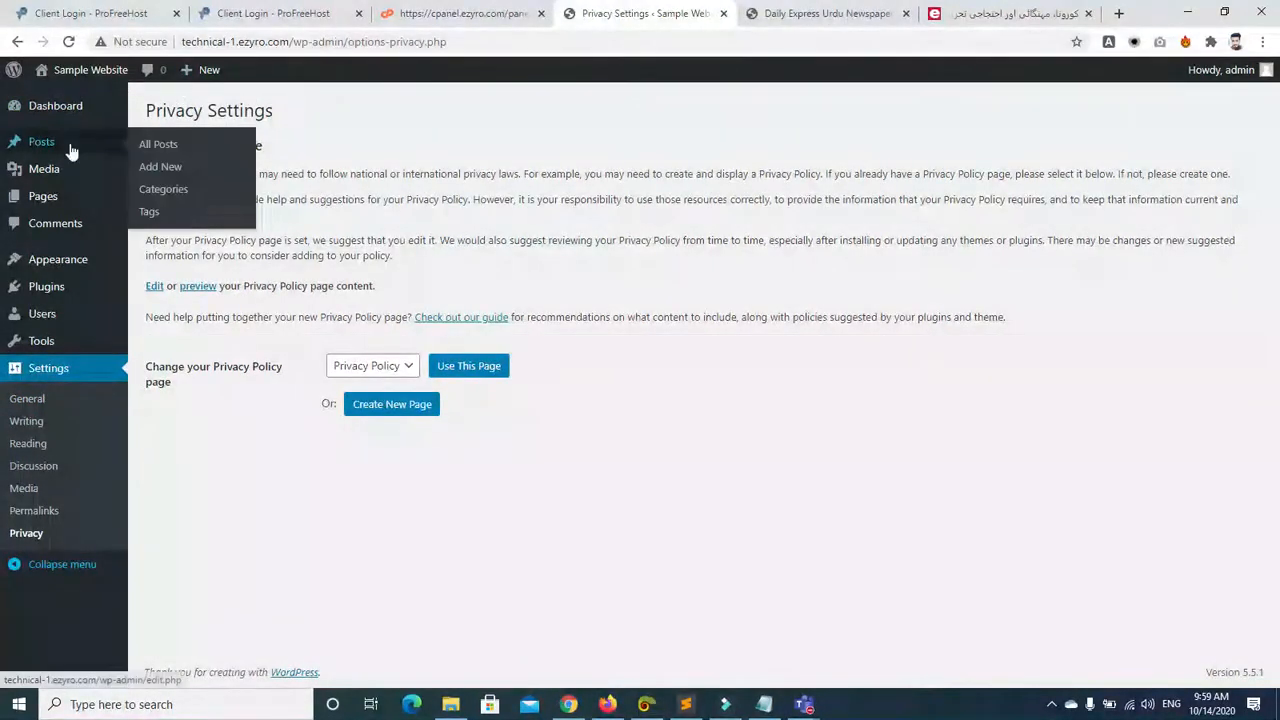
{"action": "left_click", "coordinate": [42, 146]}
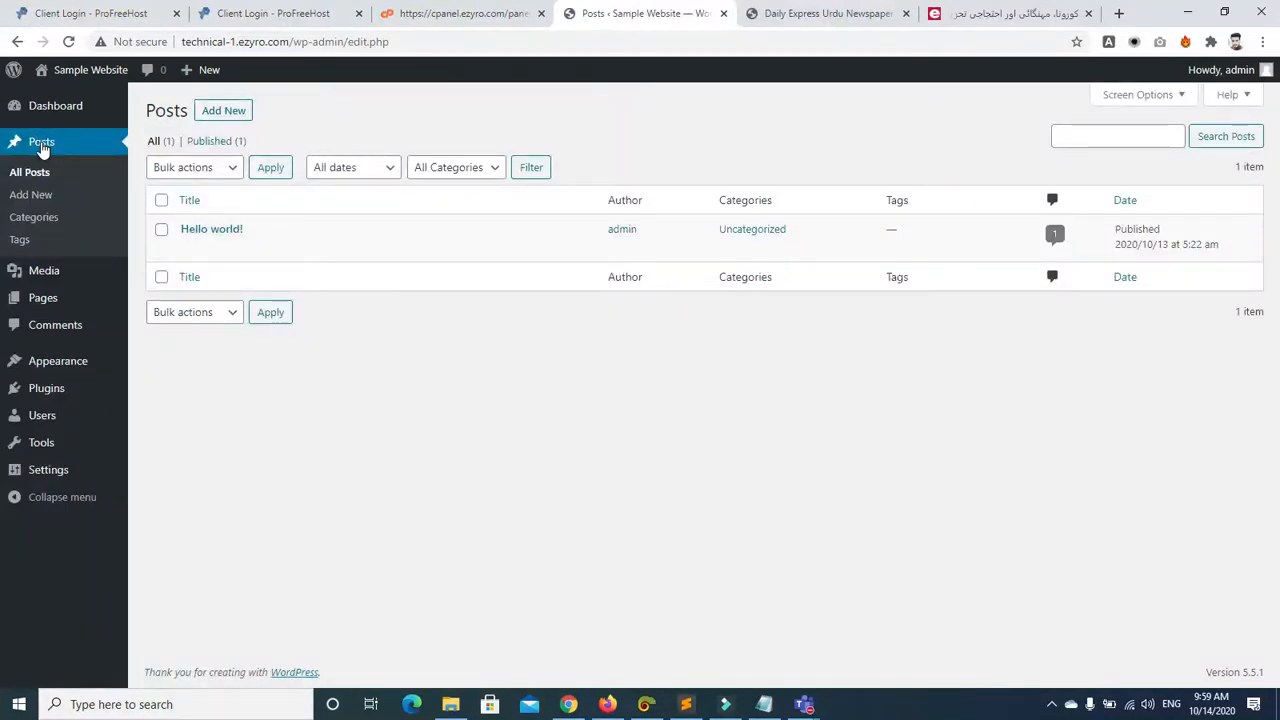
{"action": "mouse_move", "coordinate": [168, 236]}
{"action": "mouse_move", "coordinate": [157, 260]}
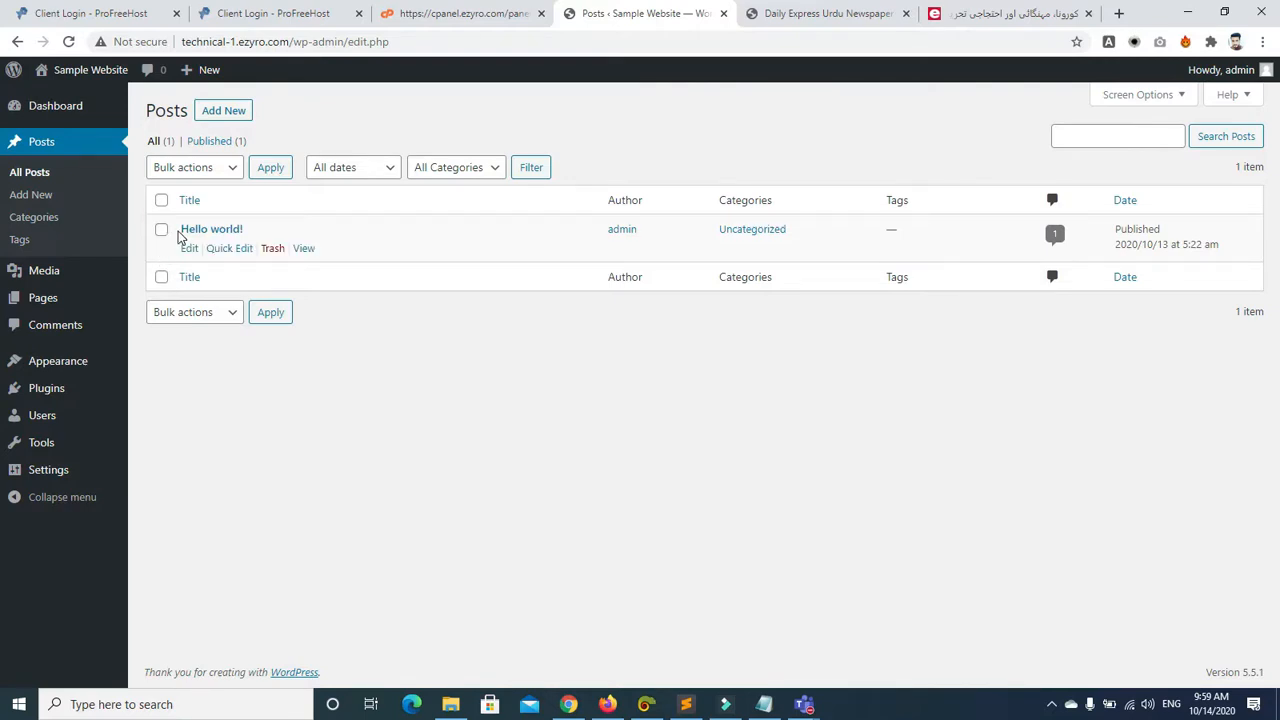
{"action": "left_click", "coordinate": [160, 231]}
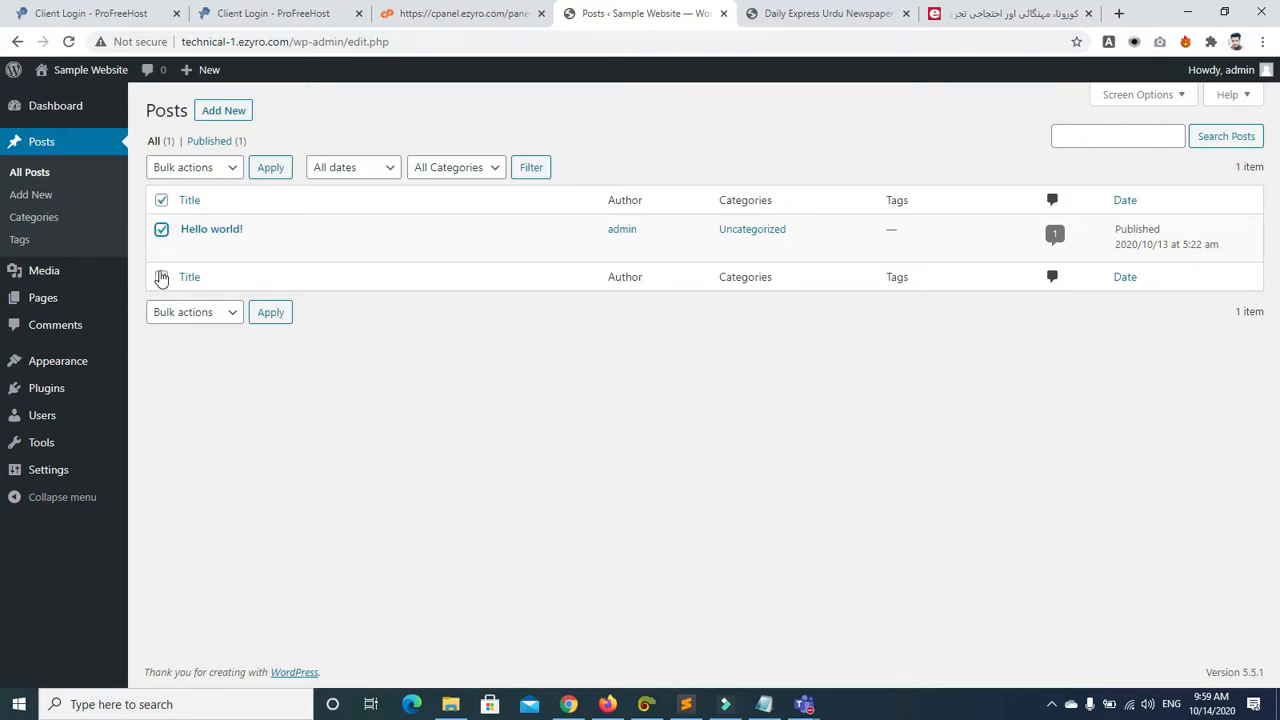
{"action": "left_click", "coordinate": [163, 202]}
{"action": "left_click", "coordinate": [163, 202]}
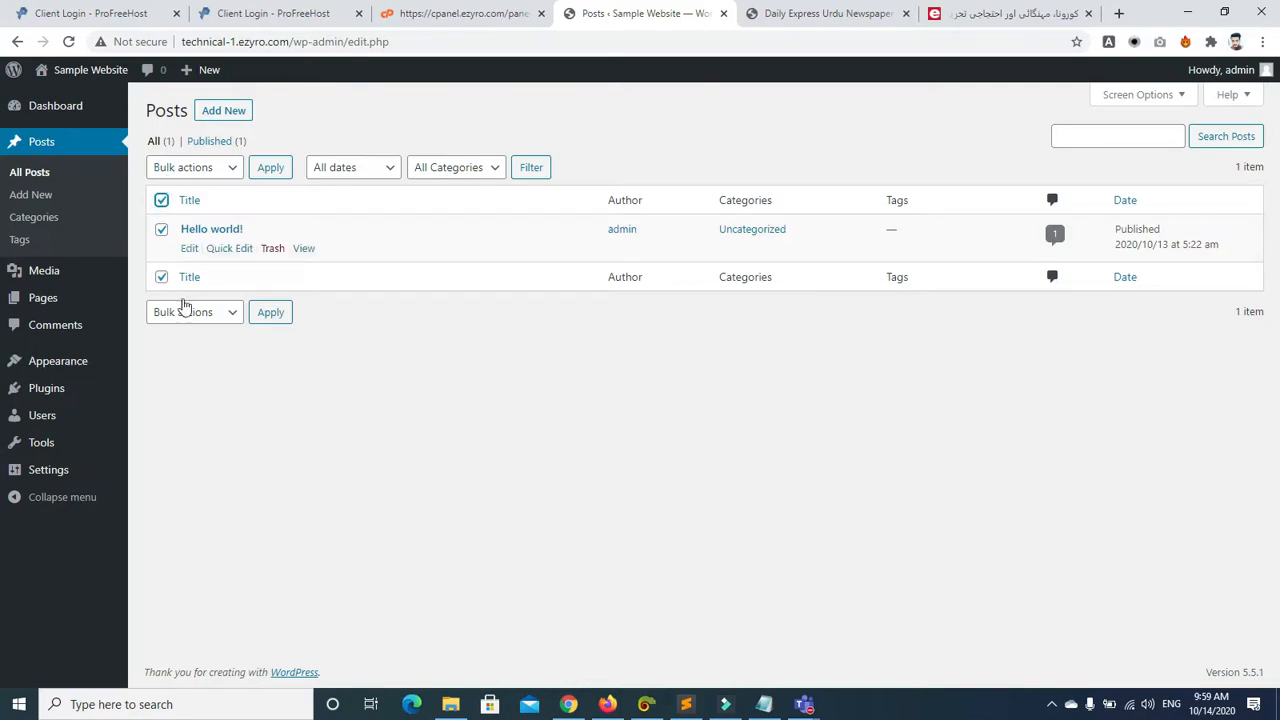
{"action": "left_click", "coordinate": [231, 169]}
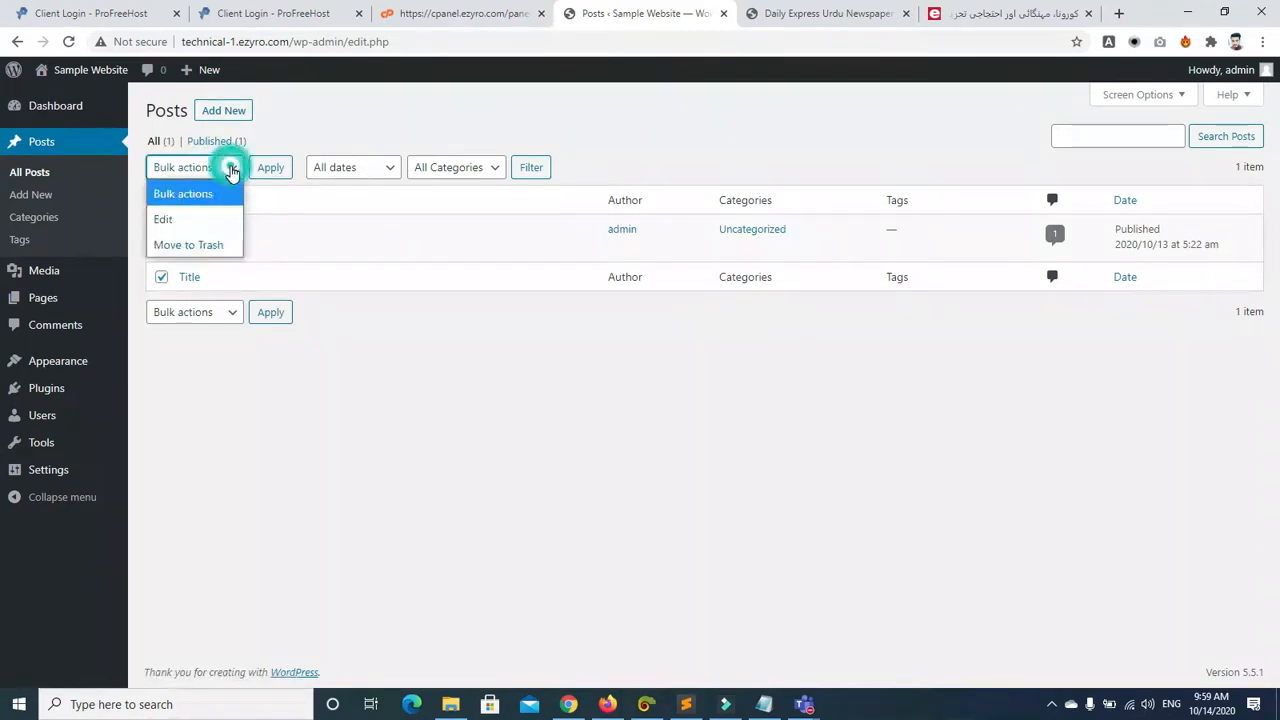
{"action": "left_click", "coordinate": [205, 245]}
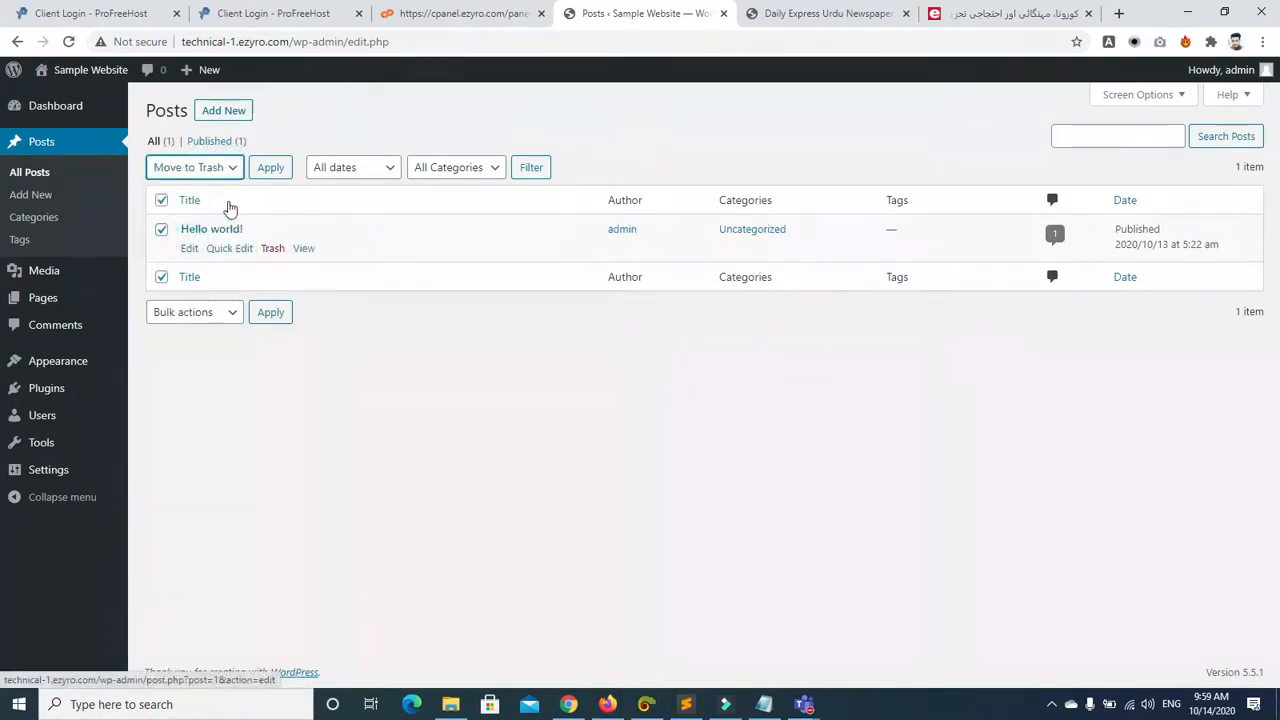
{"action": "left_click", "coordinate": [266, 171]}
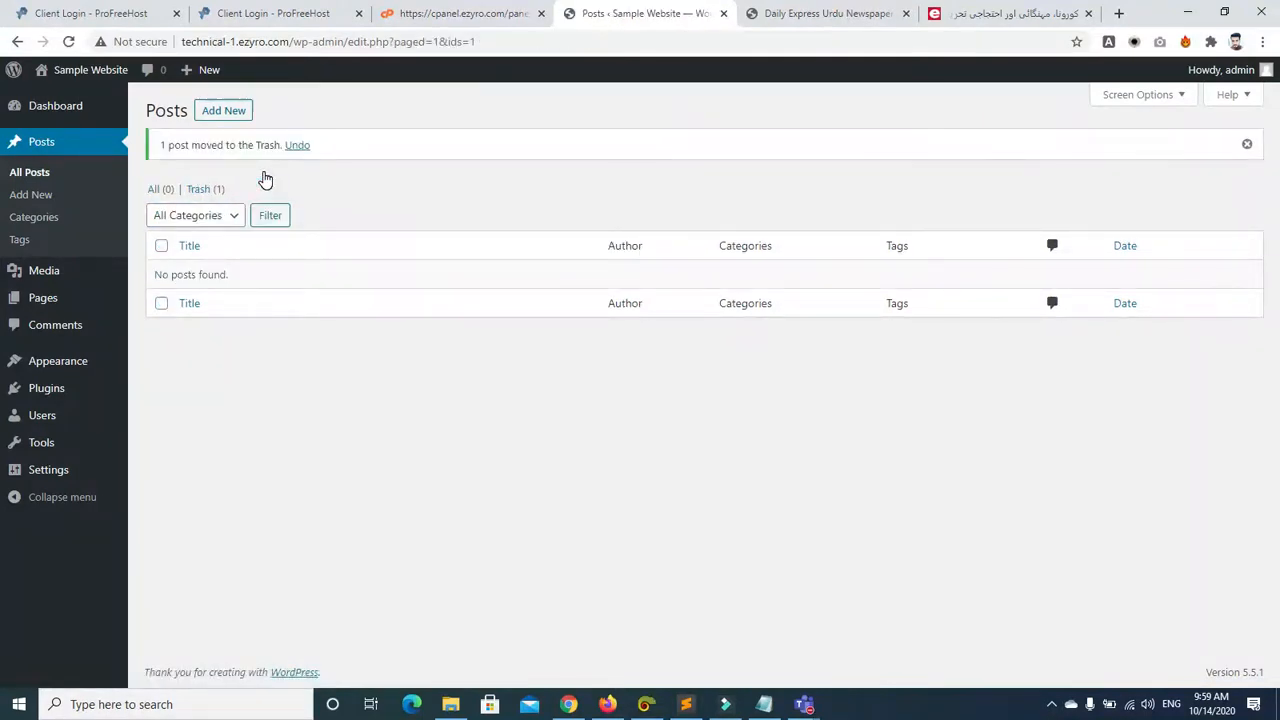
Step: View the trashed posts, then return to all posts and start a new post
{"action": "left_click", "coordinate": [209, 195]}
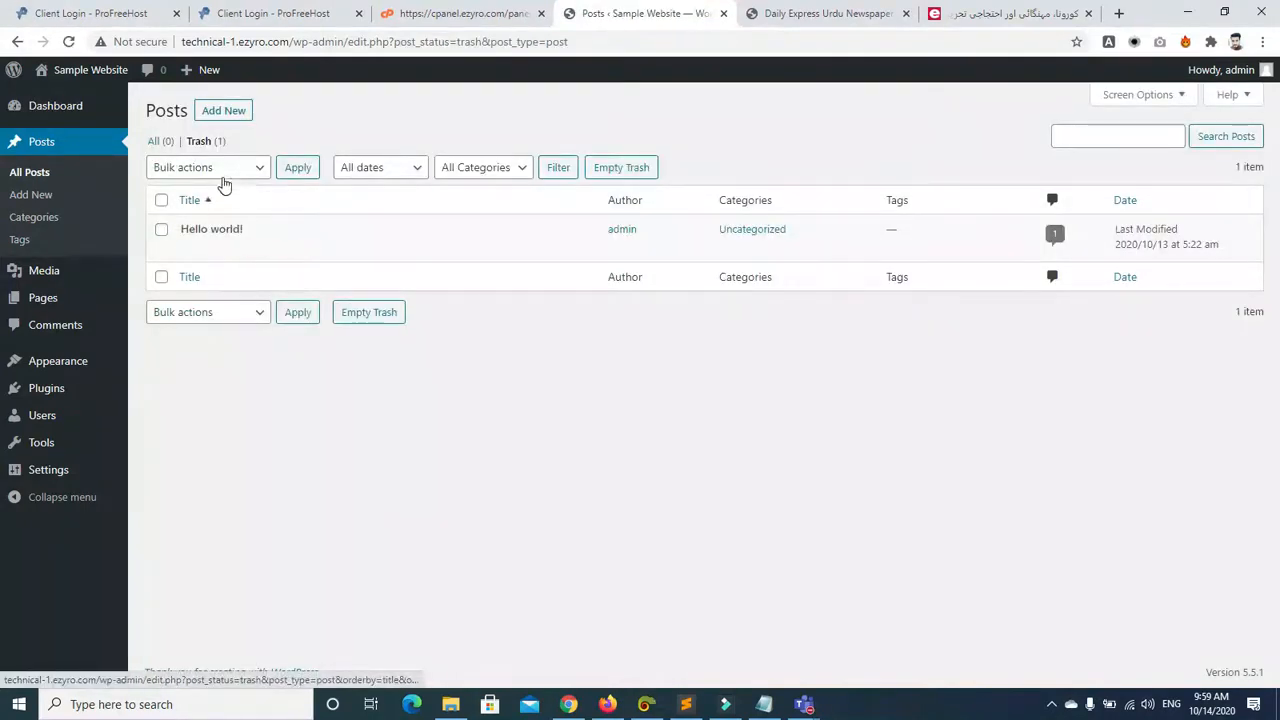
{"action": "left_click", "coordinate": [161, 141]}
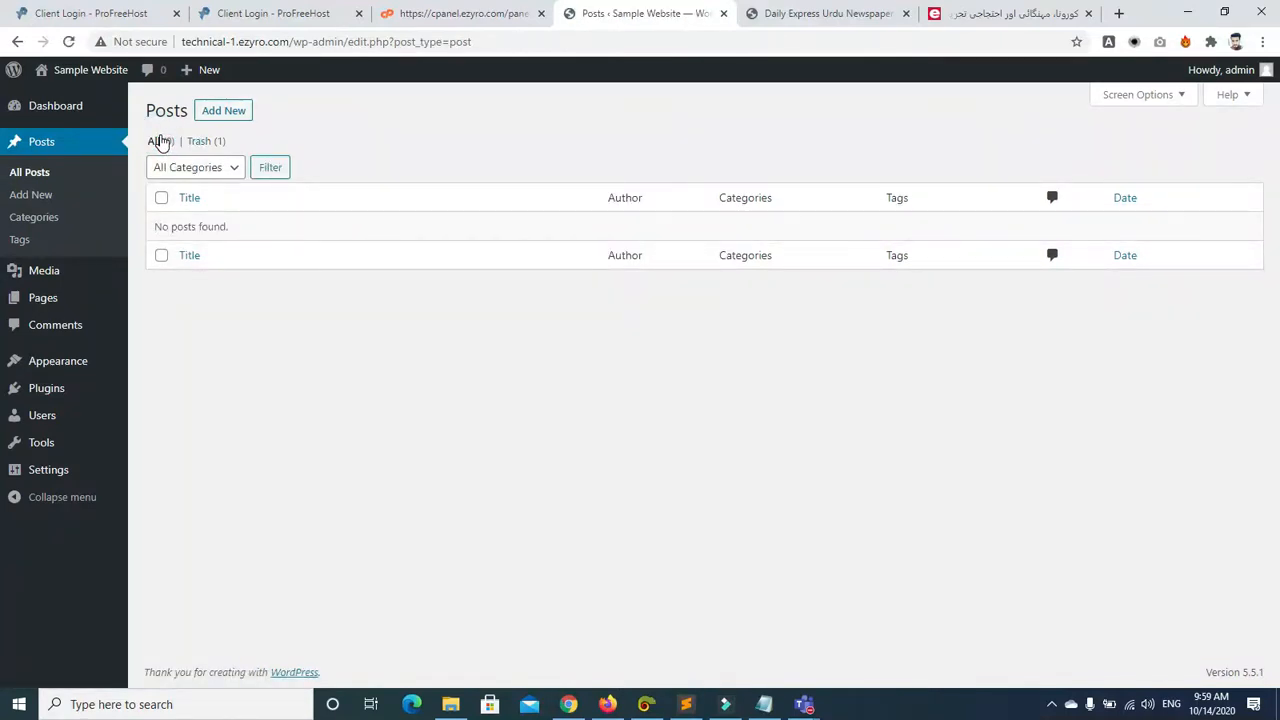
{"action": "left_click", "coordinate": [231, 113]}
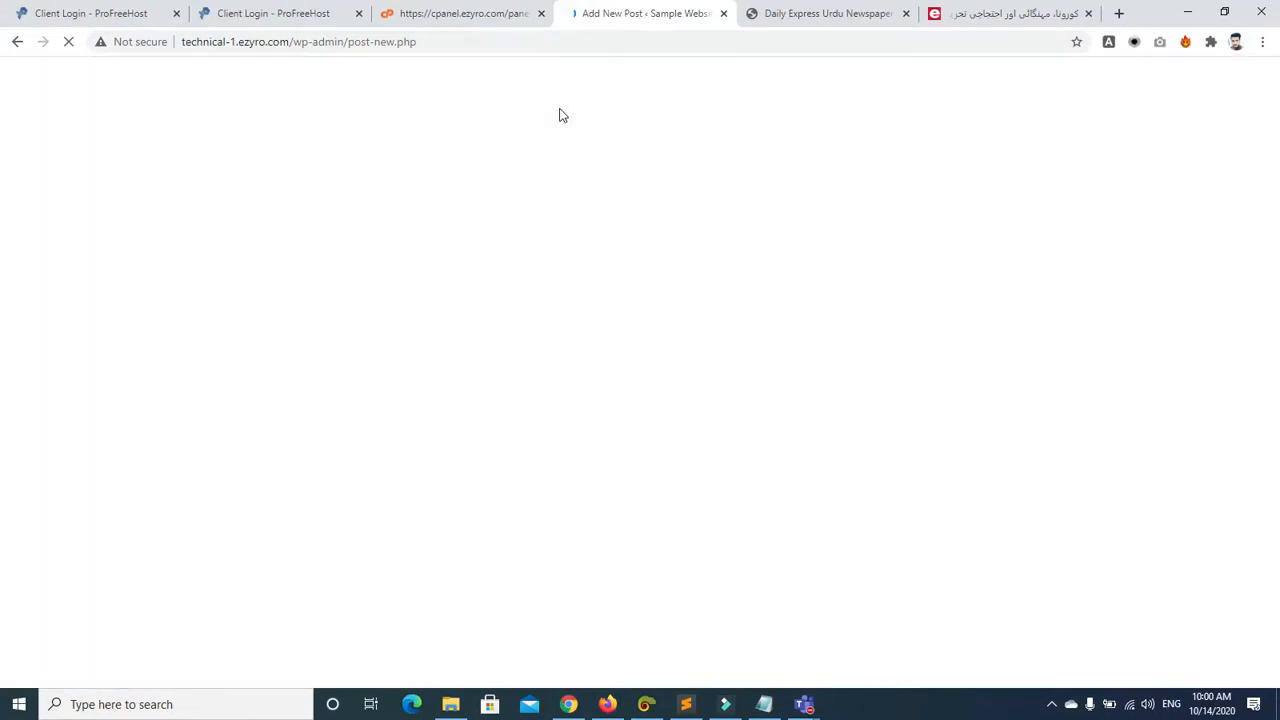
Step: Search Google for "newspaper english" and open the "News Headlines on Family - Insights into the Family" result
{"action": "left_click", "coordinate": [965, 13]}
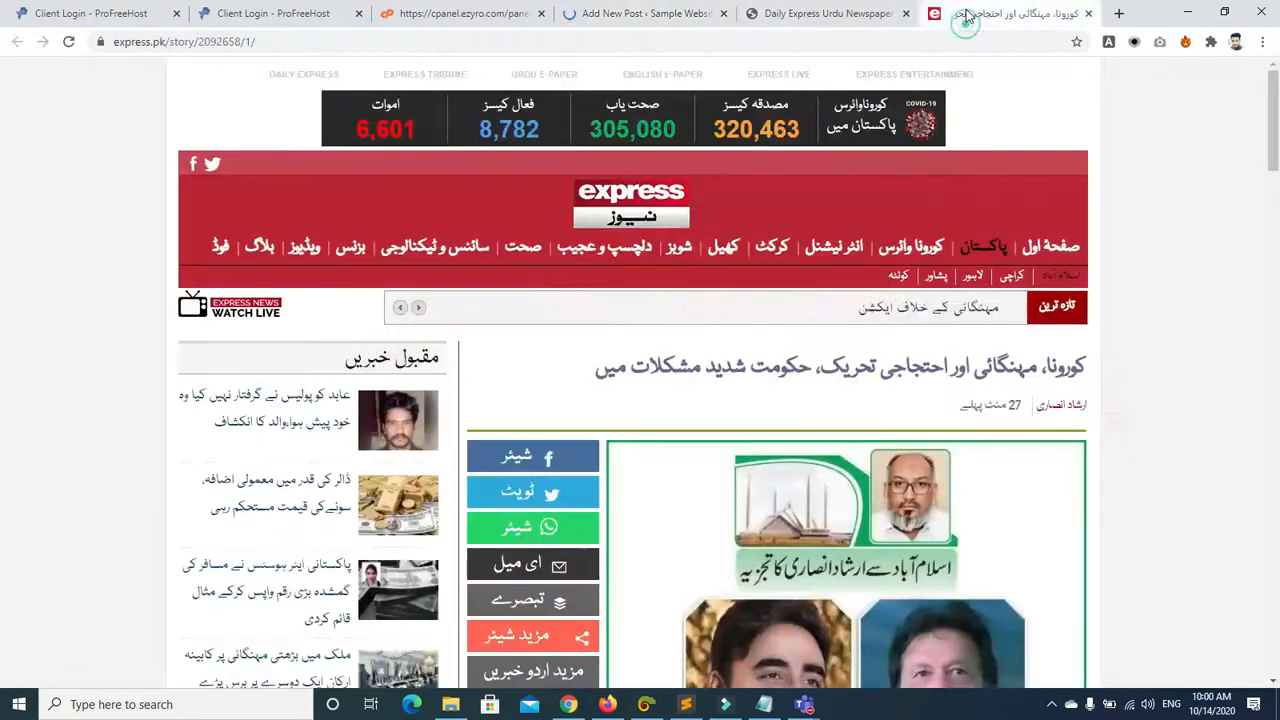
{"action": "left_click", "coordinate": [830, 13]}
{"action": "left_click", "coordinate": [17, 41]}
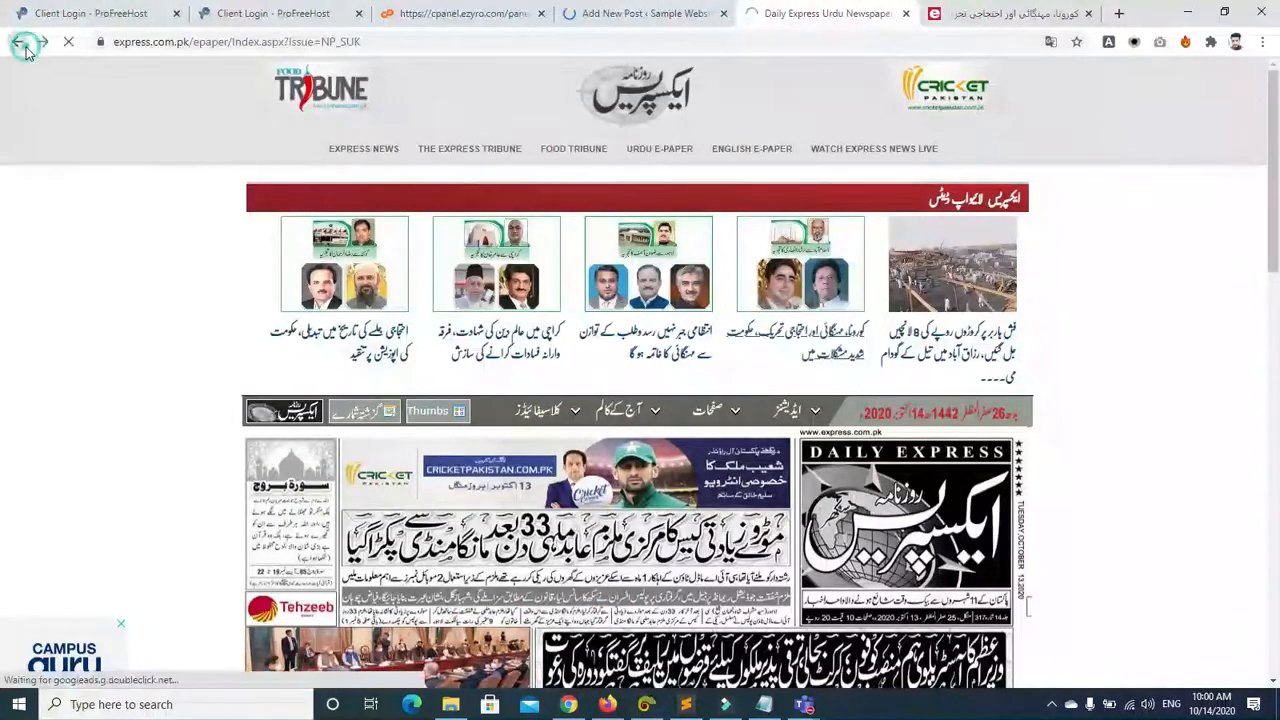
{"action": "left_click", "coordinate": [414, 92]}
{"action": "type", "text": "engli"}
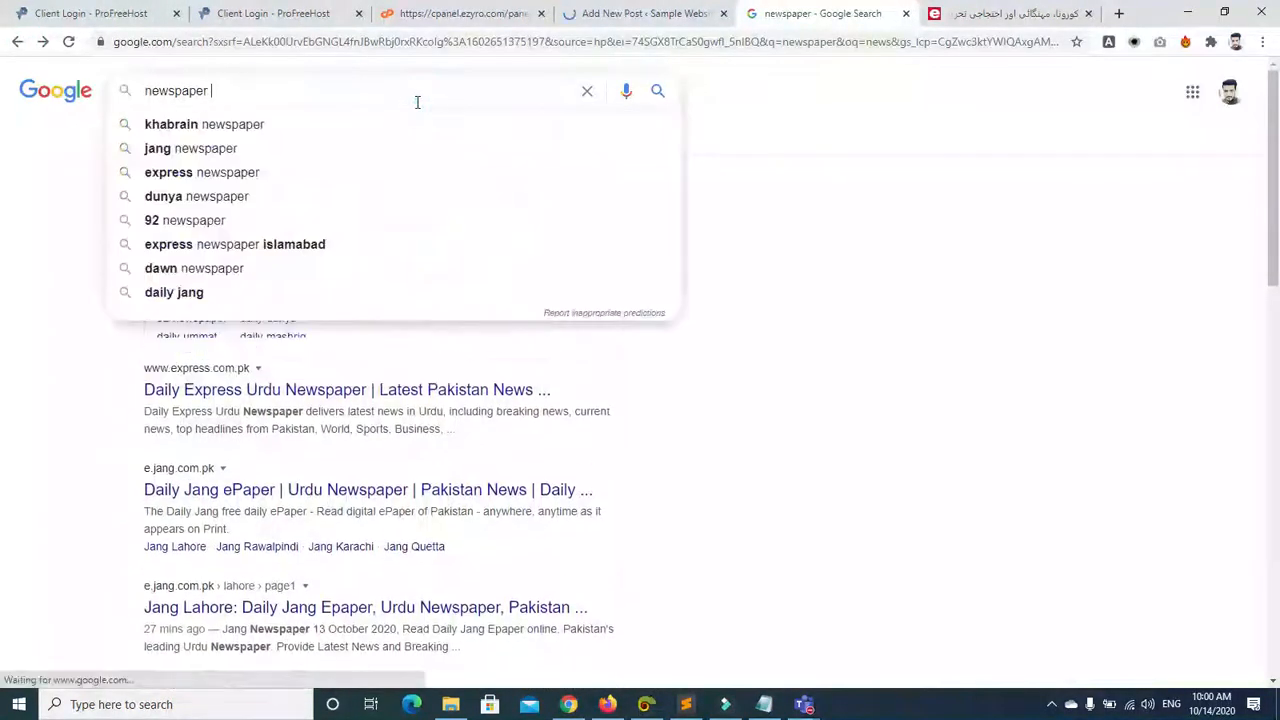
{"action": "type", "text": "sg"}
{"action": "key", "text": "Down"}
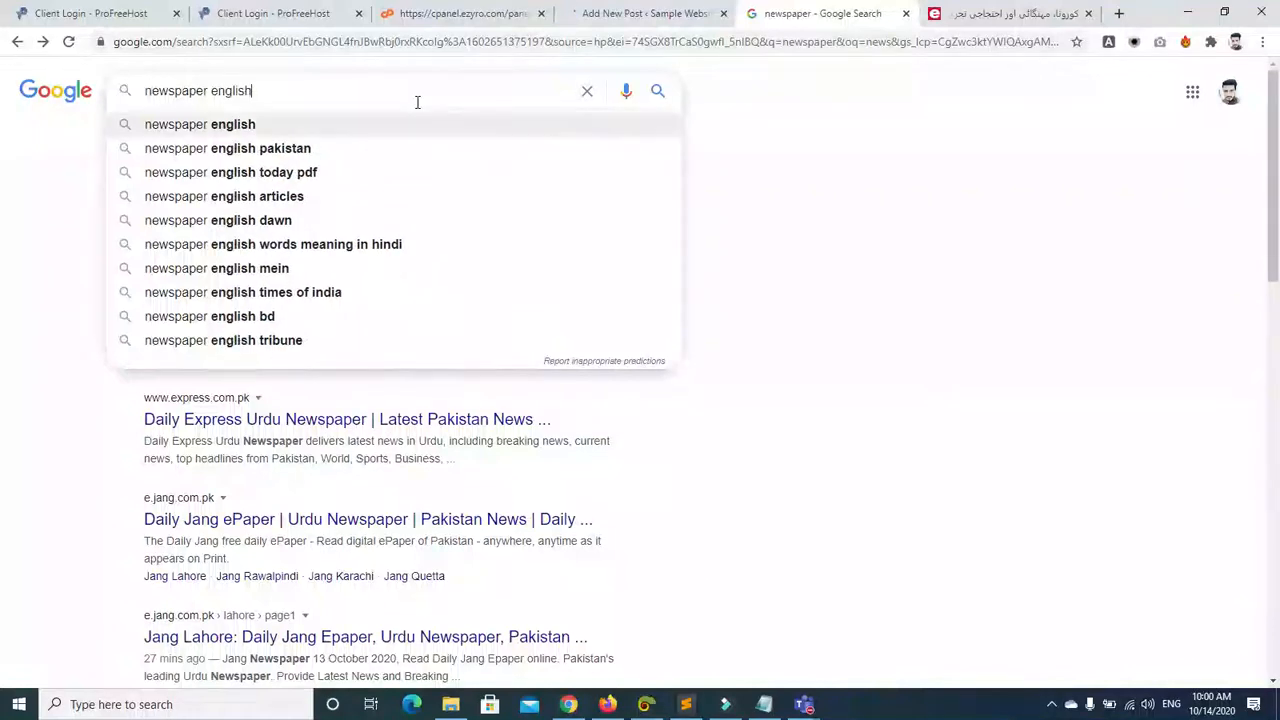
{"action": "key", "text": "Return"}
{"action": "left_click", "coordinate": [320, 224]}
Step: Close the Express story page, and page through and dismiss the block editor's welcome guide in the new post
{"action": "left_click", "coordinate": [1005, 8]}
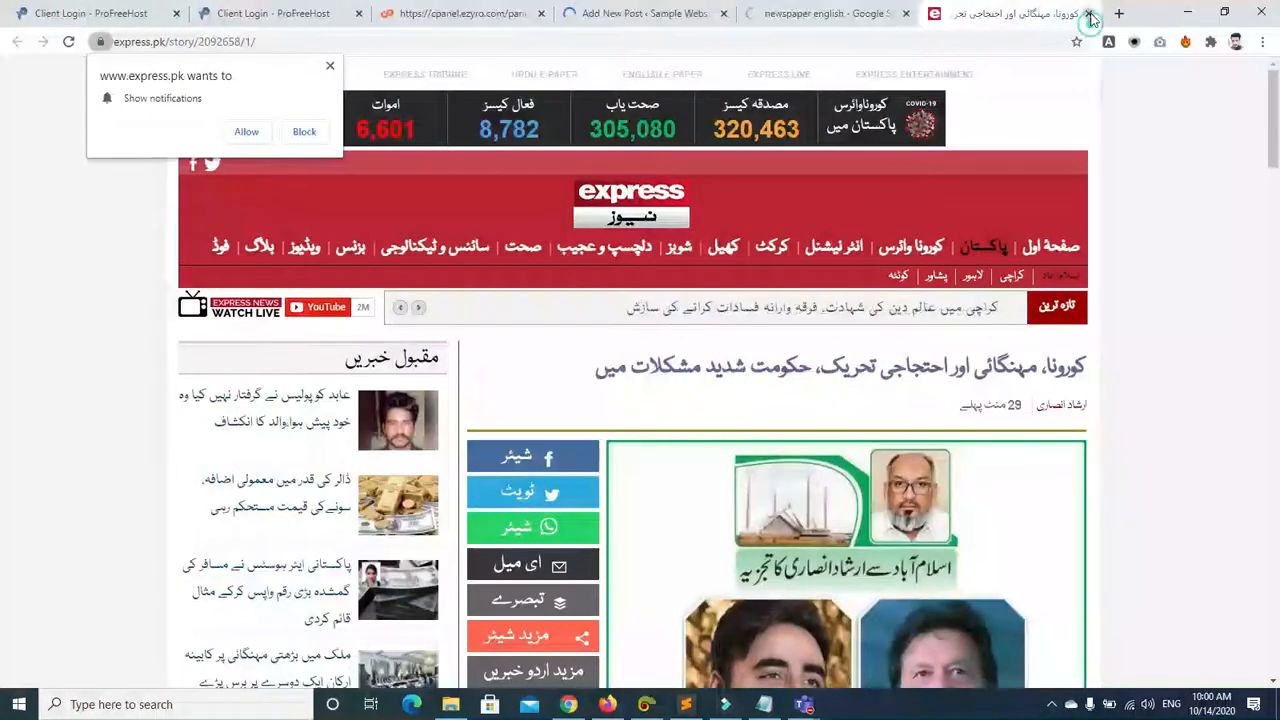
{"action": "left_click", "coordinate": [1088, 13]}
{"action": "left_click", "coordinate": [677, 15]}
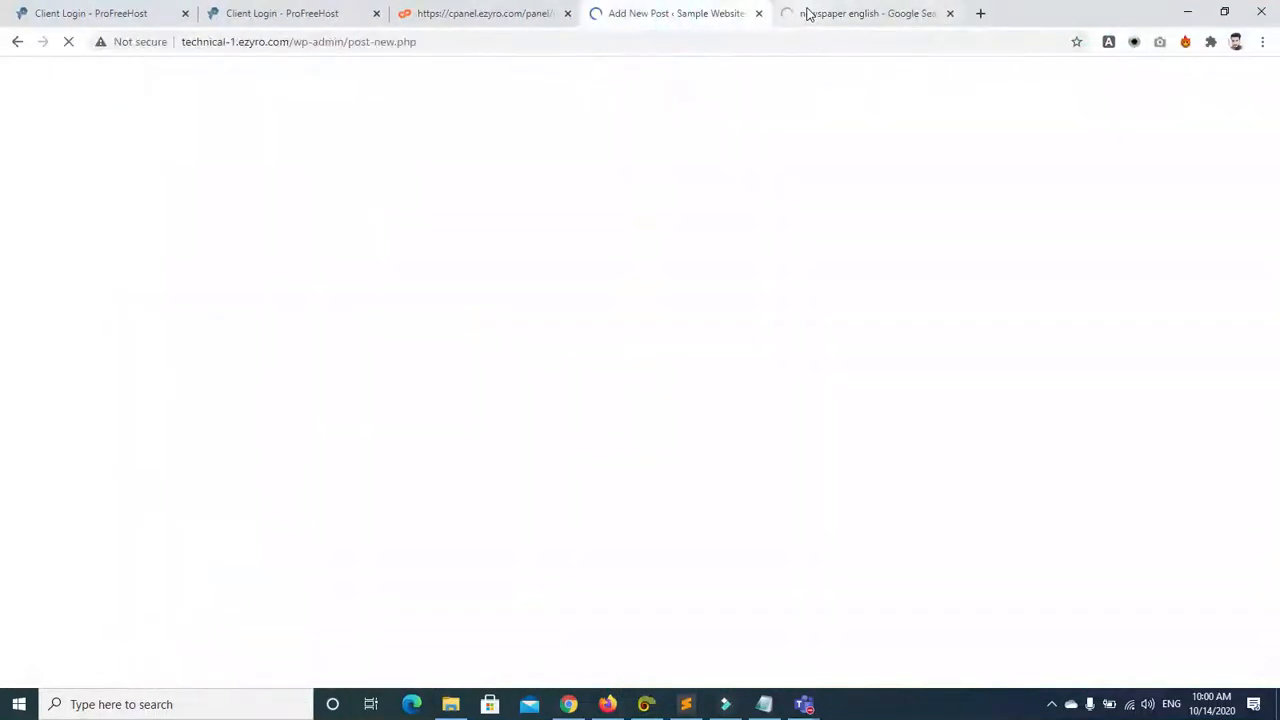
{"action": "left_click", "coordinate": [808, 13]}
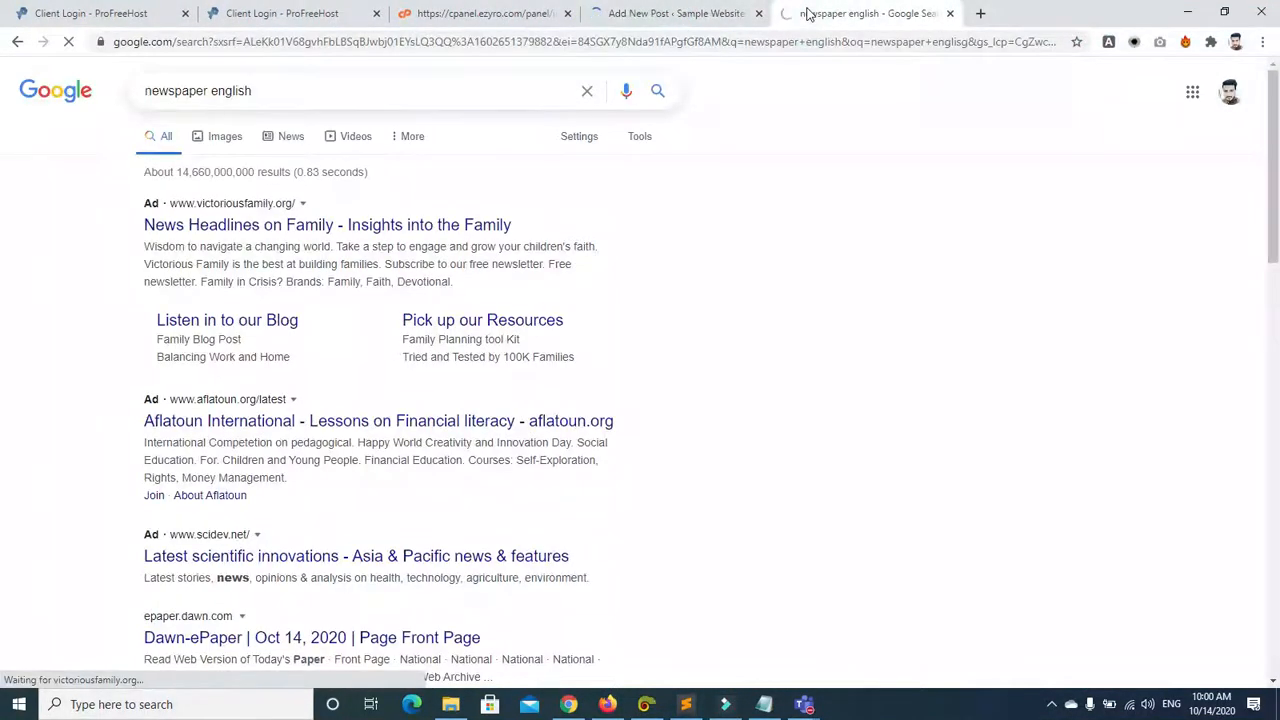
{"action": "left_click", "coordinate": [700, 16]}
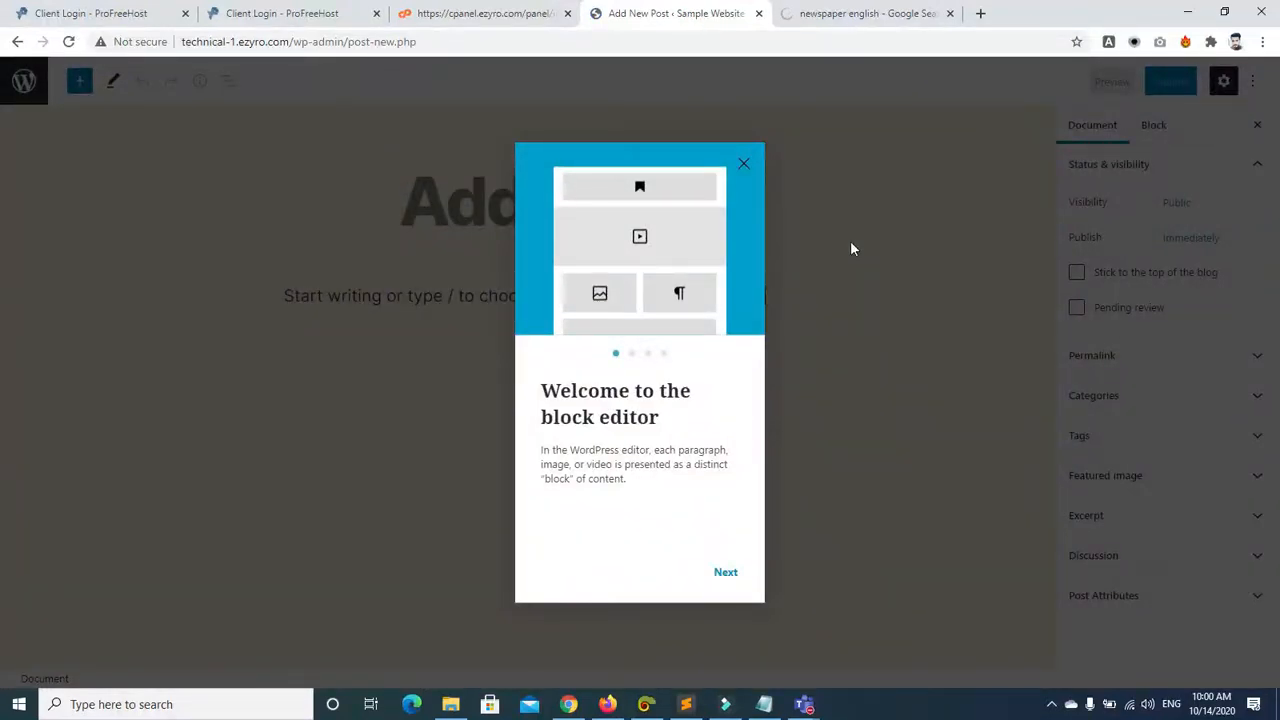
{"action": "left_click", "coordinate": [726, 574]}
{"action": "left_click", "coordinate": [726, 574]}
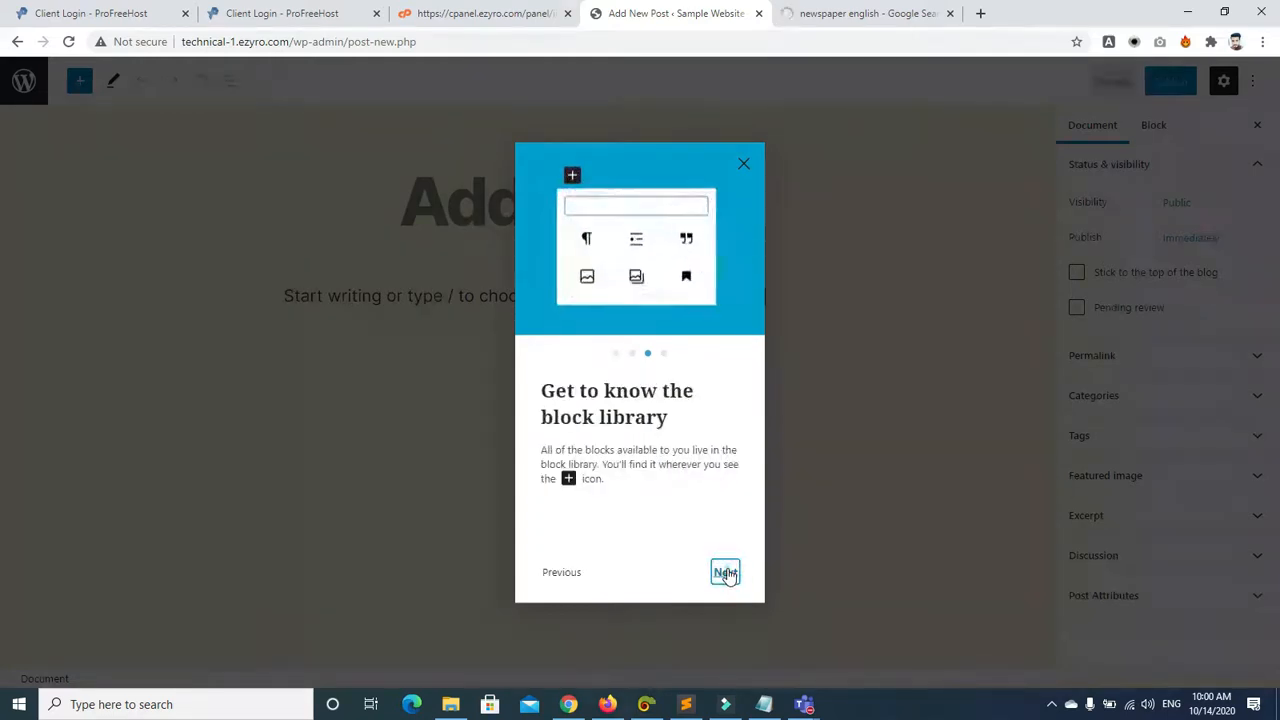
{"action": "left_click", "coordinate": [726, 574]}
{"action": "left_click", "coordinate": [704, 572]}
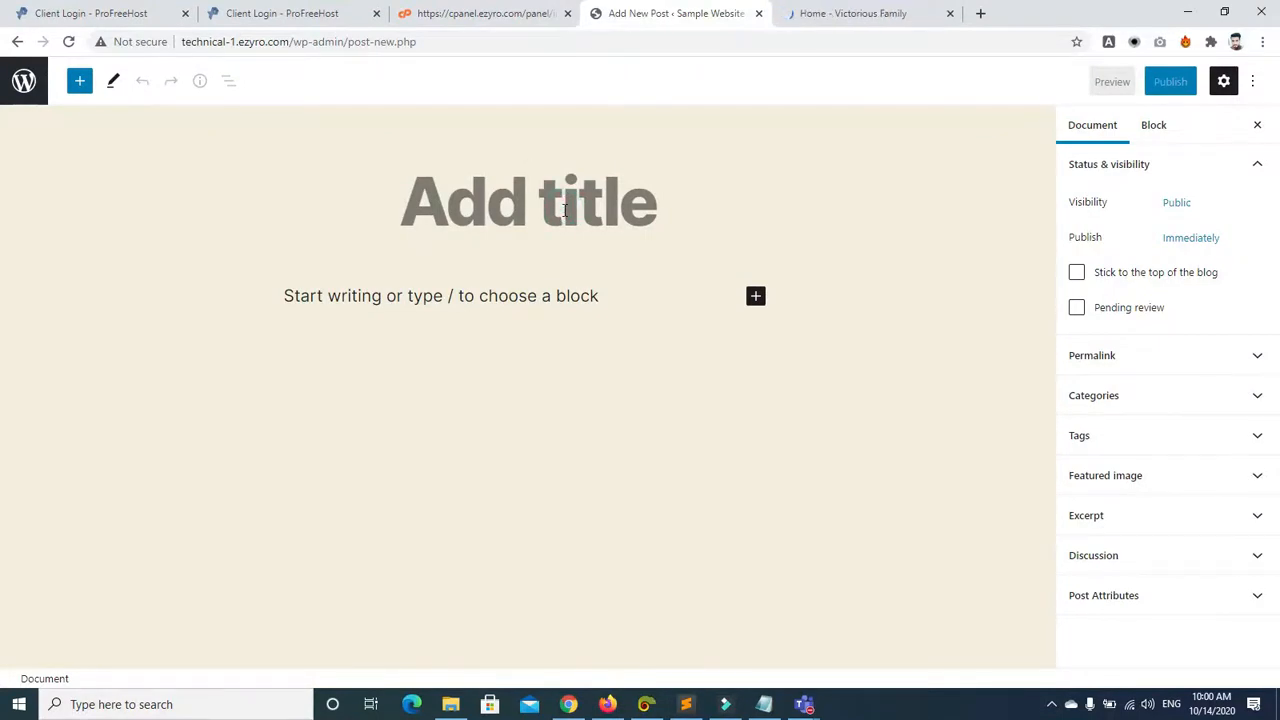
Step: Open the full "Lord, You have Our Attention" article from the posts on the Victorious Family home page
{"action": "left_click", "coordinate": [816, 8]}
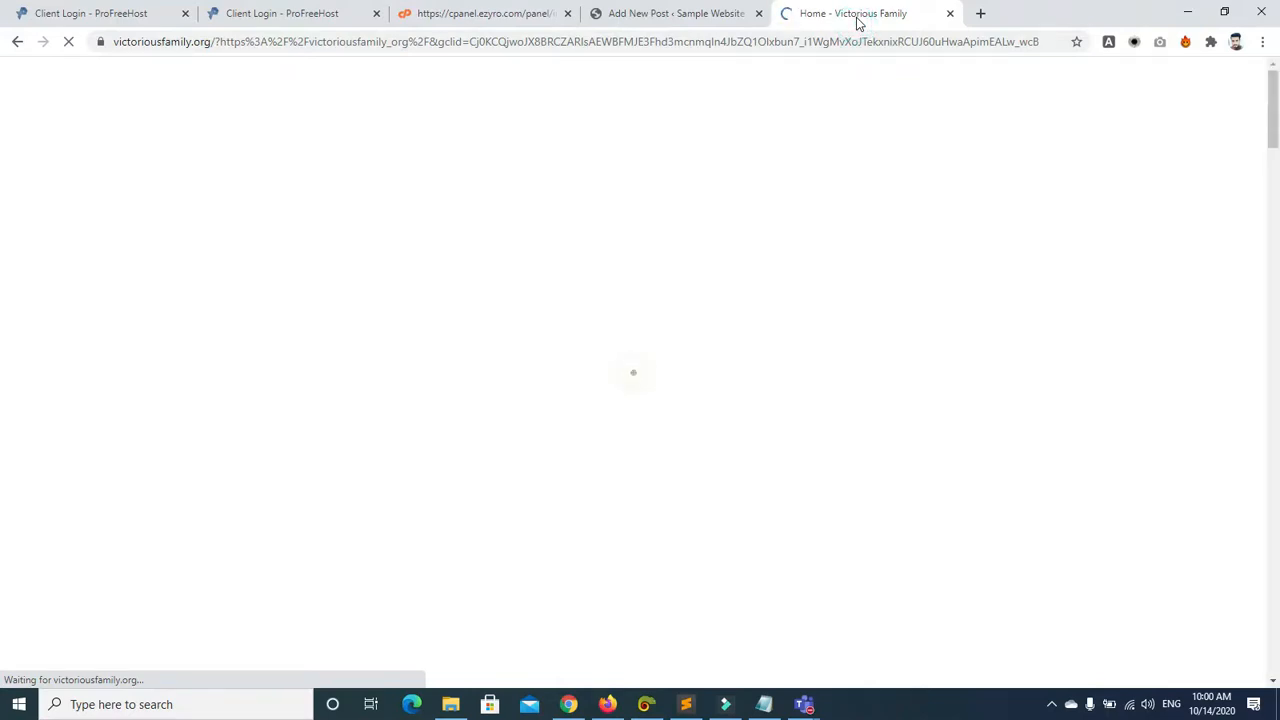
{"action": "left_click_drag", "start_coordinate": [1272, 114], "coordinate": [1, 100]}
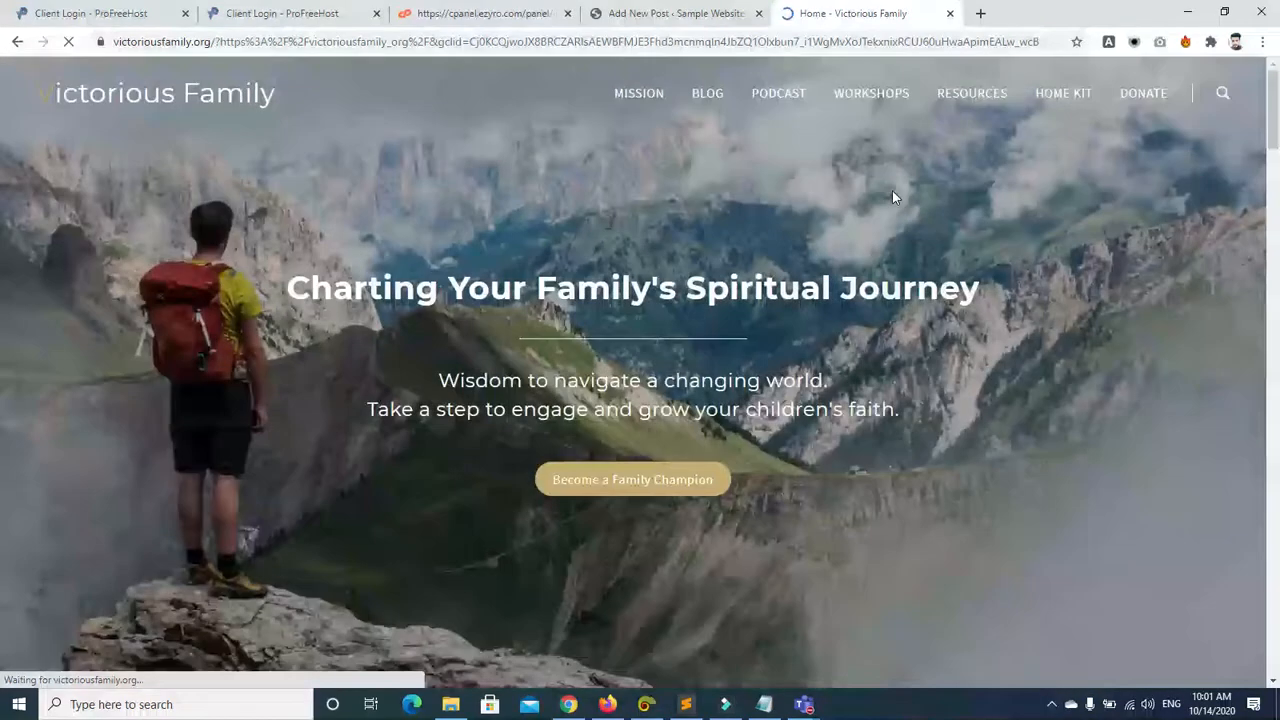
{"action": "left_click_drag", "start_coordinate": [1274, 120], "coordinate": [1276, 348]}
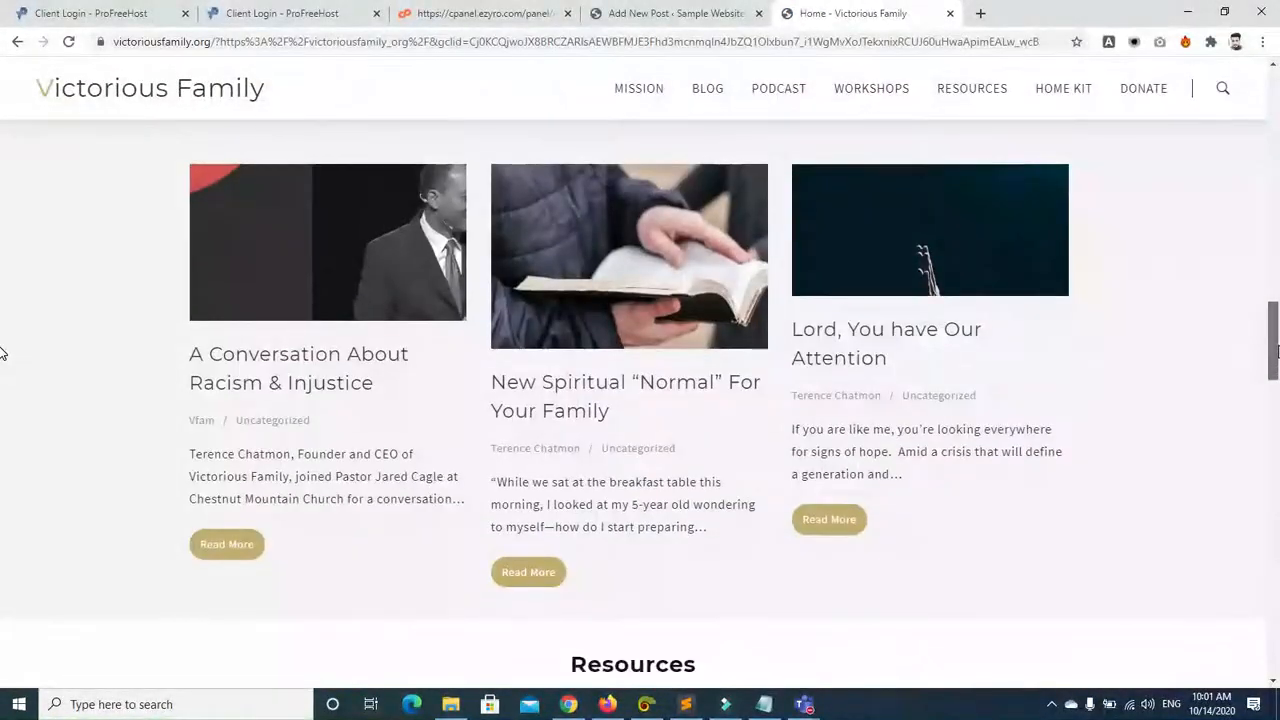
{"action": "left_click", "coordinate": [849, 263]}
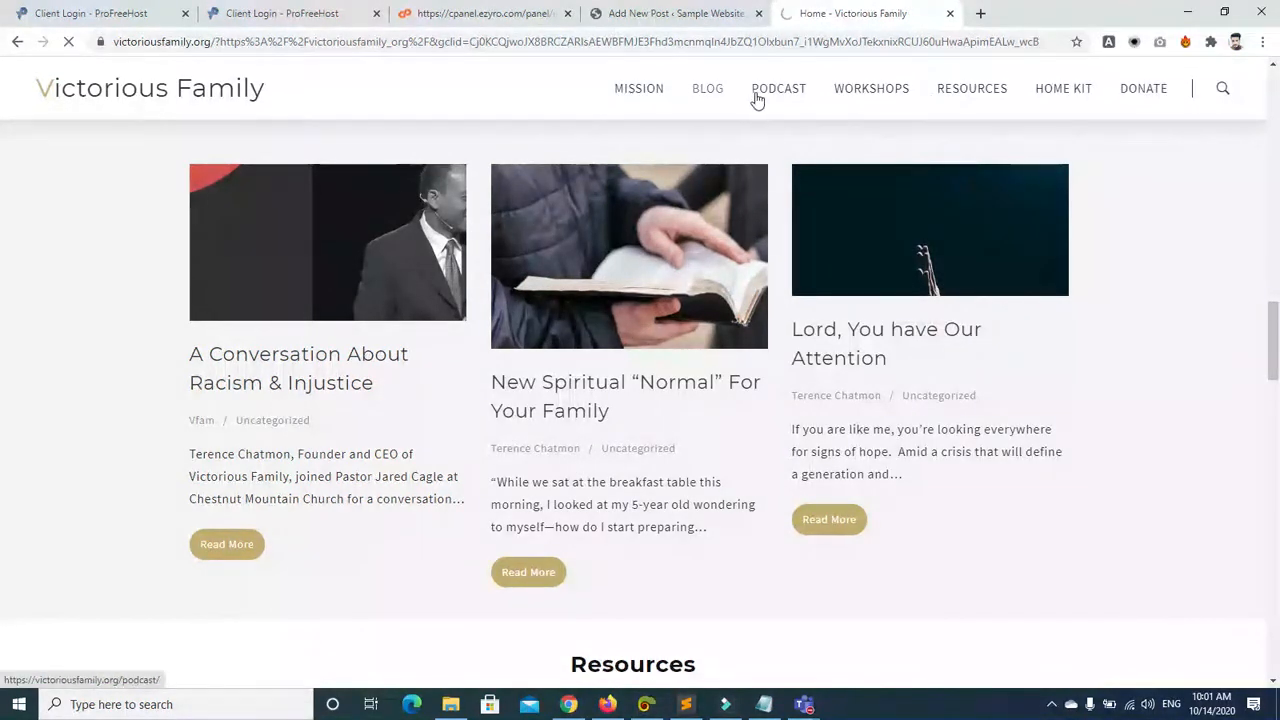
{"action": "left_click", "coordinate": [820, 521]}
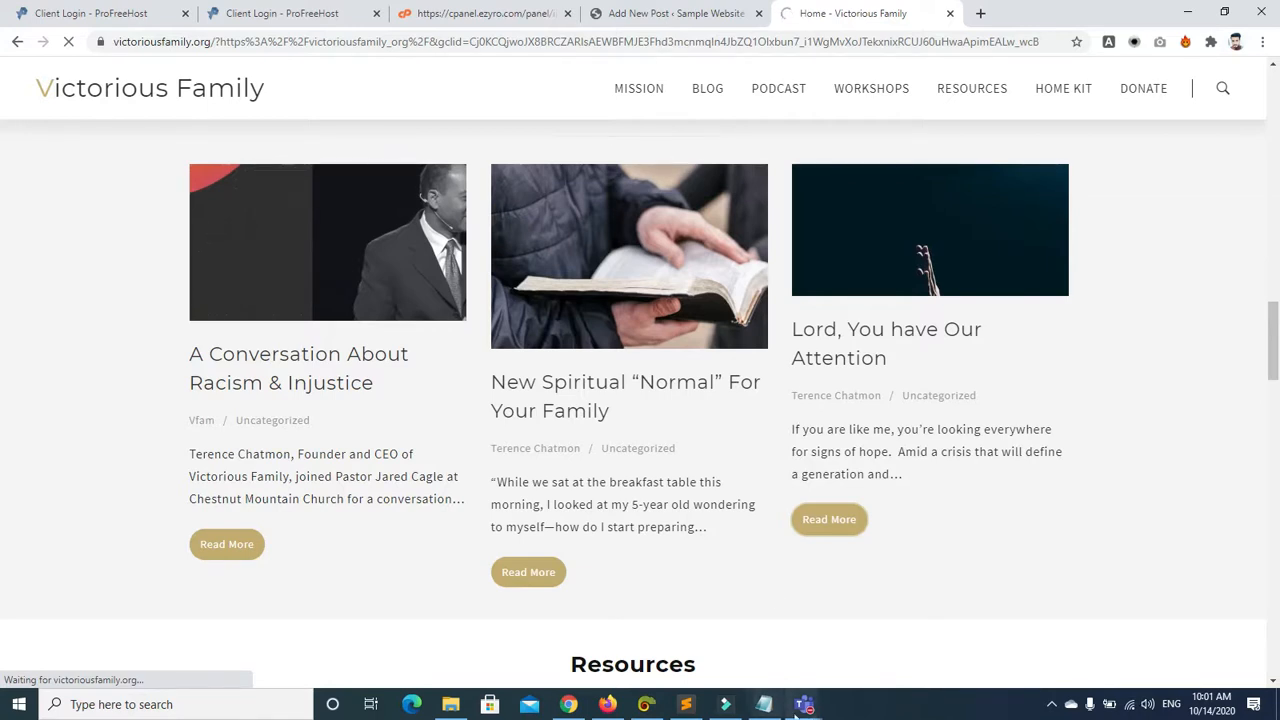
{"action": "mouse_move", "coordinate": [800, 706]}
{"action": "mouse_move", "coordinate": [831, 676]}
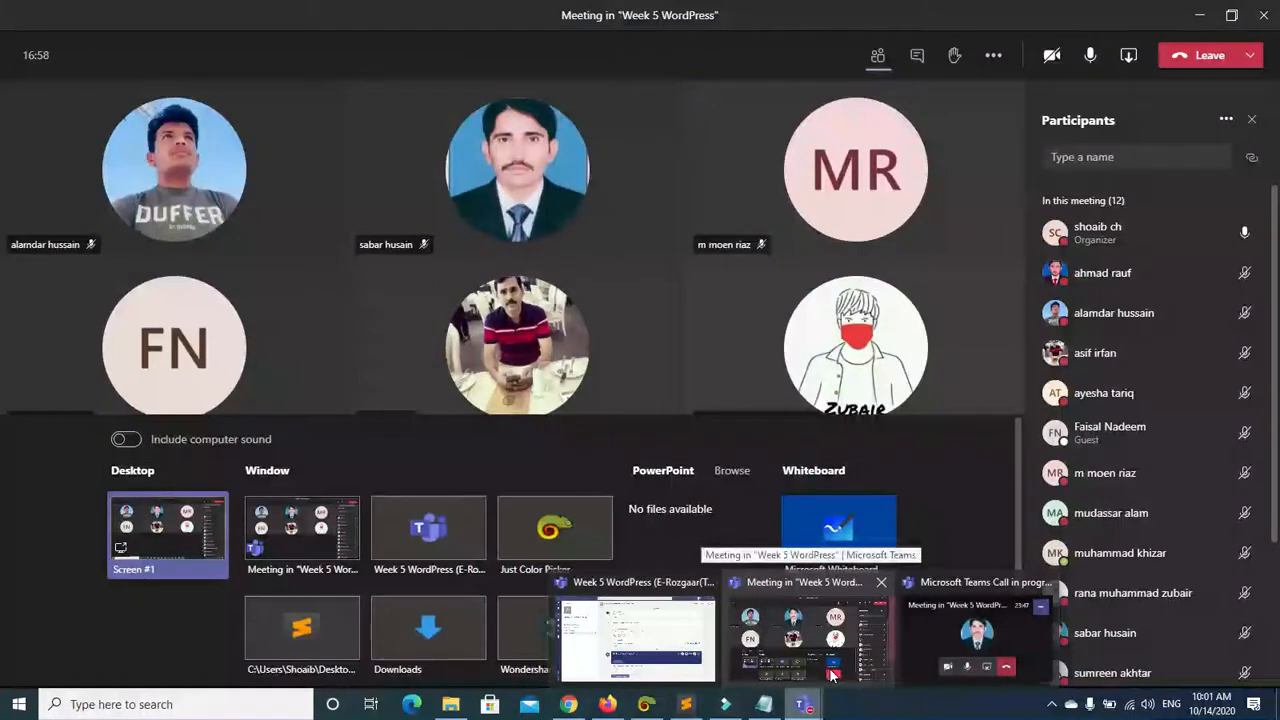
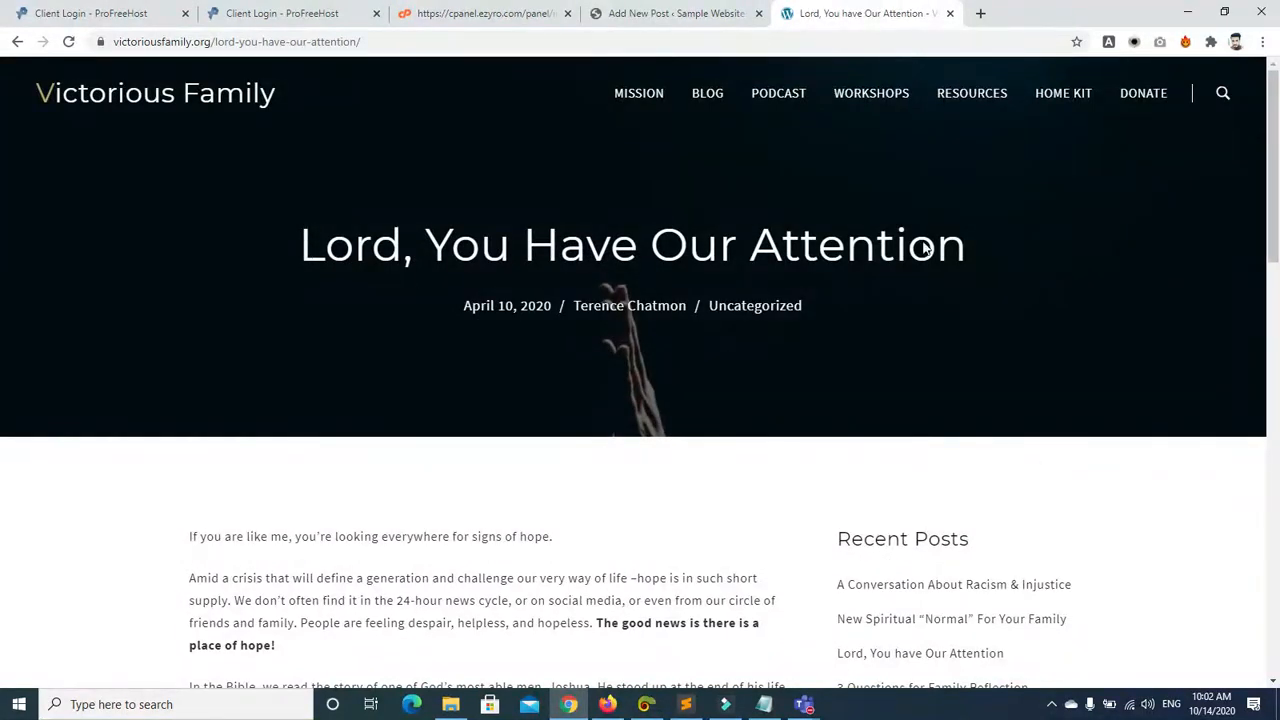
Step: Try to select the article's headline text directly on the page
{"action": "mouse_move", "coordinate": [1274, 132]}
{"action": "left_mouse_down"}
{"action": "mouse_move", "coordinate": [1278, 284]}
{"action": "mouse_move", "coordinate": [1272, 120]}
{"action": "left_mouse_up"}
{"action": "left_click", "coordinate": [306, 241]}
{"action": "left_click", "coordinate": [492, 522]}
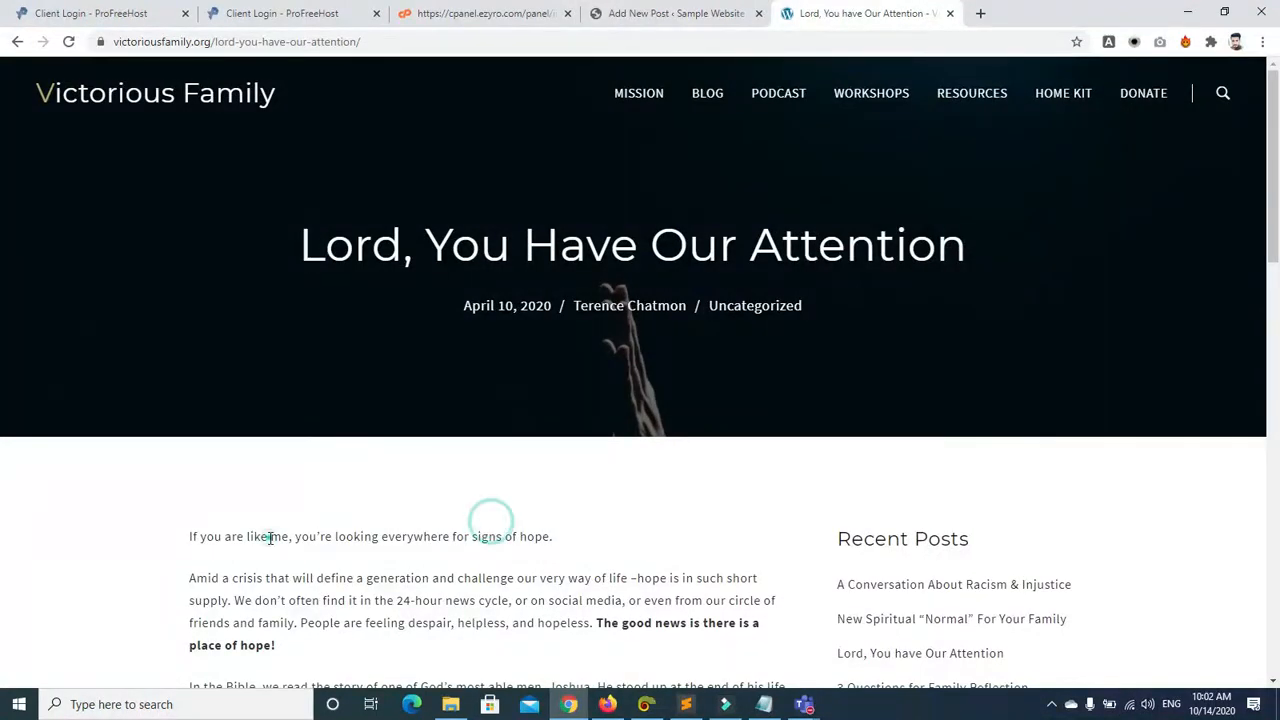
{"action": "right_click", "coordinate": [347, 253]}
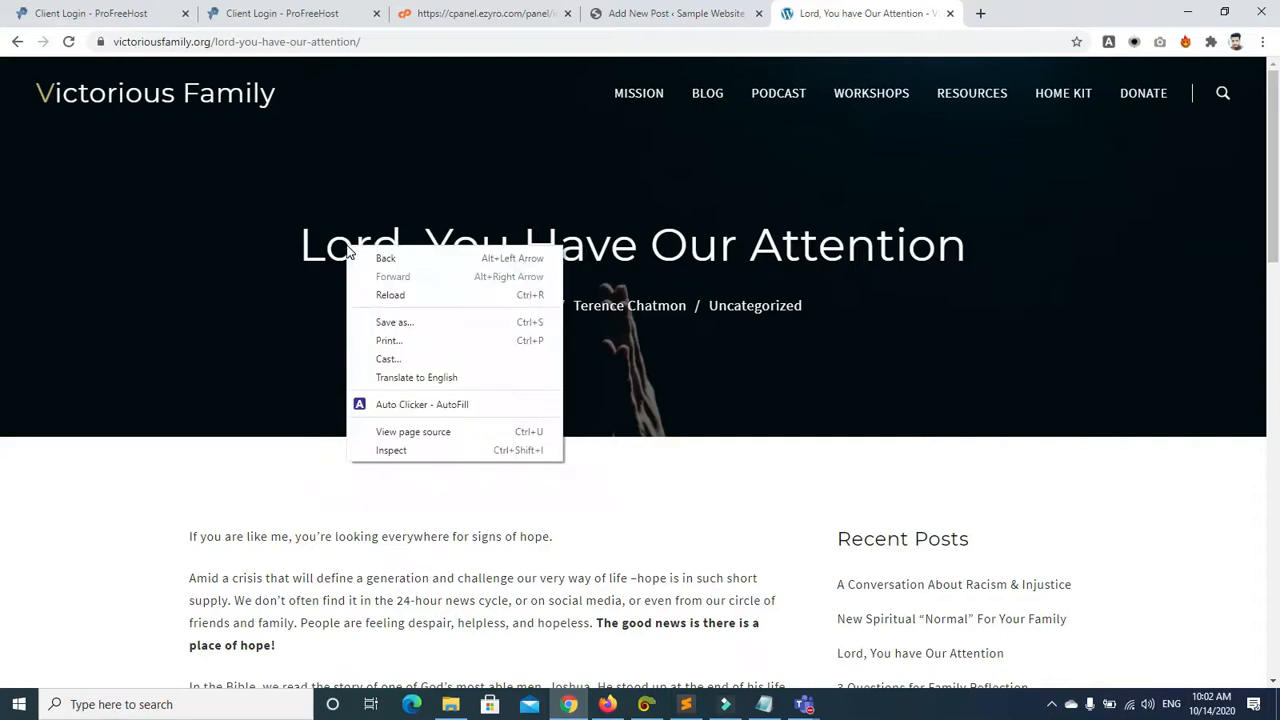
{"action": "left_click", "coordinate": [298, 243]}
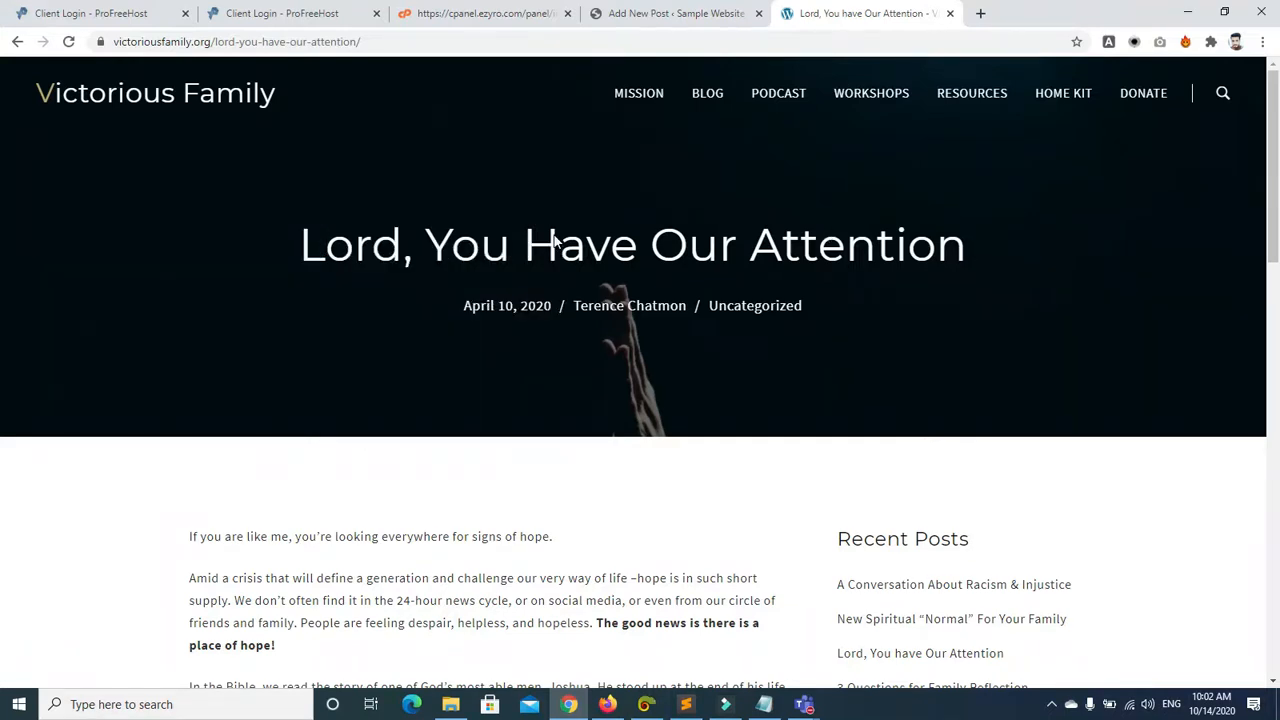
Step: Inspect the article's headline in the browser developer tools, copy its text from the code and close the tools
{"action": "key", "text": "ctrl+shift+i"}
{"action": "key", "text": "ctrl+shift+i"}
{"action": "key", "text": "ctrl+shift+i"}
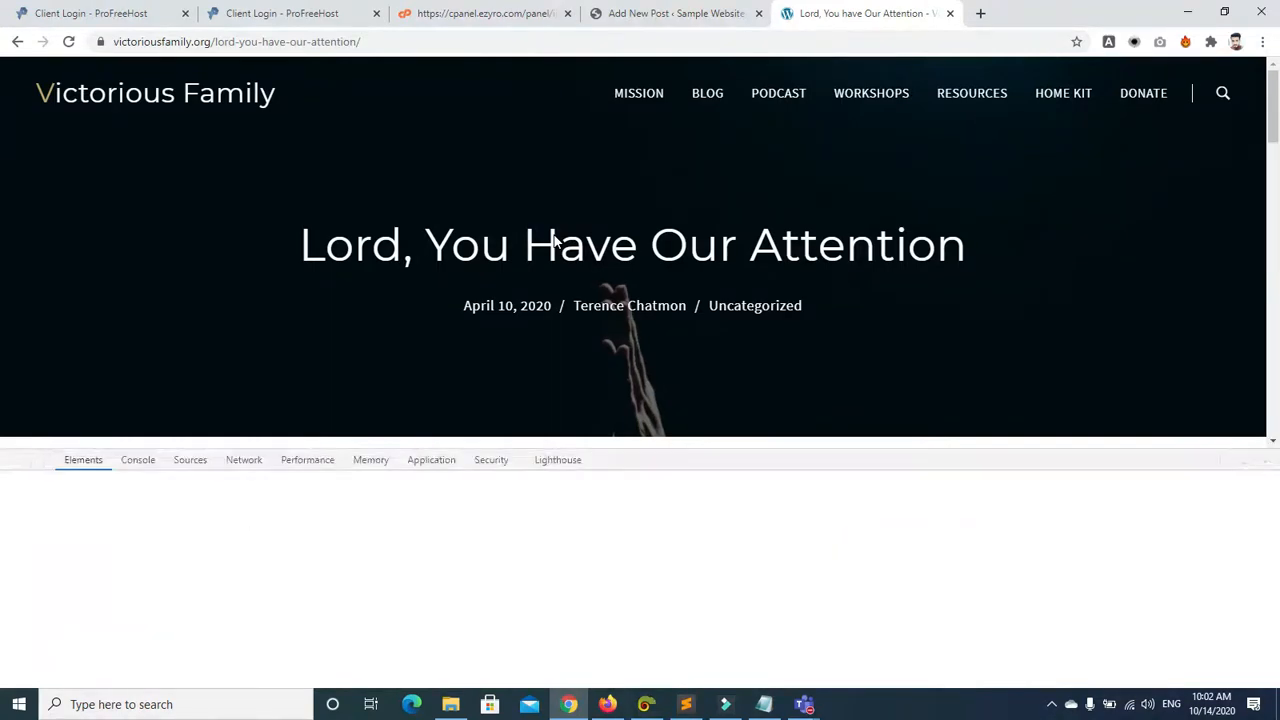
{"action": "left_click", "coordinate": [13, 459]}
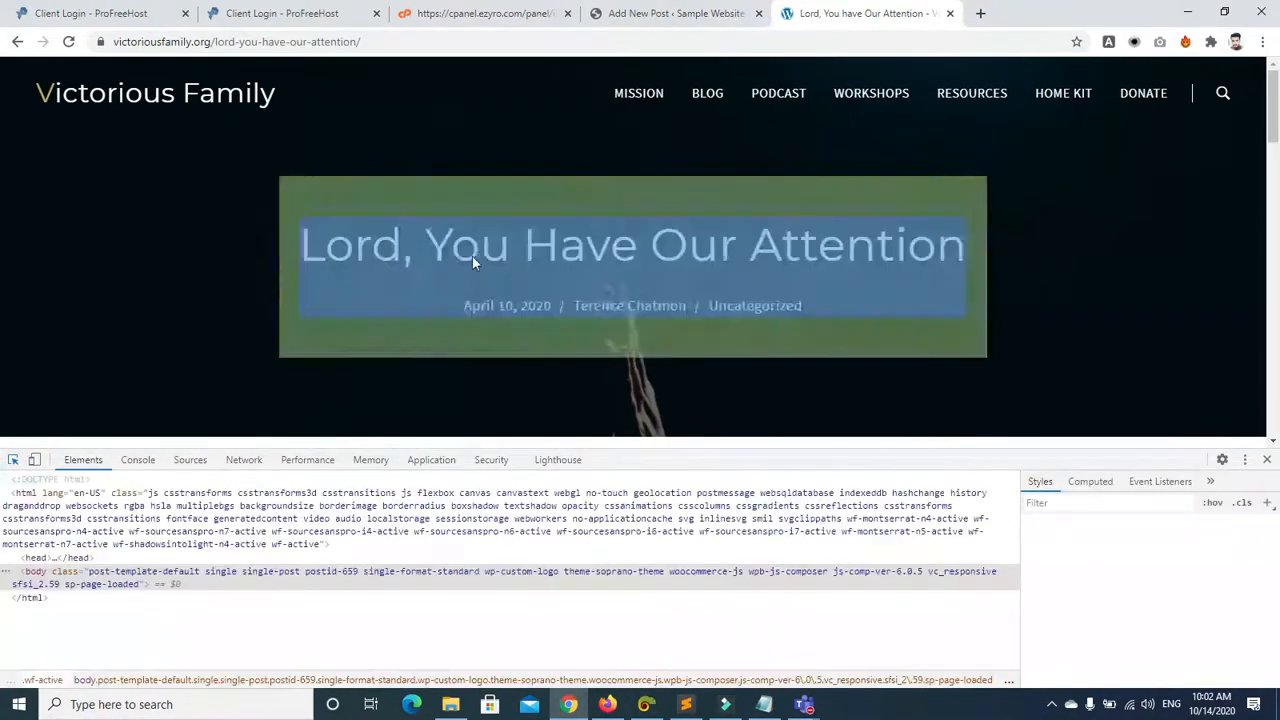
{"action": "left_click", "coordinate": [472, 250]}
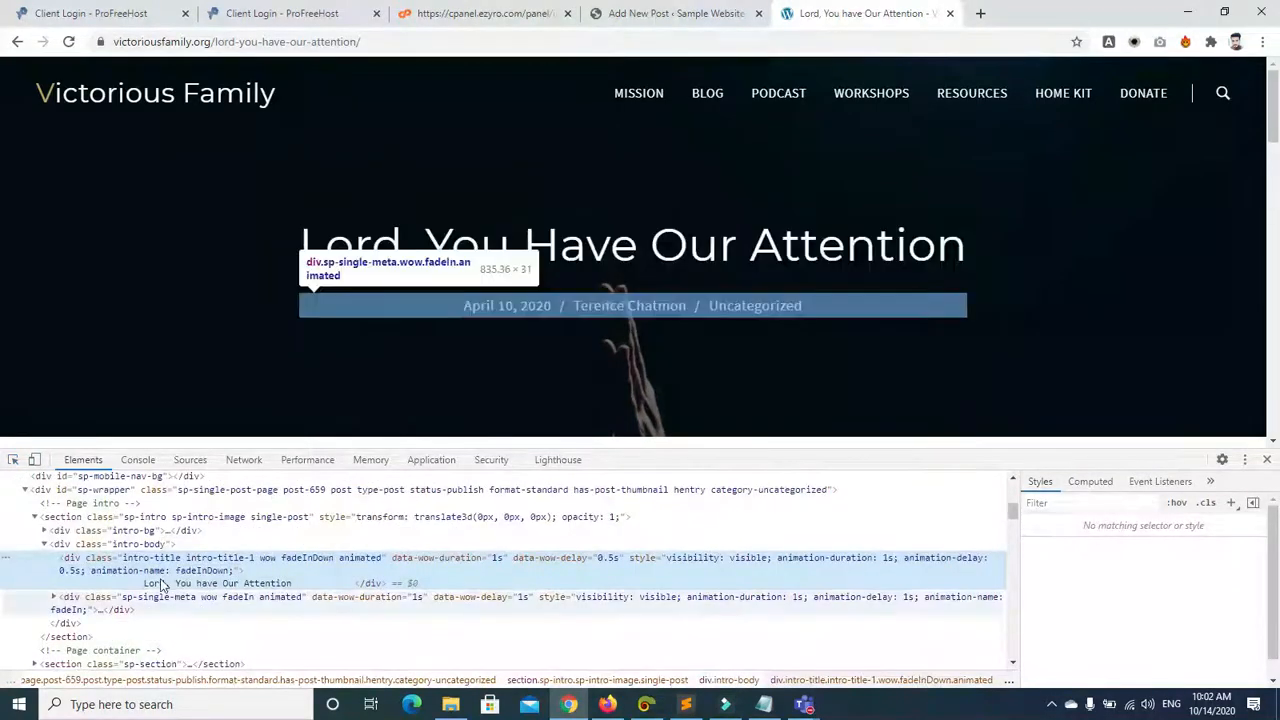
{"action": "left_click", "coordinate": [145, 584]}
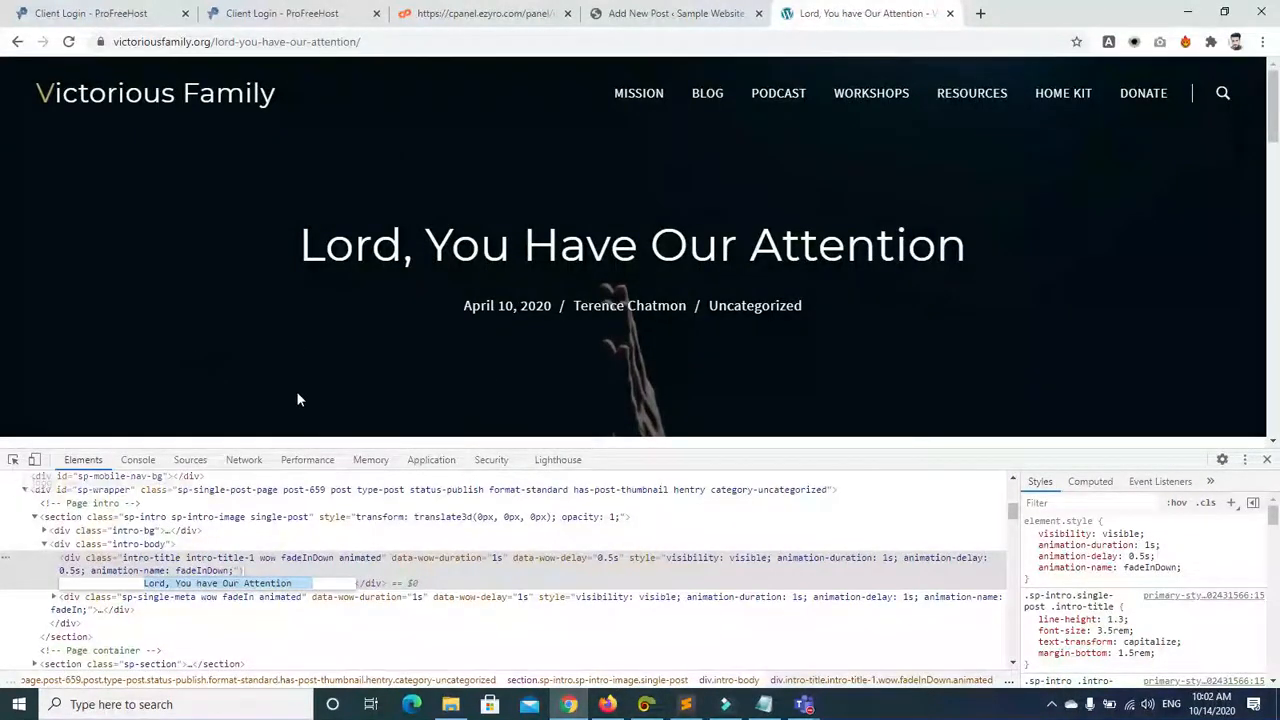
{"action": "left_click", "coordinate": [1268, 459]}
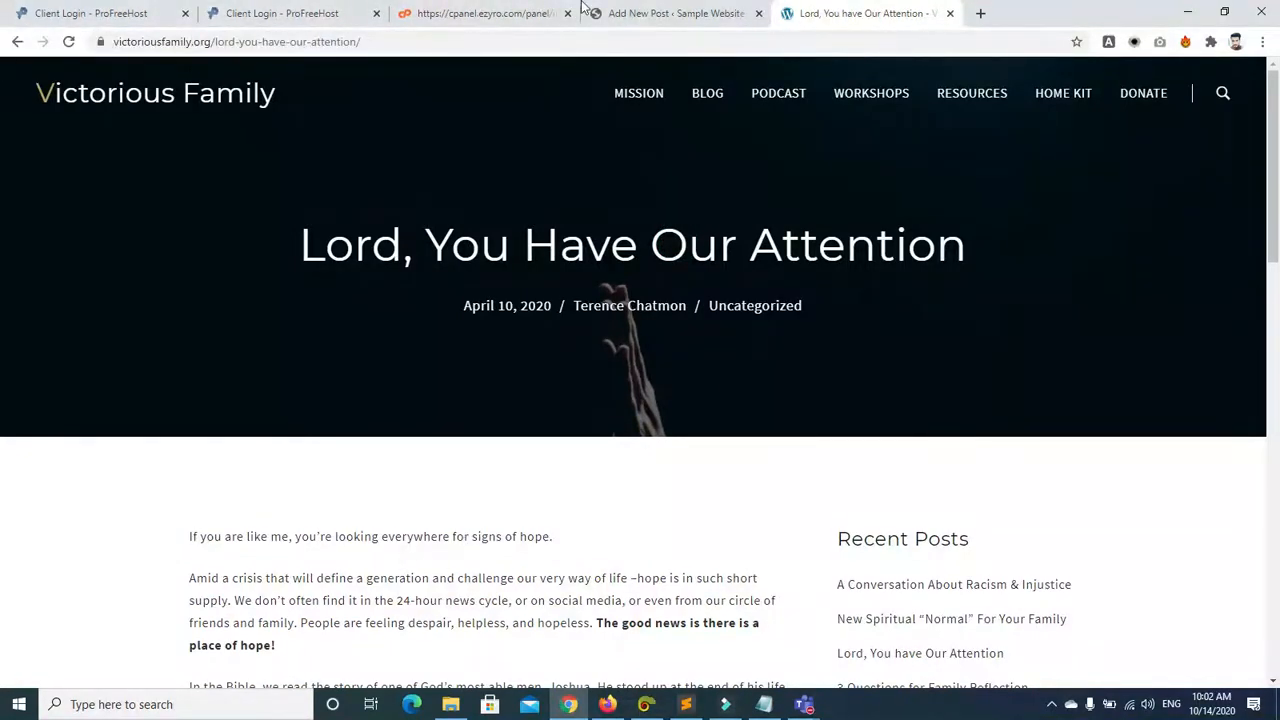
Step: Title the new WordPress post "Lord, You have Our Attention" and publish it
{"action": "left_click", "coordinate": [640, 13]}
{"action": "left_click", "coordinate": [498, 210]}
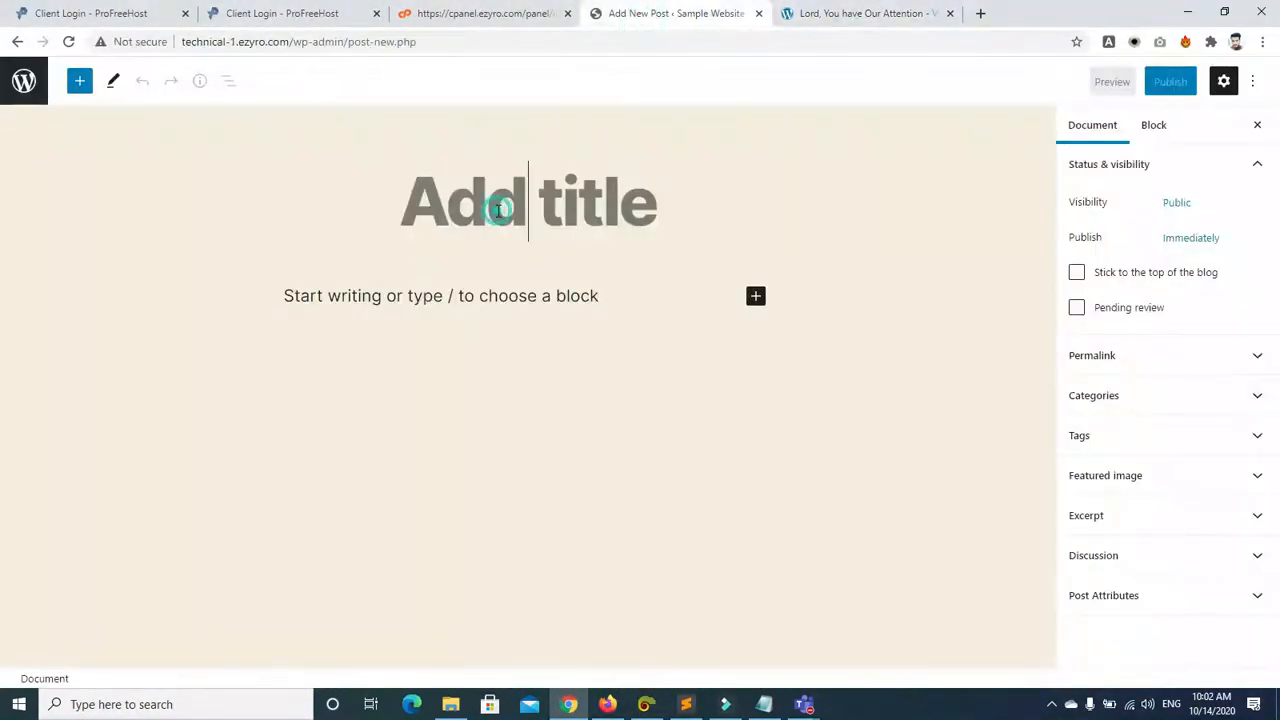
{"action": "type", "text": "Lord, You have Our Attention"}
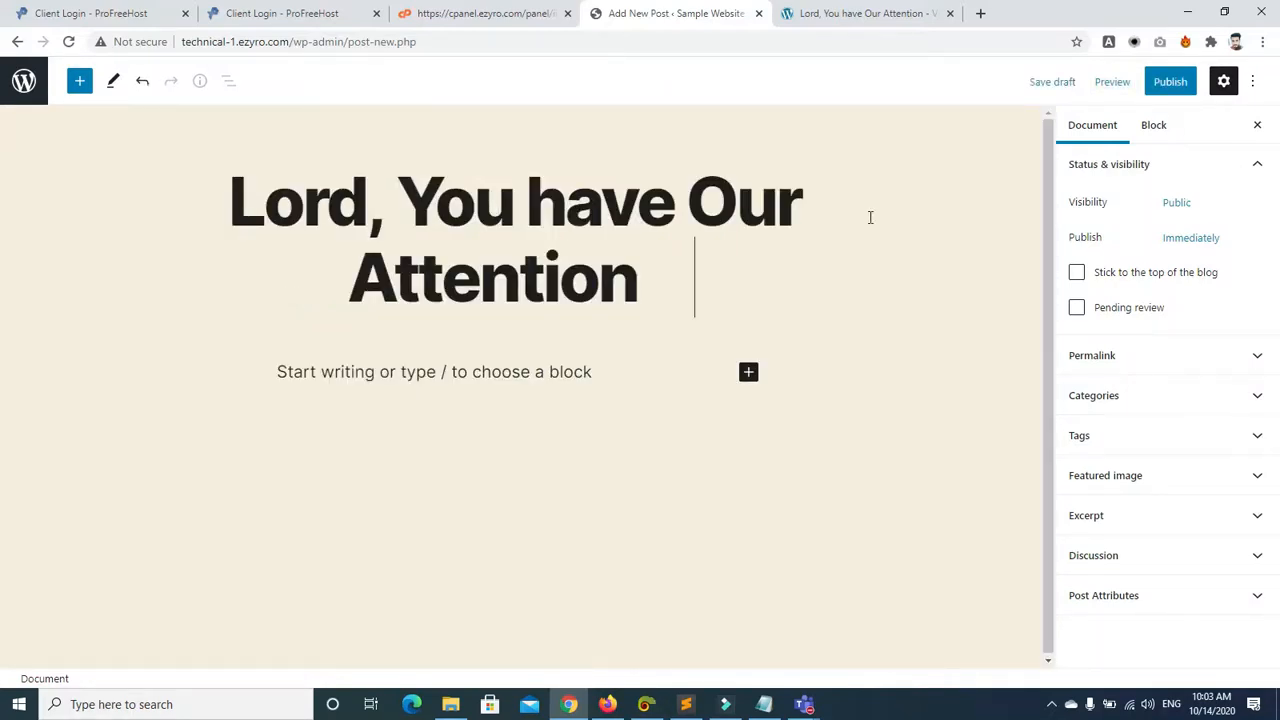
{"action": "left_click", "coordinate": [1171, 88]}
{"action": "left_click", "coordinate": [1120, 88]}
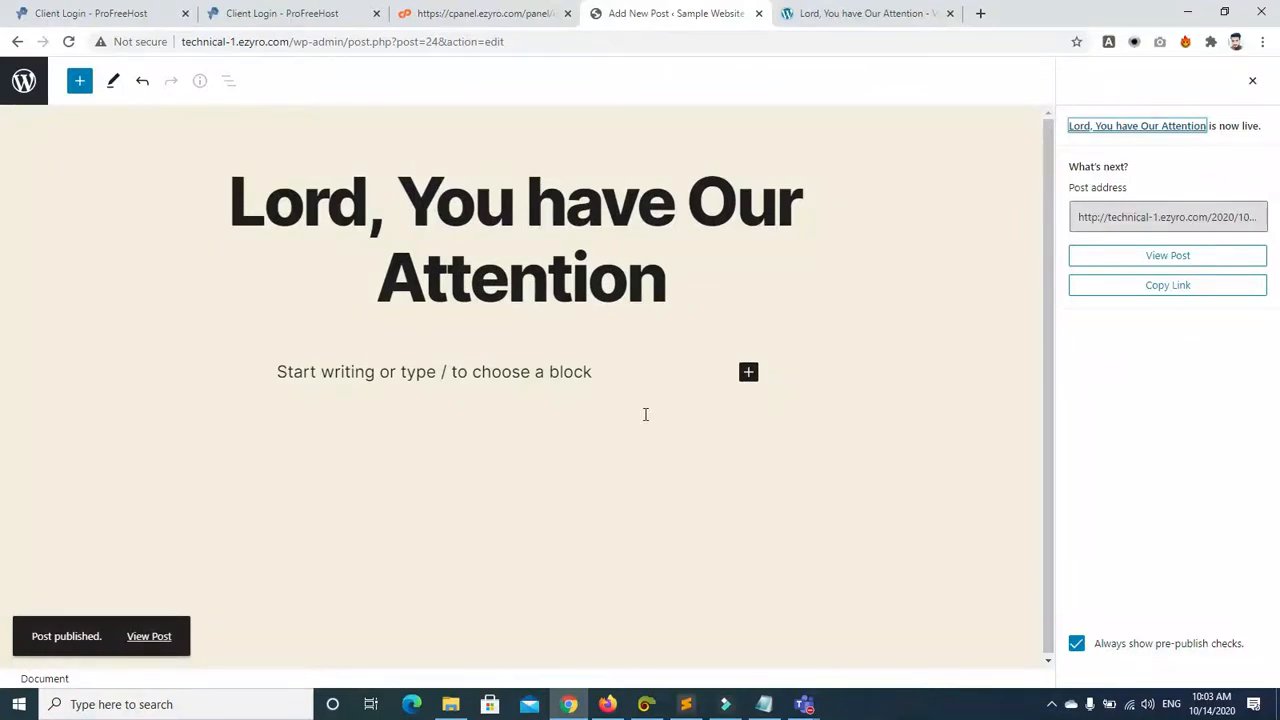
Step: Return to the WordPress posts list and reload it to include the newly published post
{"action": "left_click", "coordinate": [18, 43]}
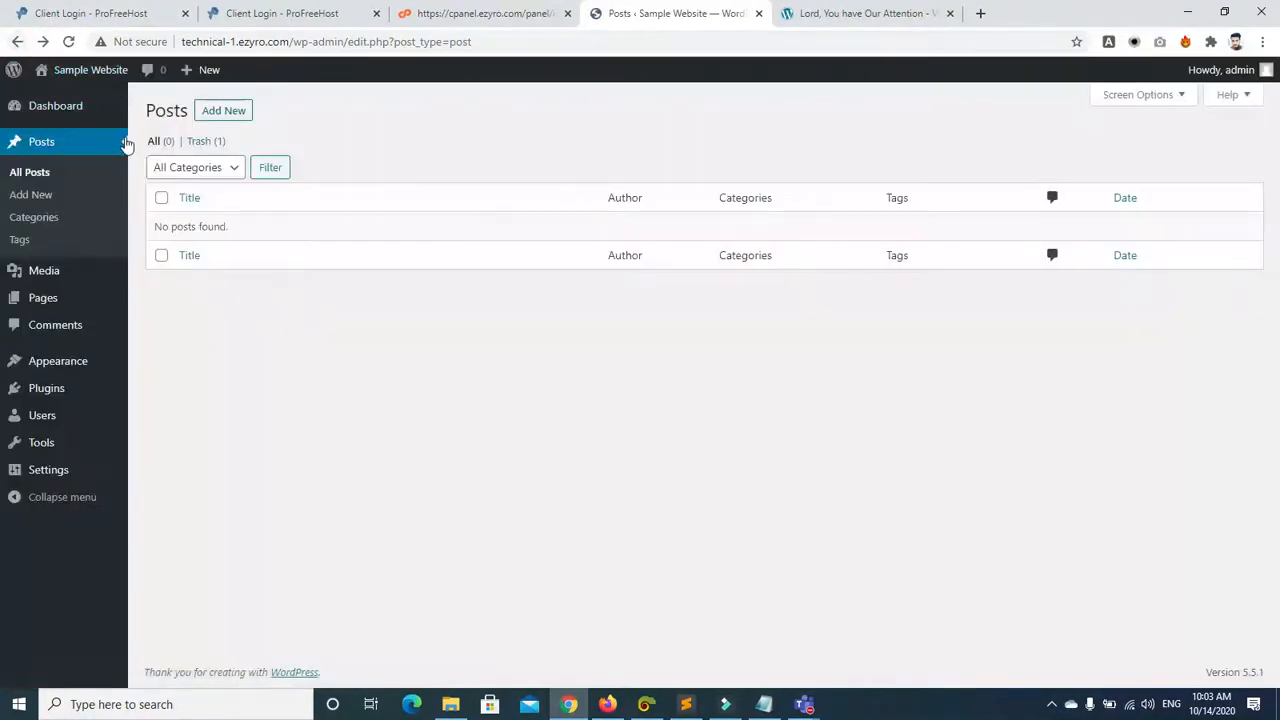
{"action": "left_click", "coordinate": [68, 42]}
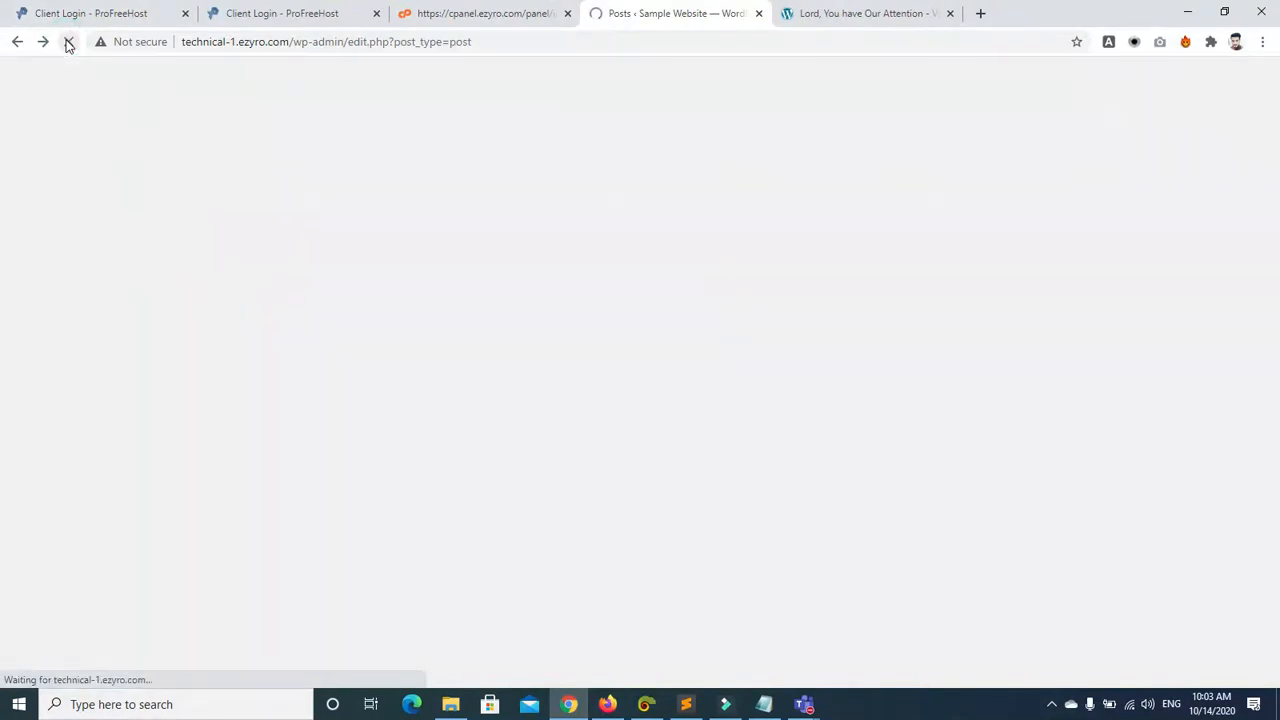
{"action": "mouse_move", "coordinate": [257, 243]}
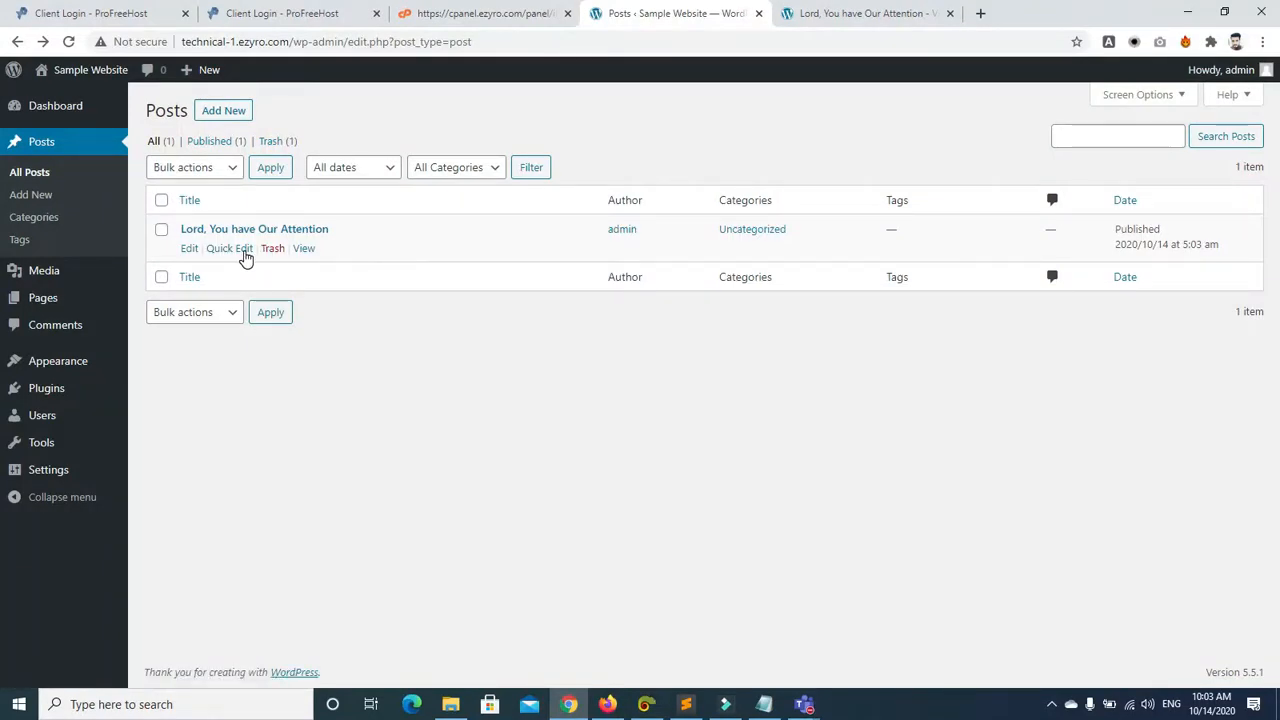
Step: View the published post in the full editor by both its Edit and title links, returning to the posts list each time
{"action": "left_click", "coordinate": [190, 249]}
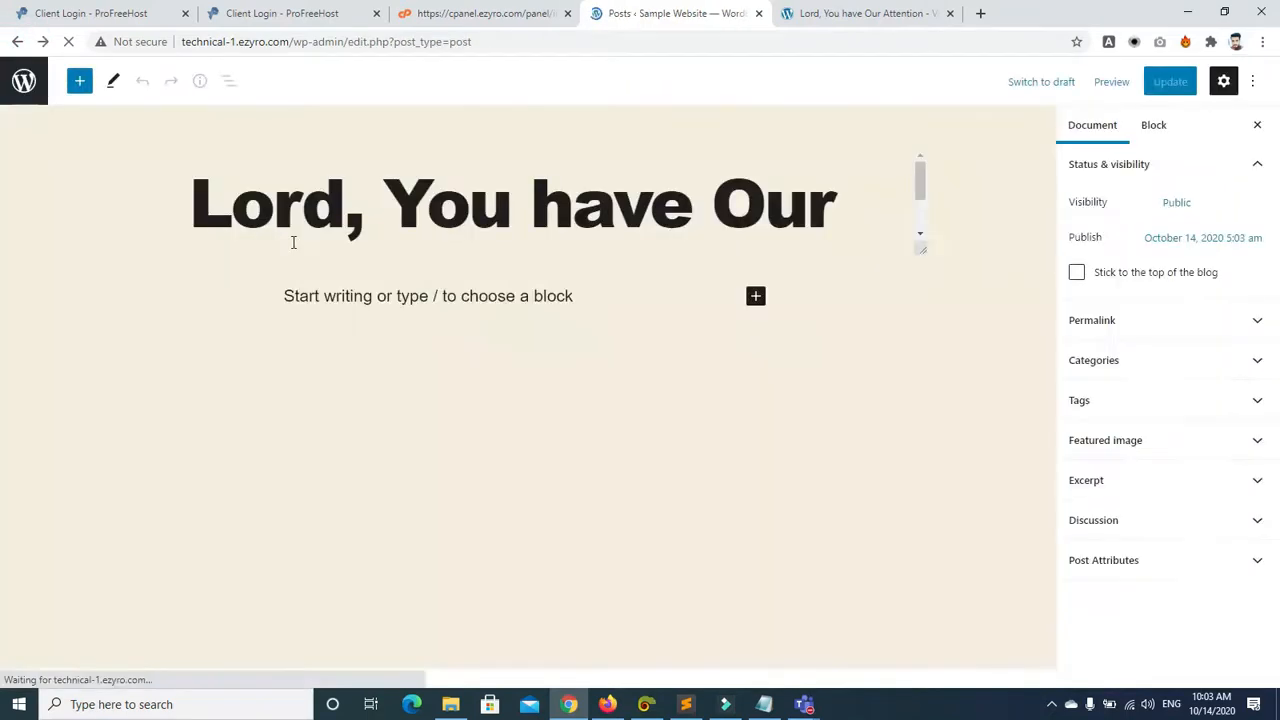
{"action": "mouse_move", "coordinate": [90, 70]}
{"action": "left_click", "coordinate": [221, 234]}
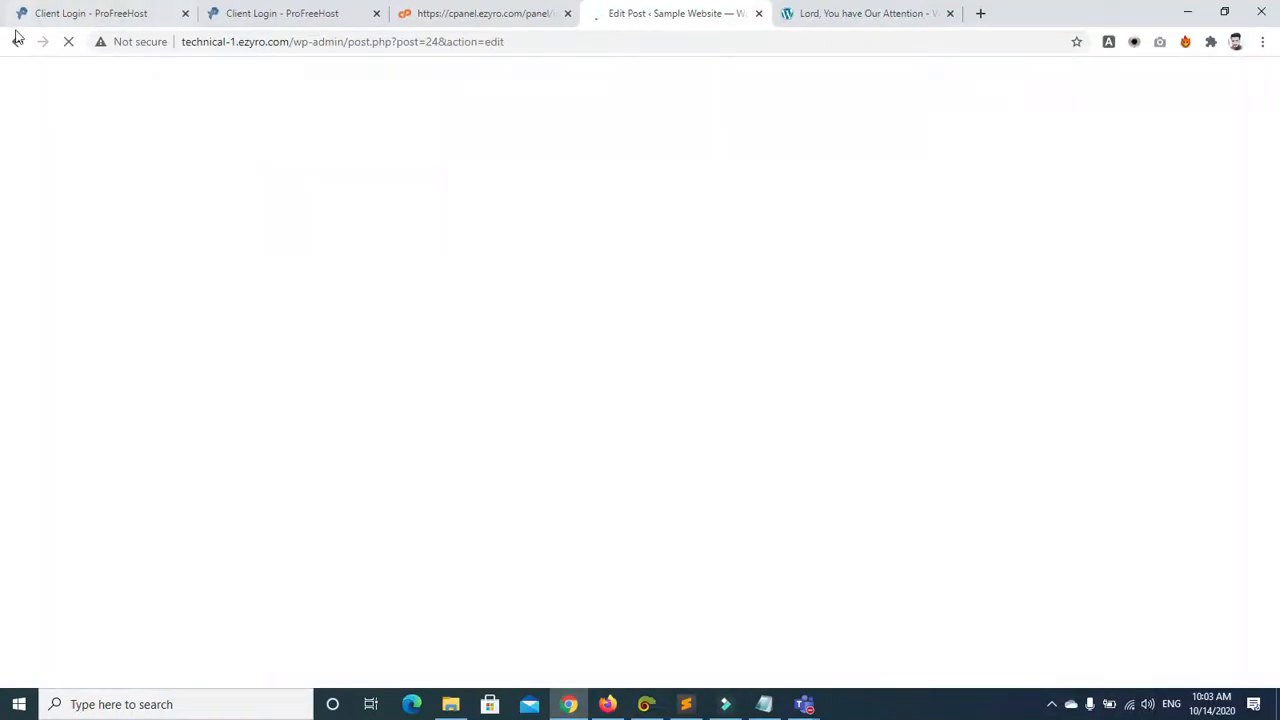
{"action": "left_click", "coordinate": [18, 43]}
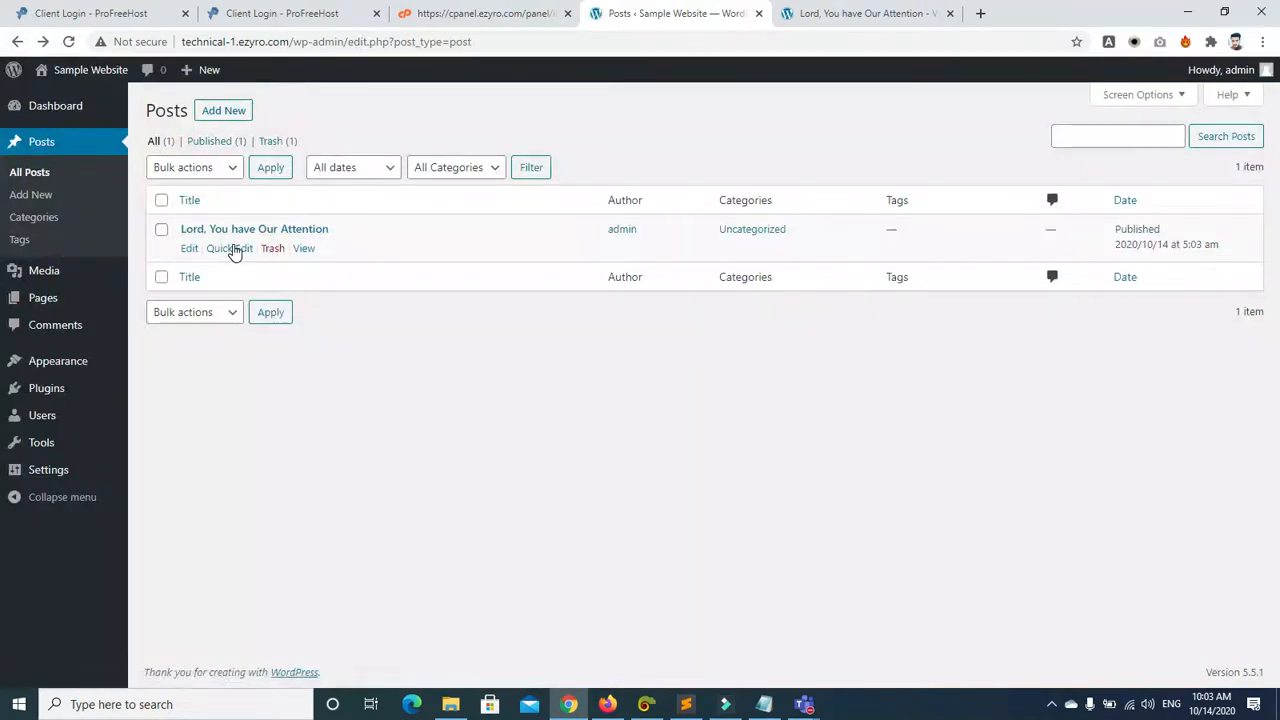
Step: Open the Quick Edit form for the "Lord, You have Our Attention" post
{"action": "mouse_move", "coordinate": [223, 256]}
{"action": "left_click", "coordinate": [232, 250]}
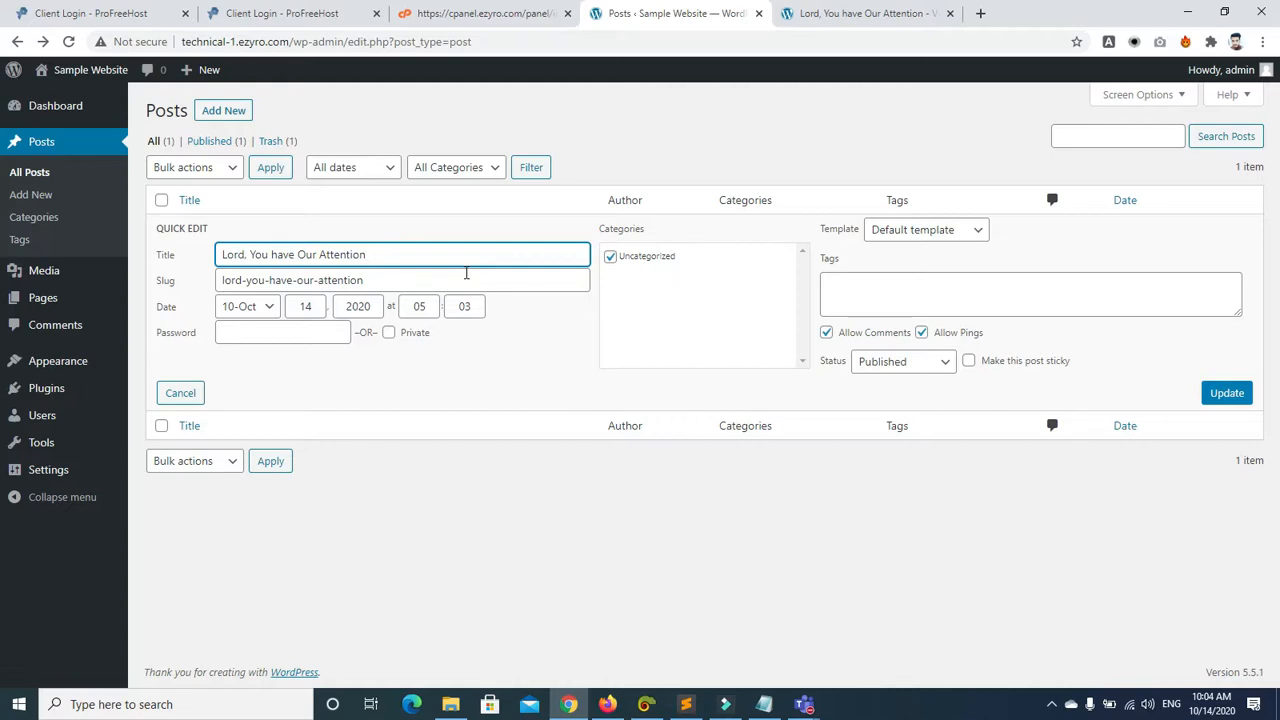
Step: Look at the post's template choices in Quick Edit, switch its status to Pending Review, and set it back to Published
{"action": "left_click", "coordinate": [895, 232]}
{"action": "left_click", "coordinate": [898, 233]}
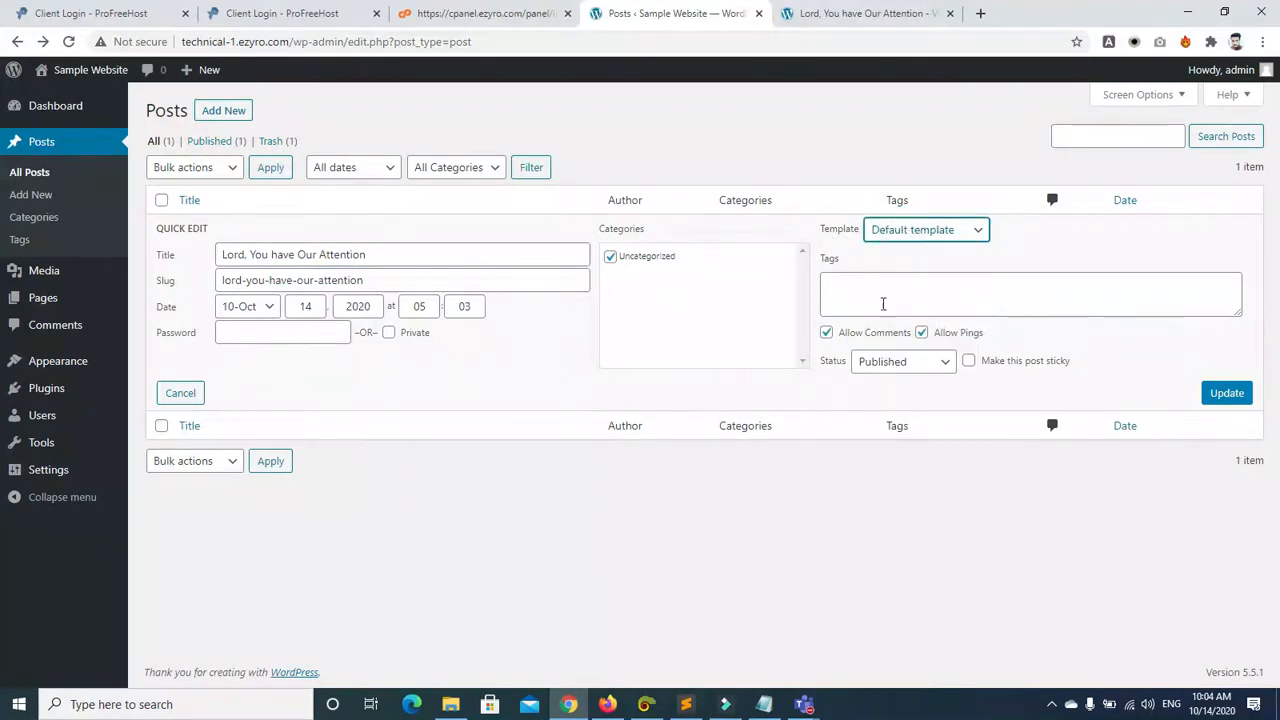
{"action": "left_click", "coordinate": [906, 362]}
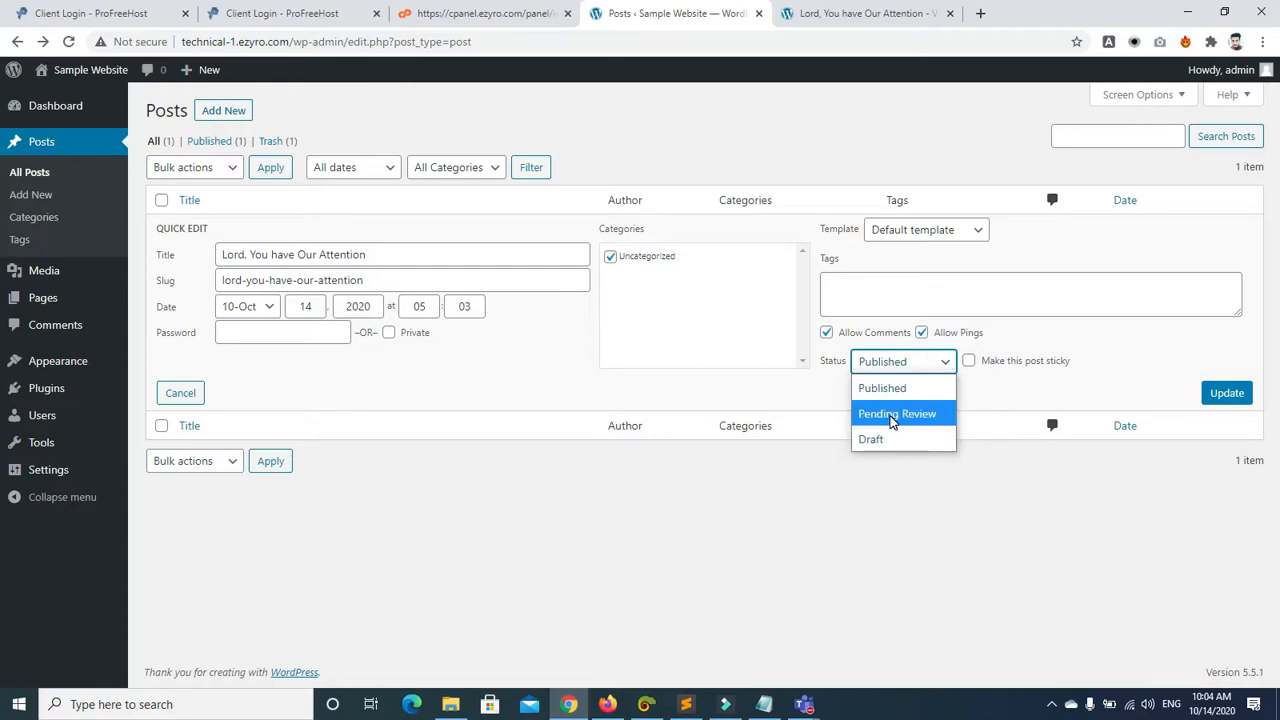
{"action": "left_click", "coordinate": [889, 415]}
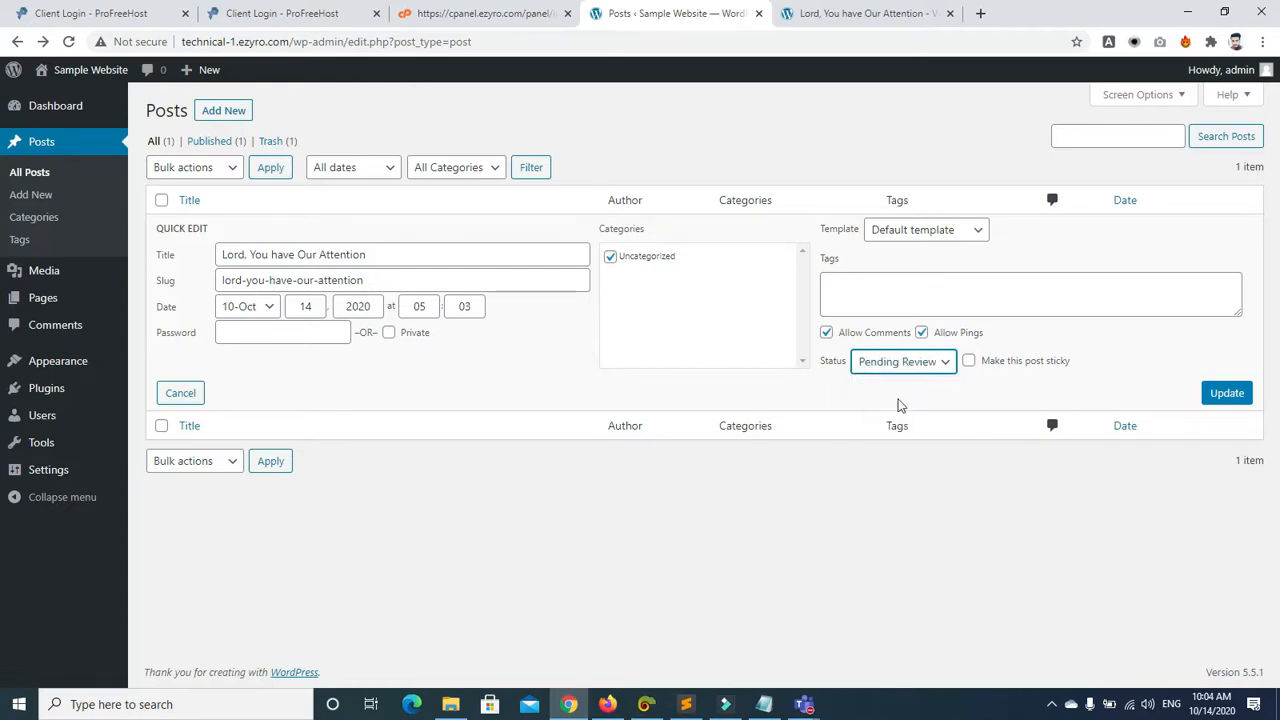
{"action": "left_click", "coordinate": [937, 364]}
{"action": "left_click", "coordinate": [920, 388]}
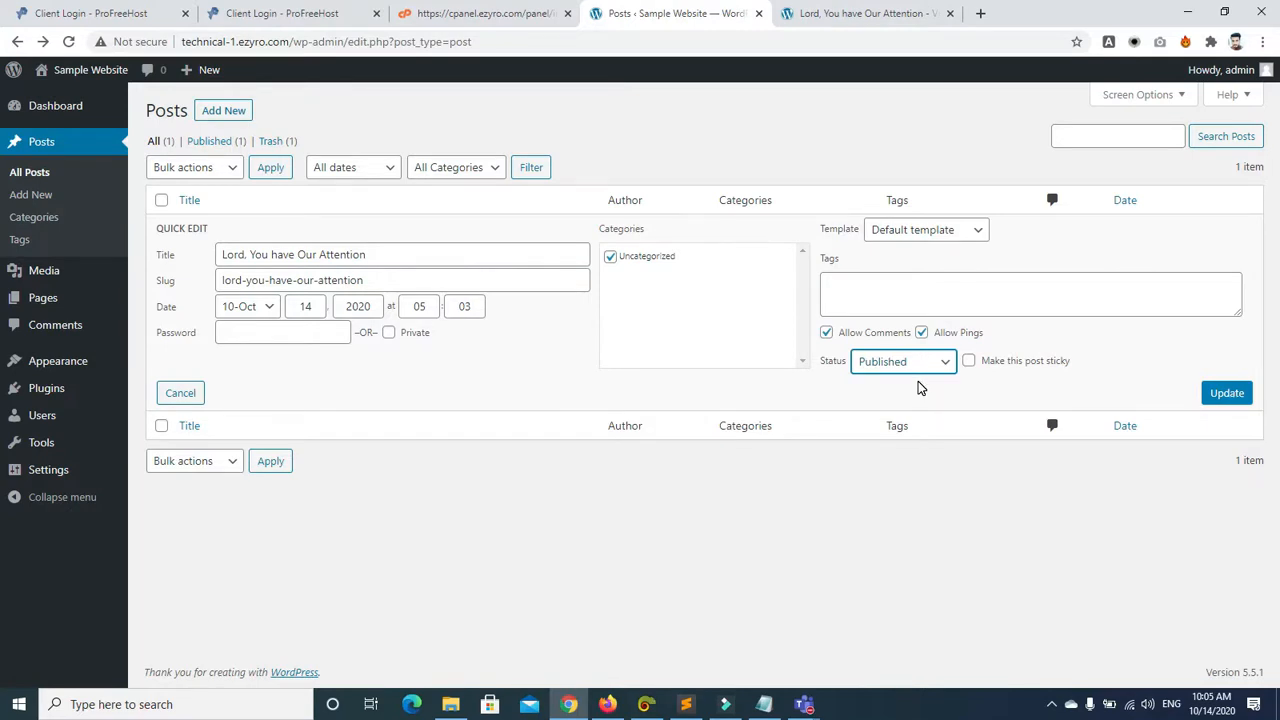
Step: Change the post's publication month to 08-Aug in the Quick Edit form and update the post
{"action": "left_click", "coordinate": [367, 256]}
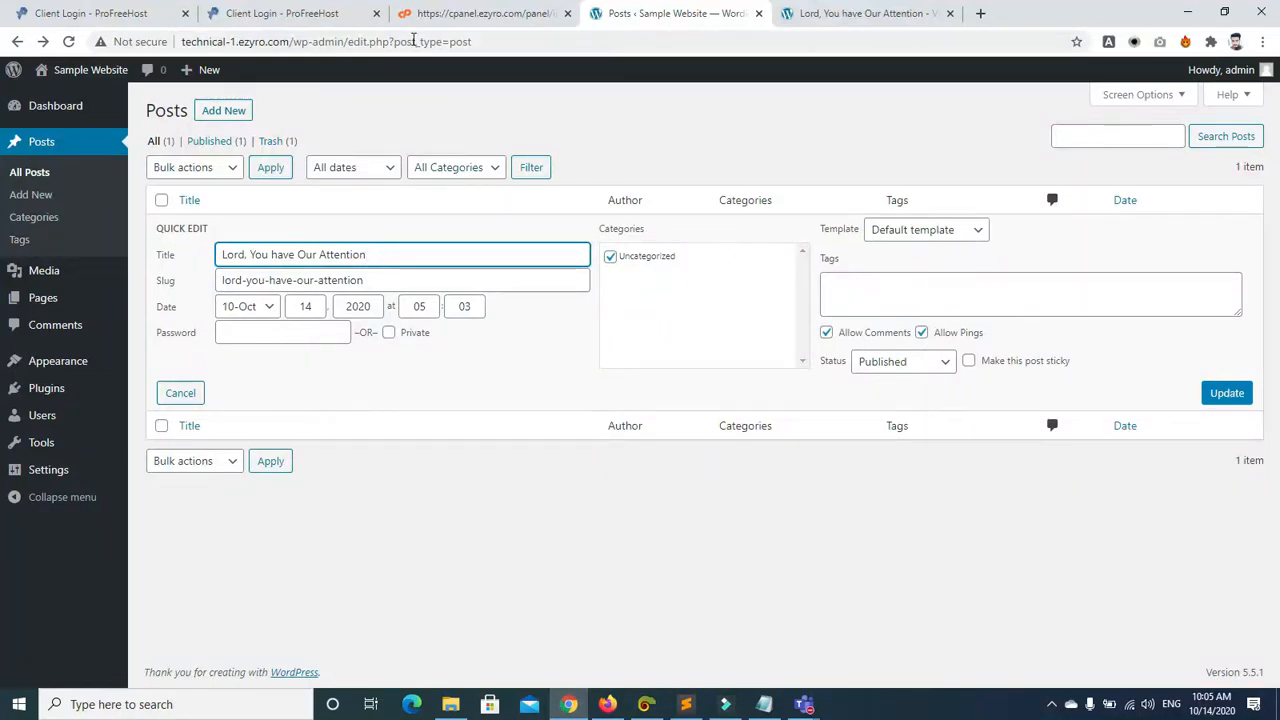
{"action": "left_click_drag", "start_coordinate": [472, 41], "coordinate": [353, 41]}
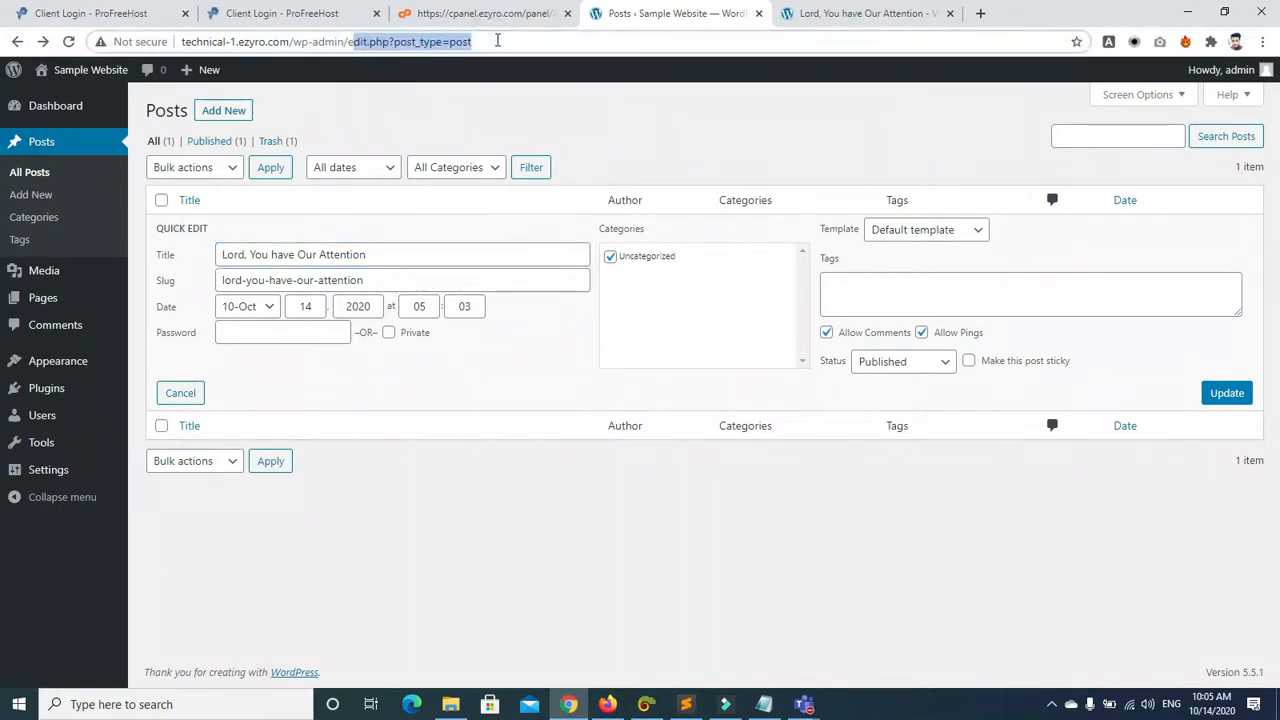
{"action": "left_click", "coordinate": [375, 285]}
{"action": "right_click", "coordinate": [420, 280]}
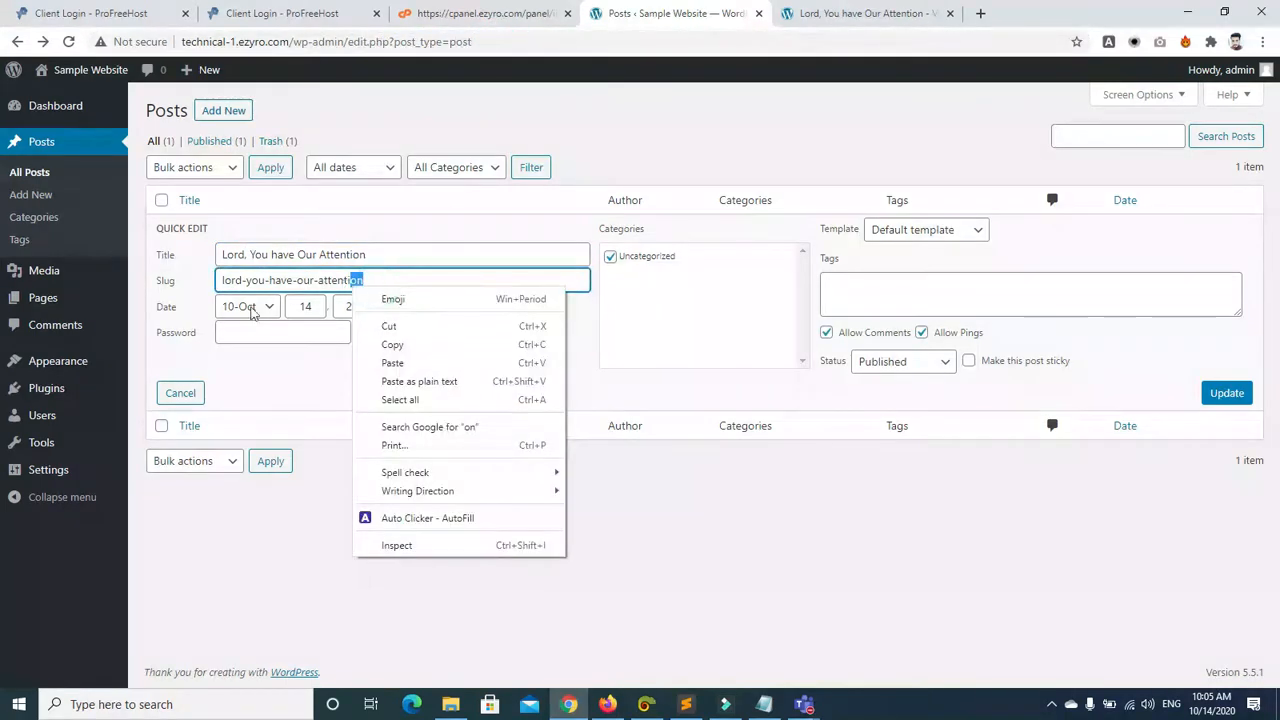
{"action": "left_click", "coordinate": [245, 306]}
{"action": "left_click", "coordinate": [447, 377]}
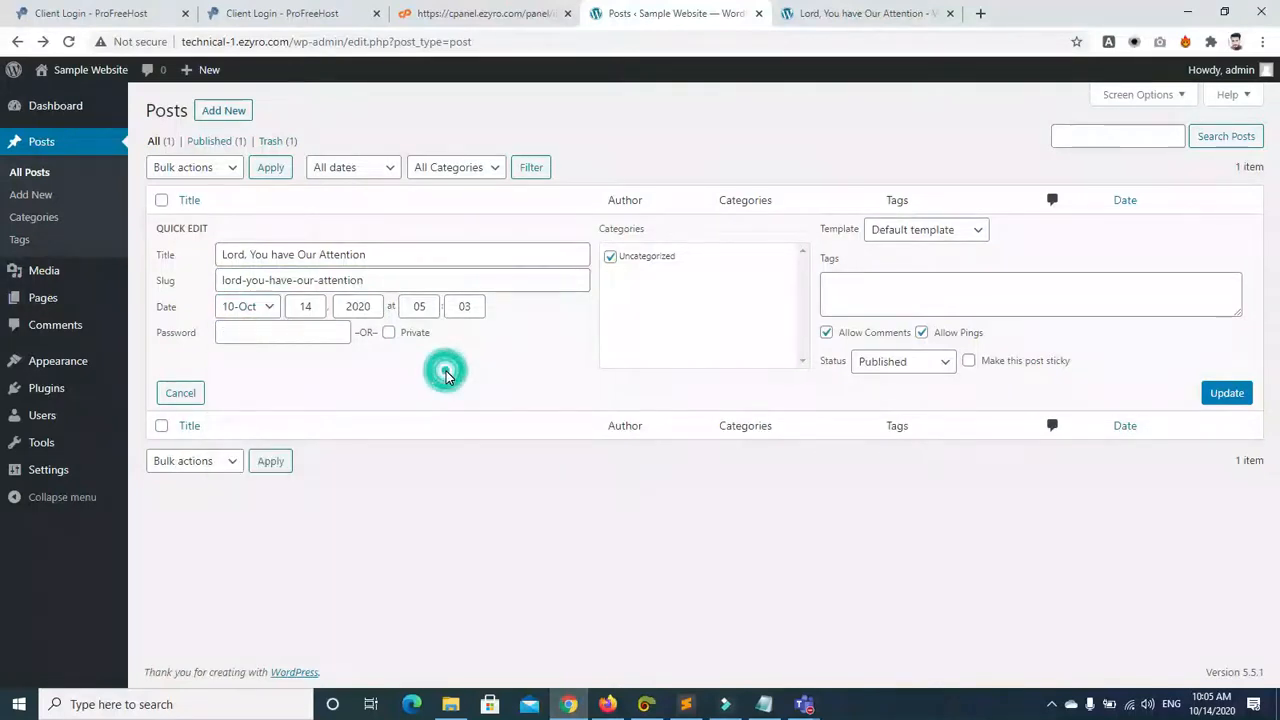
{"action": "left_click", "coordinate": [268, 308]}
{"action": "left_click", "coordinate": [240, 514]}
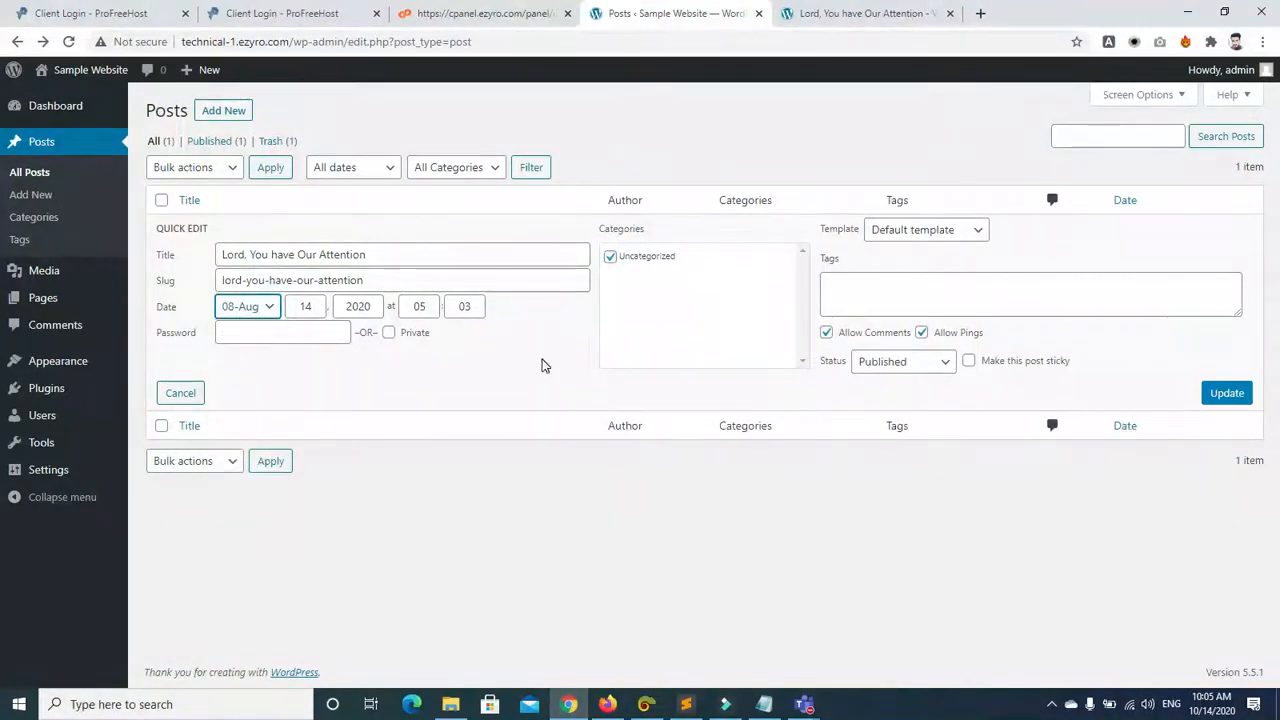
{"action": "left_click", "coordinate": [1226, 394]}
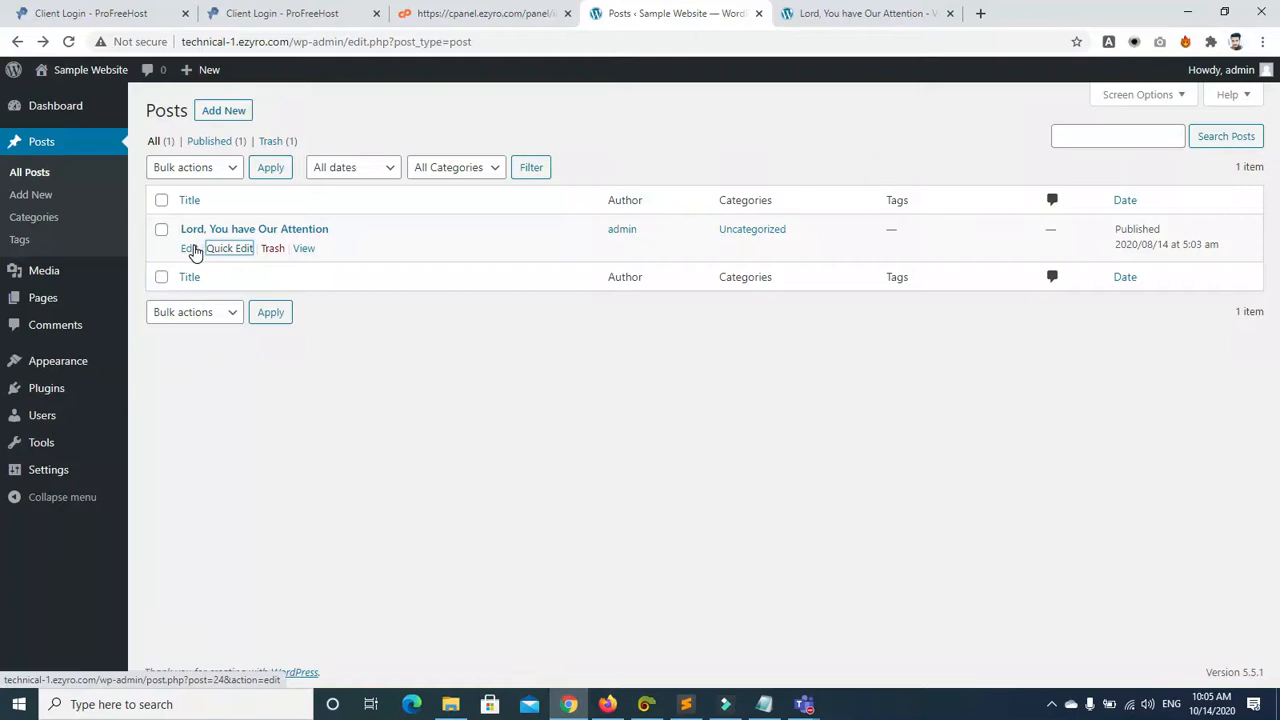
Step: Open the public page of the "Lord, You have Our Attention" post in a new tab and review it
{"action": "right_click", "coordinate": [304, 250]}
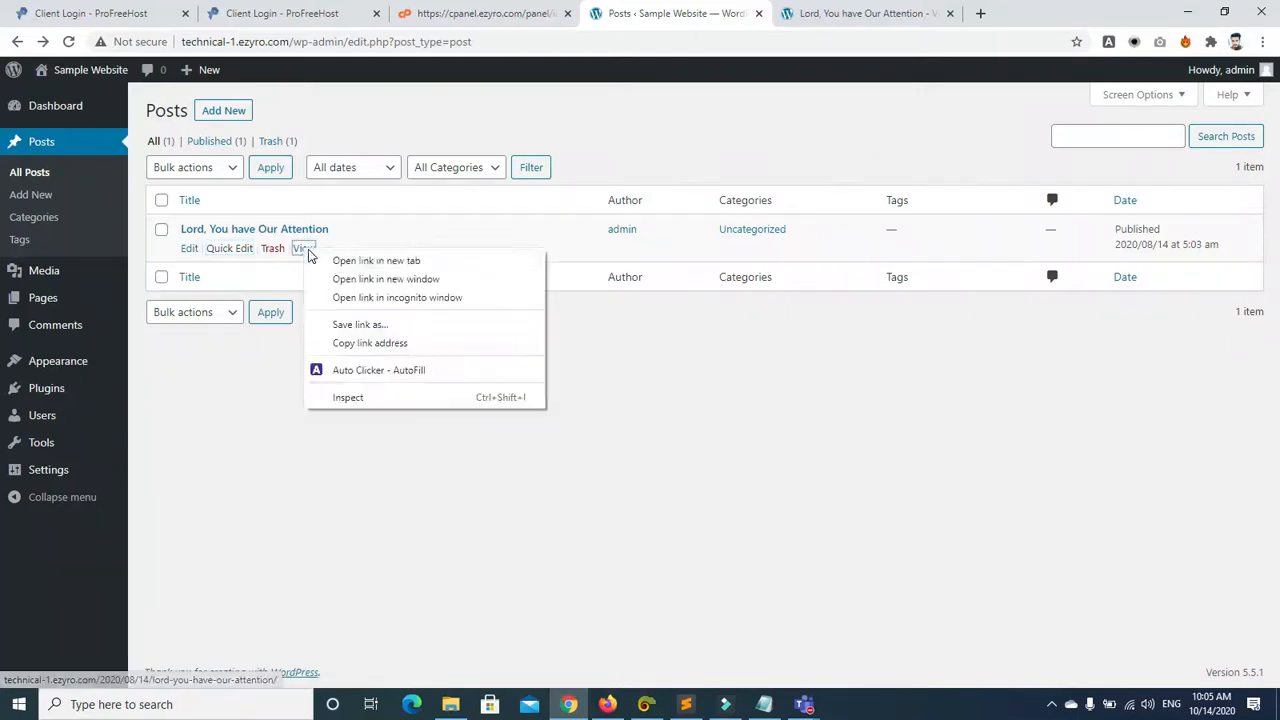
{"action": "left_click", "coordinate": [376, 261]}
{"action": "left_click", "coordinate": [794, 17]}
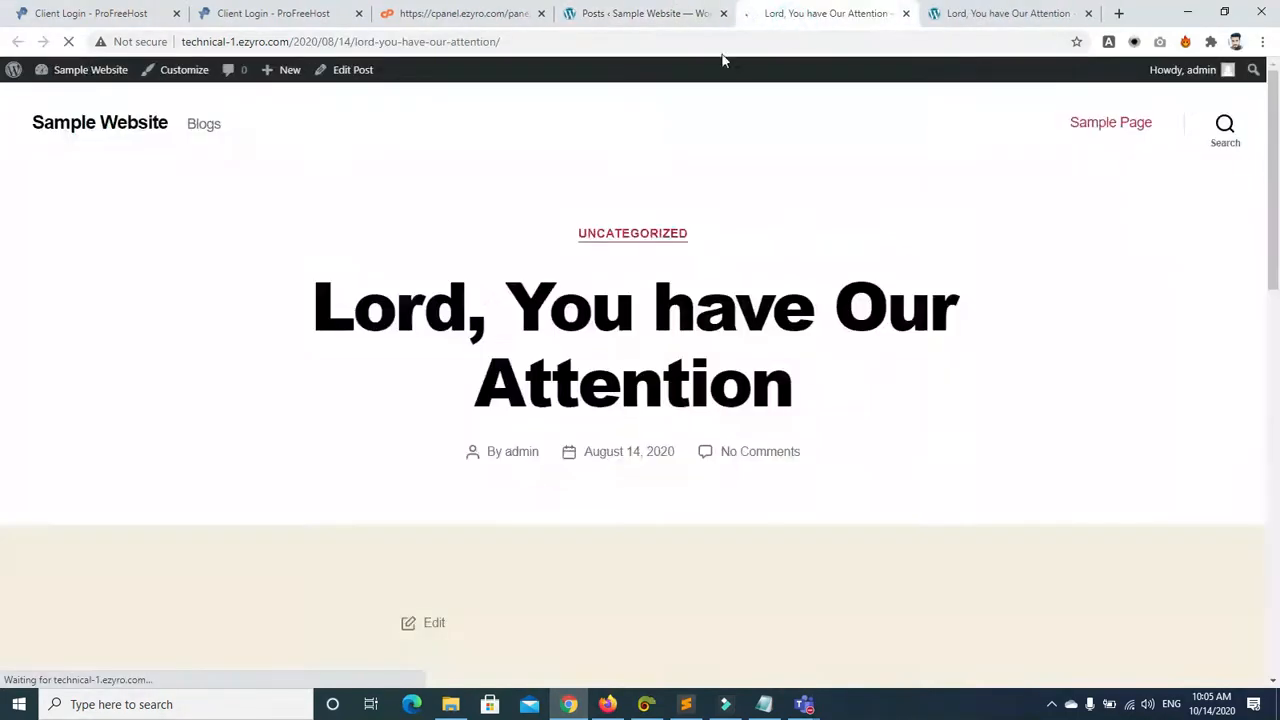
{"action": "scroll", "coordinate": [3, 434], "scroll_direction": "down", "scroll_amount": 7}
{"action": "scroll", "coordinate": [1249, 284], "scroll_direction": "up", "scroll_amount": 4}
{"action": "scroll", "coordinate": [1249, 284], "scroll_direction": "up", "scroll_amount": 3}
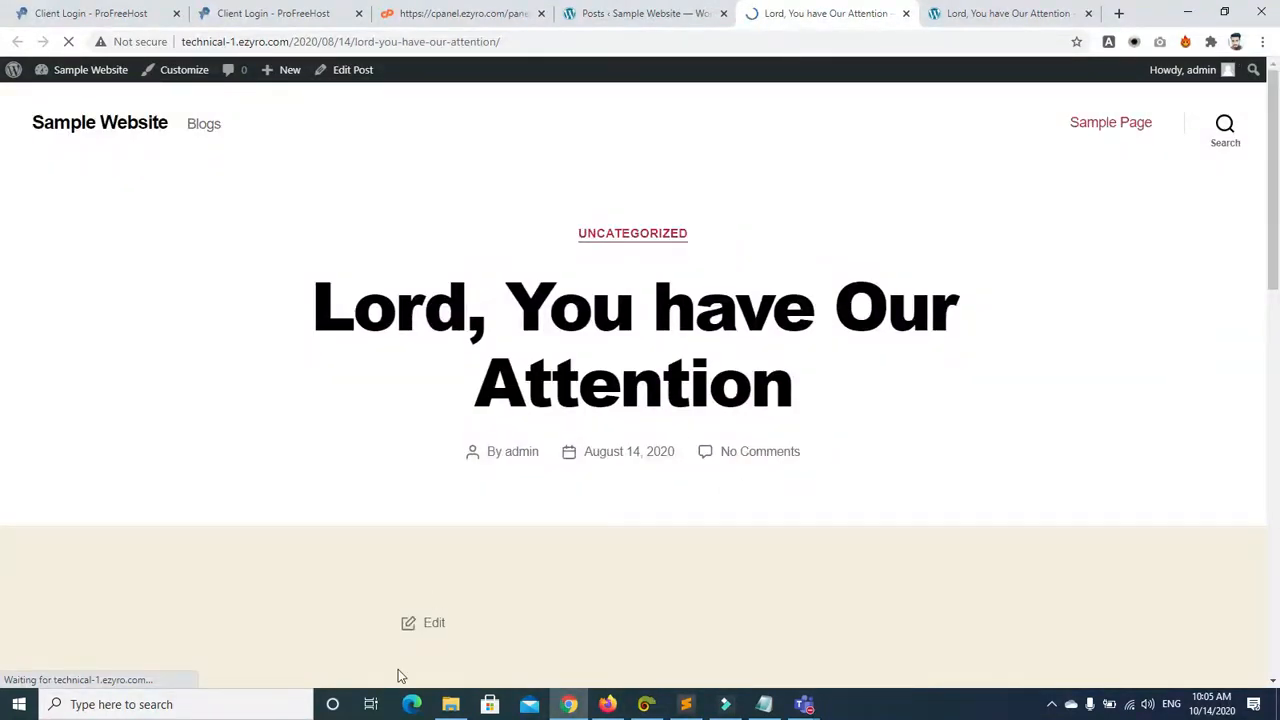
Step: Close the tab with the source article on Victorious Family and return to the WordPress posts list
{"action": "left_click", "coordinate": [1033, 8]}
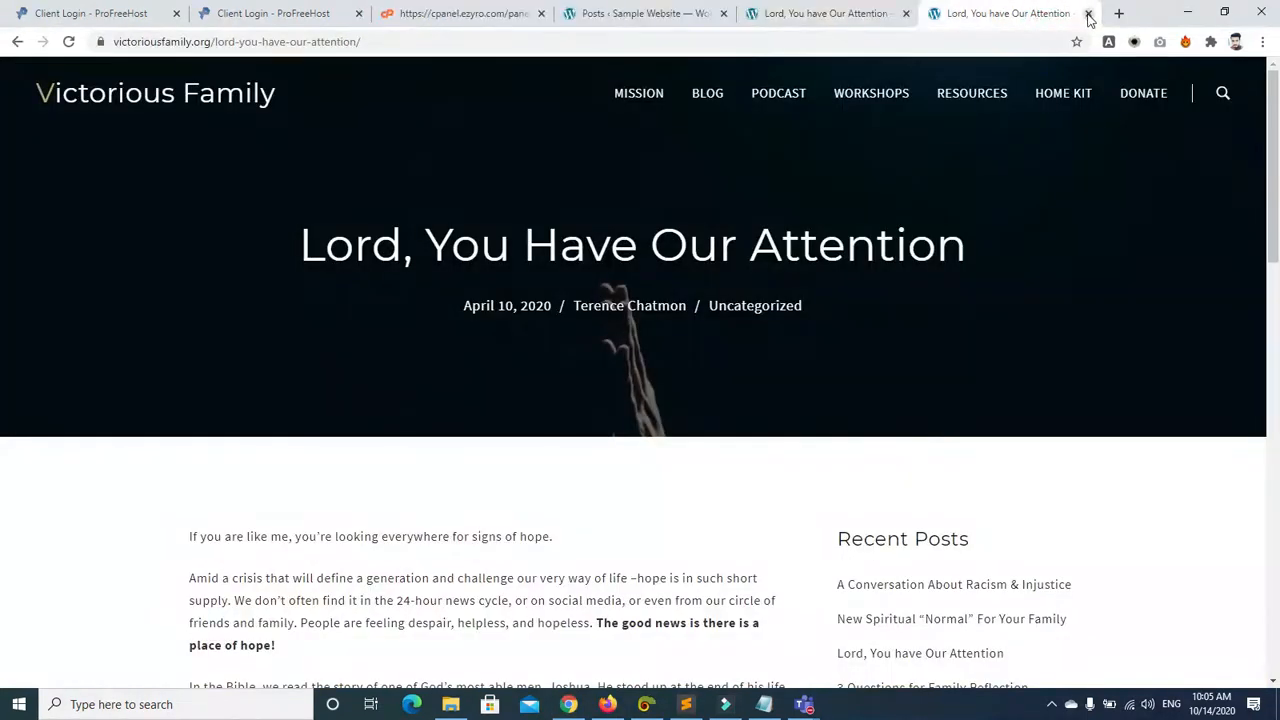
{"action": "left_click", "coordinate": [1089, 14]}
{"action": "left_click", "coordinate": [690, 14]}
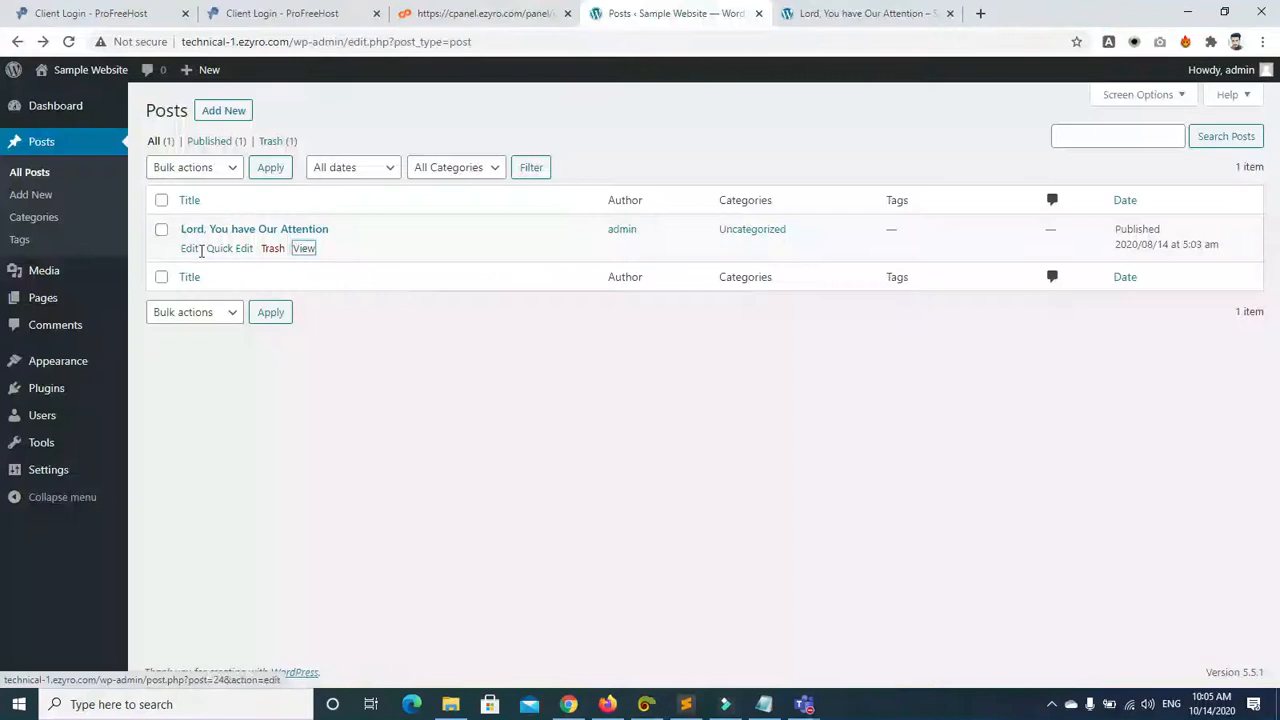
Step: Reload the posts list, start a new post and title it "Lord, You have Our Attention"
{"action": "left_click", "coordinate": [20, 143]}
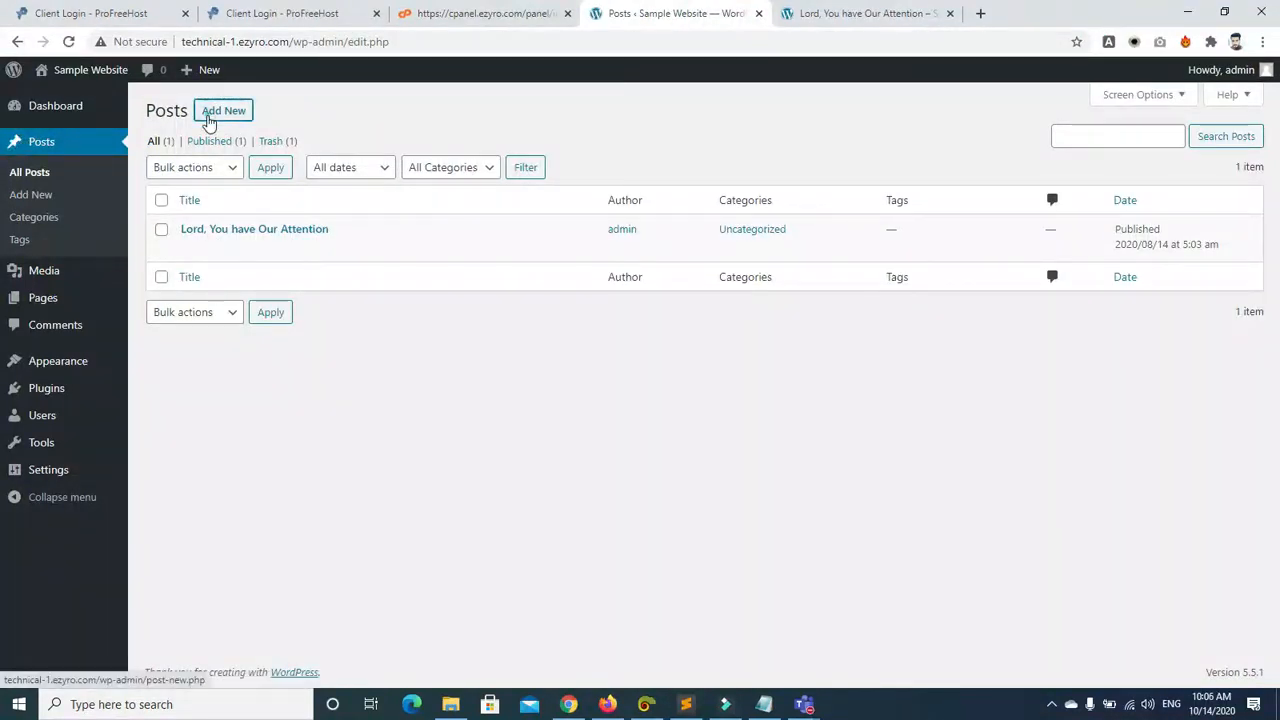
{"action": "left_click", "coordinate": [212, 116]}
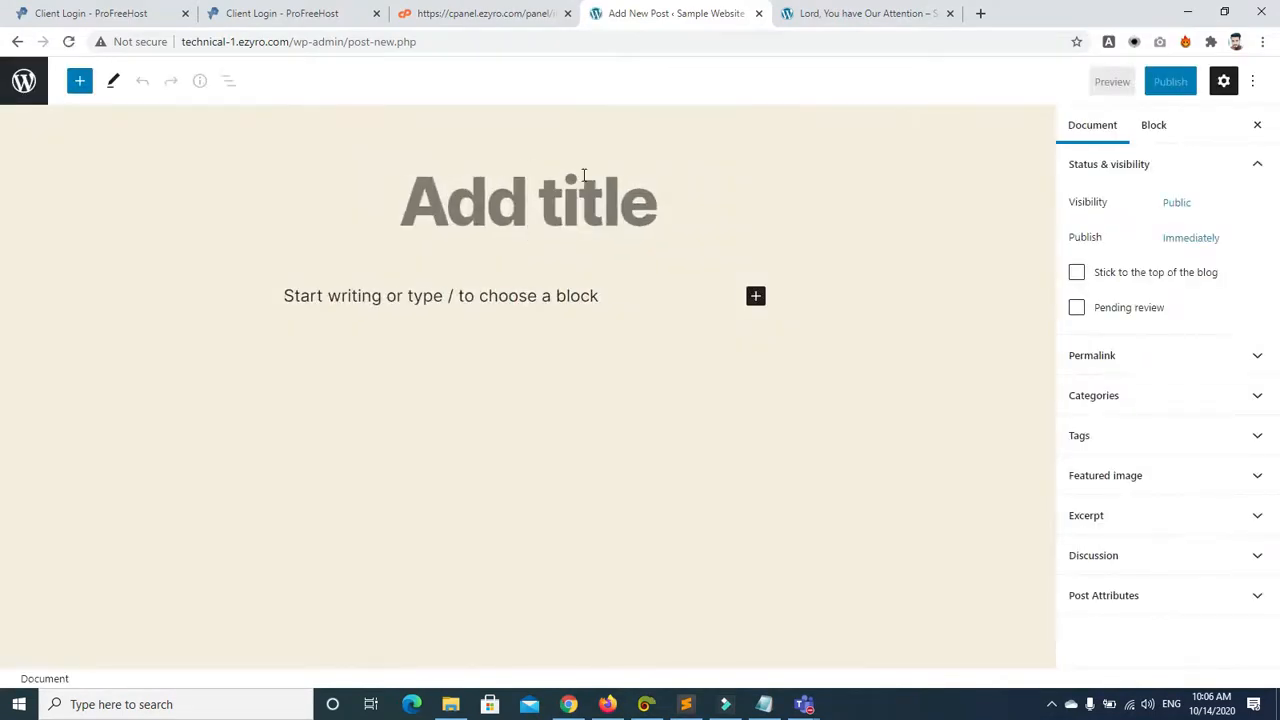
{"action": "type", "text": "k"}
{"action": "key", "text": "BackSpace"}
{"action": "type", "text": "Lord, You have Our Attention"}
Step: Erase "Our Attention" from the end of the new post's title, then use undo and redo to restore the full title
{"action": "key", "text": "BackSpace"}
{"action": "key", "text": "BackSpace"}
{"action": "key", "text": "BackSpace"}
{"action": "key", "text": "BackSpace"}
{"action": "key", "text": "BackSpace"}
{"action": "key", "text": "BackSpace"}
{"action": "key", "text": "BackSpace"}
{"action": "key", "text": "BackSpace"}
{"action": "key", "text": "BackSpace"}
{"action": "key", "text": "BackSpace"}
{"action": "key", "text": "BackSpace"}
{"action": "key", "text": "BackSpace"}
{"action": "key", "text": "BackSpace"}
{"action": "key", "text": "BackSpace"}
{"action": "key", "text": "BackSpace"}
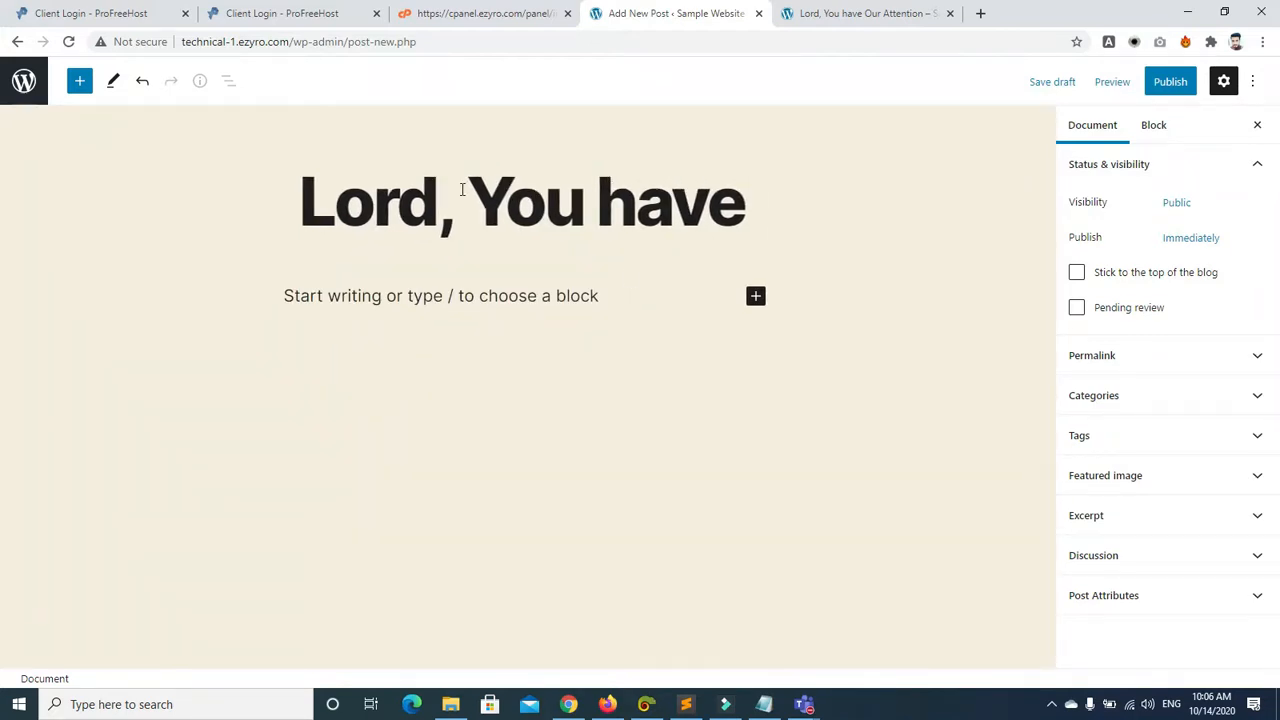
{"action": "key", "text": "ctrl+z"}
{"action": "key", "text": "ctrl+z"}
{"action": "key", "text": "ctrl+z"}
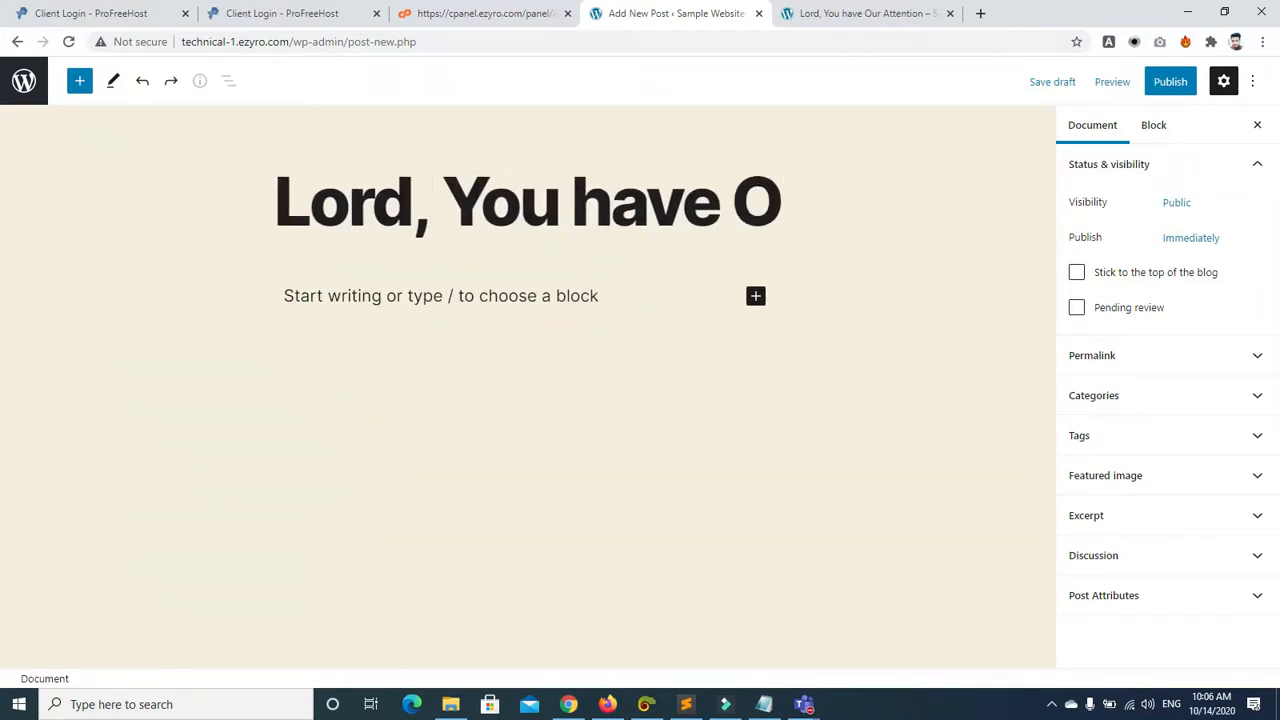
{"action": "key", "text": "ctrl+z"}
{"action": "type", "text": "tention"}
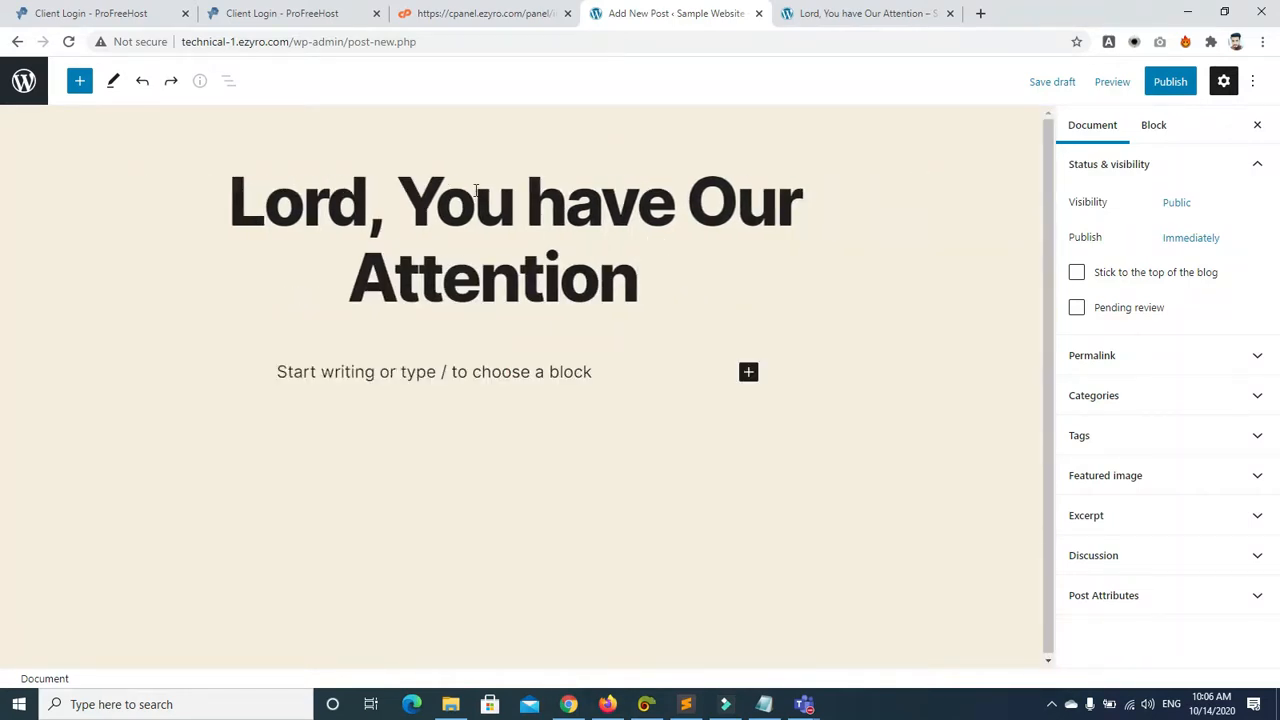
{"action": "key", "text": "ctrl+z"}
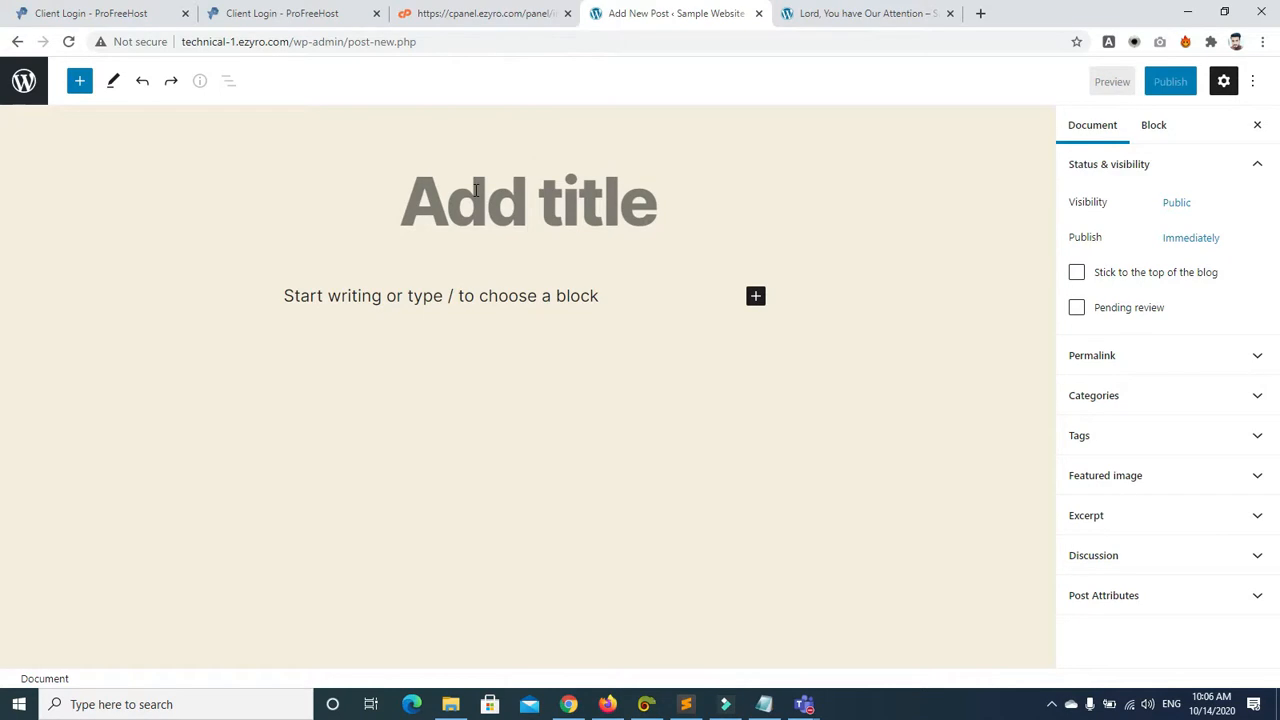
{"action": "key", "text": "ctrl+shift+z"}
Step: Remove "Lord," from the start of the title so that it reads "You have Our Attention"
{"action": "left_click", "coordinate": [400, 192]}
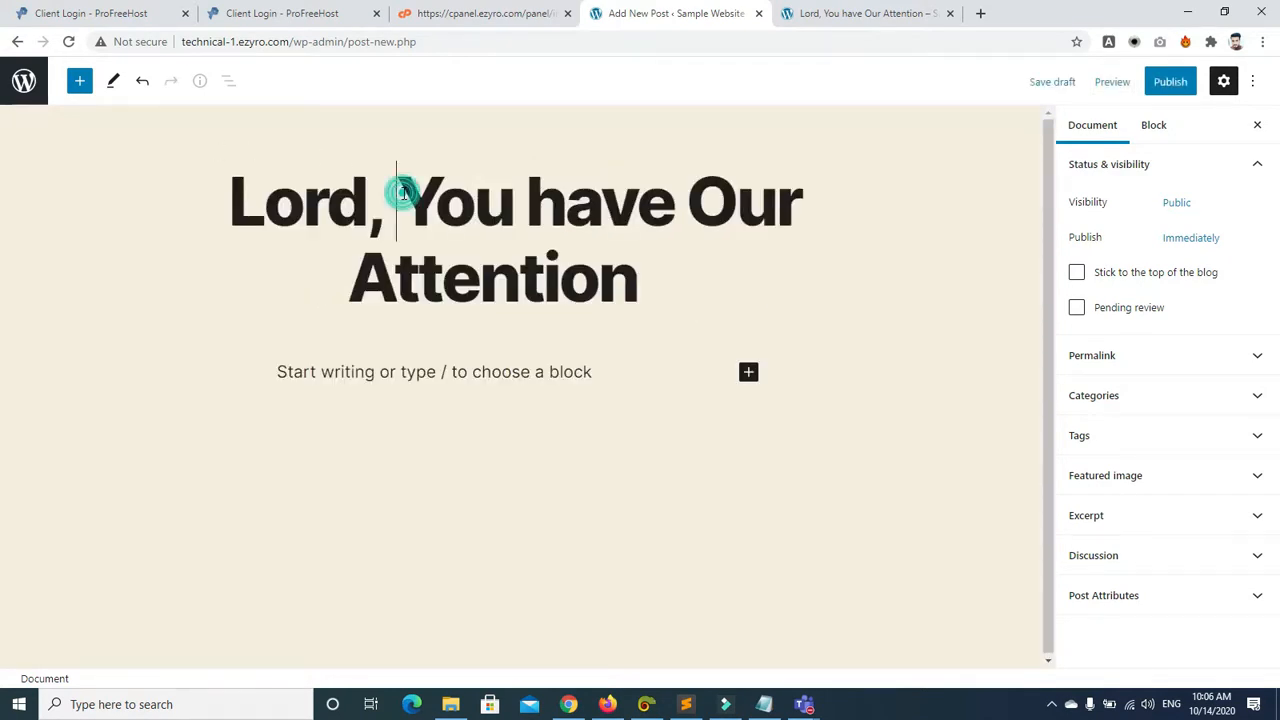
{"action": "key", "text": "BackSpace"}
{"action": "key", "text": "BackSpace"}
{"action": "key", "text": "BackSpace"}
{"action": "key", "text": "BackSpace"}
{"action": "key", "text": "BackSpace"}
{"action": "key", "text": "BackSpace"}
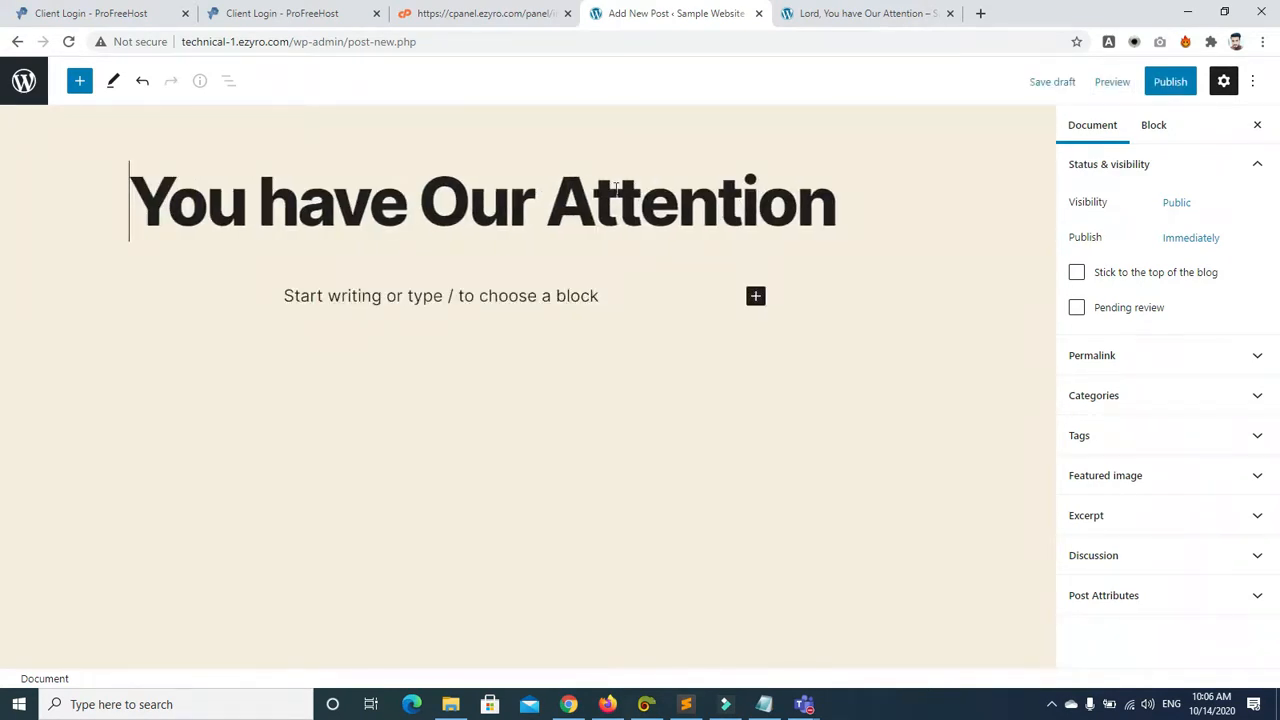
Step: Publish the "You have Our Attention" post and dismiss the publishing panel
{"action": "left_click", "coordinate": [494, 279]}
{"action": "left_click", "coordinate": [1167, 82]}
{"action": "left_click", "coordinate": [1131, 80]}
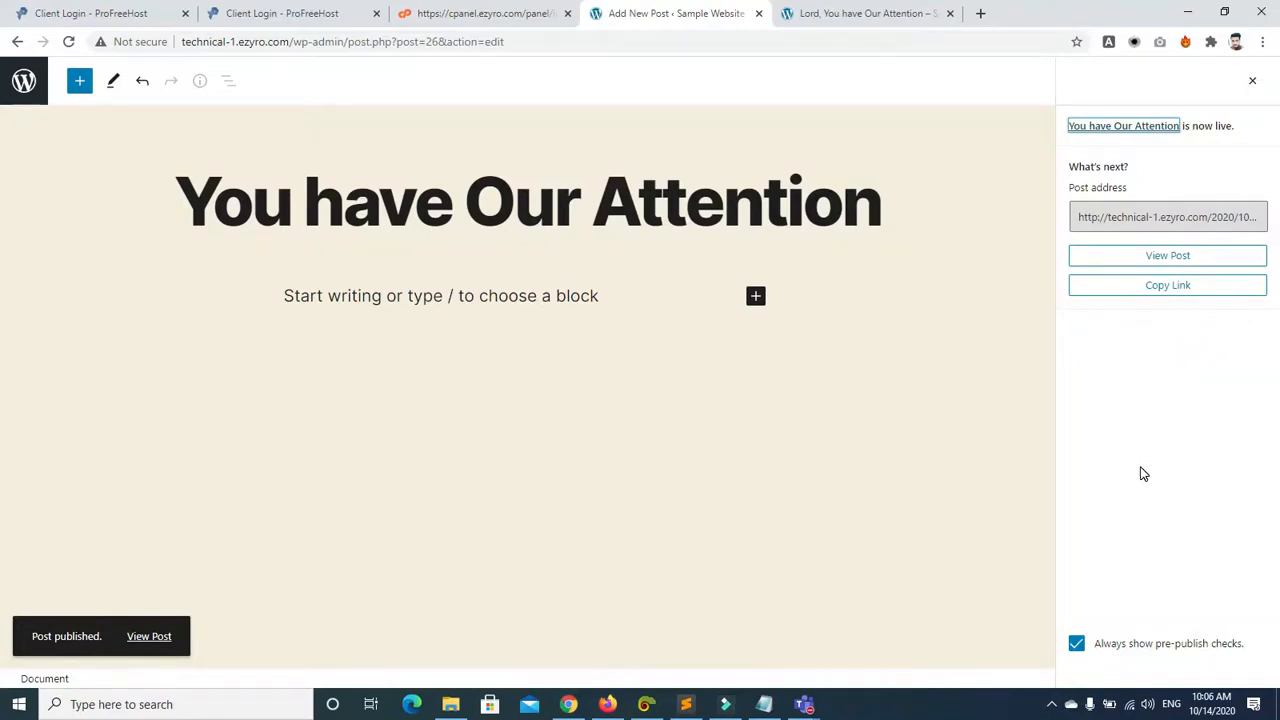
{"action": "left_click", "coordinate": [1256, 80]}
Step: Return to the posts list, reload it and open the "You have Our Attention" post for editing
{"action": "left_click", "coordinate": [19, 41]}
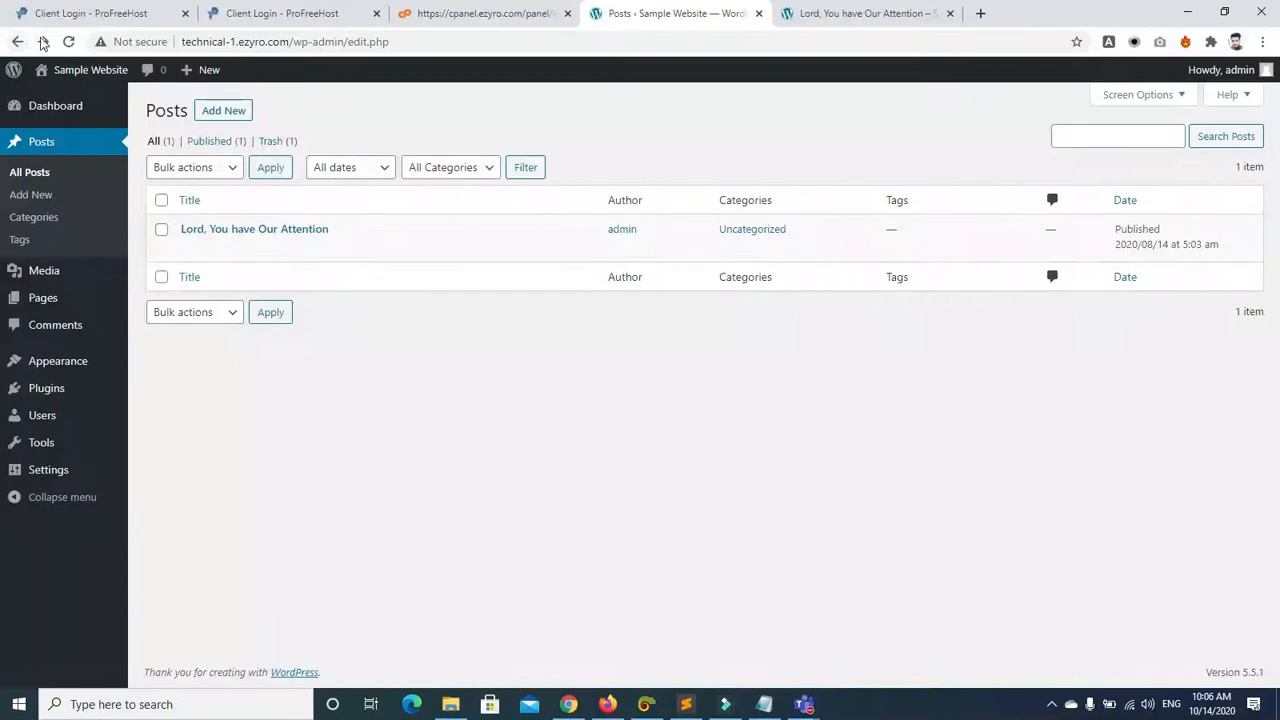
{"action": "left_click", "coordinate": [66, 41]}
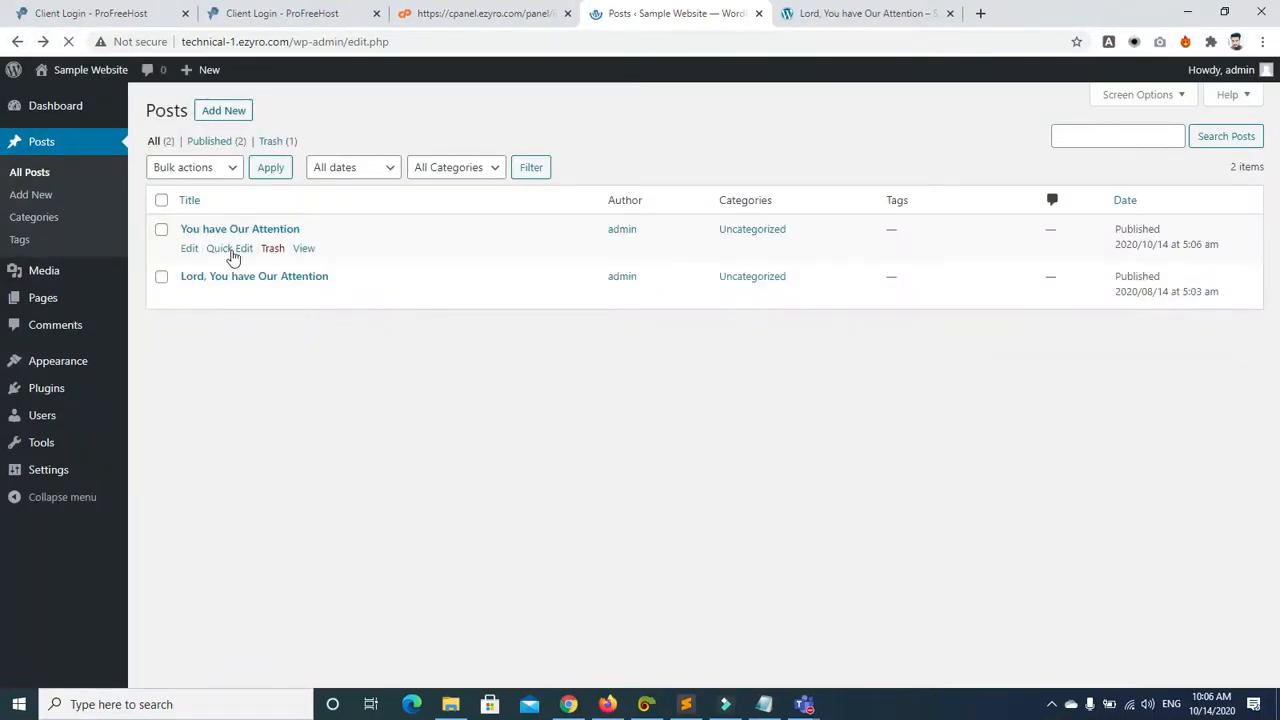
{"action": "left_click", "coordinate": [195, 230]}
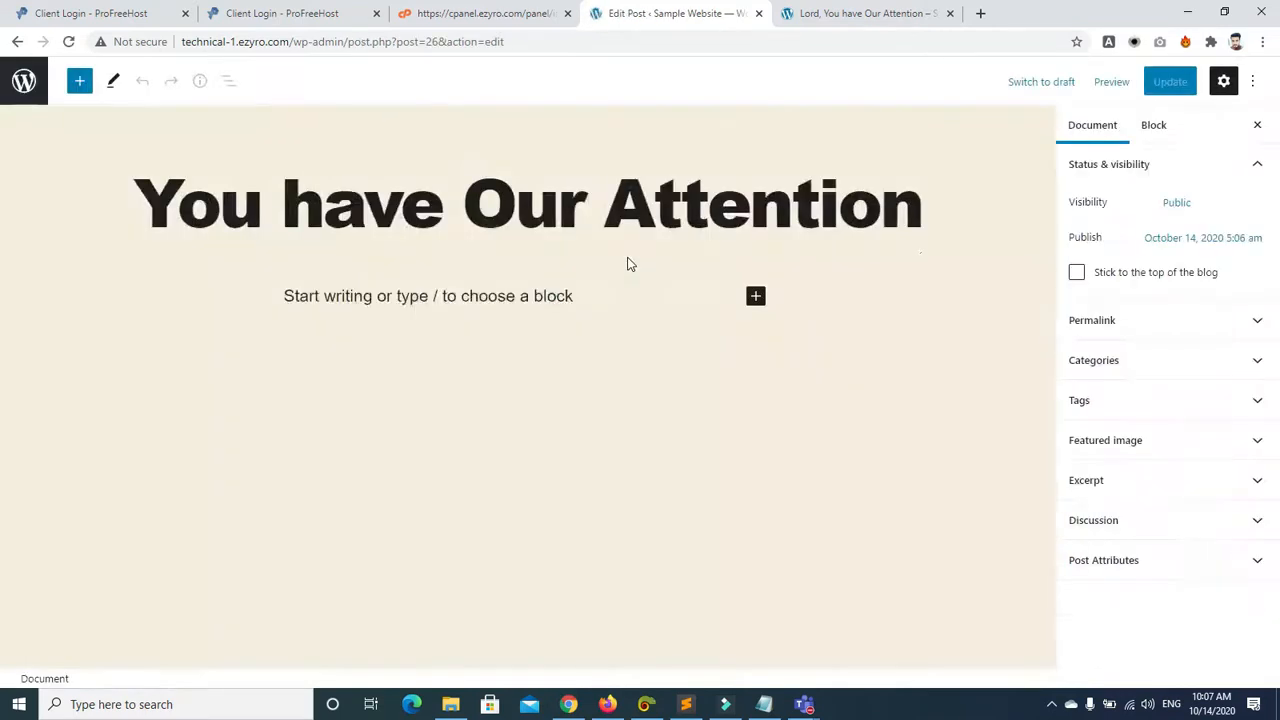
Step: Browse the full block library, add a Heading block to the post and set its level to H1
{"action": "left_click", "coordinate": [755, 298]}
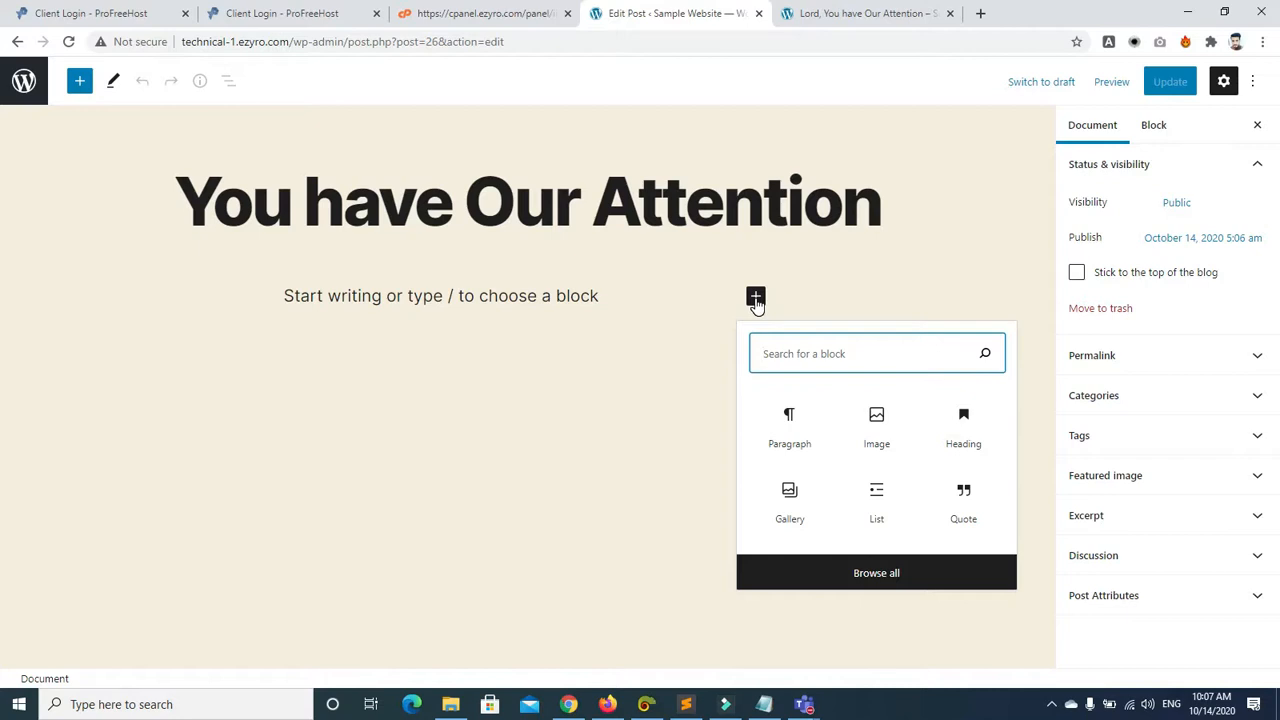
{"action": "left_click", "coordinate": [884, 575]}
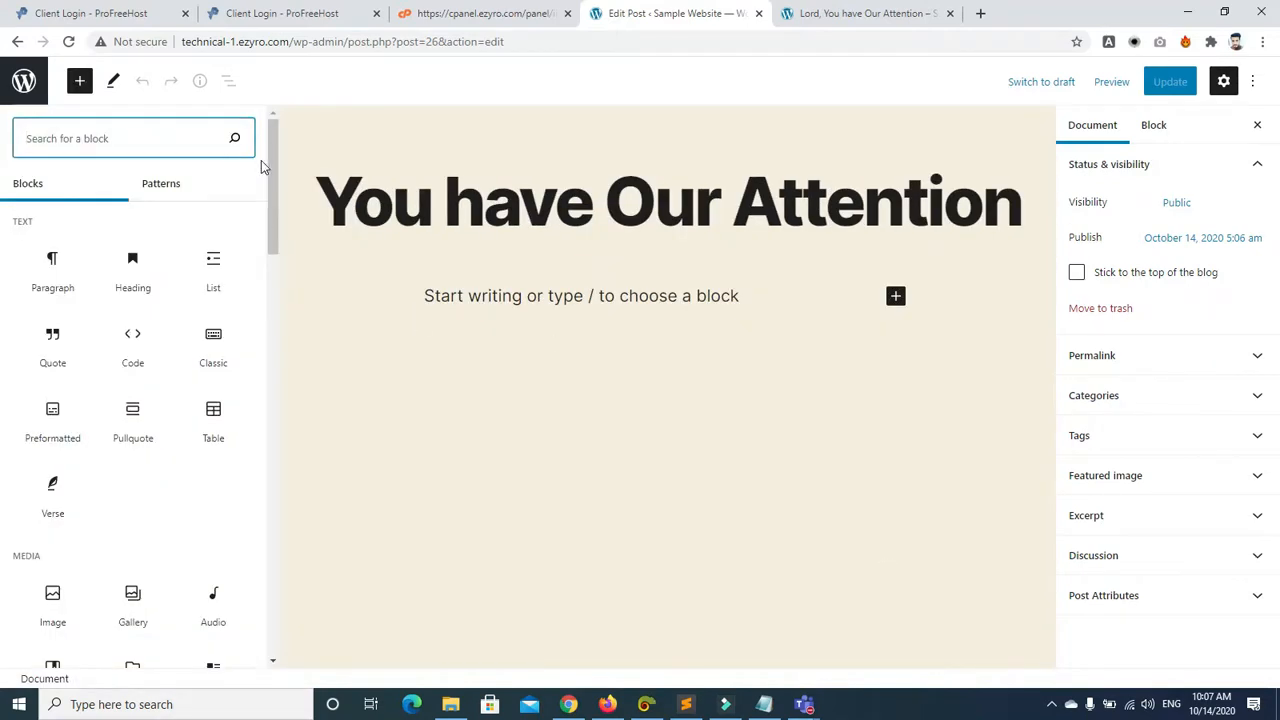
{"action": "left_click_drag", "start_coordinate": [274, 163], "coordinate": [283, 134]}
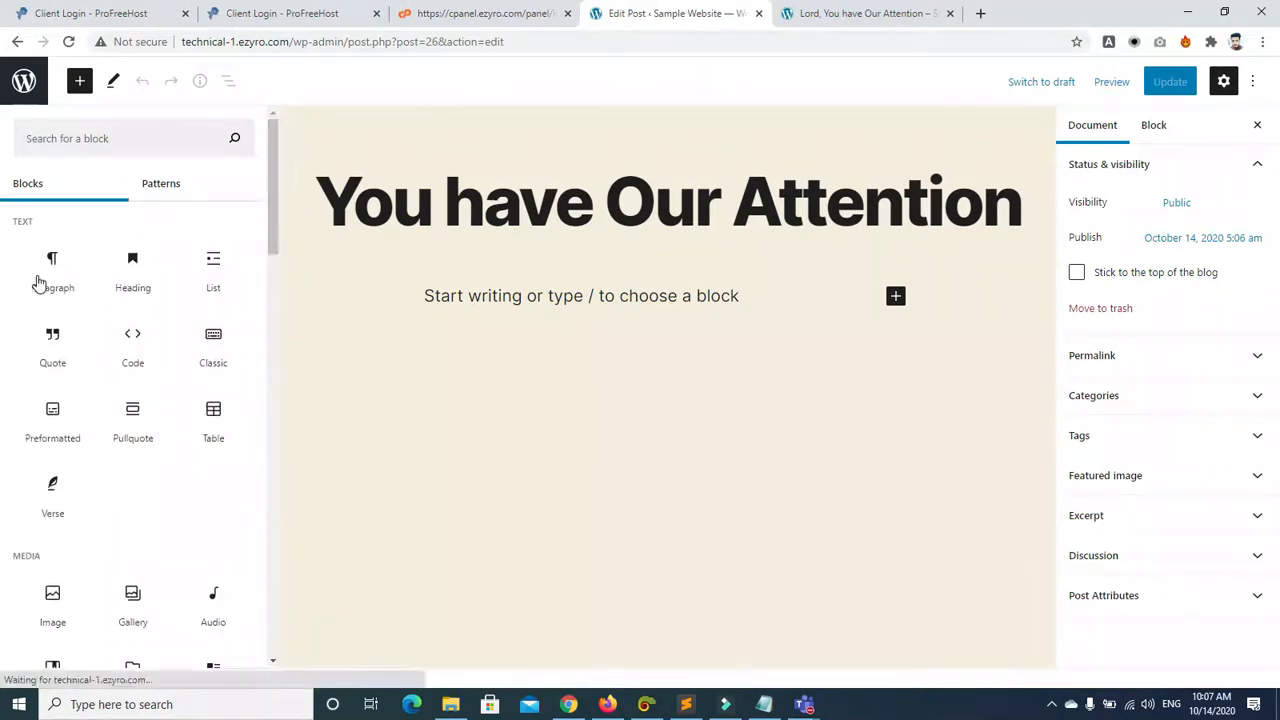
{"action": "left_click", "coordinate": [128, 278]}
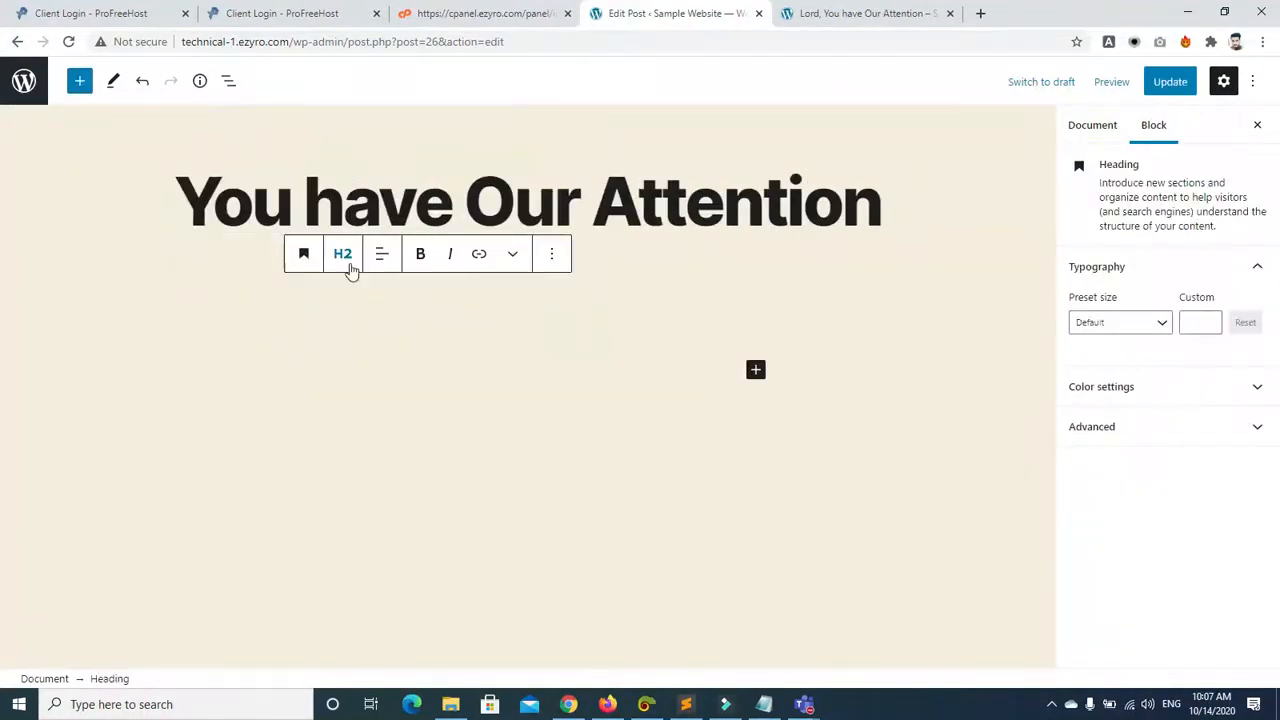
{"action": "left_click", "coordinate": [343, 254]}
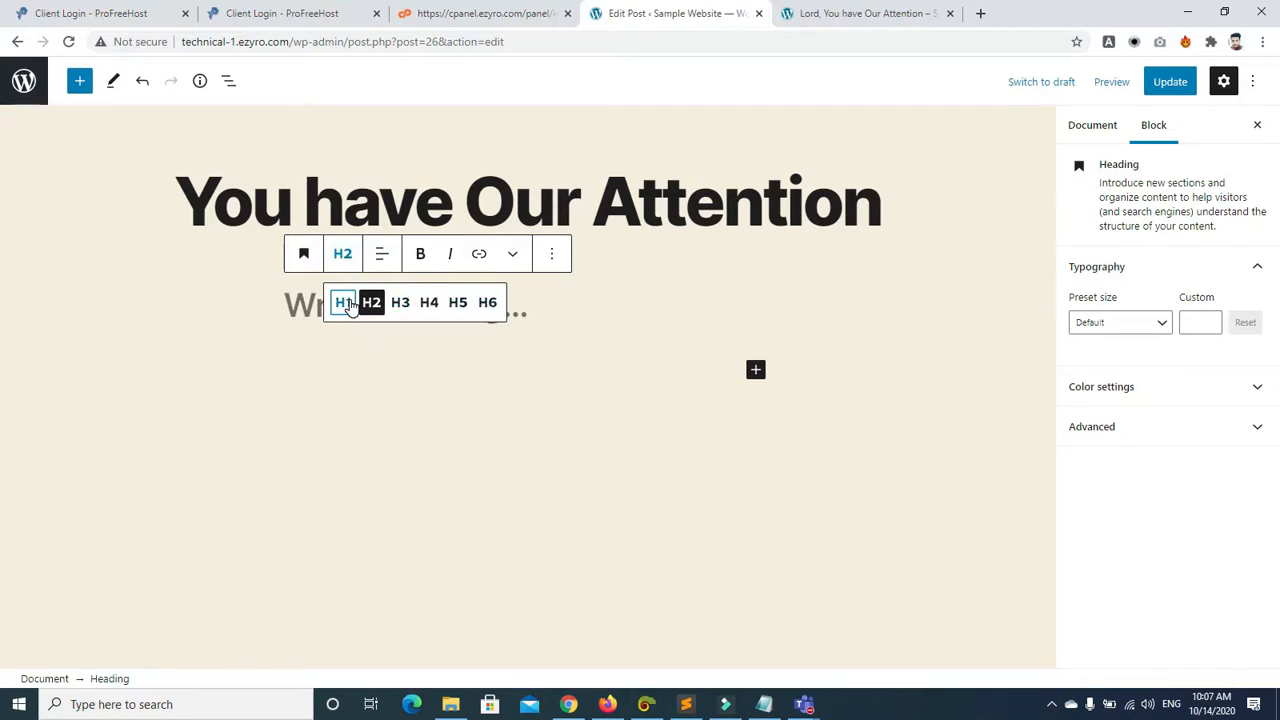
{"action": "left_click", "coordinate": [346, 301]}
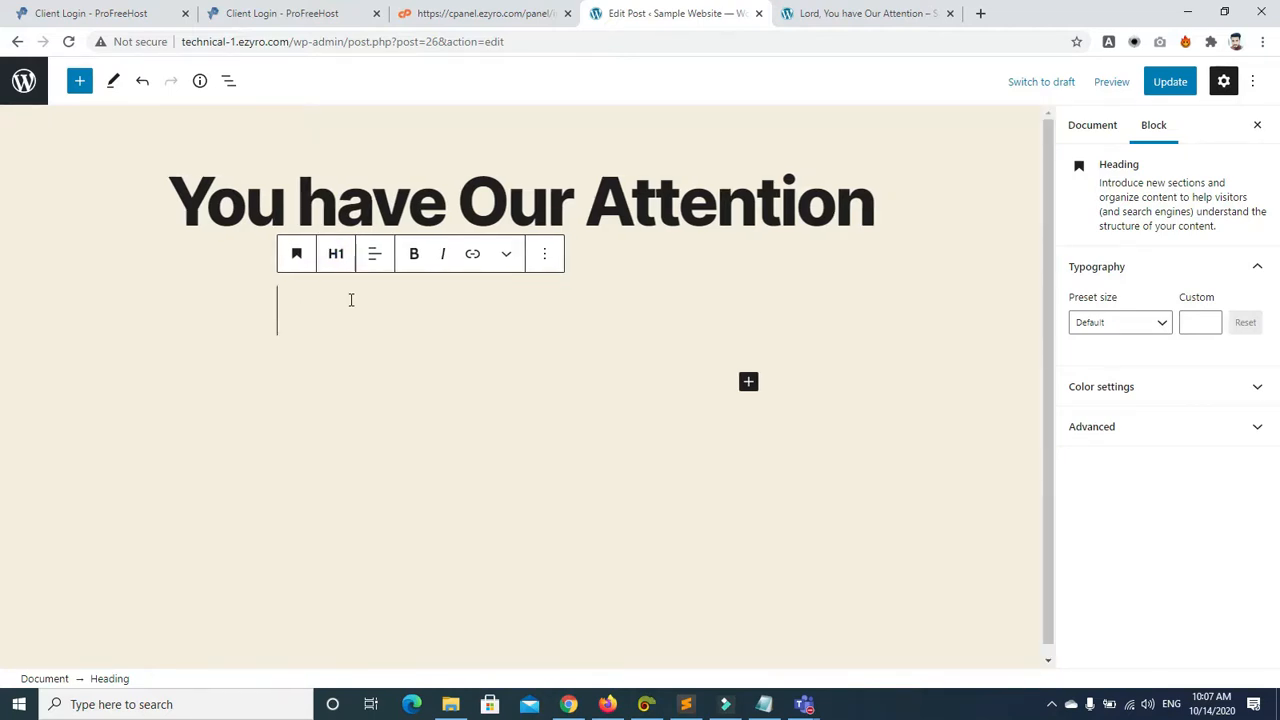
Step: Search the web for "english newpaper" in a new browser tab
{"action": "left_click", "coordinate": [829, 14]}
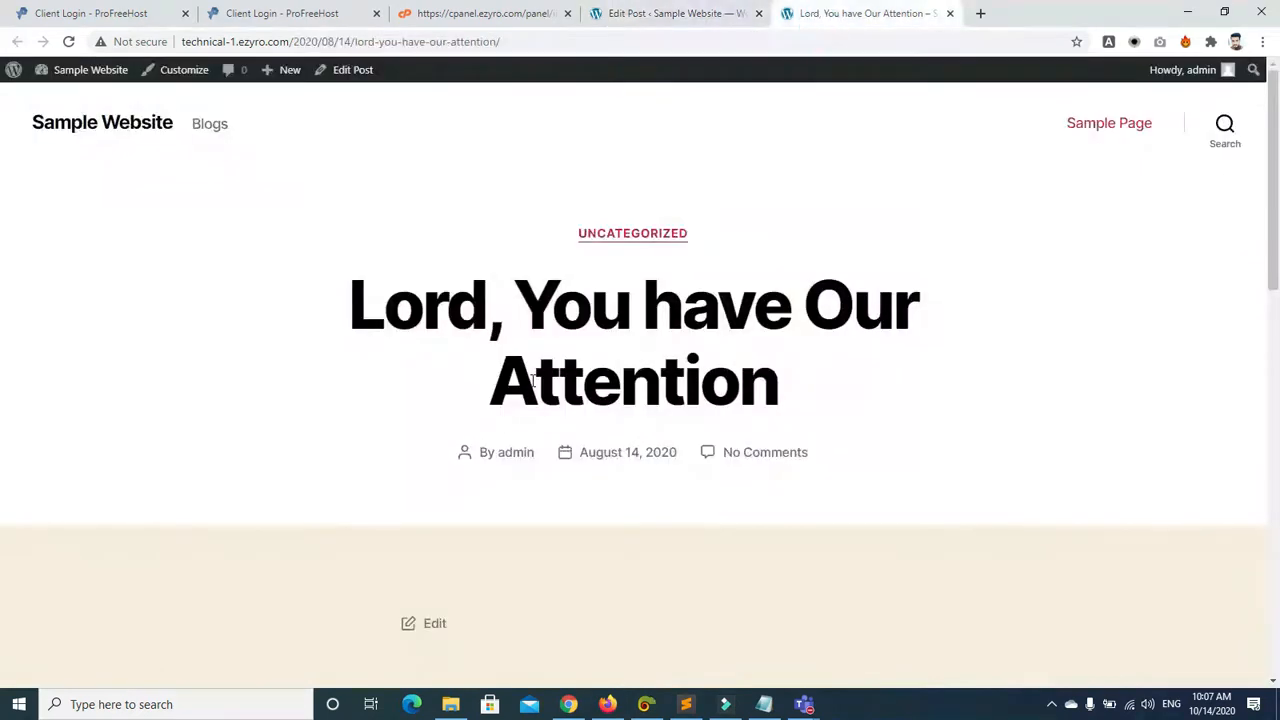
{"action": "left_click", "coordinate": [980, 13]}
{"action": "left_click", "coordinate": [925, 41]}
{"action": "type", "text": "englisg"}
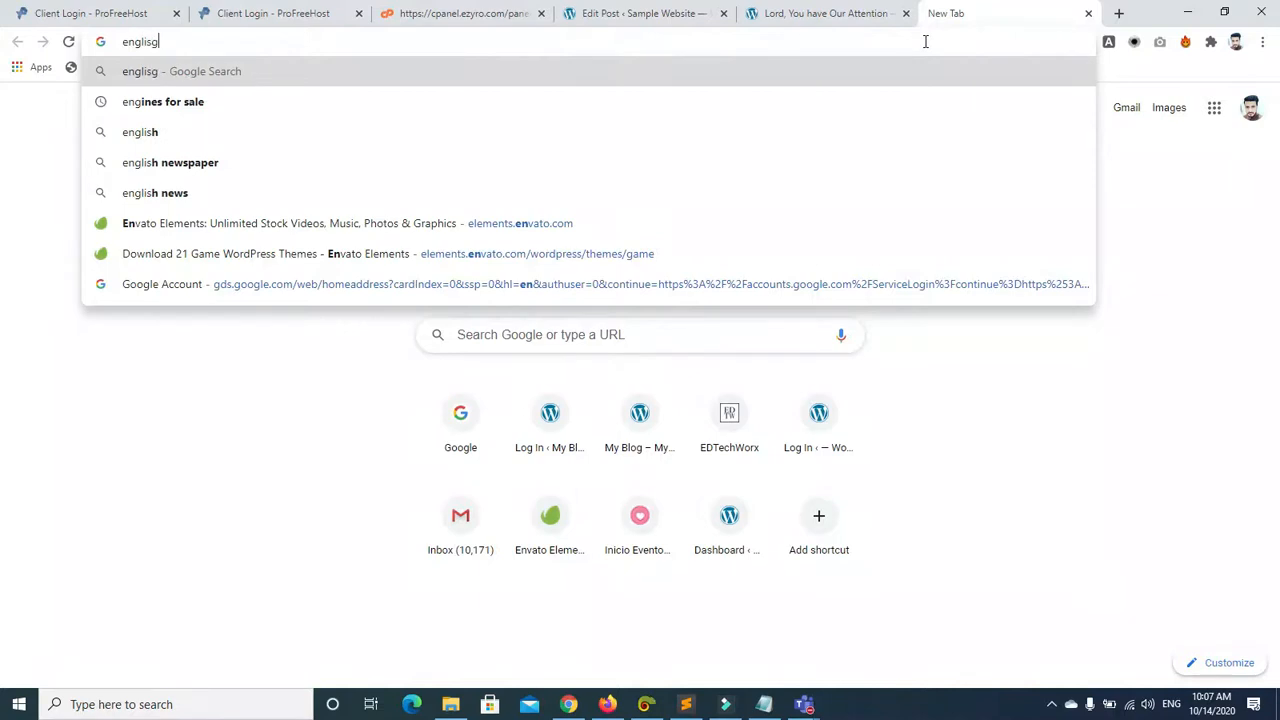
{"action": "key", "text": "BackSpace"}
{"action": "type", "text": "h ne"}
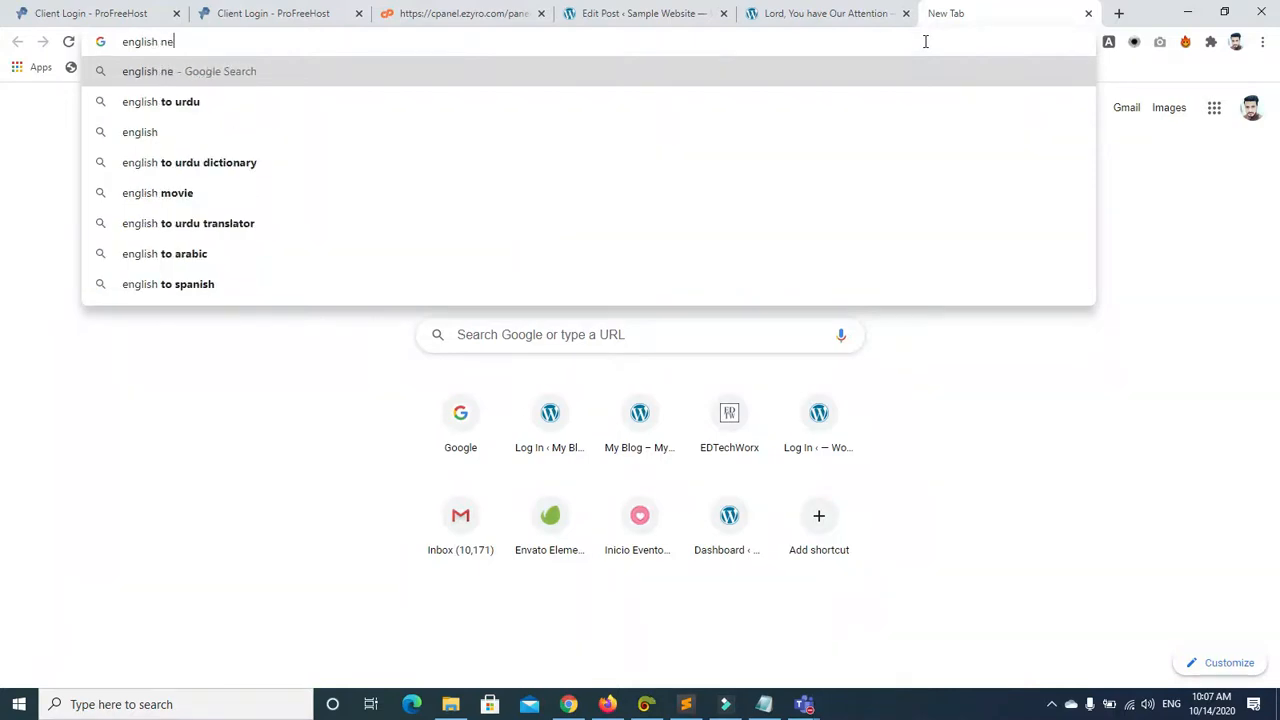
{"action": "type", "text": "wpaper"}
{"action": "key", "text": "Return"}
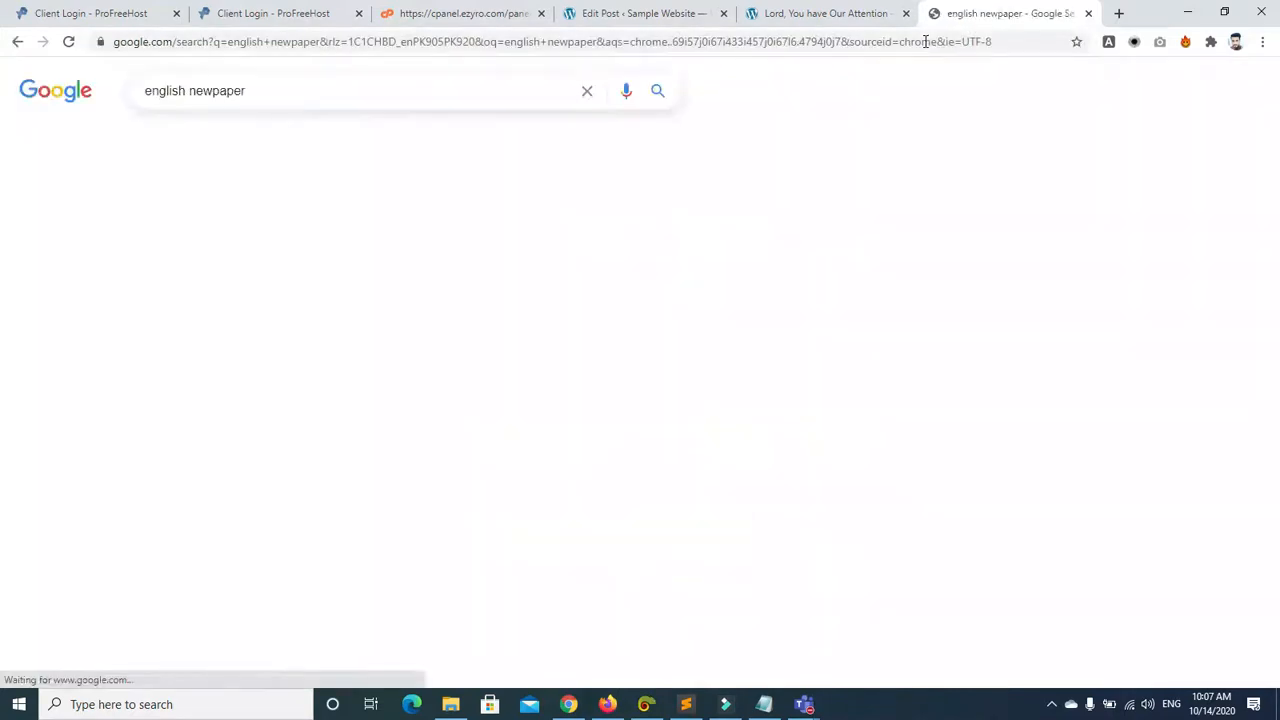
Step: Open the Dawn.com site from the search results and its article "Pakistan re-elected to UN rights body with overwhelming majority"
{"action": "left_click", "coordinate": [325, 283]}
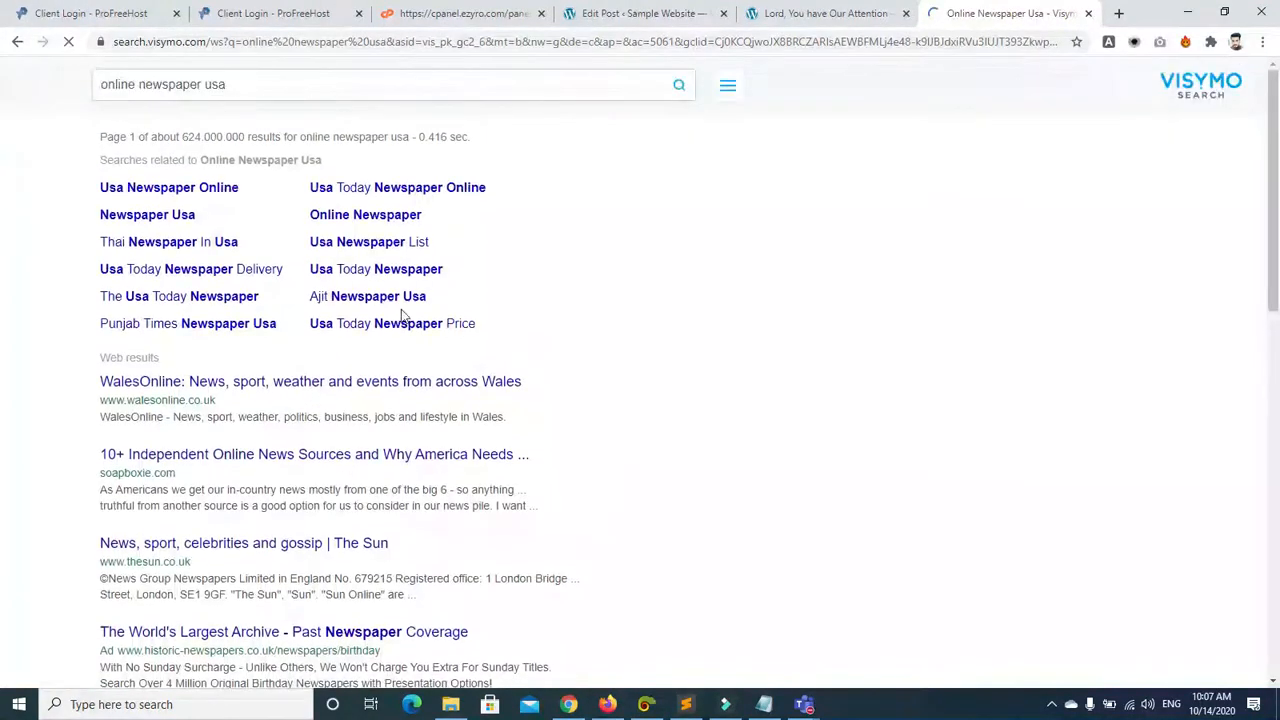
{"action": "left_click", "coordinate": [17, 41]}
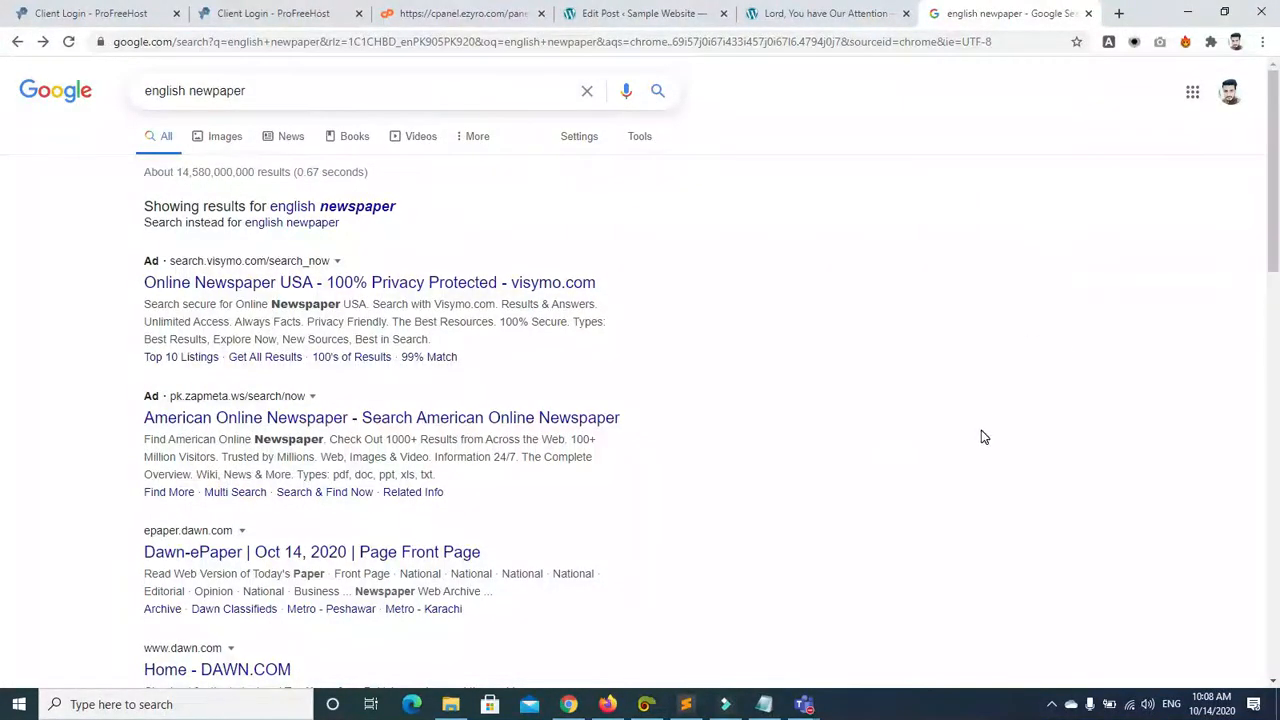
{"action": "left_click", "coordinate": [266, 671]}
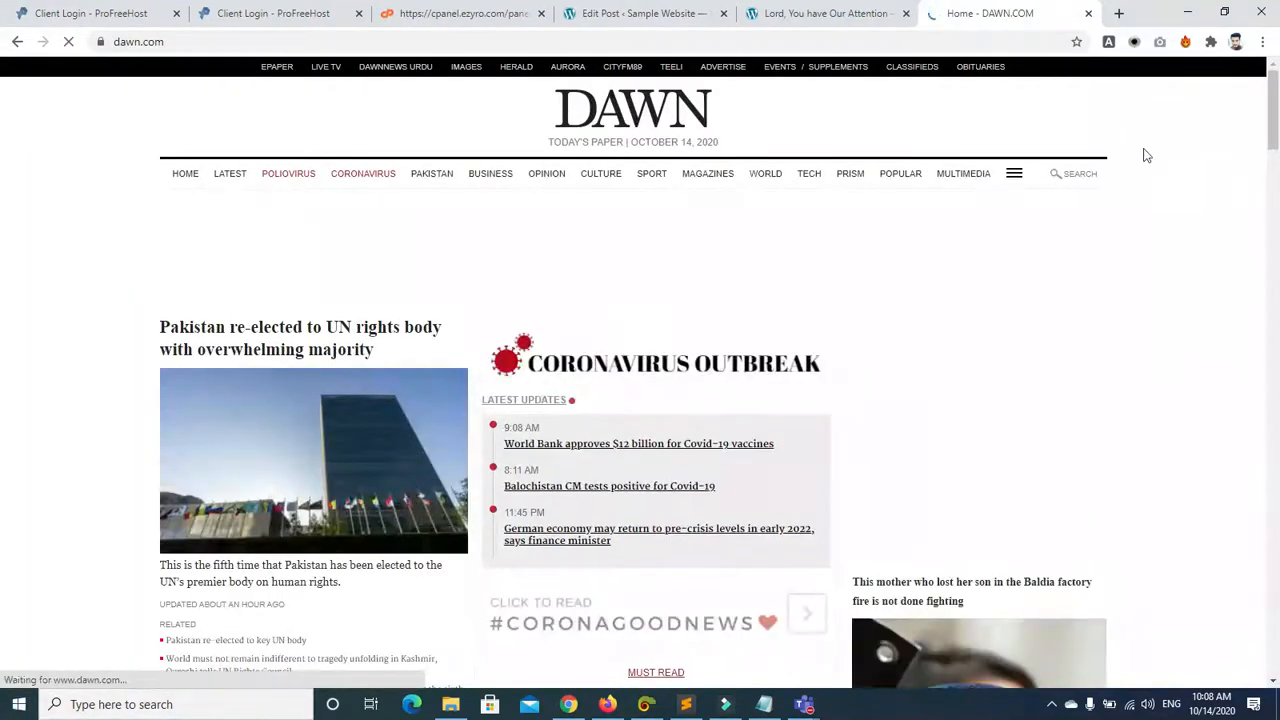
{"action": "scroll", "coordinate": [242, 92], "scroll_direction": "down", "scroll_amount": 3}
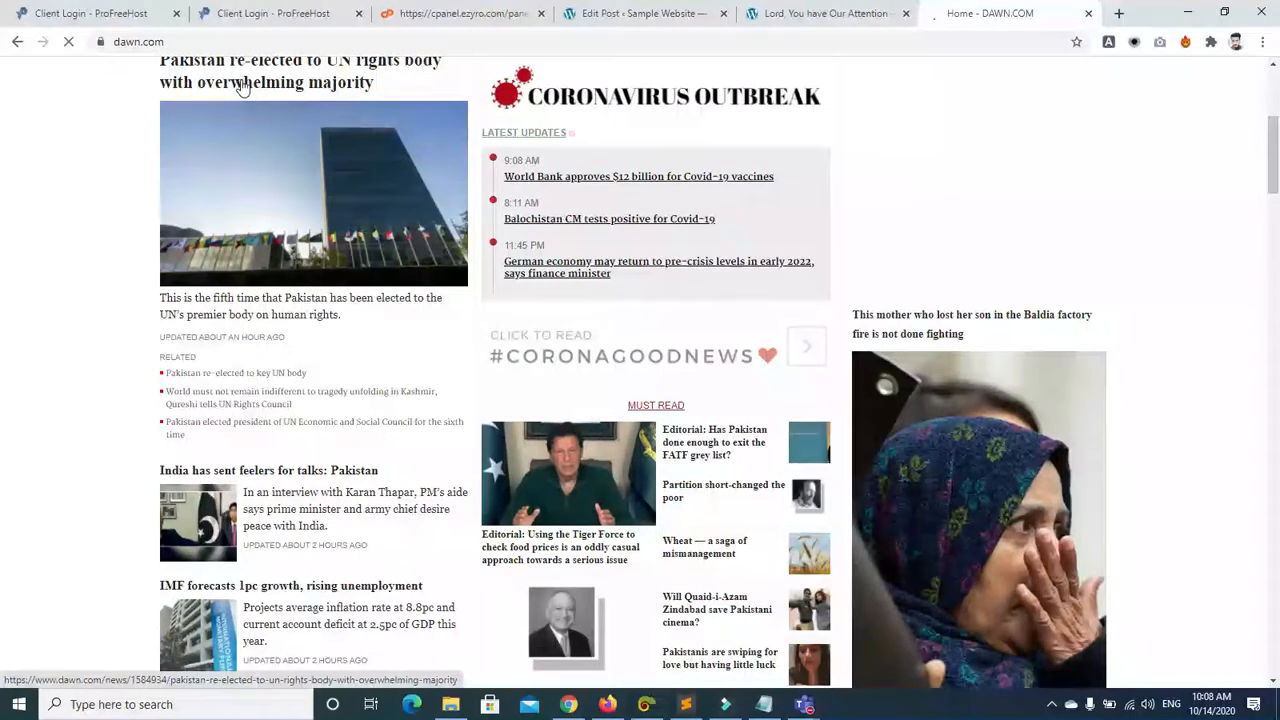
{"action": "left_click", "coordinate": [242, 85]}
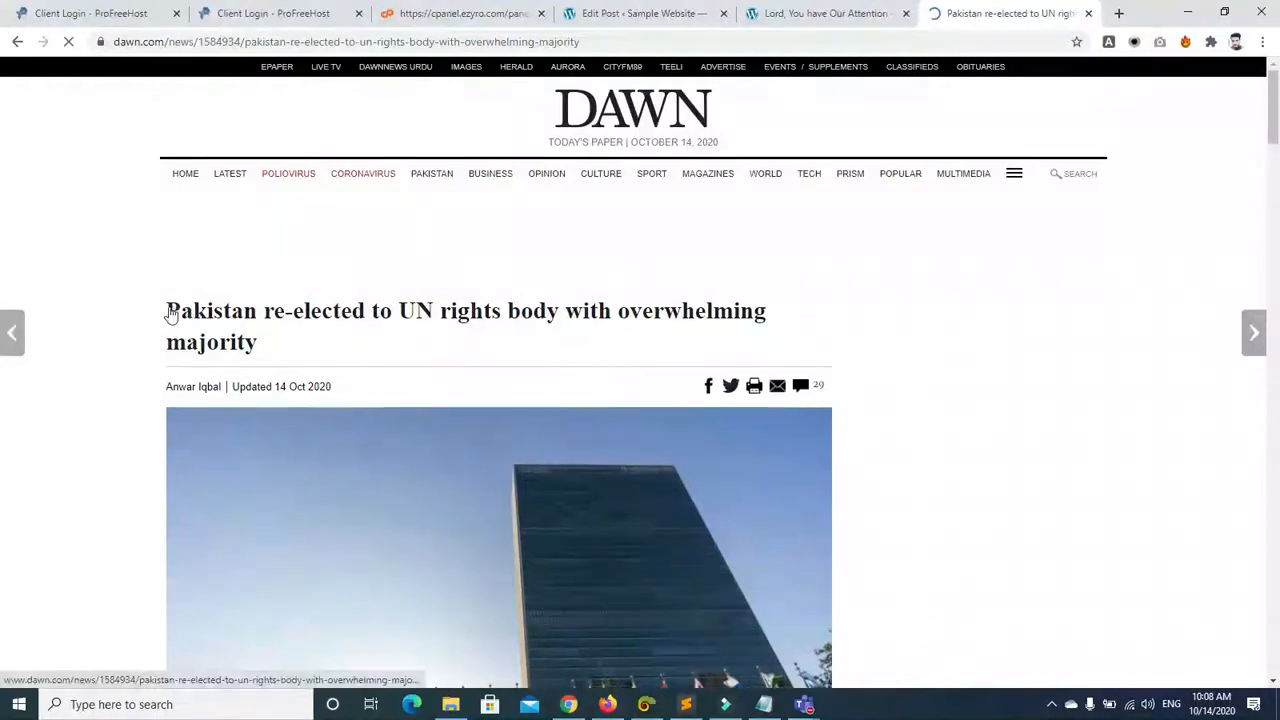
{"action": "scroll", "coordinate": [2, 180], "scroll_direction": "down", "scroll_amount": 3}
{"action": "left_click_drag", "start_coordinate": [1279, 178], "coordinate": [1279, 122]}
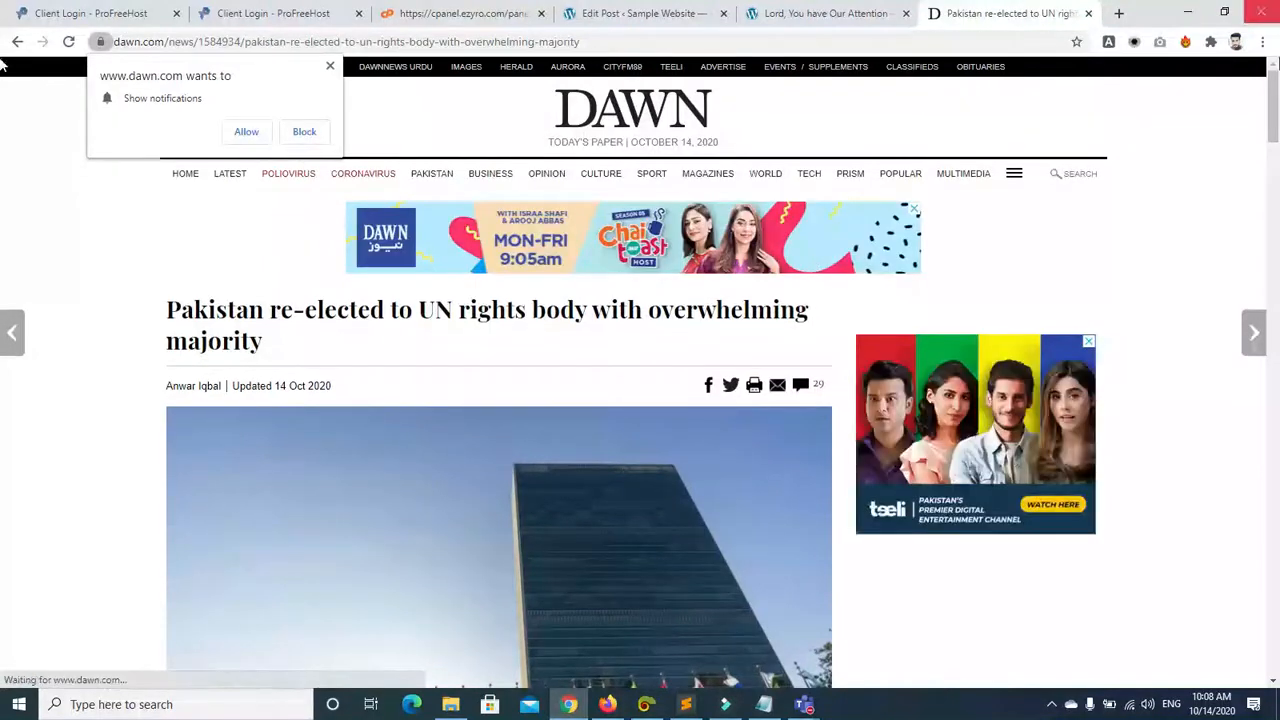
Step: Copy the article's bold opening paragraph starting "UNITED NATIONS:" and paste it into the post's empty Heading block
{"action": "scroll", "coordinate": [6, 160], "scroll_direction": "down", "scroll_amount": 6}
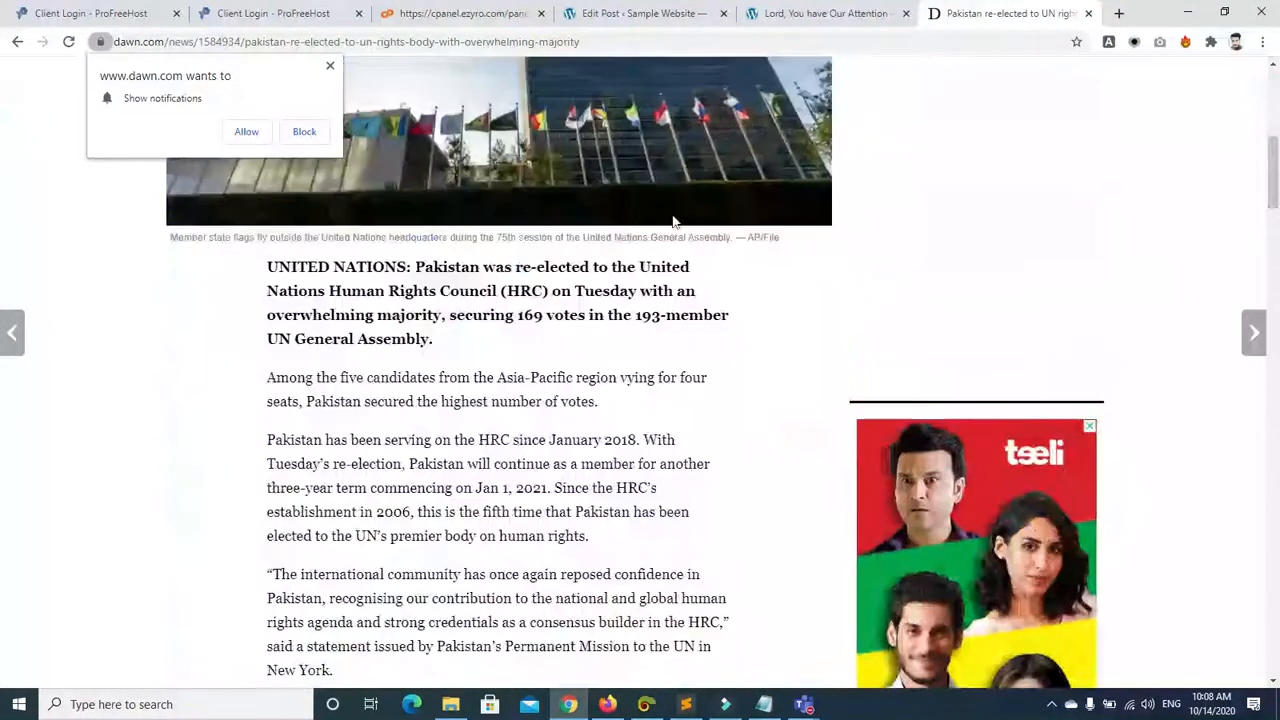
{"action": "left_click_drag", "start_coordinate": [268, 264], "coordinate": [445, 338]}
{"action": "key", "text": "alt+Tab"}
{"action": "key", "text": "alt+Tab"}
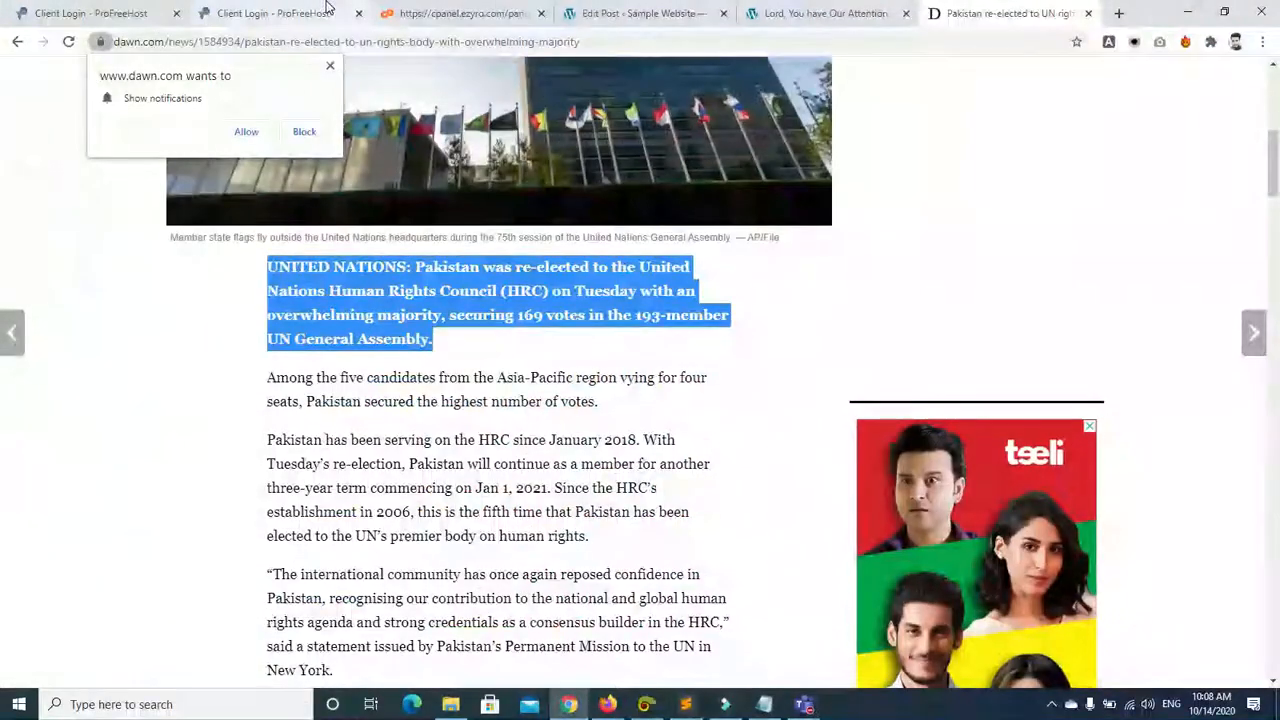
{"action": "left_click", "coordinate": [613, 17]}
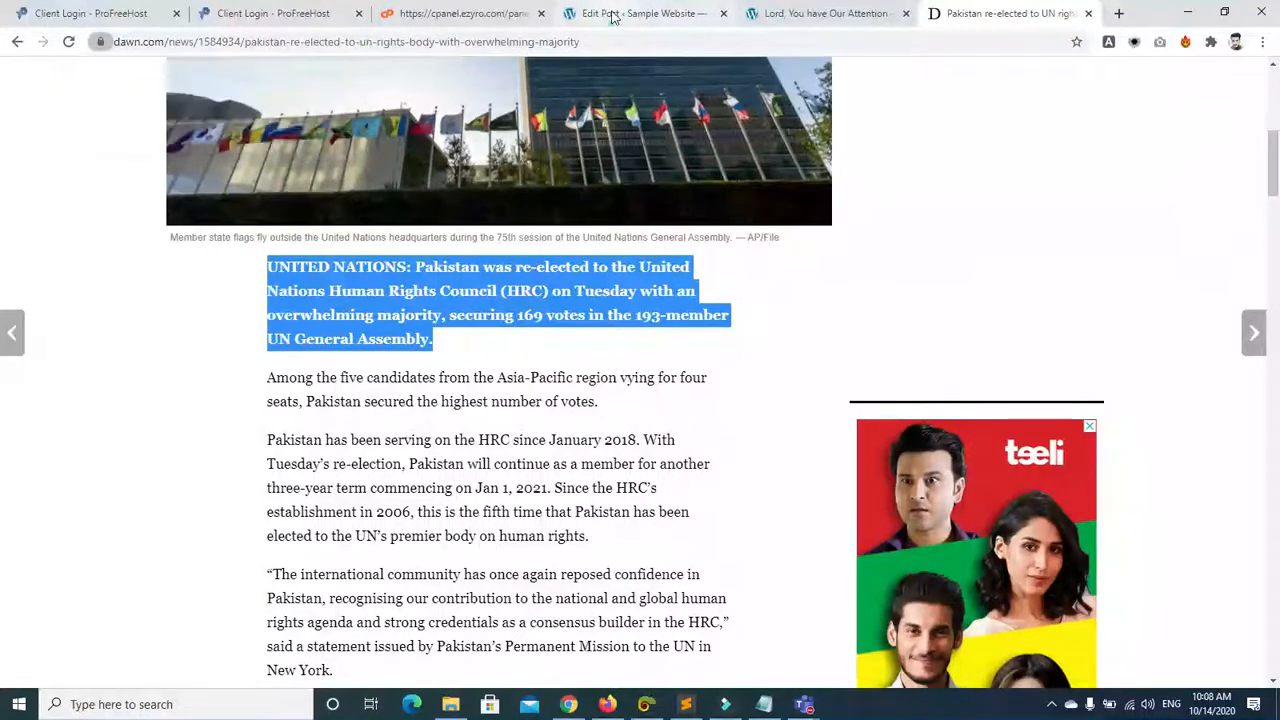
{"action": "left_click", "coordinate": [613, 17]}
{"action": "left_click", "coordinate": [290, 314]}
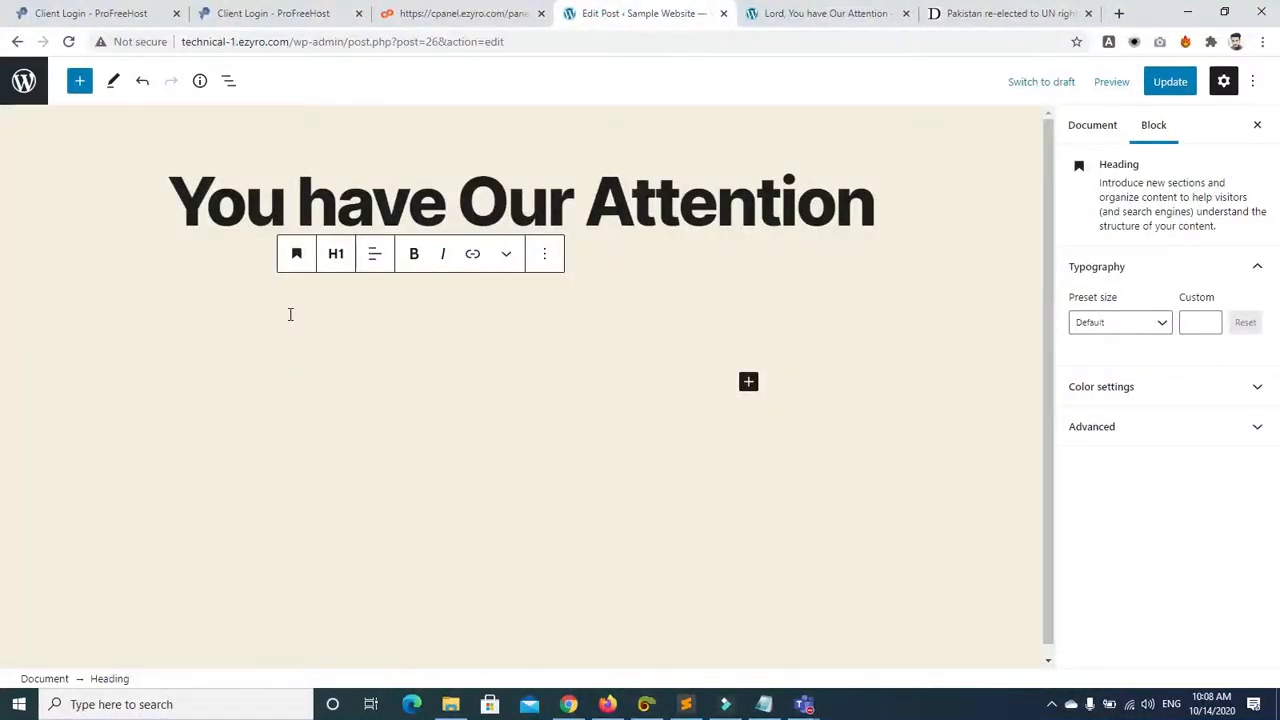
{"action": "key", "text": "ctrl+v"}
Step: Set the heading's level to H2 and compare the Large and Larger preset sizes, settling on Large
{"action": "left_click", "coordinate": [336, 256]}
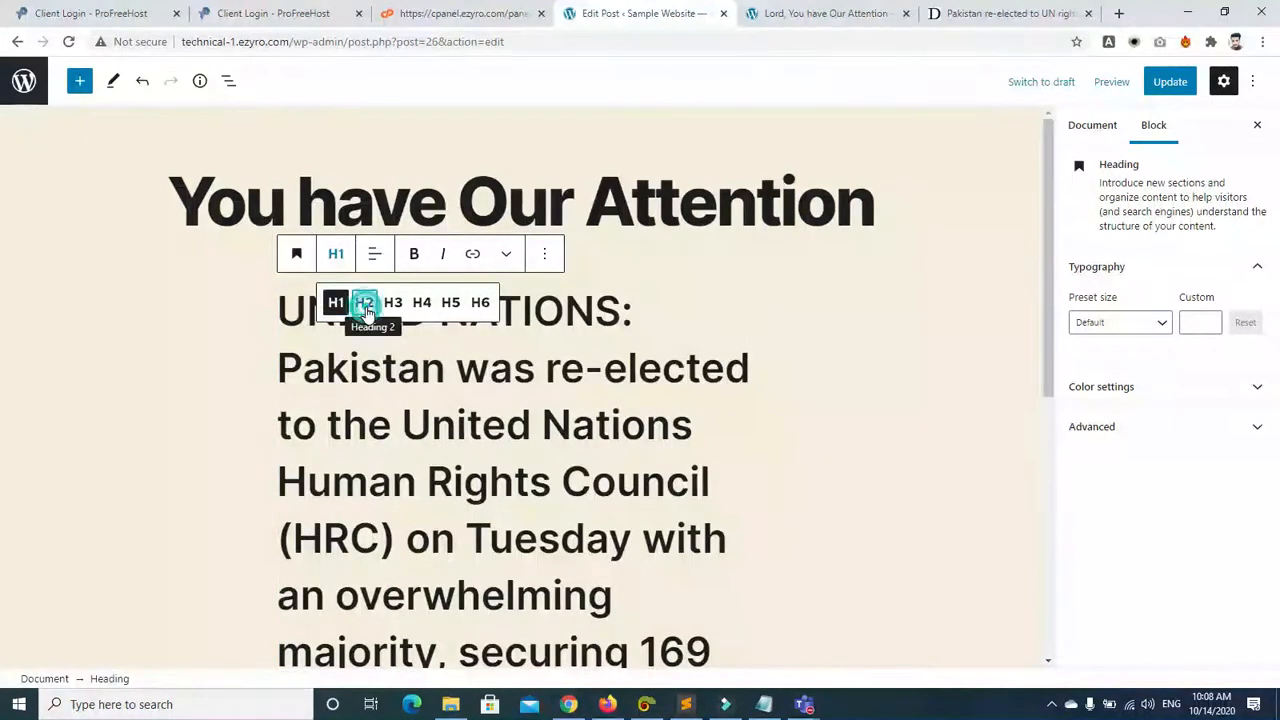
{"action": "left_click", "coordinate": [364, 303]}
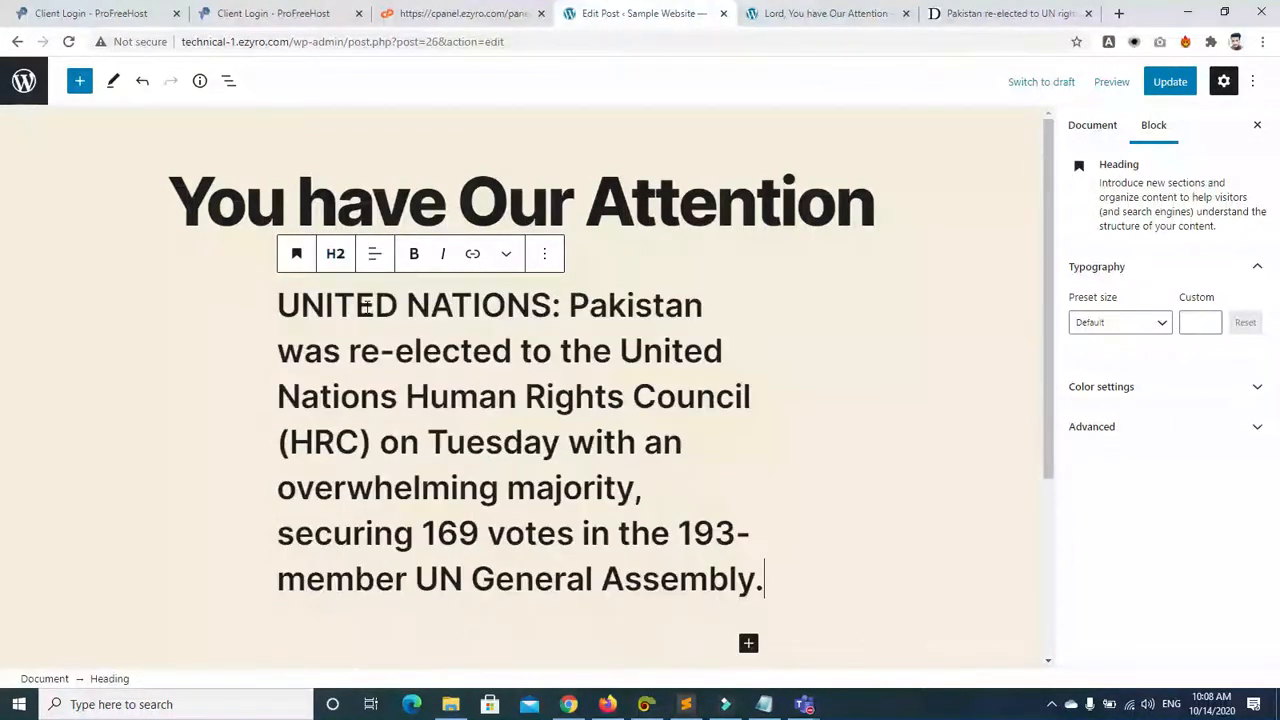
{"action": "left_click", "coordinate": [1162, 323]}
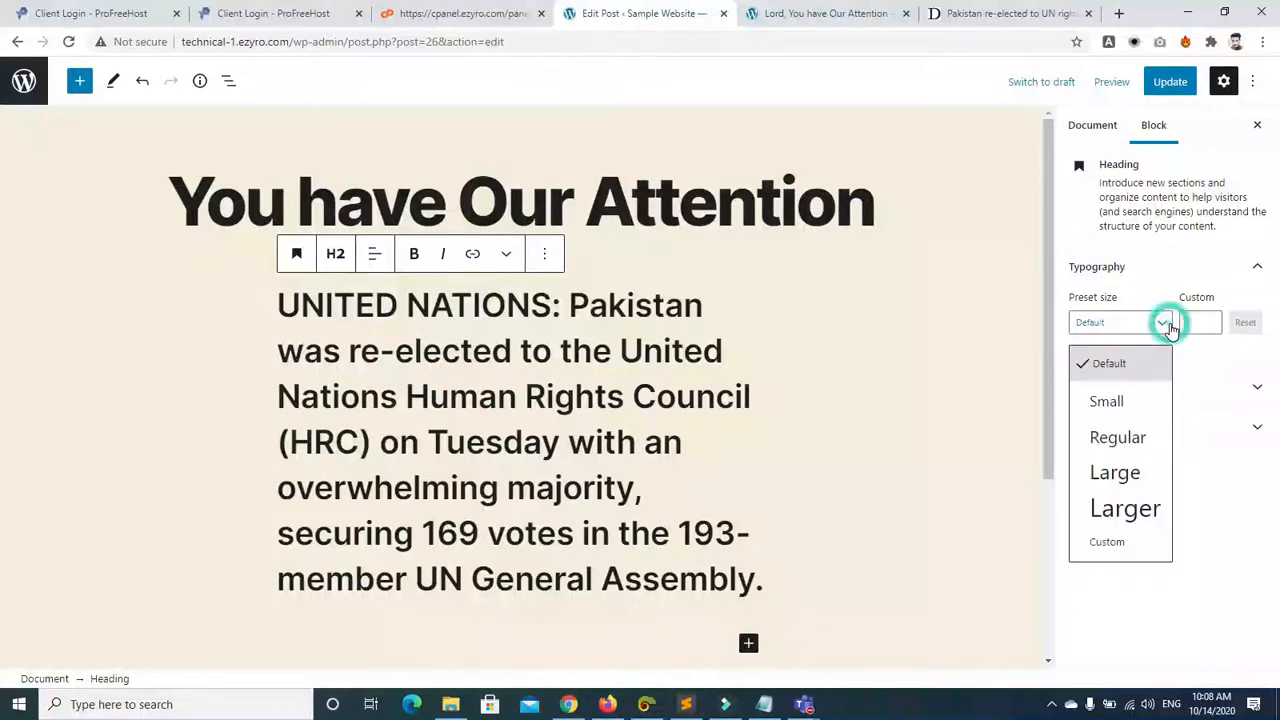
{"action": "left_click", "coordinate": [1130, 471]}
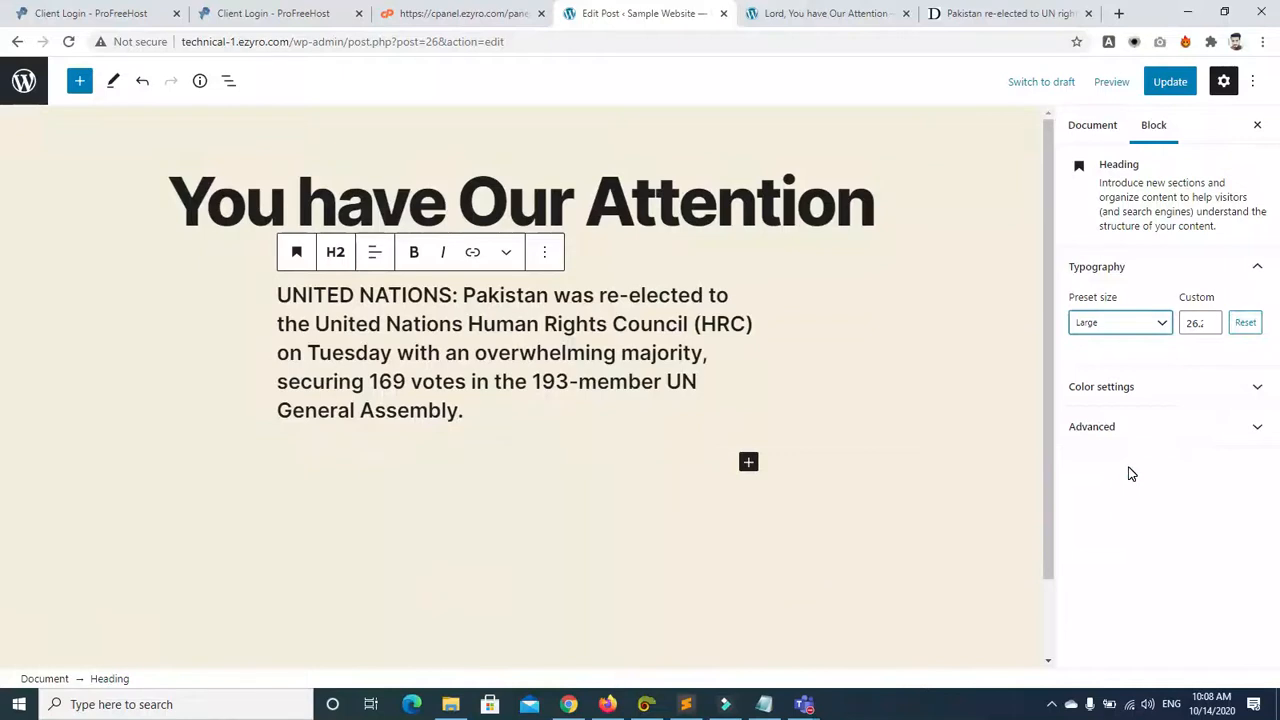
{"action": "left_click", "coordinate": [1124, 340]}
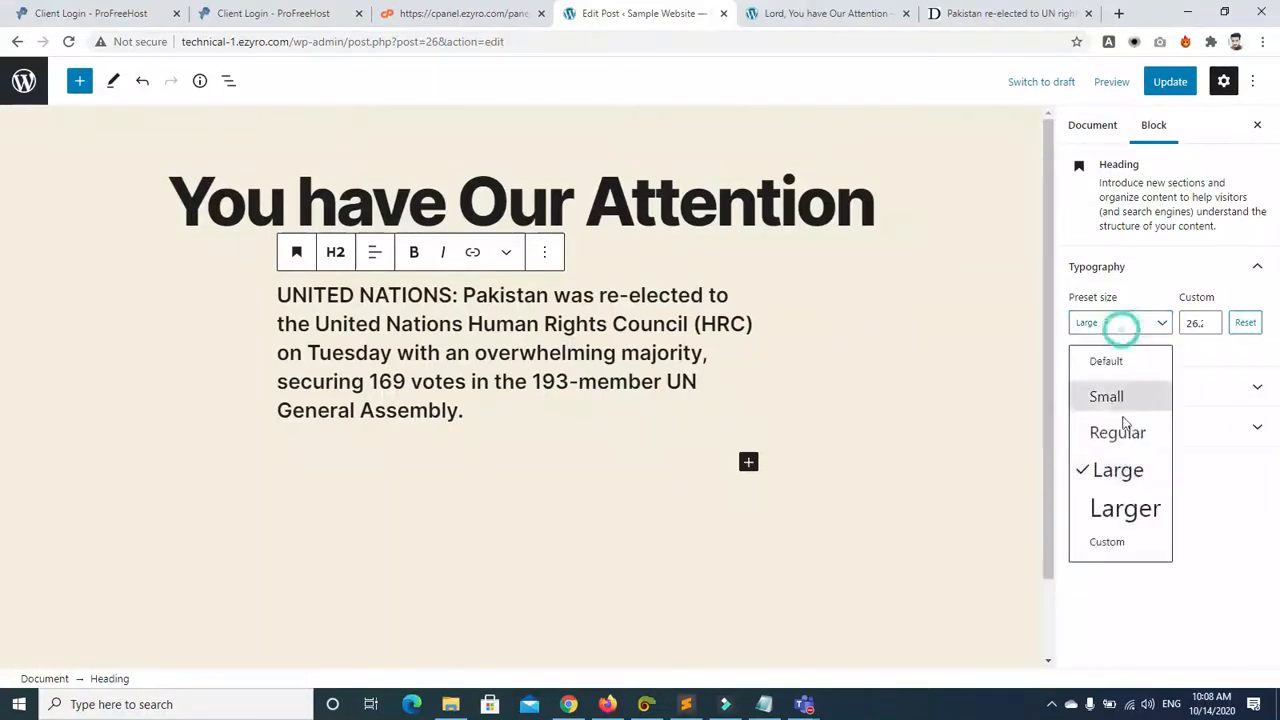
{"action": "left_click", "coordinate": [1120, 506]}
{"action": "left_click", "coordinate": [1100, 340]}
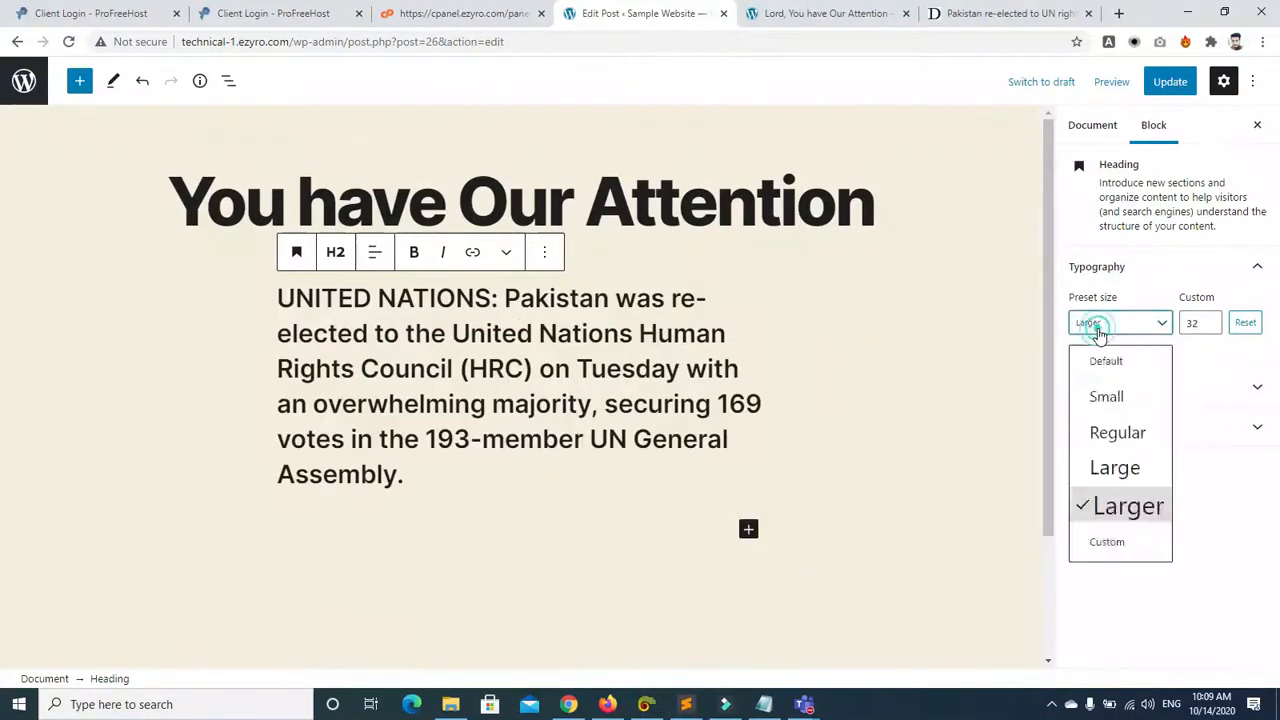
{"action": "left_click", "coordinate": [1104, 461]}
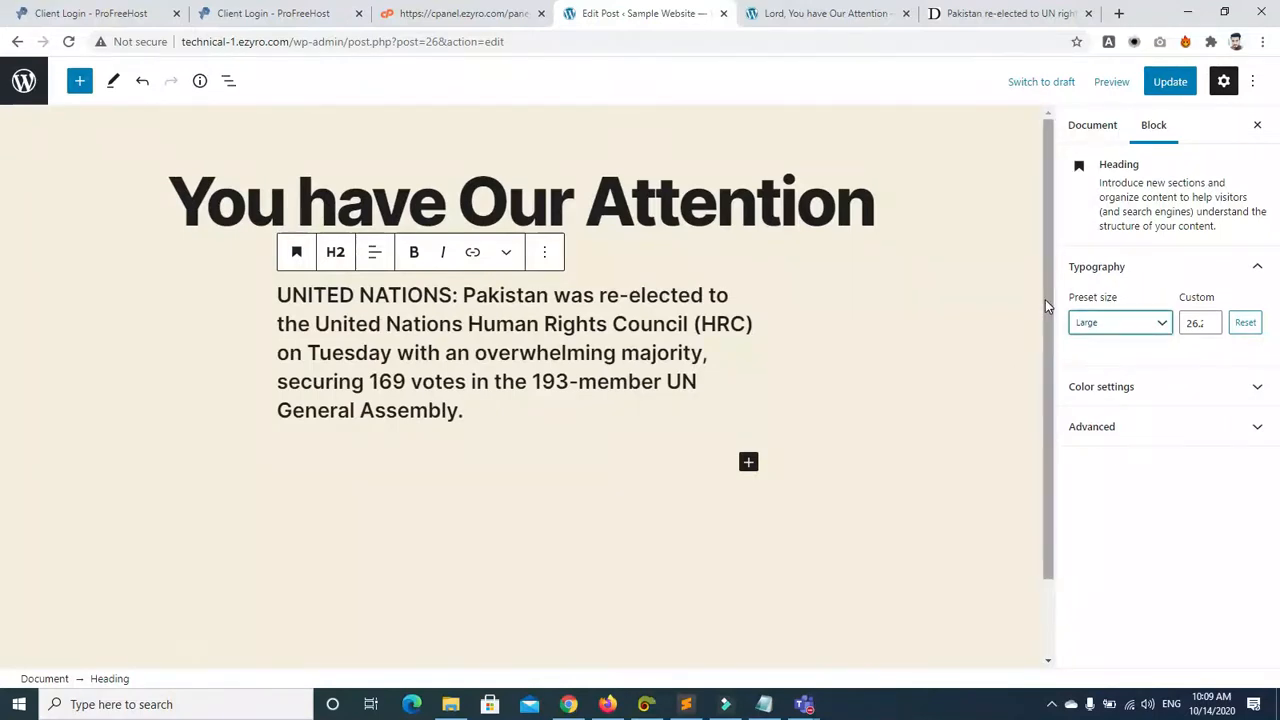
Step: Try the red, black, dark grey and light grey preset text colors on the heading
{"action": "left_click", "coordinate": [1256, 385]}
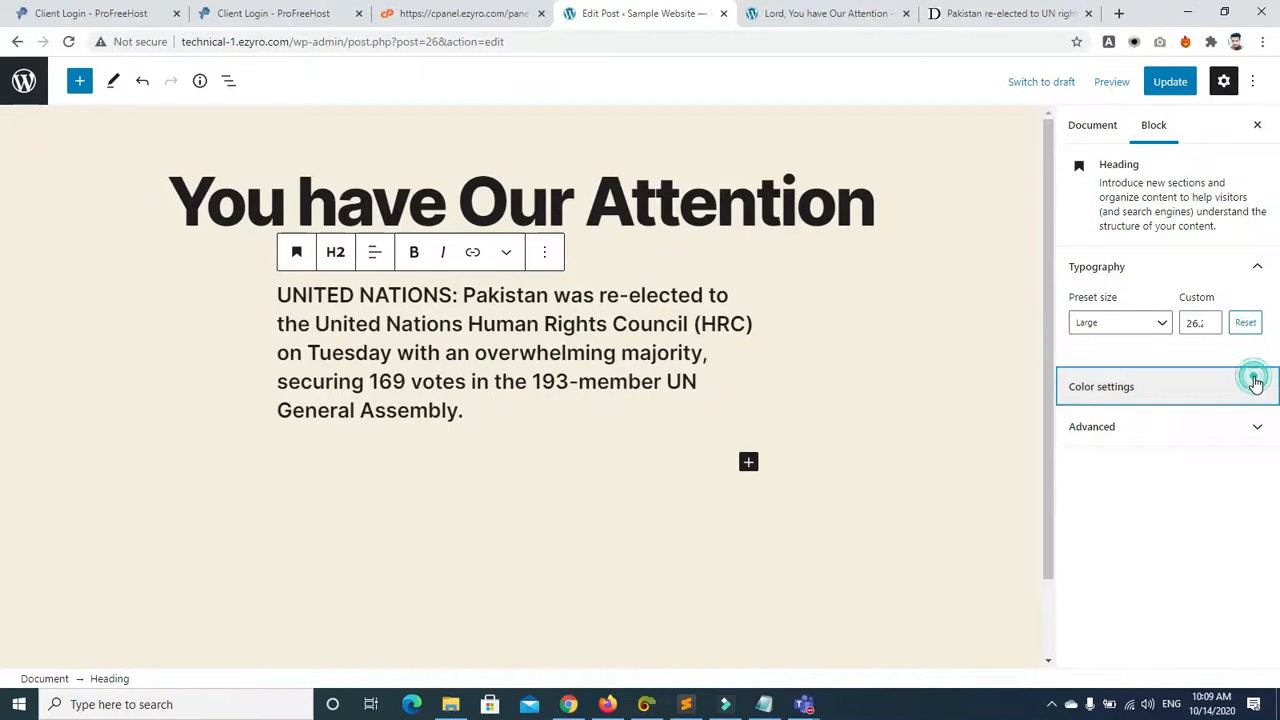
{"action": "left_click", "coordinate": [1082, 458]}
{"action": "left_click", "coordinate": [1111, 456]}
{"action": "left_click", "coordinate": [1143, 458]}
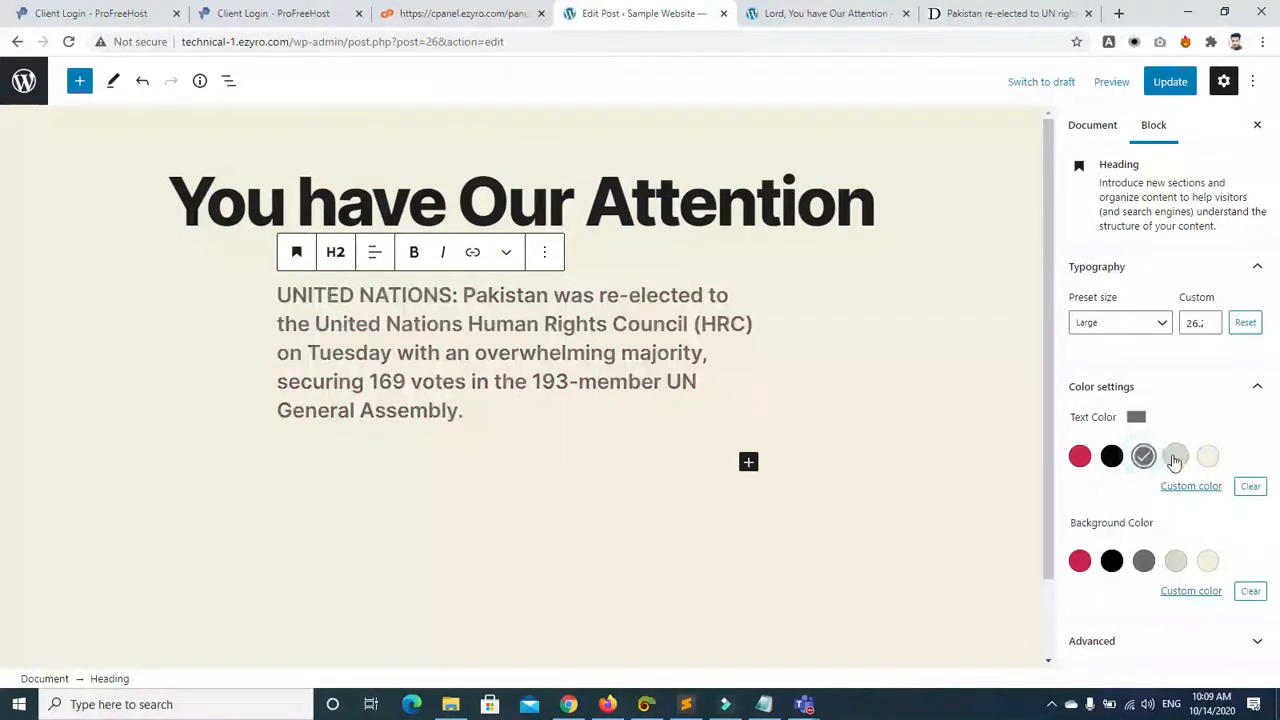
{"action": "left_click", "coordinate": [1175, 456]}
Step: Sample several custom text colors for the heading, ending on a light grey close to #a9a7a3
{"action": "scroll", "coordinate": [1271, 414], "scroll_direction": "down", "scroll_amount": 1}
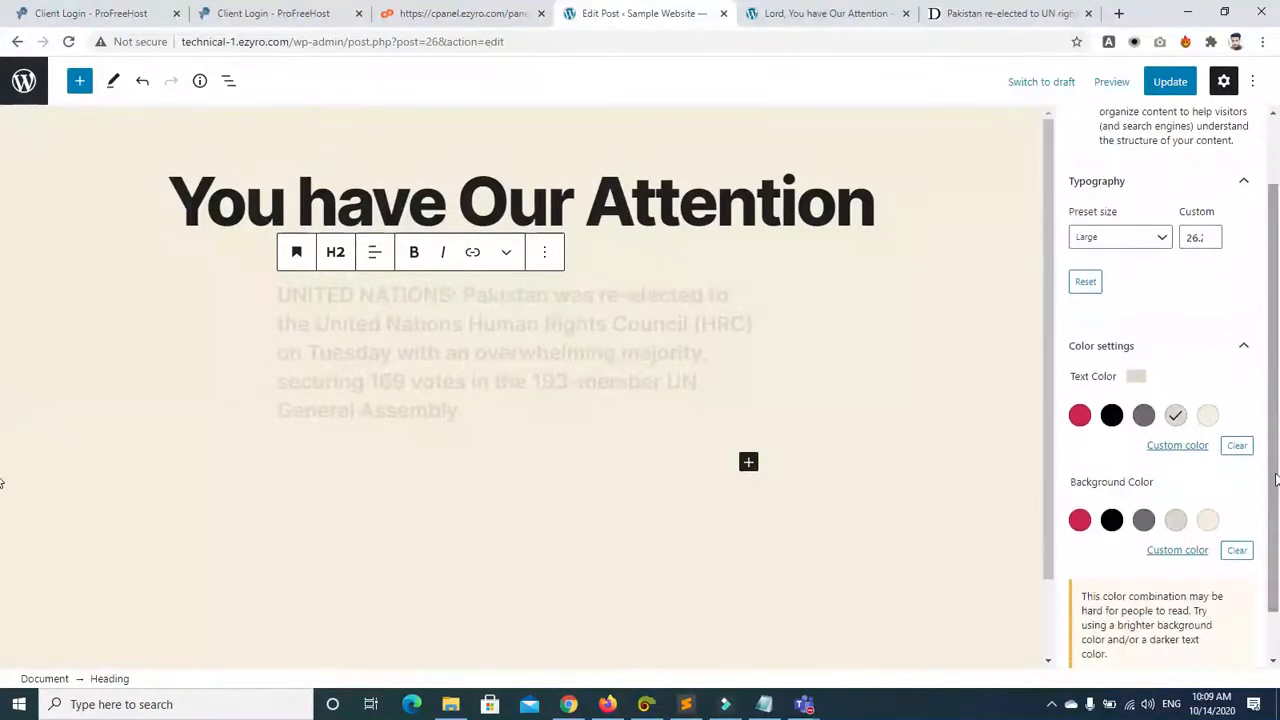
{"action": "left_click", "coordinate": [1186, 450]}
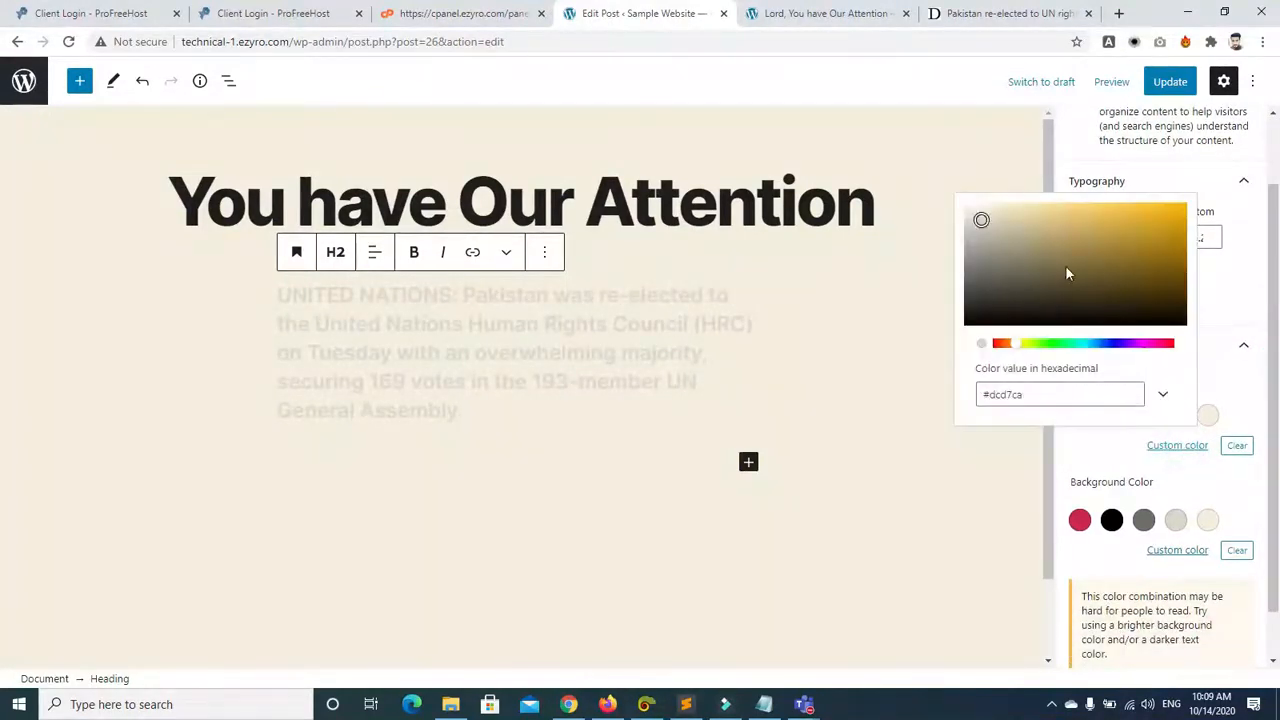
{"action": "left_click", "coordinate": [1130, 229]}
{"action": "left_click", "coordinate": [1162, 214]}
{"action": "left_click", "coordinate": [1178, 286]}
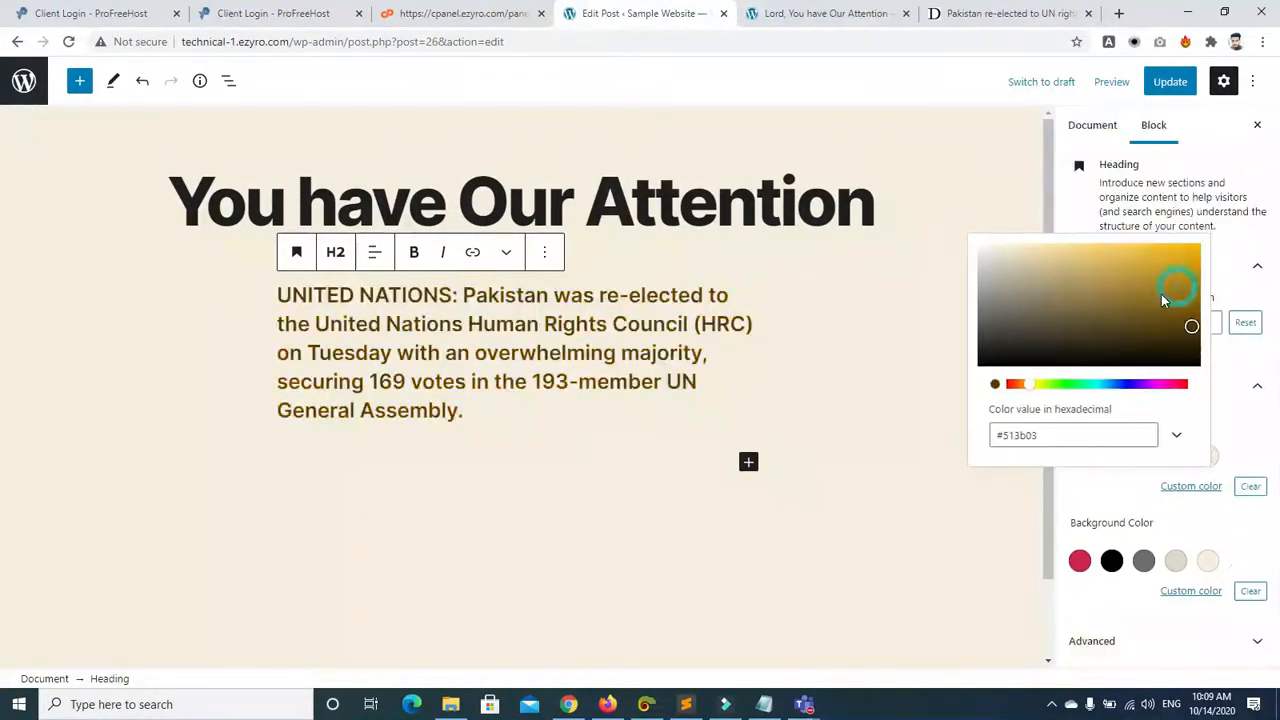
{"action": "left_click", "coordinate": [1160, 294]}
{"action": "left_click", "coordinate": [1117, 340]}
{"action": "left_click", "coordinate": [1034, 368]}
{"action": "left_click", "coordinate": [989, 374]}
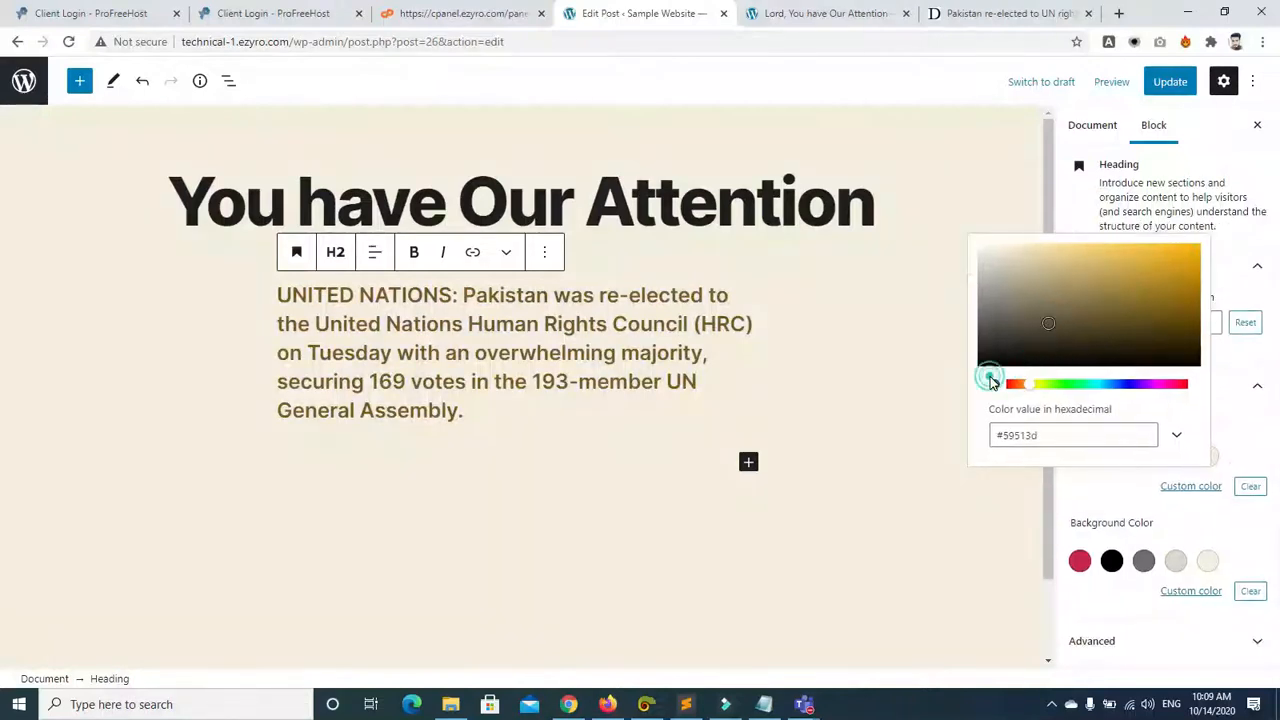
{"action": "left_click", "coordinate": [977, 335]}
{"action": "left_click", "coordinate": [992, 336]}
{"action": "left_click", "coordinate": [984, 284]}
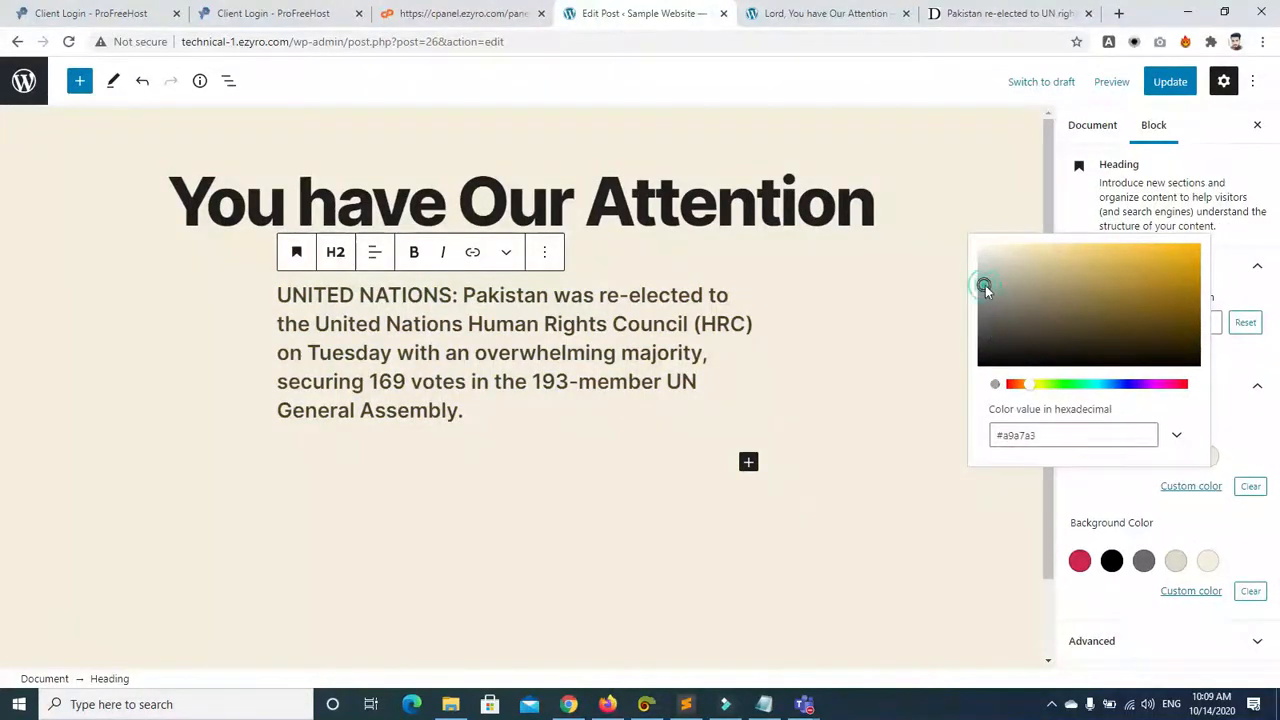
{"action": "left_click", "coordinate": [985, 258]}
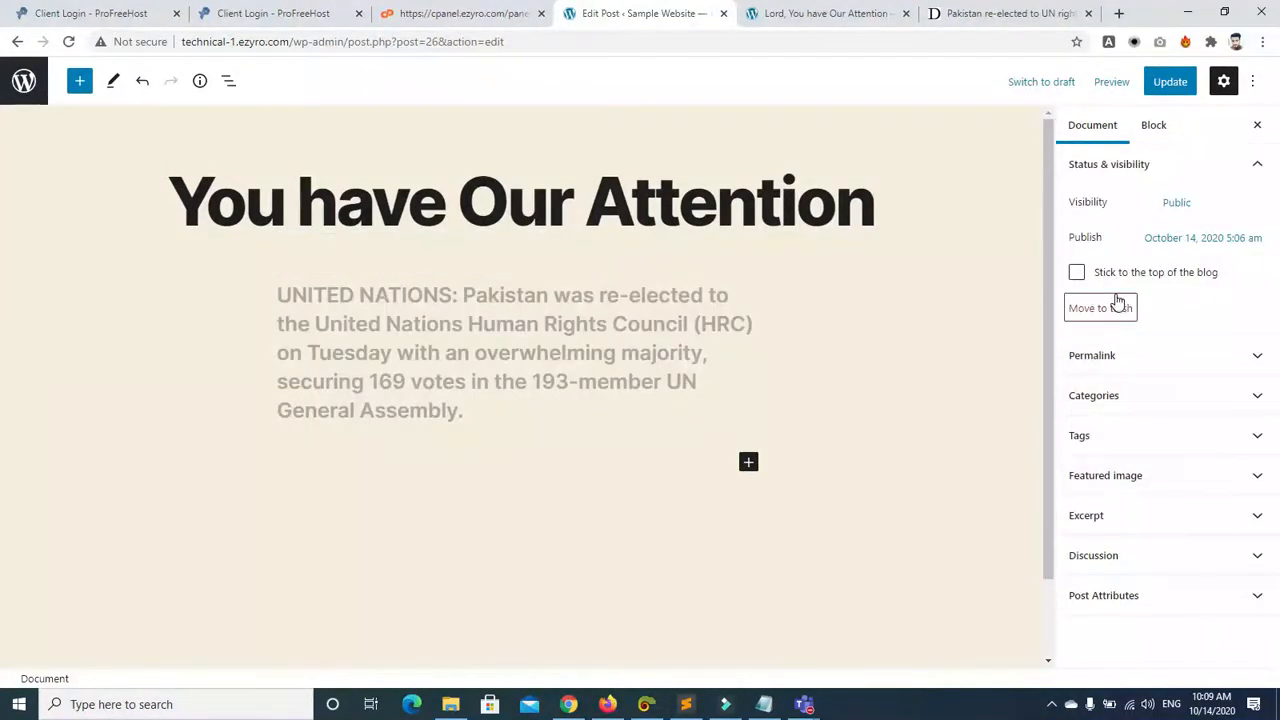
{"action": "left_click", "coordinate": [415, 354]}
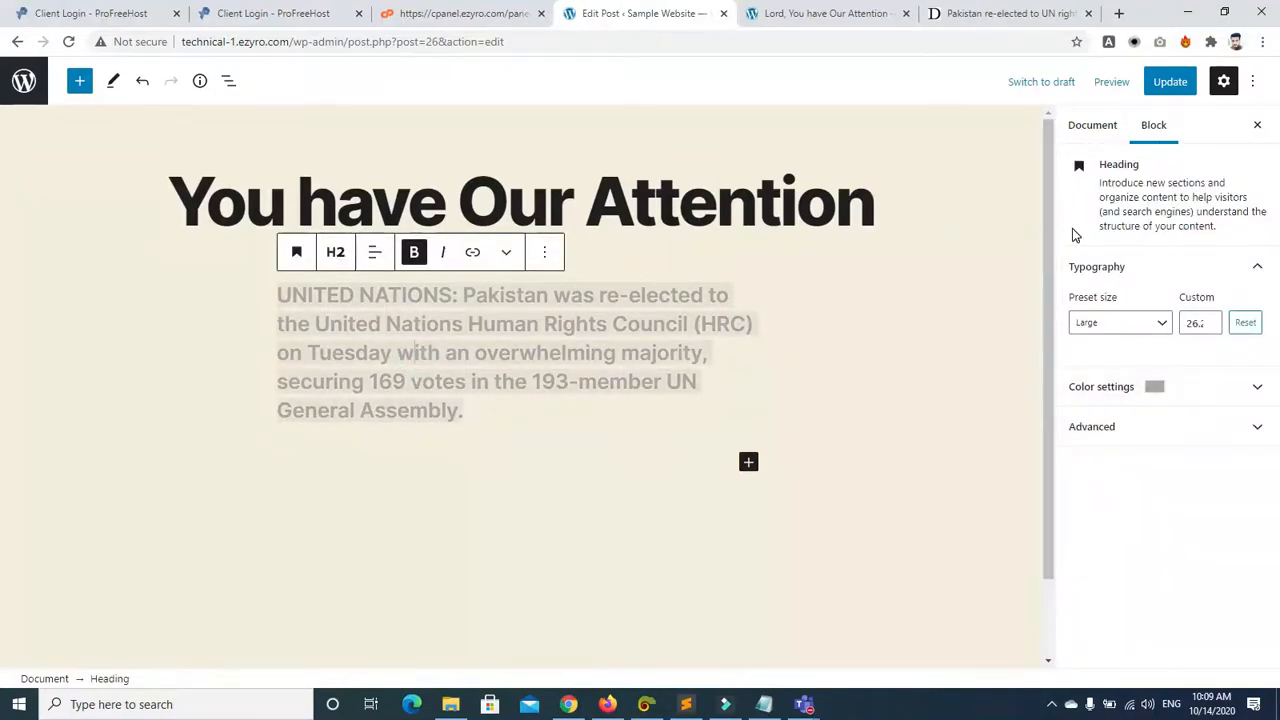
{"action": "left_click", "coordinate": [450, 293]}
{"action": "left_click", "coordinate": [440, 345]}
{"action": "left_click", "coordinate": [363, 200]}
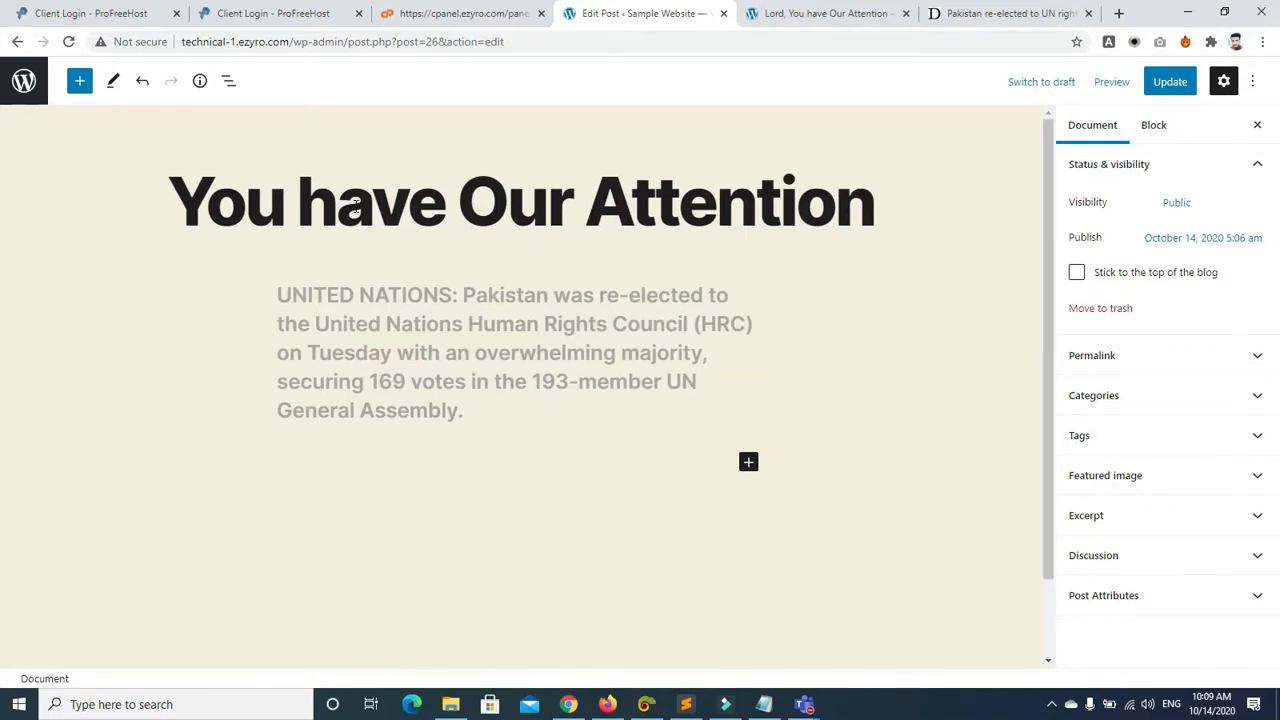
Step: Give the UNITED NATIONS heading a custom crimson red text color
{"action": "triple_click", "coordinate": [380, 292]}
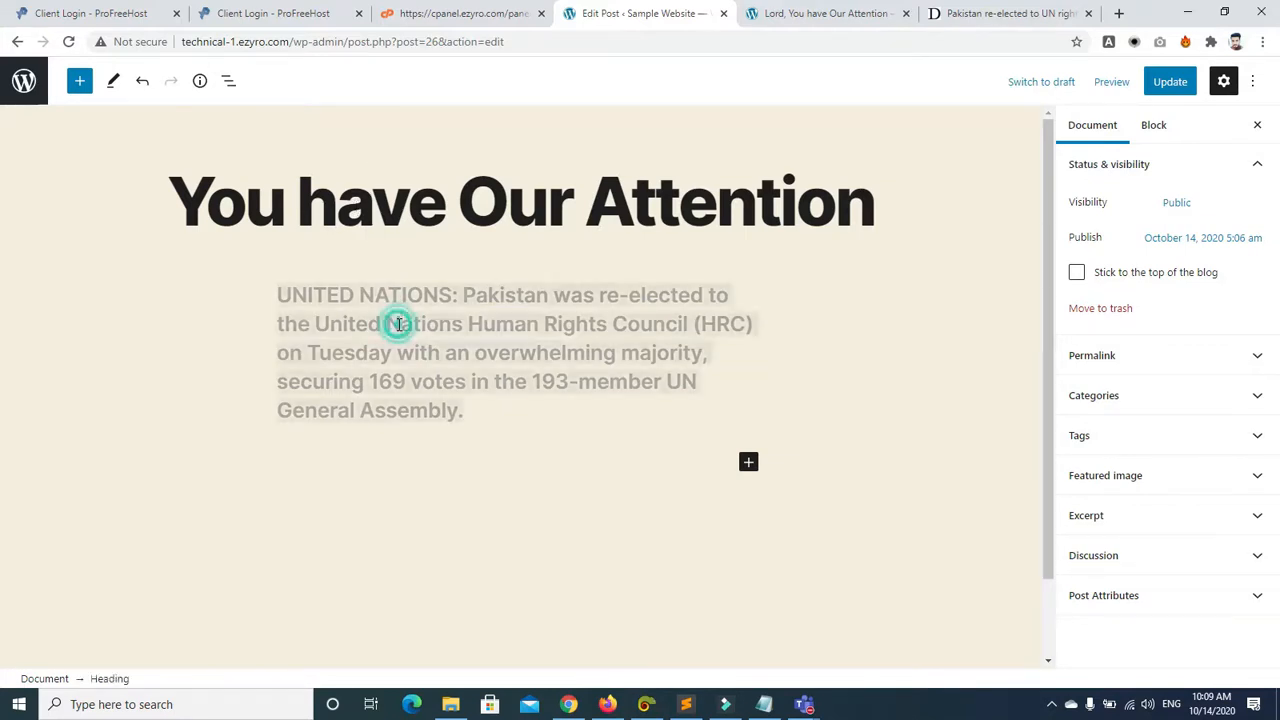
{"action": "left_click", "coordinate": [1270, 396]}
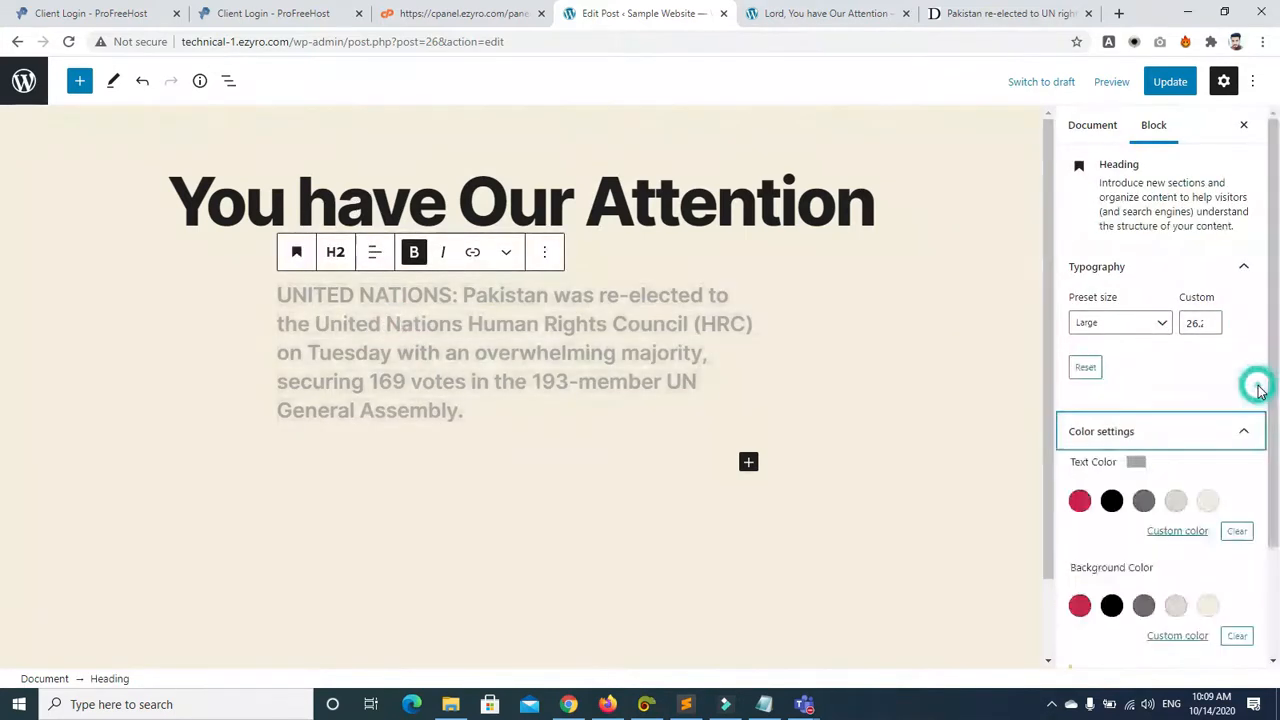
{"action": "scroll", "coordinate": [1257, 405], "scroll_direction": "down", "scroll_amount": 1}
{"action": "left_click", "coordinate": [1240, 372]}
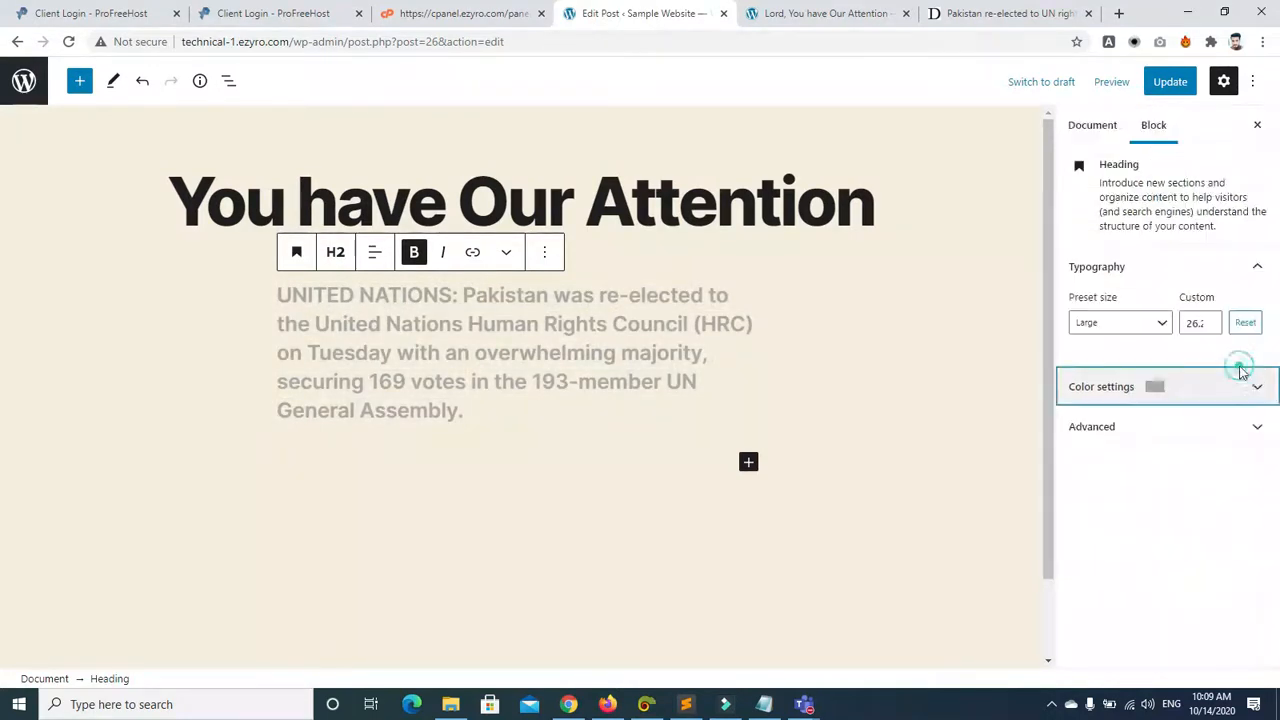
{"action": "left_click", "coordinate": [1258, 388]}
{"action": "left_click", "coordinate": [1196, 534]}
{"action": "left_click", "coordinate": [1166, 429]}
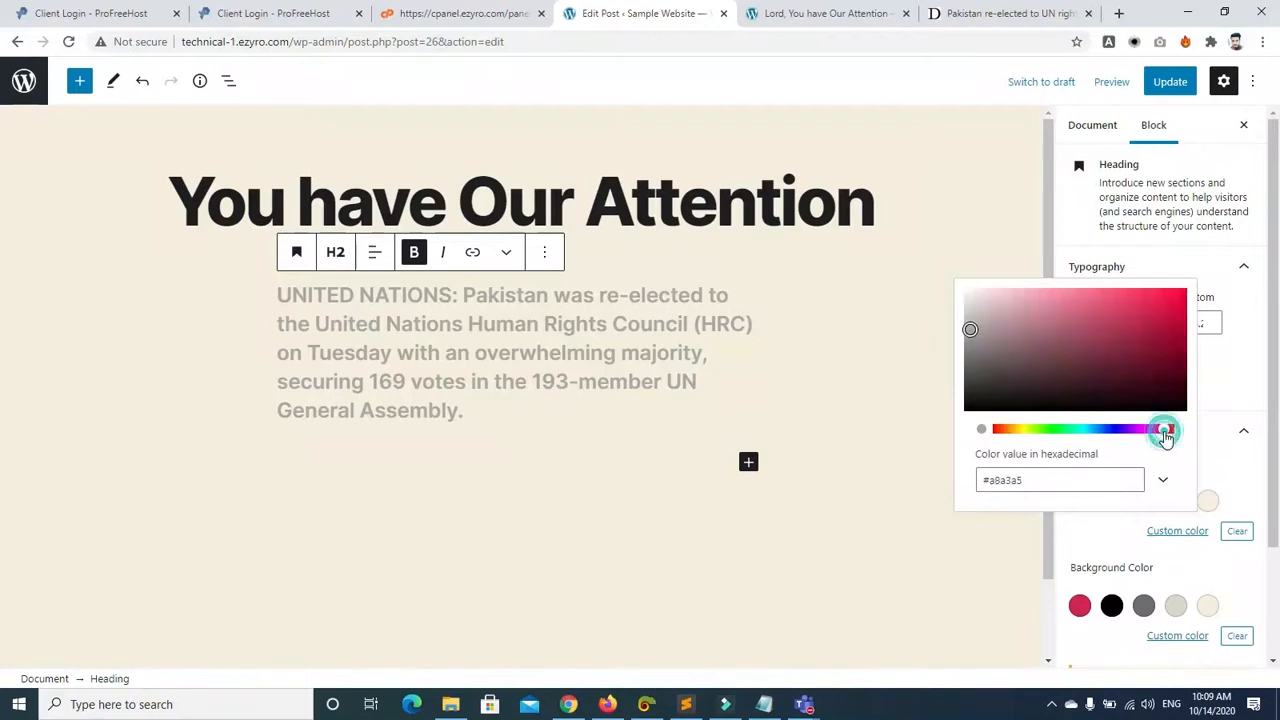
{"action": "left_click", "coordinate": [1167, 333]}
{"action": "left_click", "coordinate": [1172, 310]}
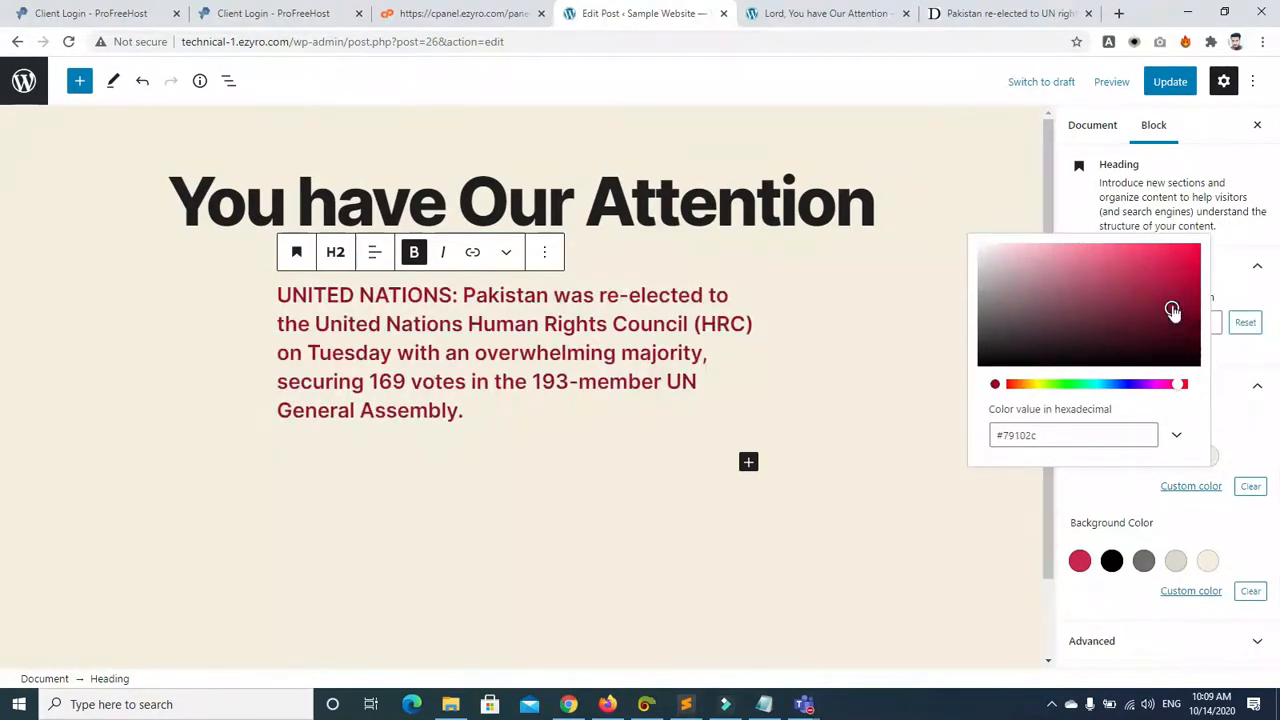
{"action": "left_click", "coordinate": [1072, 190]}
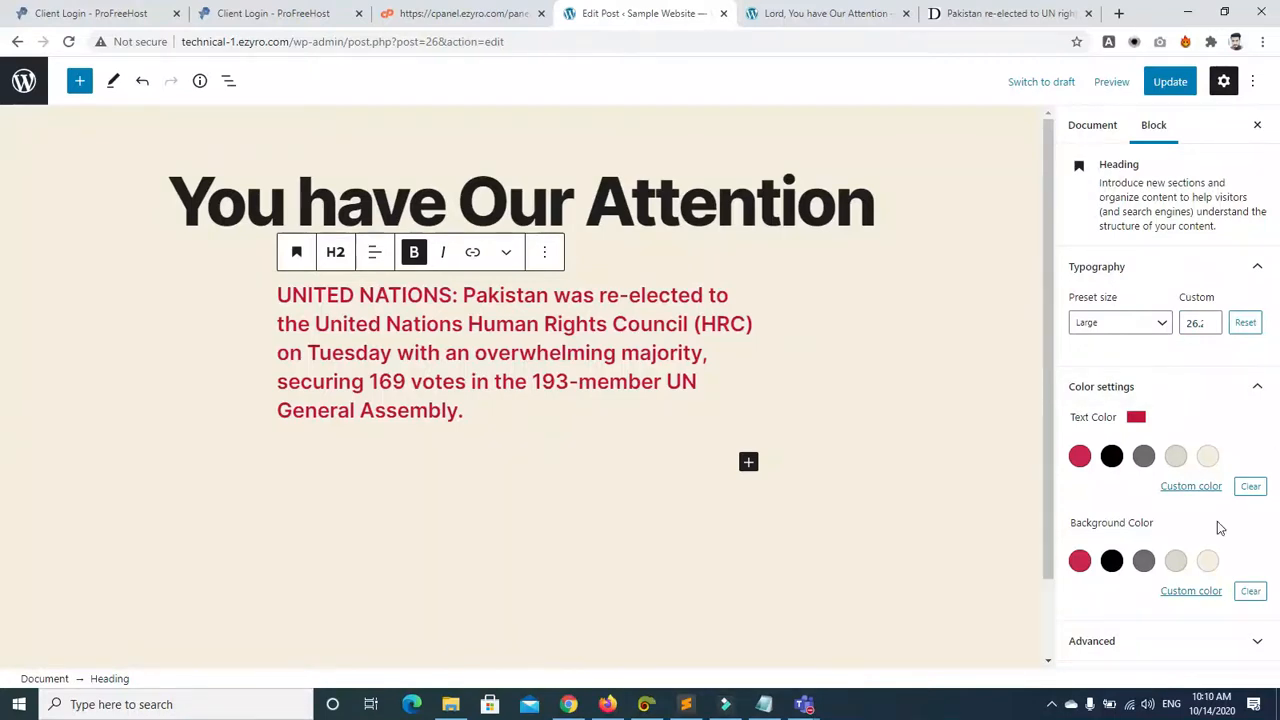
Step: Try the black, dark grey, light grey, cream and red preset background colors on the heading and remove the background again
{"action": "left_click", "coordinate": [1111, 560]}
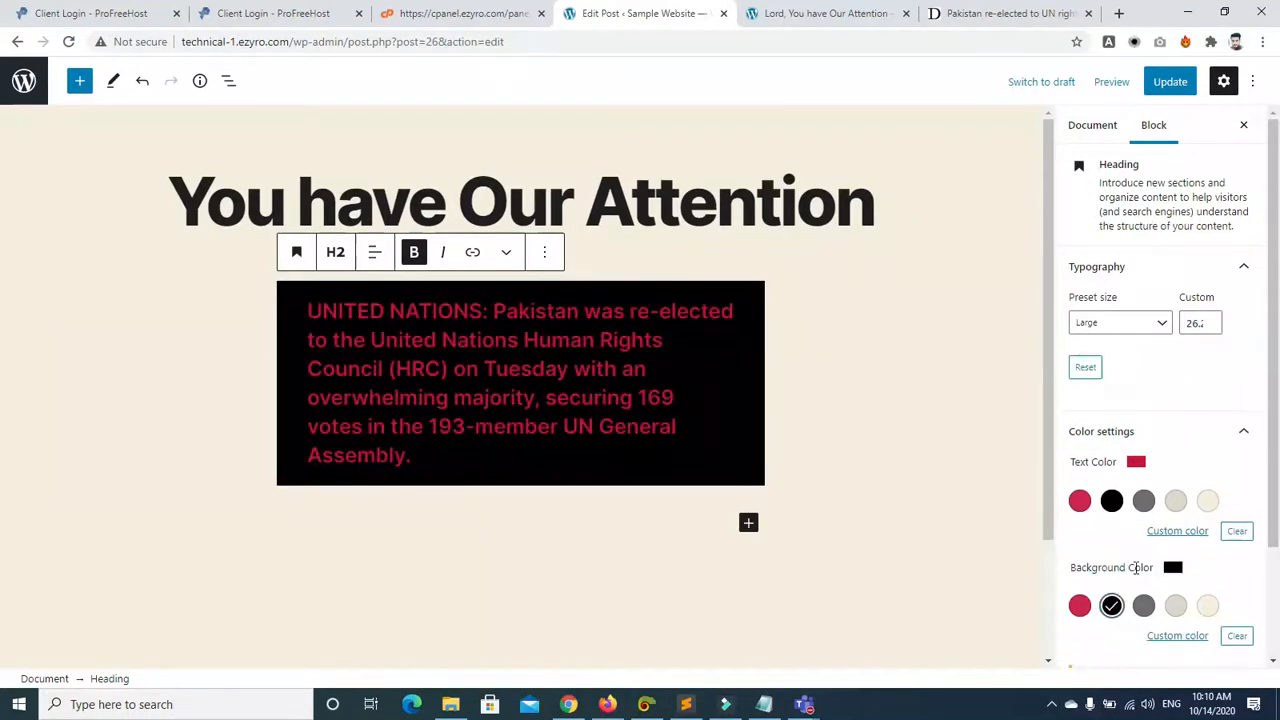
{"action": "left_click", "coordinate": [1145, 606]}
{"action": "left_click", "coordinate": [1176, 606]}
{"action": "left_click", "coordinate": [1207, 605]}
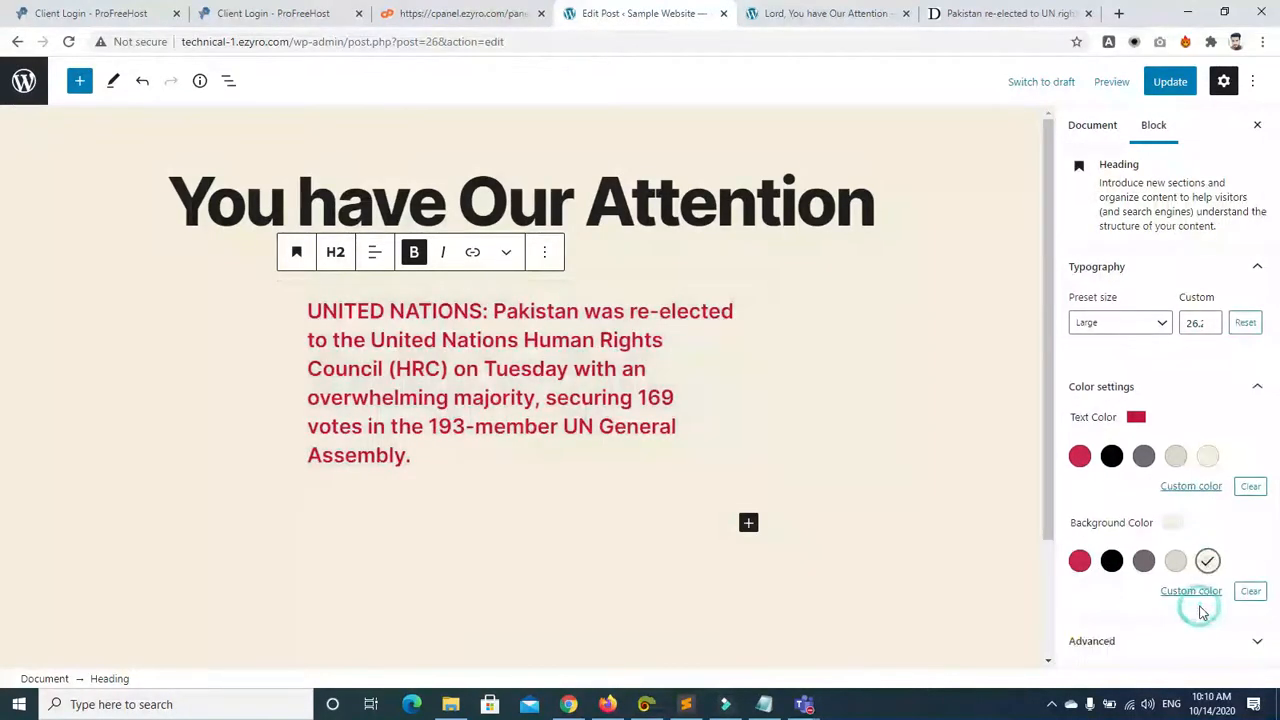
{"action": "left_click", "coordinate": [1073, 568]}
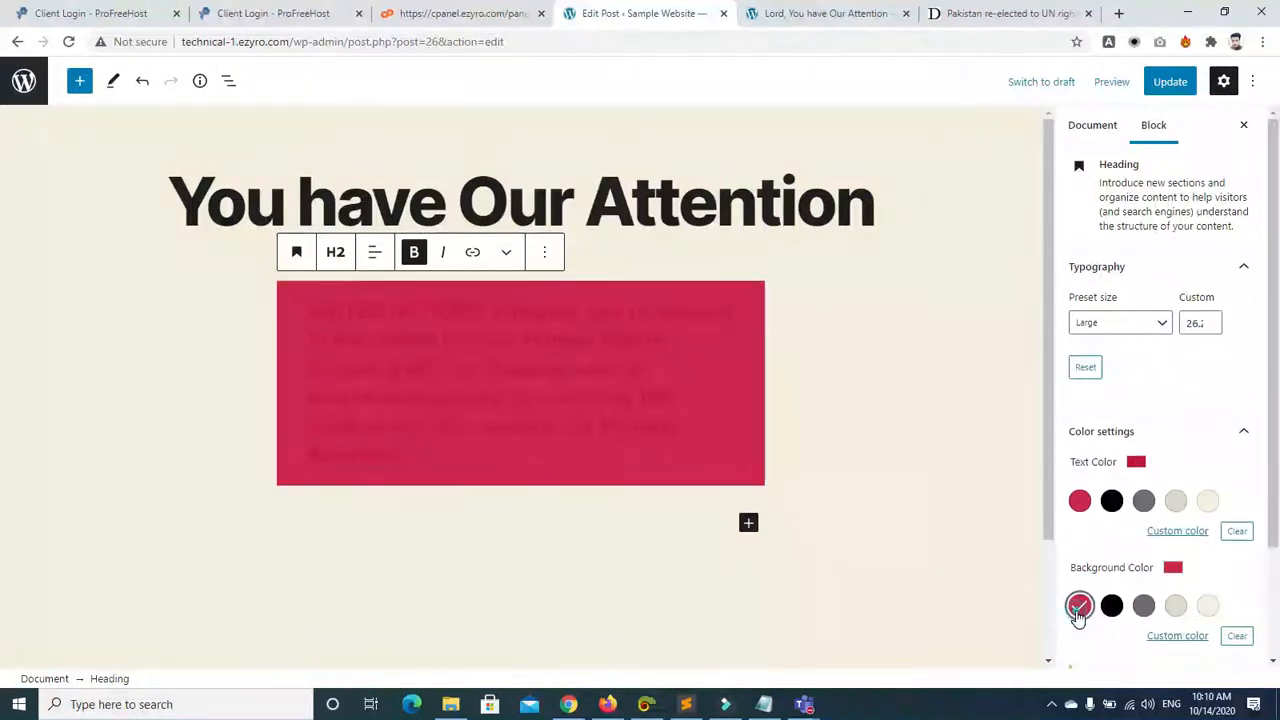
{"action": "left_click", "coordinate": [1078, 613]}
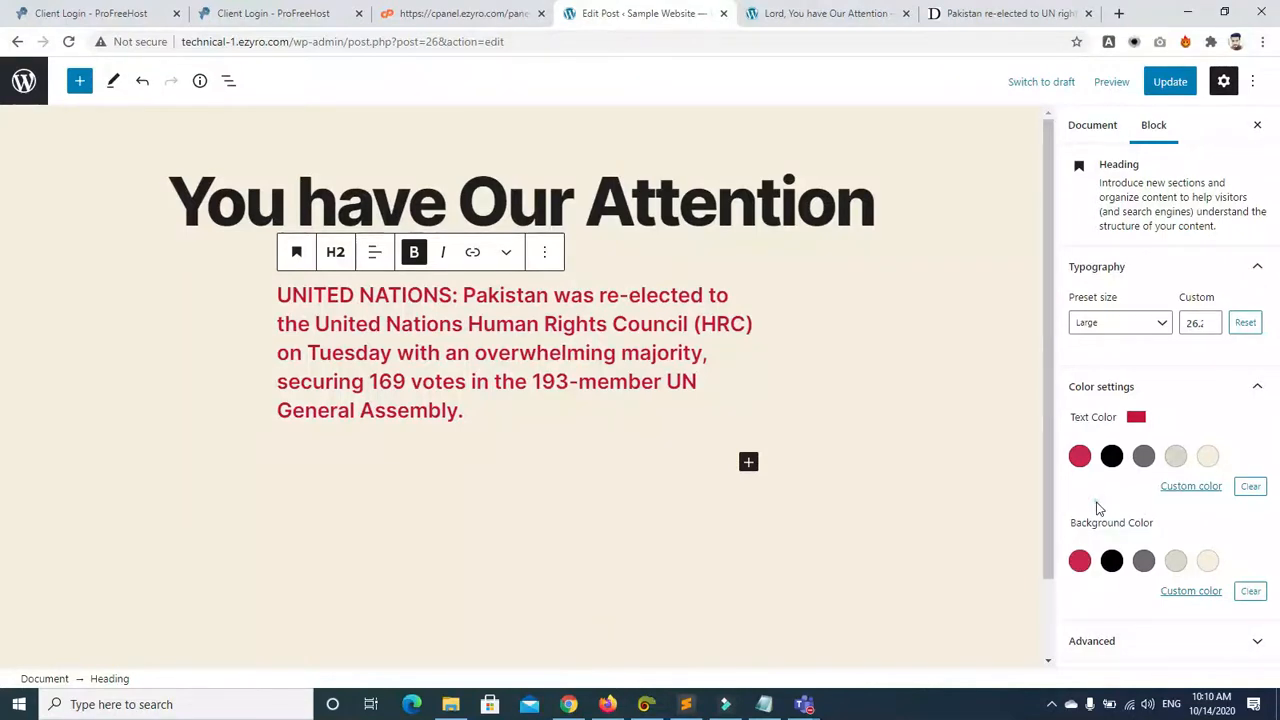
Step: Copy the dawn.com article's web address and paste it as the heading block's HTML anchor
{"action": "left_click", "coordinate": [1251, 645]}
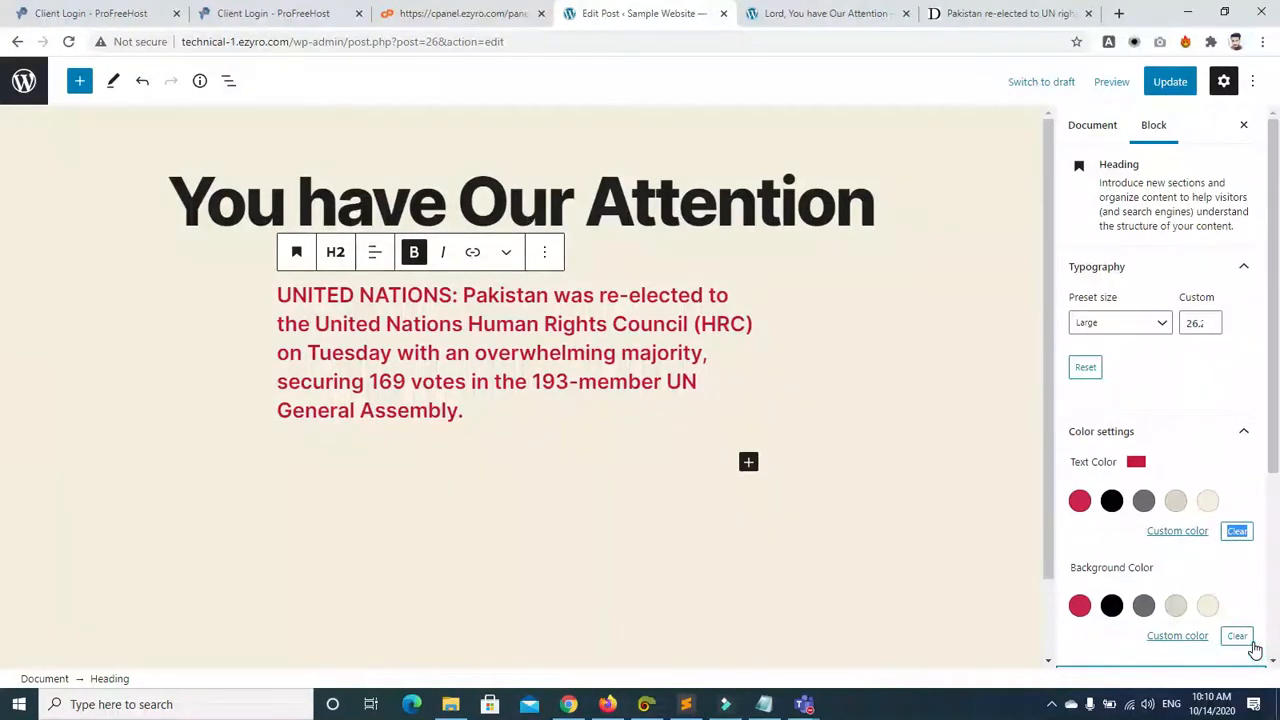
{"action": "scroll", "coordinate": [1274, 425], "scroll_direction": "down", "scroll_amount": 2}
{"action": "scroll", "coordinate": [1274, 425], "scroll_direction": "down", "scroll_amount": 3}
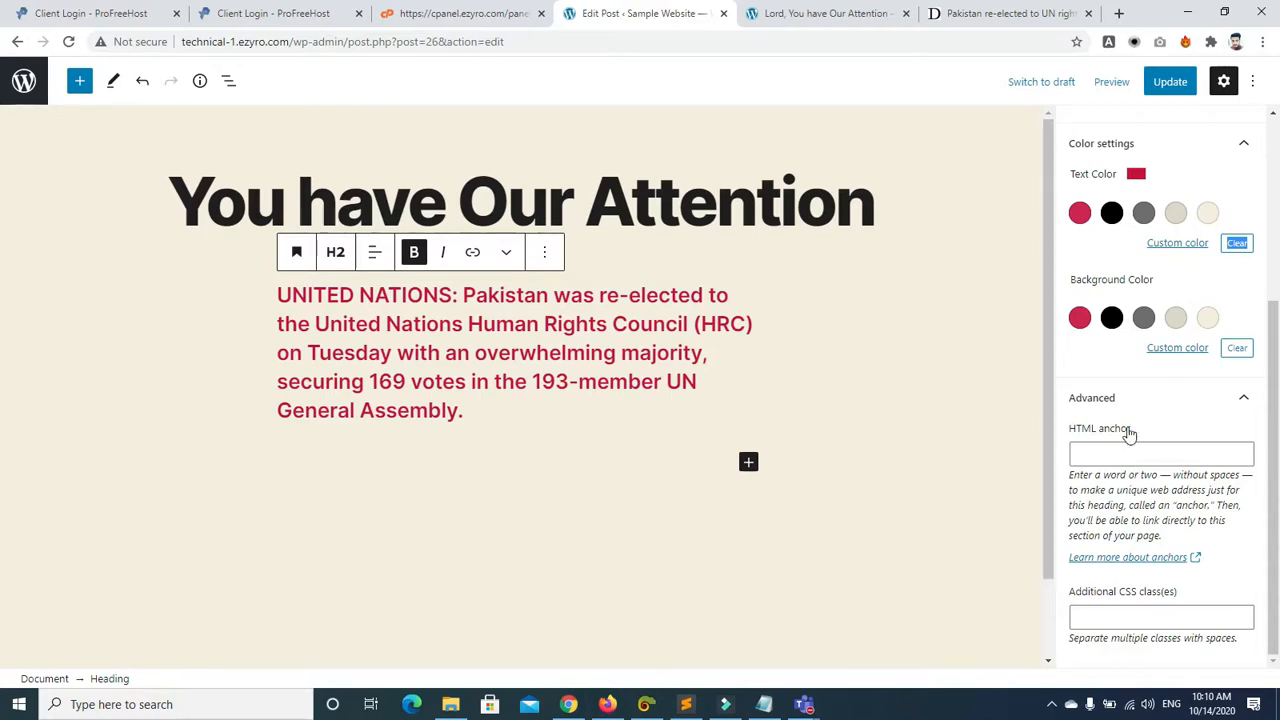
{"action": "left_click", "coordinate": [1108, 450]}
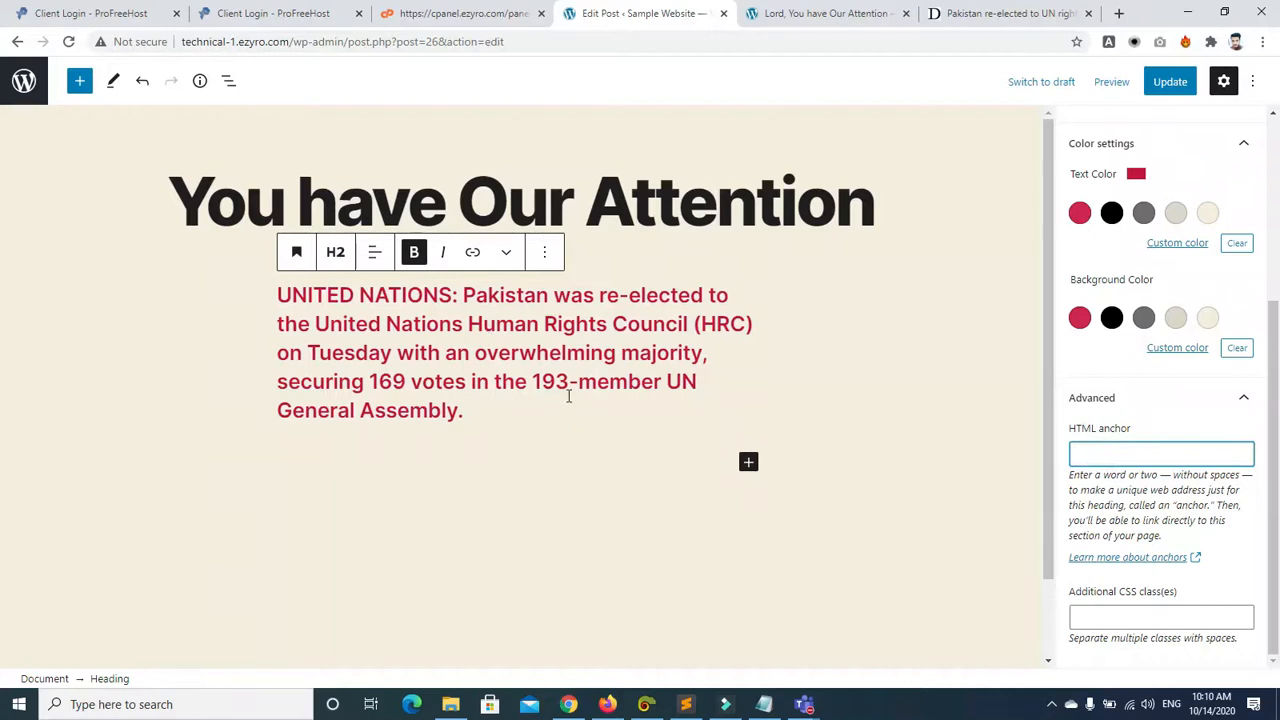
{"action": "left_click", "coordinate": [1003, 13]}
{"action": "left_click", "coordinate": [947, 165]}
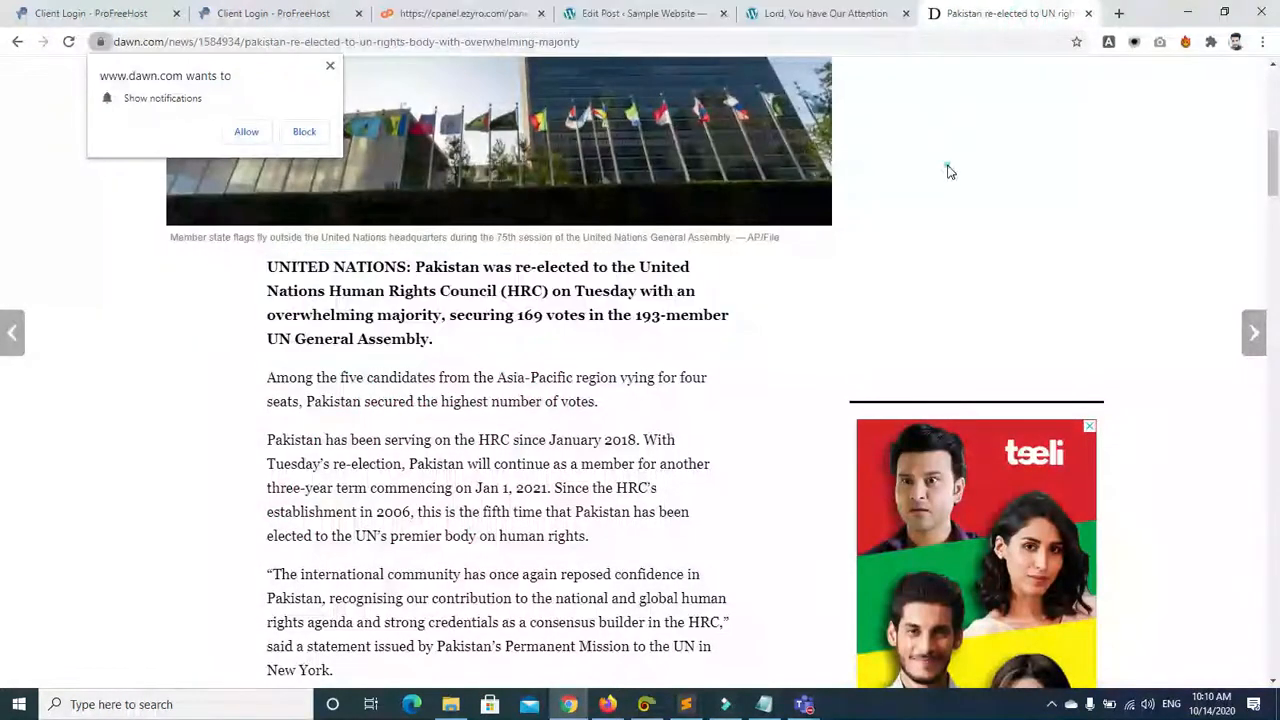
{"action": "left_click", "coordinate": [628, 42]}
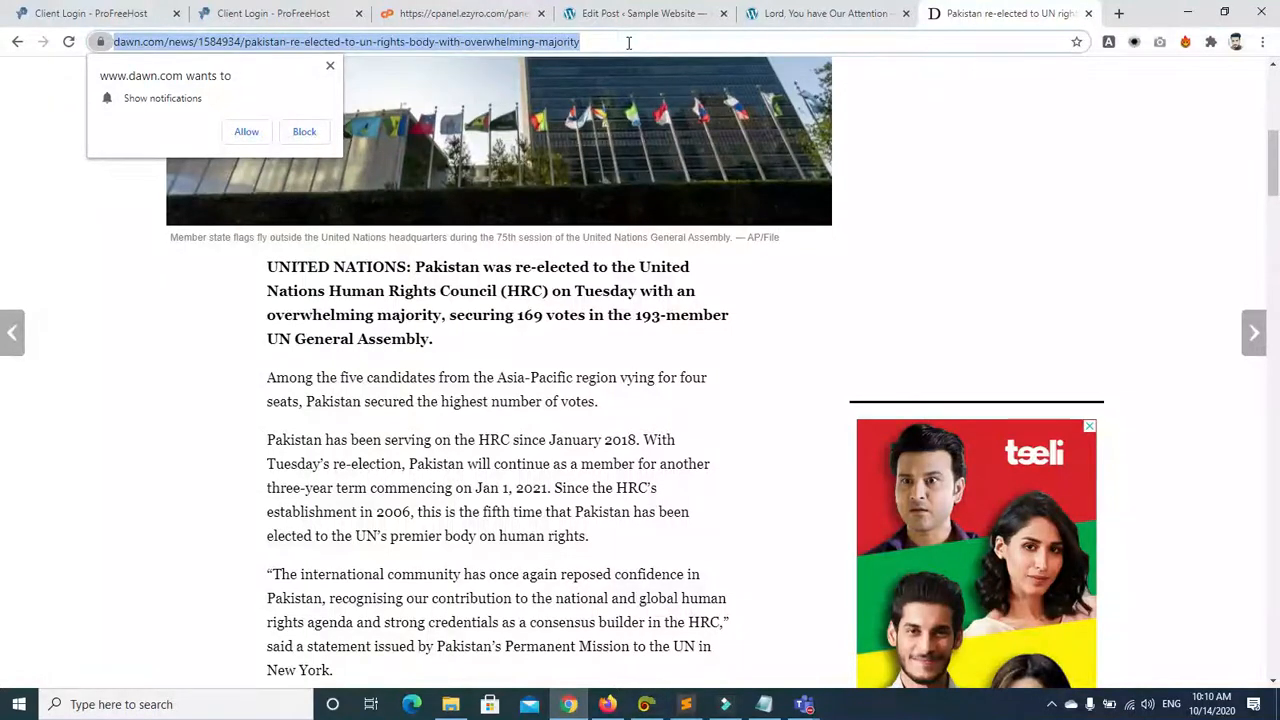
{"action": "left_click", "coordinate": [615, 13]}
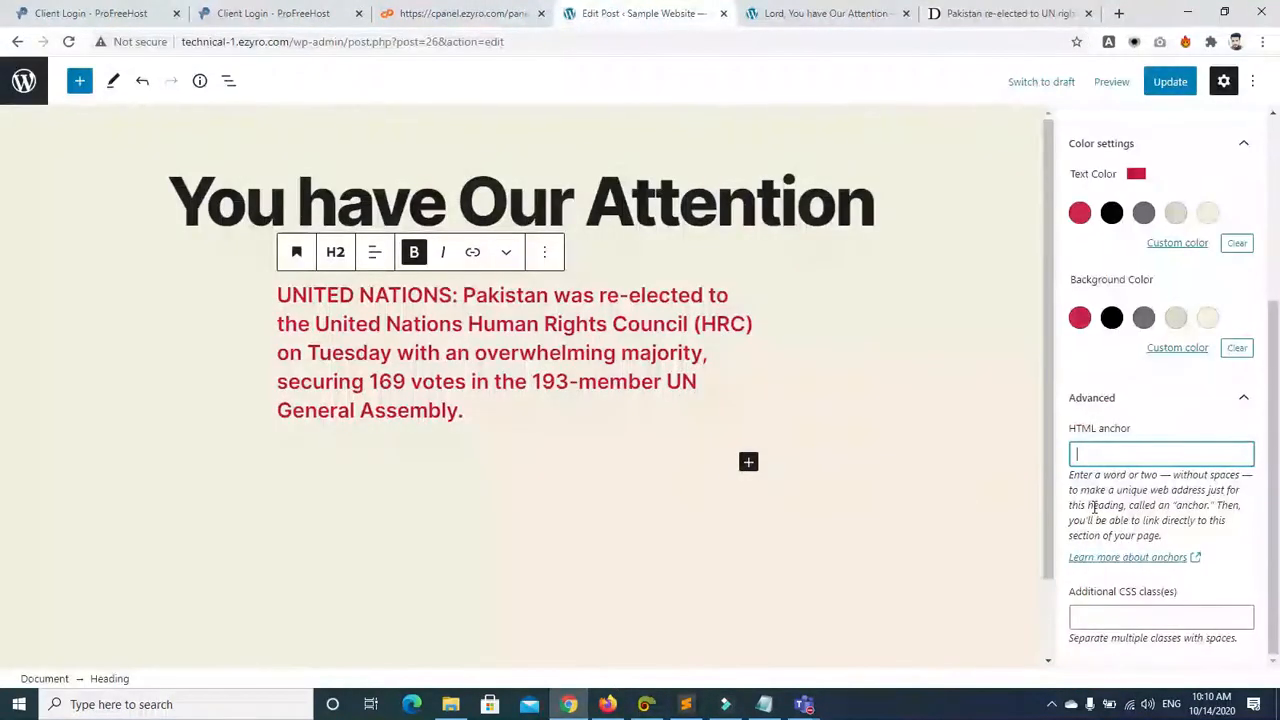
{"action": "key", "text": "ctrl+v"}
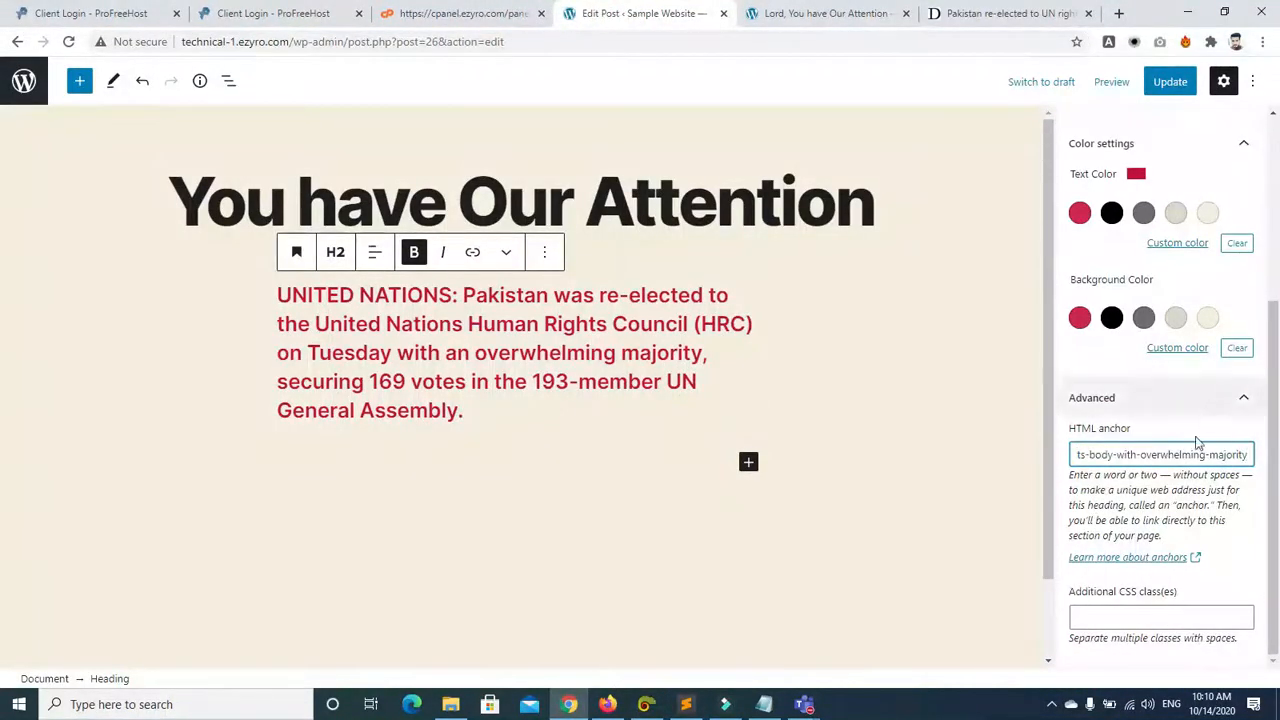
Step: Update the post and open its preview in a new tab
{"action": "left_click", "coordinate": [1170, 82]}
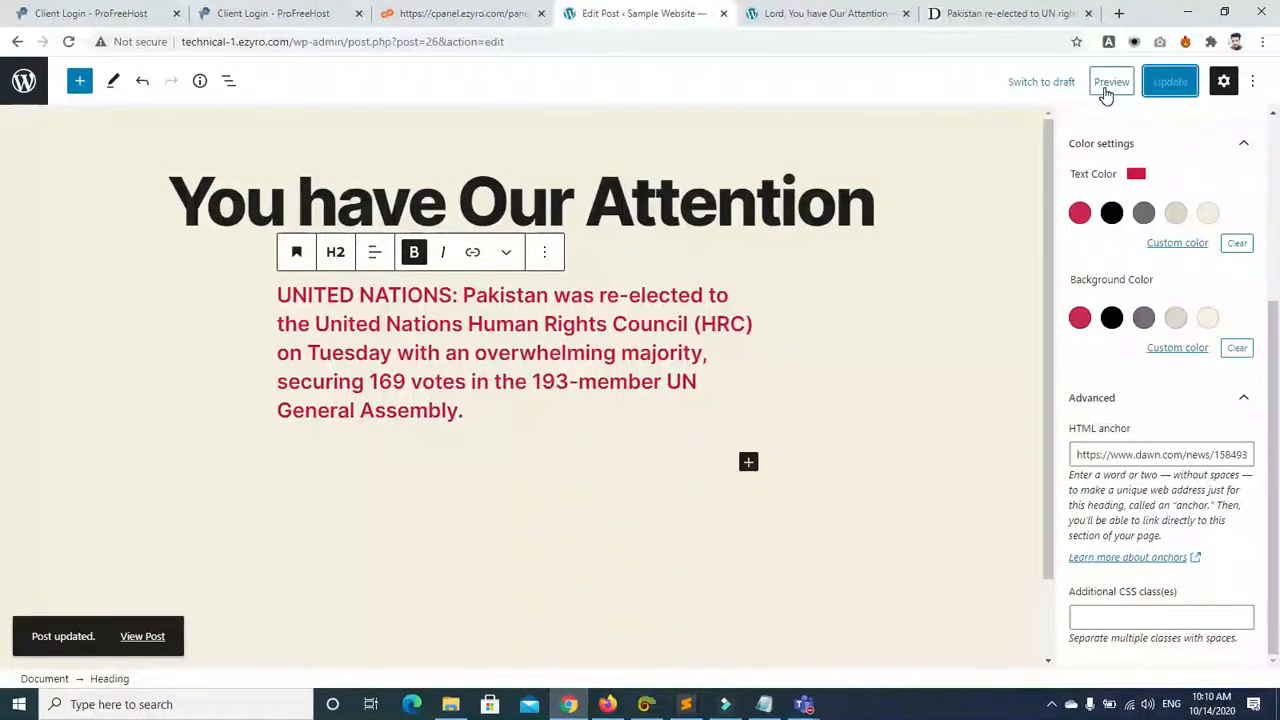
{"action": "right_click", "coordinate": [1104, 92]}
{"action": "left_click", "coordinate": [1098, 85]}
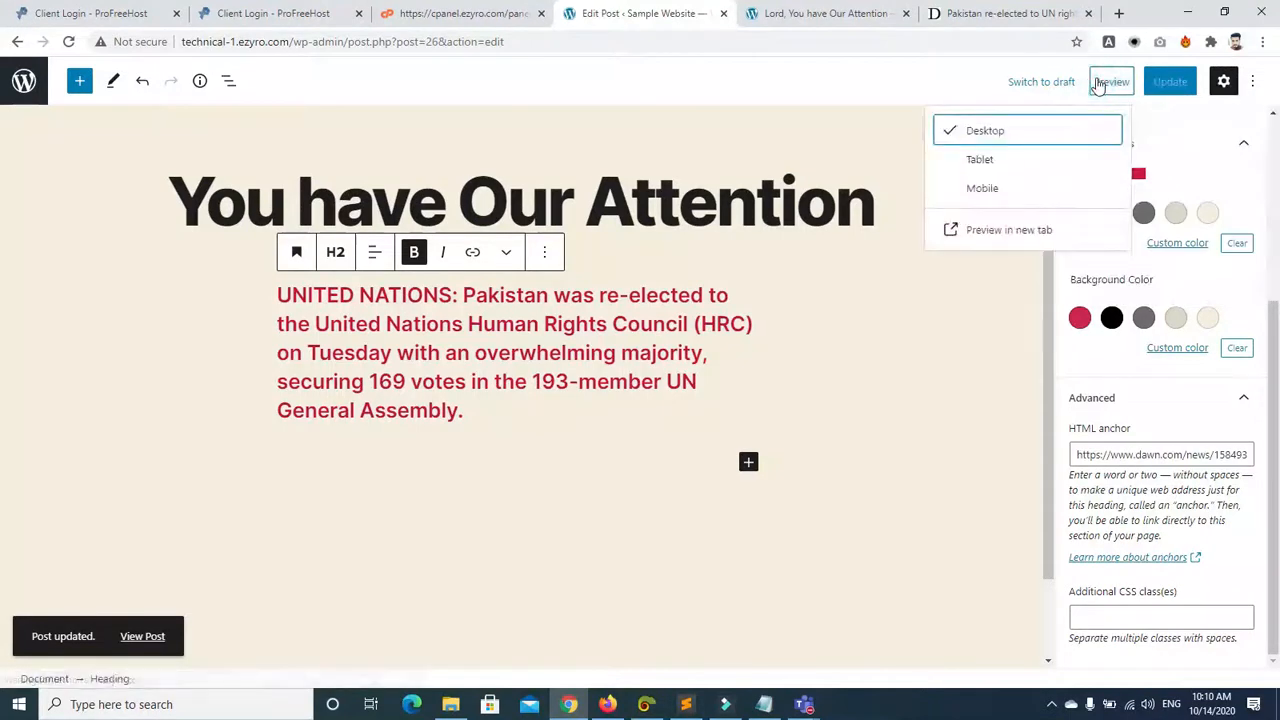
{"action": "left_click", "coordinate": [946, 80]}
{"action": "left_click", "coordinate": [1099, 88]}
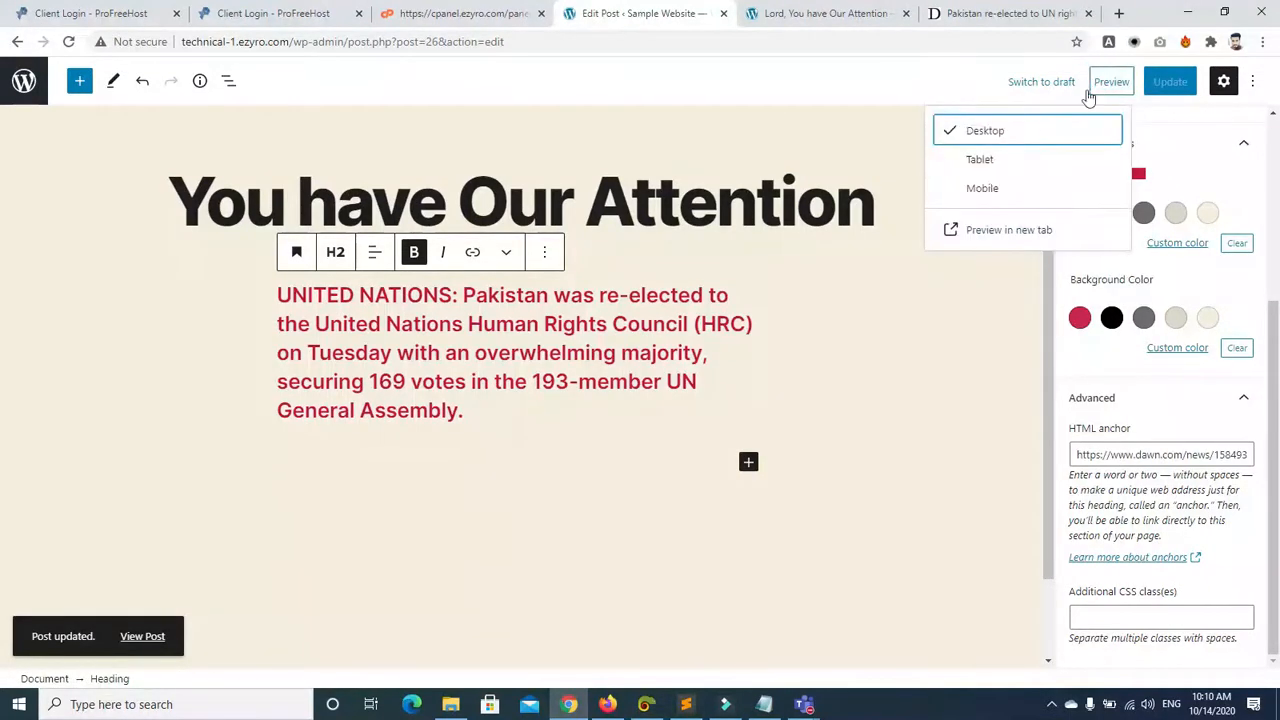
{"action": "left_click", "coordinate": [996, 238]}
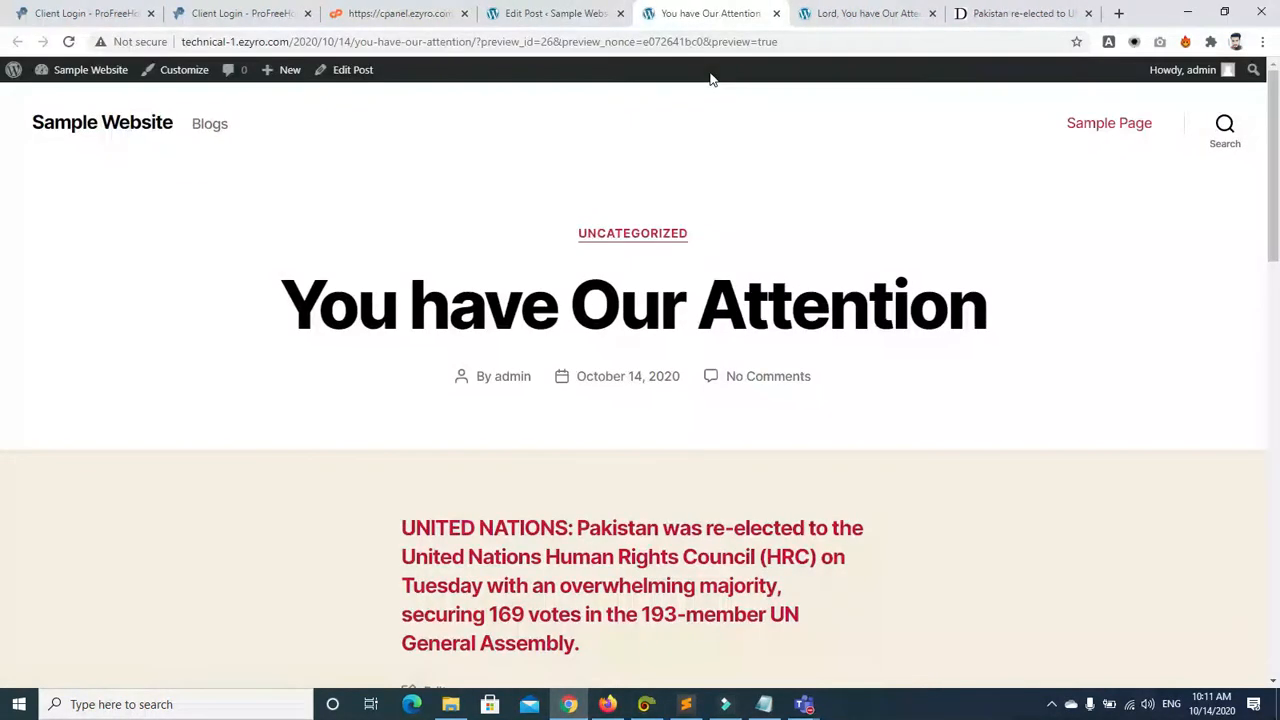
Step: Examine the previewed post's heading to check whether its text links to the article
{"action": "scroll", "coordinate": [4, 176], "scroll_direction": "down", "scroll_amount": 2}
{"action": "left_click", "coordinate": [531, 368]}
{"action": "left_click", "coordinate": [504, 394]}
{"action": "left_click", "coordinate": [496, 422]}
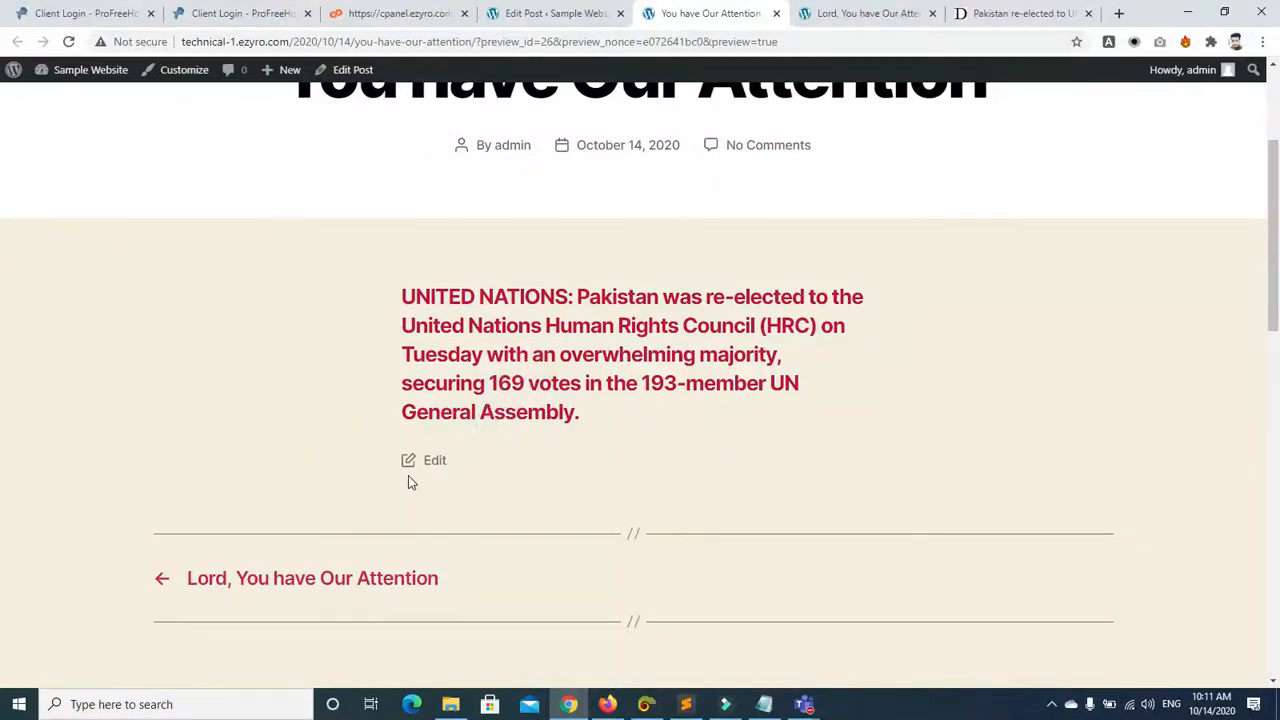
{"action": "left_click", "coordinate": [434, 251]}
{"action": "double_click", "coordinate": [435, 286]}
{"action": "left_click", "coordinate": [443, 316]}
{"action": "left_click", "coordinate": [563, 313]}
{"action": "triple_click", "coordinate": [563, 313]}
{"action": "left_click", "coordinate": [720, 314]}
{"action": "left_click", "coordinate": [994, 334]}
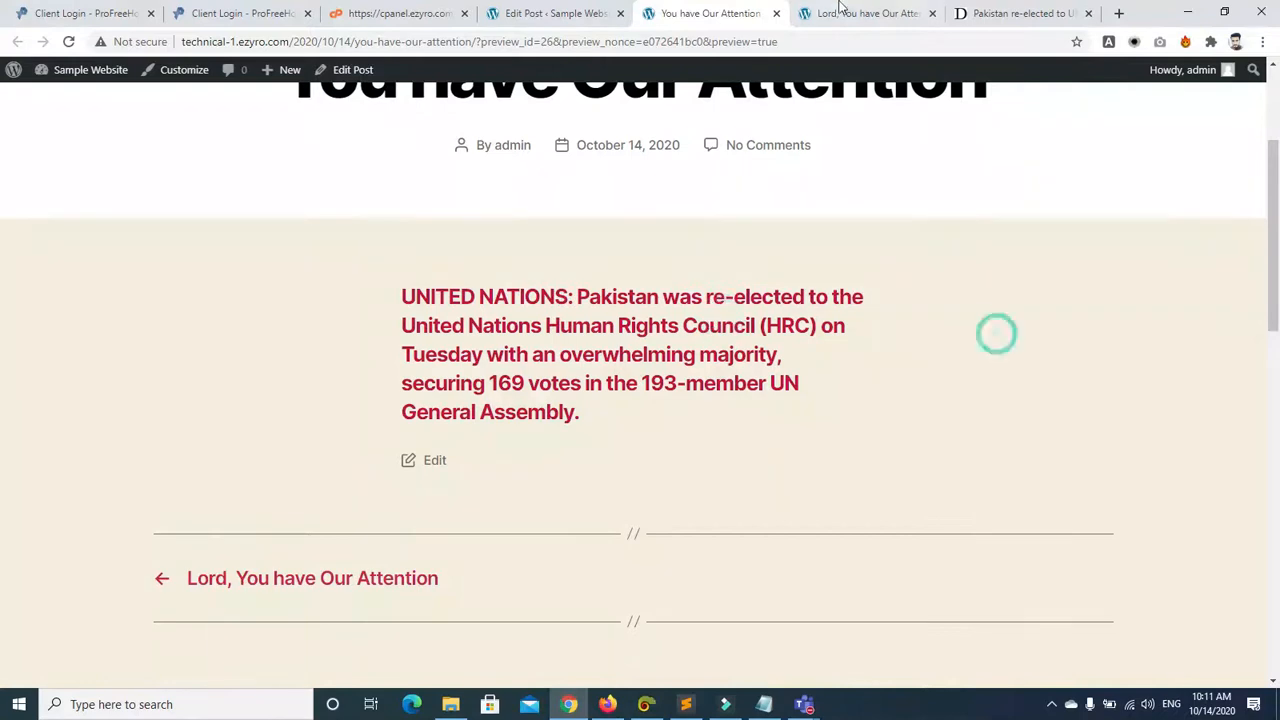
Step: Return to the post editor and delete the web address from the heading's HTML anchor
{"action": "left_click", "coordinate": [590, 8]}
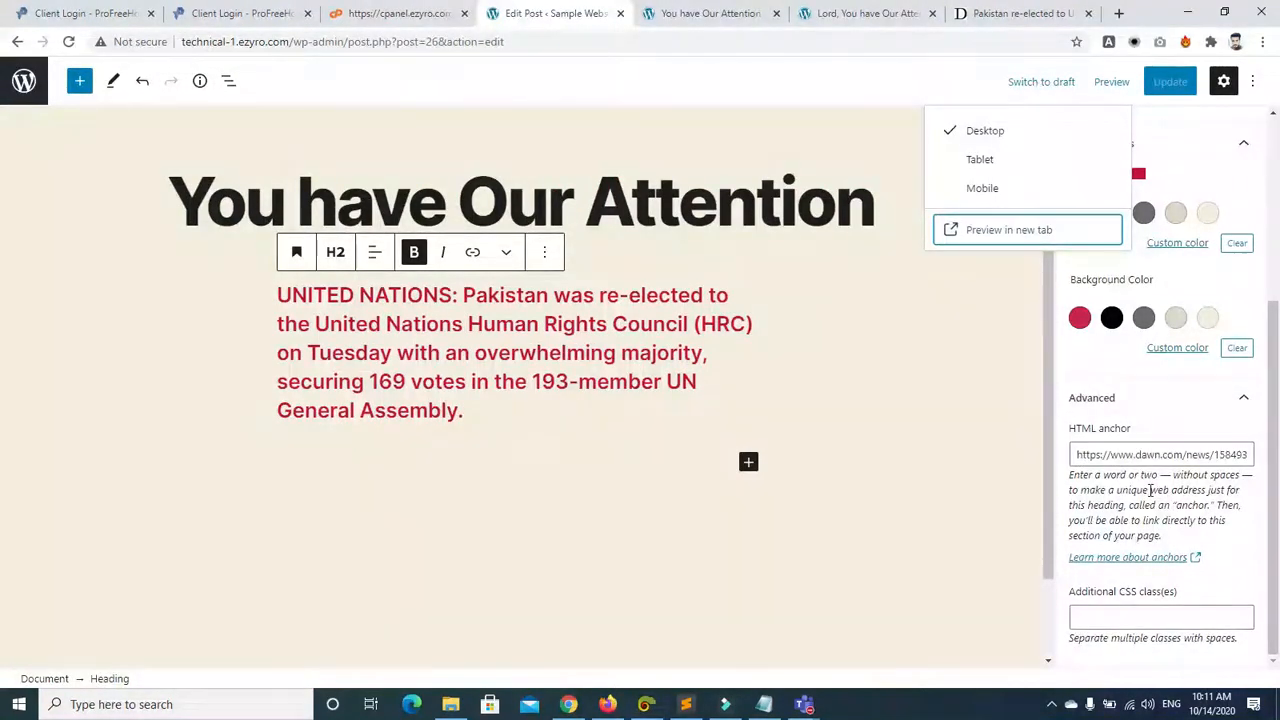
{"action": "left_click_drag", "start_coordinate": [465, 297], "coordinate": [550, 297]}
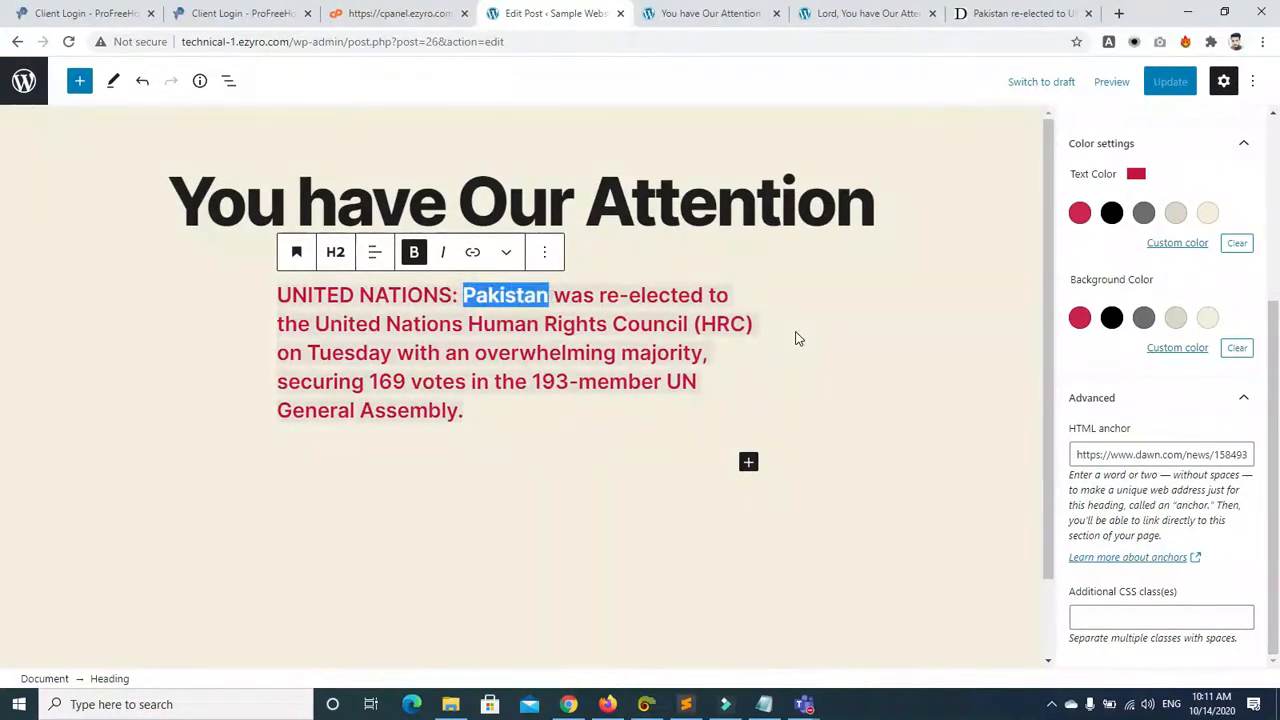
{"action": "left_click", "coordinate": [1106, 455]}
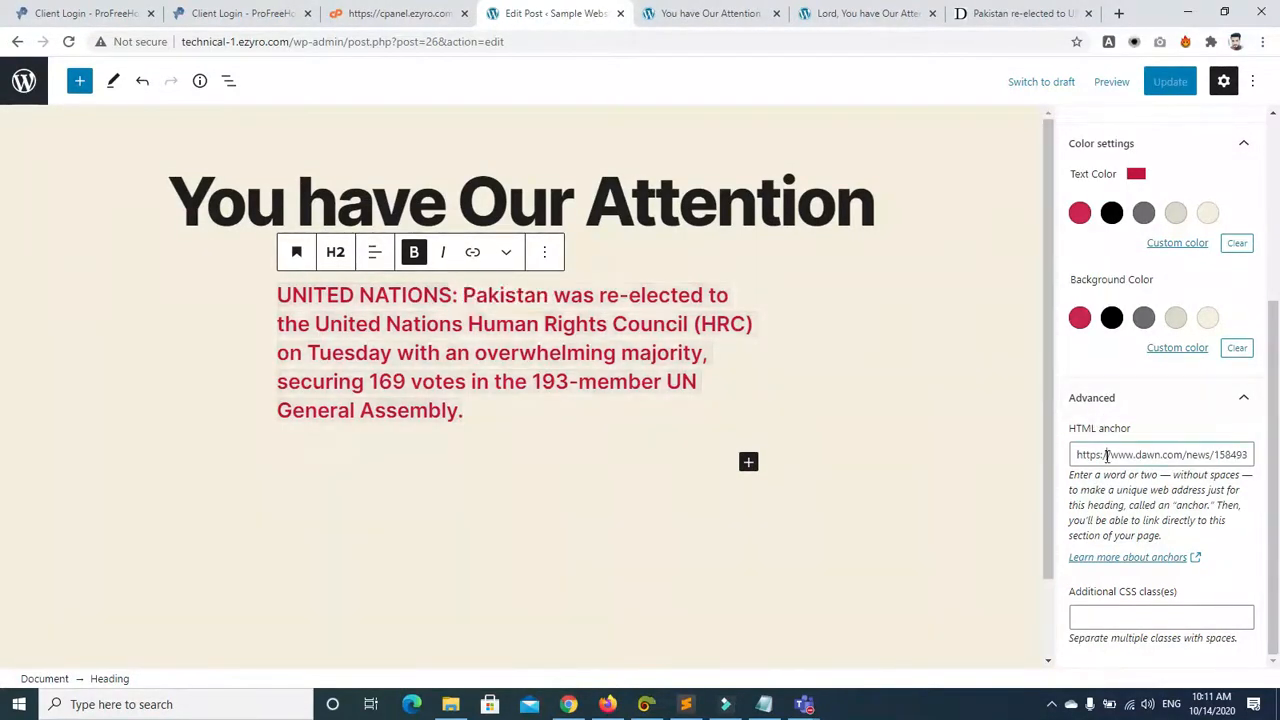
{"action": "key", "text": "ctrl+a"}
{"action": "key", "text": "BackSpace"}
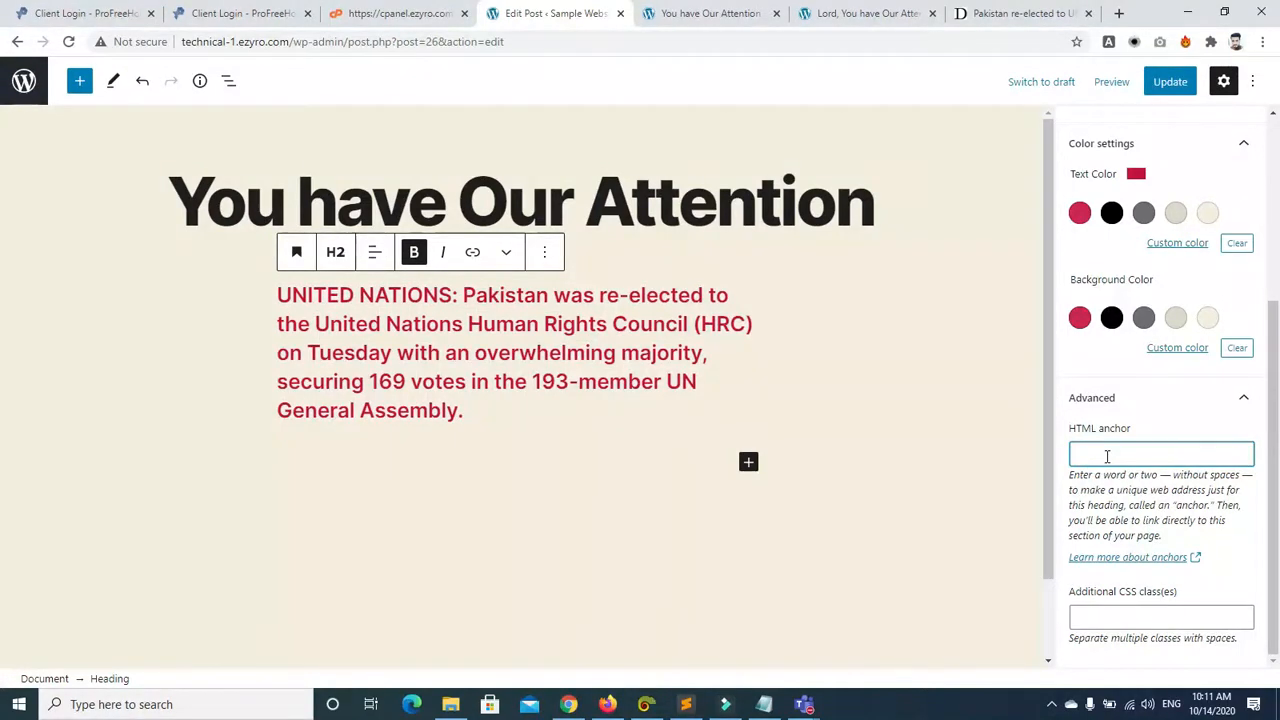
Step: Try to link the heading text "Pakistan was re" to the copied dawn.com article address, set to open in a new tab
{"action": "left_click_drag", "start_coordinate": [463, 295], "coordinate": [620, 292]}
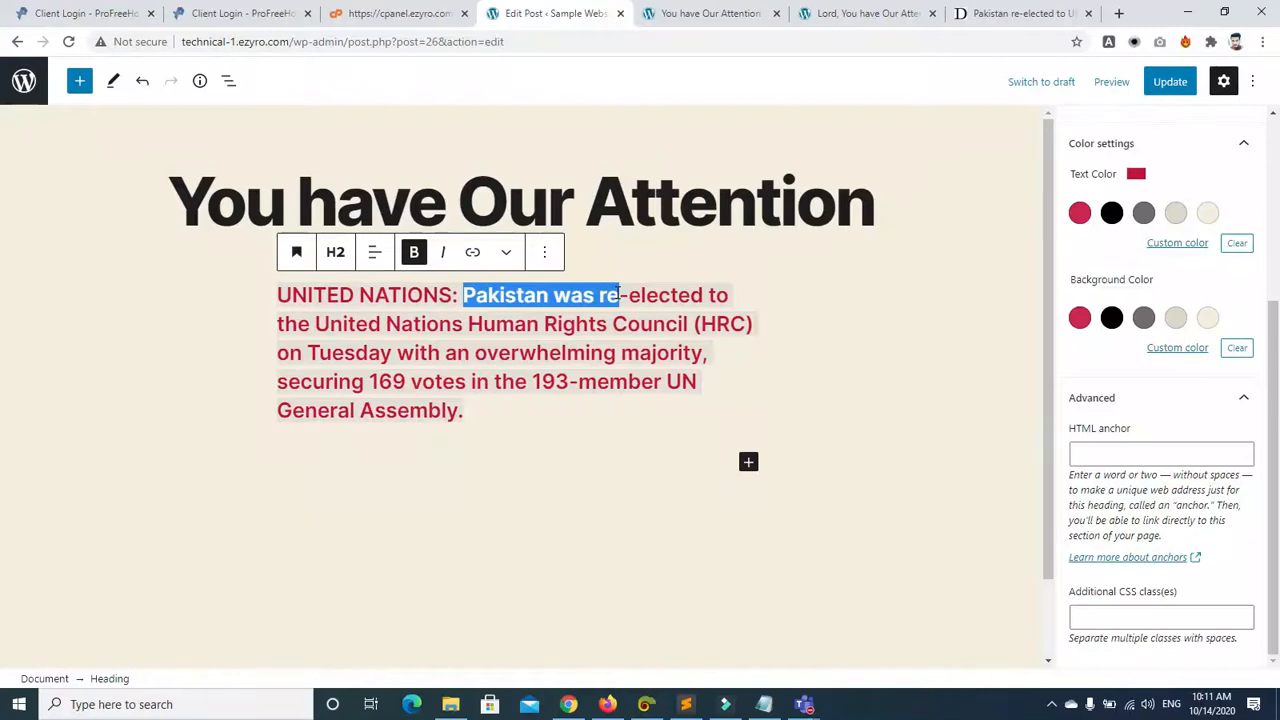
{"action": "left_click", "coordinate": [472, 255]}
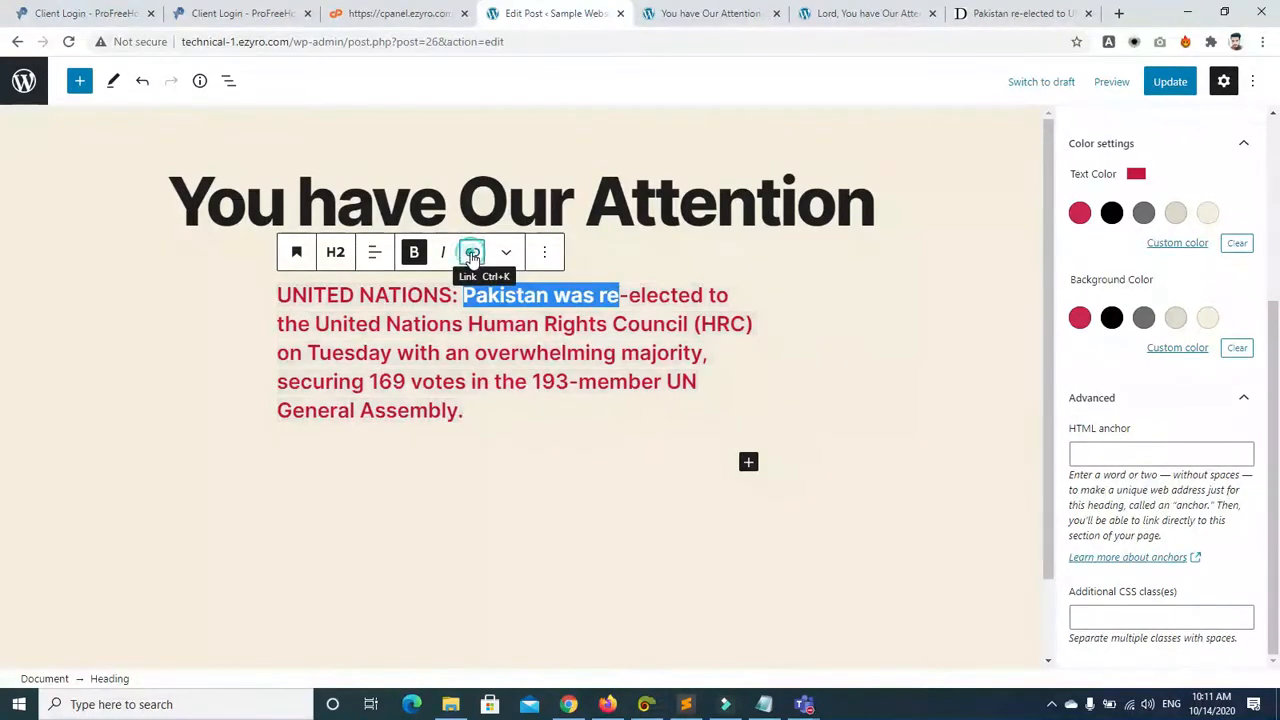
{"action": "key", "text": "ctrl+v"}
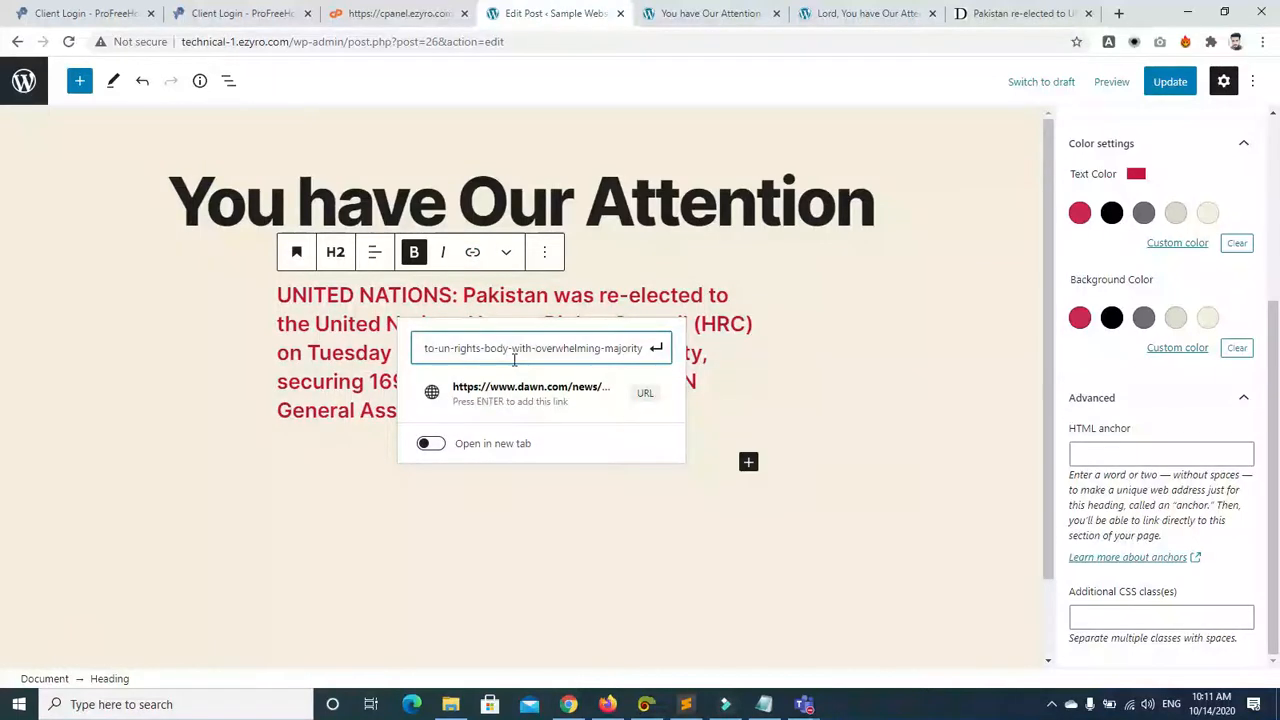
{"action": "left_click", "coordinate": [436, 445]}
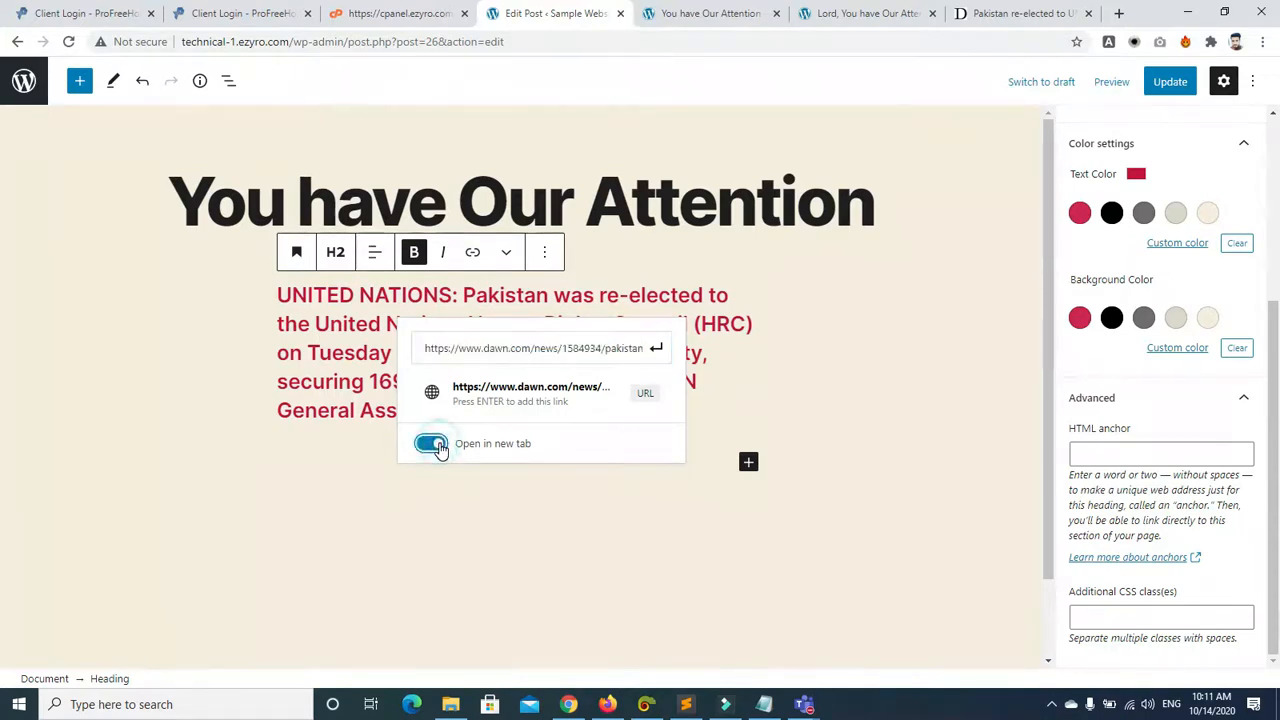
Step: Update the post and reload its preview page to check the heading for the link
{"action": "left_click", "coordinate": [1174, 85]}
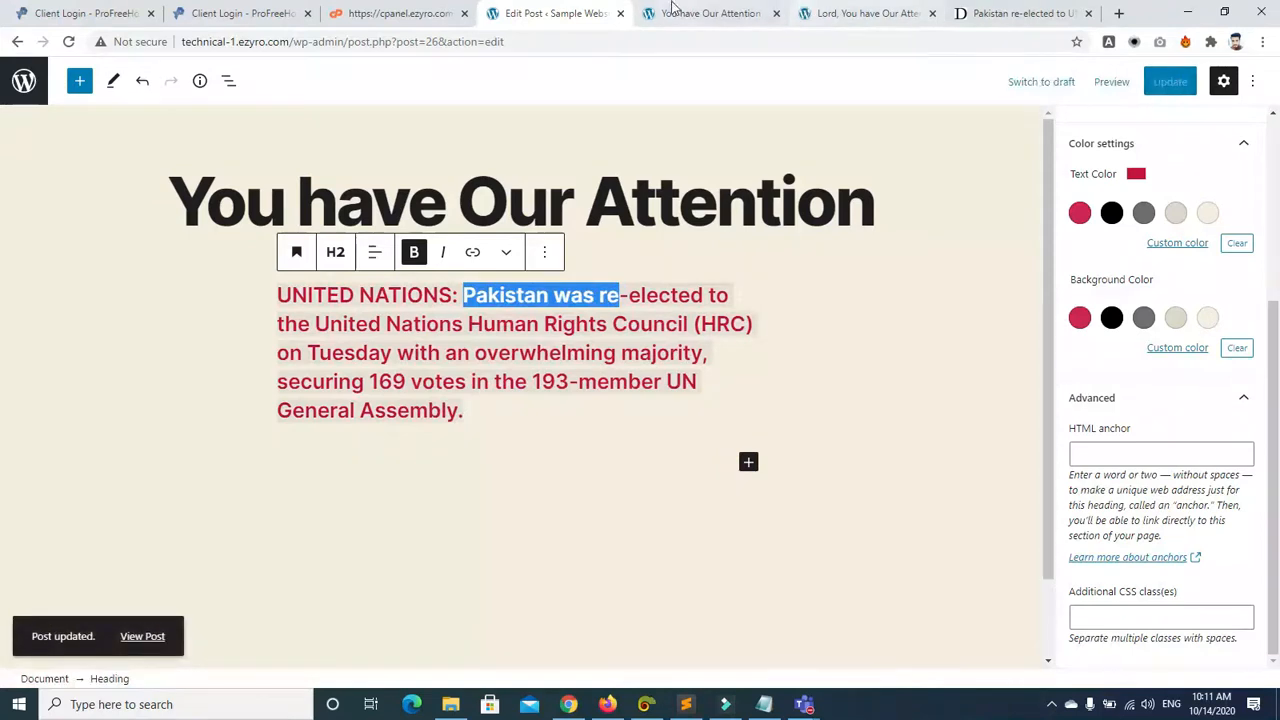
{"action": "left_click", "coordinate": [736, 16]}
{"action": "left_click", "coordinate": [734, 42]}
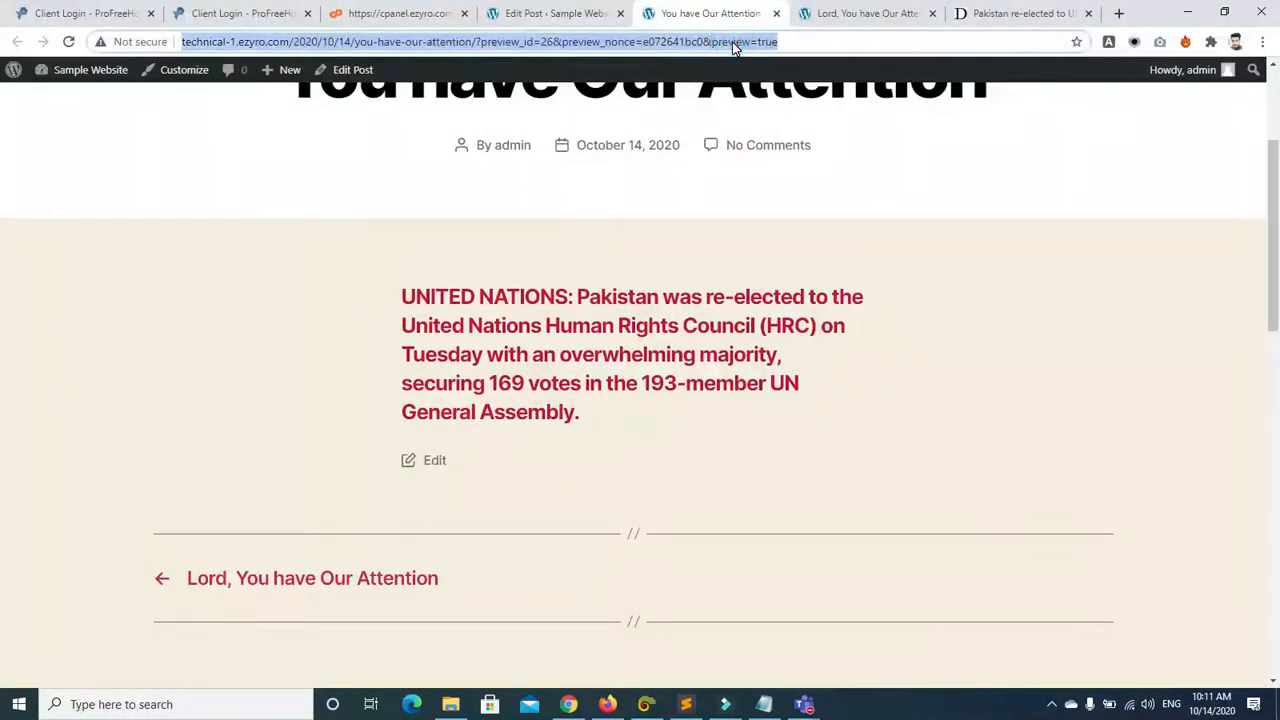
{"action": "key", "text": "Return"}
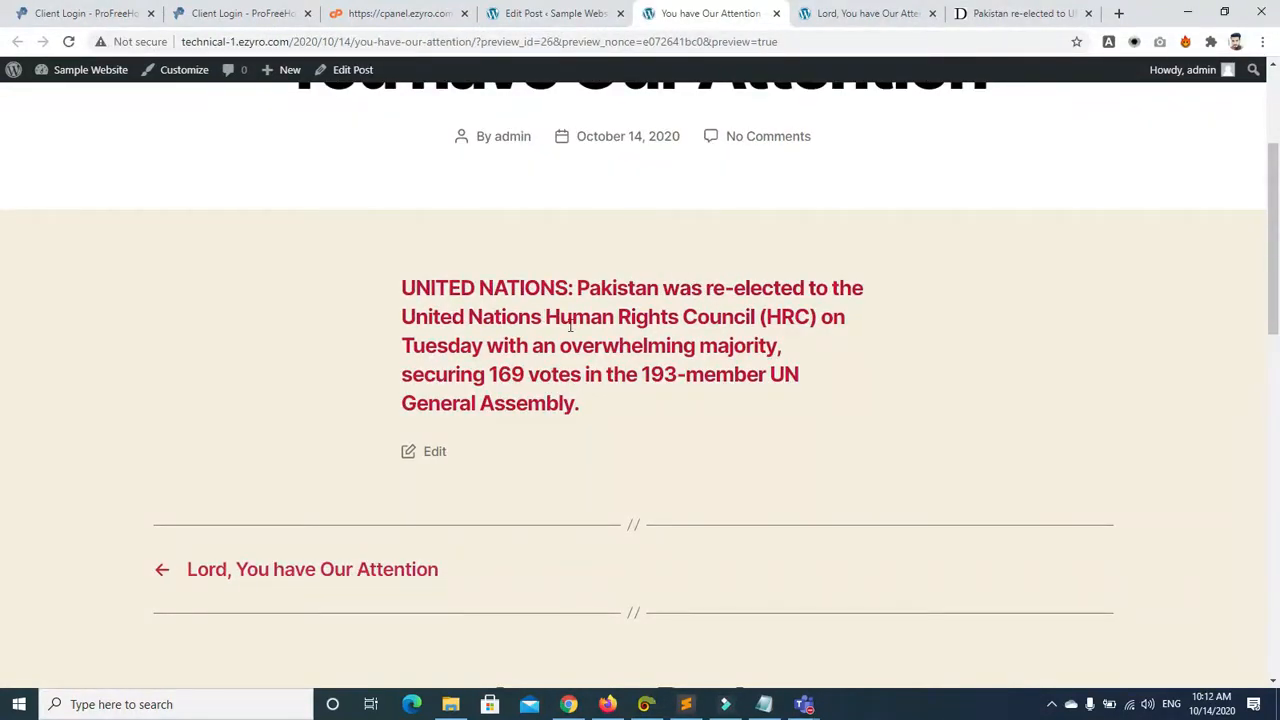
{"action": "left_click", "coordinate": [577, 19]}
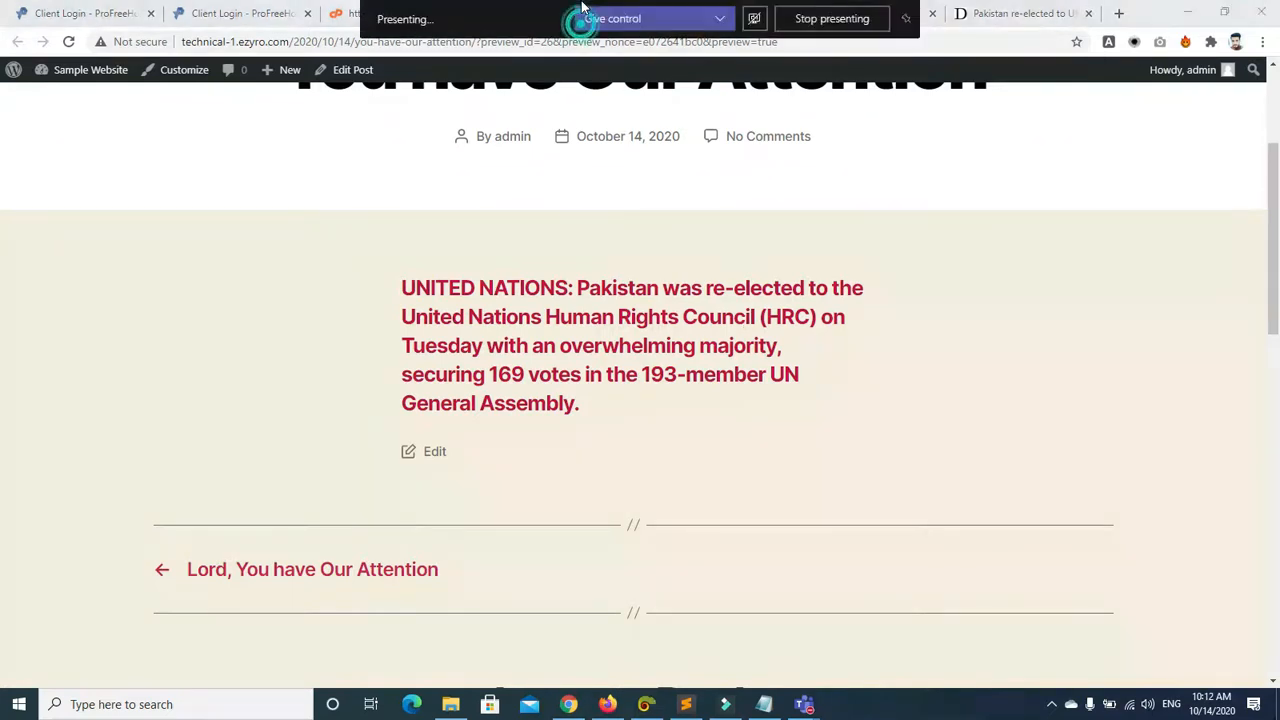
Step: Compare the post editor with the preview, then reload the preview and check whether the heading text carries a link
{"action": "left_click", "coordinate": [778, 207]}
{"action": "left_click", "coordinate": [524, 20]}
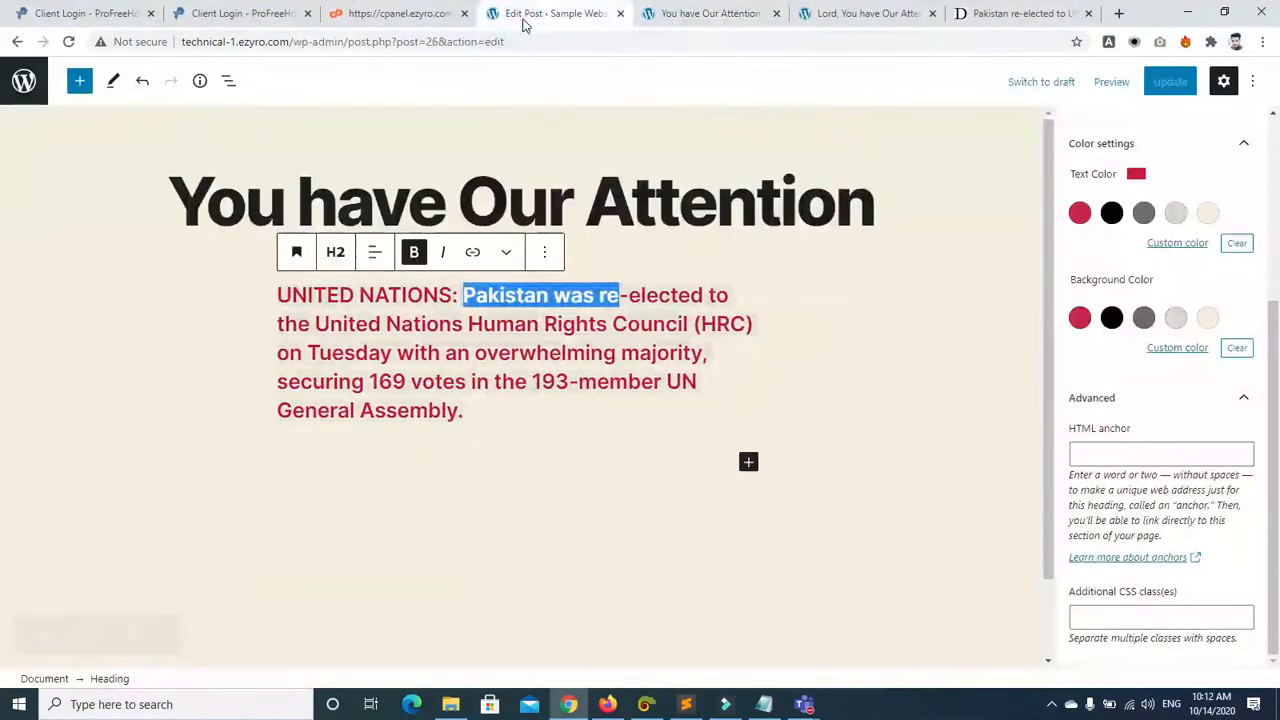
{"action": "left_click", "coordinate": [699, 17]}
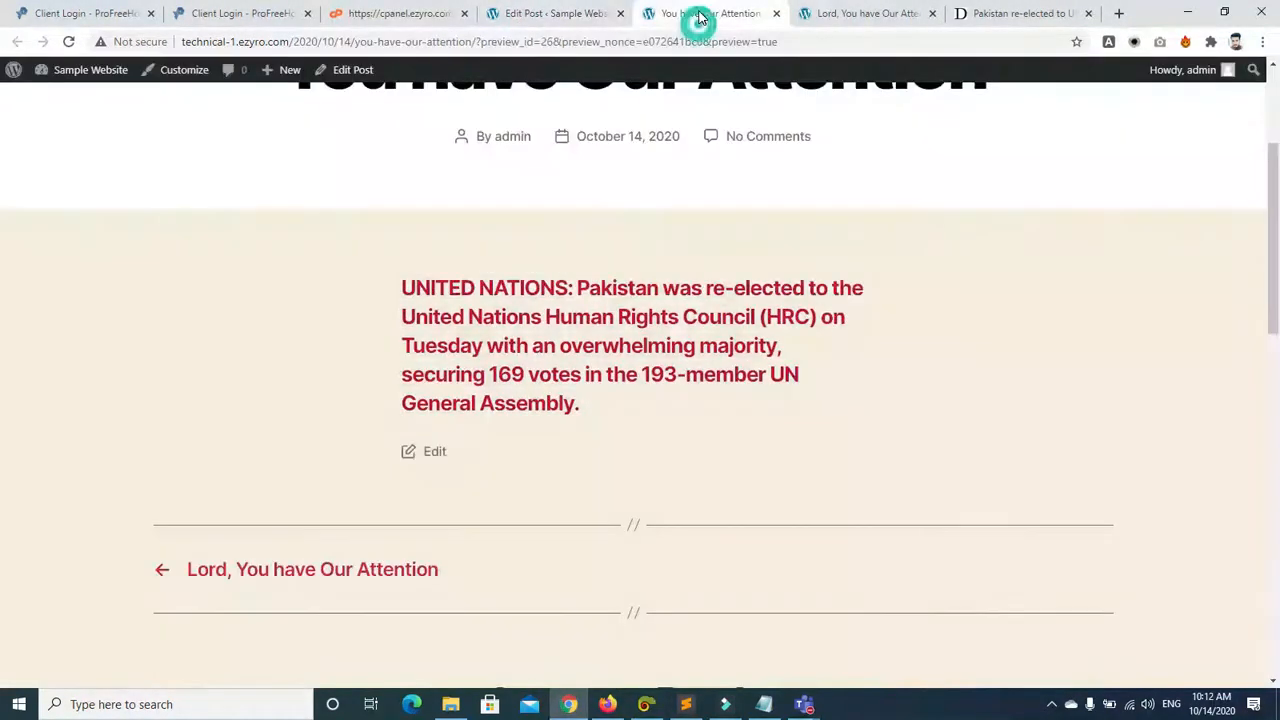
{"action": "triple_click", "coordinate": [663, 287]}
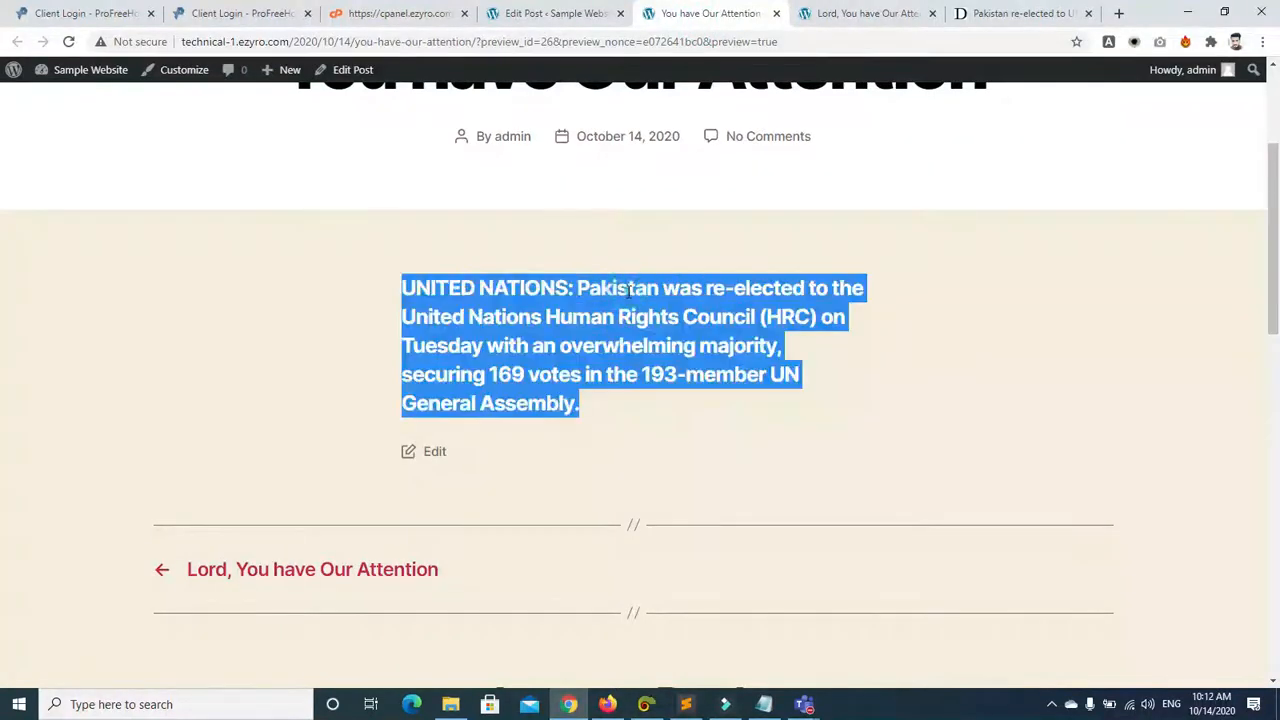
{"action": "left_click", "coordinate": [270, 283]}
{"action": "left_click", "coordinate": [68, 41]}
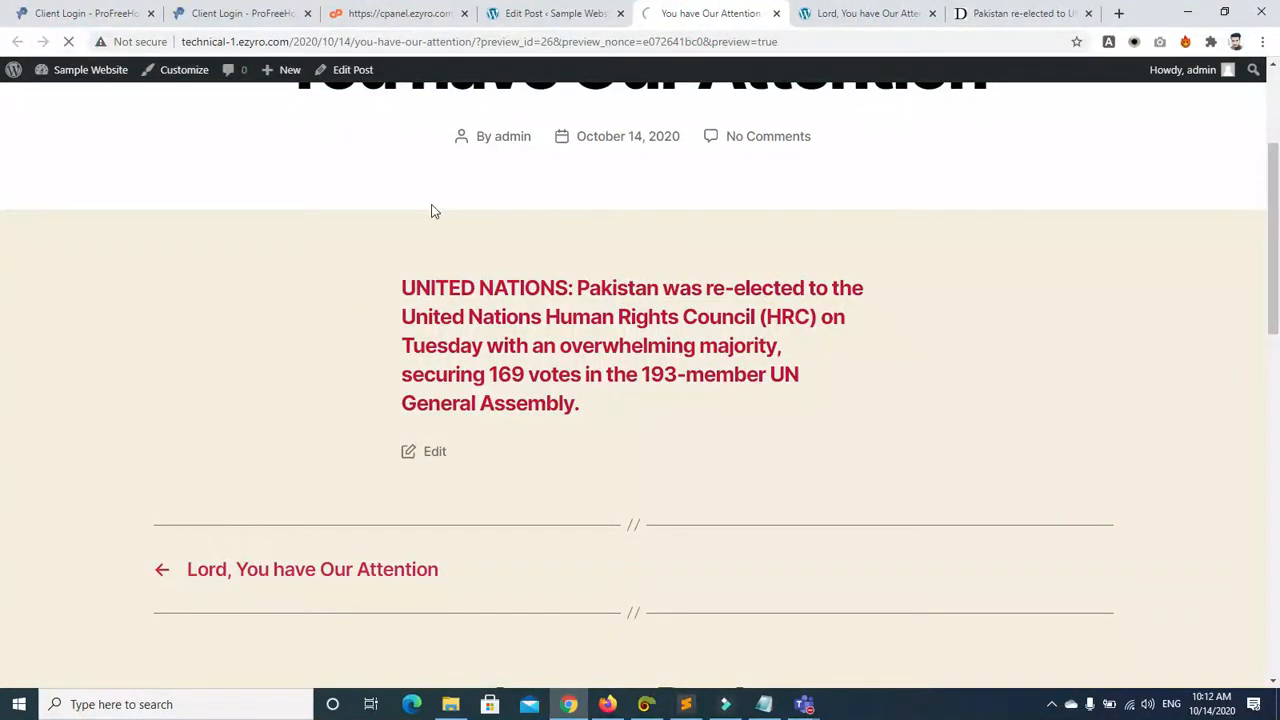
{"action": "left_click", "coordinate": [655, 286]}
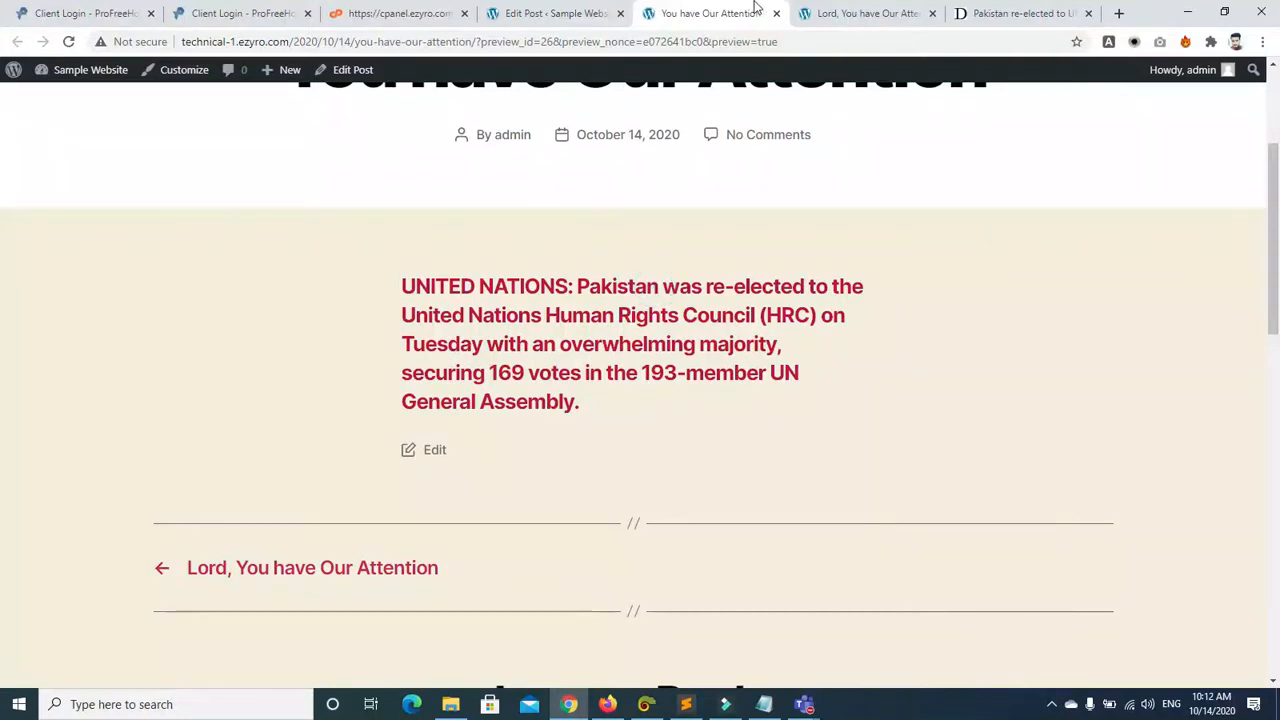
{"action": "left_click", "coordinate": [557, 12]}
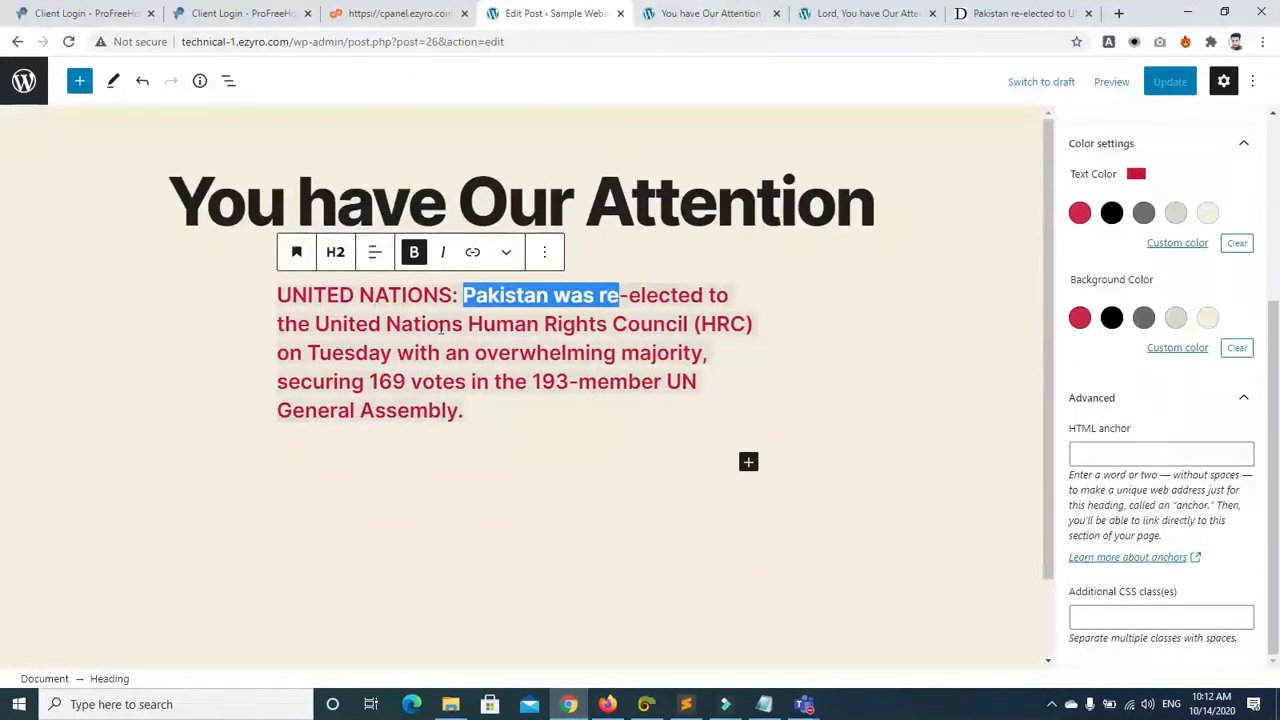
{"action": "left_click", "coordinate": [472, 252]}
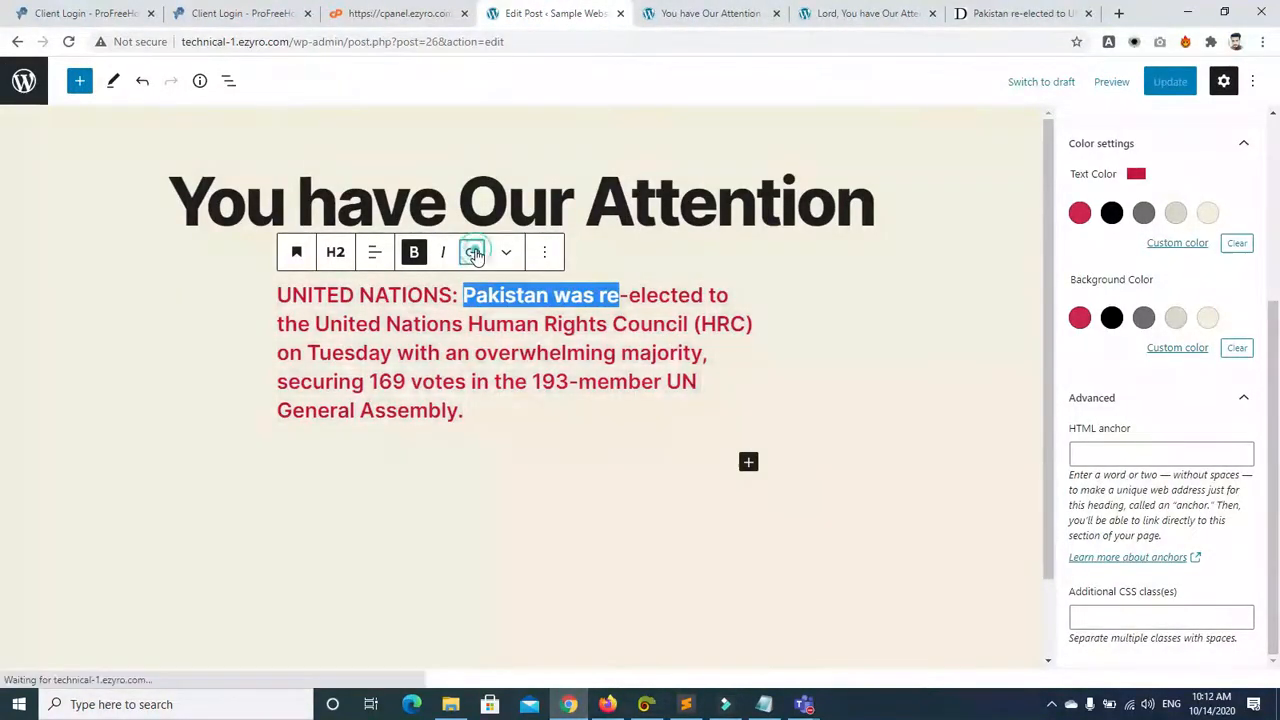
{"action": "left_click", "coordinate": [1032, 13]}
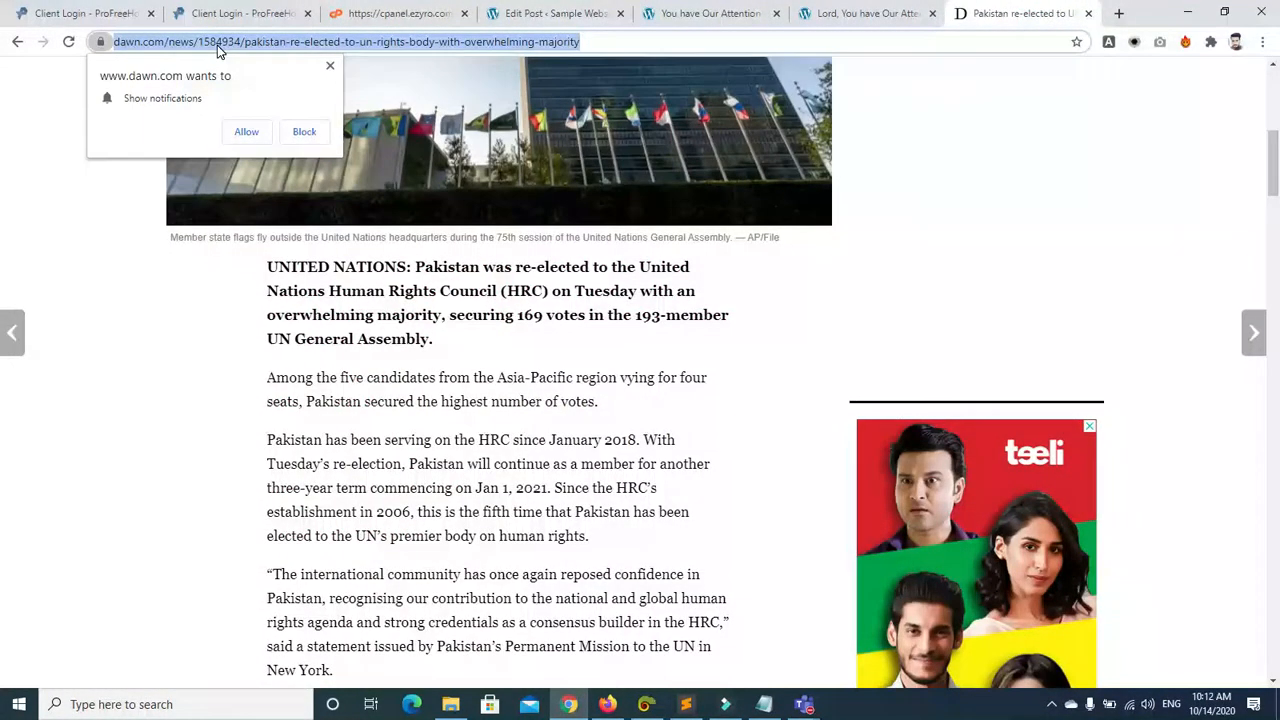
{"action": "left_click", "coordinate": [12, 228]}
{"action": "left_click_drag", "start_coordinate": [116, 41], "coordinate": [165, 45]}
{"action": "key", "text": "ctrl+c"}
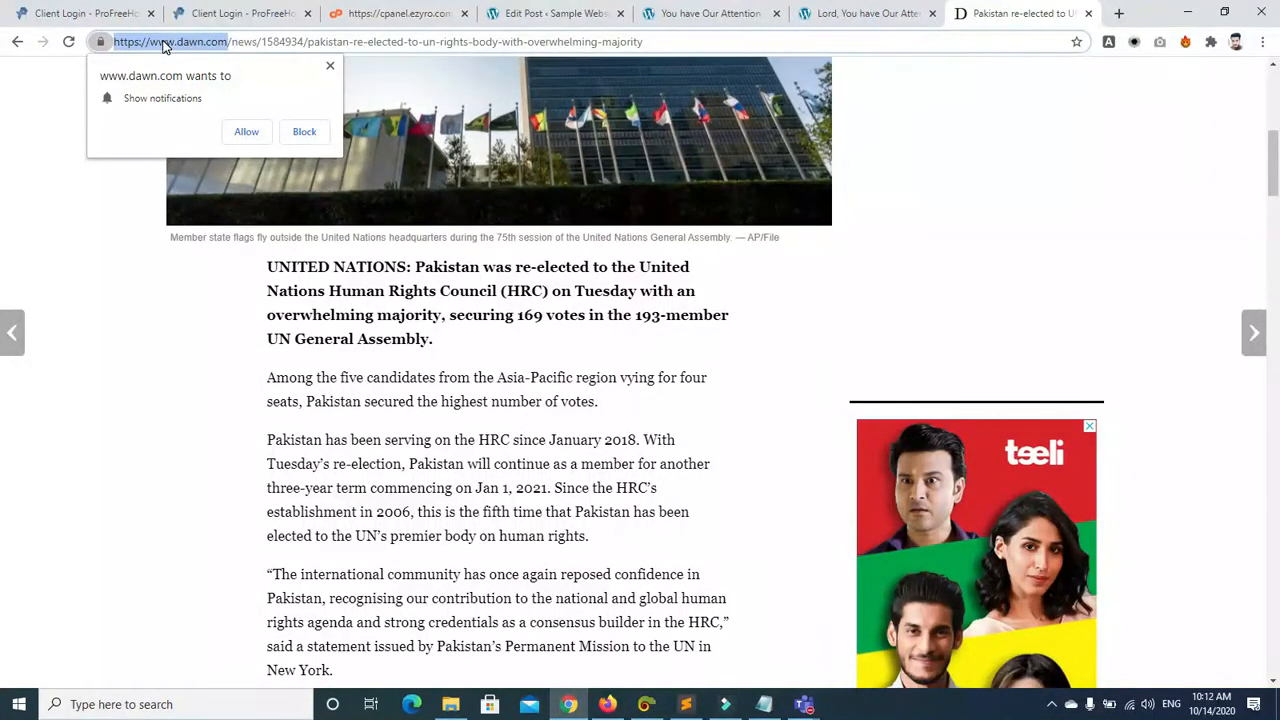
{"action": "left_click", "coordinate": [900, 84]}
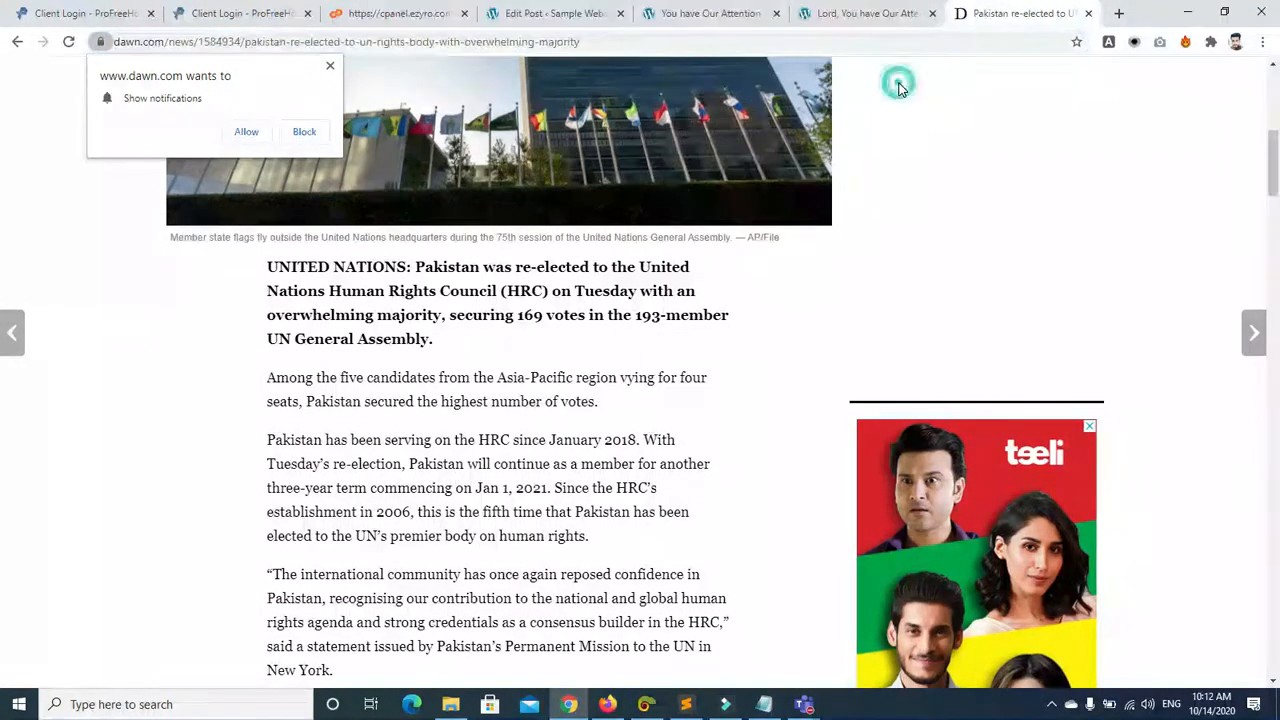
{"action": "left_click", "coordinate": [665, 18]}
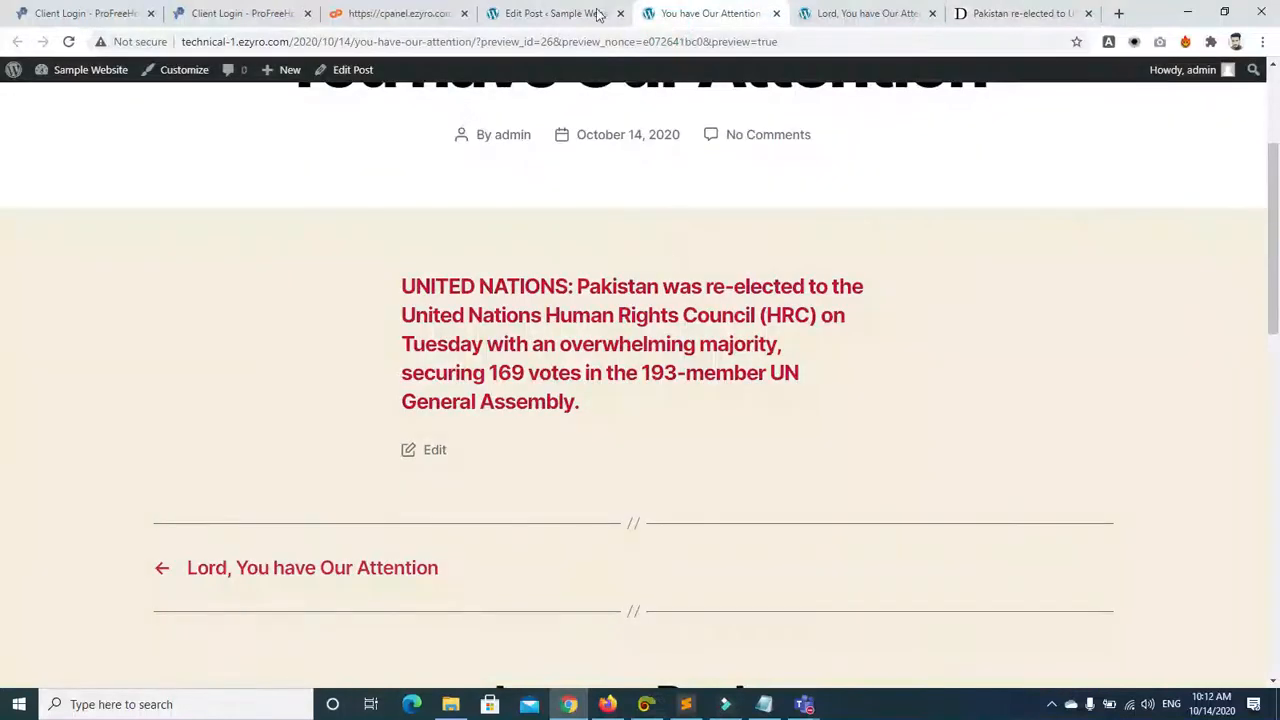
{"action": "left_click", "coordinate": [590, 18]}
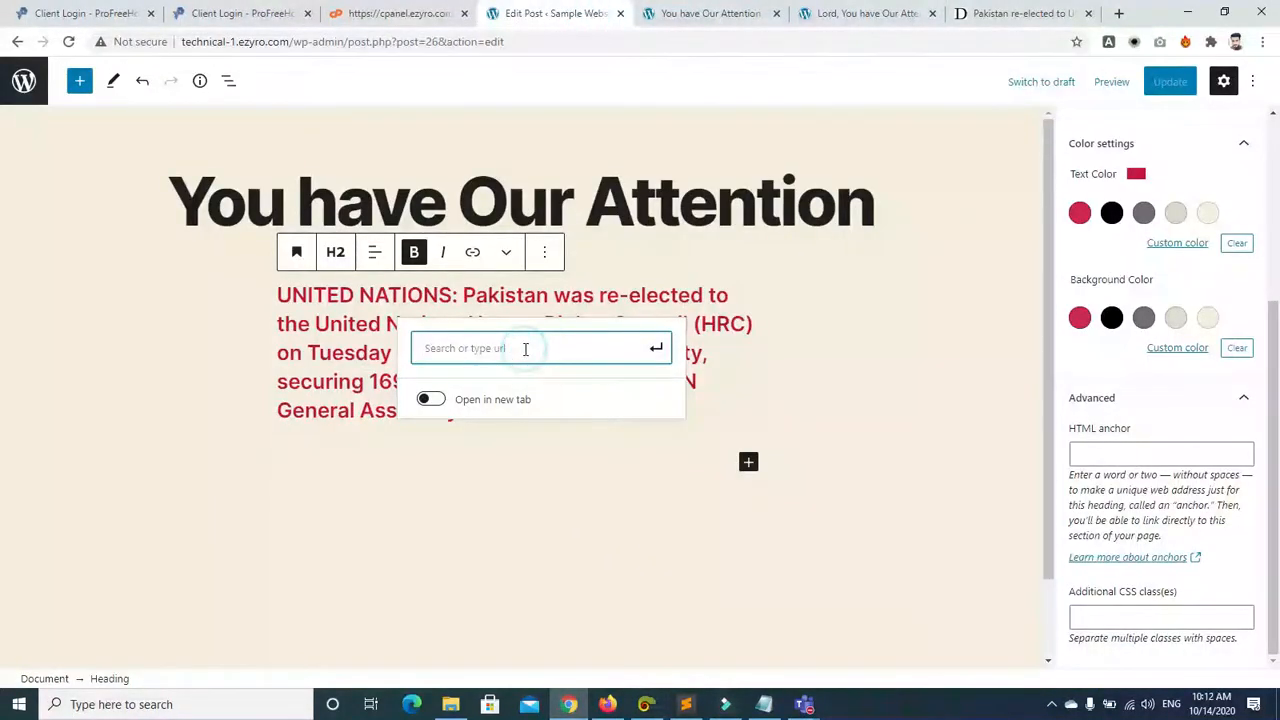
{"action": "key", "text": "ctrl+v"}
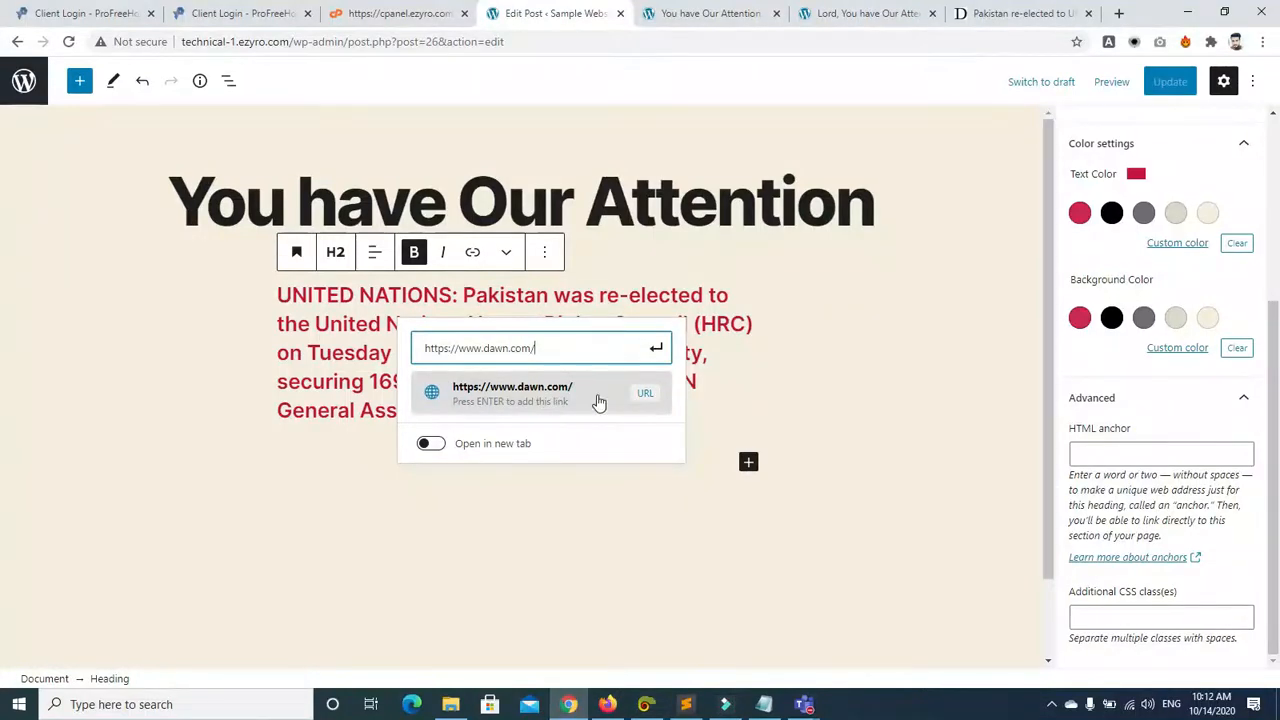
{"action": "left_click", "coordinate": [554, 396]}
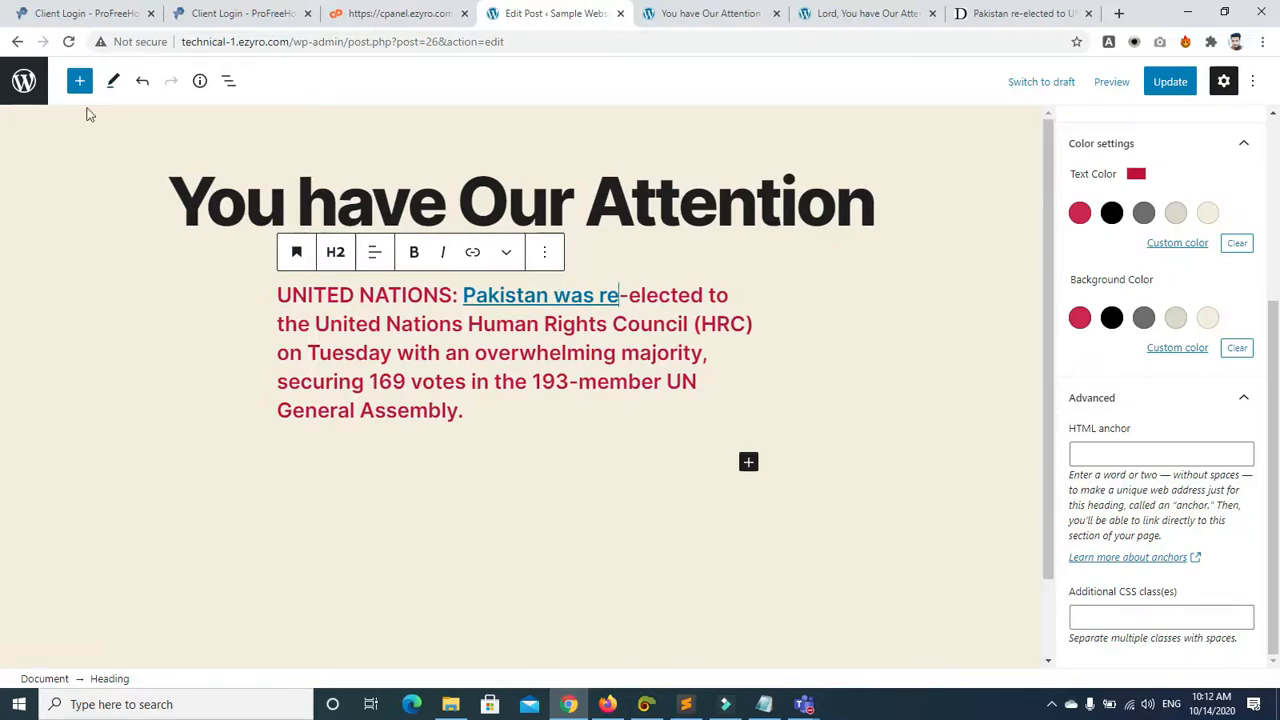
{"action": "key", "text": "ctrl+z"}
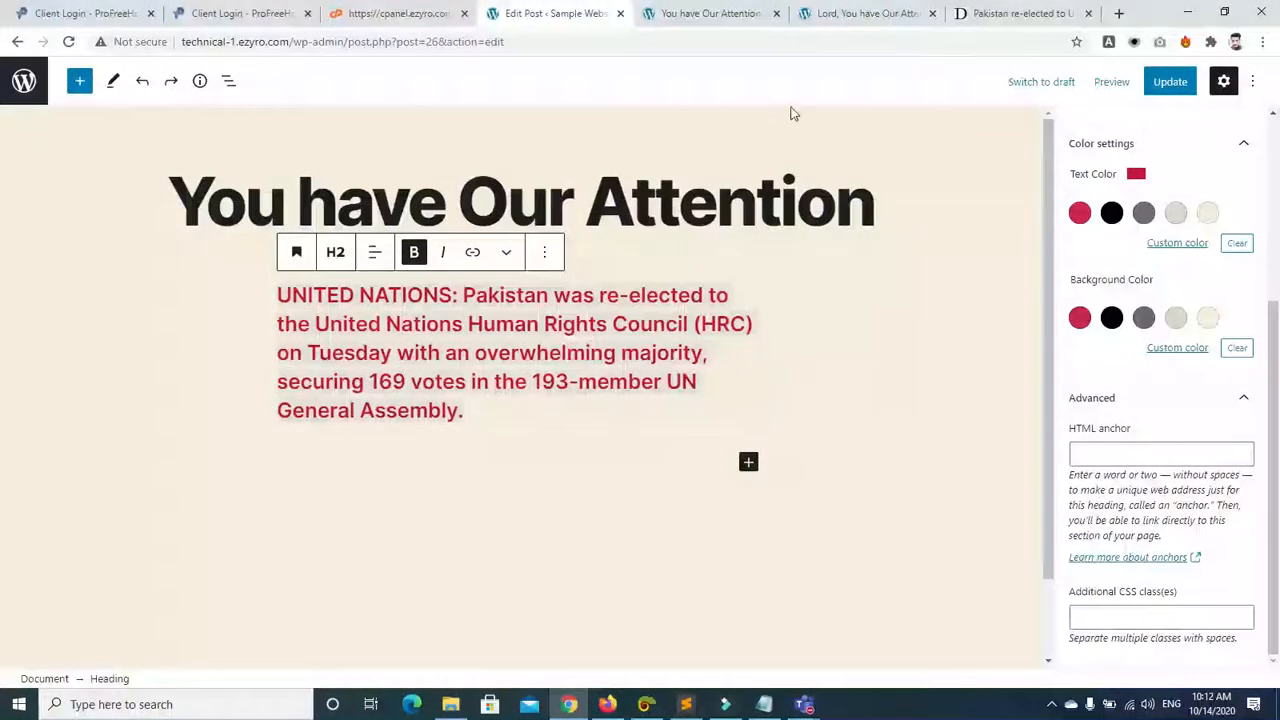
Step: Link the heading words "Pakistan was re-elected" to the address of the open dawn.com article, set to open in a new tab, and update the post
{"action": "left_click", "coordinate": [815, 287]}
{"action": "left_click_drag", "start_coordinate": [463, 295], "coordinate": [709, 294]}
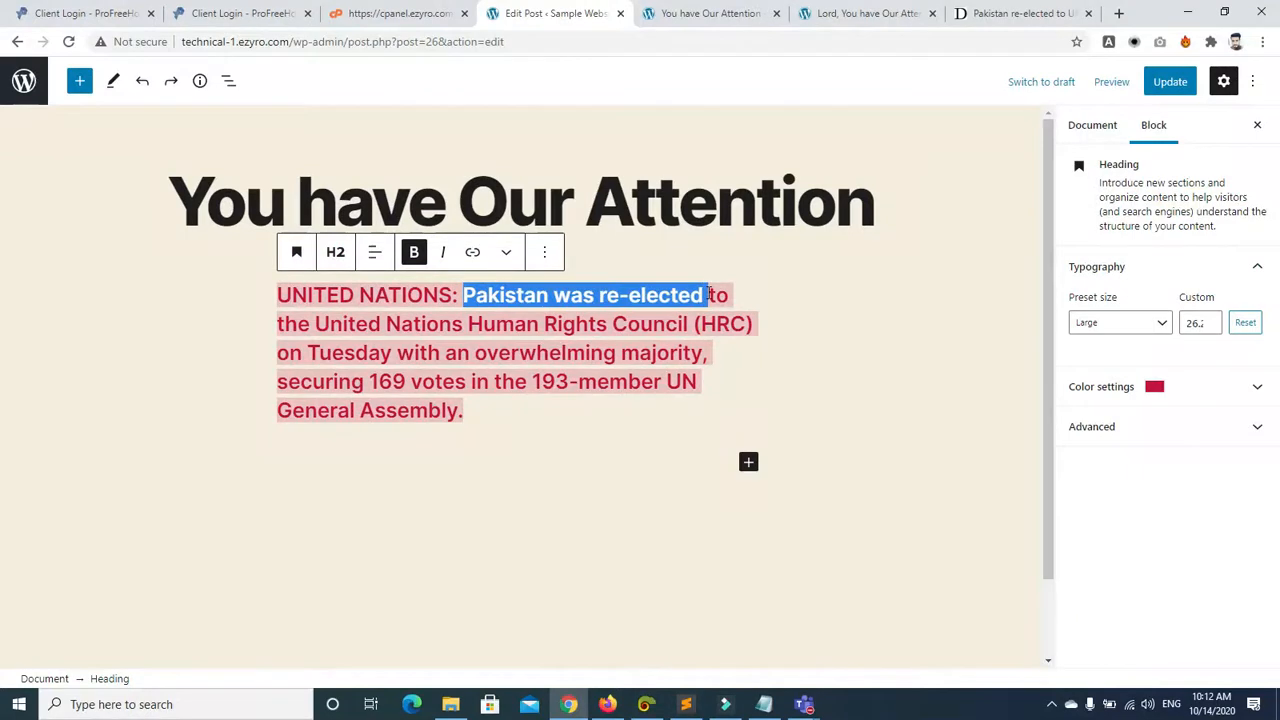
{"action": "left_click", "coordinate": [474, 256]}
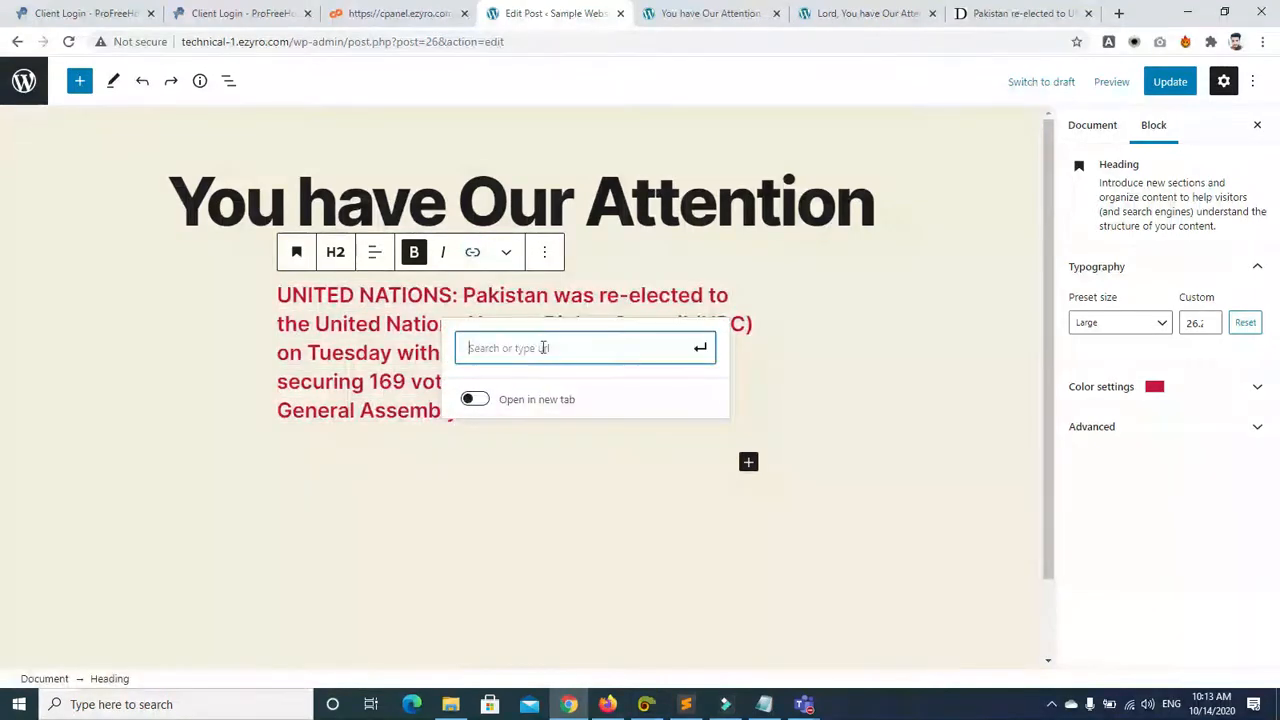
{"action": "left_click", "coordinate": [990, 14]}
{"action": "left_click", "coordinate": [945, 37]}
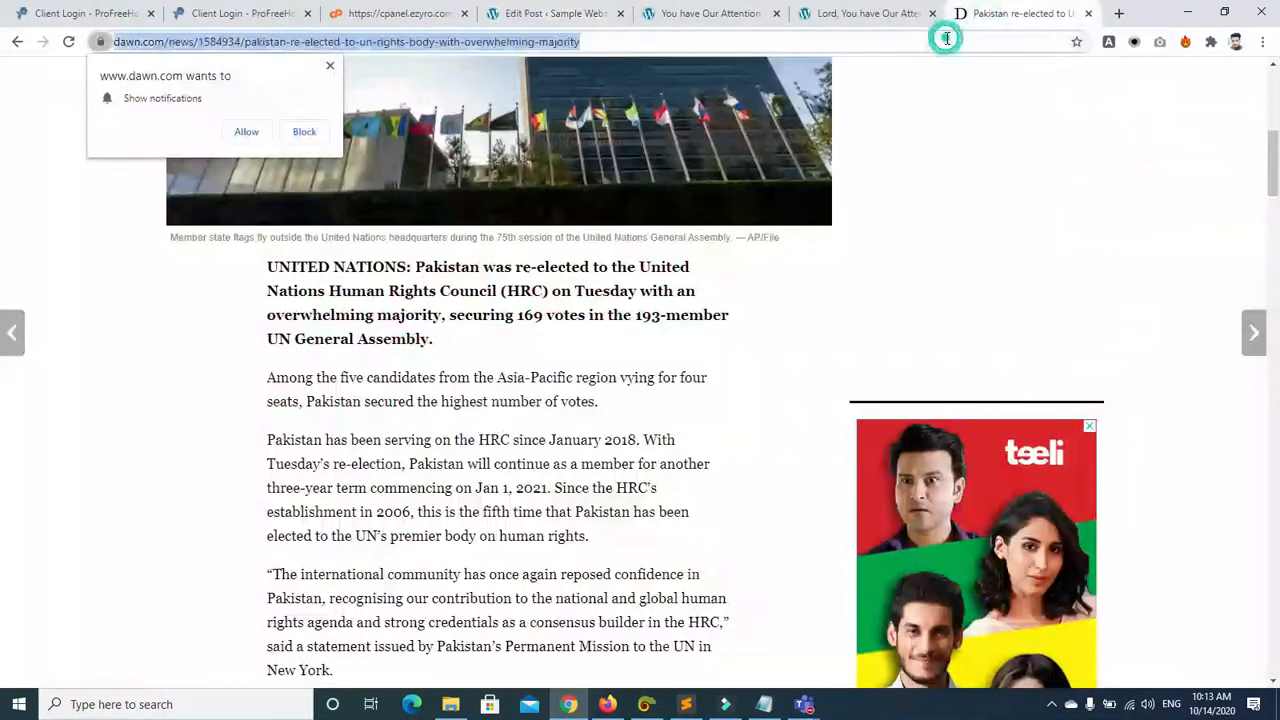
{"action": "left_click", "coordinate": [670, 12]}
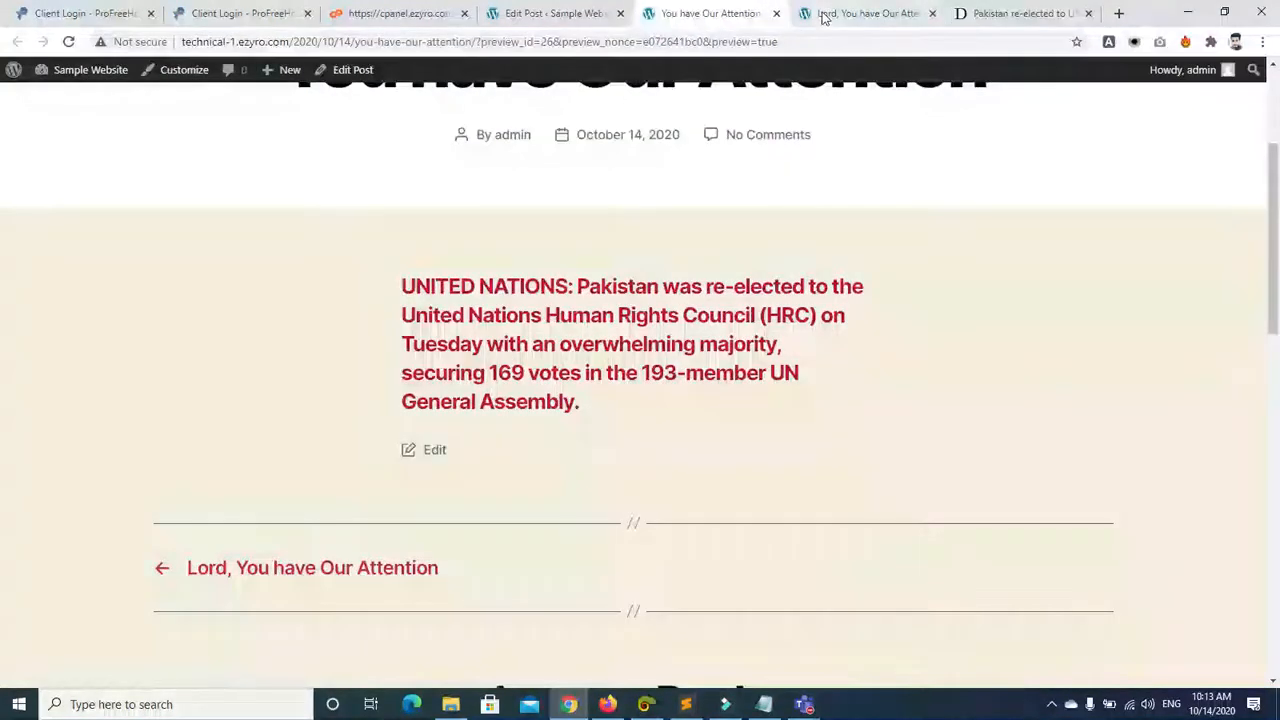
{"action": "left_click", "coordinate": [560, 13]}
{"action": "key", "text": "ctrl+v"}
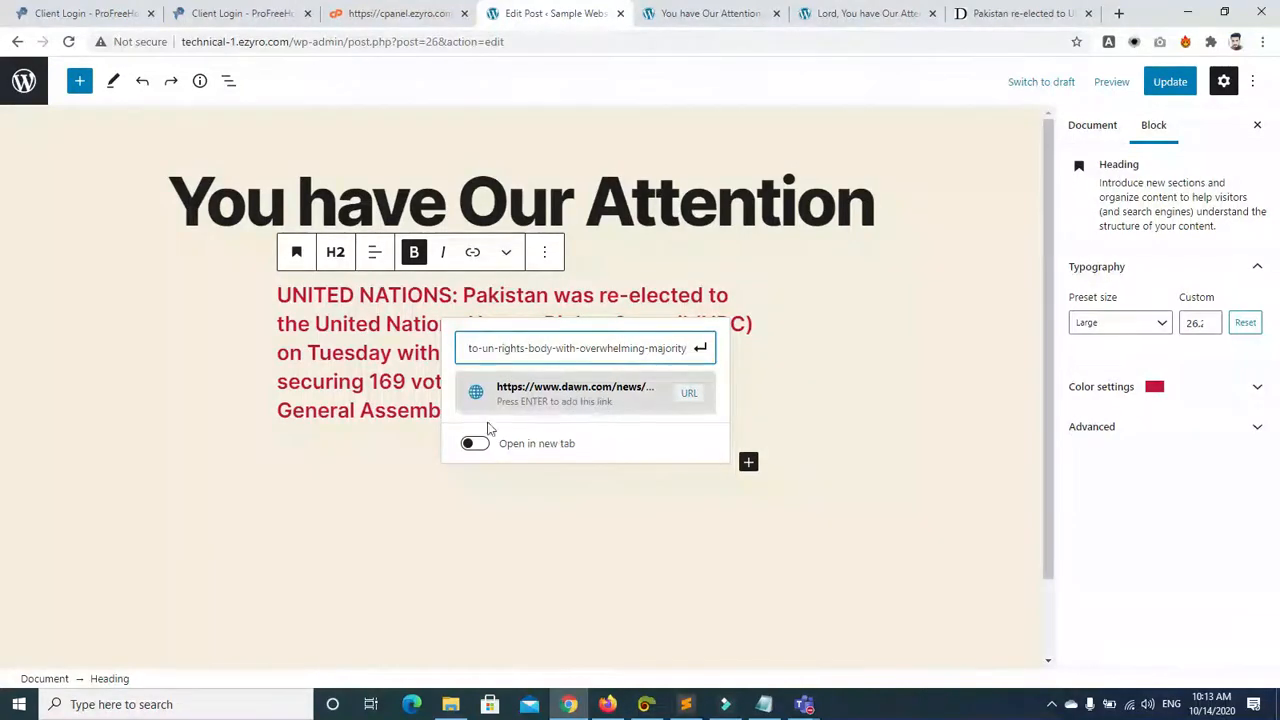
{"action": "left_click", "coordinate": [479, 451]}
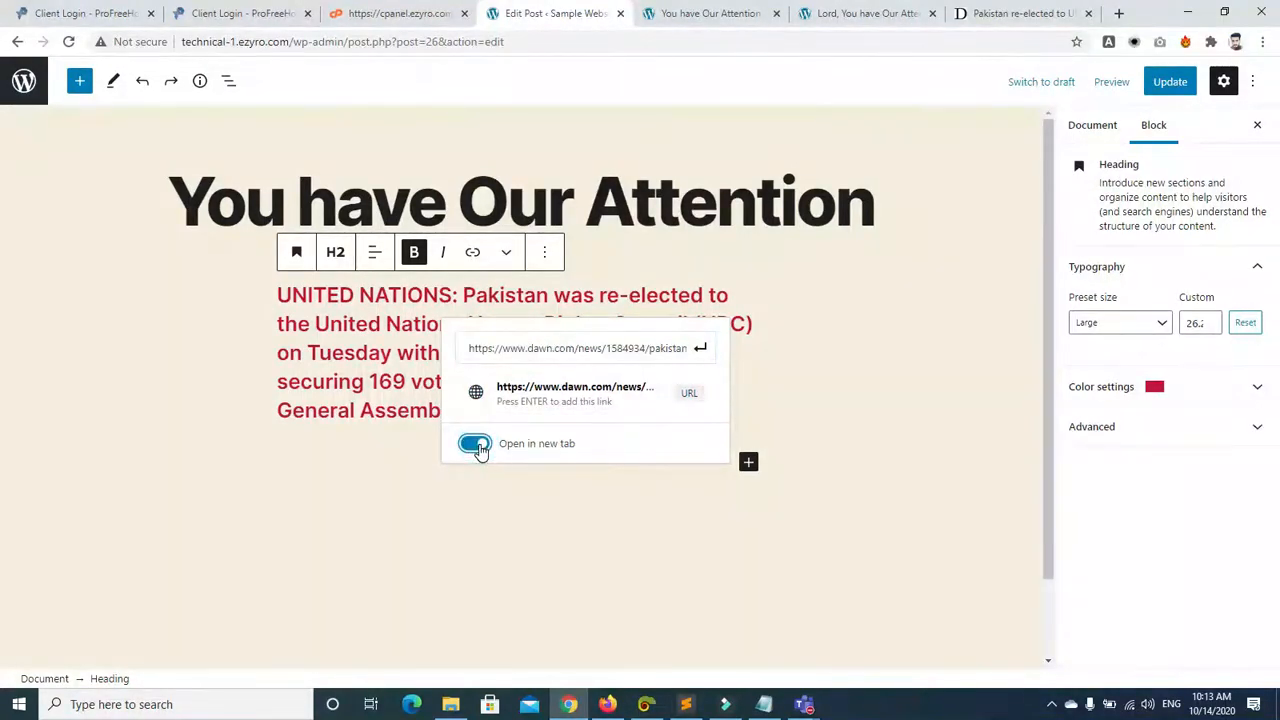
{"action": "left_click", "coordinate": [682, 398]}
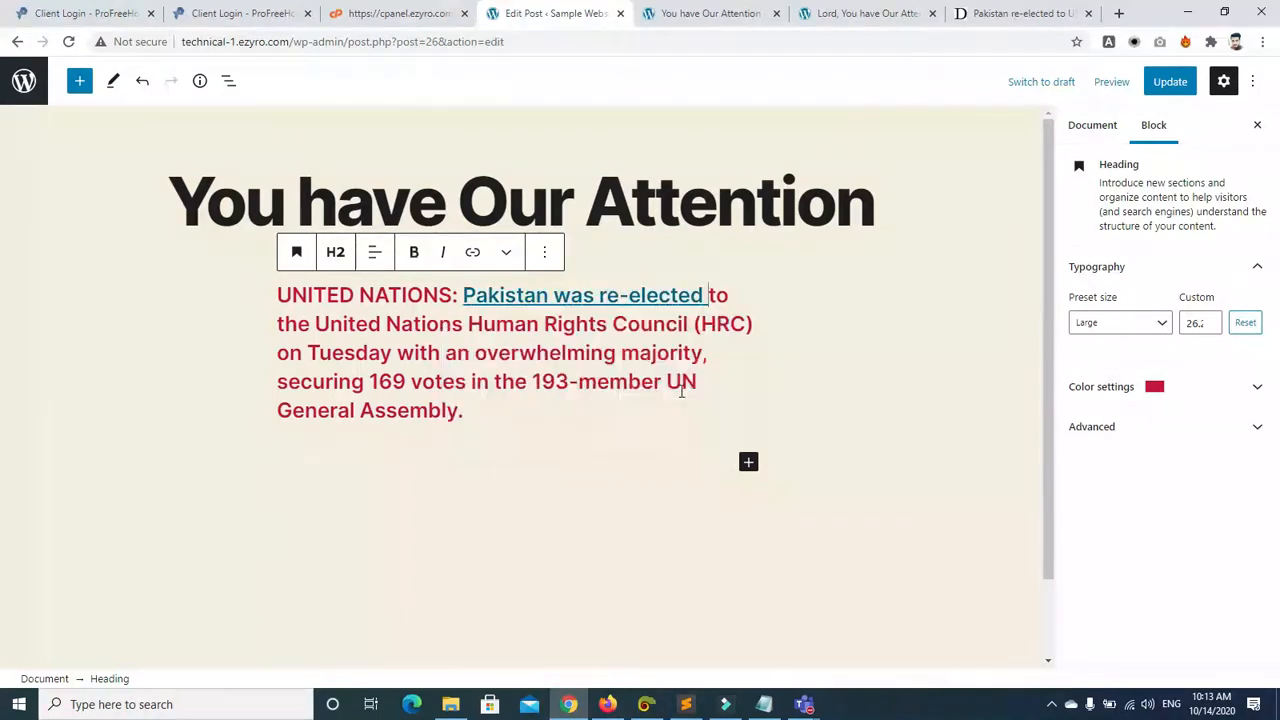
{"action": "left_click", "coordinate": [1158, 88]}
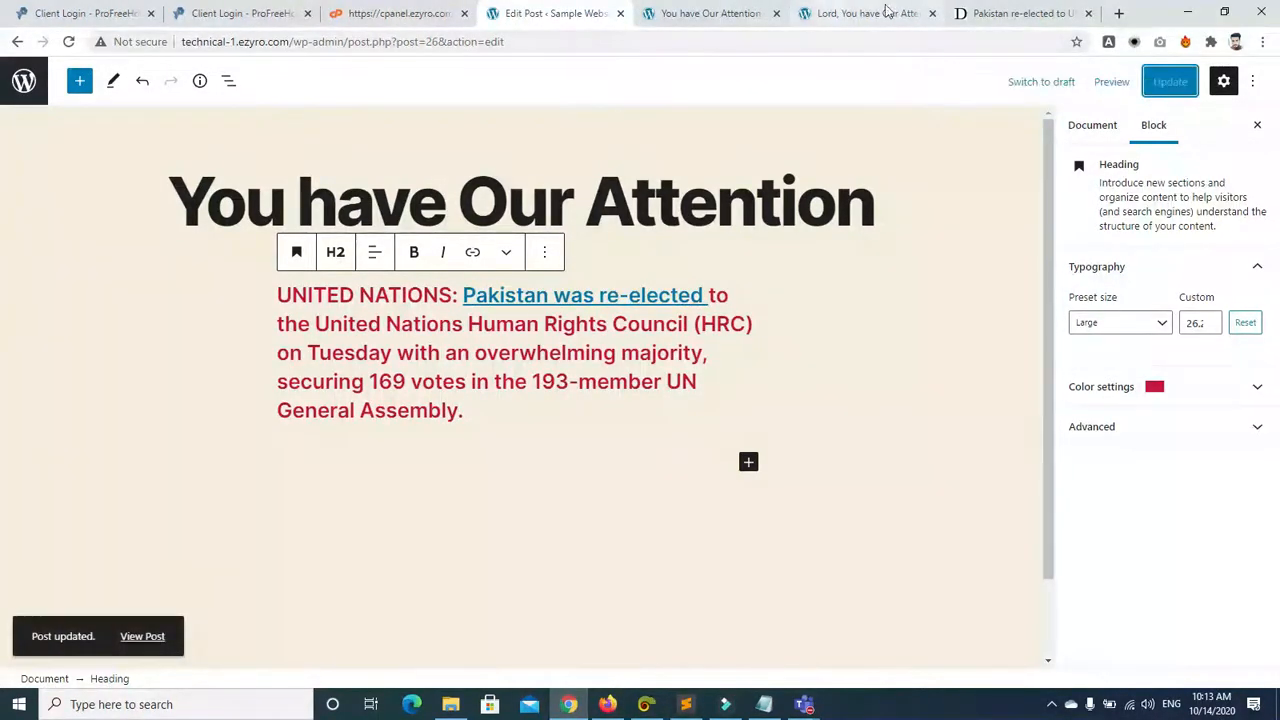
Step: Close the browser tab showing the post "Lord, You have Our Attention"
{"action": "left_click", "coordinate": [985, 13]}
{"action": "left_click", "coordinate": [879, 21]}
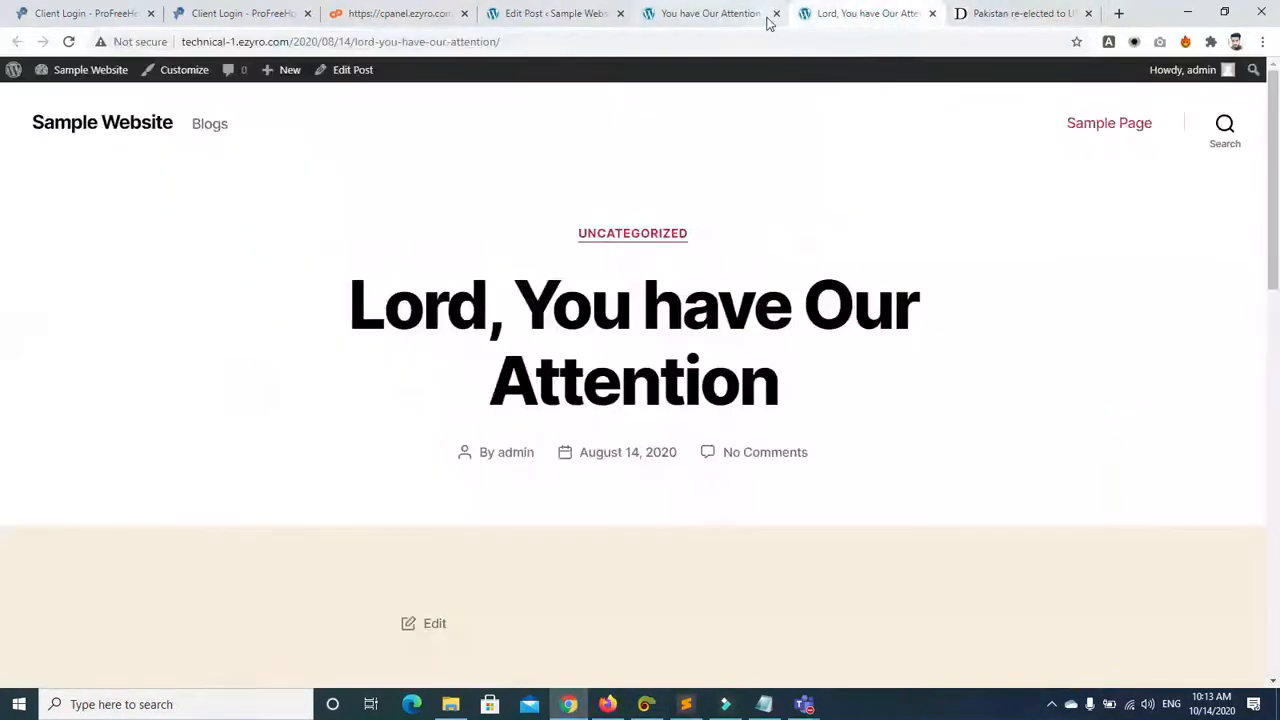
{"action": "left_click", "coordinate": [767, 21]}
{"action": "left_click_drag", "start_coordinate": [795, 15], "coordinate": [1095, 15]}
{"action": "left_click", "coordinate": [1095, 15]}
Step: Reload the preview of "You have Our Attention", test the link in its heading, and close the article it opens
{"action": "left_click", "coordinate": [826, 17]}
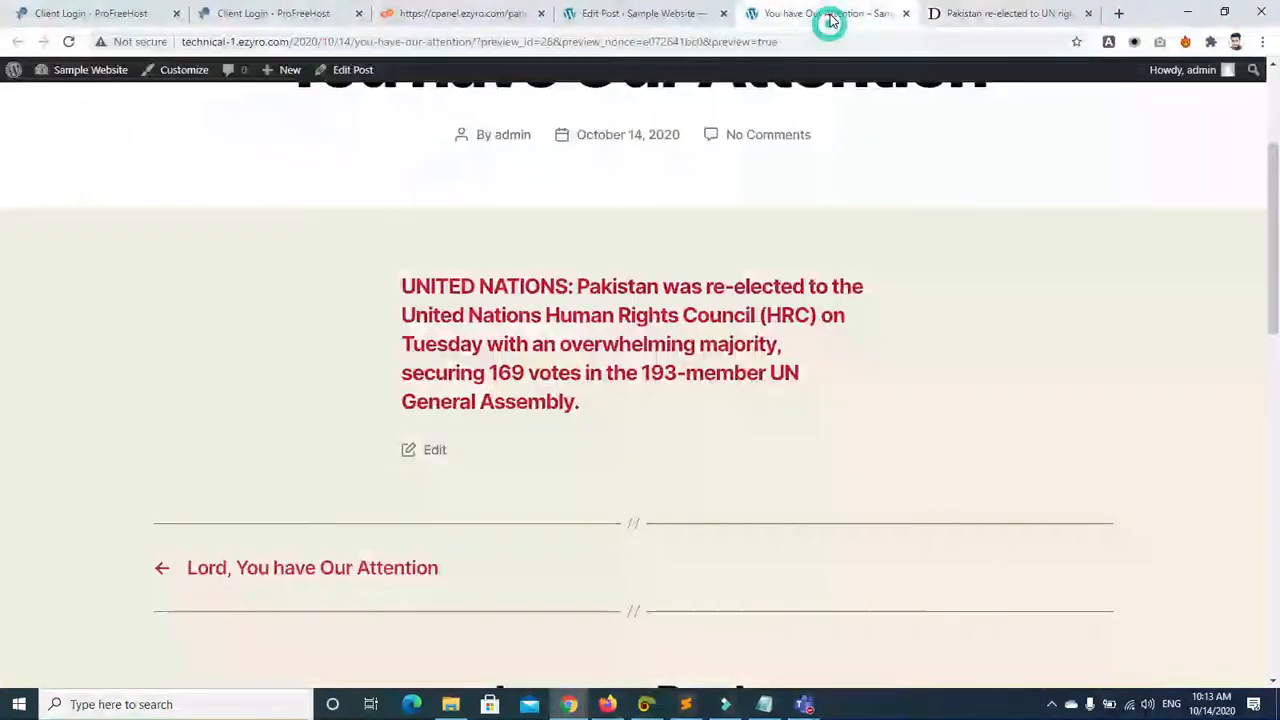
{"action": "left_click", "coordinate": [818, 47]}
{"action": "key", "text": "Return"}
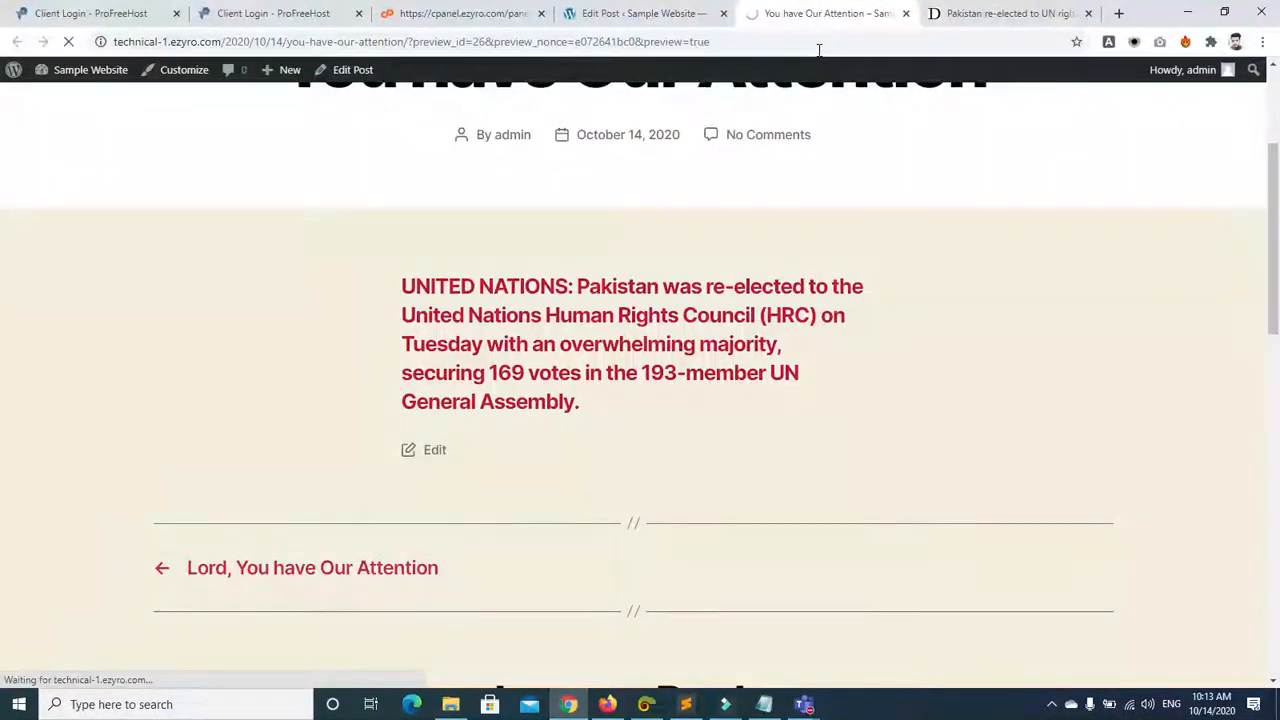
{"action": "left_click", "coordinate": [690, 285]}
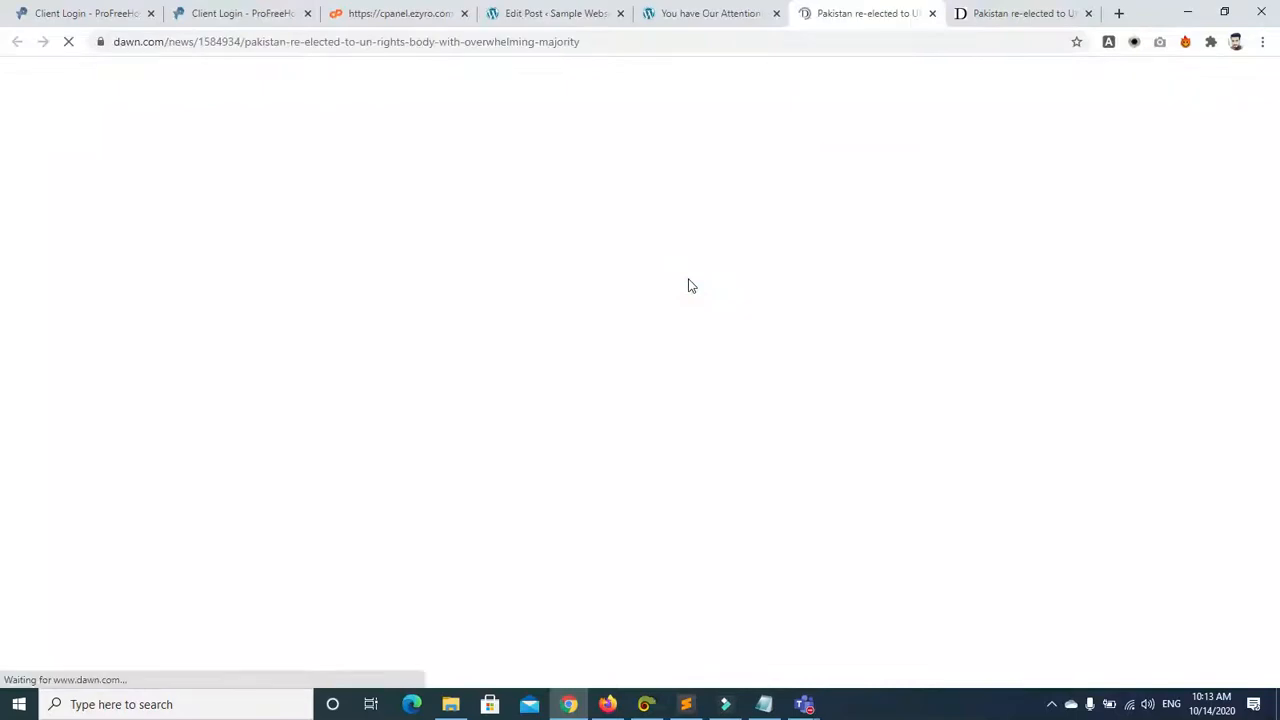
{"action": "left_click", "coordinate": [932, 14]}
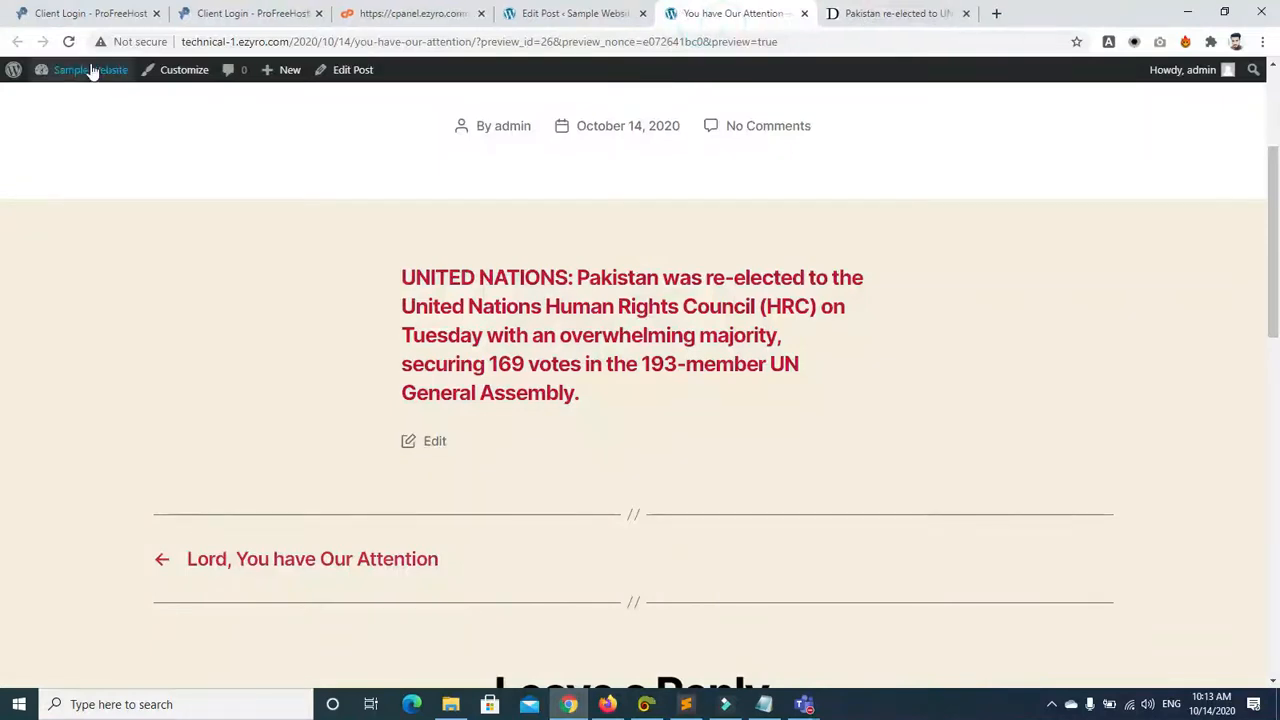
Step: Return to the post editor and undo the link on "Pakistan was re-elected"
{"action": "left_click", "coordinate": [628, 13]}
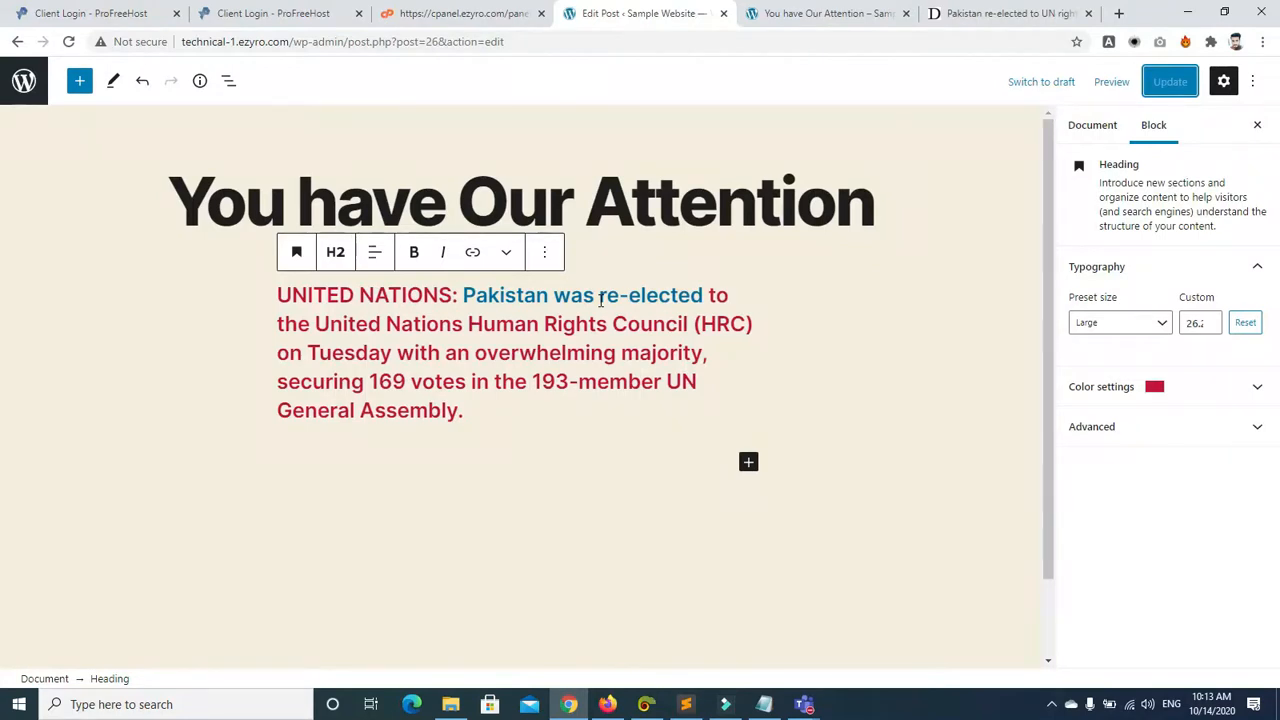
{"action": "key", "text": "ctrl+z"}
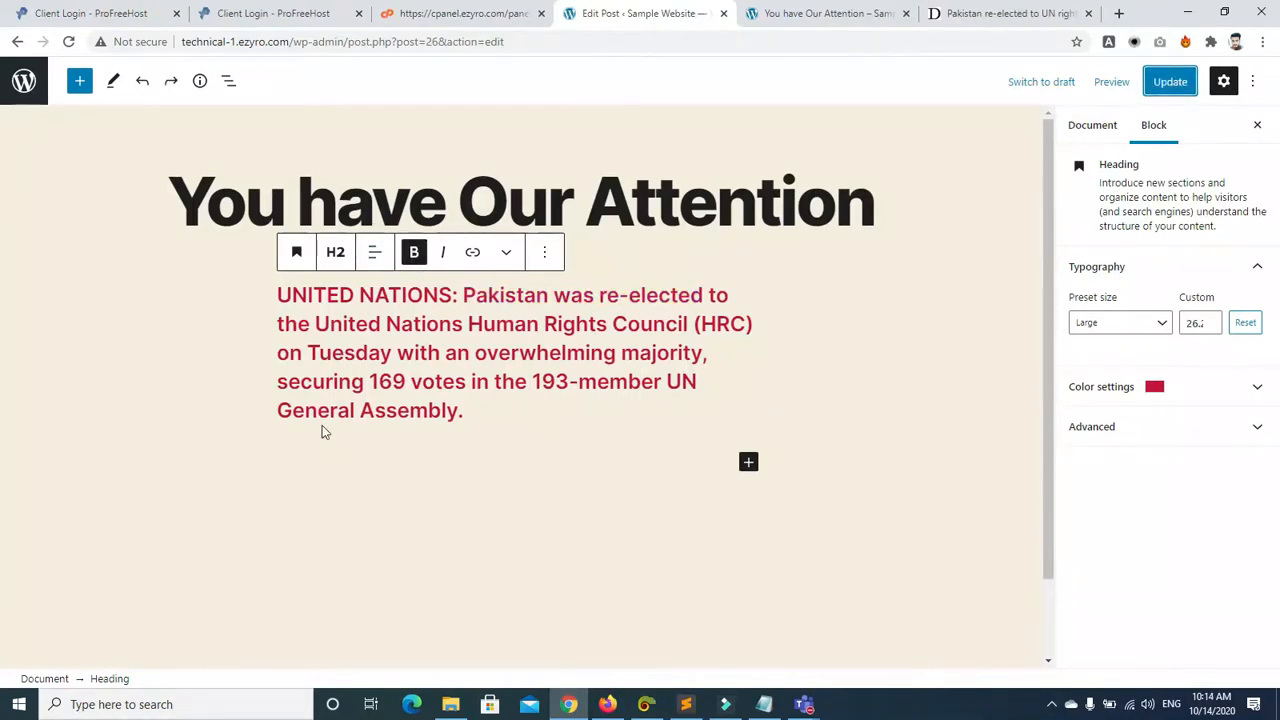
{"action": "left_click", "coordinate": [265, 411]}
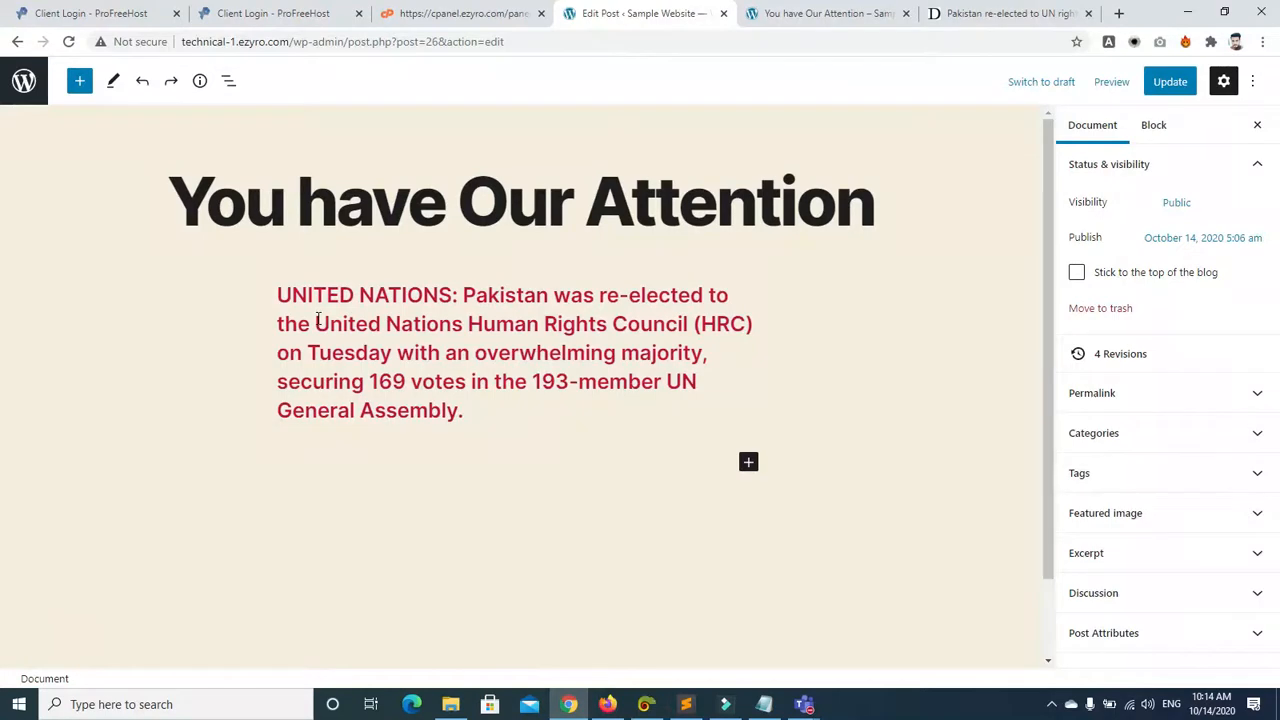
Step: Toggle the bold formatting of the words "United Nations" in the heading's second line, ending with bold off
{"action": "left_click_drag", "start_coordinate": [317, 321], "coordinate": [368, 323]}
{"action": "left_click", "coordinate": [449, 323]}
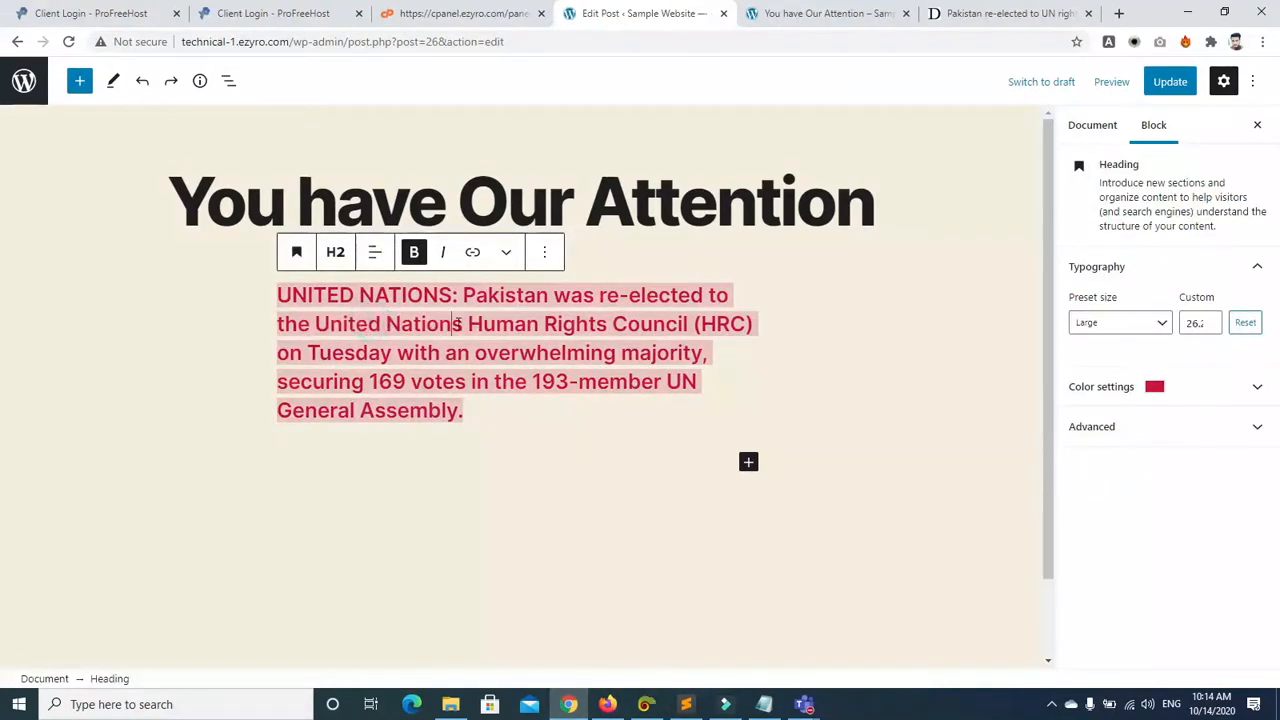
{"action": "left_click", "coordinate": [217, 318]}
{"action": "left_click_drag", "start_coordinate": [315, 323], "coordinate": [462, 323]}
{"action": "left_click", "coordinate": [416, 255]}
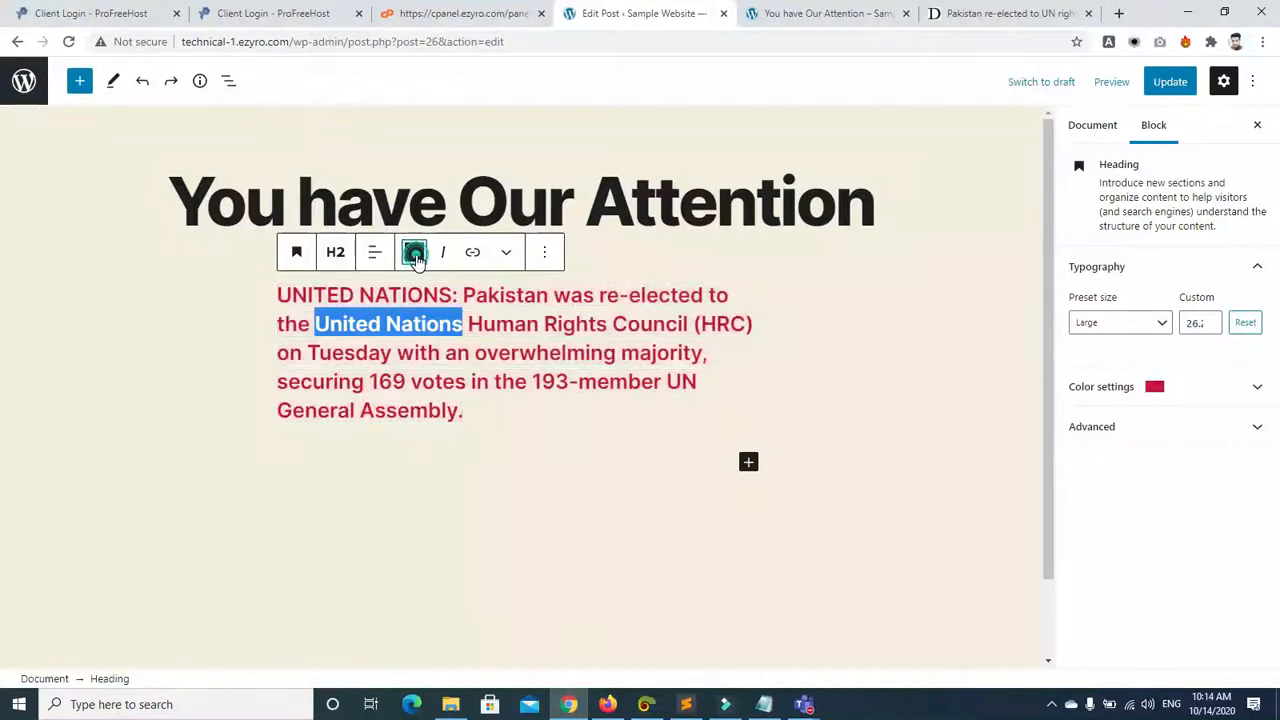
{"action": "left_click", "coordinate": [416, 256]}
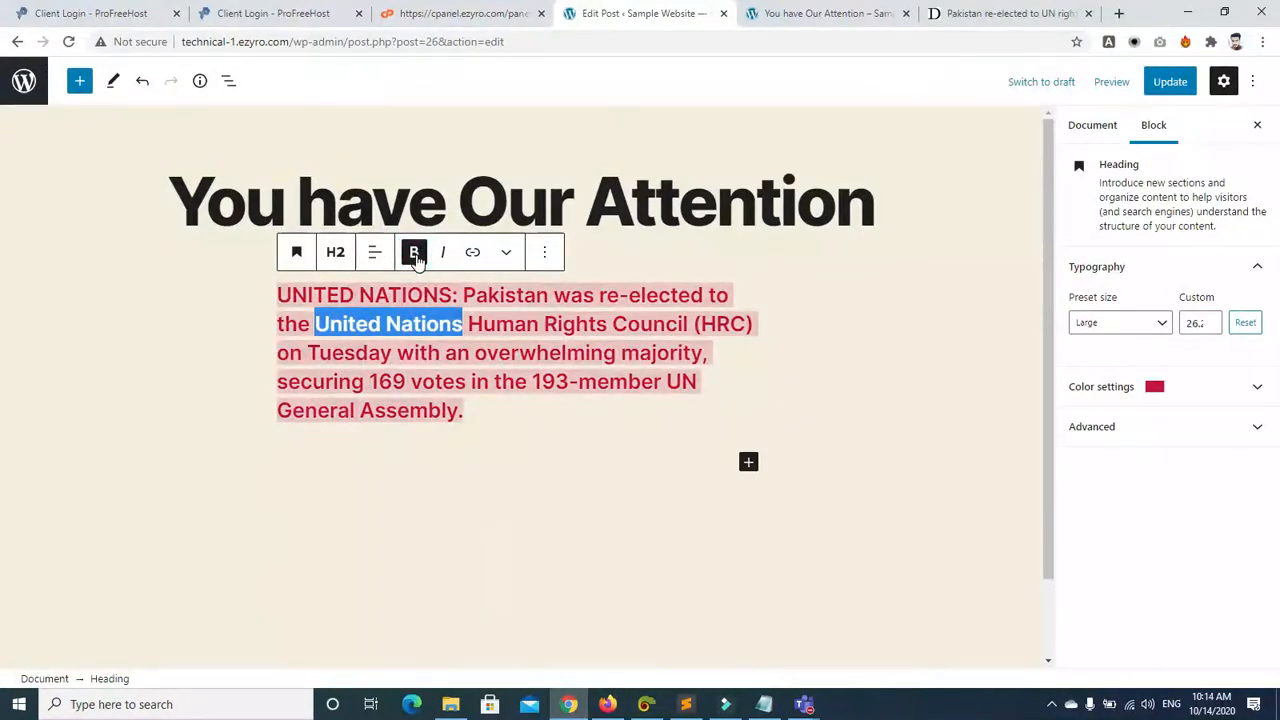
{"action": "left_click", "coordinate": [416, 256]}
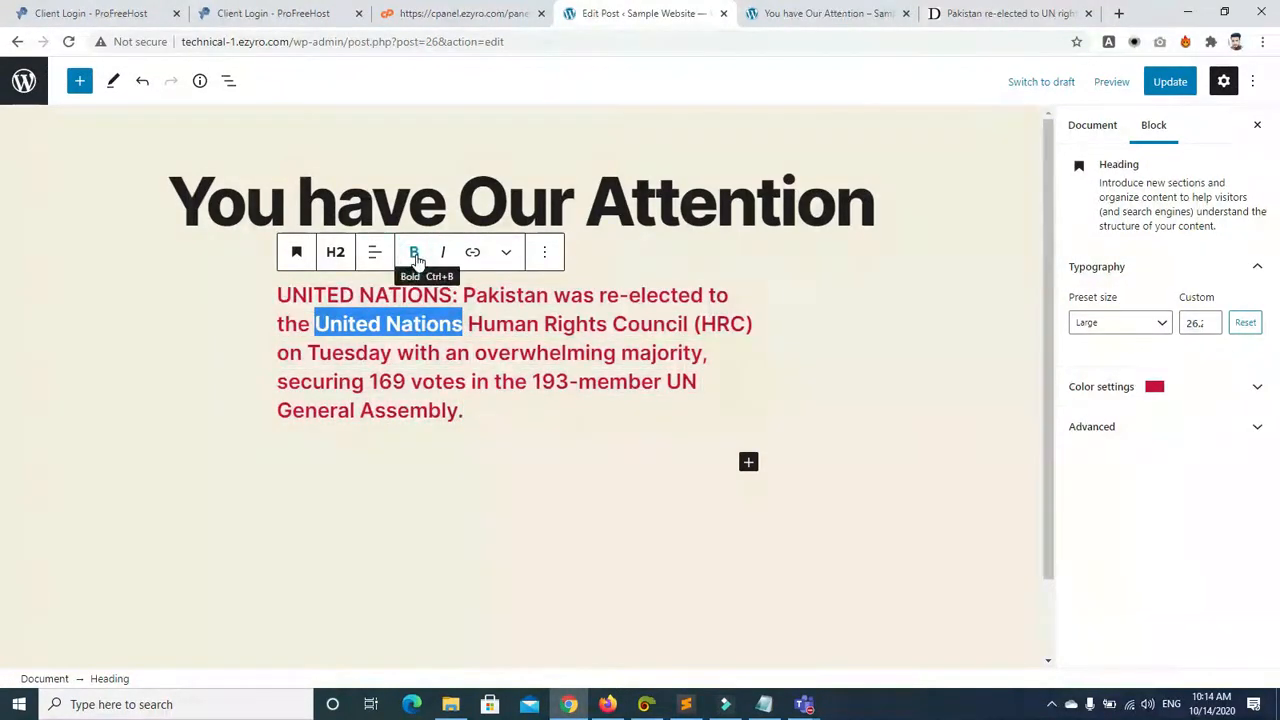
Step: Look through the extra formatting options for "United Nations", and switch its bold on and off again
{"action": "left_click", "coordinate": [194, 409]}
{"action": "left_click_drag", "start_coordinate": [315, 323], "coordinate": [463, 323]}
{"action": "left_click", "coordinate": [506, 252]}
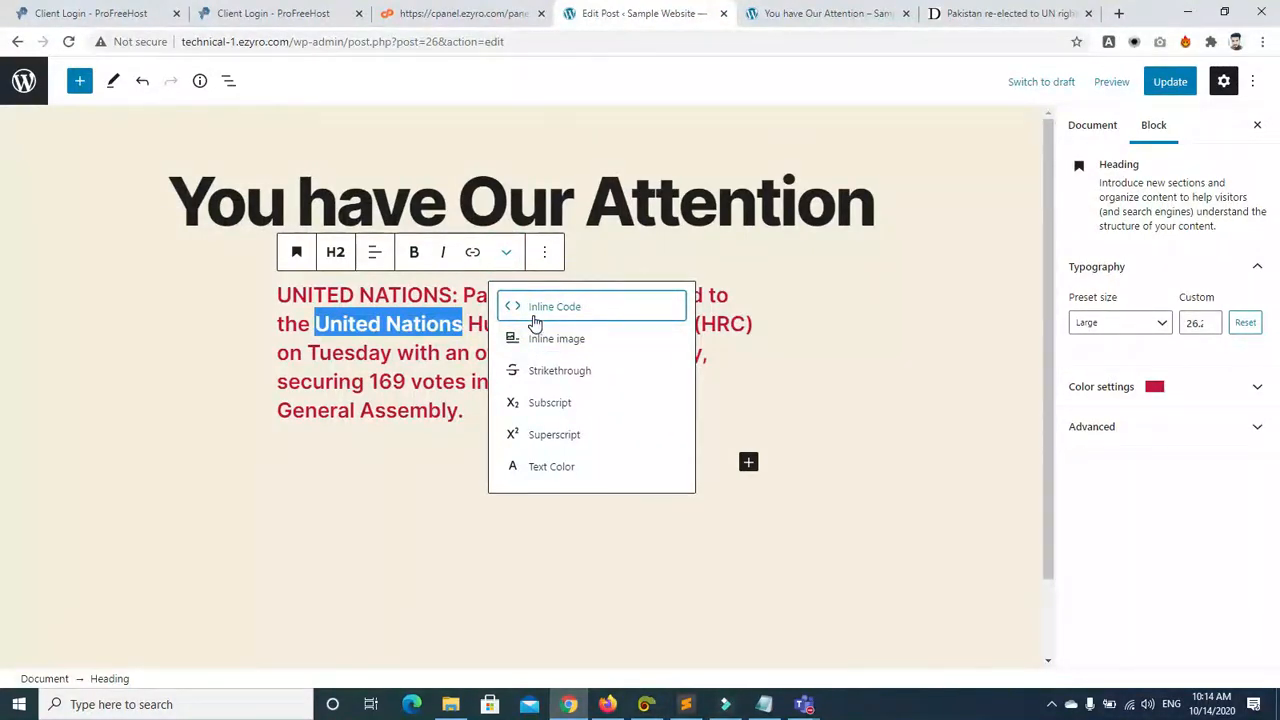
{"action": "left_click", "coordinate": [417, 264]}
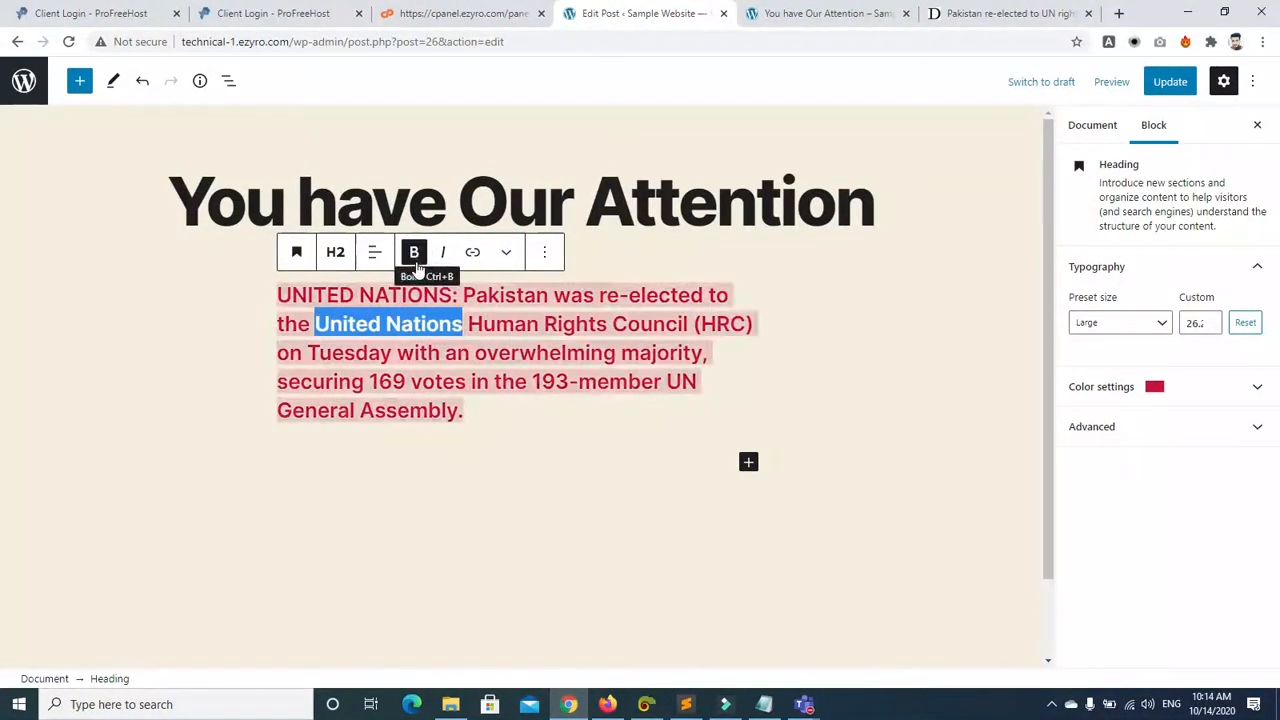
{"action": "left_click", "coordinate": [416, 260]}
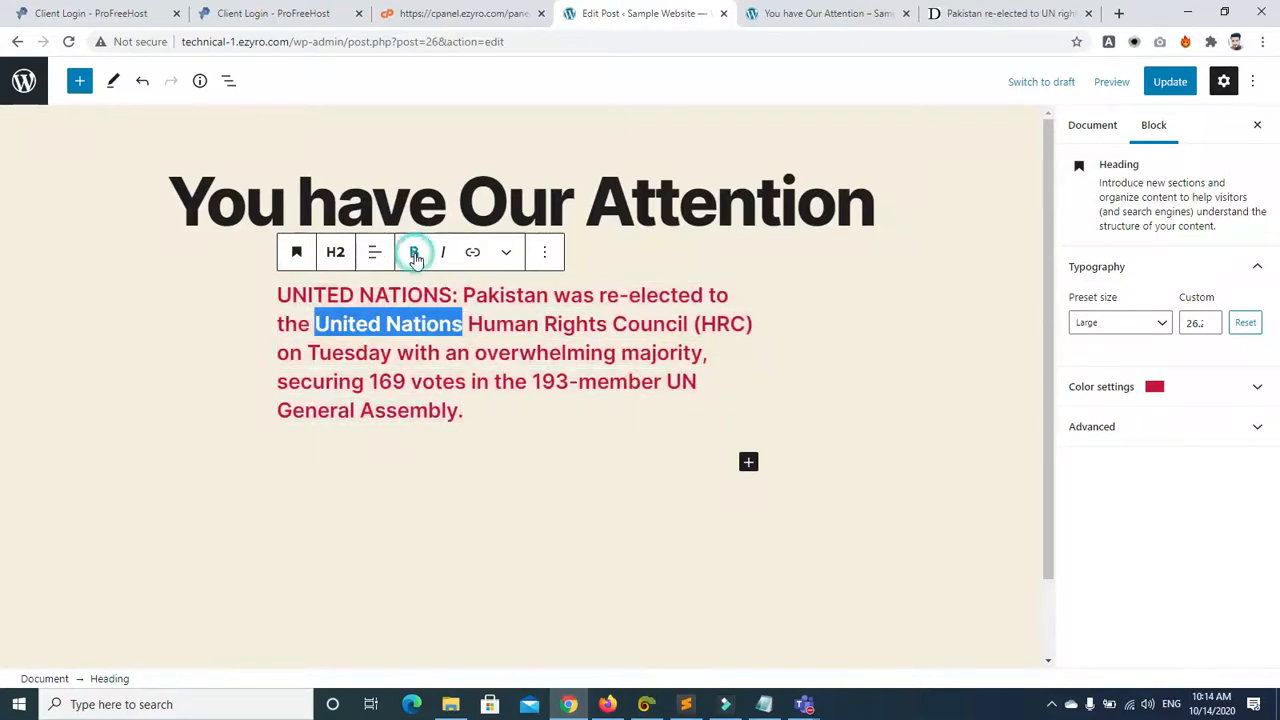
{"action": "left_click", "coordinate": [178, 418]}
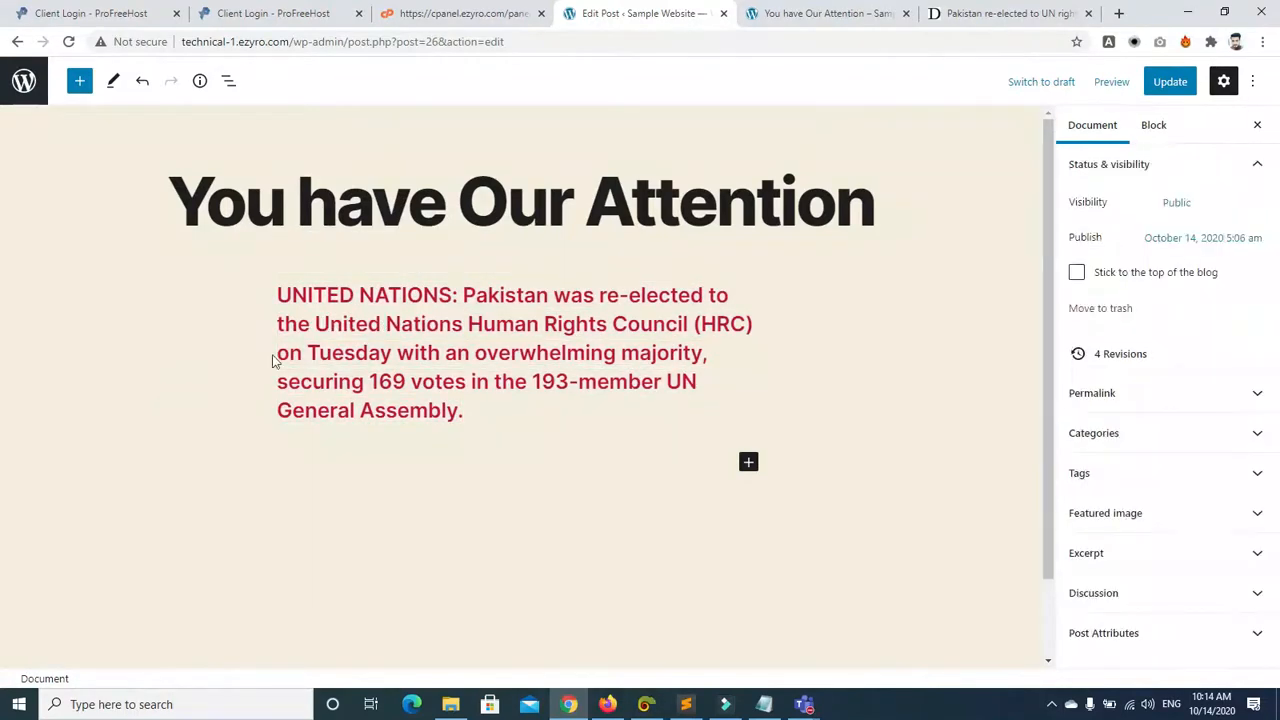
Step: Make the words "United Nations" in the heading's second line bold
{"action": "left_click_drag", "start_coordinate": [313, 328], "coordinate": [462, 325]}
{"action": "left_click", "coordinate": [414, 252]}
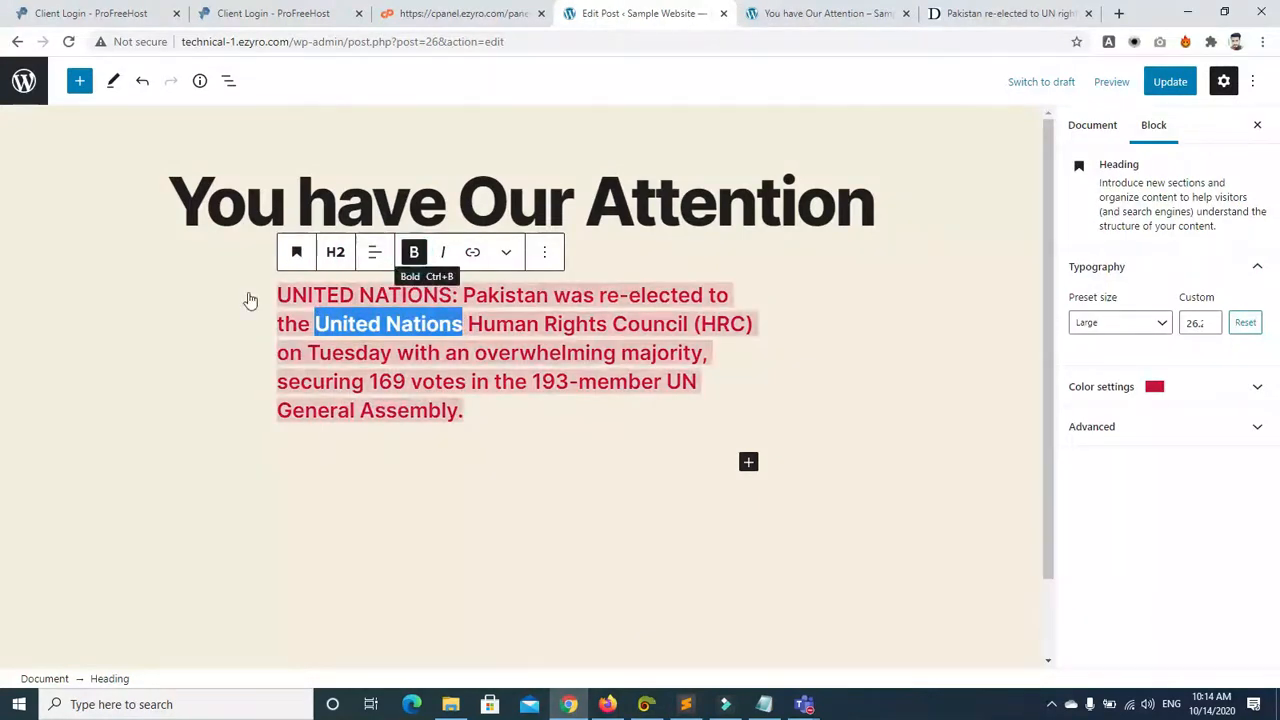
{"action": "left_click", "coordinate": [153, 368]}
Step: Italicize the words "United Nations" in the heading's second line
{"action": "left_click_drag", "start_coordinate": [322, 324], "coordinate": [462, 325]}
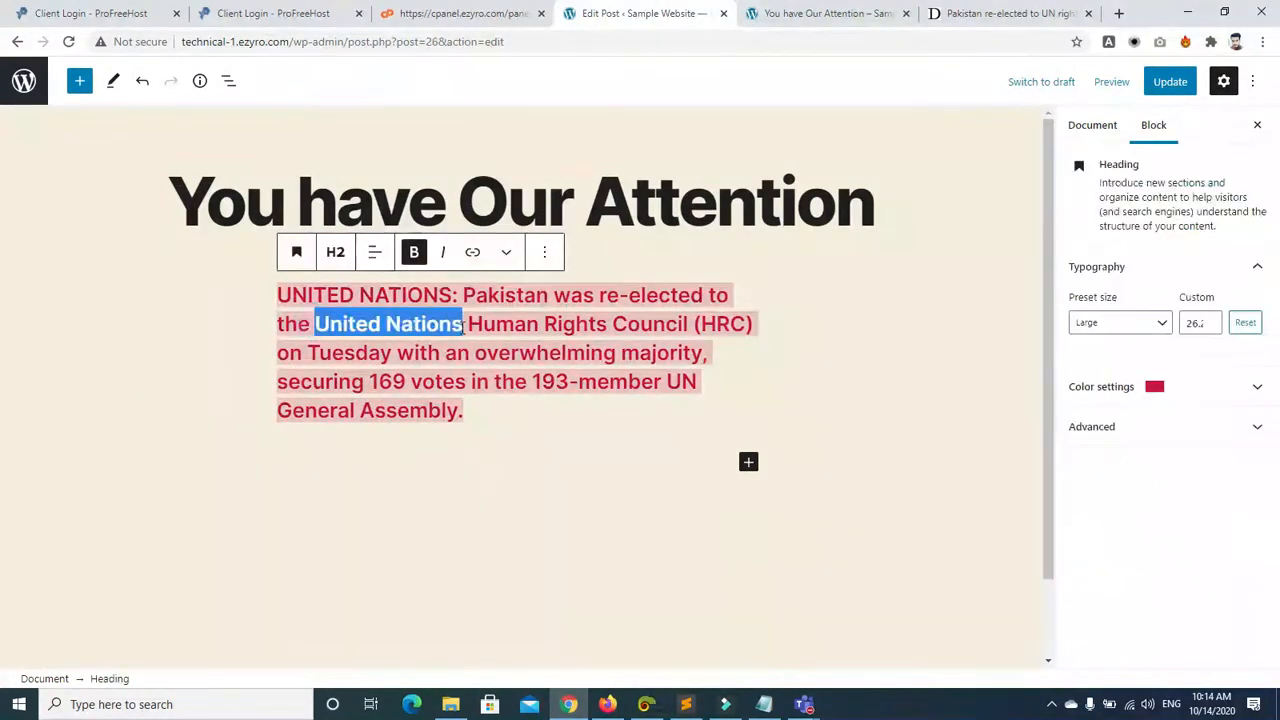
{"action": "left_click", "coordinate": [447, 254]}
{"action": "left_click", "coordinate": [174, 428]}
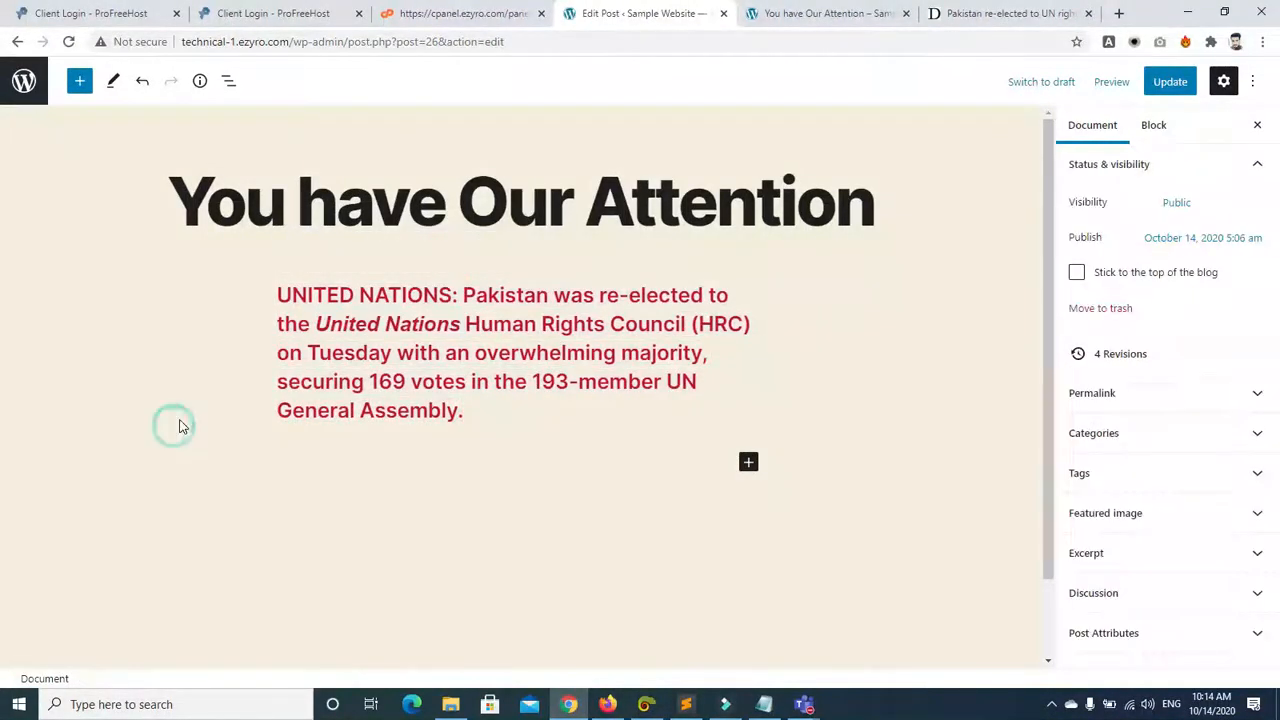
Step: Try the light gray preset as the heading block's text color and undo the change
{"action": "left_click_drag", "start_coordinate": [316, 318], "coordinate": [461, 323]}
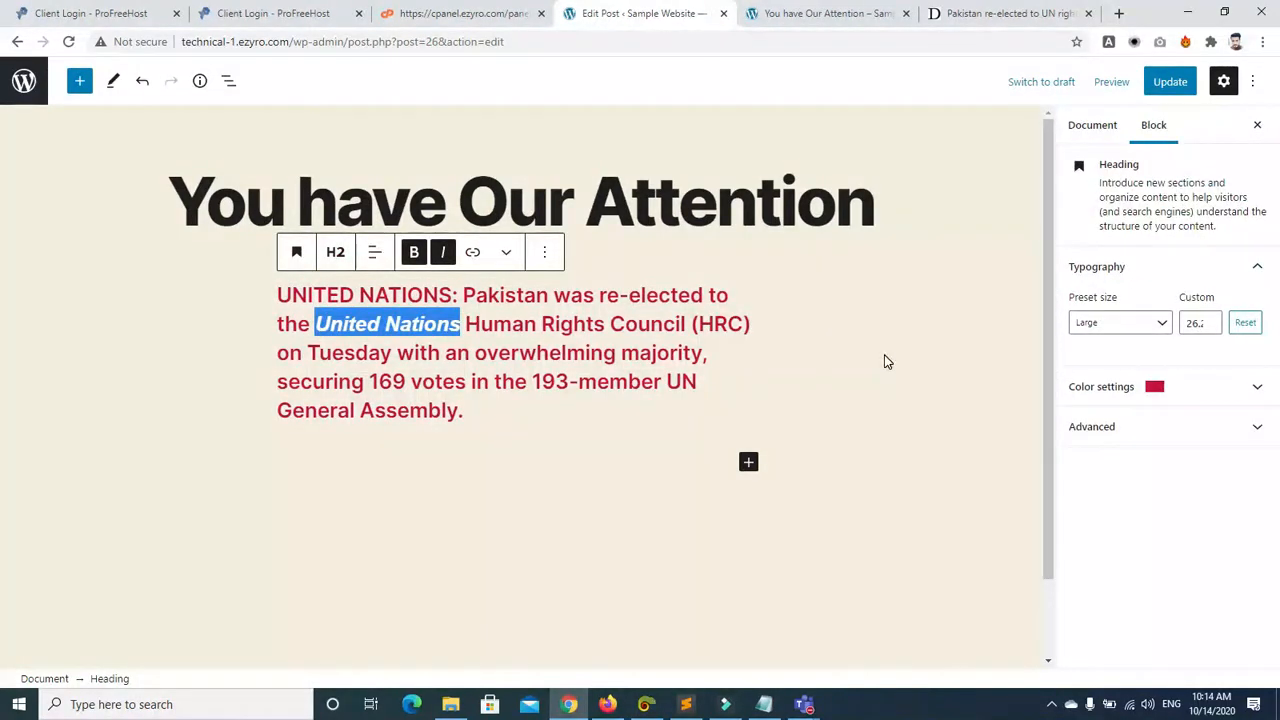
{"action": "left_click", "coordinate": [1257, 380]}
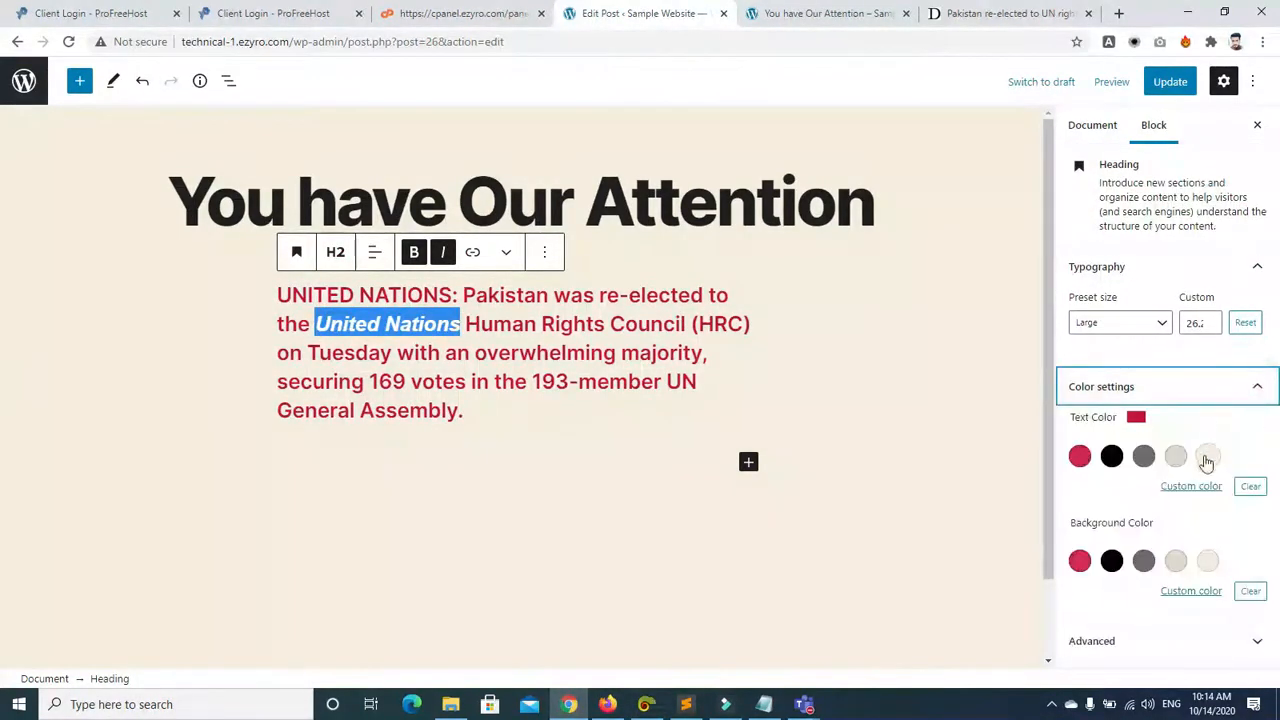
{"action": "left_click", "coordinate": [1175, 458]}
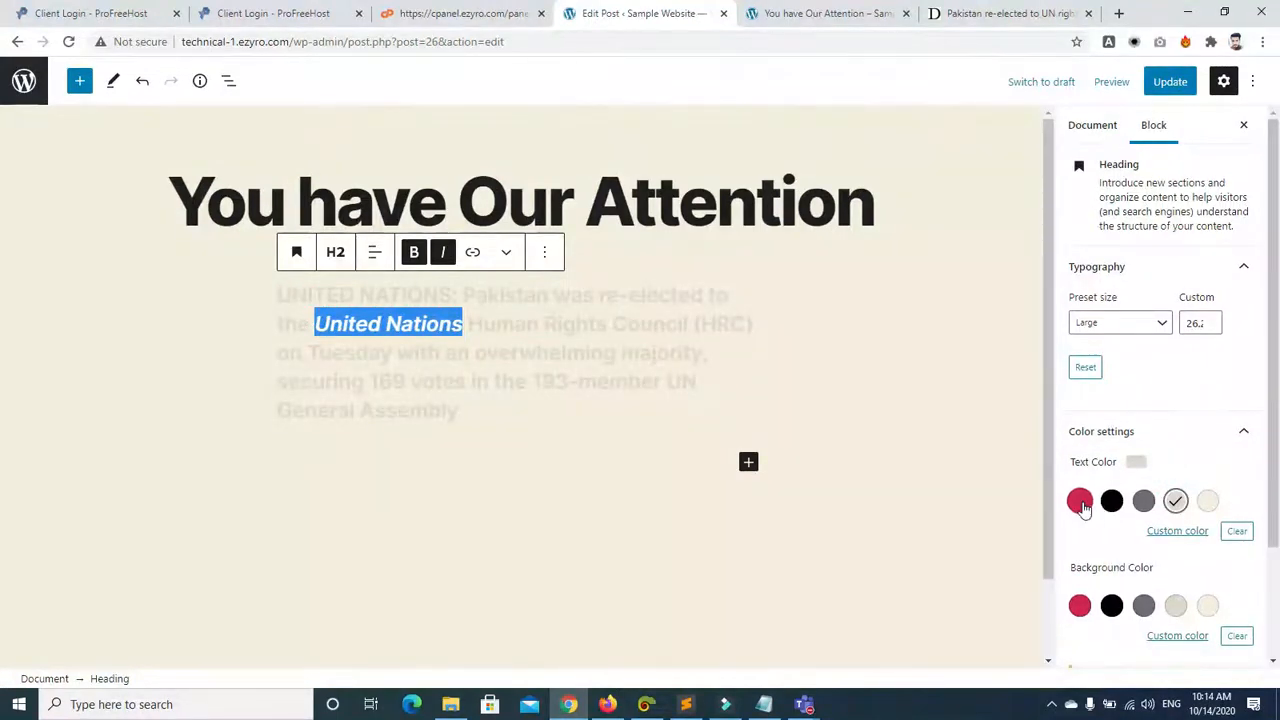
{"action": "left_click", "coordinate": [818, 438]}
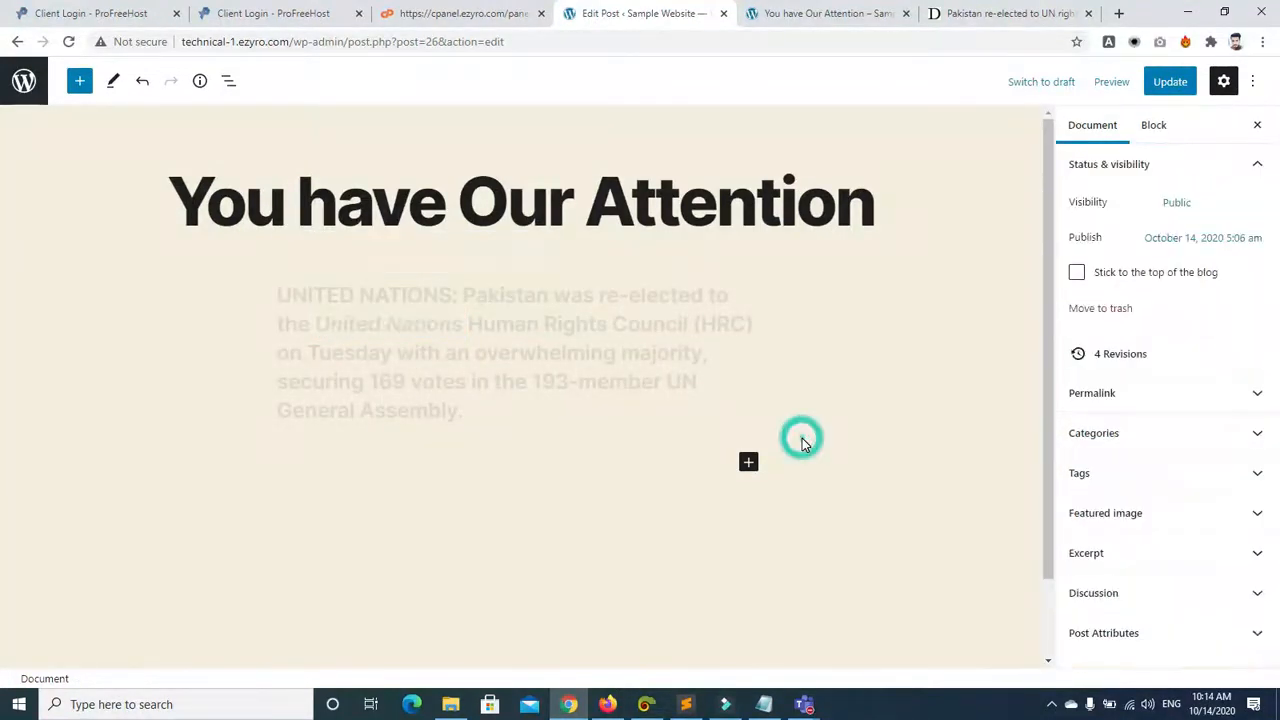
{"action": "key", "text": "ctrl+z"}
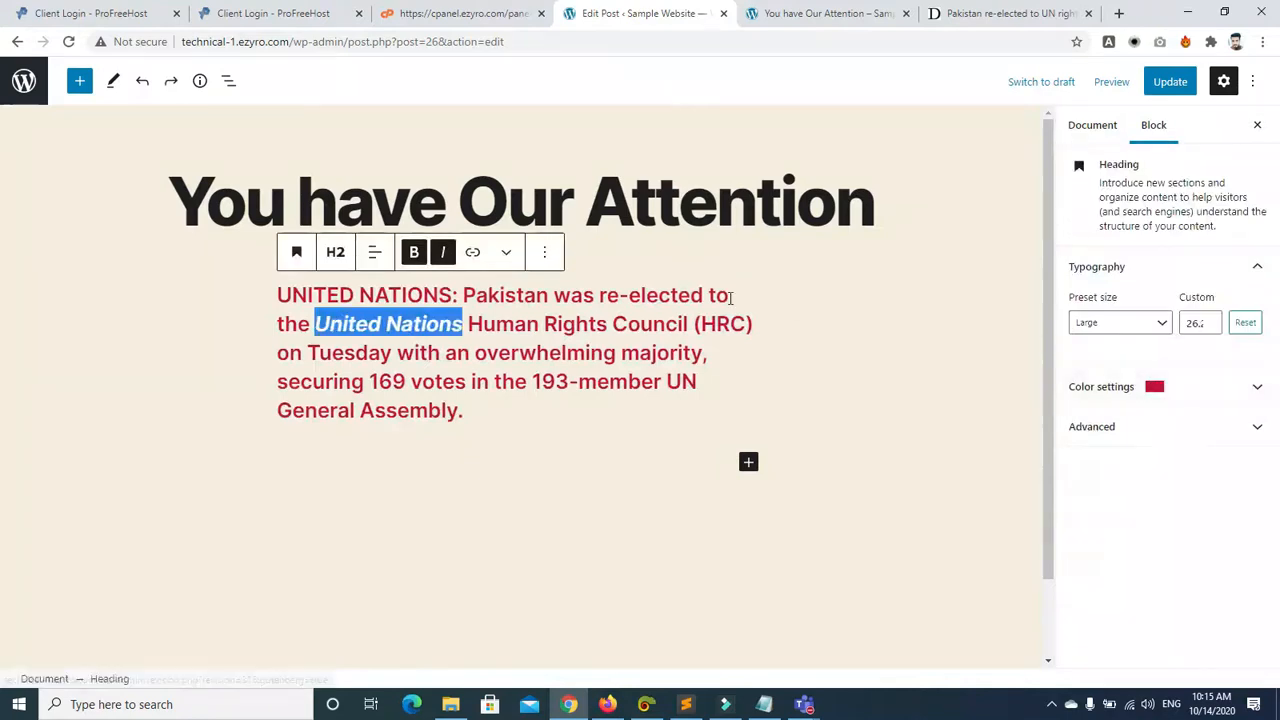
Step: Select "United Nations" in the heading's second line and switch the heading block to HTML editing
{"action": "left_click", "coordinate": [248, 292]}
{"action": "left_click_drag", "start_coordinate": [316, 322], "coordinate": [466, 324]}
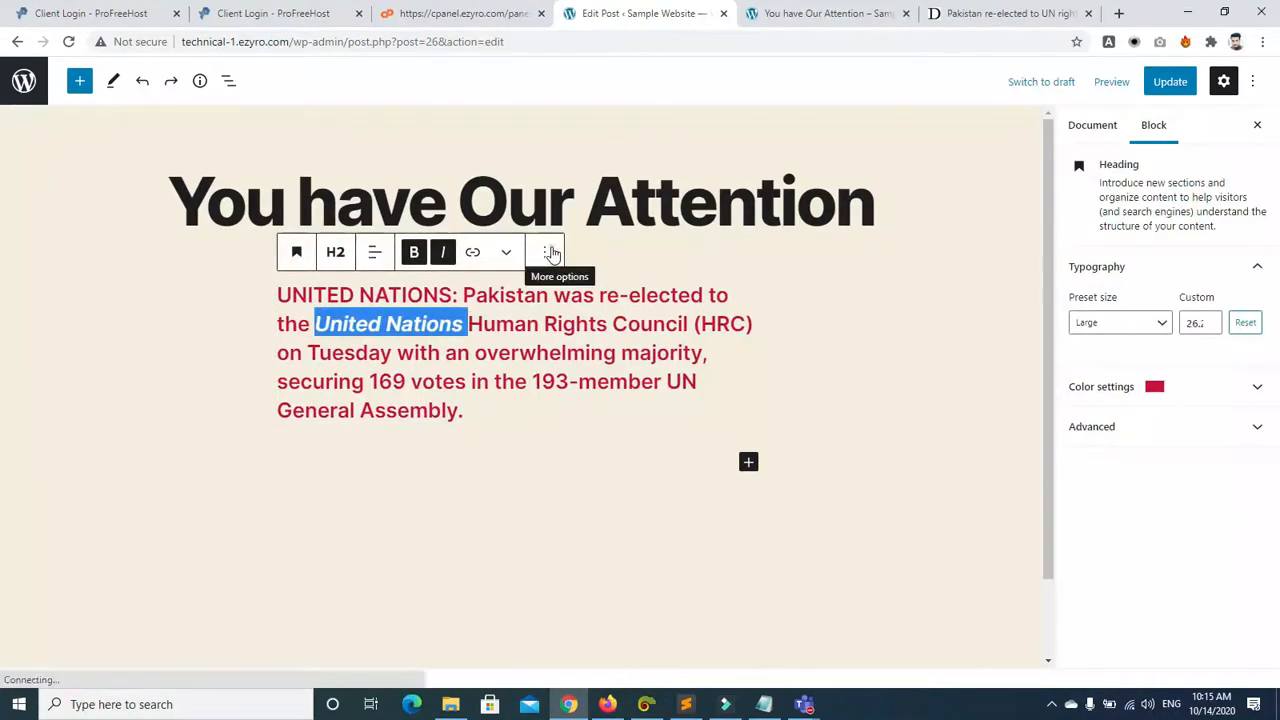
{"action": "left_click", "coordinate": [548, 252]}
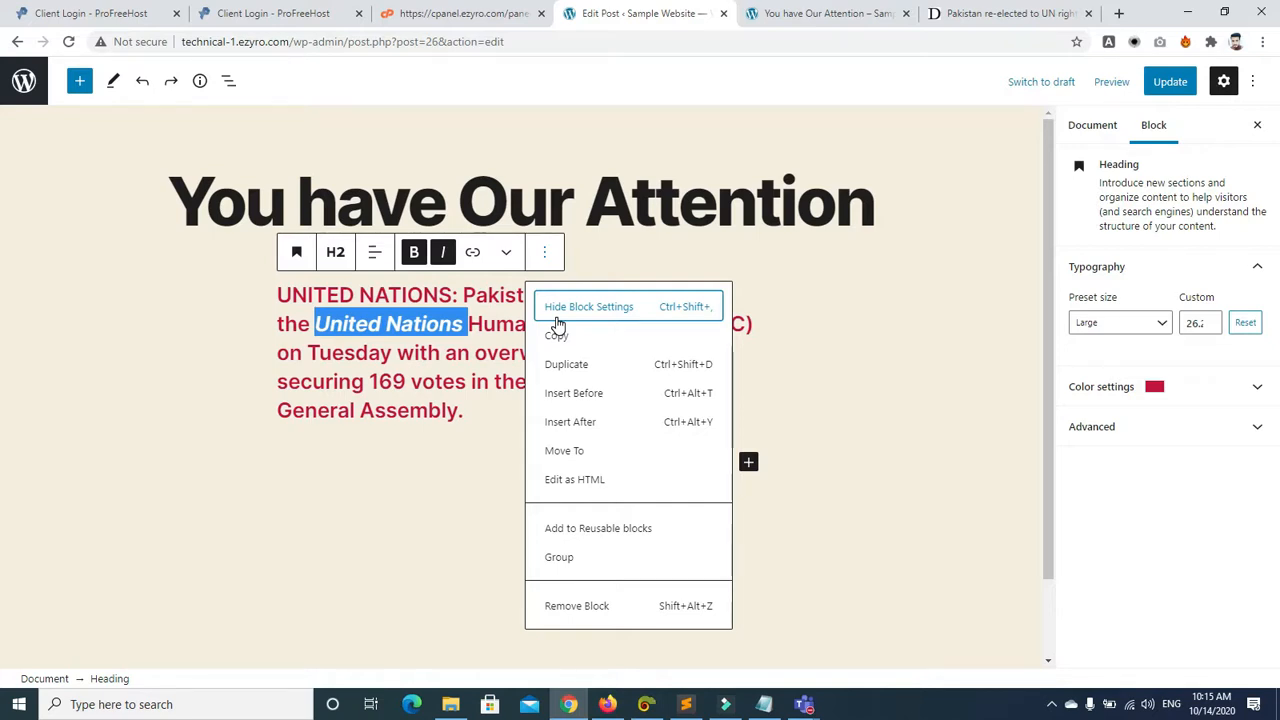
{"action": "left_click", "coordinate": [580, 480]}
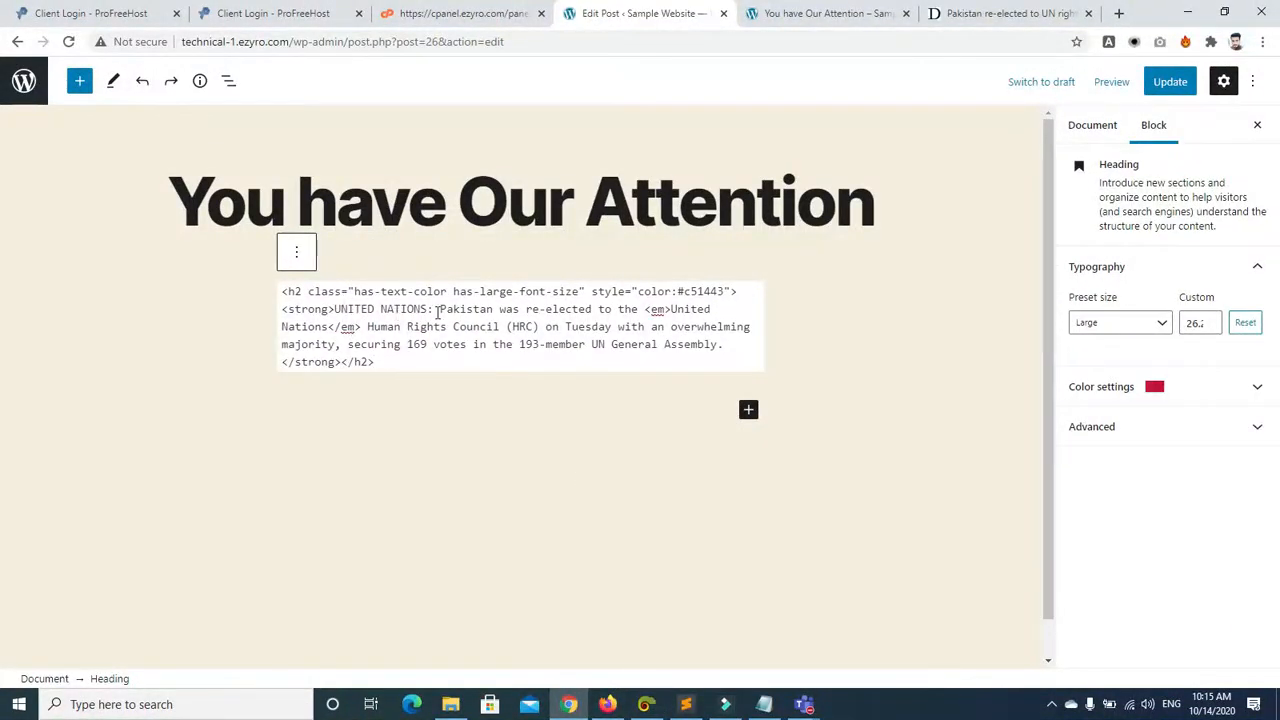
Step: Add the inline style style="color:red;" to the opening em tag around "United Nations" in the heading's HTML
{"action": "left_click", "coordinate": [665, 309]}
{"action": "type", "text": "style=\""}
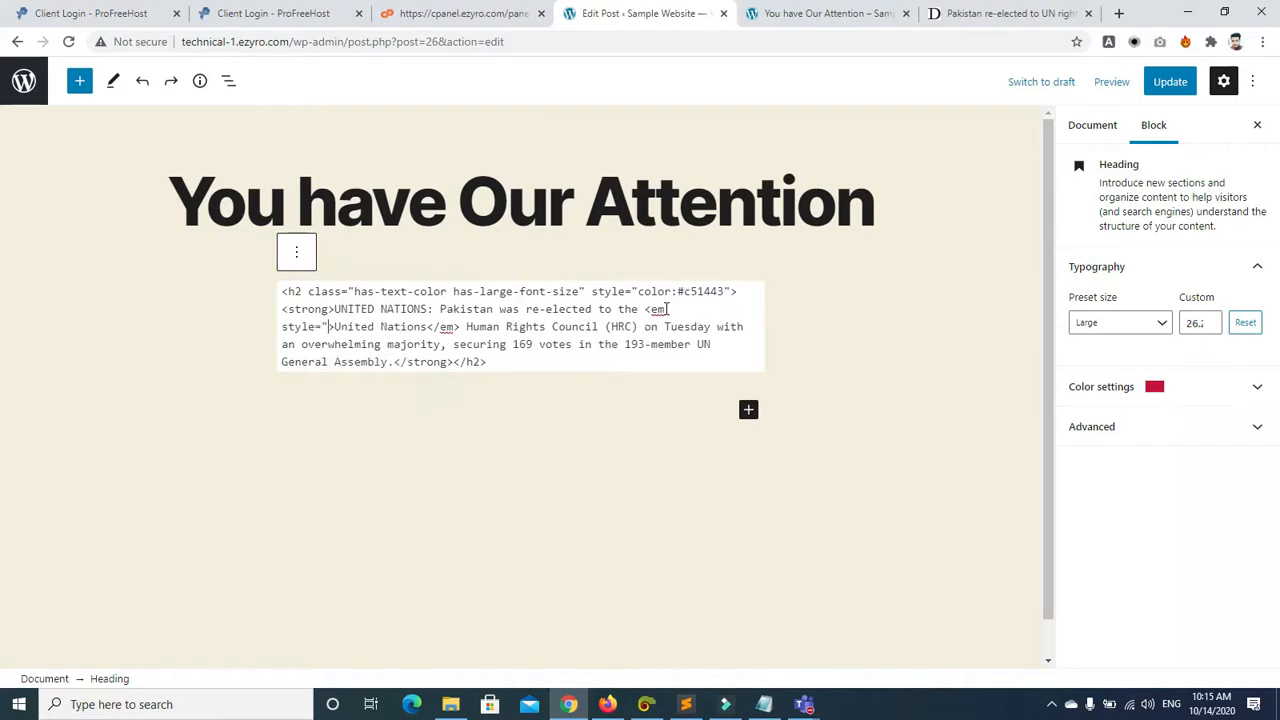
{"action": "type", "text": "\""}
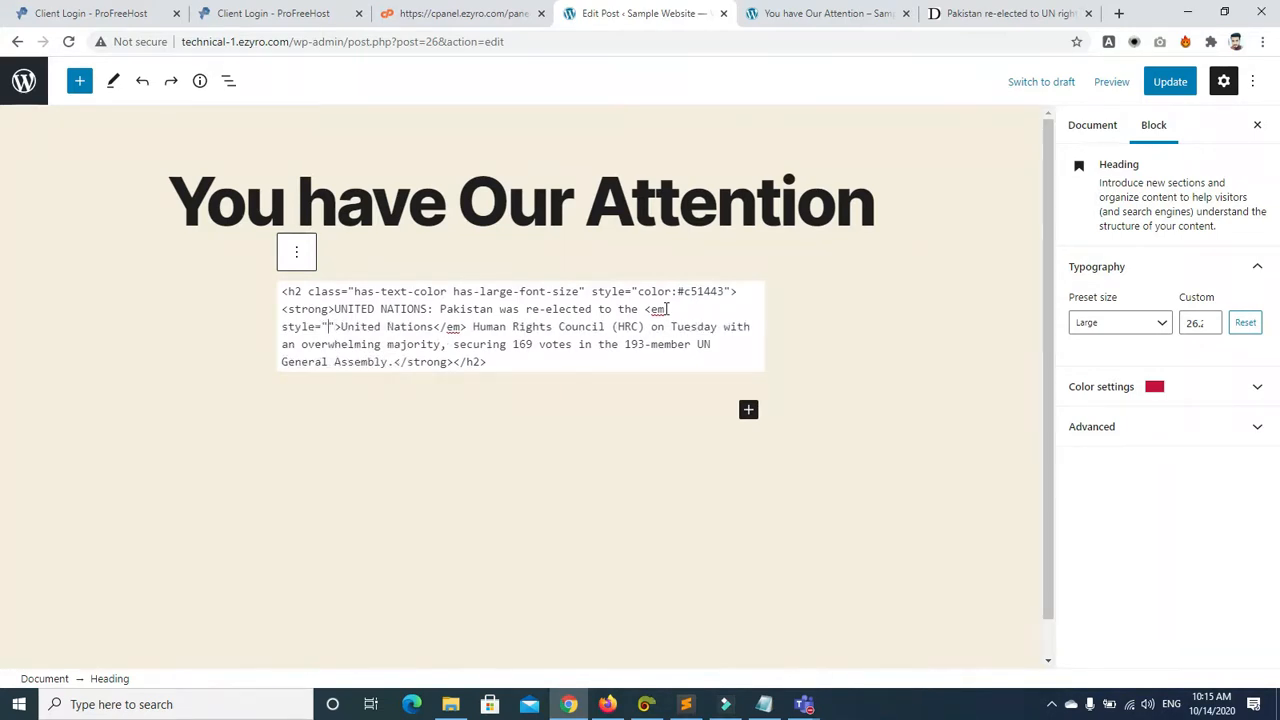
{"action": "type", "text": "color:red"}
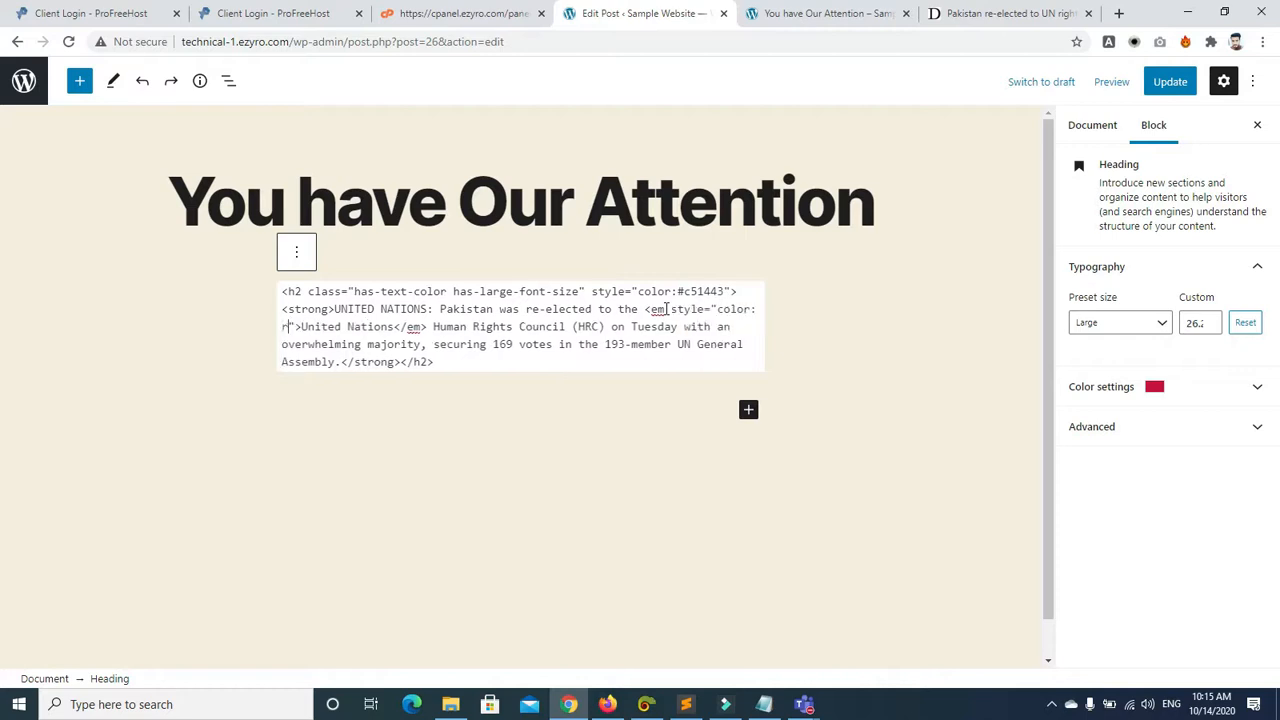
{"action": "type", "text": ";"}
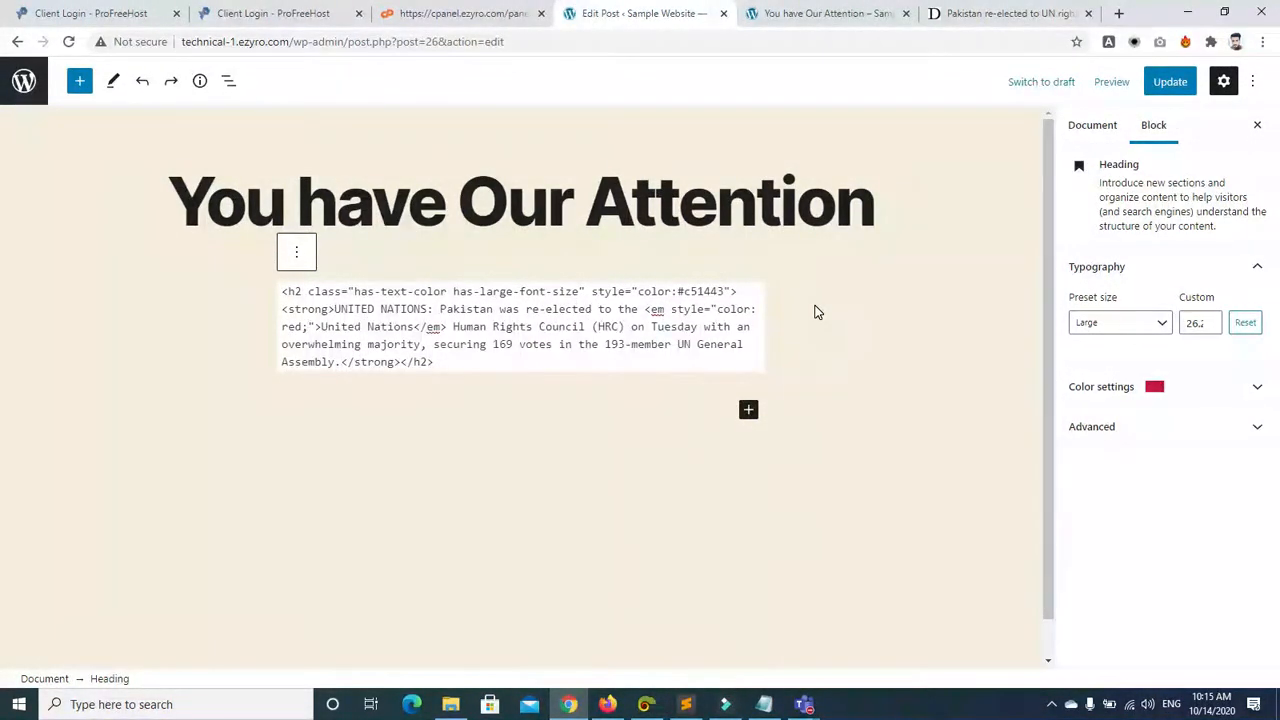
Step: Update the post and check the heading in the reloaded preview before returning to the post editor
{"action": "left_click", "coordinate": [1162, 86]}
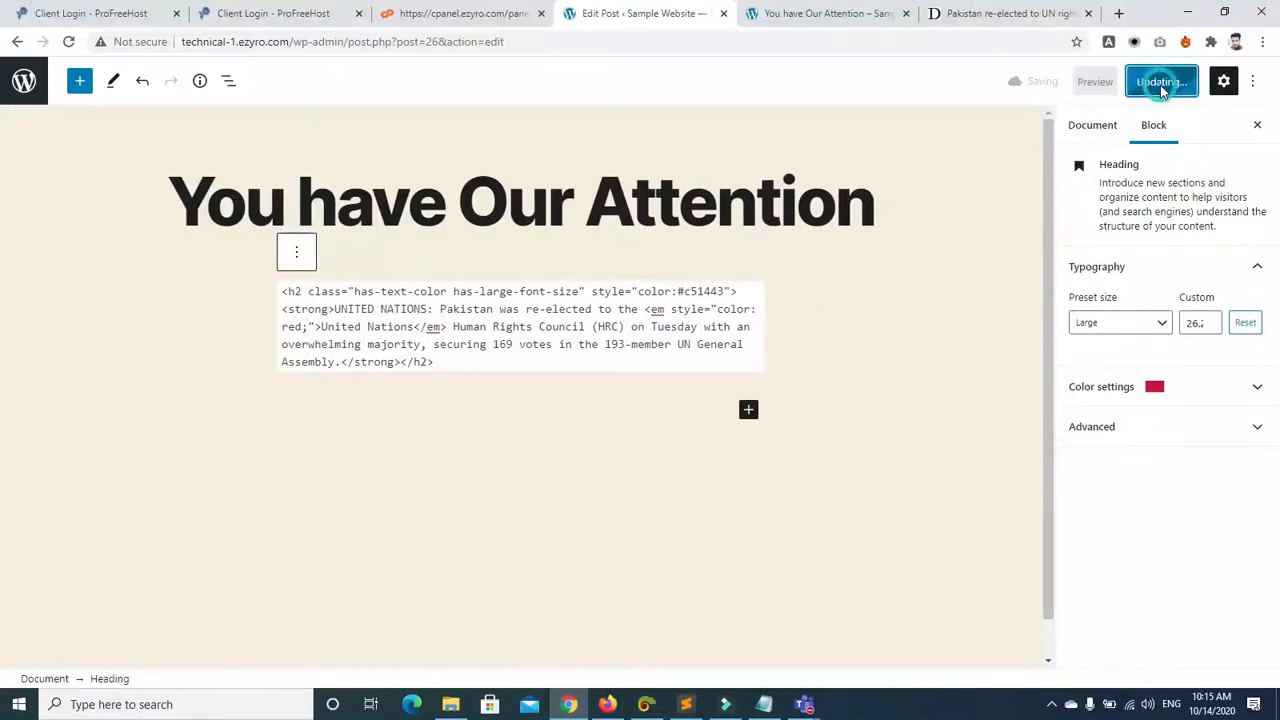
{"action": "left_click", "coordinate": [815, 14]}
{"action": "left_click", "coordinate": [68, 43]}
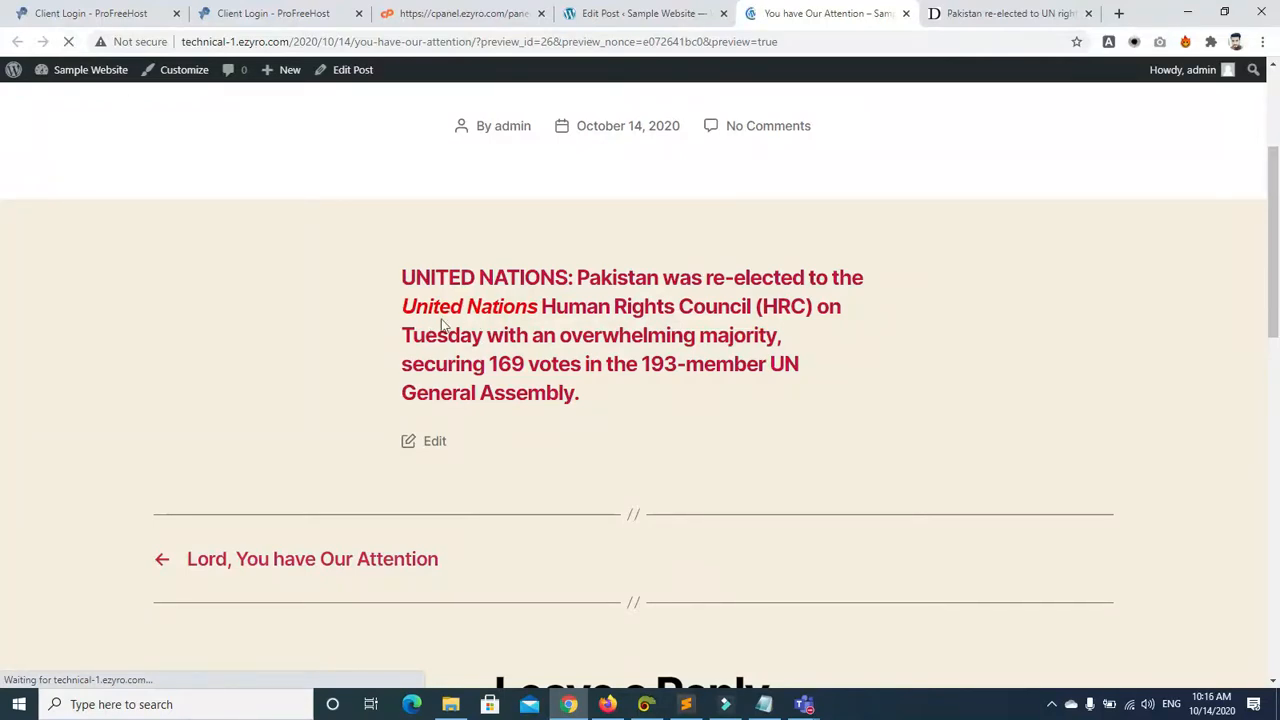
{"action": "left_click", "coordinate": [651, 15]}
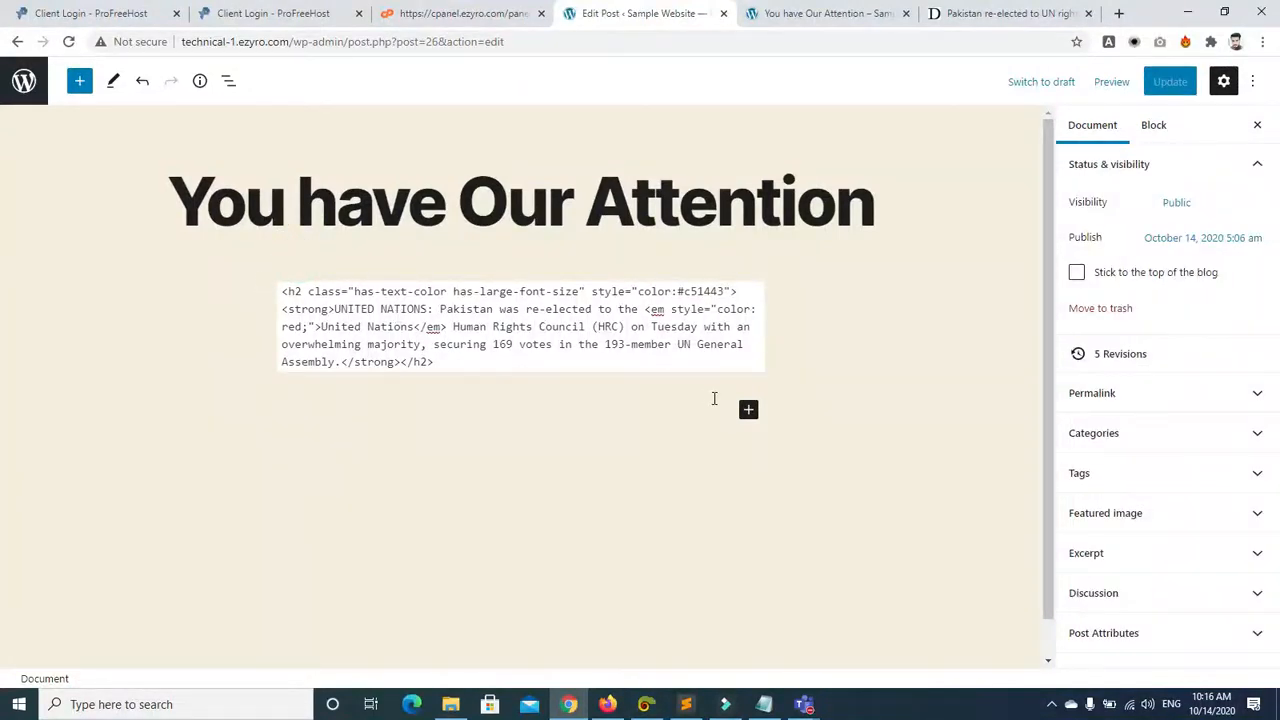
{"action": "left_click", "coordinate": [720, 534]}
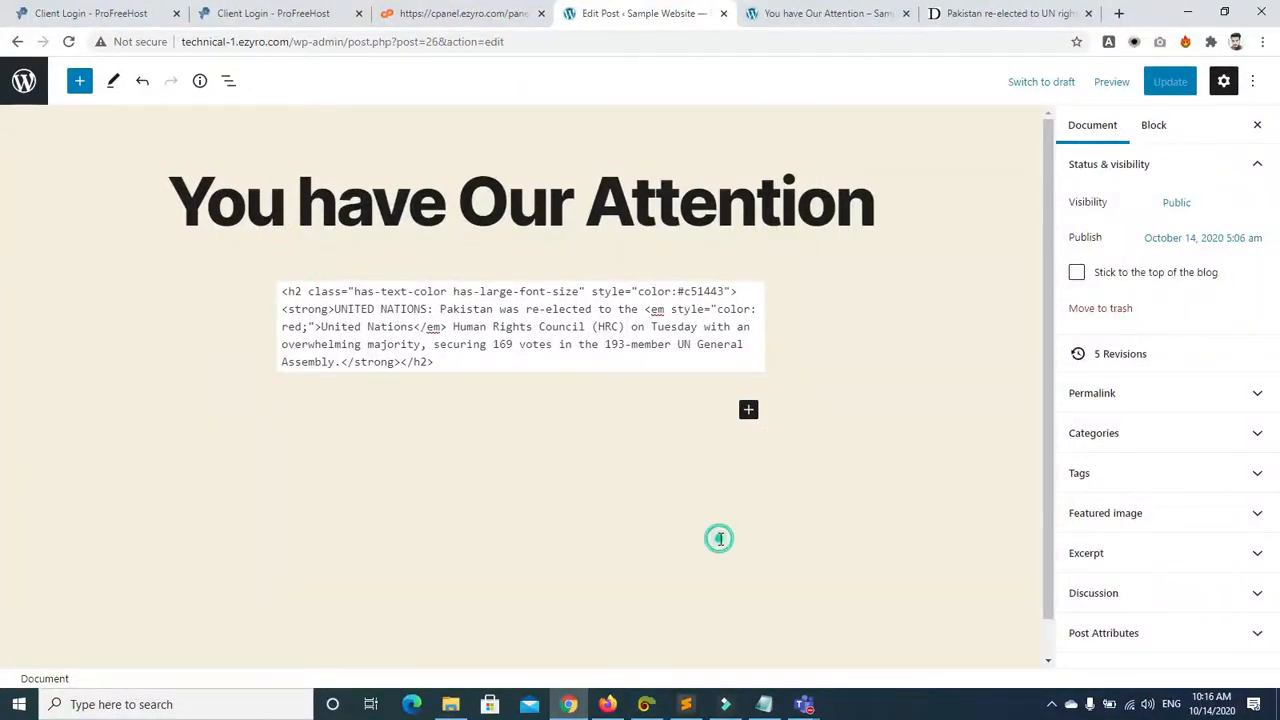
{"action": "left_click", "coordinate": [604, 312]}
{"action": "left_click", "coordinate": [296, 253]}
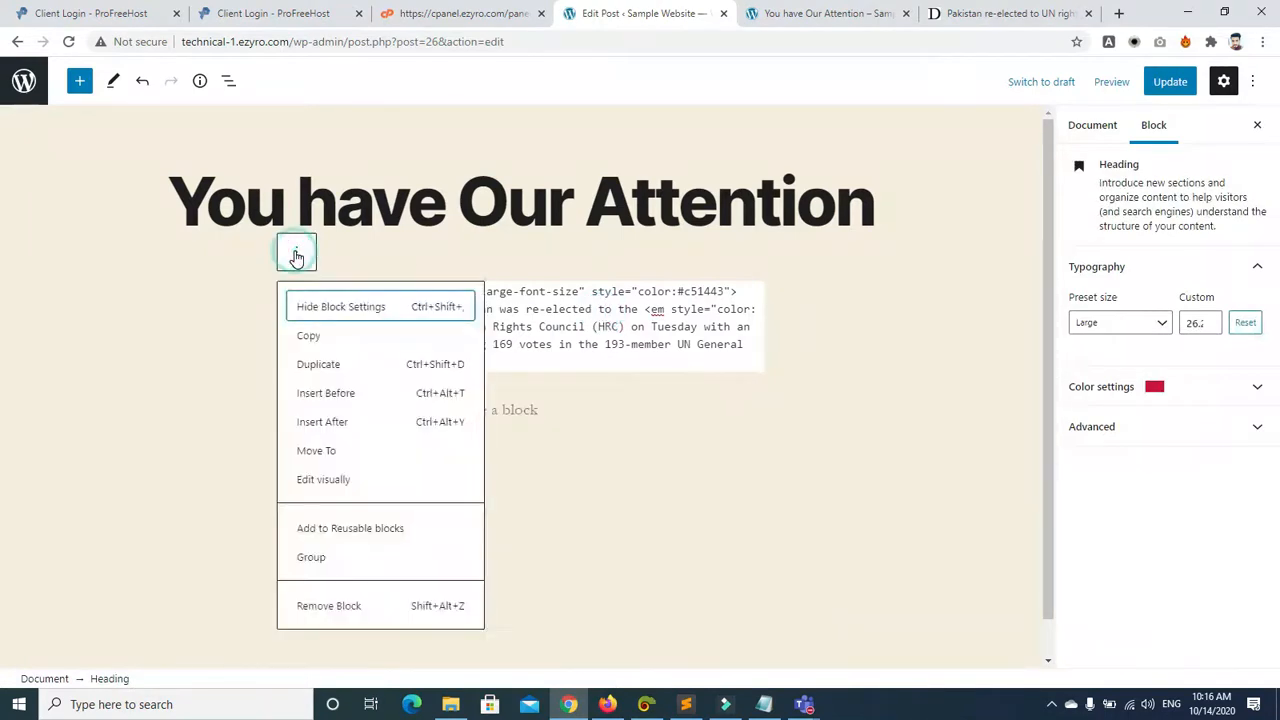
{"action": "left_click", "coordinate": [296, 253]}
{"action": "left_click", "coordinate": [296, 253]}
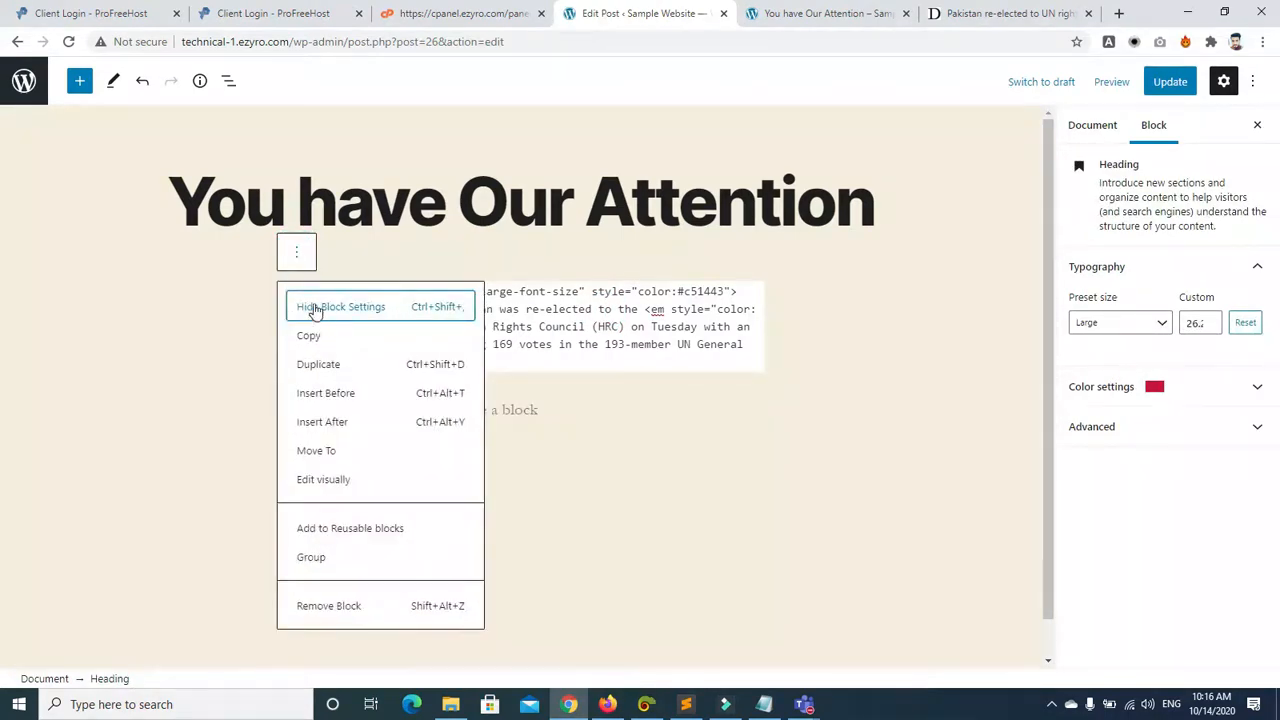
{"action": "left_click", "coordinate": [314, 305]}
{"action": "left_click", "coordinate": [430, 307]}
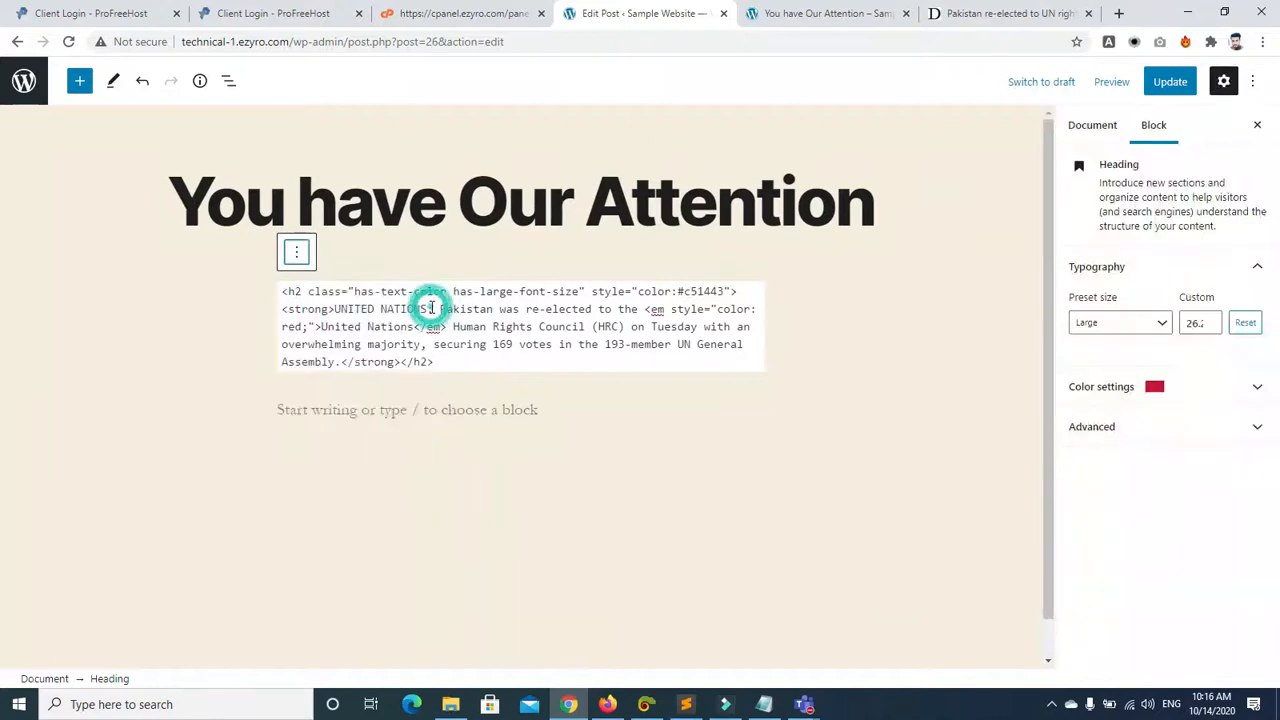
{"action": "left_click", "coordinate": [257, 450]}
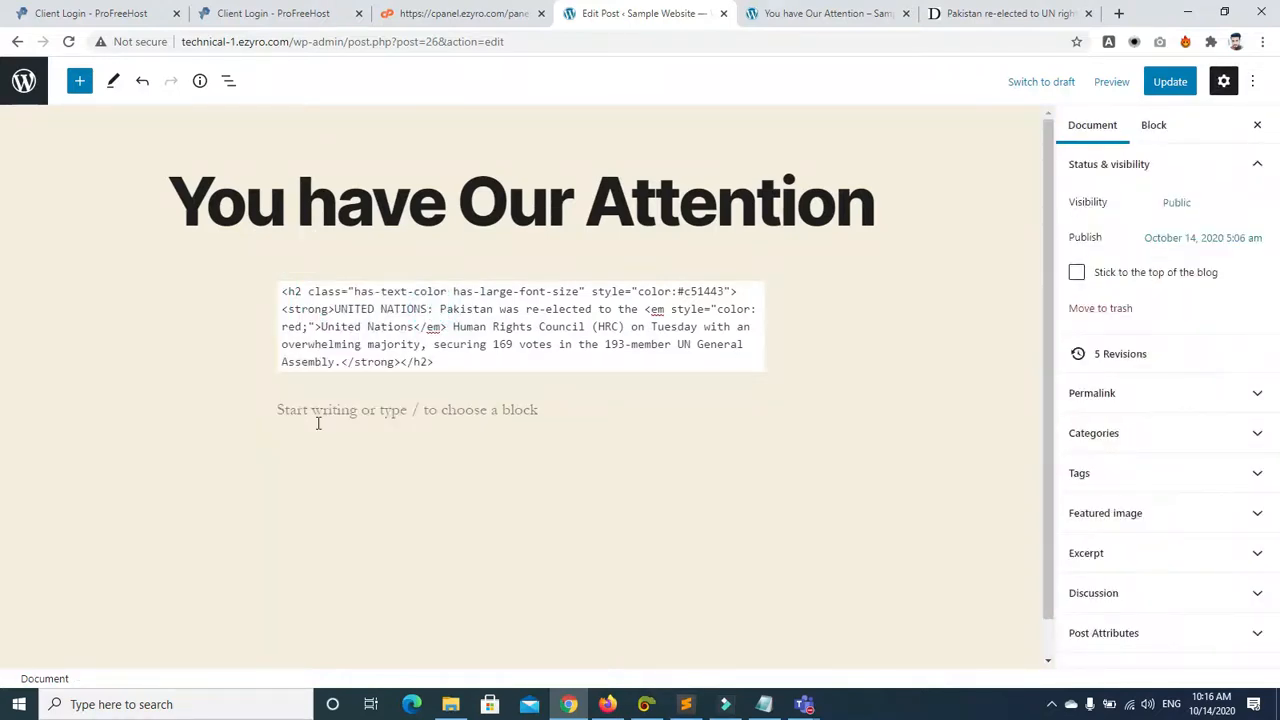
Step: Undo the recent edits until the inline red style, the italics and the text color are removed from the heading's HTML
{"action": "left_click", "coordinate": [444, 329]}
{"action": "key", "text": "ctrl+z"}
{"action": "key", "text": "ctrl+z"}
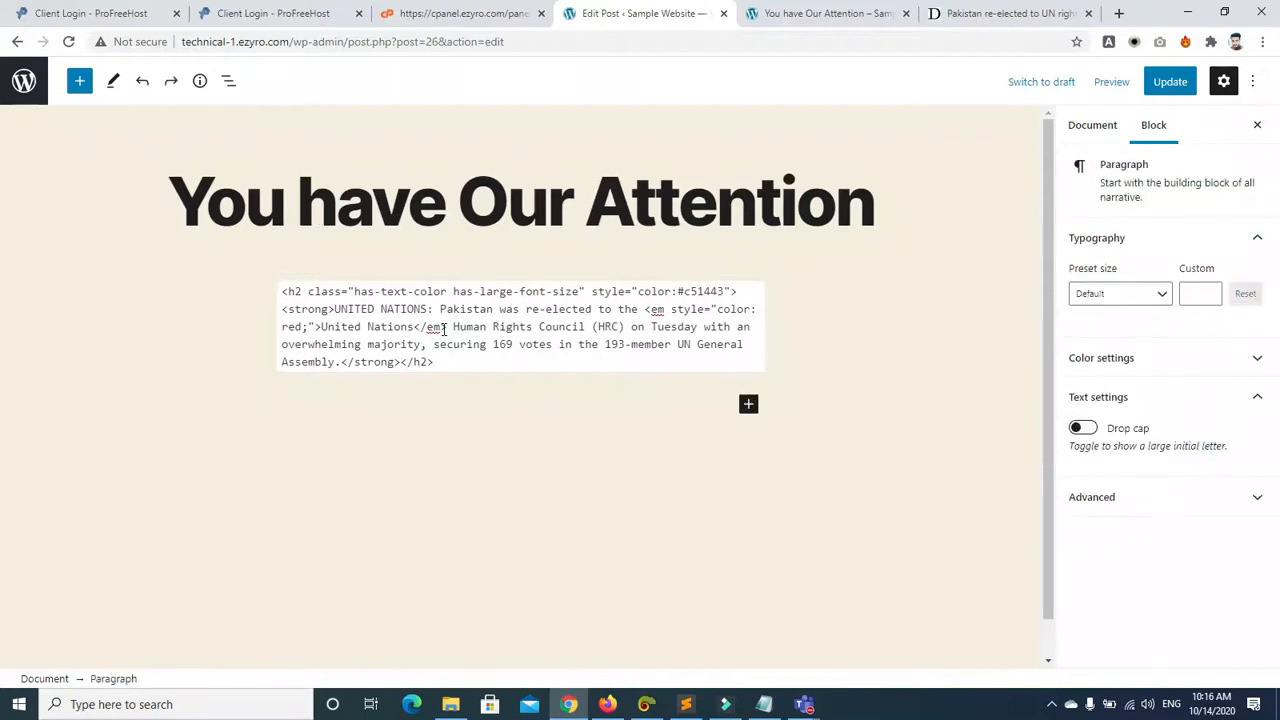
{"action": "key", "text": "ctrl+z"}
{"action": "key", "text": "ctrl+z"}
{"action": "key", "text": "ctrl+z"}
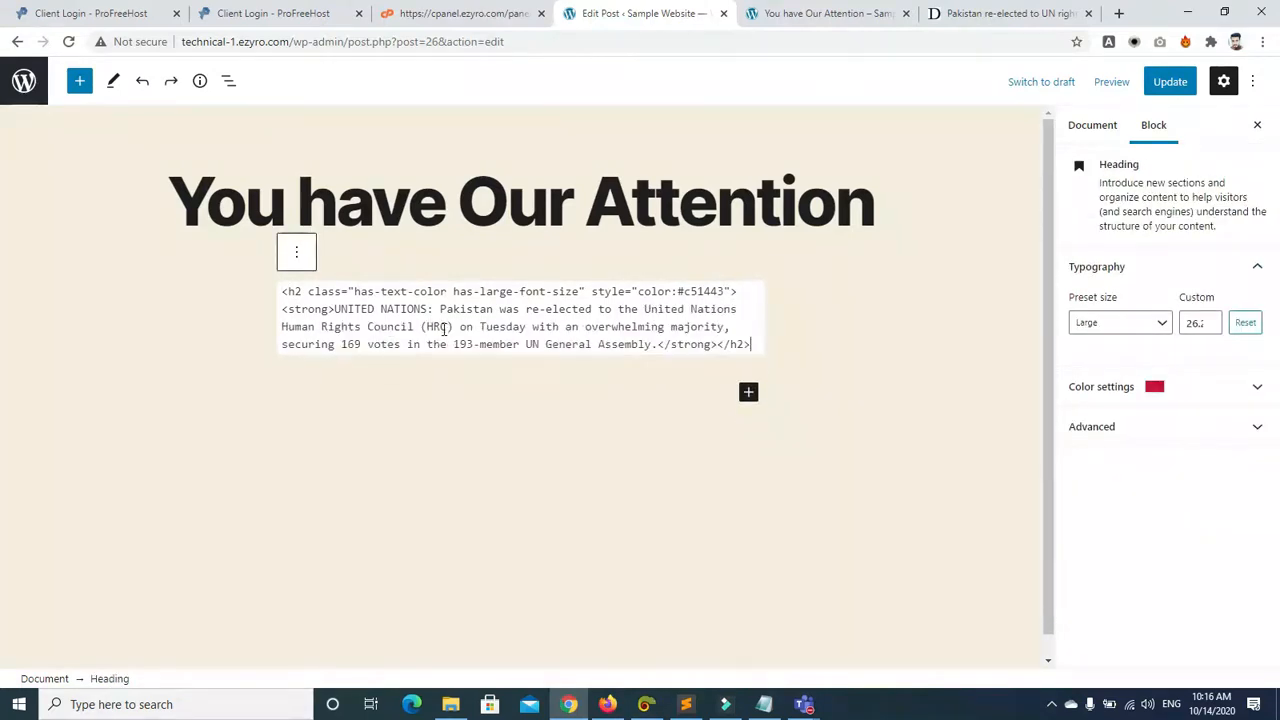
{"action": "key", "text": "ctrl+shift+z"}
{"action": "key", "text": "ctrl+z"}
{"action": "key", "text": "ctrl+z"}
{"action": "key", "text": "ctrl+z"}
{"action": "key", "text": "ctrl+z"}
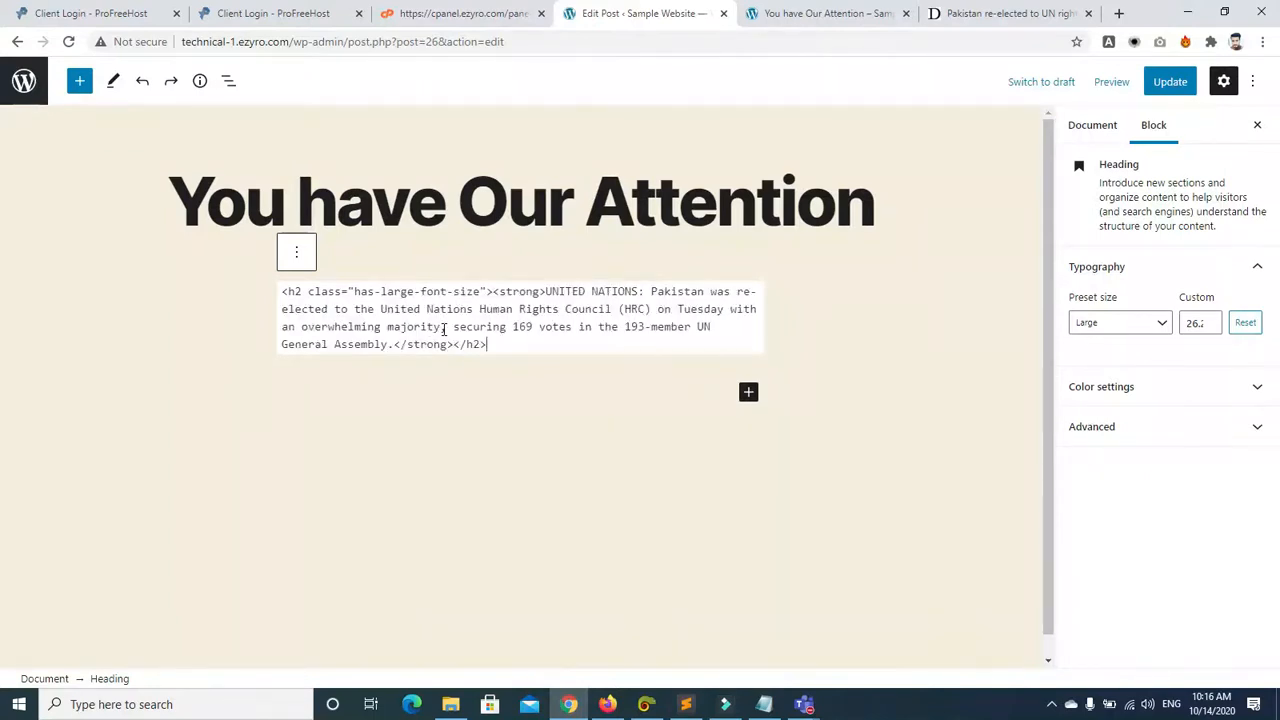
Step: View the heading block in visual editing mode and switch it back to HTML editing
{"action": "left_click", "coordinate": [298, 256]}
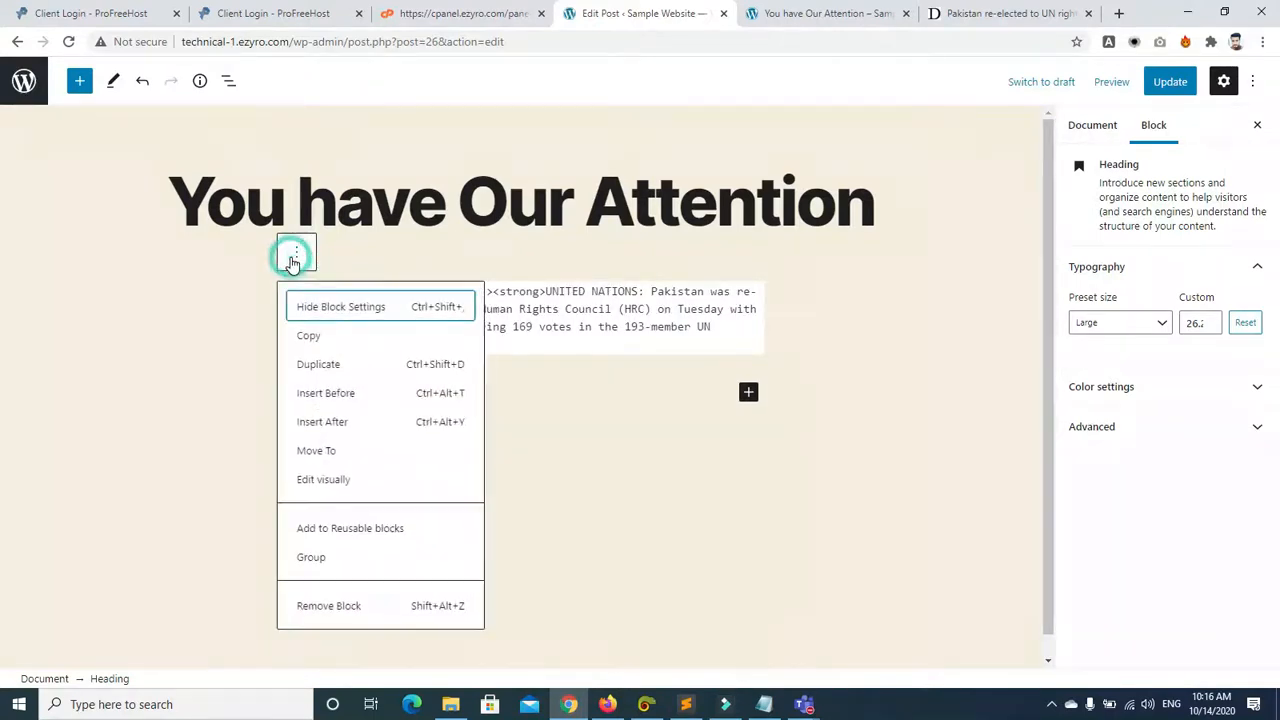
{"action": "left_click", "coordinate": [323, 480]}
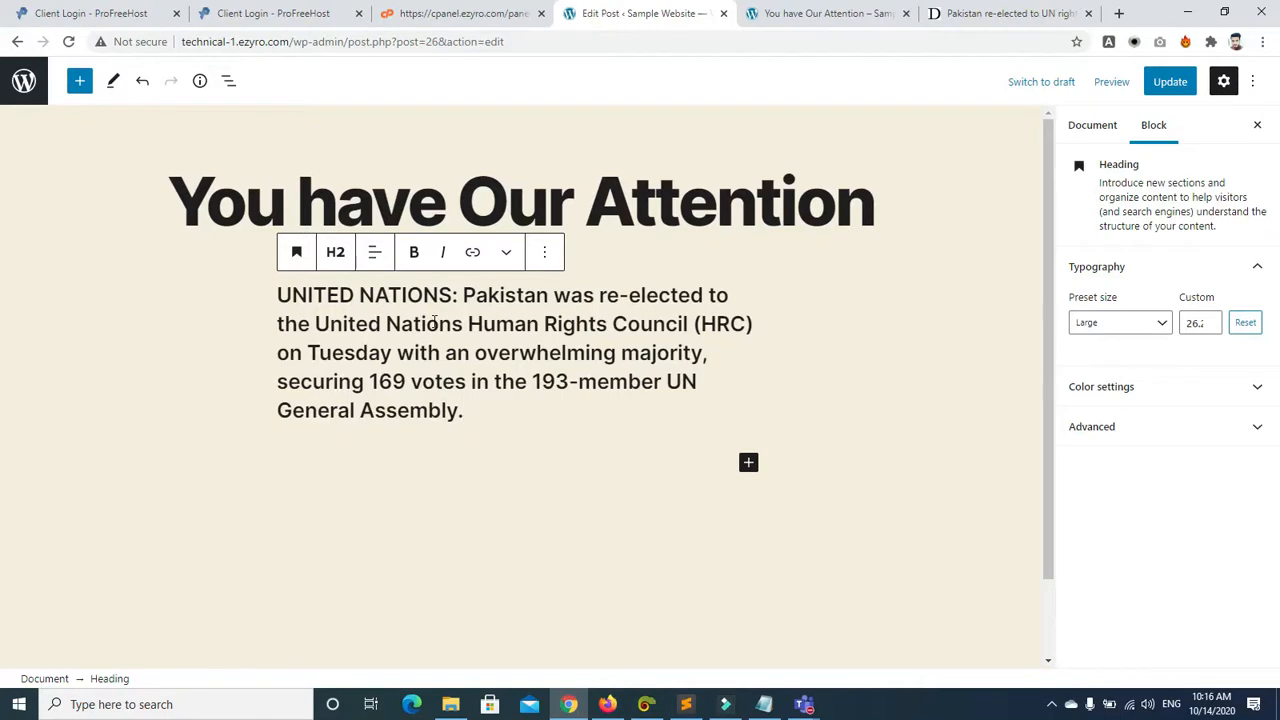
{"action": "left_click", "coordinate": [544, 252]}
{"action": "left_click", "coordinate": [594, 480]}
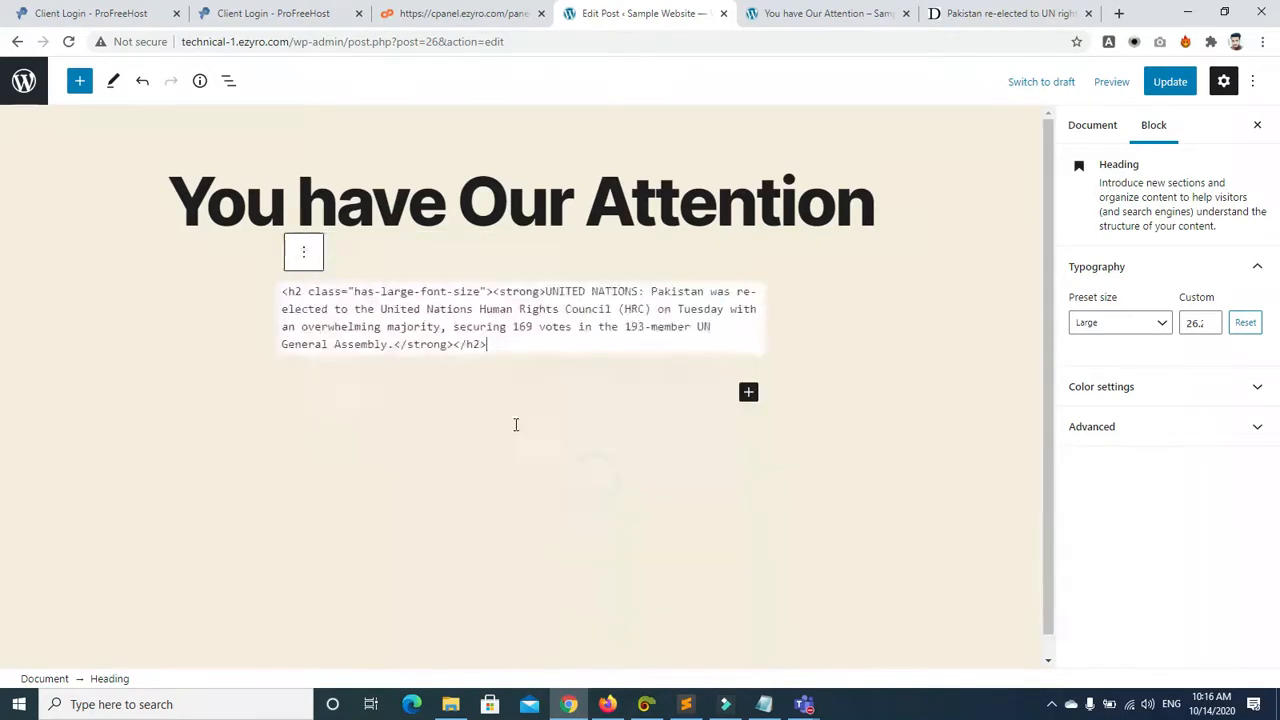
Step: Look over the source news article and the post preview, and return to the post editor
{"action": "left_click_drag", "start_coordinate": [355, 309], "coordinate": [422, 310]}
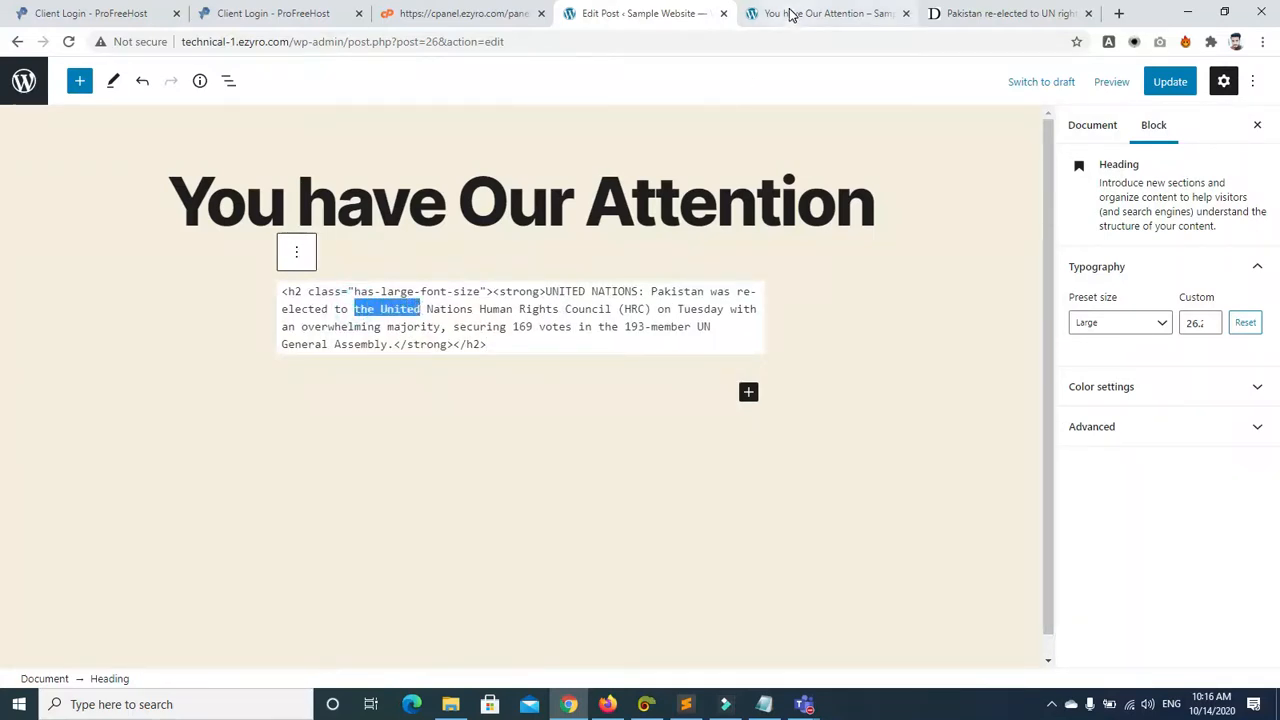
{"action": "left_click", "coordinate": [986, 14]}
{"action": "left_click_drag", "start_coordinate": [1274, 160], "coordinate": [1237, 325]}
{"action": "scroll", "coordinate": [1237, 325], "scroll_direction": "up", "scroll_amount": 15}
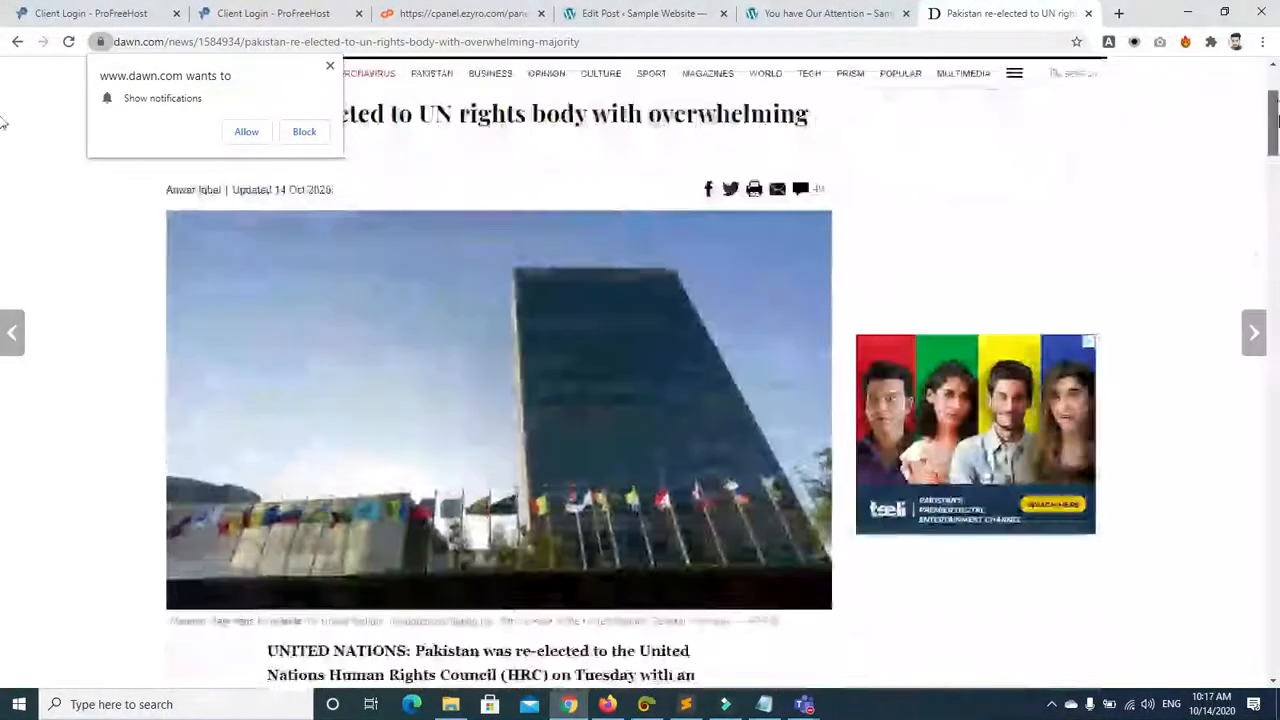
{"action": "left_click", "coordinate": [870, 14]}
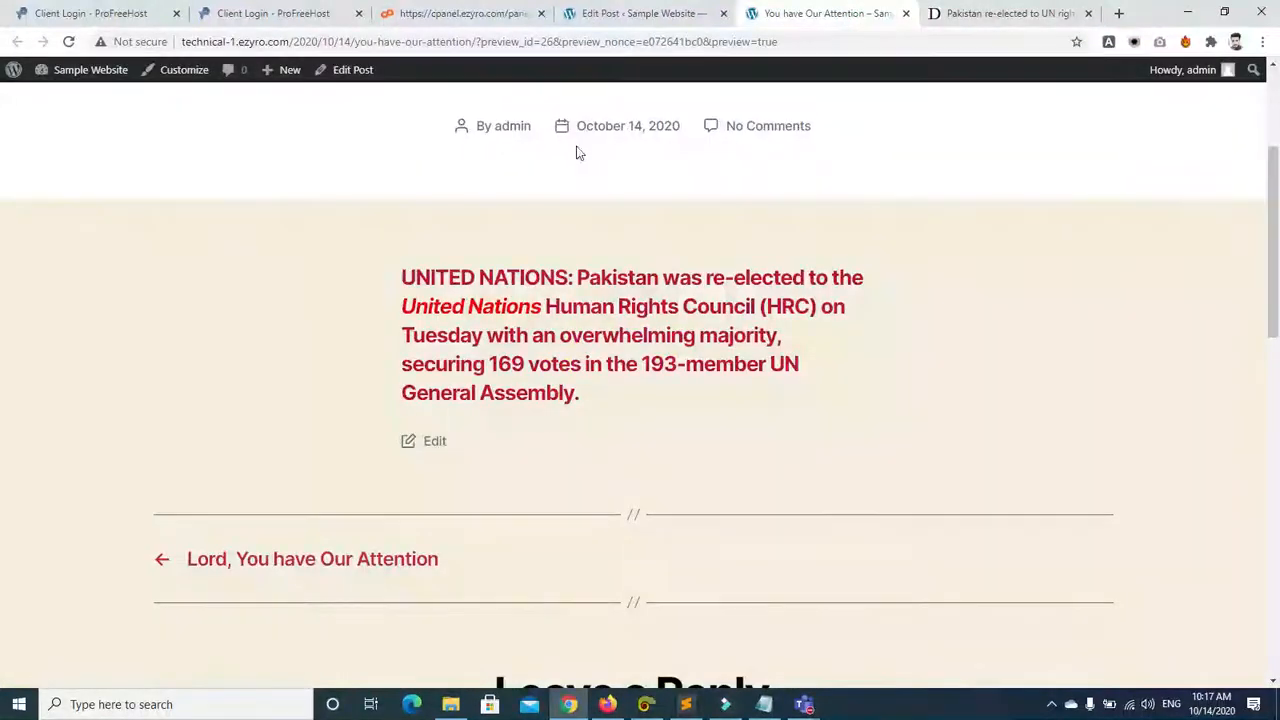
{"action": "left_click", "coordinate": [595, 13]}
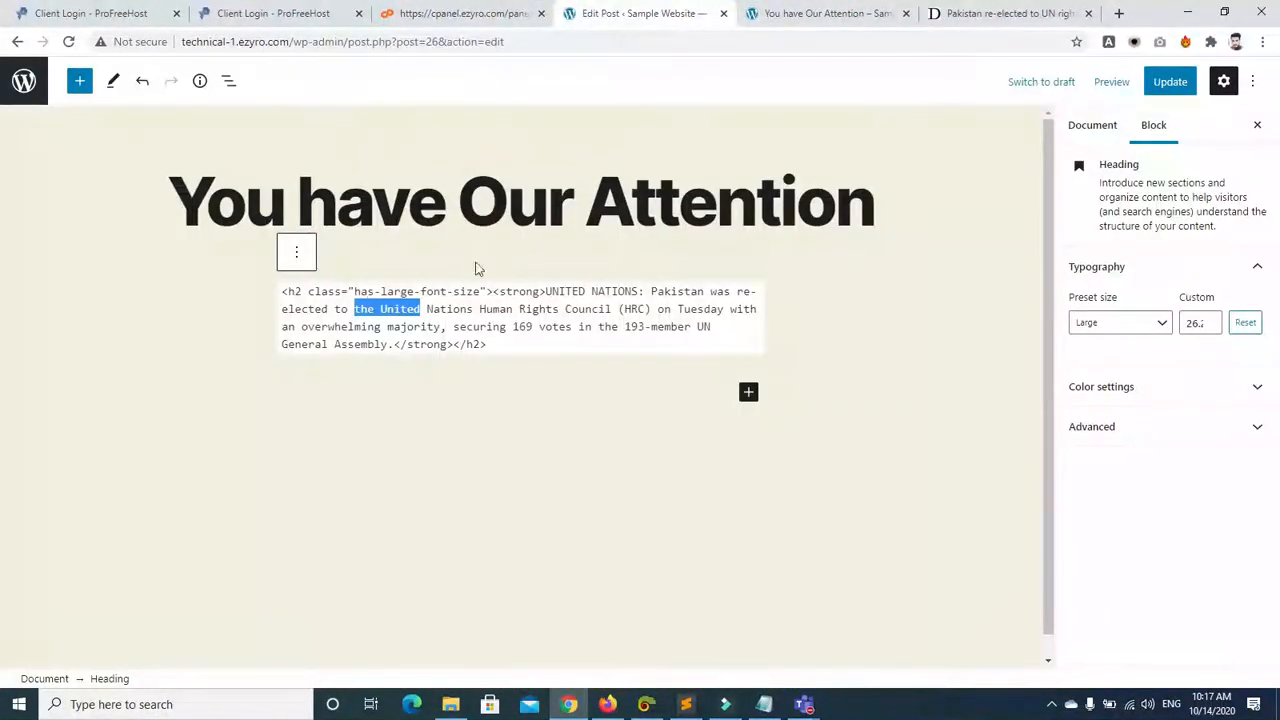
Step: Wrap "Nations Human Rights Council" in opening and closing span tags in the heading's HTML
{"action": "left_click", "coordinate": [418, 309]}
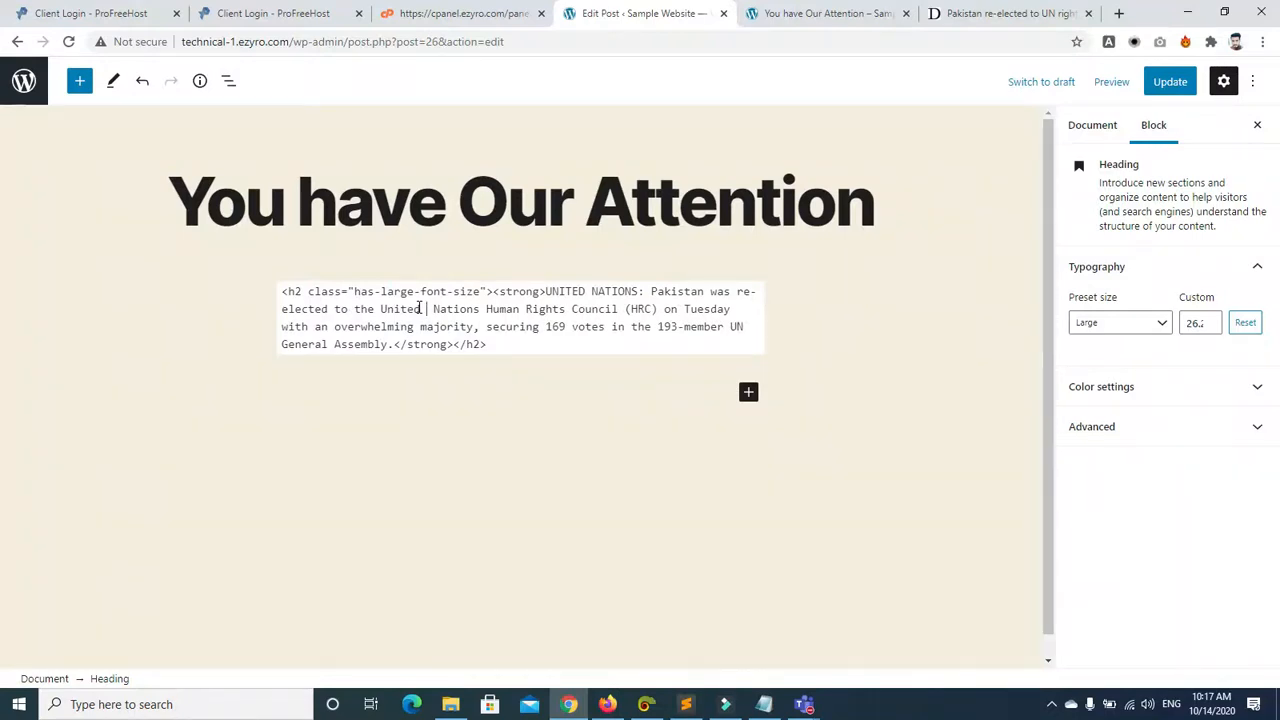
{"action": "type", "text": "<span"}
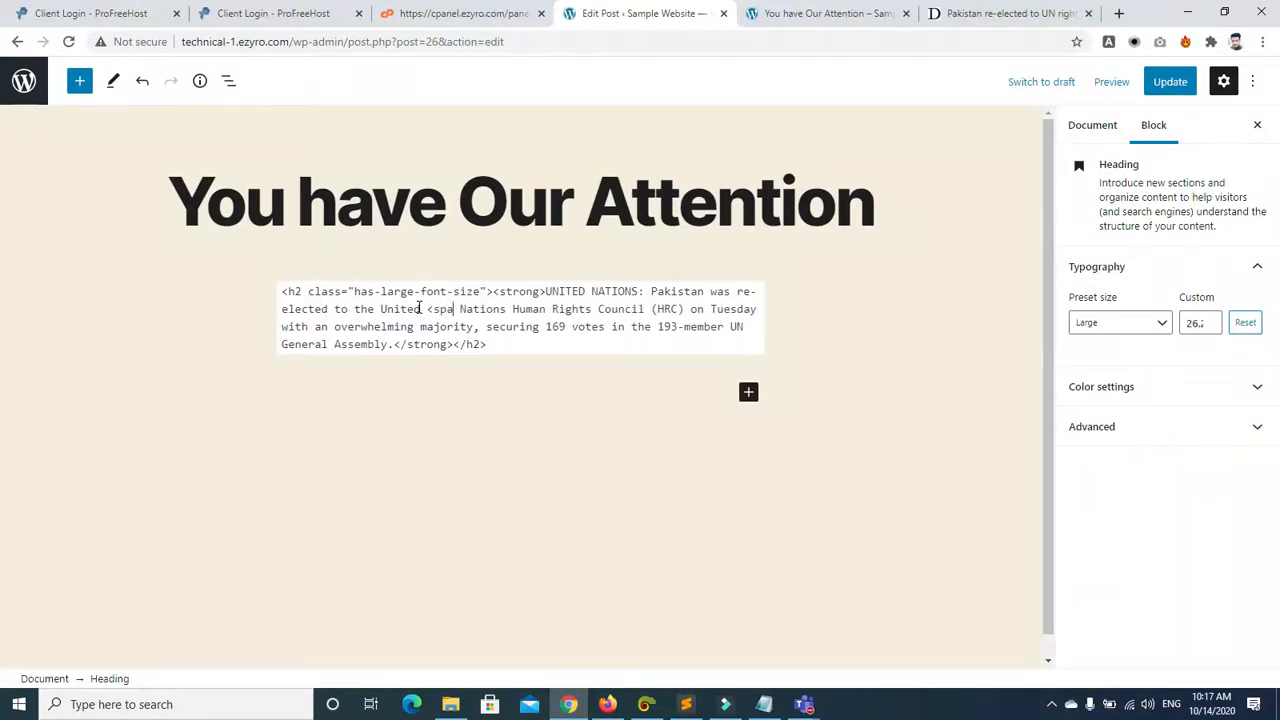
{"action": "type", "text": ">"}
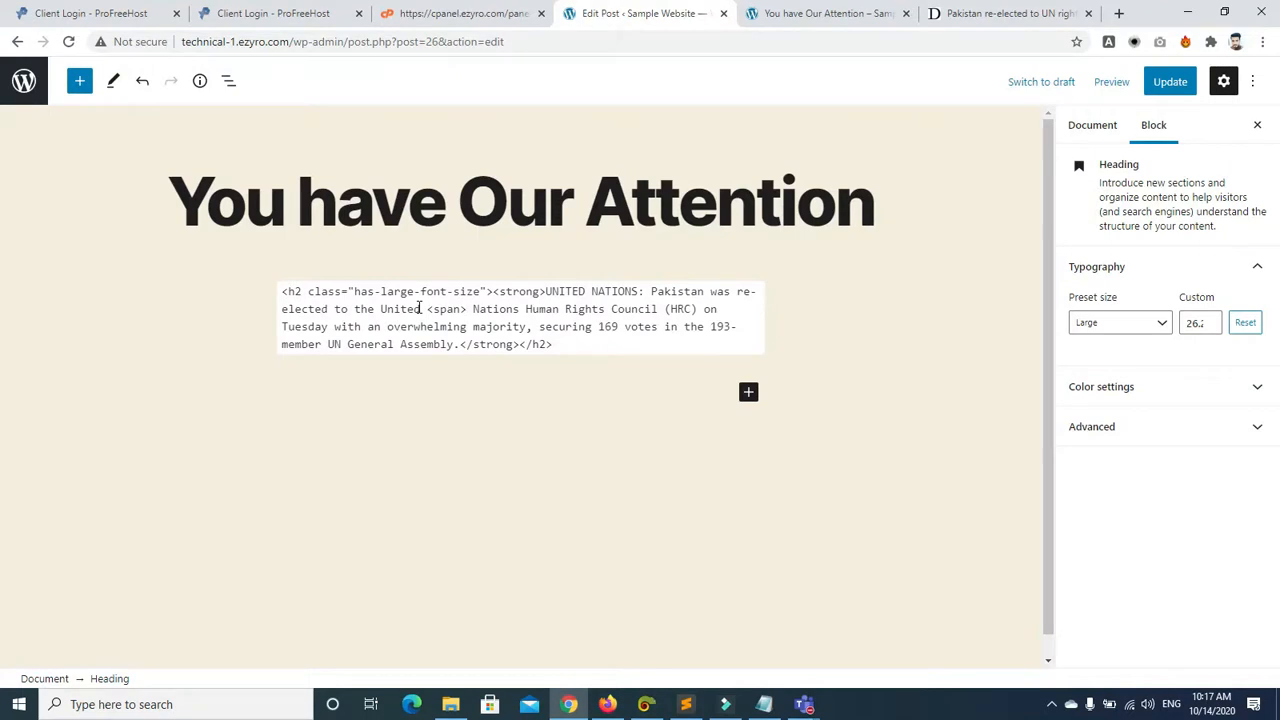
{"action": "left_click", "coordinate": [666, 309]}
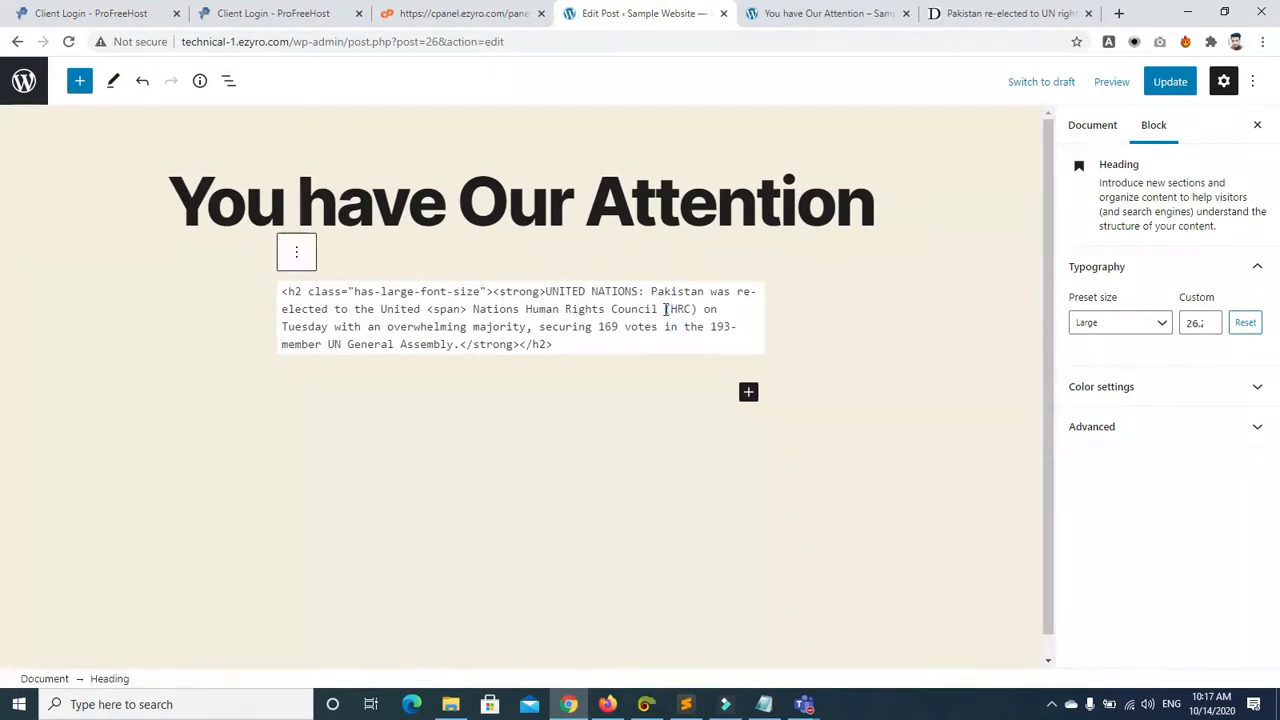
{"action": "type", "text": "</span"}
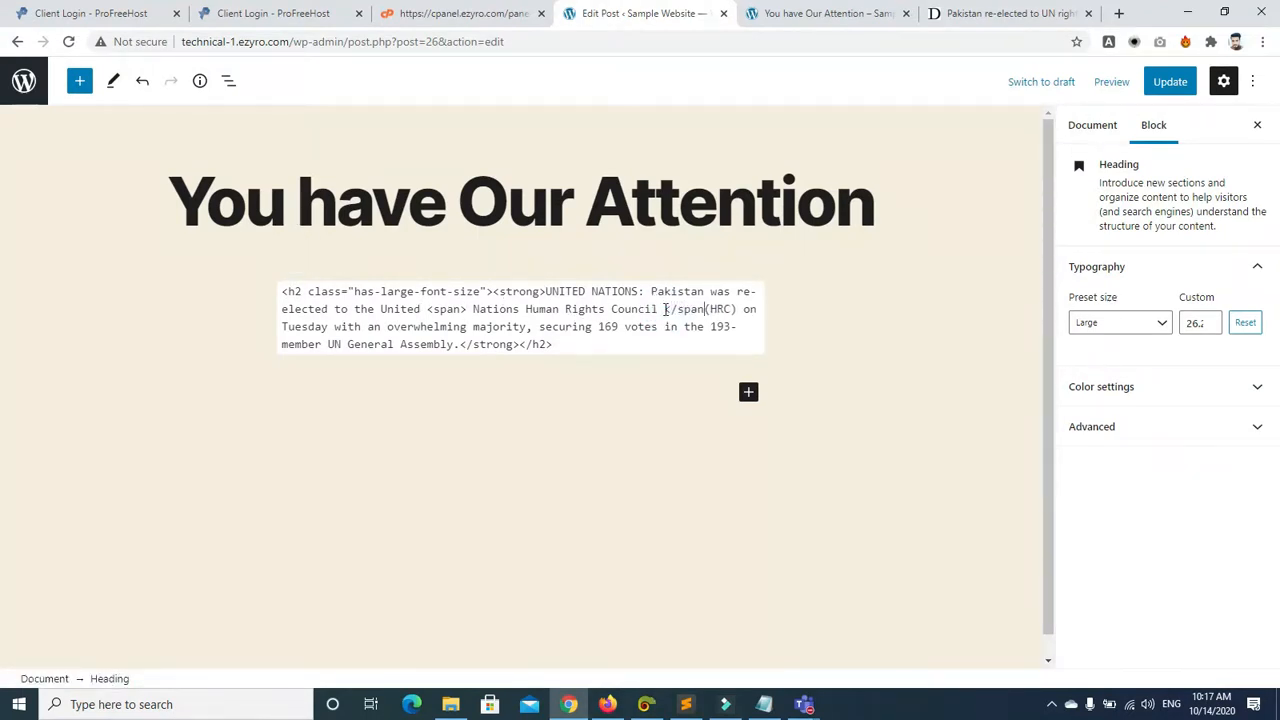
{"action": "type", "text": ">"}
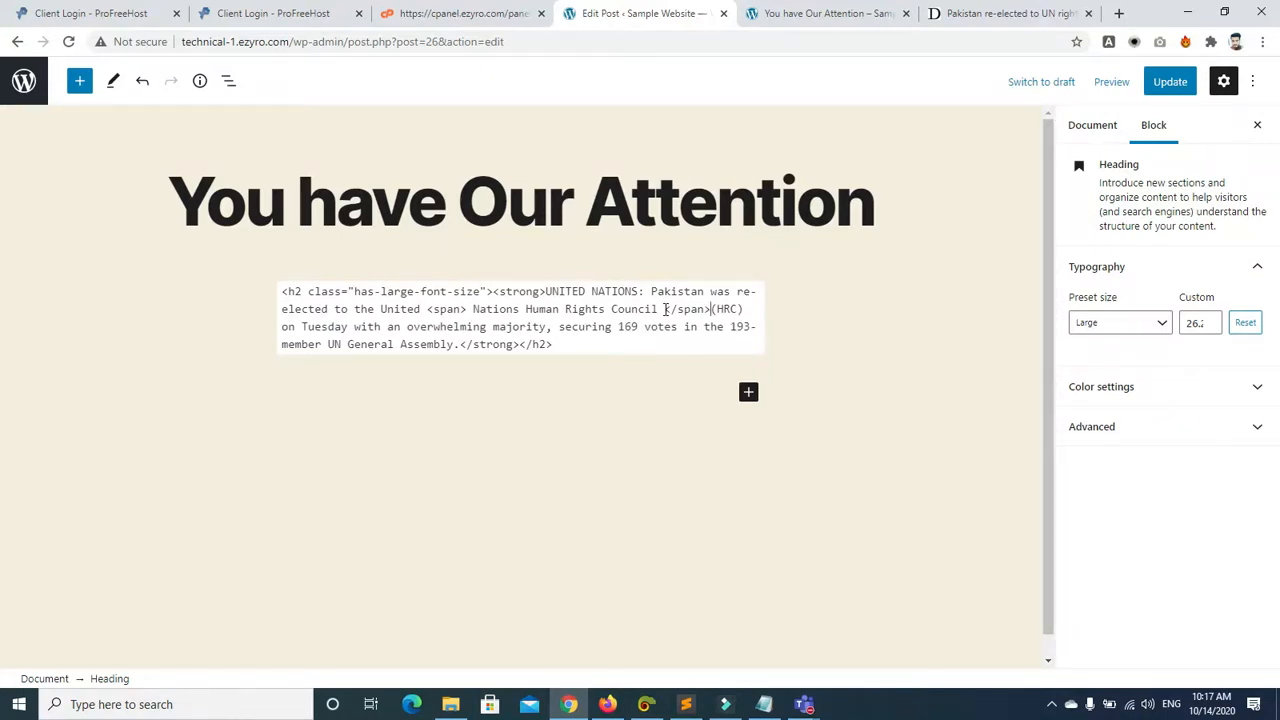
Step: Expand the heading block's advanced settings and look at the Additional CSS class(es) option
{"action": "left_click", "coordinate": [1169, 435]}
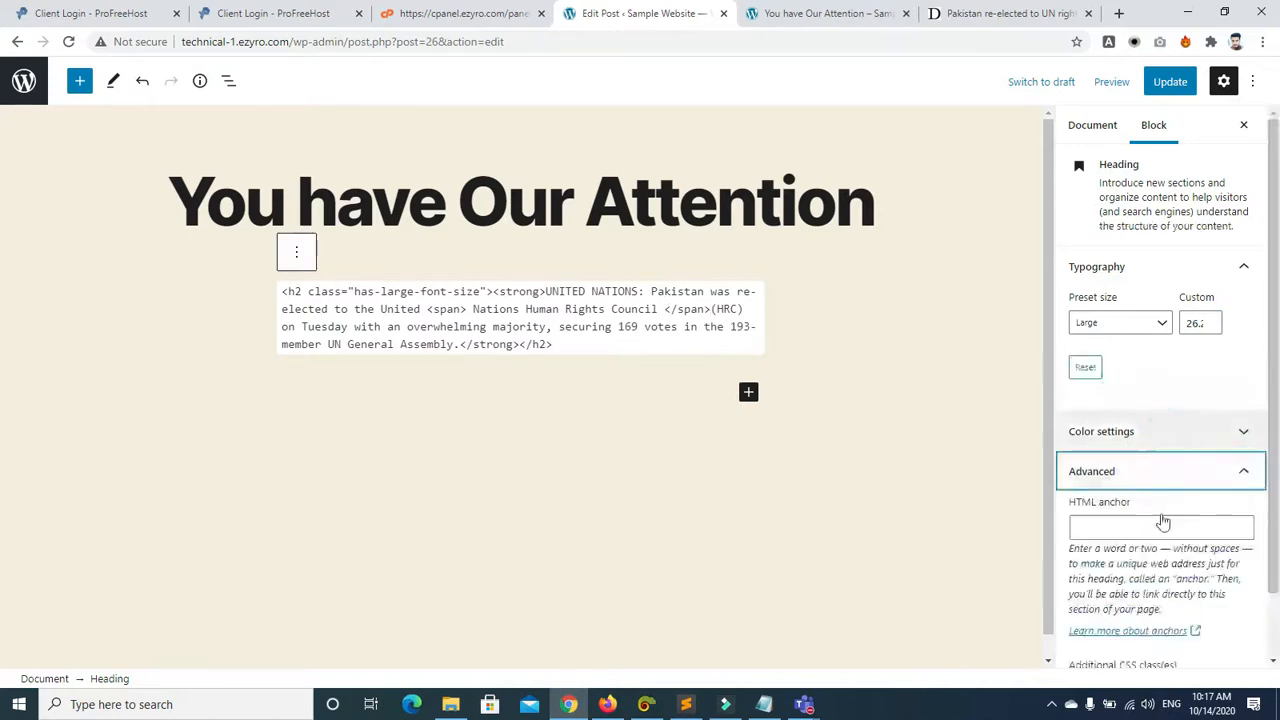
{"action": "scroll", "coordinate": [1160, 480], "scroll_direction": "down", "scroll_amount": 1}
{"action": "left_click", "coordinate": [1135, 616]}
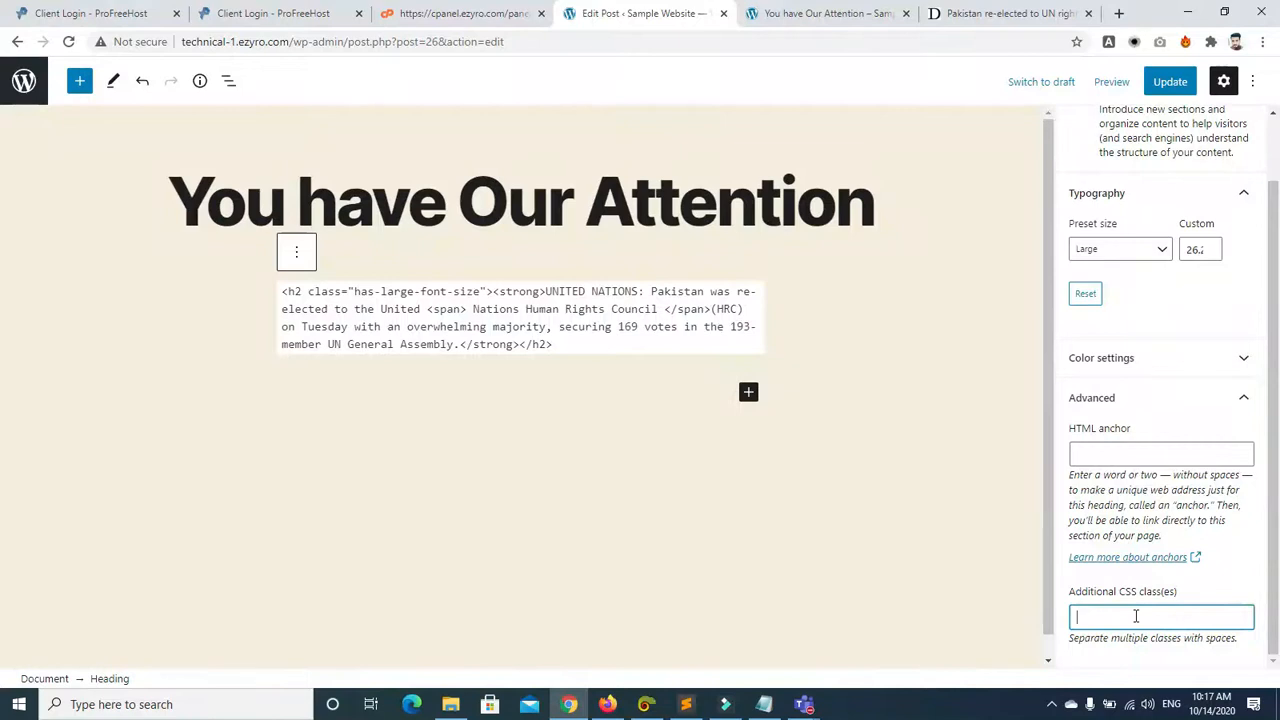
{"action": "left_click", "coordinate": [463, 305]}
{"action": "type", "text": "clas"}
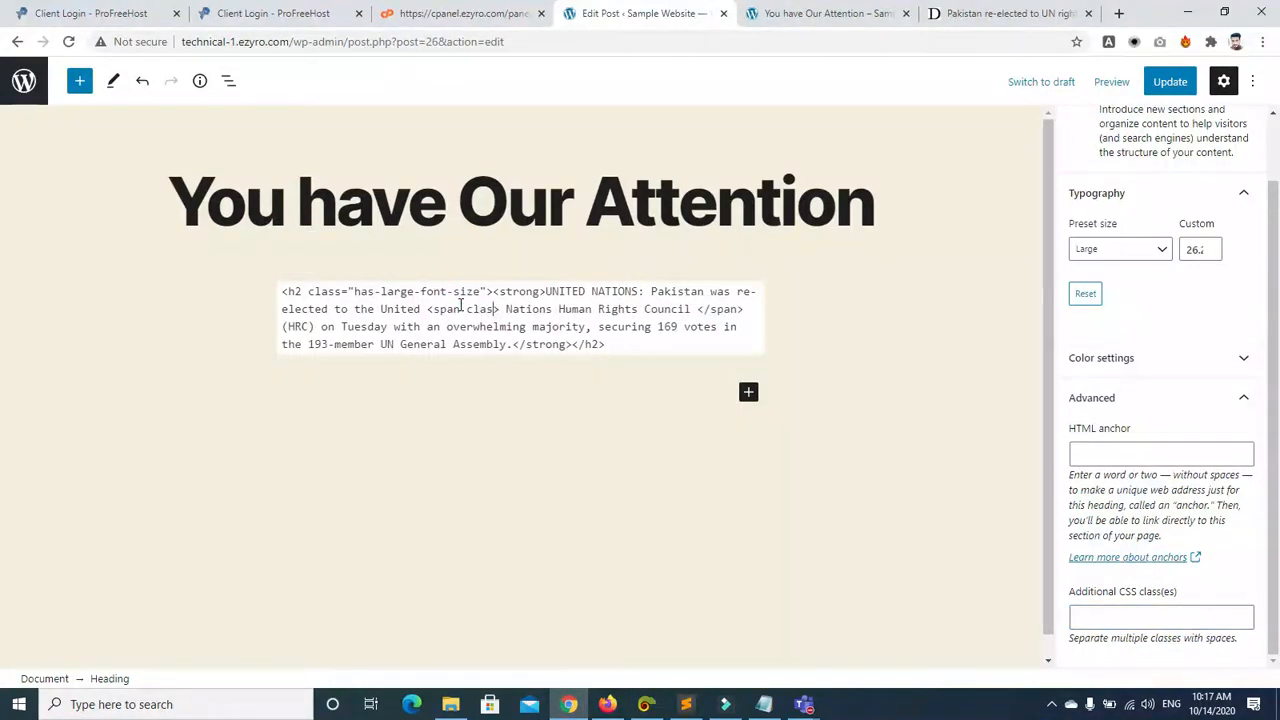
{"action": "key", "text": "BackSpace"}
{"action": "key", "text": "BackSpace"}
{"action": "key", "text": "BackSpace"}
{"action": "key", "text": "BackSpace"}
{"action": "key", "text": "BackSpace"}
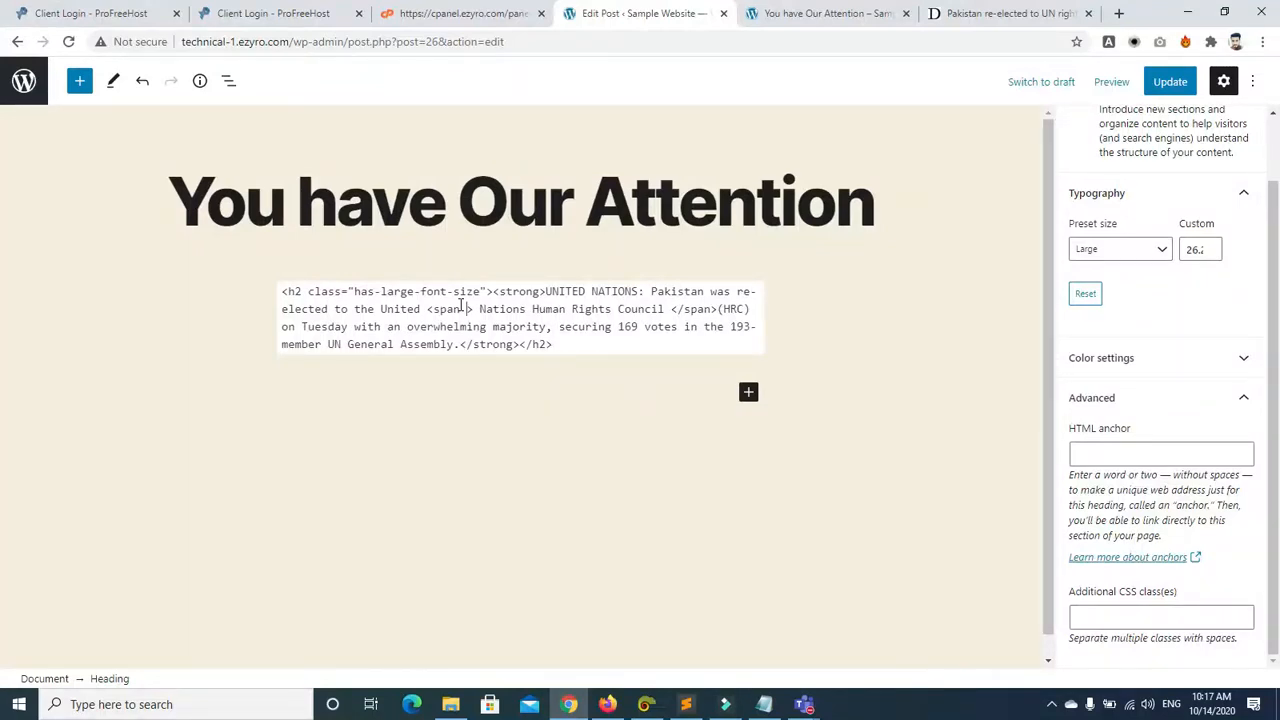
Step: Add the inline style "color:red" to the opening span tag before "Nations Human Rights Council" in the heading's HTML
{"action": "type", "text": "style"}
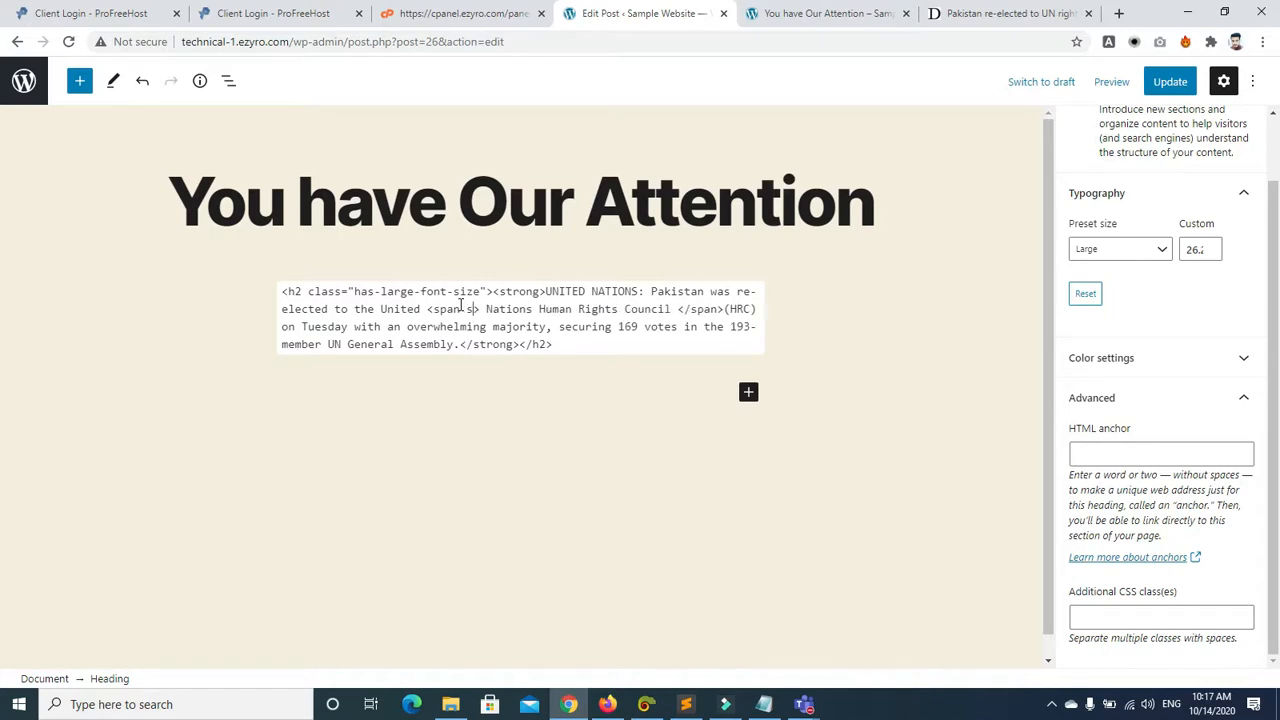
{"action": "type", "text": "=\"\""}
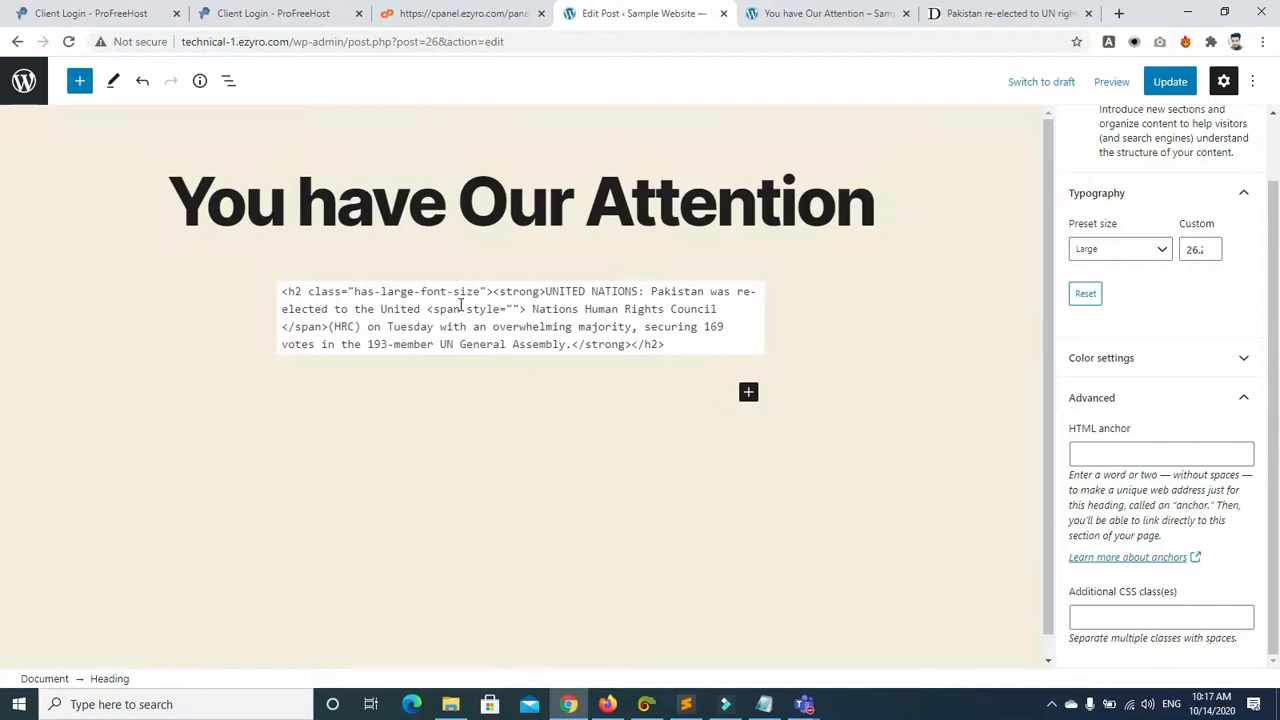
{"action": "type", "text": "color"}
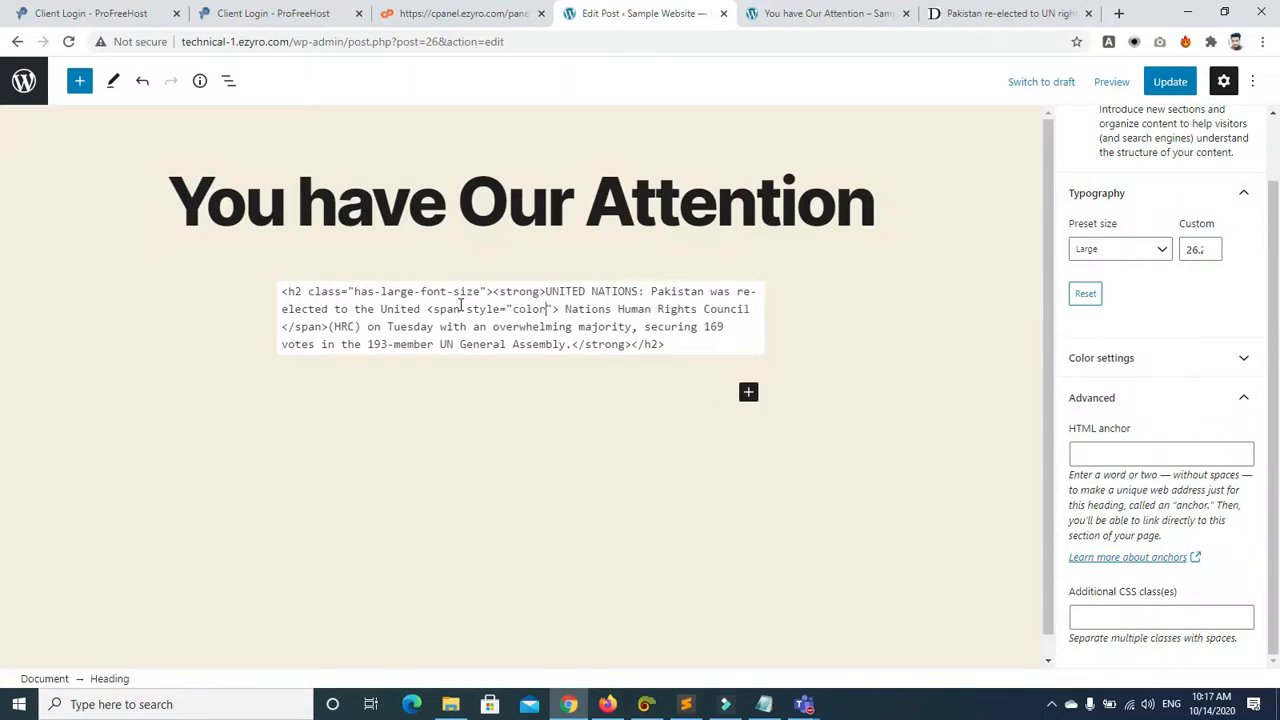
{"action": "type", "text": ":red"}
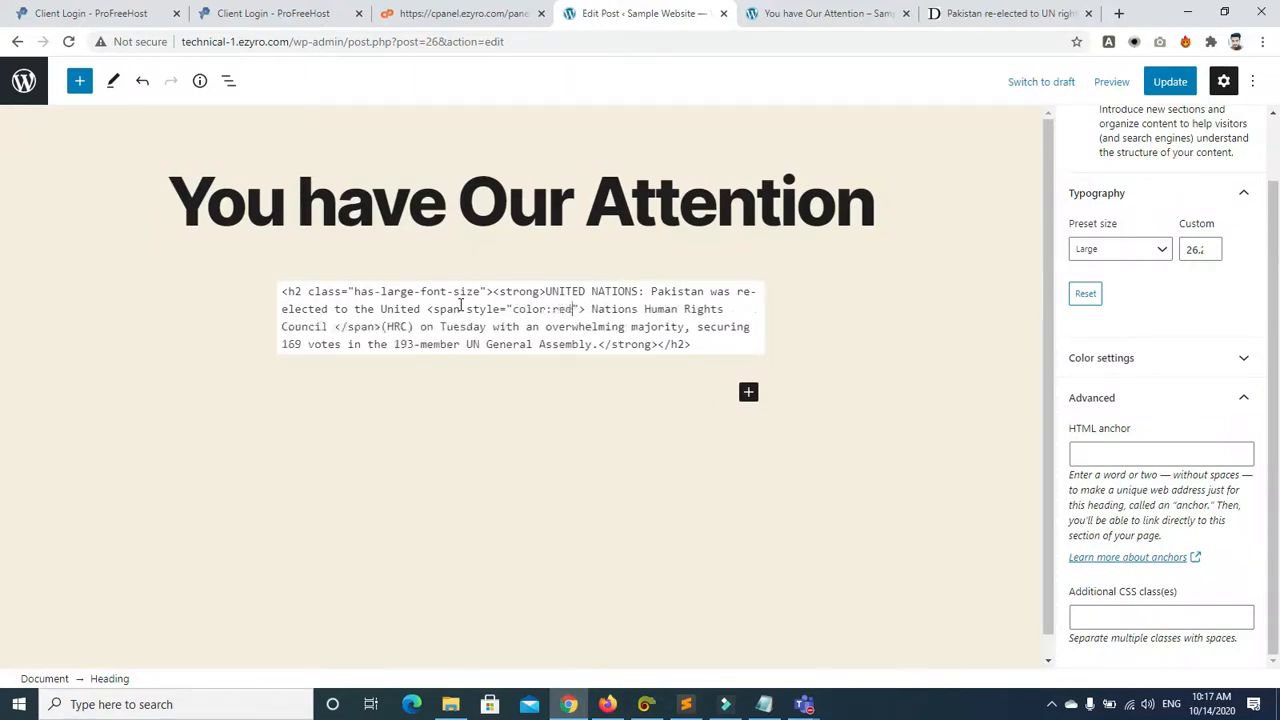
Step: Switch the heading block from HTML to visual editing and update the post
{"action": "left_click", "coordinate": [194, 372]}
{"action": "left_click", "coordinate": [295, 283]}
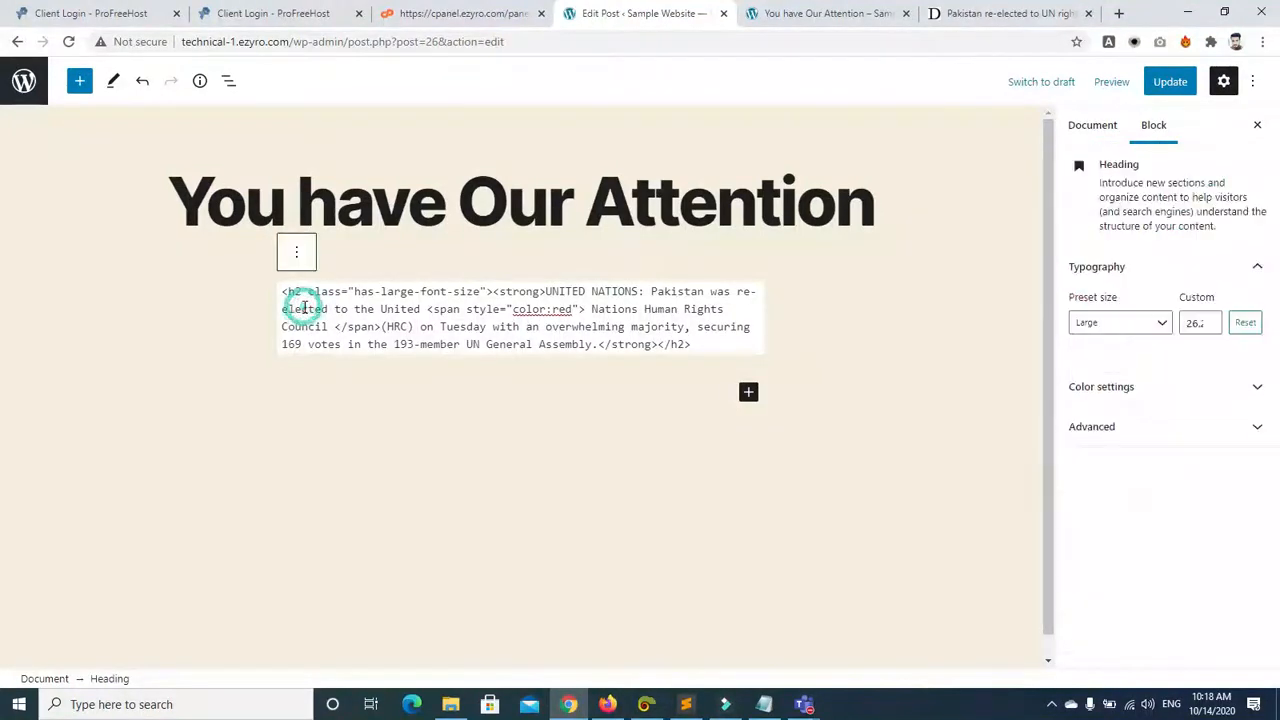
{"action": "left_click", "coordinate": [296, 252]}
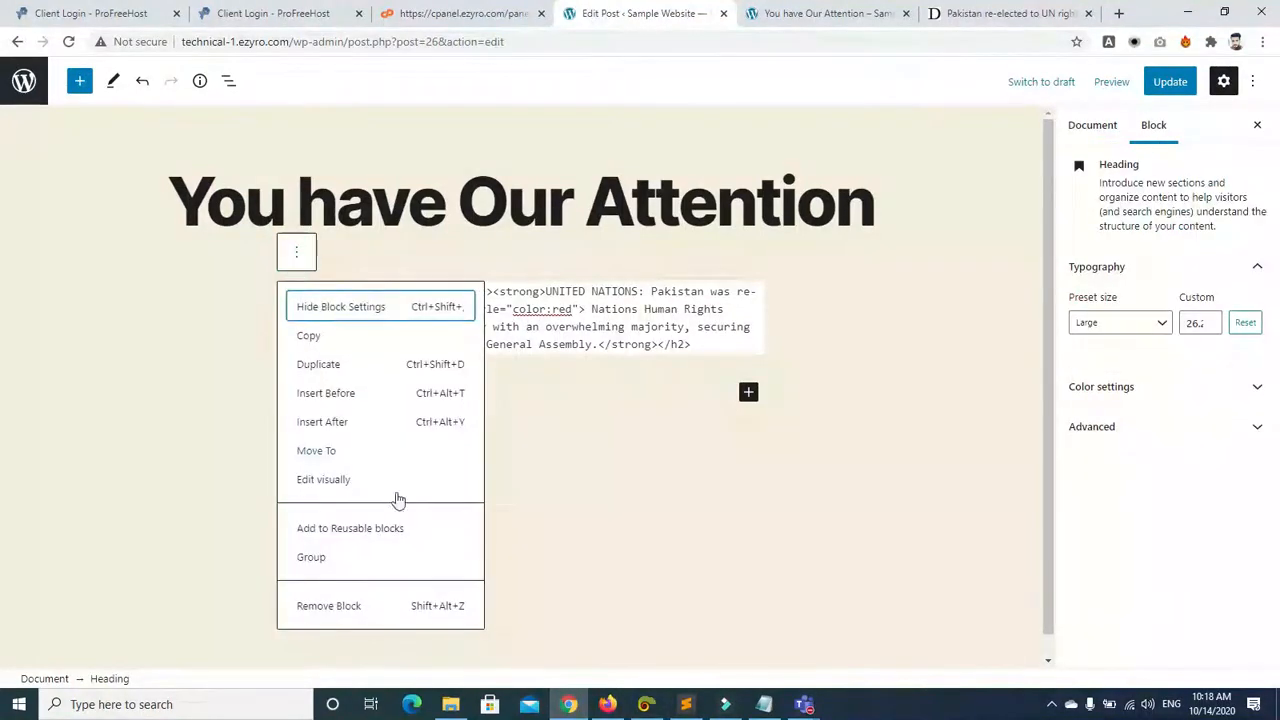
{"action": "left_click", "coordinate": [343, 482]}
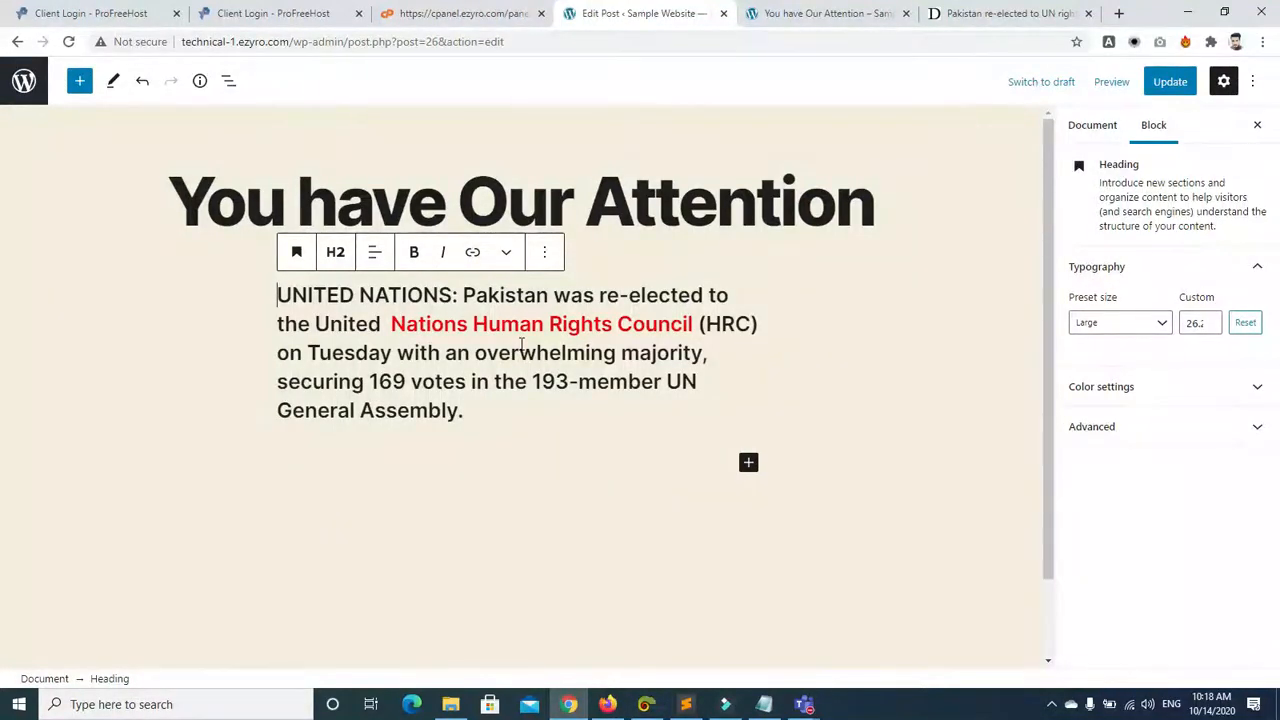
{"action": "left_click", "coordinate": [1167, 82]}
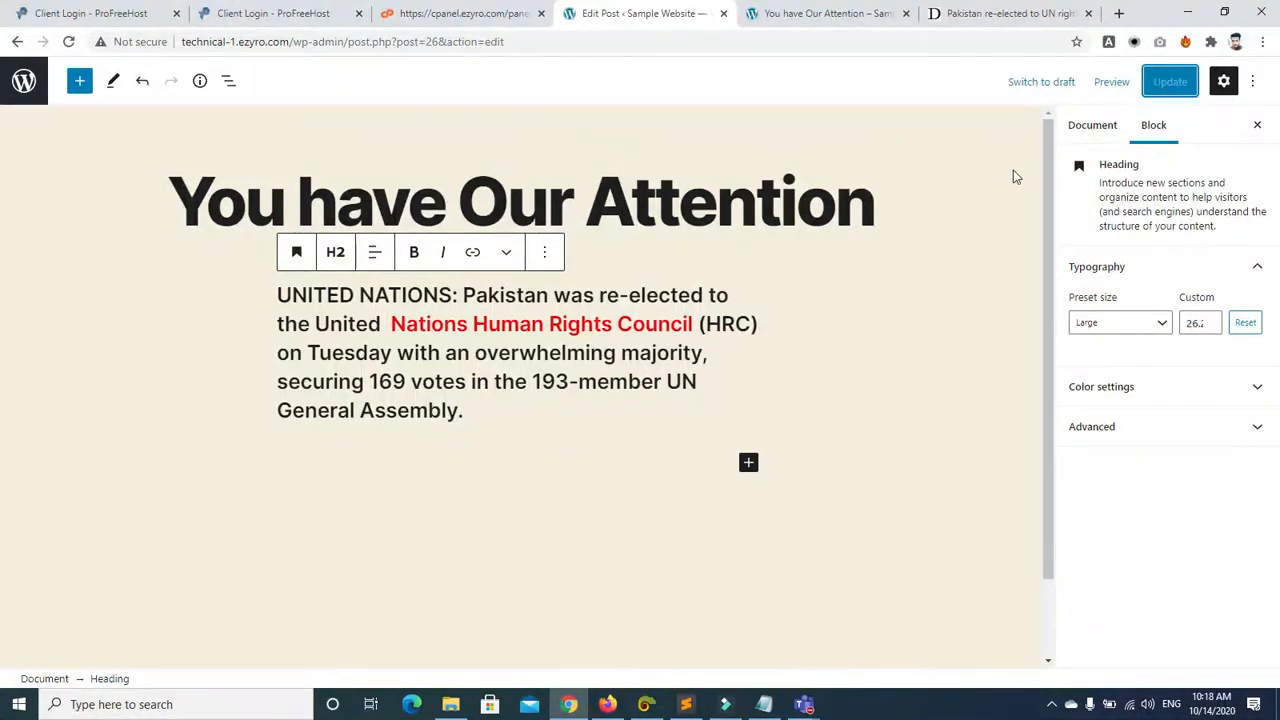
{"action": "left_click_drag", "start_coordinate": [1045, 175], "coordinate": [1043, 255]}
{"action": "left_click", "coordinate": [503, 249]}
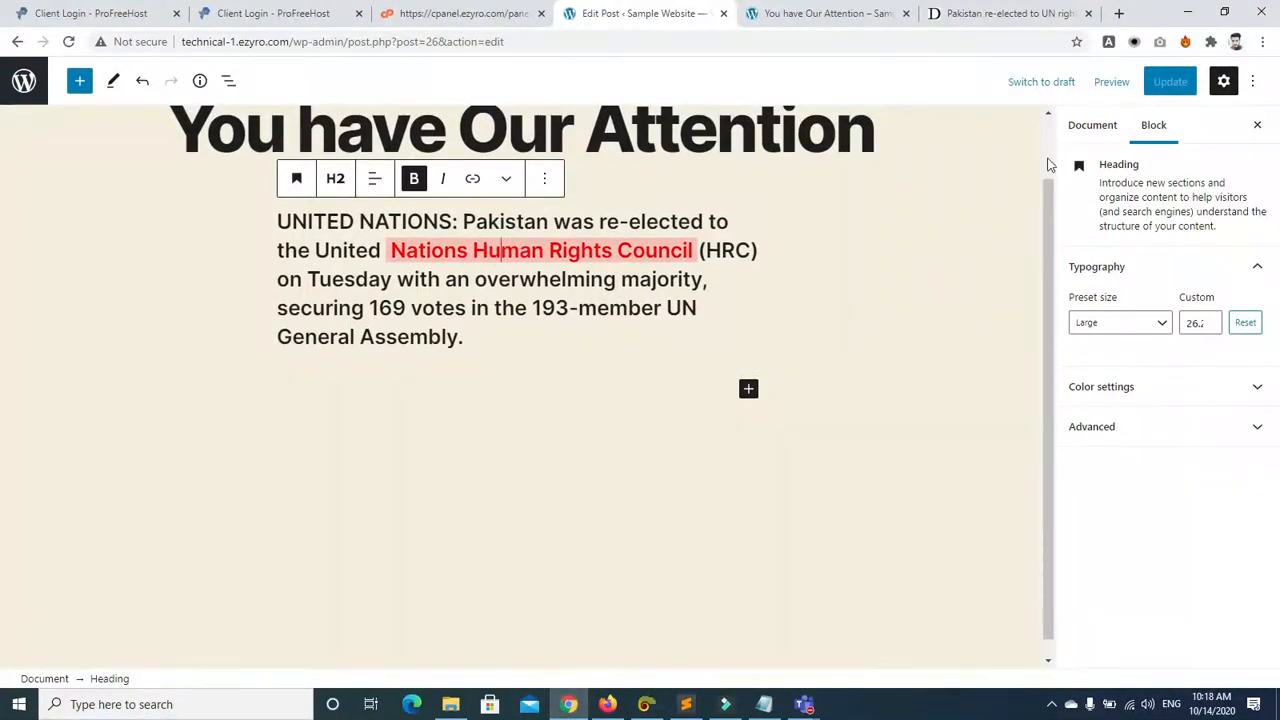
Step: Copy the three paragraphs from "Among the five candidates" to "in New York." in the Dawn news article
{"action": "left_click", "coordinate": [808, 14]}
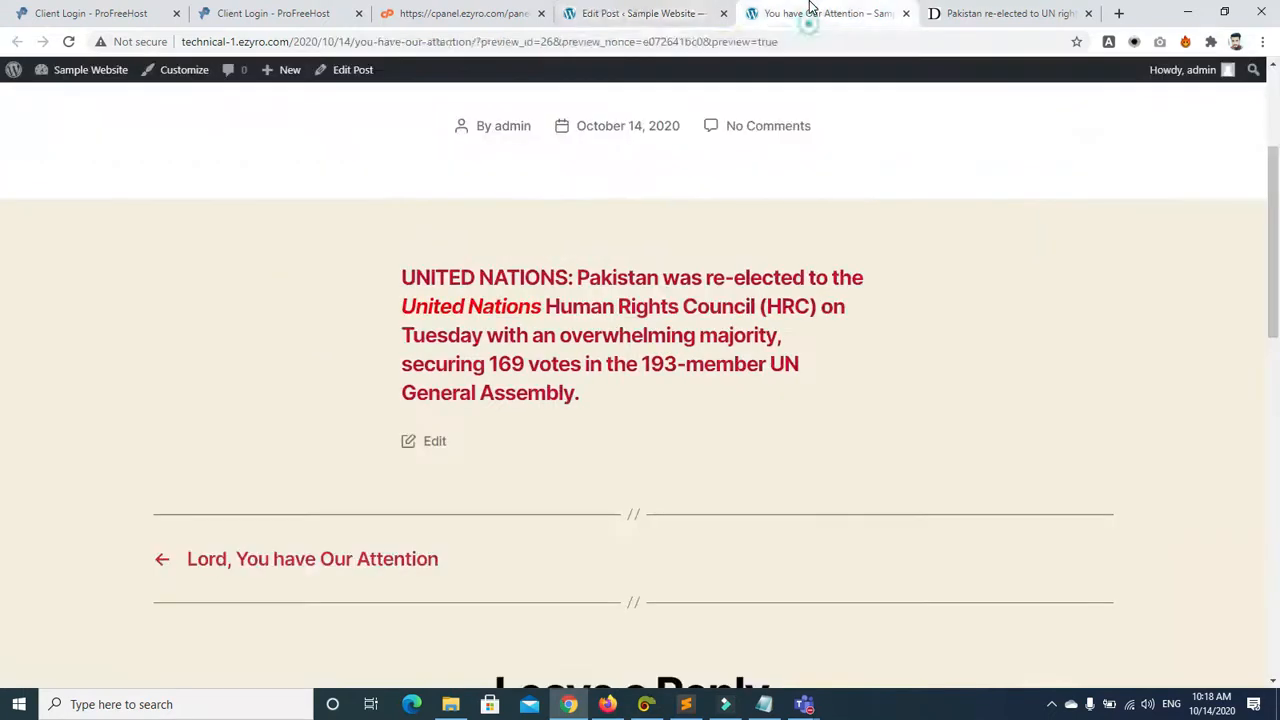
{"action": "left_click", "coordinate": [955, 14]}
{"action": "scroll", "coordinate": [803, 158], "scroll_direction": "down", "scroll_amount": 8}
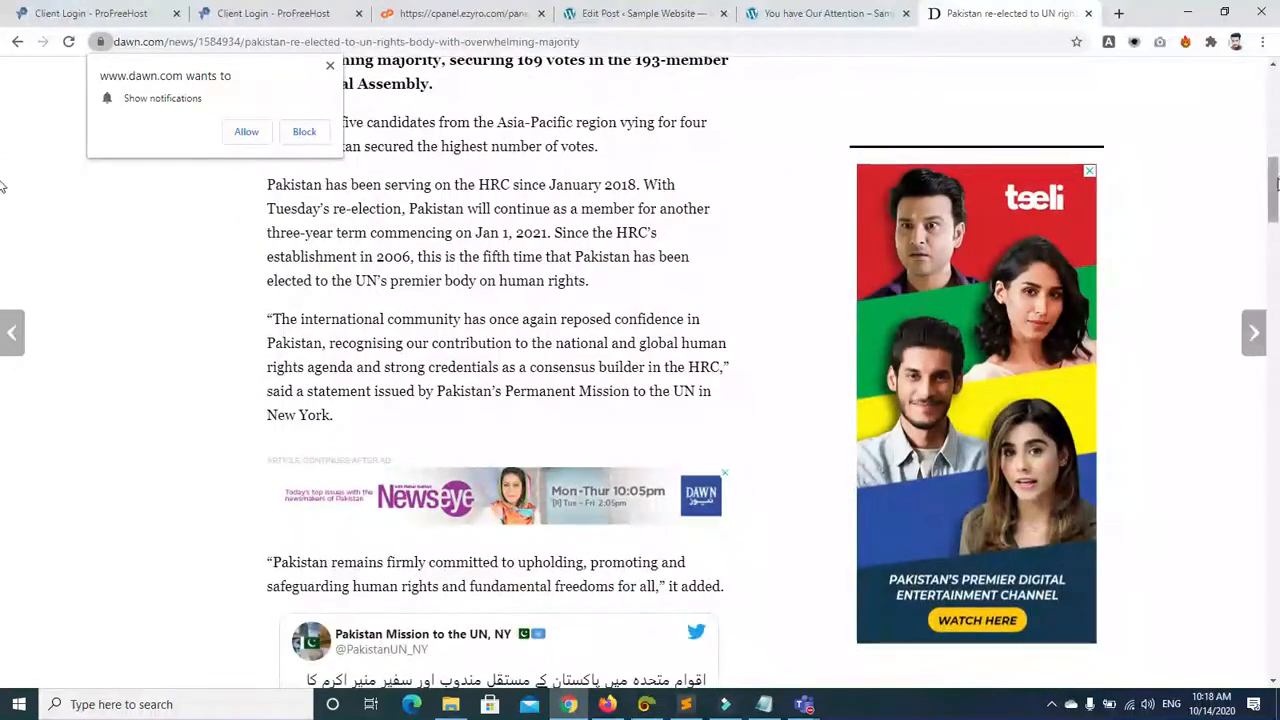
{"action": "scroll", "coordinate": [1222, 192], "scroll_direction": "up", "scroll_amount": 1}
{"action": "left_click_drag", "start_coordinate": [270, 240], "coordinate": [643, 534]}
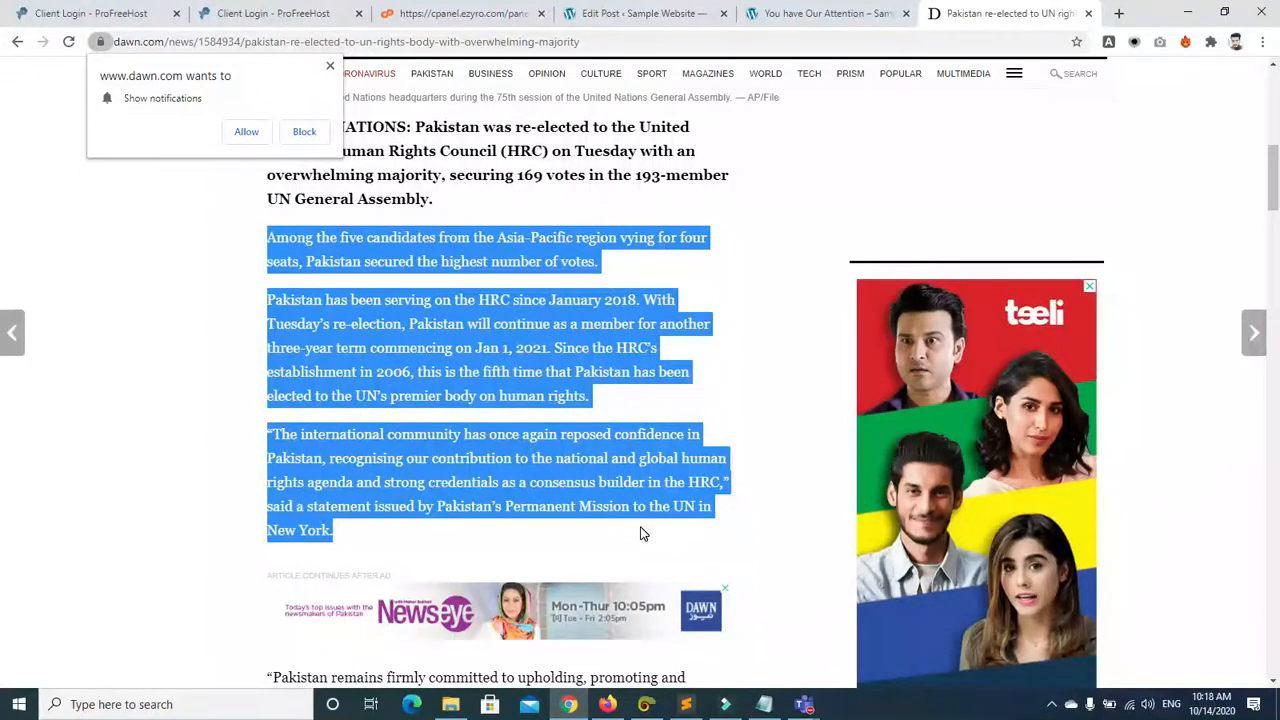
Step: Return to the post editor, add a paragraph block below the heading and paste the copied article text into it
{"action": "left_click", "coordinate": [698, 21]}
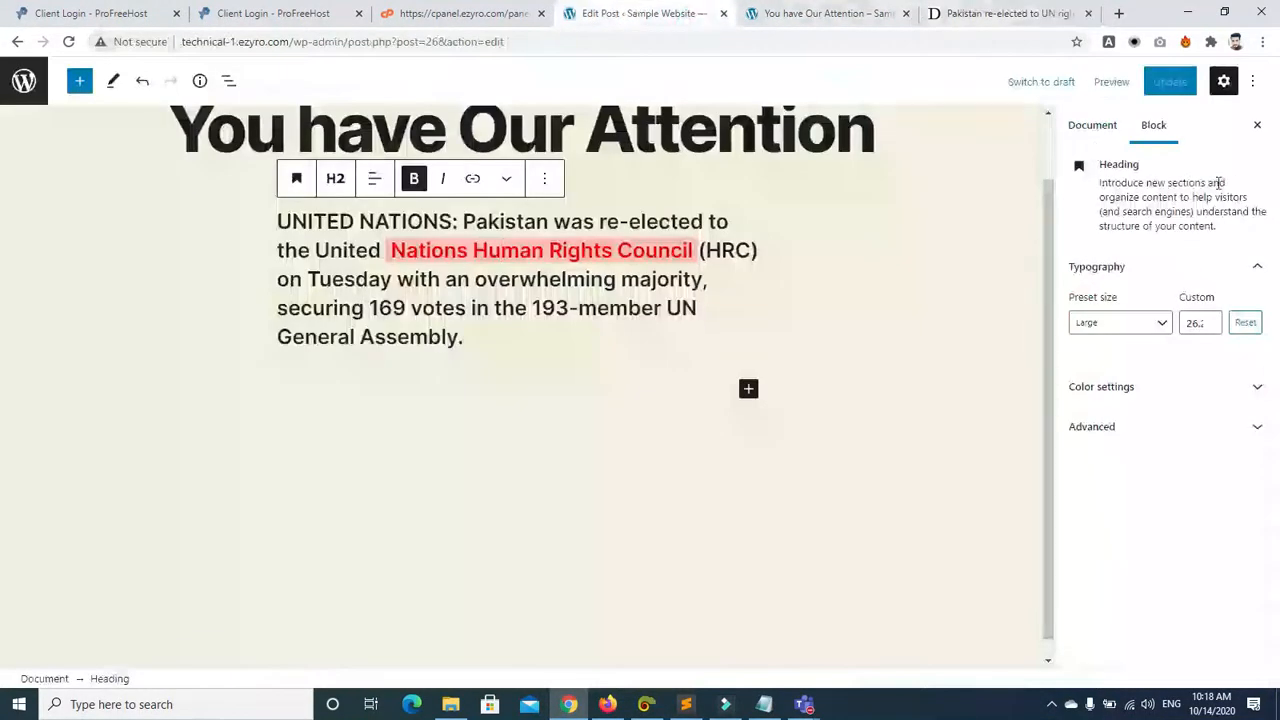
{"action": "triple_click", "coordinate": [534, 277]}
{"action": "left_click", "coordinate": [512, 362]}
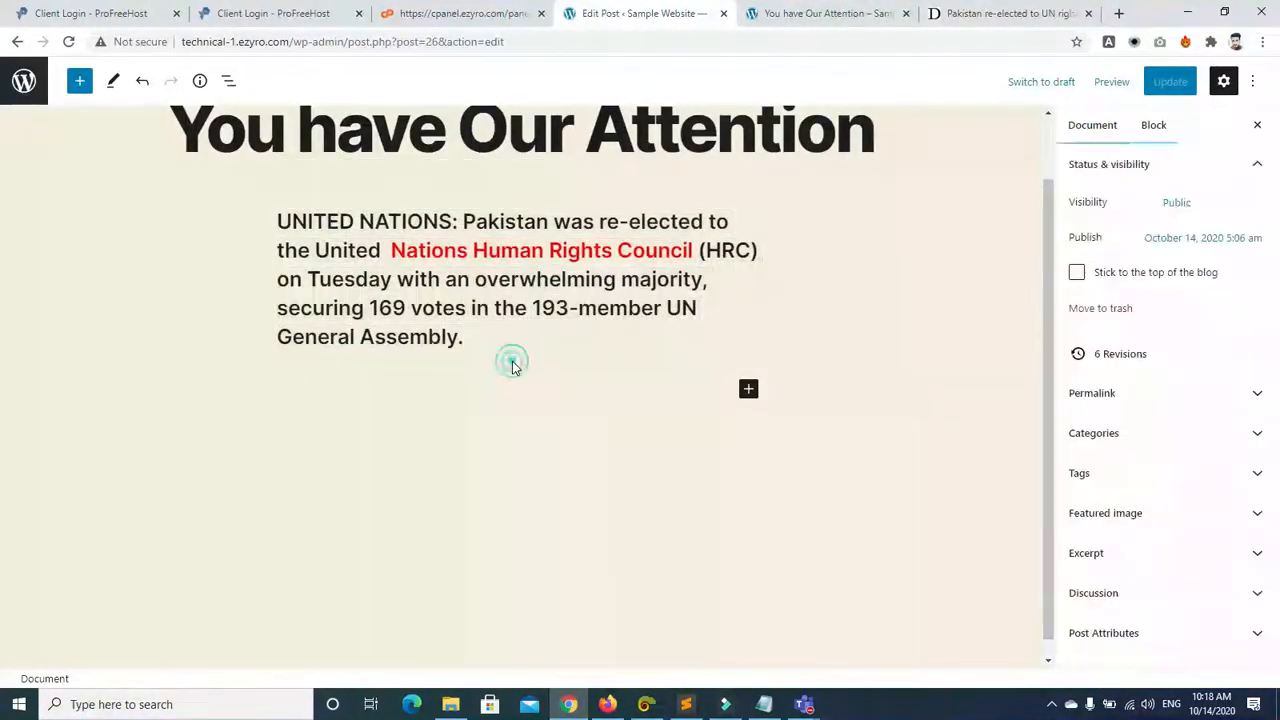
{"action": "left_click", "coordinate": [749, 392]}
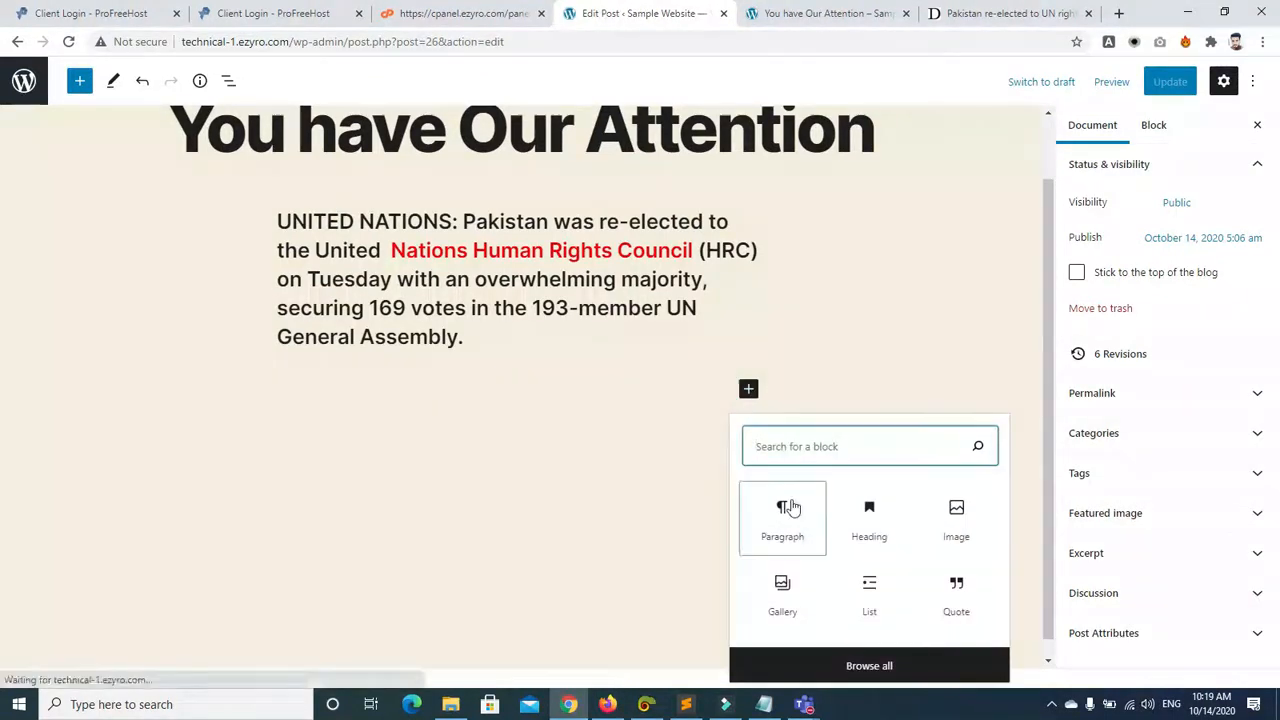
{"action": "left_click_drag", "start_coordinate": [1046, 345], "coordinate": [1047, 387]}
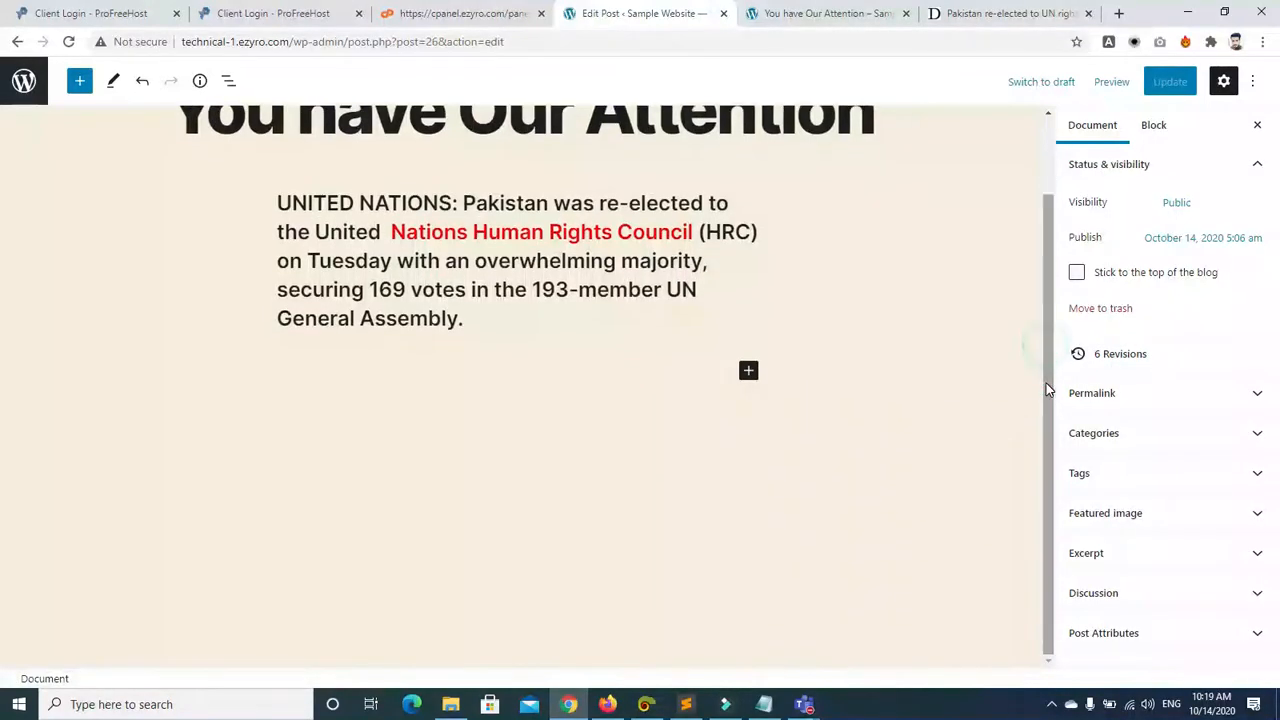
{"action": "left_click", "coordinate": [758, 373]}
{"action": "left_click", "coordinate": [748, 378]}
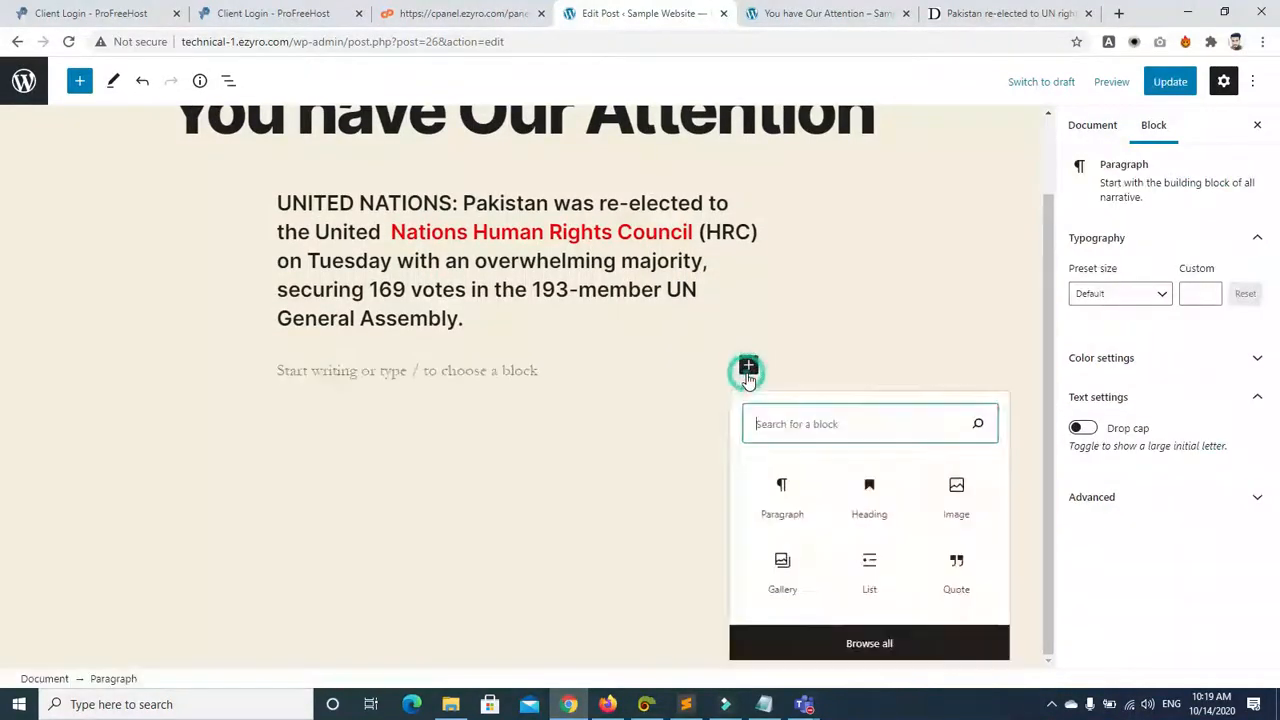
{"action": "left_click", "coordinate": [770, 498]}
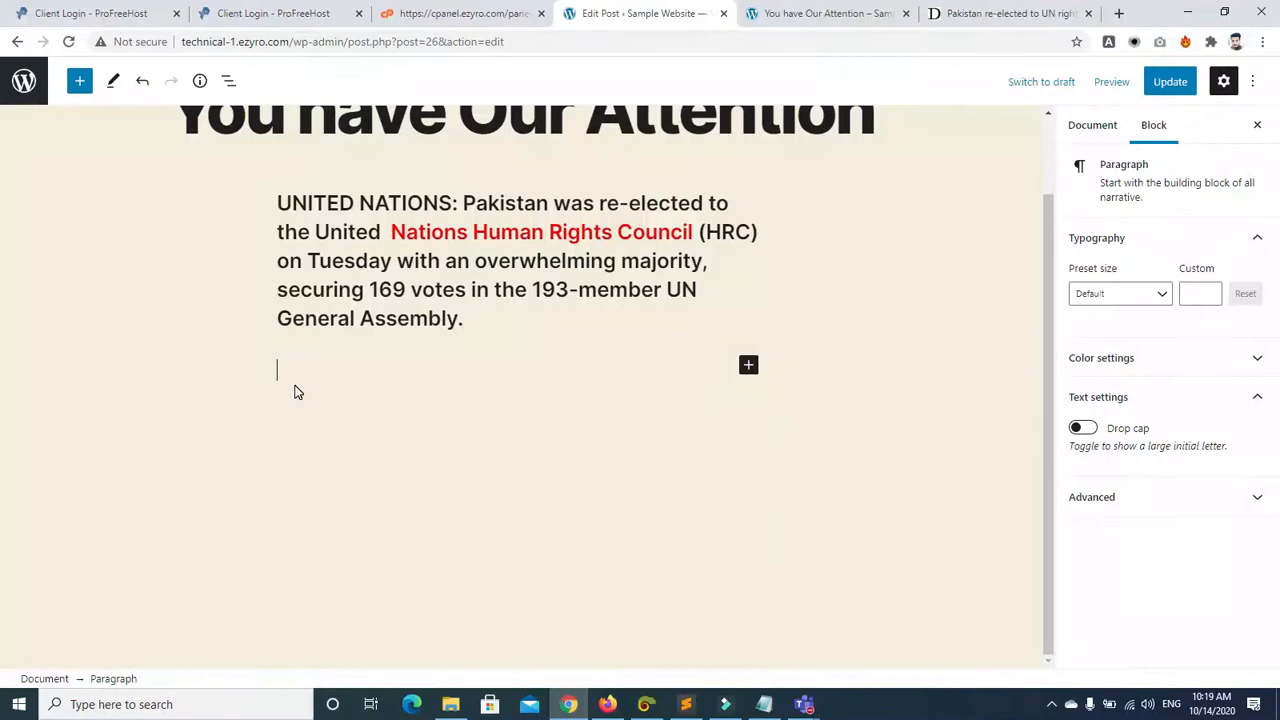
{"action": "key", "text": "ctrl+v"}
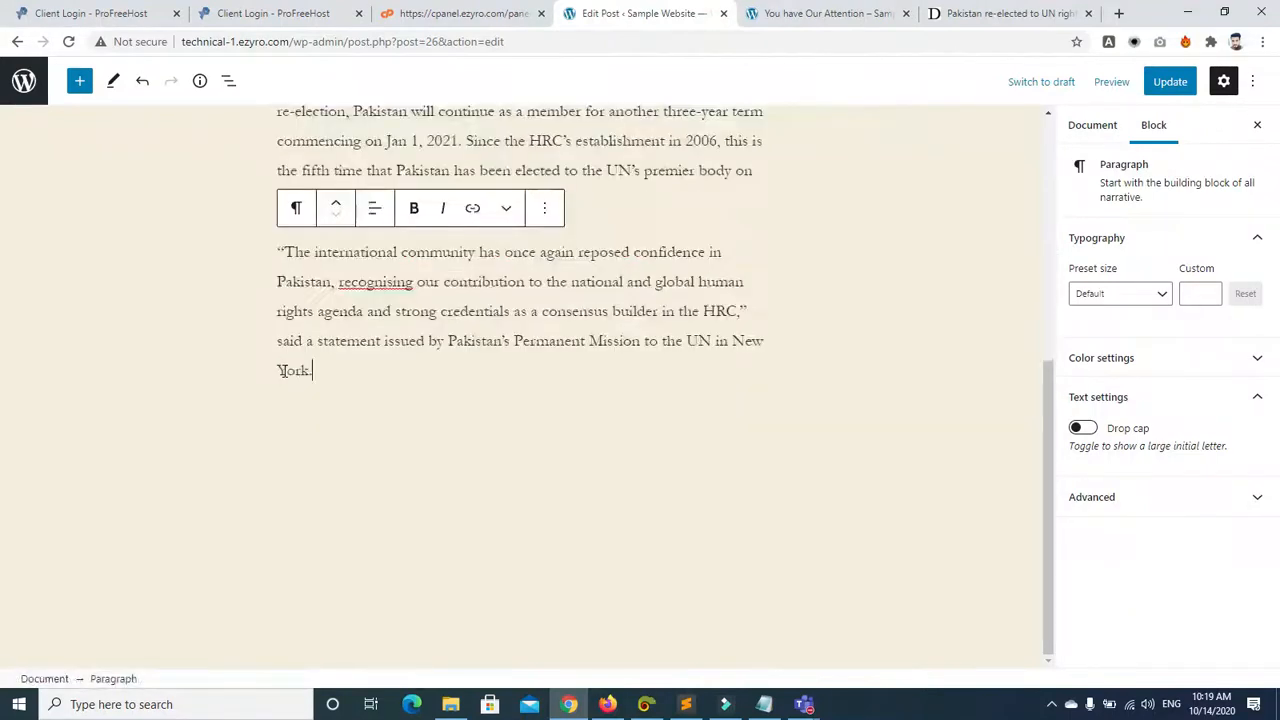
Step: Look over the transform and text alignment options of the last pasted paragraph
{"action": "left_click_drag", "start_coordinate": [1043, 394], "coordinate": [1045, 261]}
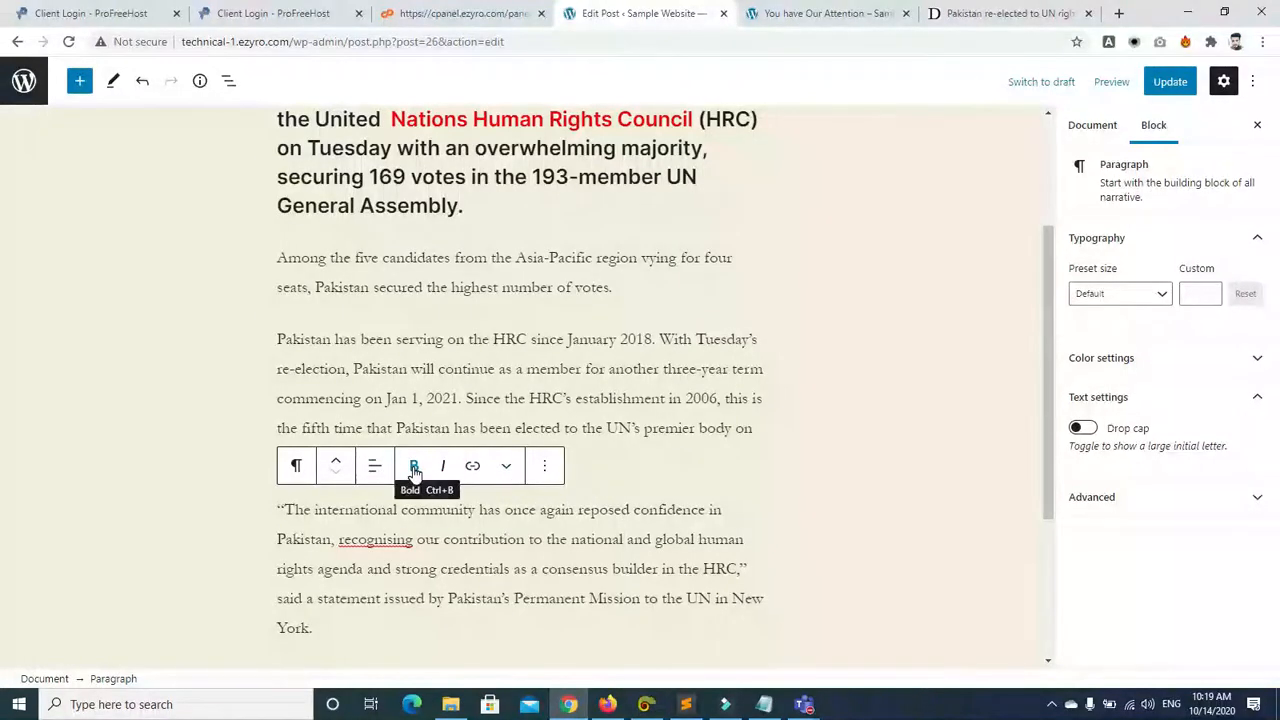
{"action": "left_click", "coordinate": [298, 467]}
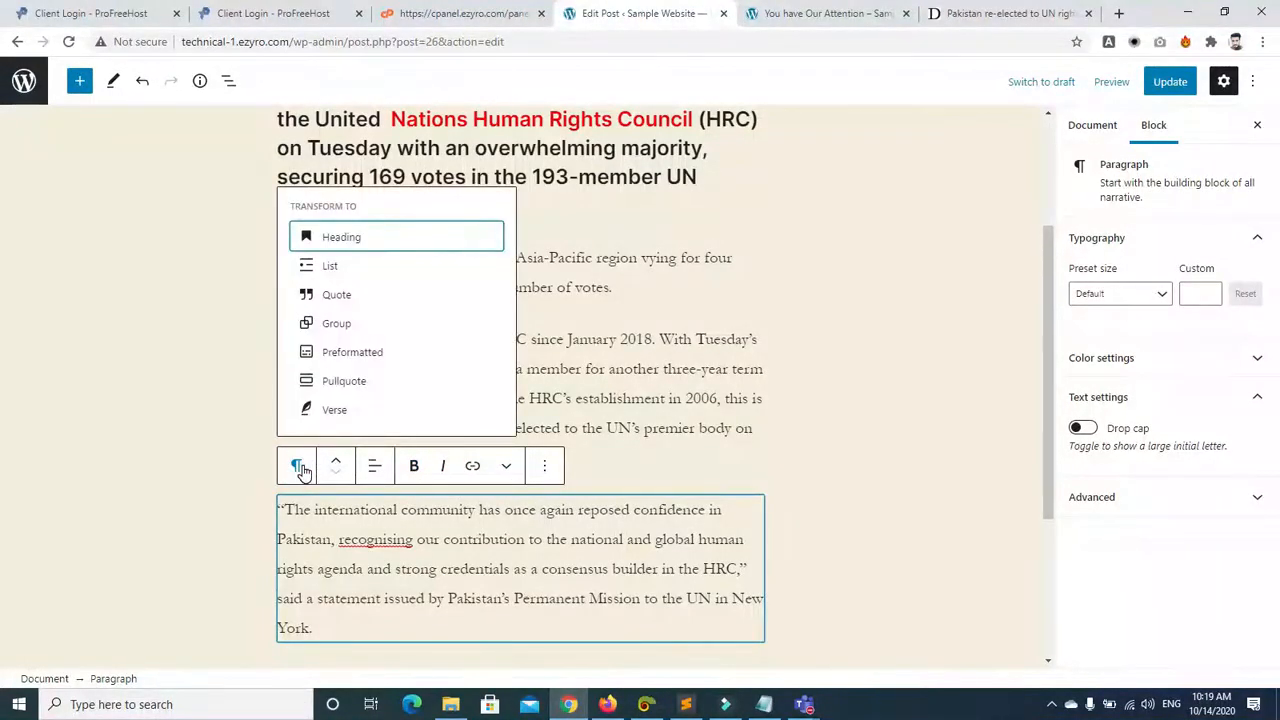
{"action": "left_click", "coordinate": [299, 467]}
{"action": "left_click", "coordinate": [372, 466]}
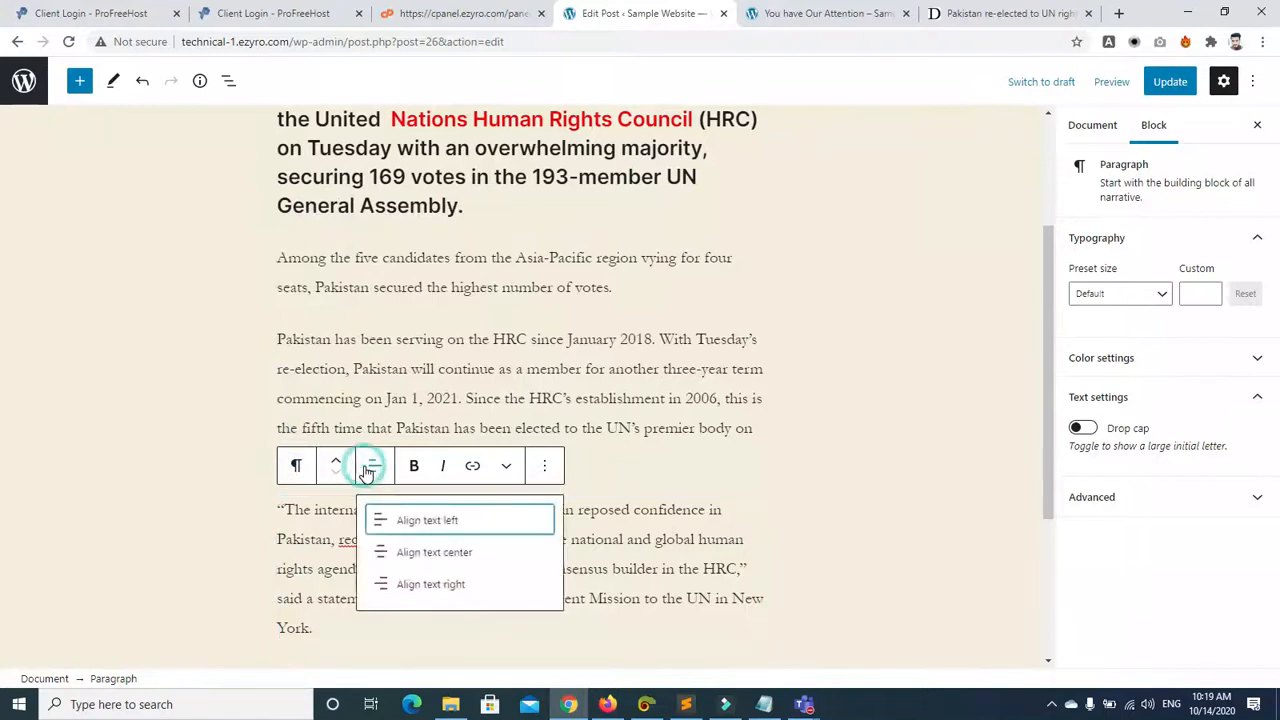
Step: Set the text color of the paragraph starting "The international community" to the red preset
{"action": "left_click_drag", "start_coordinate": [1047, 352], "coordinate": [1046, 407]}
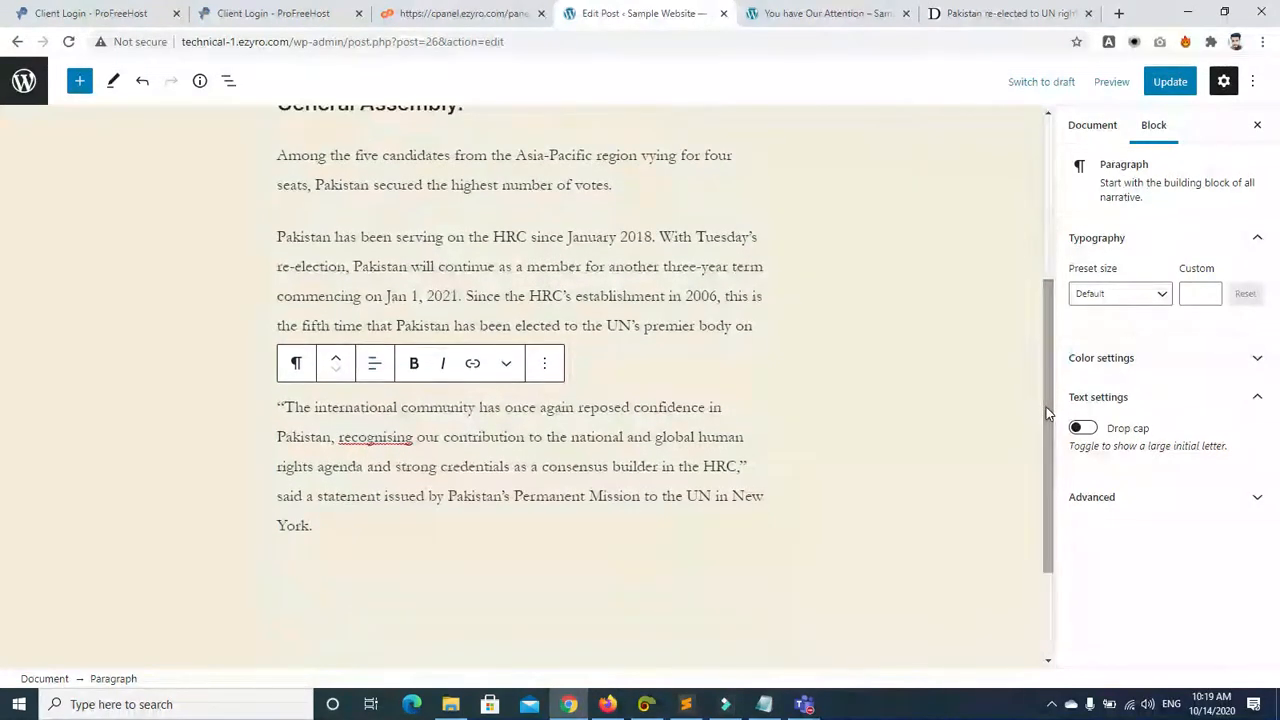
{"action": "left_click", "coordinate": [1245, 358]}
{"action": "left_click", "coordinate": [1079, 472]}
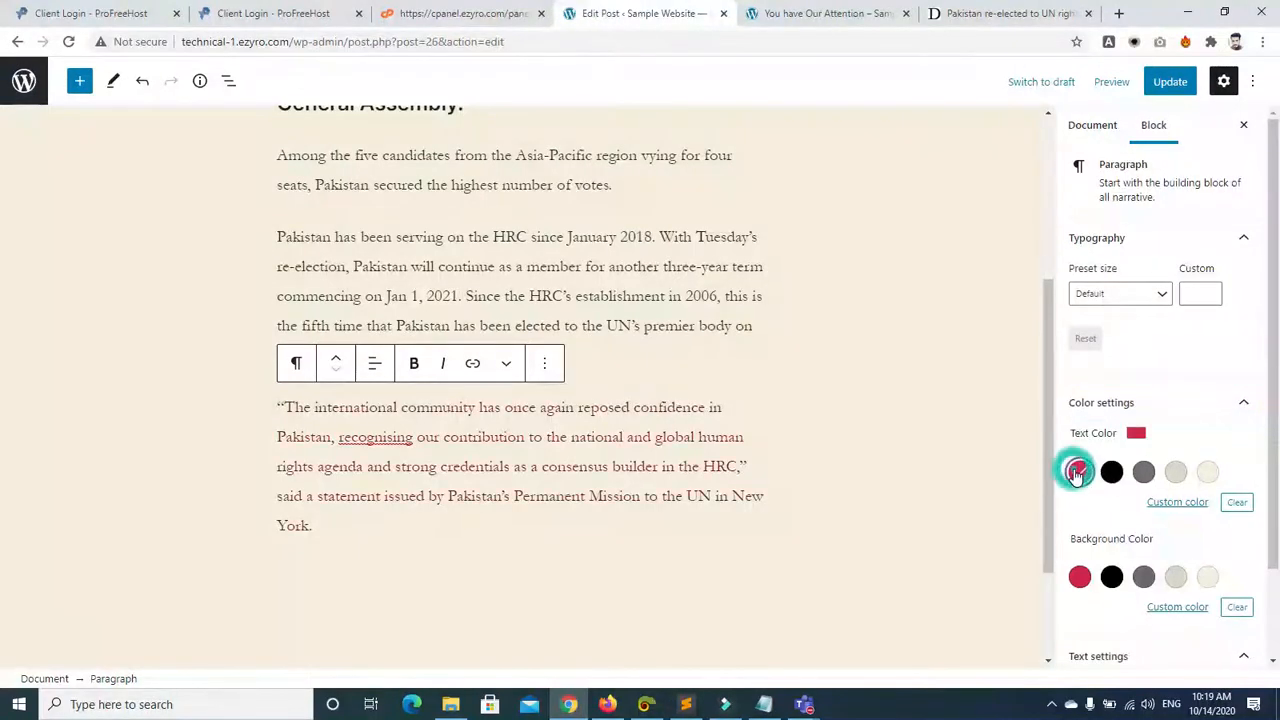
{"action": "left_click", "coordinate": [176, 418]}
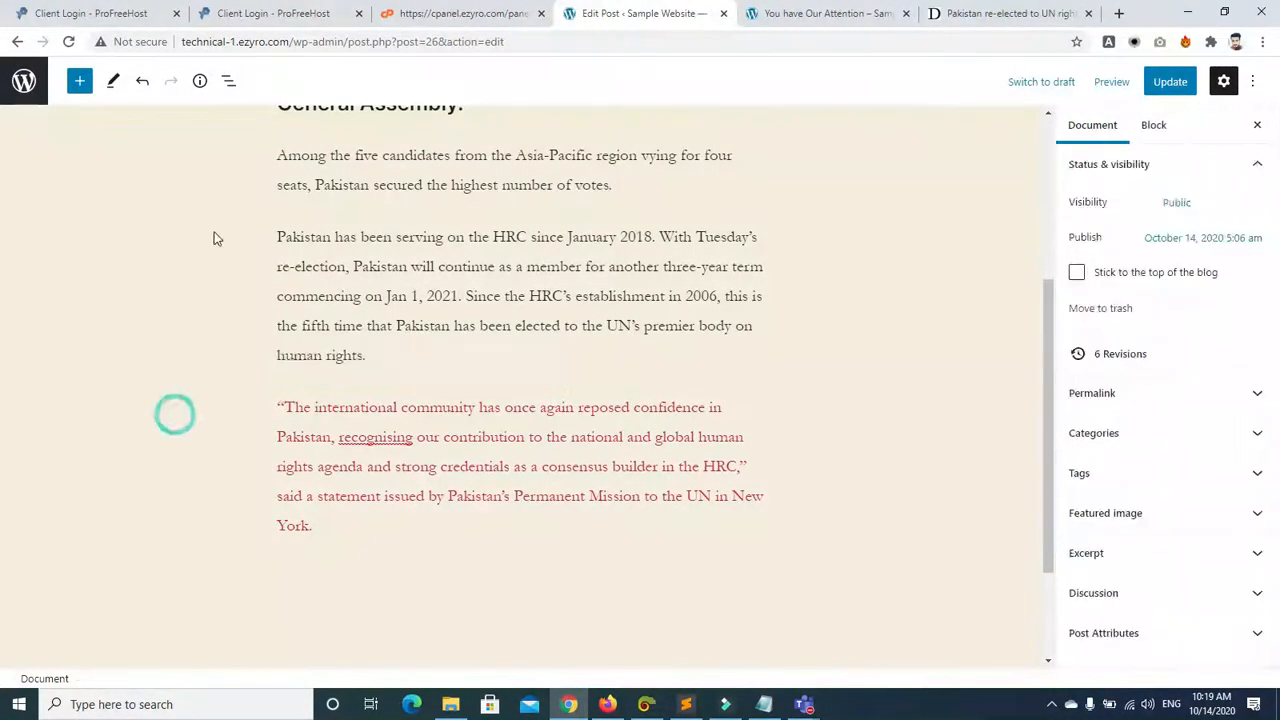
Step: Set the preset font size of the paragraph starting "Pakistan has been serving" to Regular
{"action": "left_click_drag", "start_coordinate": [278, 155], "coordinate": [677, 554]}
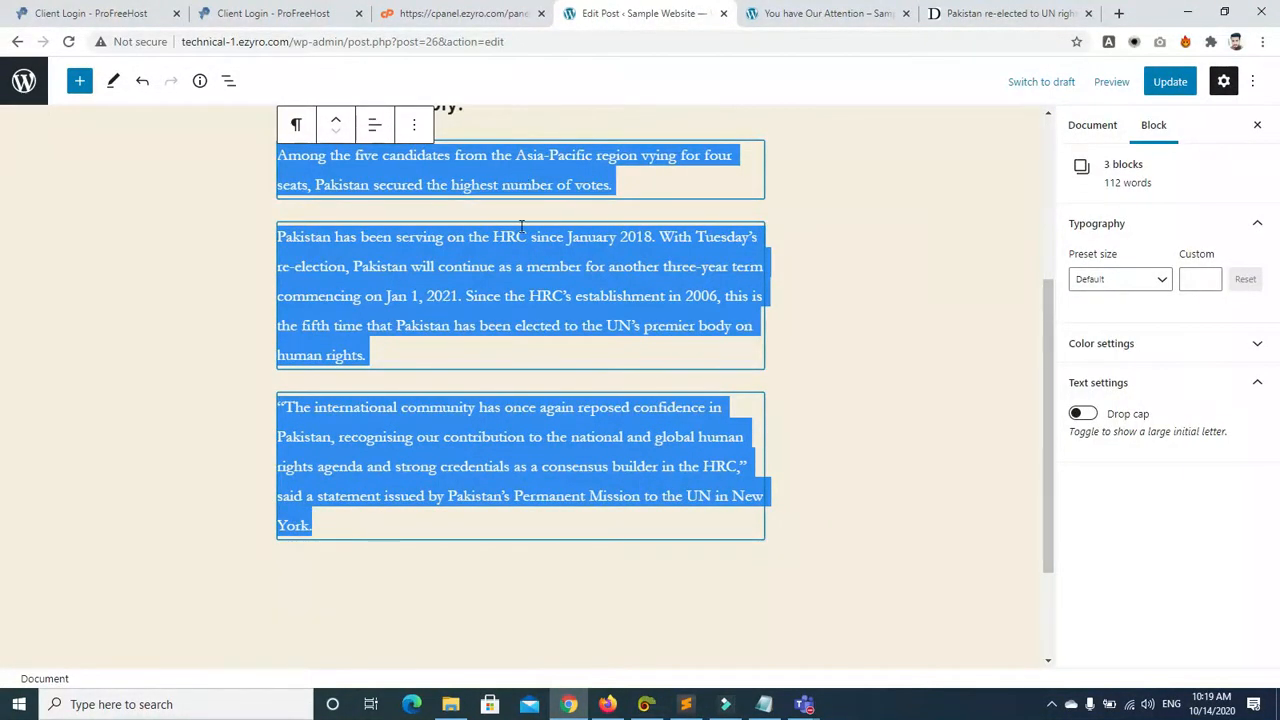
{"action": "left_click", "coordinate": [184, 397]}
{"action": "left_click", "coordinate": [364, 355]}
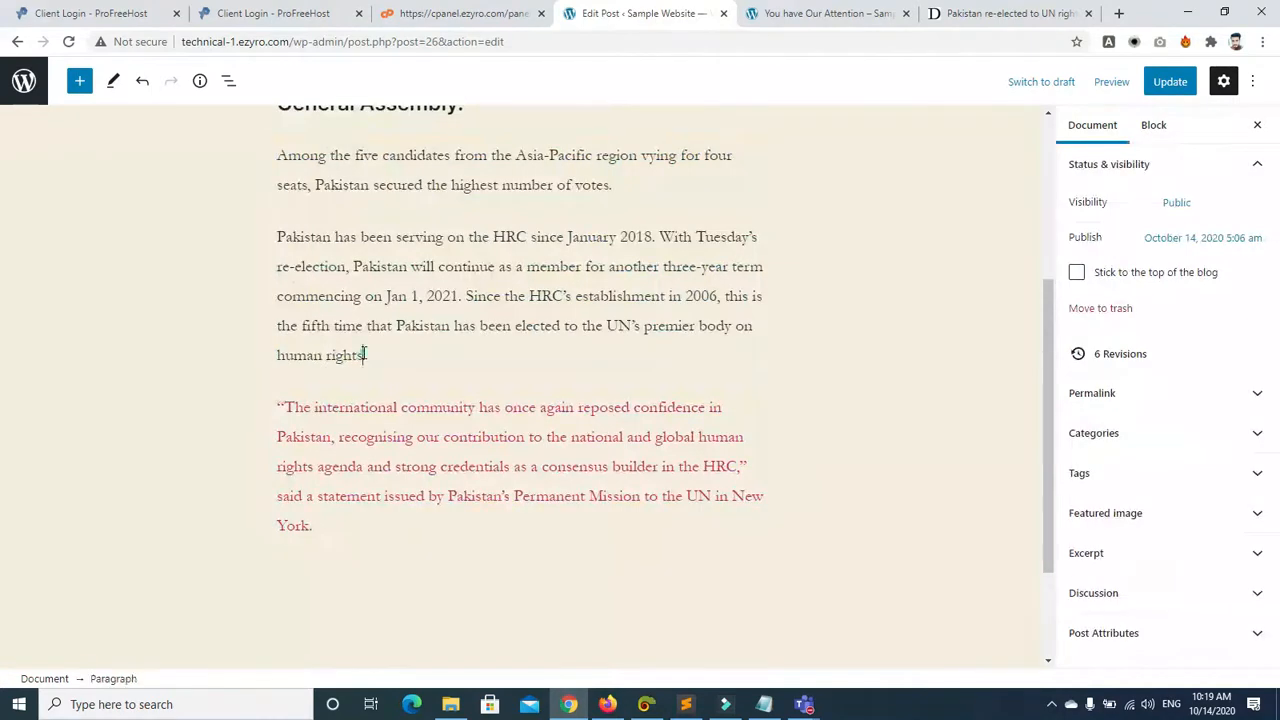
{"action": "left_click_drag", "start_coordinate": [373, 360], "coordinate": [276, 234]}
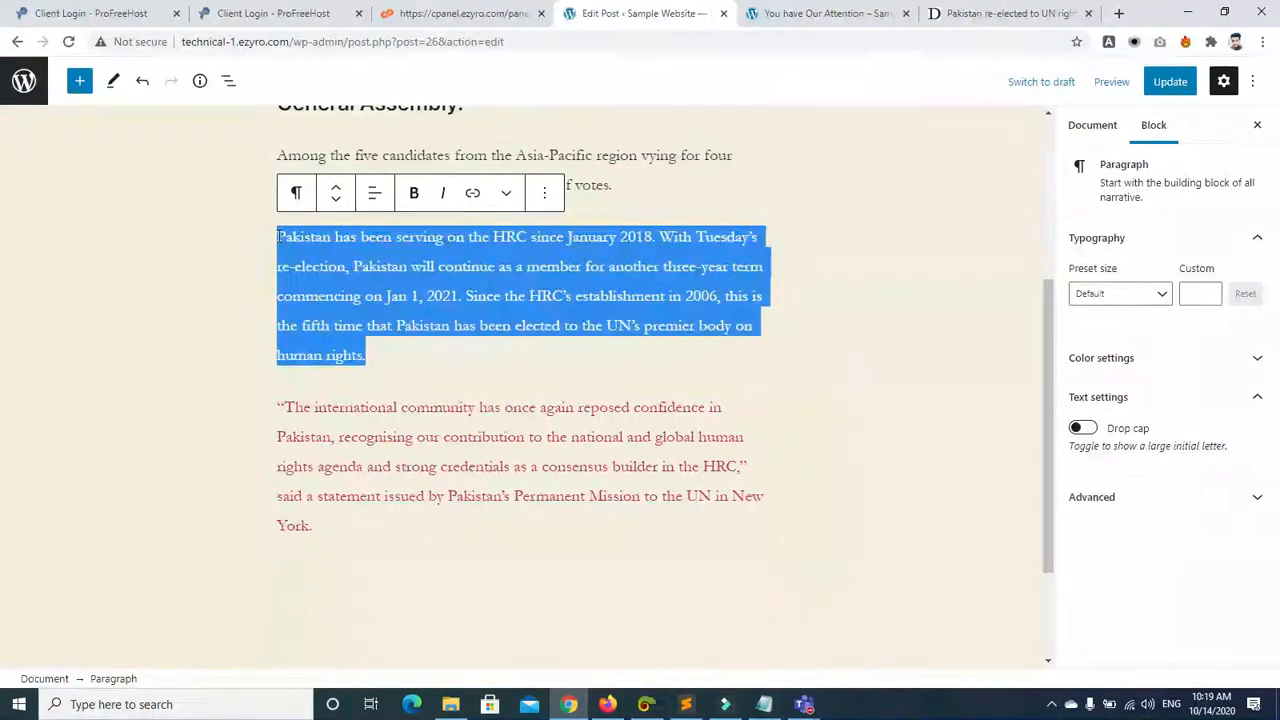
{"action": "left_click", "coordinate": [1164, 308]}
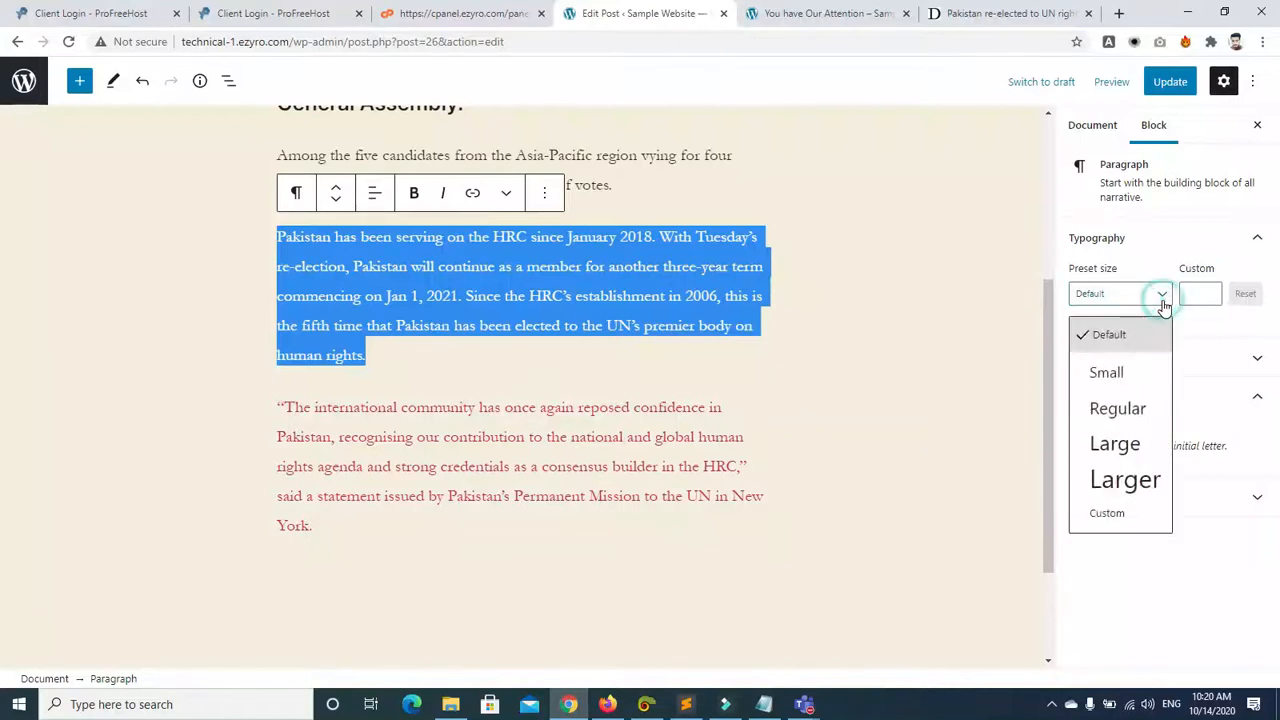
{"action": "left_click", "coordinate": [1146, 409]}
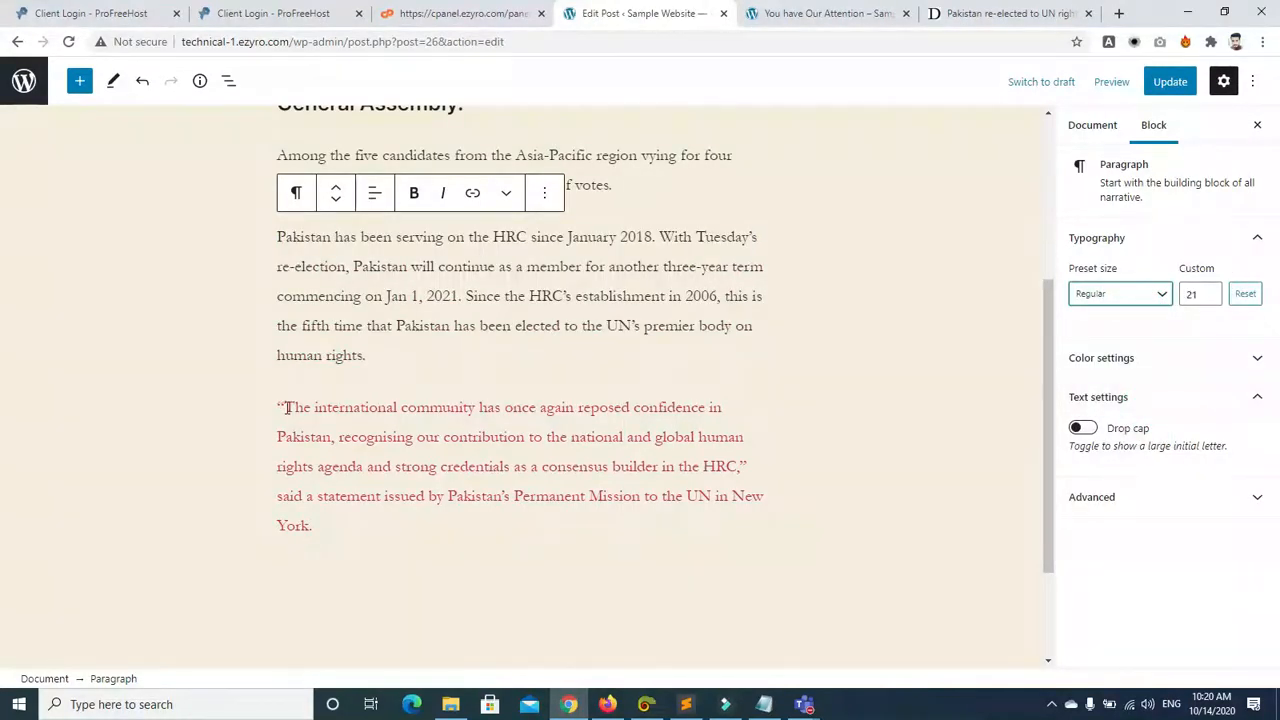
Step: Set the text color of the paragraph starting "Pakistan has been serving" to the light gray preset
{"action": "left_click_drag", "start_coordinate": [278, 406], "coordinate": [345, 534]}
{"action": "left_click", "coordinate": [1234, 358]}
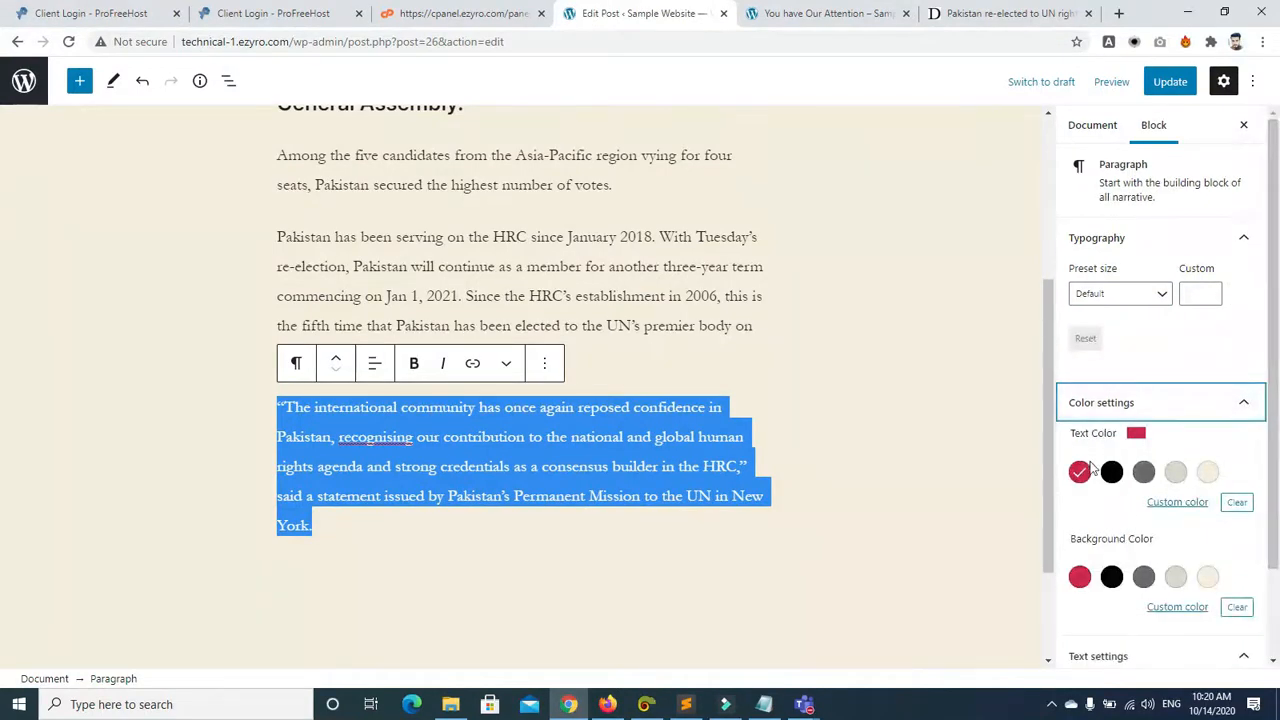
{"action": "left_click", "coordinate": [872, 437]}
{"action": "left_click_drag", "start_coordinate": [276, 237], "coordinate": [365, 355]}
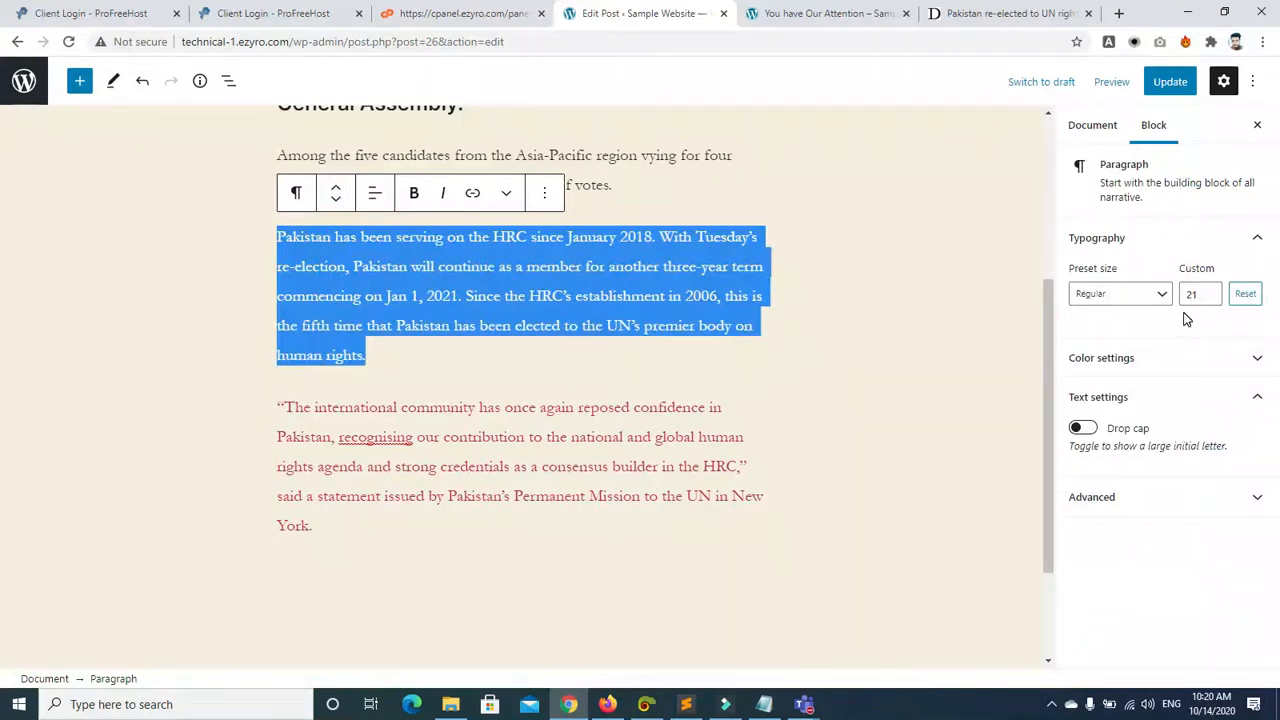
{"action": "left_click", "coordinate": [1192, 358]}
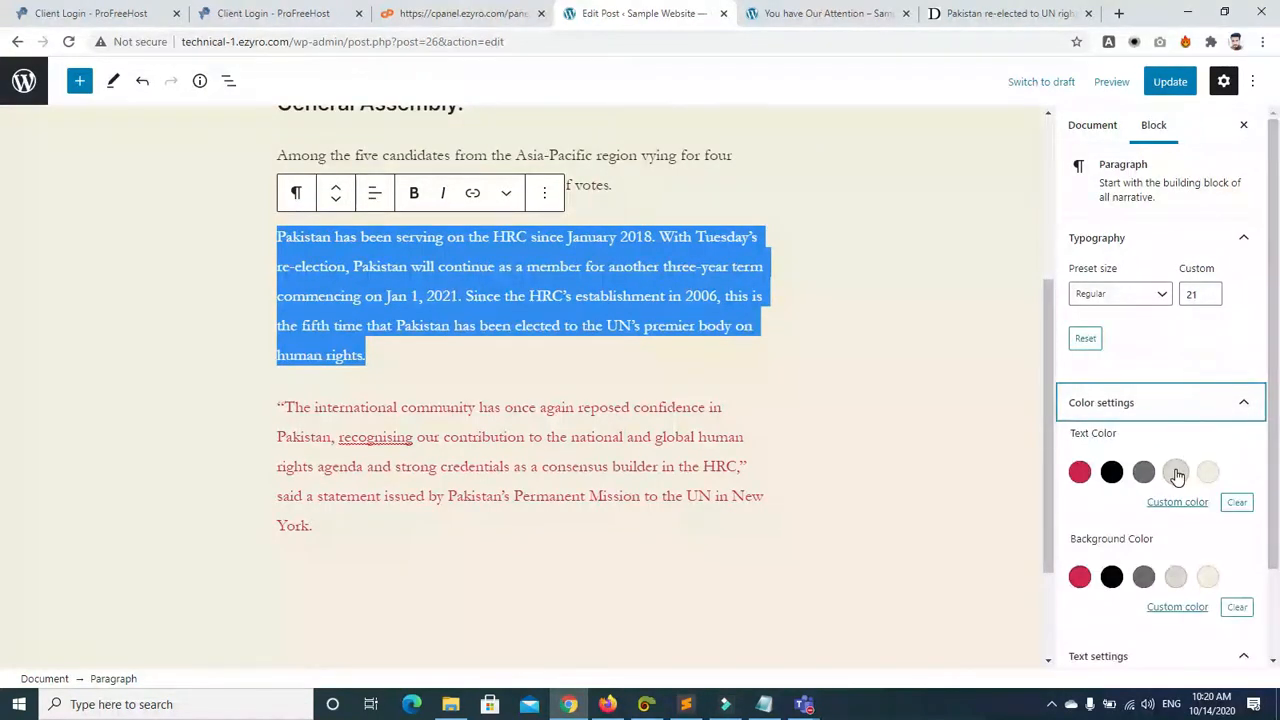
{"action": "left_click", "coordinate": [1176, 472]}
{"action": "left_click", "coordinate": [854, 316]}
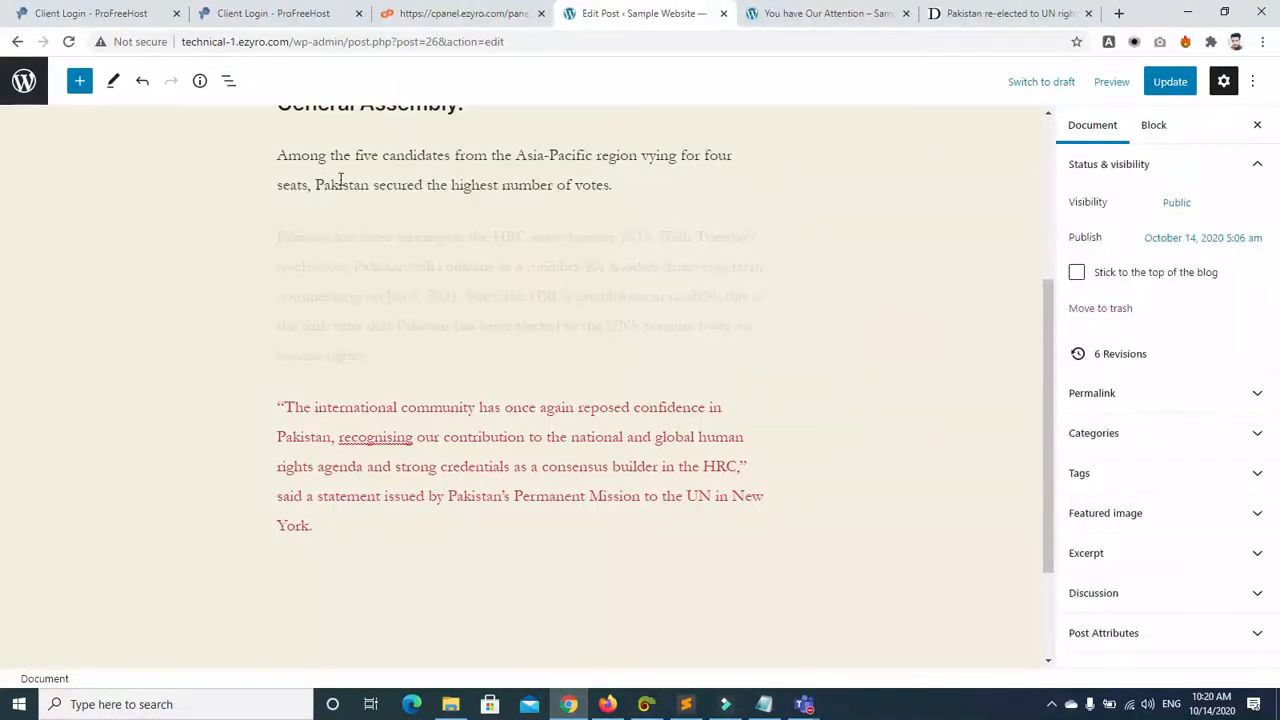
{"action": "left_click_drag", "start_coordinate": [1048, 333], "coordinate": [537, 285]}
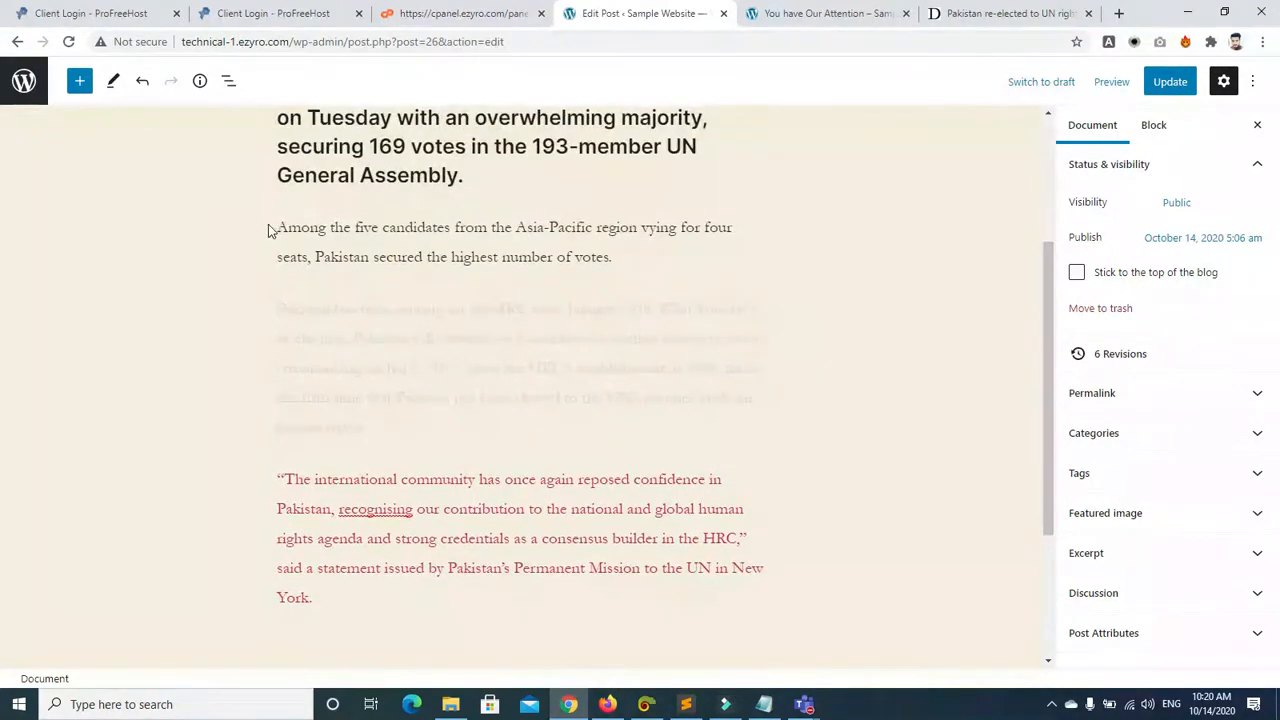
Step: Try and remove a black background on the paragraph starting "Among the five candidates", and set its text color to the black preset
{"action": "left_click_drag", "start_coordinate": [277, 228], "coordinate": [626, 260]}
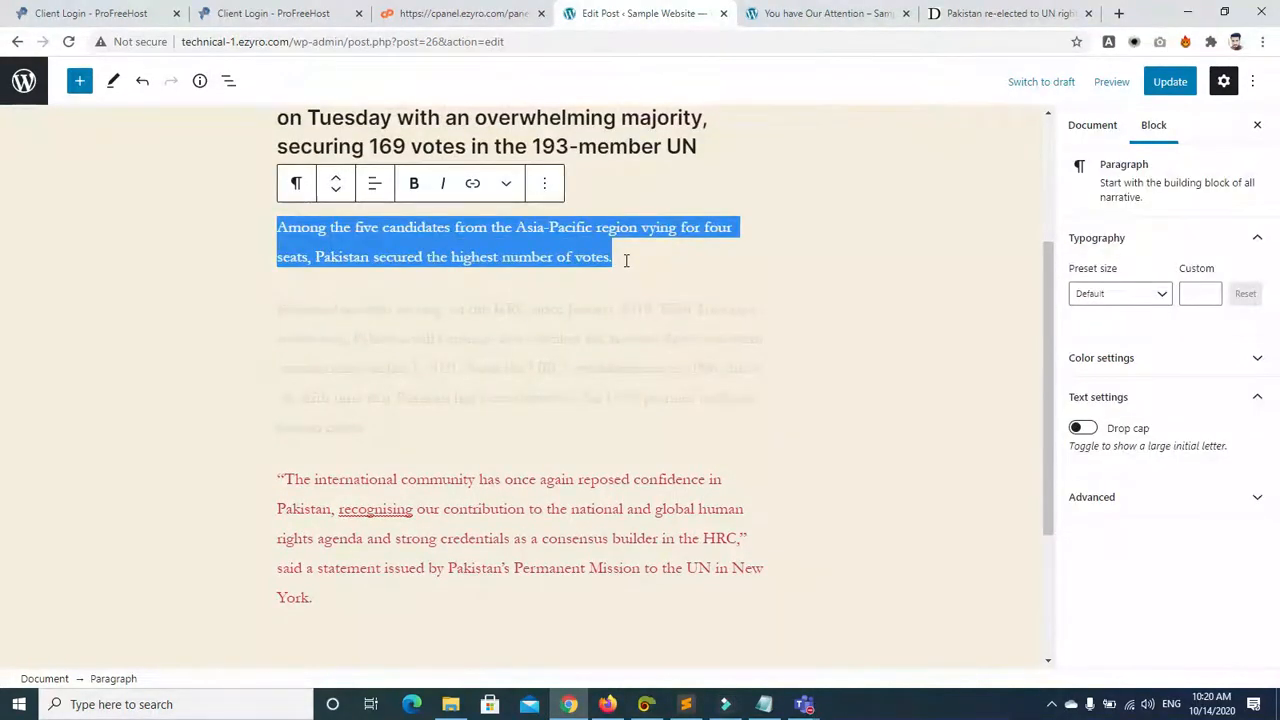
{"action": "left_click_drag", "start_coordinate": [1046, 271], "coordinate": [1048, 222]}
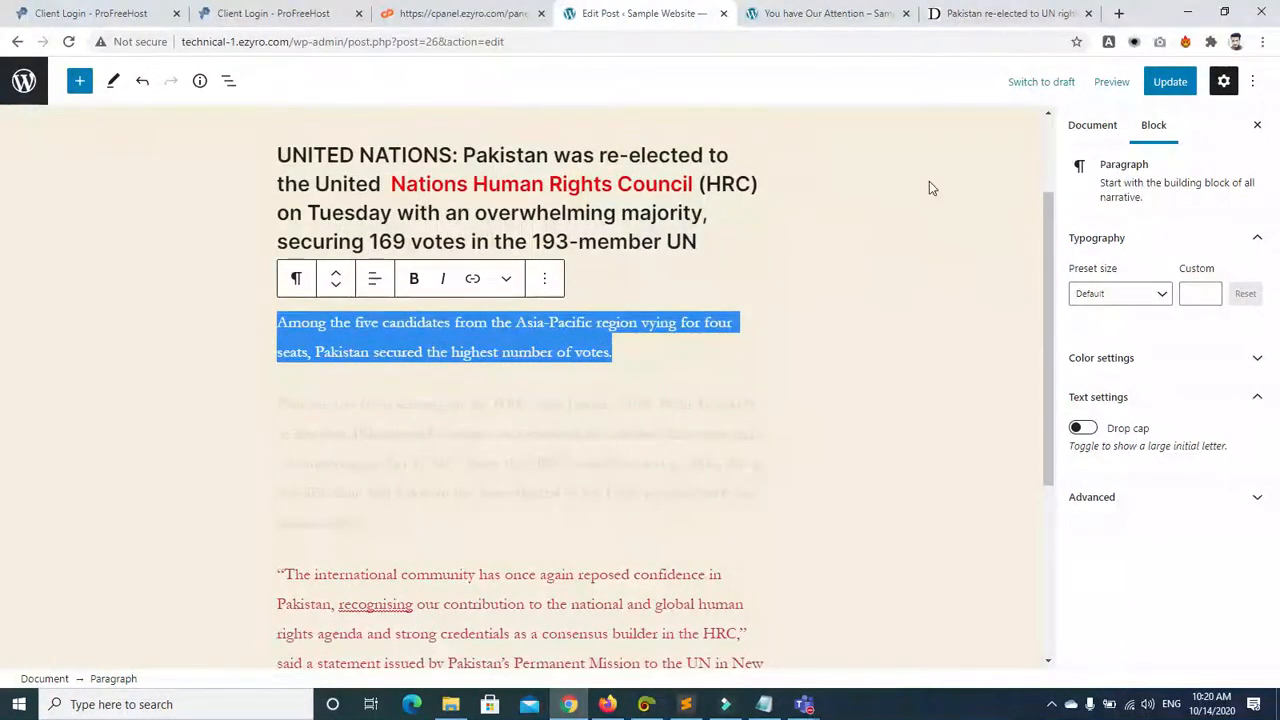
{"action": "left_click_drag", "start_coordinate": [1046, 210], "coordinate": [1046, 283]}
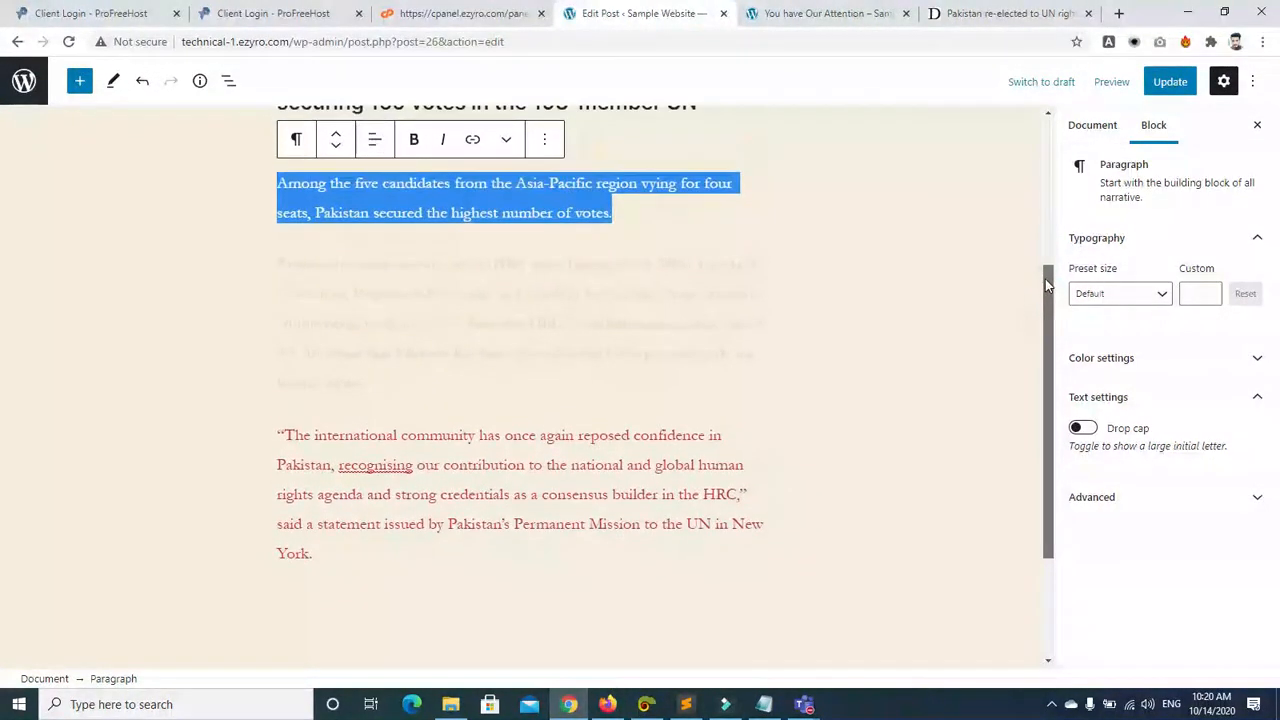
{"action": "left_click", "coordinate": [1248, 363]}
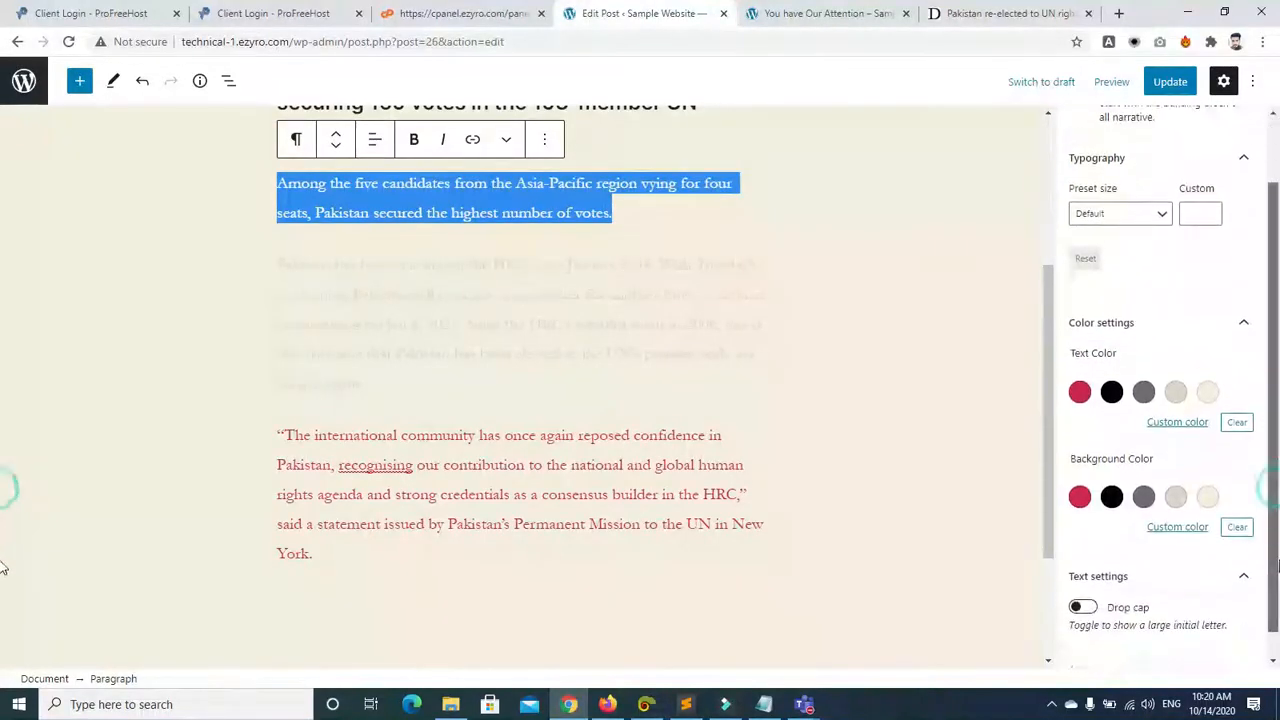
{"action": "left_click", "coordinate": [1111, 487]}
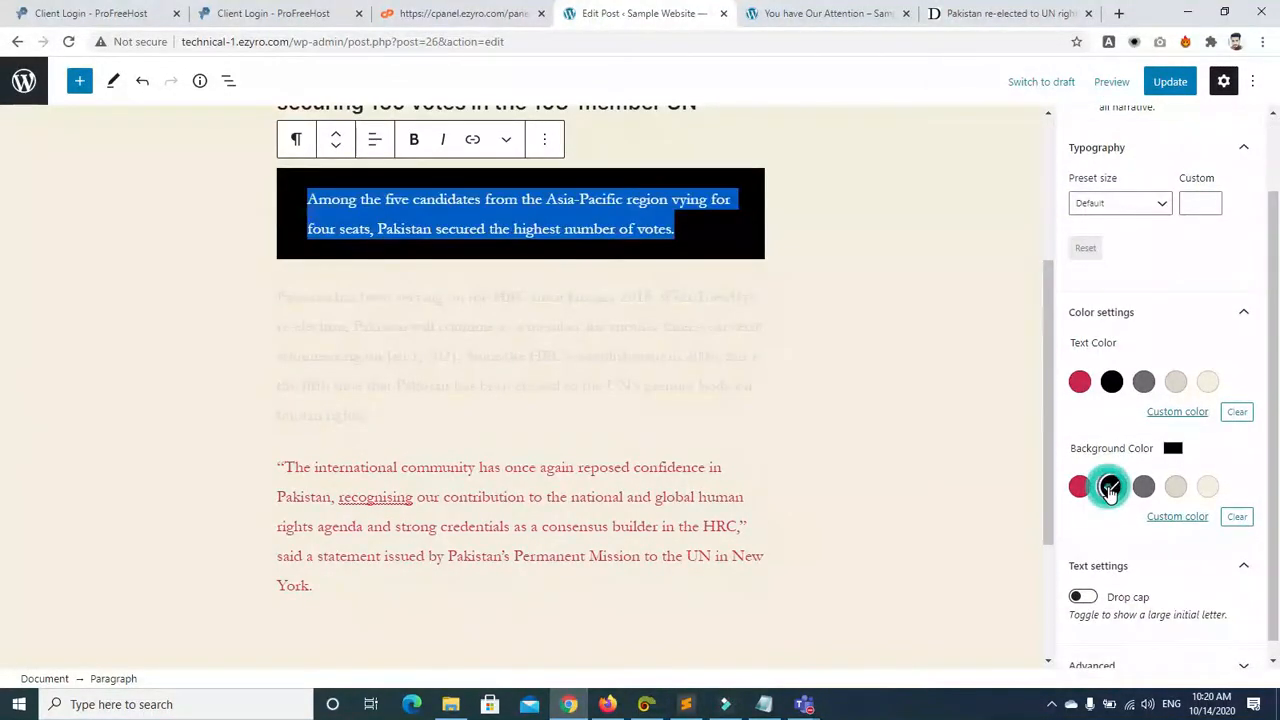
{"action": "left_click", "coordinate": [1111, 487]}
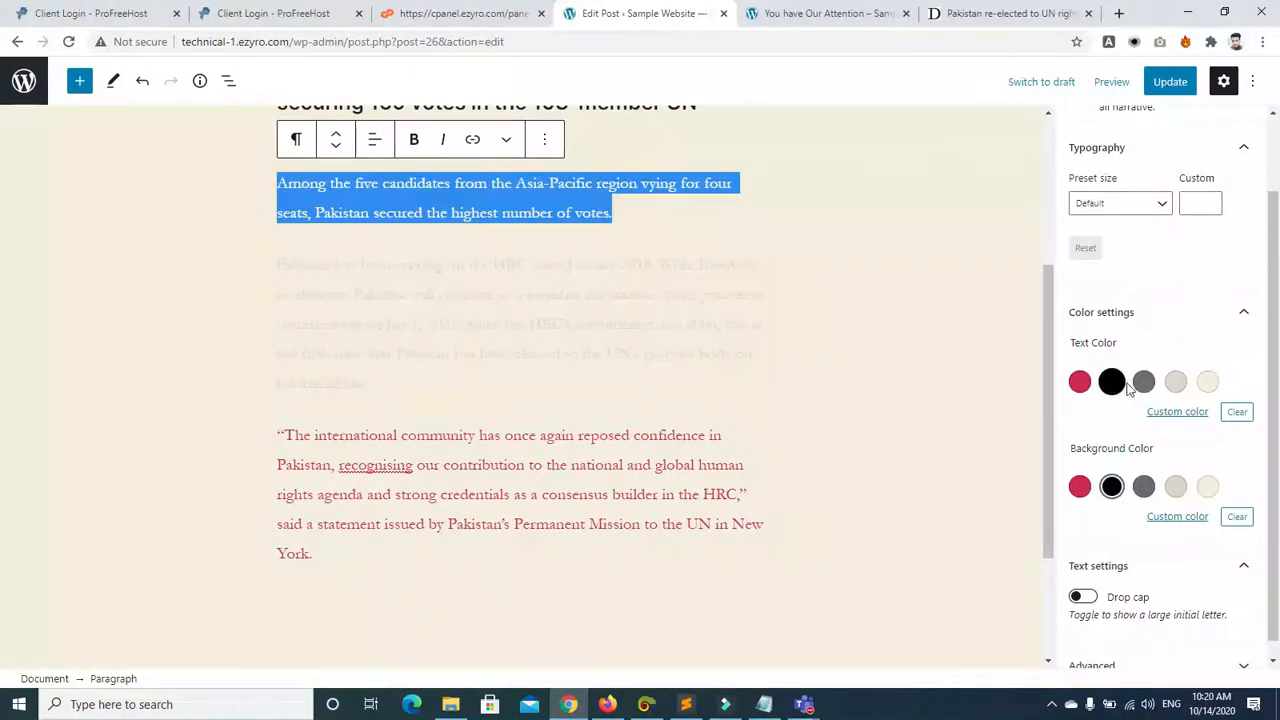
{"action": "left_click", "coordinate": [1141, 384]}
{"action": "left_click", "coordinate": [1111, 382]}
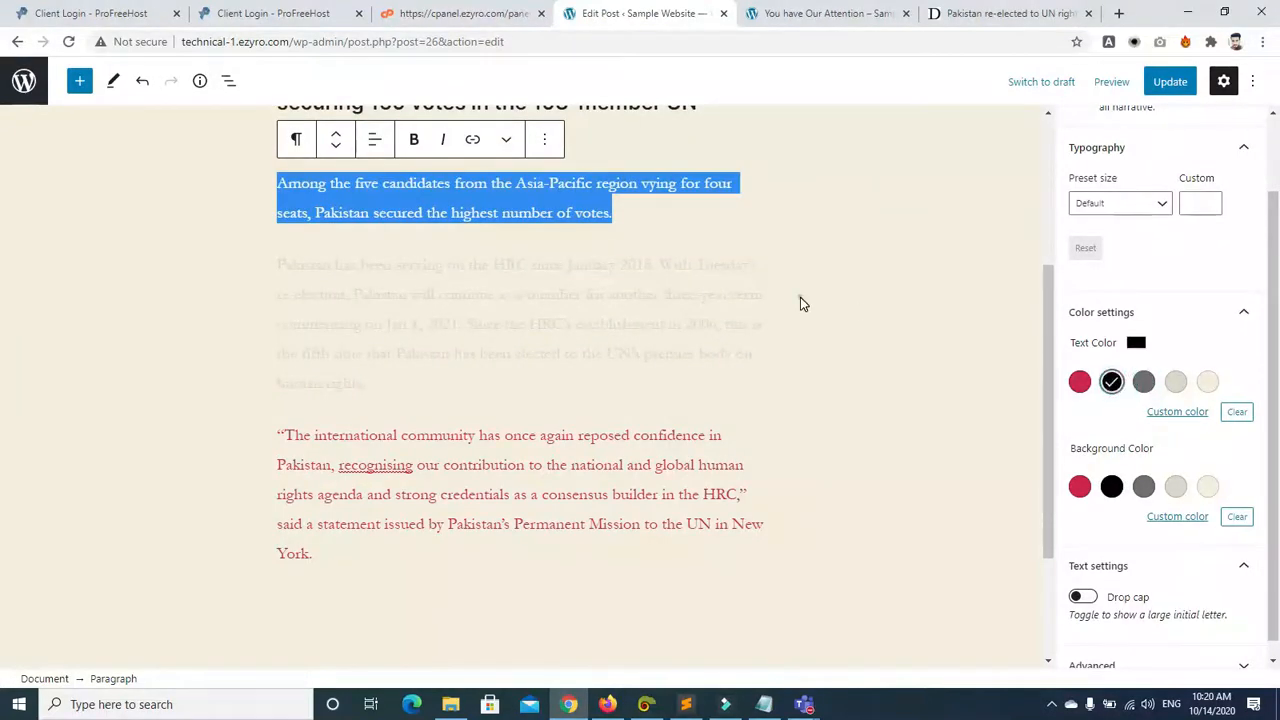
{"action": "left_click", "coordinate": [800, 297]}
Step: Add an Image block directly beneath the paragraph starting "The international community"
{"action": "left_click_drag", "start_coordinate": [1046, 313], "coordinate": [1015, 379]}
{"action": "left_click", "coordinate": [423, 409]}
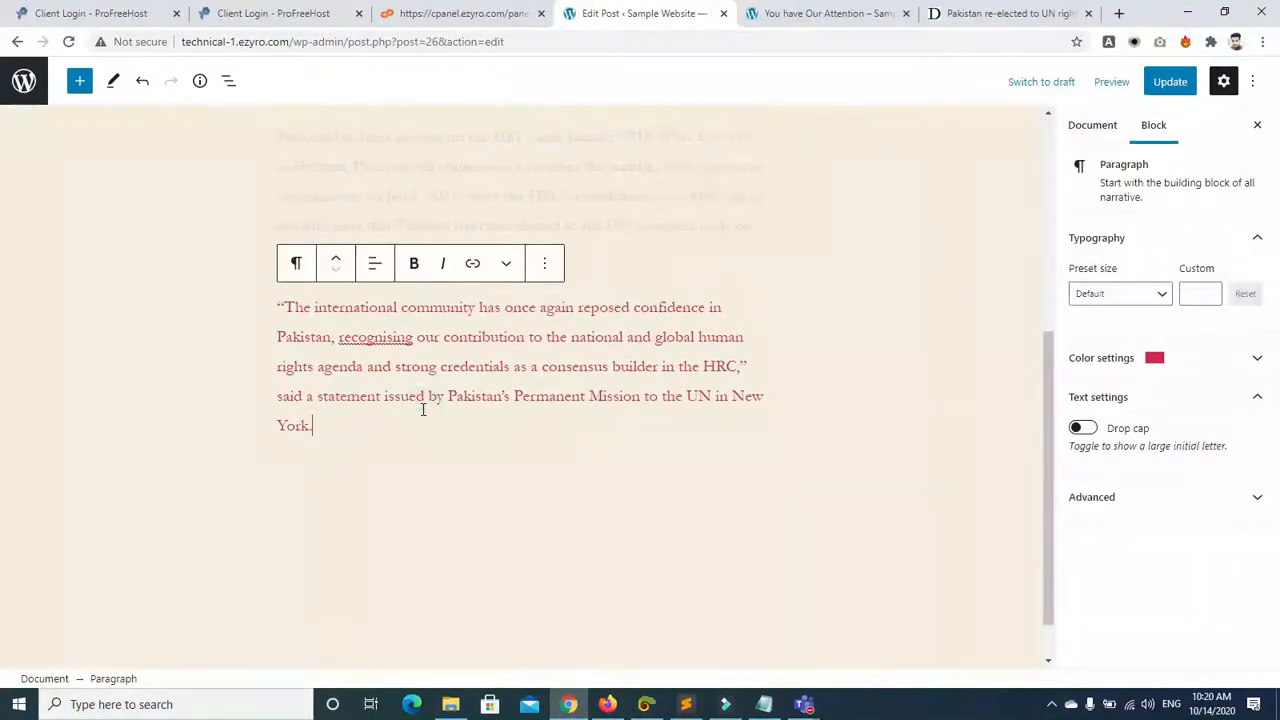
{"action": "key", "text": "Return"}
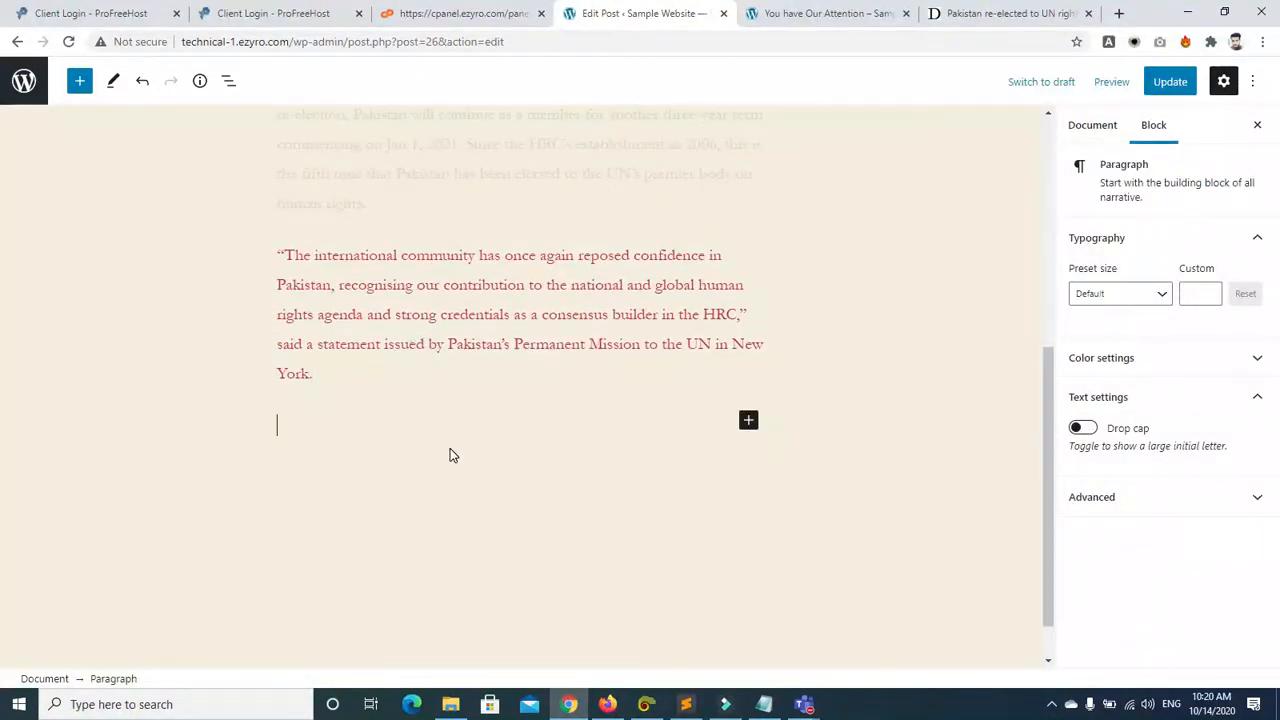
{"action": "left_click", "coordinate": [373, 370]}
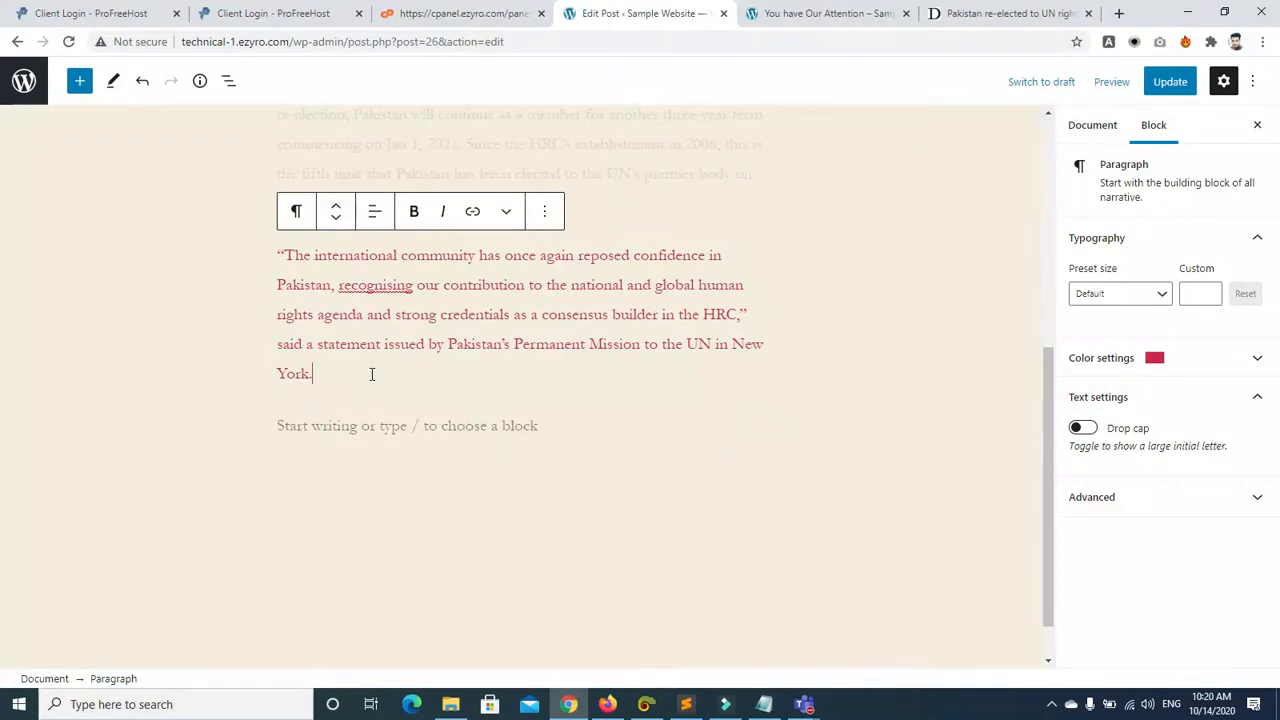
{"action": "key", "text": "Return"}
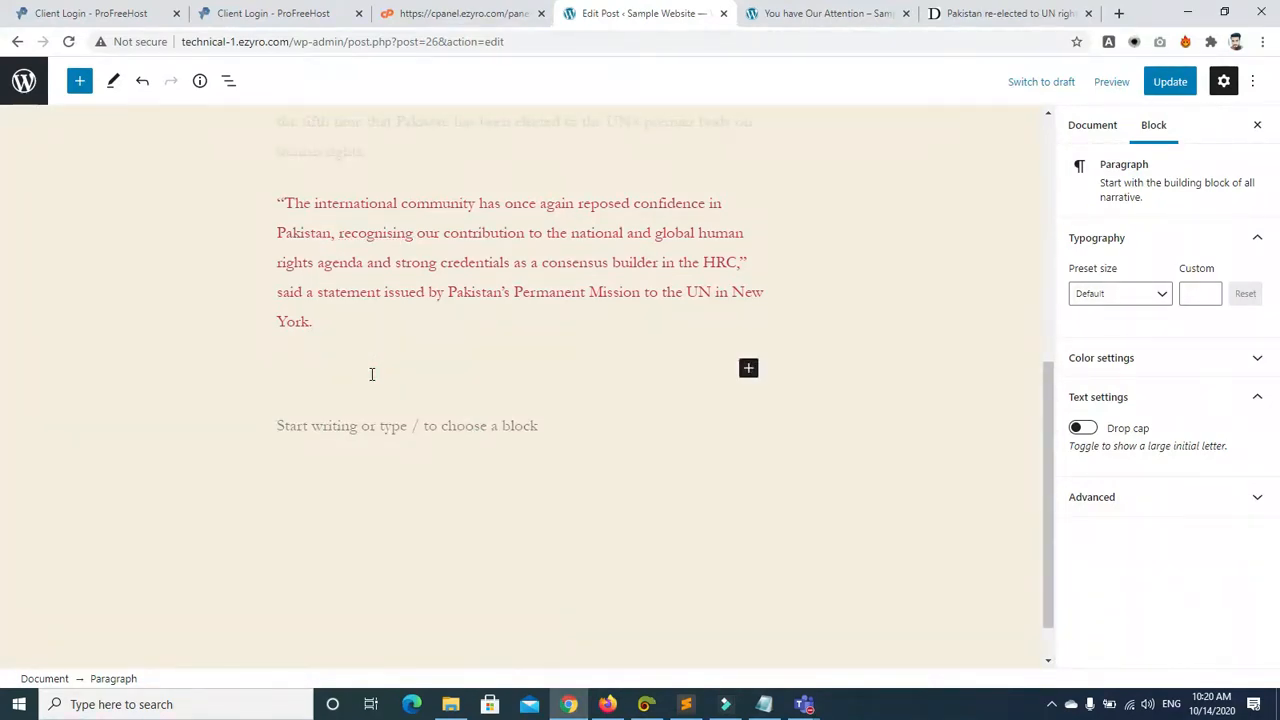
{"action": "left_click", "coordinate": [748, 370]}
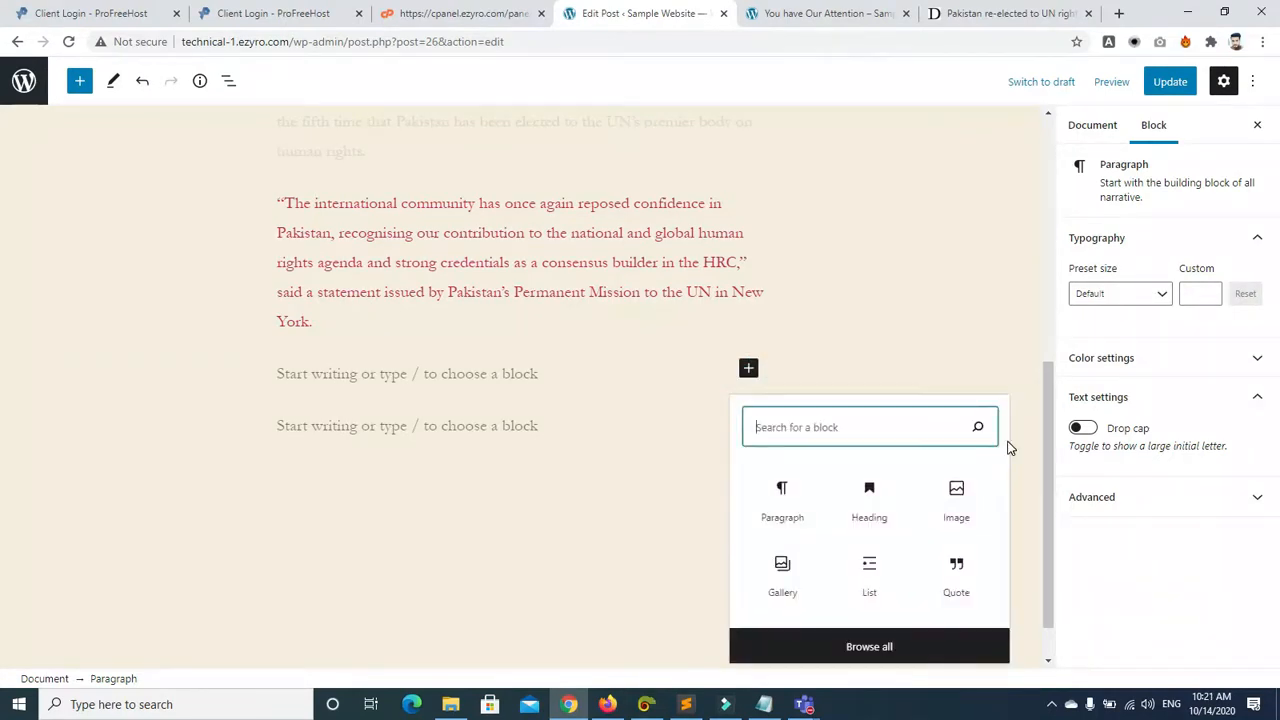
{"action": "left_click", "coordinate": [950, 497]}
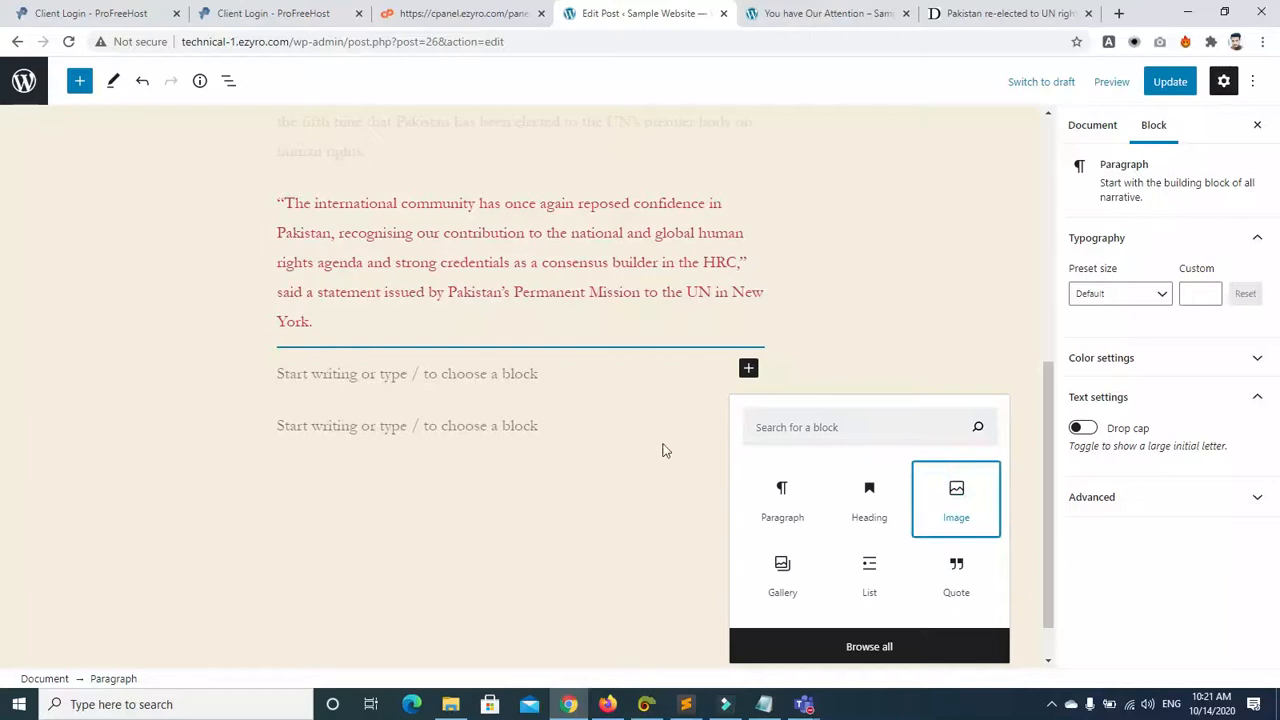
Step: Upload the image file "a" from the "games client" folder on drive D into the Image block
{"action": "left_click", "coordinate": [320, 474]}
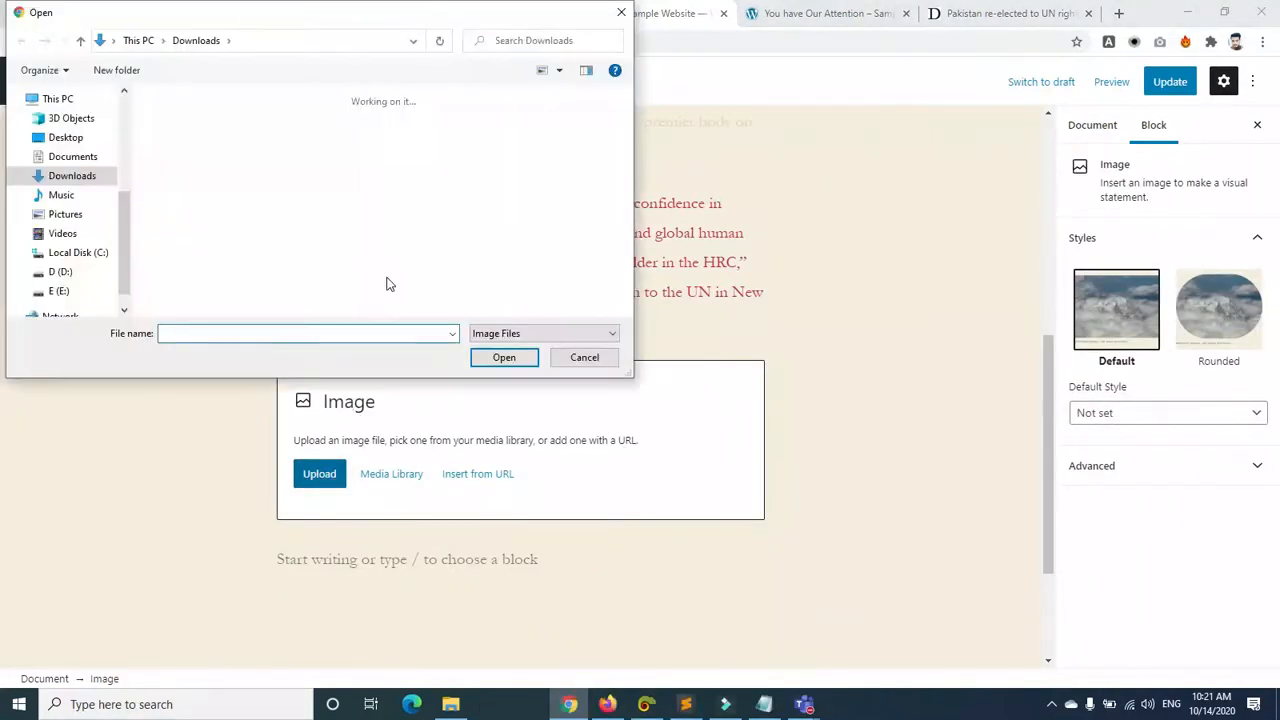
{"action": "left_click_drag", "start_coordinate": [629, 125], "coordinate": [620, 97]}
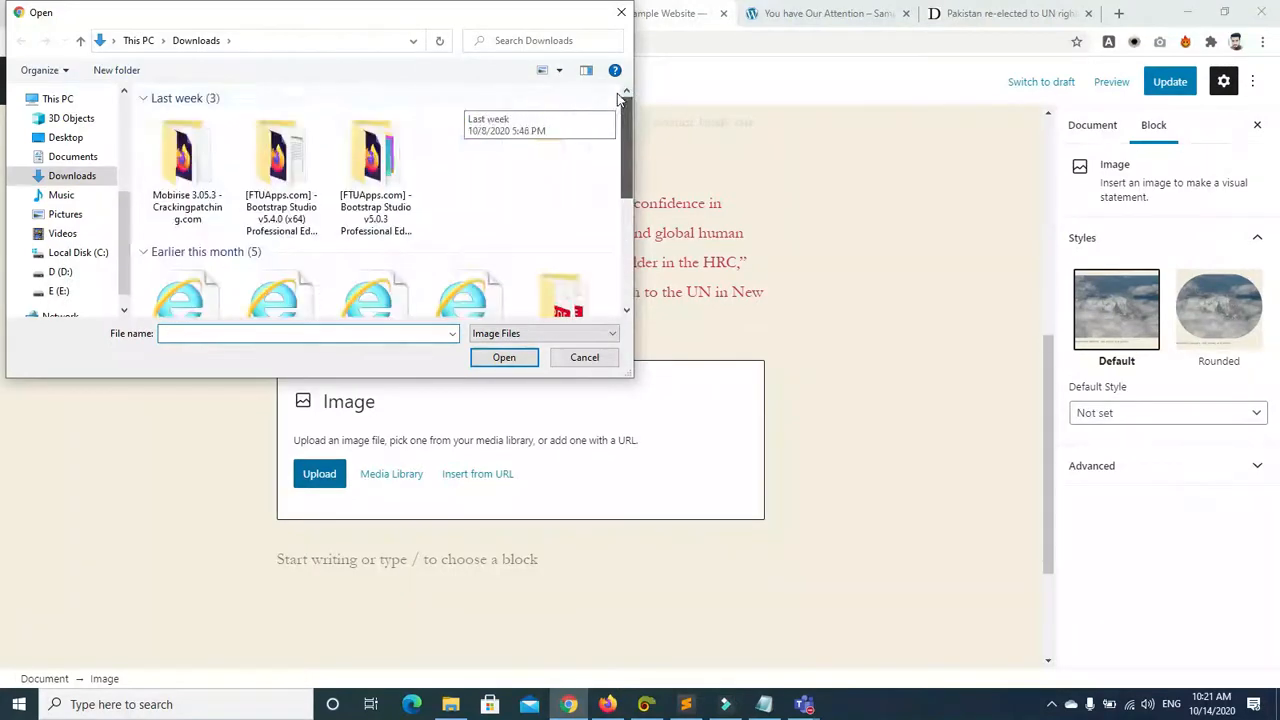
{"action": "left_click", "coordinate": [62, 273]}
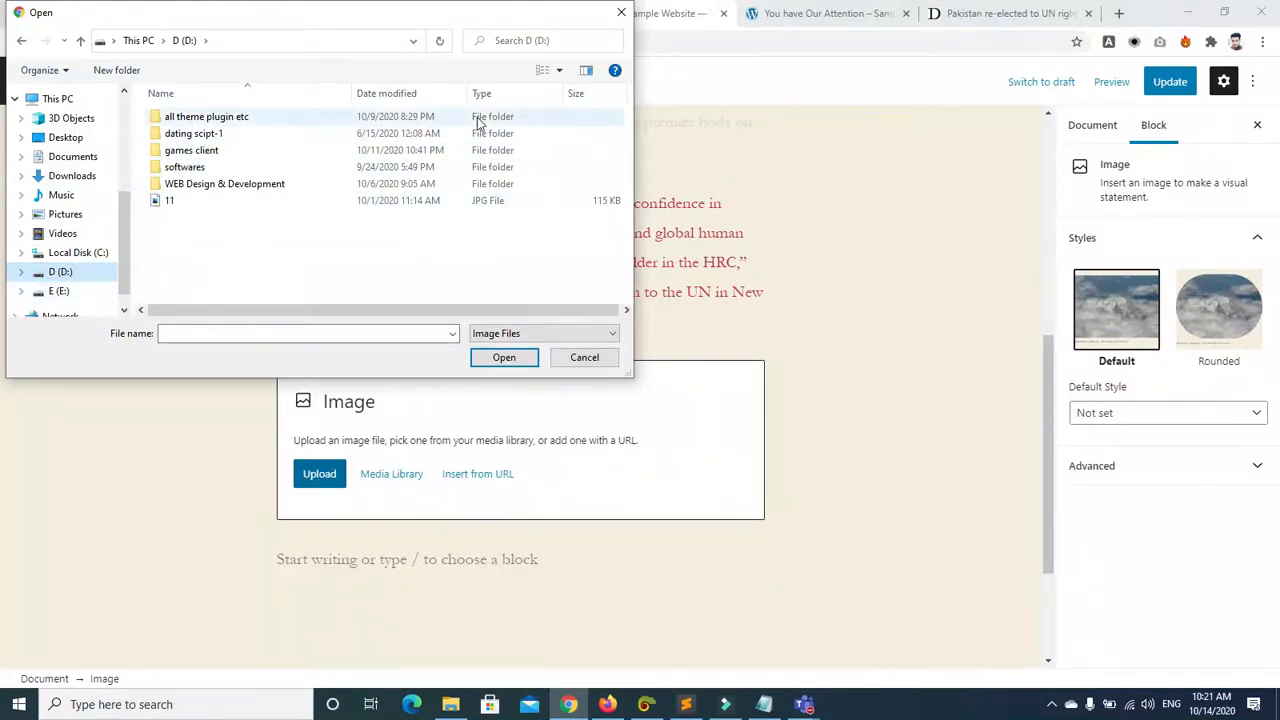
{"action": "left_click", "coordinate": [543, 71]}
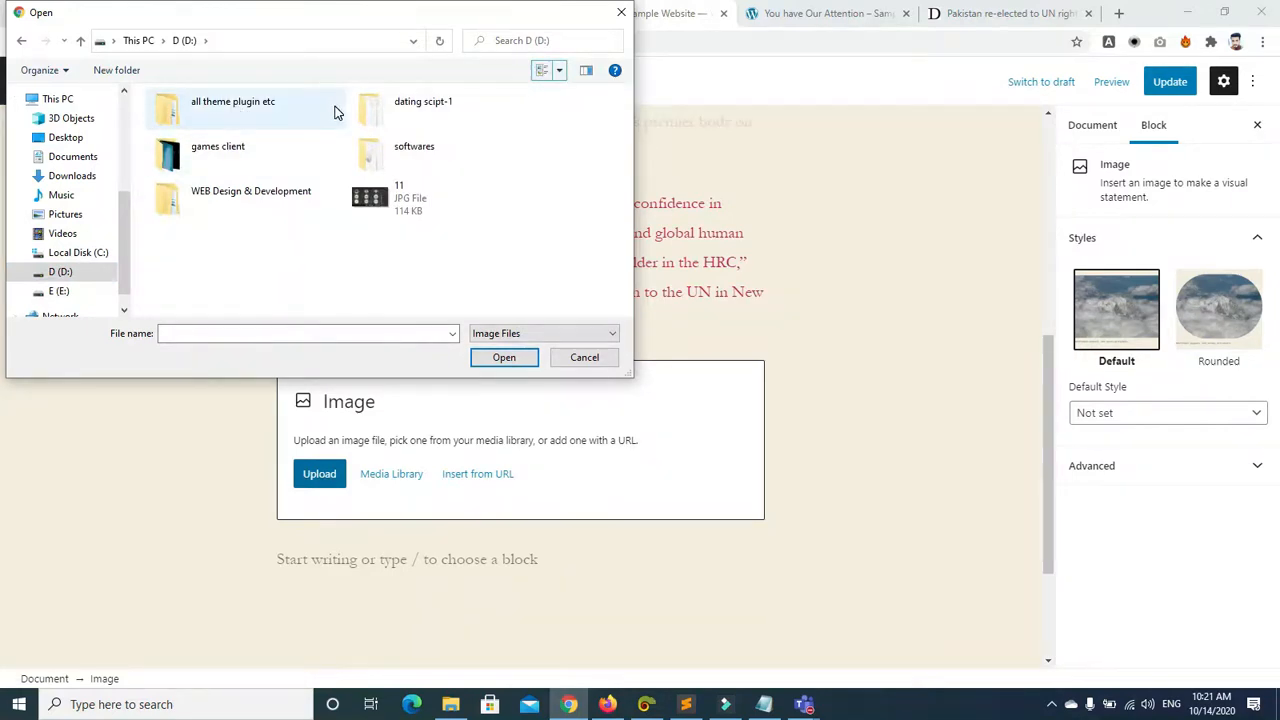
{"action": "double_click", "coordinate": [222, 162]}
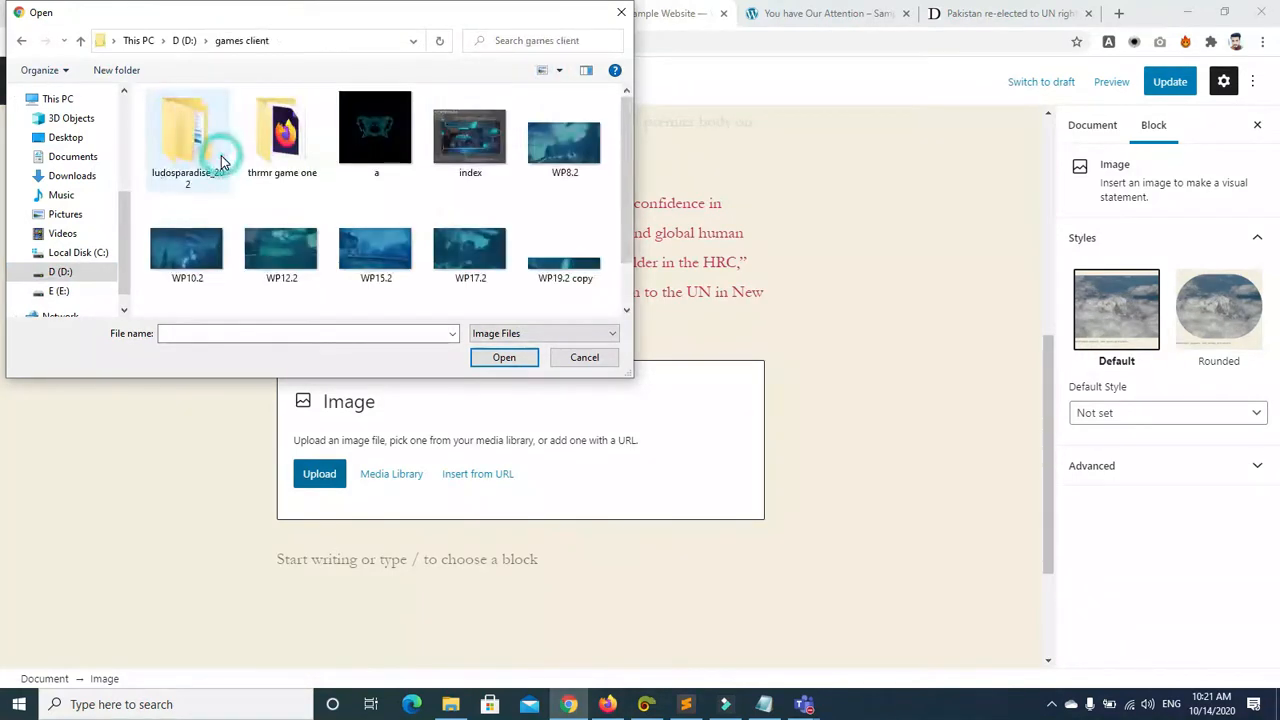
{"action": "left_click", "coordinate": [392, 150]}
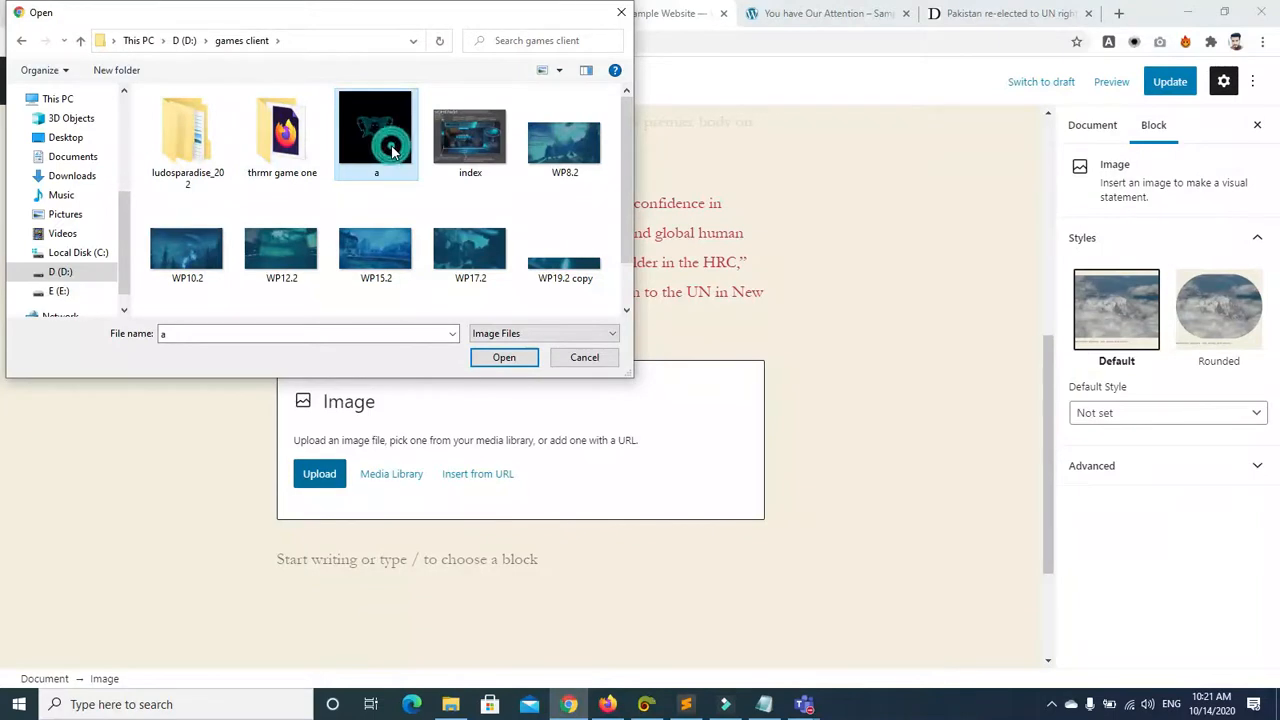
{"action": "left_click", "coordinate": [508, 362]}
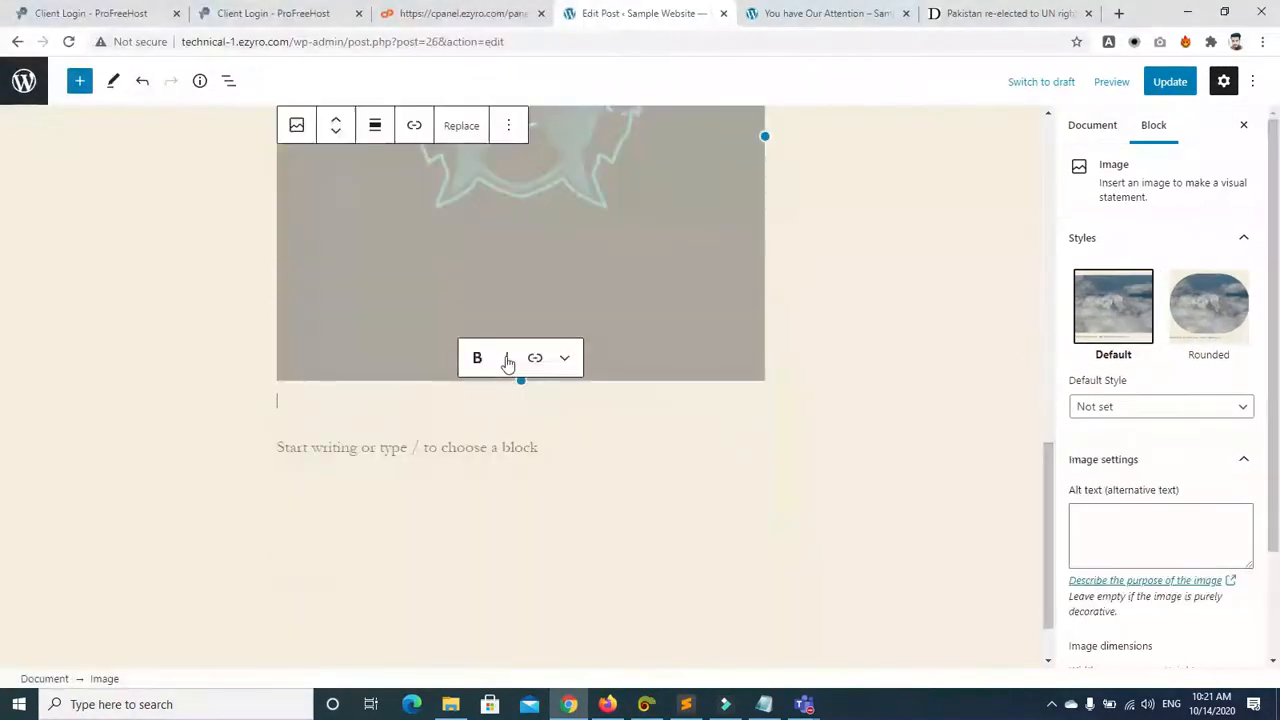
Step: Move the image block up to directly below the "UNITED NATIONS" heading and place the cursor in its caption
{"action": "left_click_drag", "start_coordinate": [1047, 466], "coordinate": [1077, 223]}
{"action": "left_click_drag", "start_coordinate": [1046, 277], "coordinate": [1046, 338]}
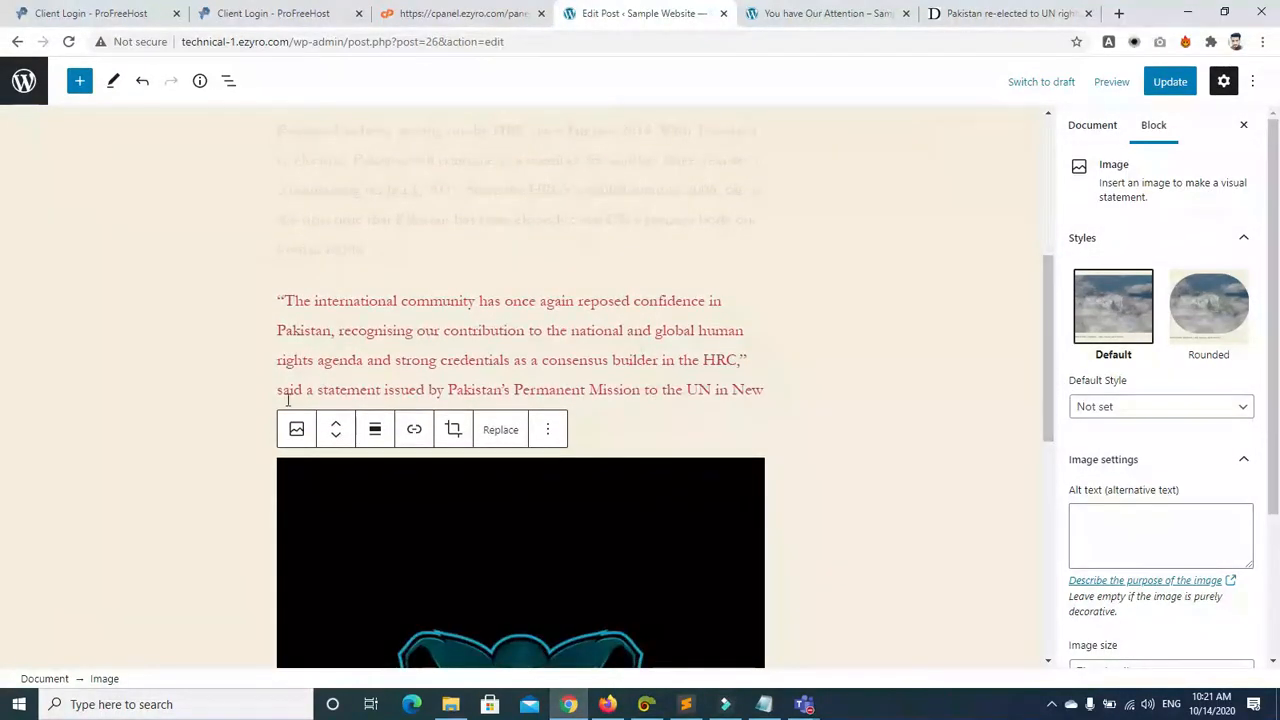
{"action": "left_click", "coordinate": [338, 424]}
{"action": "left_click", "coordinate": [338, 424]}
{"action": "left_click", "coordinate": [336, 425]}
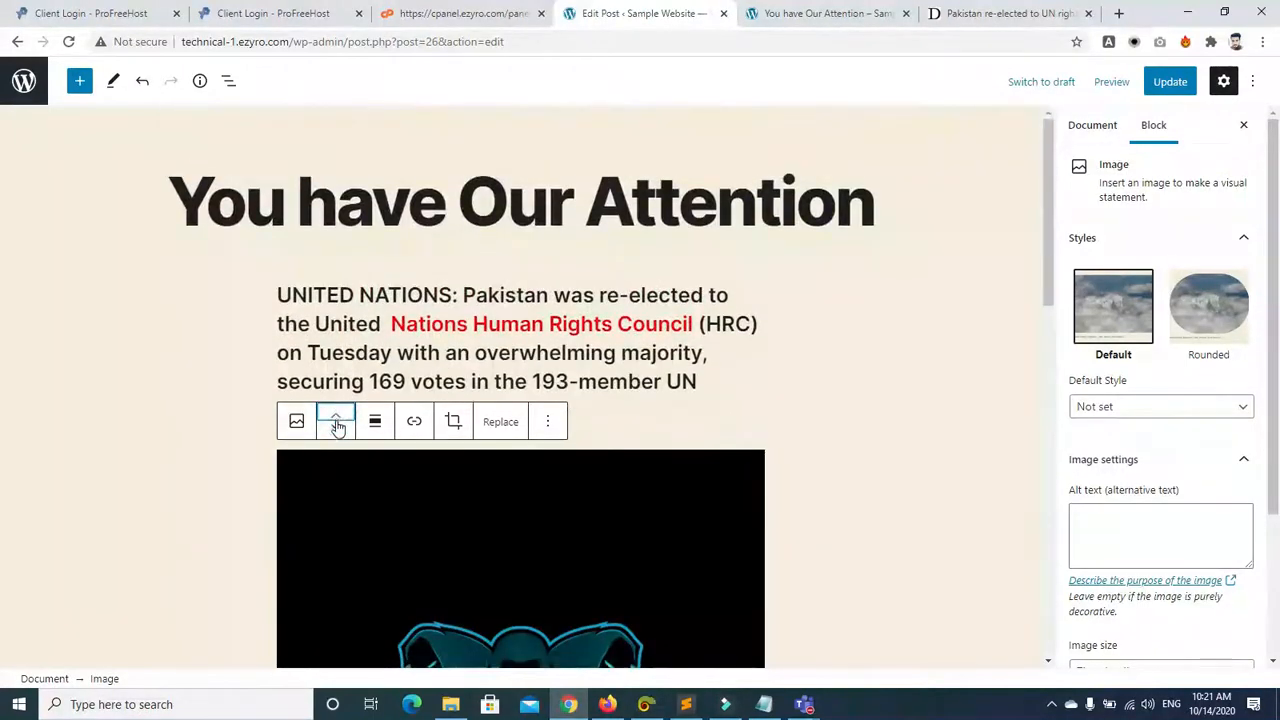
{"action": "left_click_drag", "start_coordinate": [1043, 184], "coordinate": [1049, 388]}
{"action": "left_click", "coordinate": [340, 349]}
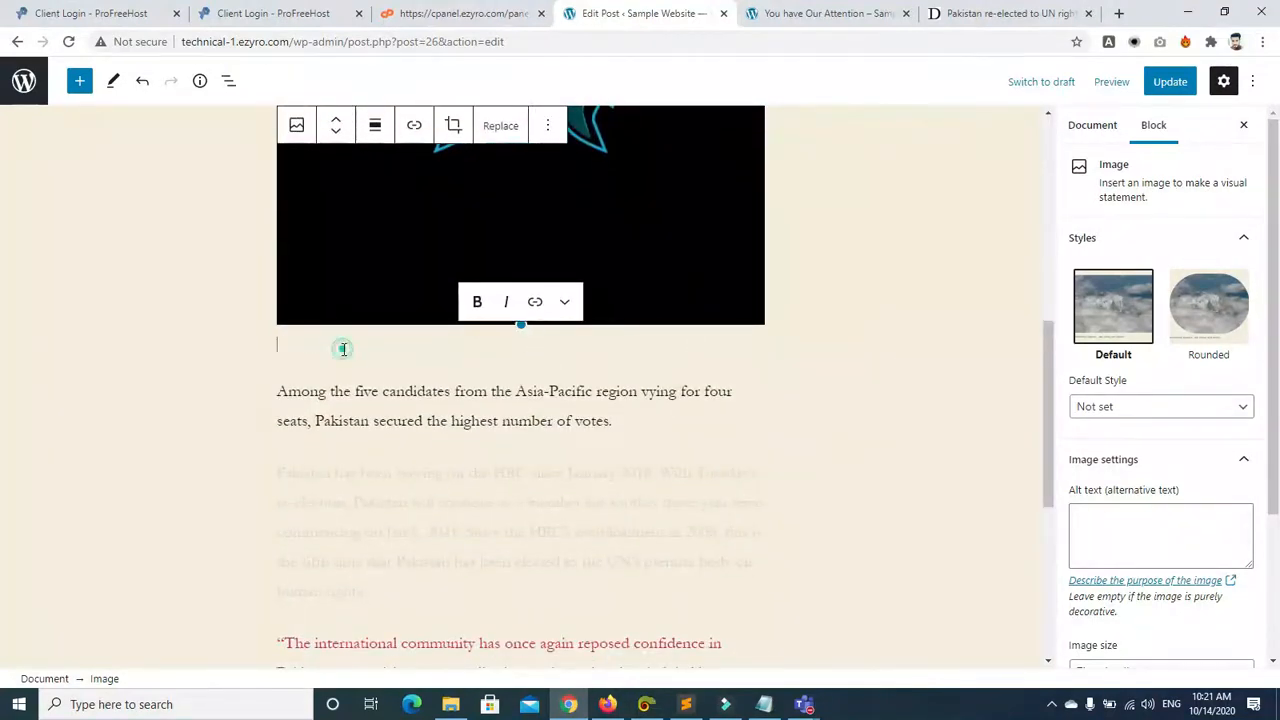
Step: Try to copy the caption of the United Nations headquarters photo from the Dawn article in the other tab
{"action": "left_click", "coordinate": [985, 14]}
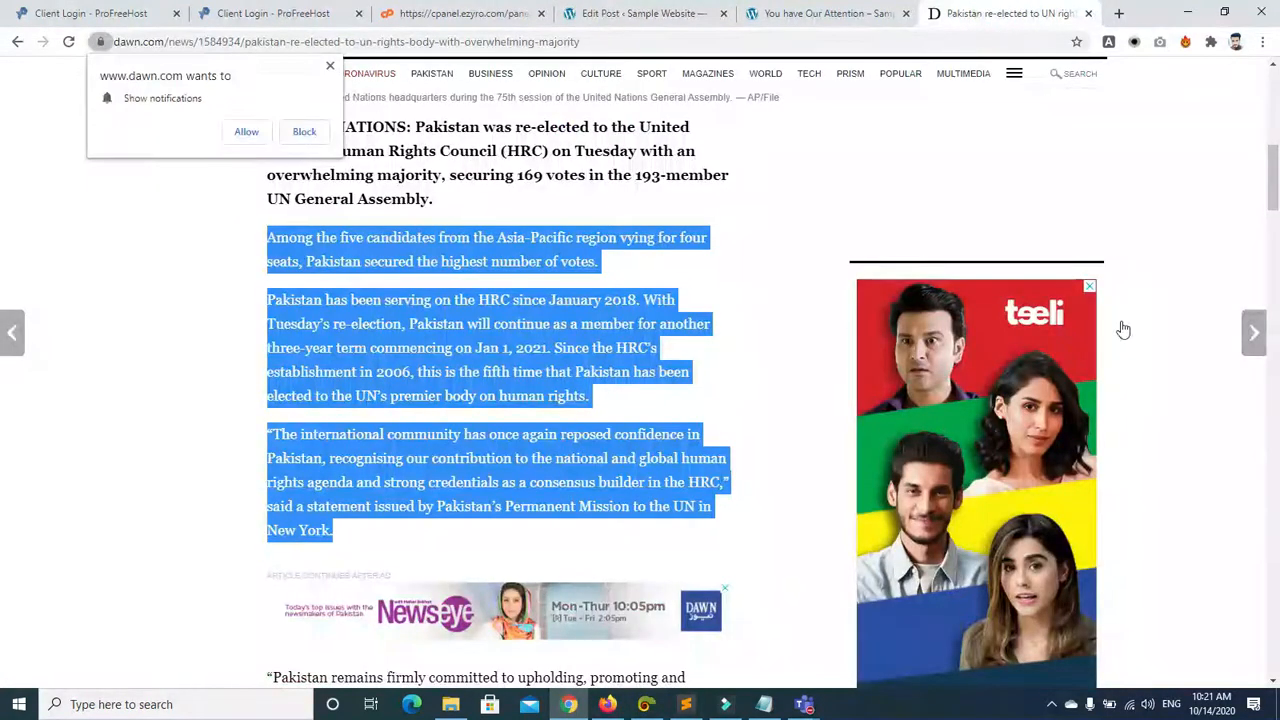
{"action": "scroll", "coordinate": [3, 160], "scroll_direction": "up", "scroll_amount": 4}
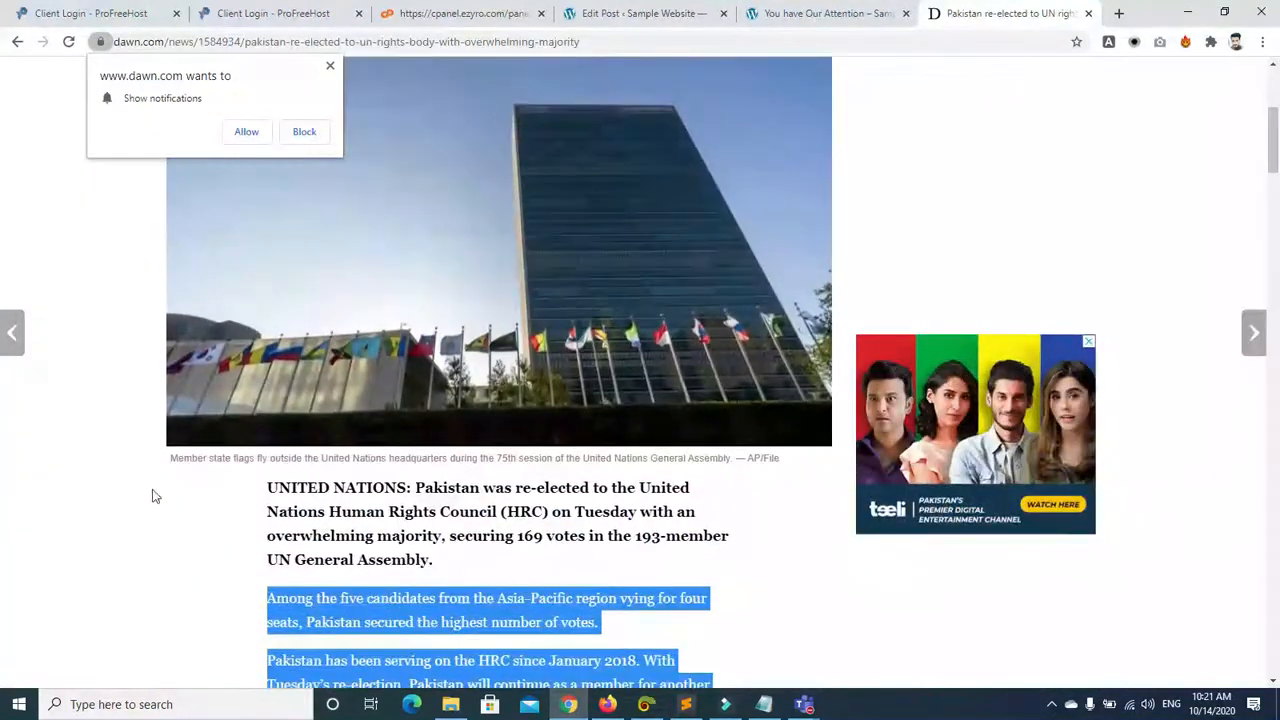
{"action": "left_click_drag", "start_coordinate": [172, 456], "coordinate": [810, 466]}
{"action": "left_click", "coordinate": [829, 14]}
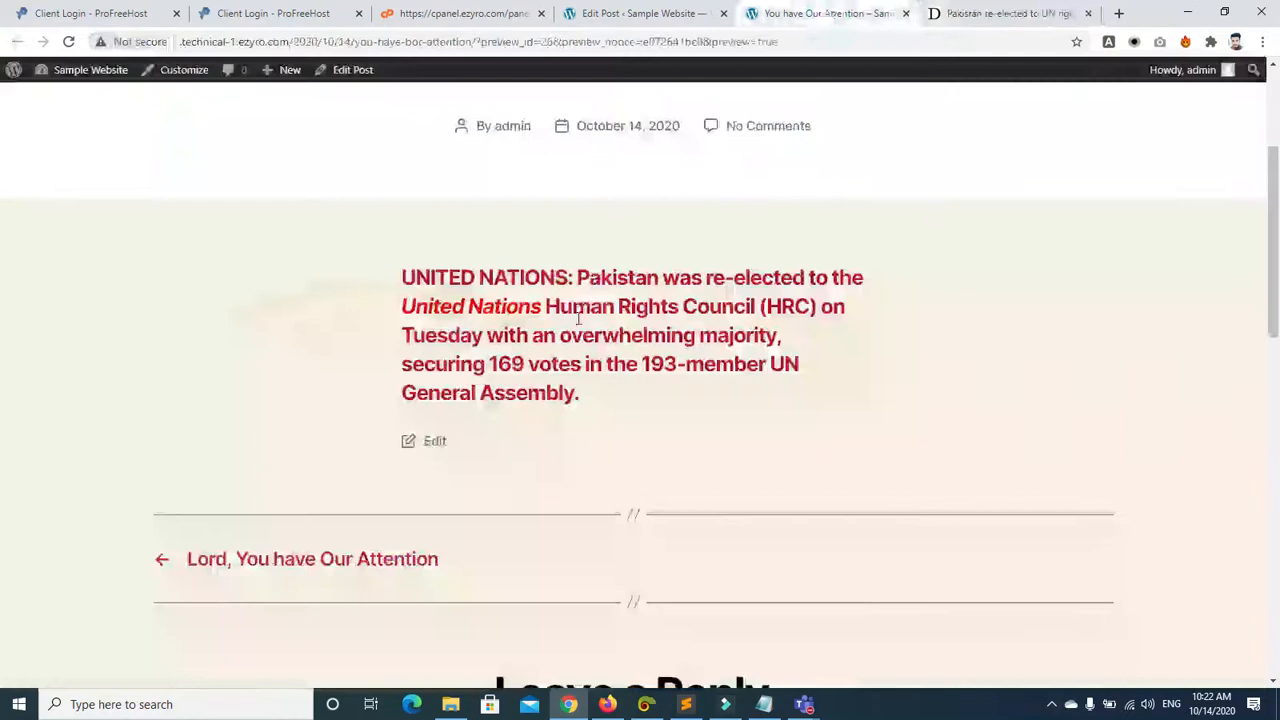
{"action": "left_click", "coordinate": [678, 34]}
{"action": "left_click", "coordinate": [670, 16]}
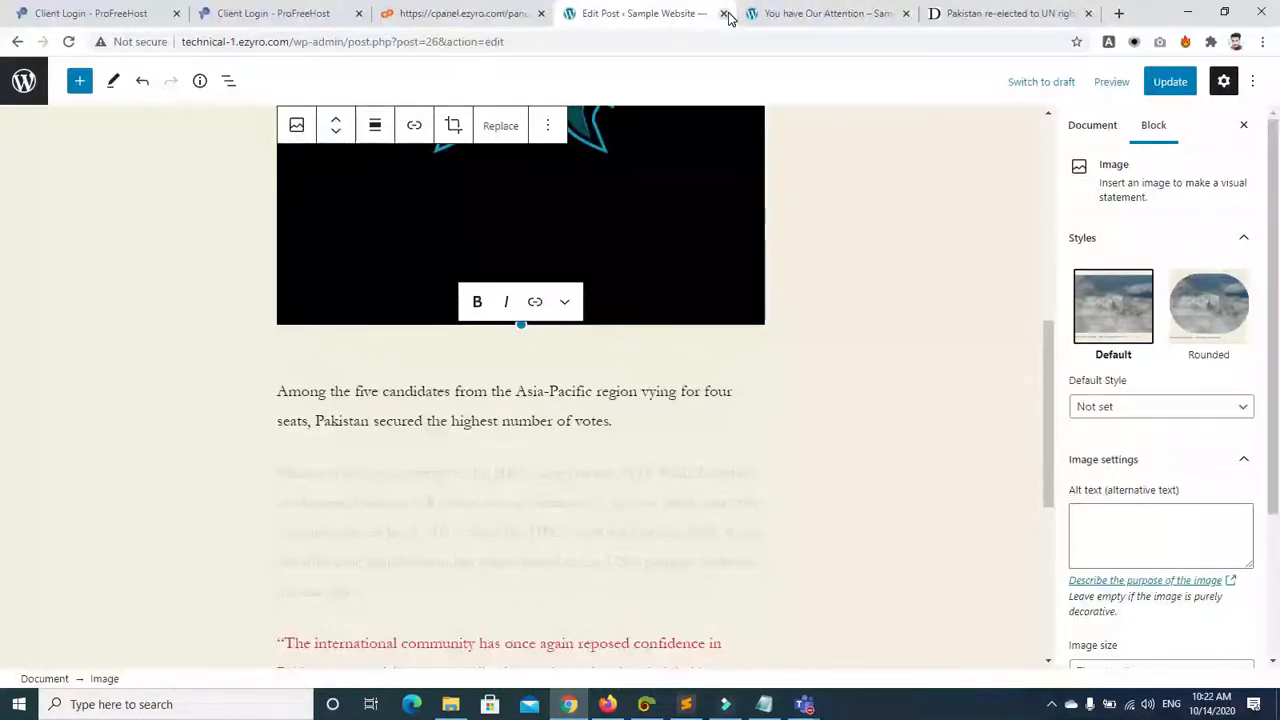
{"action": "type", "text": "asdf"}
{"action": "key", "text": "BackSpace"}
{"action": "key", "text": "BackSpace"}
{"action": "key", "text": "BackSpace"}
{"action": "key", "text": "BackSpace"}
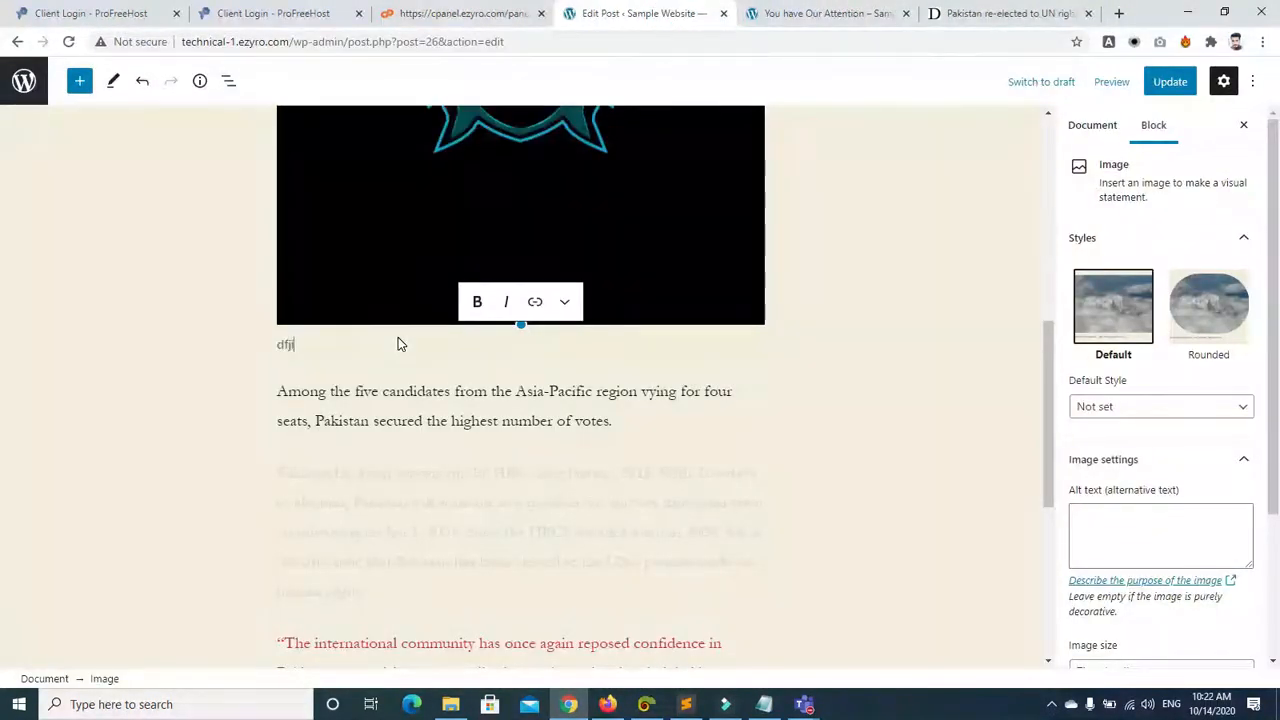
Step: Paste the article text as the image caption and trim it to the line "Among the five candidates from the Asia-Pacific region vying for four seats, Pakistan"
{"action": "type", "text": "Among the five candidates from the Asia-Pacific region vying for four seats, Pakistan secured the highest number of votes. Pakistan has been serving on the HRC since January 2018. With Tuesday’s re-election, Pakistan will continue as a member for another three-year term commencing on Jan 1, 2021. Since the HRC’s establishment in 2006, this is the fifth time that Pakistan has been elected to the UN’s premier body on human rights. \"The international community has once again reposed confidence in Pakistan, recognising our contribution to the national and global human rights agenda and strong credentials as a consensus builder in the HRC,\" said a statement issued by Pakistan’s Permanent Mission to the UN in New York."}
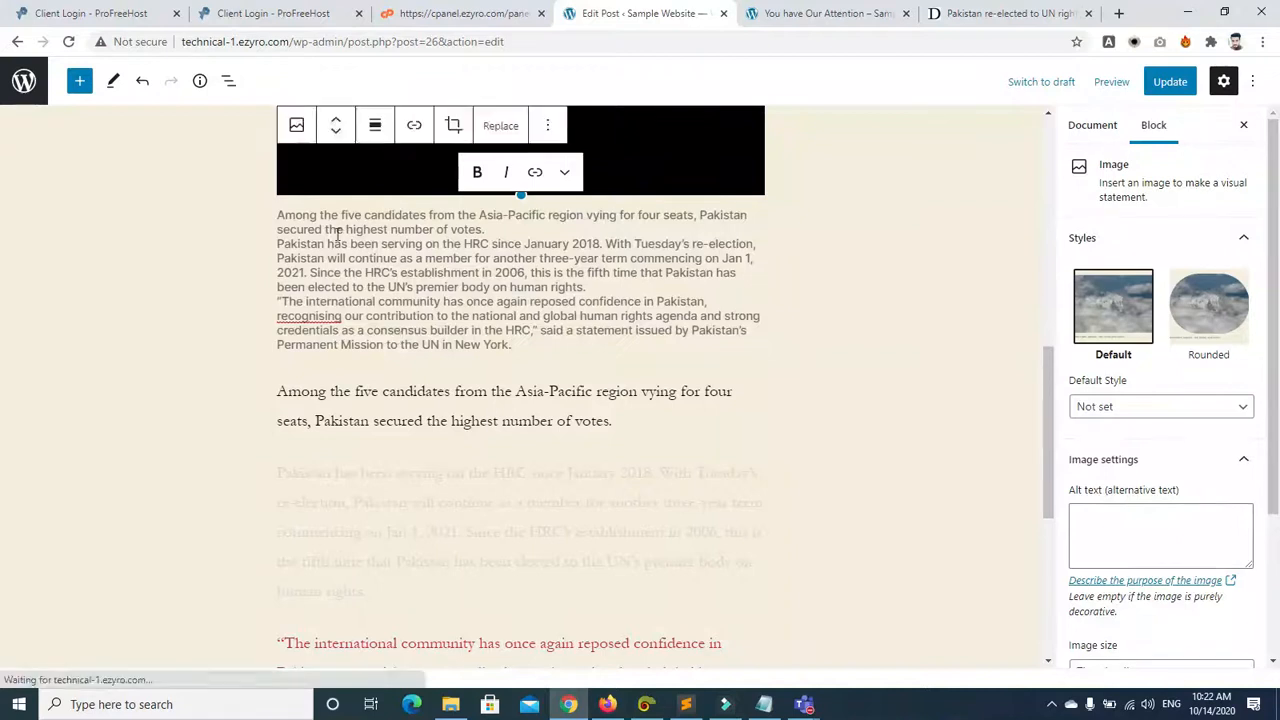
{"action": "left_click_drag", "start_coordinate": [277, 230], "coordinate": [543, 346]}
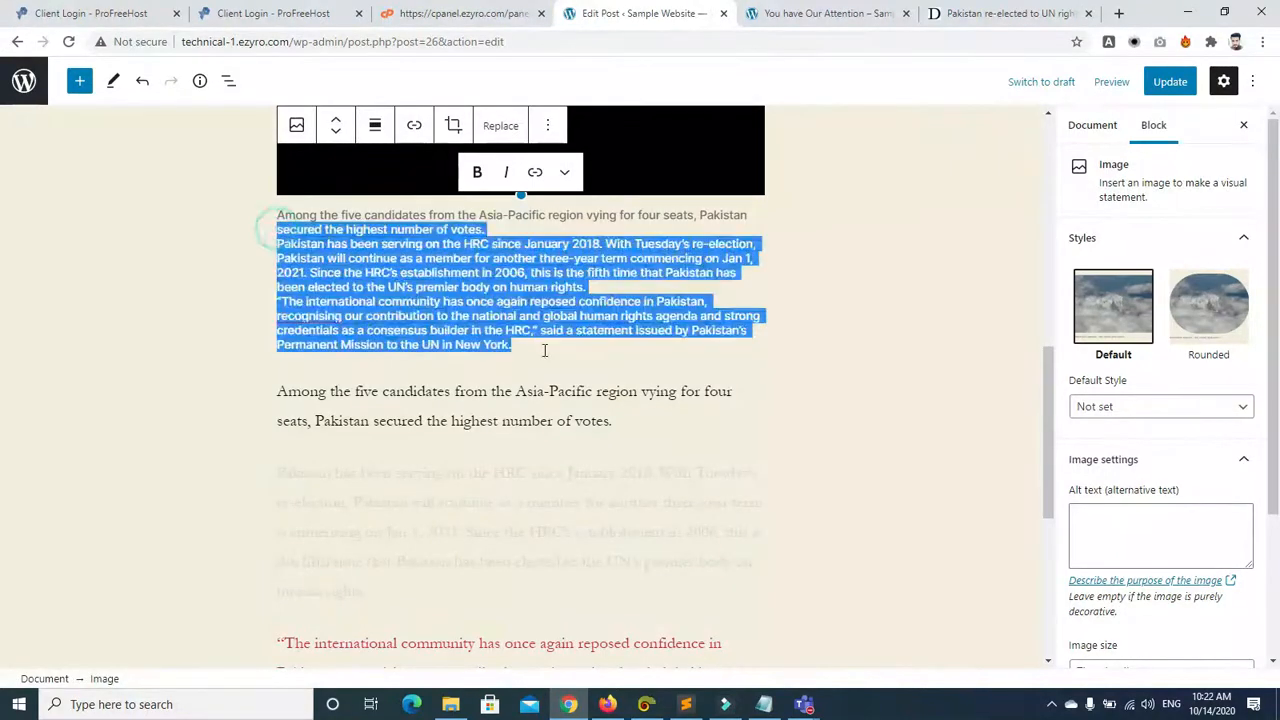
{"action": "key", "text": "BackSpace"}
Step: Set the image block's default style to Default and scale the image dimensions to 25%
{"action": "left_click_drag", "start_coordinate": [1046, 415], "coordinate": [1051, 274]}
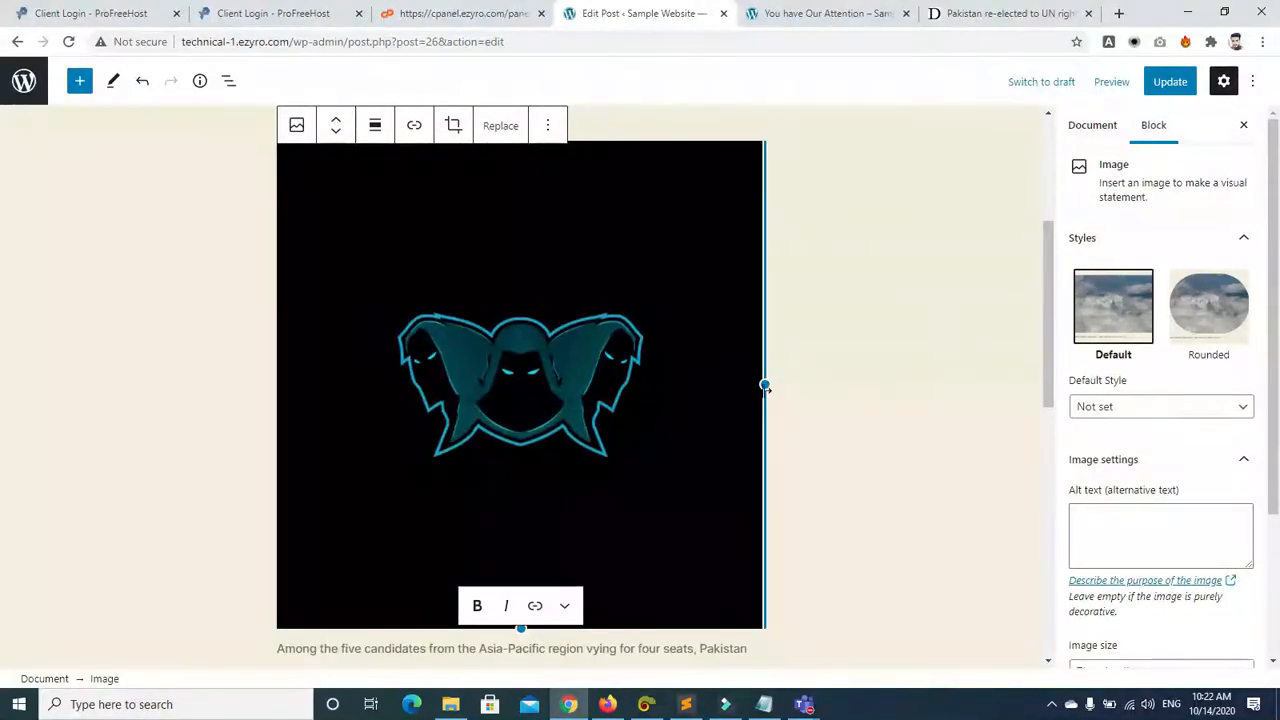
{"action": "left_click_drag", "start_coordinate": [1046, 297], "coordinate": [1059, 480]}
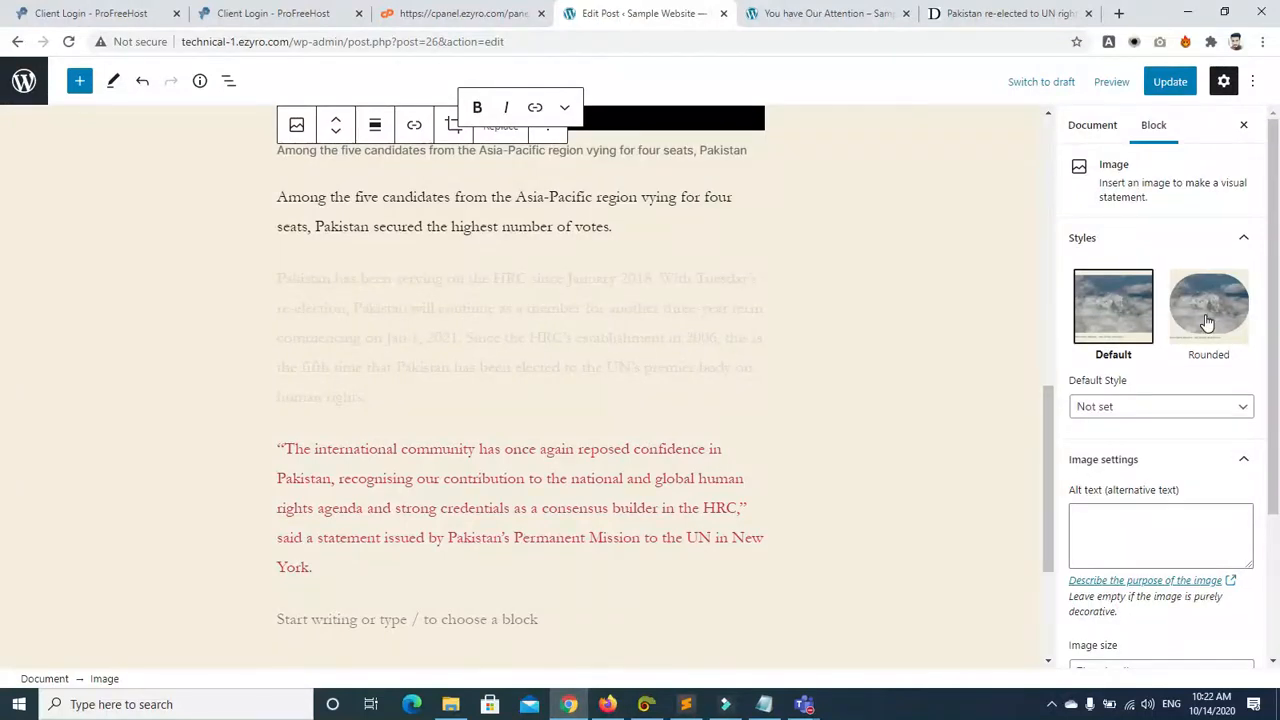
{"action": "left_click", "coordinate": [1240, 243]}
{"action": "left_click", "coordinate": [1240, 243]}
{"action": "left_click", "coordinate": [1237, 408]}
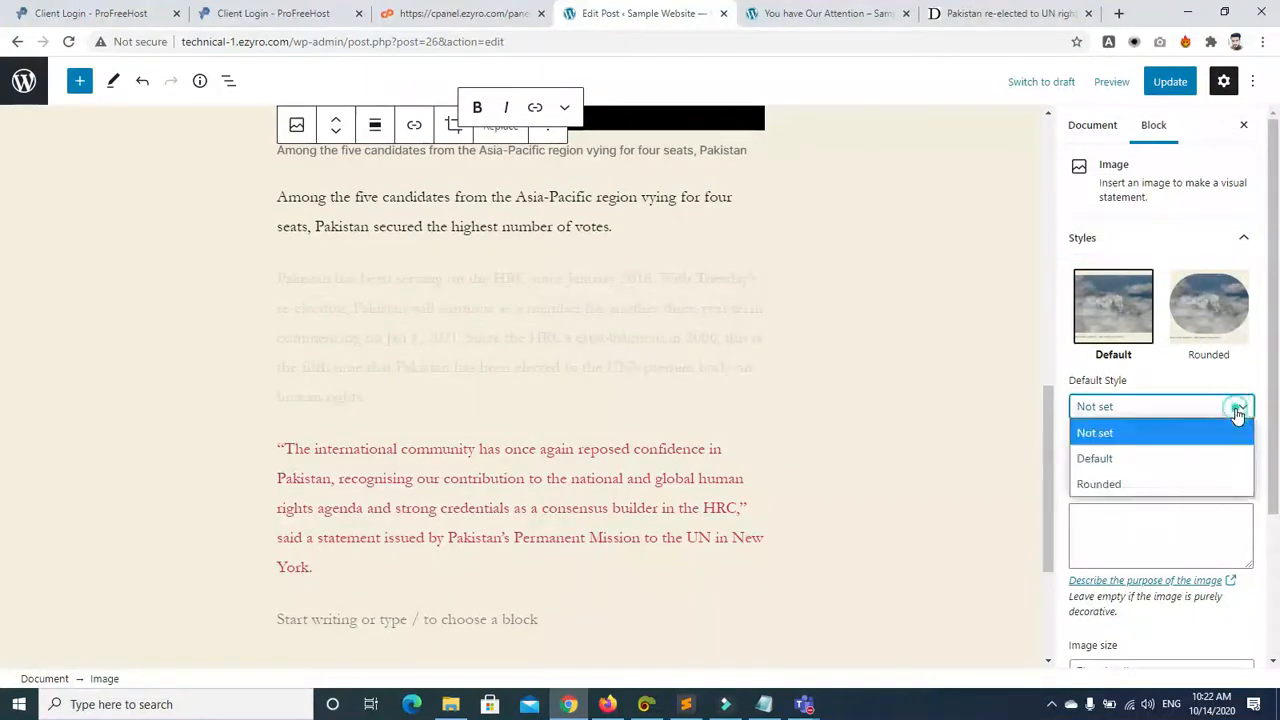
{"action": "left_click", "coordinate": [1192, 458]}
{"action": "scroll", "coordinate": [1160, 400], "scroll_direction": "down", "scroll_amount": 2}
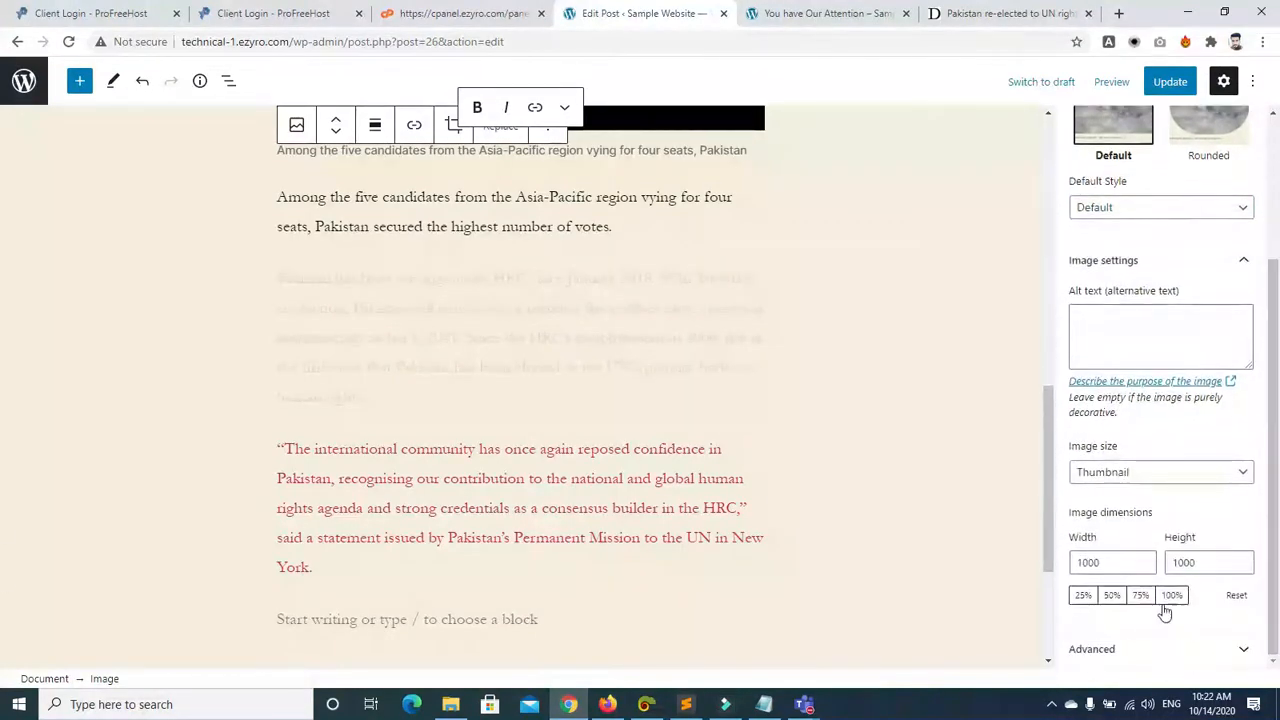
{"action": "left_click", "coordinate": [1083, 597]}
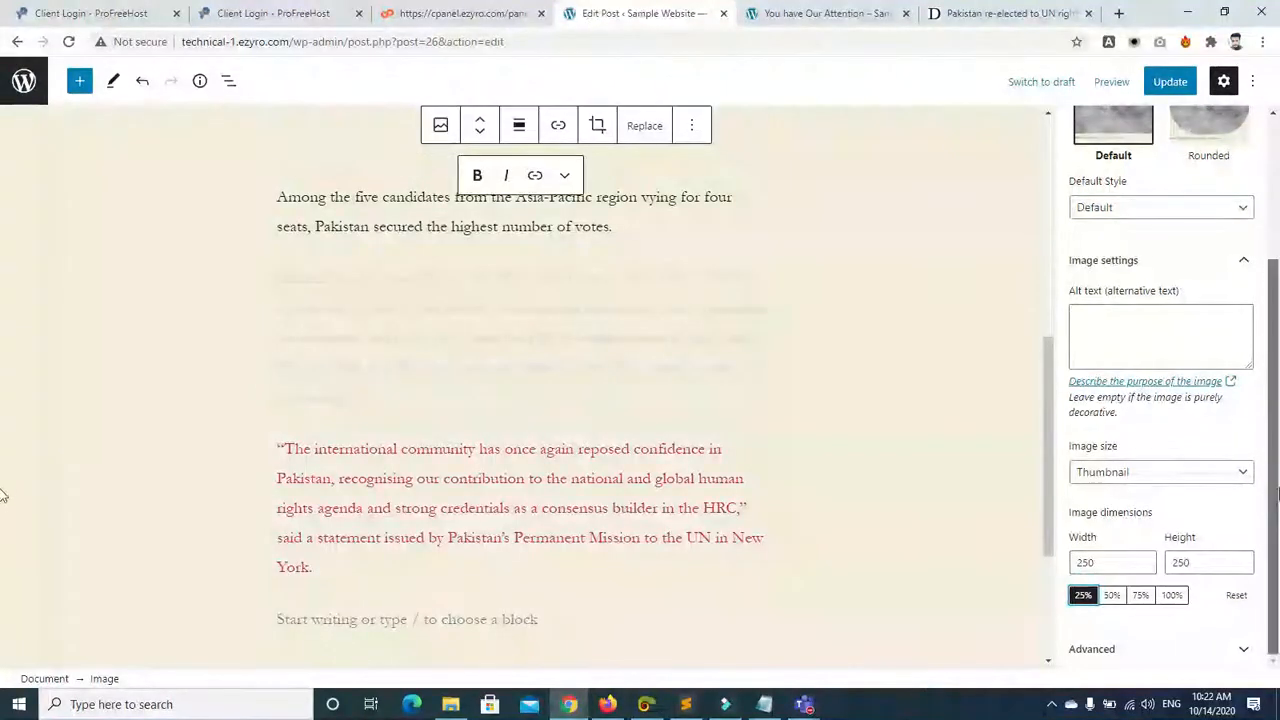
Step: Try scaling the image dimensions to 100% and set them to 75%
{"action": "left_click_drag", "start_coordinate": [1276, 494], "coordinate": [1277, 242]}
{"action": "left_click_drag", "start_coordinate": [1278, 414], "coordinate": [1278, 480]}
{"action": "left_click_drag", "start_coordinate": [1048, 394], "coordinate": [1046, 251]}
{"action": "left_click_drag", "start_coordinate": [1278, 388], "coordinate": [1278, 500]}
{"action": "left_click", "coordinate": [1172, 595]}
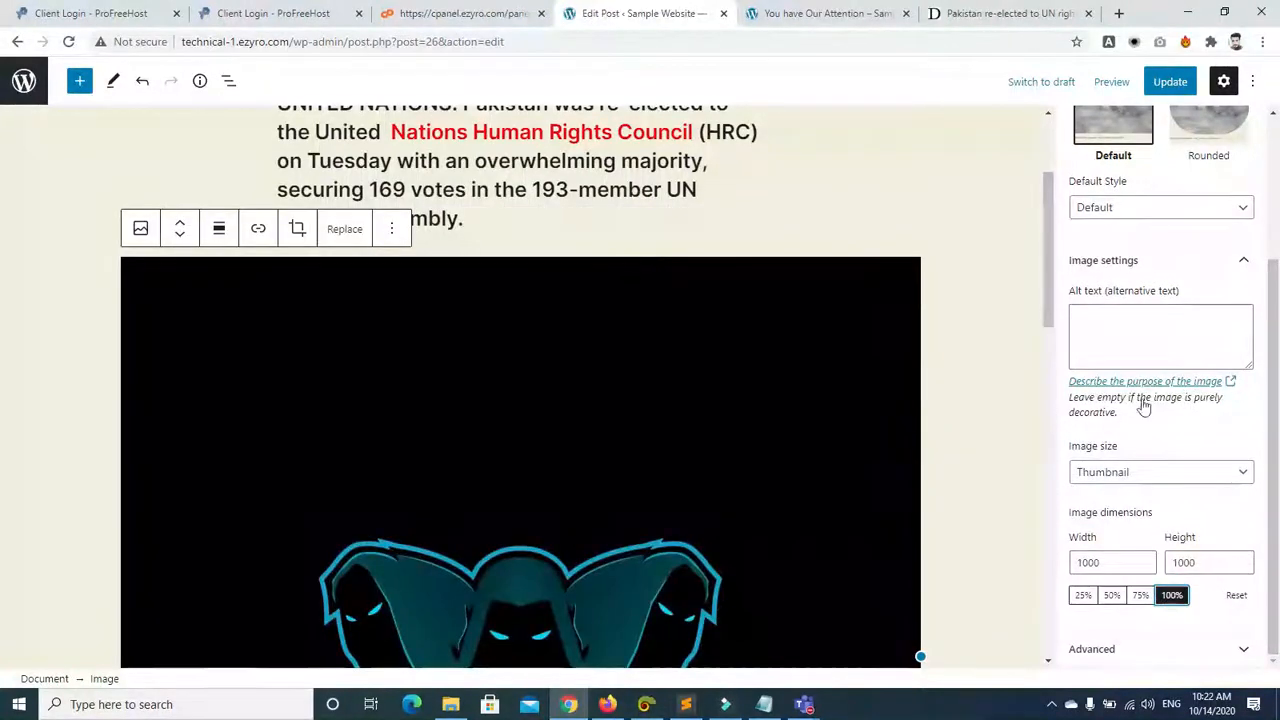
{"action": "left_click_drag", "start_coordinate": [1049, 271], "coordinate": [1063, 343]}
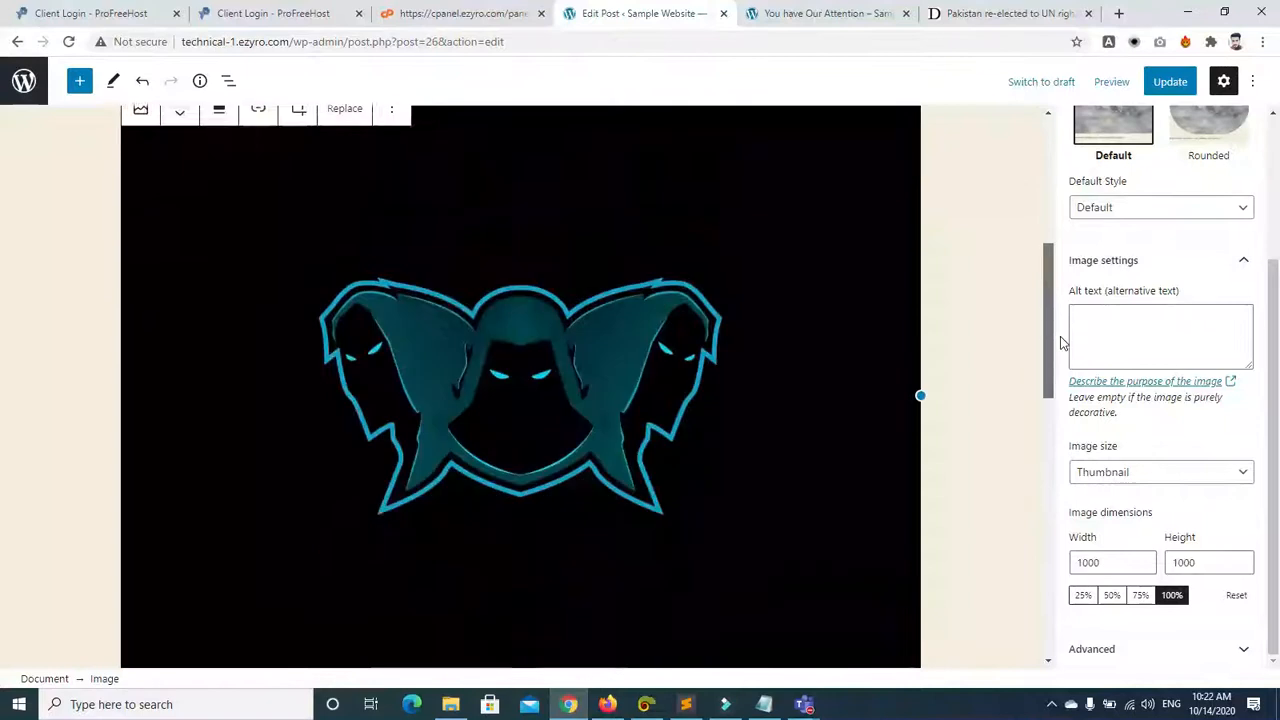
{"action": "left_click", "coordinate": [1141, 595]}
Step: Add a Table block below the red quotation paragraph at the end of the post, choosing it from the full block list
{"action": "mouse_move", "coordinate": [1049, 423]}
{"action": "left_mouse_down"}
{"action": "mouse_move", "coordinate": [1037, 314]}
{"action": "mouse_move", "coordinate": [1048, 410]}
{"action": "left_mouse_up"}
{"action": "left_click_drag", "start_coordinate": [1063, 453], "coordinate": [1085, 628]}
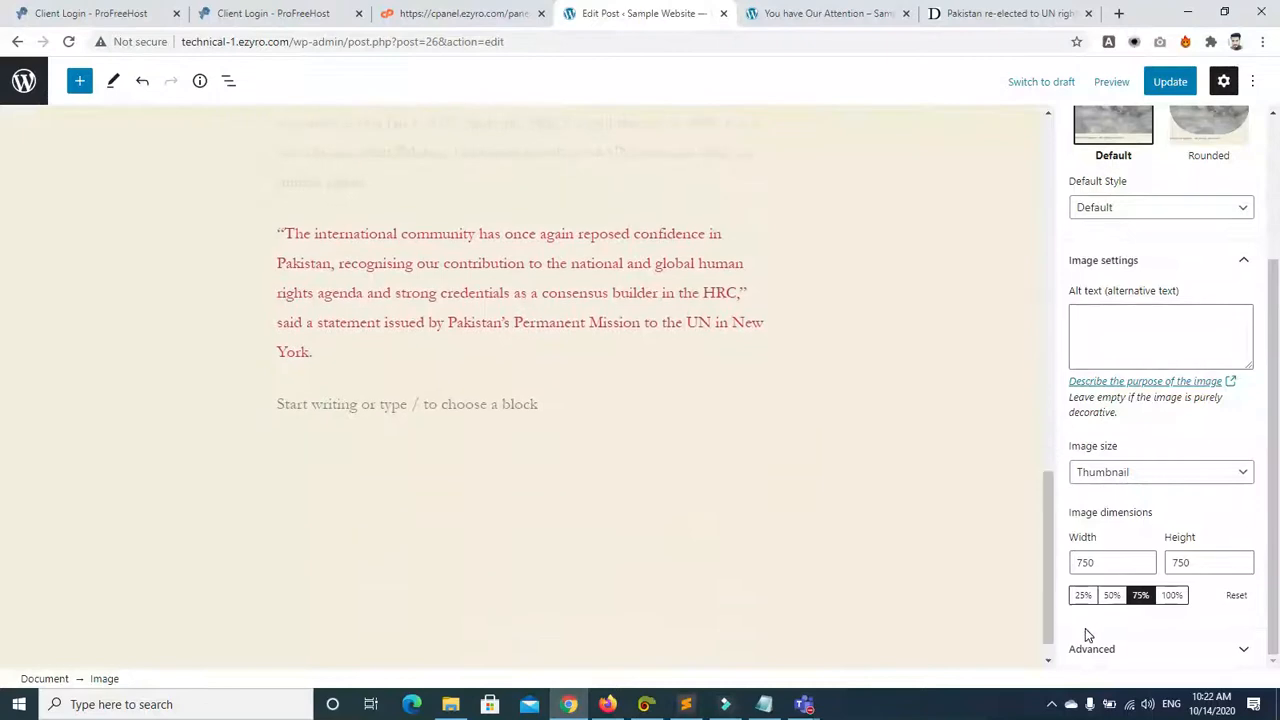
{"action": "left_click", "coordinate": [355, 400]}
{"action": "left_click", "coordinate": [748, 400]}
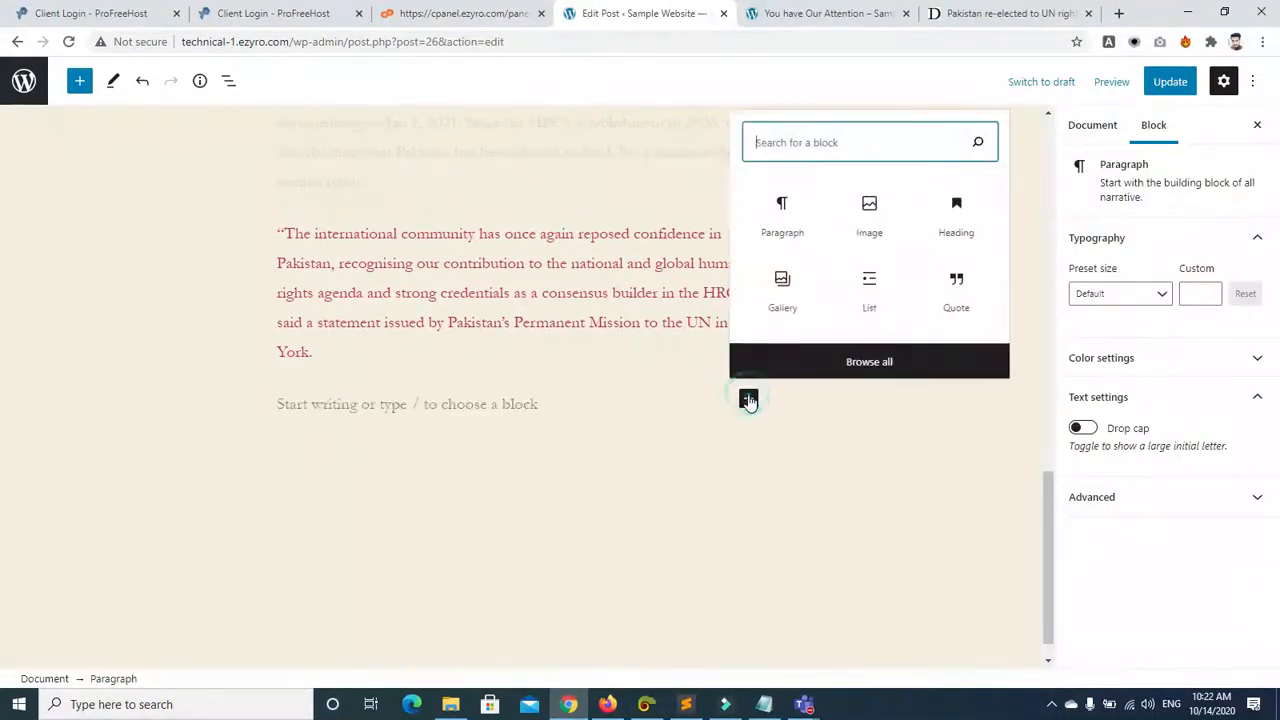
{"action": "left_click", "coordinate": [876, 362]}
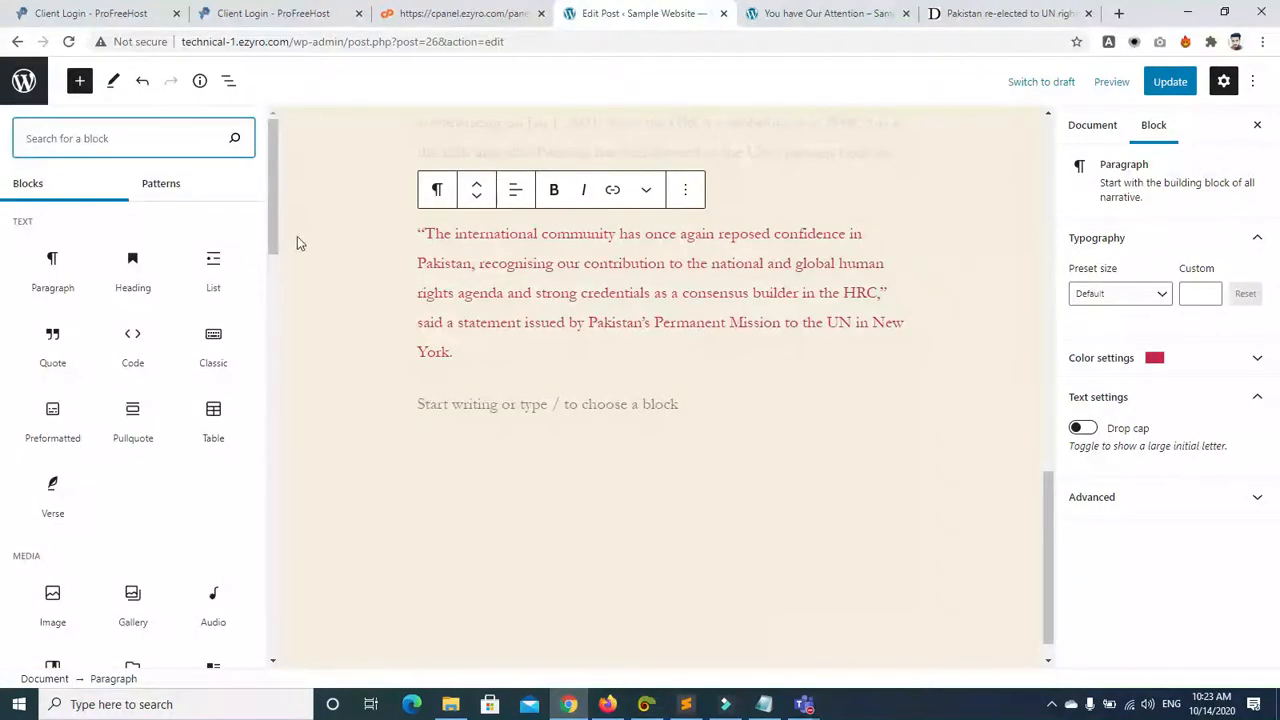
{"action": "left_click_drag", "start_coordinate": [272, 223], "coordinate": [272, 257]}
{"action": "scroll", "coordinate": [214, 277], "scroll_direction": "down", "scroll_amount": 1}
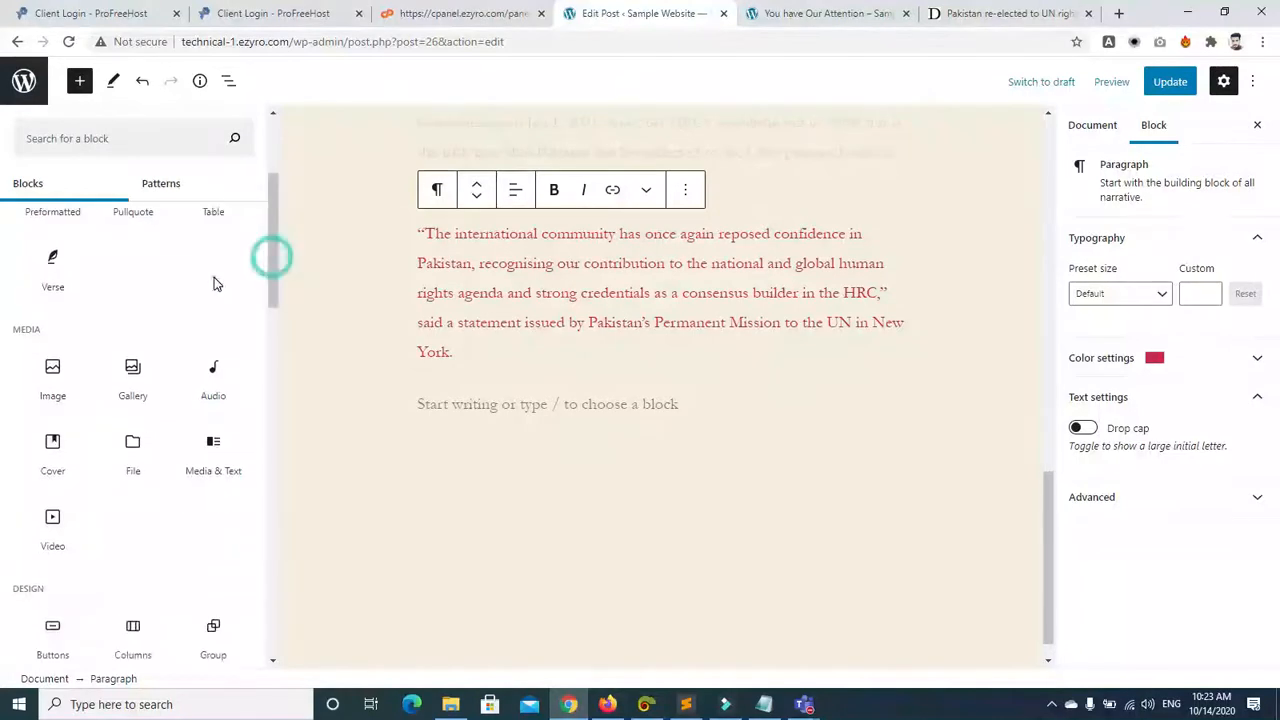
{"action": "left_click", "coordinate": [212, 210]}
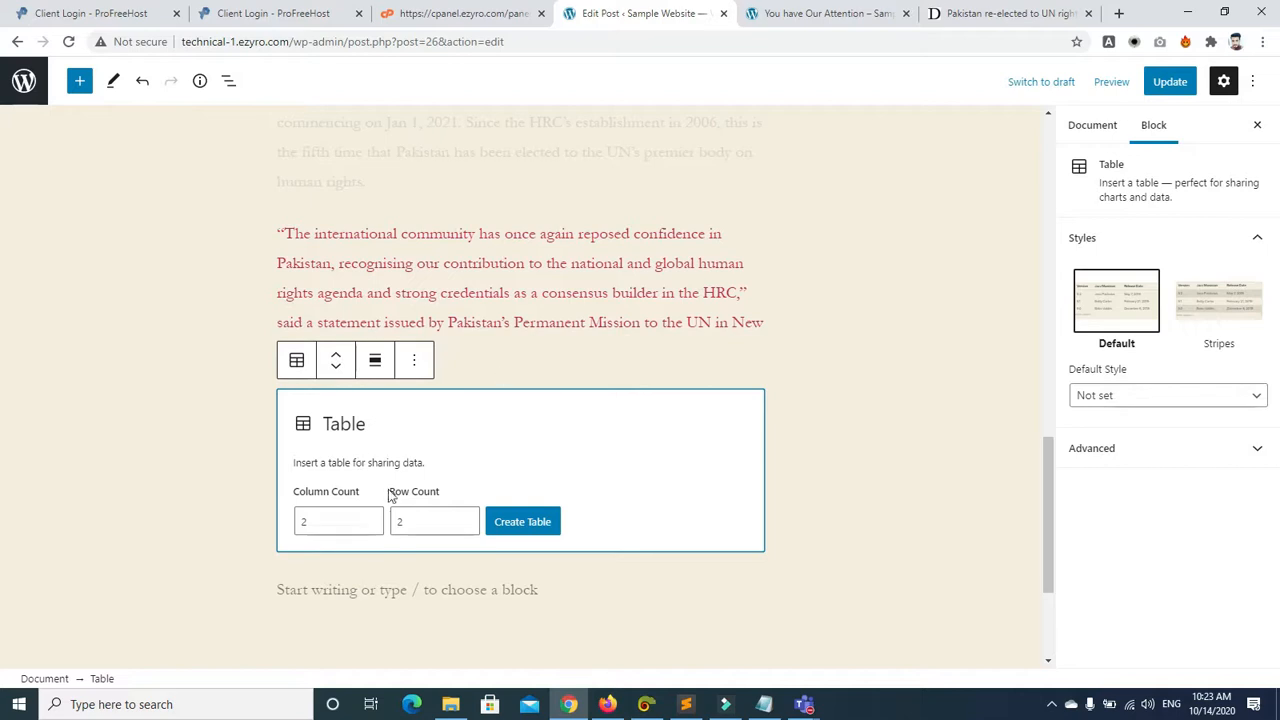
Step: Create the table with 3 columns and 5 rows
{"action": "left_click", "coordinate": [370, 519]}
{"action": "left_click", "coordinate": [370, 519]}
{"action": "left_click", "coordinate": [370, 519]}
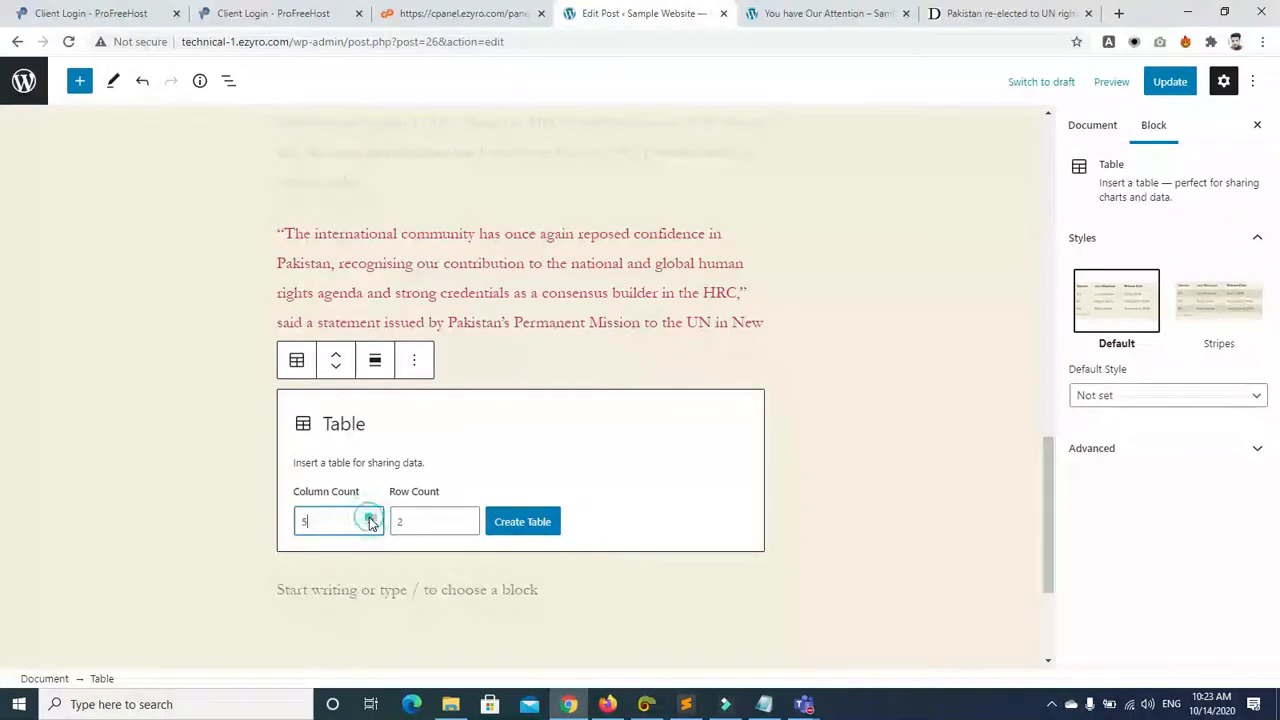
{"action": "left_click", "coordinate": [369, 527]}
{"action": "left_click", "coordinate": [465, 518]}
{"action": "left_click", "coordinate": [465, 518]}
{"action": "left_click", "coordinate": [465, 518]}
{"action": "left_click", "coordinate": [465, 518]}
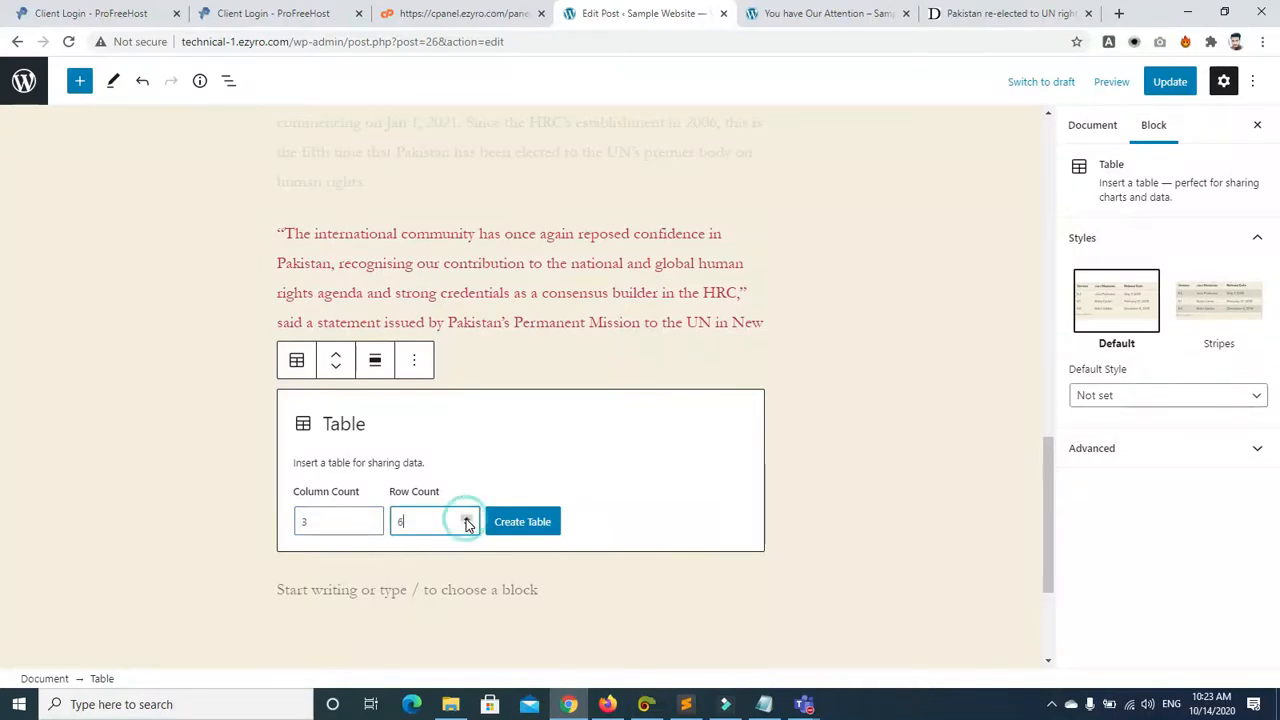
{"action": "left_click", "coordinate": [466, 525]}
{"action": "left_click", "coordinate": [509, 528]}
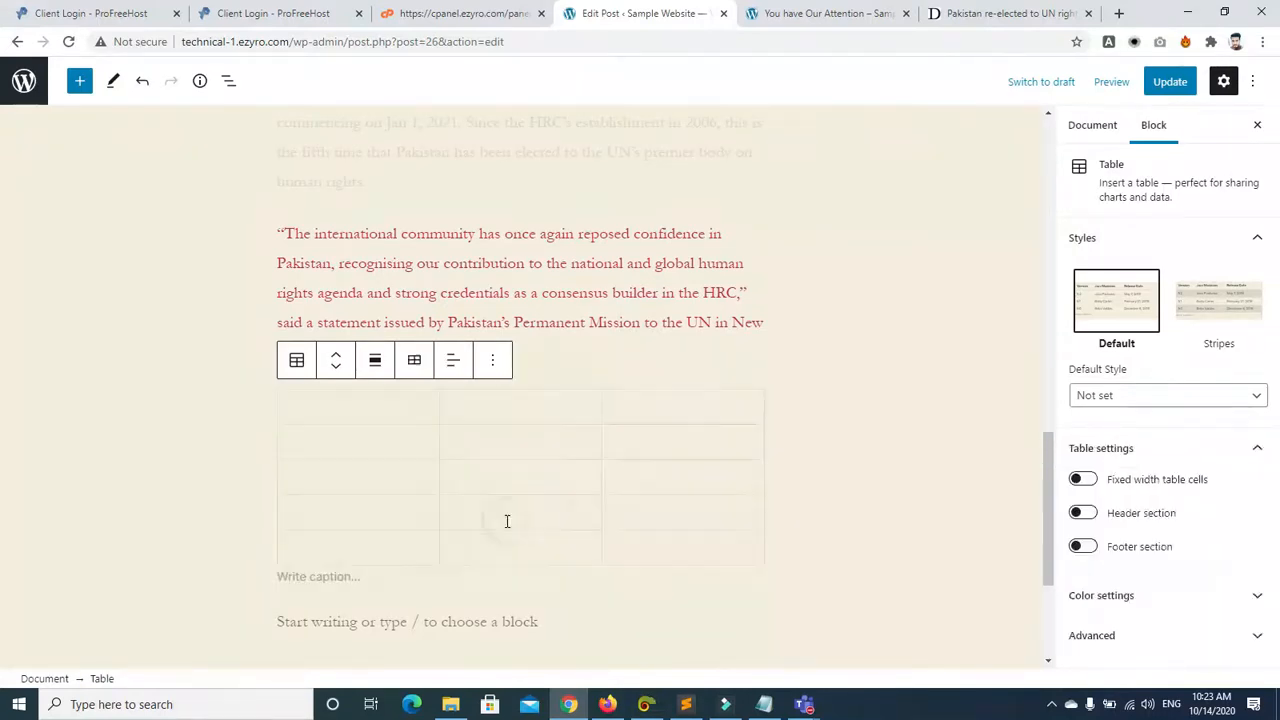
Step: Fill the table's first row with the labels "Name", "RollNo" and "Reg"
{"action": "left_click", "coordinate": [362, 427]}
{"action": "left_click", "coordinate": [363, 410]}
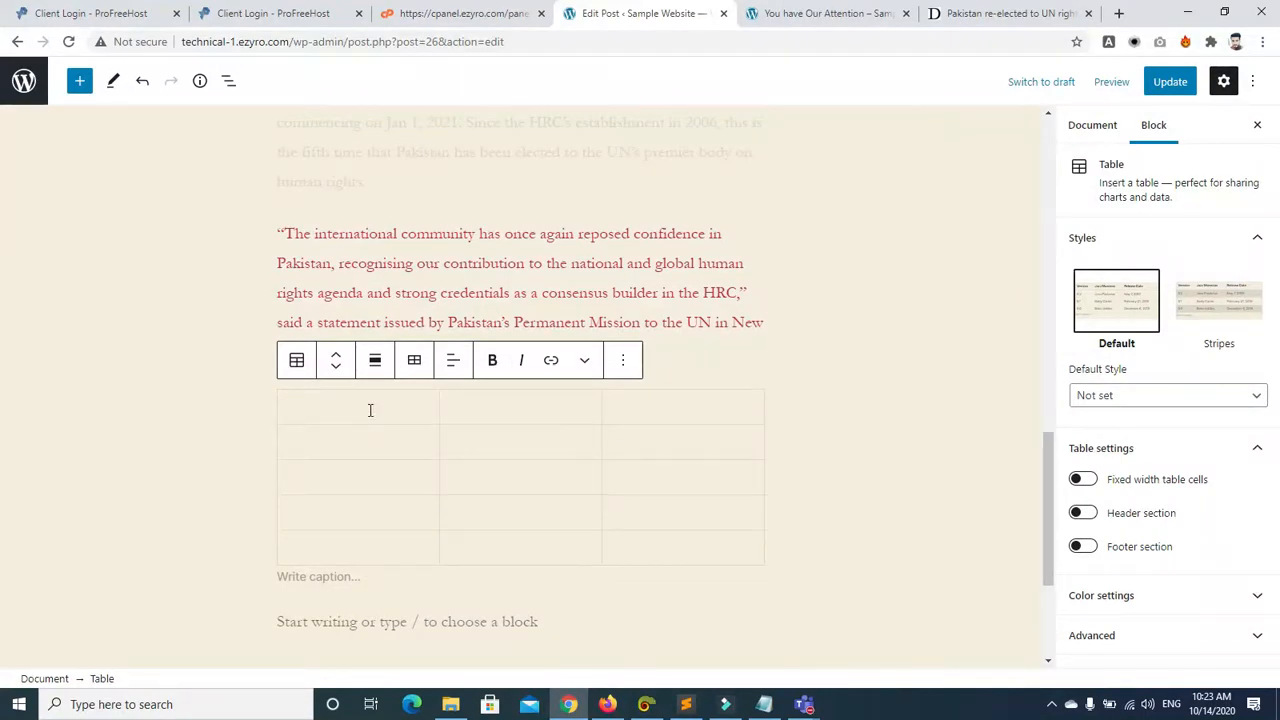
{"action": "type", "text": "nam"}
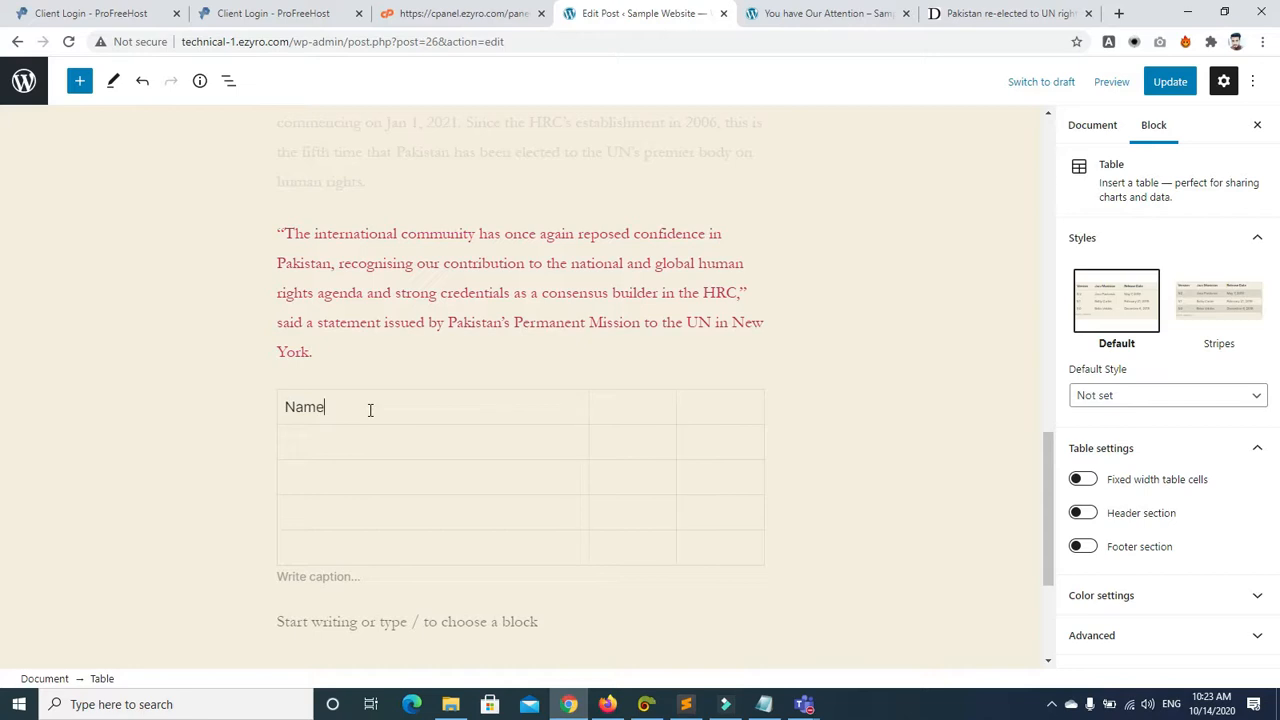
{"action": "key", "text": "Tab"}
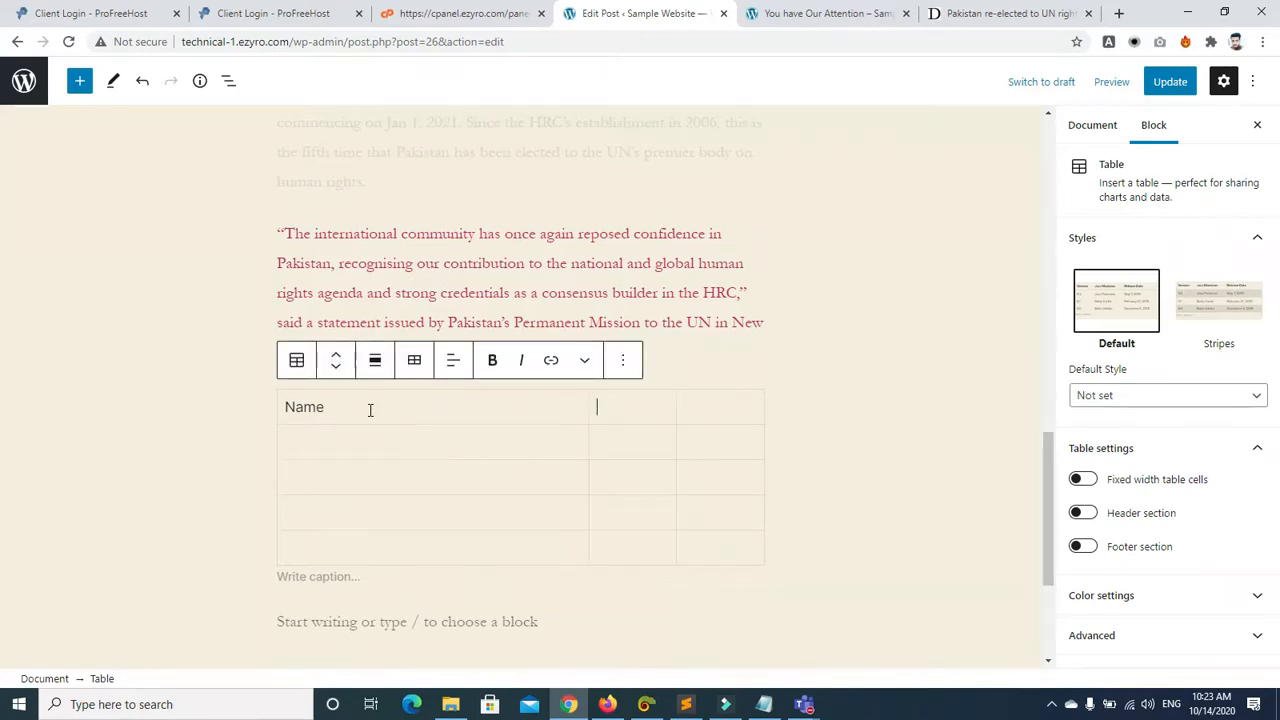
{"action": "type", "text": "RollNo"}
{"action": "key", "text": "Tab"}
{"action": "type", "text": "Reg"}
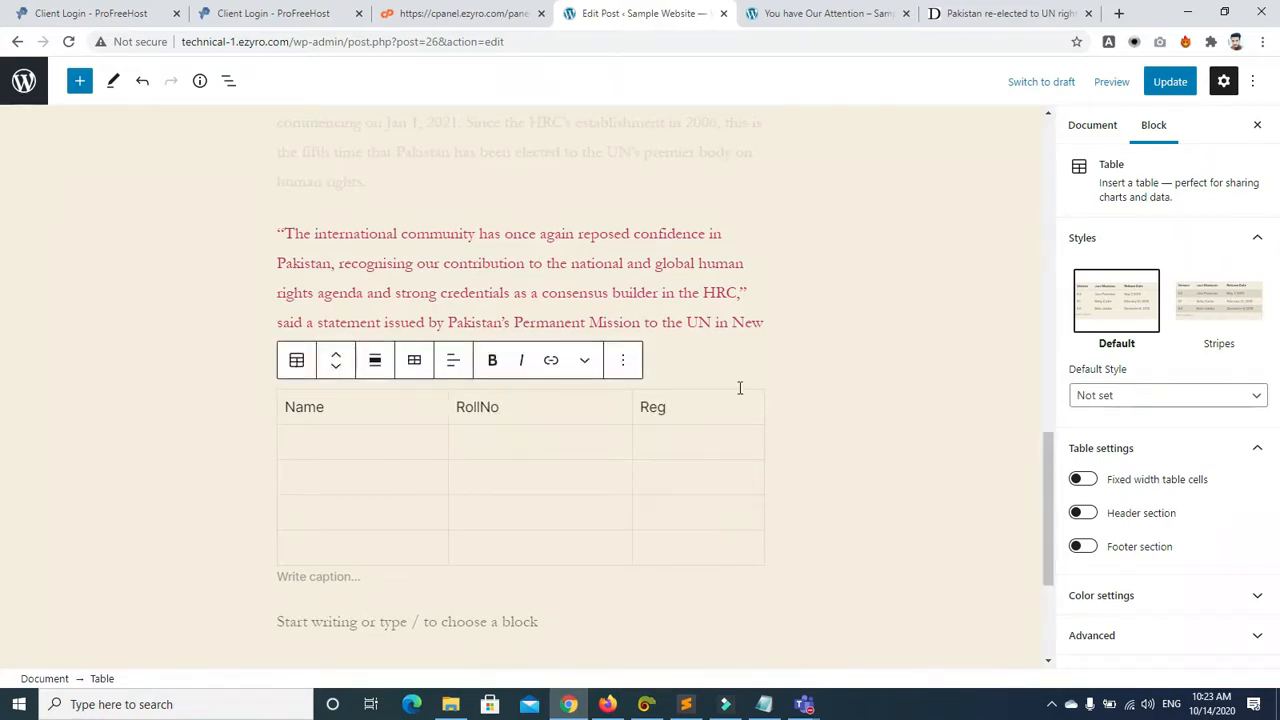
Step: Align all three table columns to the center and correct the second label to "Roll No"
{"action": "double_click", "coordinate": [286, 406]}
{"action": "left_click", "coordinate": [211, 419]}
{"action": "left_click", "coordinate": [374, 421]}
{"action": "left_click", "coordinate": [452, 362]}
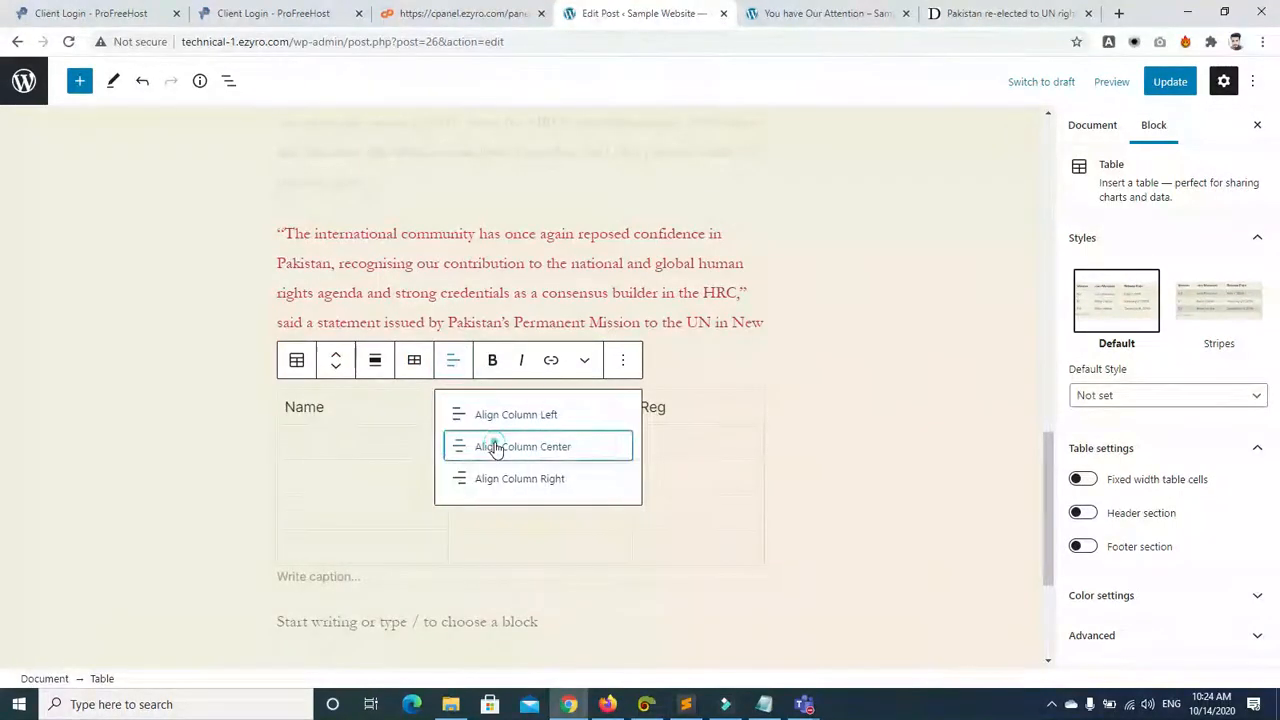
{"action": "left_click", "coordinate": [494, 446]}
{"action": "left_click", "coordinate": [480, 406]}
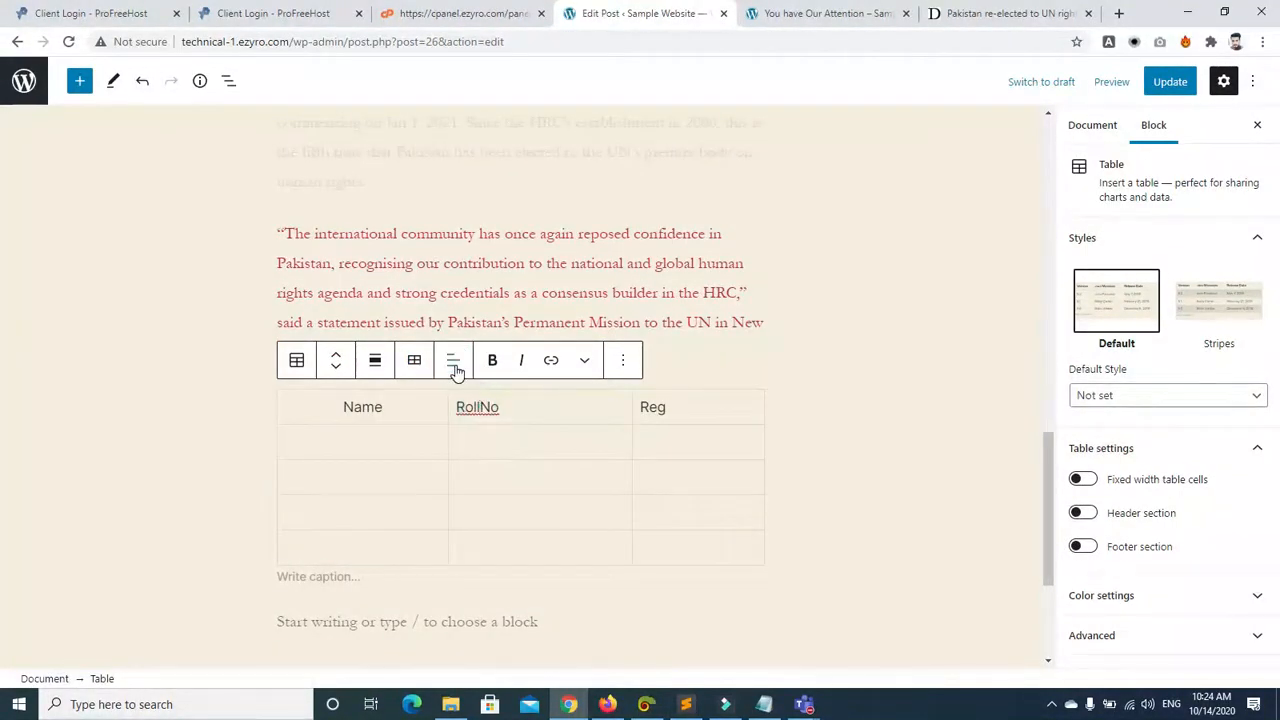
{"action": "left_click", "coordinate": [452, 362]}
{"action": "left_click", "coordinate": [494, 446]}
{"action": "left_click", "coordinate": [645, 414]}
{"action": "left_click", "coordinate": [453, 361]}
{"action": "left_click", "coordinate": [480, 448]}
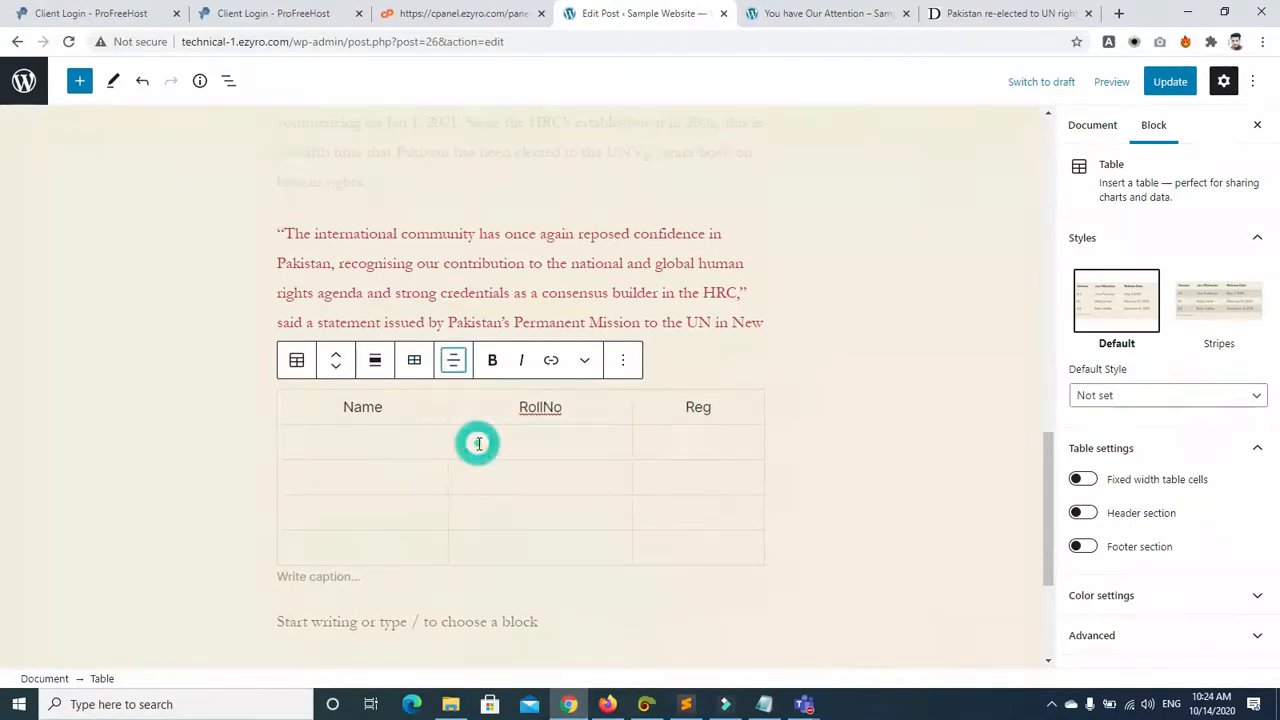
{"action": "left_click", "coordinate": [541, 406]}
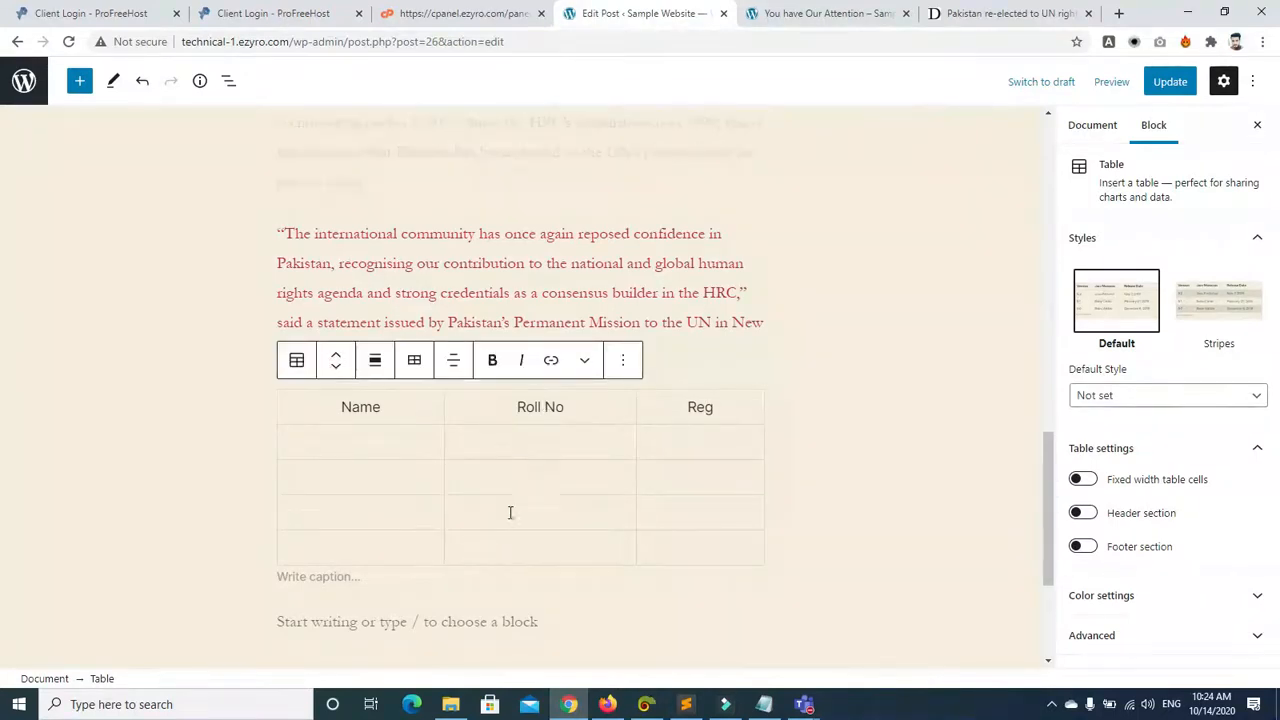
Step: Caption the table "Table no 1"
{"action": "left_click", "coordinate": [326, 577]}
{"action": "type", "text": "table no 1"}
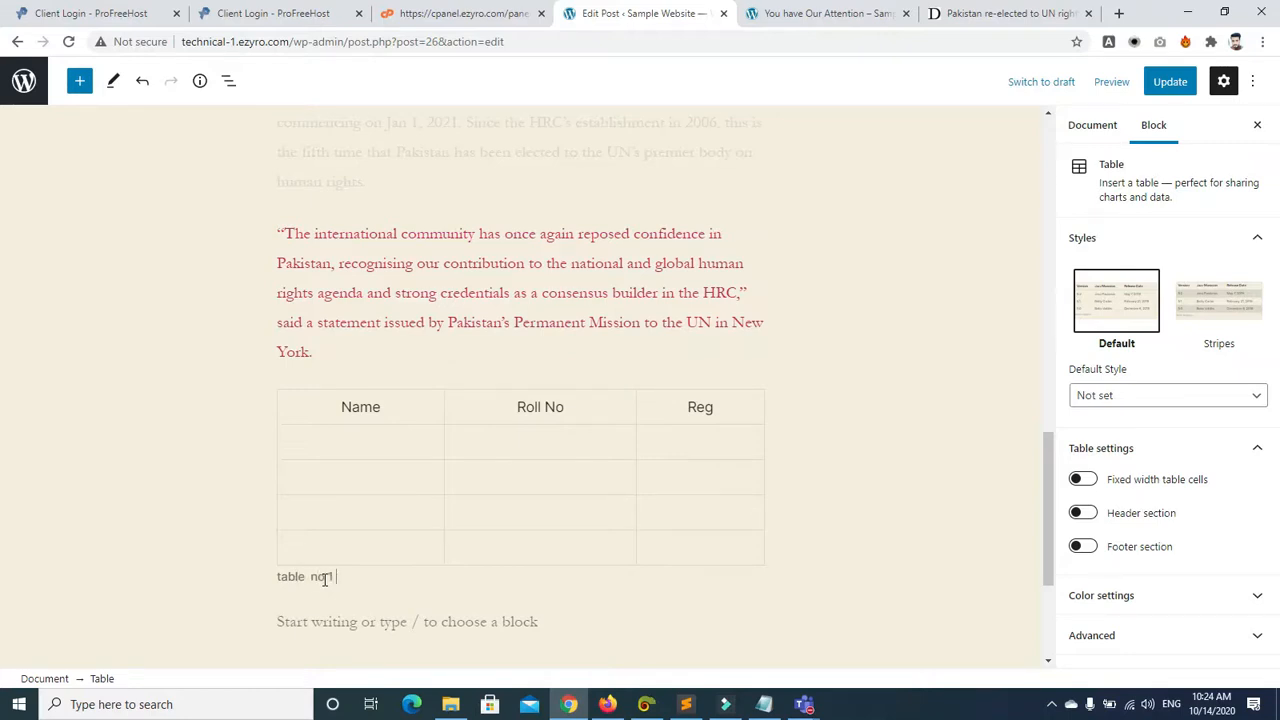
{"action": "left_click", "coordinate": [281, 574]}
{"action": "key", "text": "BackSpace"}
{"action": "type", "text": "T"}
Step: Fill the table's second row with a student's name, roll number 1 and the registration number
{"action": "left_click", "coordinate": [311, 446]}
{"action": "type", "text": "ali"}
{"action": "key", "text": "Tab"}
{"action": "type", "text": "1"}
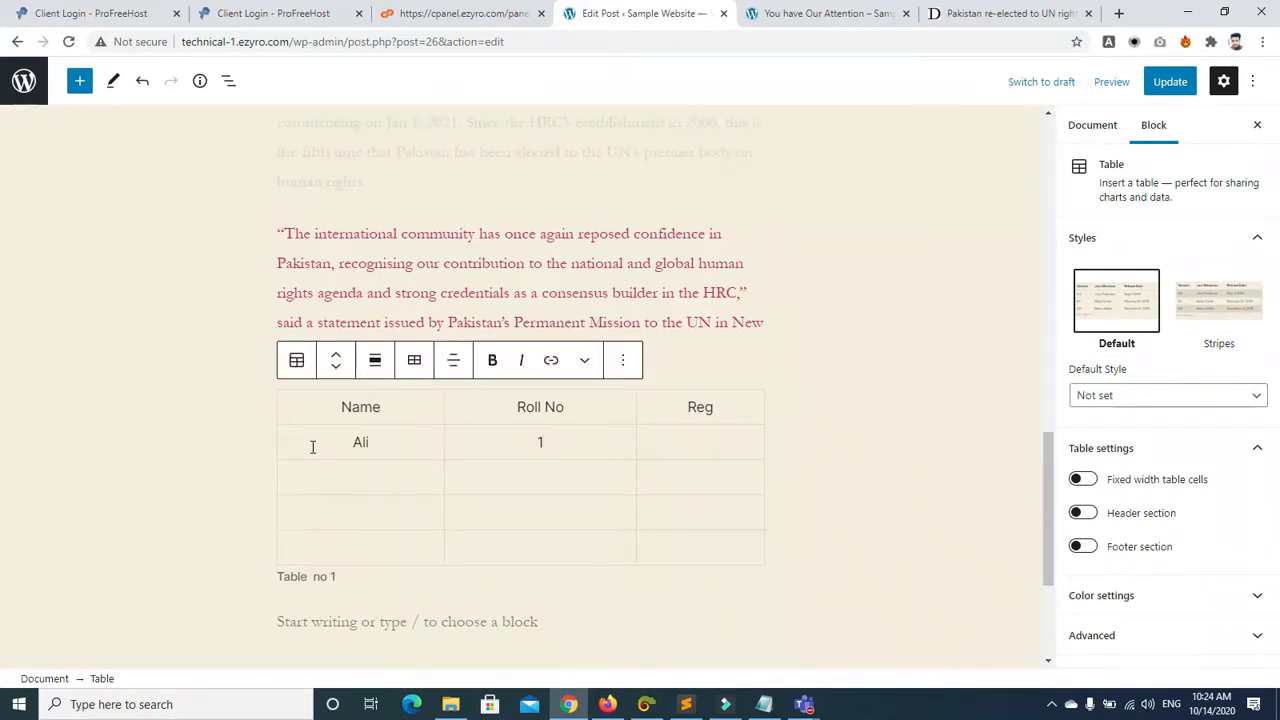
{"action": "key", "text": "Tab"}
{"action": "type", "text": "123"}
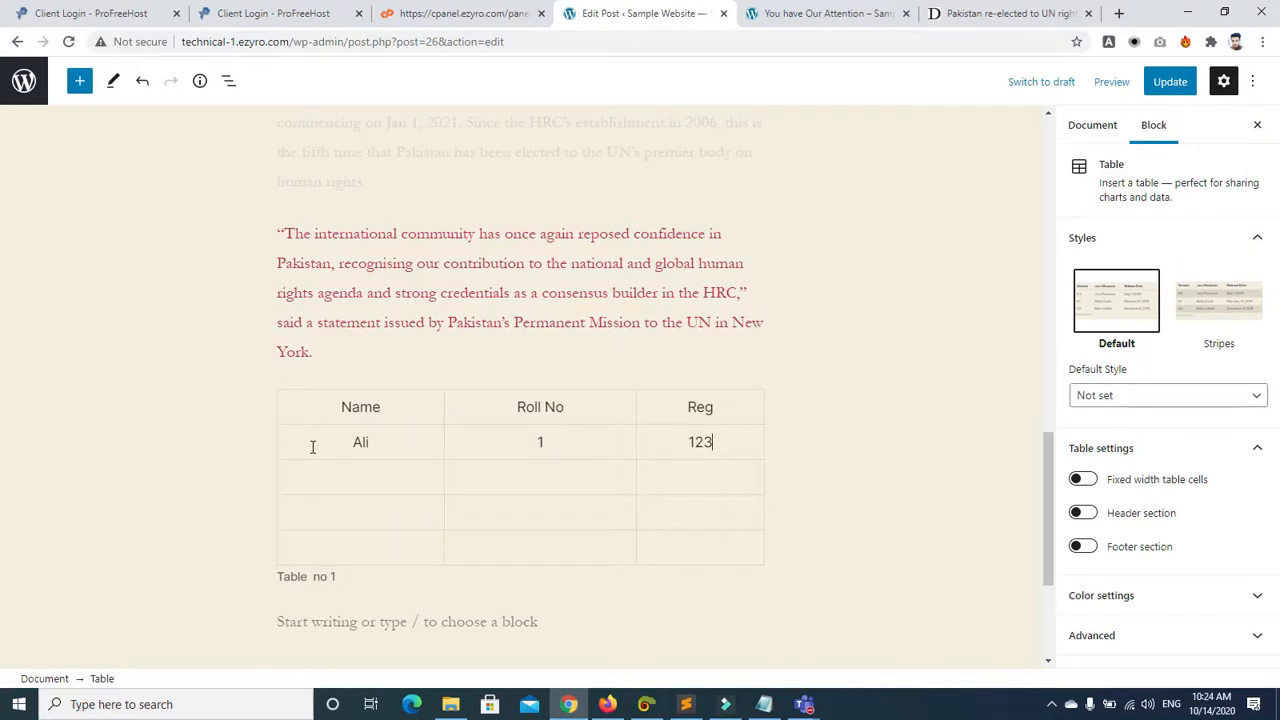
{"action": "key", "text": "Tab"}
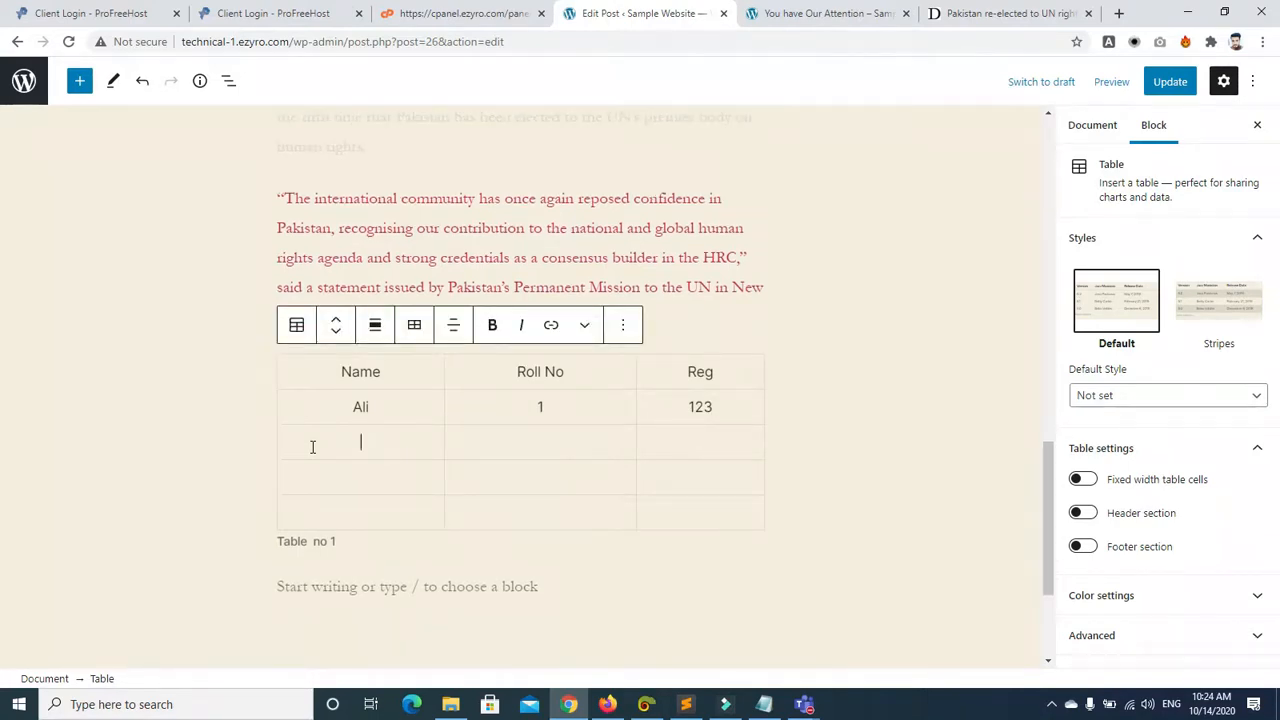
Step: Fill the table's third row with another student's name, roll number 2 and the registration number
{"action": "type", "text": "usman"}
{"action": "key", "text": "Tab"}
{"action": "type", "text": "2"}
{"action": "key", "text": "Tab"}
{"action": "type", "text": "1234"}
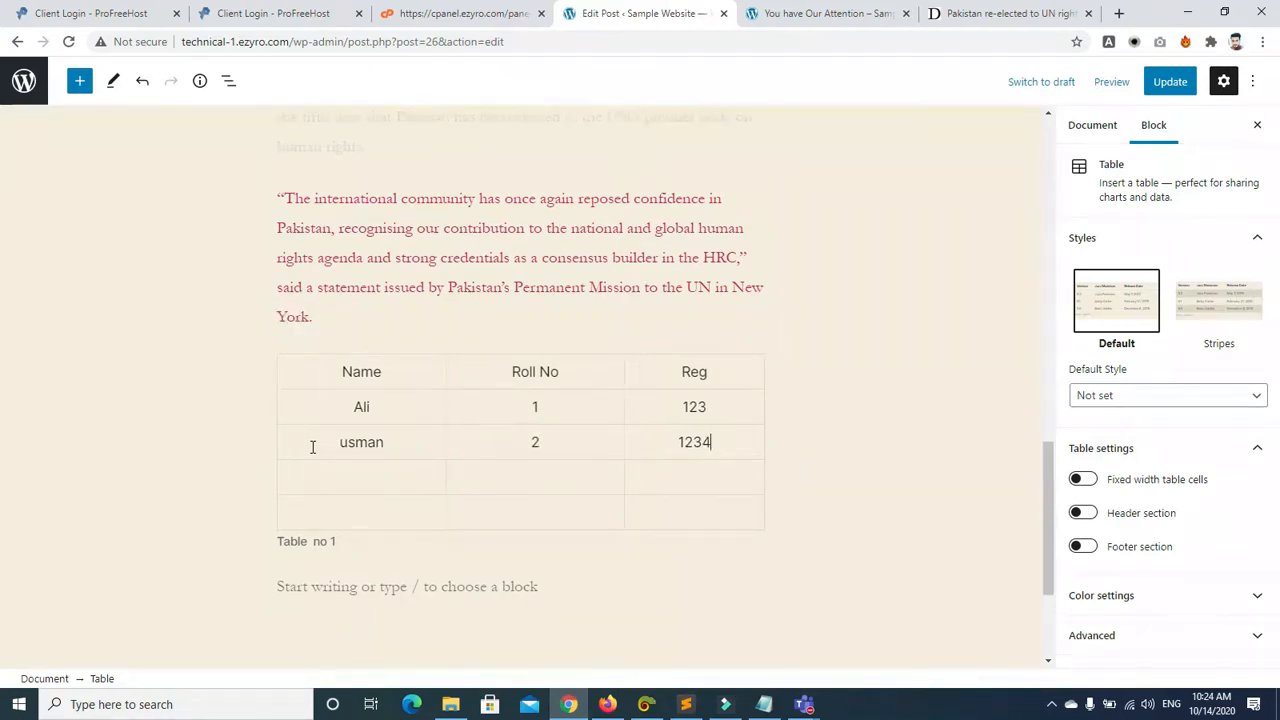
{"action": "key", "text": "Tab"}
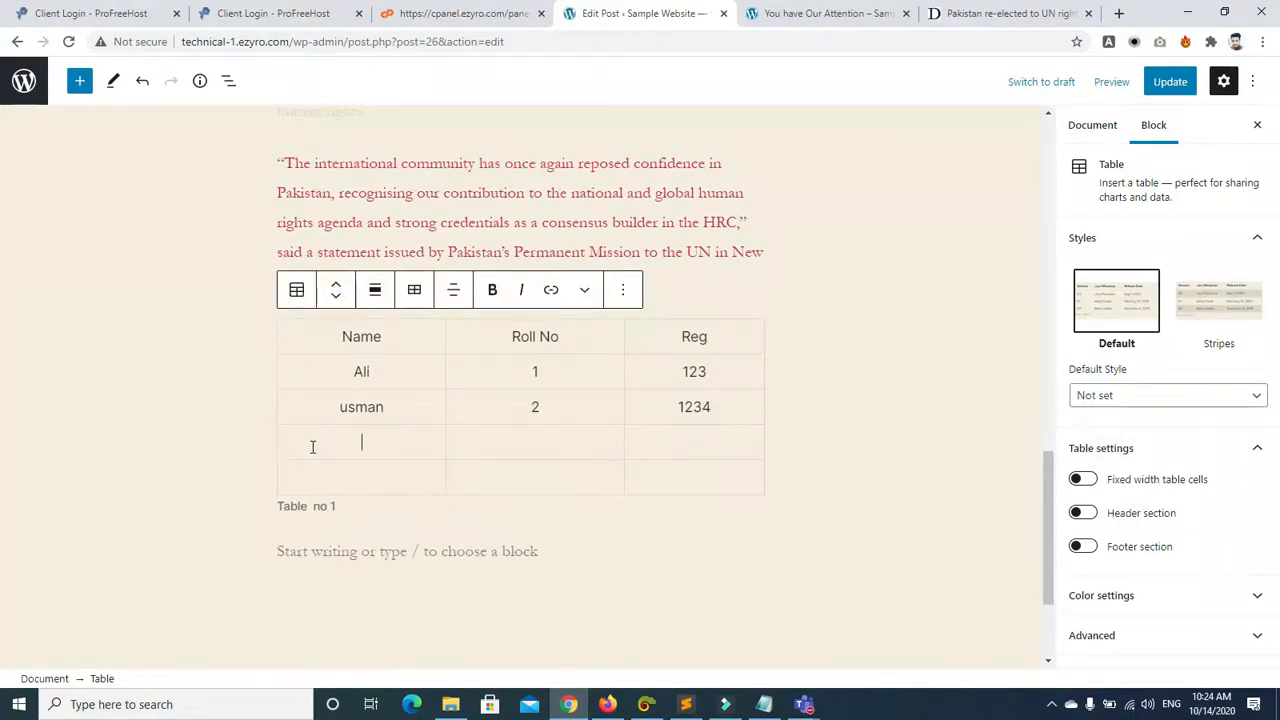
Step: Fill the table's fourth row with a student's name, roll number 3 and the registration number
{"action": "type", "text": "mu"}
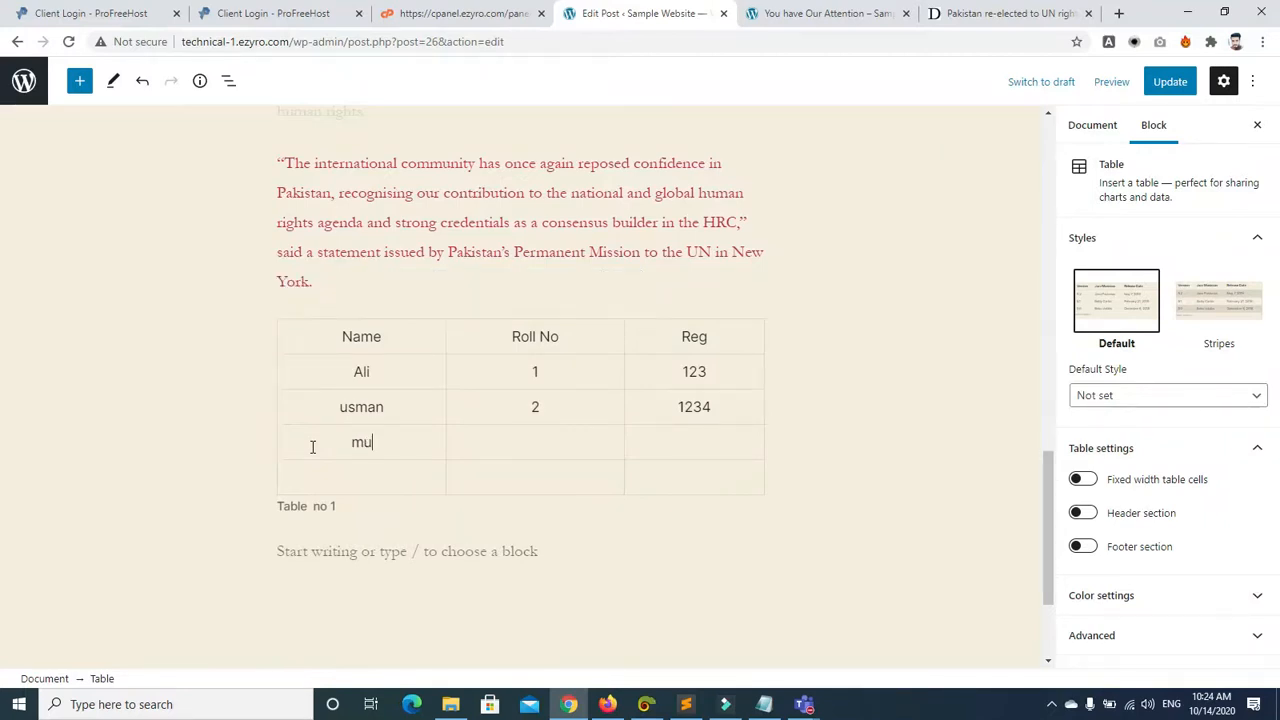
{"action": "type", "text": "bshir"}
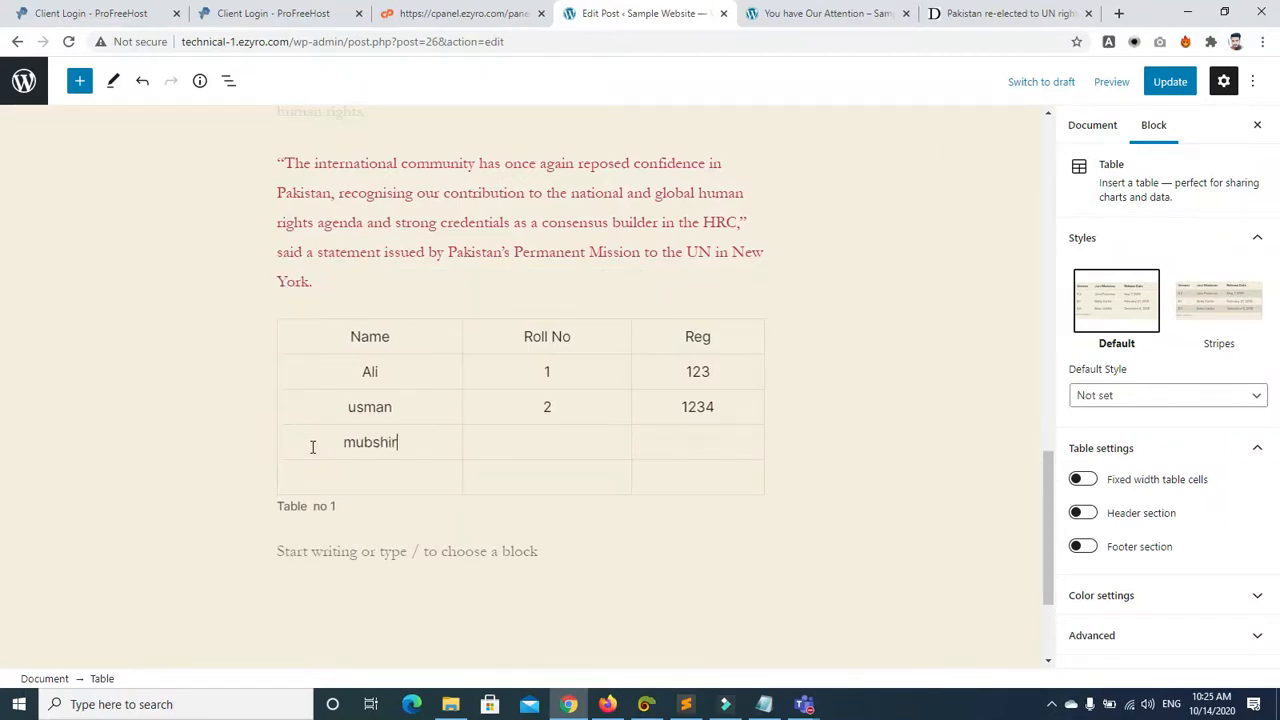
{"action": "key", "text": "Tab"}
{"action": "type", "text": "3"}
{"action": "key", "text": "Tab"}
{"action": "type", "text": "5"}
{"action": "type", "text": "564"}
{"action": "key", "text": "Tab"}
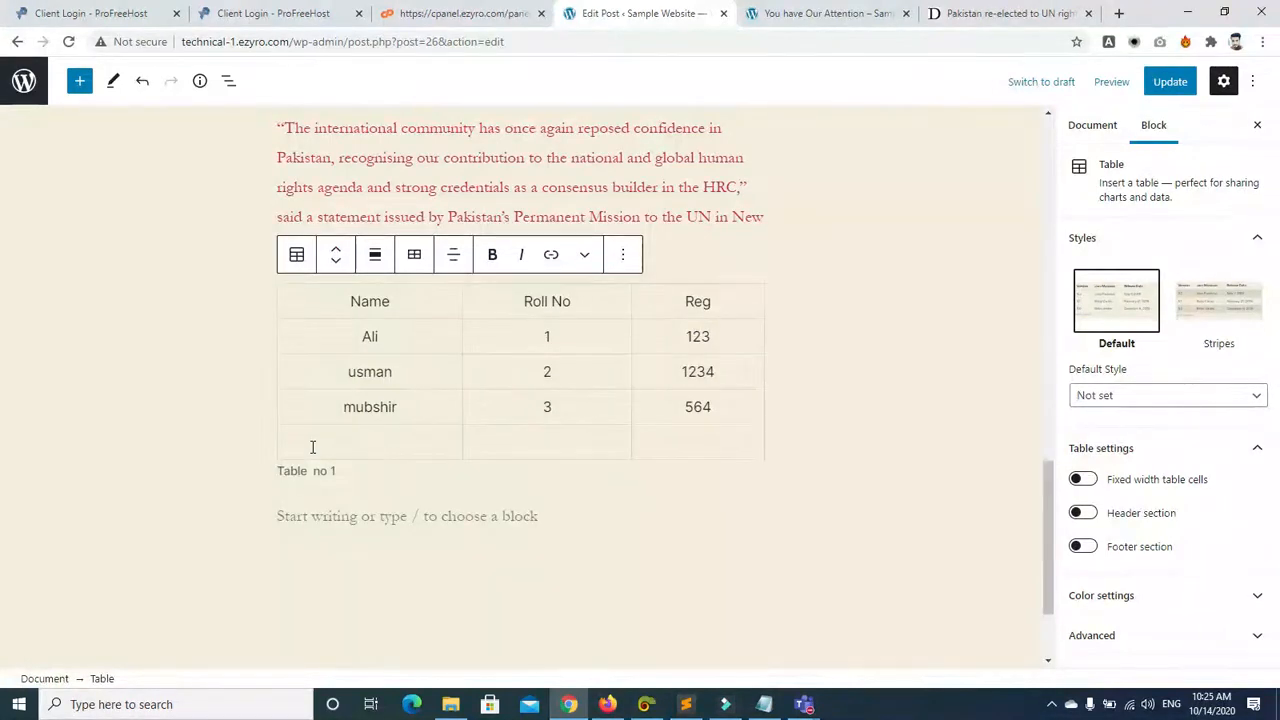
Step: Fill the table's last row with a student's name, roll number 4 and the registration number
{"action": "type", "text": "ali"}
{"action": "key", "text": "Tab"}
{"action": "type", "text": "4"}
{"action": "key", "text": "Tab"}
{"action": "type", "text": "235"}
Step: Compare the table with and without fixed width cells and leave fixed width enabled
{"action": "left_click", "coordinate": [1092, 482]}
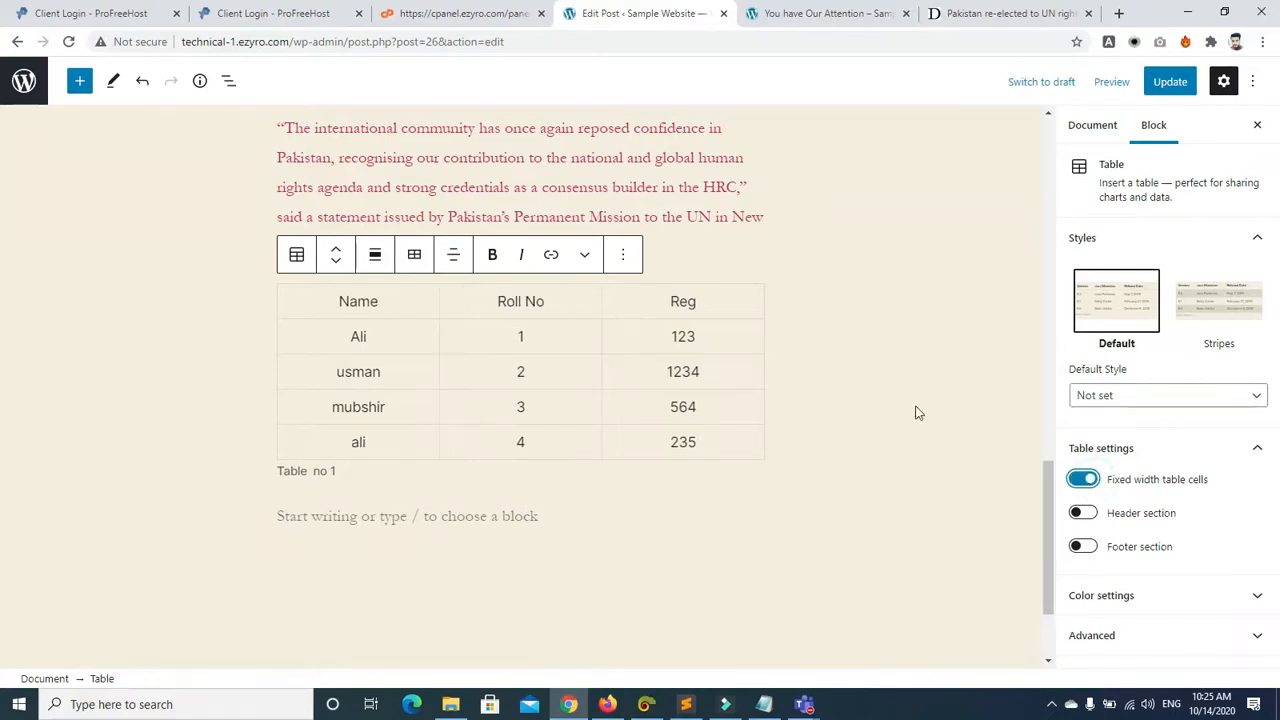
{"action": "left_click", "coordinate": [1083, 480]}
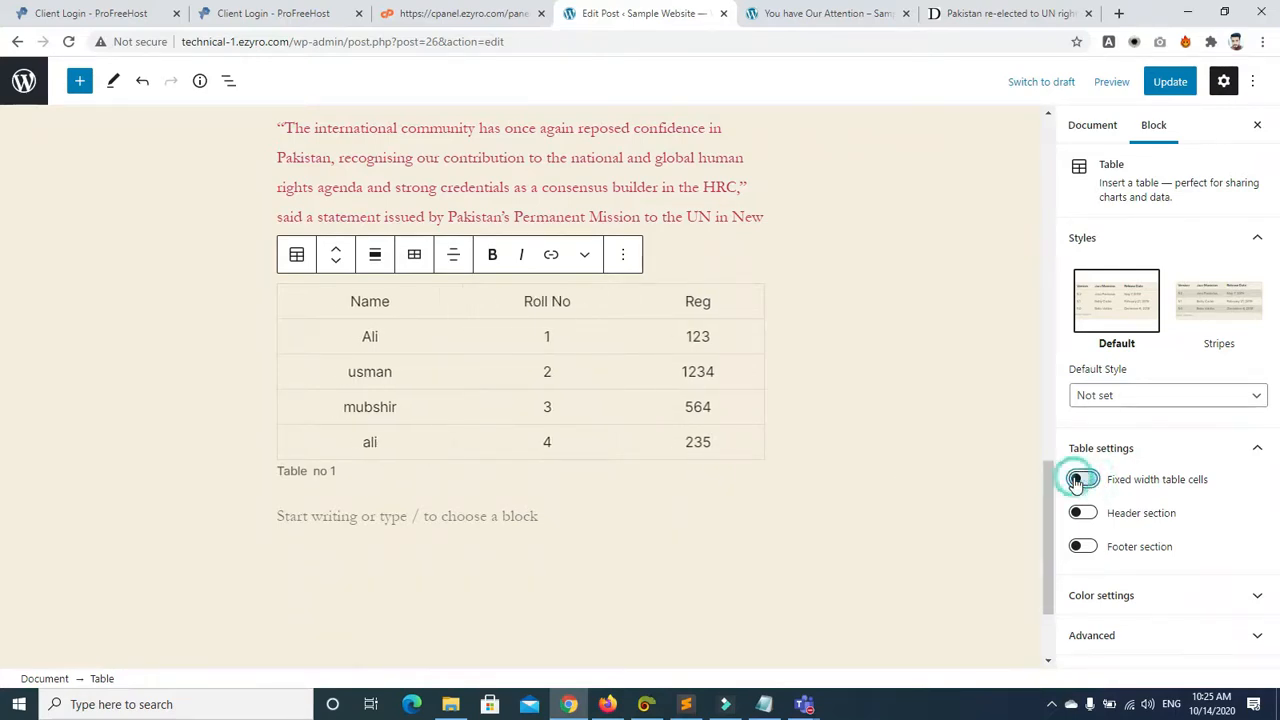
{"action": "left_click", "coordinate": [1087, 482]}
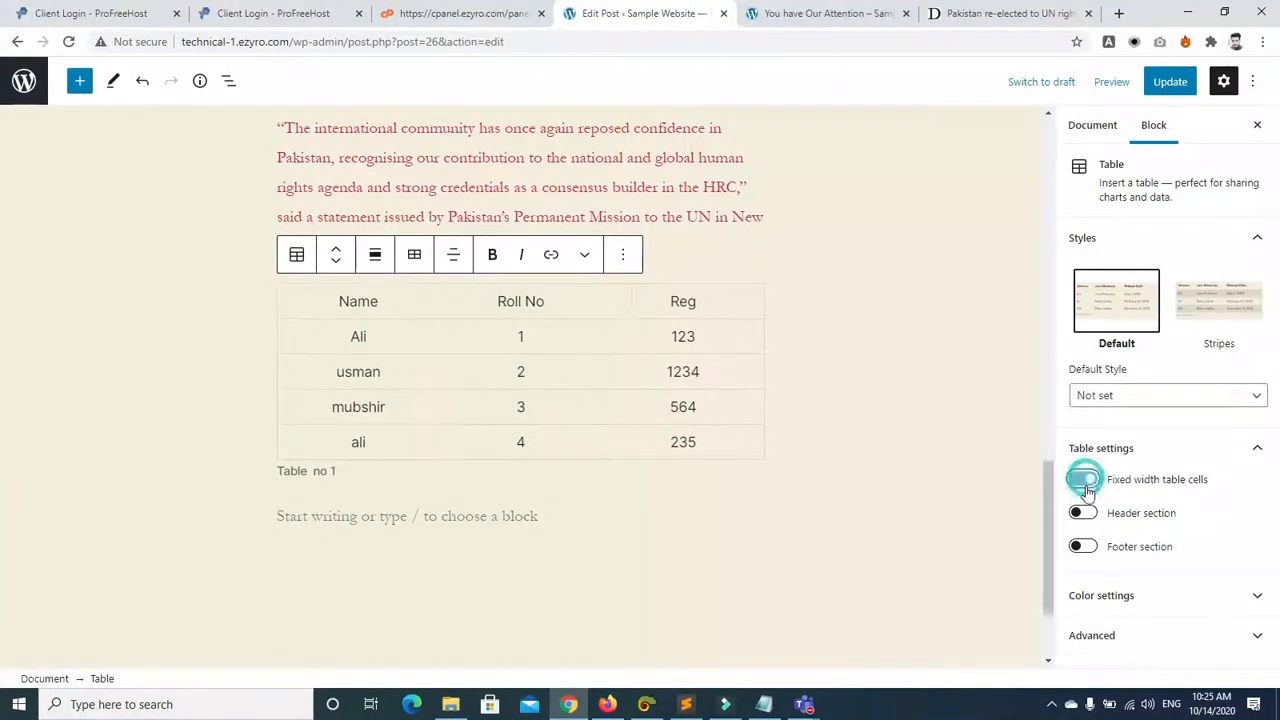
Step: Enable the table's header section, and try the footer section before switching it off again
{"action": "left_click", "coordinate": [1086, 515]}
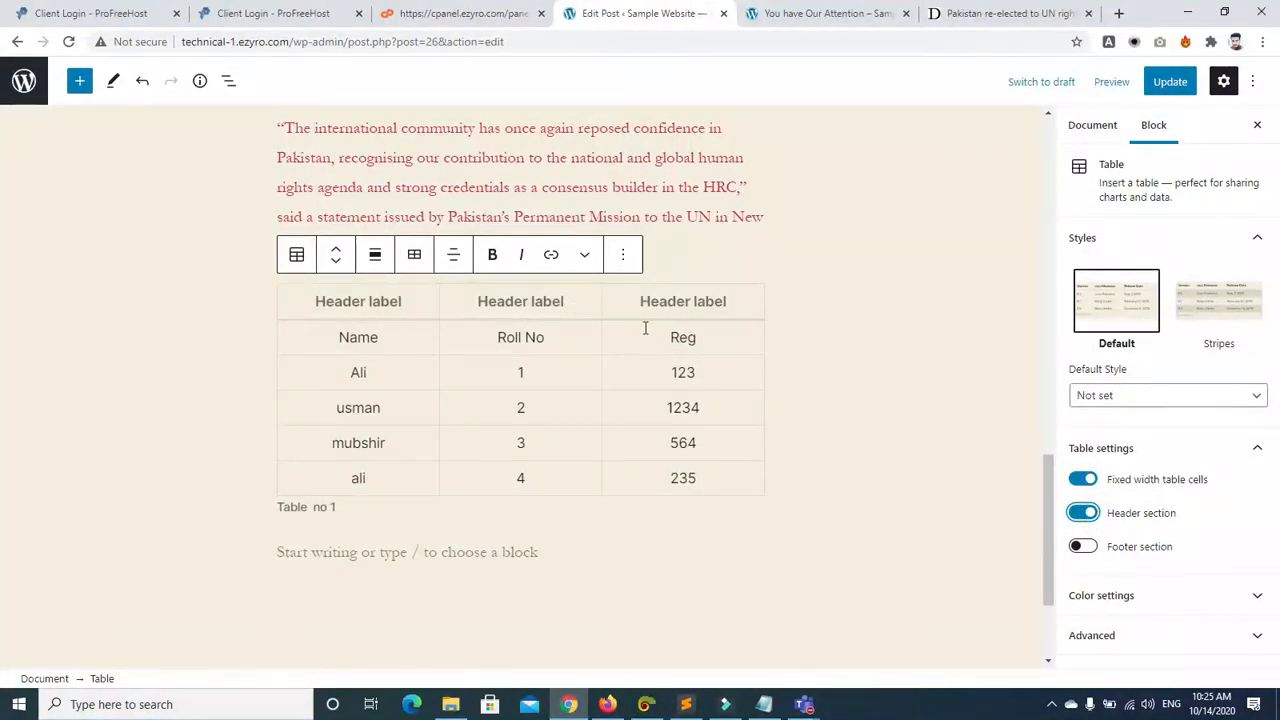
{"action": "left_click", "coordinate": [1083, 512]}
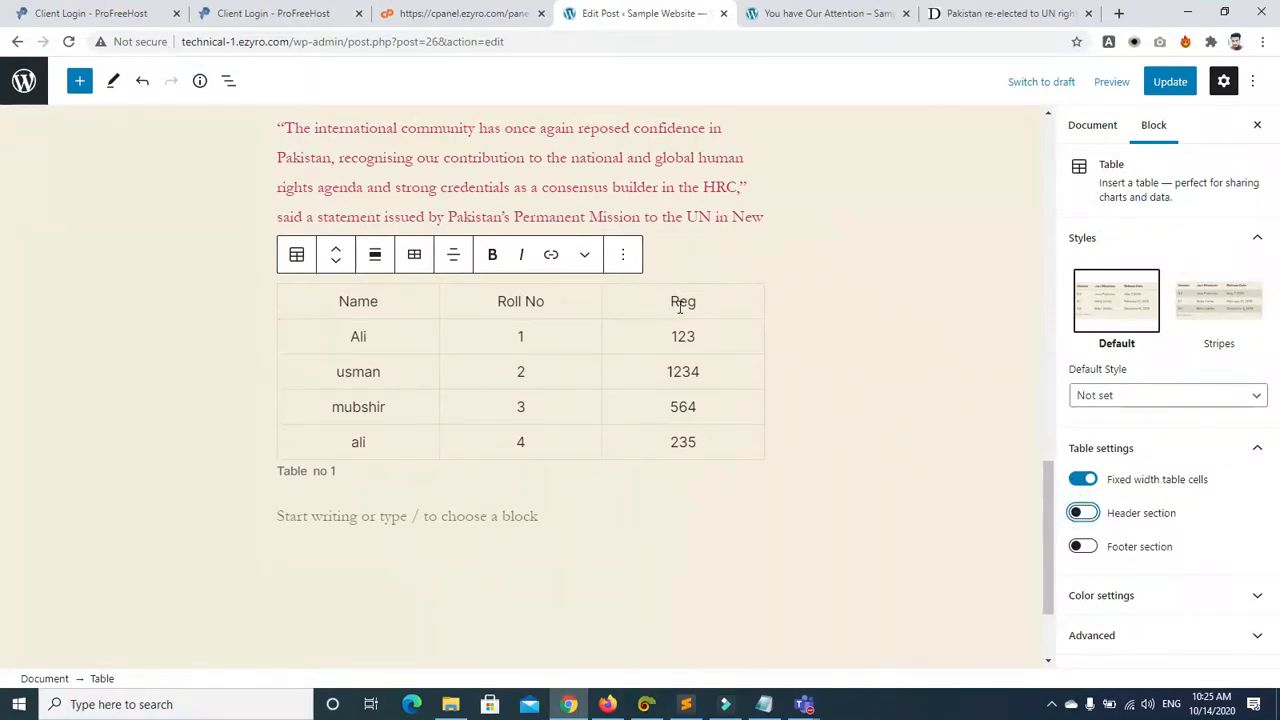
{"action": "left_click", "coordinate": [1083, 512]}
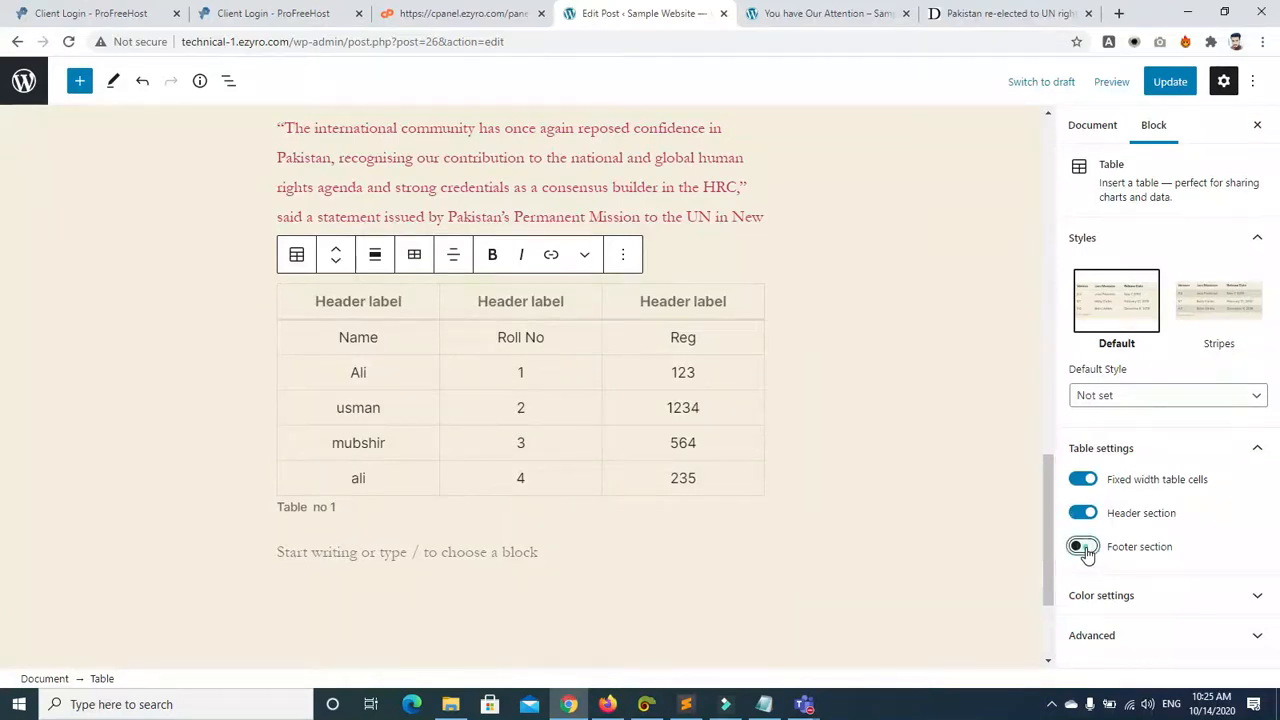
{"action": "left_click", "coordinate": [1083, 548]}
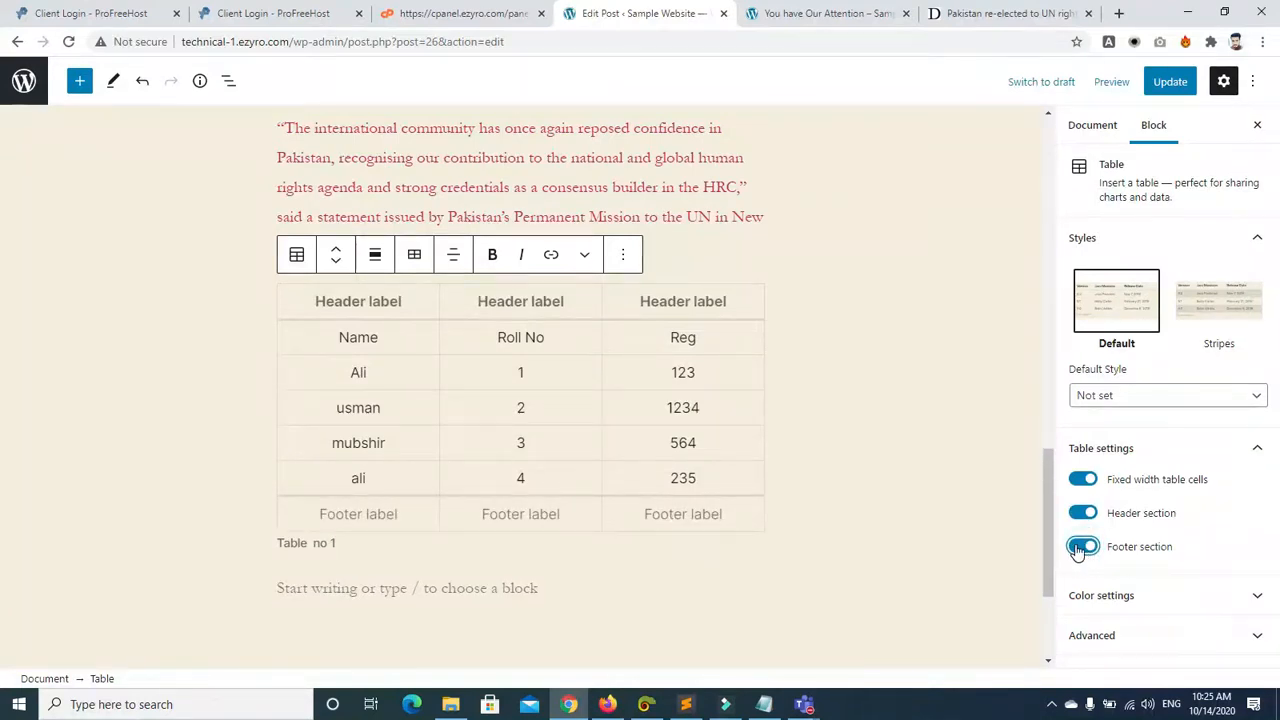
{"action": "left_click", "coordinate": [1080, 548]}
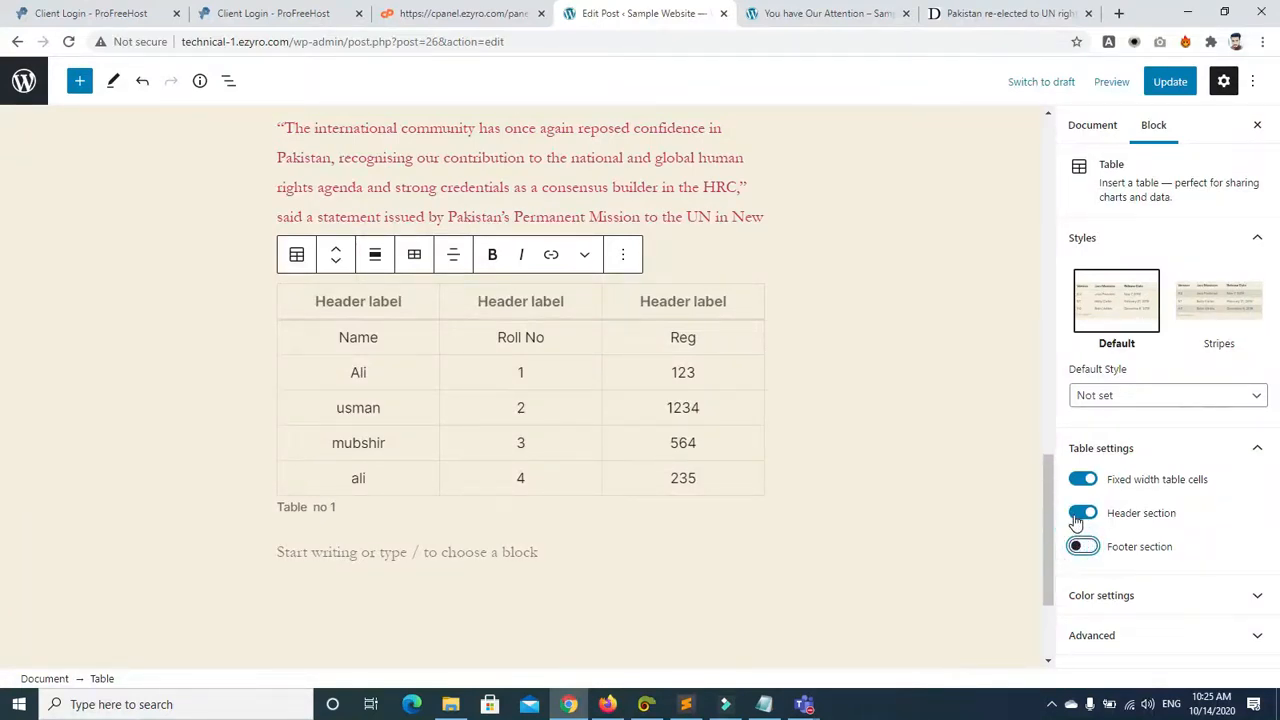
Step: Switch off the table's header section, and try the Stripes style before returning to the Default style
{"action": "left_click", "coordinate": [1081, 513]}
{"action": "left_click", "coordinate": [1208, 300]}
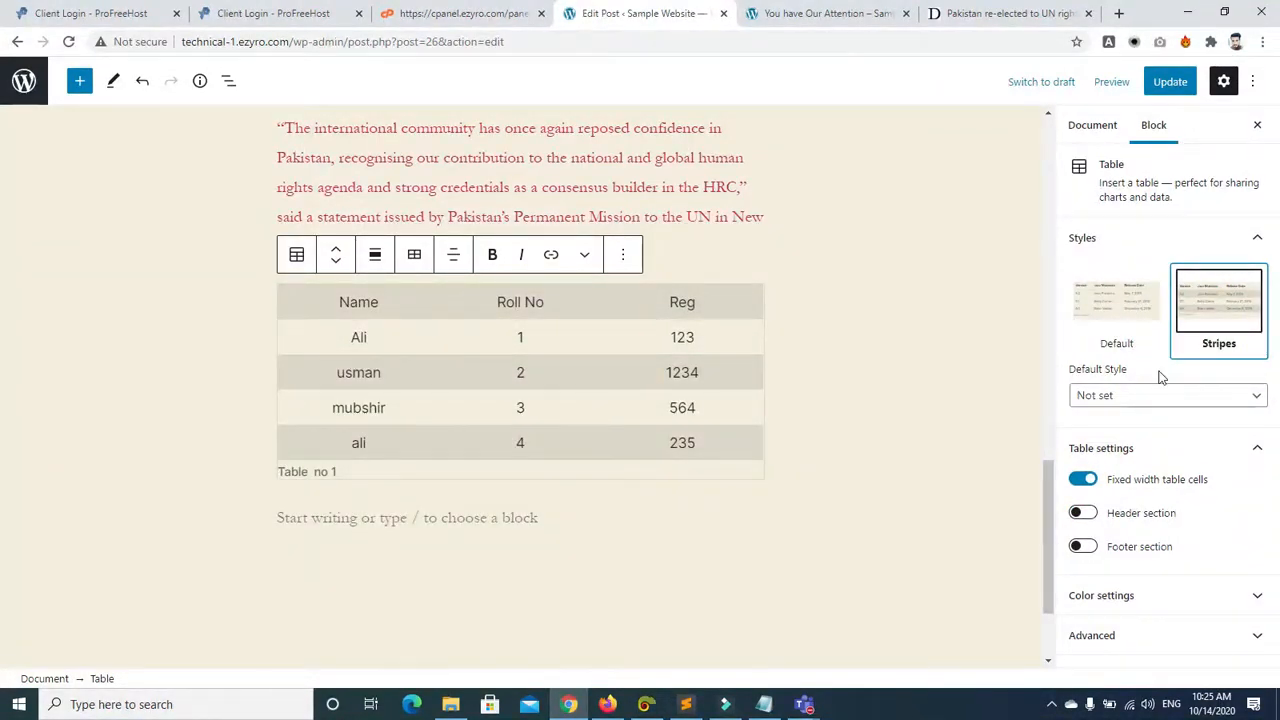
{"action": "left_click", "coordinate": [1107, 303]}
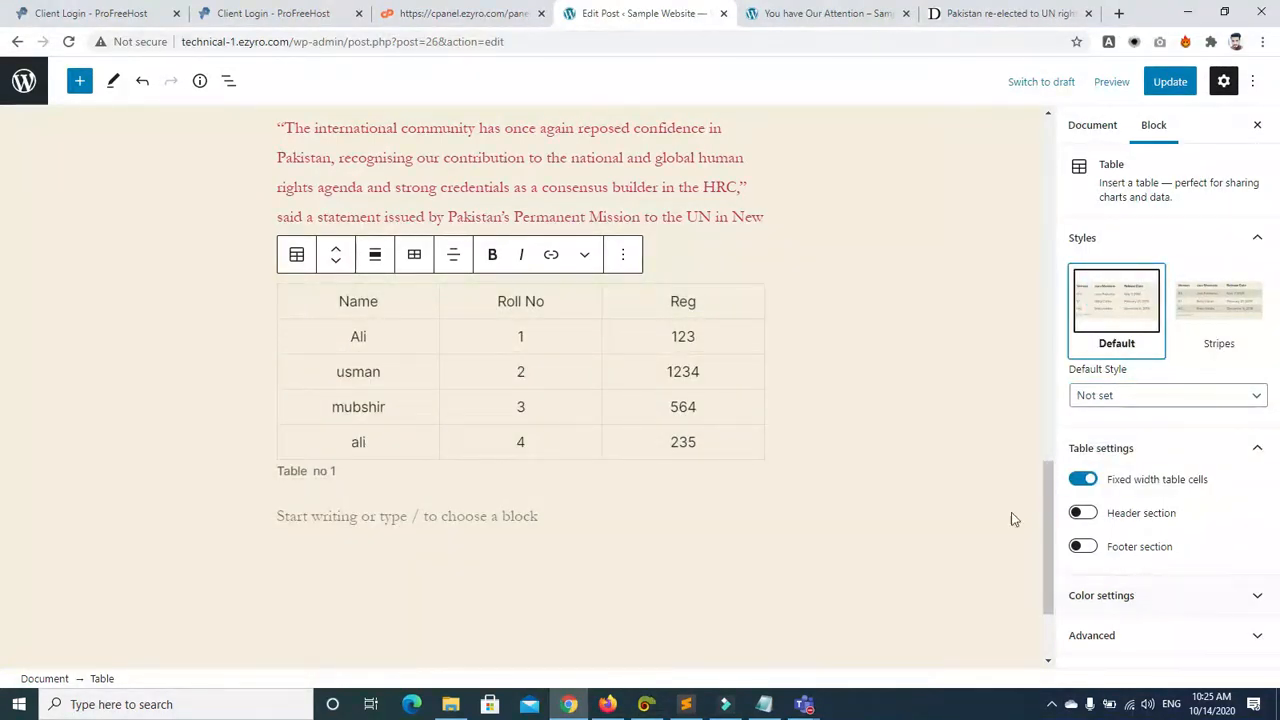
Step: Try the green and pink background colours on the table, and settle on light blue
{"action": "left_click_drag", "start_coordinate": [1050, 497], "coordinate": [1050, 527]}
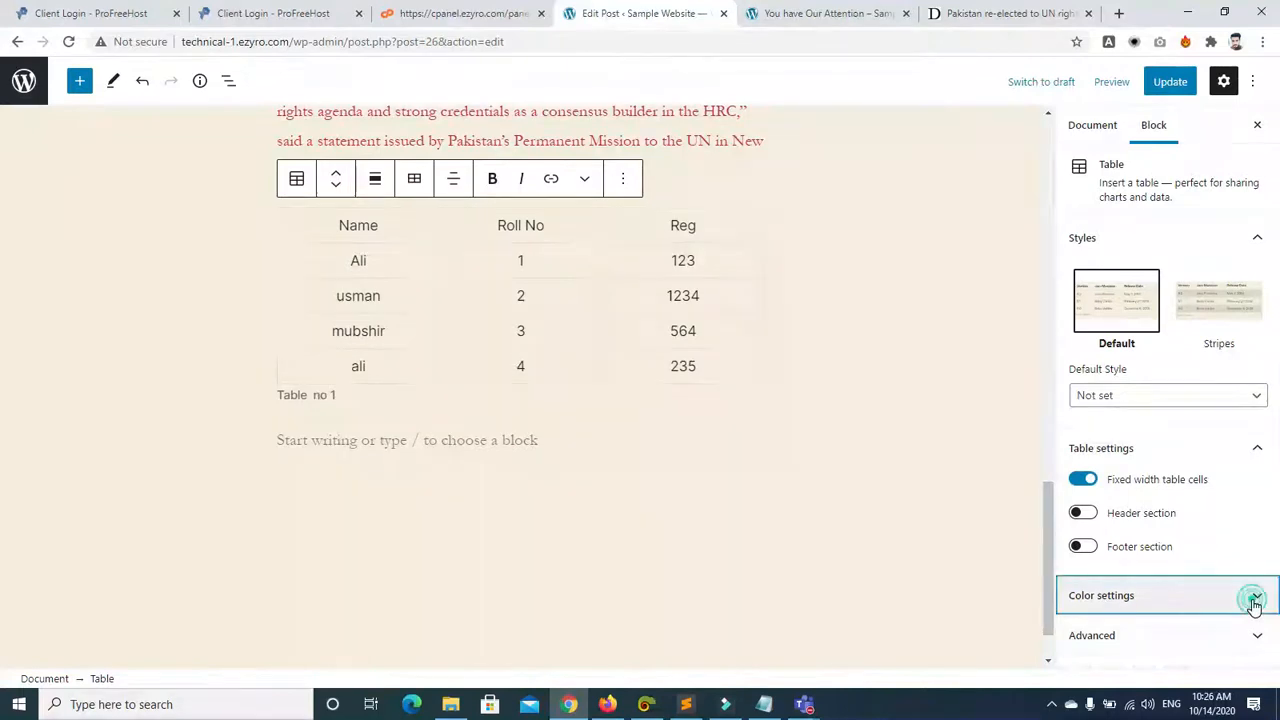
{"action": "left_click", "coordinate": [1250, 597]}
{"action": "scroll", "coordinate": [1274, 531], "scroll_direction": "down", "scroll_amount": 1}
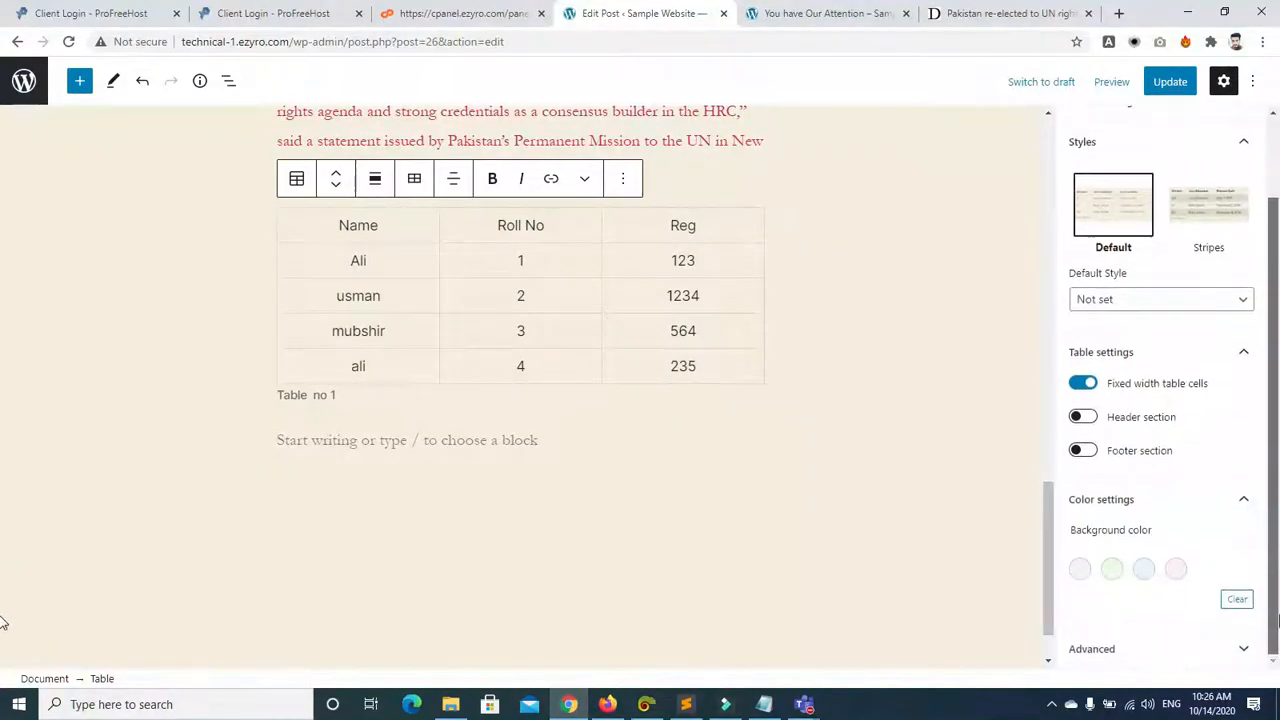
{"action": "left_click", "coordinate": [1110, 569]}
{"action": "left_click", "coordinate": [1175, 569]}
{"action": "left_click", "coordinate": [1141, 572]}
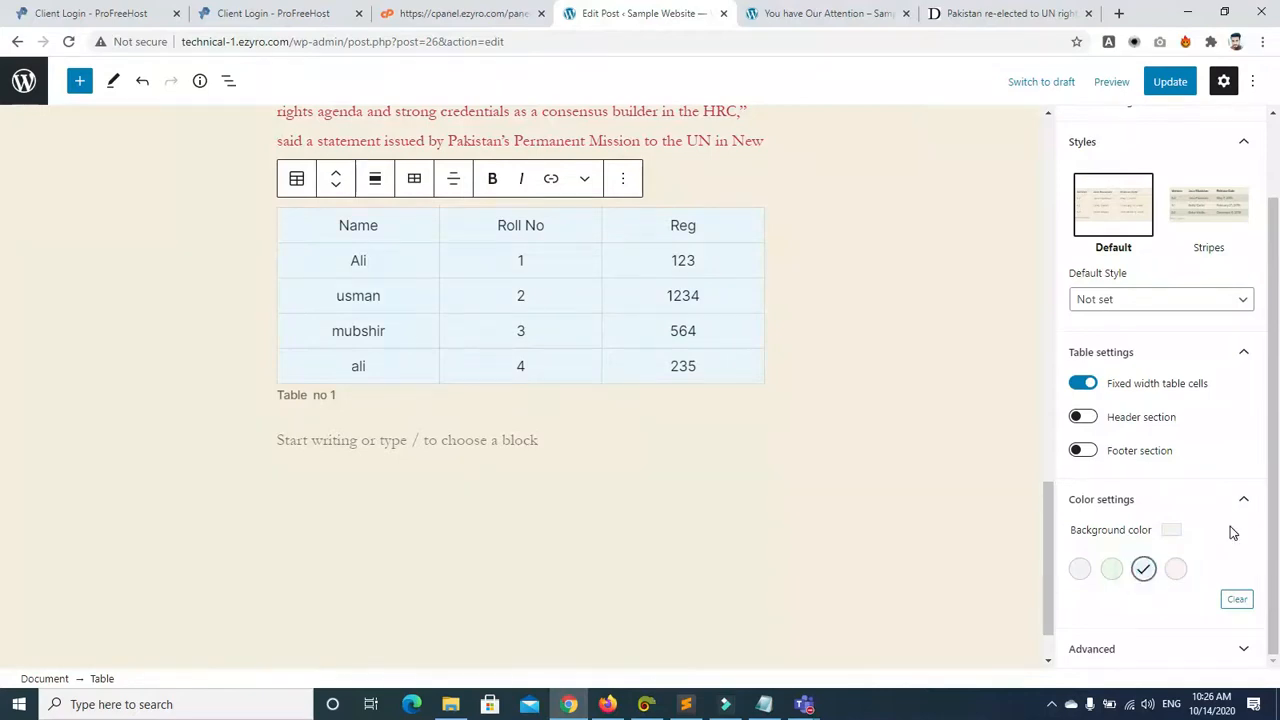
{"action": "left_click", "coordinate": [1243, 646]}
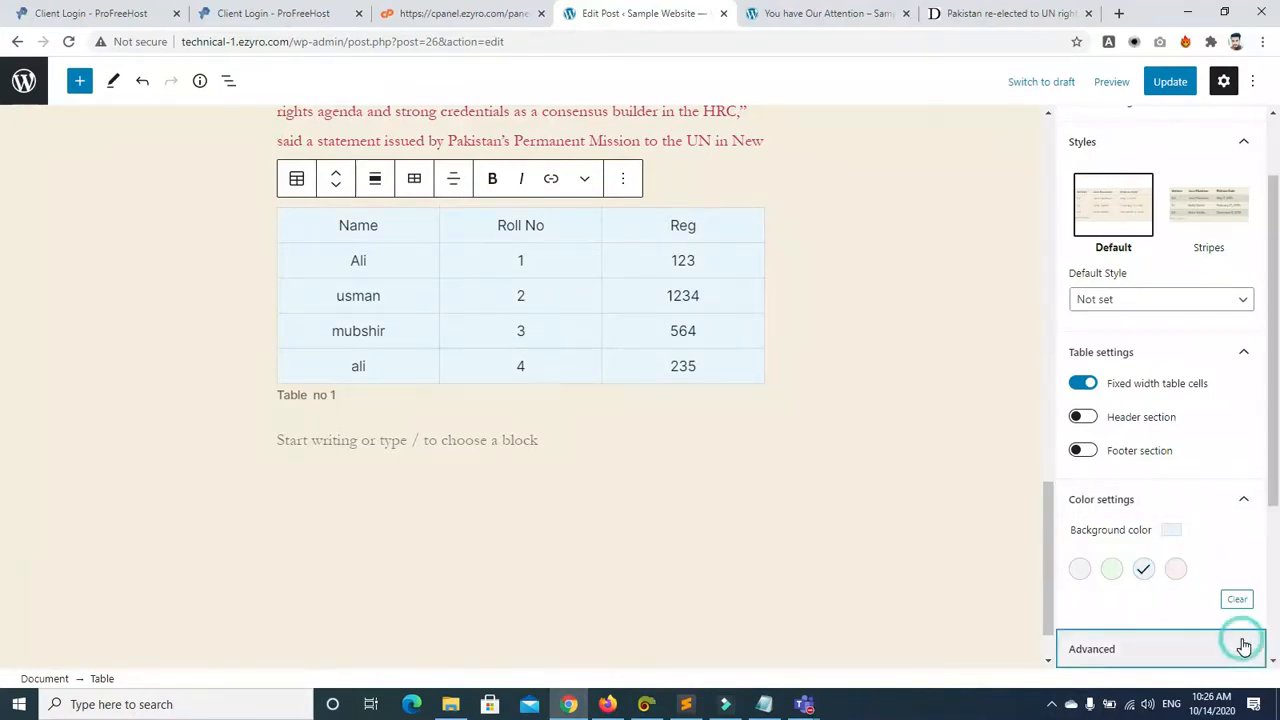
{"action": "scroll", "coordinate": [1277, 608], "scroll_direction": "up", "scroll_amount": 3}
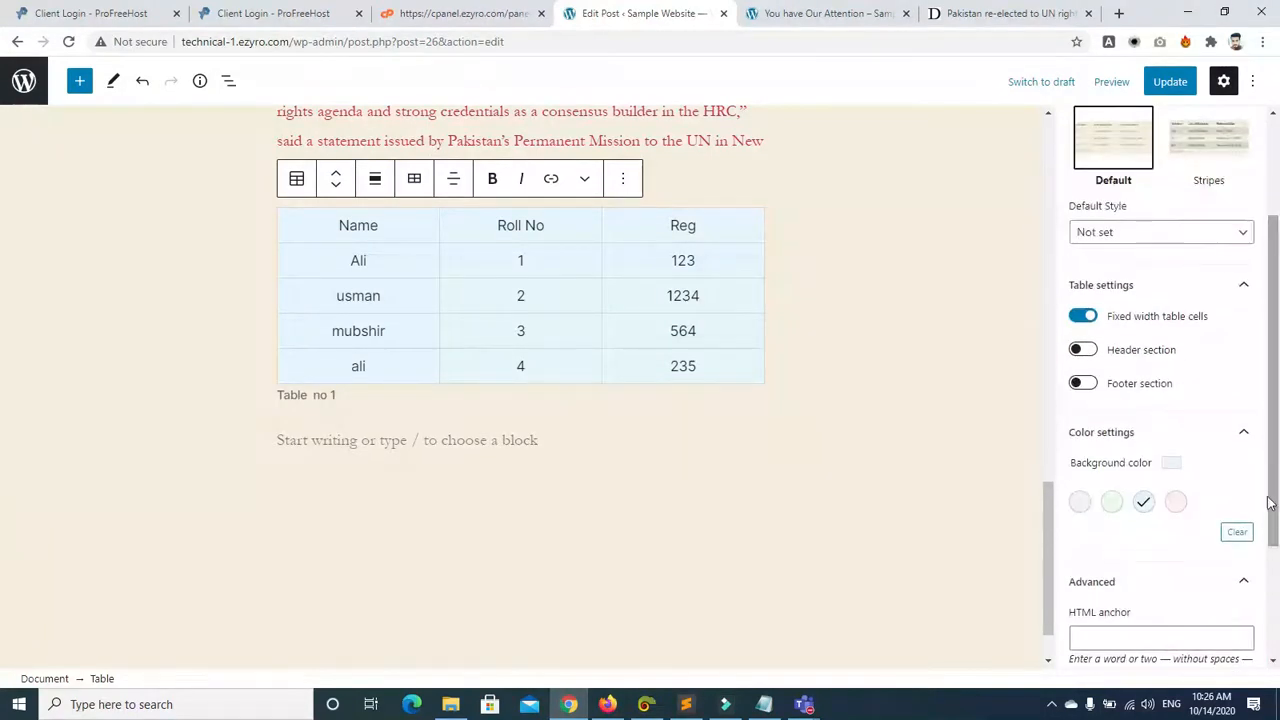
{"action": "left_click", "coordinate": [1244, 584]}
{"action": "scroll", "coordinate": [1275, 497], "scroll_direction": "up", "scroll_amount": 2}
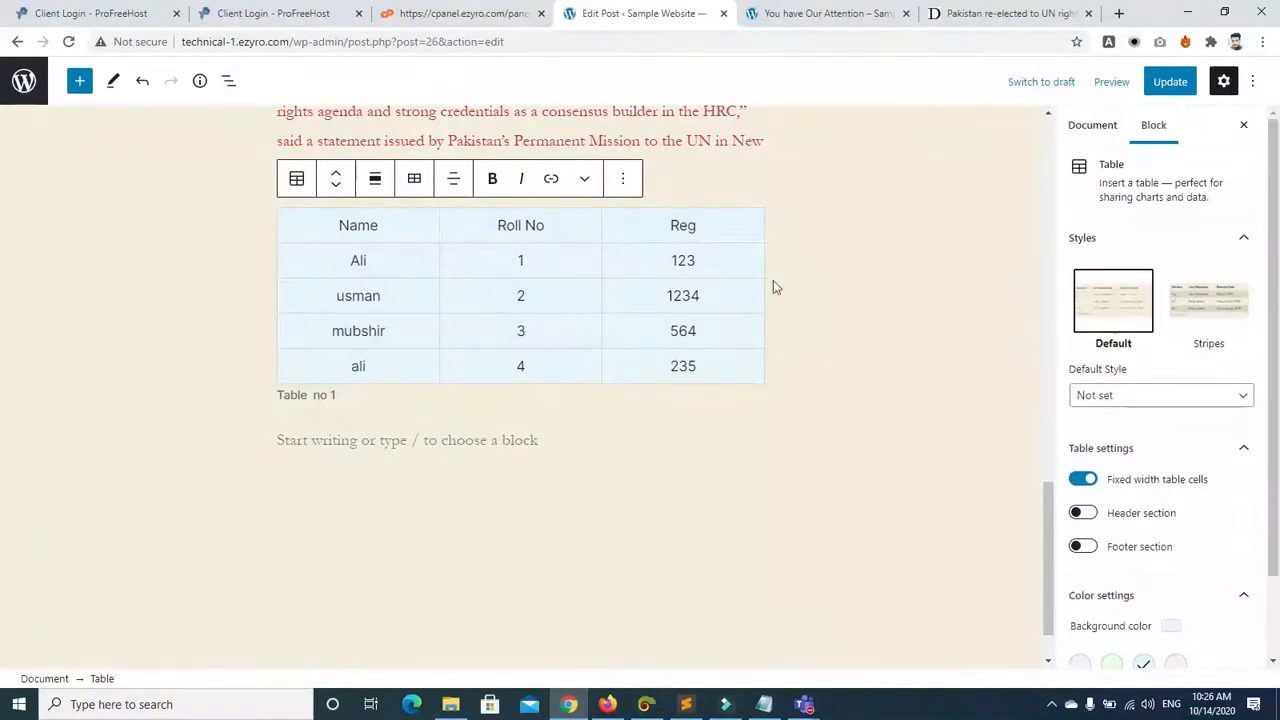
Step: Set the text colour of the table's Reg heading to black
{"action": "left_click", "coordinate": [630, 225]}
{"action": "left_click_drag", "start_coordinate": [630, 225], "coordinate": [707, 225]}
{"action": "left_click_drag", "start_coordinate": [1270, 452], "coordinate": [1277, 510]}
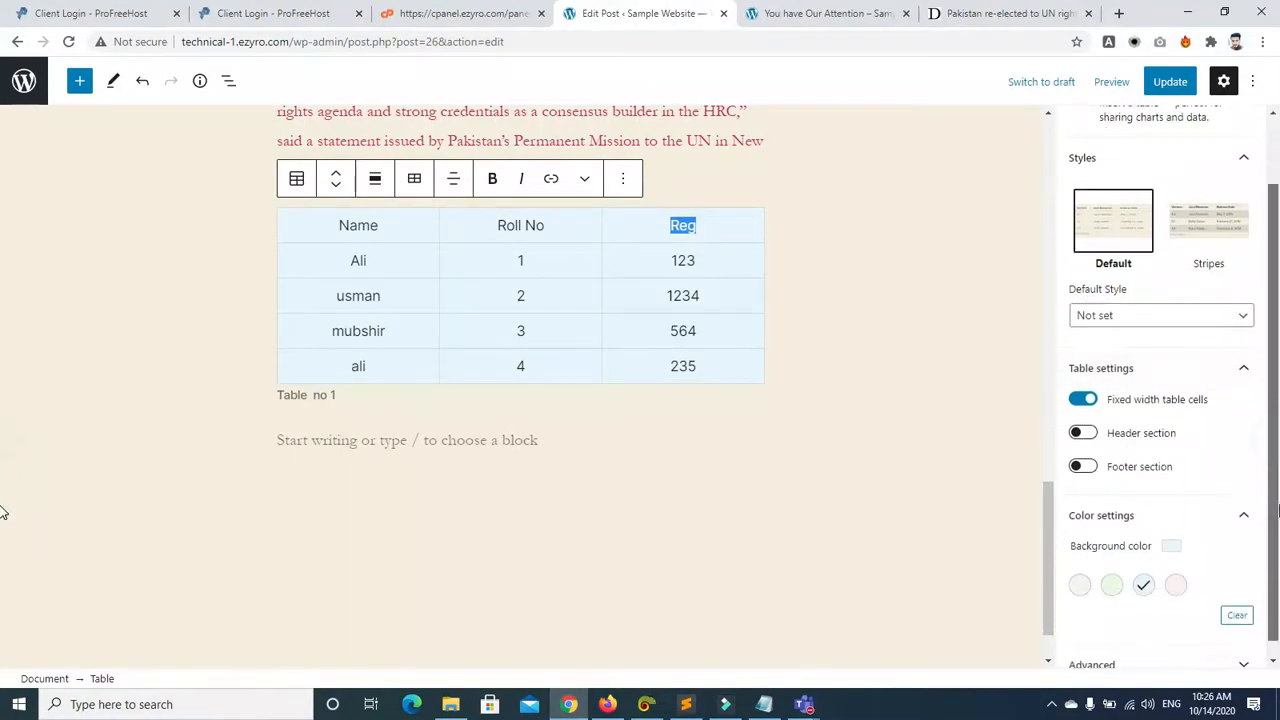
{"action": "left_click", "coordinate": [586, 183]}
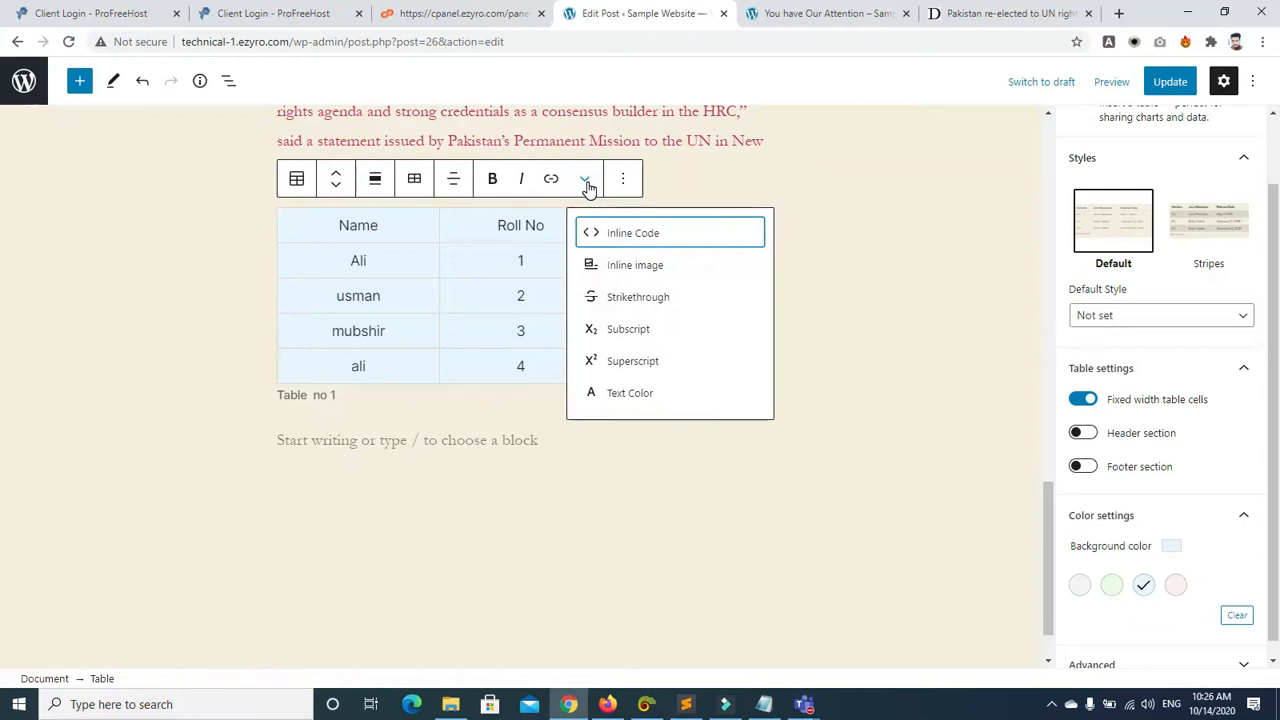
{"action": "left_click", "coordinate": [623, 393]}
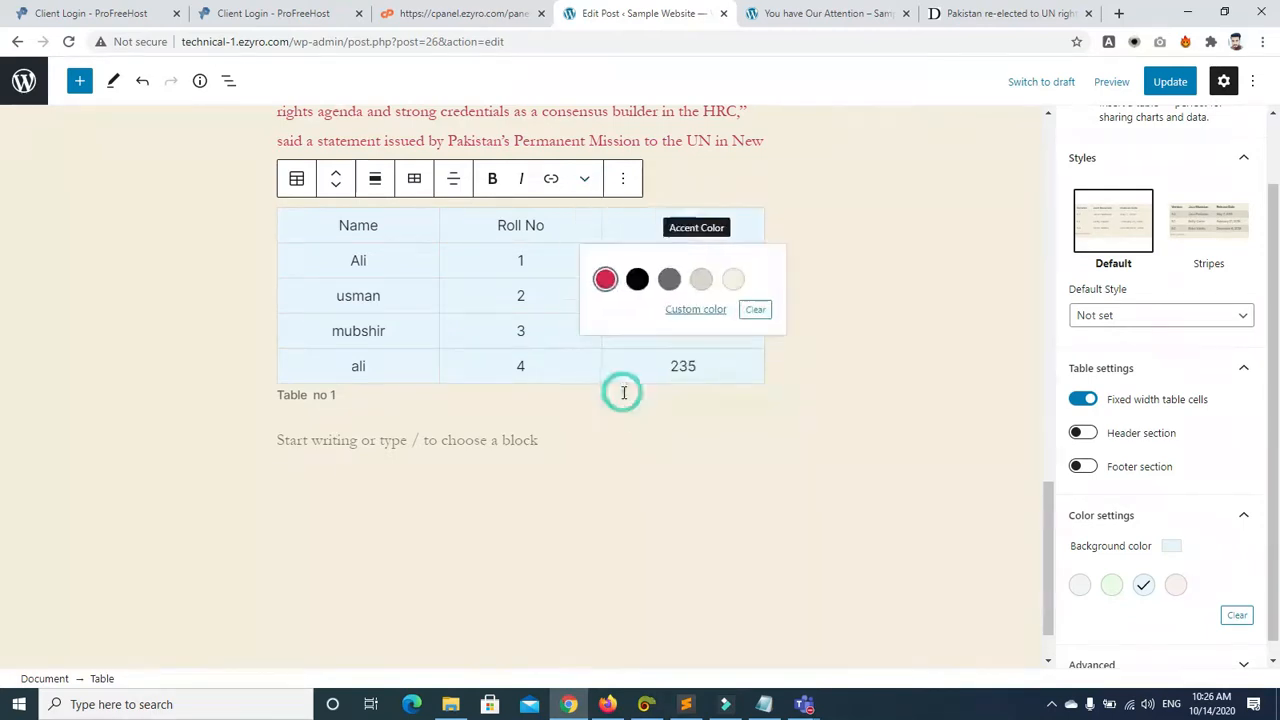
{"action": "left_click", "coordinate": [638, 278]}
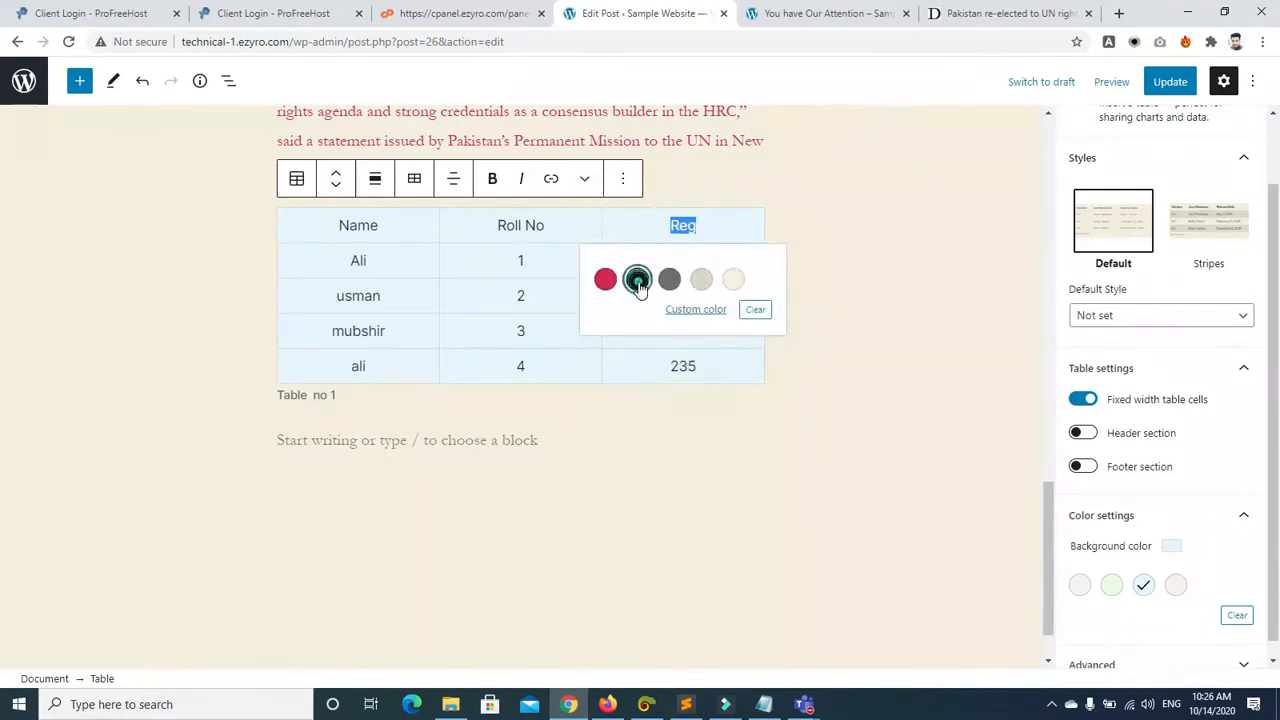
{"action": "left_click", "coordinate": [853, 287]}
Step: Change the Reg heading's text colour to the red Accent Color
{"action": "left_click_drag", "start_coordinate": [697, 225], "coordinate": [670, 225]}
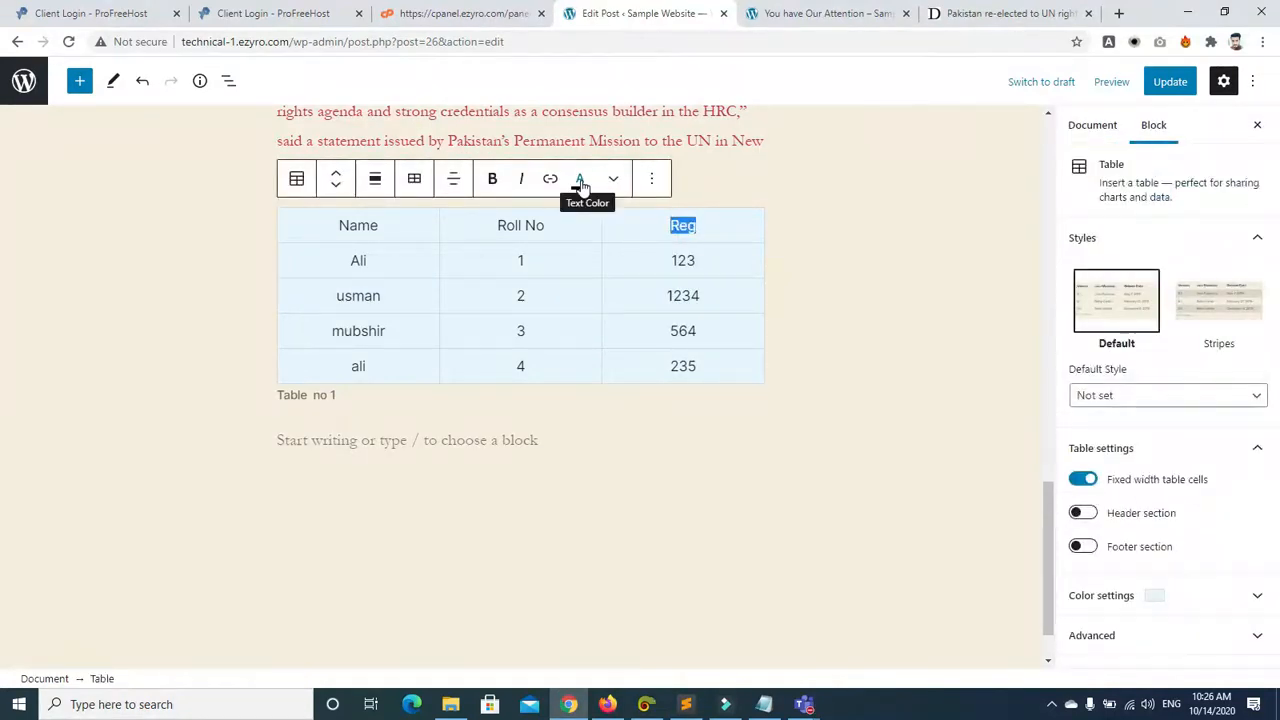
{"action": "left_click", "coordinate": [580, 186]}
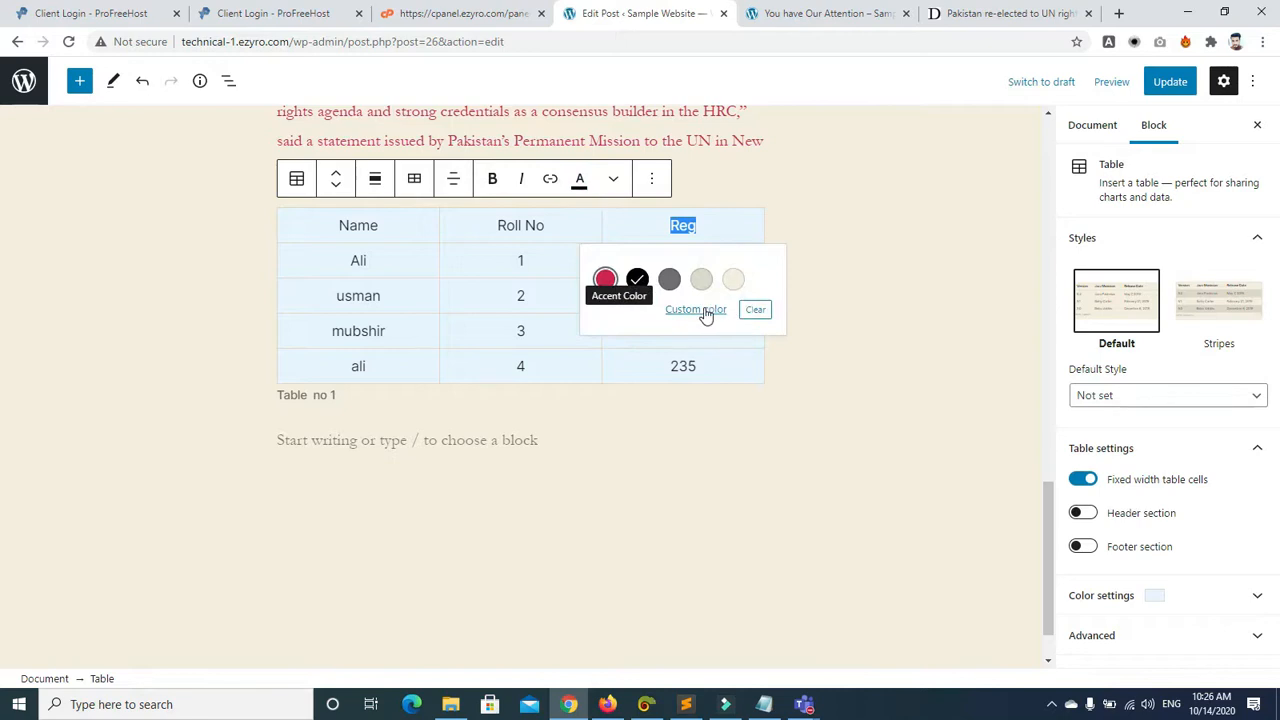
{"action": "left_click", "coordinate": [604, 279]}
Step: Set the text colour of the Roll No and Name headings to the red Accent Color
{"action": "left_click", "coordinate": [528, 228]}
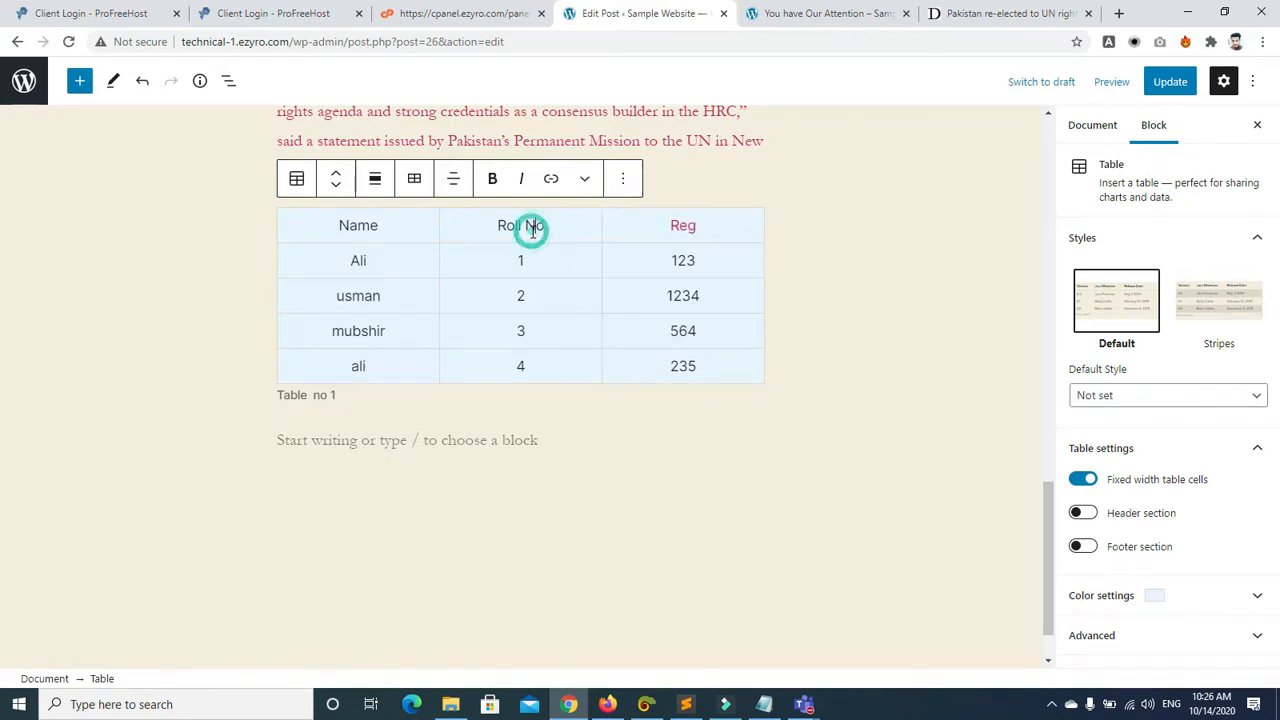
{"action": "triple_click", "coordinate": [548, 225]}
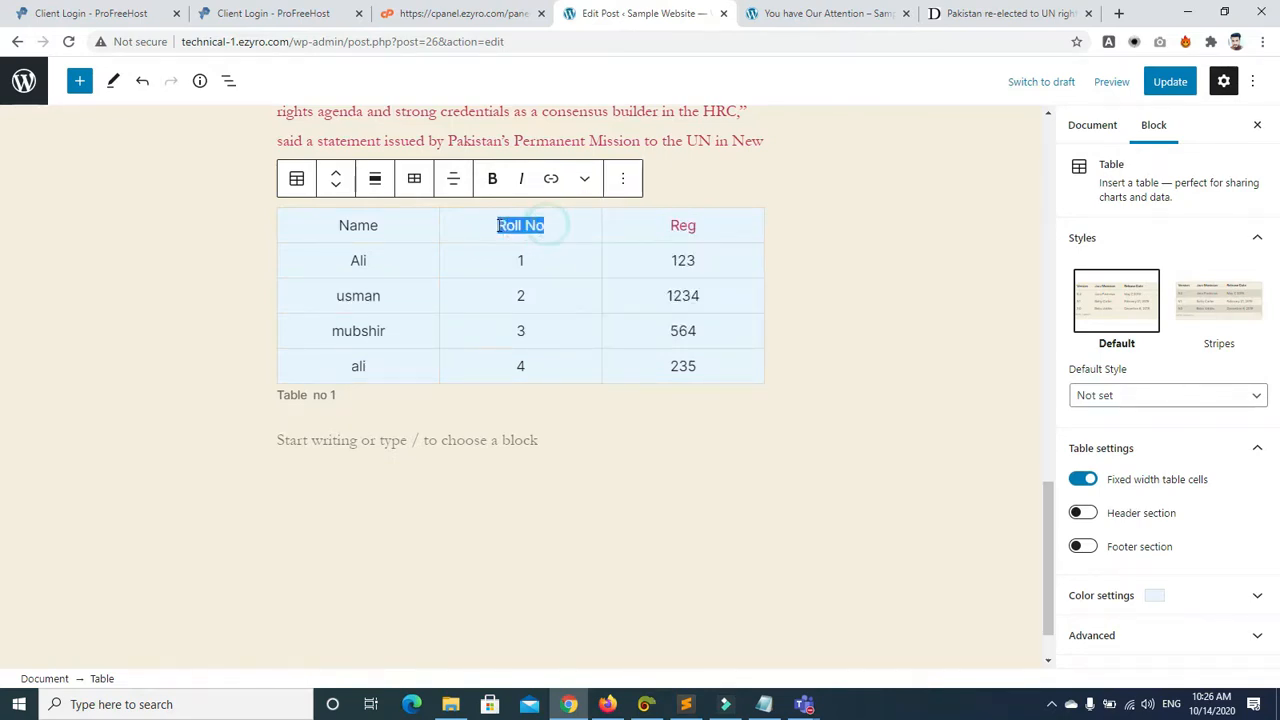
{"action": "left_click", "coordinate": [587, 180]}
{"action": "left_click", "coordinate": [622, 394]}
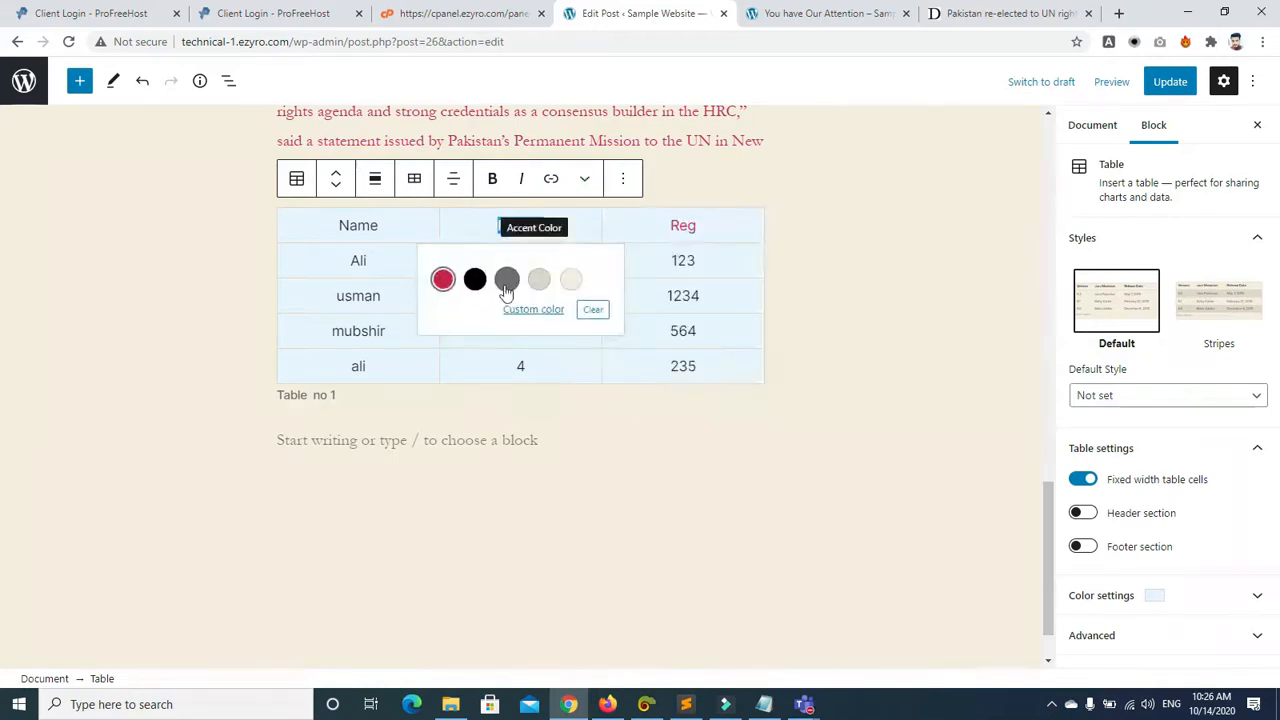
{"action": "left_click", "coordinate": [443, 279]}
{"action": "triple_click", "coordinate": [370, 225]}
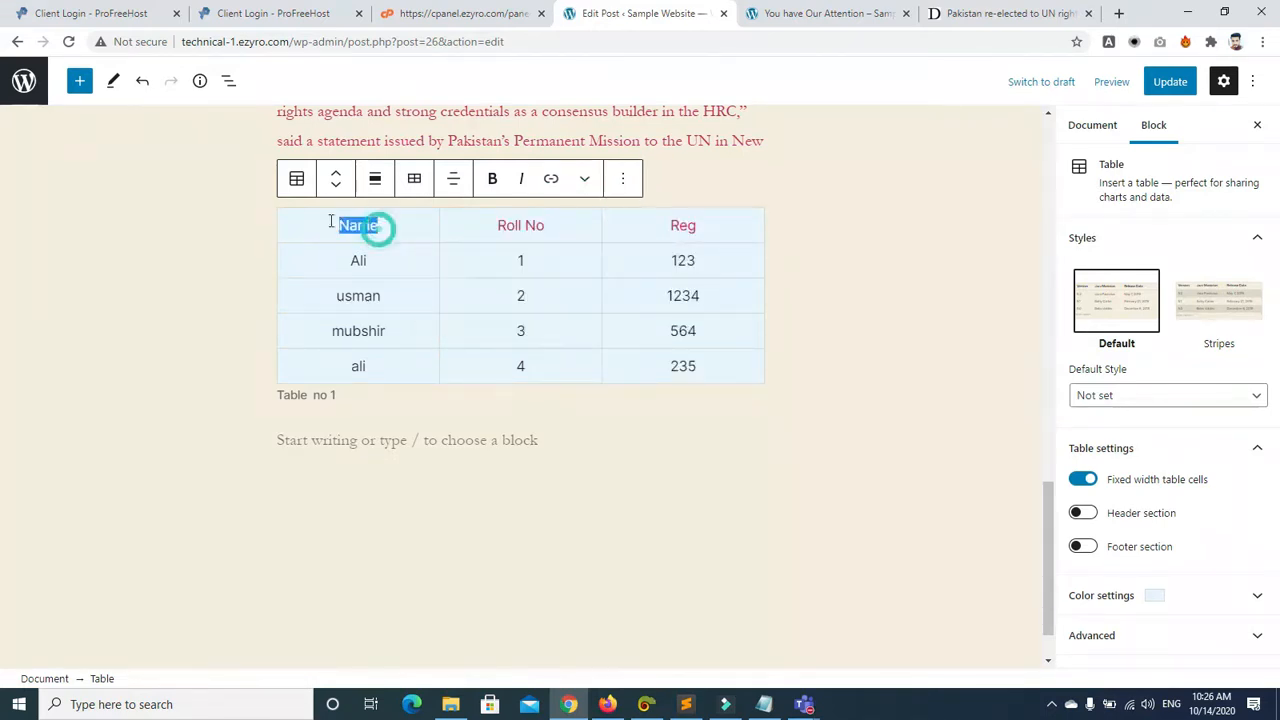
{"action": "left_click", "coordinate": [587, 180]}
{"action": "left_click", "coordinate": [624, 394]}
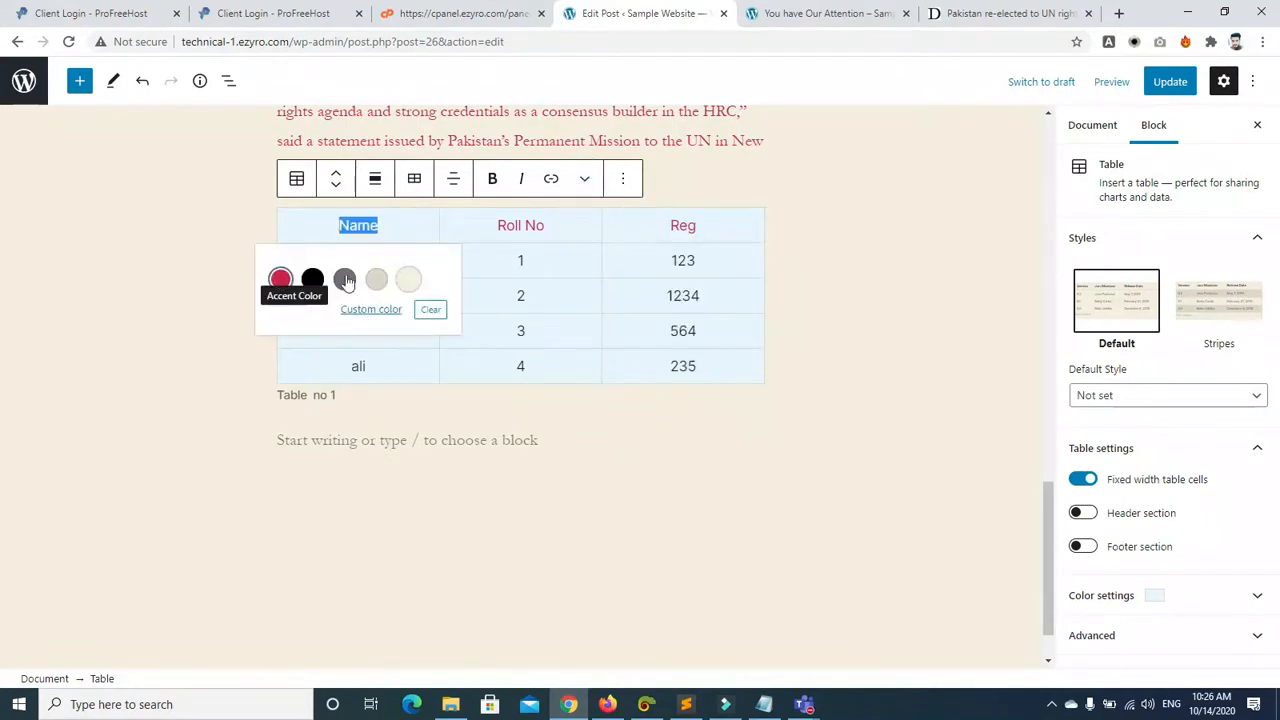
{"action": "left_click", "coordinate": [280, 279]}
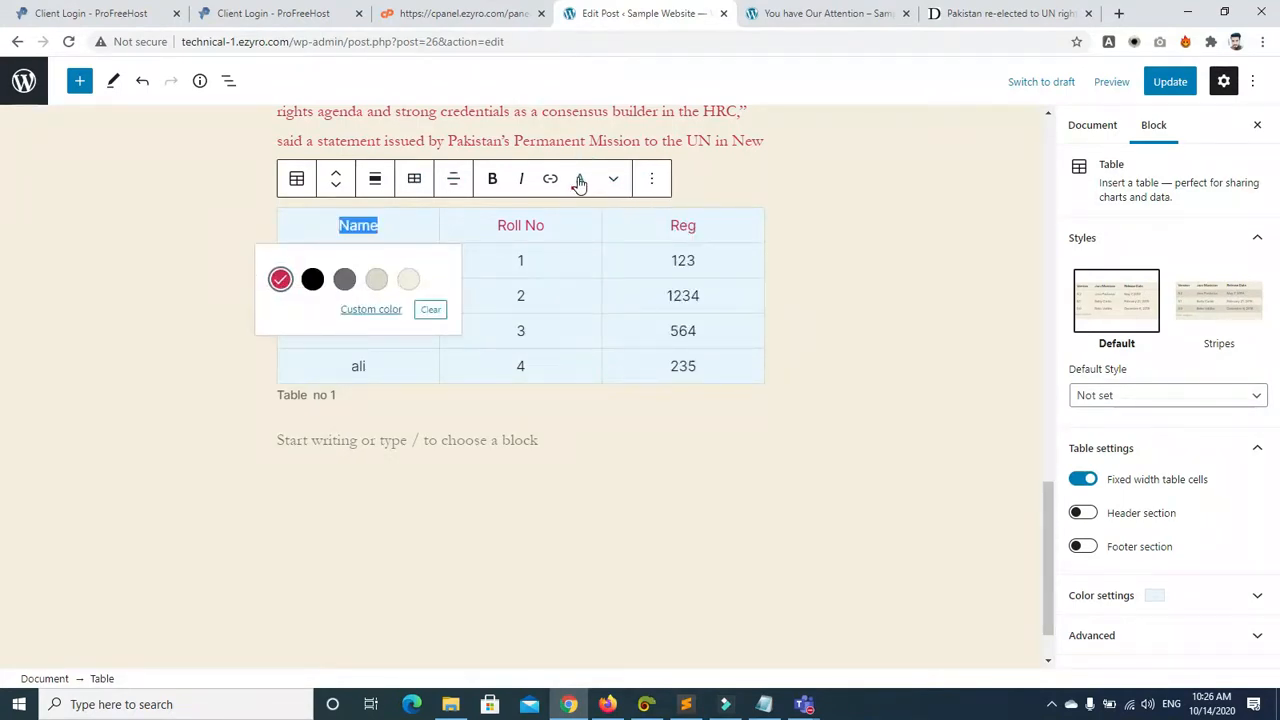
Step: Make the table's Name, Roll No and Reg headings bold
{"action": "left_click", "coordinate": [491, 178]}
{"action": "left_click", "coordinate": [513, 221]}
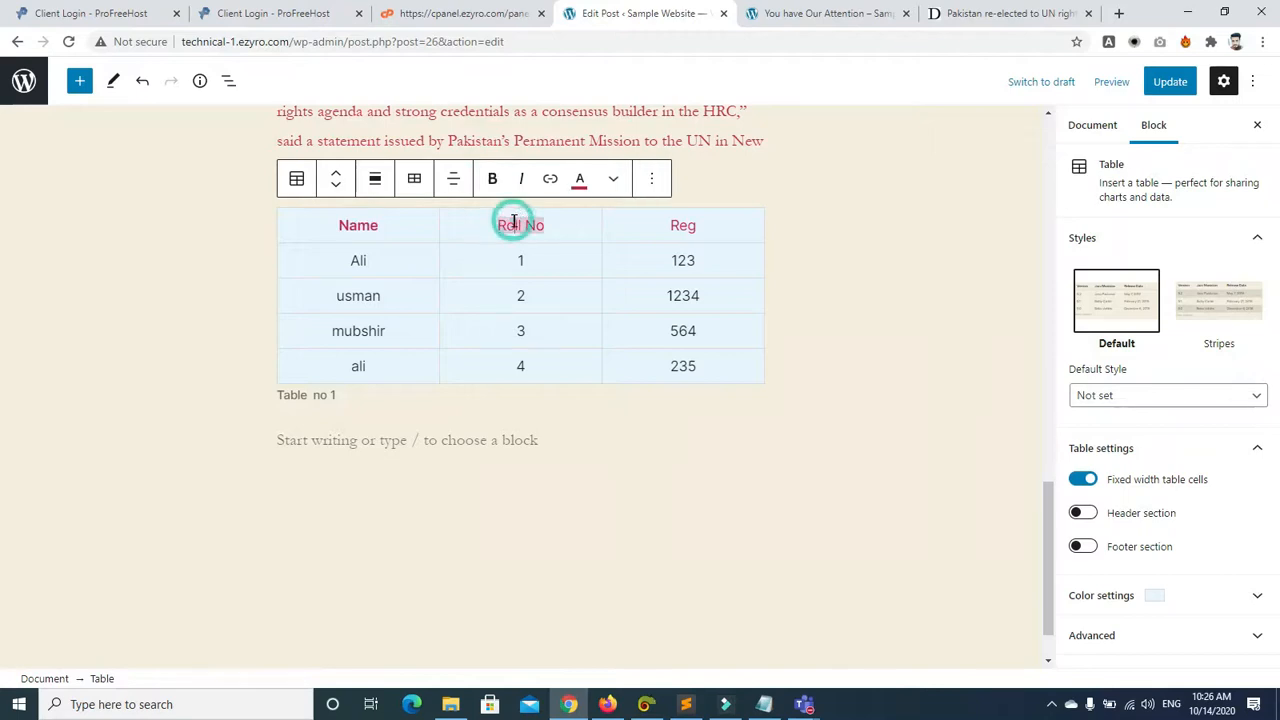
{"action": "left_click", "coordinate": [492, 178]}
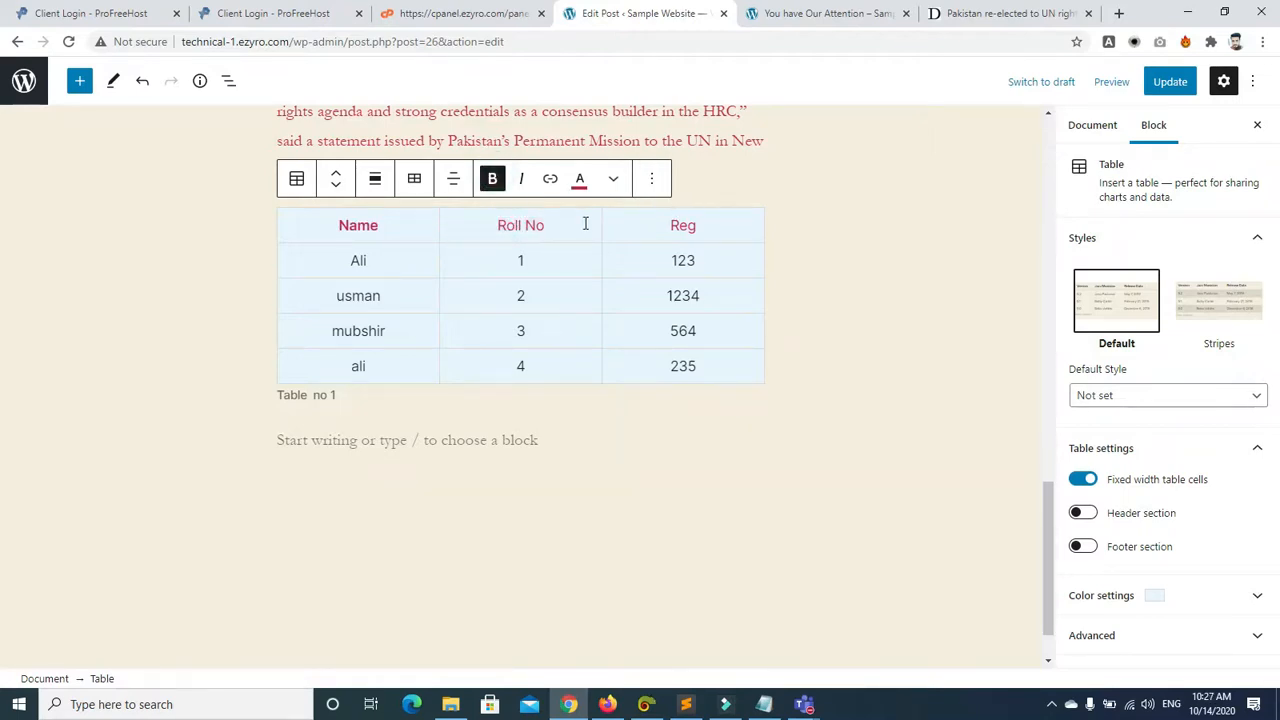
{"action": "triple_click", "coordinate": [576, 222]}
{"action": "left_click", "coordinate": [491, 177]}
{"action": "double_click", "coordinate": [699, 222]}
{"action": "left_click", "coordinate": [494, 182]}
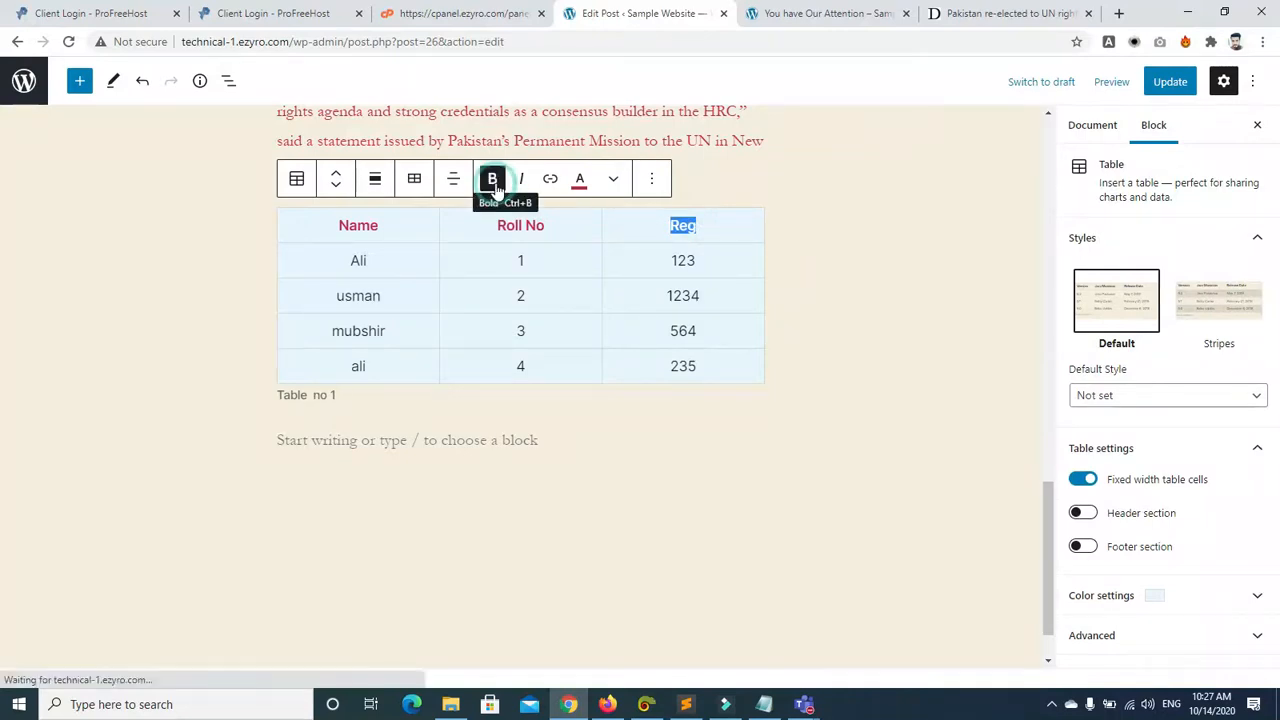
{"action": "left_click", "coordinate": [413, 180]}
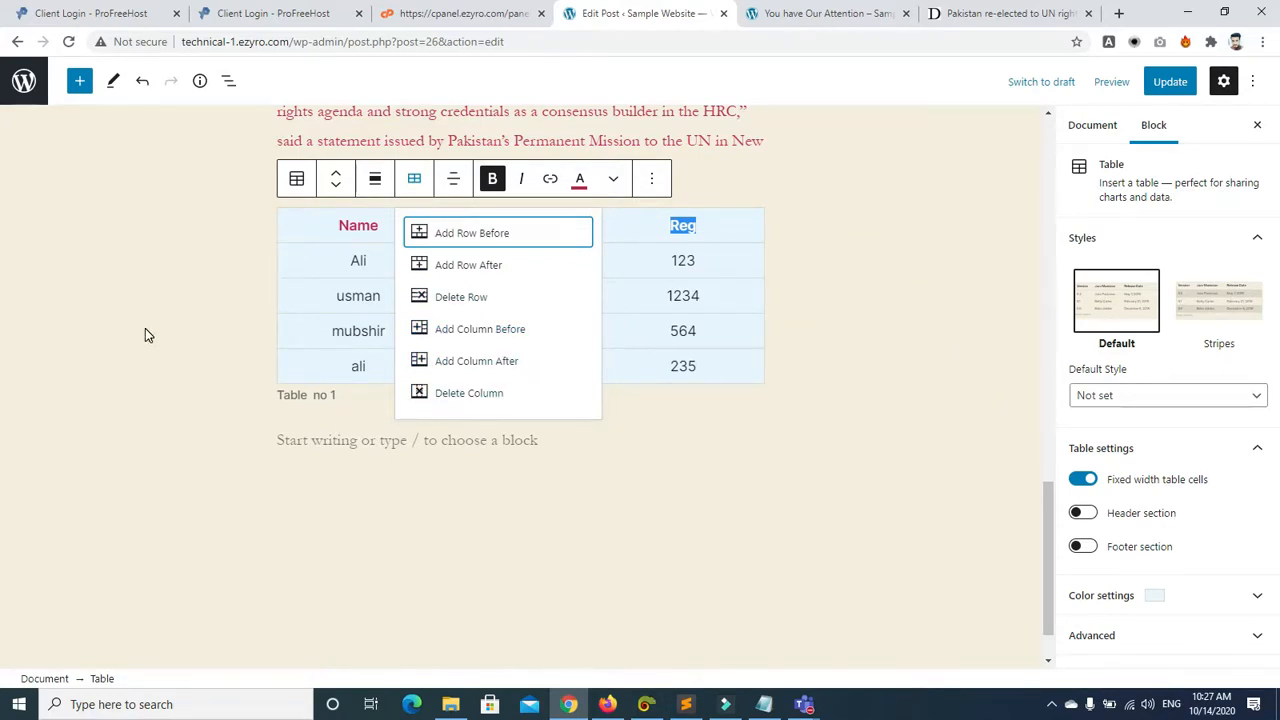
{"action": "left_click", "coordinate": [162, 288]}
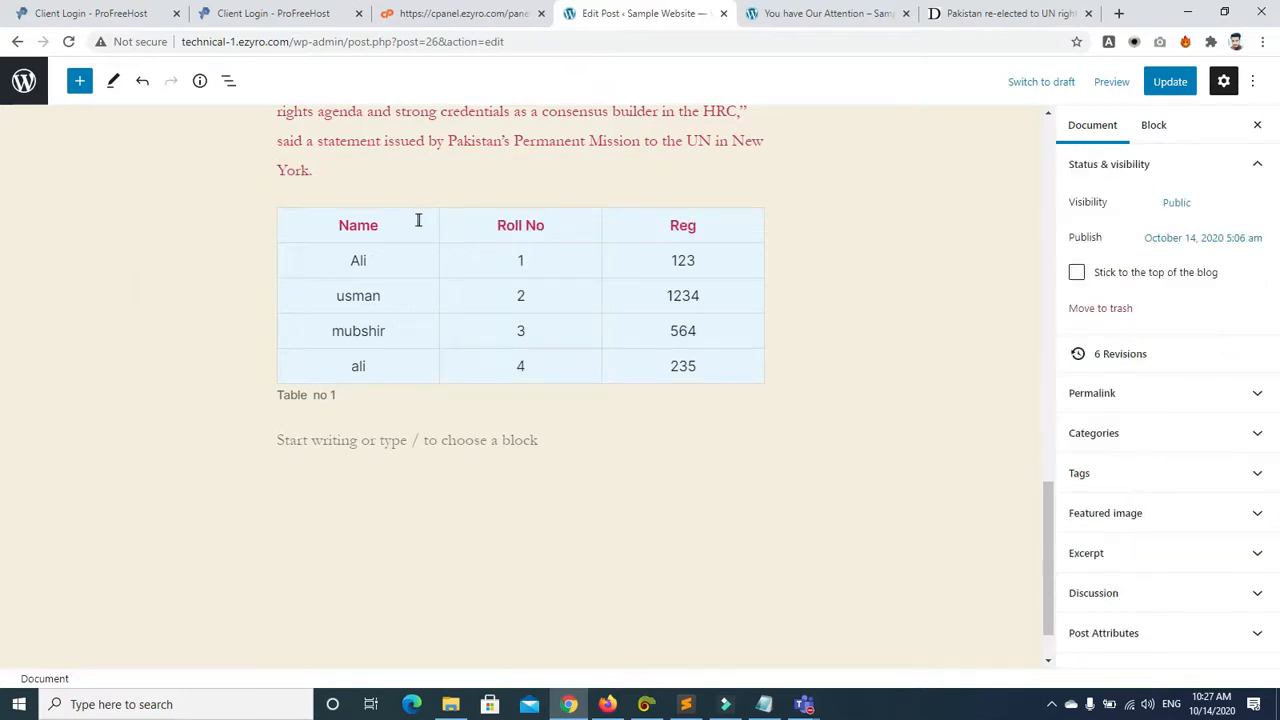
{"action": "double_click", "coordinate": [284, 216]}
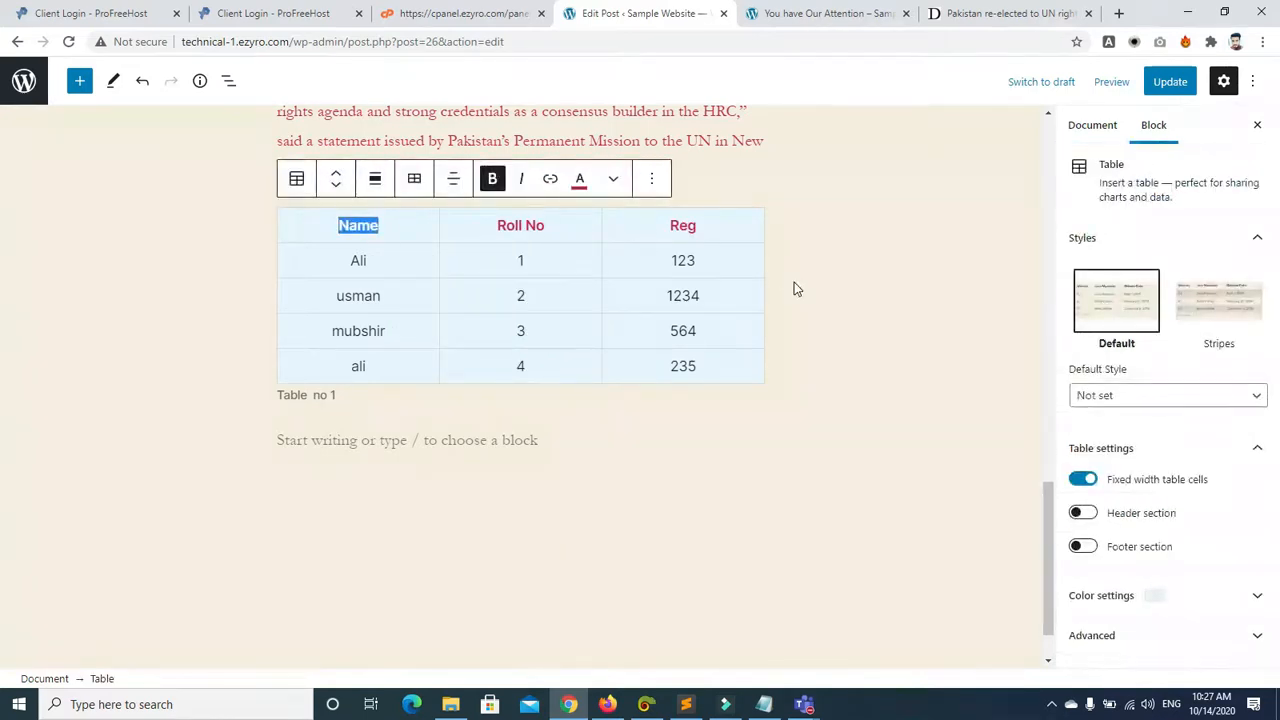
{"action": "left_click", "coordinate": [875, 352]}
Step: Try the header section on the coloured table again and switch it back off
{"action": "left_click", "coordinate": [660, 240]}
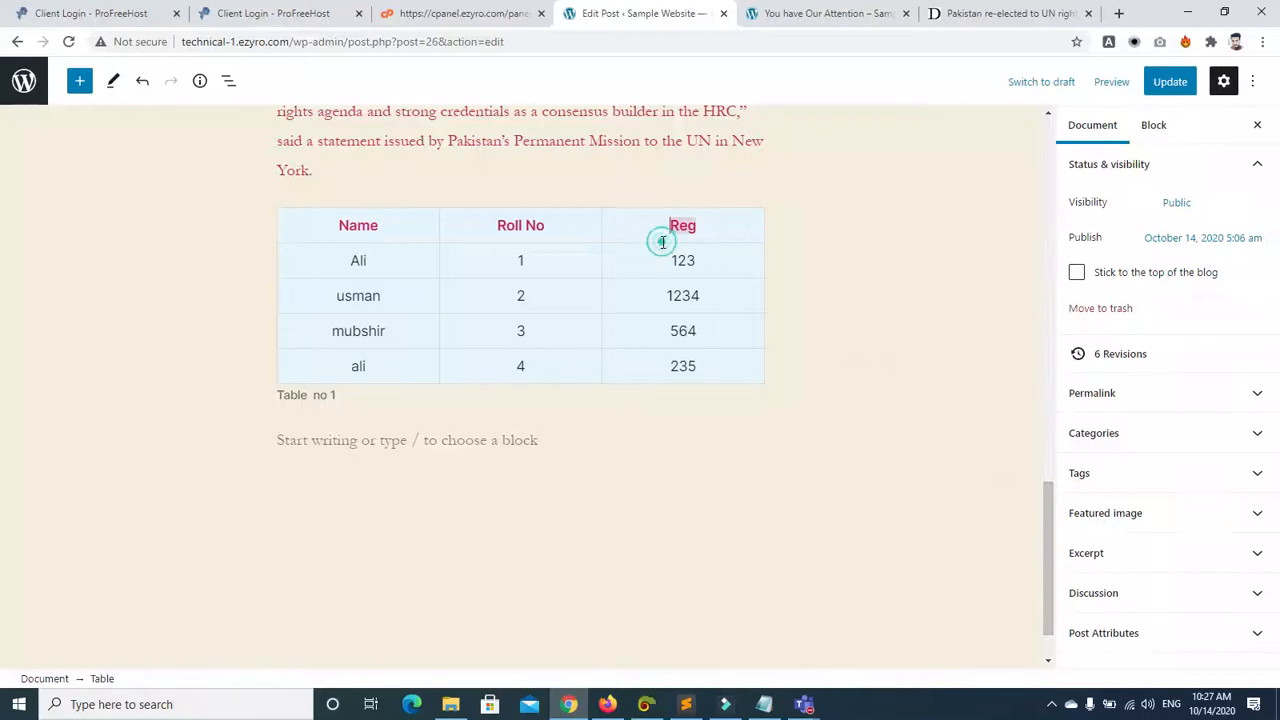
{"action": "left_click", "coordinate": [1081, 513]}
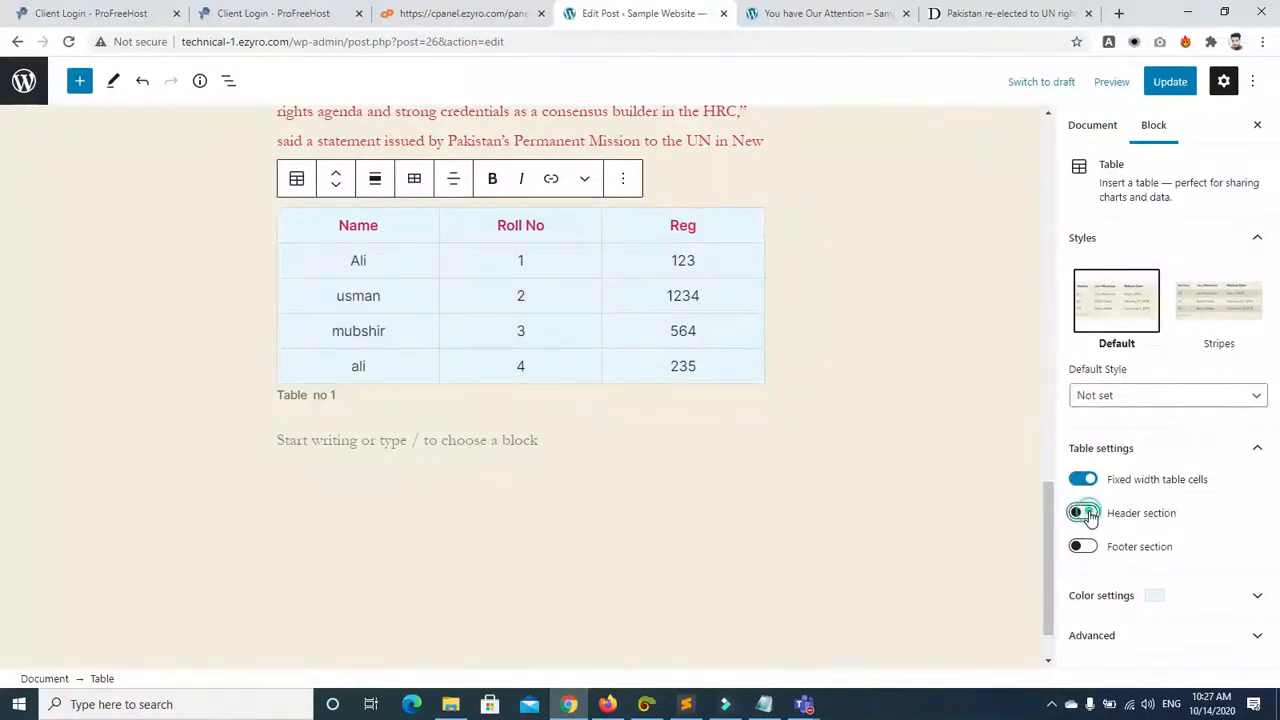
{"action": "left_click", "coordinate": [714, 229]}
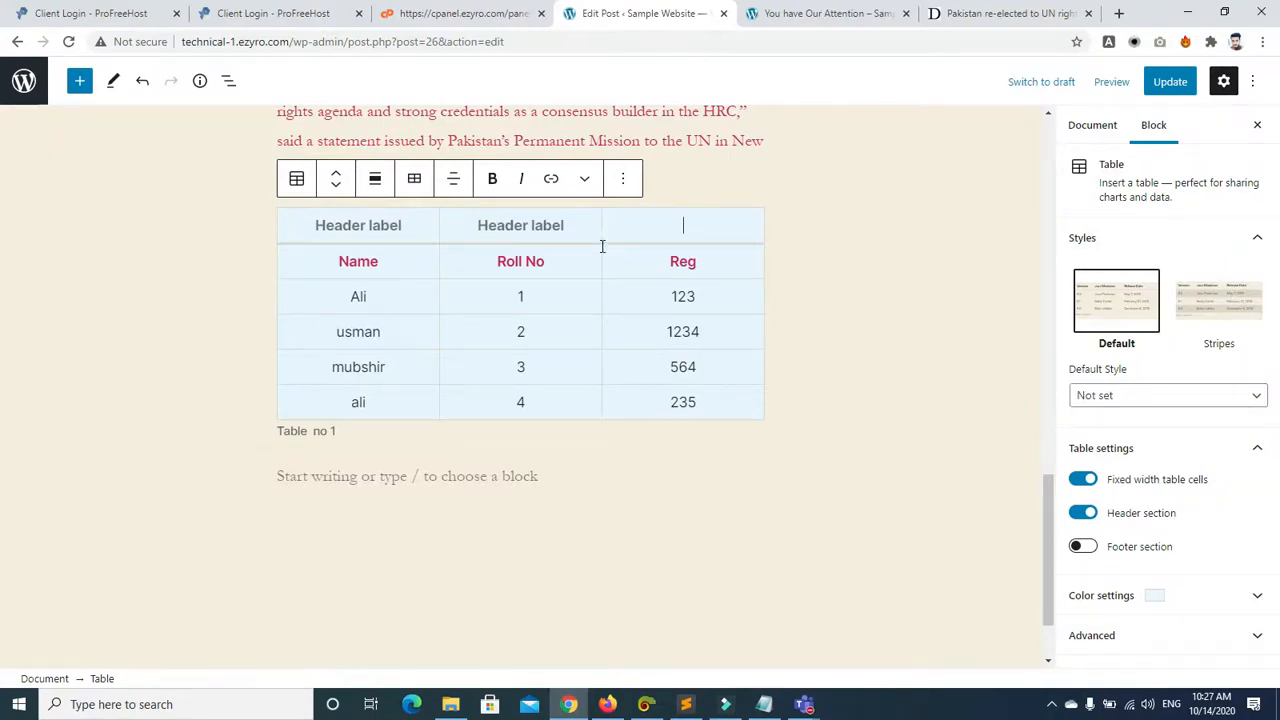
{"action": "left_click", "coordinate": [1083, 513]}
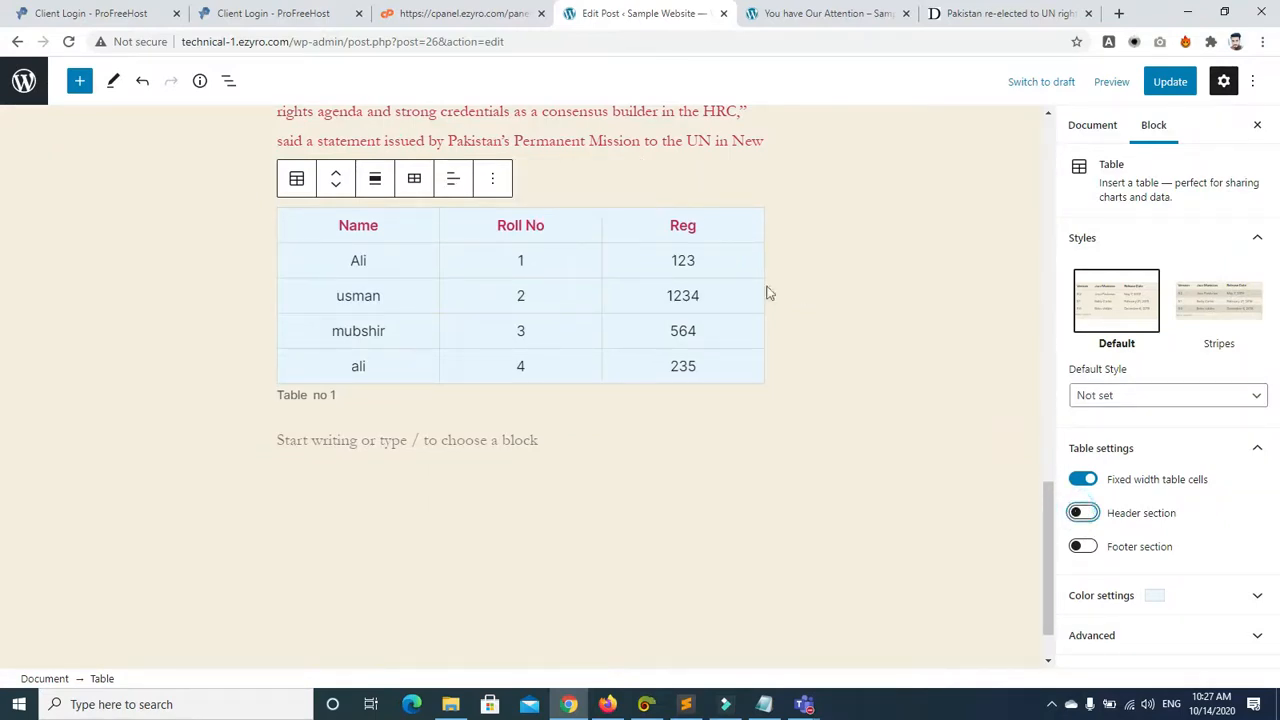
{"action": "double_click", "coordinate": [353, 224]}
{"action": "left_click", "coordinate": [616, 178]}
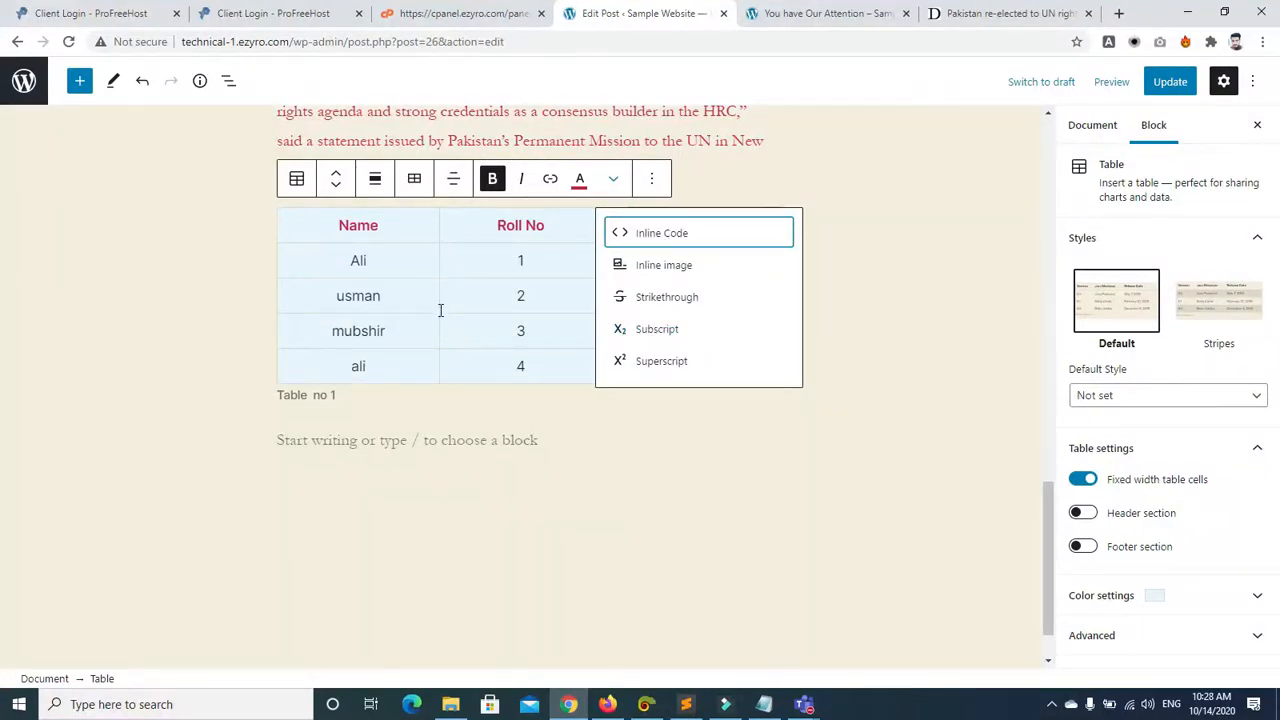
{"action": "left_click", "coordinate": [218, 206]}
{"action": "left_click_drag", "start_coordinate": [280, 215], "coordinate": [471, 261]}
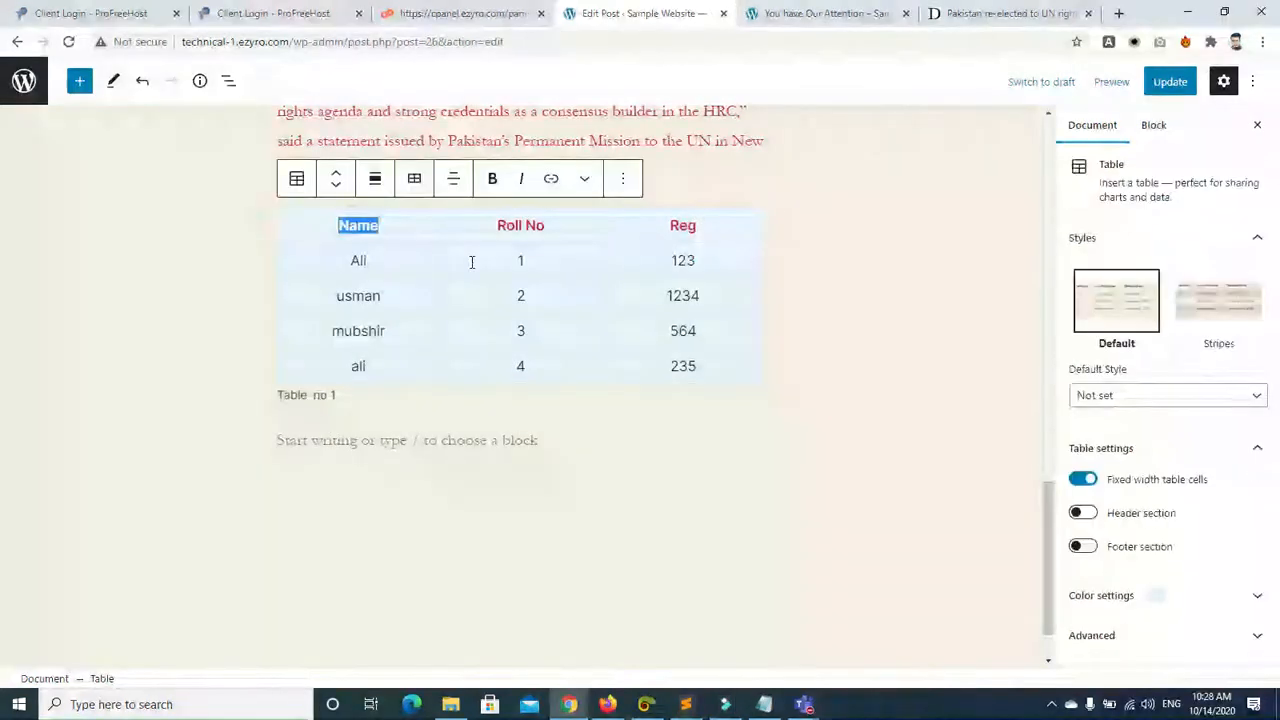
{"action": "left_click", "coordinate": [211, 231]}
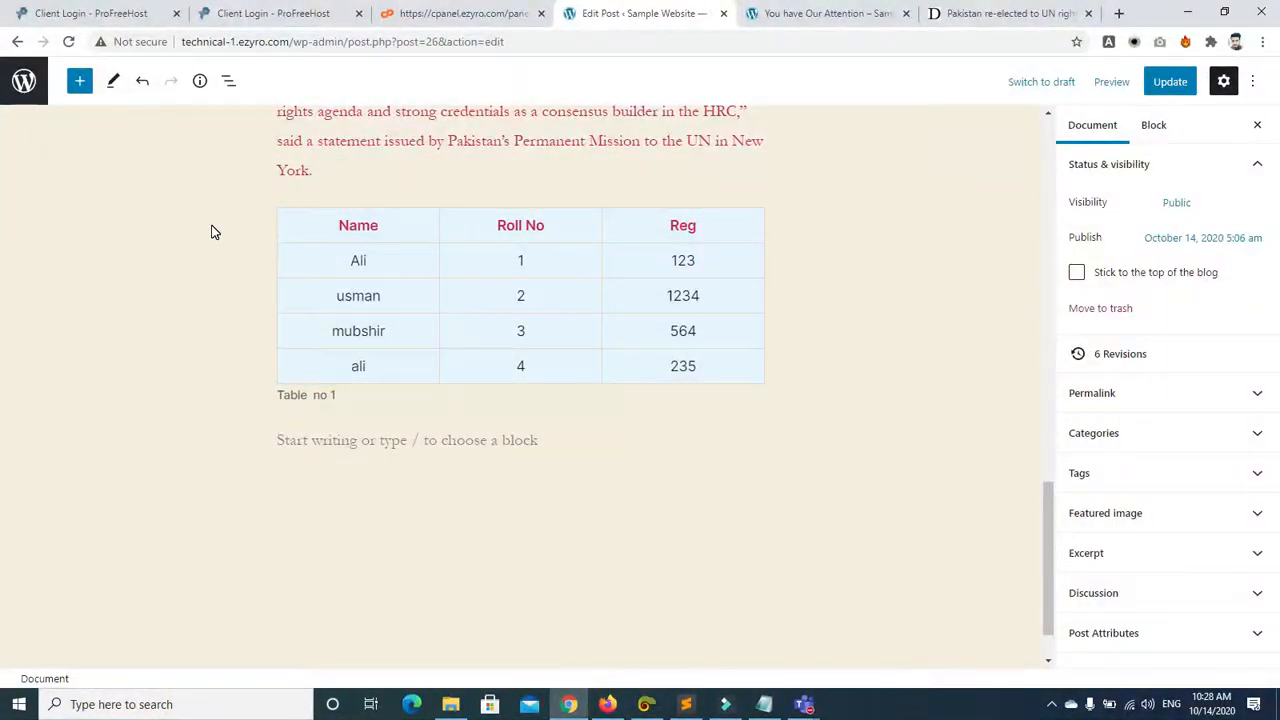
{"action": "left_click", "coordinate": [763, 209]}
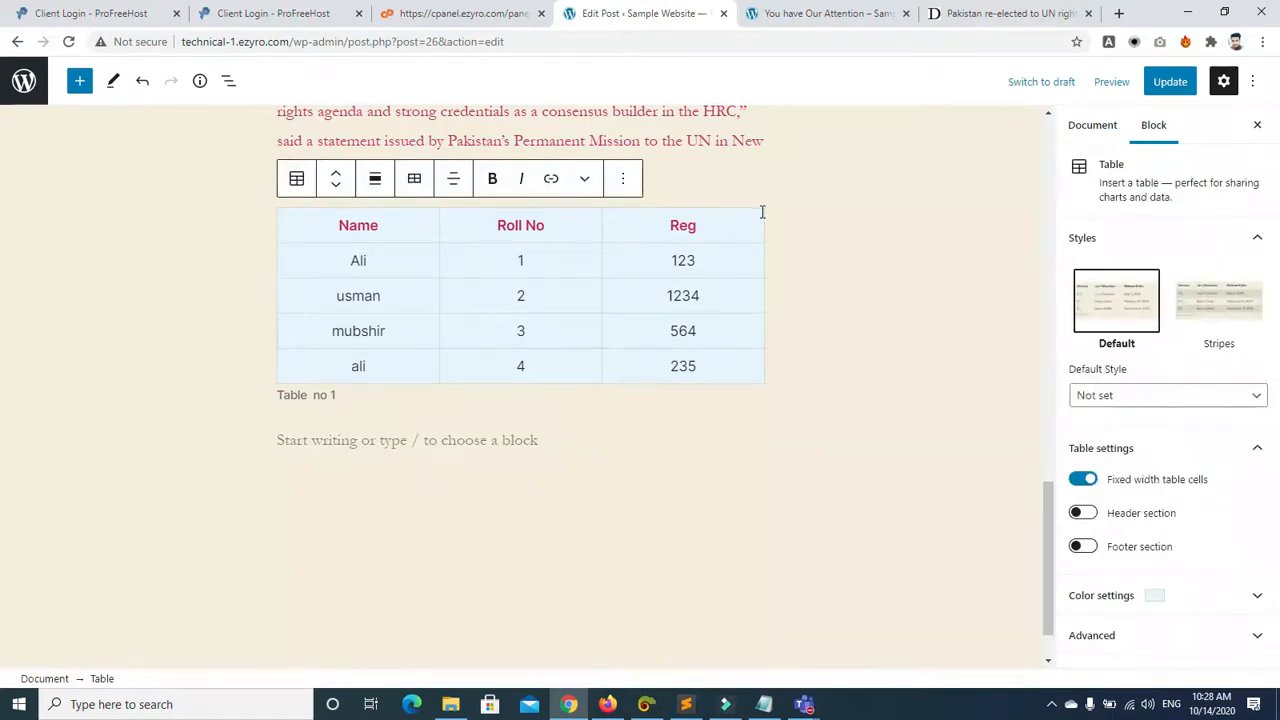
{"action": "left_click", "coordinate": [584, 178]}
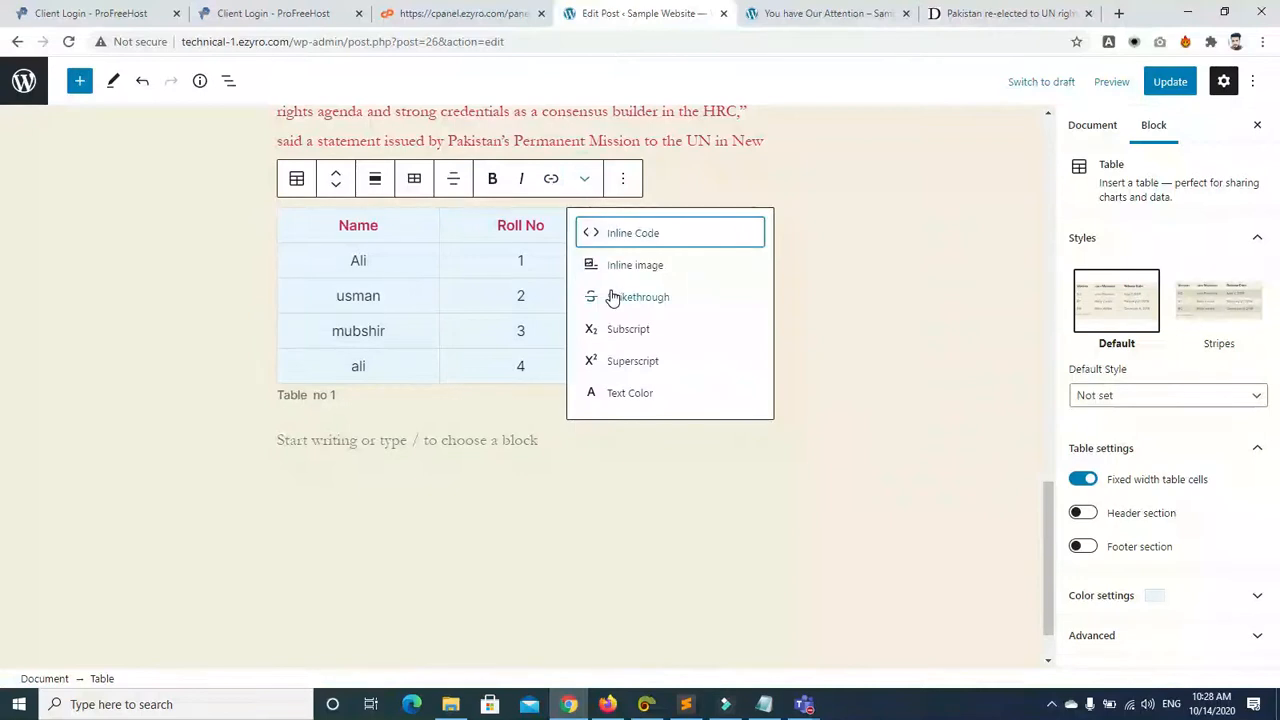
Step: Try superscript formatting in the table and undo it
{"action": "left_click", "coordinate": [618, 361]}
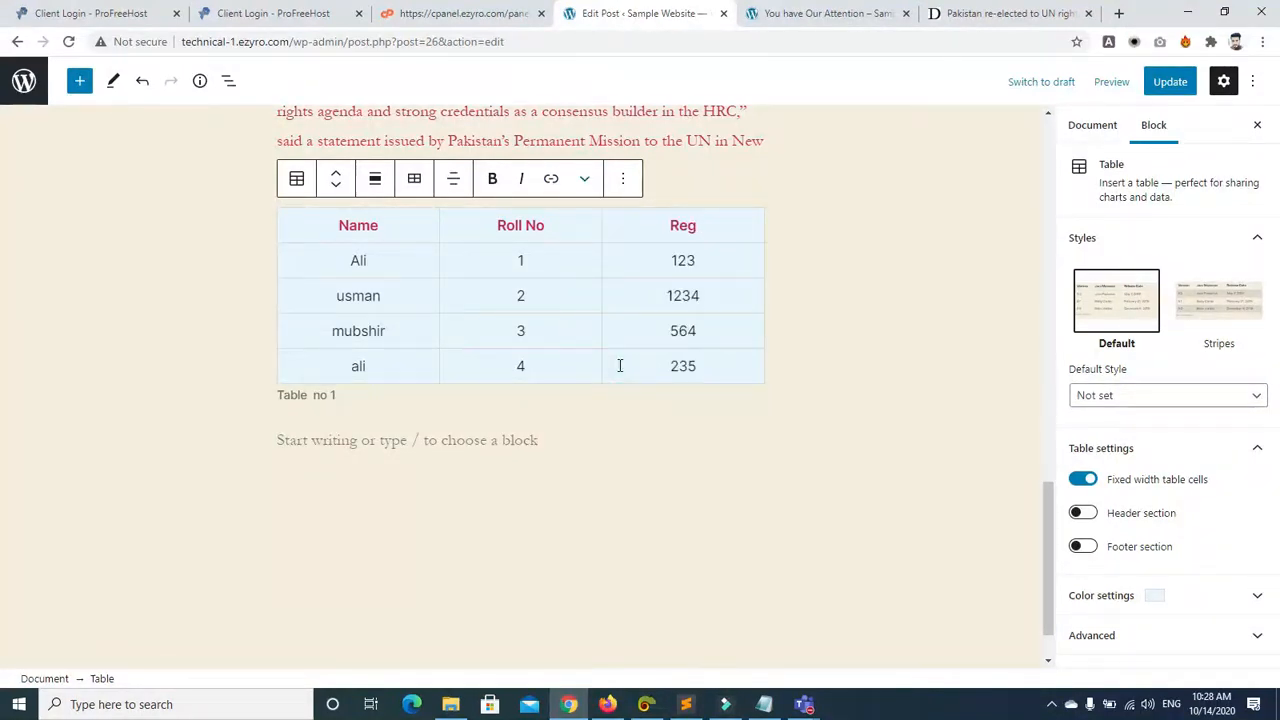
{"action": "key", "text": "ctrl+z"}
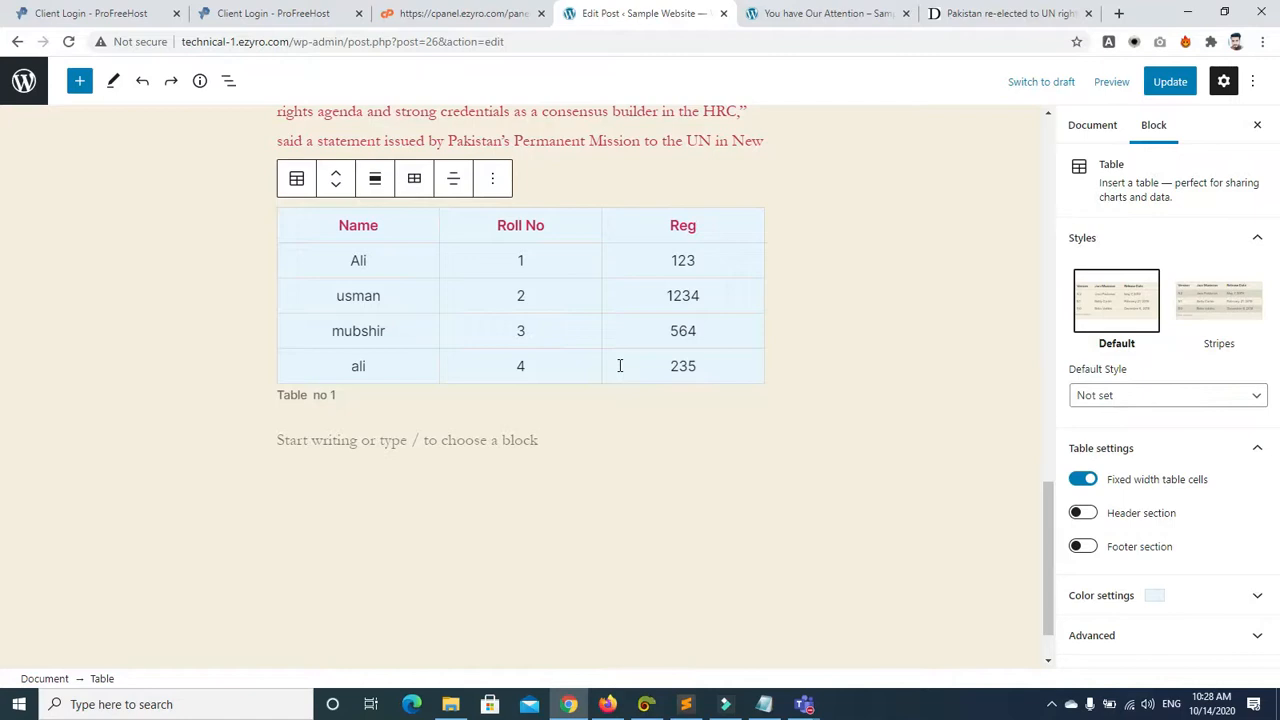
{"action": "left_click", "coordinate": [414, 178]}
{"action": "left_click", "coordinate": [453, 178]}
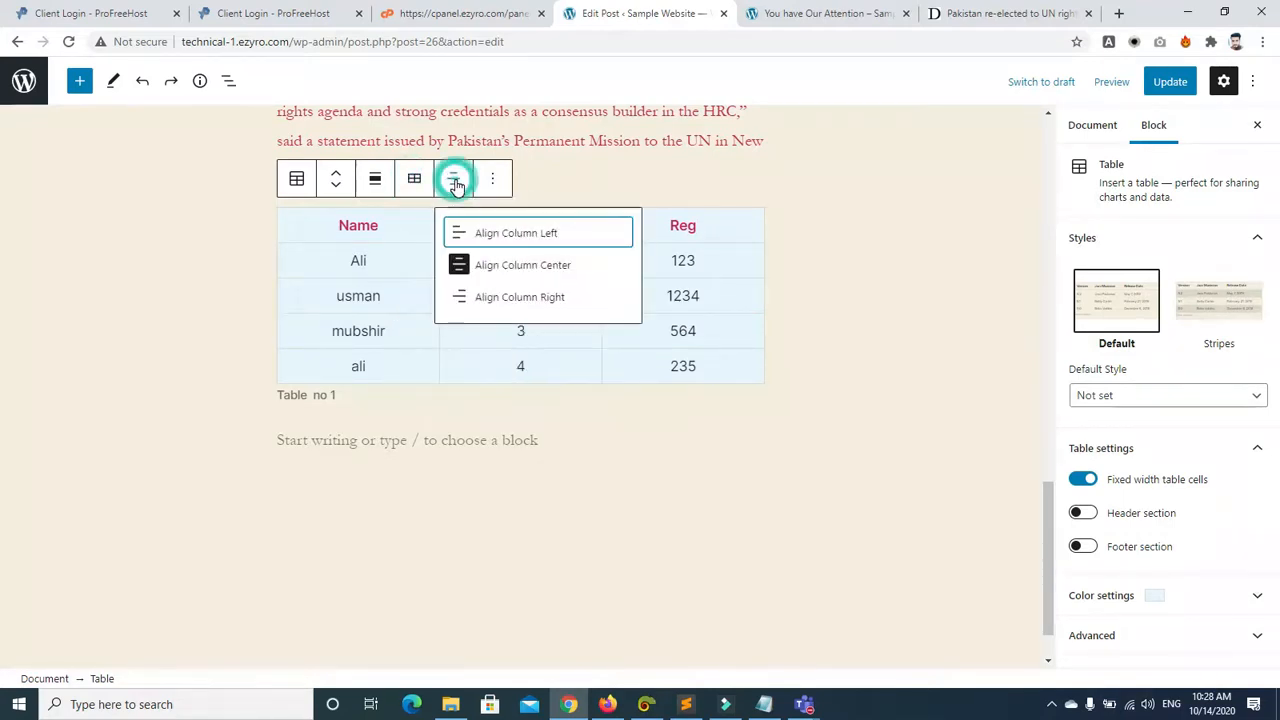
{"action": "left_click", "coordinate": [453, 178]}
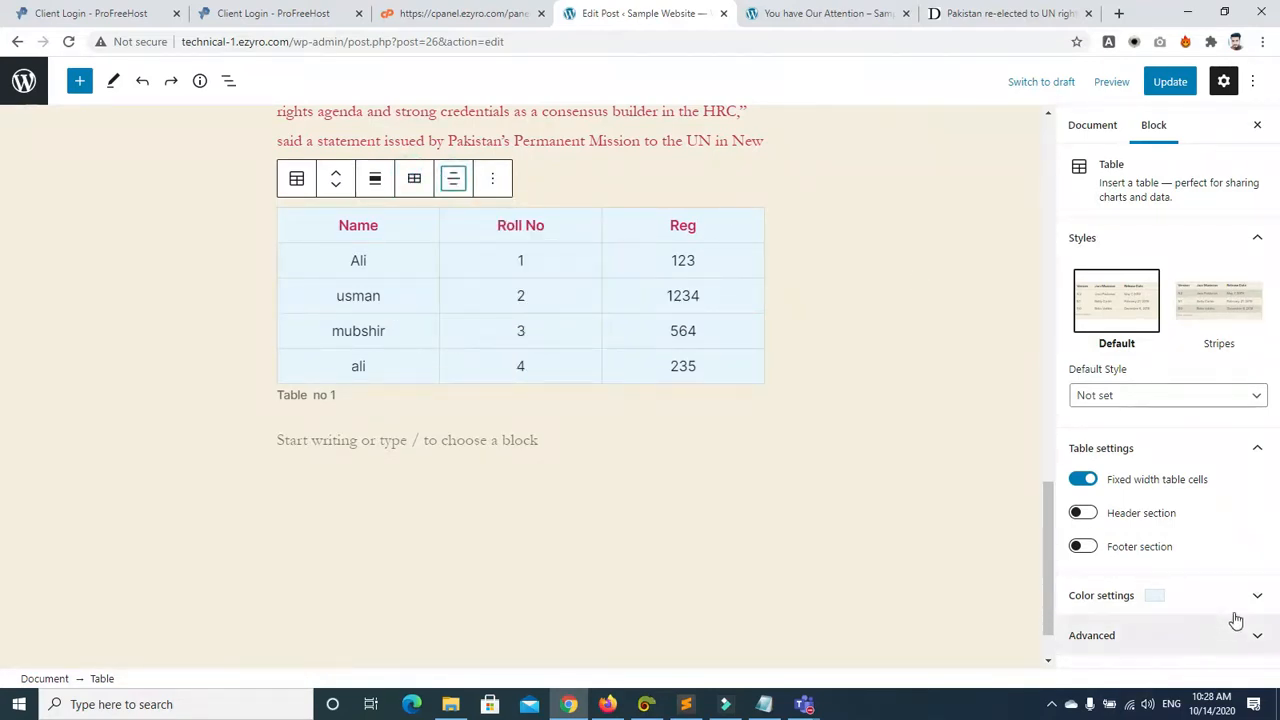
{"action": "left_click", "coordinate": [1260, 594]}
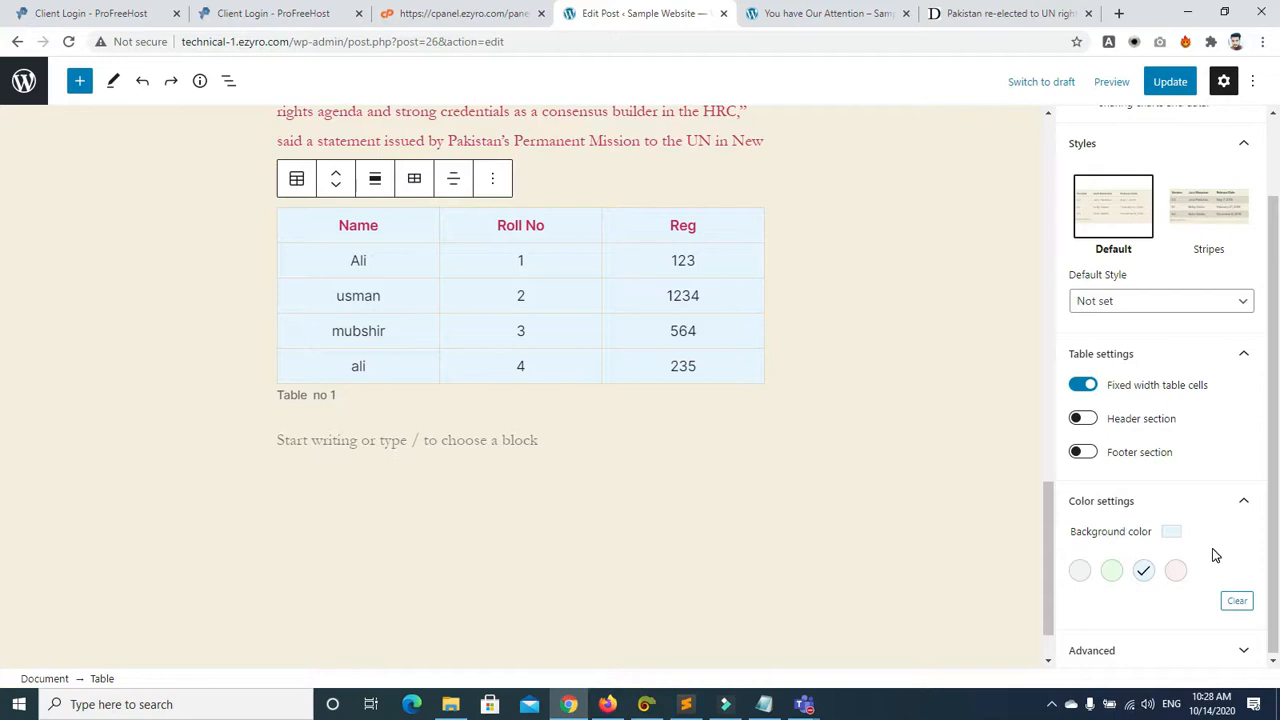
Step: Edit the table block as HTML and add style="border:4px solid black" to the table tag
{"action": "left_click", "coordinate": [491, 179]}
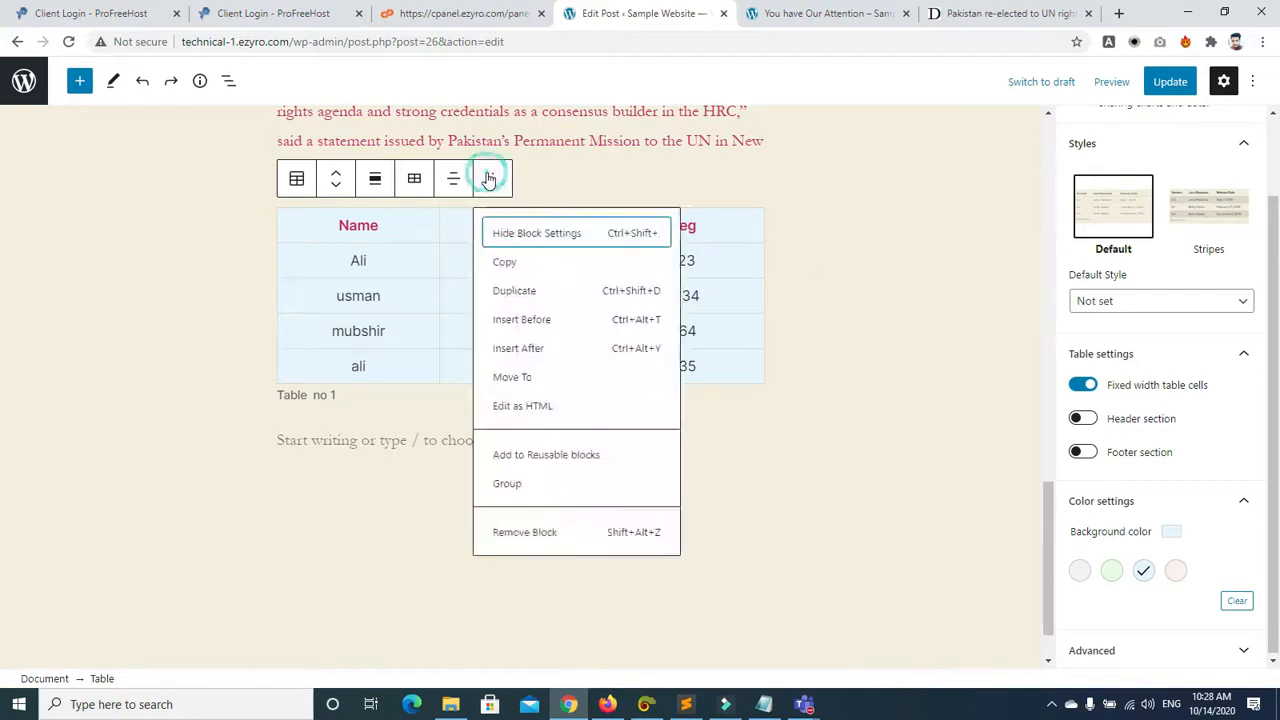
{"action": "left_click", "coordinate": [522, 407]}
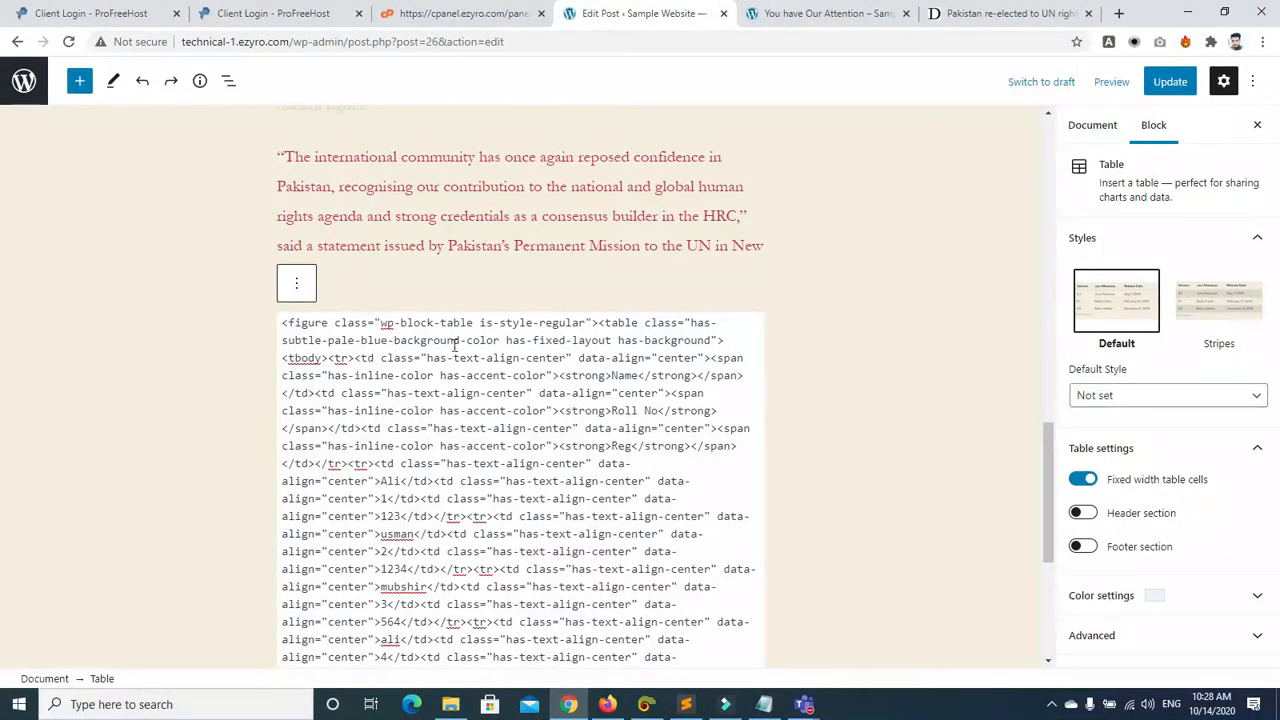
{"action": "left_click", "coordinate": [716, 340]}
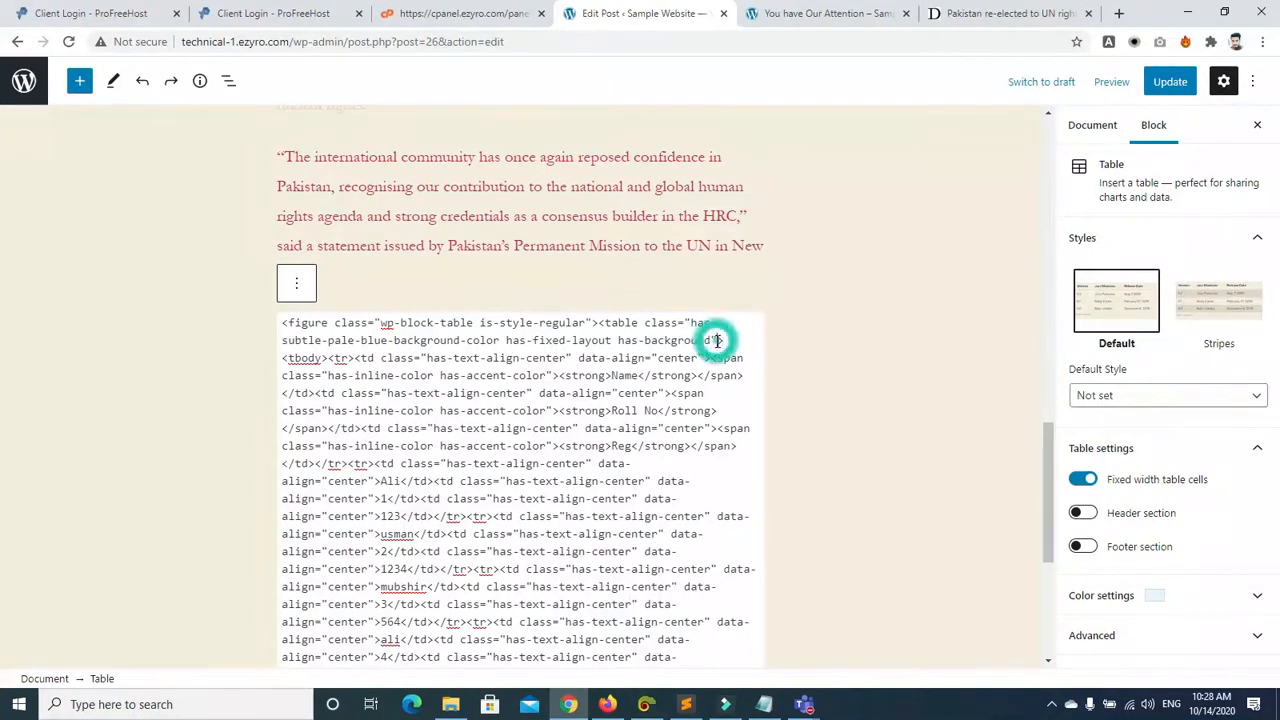
{"action": "type", "text": "style"}
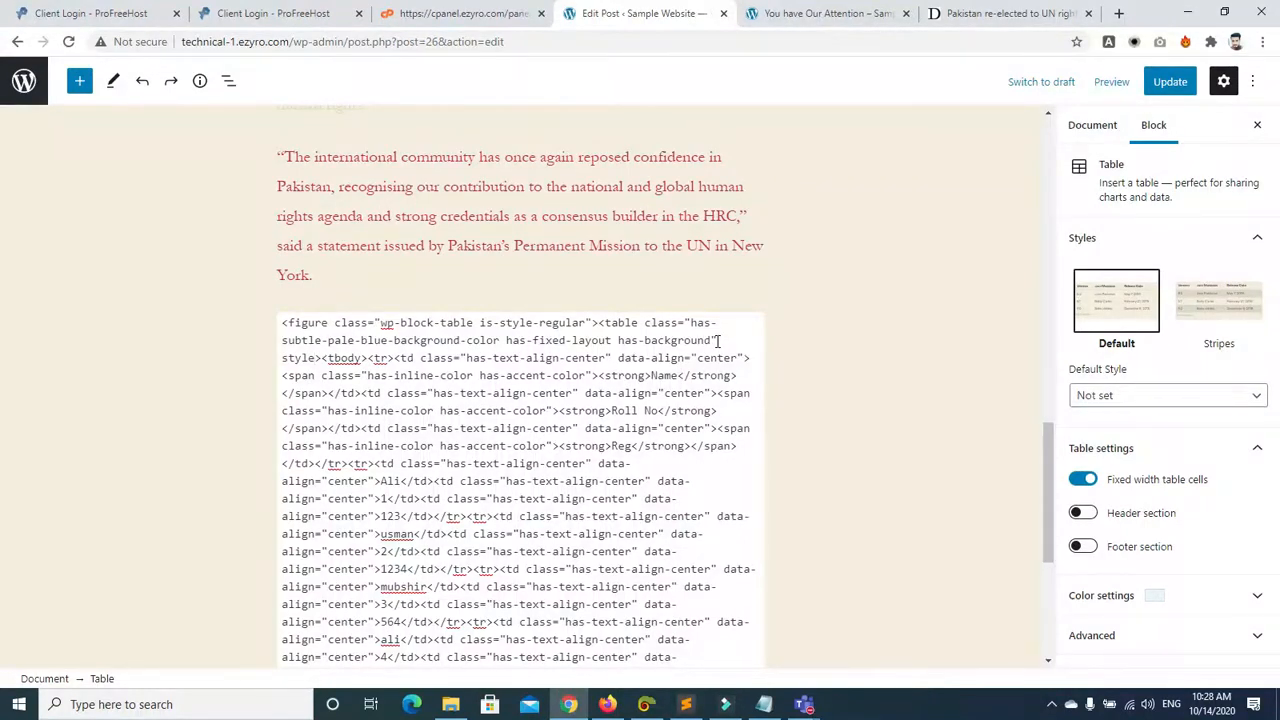
{"action": "type", "text": "=\"b\""}
{"action": "key", "text": "Left"}
{"action": "type", "text": "border:"}
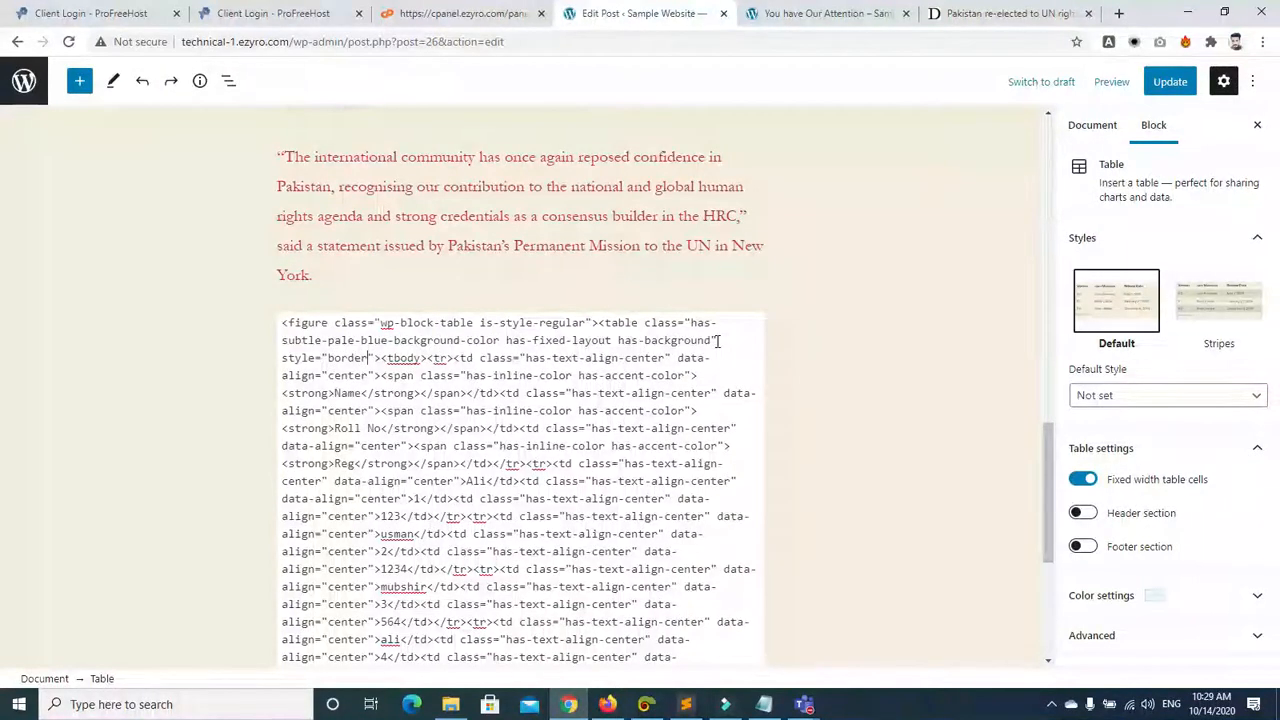
{"action": "type", "text": "4"}
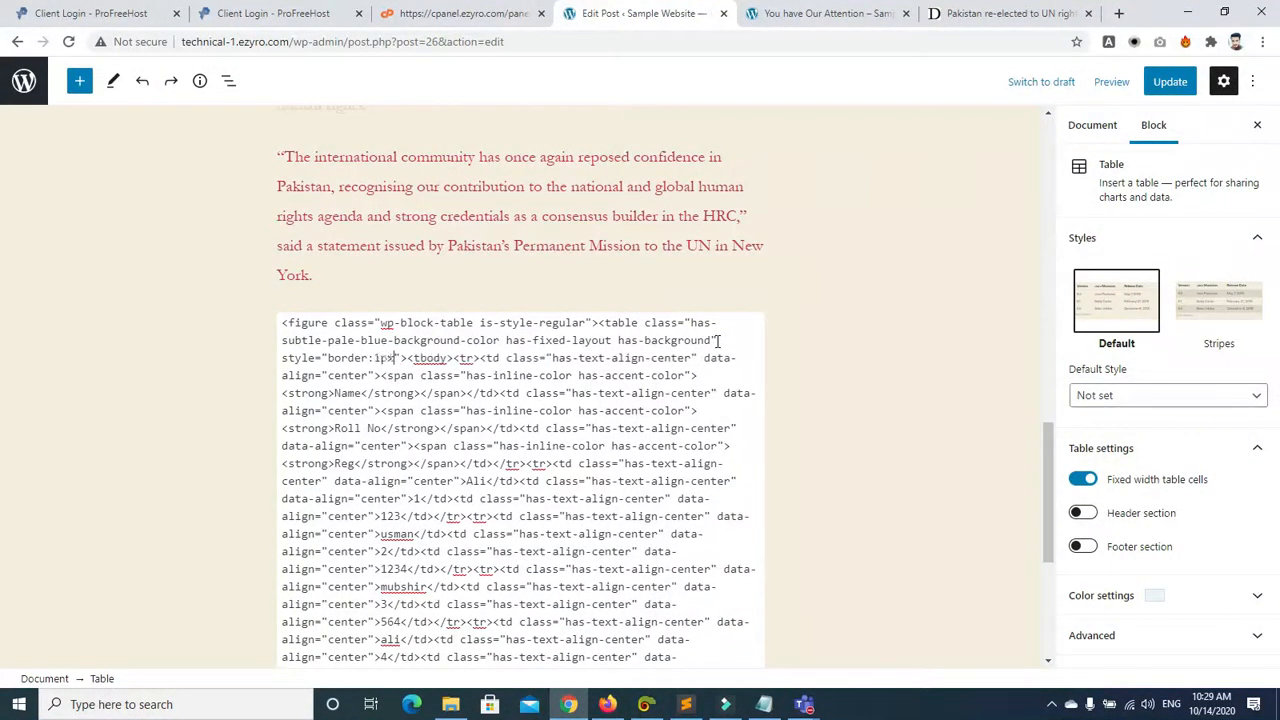
{"action": "type", "text": "px"}
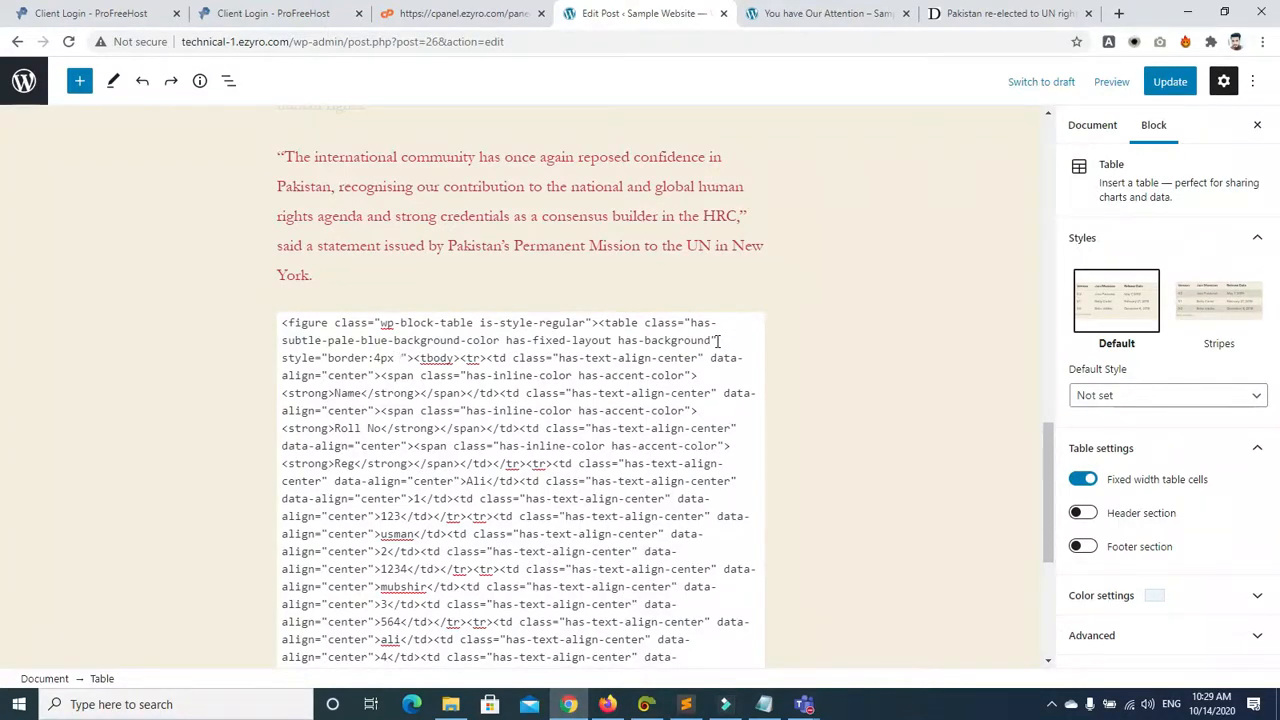
{"action": "type", "text": " solid"}
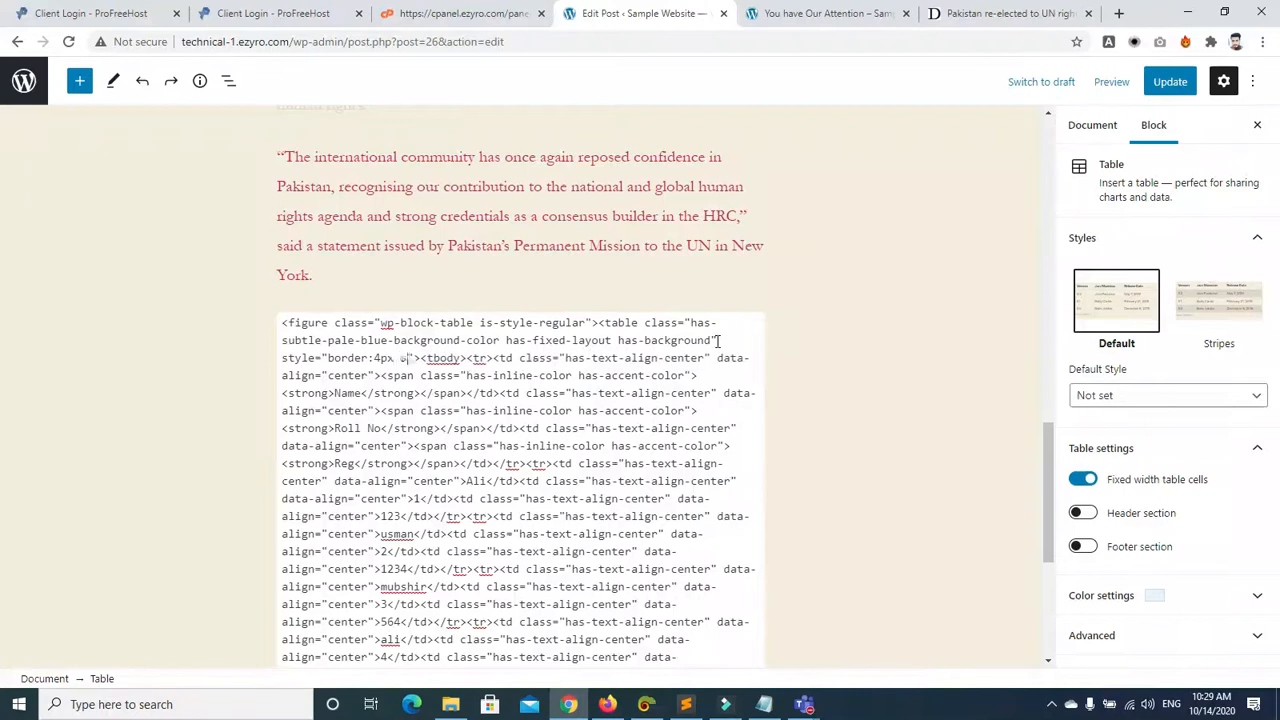
{"action": "type", "text": " black"}
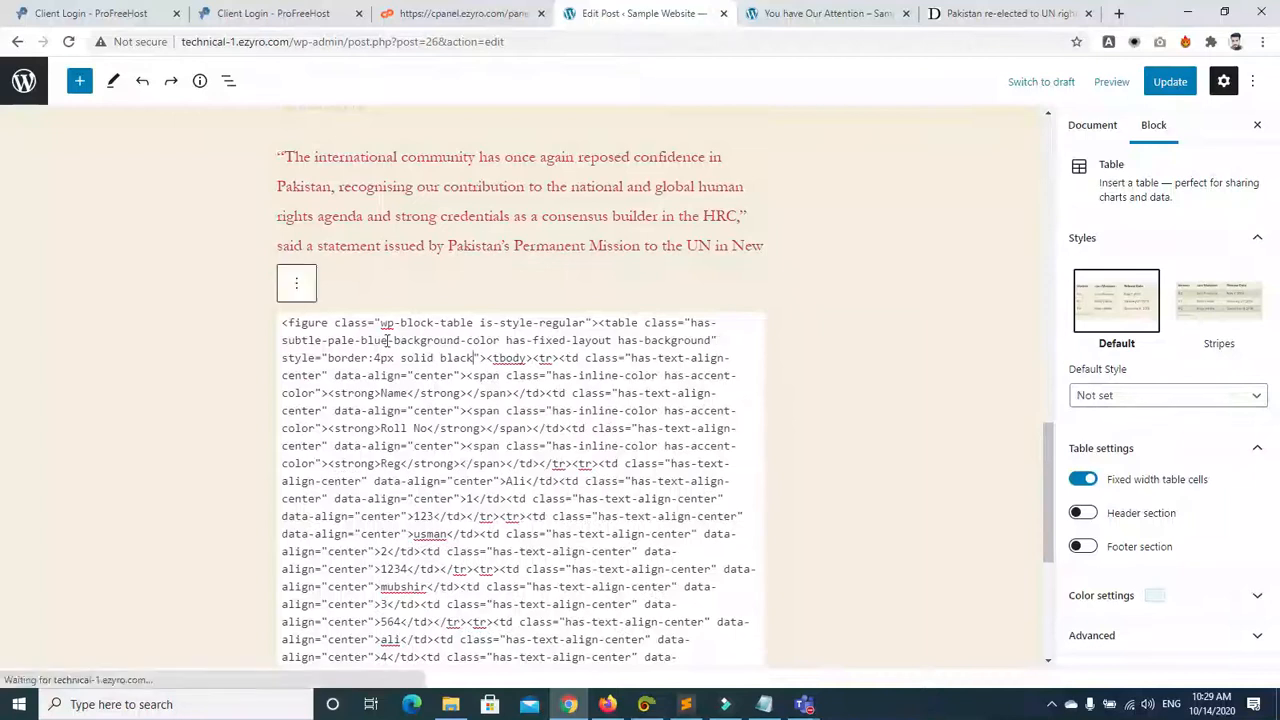
{"action": "left_click", "coordinate": [290, 292]}
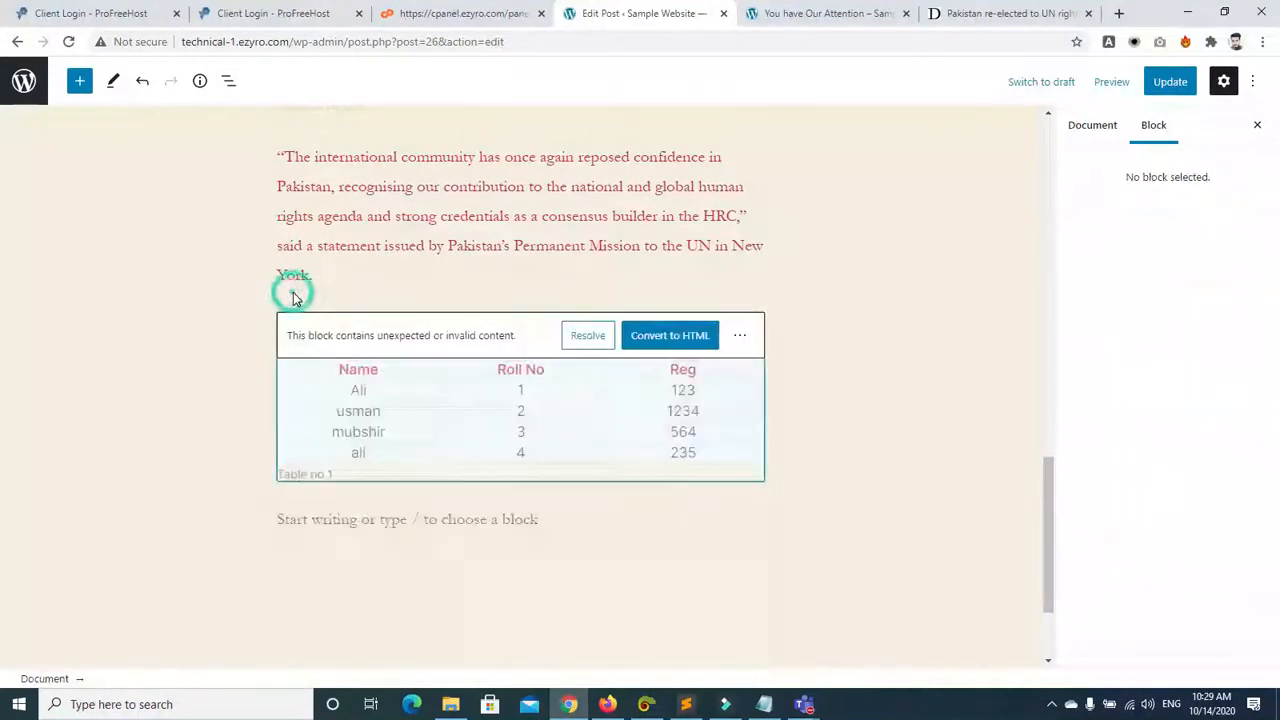
Step: Try converting the bordered table block to custom HTML, preview the result, and undo the conversion
{"action": "left_click", "coordinate": [663, 337]}
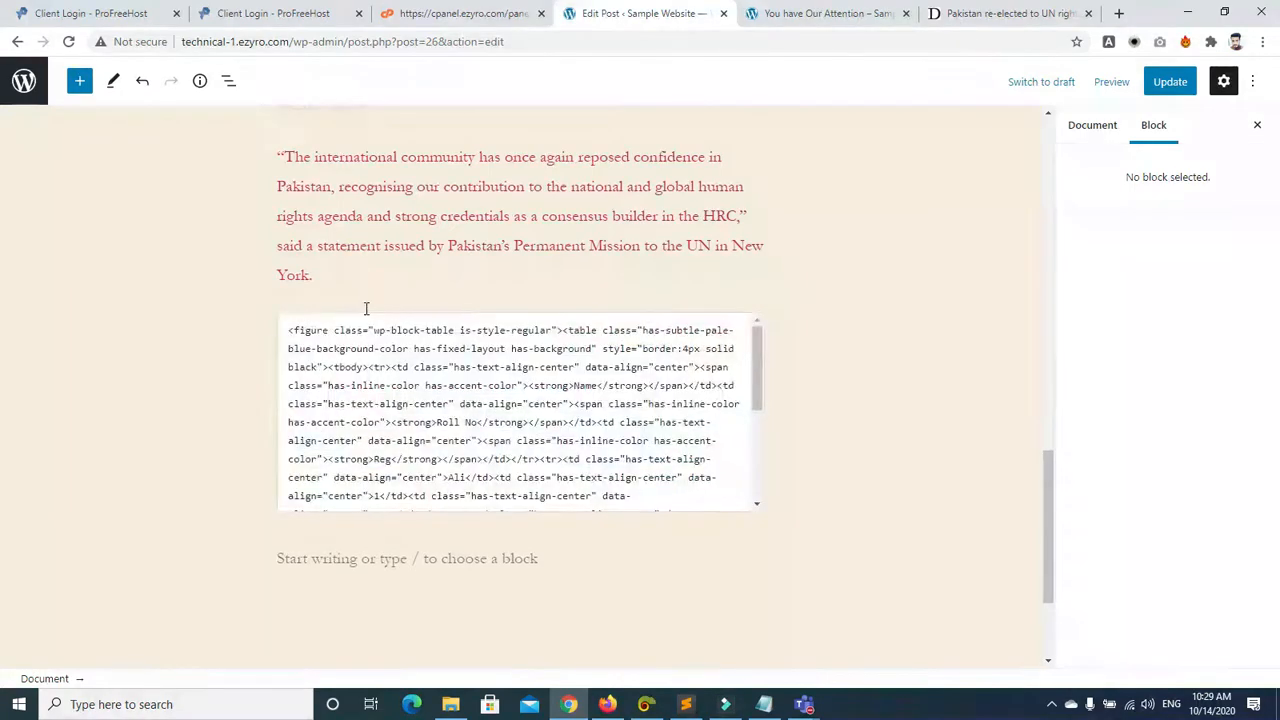
{"action": "left_click", "coordinate": [288, 306]}
{"action": "left_click", "coordinate": [430, 285]}
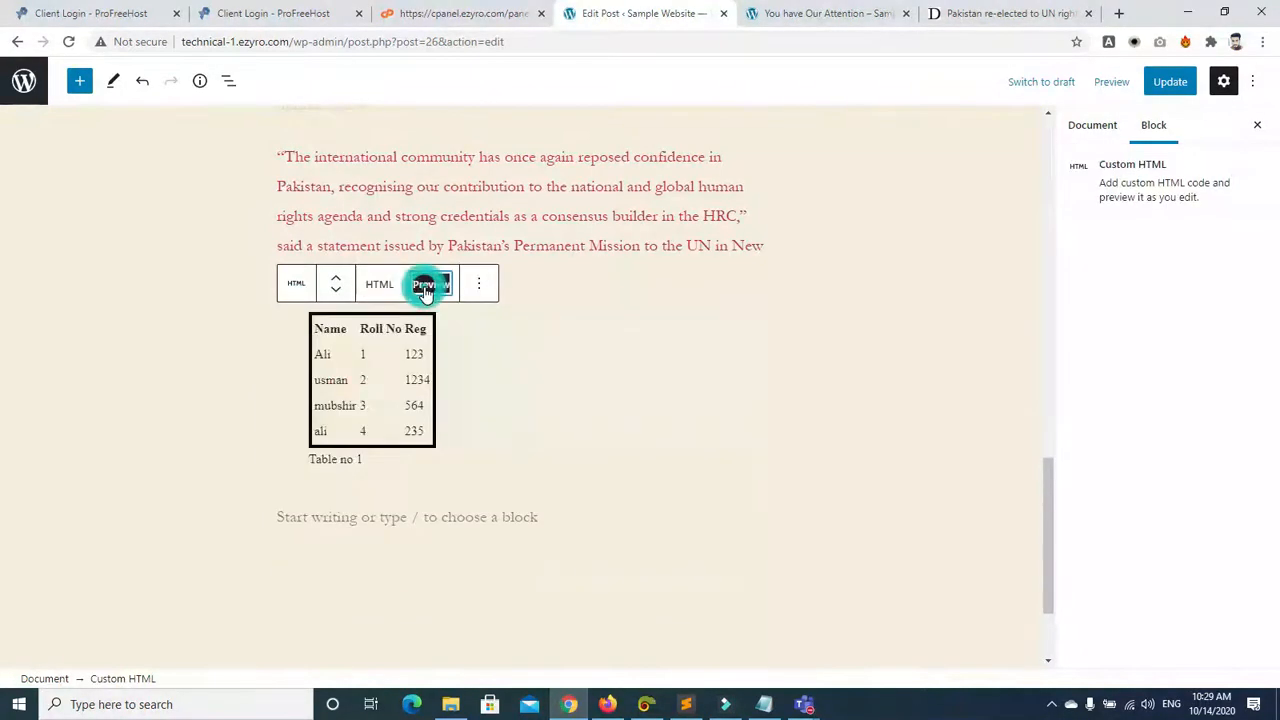
{"action": "left_click", "coordinate": [382, 286]}
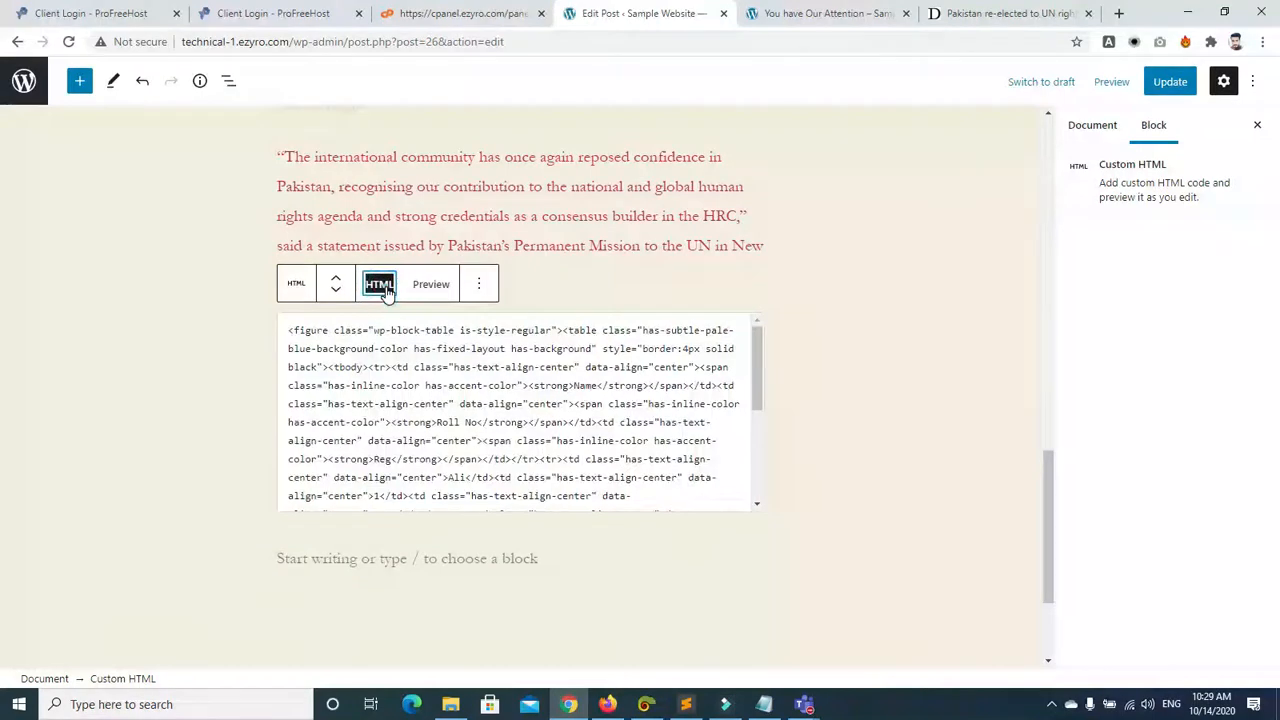
{"action": "left_click", "coordinate": [478, 284]}
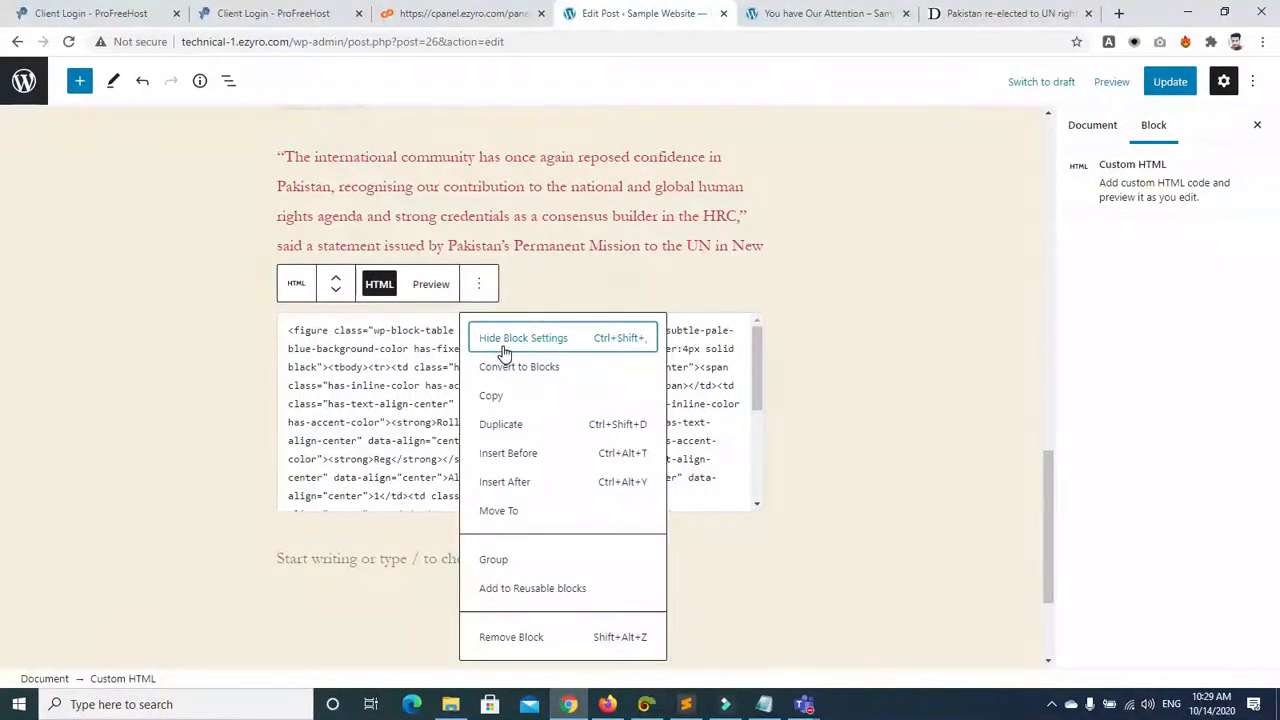
{"action": "left_click", "coordinate": [508, 511]}
{"action": "left_click", "coordinate": [372, 322]}
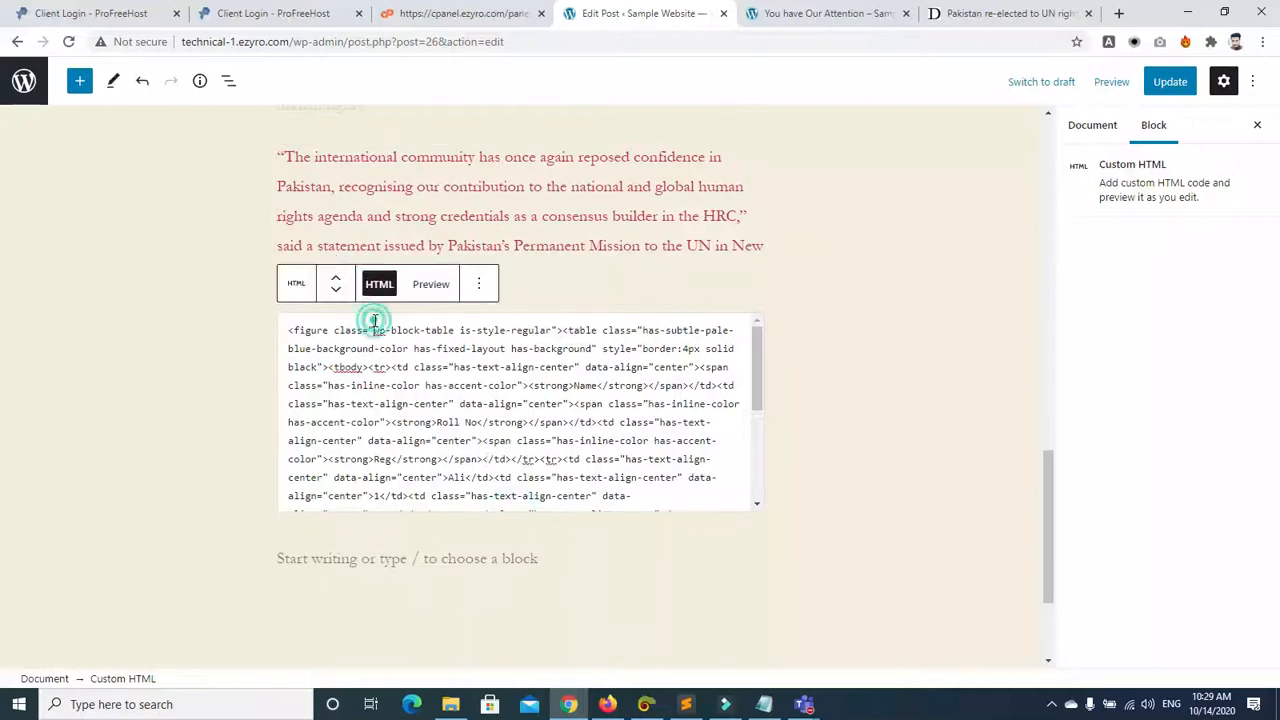
{"action": "left_click", "coordinate": [417, 287]}
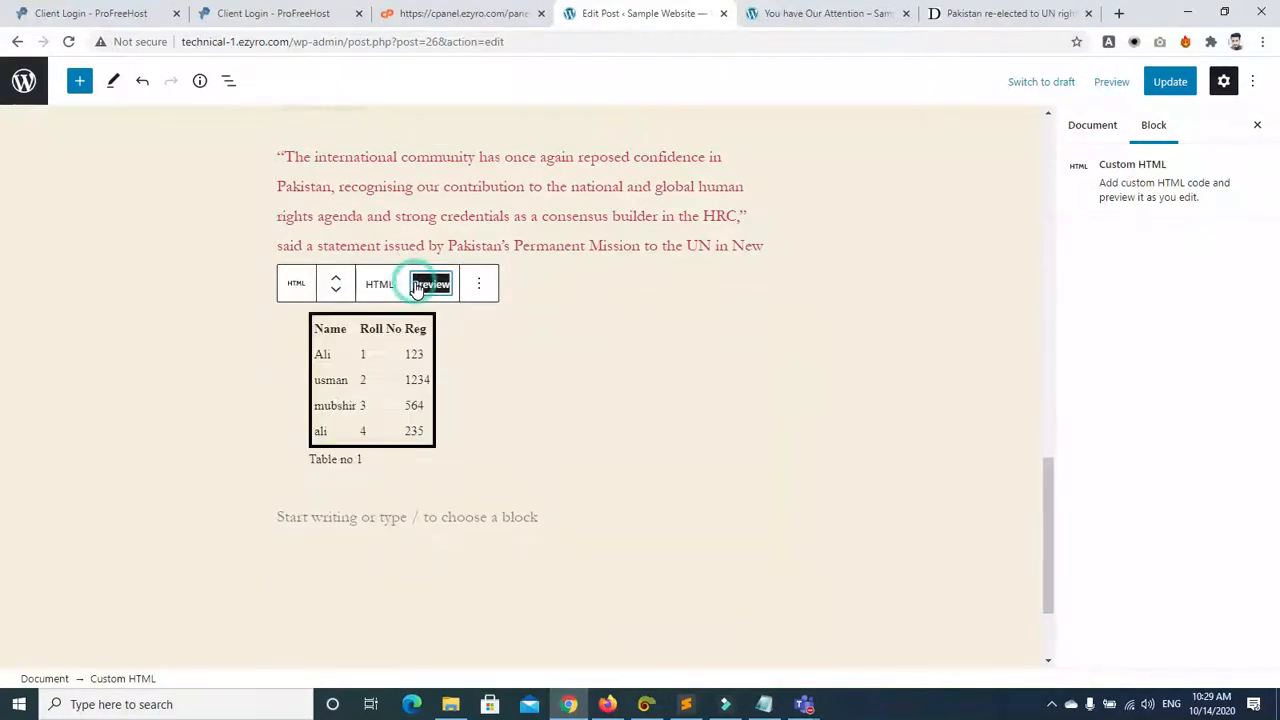
{"action": "left_click", "coordinate": [272, 466]}
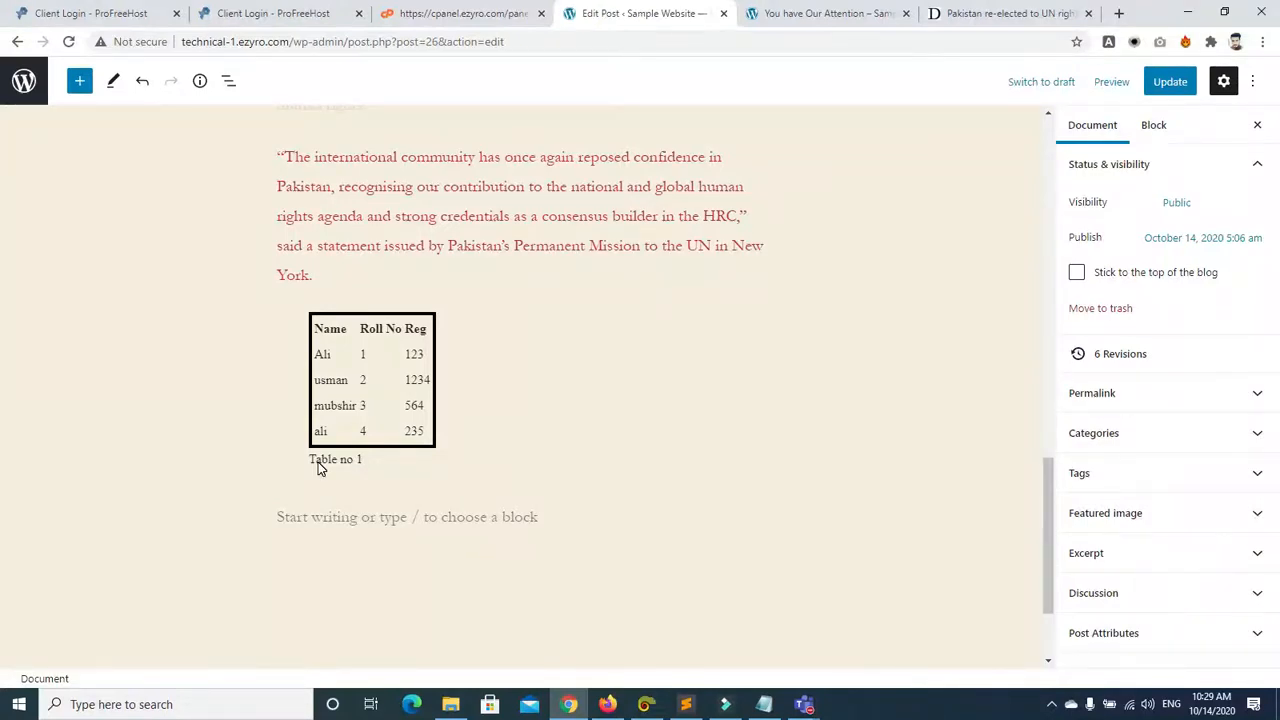
{"action": "key", "text": "ctrl+z"}
Step: Resolve the invalid table block by comparing both versions and converting the bordered one to blocks
{"action": "left_click", "coordinate": [601, 336]}
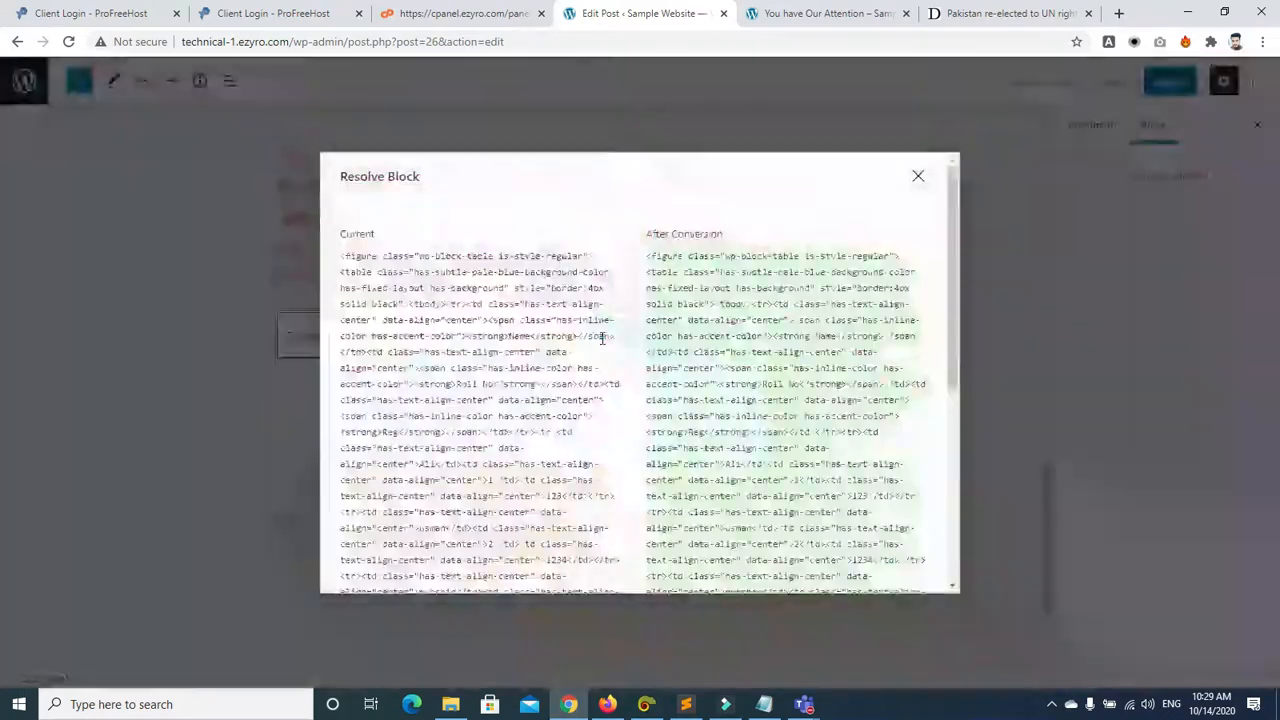
{"action": "left_click_drag", "start_coordinate": [953, 242], "coordinate": [941, 436]}
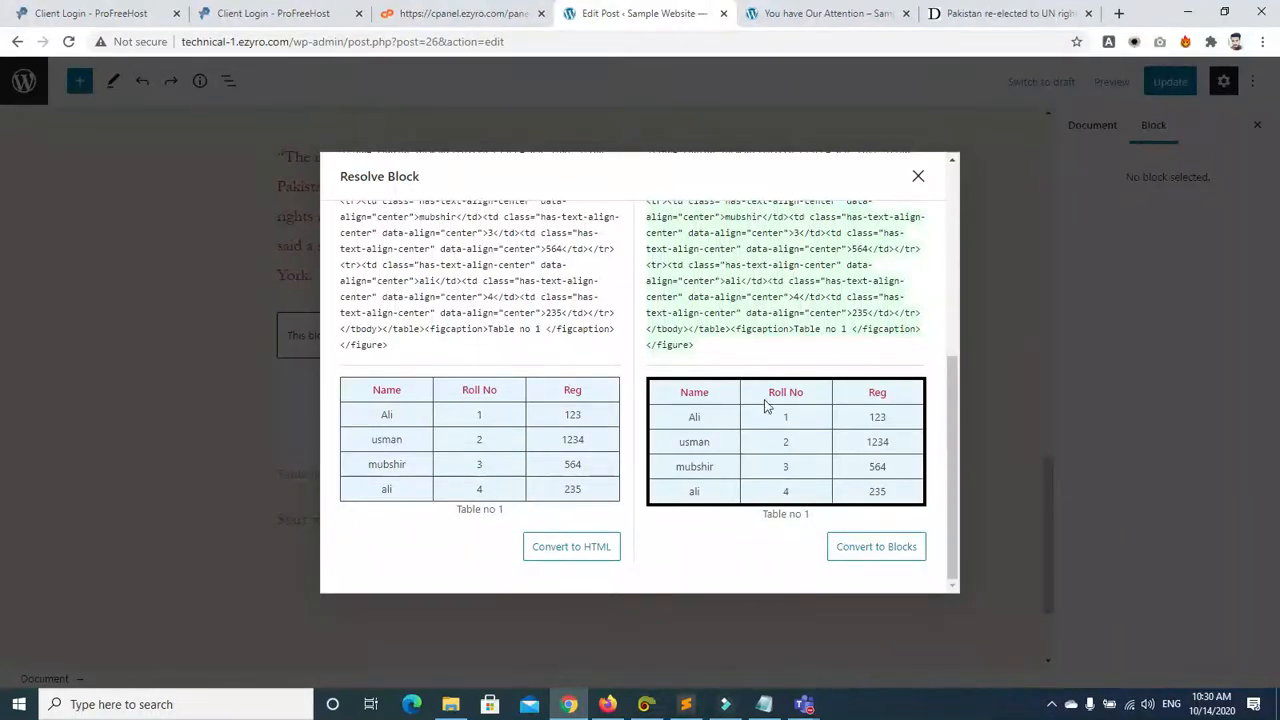
{"action": "left_click", "coordinate": [876, 548]}
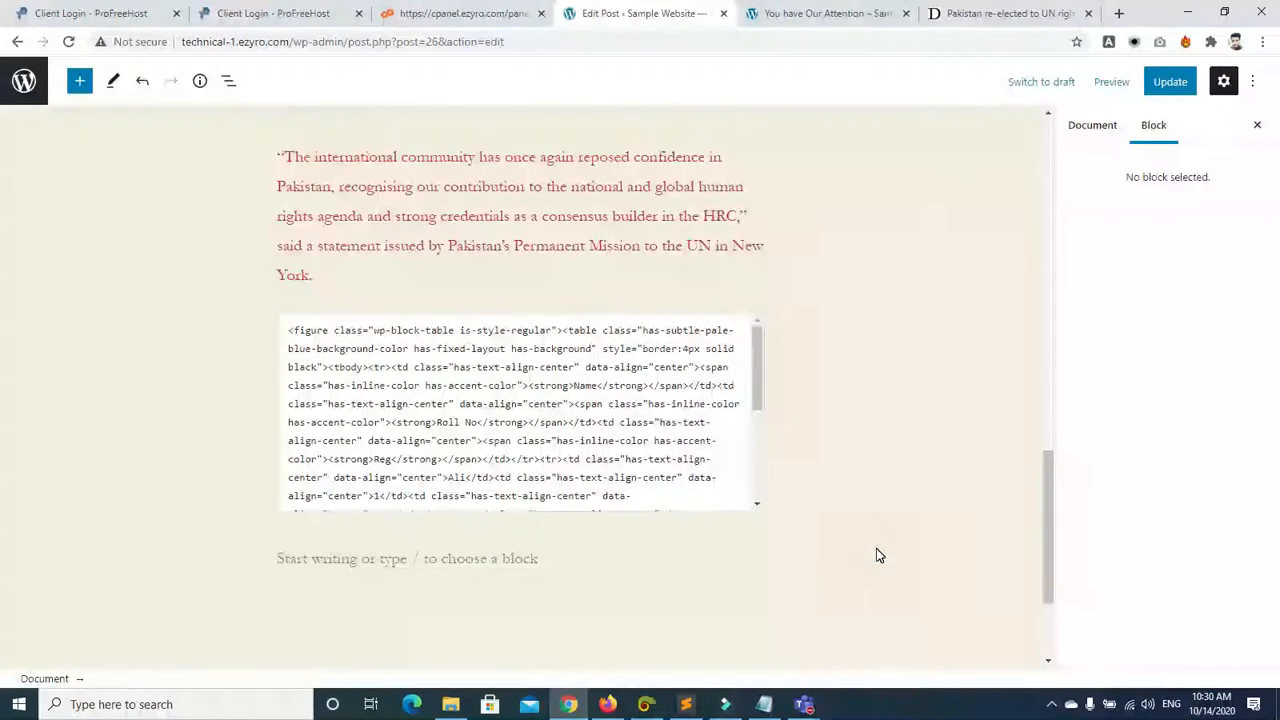
{"action": "left_click", "coordinate": [814, 362]}
{"action": "left_click", "coordinate": [304, 318]}
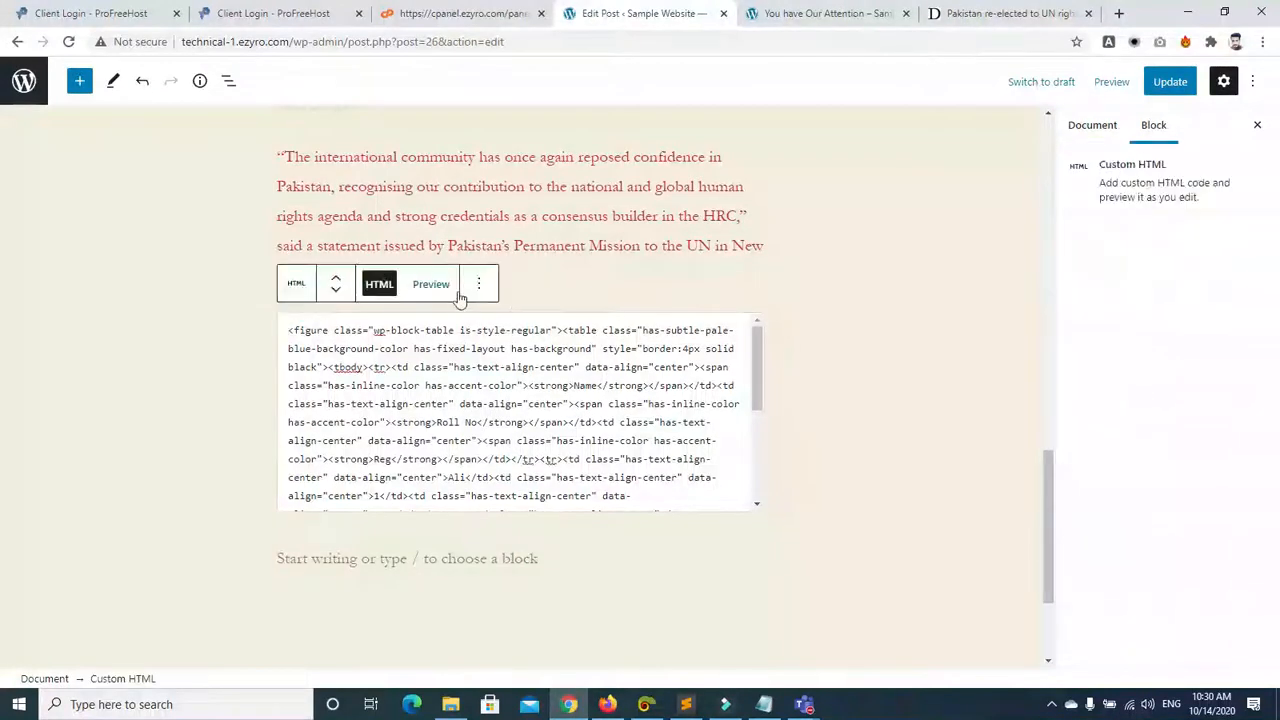
Step: Try to convert the custom HTML table code back into a regular block
{"action": "left_click", "coordinate": [479, 287]}
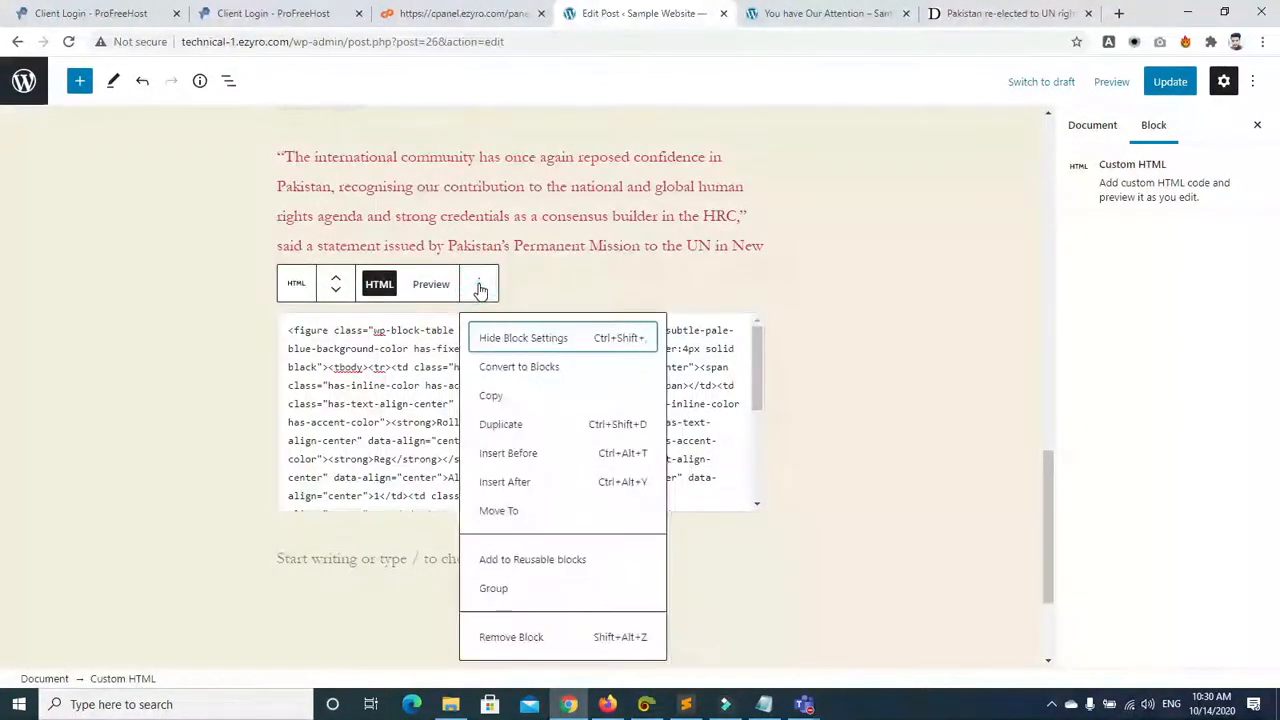
{"action": "left_click", "coordinate": [379, 285]}
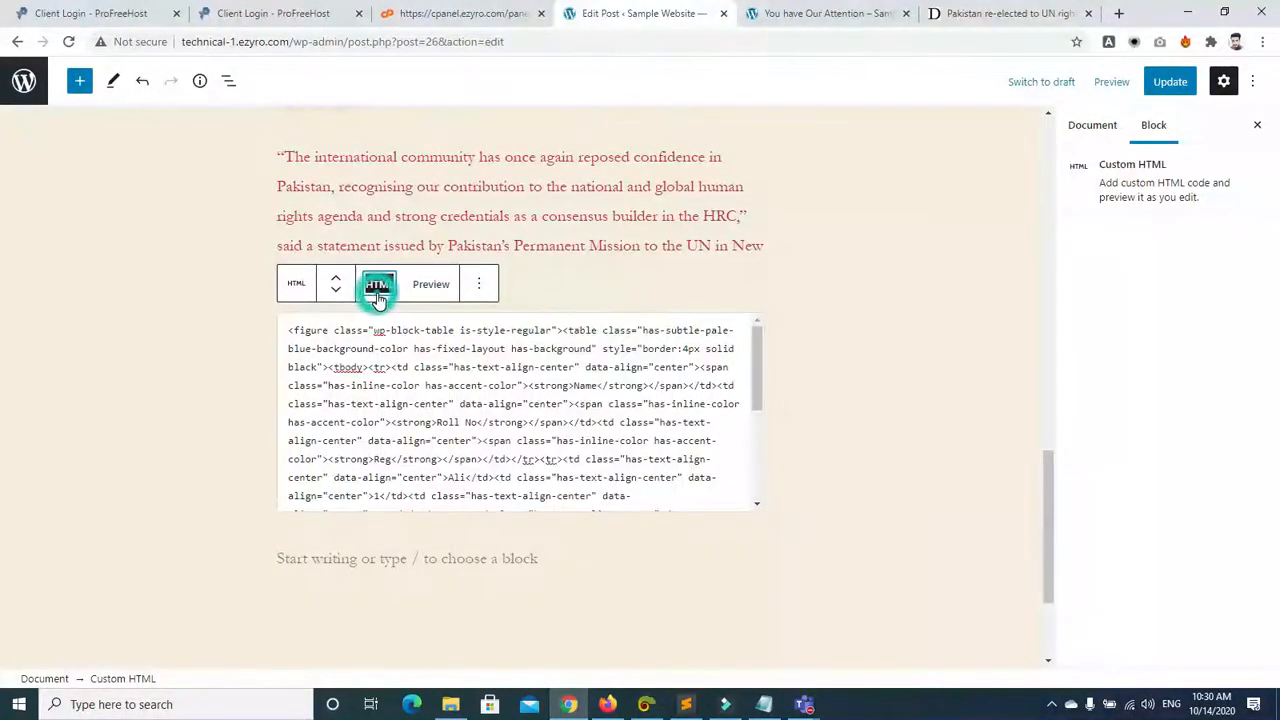
{"action": "left_click", "coordinate": [478, 285]}
{"action": "left_click", "coordinate": [497, 369]}
Step: Remove the custom HTML block, undo the removal, and preview the table
{"action": "left_click", "coordinate": [479, 285]}
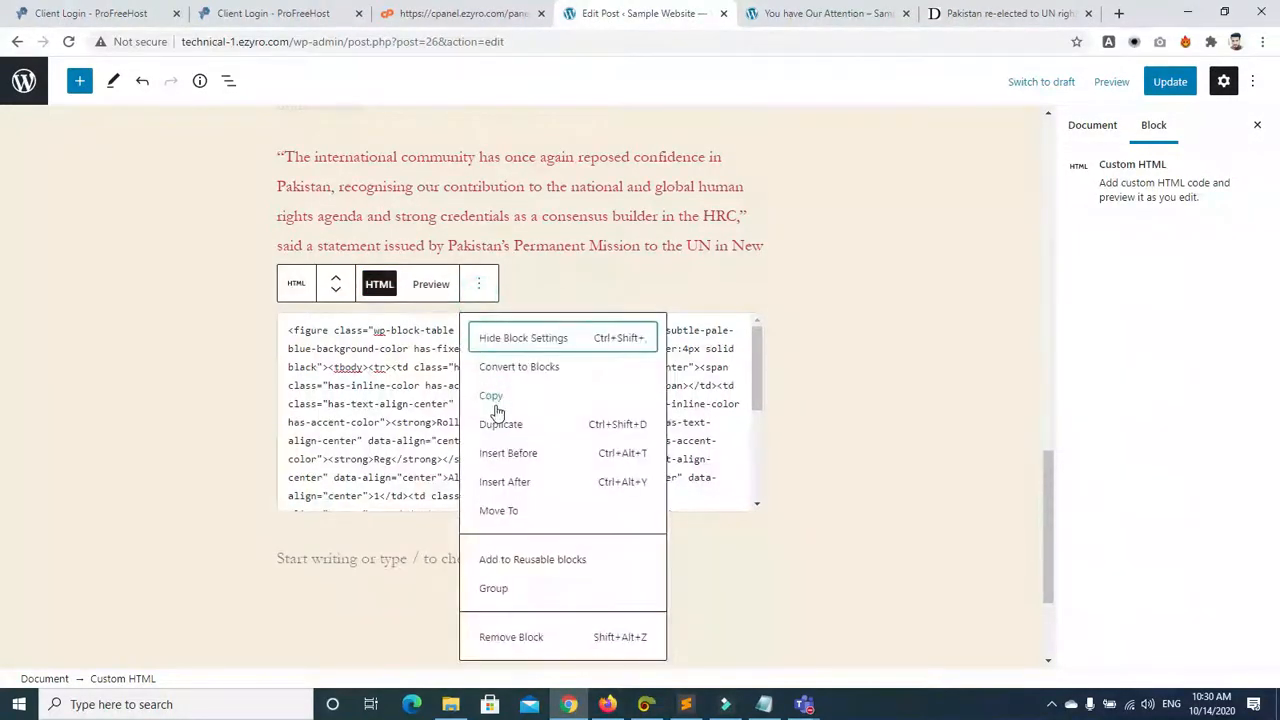
{"action": "left_click", "coordinate": [523, 636]}
{"action": "key", "text": "ctrl+z"}
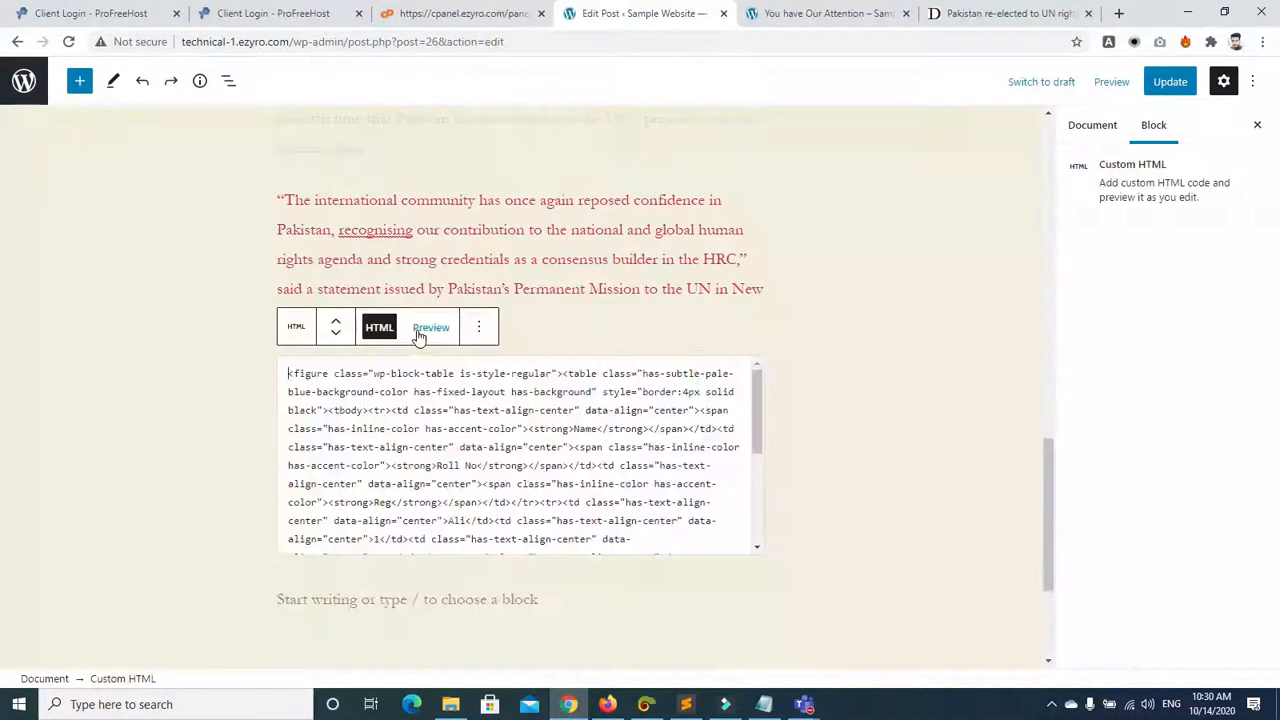
{"action": "left_click", "coordinate": [430, 327]}
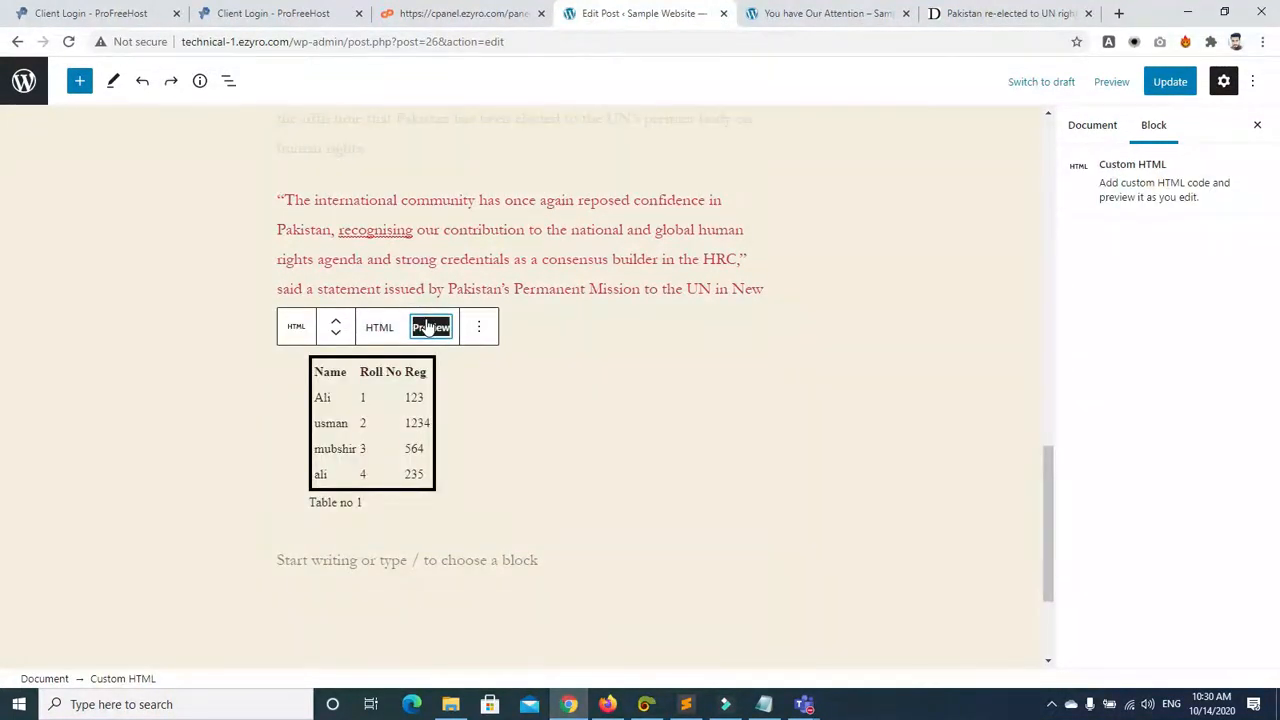
Step: Try transforming the custom HTML block into a Group, then undo the grouping and the table block's conversion
{"action": "left_click", "coordinate": [287, 322]}
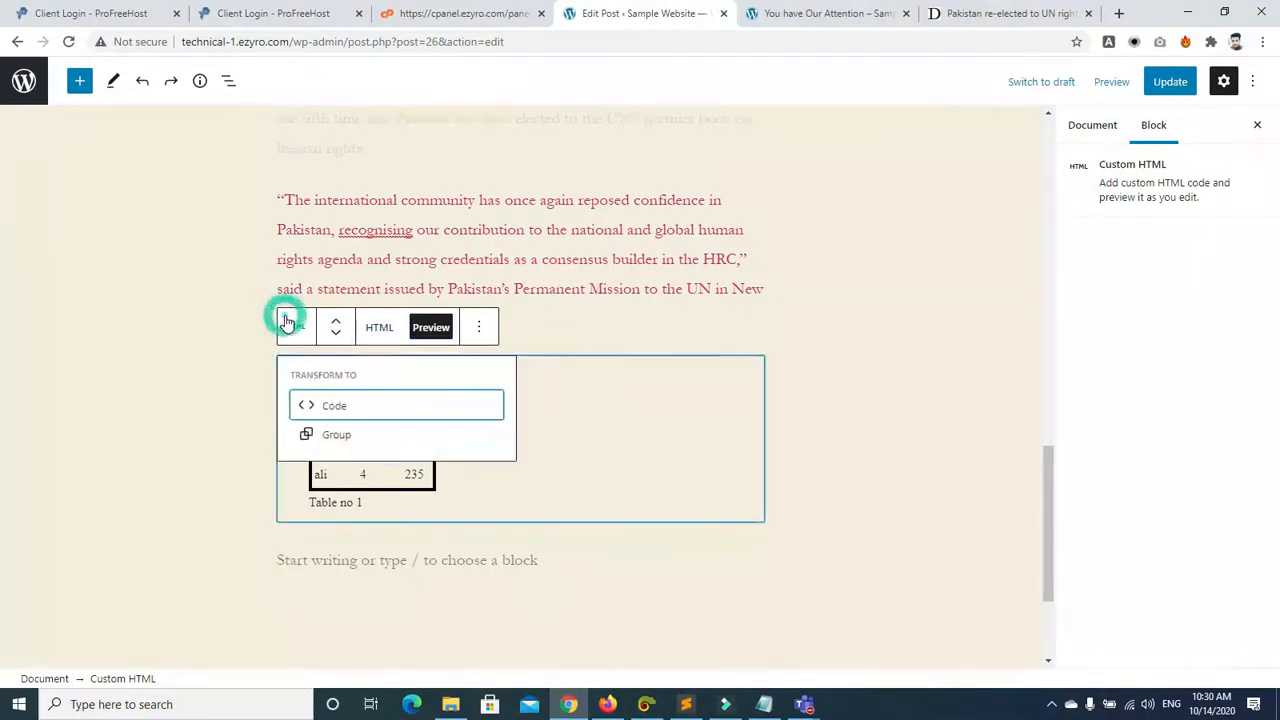
{"action": "left_click", "coordinate": [325, 435]}
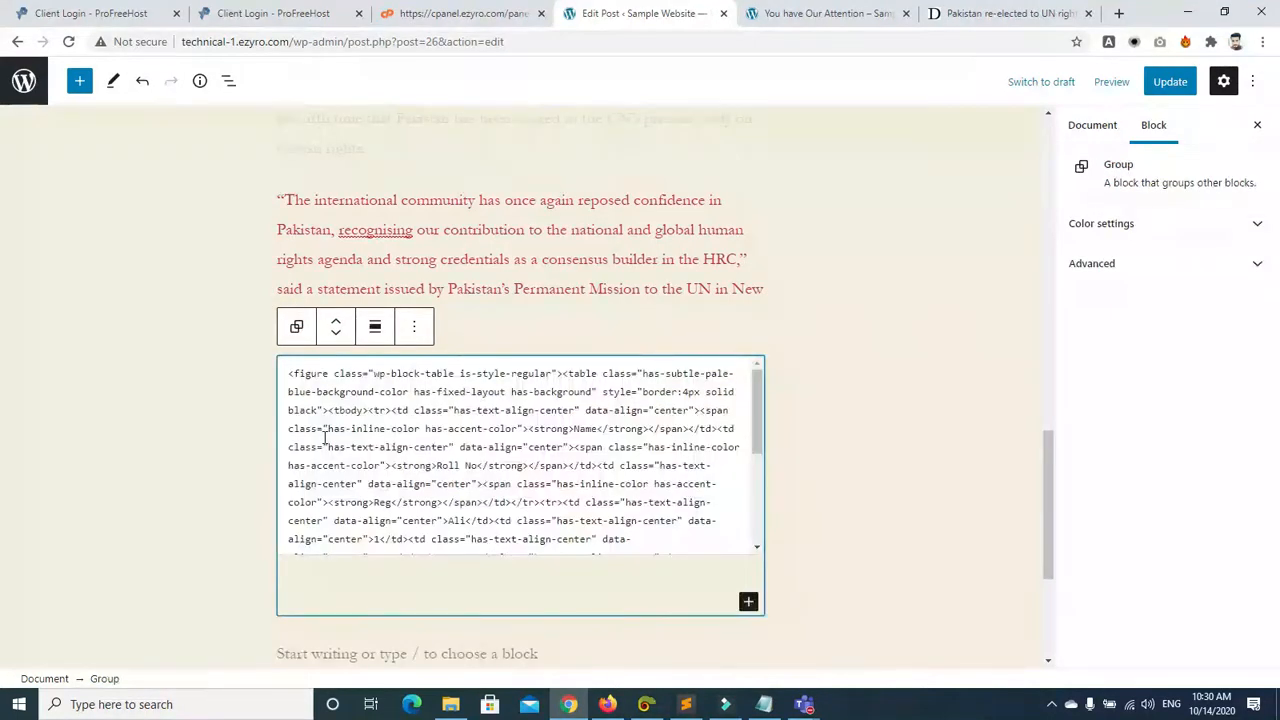
{"action": "left_click", "coordinate": [240, 435]}
{"action": "key", "text": "ctrl+z"}
{"action": "left_click", "coordinate": [240, 435]}
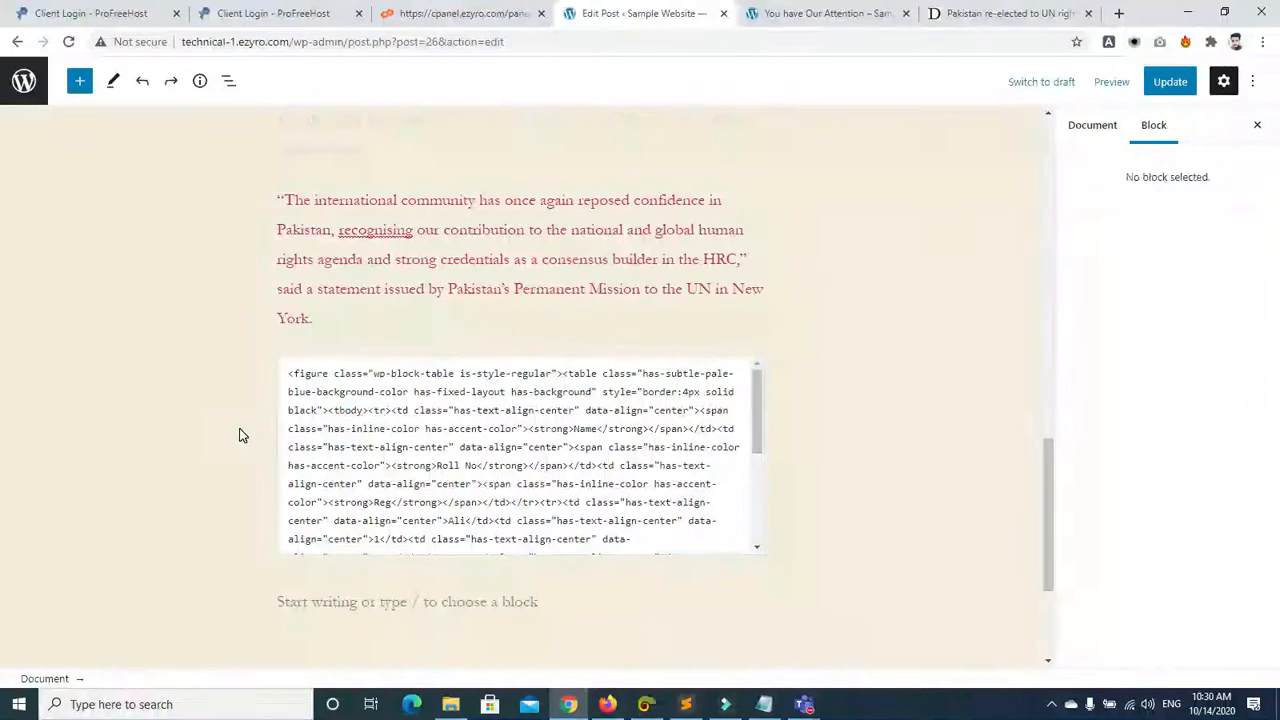
{"action": "key", "text": "ctrl+z"}
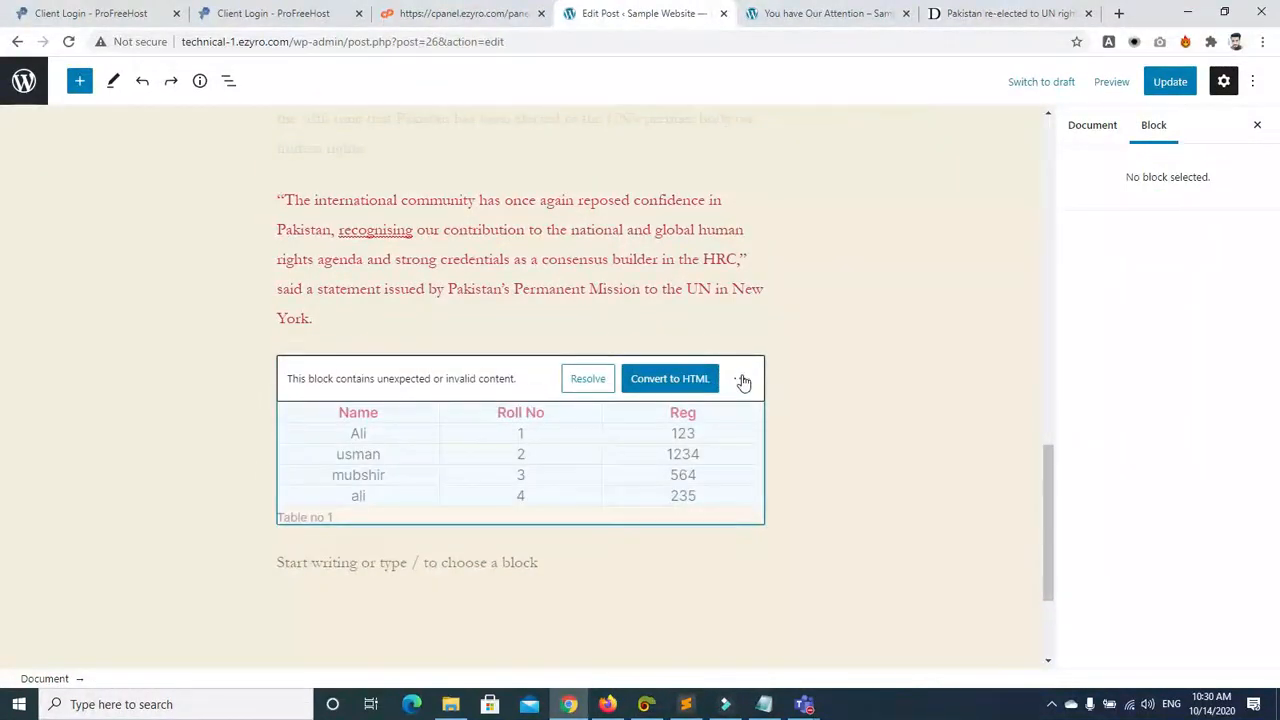
Step: Try converting the invalid table block to a Classic block, then undo the conversion
{"action": "left_click", "coordinate": [740, 379]}
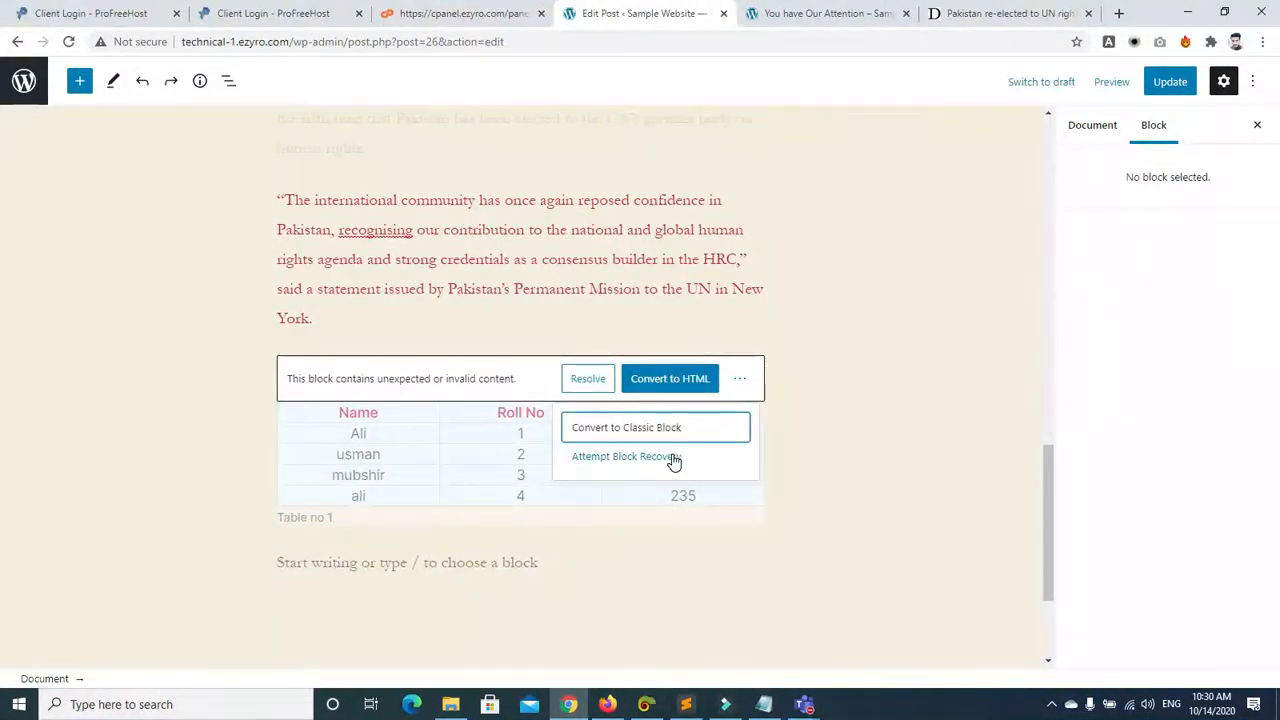
{"action": "left_click", "coordinate": [651, 430]}
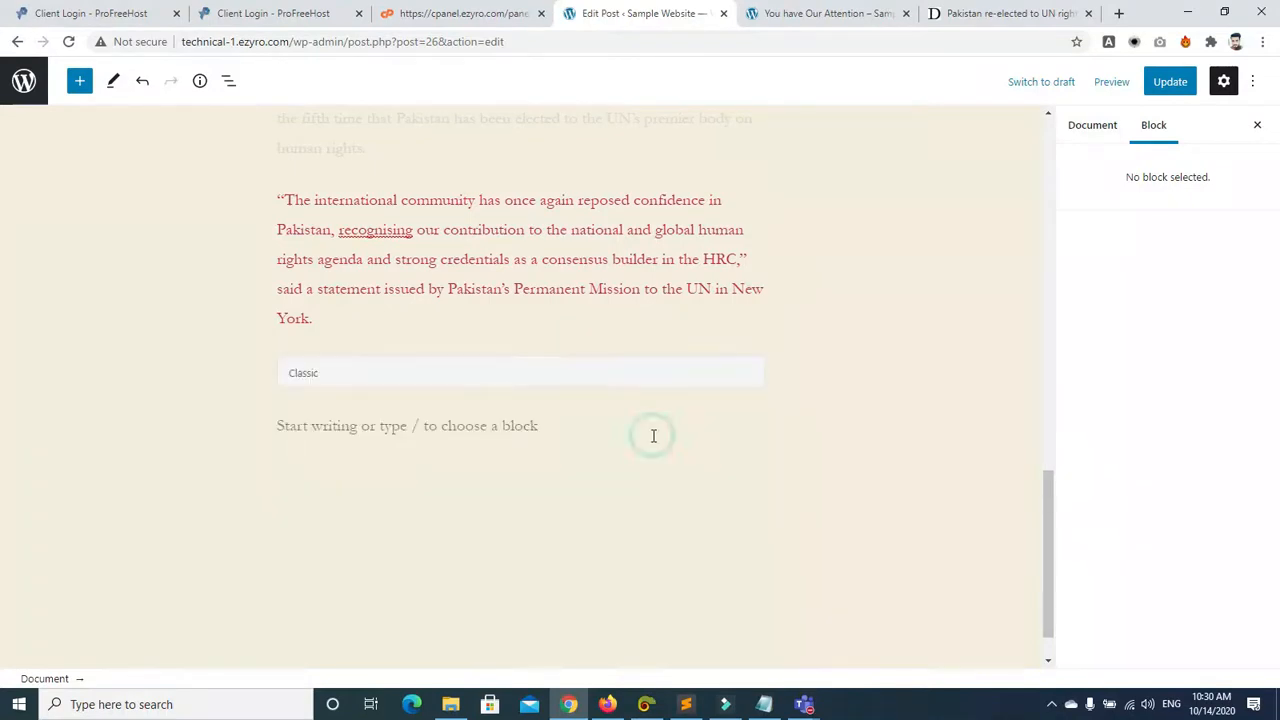
{"action": "left_click", "coordinate": [492, 386]}
{"action": "key", "text": "ctrl+z"}
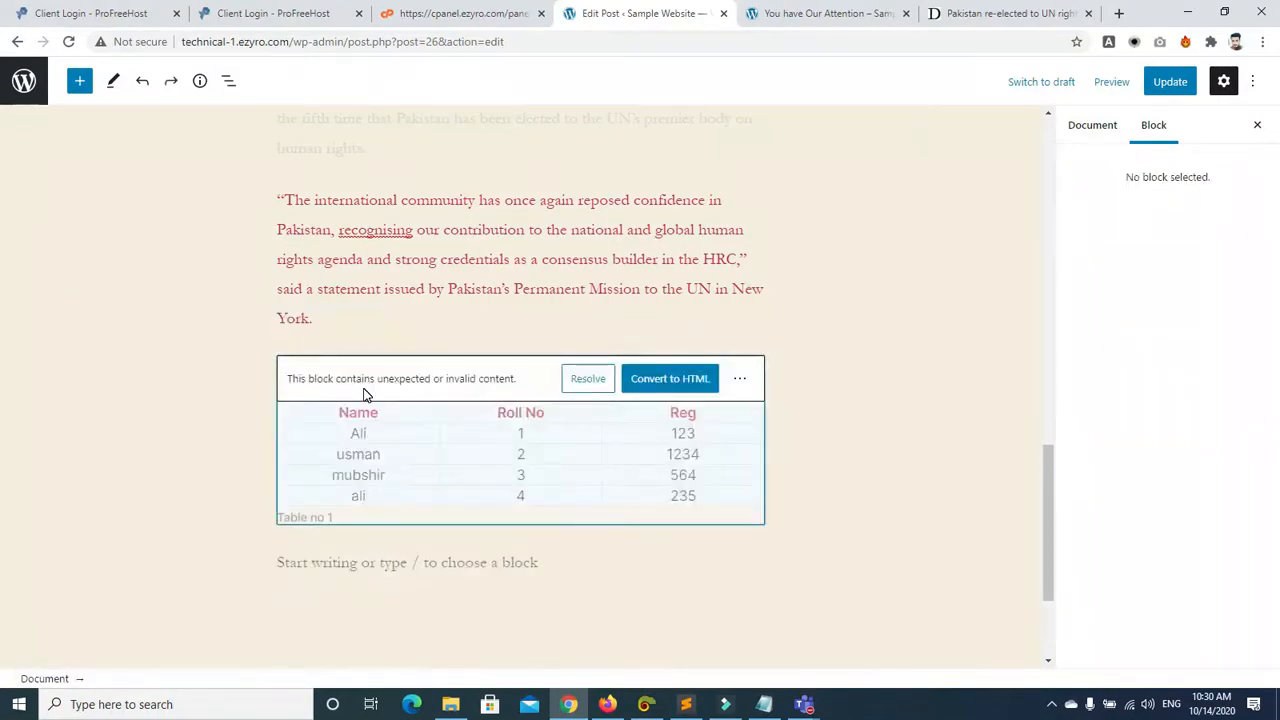
Step: Compare the table block's current and converted versions, try Convert to Blocks, and undo the conversion
{"action": "left_click", "coordinate": [571, 380]}
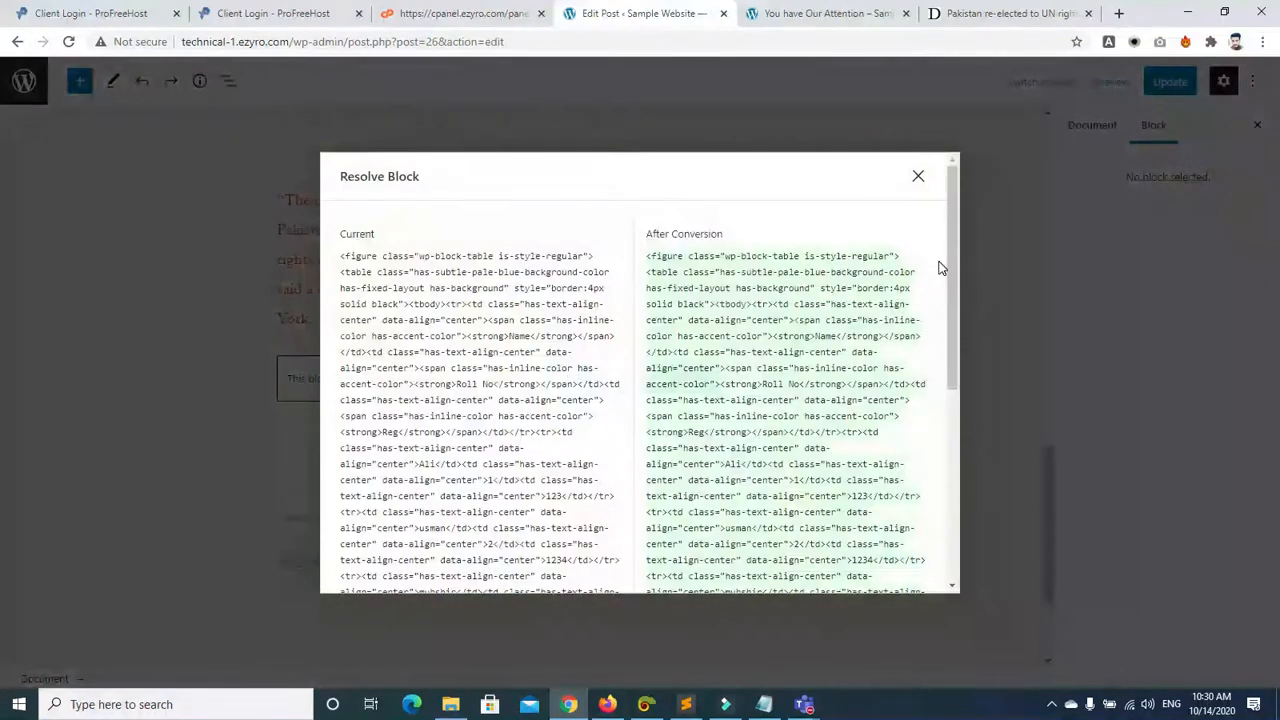
{"action": "scroll", "coordinate": [955, 400], "scroll_direction": "down", "scroll_amount": 5}
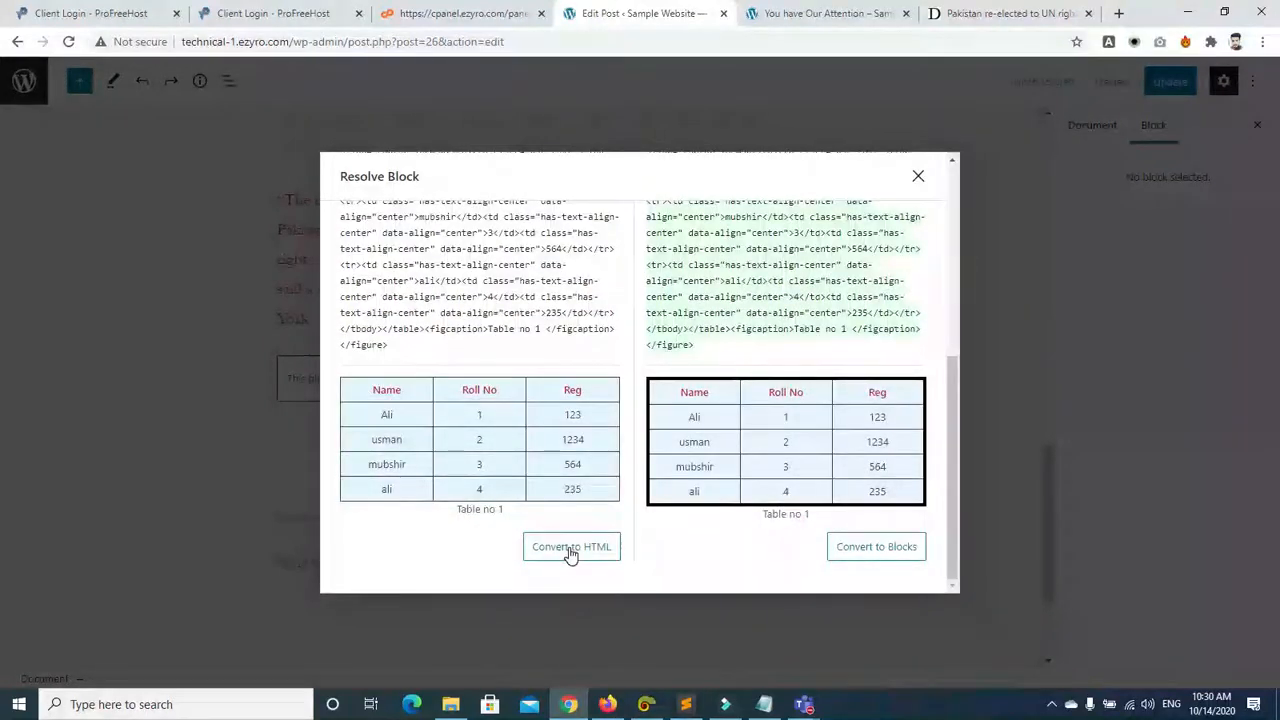
{"action": "left_click", "coordinate": [857, 553]}
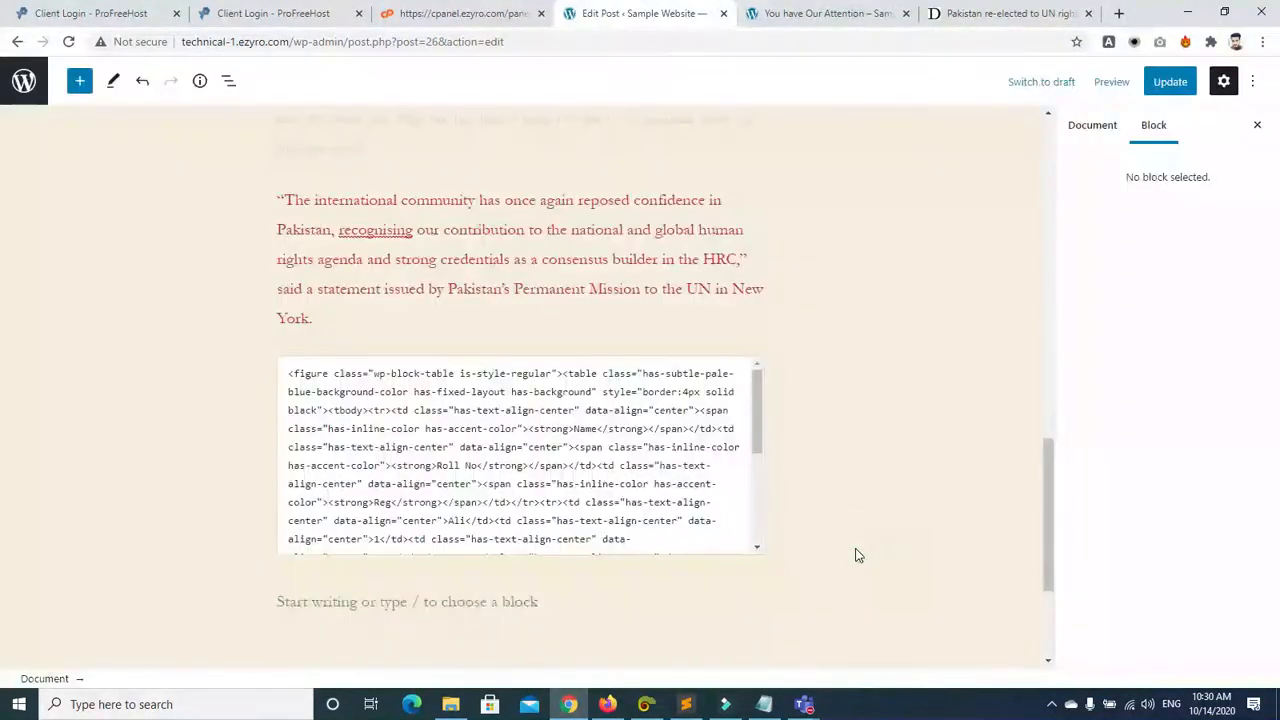
{"action": "key", "text": "ctrl+z"}
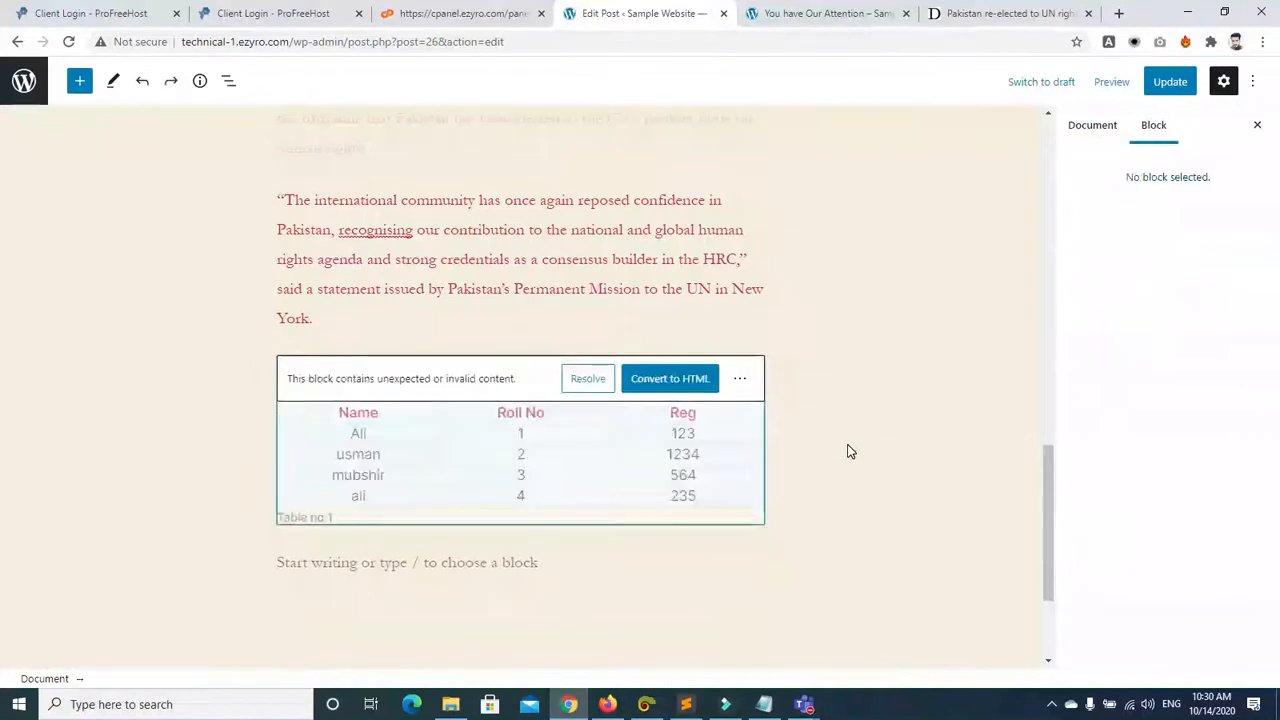
Step: Run Attempt Block Recovery on the invalid table block
{"action": "left_click", "coordinate": [243, 437]}
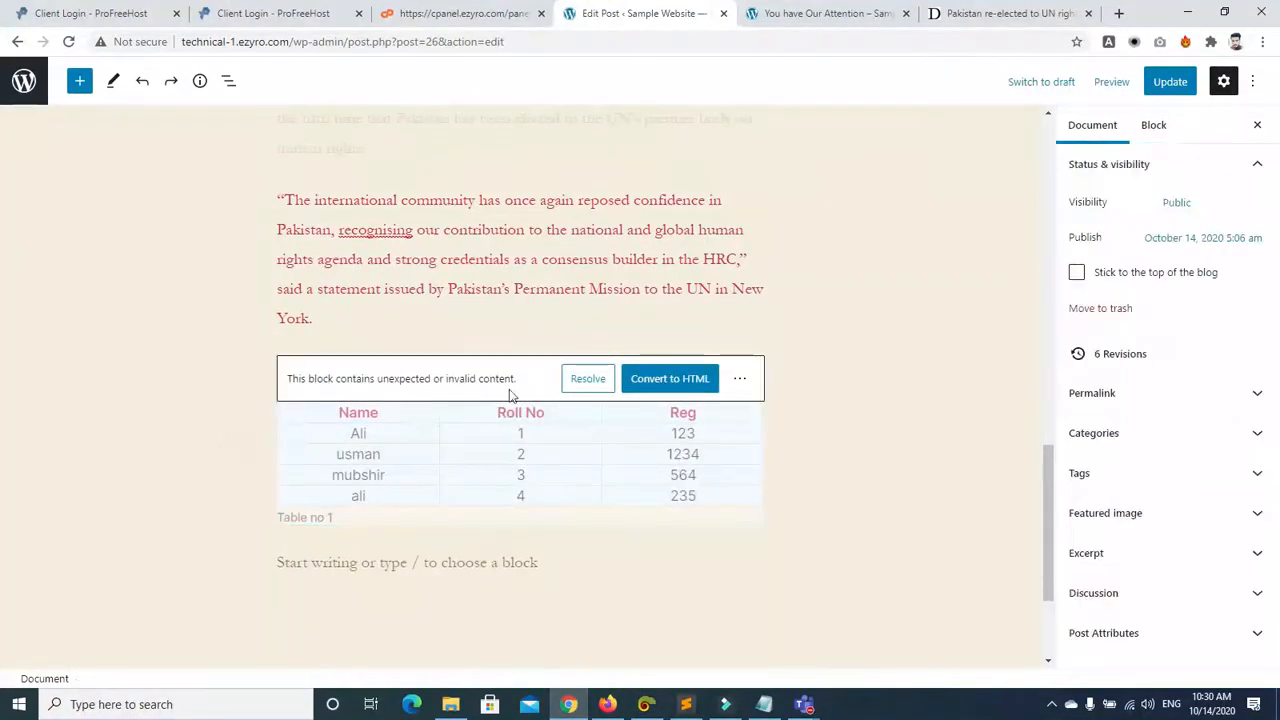
{"action": "left_click", "coordinate": [740, 378]}
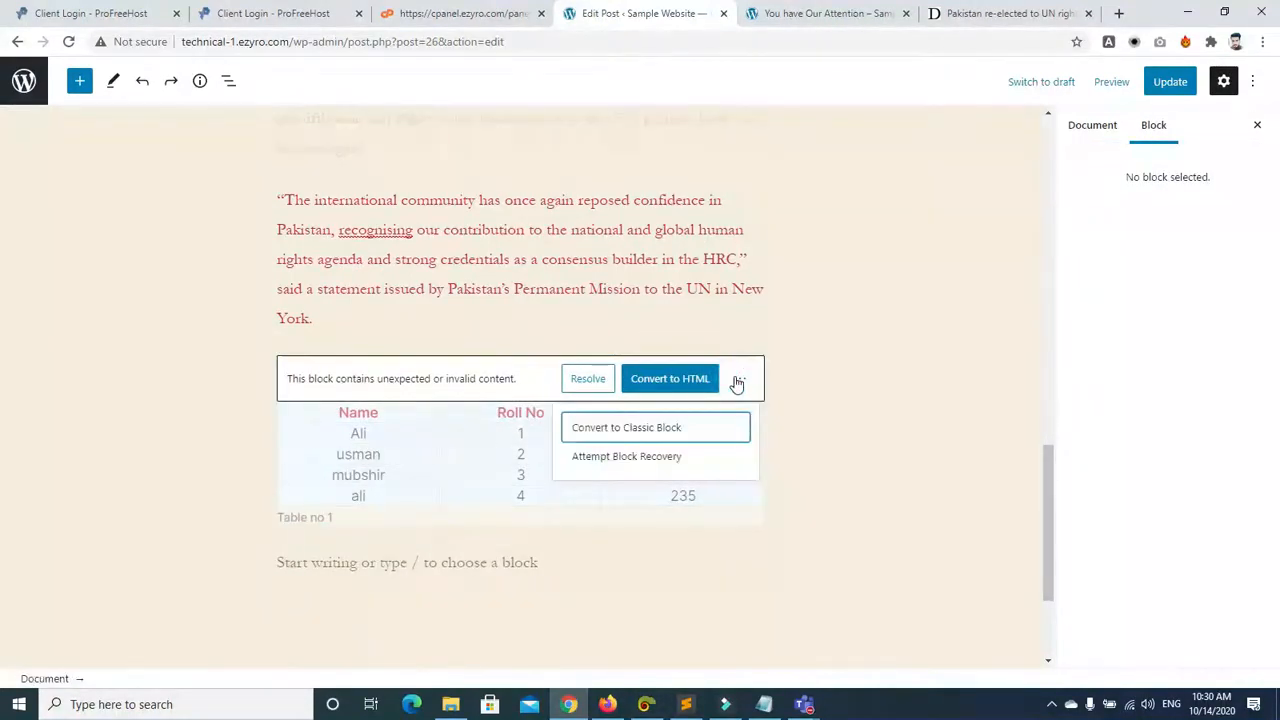
{"action": "left_click", "coordinate": [658, 458]}
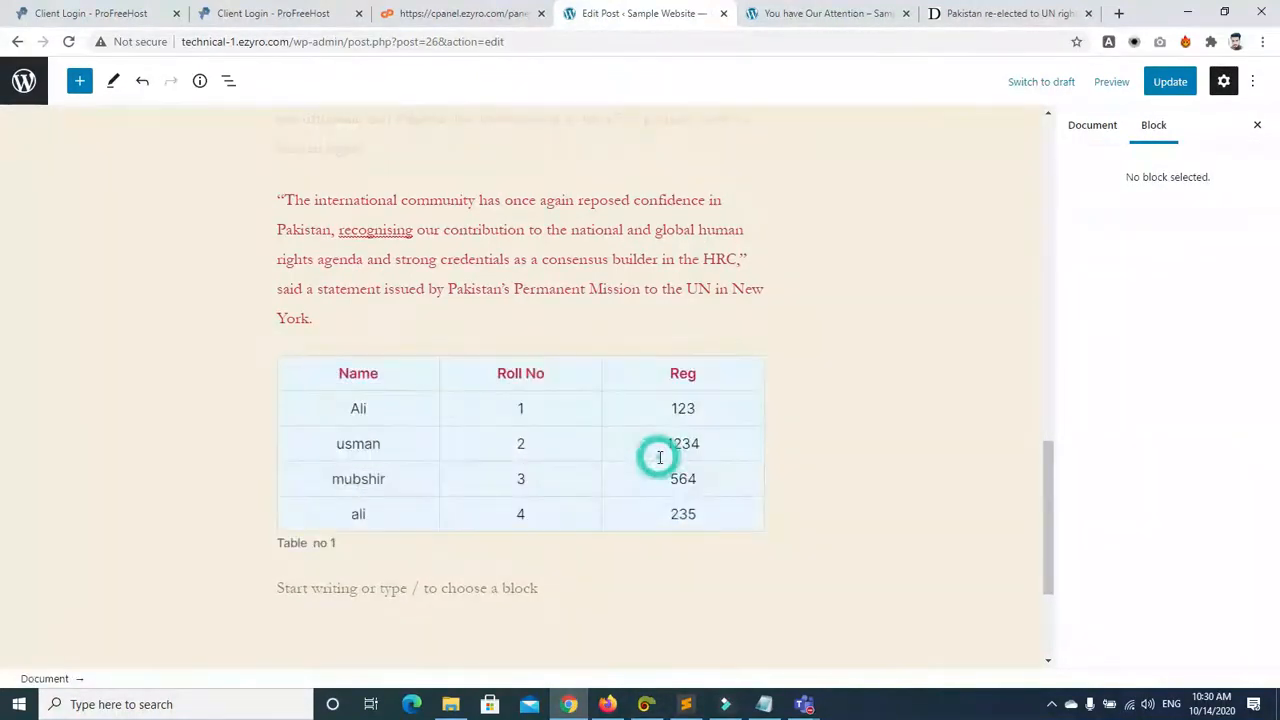
{"action": "left_click", "coordinate": [230, 413]}
{"action": "left_click_drag", "start_coordinate": [1048, 457], "coordinate": [1052, 482]}
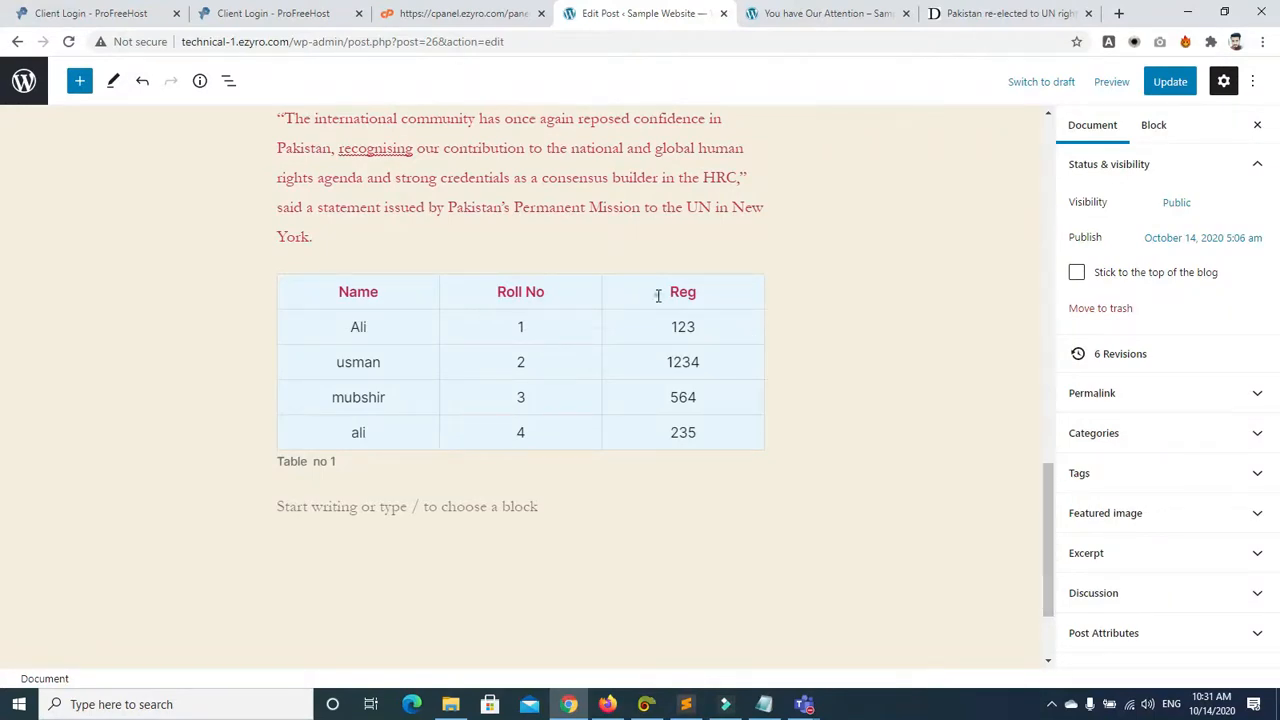
Step: Edit the table block as HTML and change its background class from blue to has-subtle-pale-white-background-color
{"action": "left_click", "coordinate": [322, 270]}
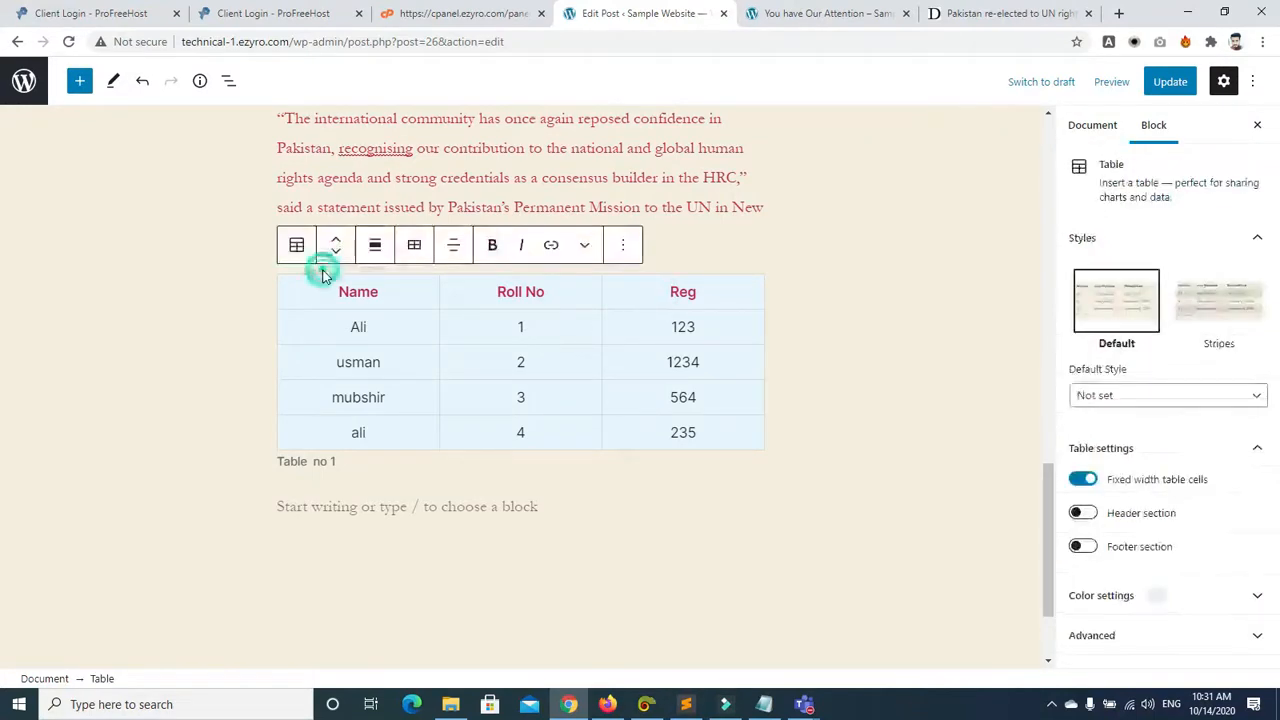
{"action": "left_click", "coordinate": [585, 246]}
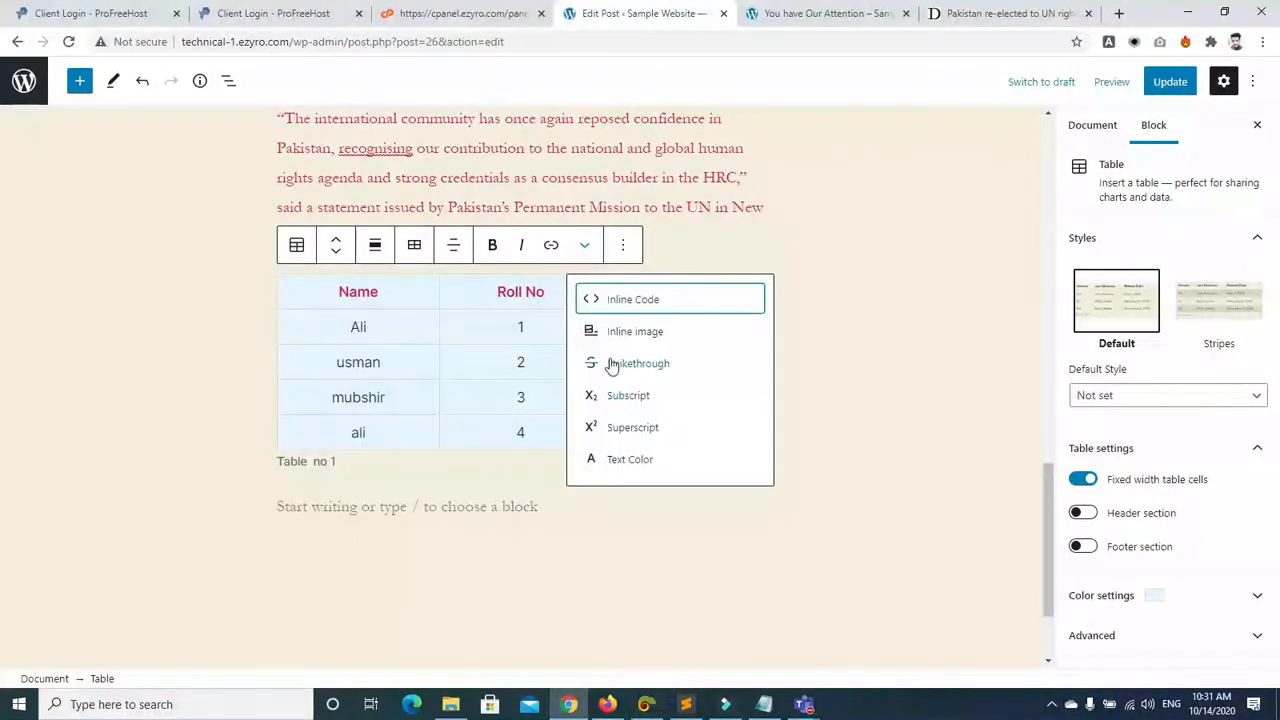
{"action": "left_click", "coordinate": [627, 234]}
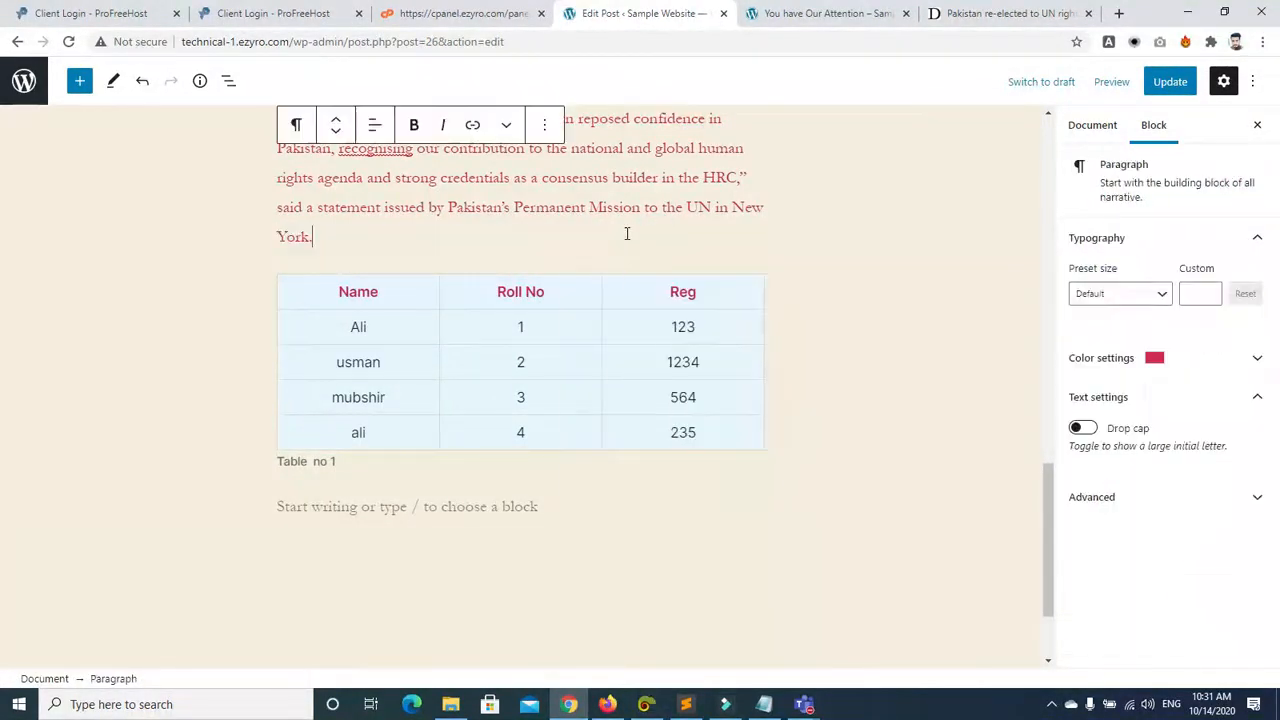
{"action": "double_click", "coordinate": [618, 277]}
{"action": "left_click", "coordinate": [651, 246]}
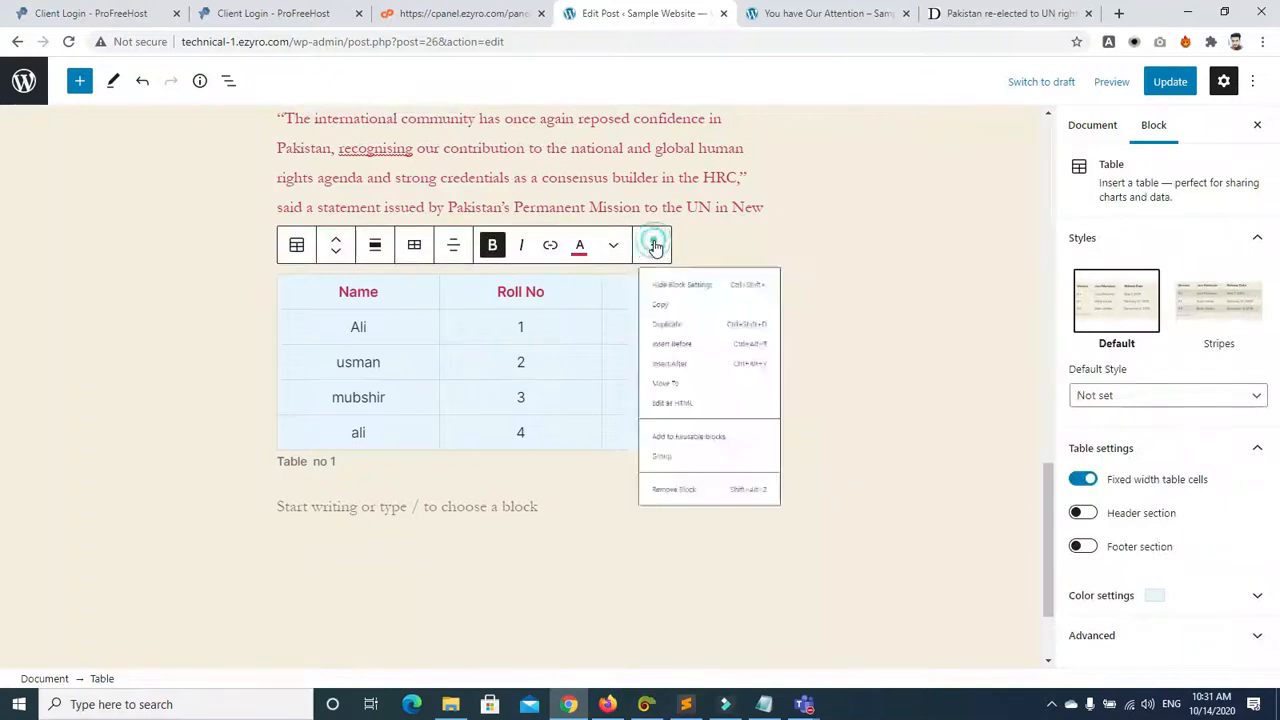
{"action": "left_click", "coordinate": [665, 471]}
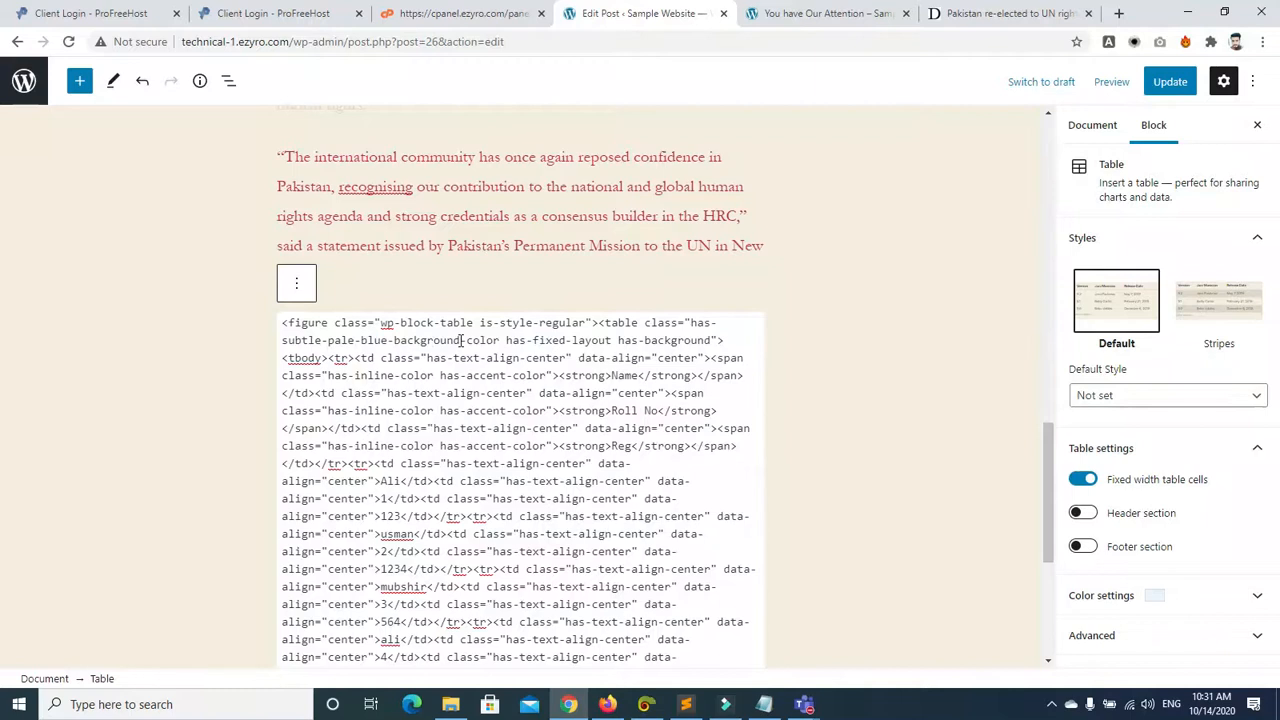
{"action": "double_click", "coordinate": [388, 342]}
{"action": "key", "text": "BackSpace"}
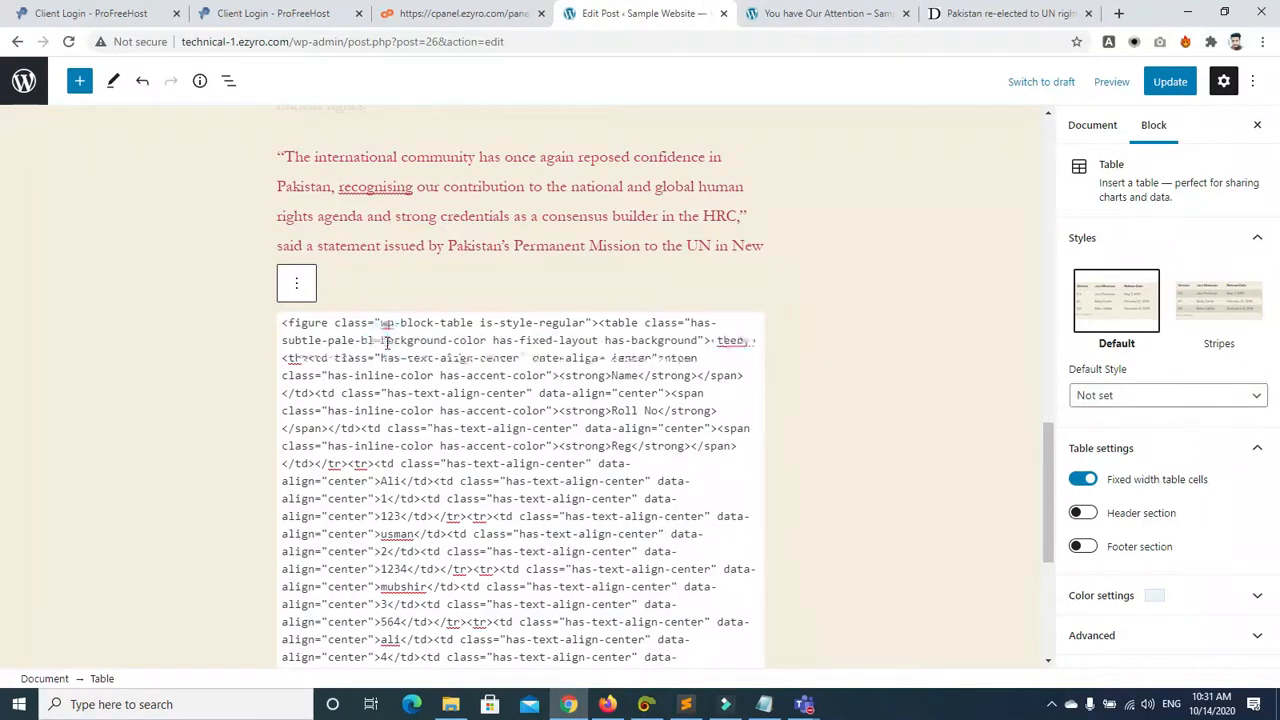
{"action": "type", "text": "whit"}
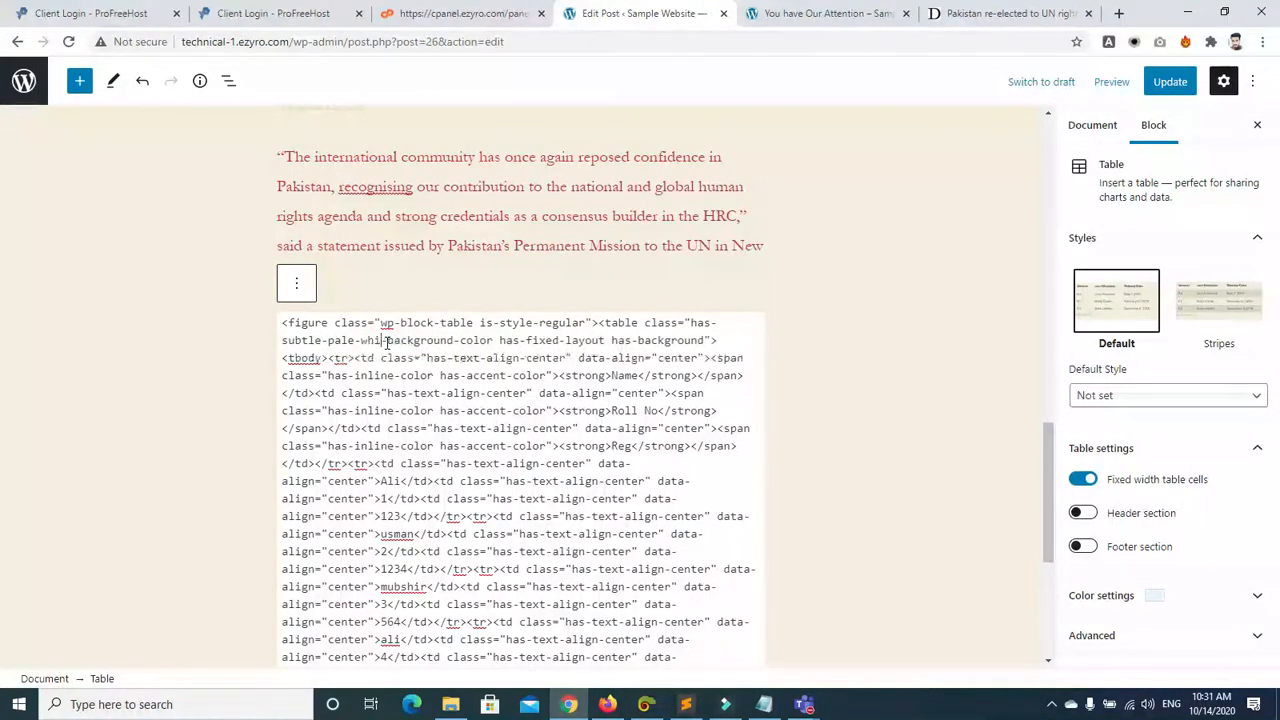
{"action": "type", "text": "e-"}
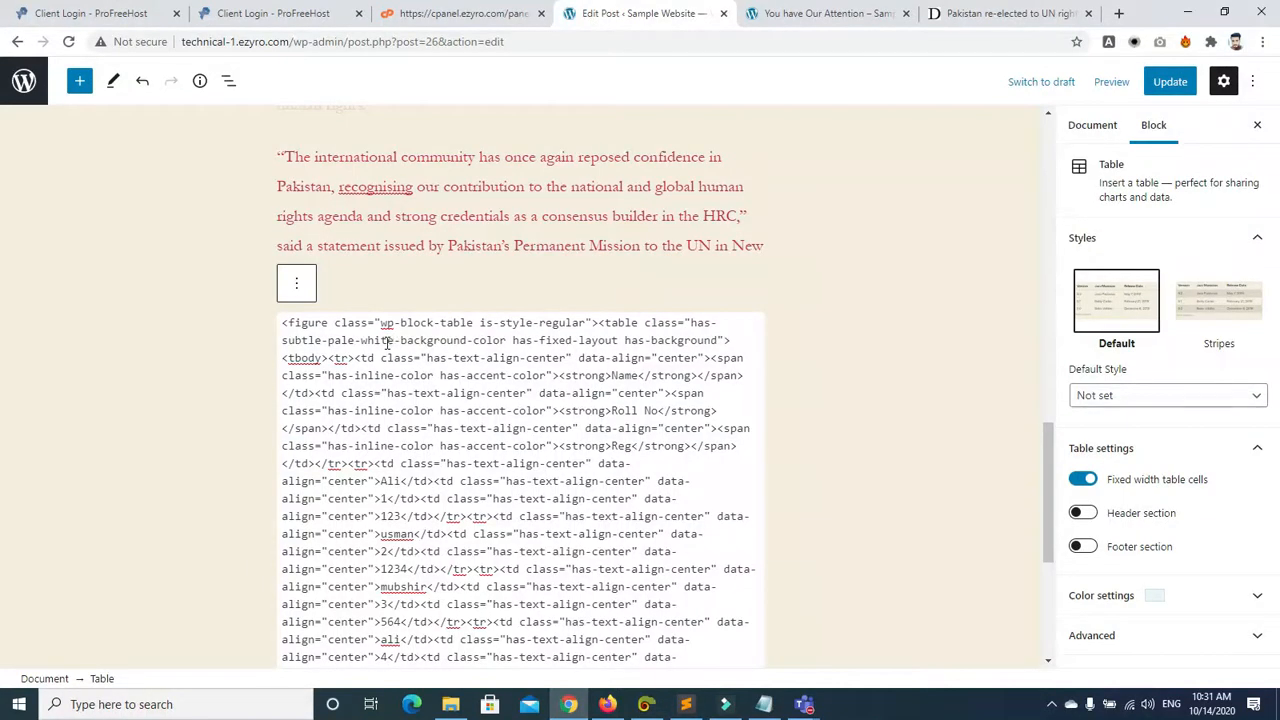
{"action": "left_click", "coordinate": [710, 450]}
{"action": "left_click", "coordinate": [866, 382]}
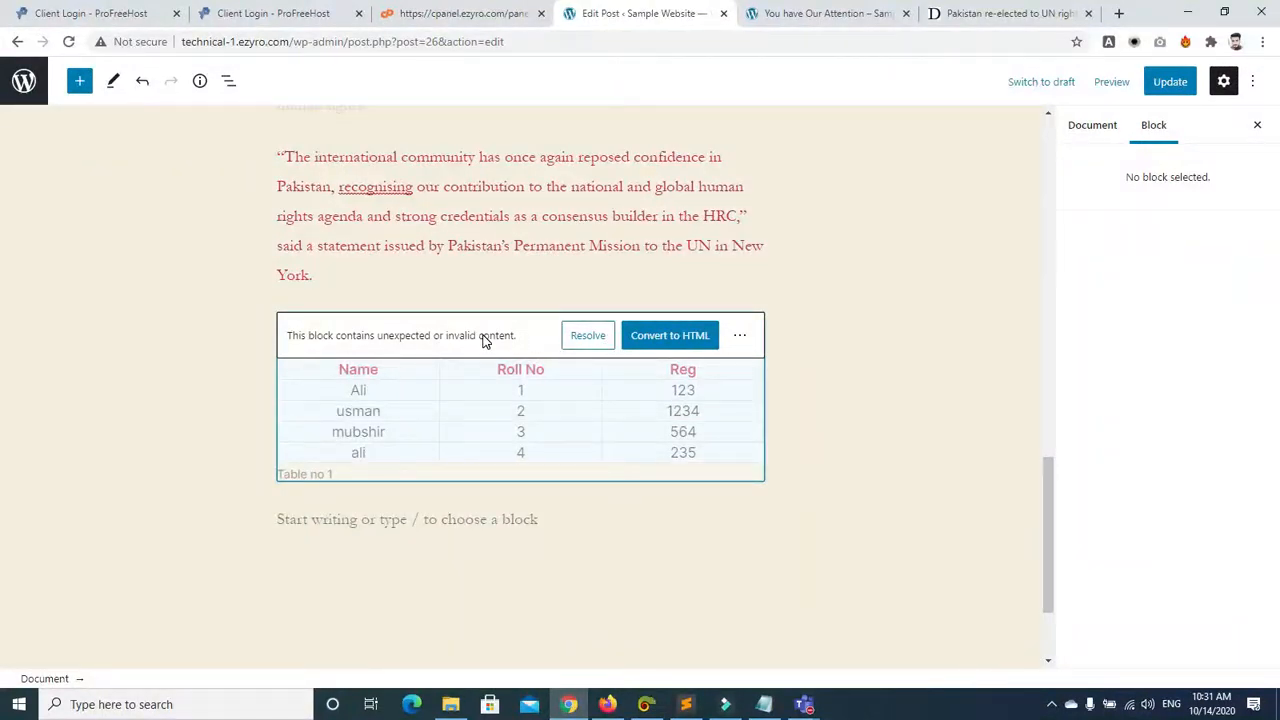
Step: Try converting the invalid table block to HTML, both after comparing versions and directly, undoing each conversion
{"action": "left_click", "coordinate": [590, 336]}
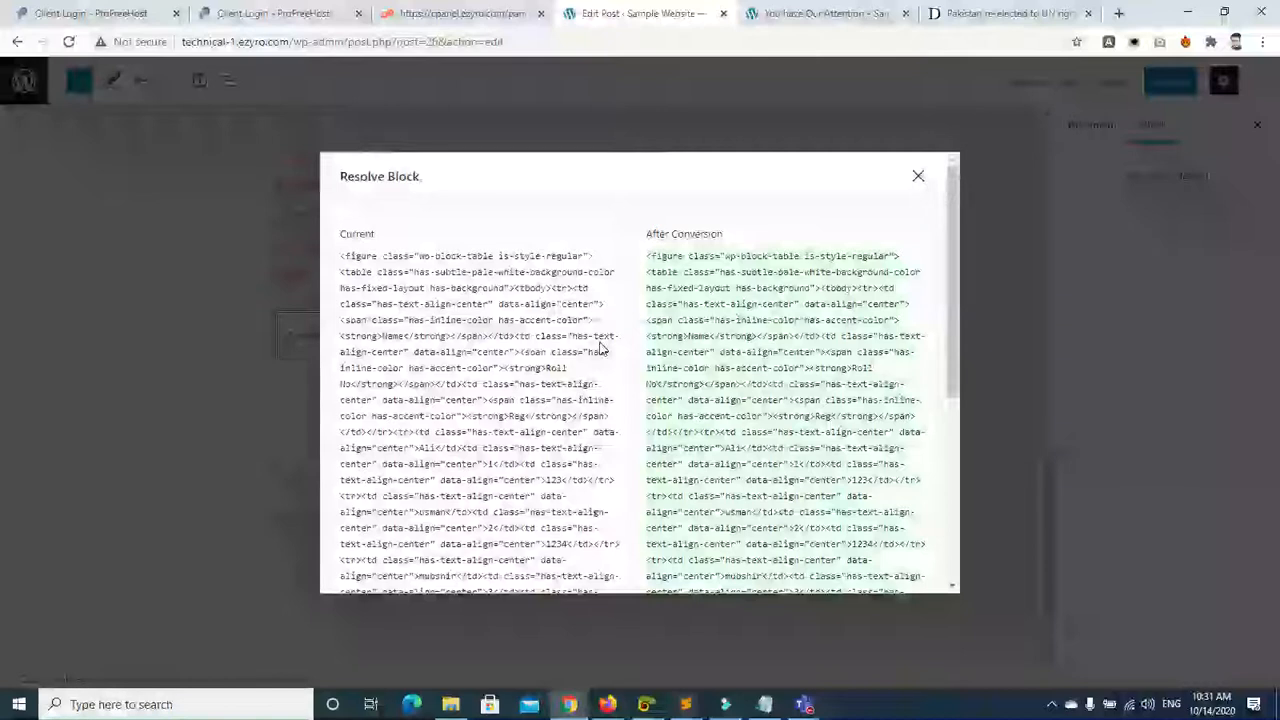
{"action": "left_click_drag", "start_coordinate": [954, 205], "coordinate": [960, 570]}
{"action": "left_click", "coordinate": [571, 551]}
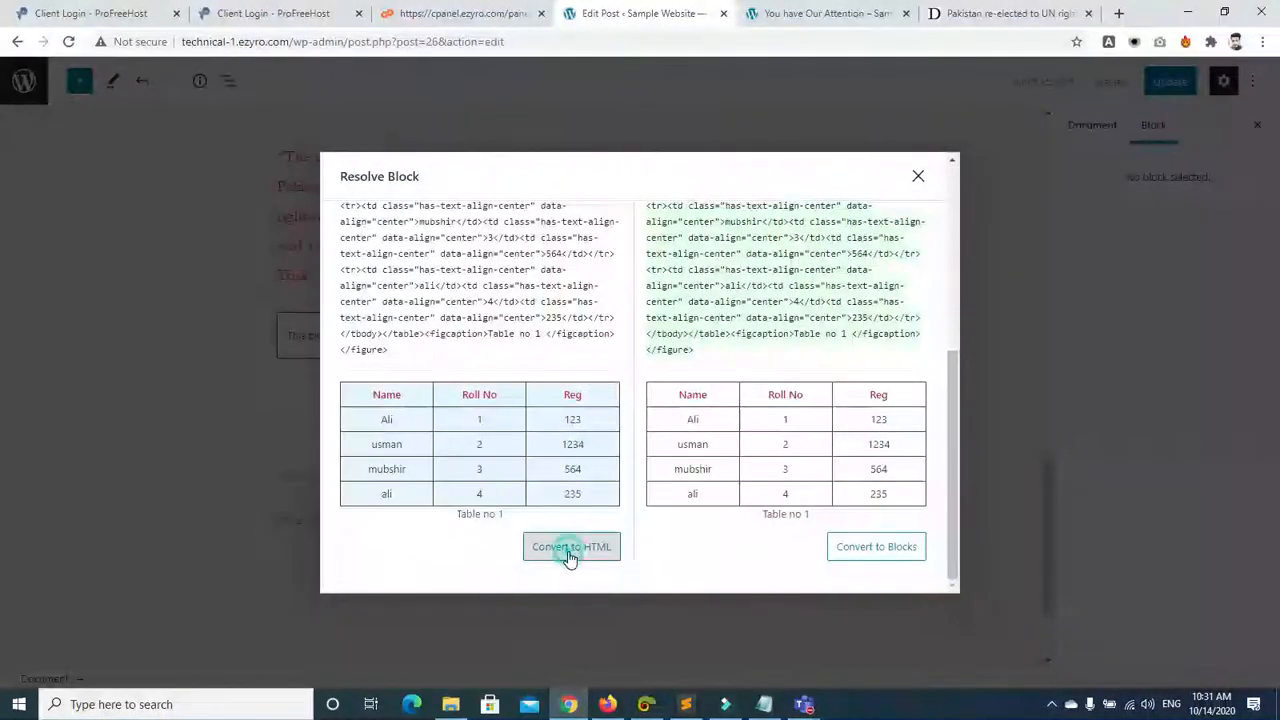
{"action": "left_click", "coordinate": [832, 374]}
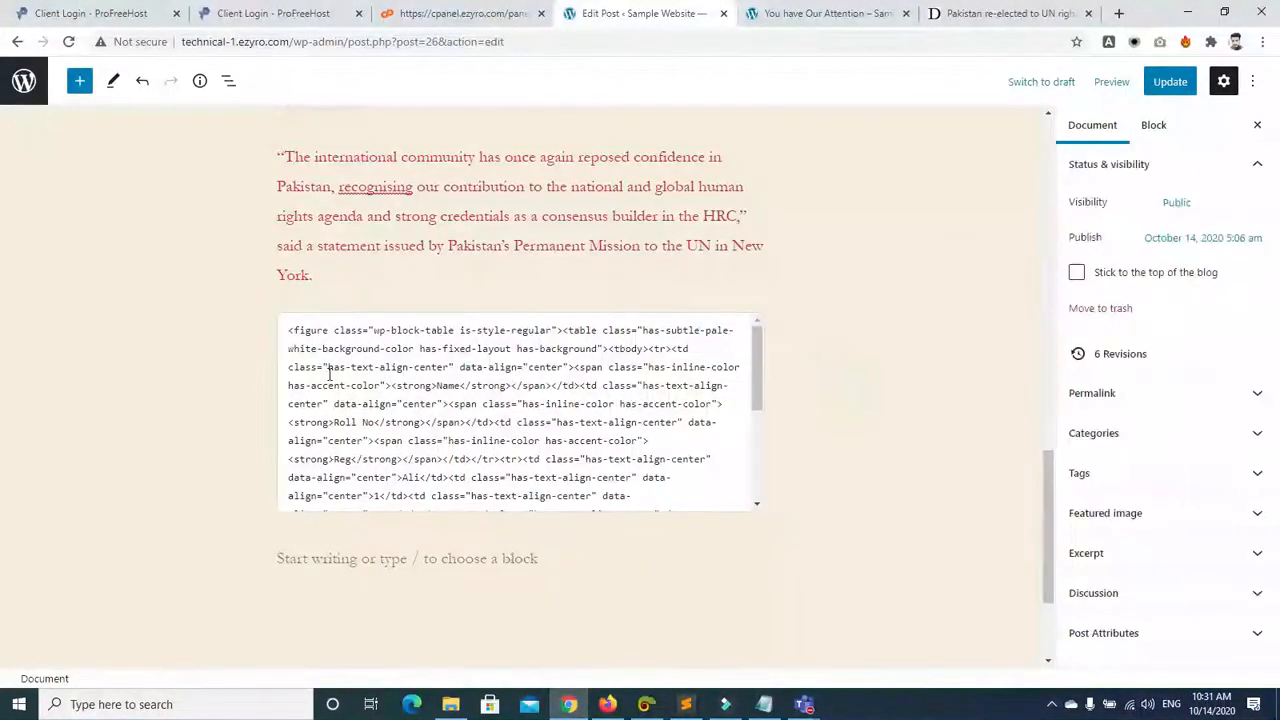
{"action": "key", "text": "ctrl+z"}
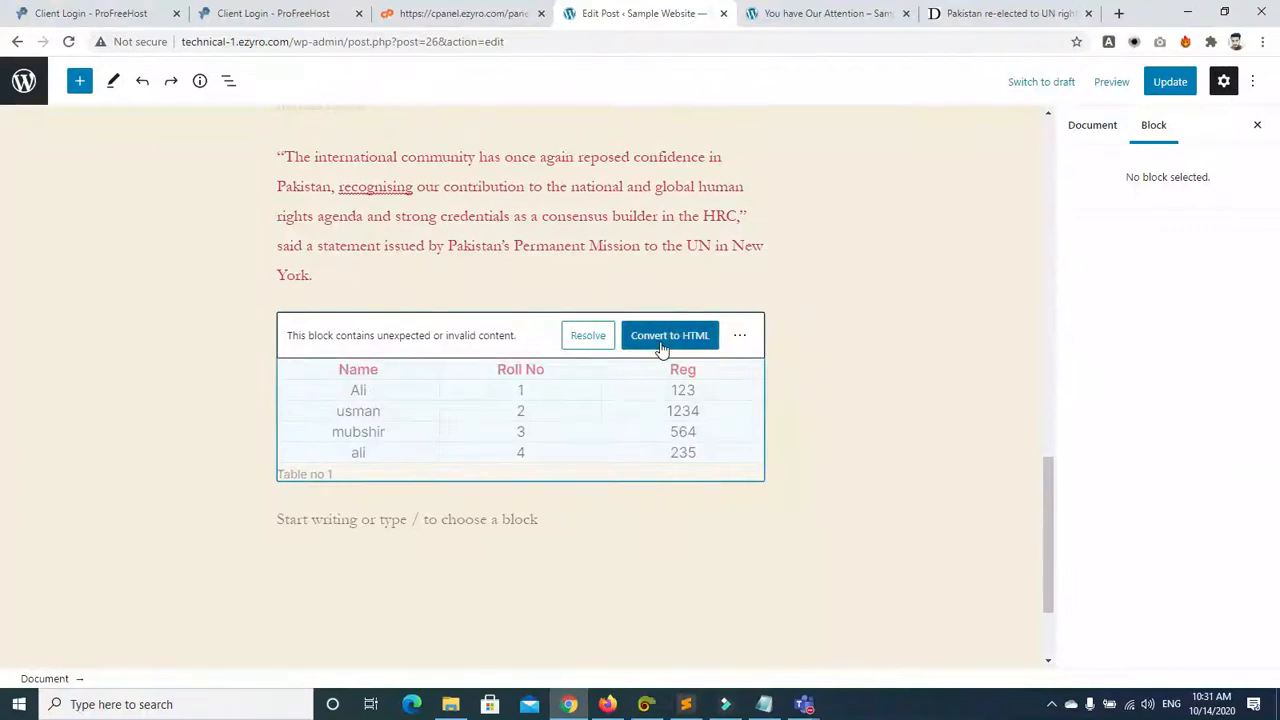
{"action": "left_click", "coordinate": [660, 341]}
{"action": "left_click", "coordinate": [789, 339]}
{"action": "key", "text": "ctrl+z"}
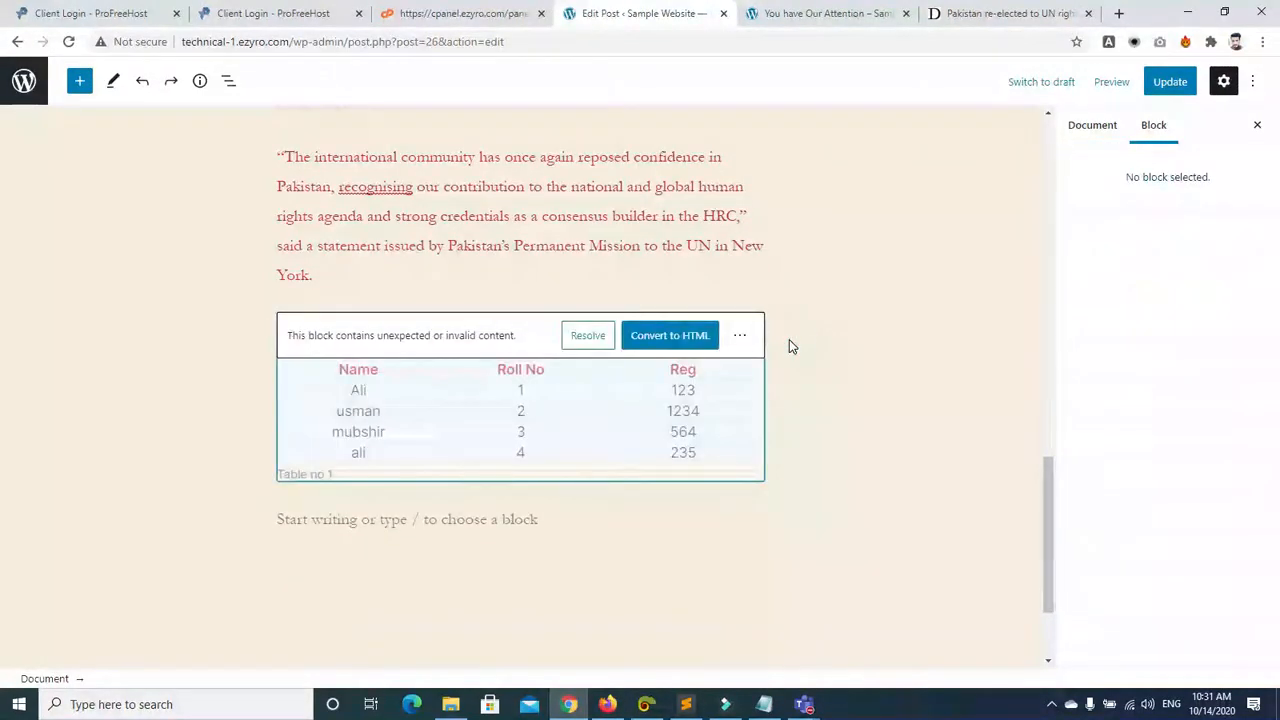
Step: Recover the table block after the white background edit using Attempt Block Recovery
{"action": "left_click", "coordinate": [739, 335]}
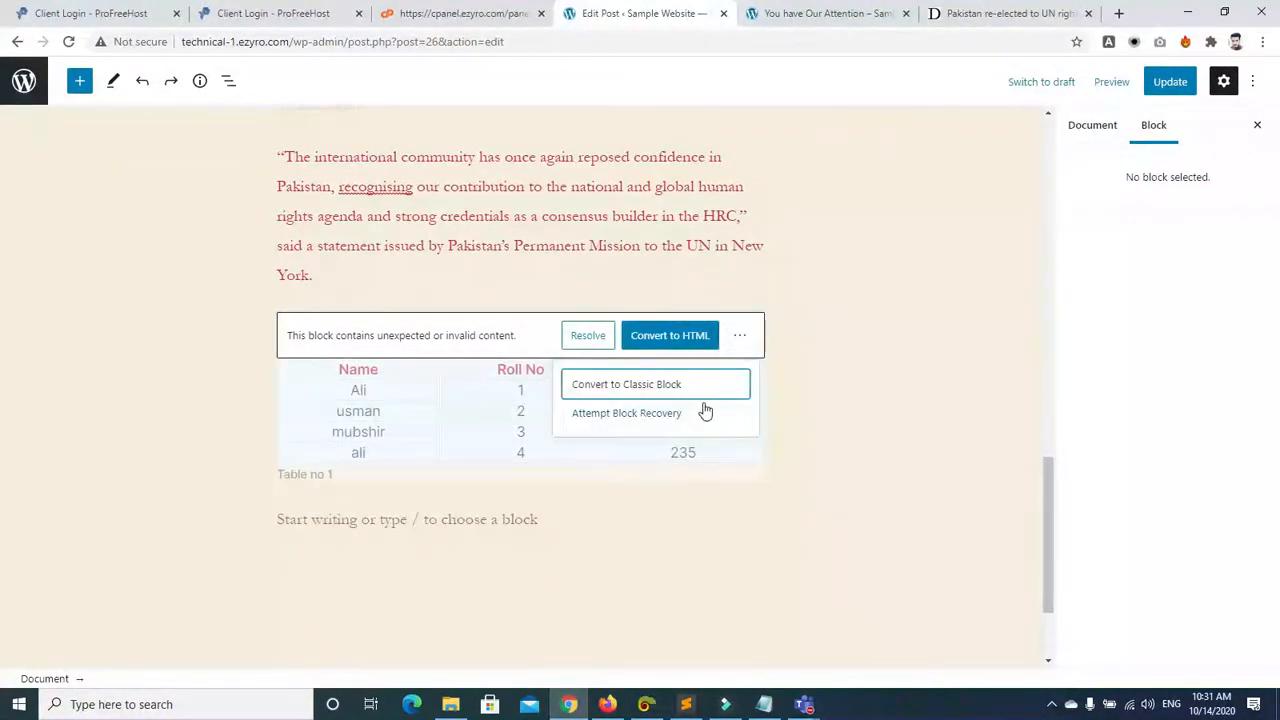
{"action": "left_click", "coordinate": [670, 413]}
{"action": "left_click", "coordinate": [929, 420]}
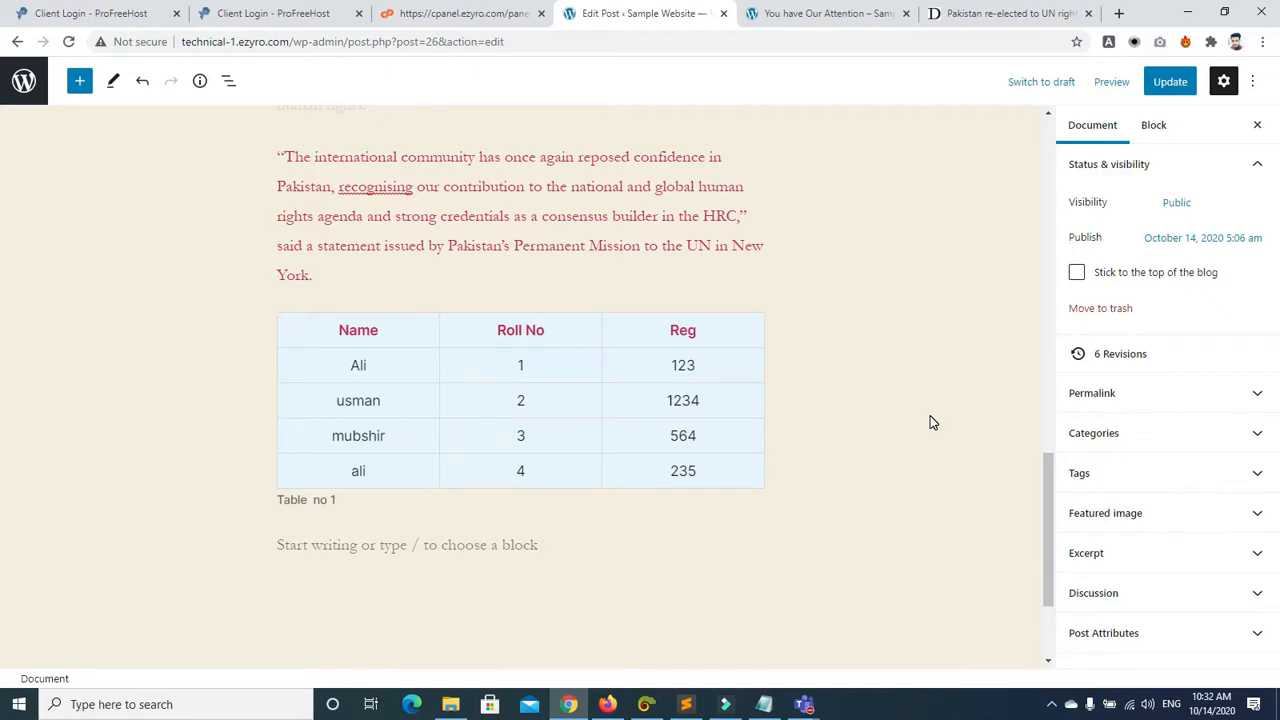
Step: Browse the full block library and insert a List block below the table
{"action": "left_click_drag", "start_coordinate": [1051, 526], "coordinate": [1051, 571]}
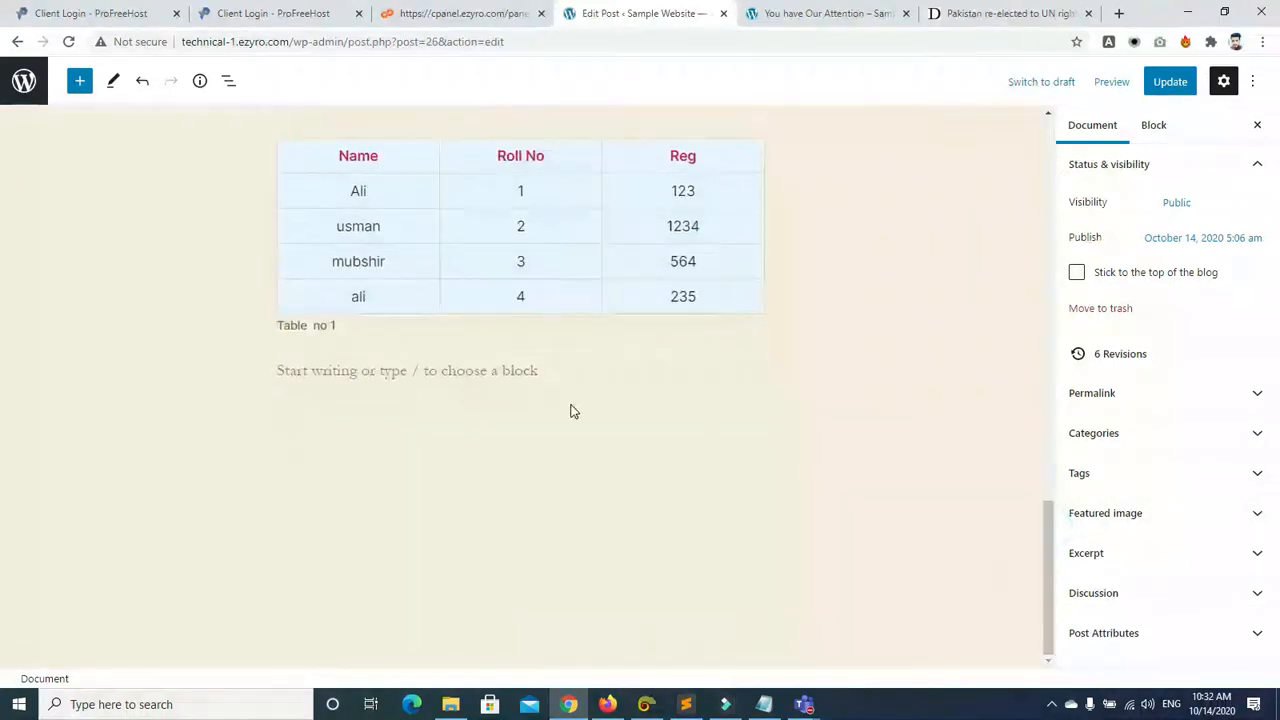
{"action": "left_click", "coordinate": [403, 368]}
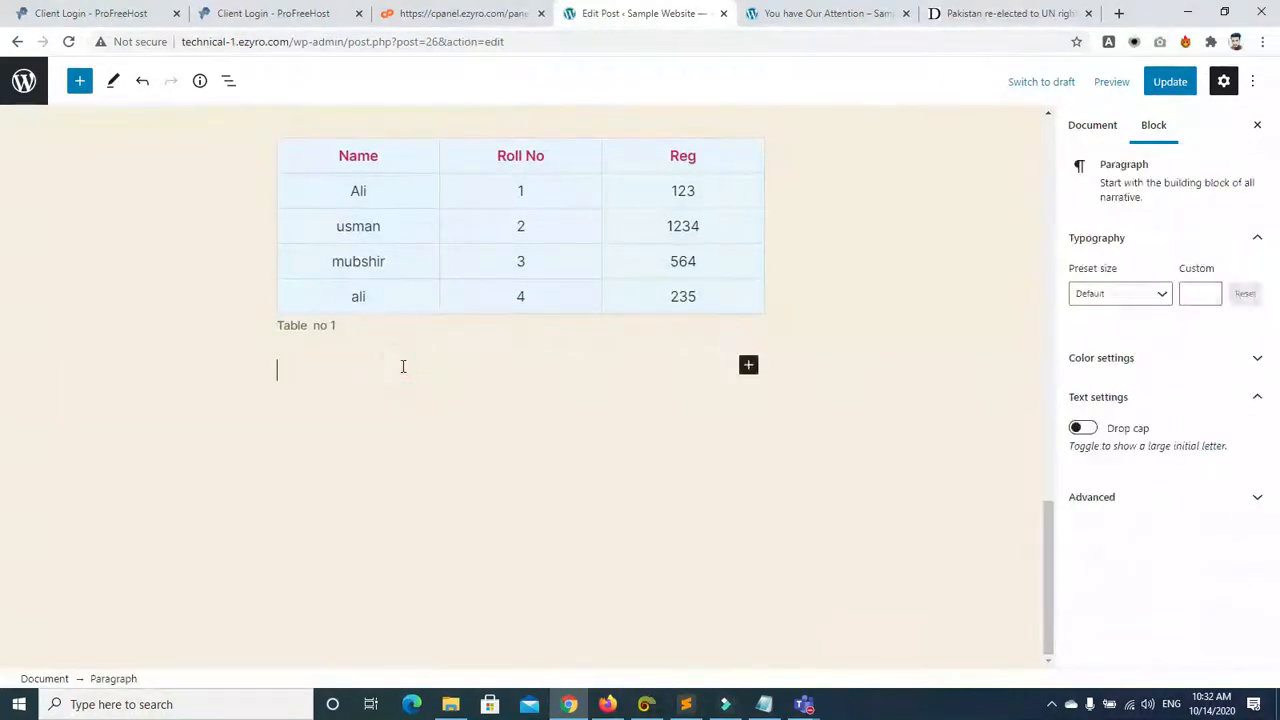
{"action": "left_click", "coordinate": [749, 366]}
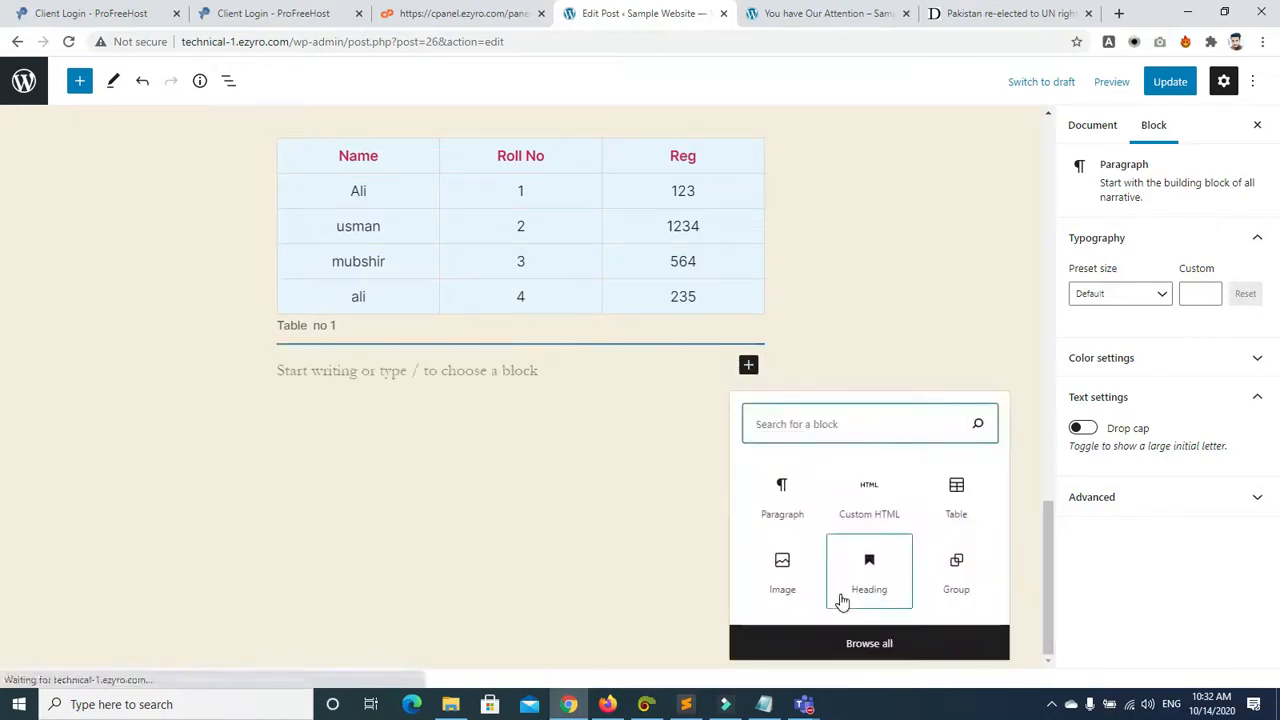
{"action": "left_click", "coordinate": [905, 648]}
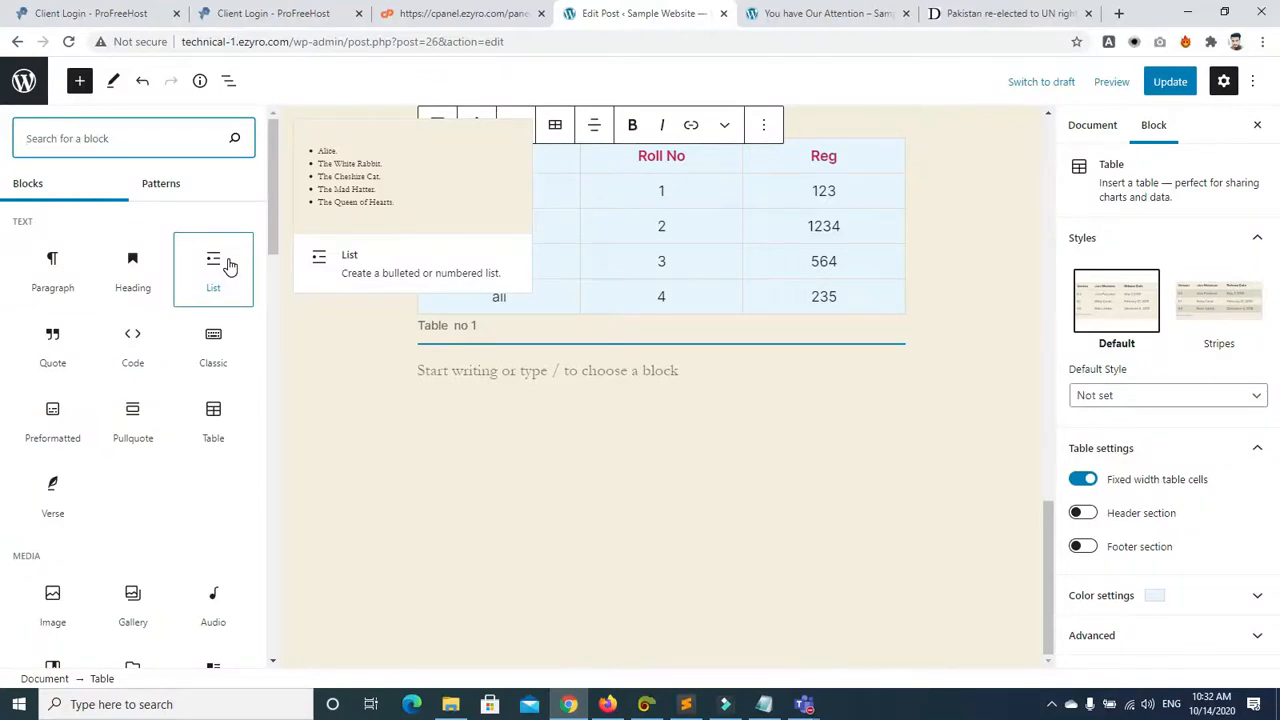
{"action": "left_click", "coordinate": [229, 265]}
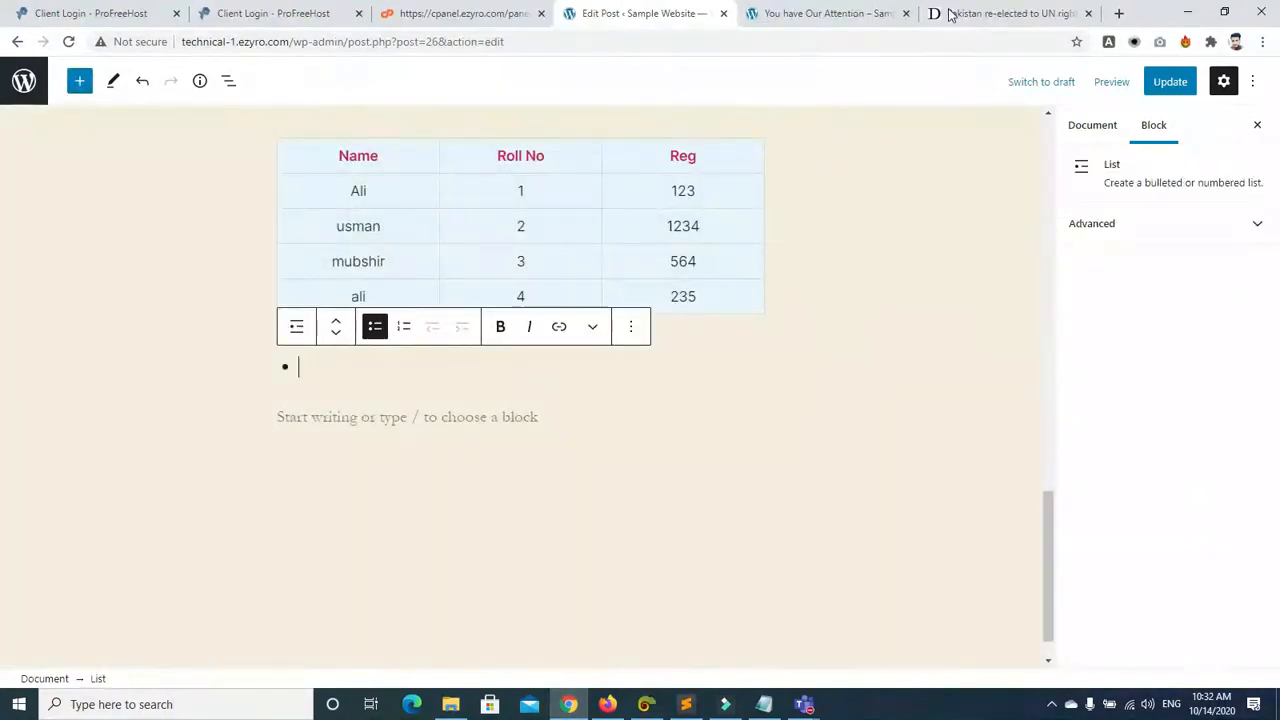
Step: In the Dawn article's browser tab, copy the four paragraphs from "The HRC has been a prominent forum" through "such as those in IIOJK."
{"action": "left_click", "coordinate": [966, 14]}
{"action": "scroll", "coordinate": [4, 238], "scroll_direction": "down", "scroll_amount": 5}
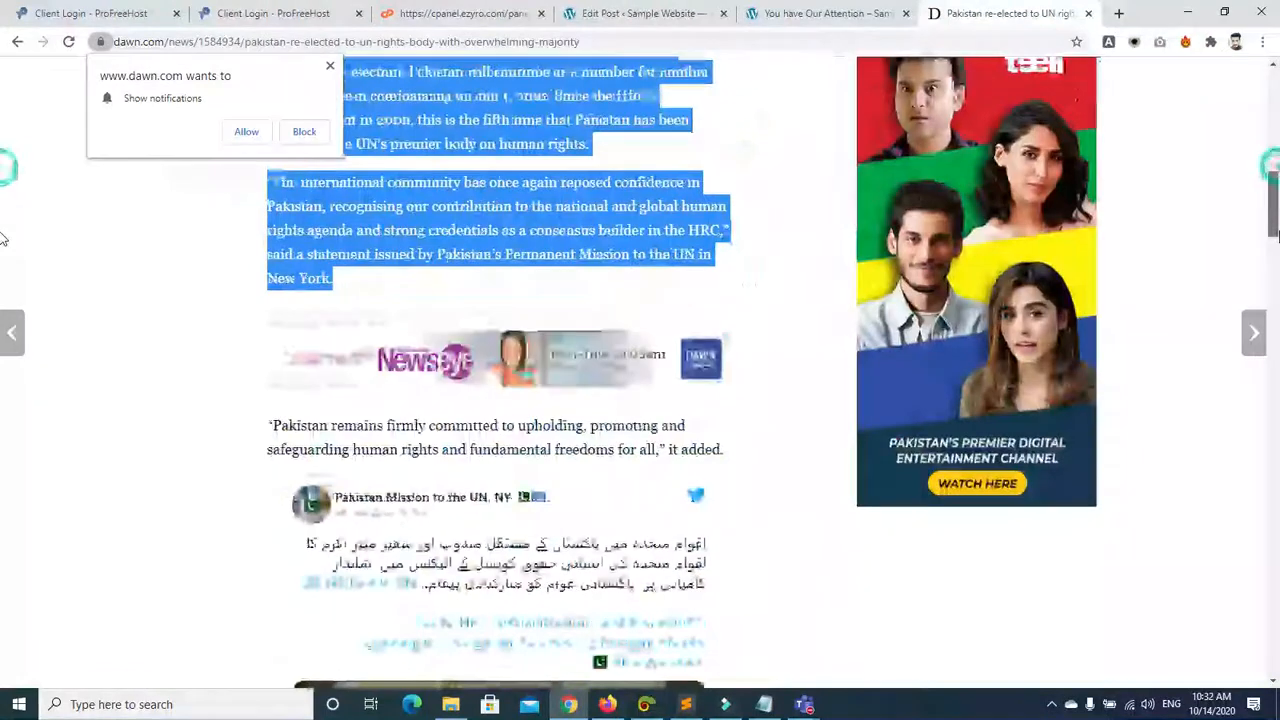
{"action": "scroll", "coordinate": [4, 238], "scroll_direction": "down", "scroll_amount": 15}
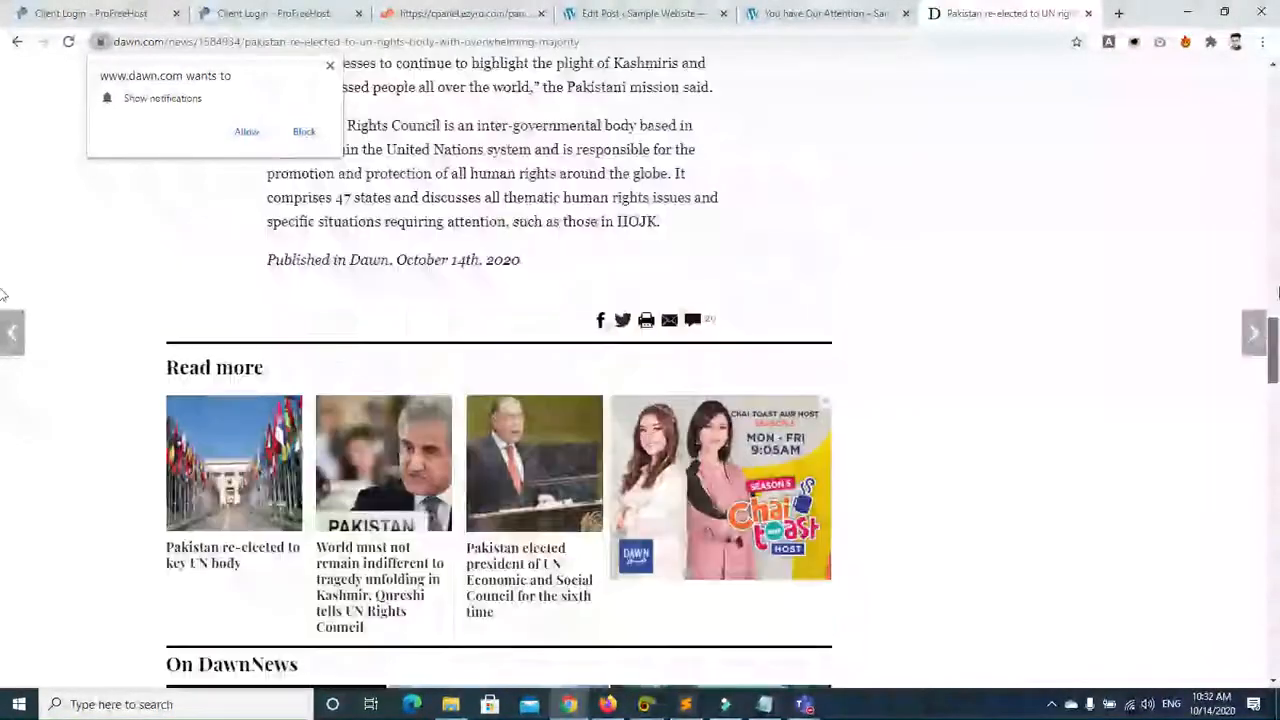
{"action": "scroll", "coordinate": [4, 294], "scroll_direction": "up", "scroll_amount": 9}
{"action": "scroll", "coordinate": [270, 346], "scroll_direction": "down", "scroll_amount": 3}
{"action": "left_click_drag", "start_coordinate": [269, 346], "coordinate": [664, 652]}
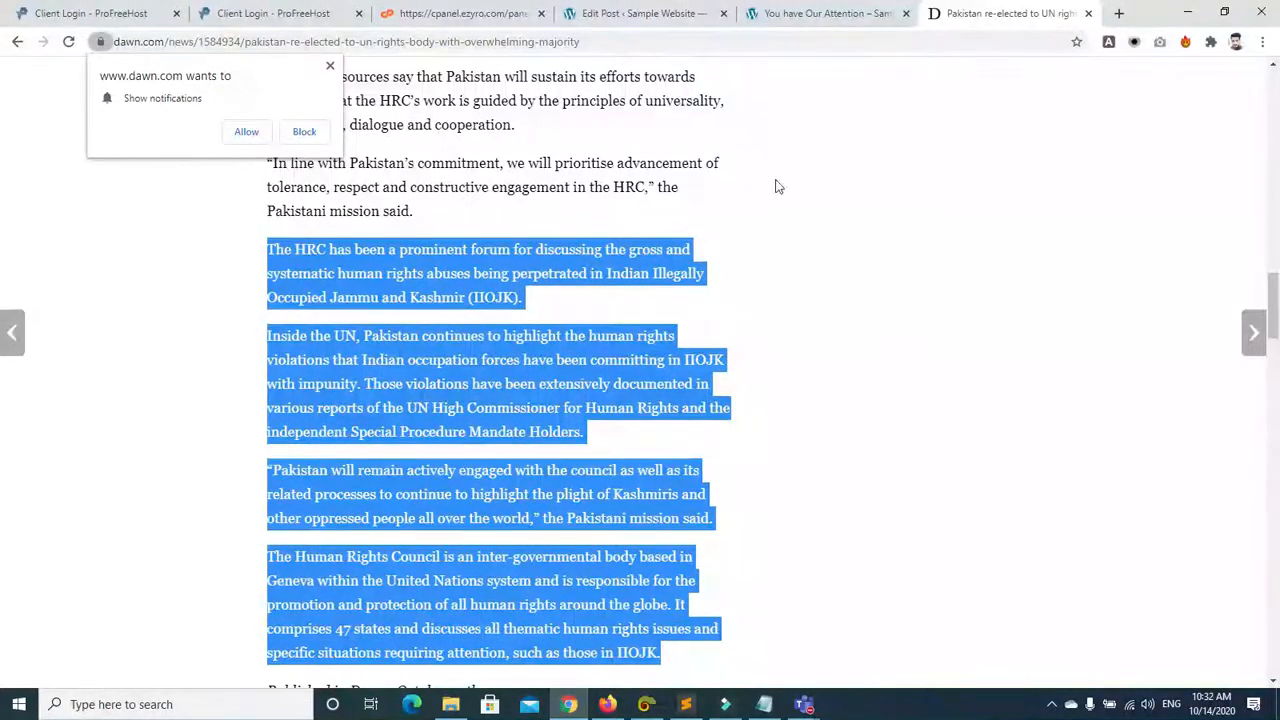
Step: Try pasting the four copied article paragraphs into the post's empty List block, and delete the pasted text
{"action": "left_click", "coordinate": [600, 13]}
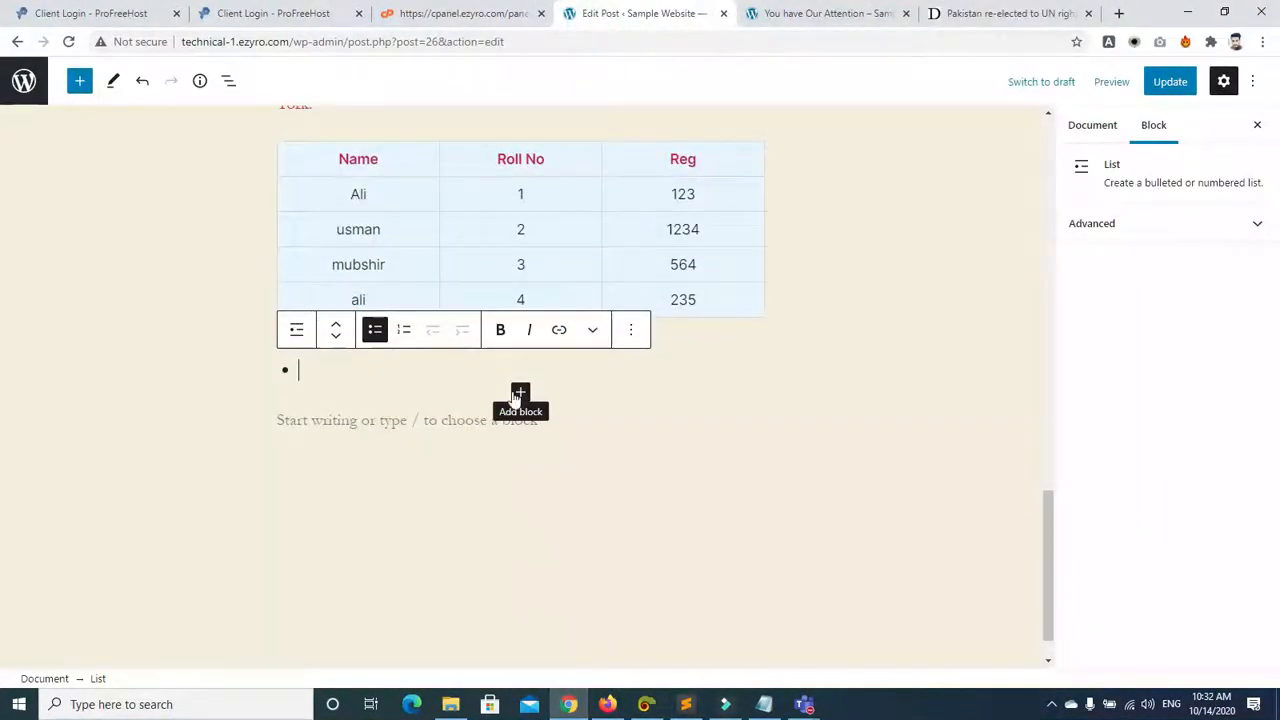
{"action": "key", "text": "ctrl+v"}
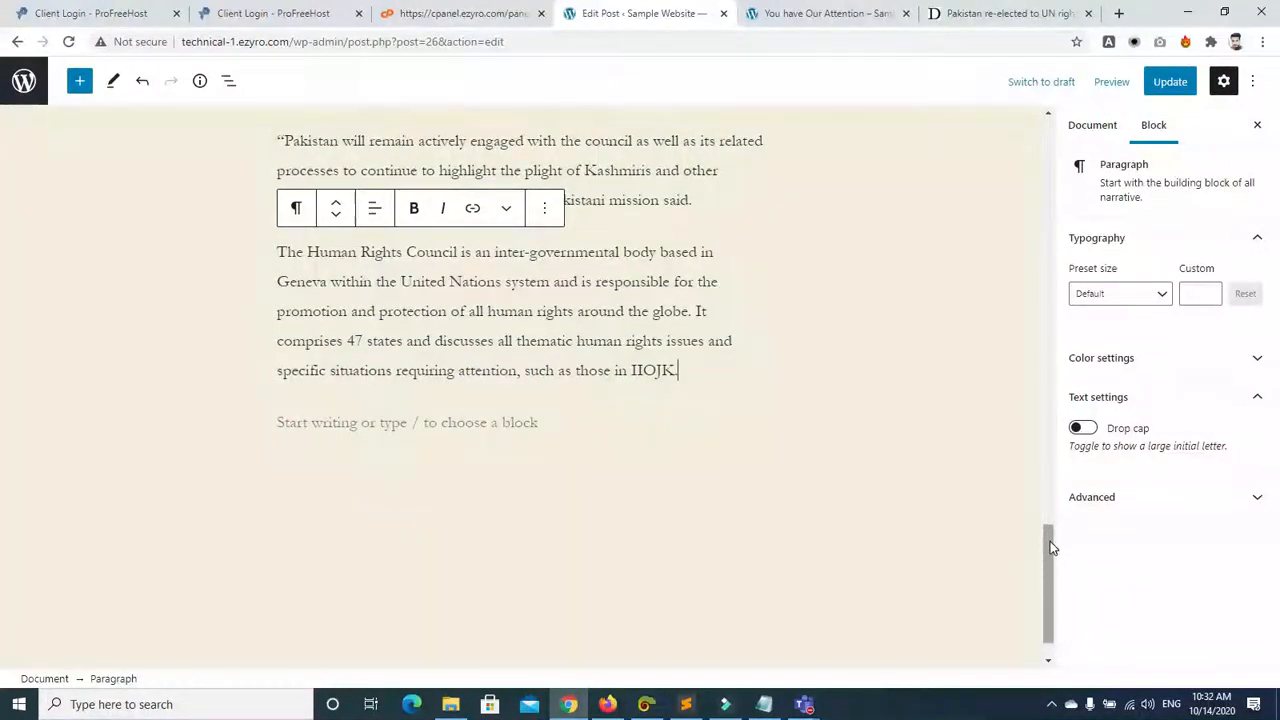
{"action": "scroll", "coordinate": [1051, 547], "scroll_direction": "up", "scroll_amount": 4}
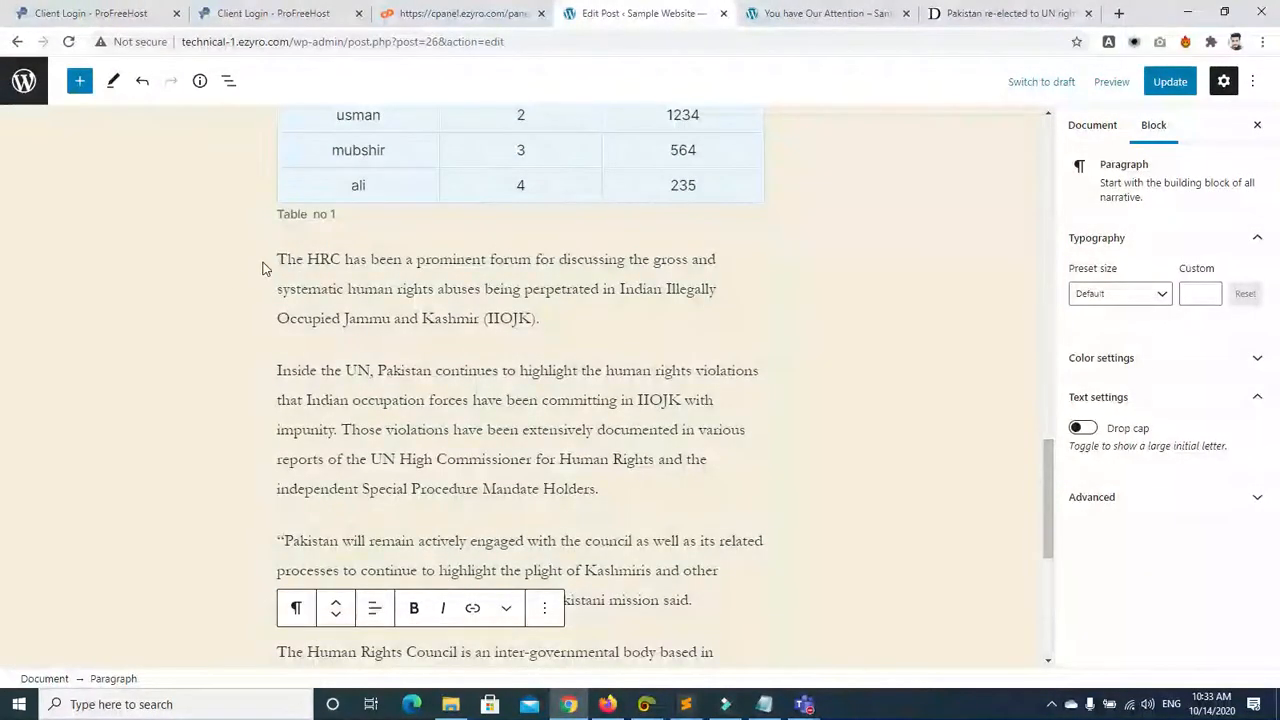
{"action": "left_click_drag", "start_coordinate": [280, 258], "coordinate": [749, 651]}
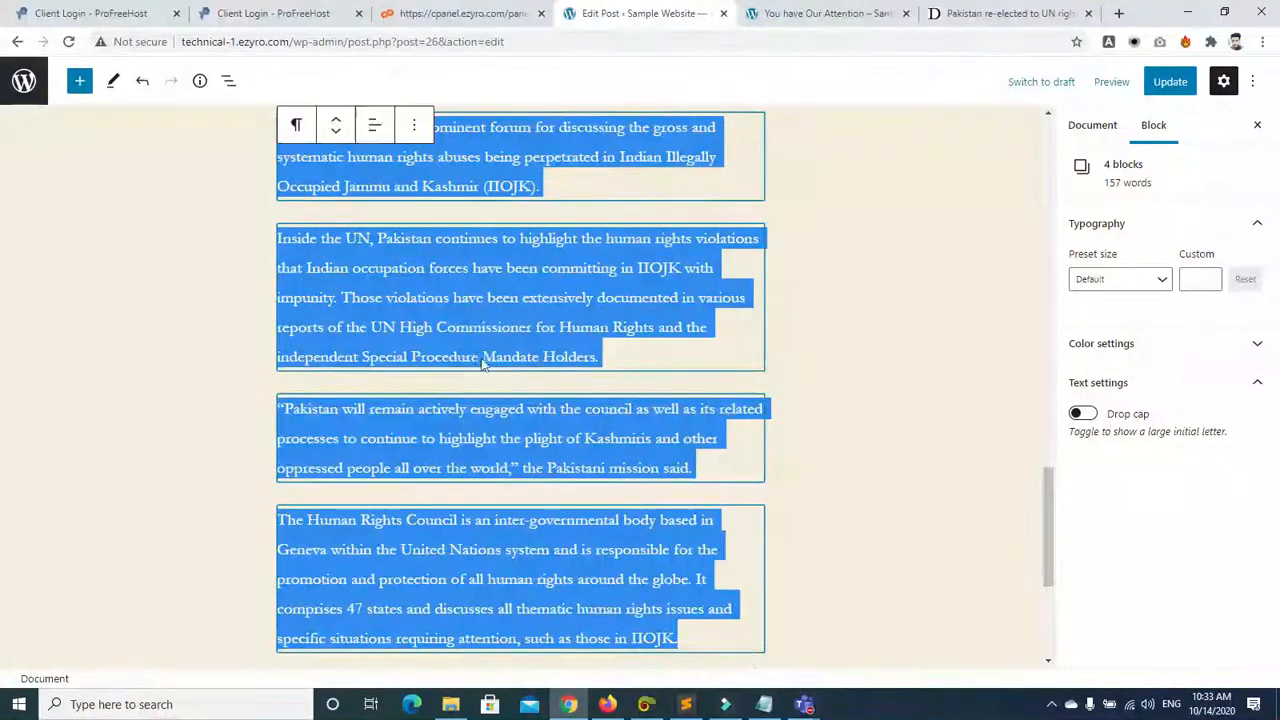
{"action": "key", "text": "BackSpace"}
Step: Insert a List block below the table again and paste the copied article text into it
{"action": "left_click", "coordinate": [437, 450]}
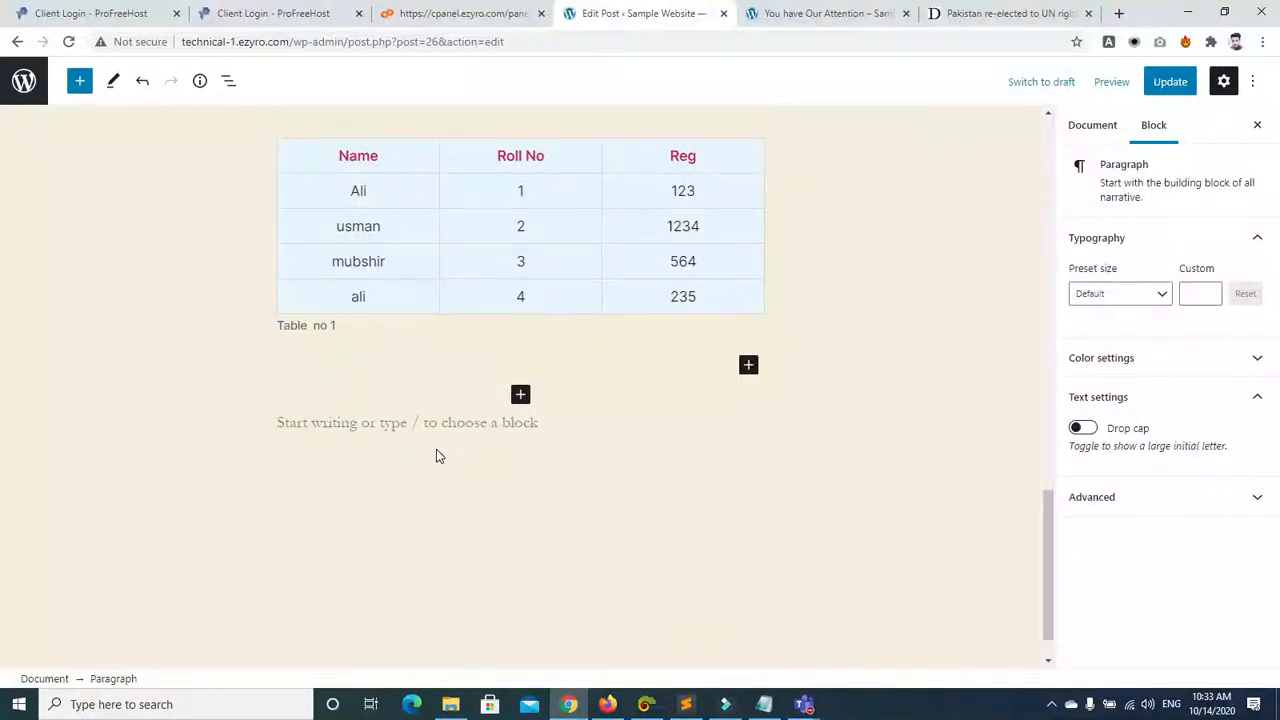
{"action": "left_click", "coordinate": [519, 396]}
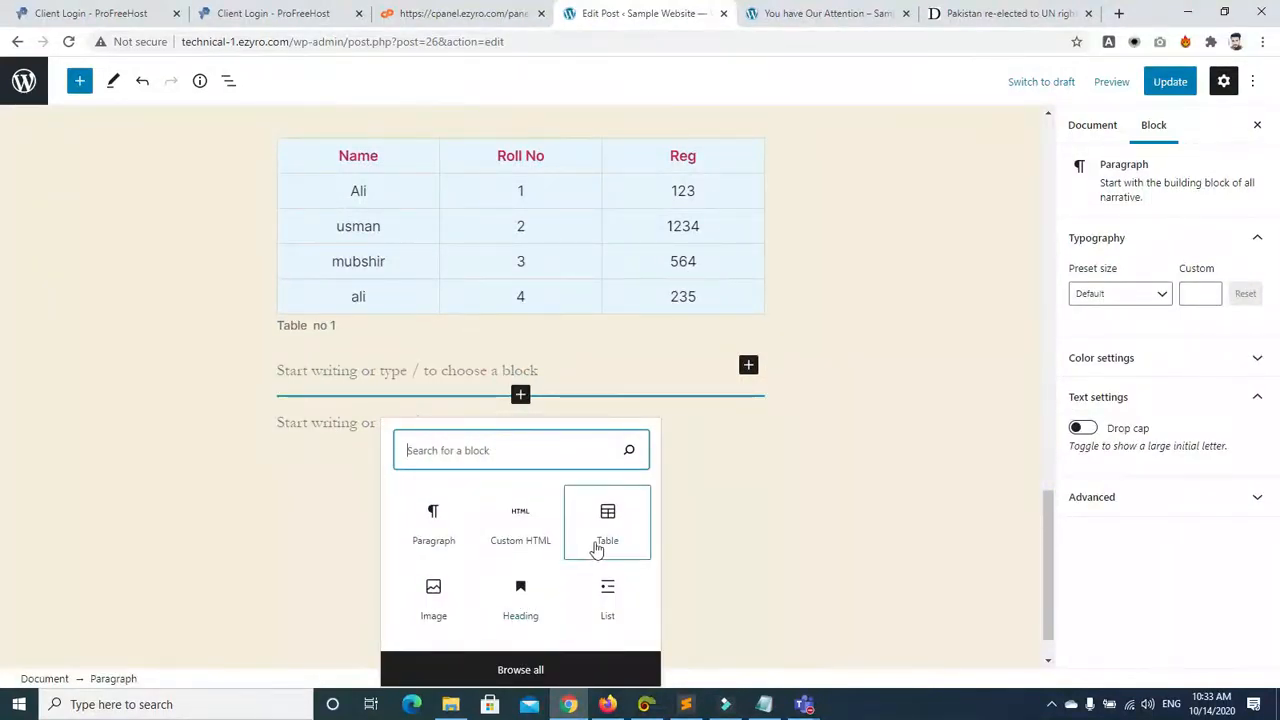
{"action": "left_click", "coordinate": [607, 600]}
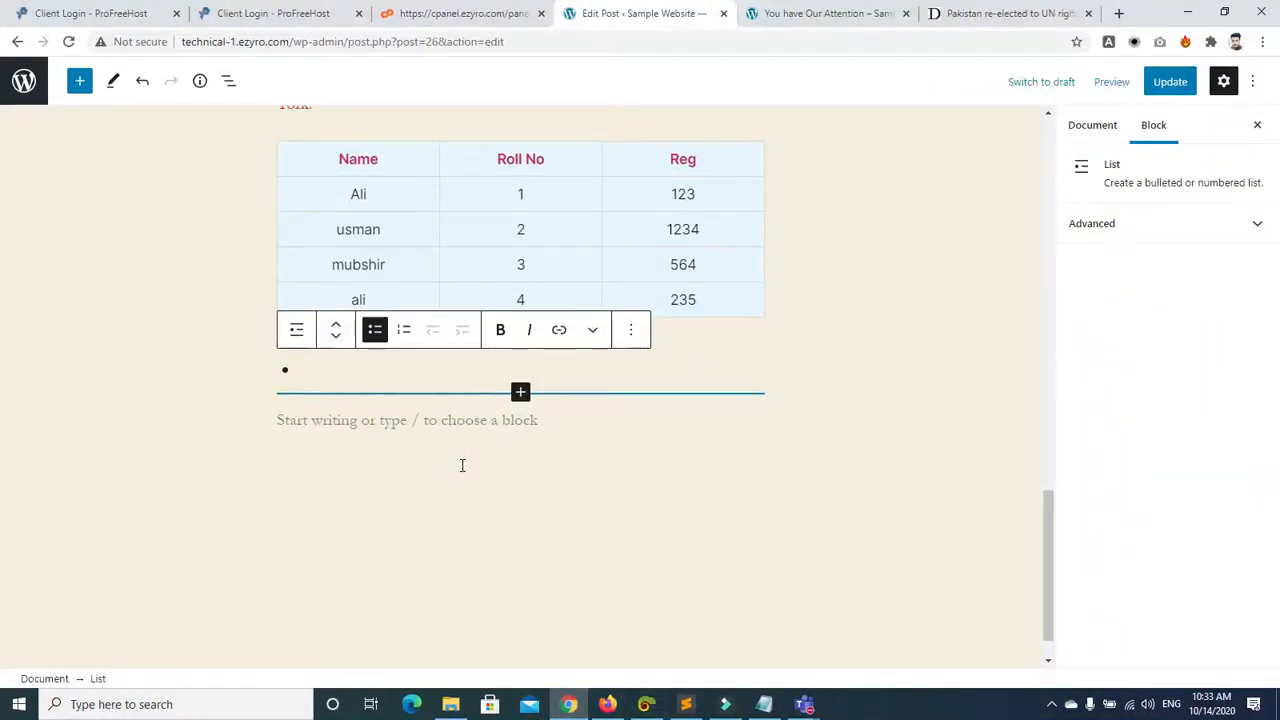
{"action": "key", "text": "ctrl+v"}
Step: Delete the last three pasted paragraphs, then copy the remaining HRC paragraph and clear it from the post
{"action": "left_click_drag", "start_coordinate": [677, 370], "coordinate": [267, 625]}
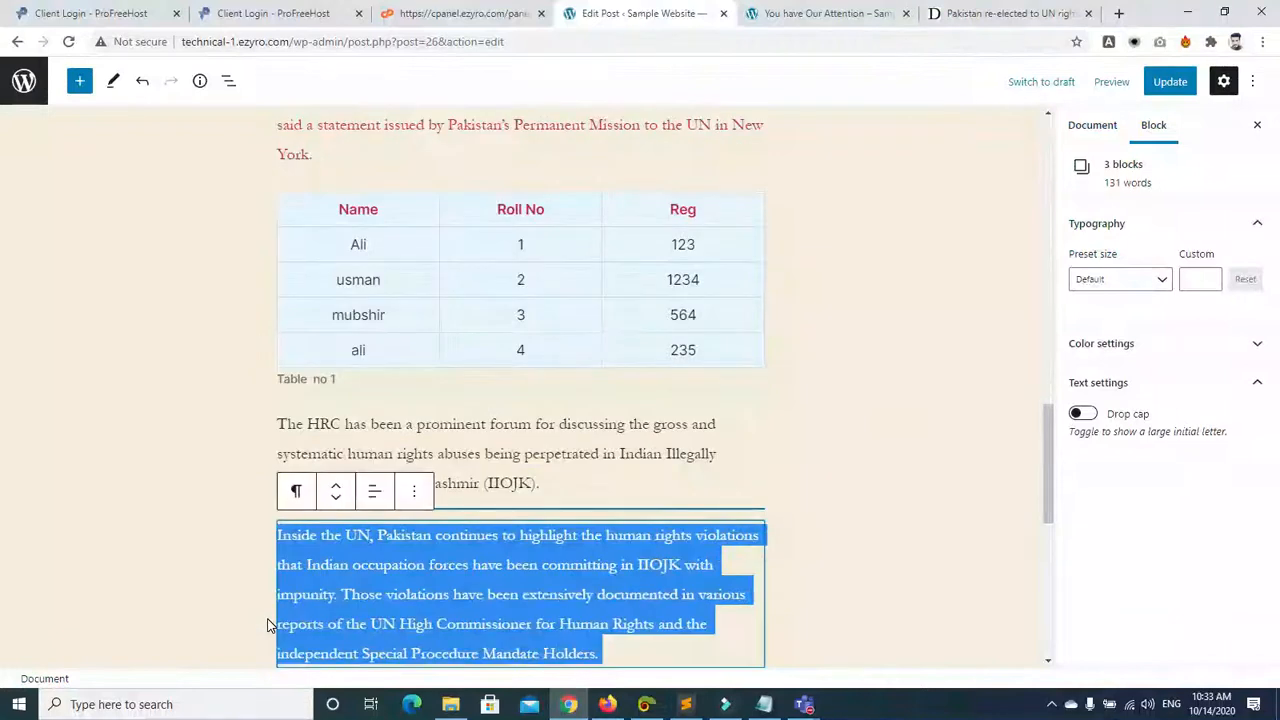
{"action": "key", "text": "BackSpace"}
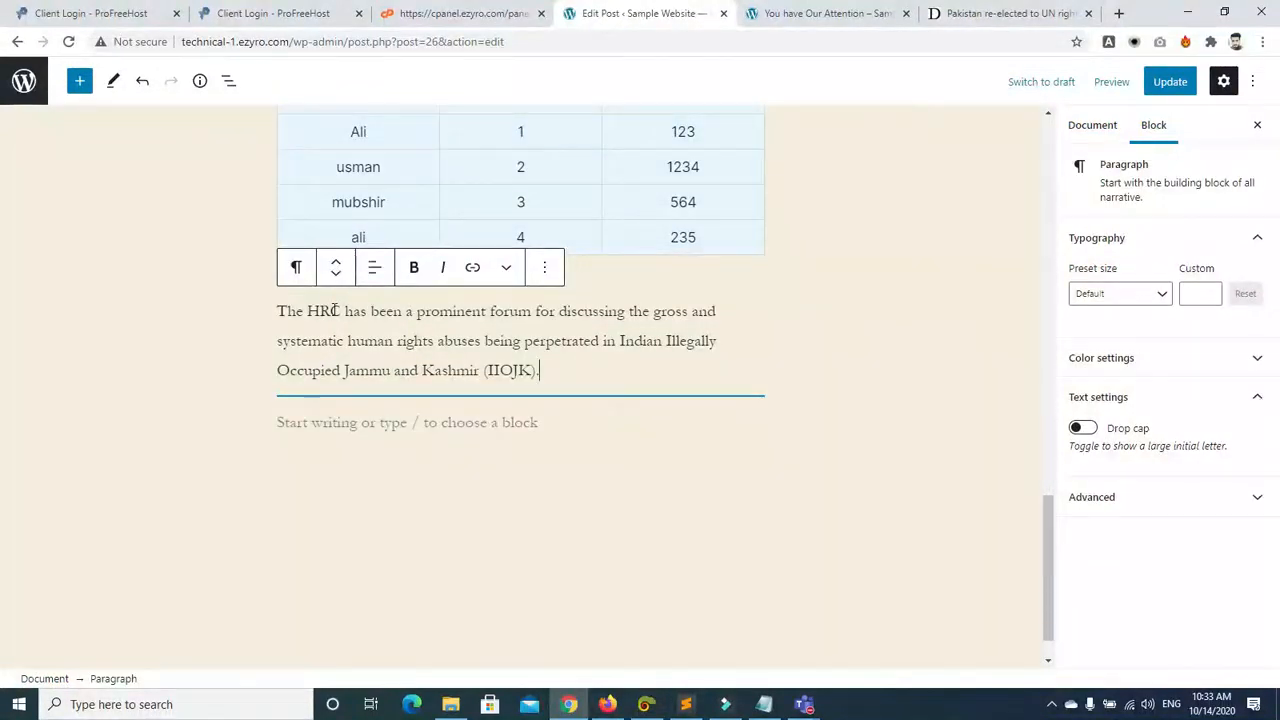
{"action": "left_click_drag", "start_coordinate": [563, 378], "coordinate": [271, 322]}
{"action": "key", "text": "ctrl+c"}
{"action": "key", "text": "BackSpace"}
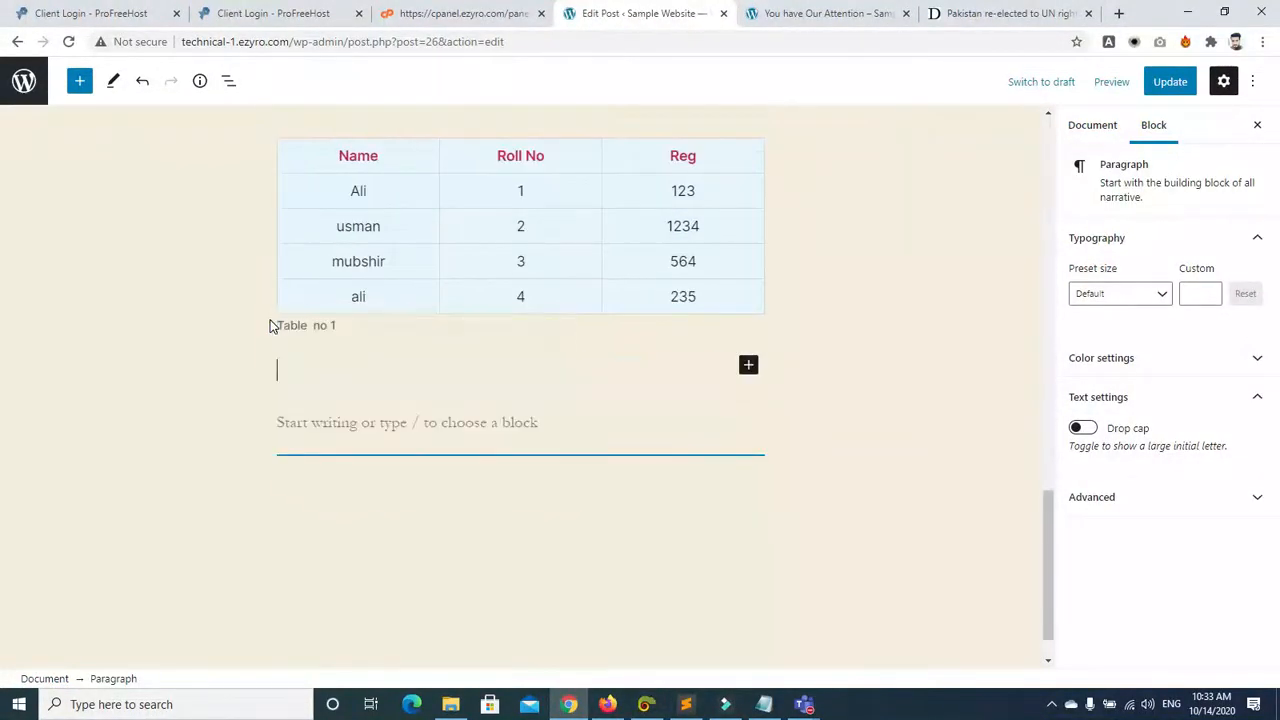
Step: Insert a List block below the table and paste the single HRC paragraph as its bullet text
{"action": "left_click", "coordinate": [480, 420]}
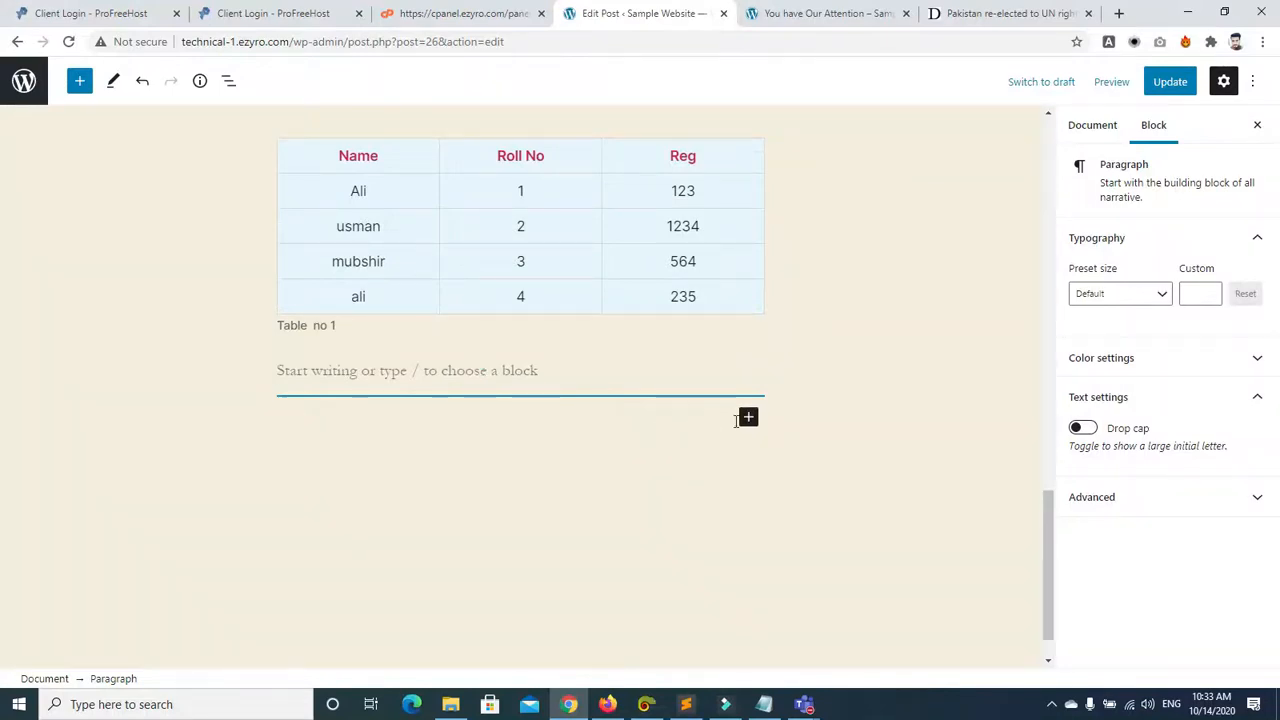
{"action": "left_click", "coordinate": [586, 380]}
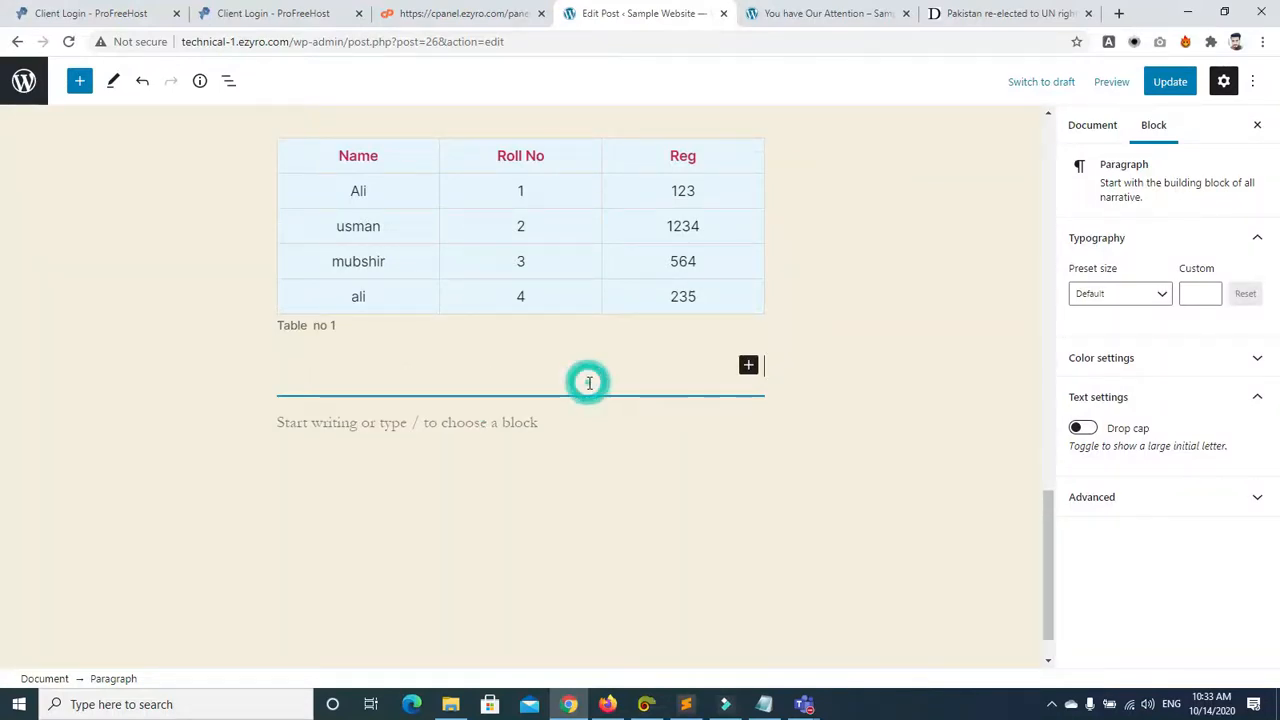
{"action": "left_click", "coordinate": [748, 366]}
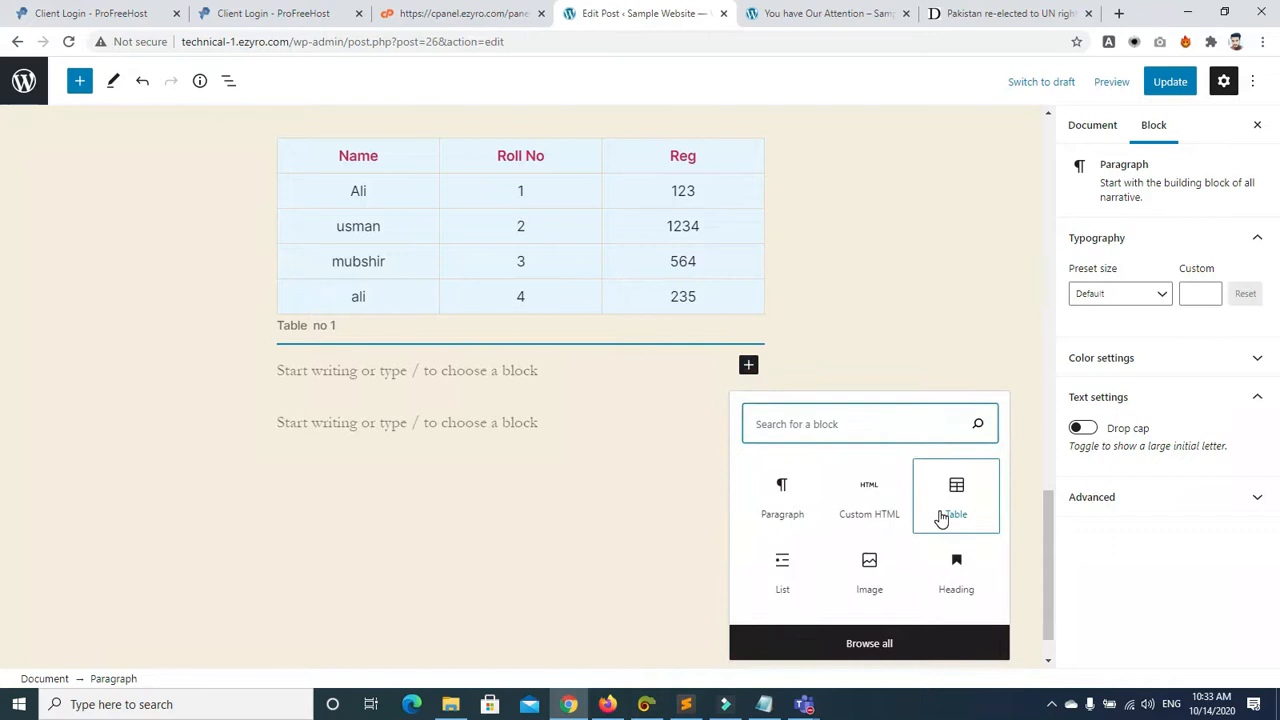
{"action": "left_click", "coordinate": [782, 570]}
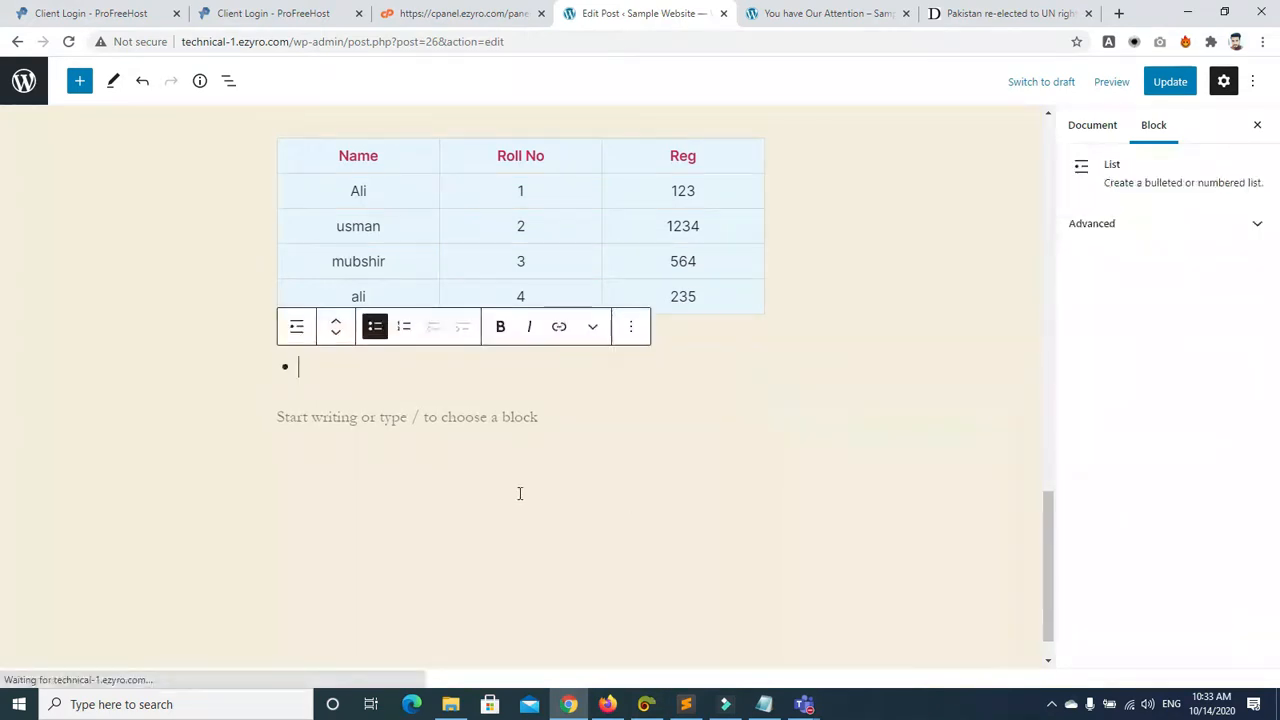
{"action": "key", "text": "ctrl+v"}
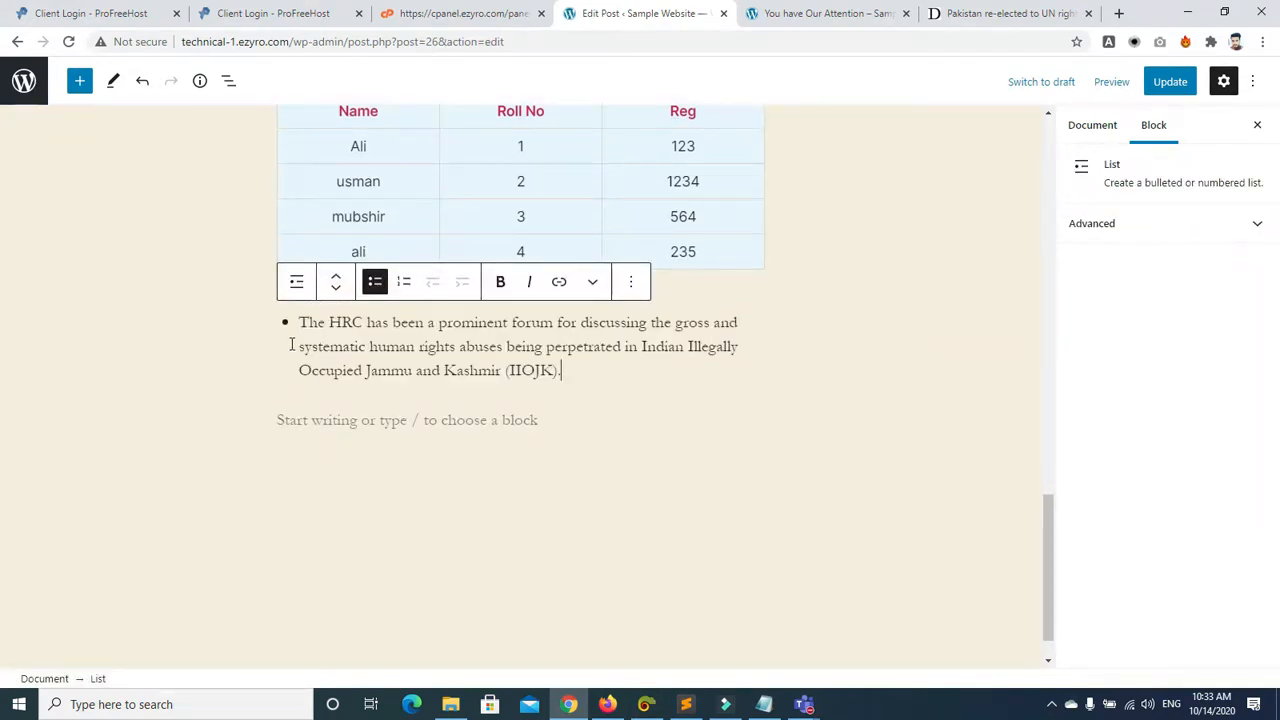
Step: Split the bullet into four items, breaking before "the gross", "perpetrated" and "and Kashmir"
{"action": "left_click", "coordinate": [651, 323]}
{"action": "key", "text": "Return"}
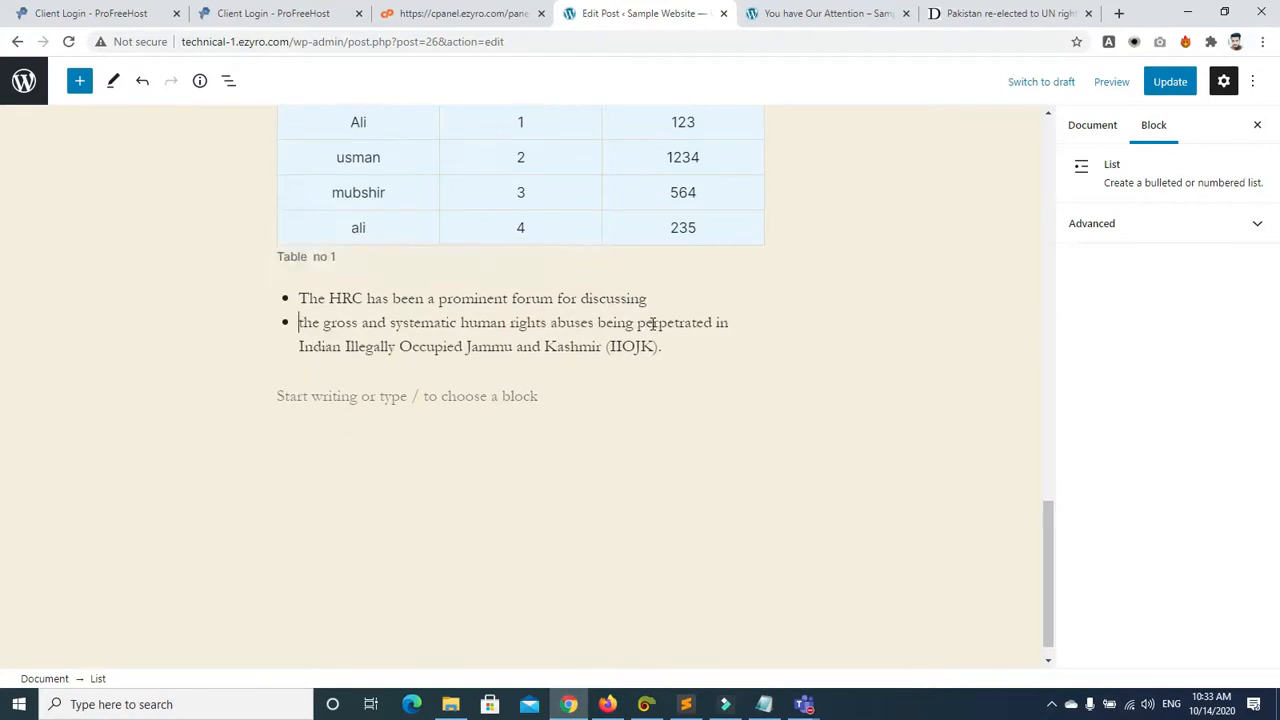
{"action": "left_click", "coordinate": [637, 322]}
{"action": "key", "text": "Return"}
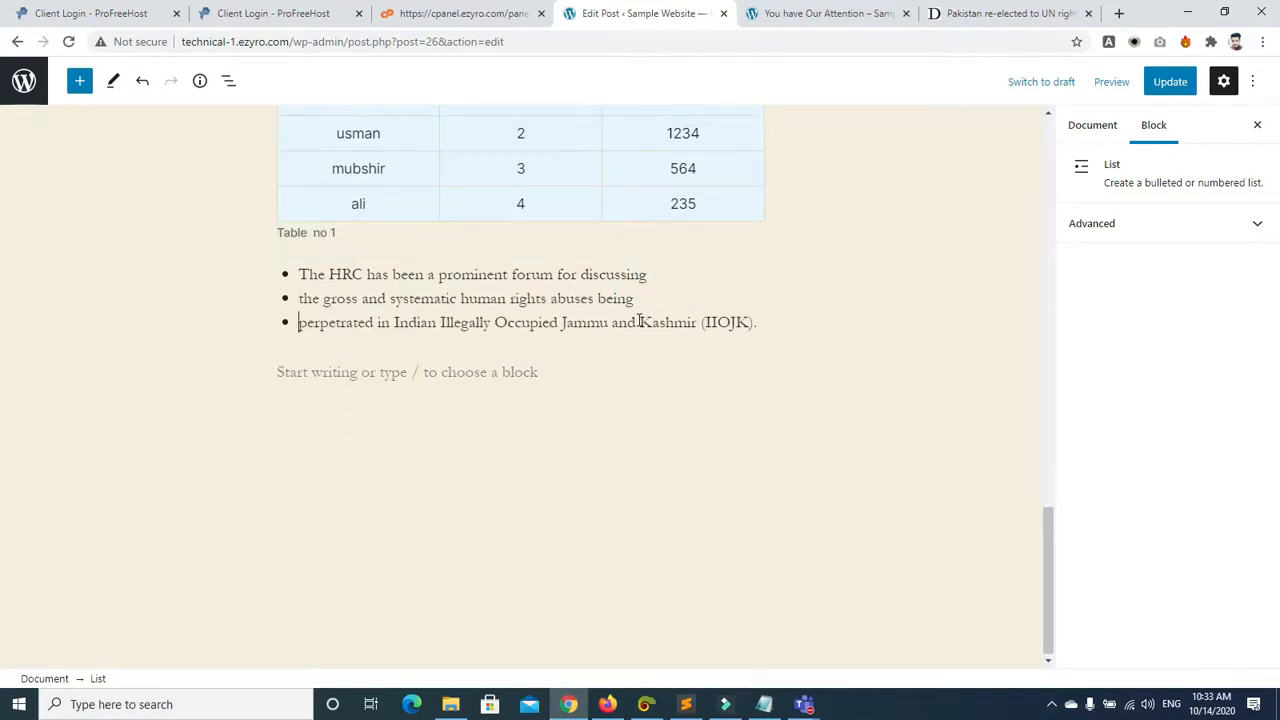
{"action": "left_click", "coordinate": [611, 322]}
{"action": "key", "text": "Return"}
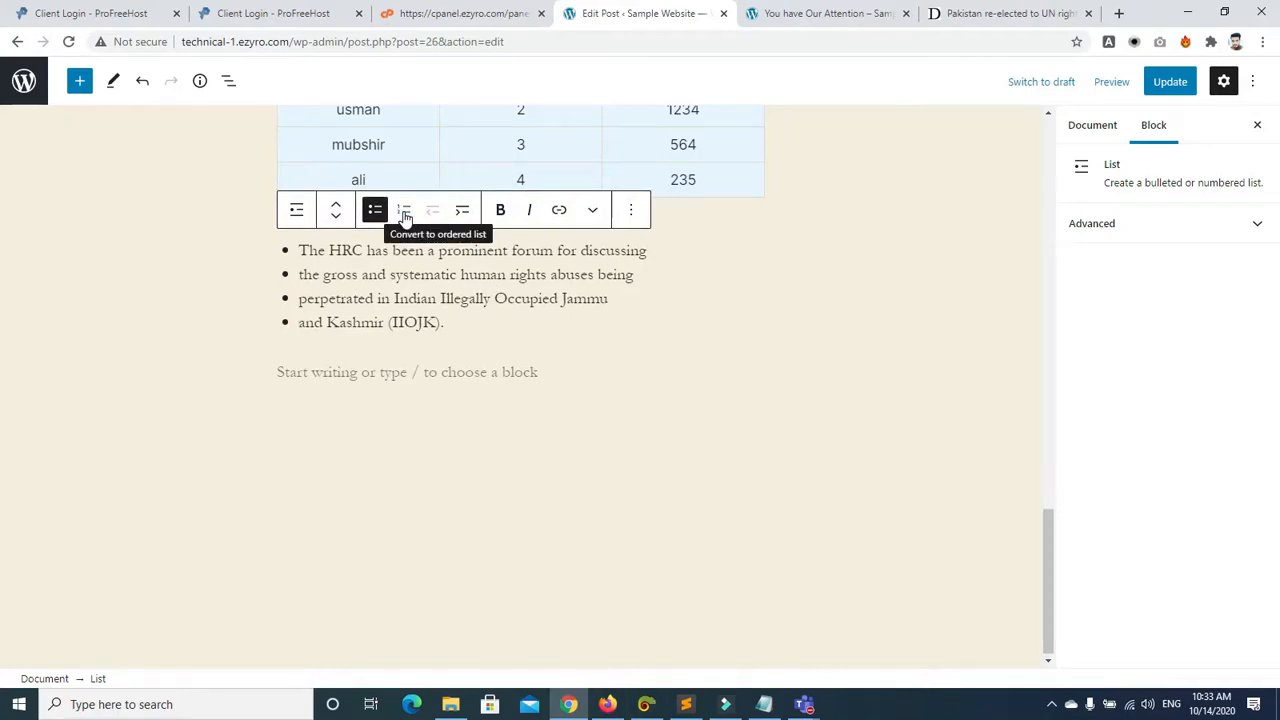
Step: Convert the bulleted list to an ordered list, switching back to bullets once in between
{"action": "left_click", "coordinate": [405, 212]}
{"action": "left_click", "coordinate": [376, 278]}
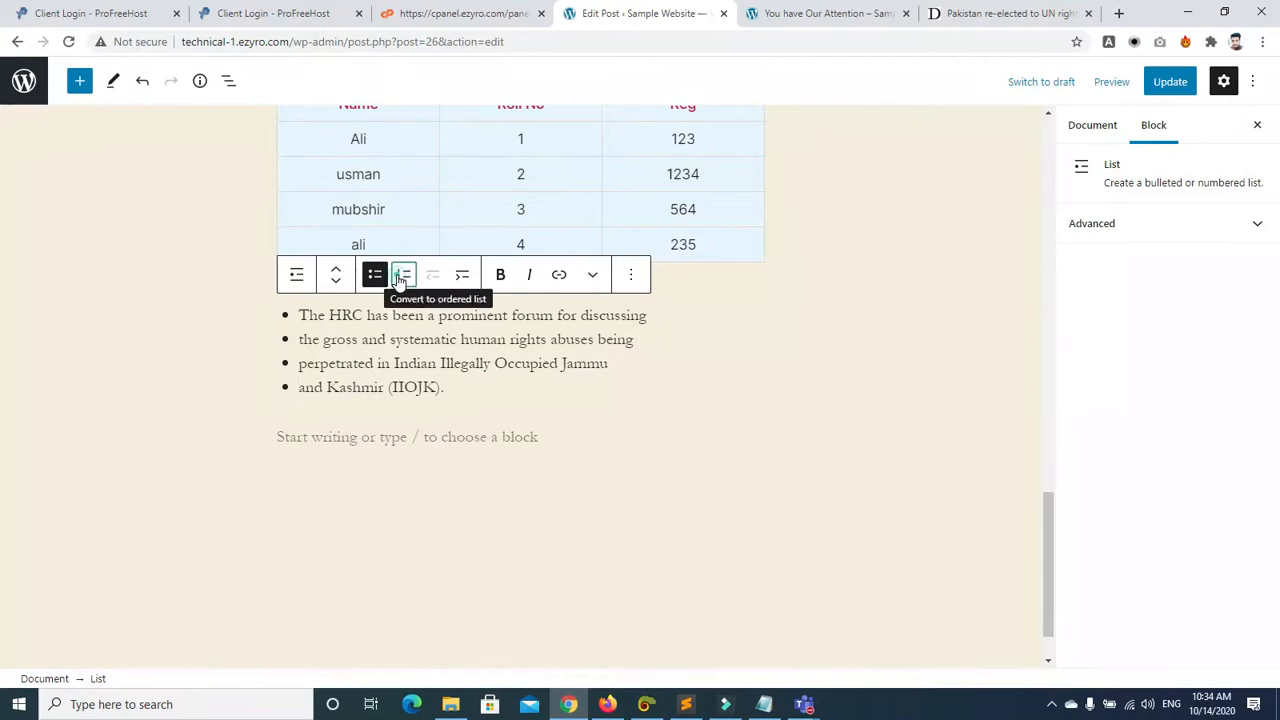
{"action": "left_click", "coordinate": [401, 278]}
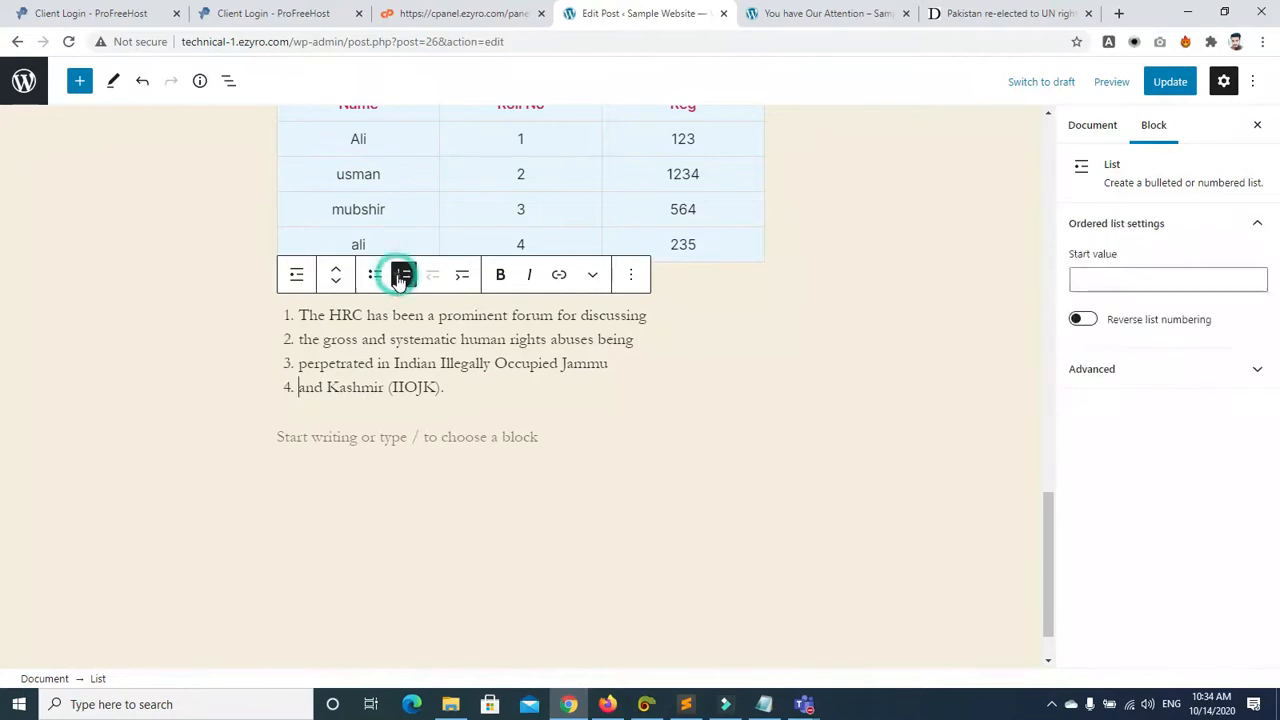
Step: Make the text of all four numbered list items bold
{"action": "left_click", "coordinate": [502, 276]}
{"action": "left_click_drag", "start_coordinate": [299, 310], "coordinate": [471, 384]}
{"action": "left_click", "coordinate": [500, 274]}
{"action": "left_click", "coordinate": [512, 402]}
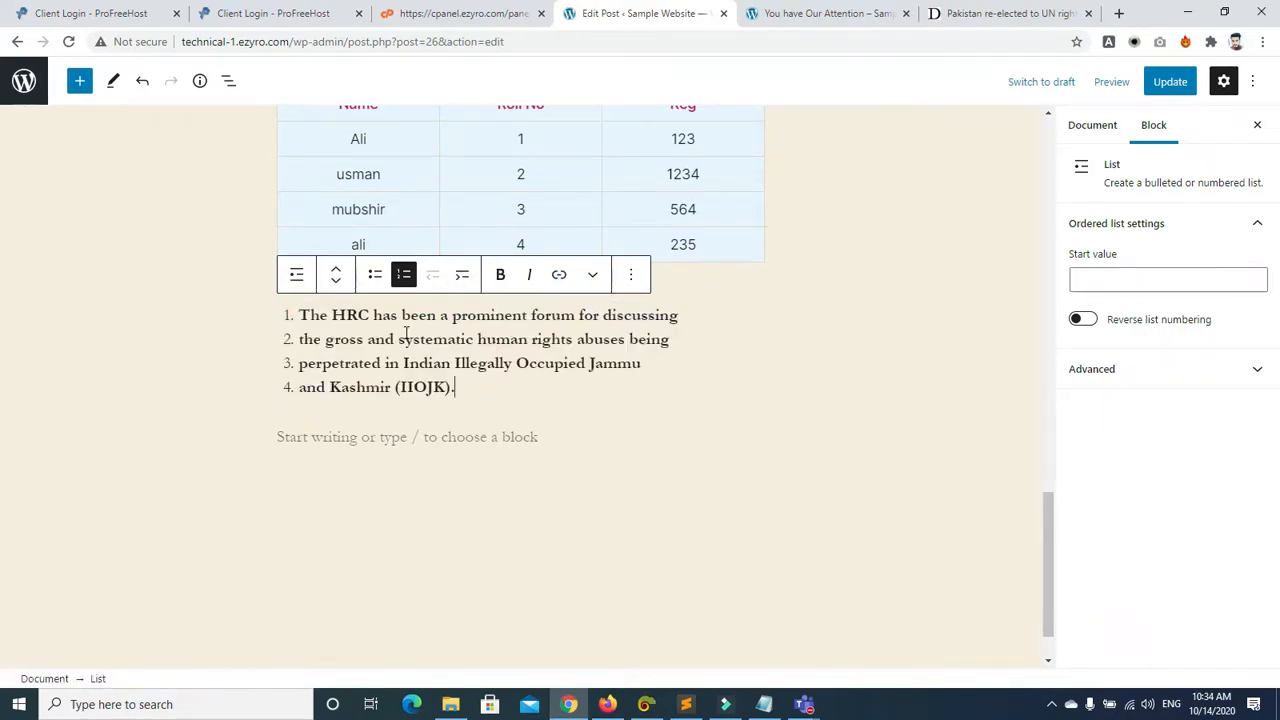
Step: Remove bold from "been a prominent" and "The HR" in the first list item
{"action": "left_click_drag", "start_coordinate": [401, 314], "coordinate": [528, 314]}
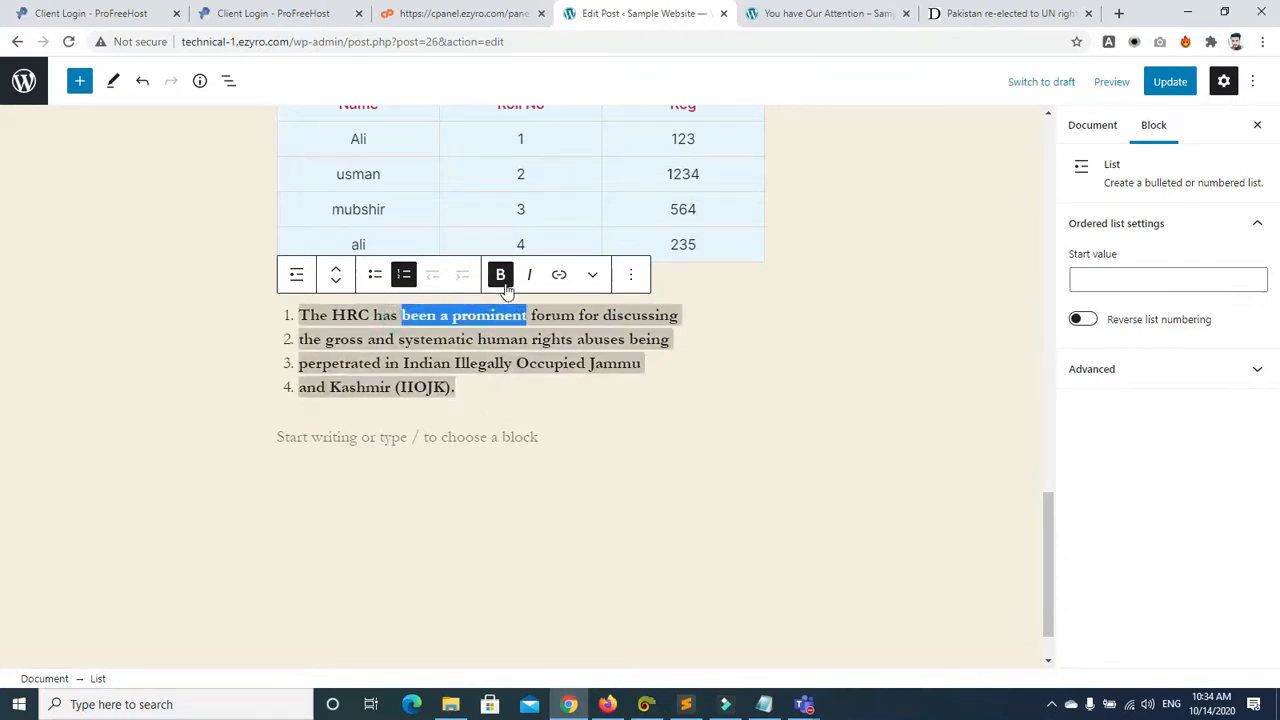
{"action": "left_click", "coordinate": [520, 409]}
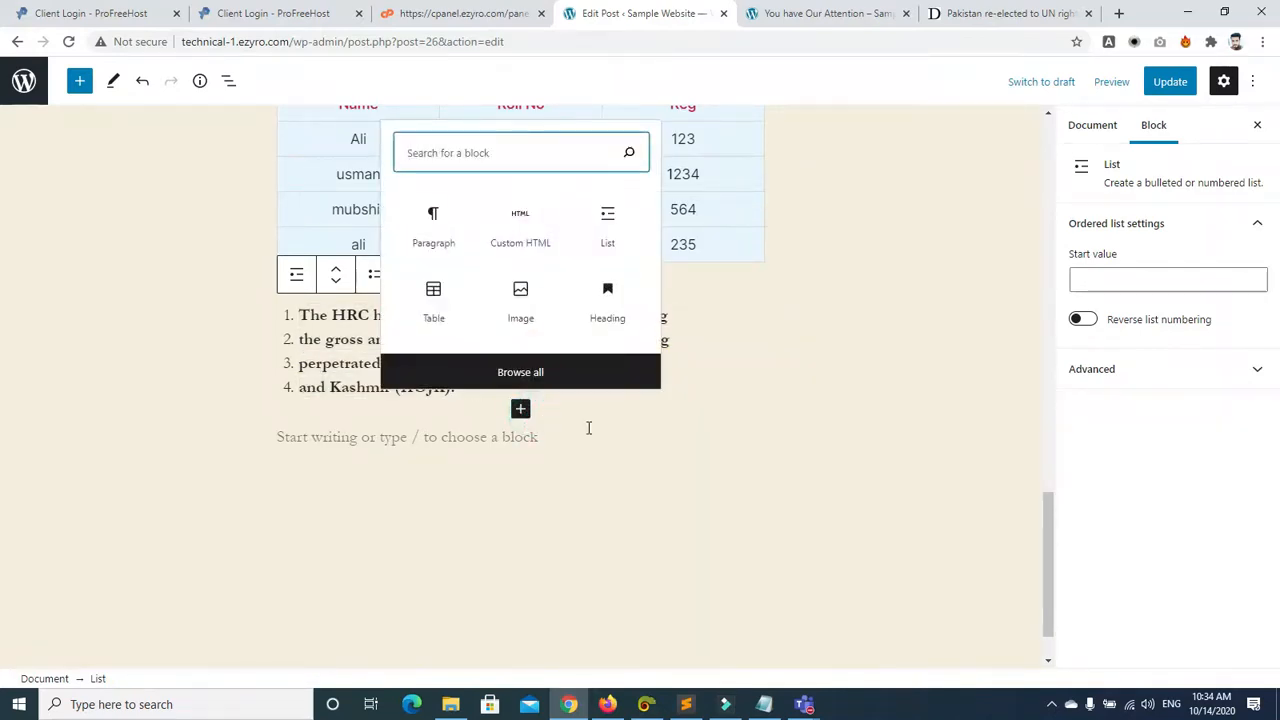
{"action": "left_click", "coordinate": [632, 438]}
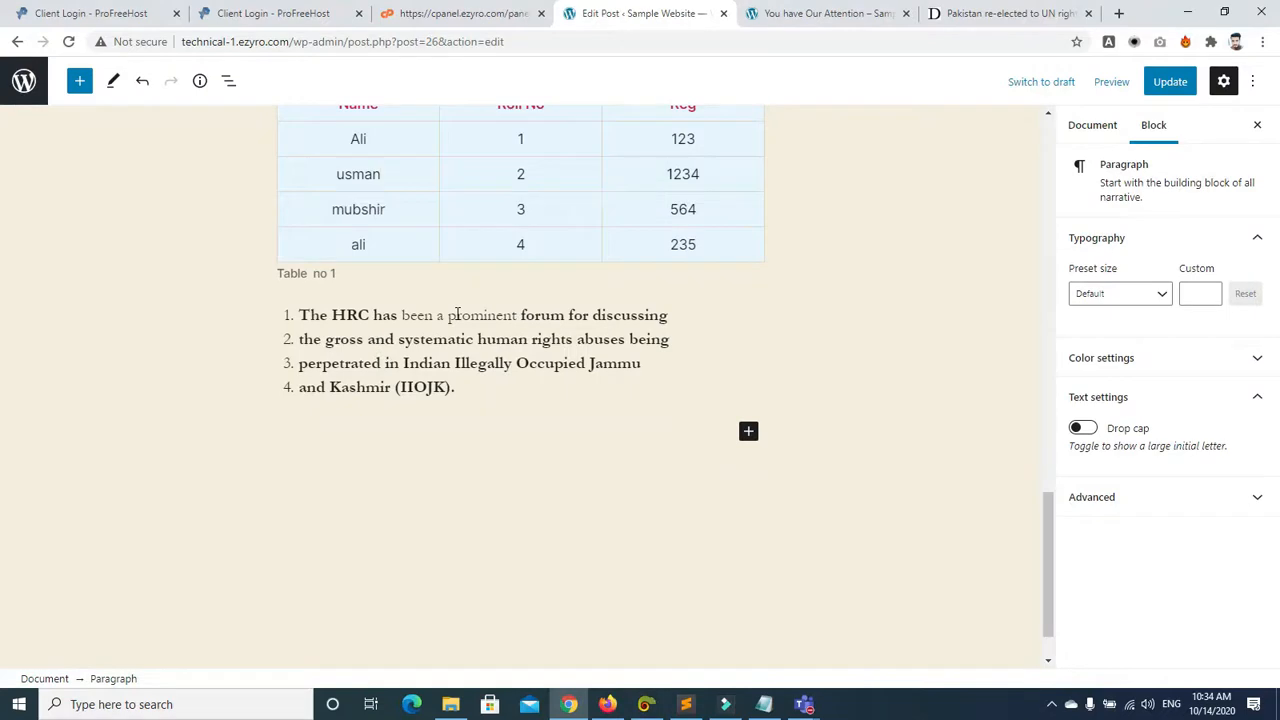
{"action": "left_click_drag", "start_coordinate": [300, 315], "coordinate": [358, 316]}
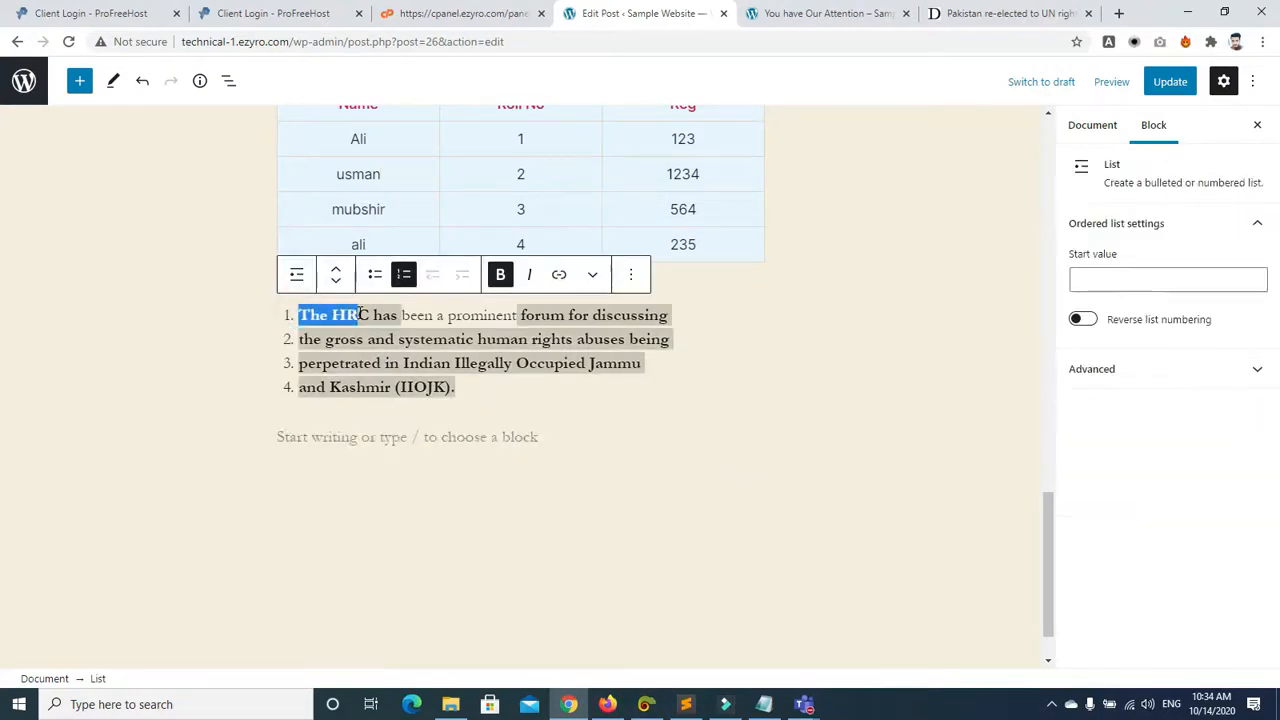
{"action": "left_click", "coordinate": [502, 273]}
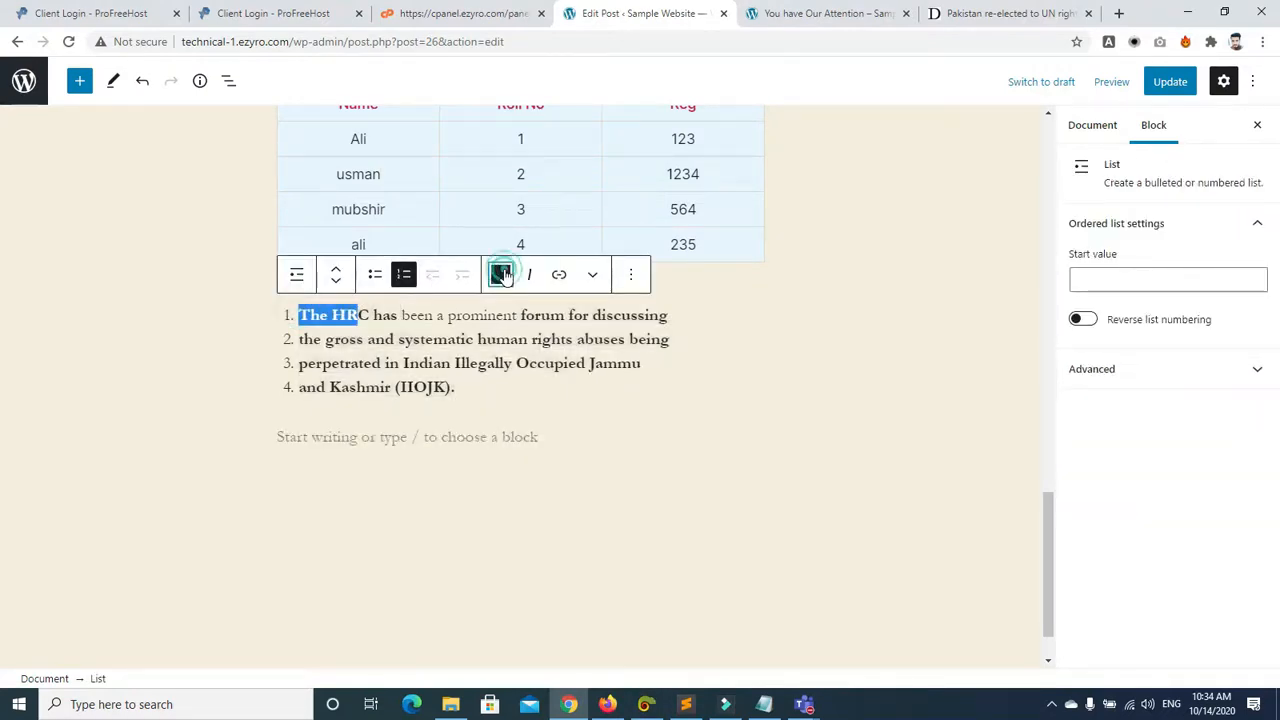
{"action": "left_click", "coordinate": [537, 424]}
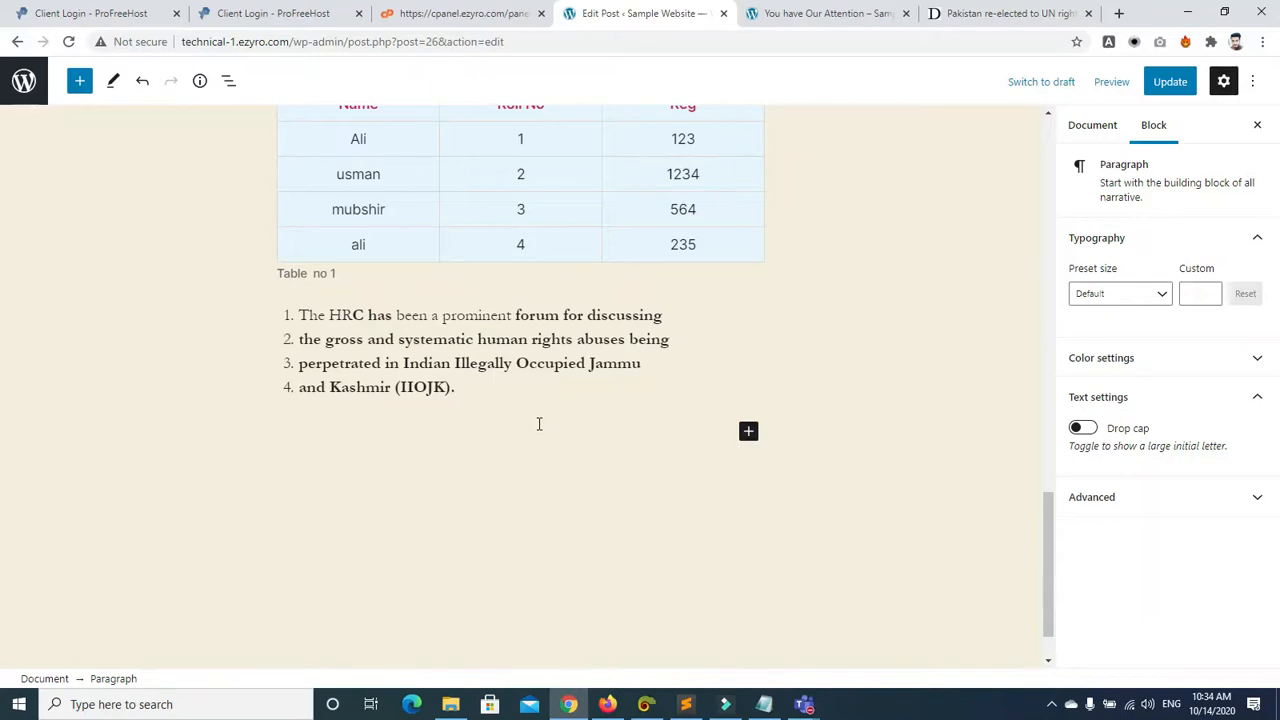
Step: Clear the bold formatting from the whole numbered list
{"action": "left_click_drag", "start_coordinate": [466, 393], "coordinate": [301, 316]}
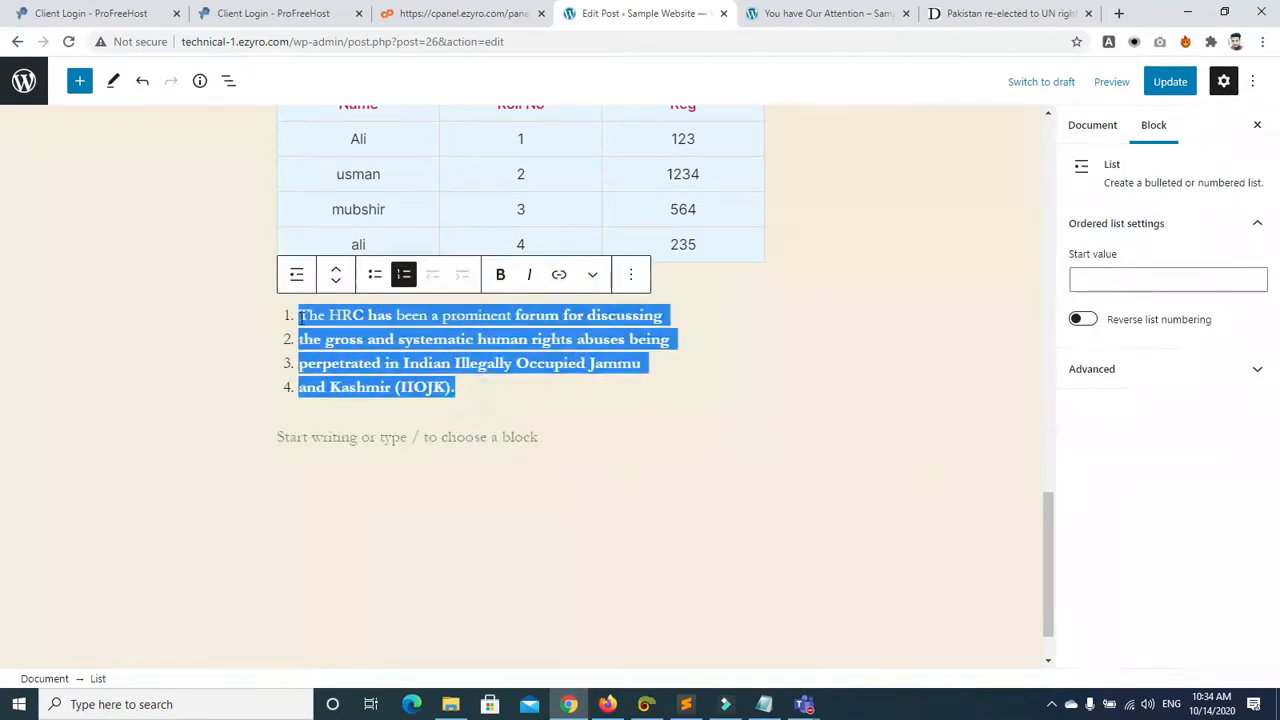
{"action": "left_click", "coordinate": [501, 280]}
{"action": "left_click", "coordinate": [543, 395]}
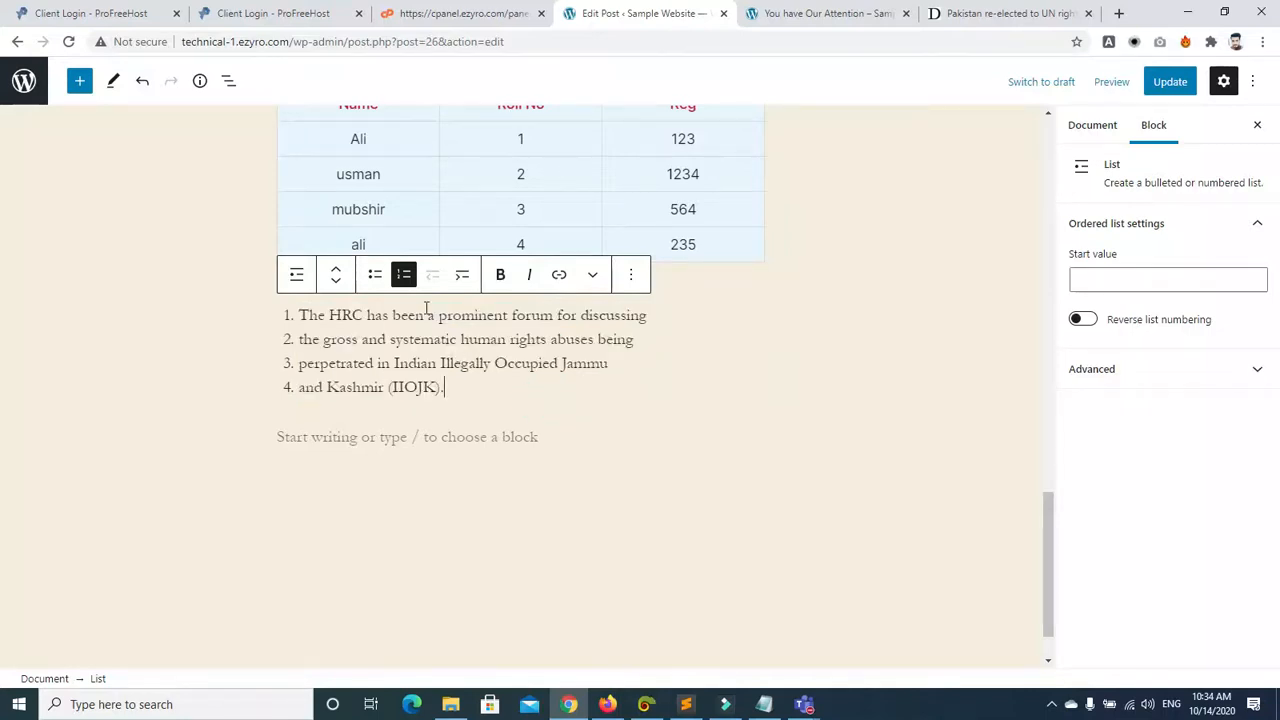
Step: Make only the word "prominent" bold in the first list item and move to the empty paragraph below the list
{"action": "left_click_drag", "start_coordinate": [437, 315], "coordinate": [510, 316]}
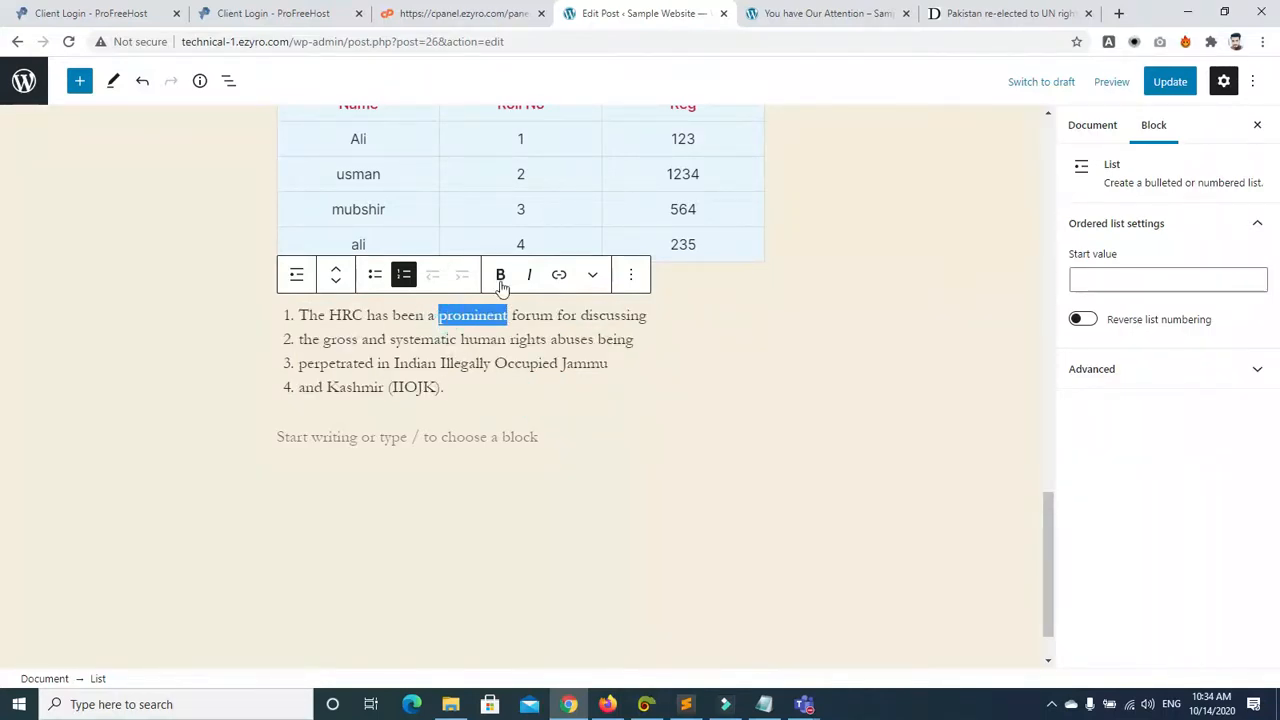
{"action": "left_click", "coordinate": [500, 276]}
{"action": "left_click", "coordinate": [572, 397]}
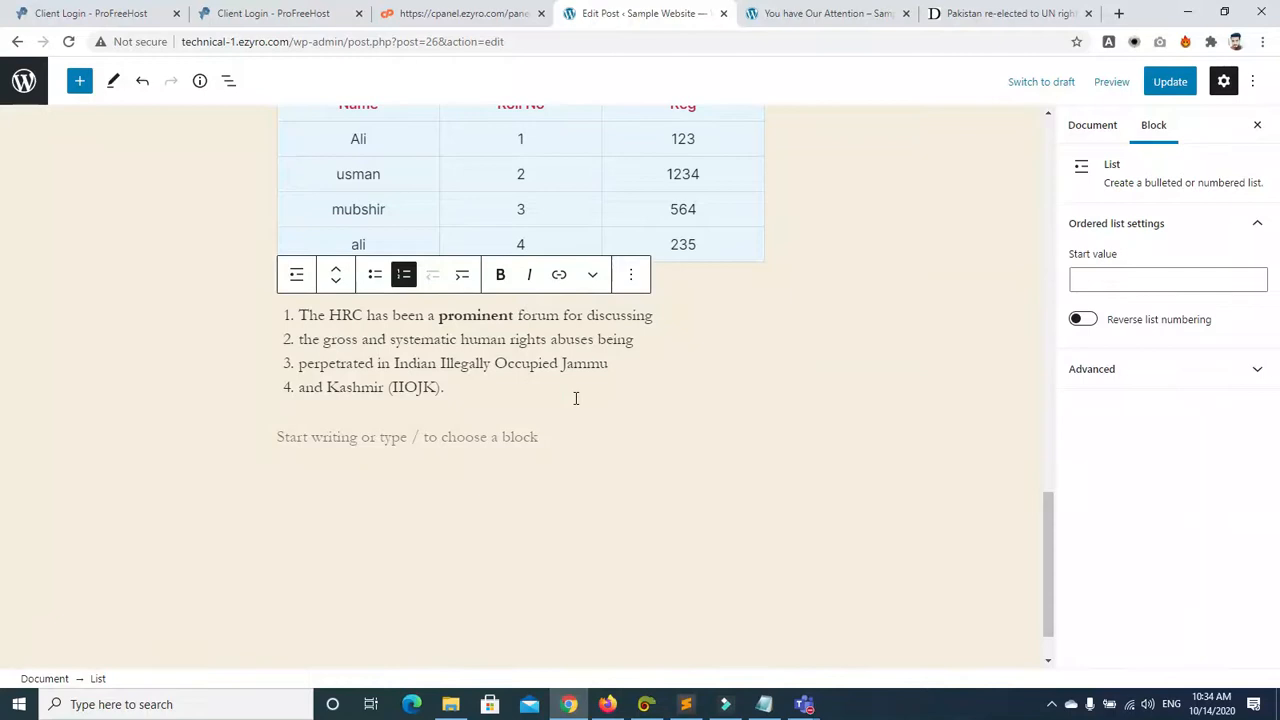
{"action": "left_click", "coordinate": [524, 432]}
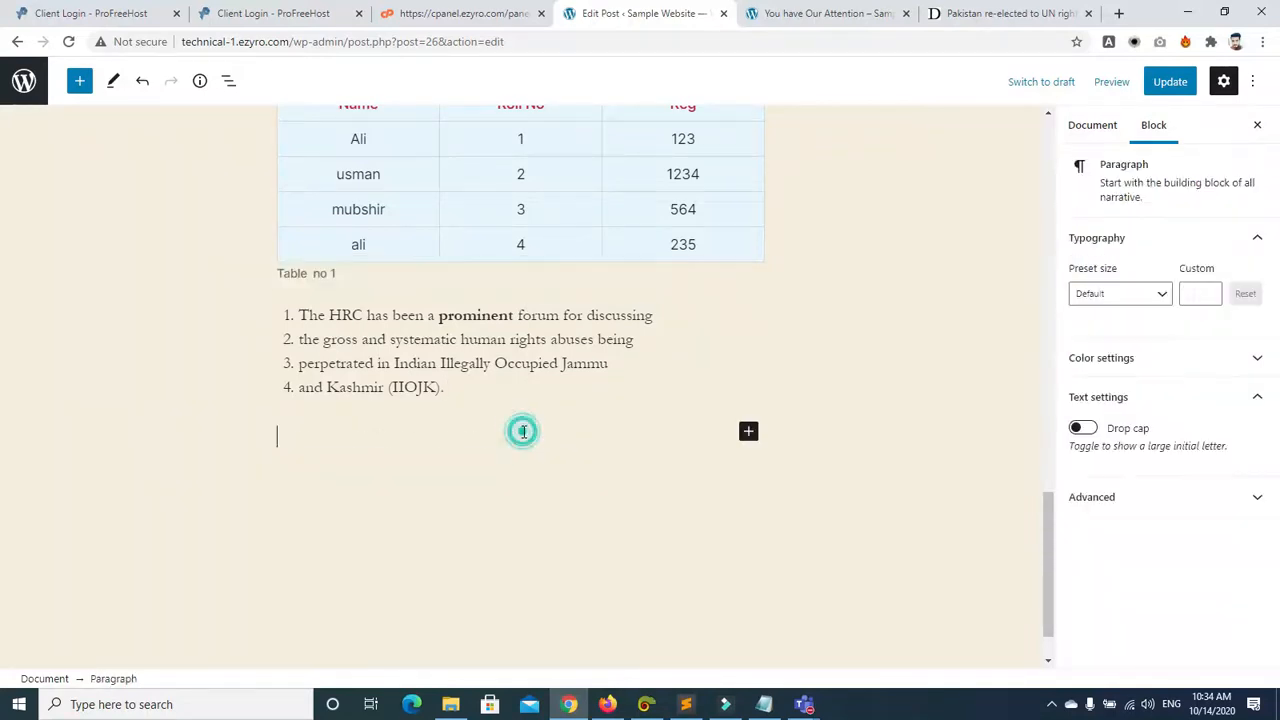
Step: Insert a Buttons block below the numbered list and label its button "SUBMIT"
{"action": "left_click", "coordinate": [748, 431]}
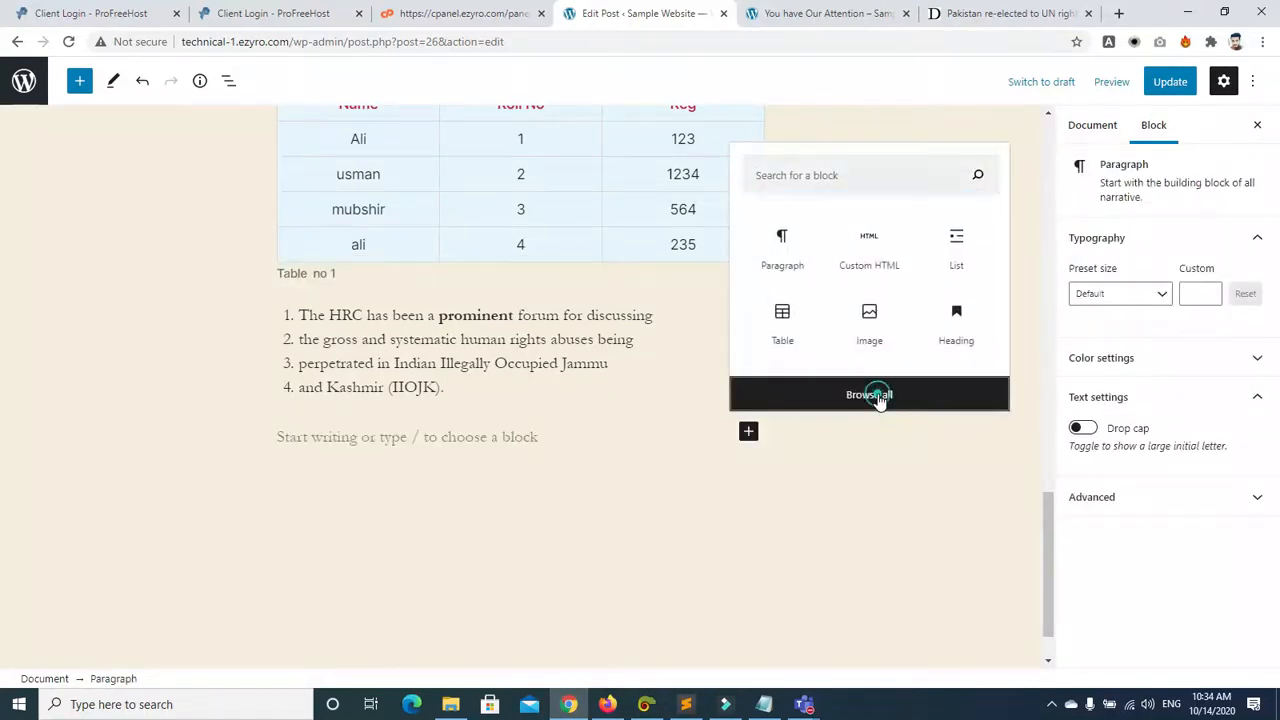
{"action": "left_click", "coordinate": [879, 401]}
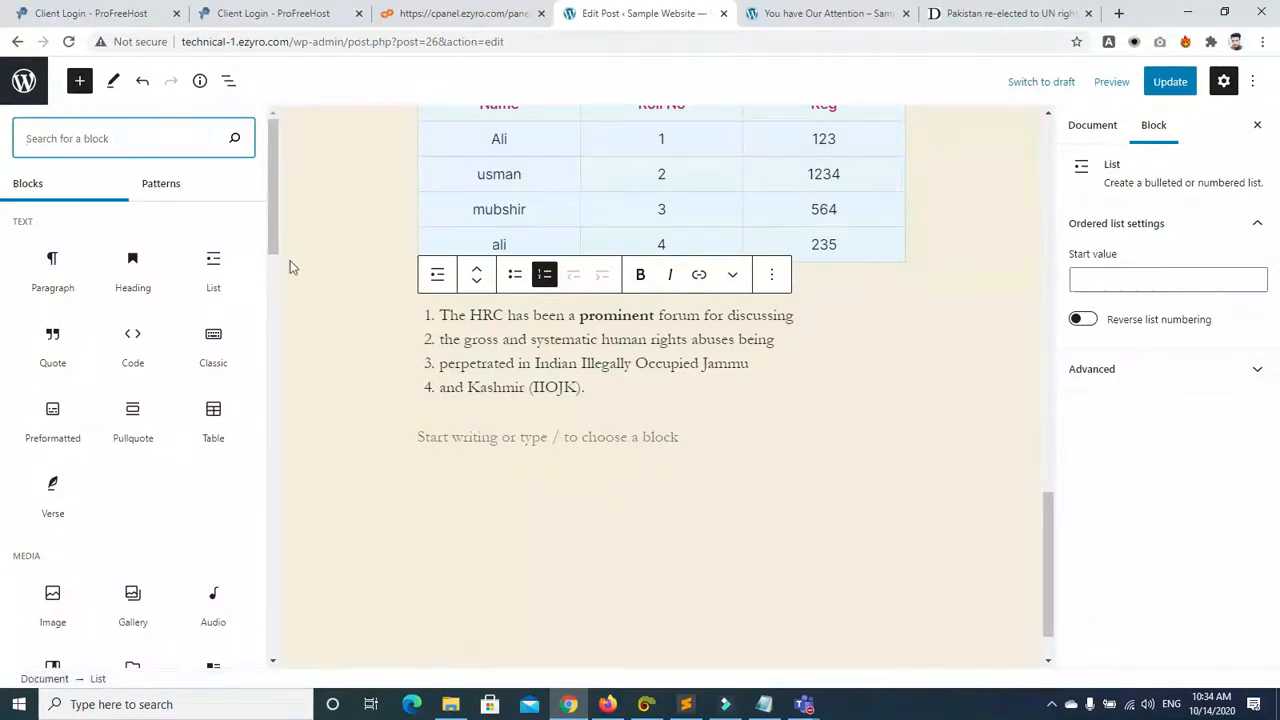
{"action": "left_click_drag", "start_coordinate": [279, 248], "coordinate": [281, 345]}
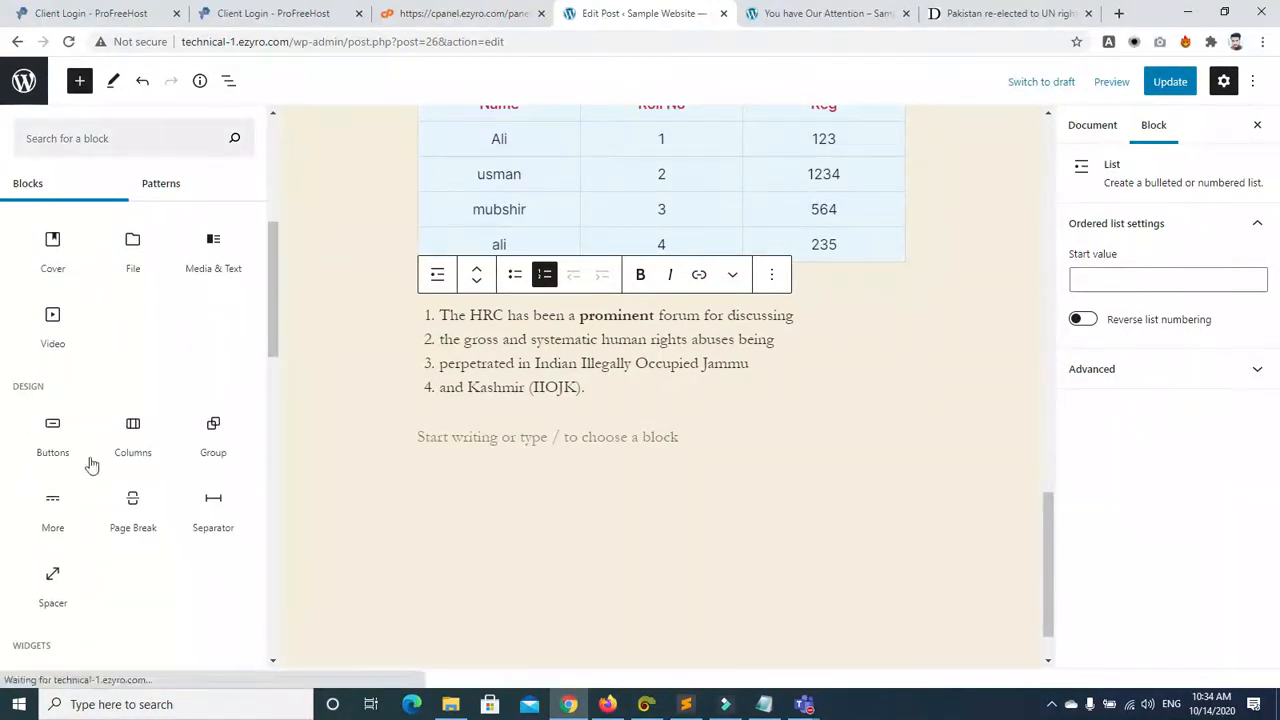
{"action": "left_click", "coordinate": [49, 447]}
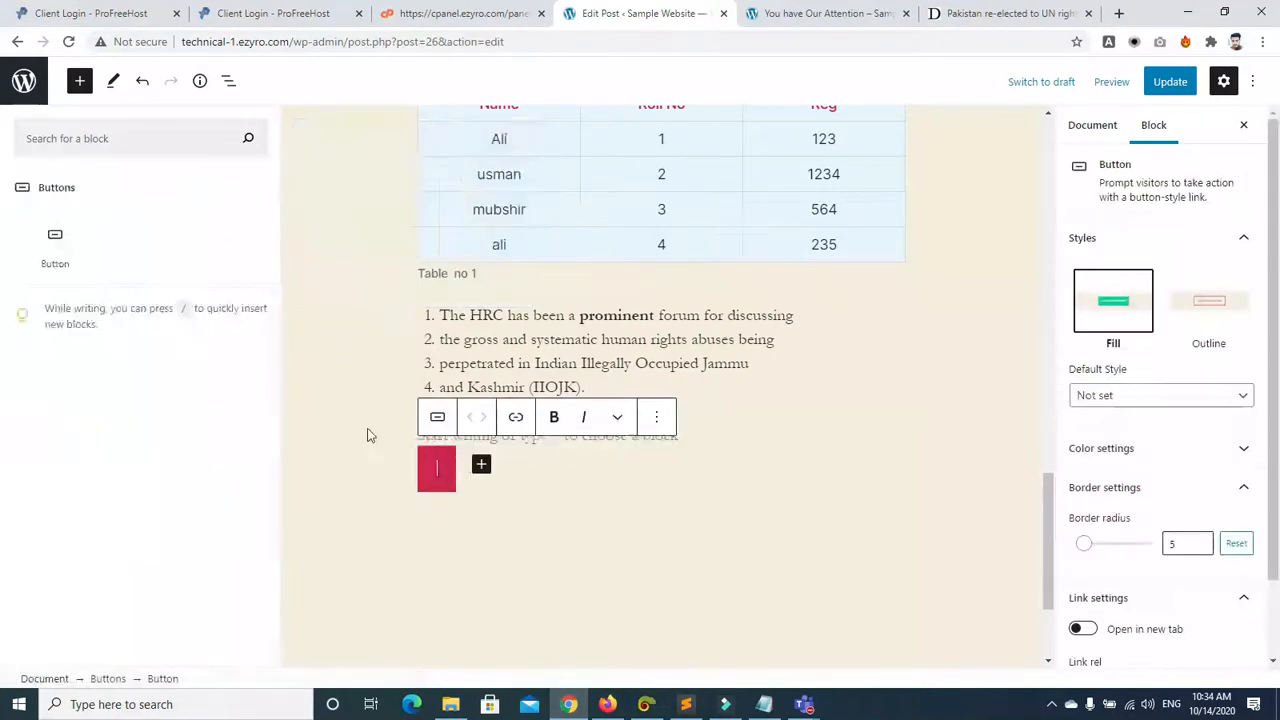
{"action": "type", "text": "S"}
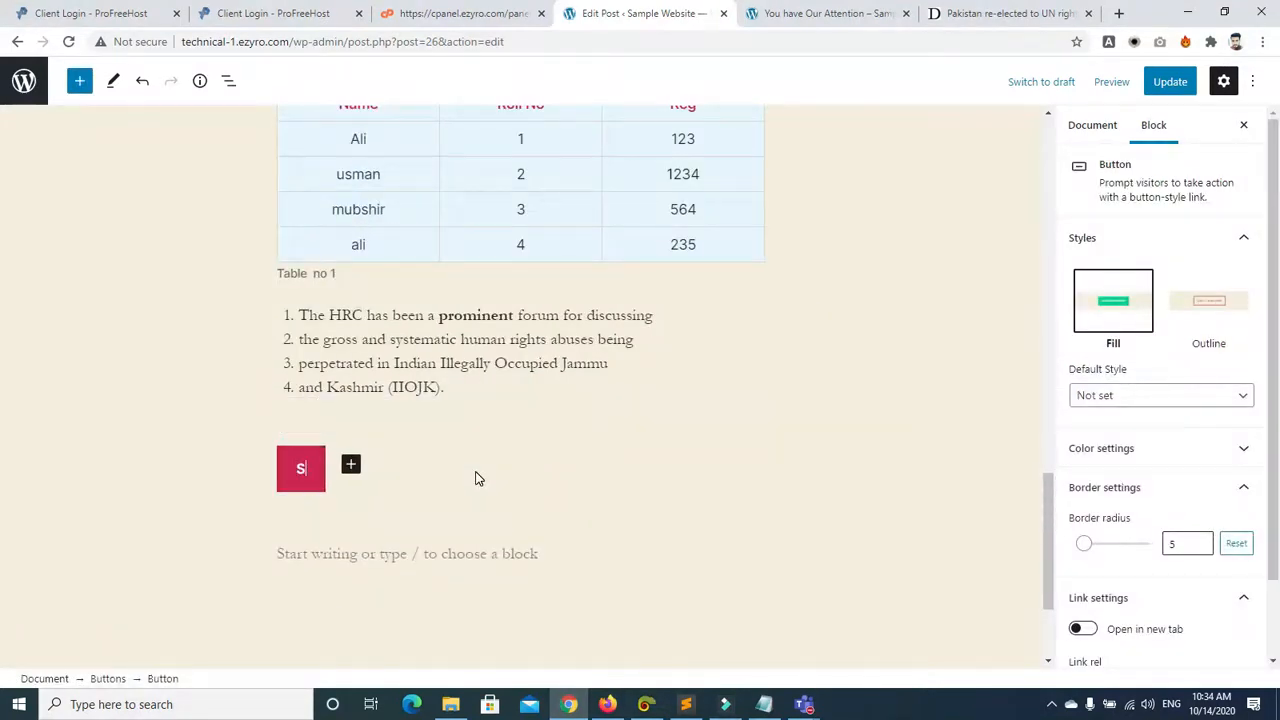
{"action": "type", "text": "UBMIT"}
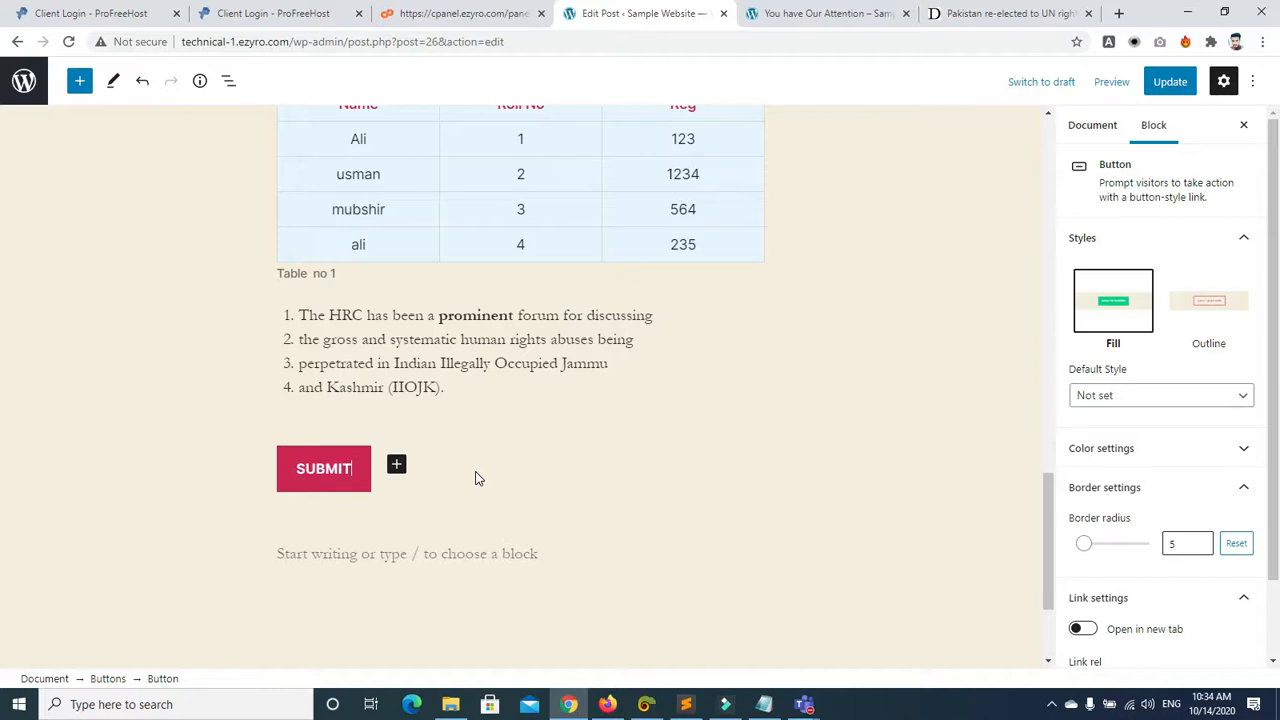
Step: Fully round the corners of the SUBMIT button and set its text color to the crimson swatch
{"action": "left_click_drag", "start_coordinate": [1083, 543], "coordinate": [1120, 543]}
{"action": "left_click", "coordinate": [1154, 448]}
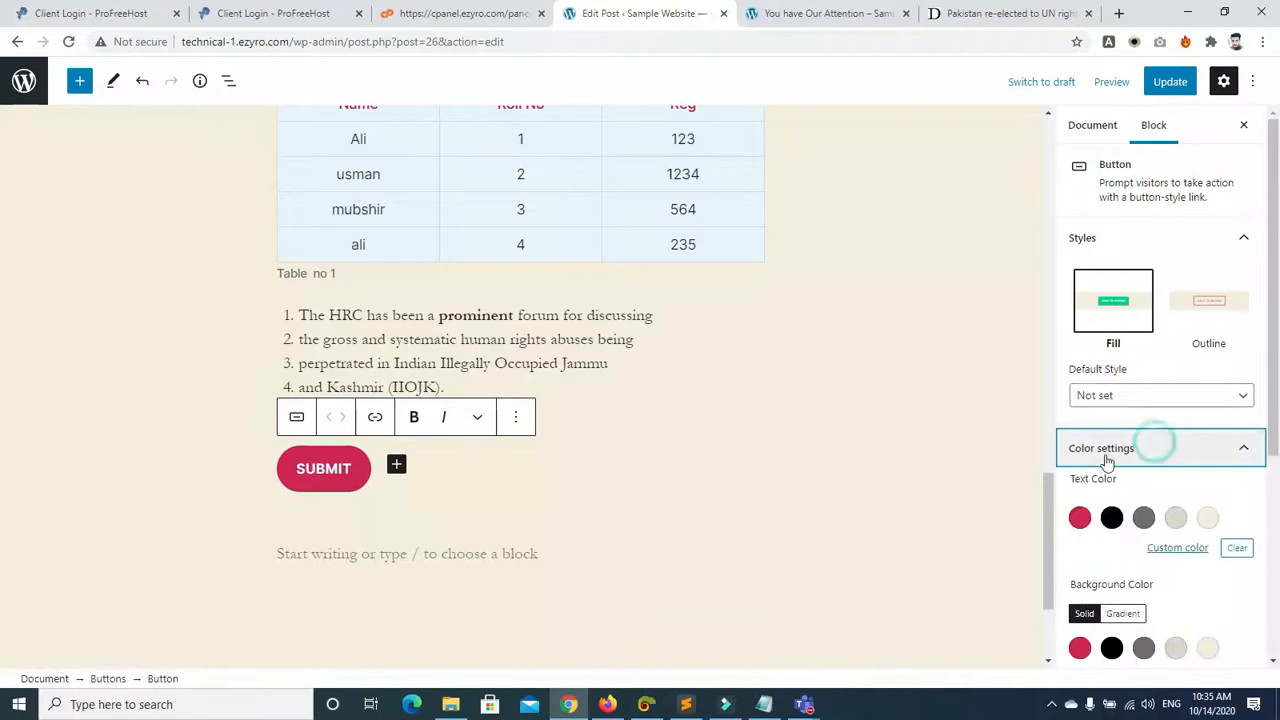
{"action": "left_click", "coordinate": [1111, 517]}
{"action": "left_click", "coordinate": [1085, 520]}
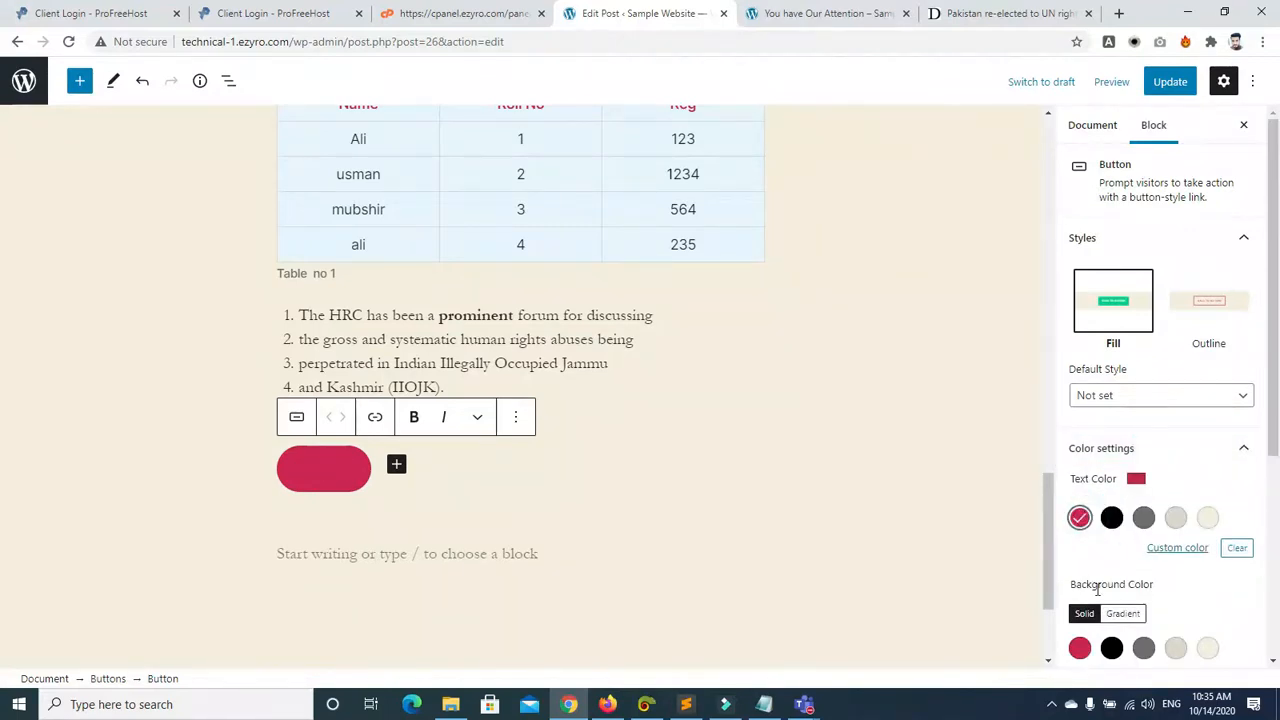
Step: Switch the SUBMIT button's background to a gradient and apply the blue-to-purple preset
{"action": "left_click", "coordinate": [1122, 613]}
{"action": "left_click", "coordinate": [1143, 648]}
{"action": "left_click", "coordinate": [1175, 648]}
{"action": "left_click", "coordinate": [1207, 648]}
{"action": "left_click", "coordinate": [1079, 648]}
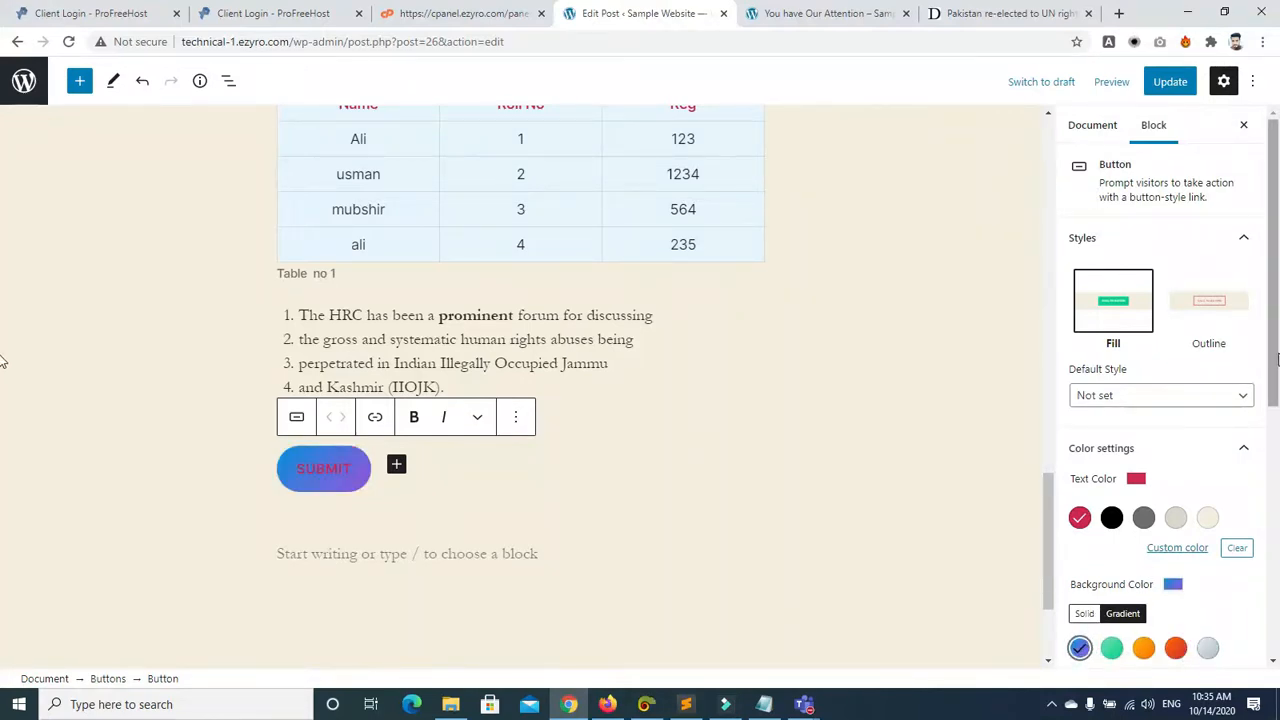
Step: Try the Outline style on the SUBMIT button and return it to Fill
{"action": "left_click", "coordinate": [1205, 308]}
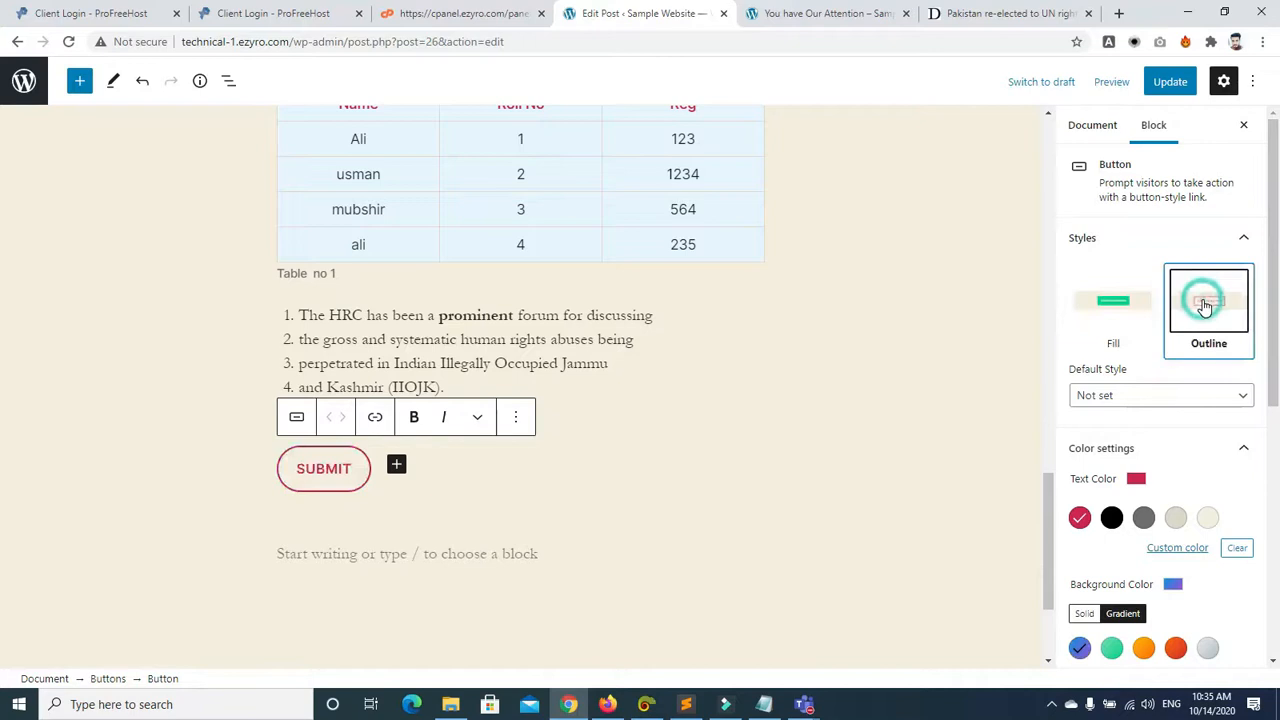
{"action": "scroll", "coordinate": [1195, 250], "scroll_direction": "down", "scroll_amount": 1}
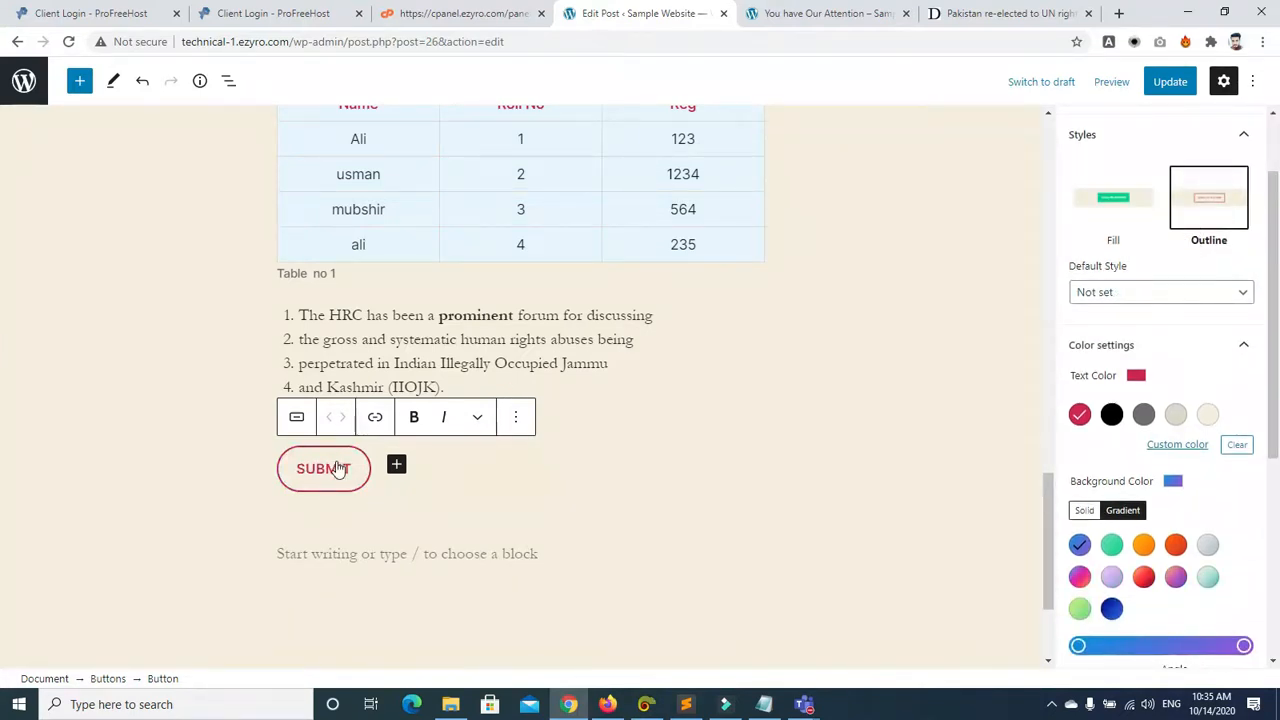
{"action": "left_click", "coordinate": [1105, 217]}
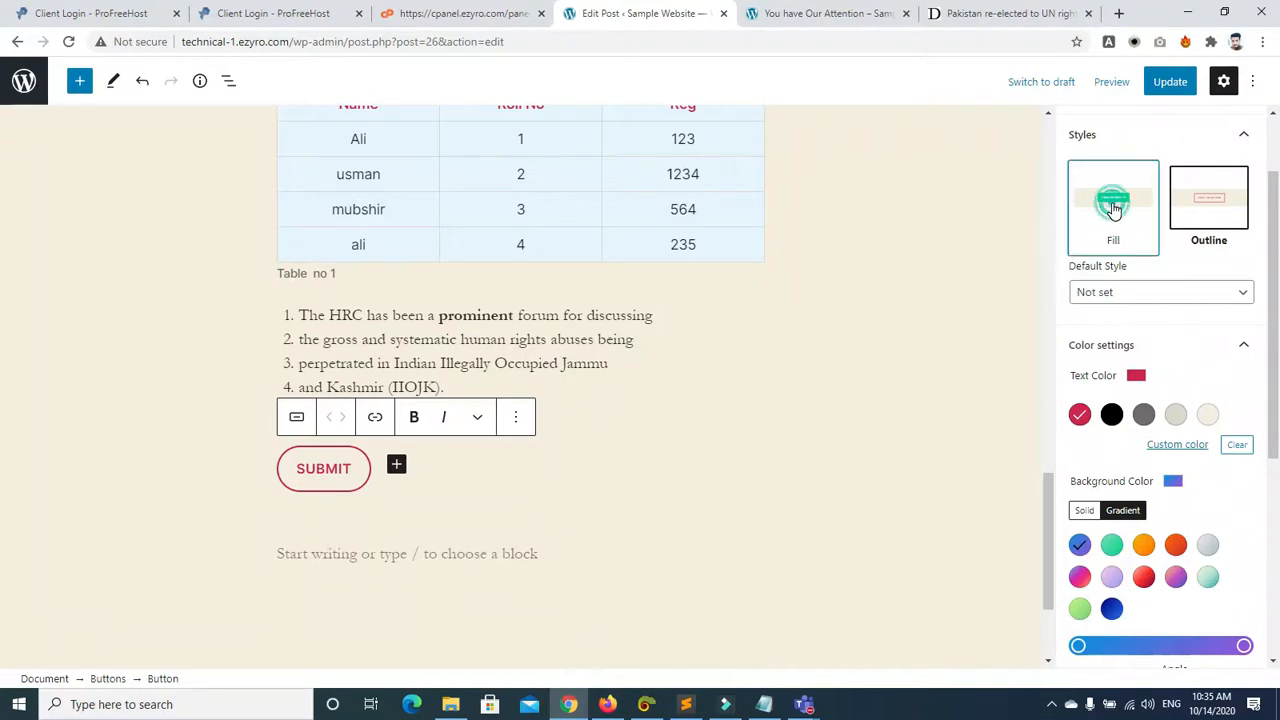
Step: Apply the pale-yellow-to-teal gradient preset to the SUBMIT button's background and set its border radius to 16
{"action": "left_click", "coordinate": [1111, 607]}
{"action": "left_click", "coordinate": [1113, 648]}
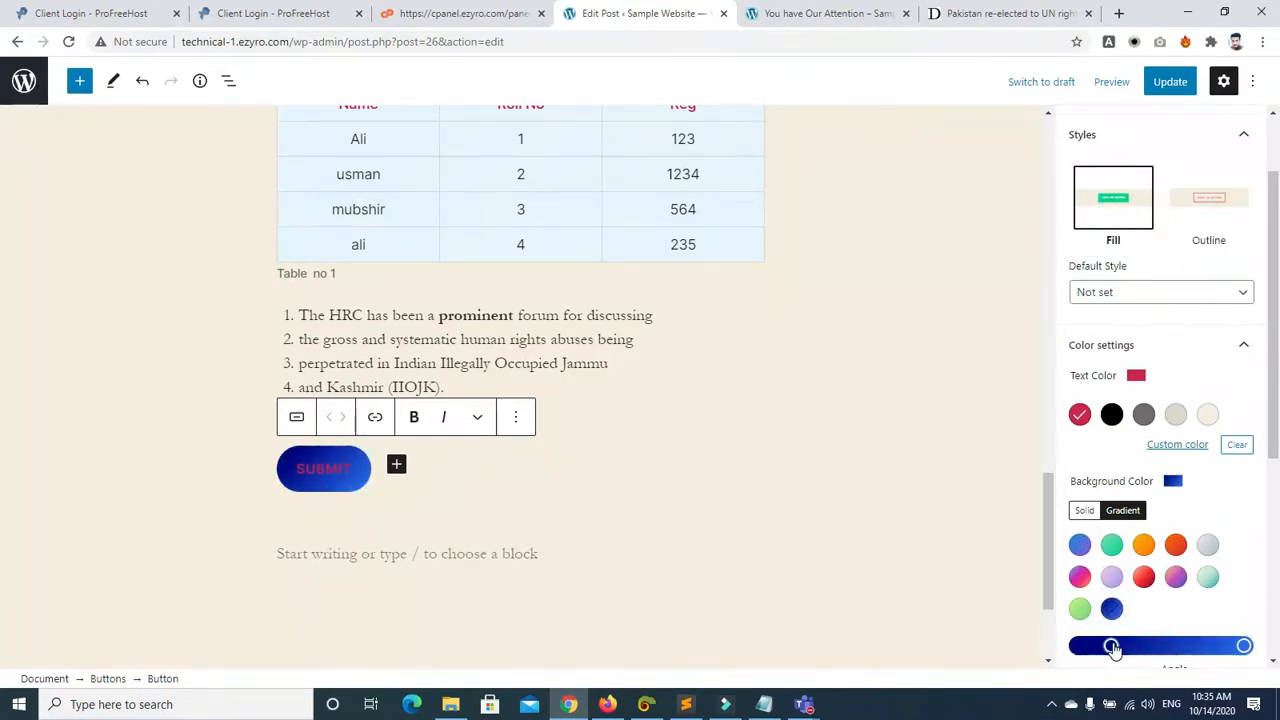
{"action": "left_click", "coordinate": [1207, 576]}
{"action": "left_click_drag", "start_coordinate": [1272, 396], "coordinate": [1271, 587]}
{"action": "mouse_move", "coordinate": [1123, 501]}
{"action": "left_mouse_down"}
{"action": "mouse_move", "coordinate": [1091, 499]}
{"action": "mouse_move", "coordinate": [1103, 506]}
{"action": "left_mouse_up"}
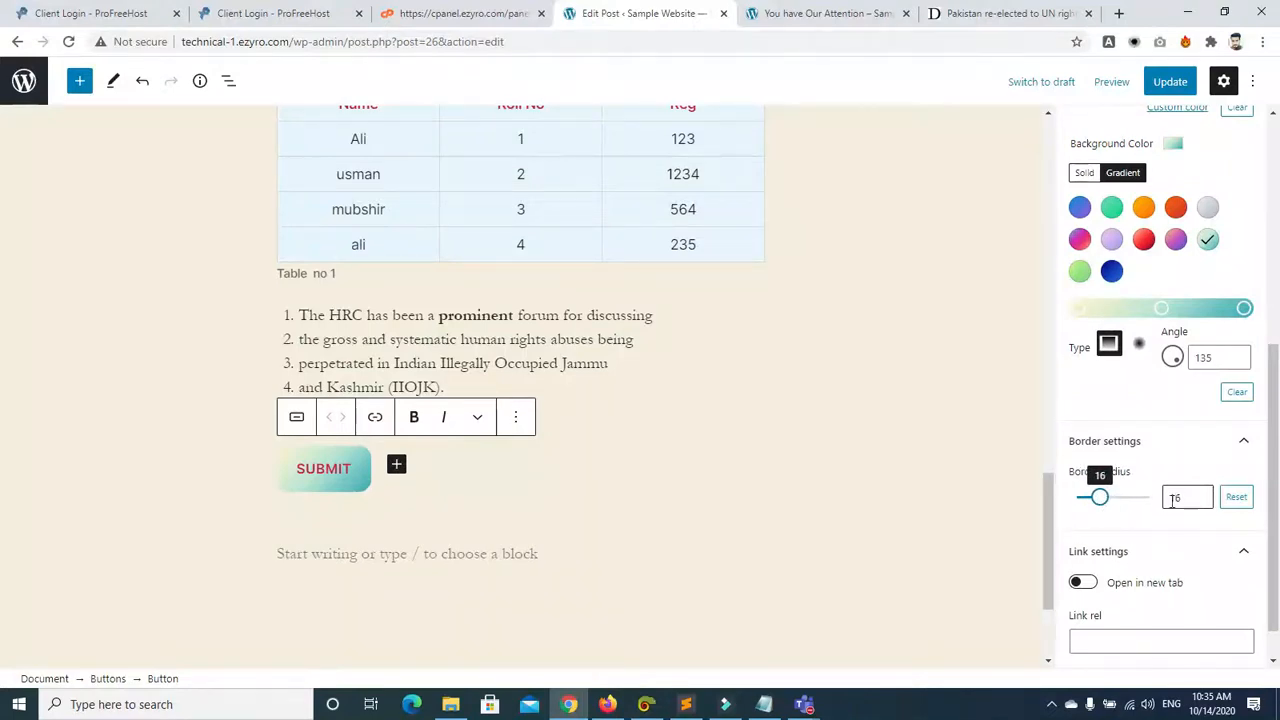
Step: Set the SUBMIT button's link to open in a new tab, and check its link rel and URL entry
{"action": "left_click_drag", "start_coordinate": [1275, 514], "coordinate": [1274, 545]}
{"action": "left_click", "coordinate": [1080, 541]}
{"action": "triple_click", "coordinate": [1104, 598]}
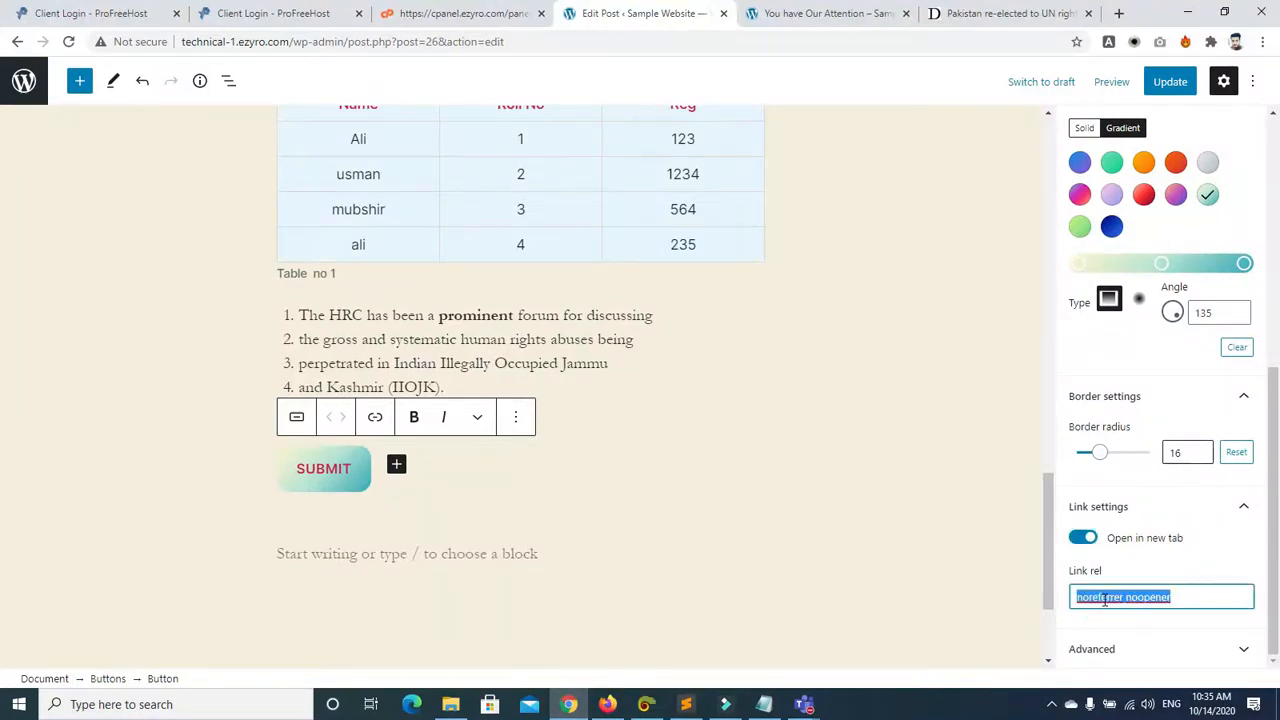
{"action": "left_click", "coordinate": [375, 419]}
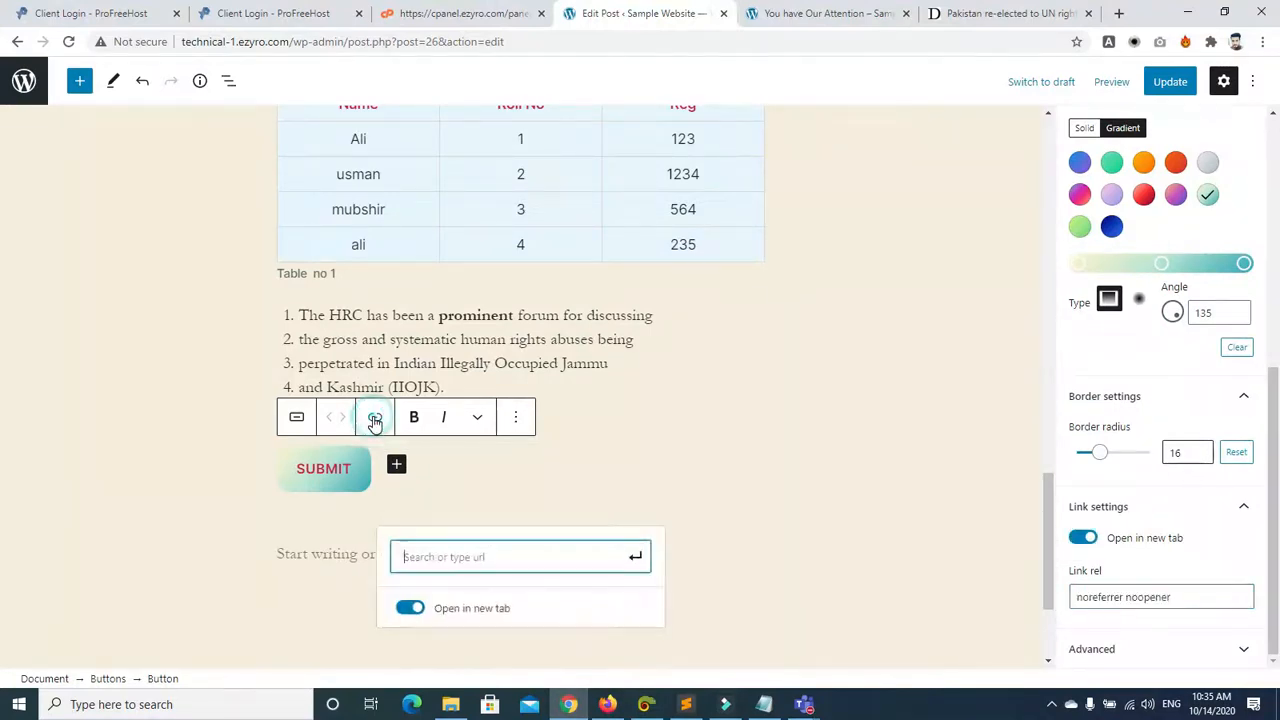
{"action": "triple_click", "coordinate": [1178, 600]}
{"action": "left_click_drag", "start_coordinate": [1274, 523], "coordinate": [1277, 583]}
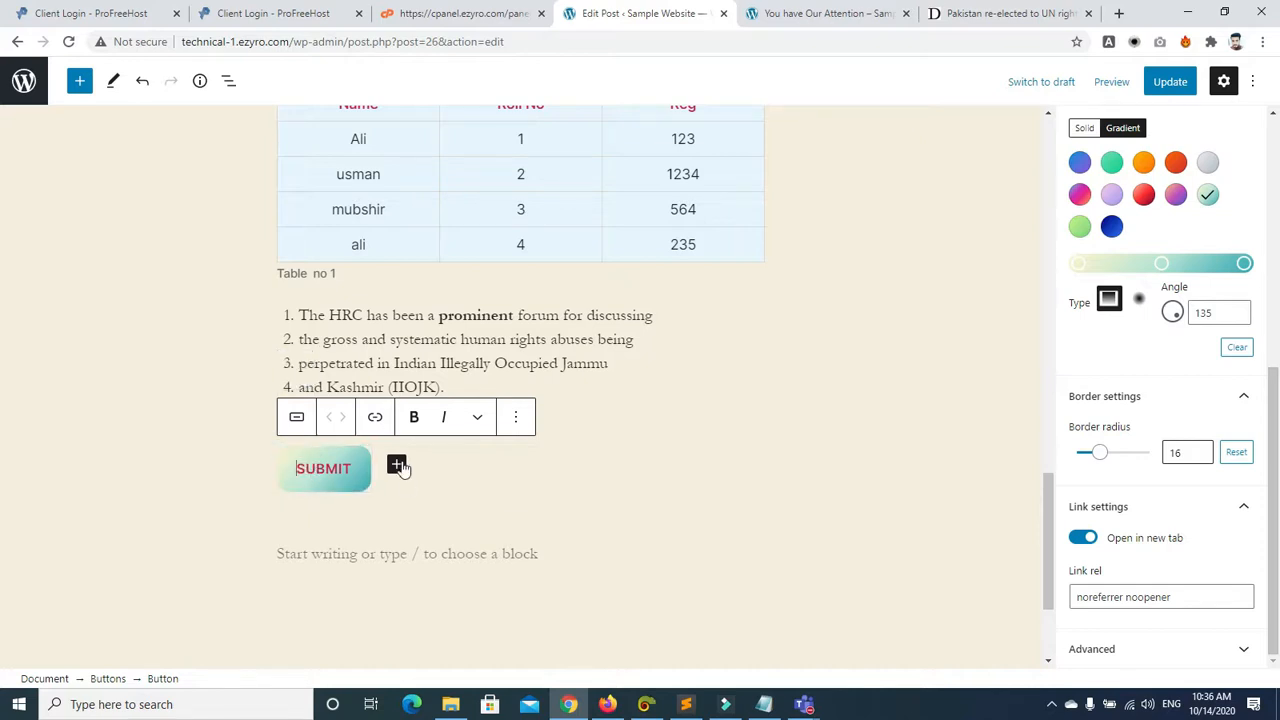
{"action": "left_click", "coordinate": [140, 408]}
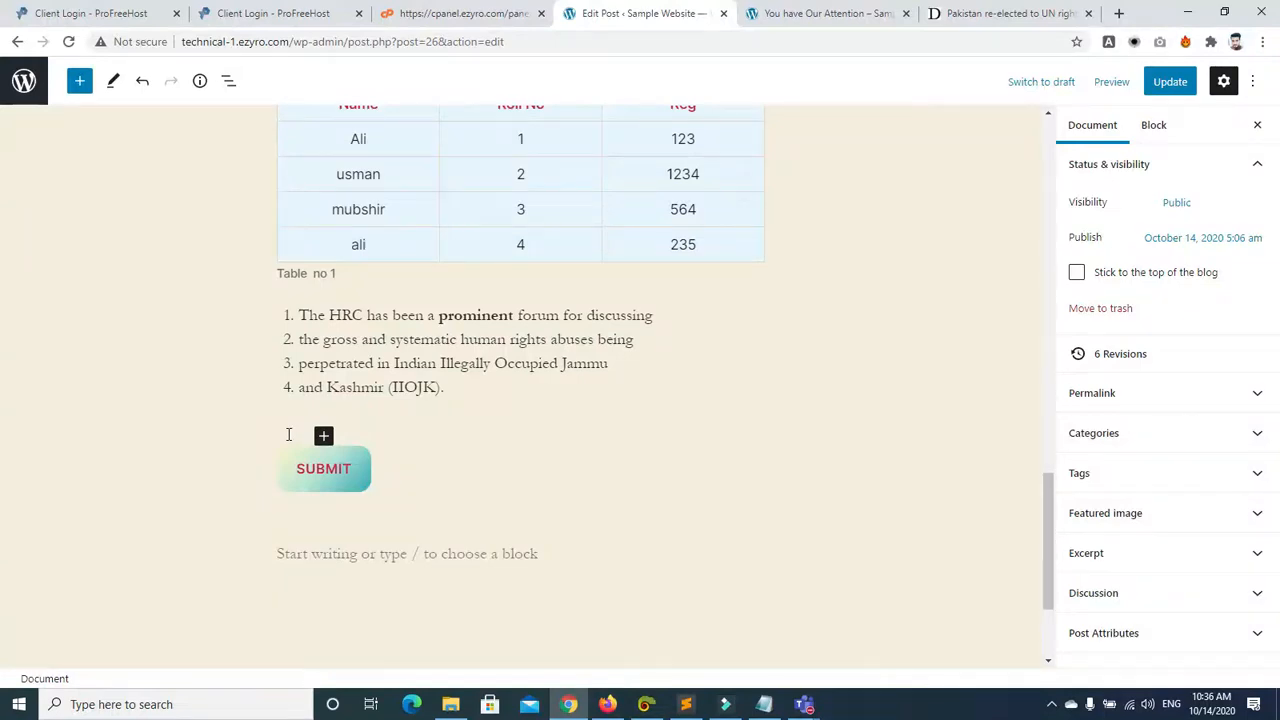
{"action": "left_click", "coordinate": [446, 347]}
{"action": "left_click", "coordinate": [484, 392]}
{"action": "key", "text": "Return"}
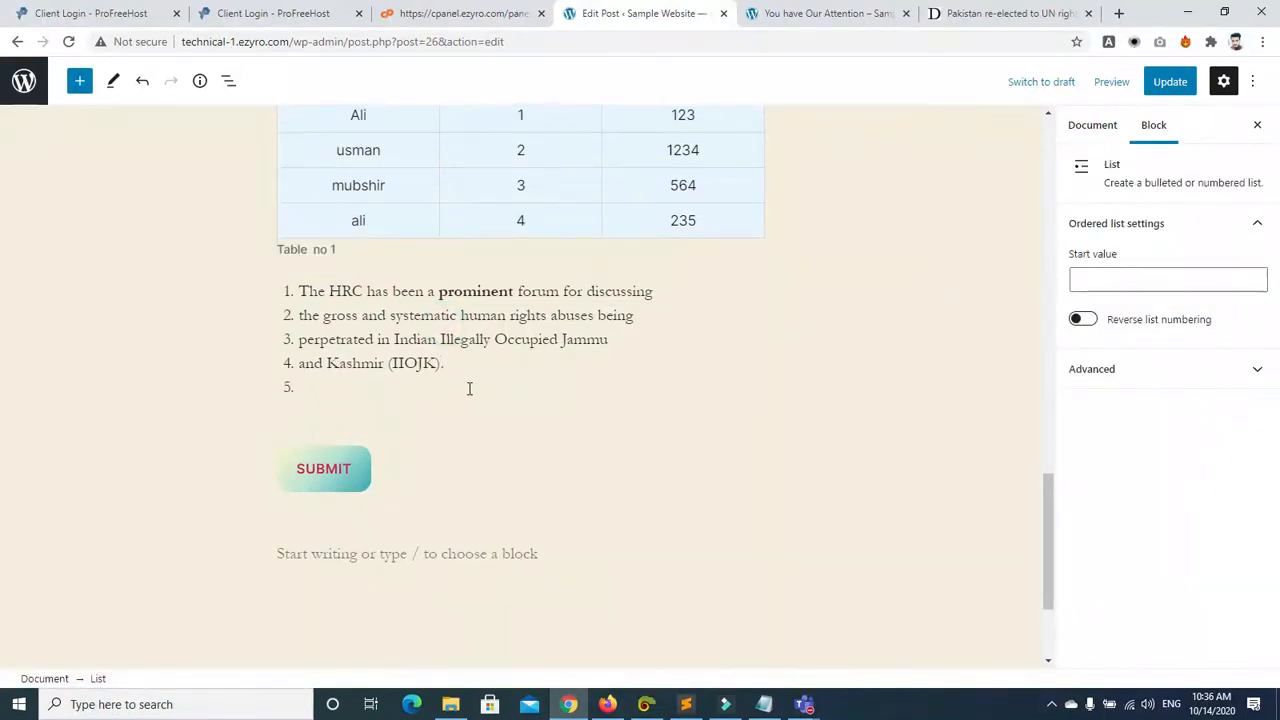
{"action": "key", "text": "BackSpace"}
Step: Add three more unlabeled buttons beside the SUBMIT button in the same Buttons block
{"action": "left_click", "coordinate": [360, 472]}
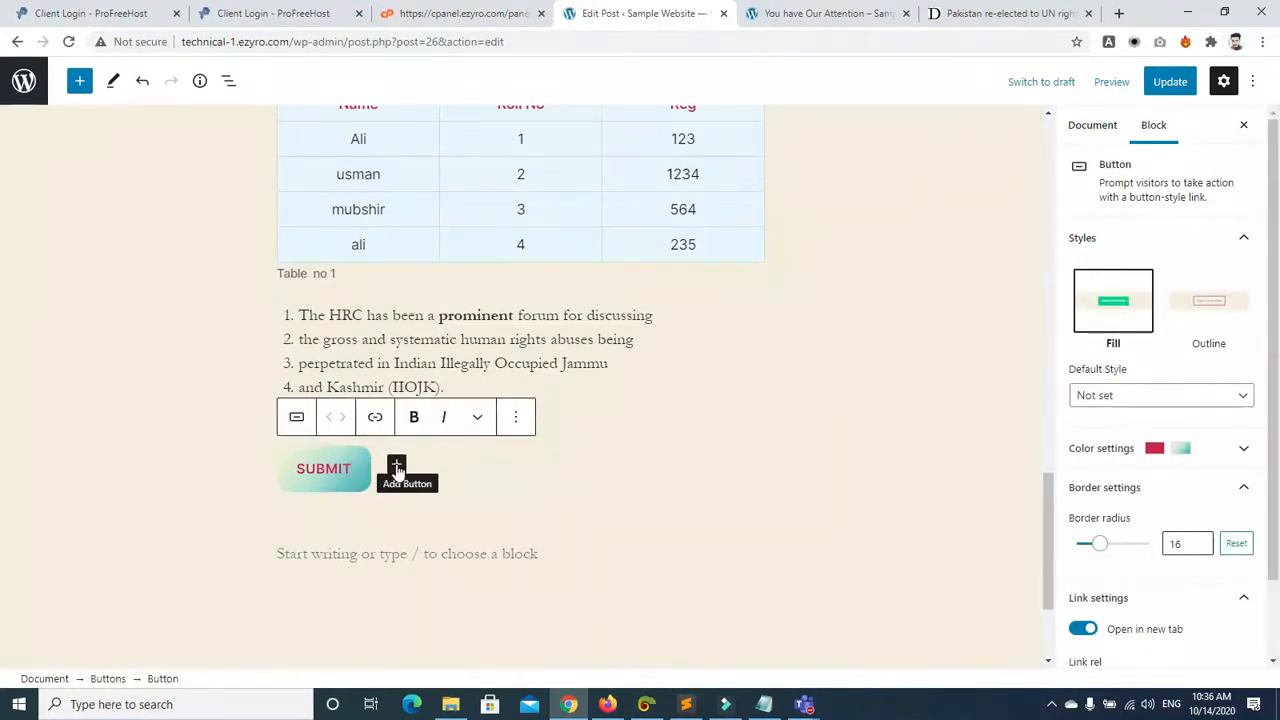
{"action": "left_click", "coordinate": [397, 468]}
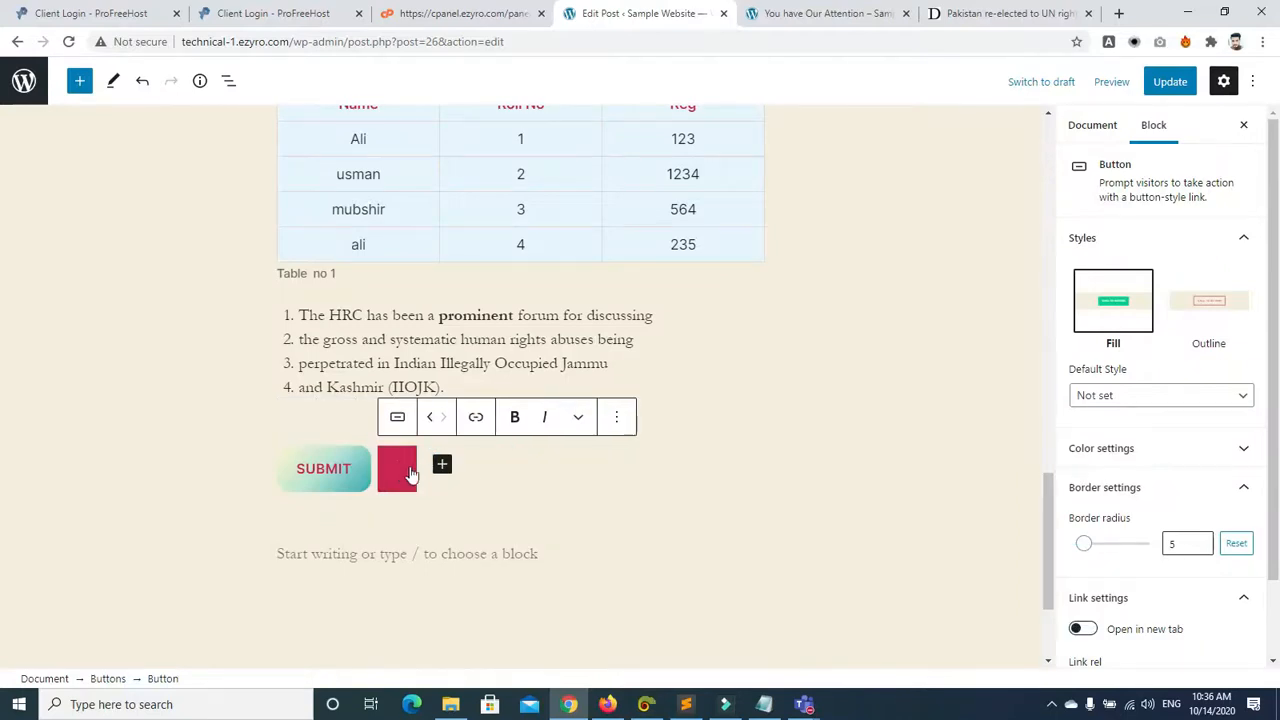
{"action": "left_click", "coordinate": [448, 387]}
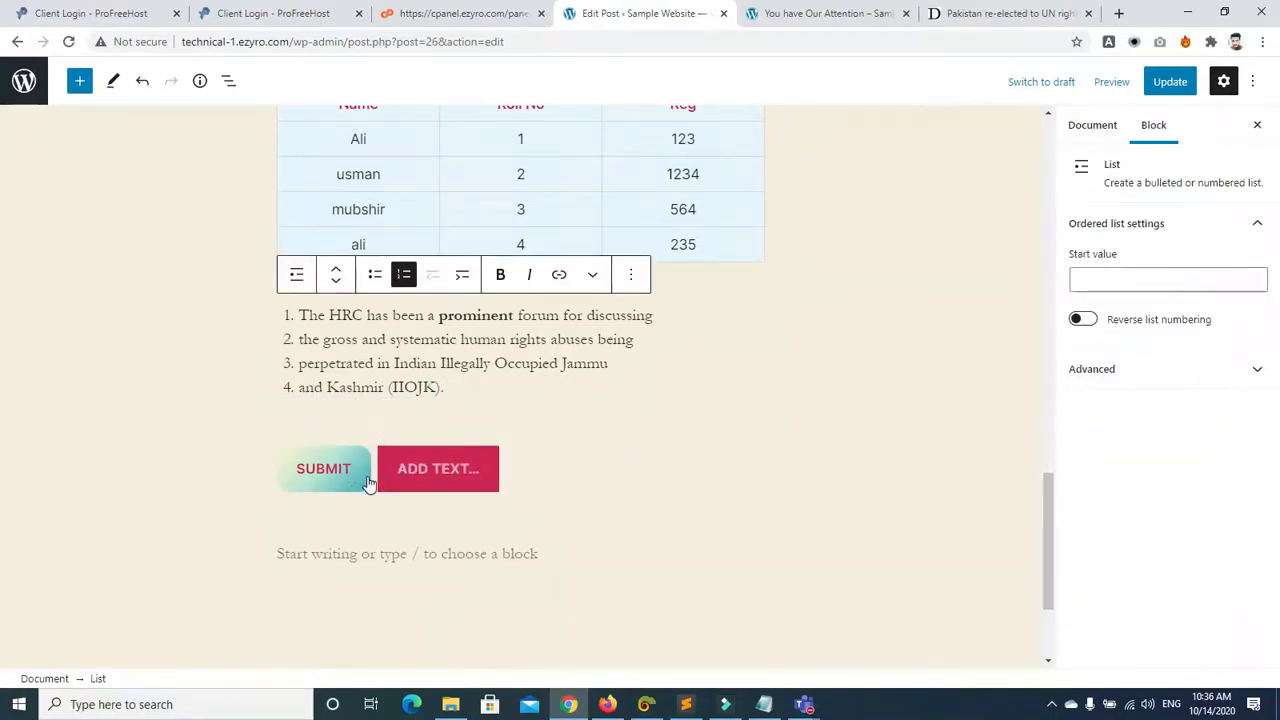
{"action": "left_click", "coordinate": [480, 479]}
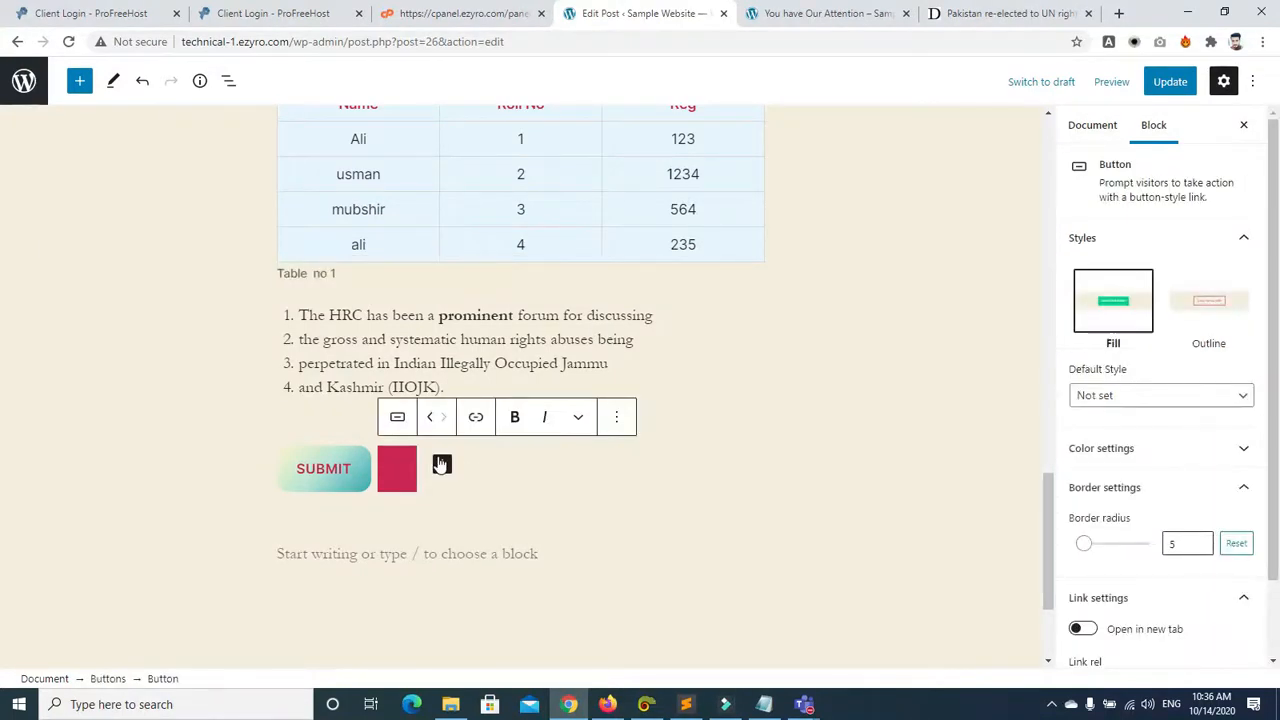
{"action": "left_click", "coordinate": [439, 467]}
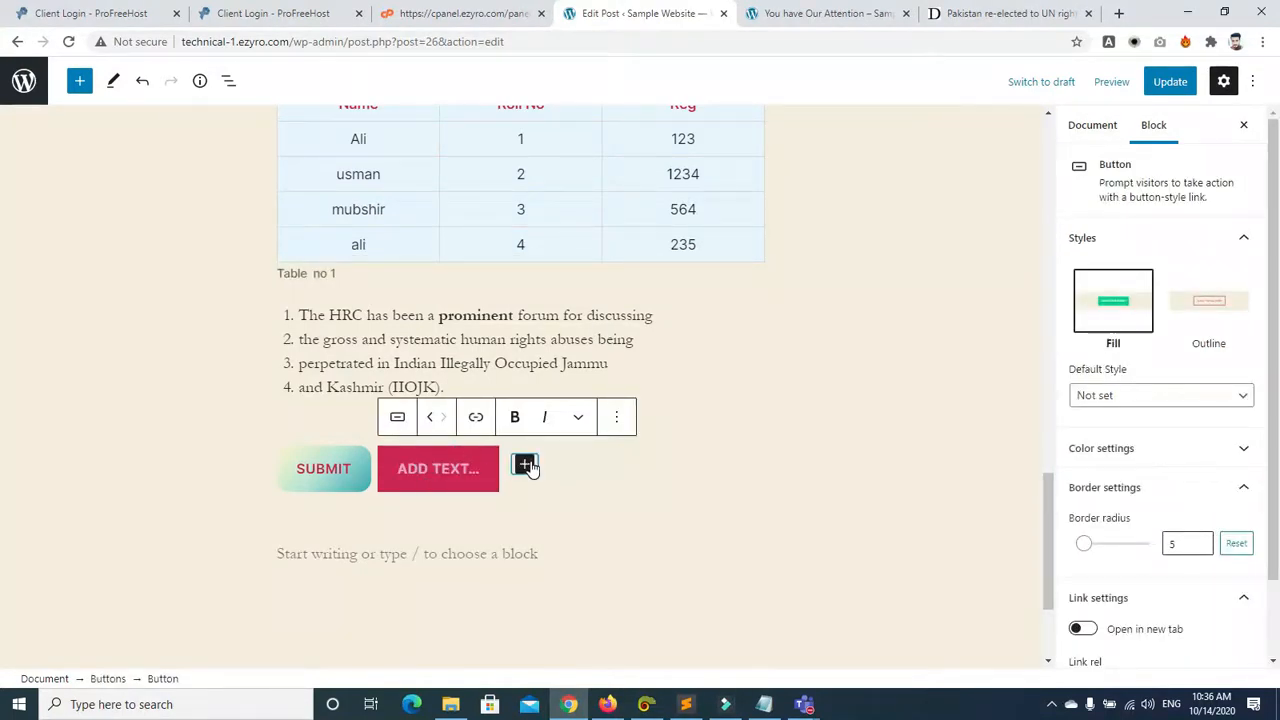
{"action": "left_click", "coordinate": [526, 466]}
{"action": "left_click", "coordinate": [565, 467]}
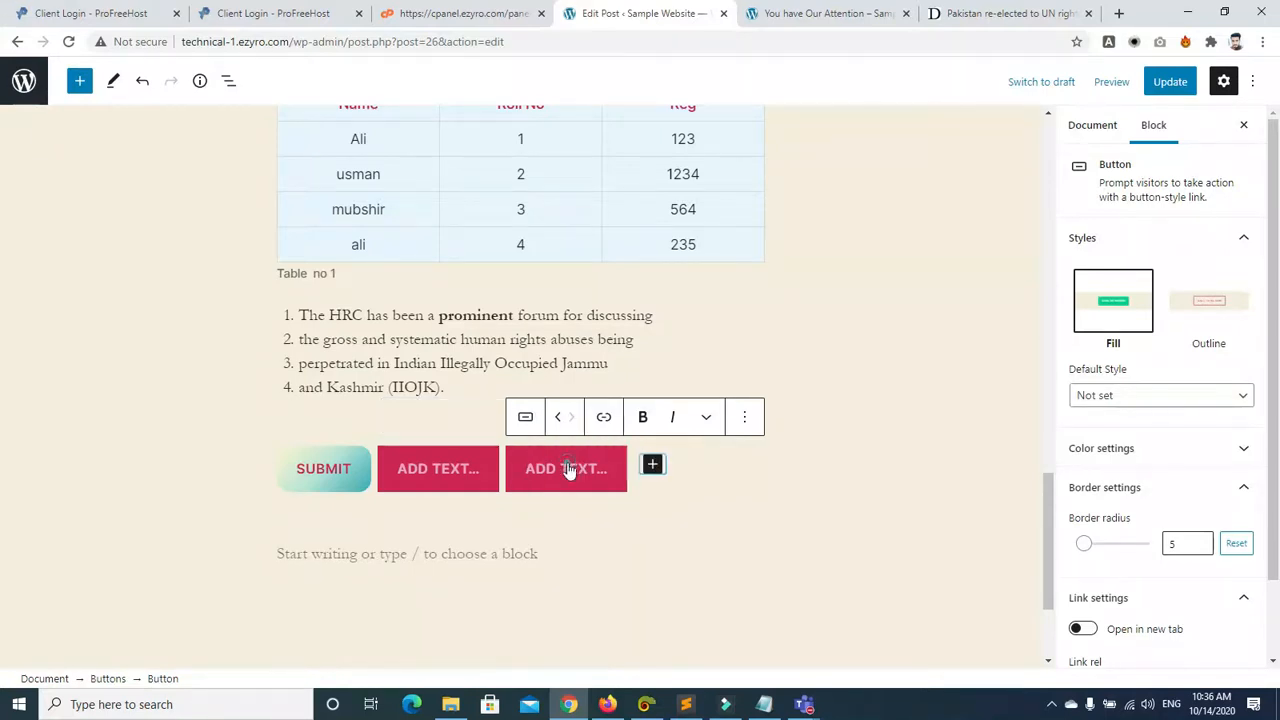
{"action": "left_click", "coordinate": [652, 466]}
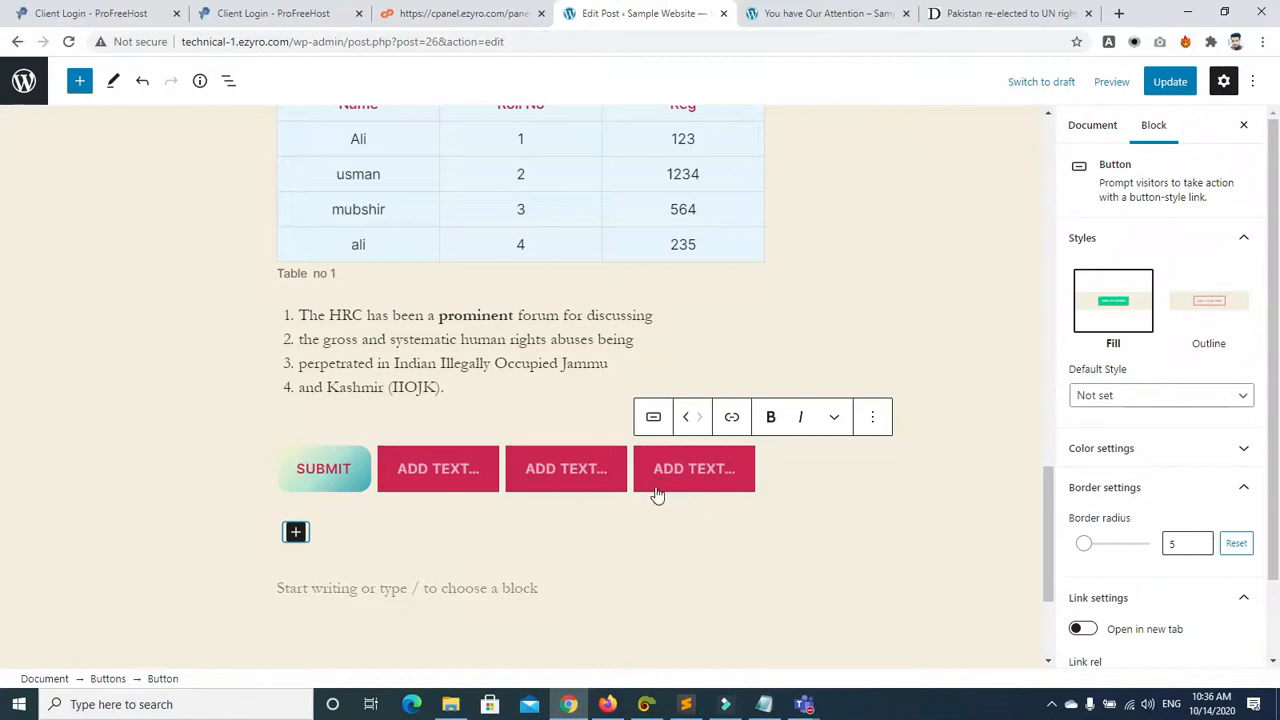
{"action": "left_click", "coordinate": [410, 314]}
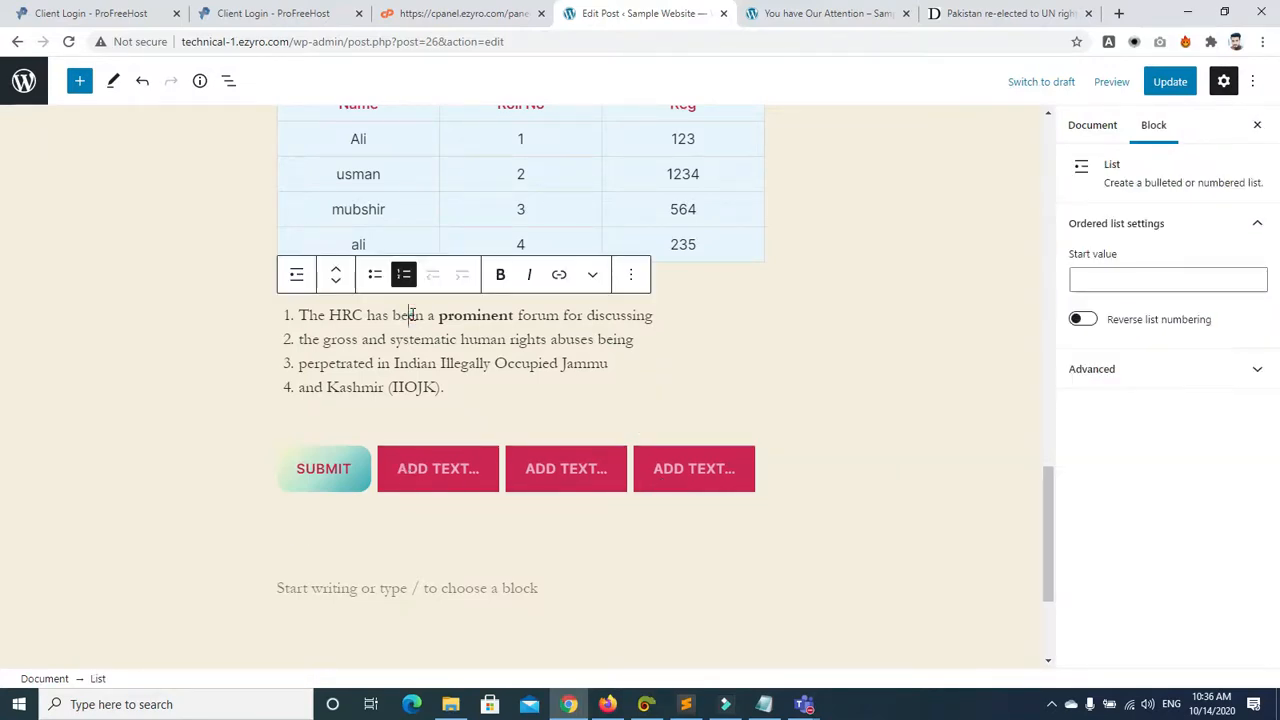
{"action": "left_click", "coordinate": [446, 390]}
{"action": "left_click_drag", "start_coordinate": [1050, 476], "coordinate": [1052, 525]}
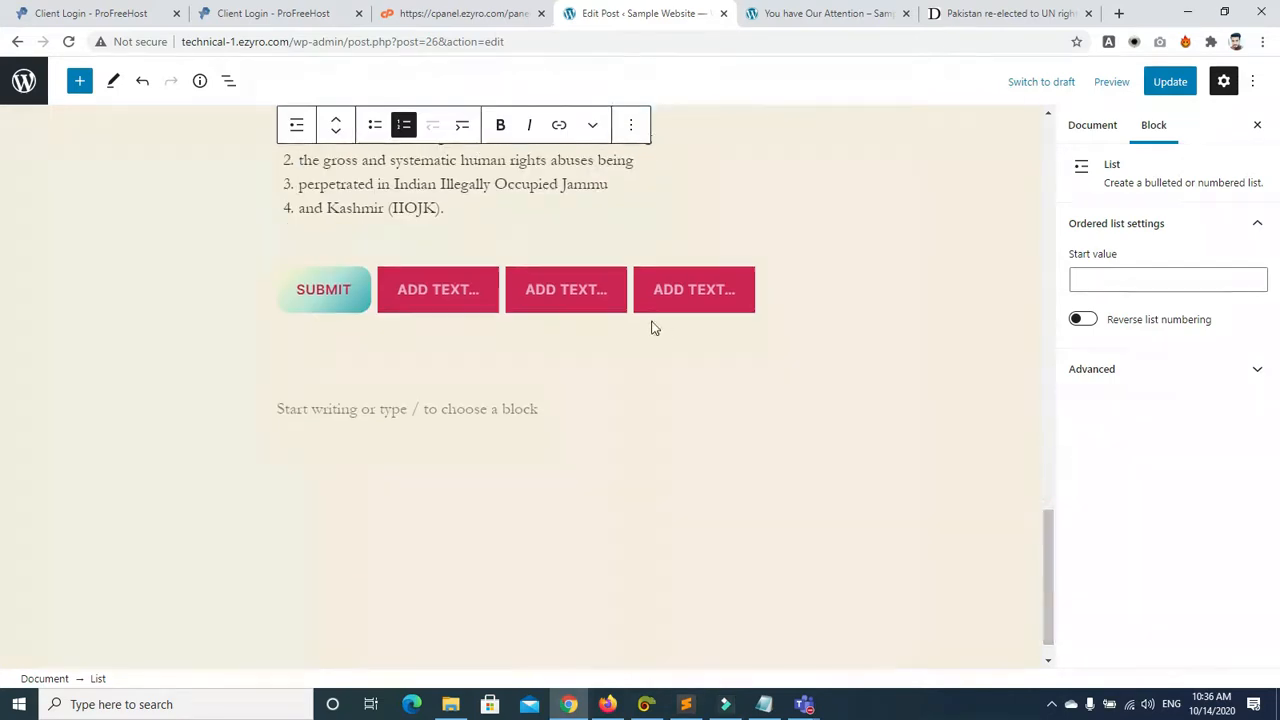
{"action": "left_click", "coordinate": [462, 211]}
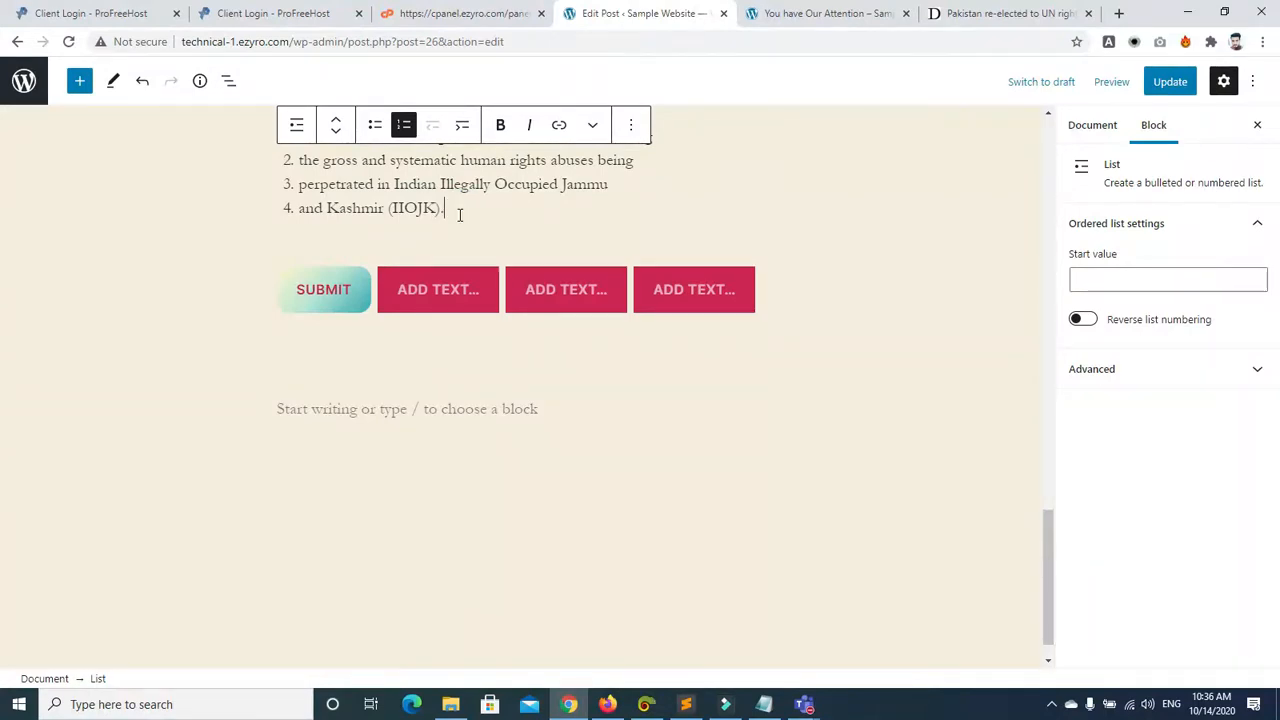
{"action": "left_click", "coordinate": [768, 292]}
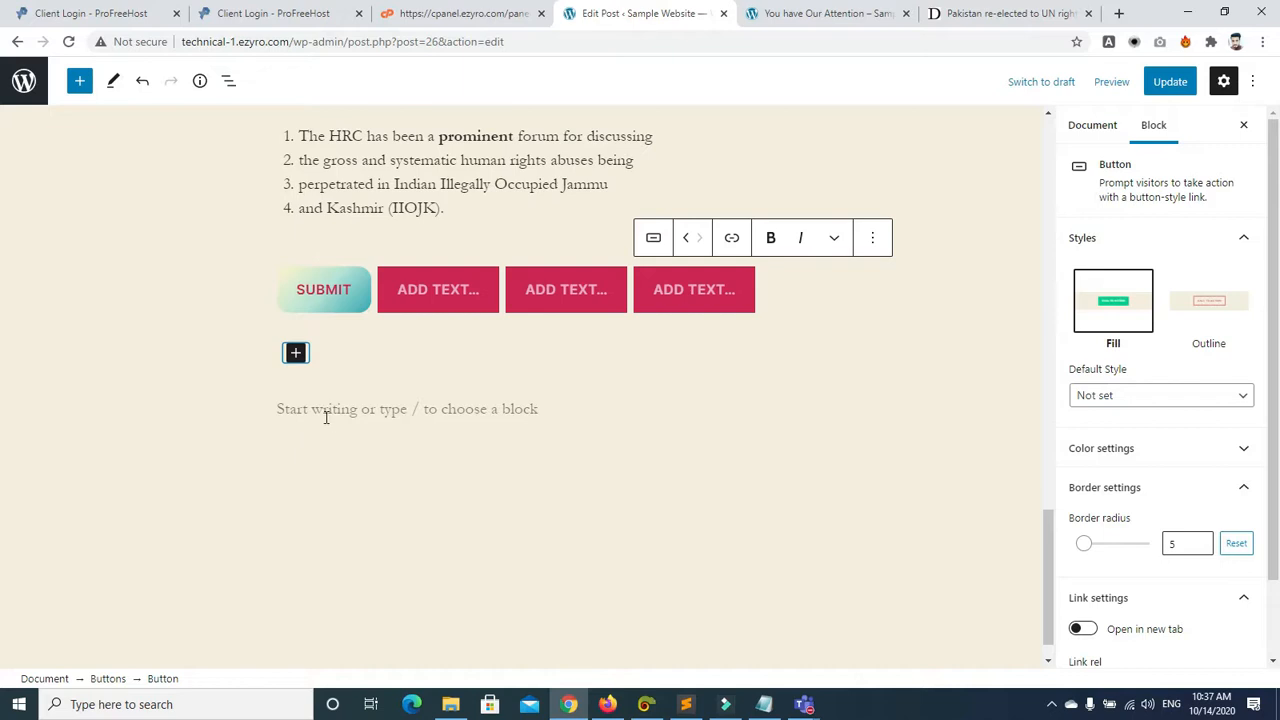
{"action": "left_click", "coordinate": [457, 409]}
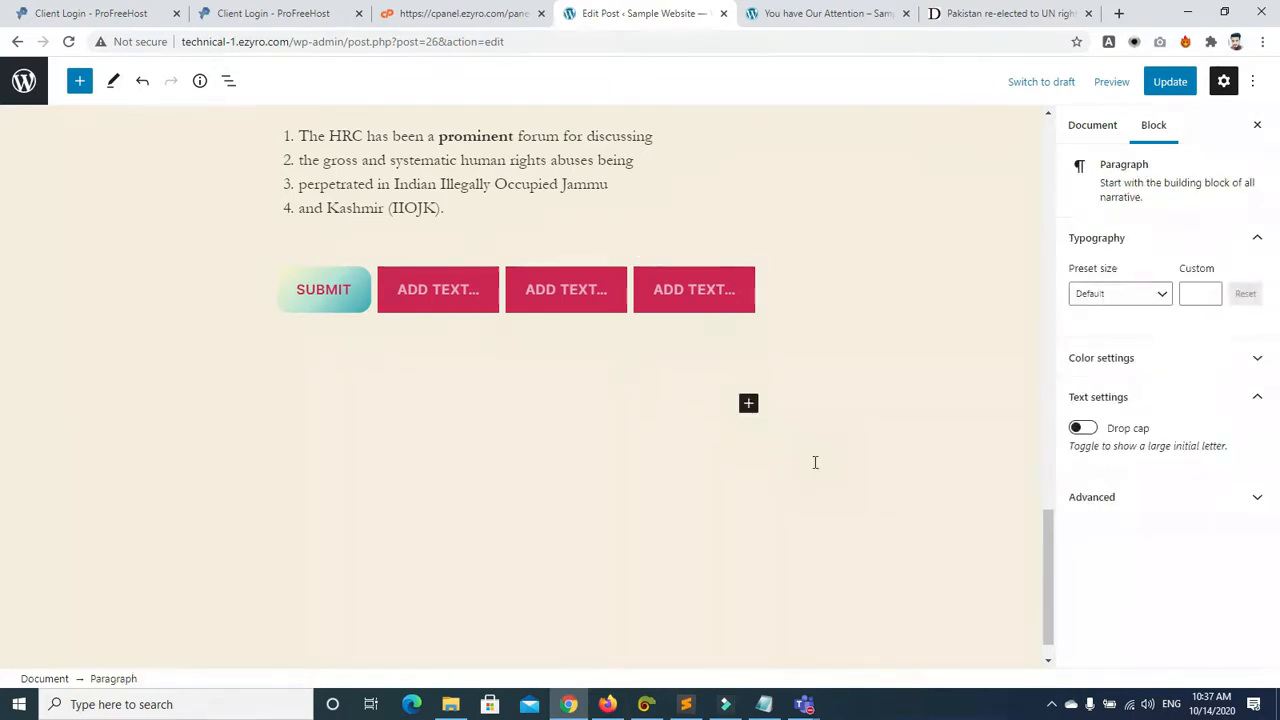
{"action": "left_click_drag", "start_coordinate": [1048, 543], "coordinate": [688, 357]}
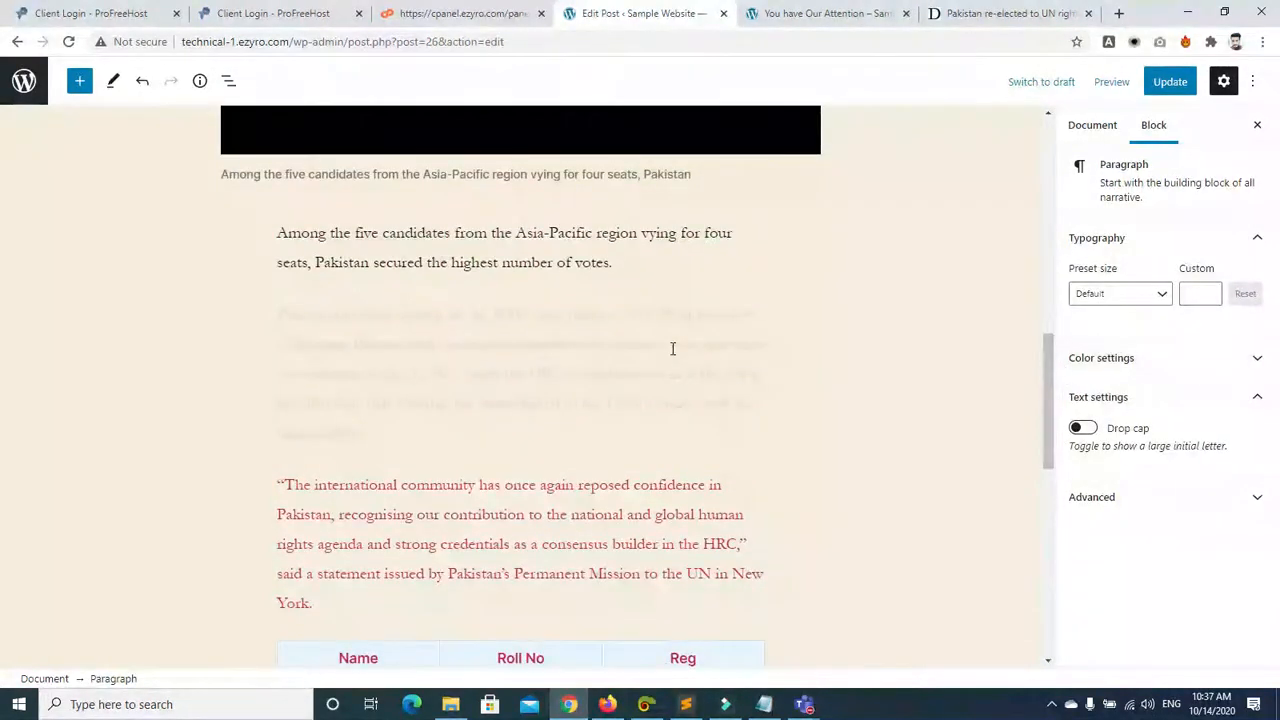
{"action": "left_click", "coordinate": [473, 231]}
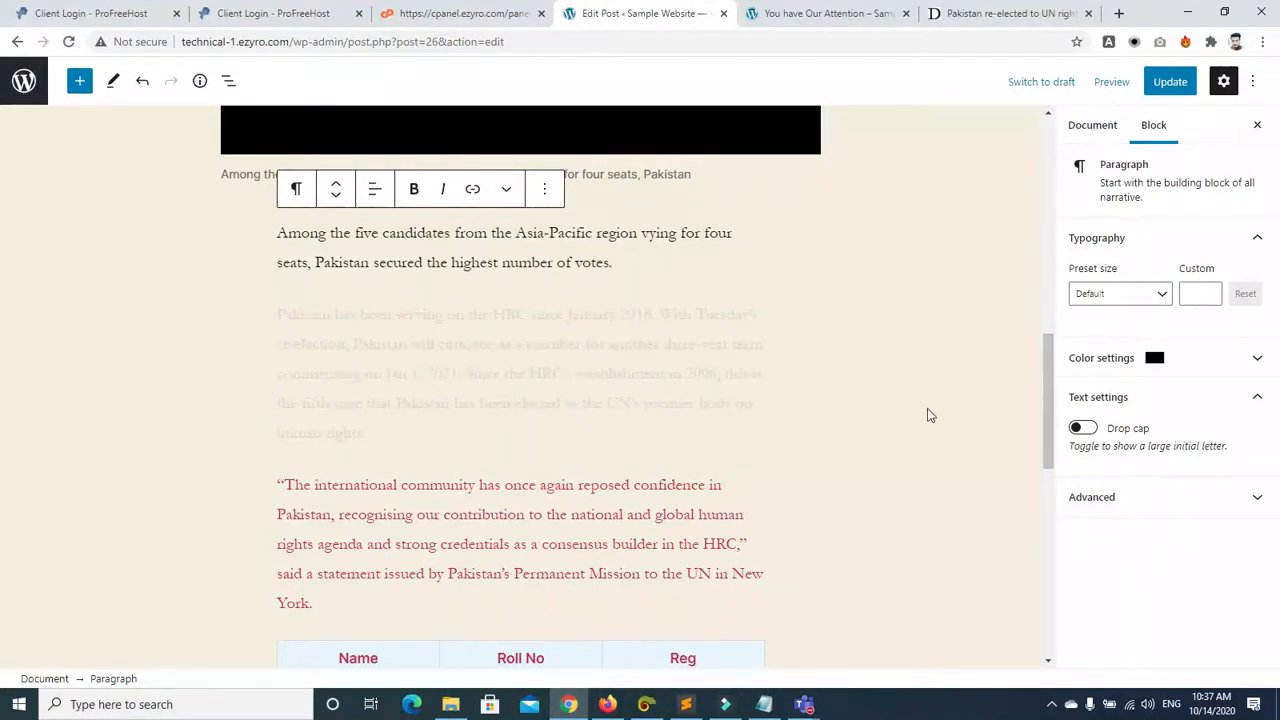
Step: Insert a Social Icons block below the row of buttons at the end of the post
{"action": "left_click_drag", "start_coordinate": [1049, 358], "coordinate": [1049, 528]}
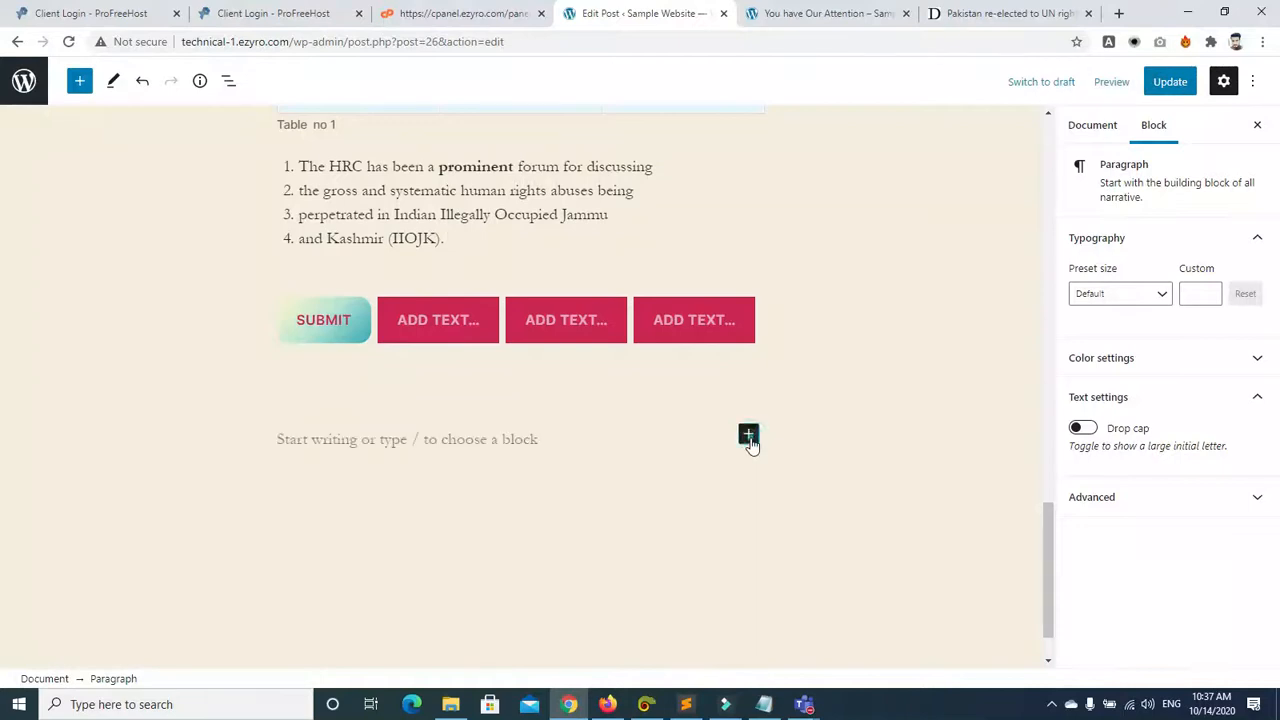
{"action": "left_click", "coordinate": [749, 438]}
{"action": "left_click", "coordinate": [843, 398]}
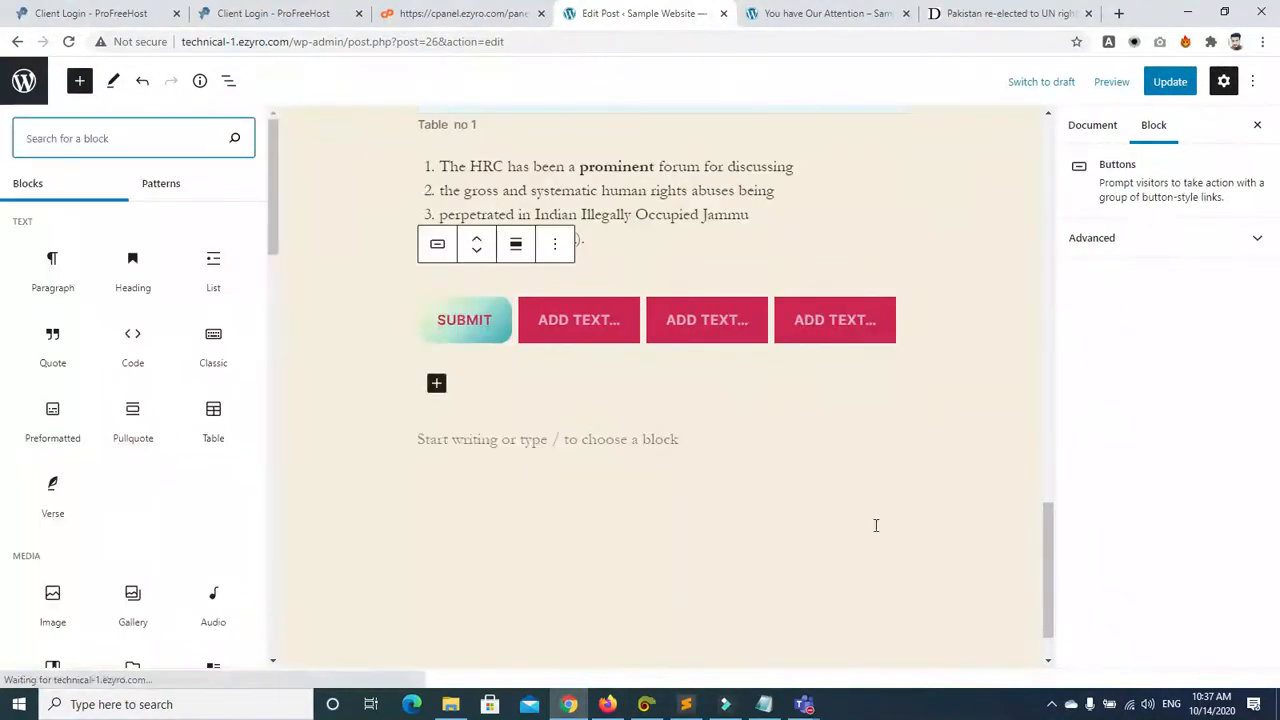
{"action": "left_click_drag", "start_coordinate": [269, 227], "coordinate": [267, 439]}
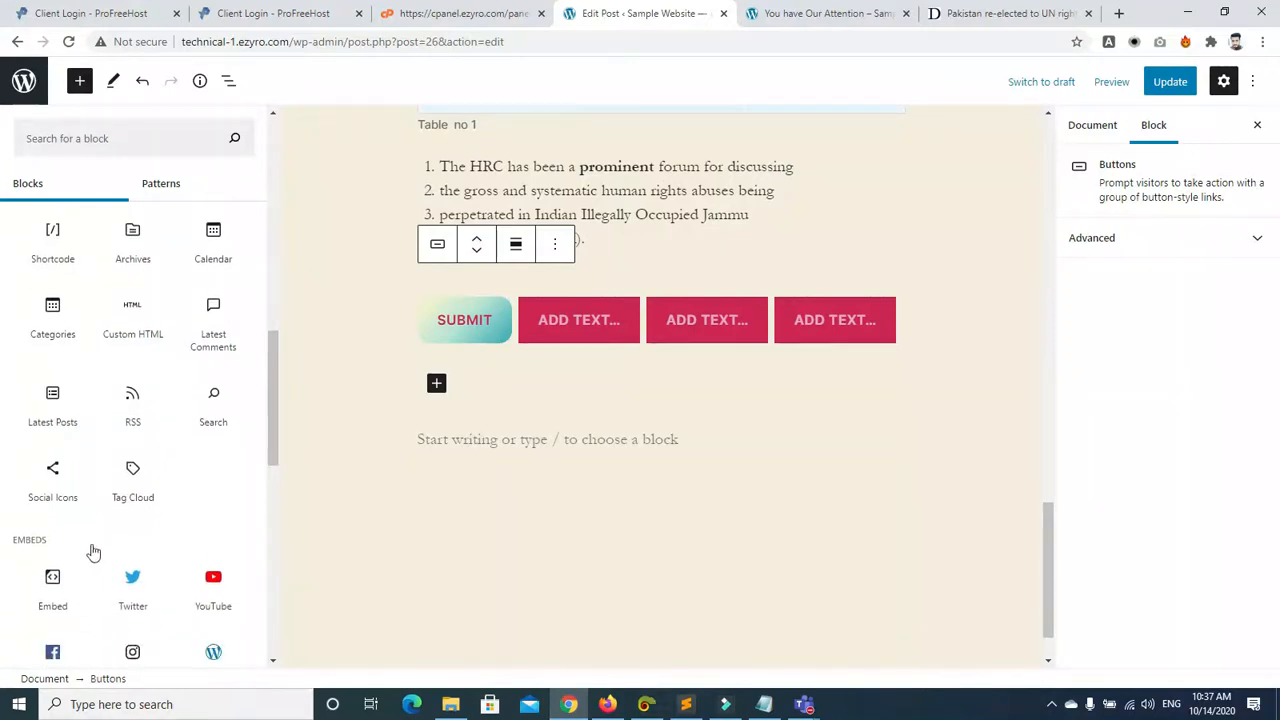
{"action": "left_click", "coordinate": [54, 473]}
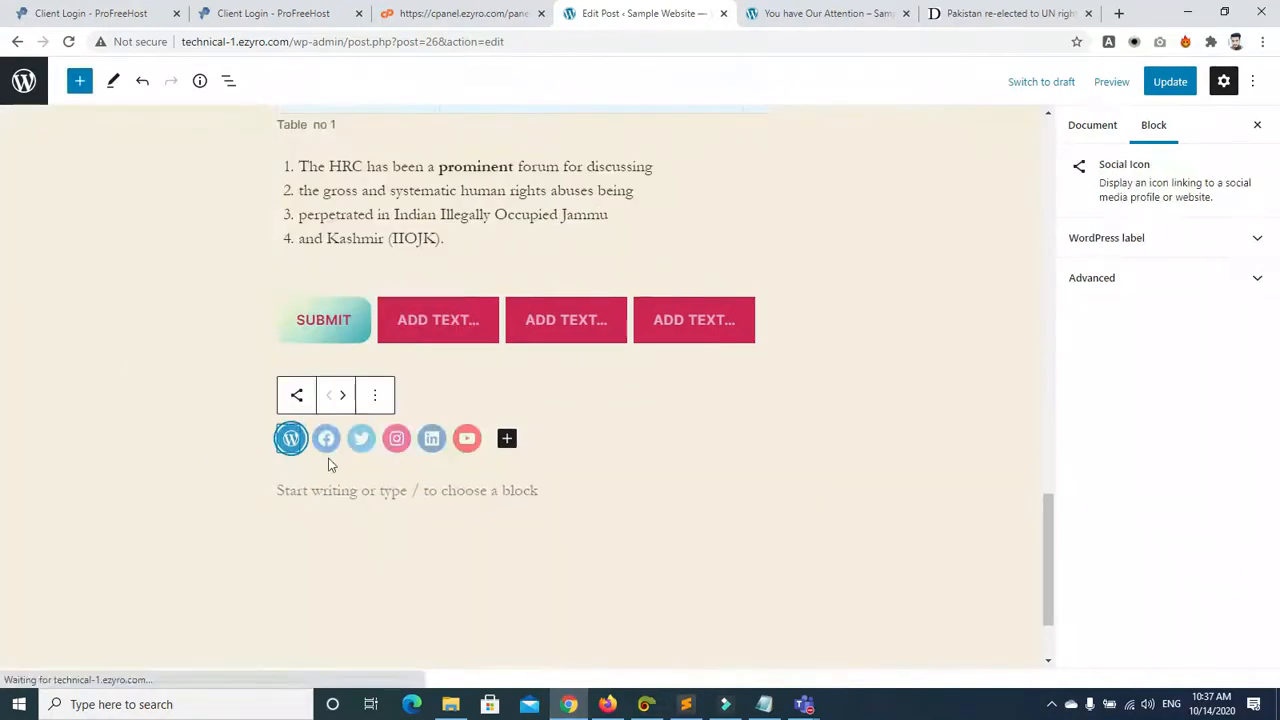
Step: Select the Facebook icon in the new icon row and move up to its parent Social Icons block
{"action": "left_click", "coordinate": [373, 396]}
{"action": "left_click", "coordinate": [373, 401]}
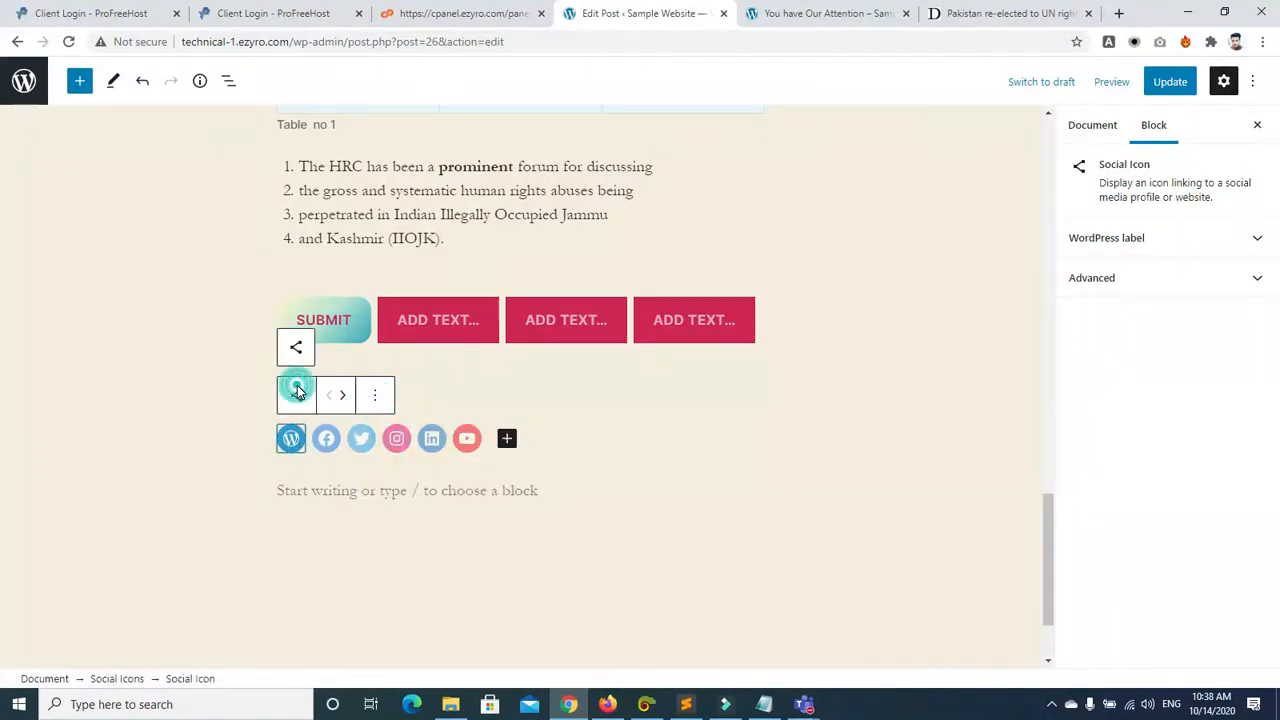
{"action": "left_click", "coordinate": [330, 440]}
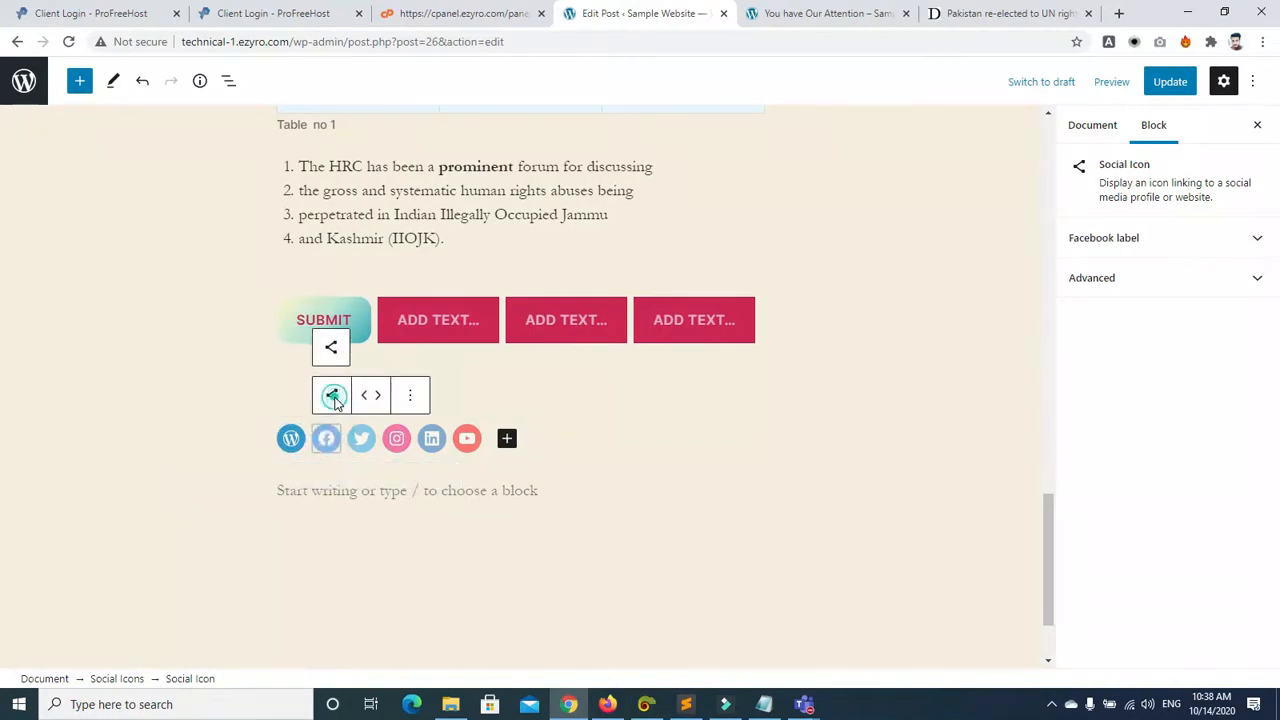
{"action": "left_click", "coordinate": [333, 348]}
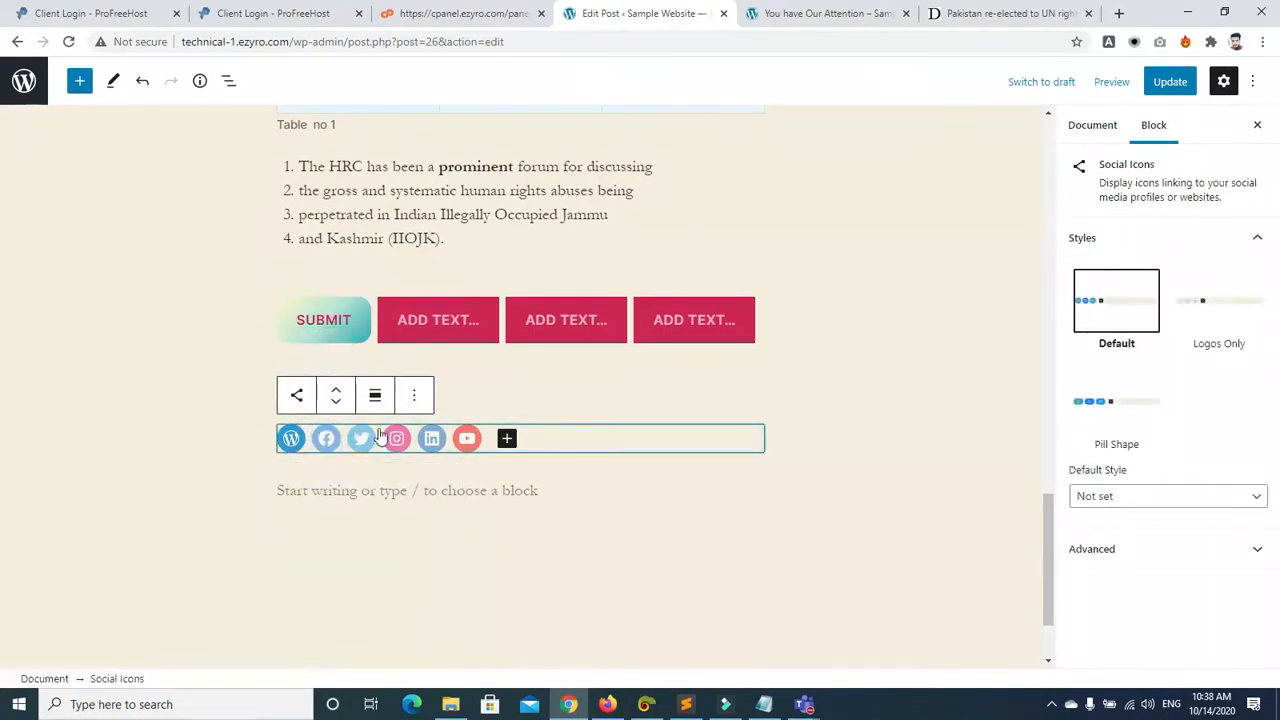
Step: Try the Logos Only, Default and Pill Shape styles on the social icons block
{"action": "left_click", "coordinate": [1234, 309]}
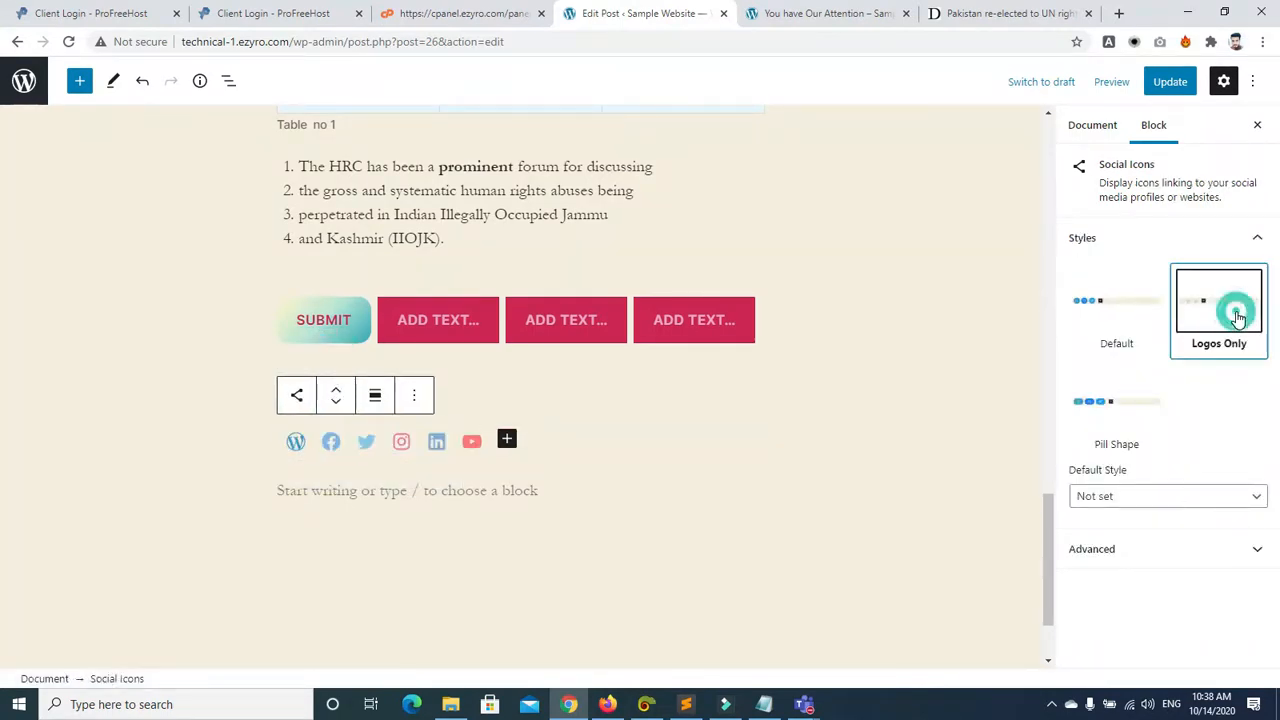
{"action": "left_click", "coordinate": [1137, 309]}
{"action": "left_click", "coordinate": [1206, 306]}
{"action": "left_click", "coordinate": [1136, 418]}
Step: Set the preferred default style for social icons to Logos Only and apply the Default style to this block
{"action": "left_click", "coordinate": [1186, 496]}
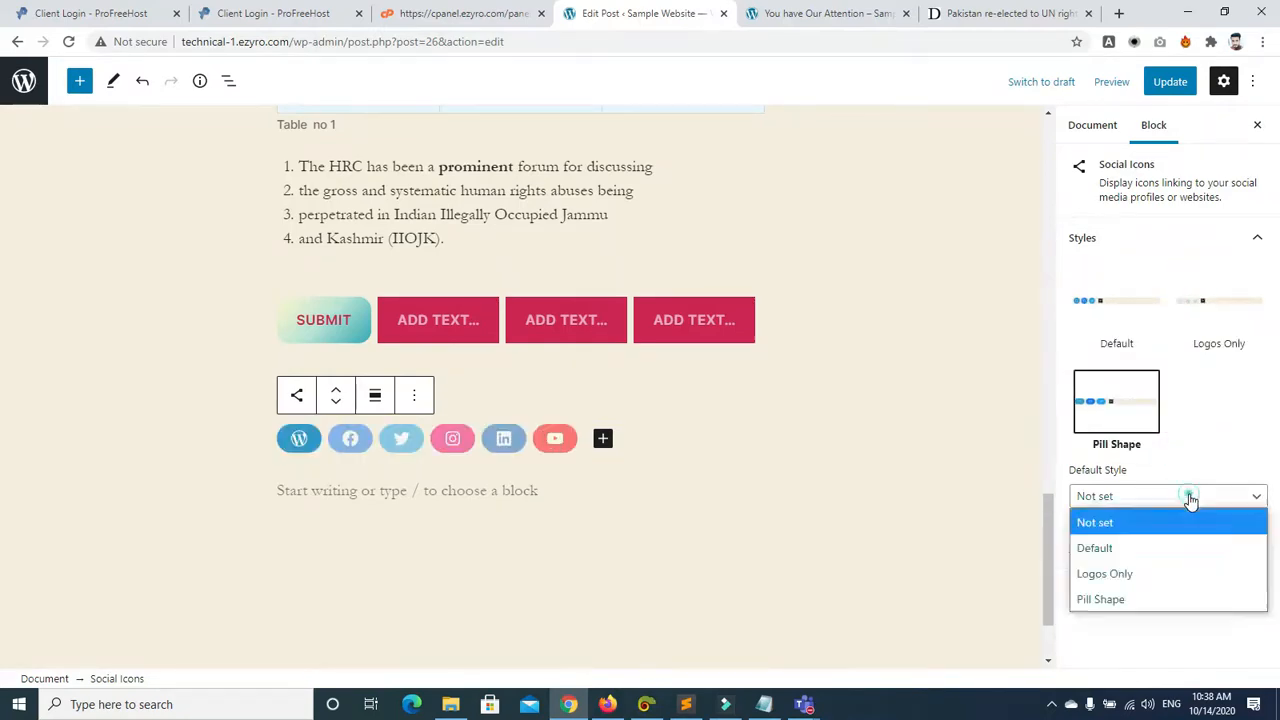
{"action": "left_click", "coordinate": [1150, 564]}
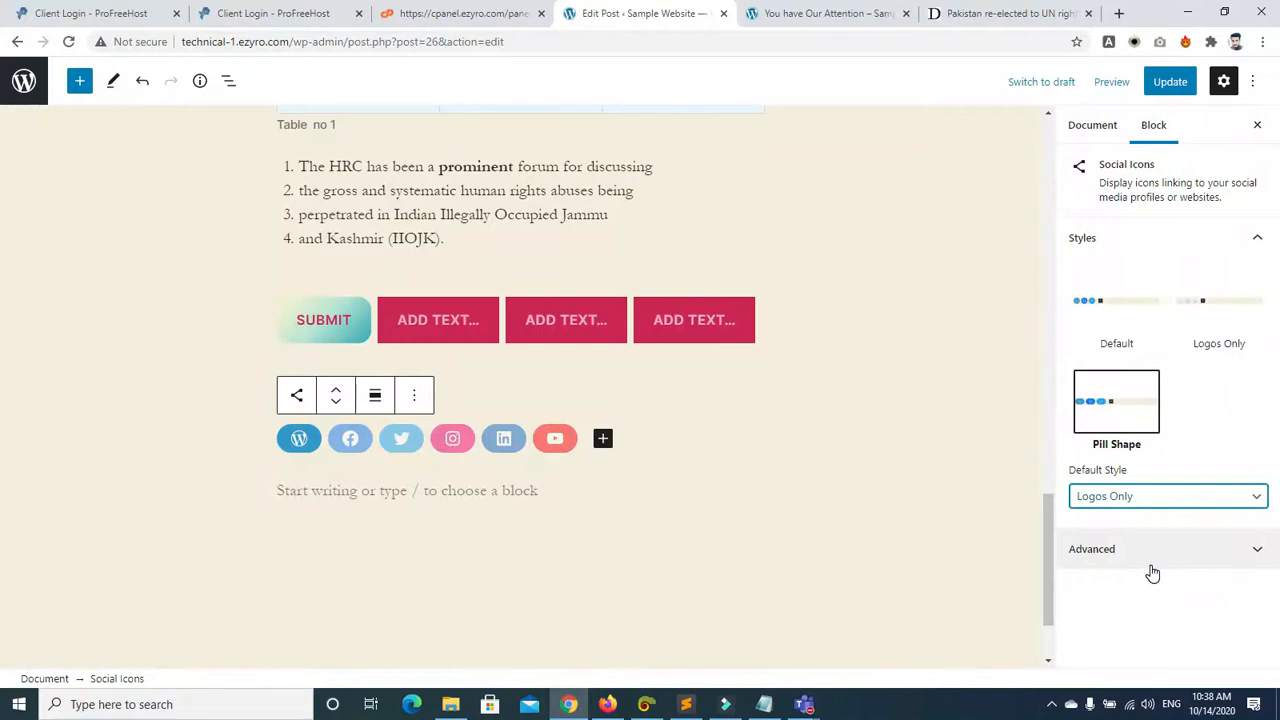
{"action": "left_click", "coordinate": [1141, 295]}
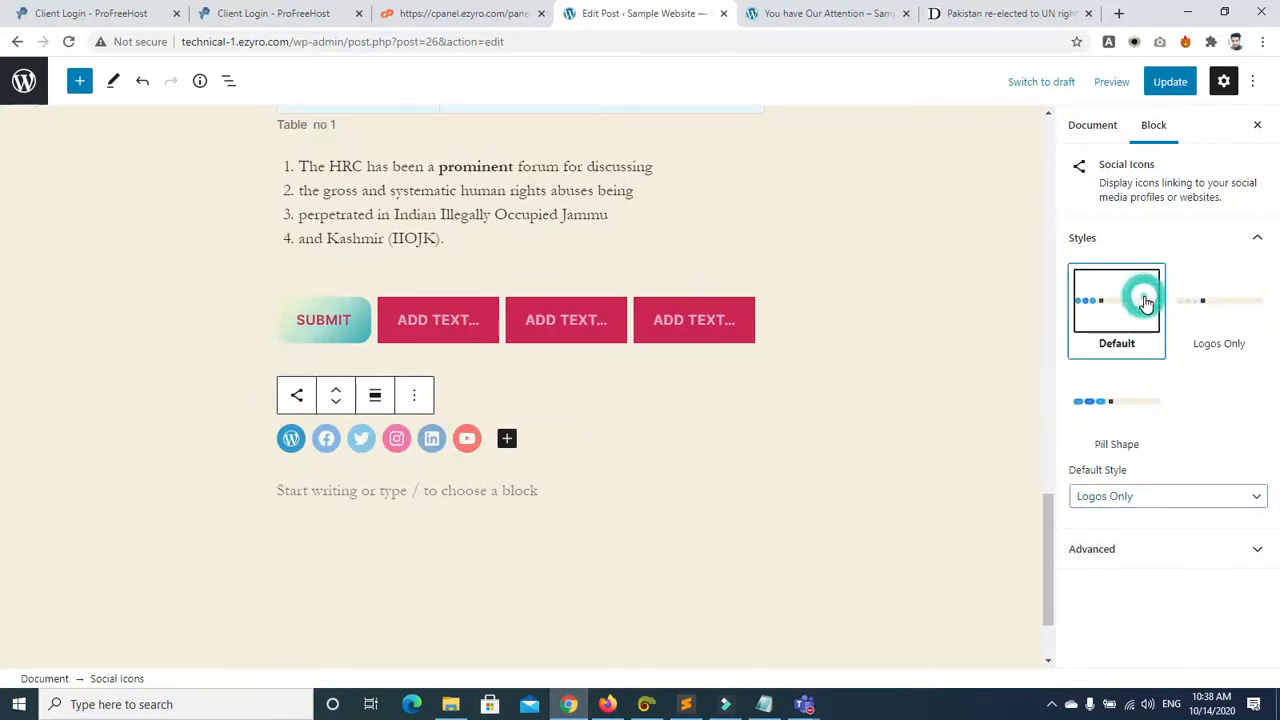
{"action": "left_click", "coordinate": [1257, 240]}
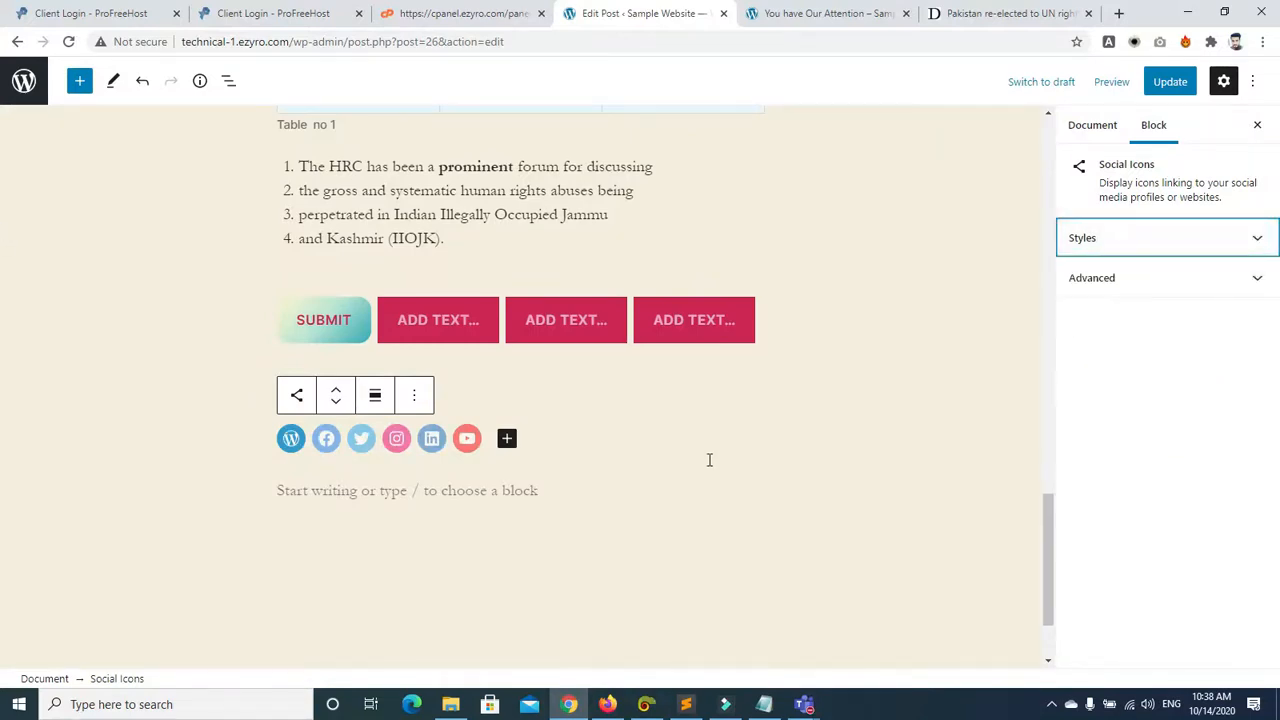
Step: Add DeviantArt and Reddit icons to the end of the social icons block
{"action": "left_click", "coordinate": [518, 556]}
{"action": "left_click", "coordinate": [349, 471]}
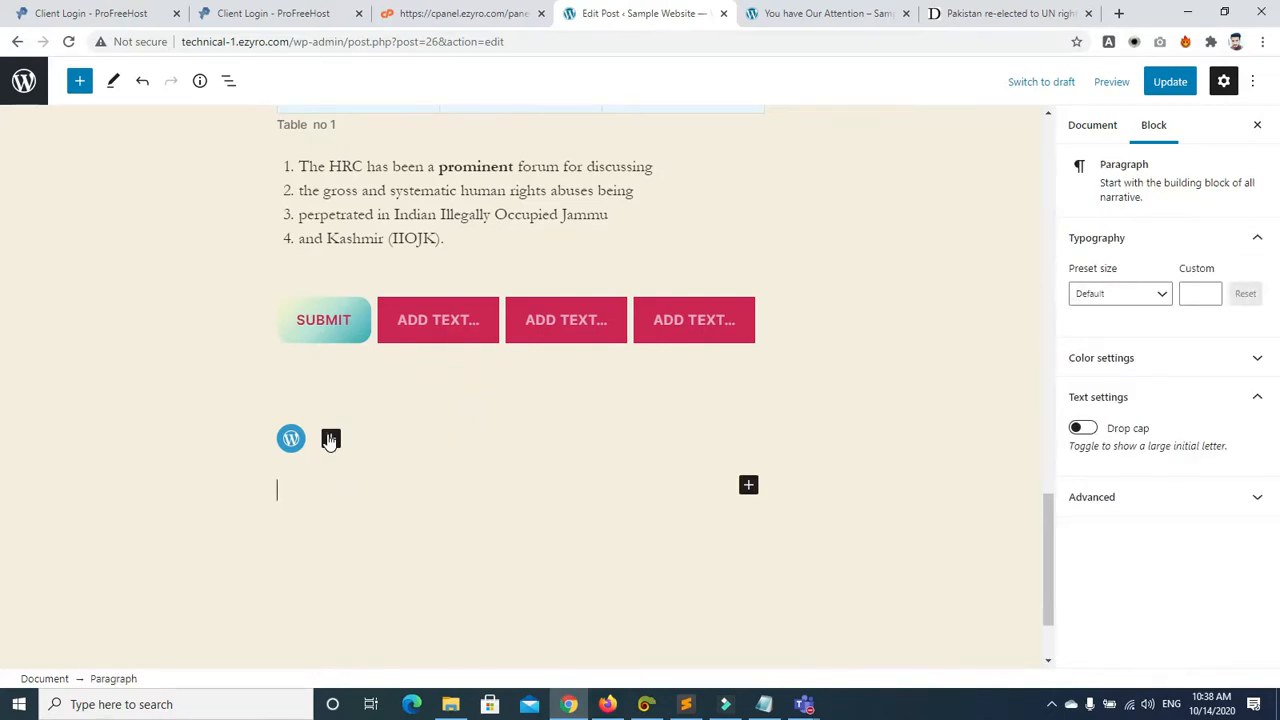
{"action": "left_click", "coordinate": [330, 440]}
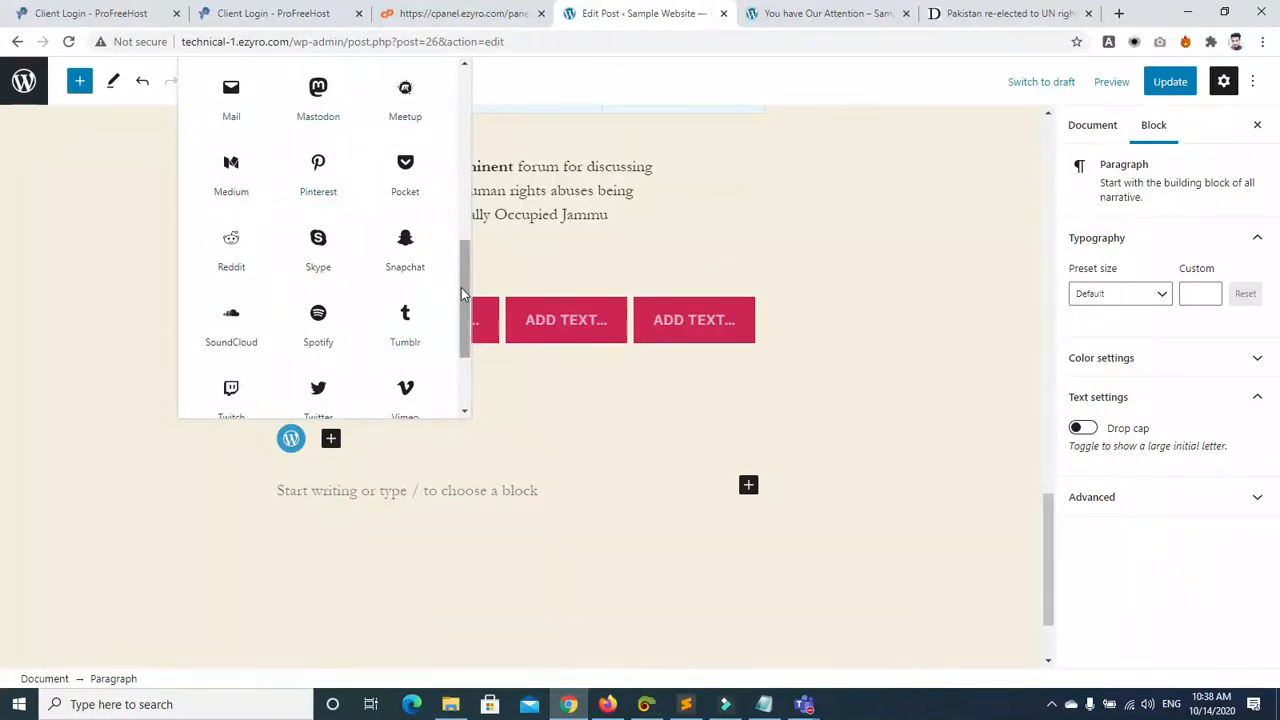
{"action": "left_click_drag", "start_coordinate": [463, 300], "coordinate": [463, 166]}
{"action": "left_click", "coordinate": [322, 145]}
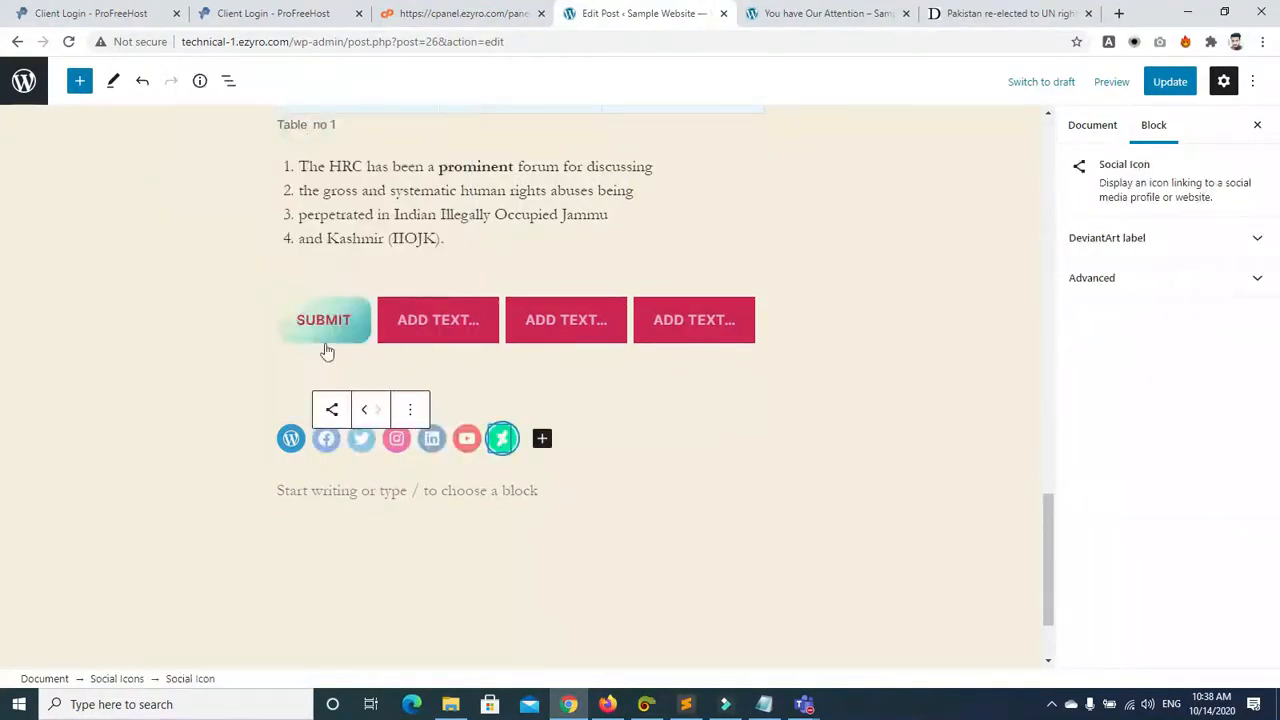
{"action": "left_click", "coordinate": [543, 440]}
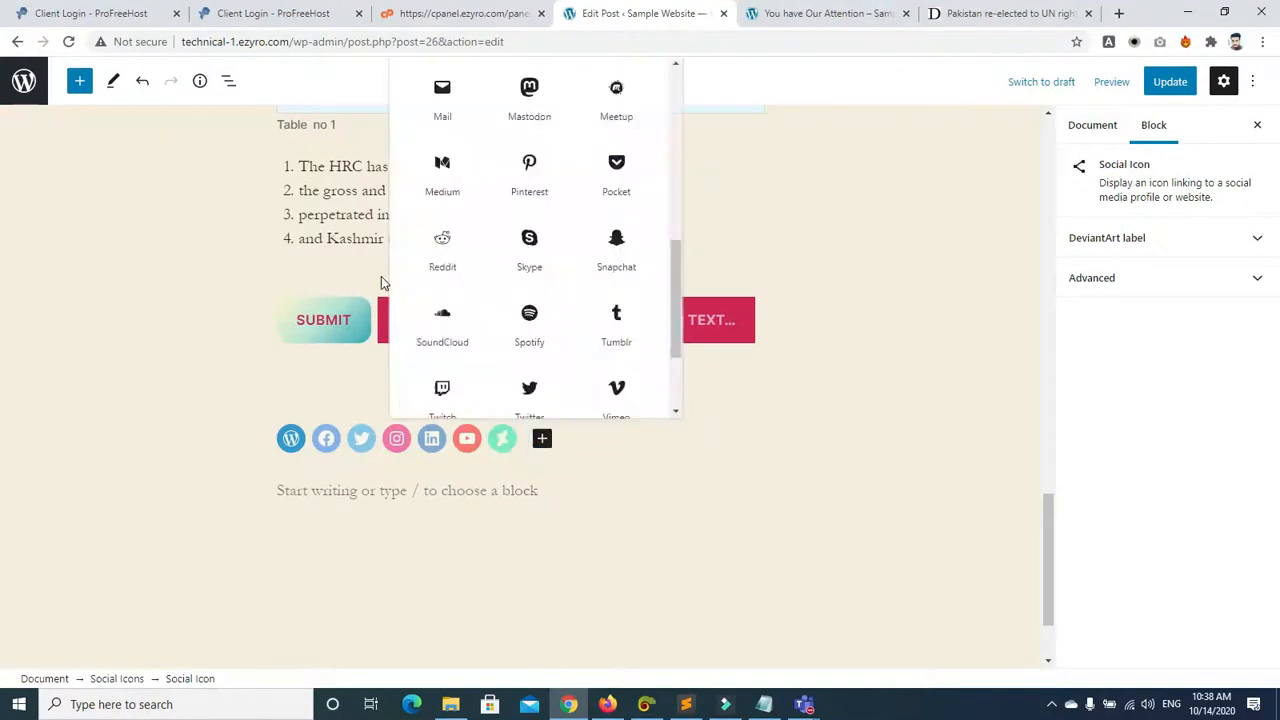
{"action": "left_click", "coordinate": [447, 259]}
{"action": "left_click", "coordinate": [611, 523]}
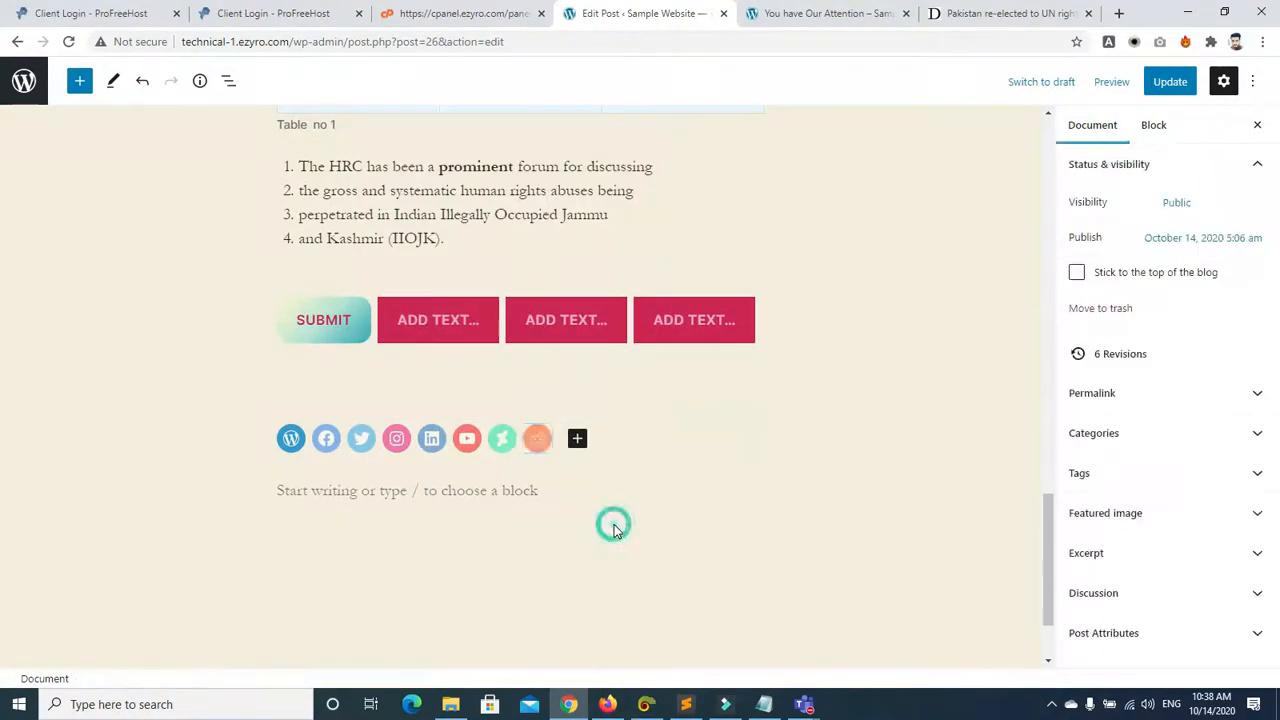
Step: Examine the WordPress icon's address, label and advanced settings, and the link fields of the Facebook, Twitter and LinkedIn icons
{"action": "left_click", "coordinate": [290, 438]}
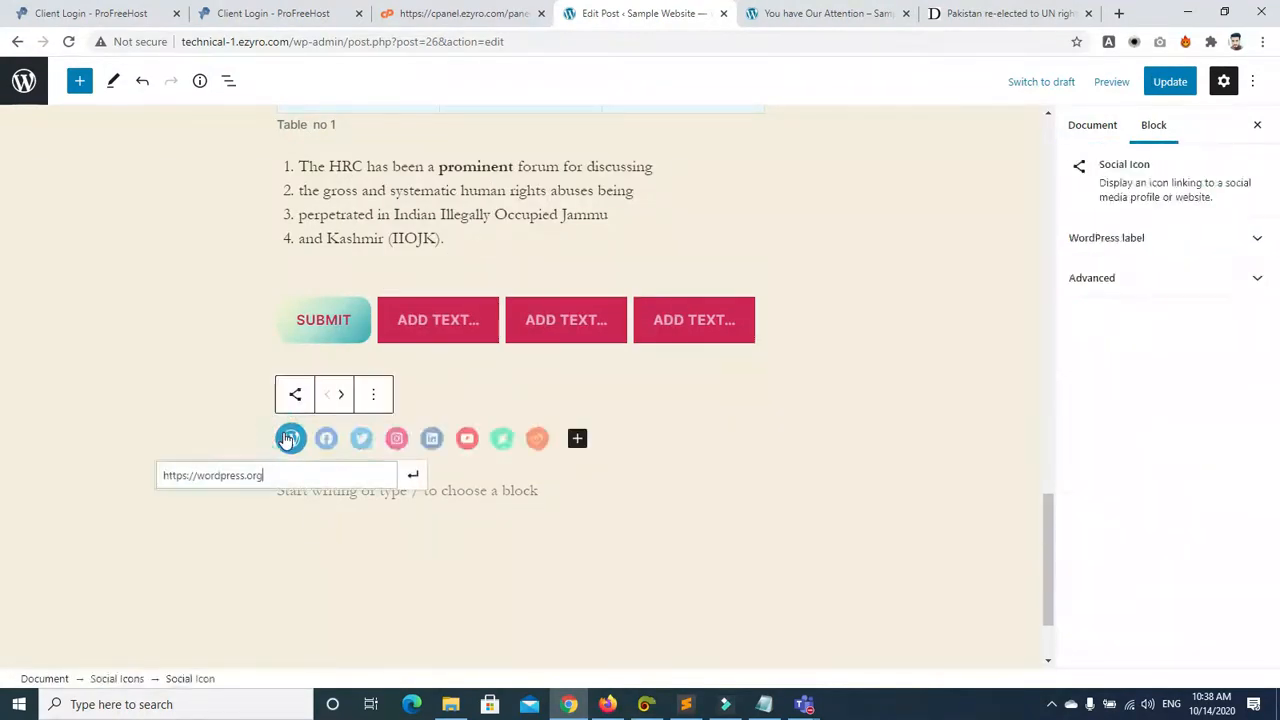
{"action": "left_click", "coordinate": [1230, 238]}
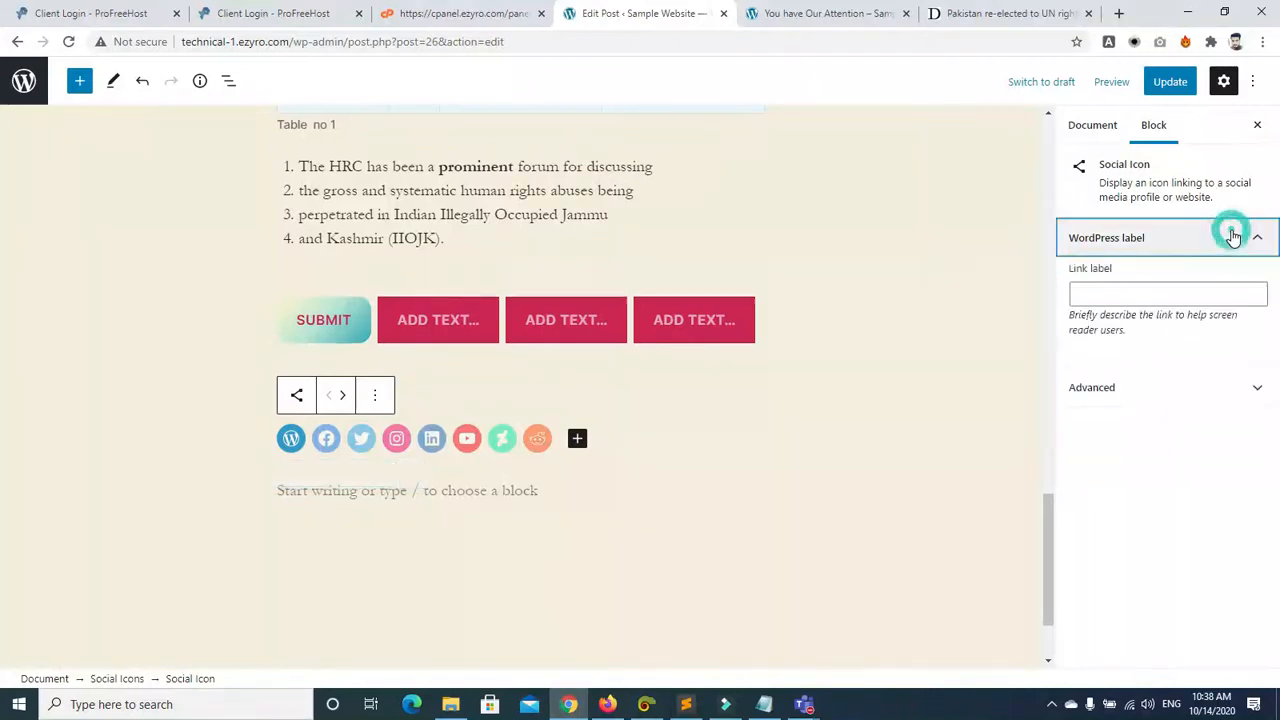
{"action": "left_click", "coordinate": [1230, 388]}
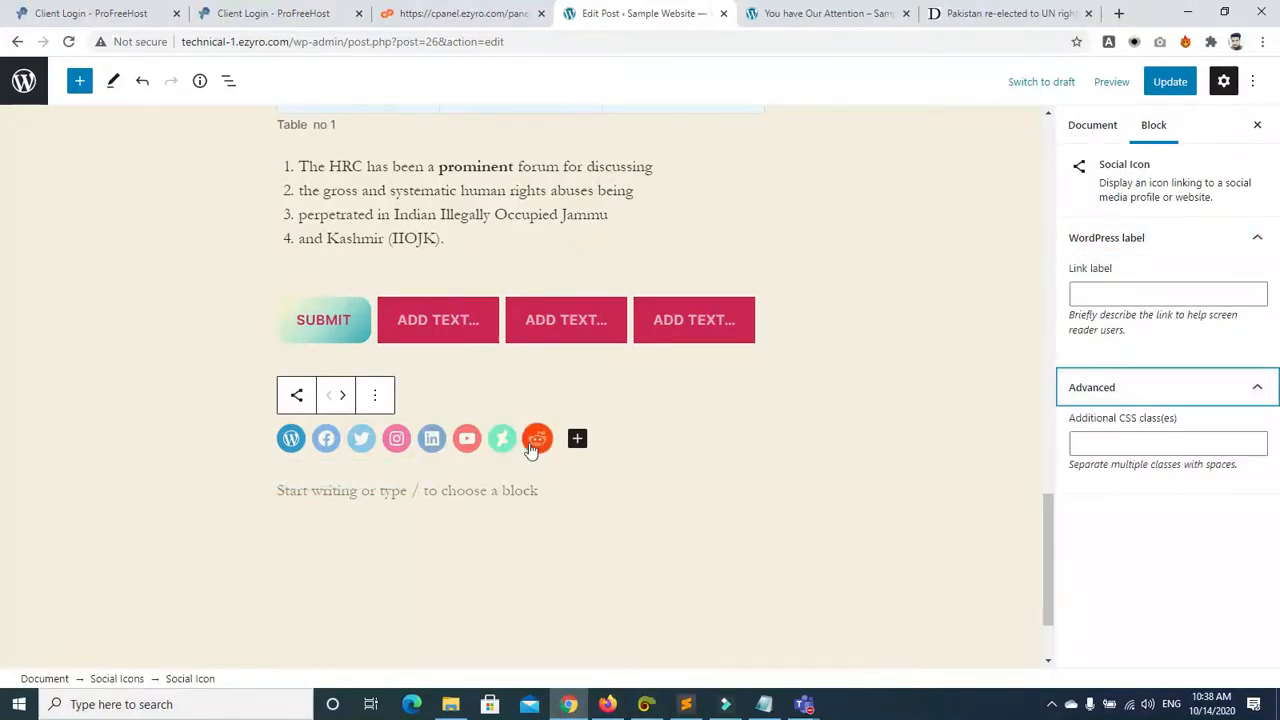
{"action": "left_click", "coordinate": [325, 442]}
{"action": "left_click", "coordinate": [360, 440]}
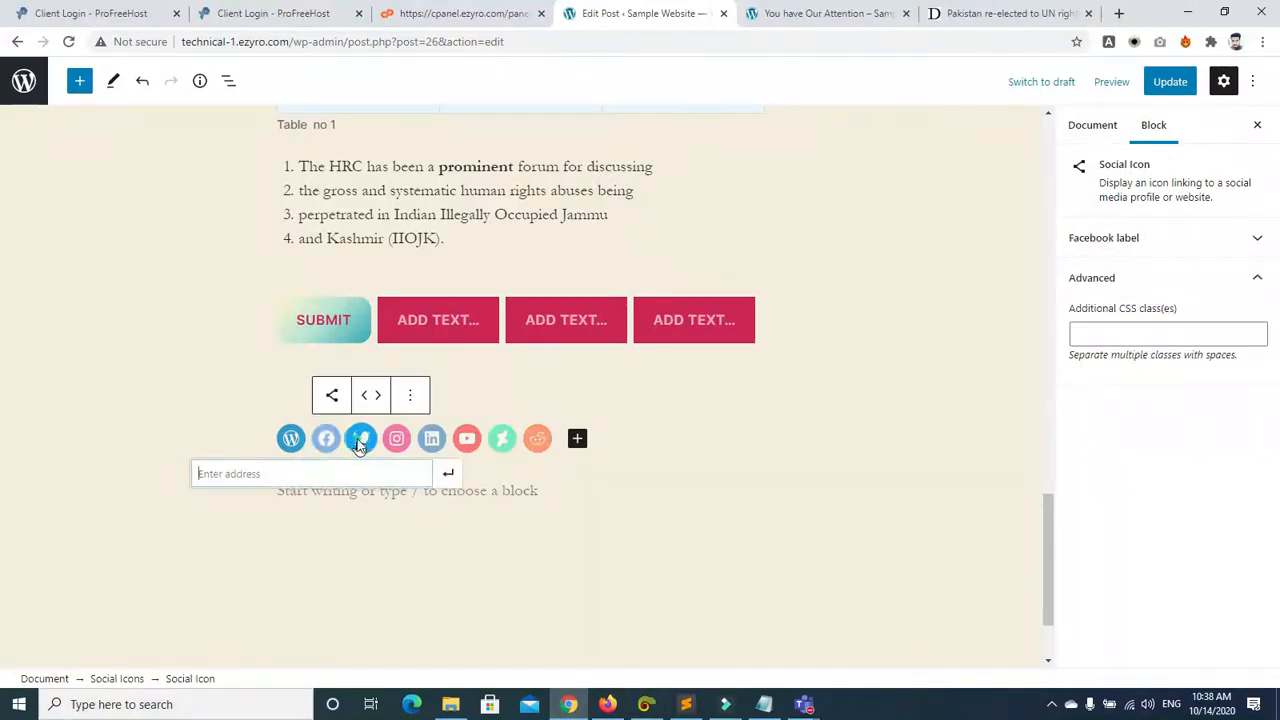
{"action": "left_click", "coordinate": [434, 440]}
Step: Select the parent social icons block, apply the Logos Only style and review its advanced settings
{"action": "left_click", "coordinate": [436, 394]}
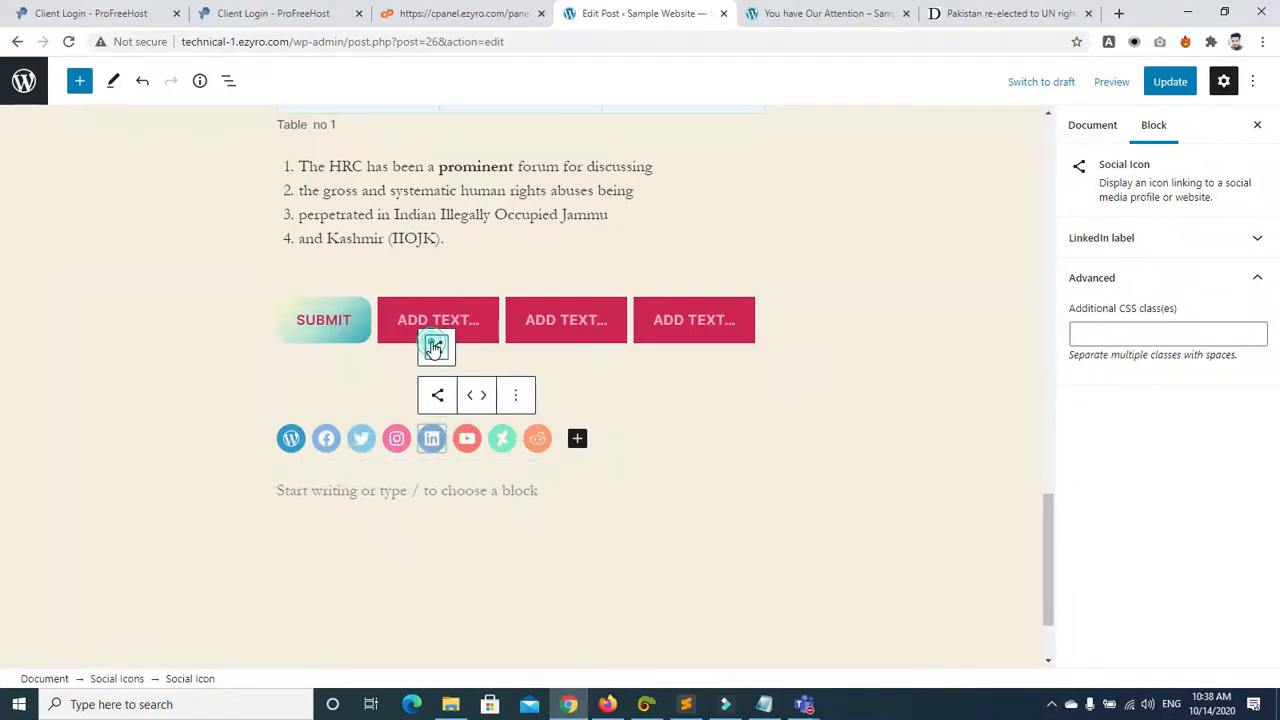
{"action": "left_click", "coordinate": [434, 347]}
{"action": "left_click", "coordinate": [1205, 310]}
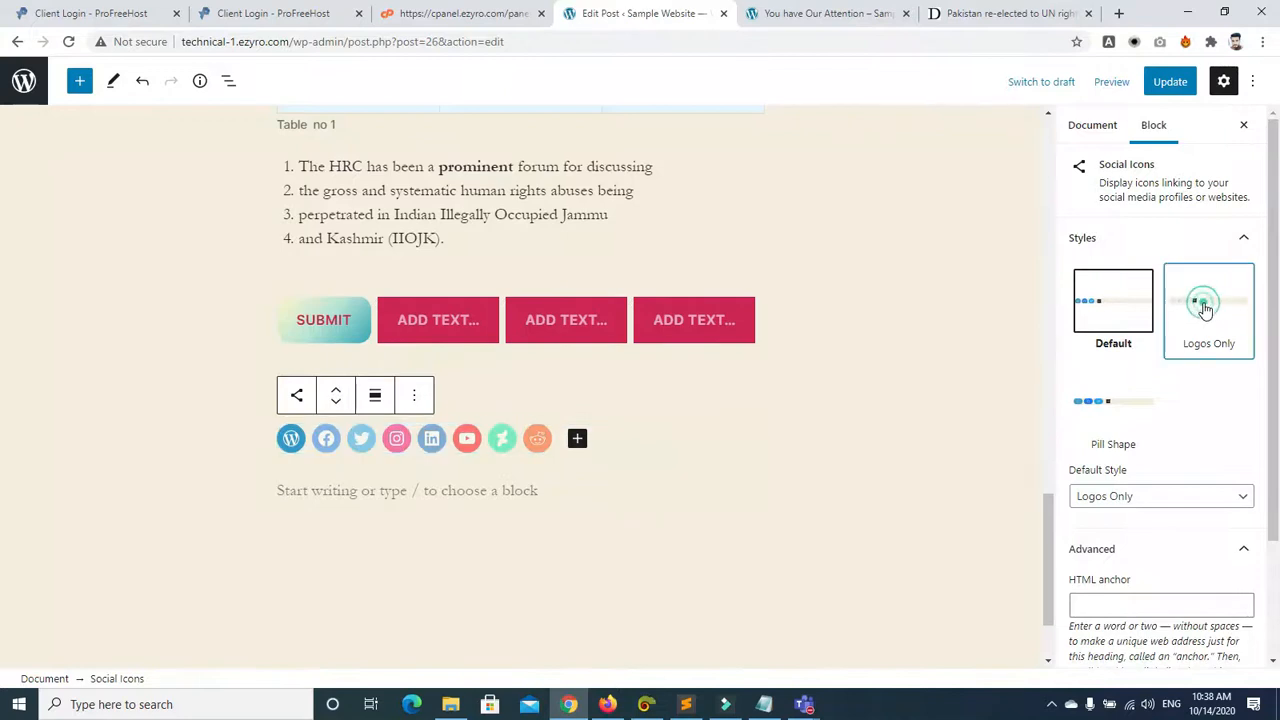
{"action": "left_click", "coordinate": [1166, 501]}
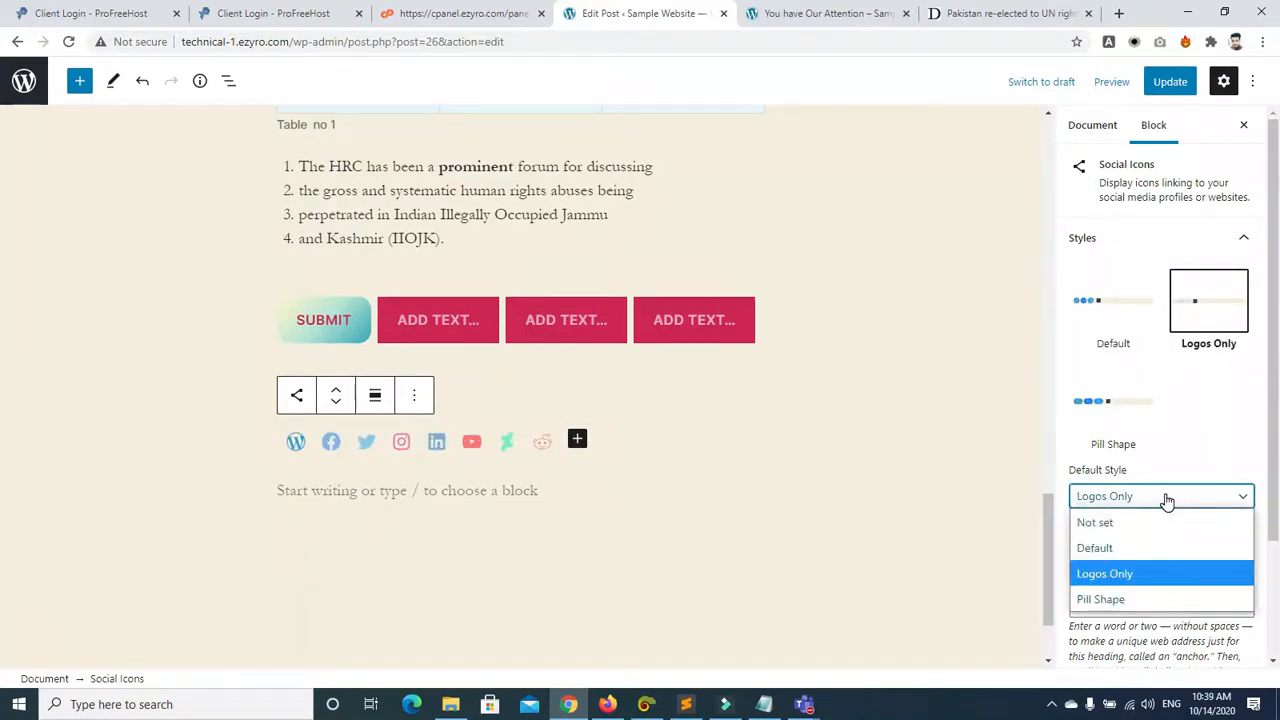
{"action": "left_click", "coordinate": [1165, 497]}
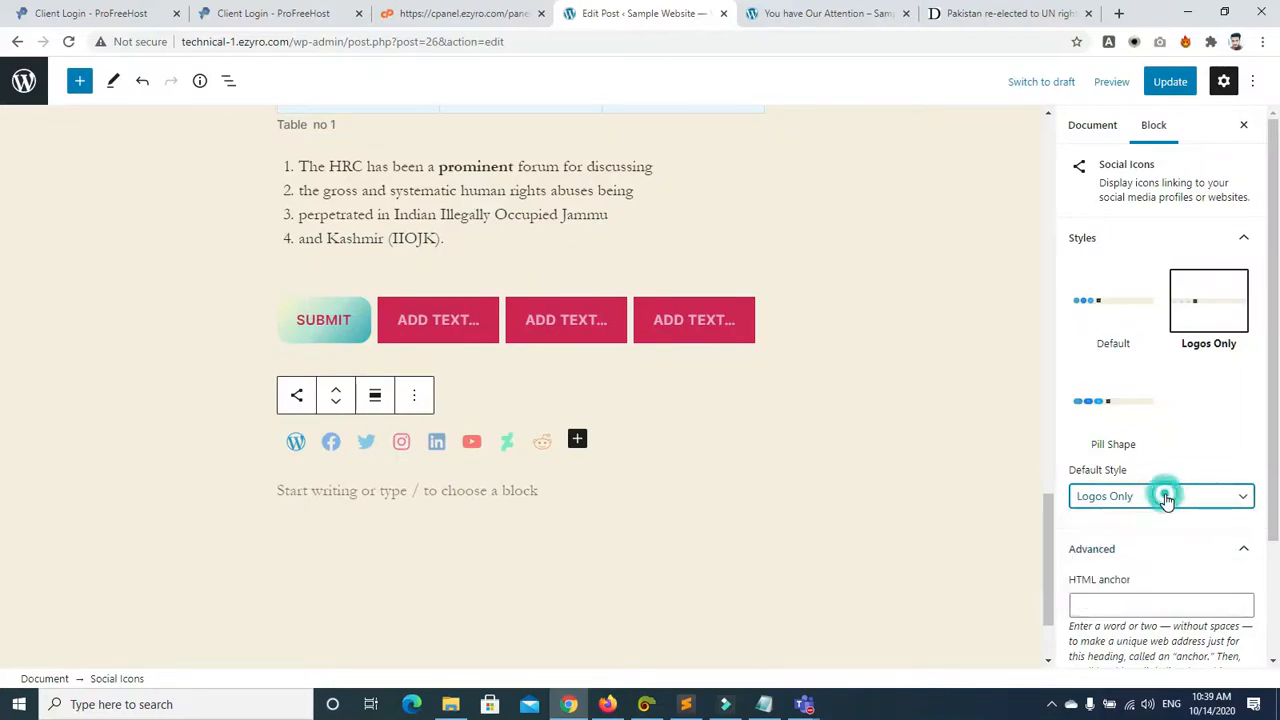
{"action": "scroll", "coordinate": [1237, 151], "scroll_direction": "down", "scroll_amount": 2}
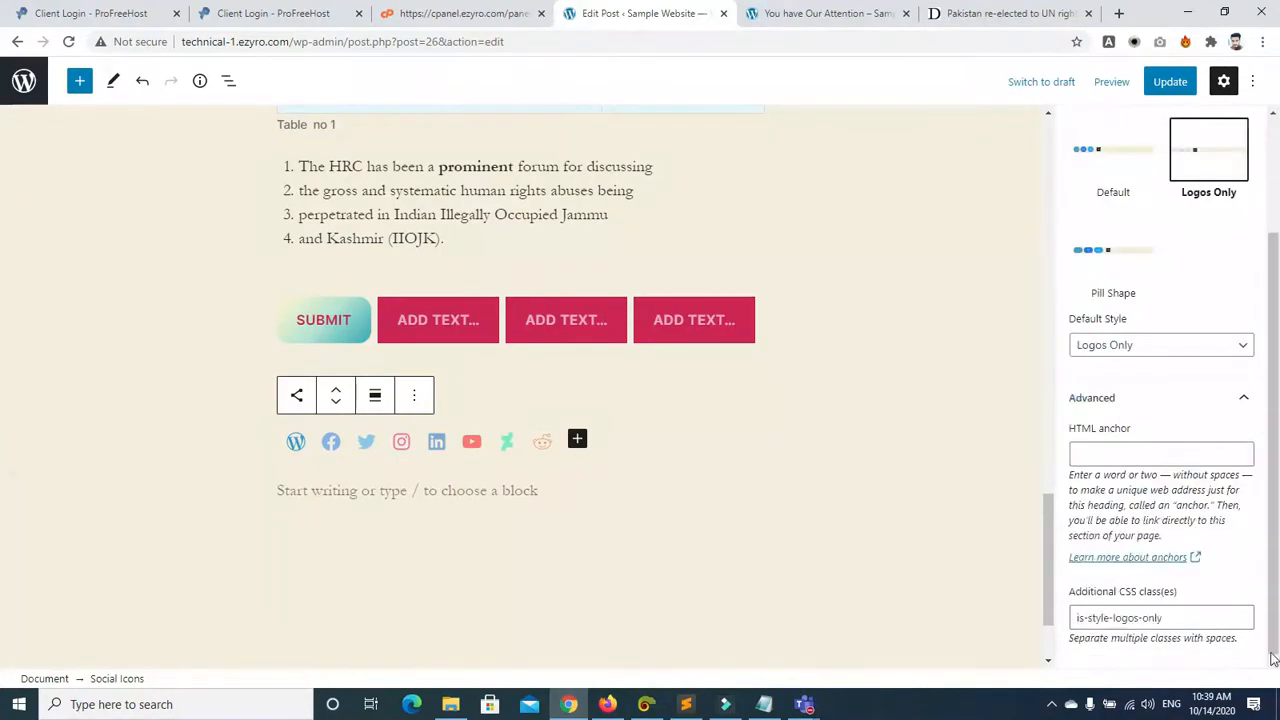
{"action": "left_click", "coordinate": [514, 566]}
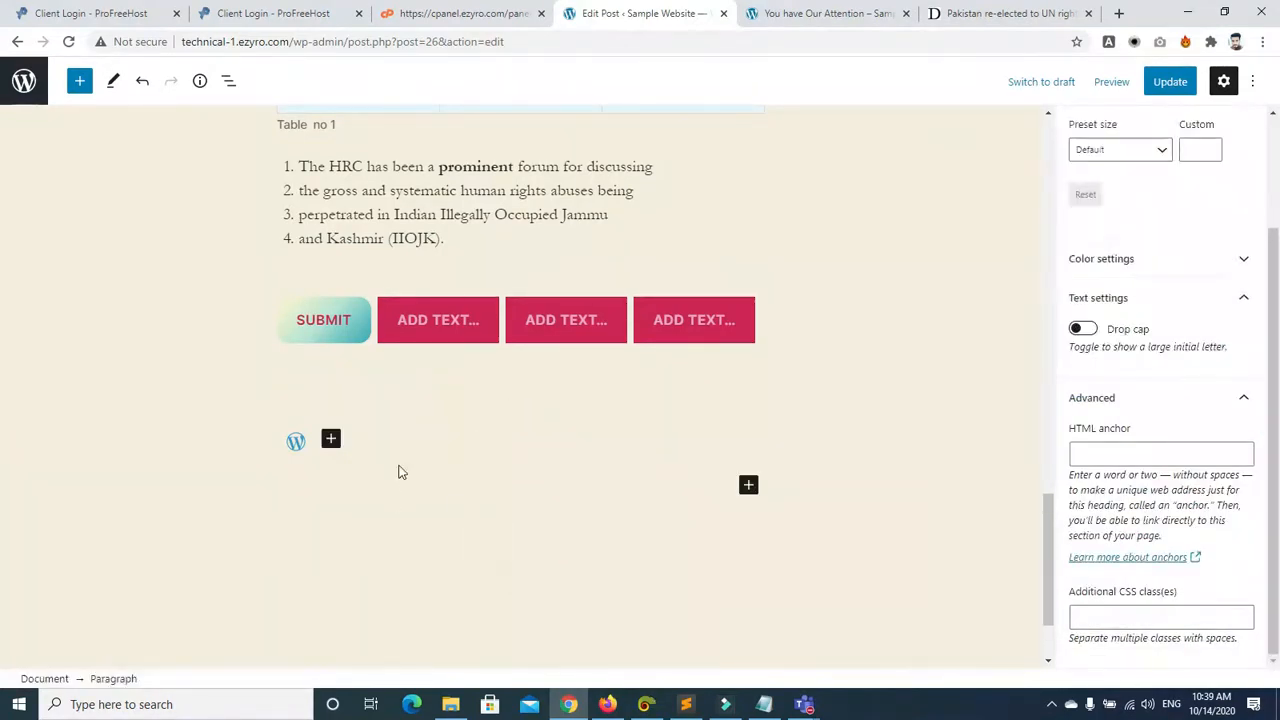
Step: Update the post and reload its preview page to check the buttons and social icons at the end of the content
{"action": "left_click", "coordinate": [1170, 81]}
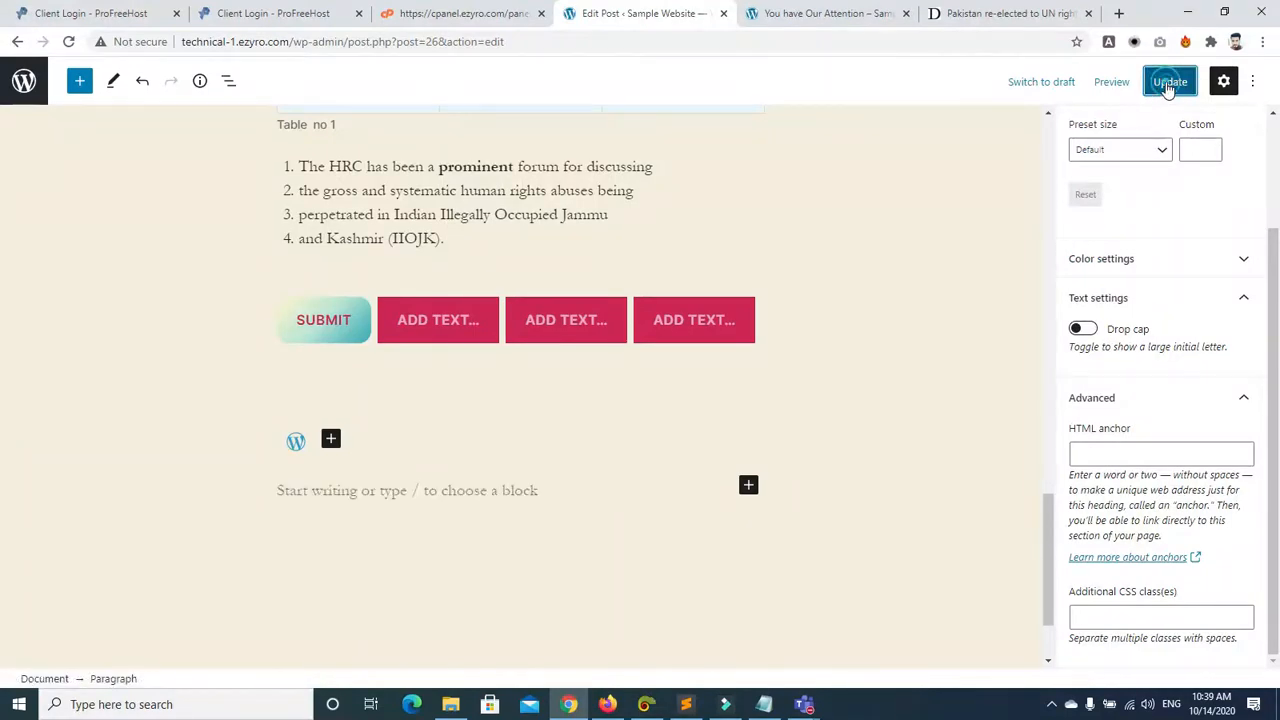
{"action": "left_click", "coordinate": [800, 13]}
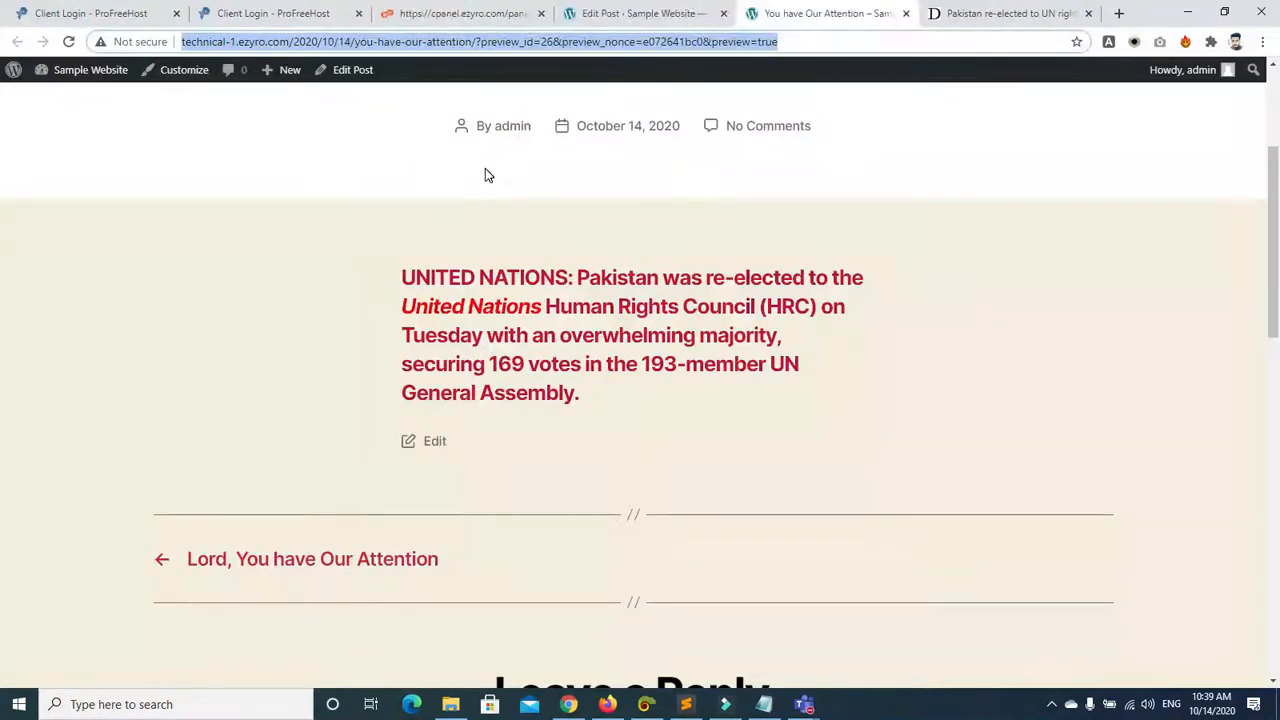
{"action": "left_click", "coordinate": [69, 43]}
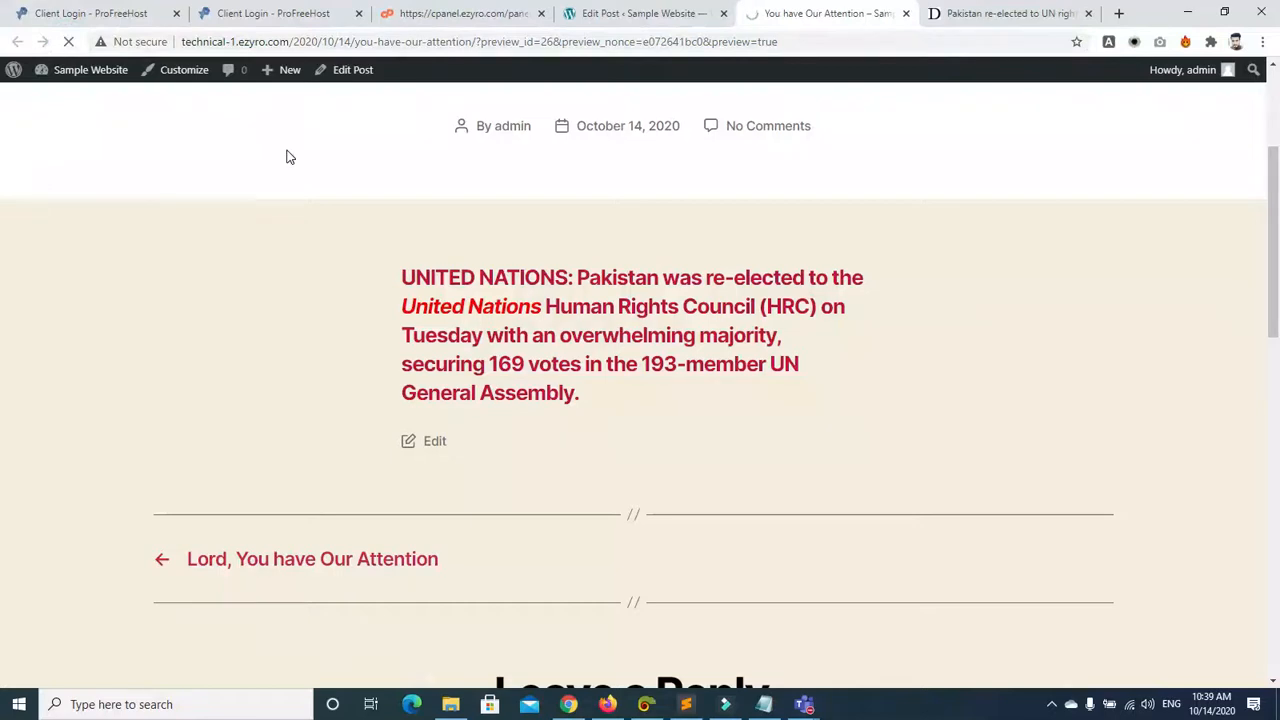
{"action": "left_click_drag", "start_coordinate": [1274, 220], "coordinate": [1277, 451]}
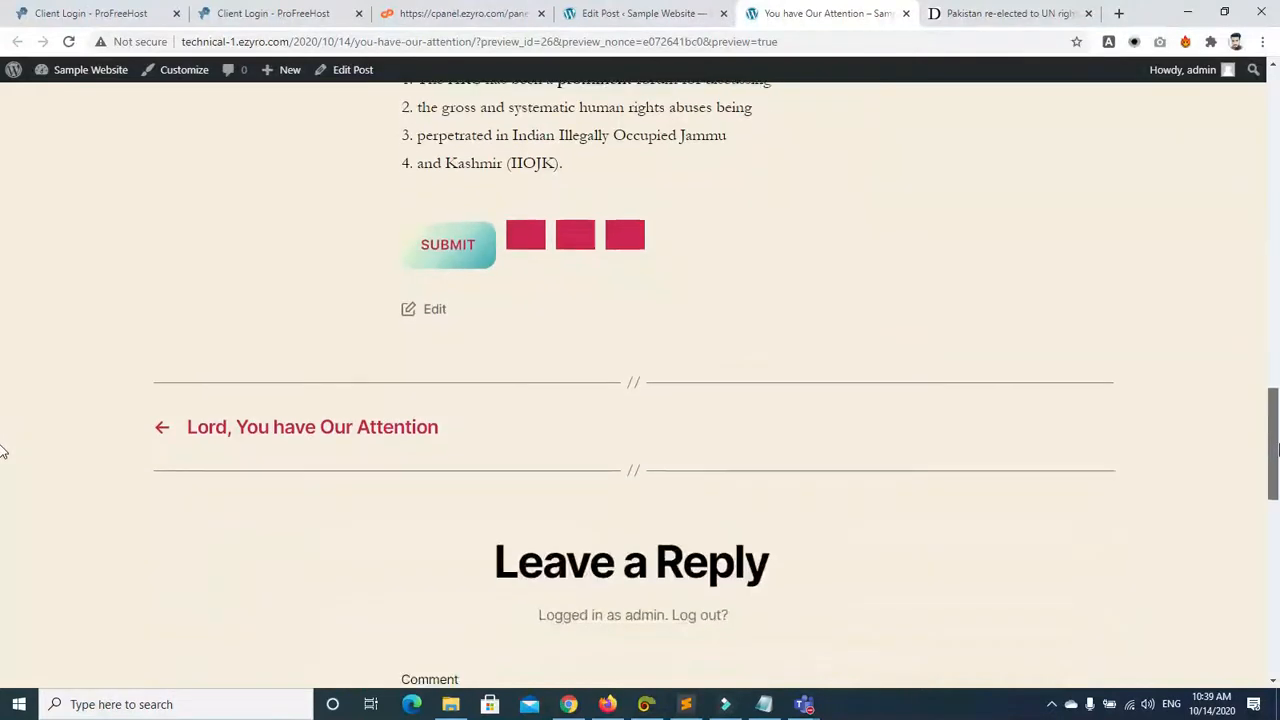
{"action": "left_click", "coordinate": [424, 316]}
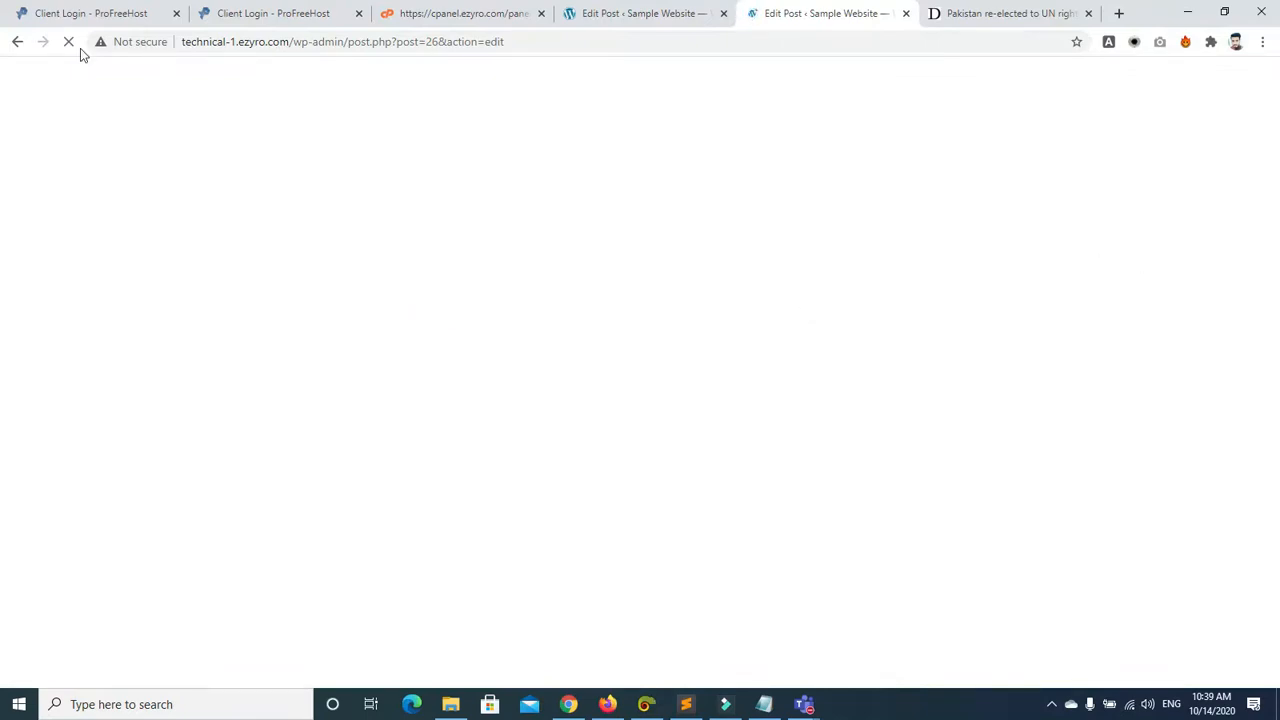
{"action": "left_click", "coordinate": [16, 46]}
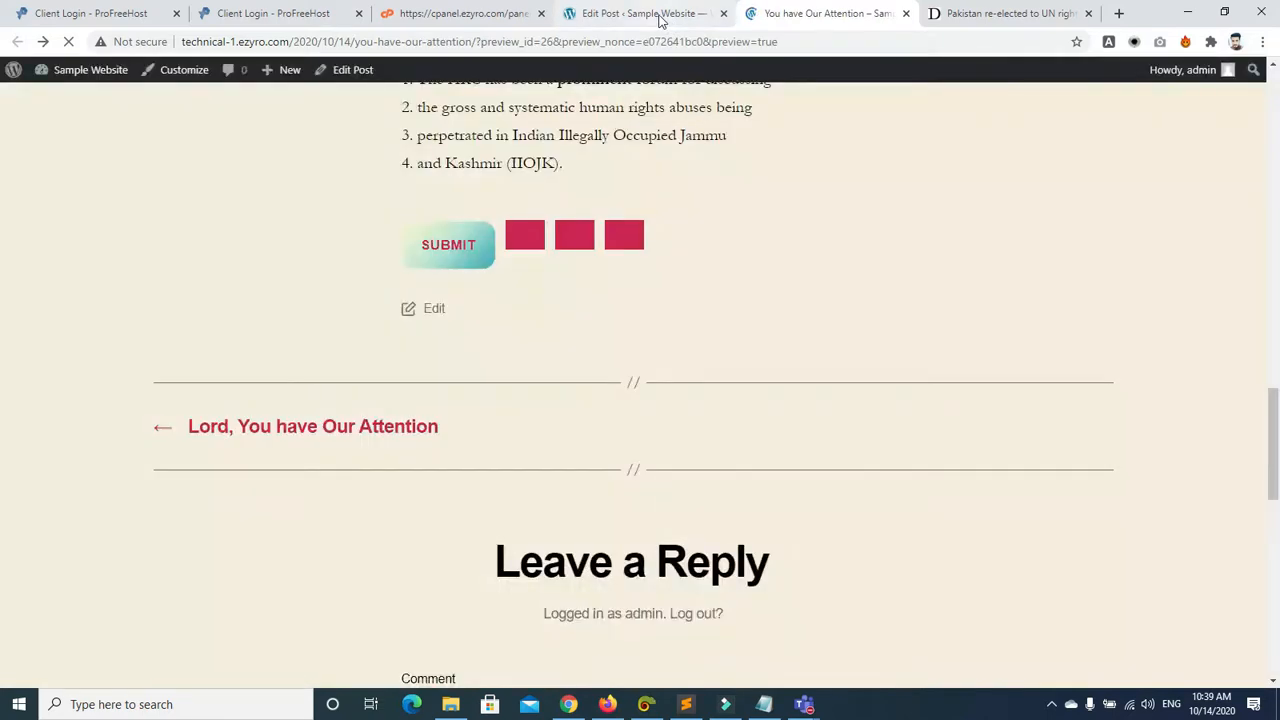
Step: Return to the post editor and examine the WordPress and Facebook icons' link addresses and the social icons block's styles
{"action": "left_click", "coordinate": [652, 16]}
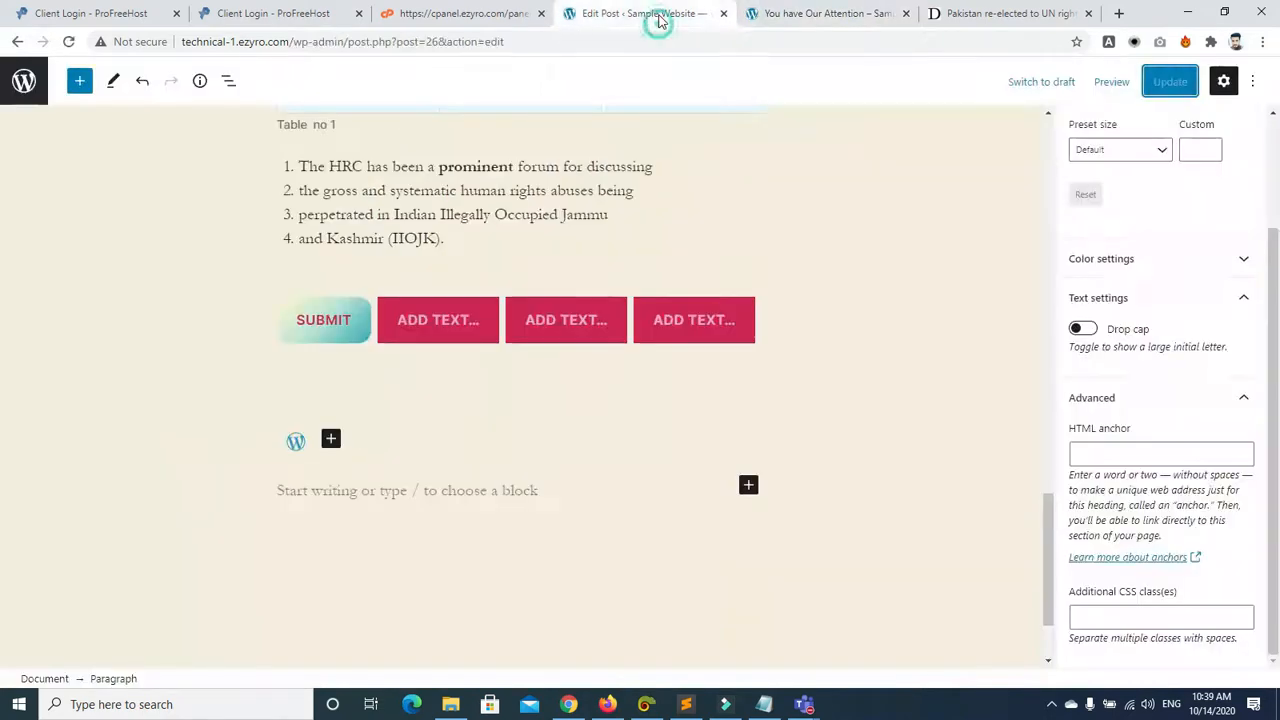
{"action": "left_click", "coordinate": [297, 445]}
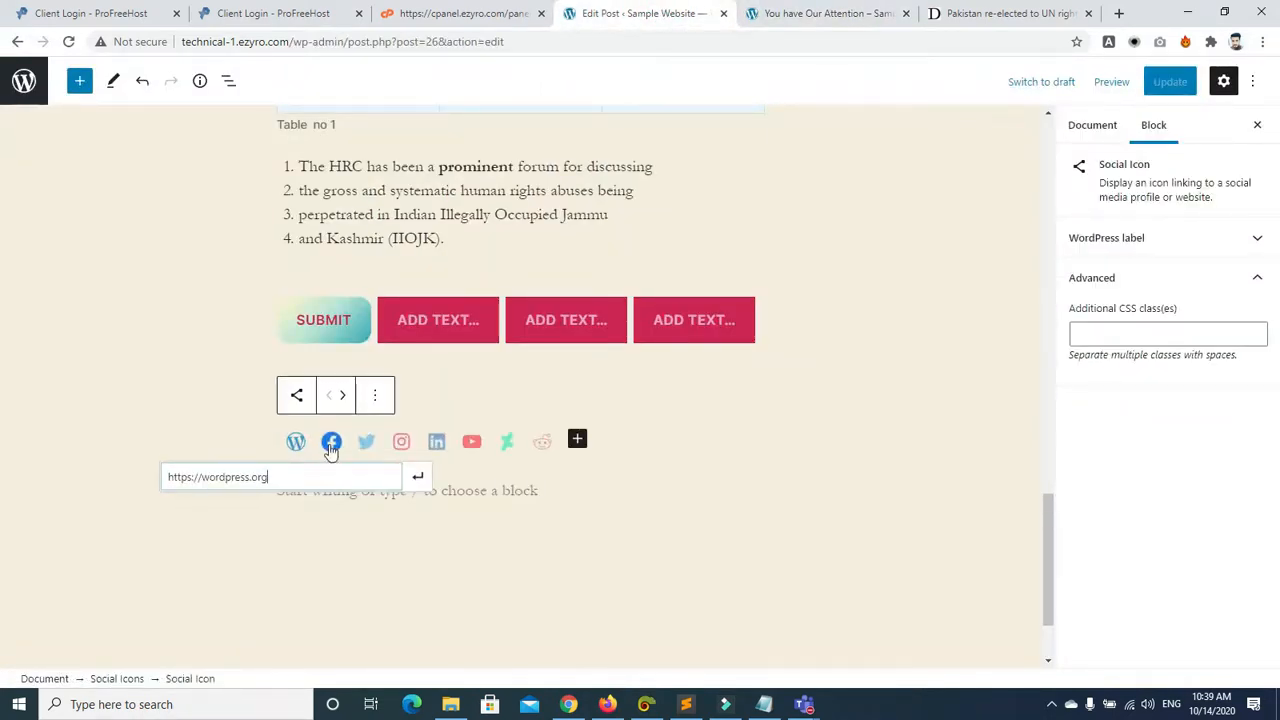
{"action": "left_click", "coordinate": [335, 451]}
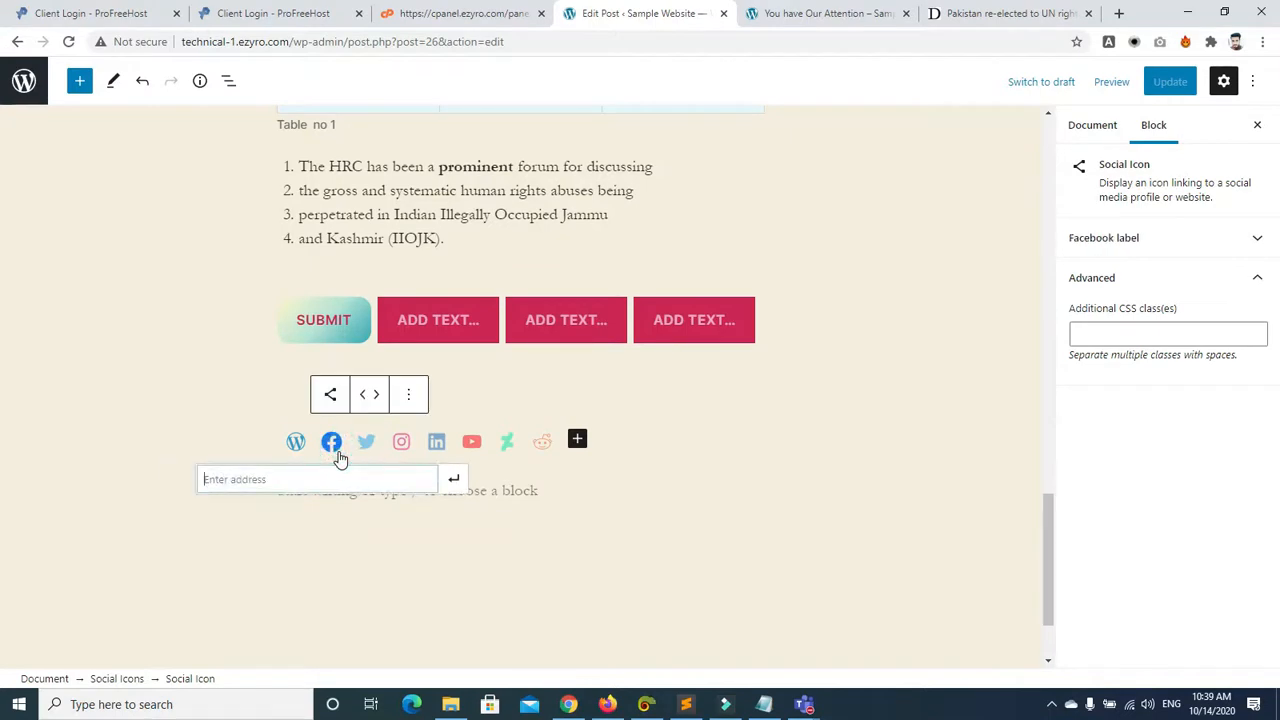
{"action": "mouse_move", "coordinate": [336, 413]}
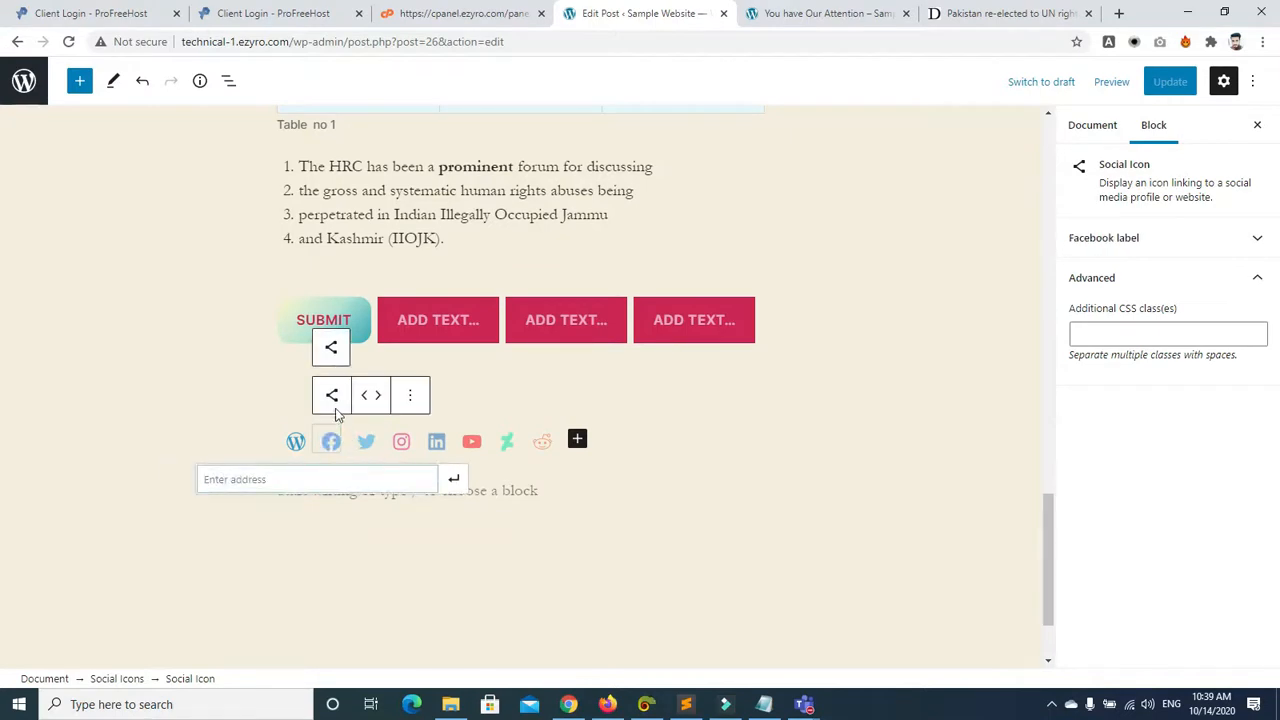
{"action": "left_click", "coordinate": [330, 350]}
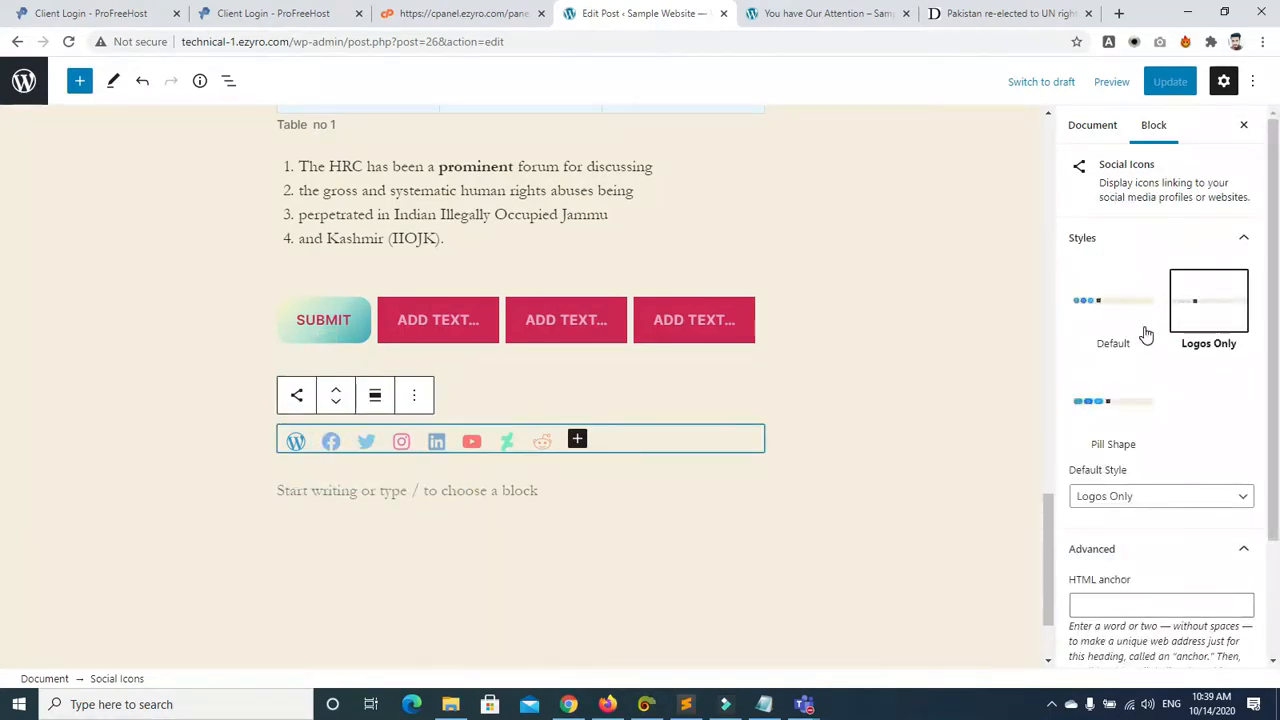
{"action": "left_click", "coordinate": [834, 478]}
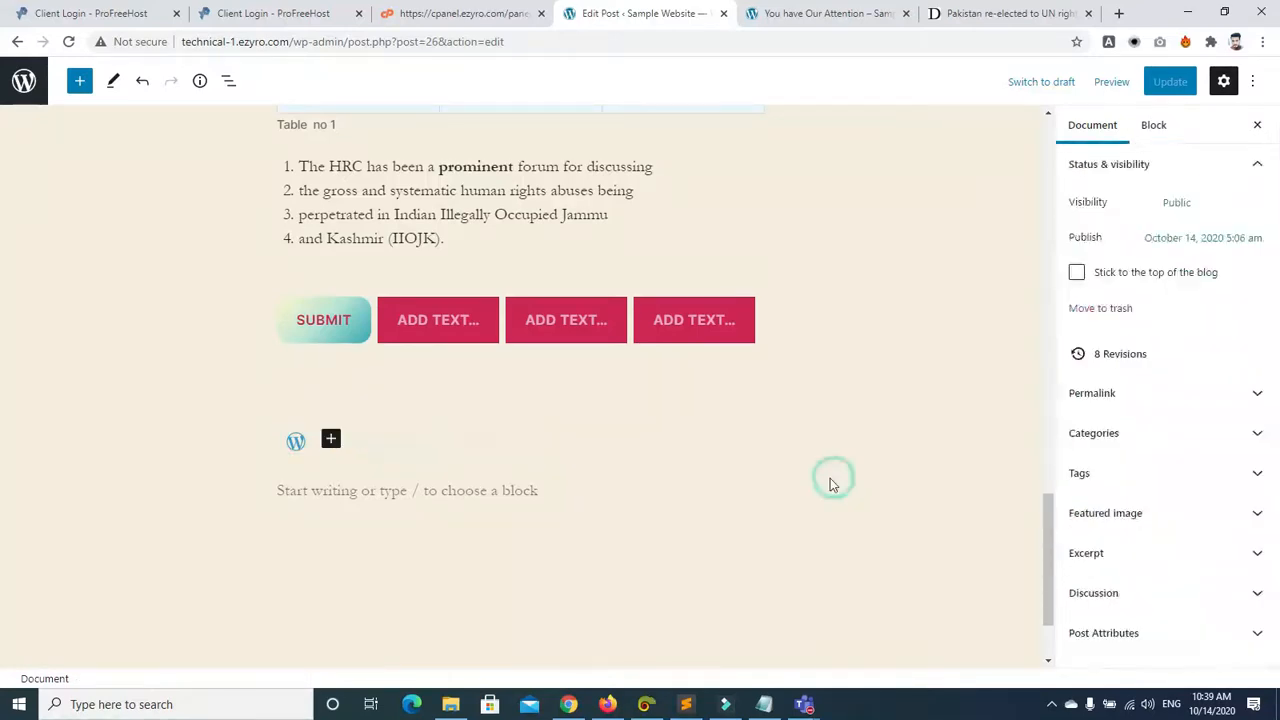
Step: Move the Facebook icon one position forward so it follows the Twitter icon
{"action": "left_click", "coordinate": [297, 443]}
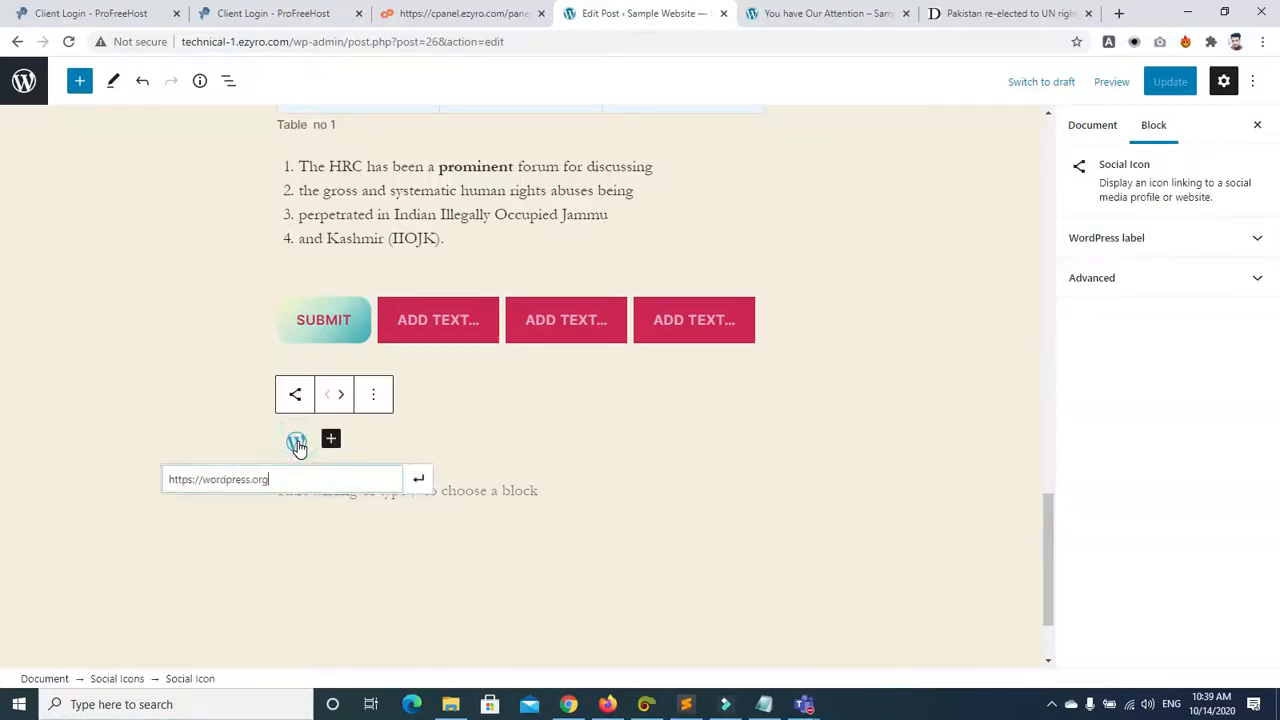
{"action": "left_click", "coordinate": [331, 443]}
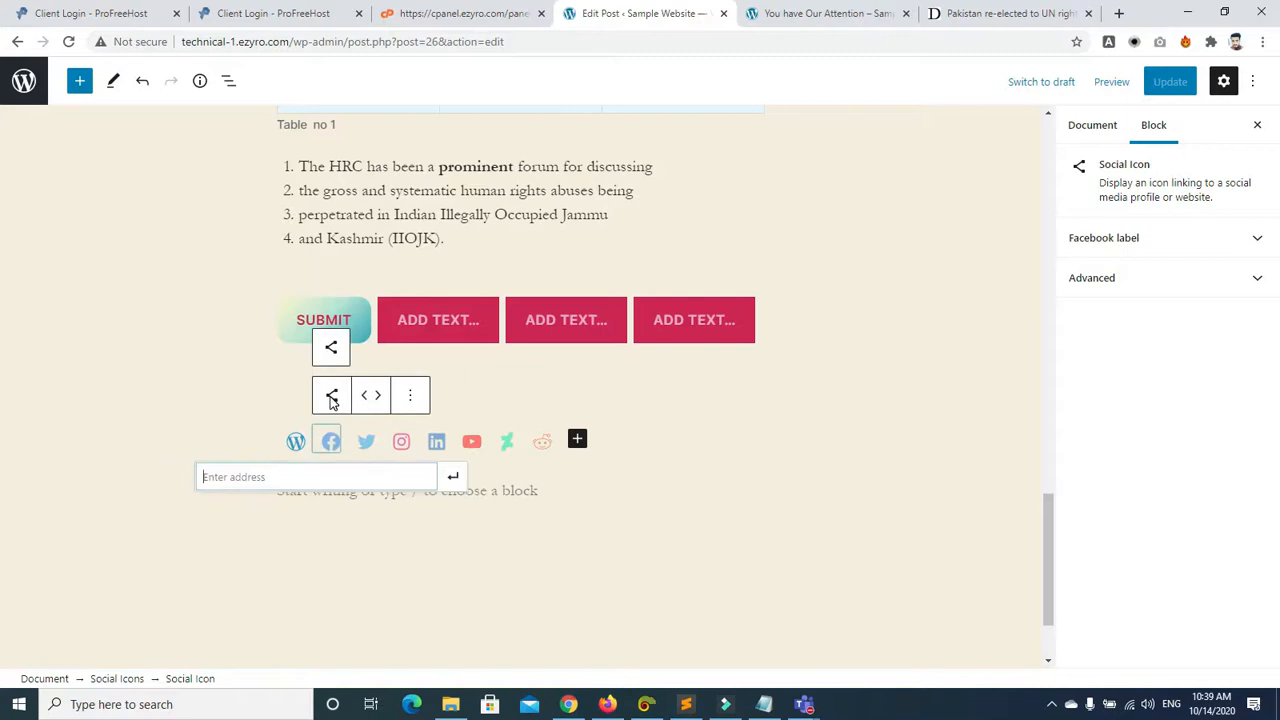
{"action": "left_click", "coordinate": [375, 396]}
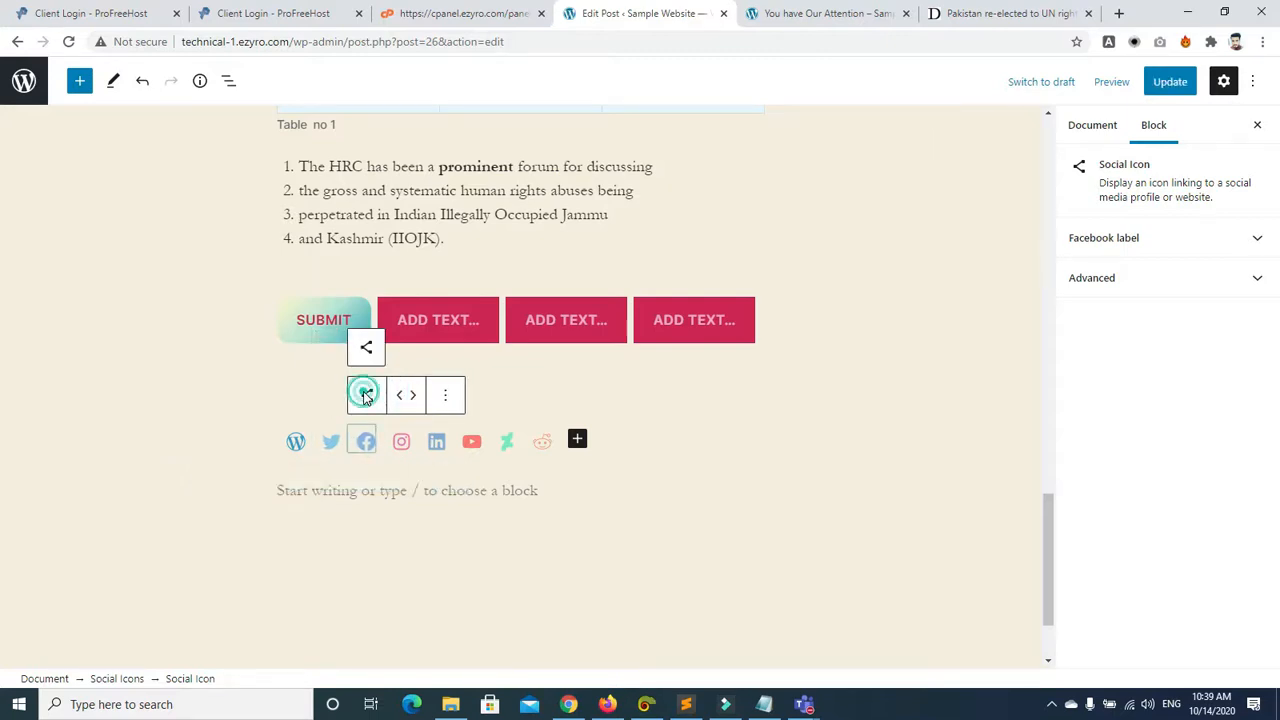
Step: Select the parent social icons block and align it to the center
{"action": "left_click", "coordinate": [366, 397]}
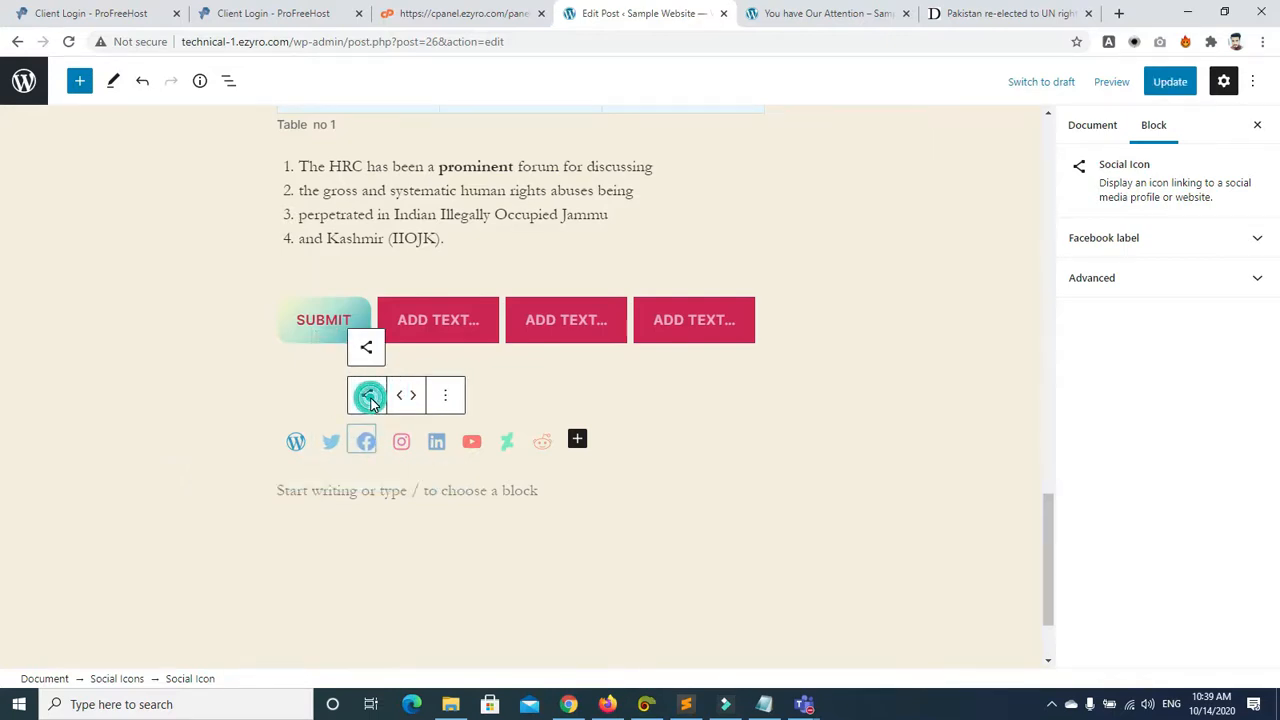
{"action": "left_click", "coordinate": [367, 349]}
{"action": "left_click", "coordinate": [412, 396]}
{"action": "left_click", "coordinate": [388, 398]}
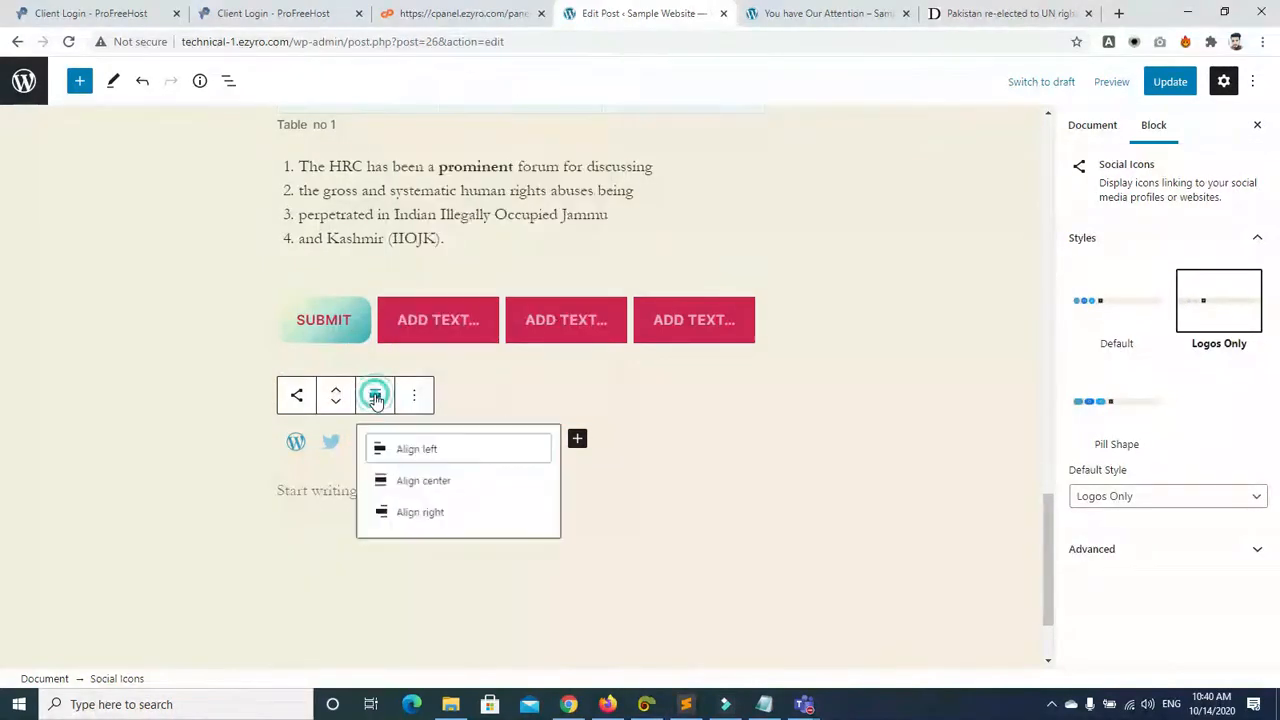
{"action": "left_click", "coordinate": [409, 484]}
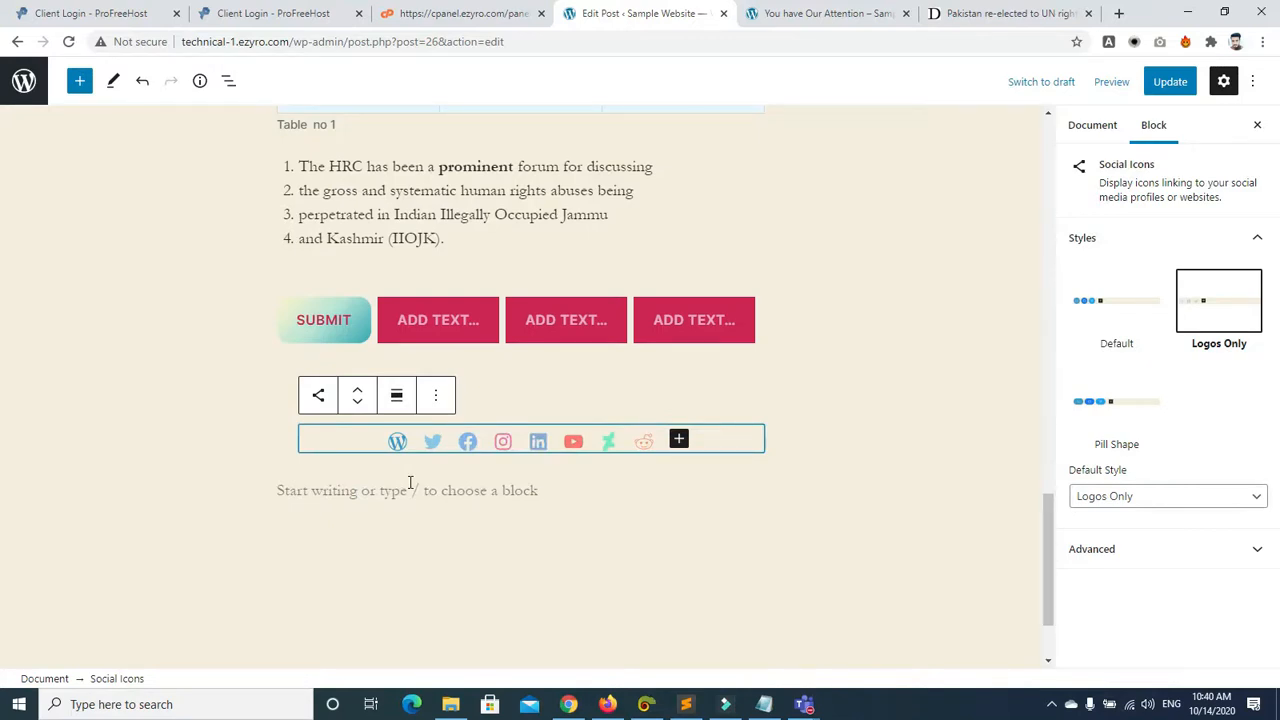
{"action": "left_click", "coordinate": [386, 476]}
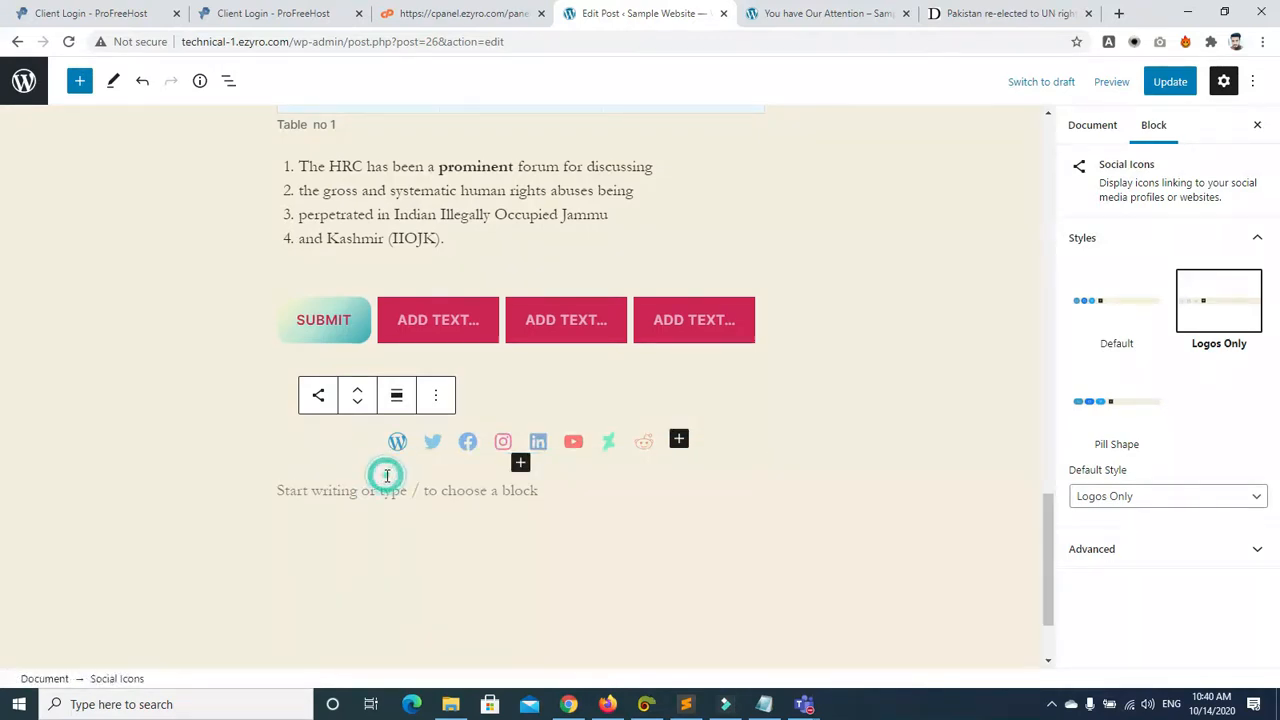
{"action": "left_click", "coordinate": [555, 439]}
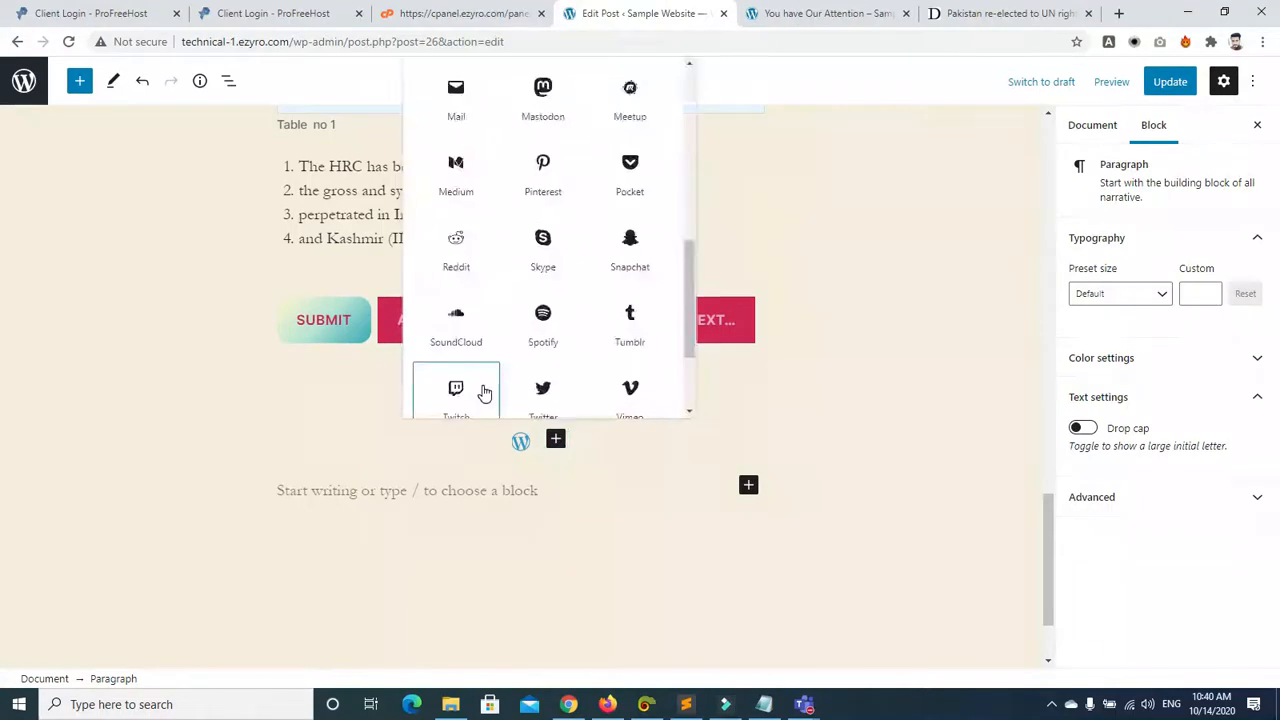
{"action": "left_click", "coordinate": [523, 450]}
Step: Set the Twitter icon's link address to "ijijmi" and the Facebook icon's to "mimimicdi"
{"action": "left_click", "coordinate": [397, 441]}
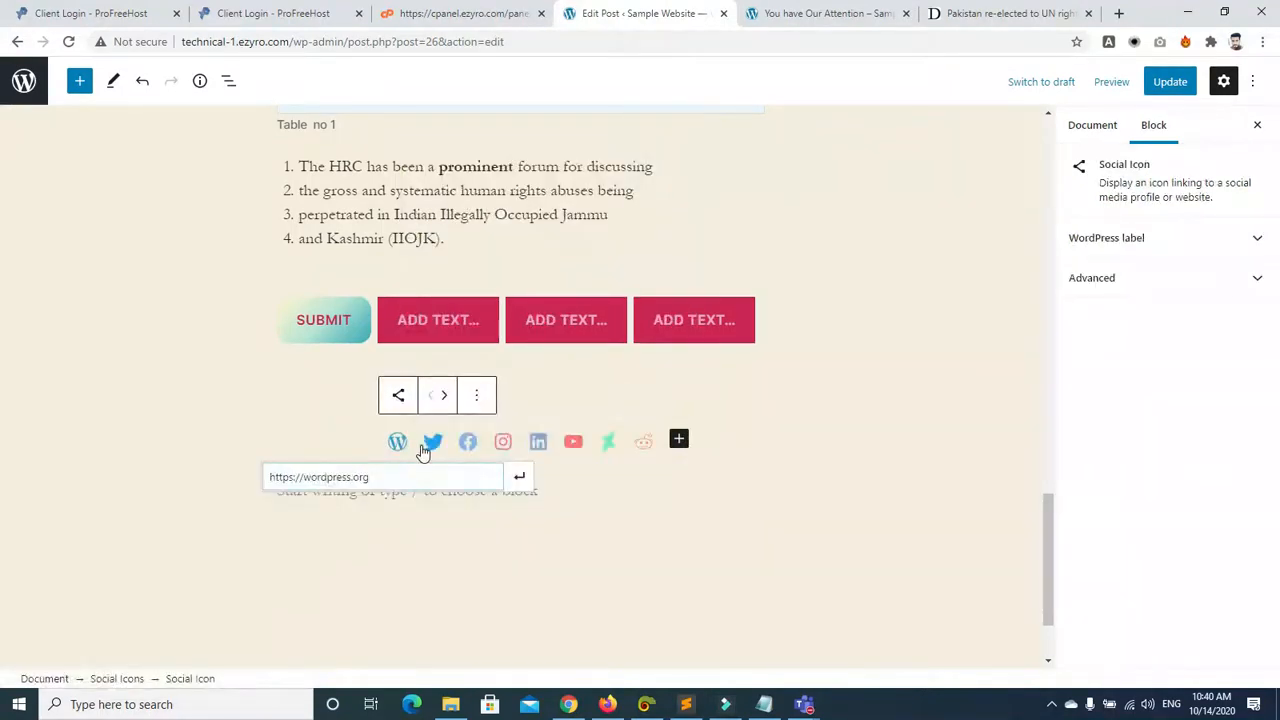
{"action": "left_click", "coordinate": [431, 443]}
{"action": "type", "text": "ijijmi"}
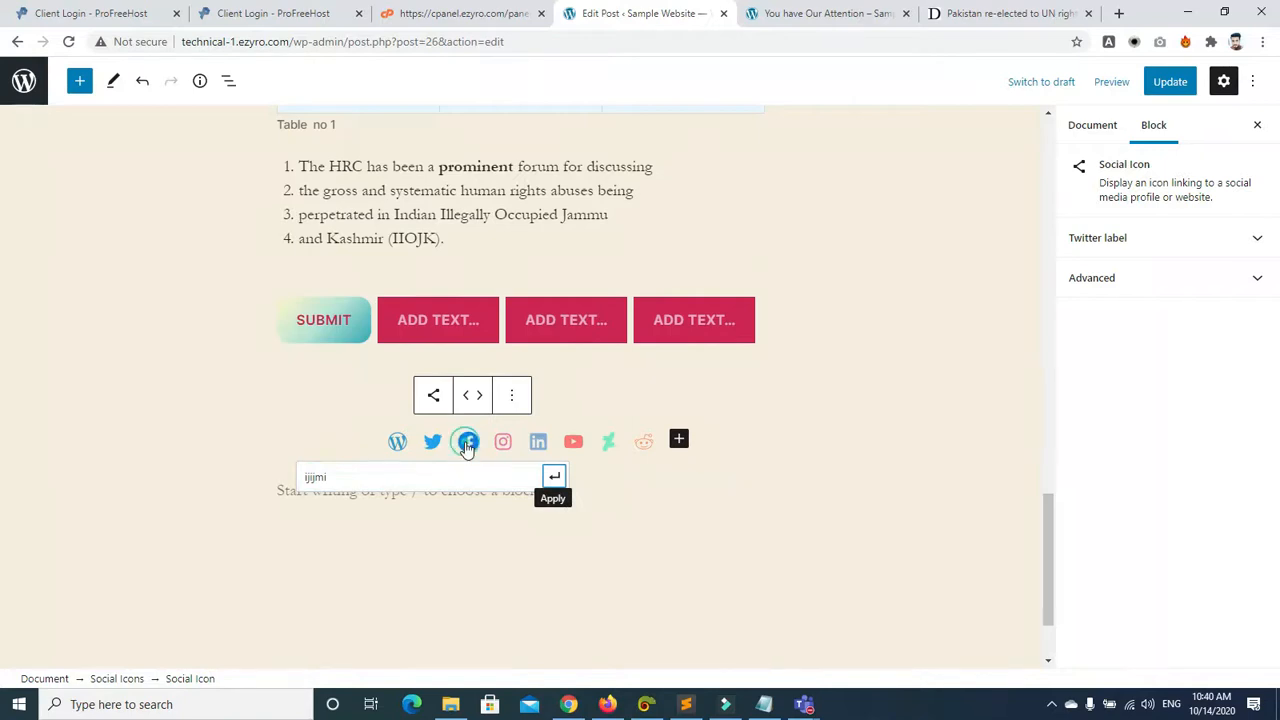
{"action": "left_click", "coordinate": [467, 443]}
{"action": "type", "text": "mimimicdi"}
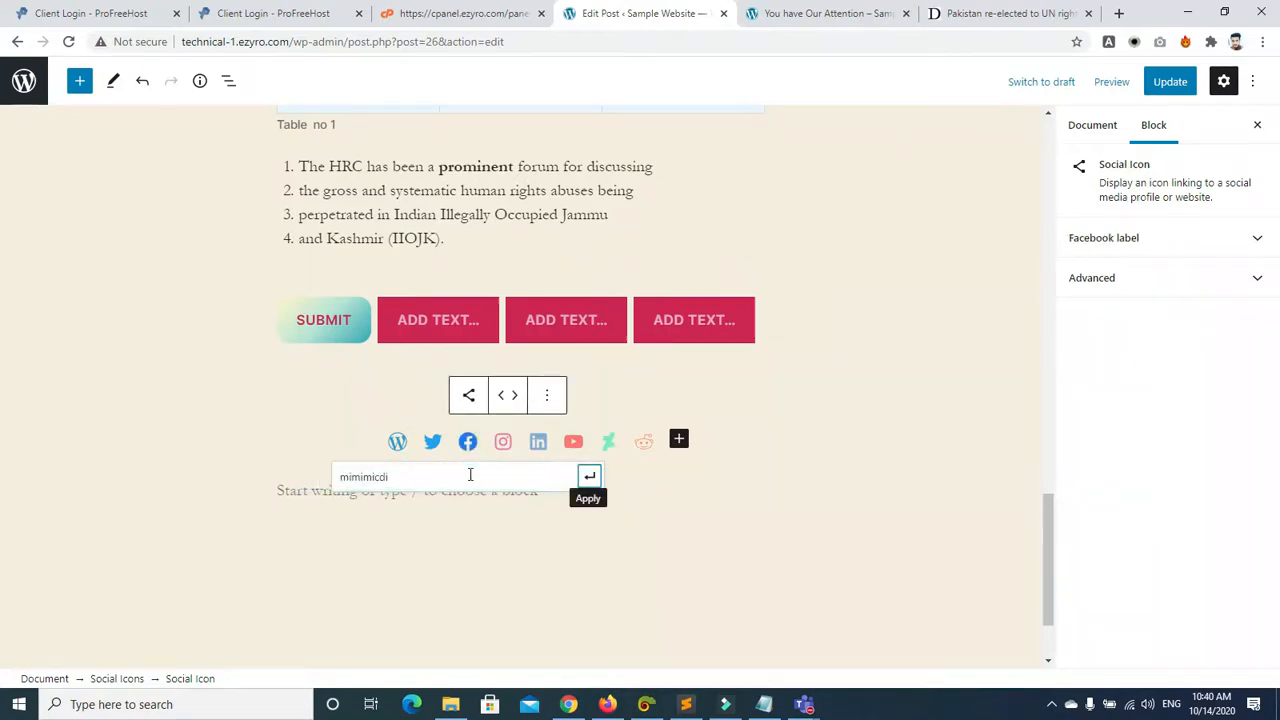
Step: Set the Instagram icon's link address to "mimis" and the LinkedIn icon's to "imimim"
{"action": "left_click", "coordinate": [499, 446]}
{"action": "type", "text": "mimis"}
{"action": "key", "text": "Tab"}
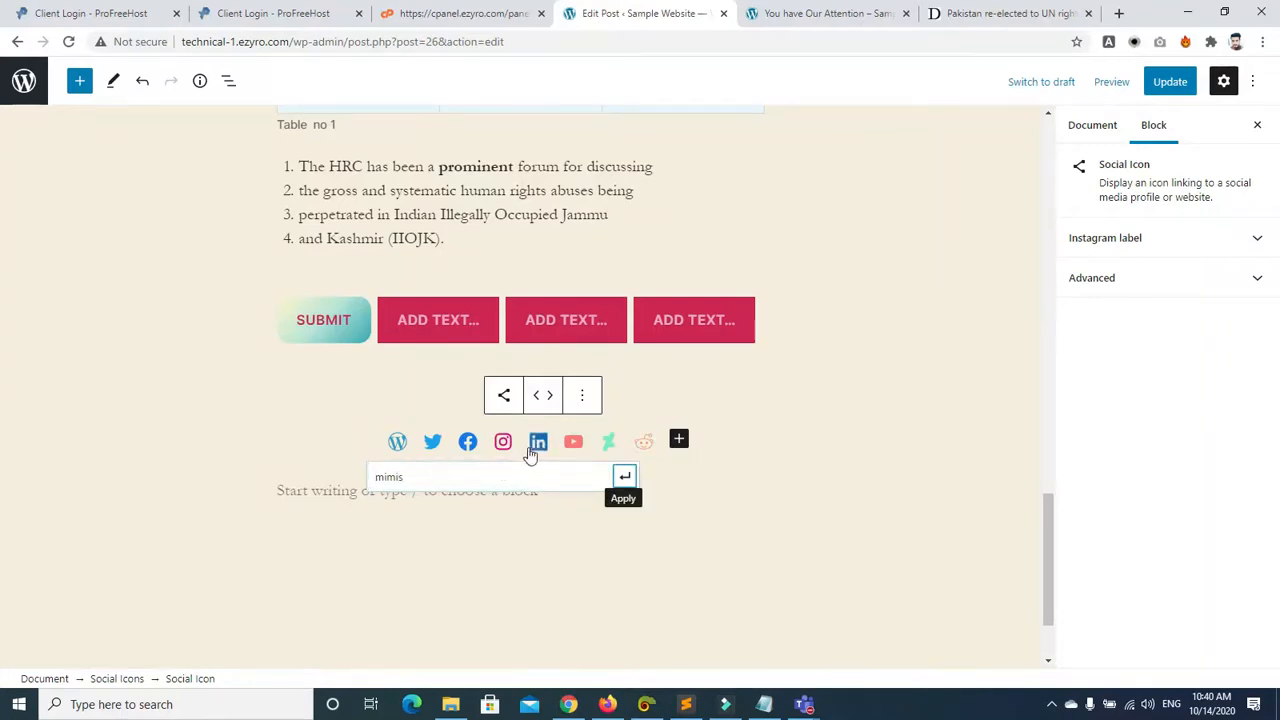
{"action": "key", "text": "shift+Tab"}
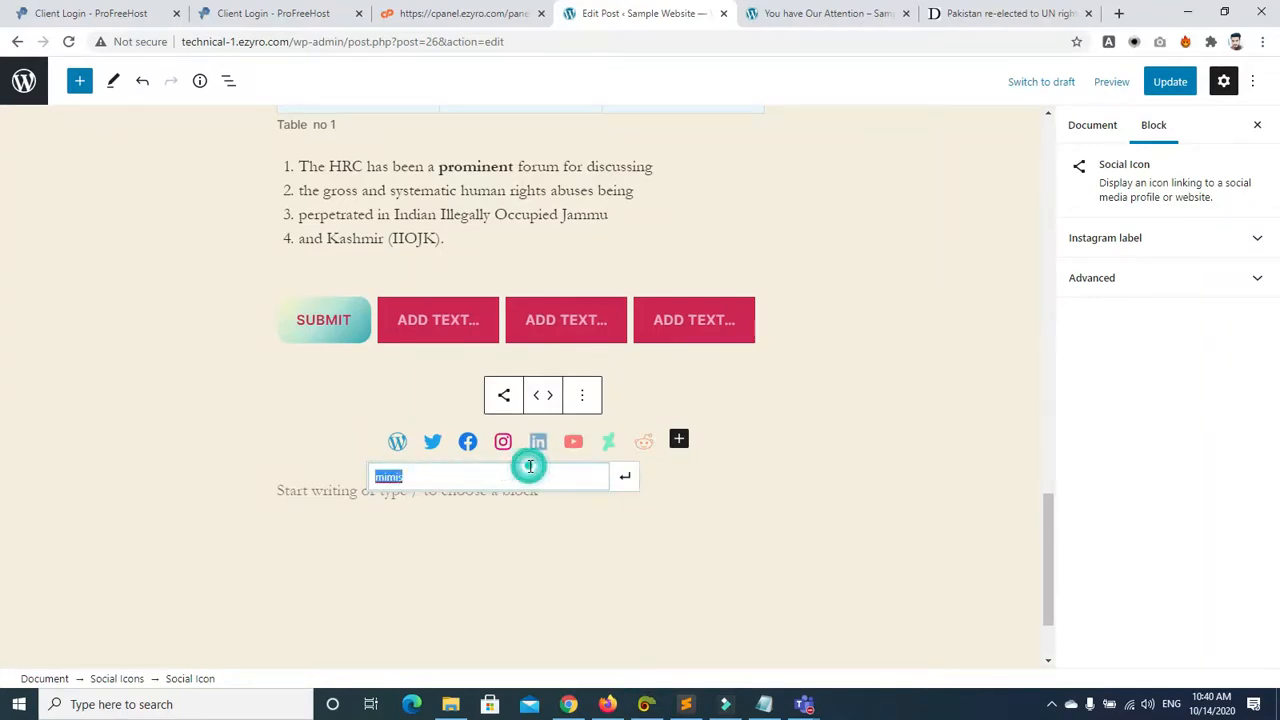
{"action": "left_click", "coordinate": [537, 441]}
{"action": "type", "text": "imimim"}
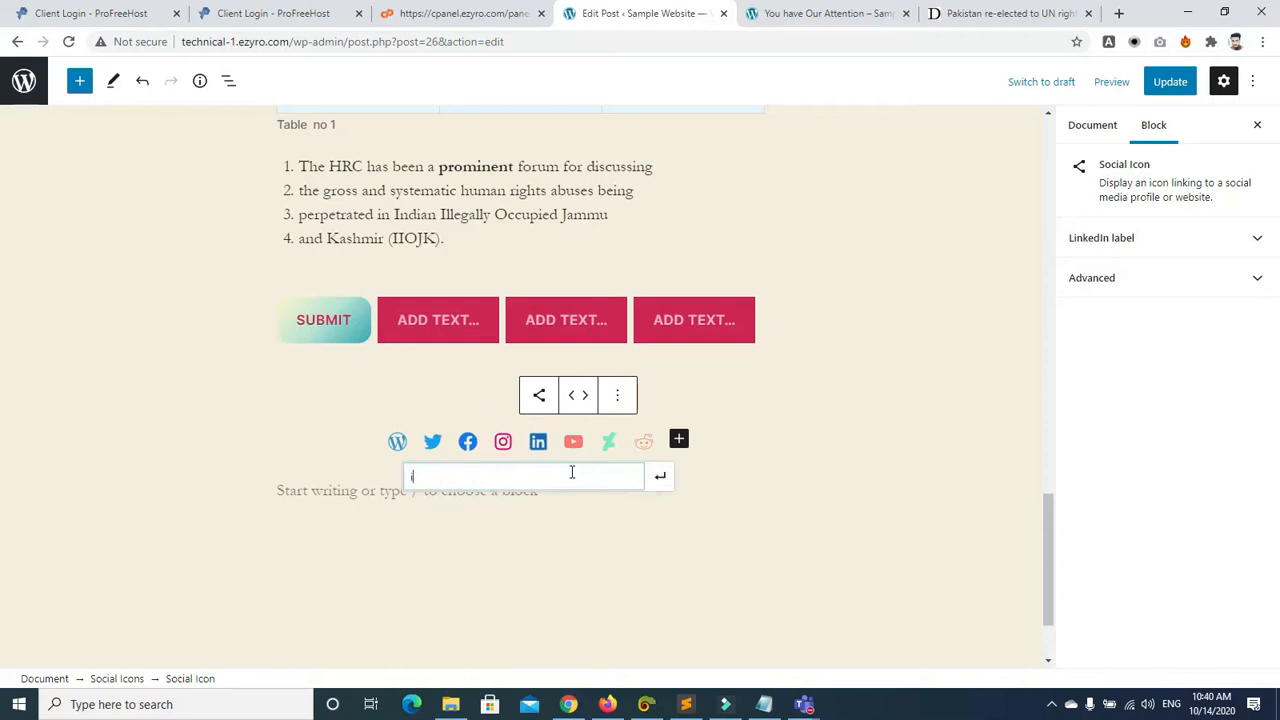
{"action": "key", "text": "Tab"}
Step: Set the YouTube icon's link address to "ninini" and the DeviantArt icon's to "wew"
{"action": "left_click", "coordinate": [574, 443]}
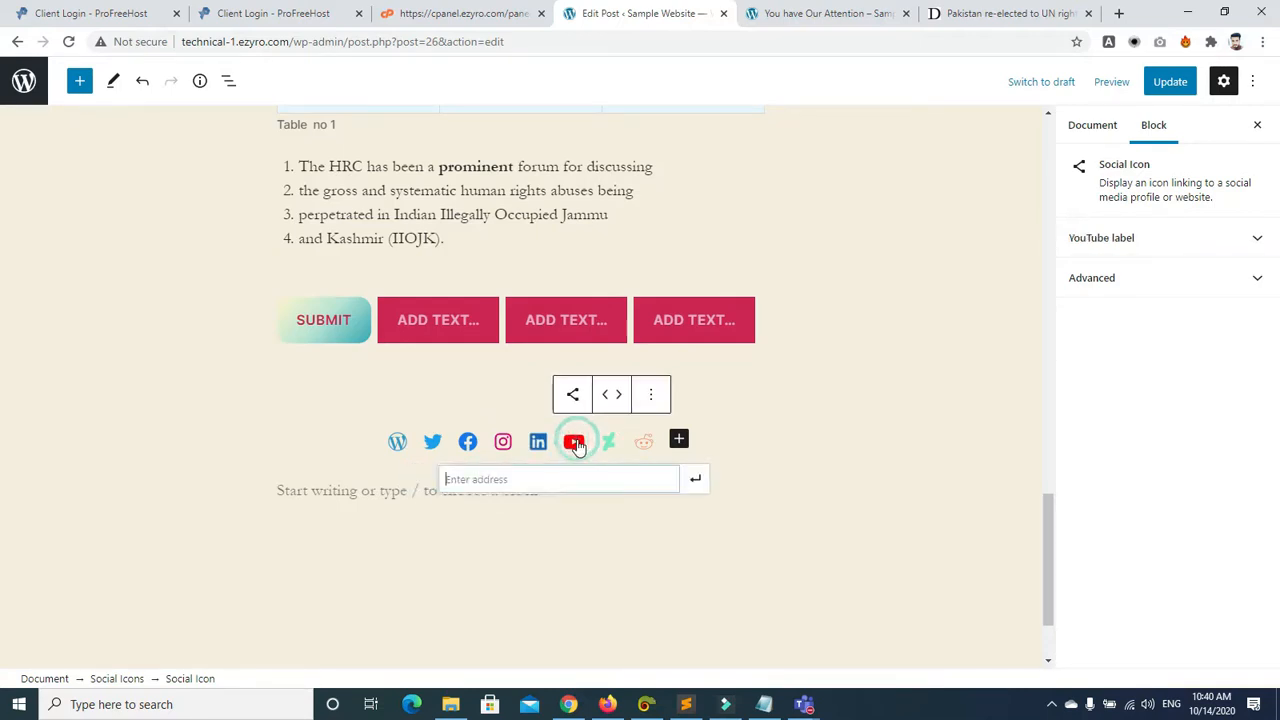
{"action": "type", "text": "ninini"}
{"action": "key", "text": "Tab"}
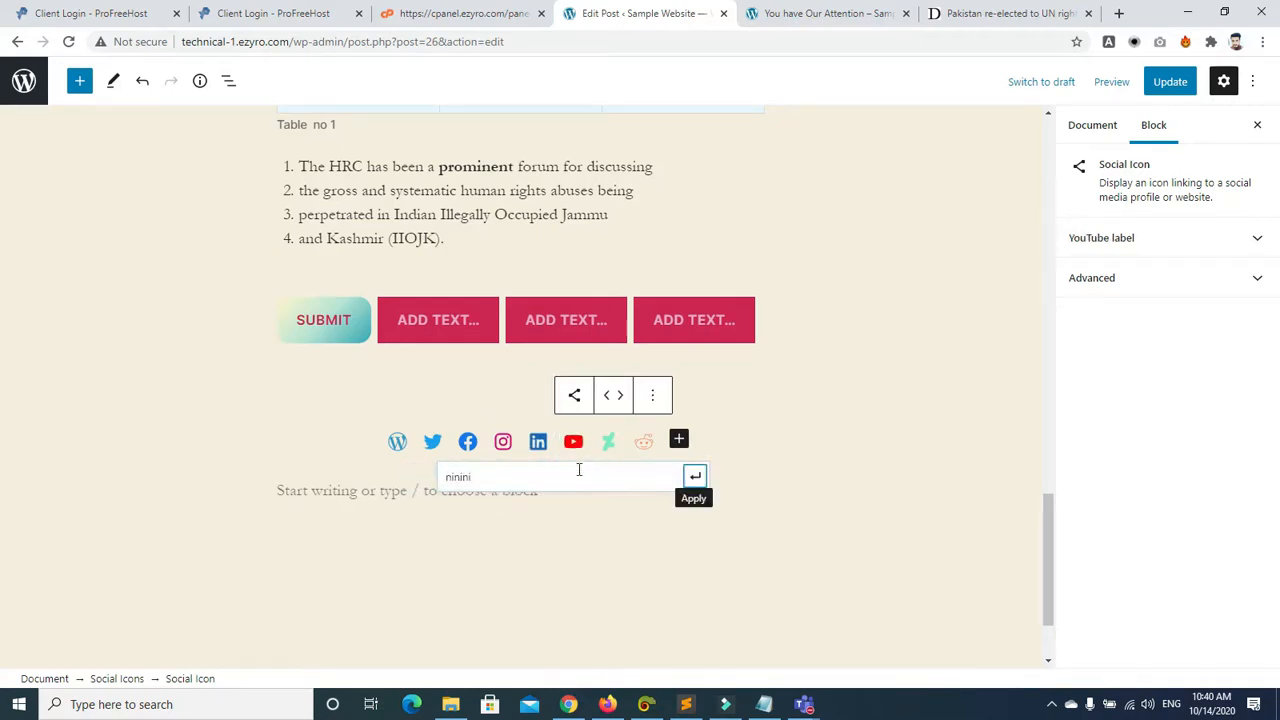
{"action": "left_click", "coordinate": [607, 447]}
{"action": "type", "text": "wew"}
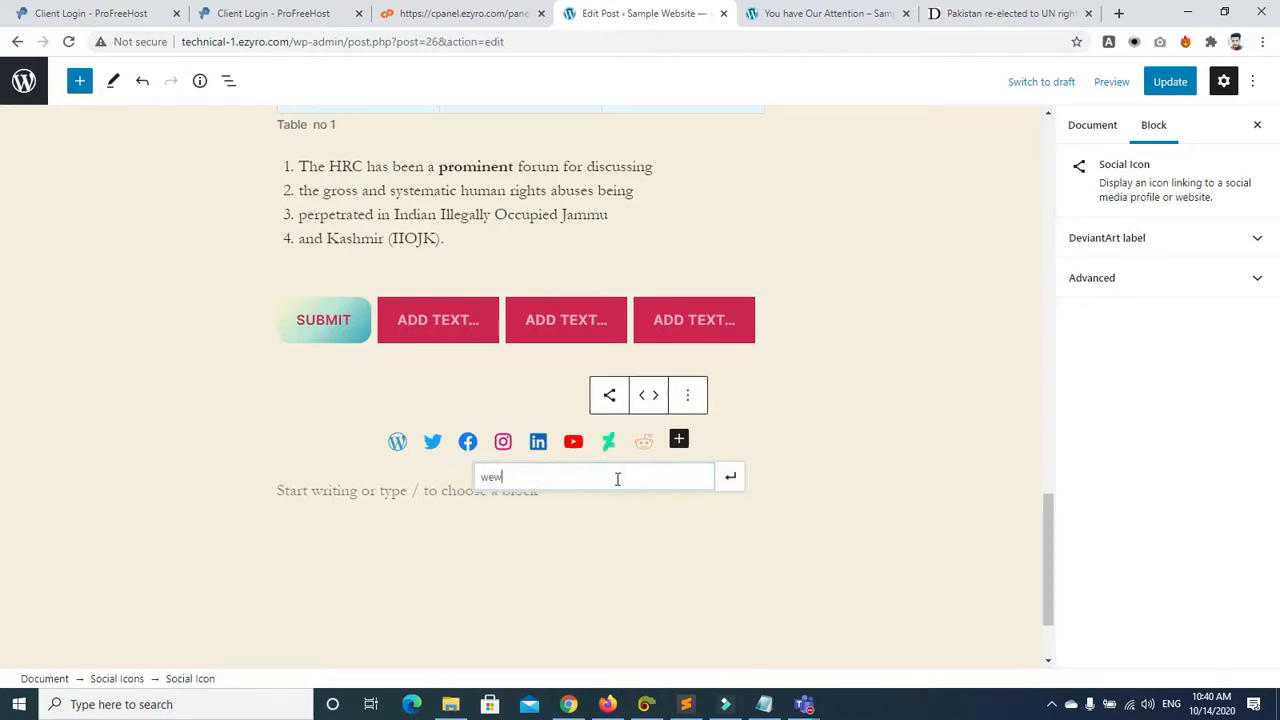
Step: Set the Reddit icon's link address to "wdd" and leave the social icons block
{"action": "left_click", "coordinate": [640, 444]}
{"action": "left_click", "coordinate": [640, 484]}
{"action": "type", "text": "wdd"}
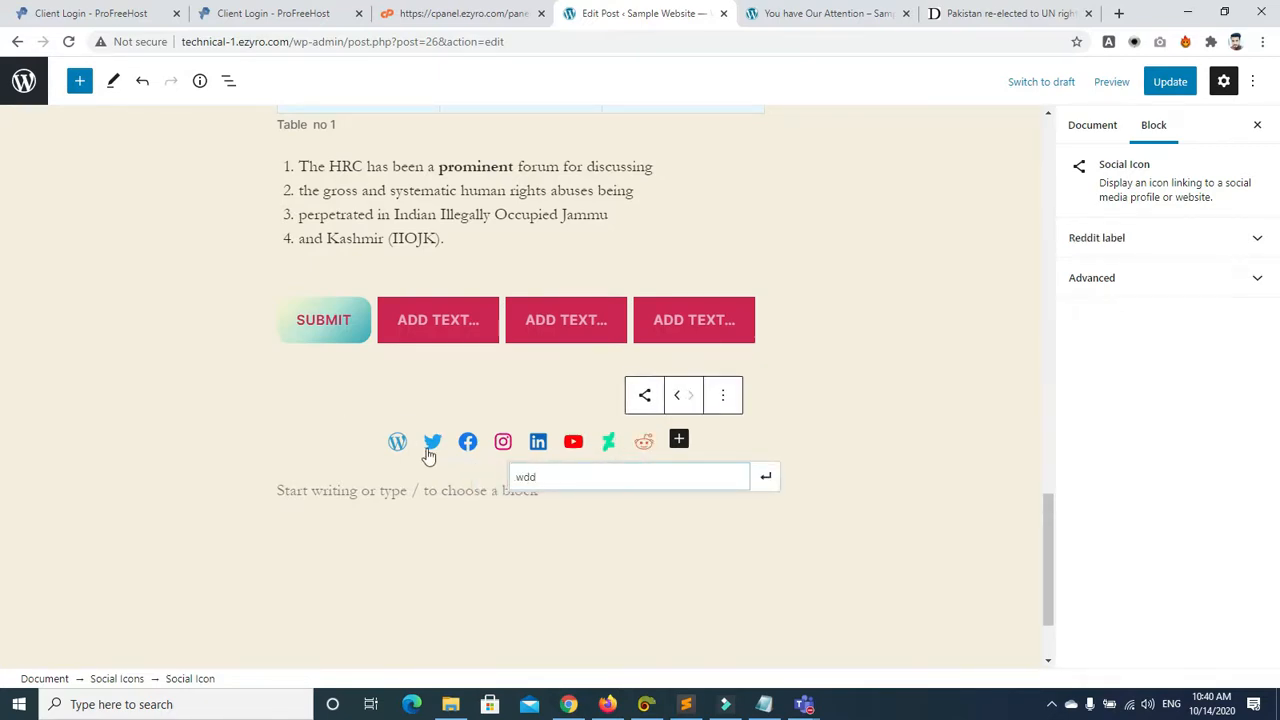
{"action": "left_click", "coordinate": [477, 525]}
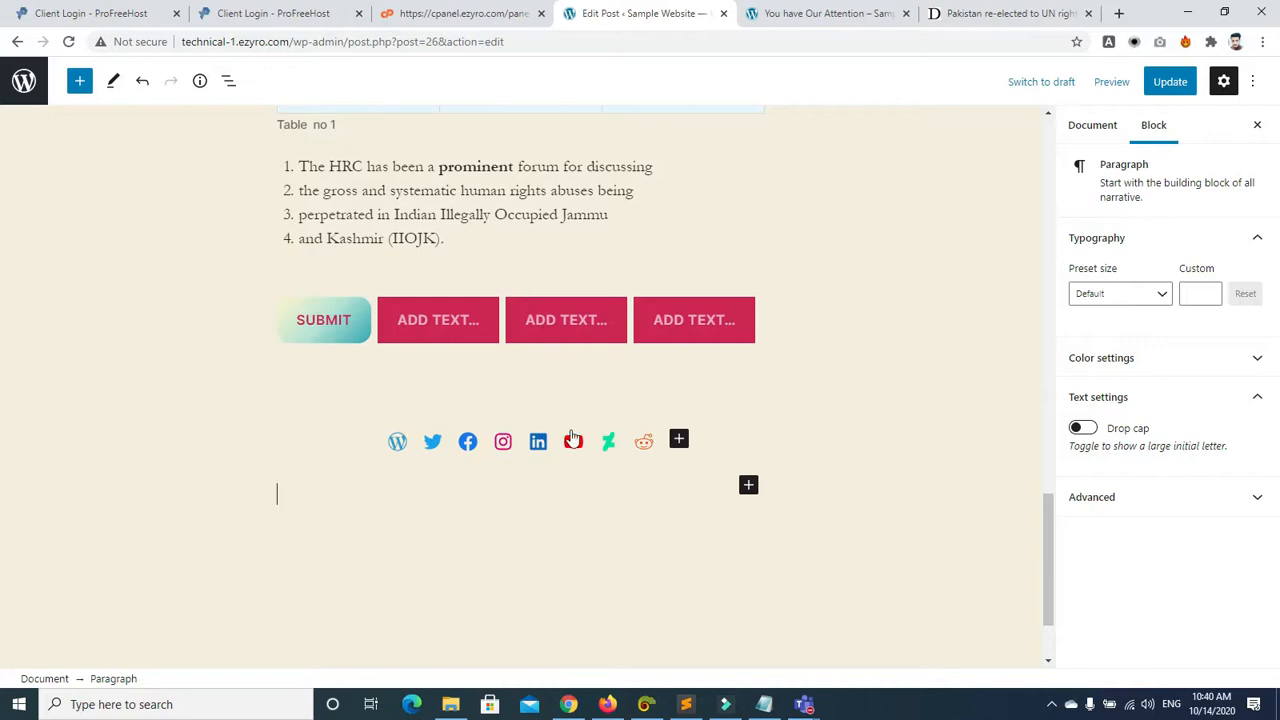
Step: Move the DeviantArt icon behind the Reddit icon and back to its original position
{"action": "left_click", "coordinate": [607, 440]}
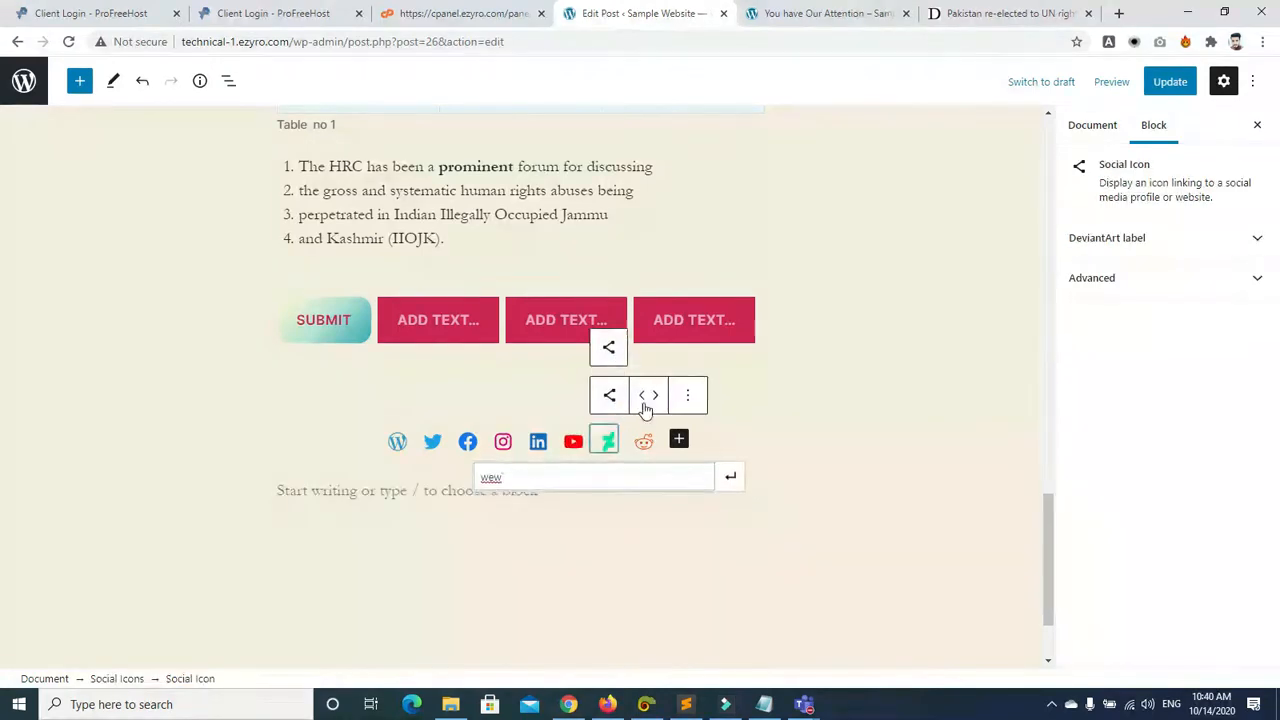
{"action": "left_click", "coordinate": [686, 398]}
{"action": "left_click", "coordinate": [686, 398]}
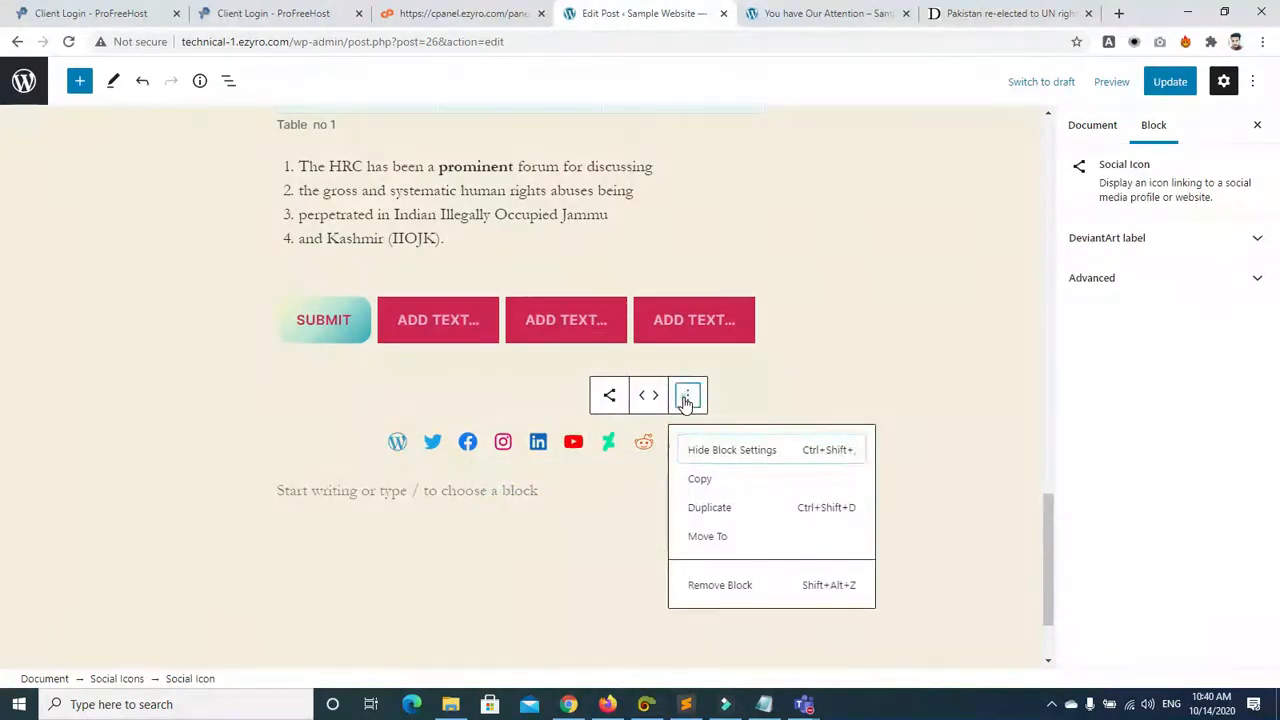
{"action": "left_click", "coordinate": [686, 396]}
{"action": "left_click", "coordinate": [643, 396]}
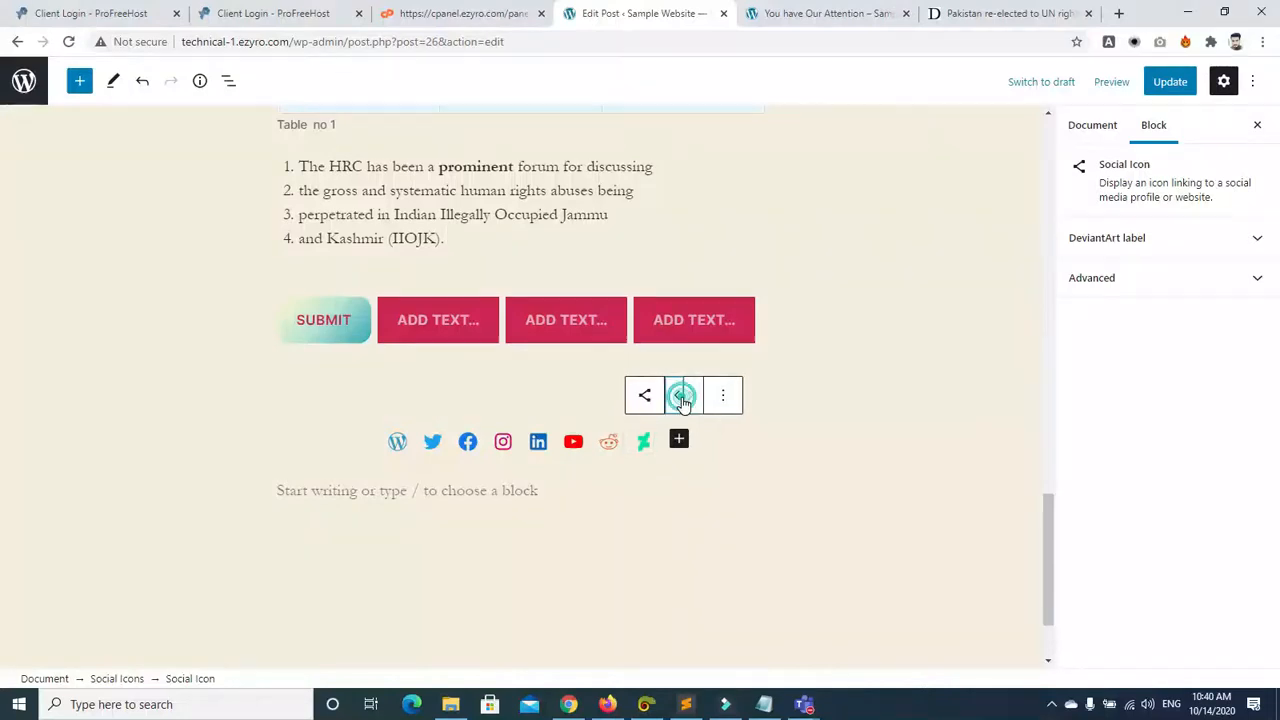
{"action": "left_click", "coordinate": [677, 396]}
Step: Switch the social icons block to left alignment and back to center alignment
{"action": "left_click", "coordinate": [359, 455]}
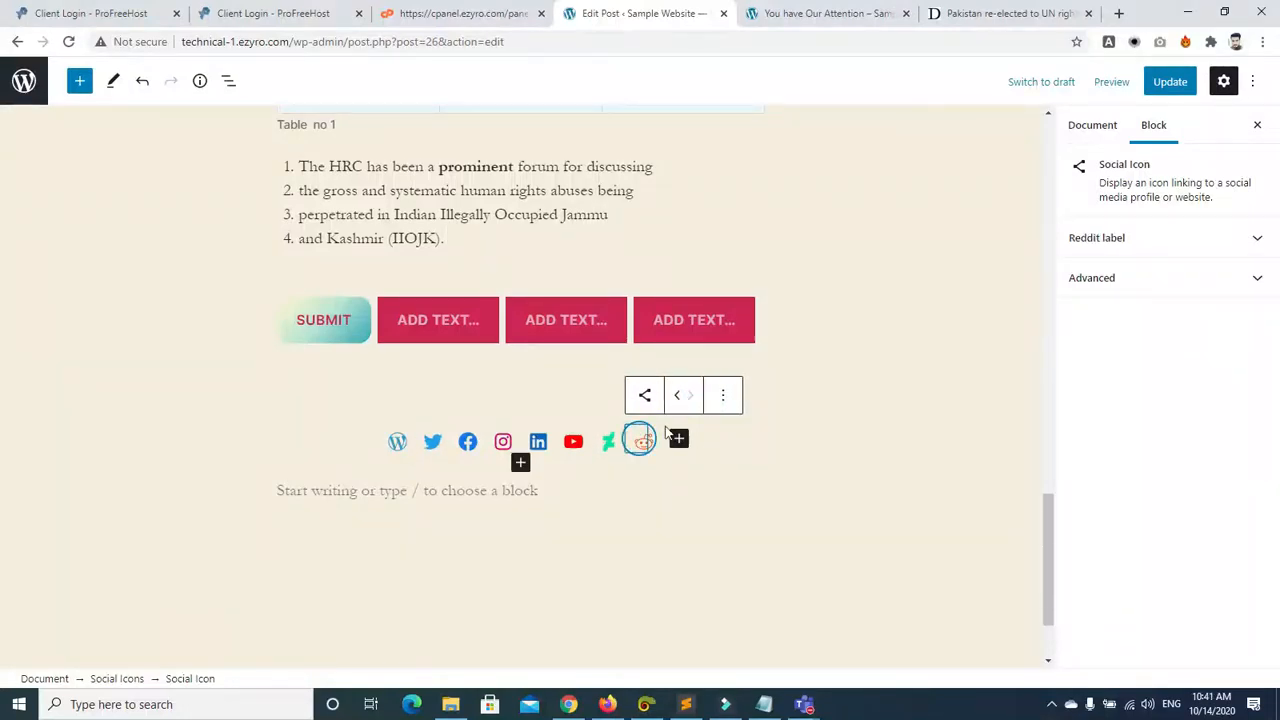
{"action": "left_click", "coordinate": [397, 443]}
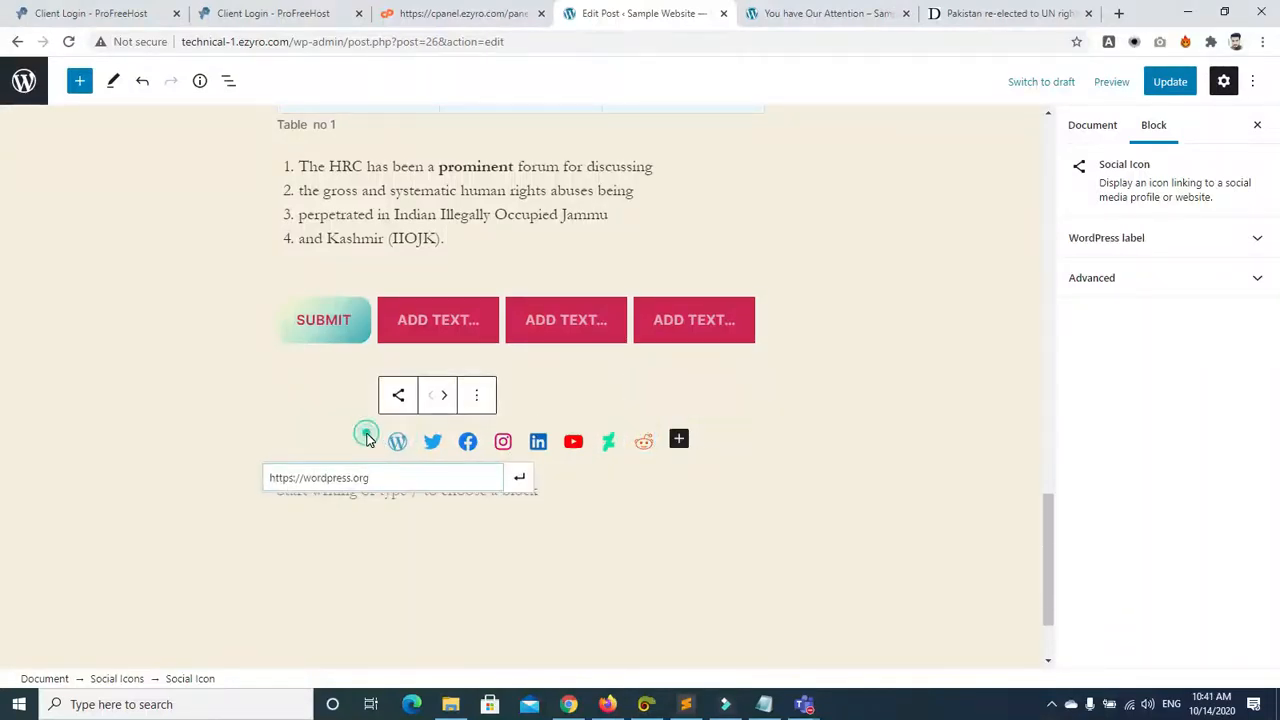
{"action": "left_click", "coordinate": [365, 427]}
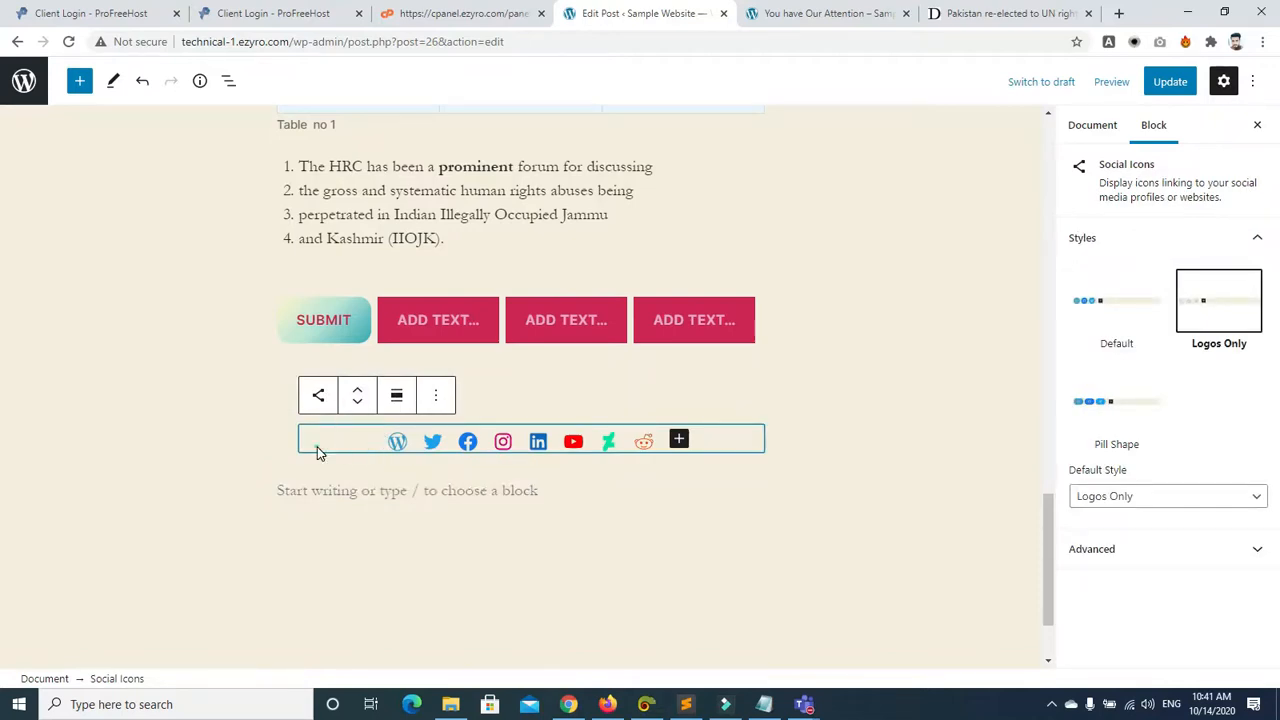
{"action": "left_click", "coordinate": [397, 398]}
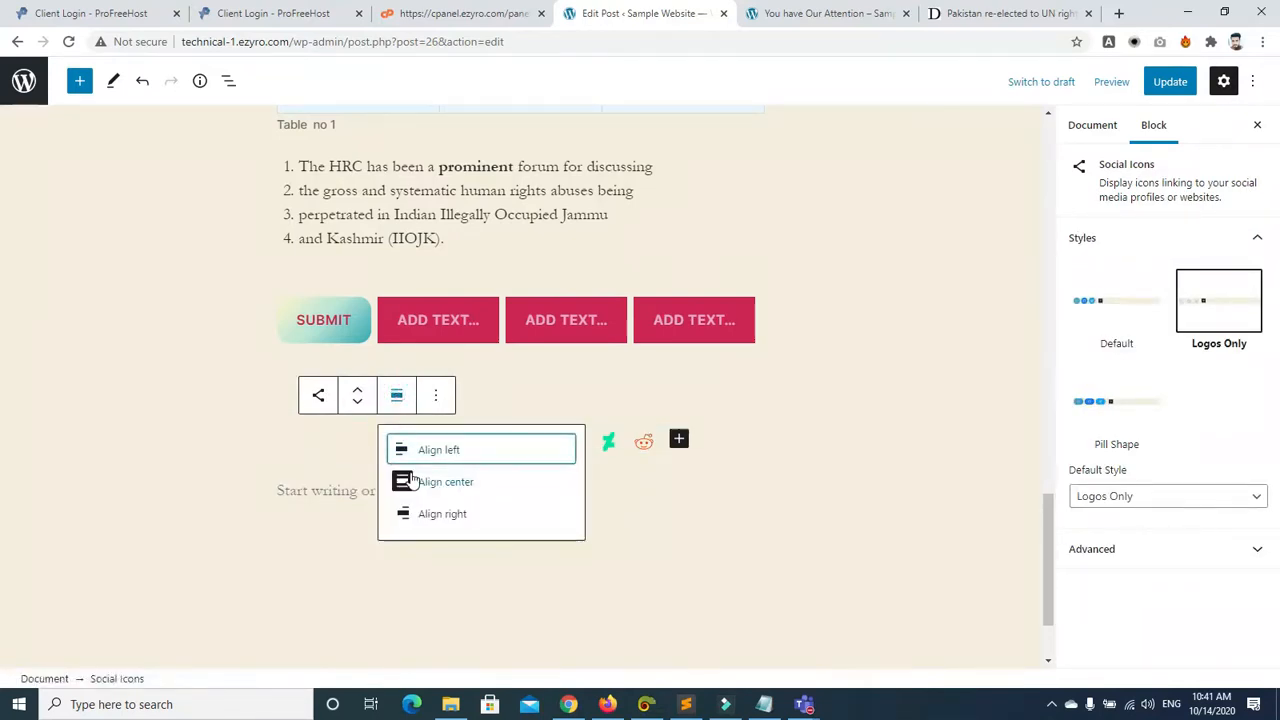
{"action": "left_click", "coordinate": [400, 449]}
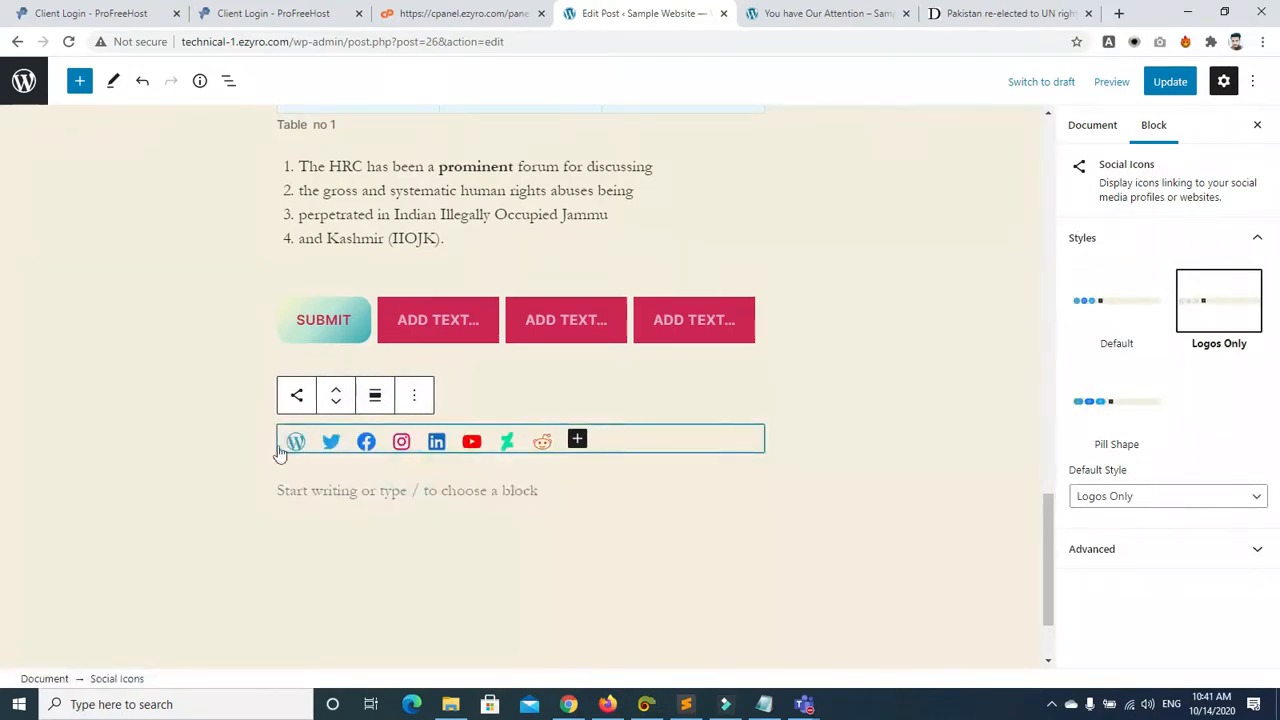
{"action": "left_click", "coordinate": [375, 395]}
{"action": "left_click", "coordinate": [398, 483]}
{"action": "left_click", "coordinate": [177, 443]}
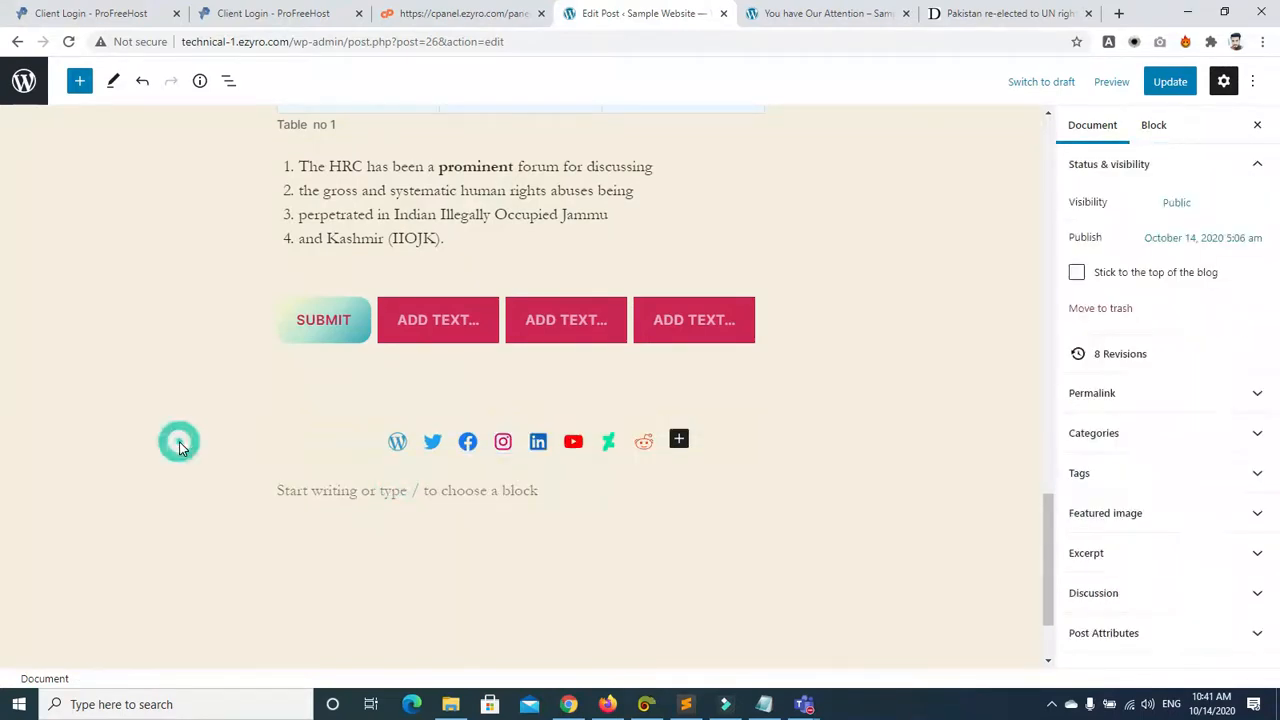
{"action": "left_click", "coordinate": [352, 446]}
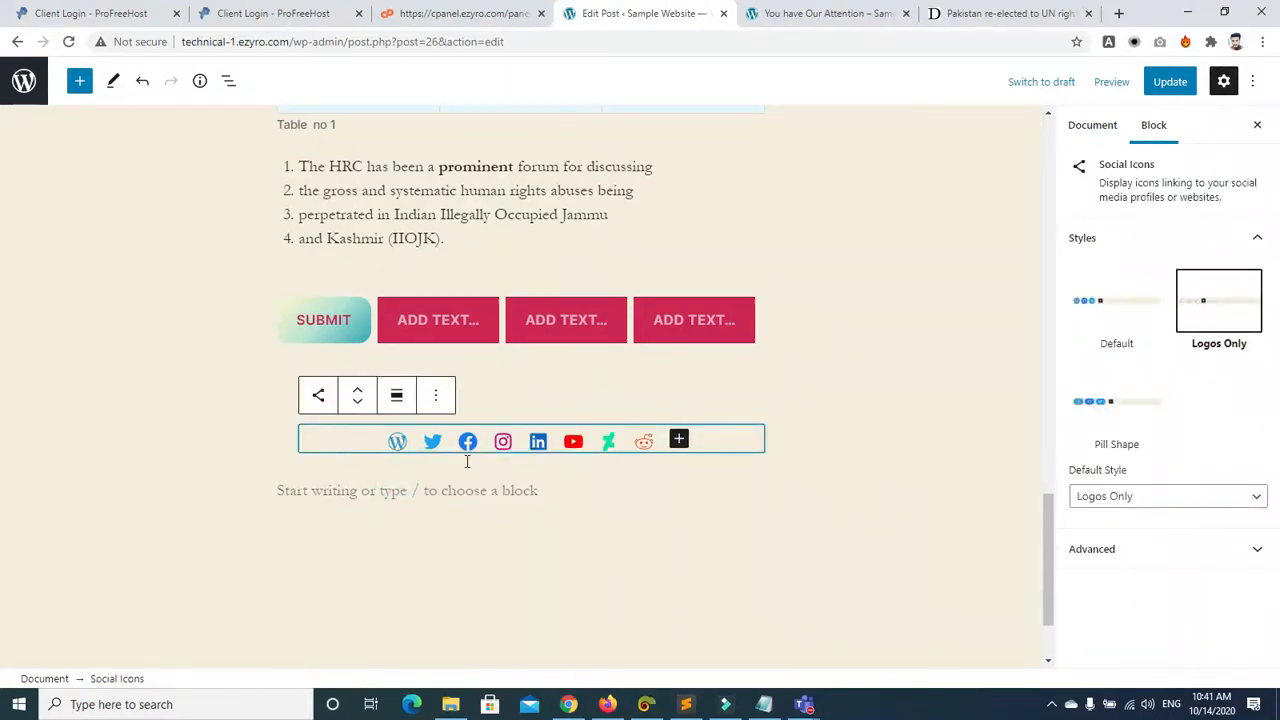
{"action": "left_click", "coordinate": [503, 441]}
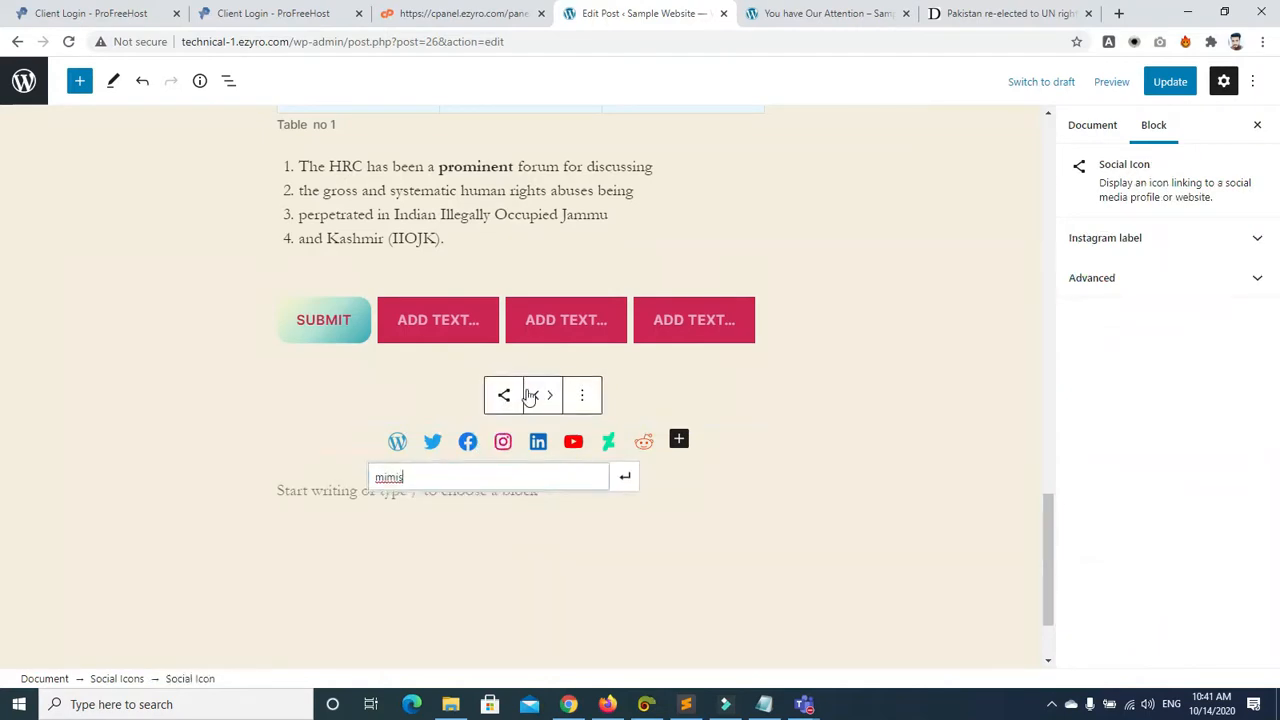
{"action": "left_click", "coordinate": [349, 438]}
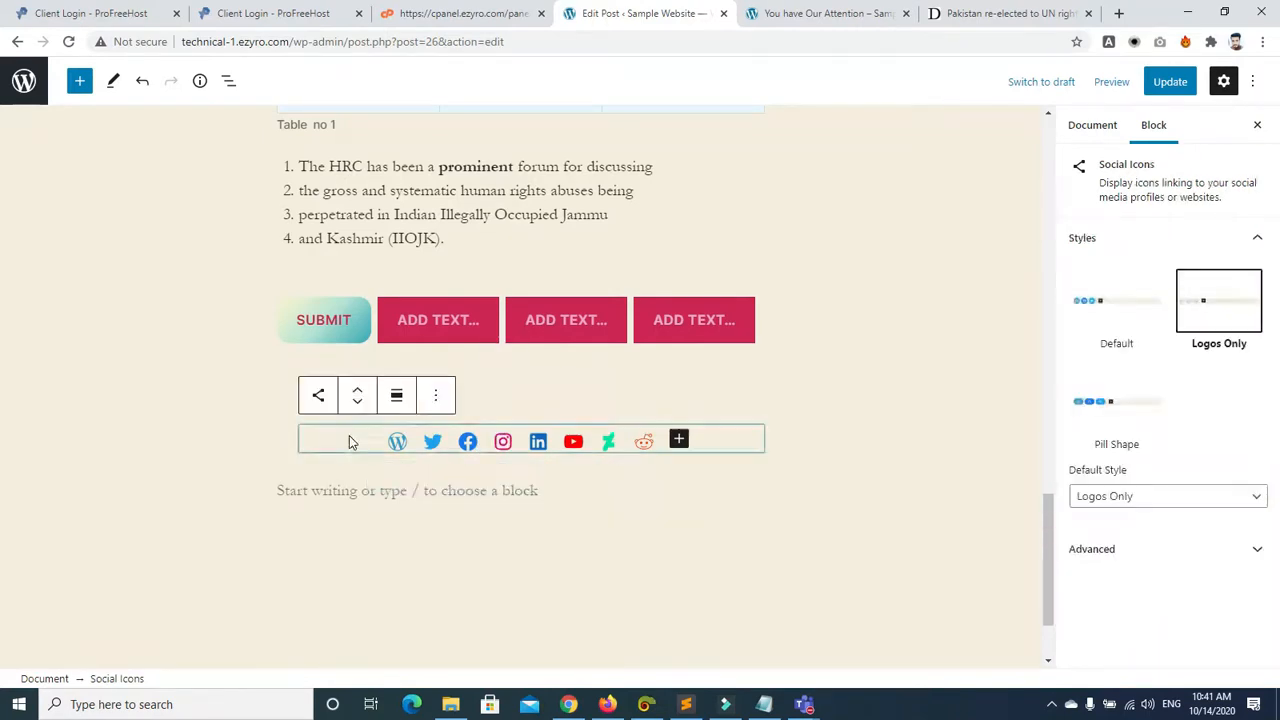
Step: Select the parent buttons block that holds the Submit button and try to align it to the center
{"action": "left_click", "coordinate": [265, 320]}
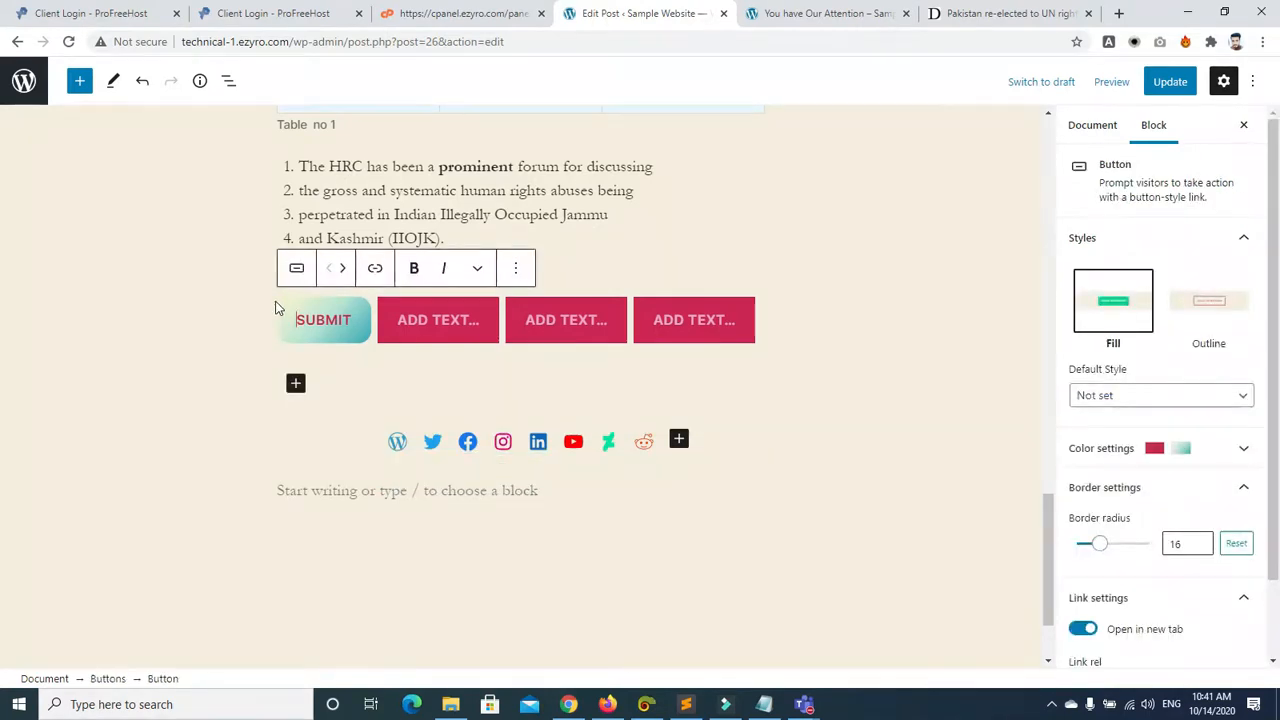
{"action": "left_click", "coordinate": [789, 314]}
{"action": "left_click", "coordinate": [767, 315]}
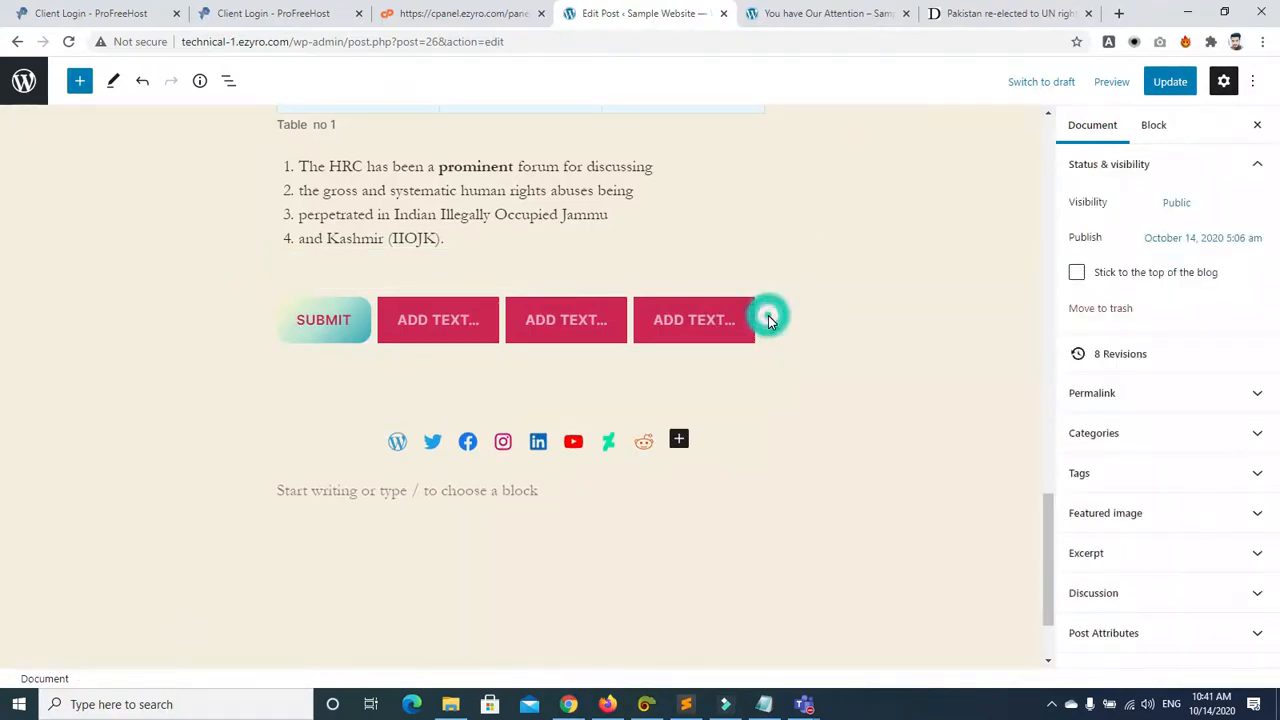
{"action": "left_click", "coordinate": [630, 320]}
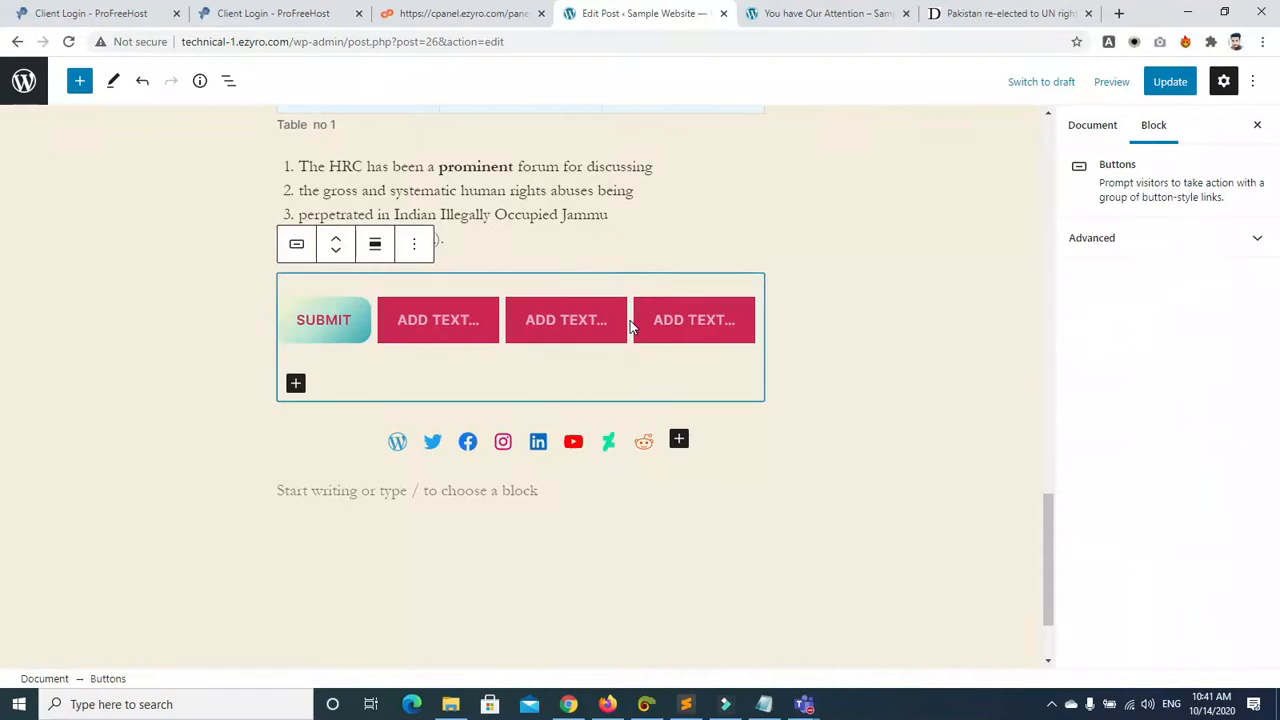
{"action": "left_click", "coordinate": [376, 243]}
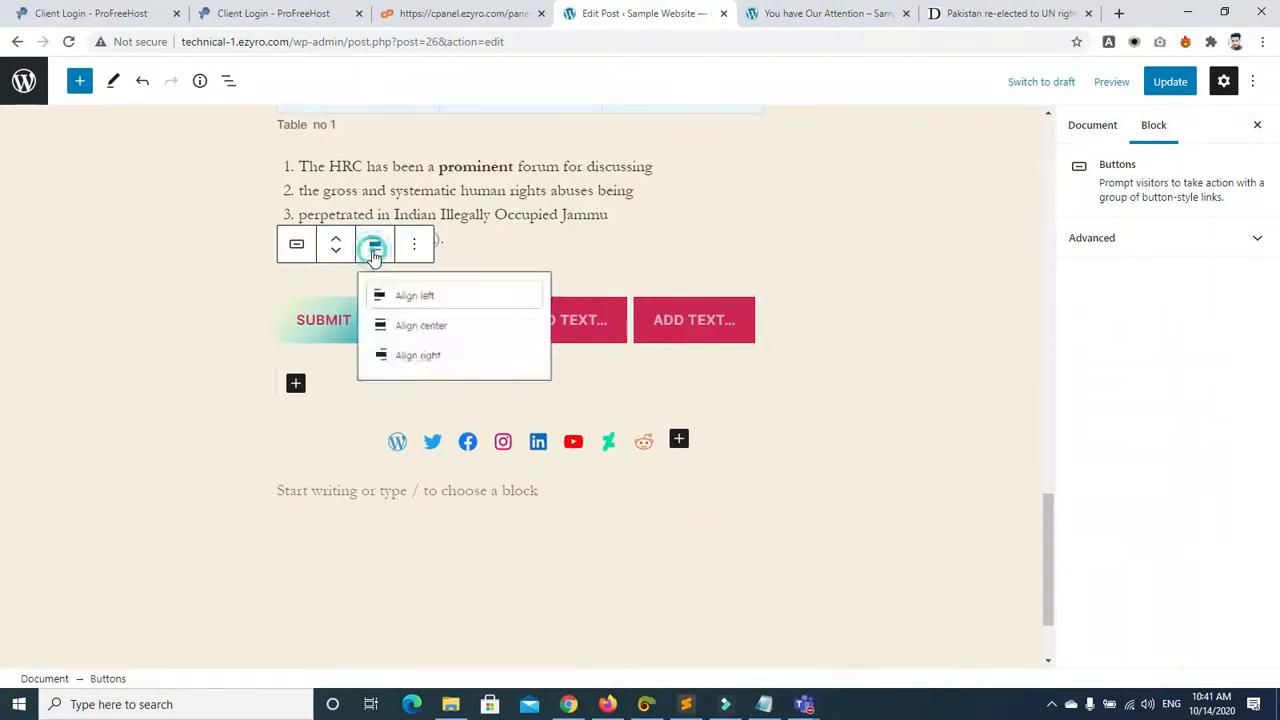
{"action": "left_click", "coordinate": [398, 329]}
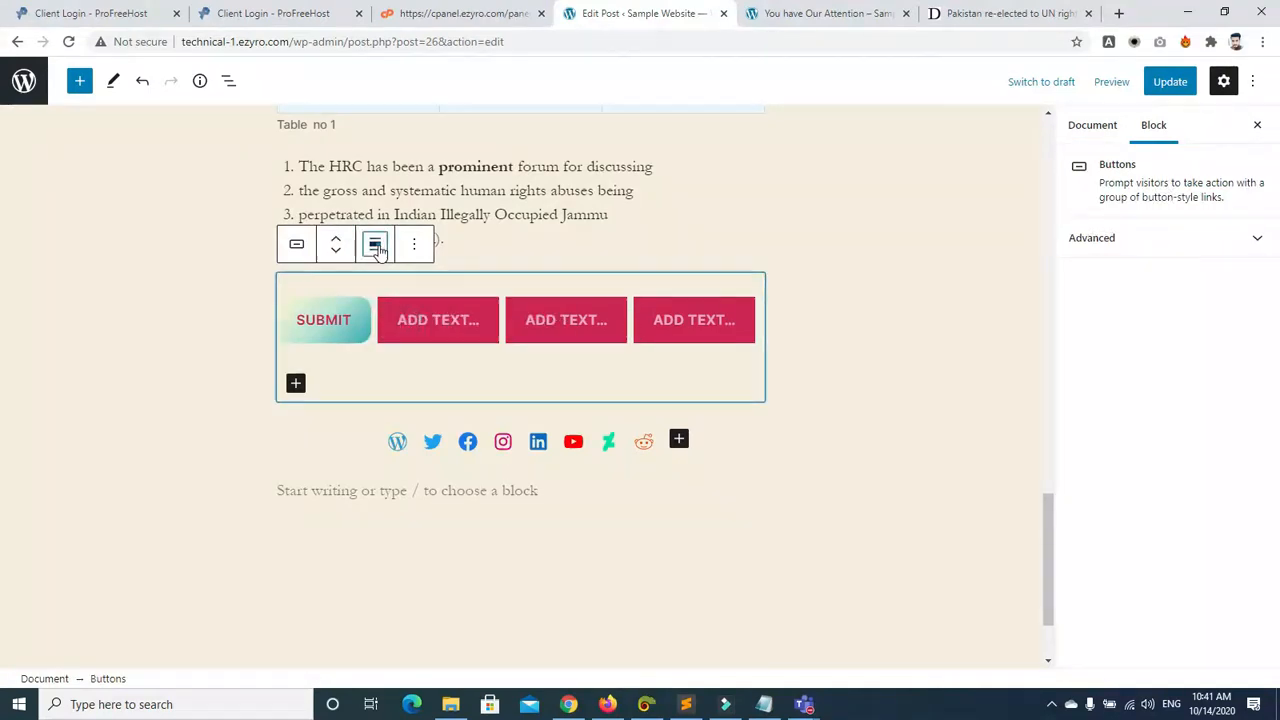
{"action": "left_click", "coordinate": [375, 245]}
{"action": "left_click", "coordinate": [390, 330]}
{"action": "left_click", "coordinate": [258, 379]}
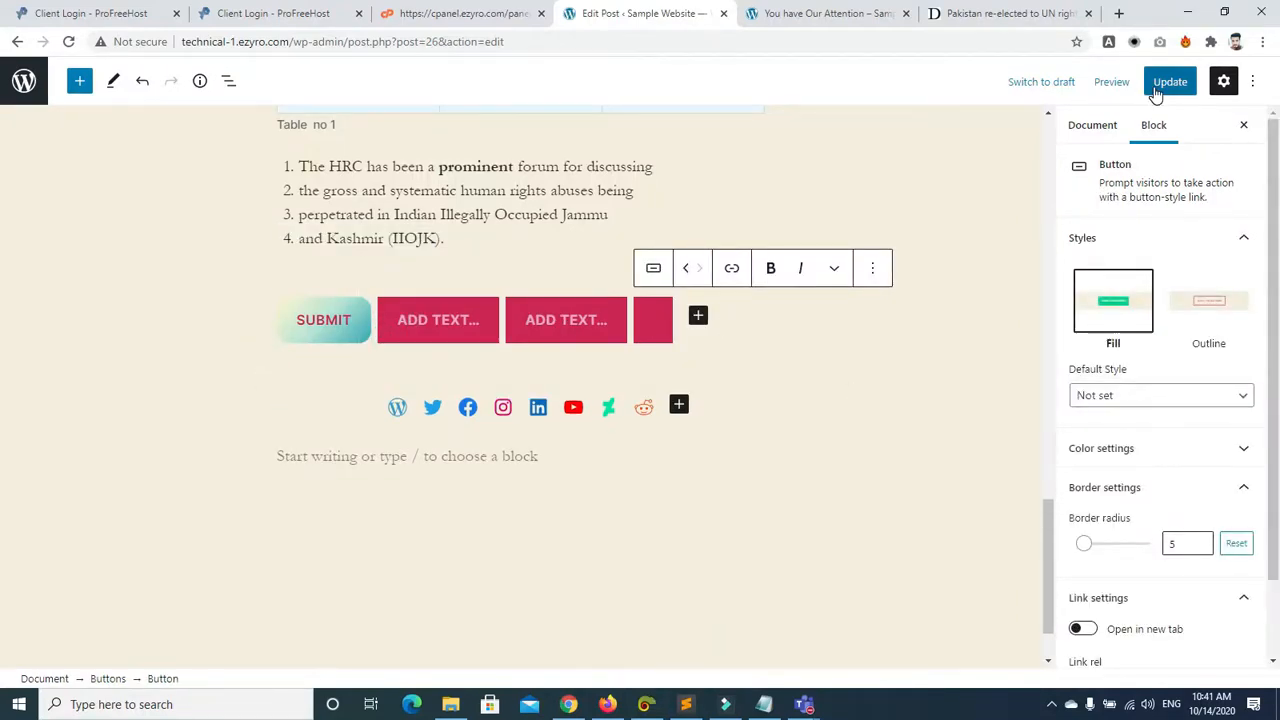
{"action": "scroll", "coordinate": [1046, 537], "scroll_direction": "down", "scroll_amount": 2}
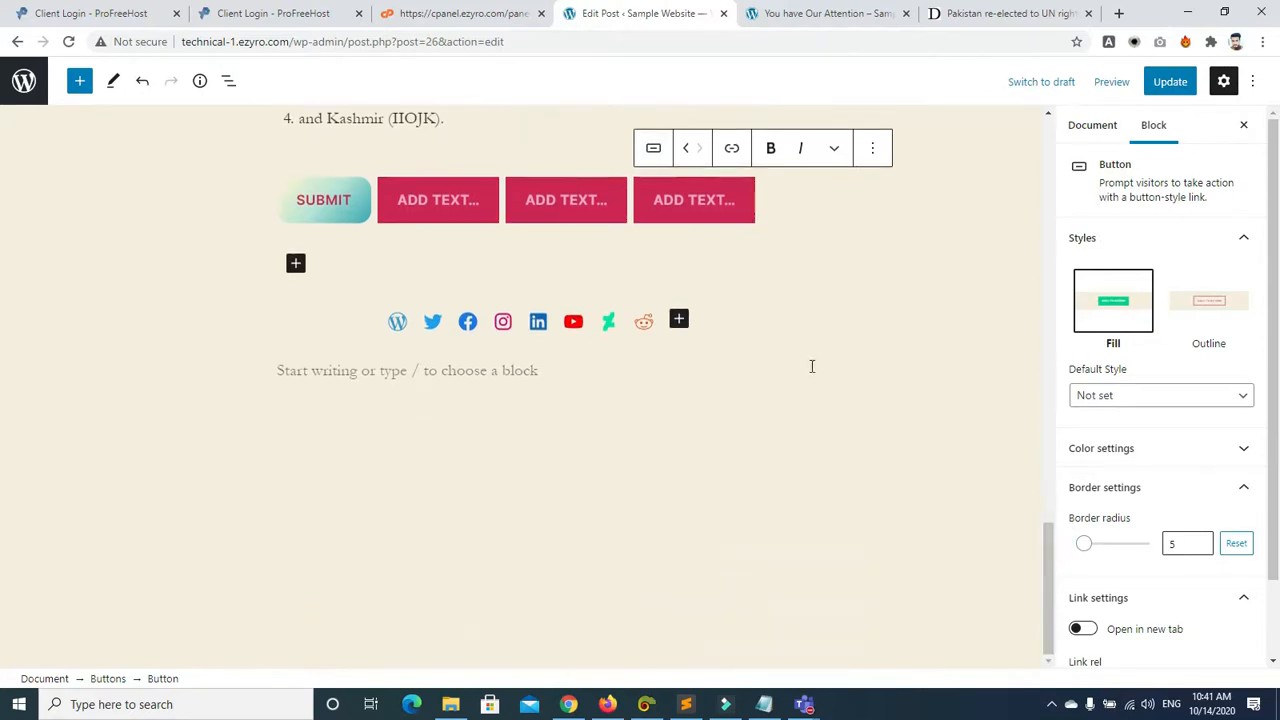
Step: Insert a Separator block below the social icons block
{"action": "left_click", "coordinate": [447, 371]}
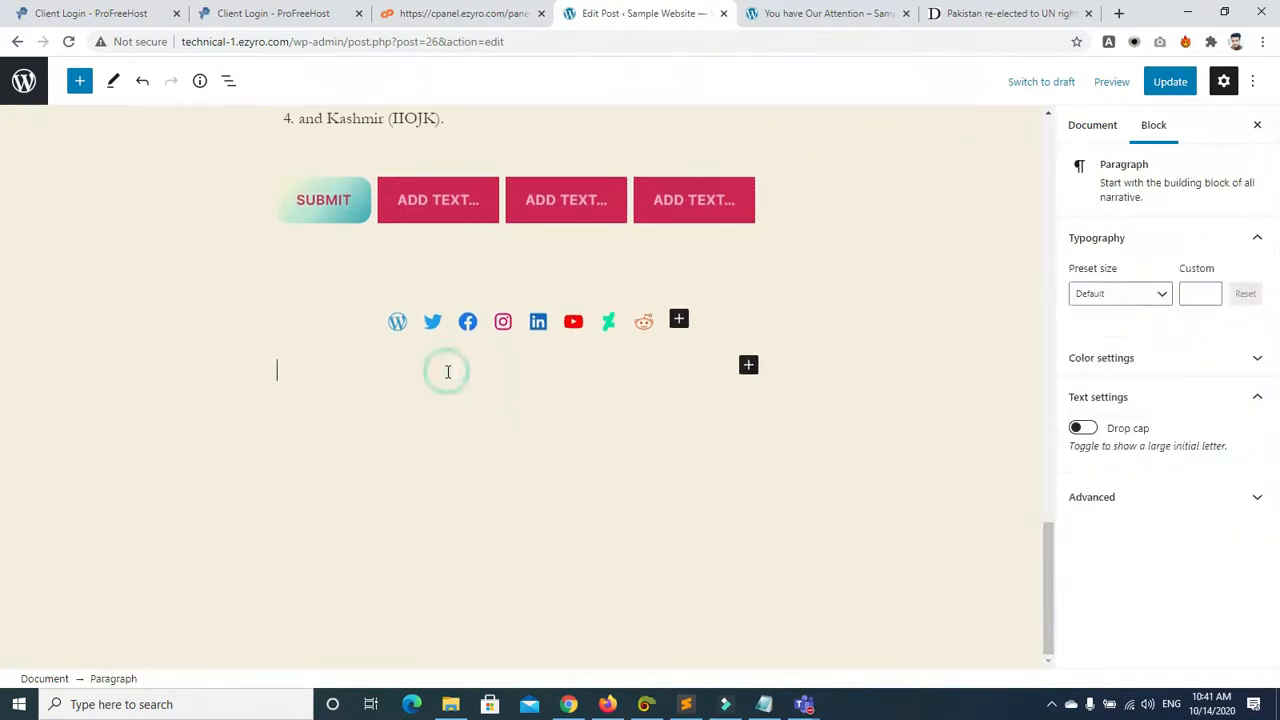
{"action": "left_click", "coordinate": [749, 366]}
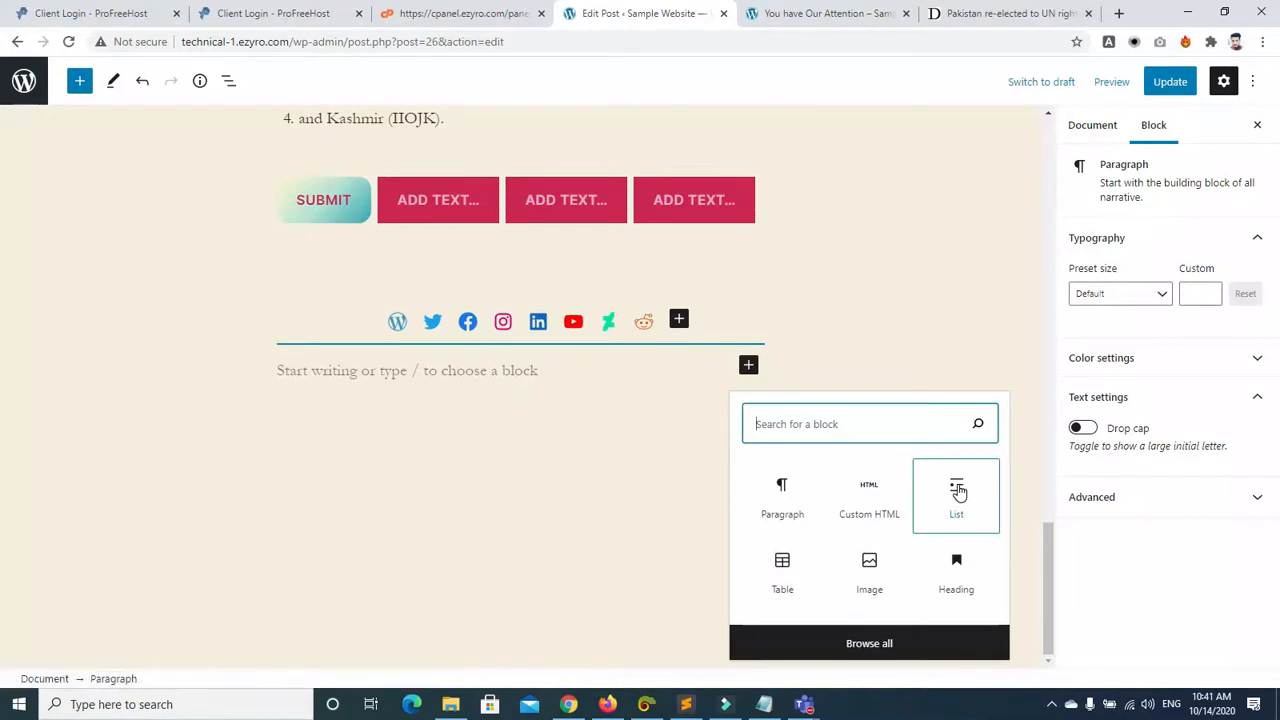
{"action": "left_click", "coordinate": [886, 640]}
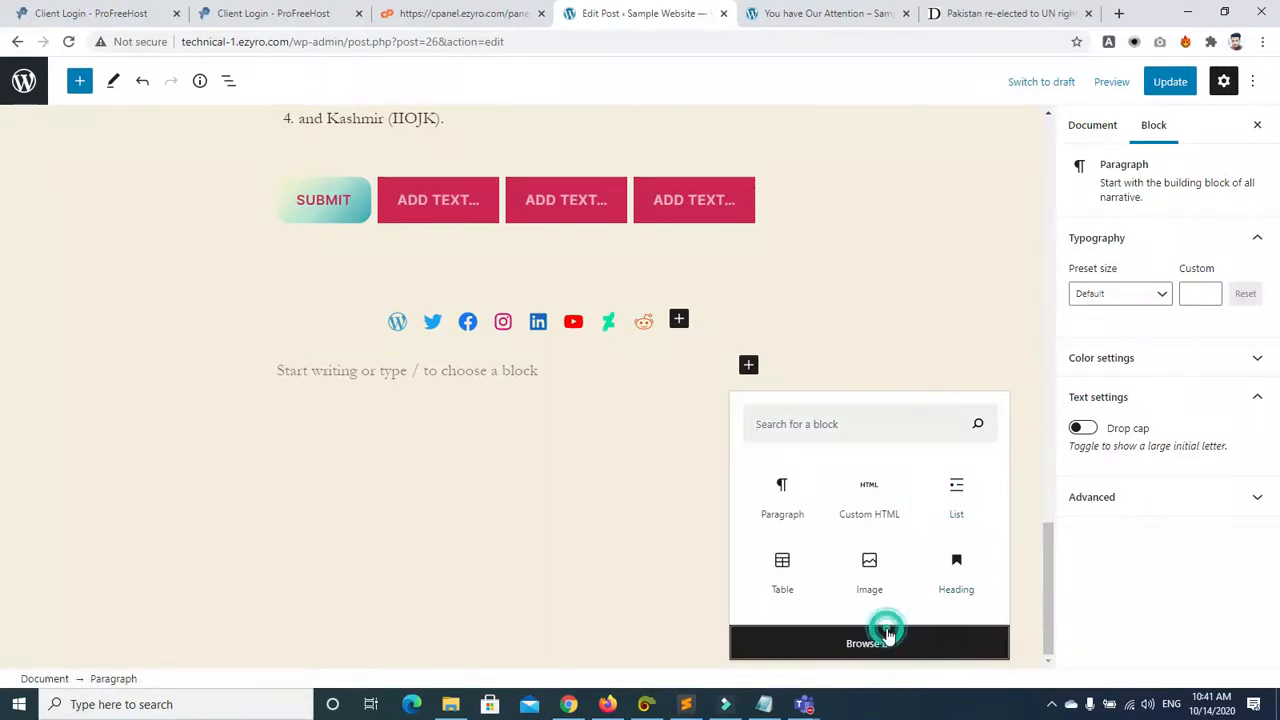
{"action": "left_click_drag", "start_coordinate": [272, 185], "coordinate": [283, 336]}
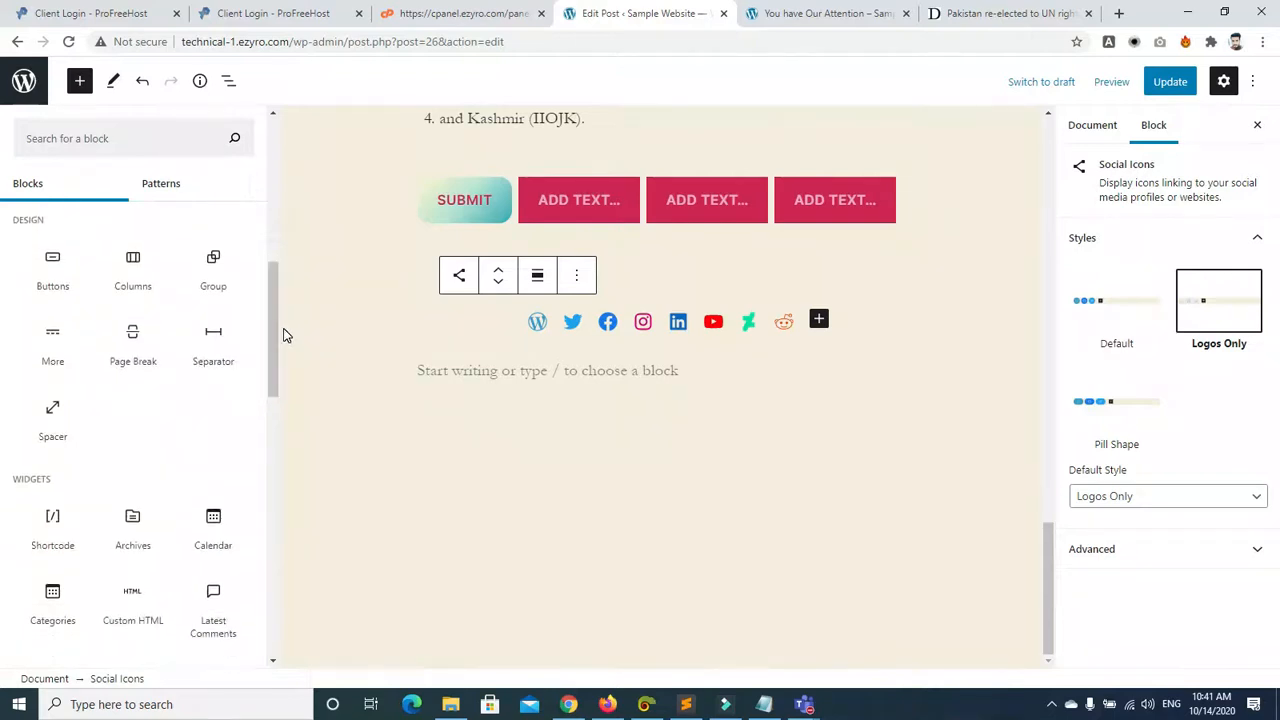
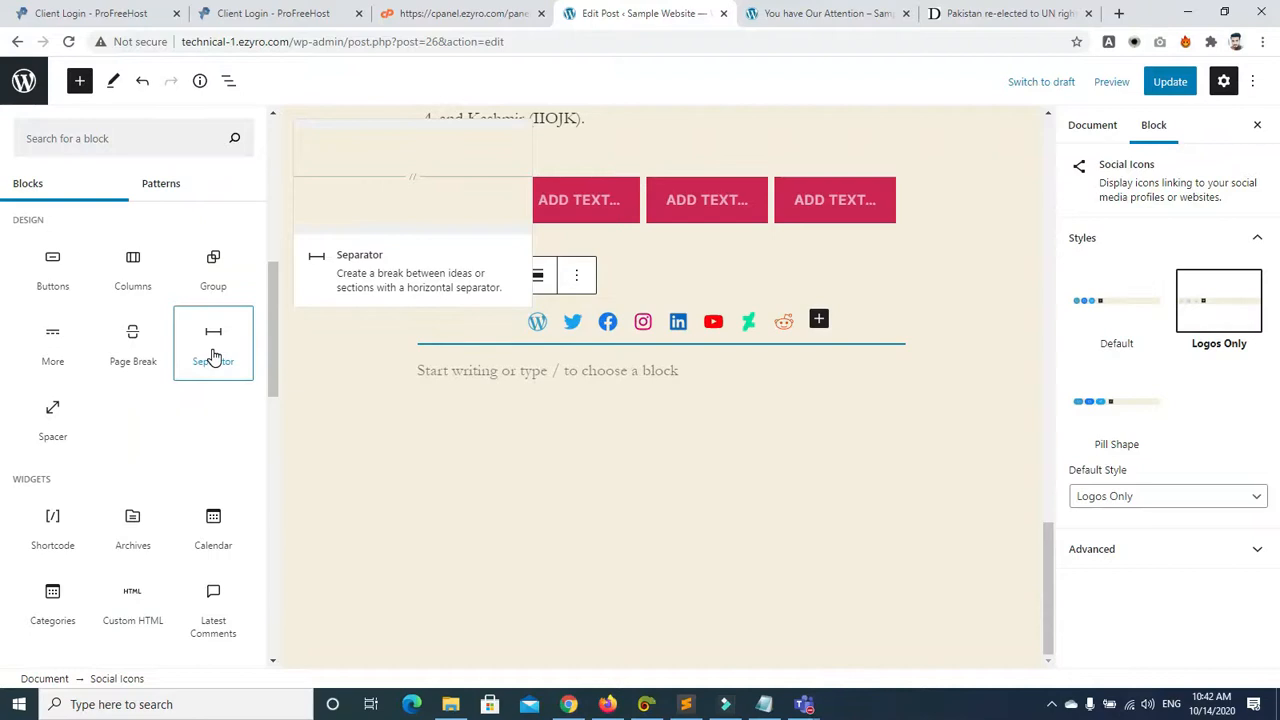
{"action": "left_click_drag", "start_coordinate": [218, 357], "coordinate": [500, 350]}
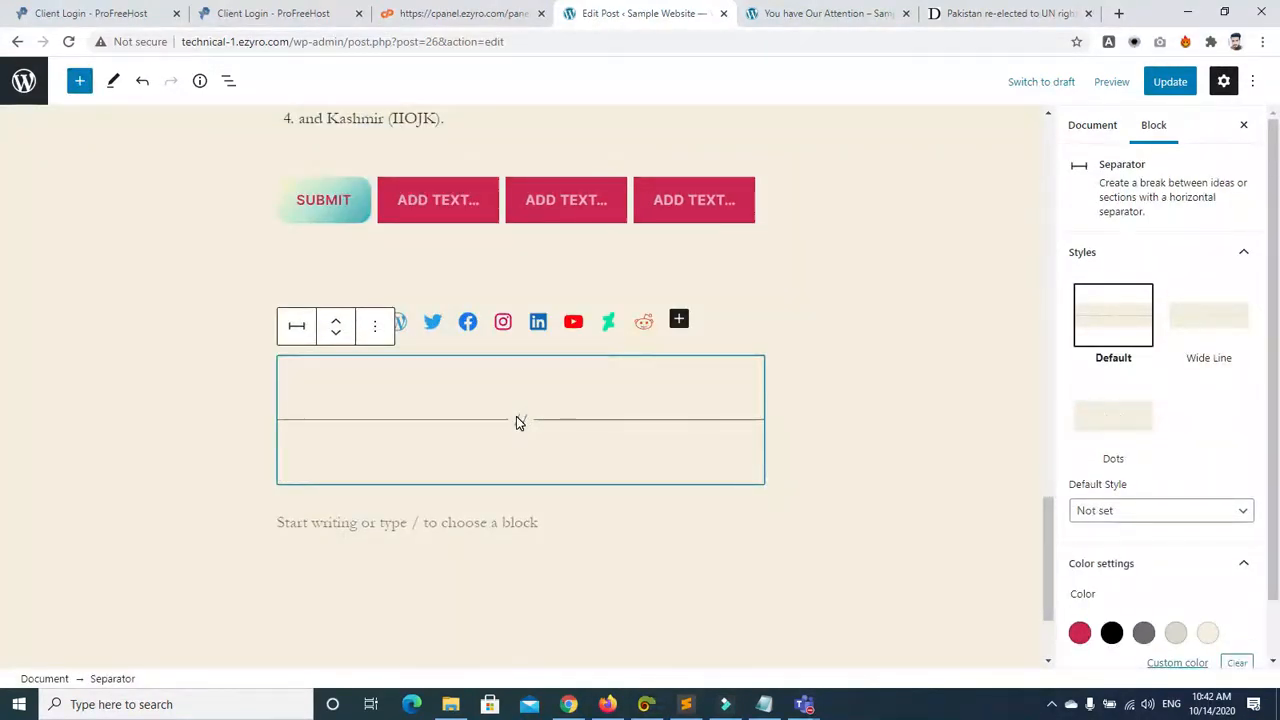
Step: Try the Wide Line and Dots styles on the separator and return it to the Default style
{"action": "left_click", "coordinate": [1191, 331]}
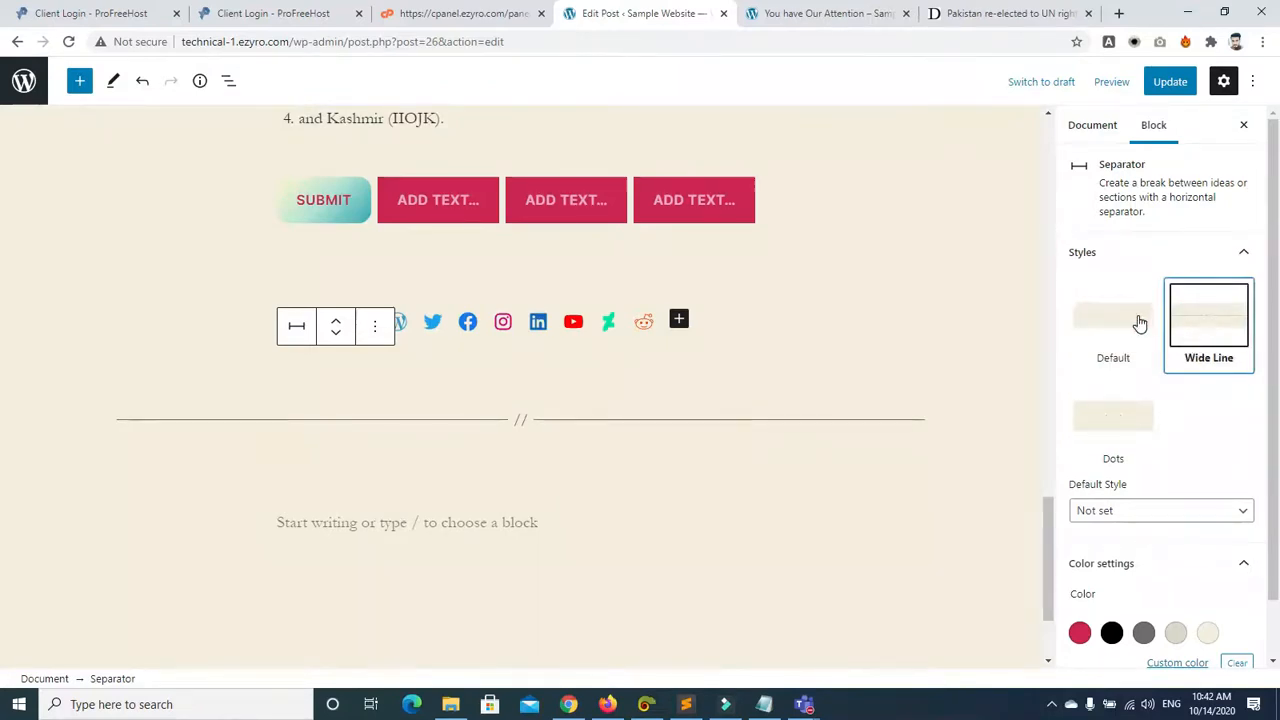
{"action": "left_click", "coordinate": [1138, 320]}
{"action": "left_click", "coordinate": [296, 327]}
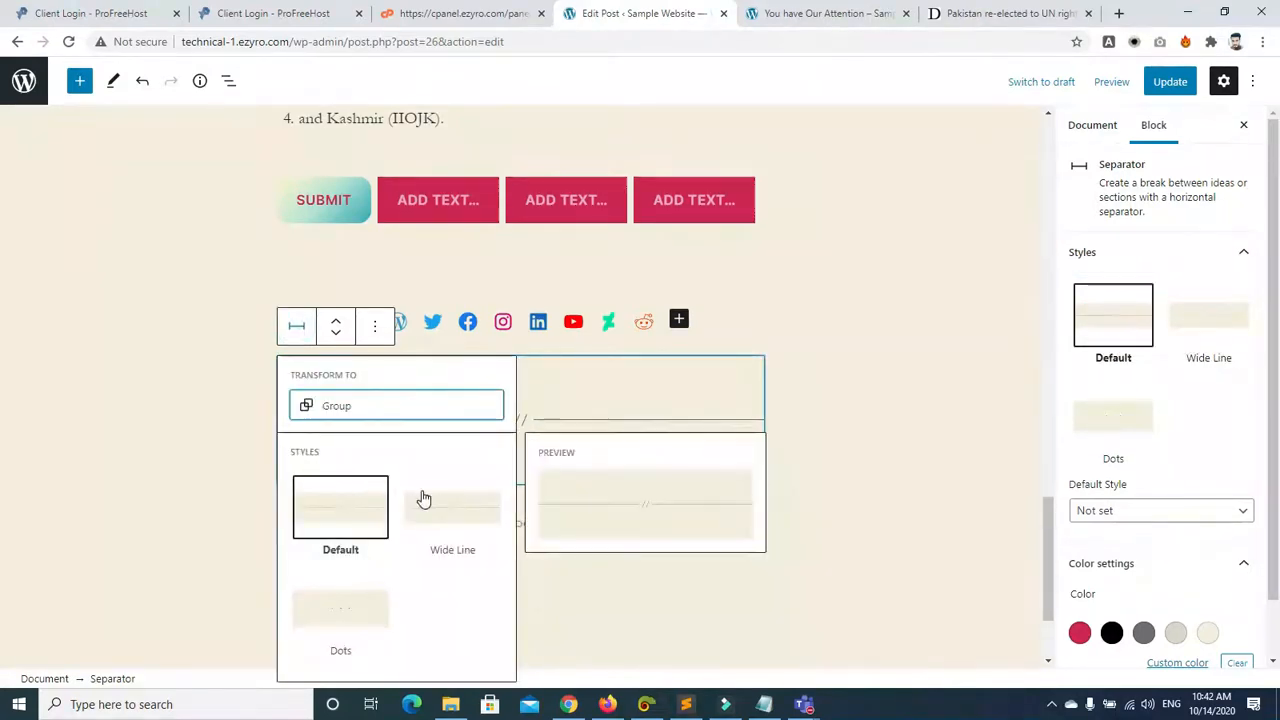
{"action": "left_click", "coordinate": [368, 606]}
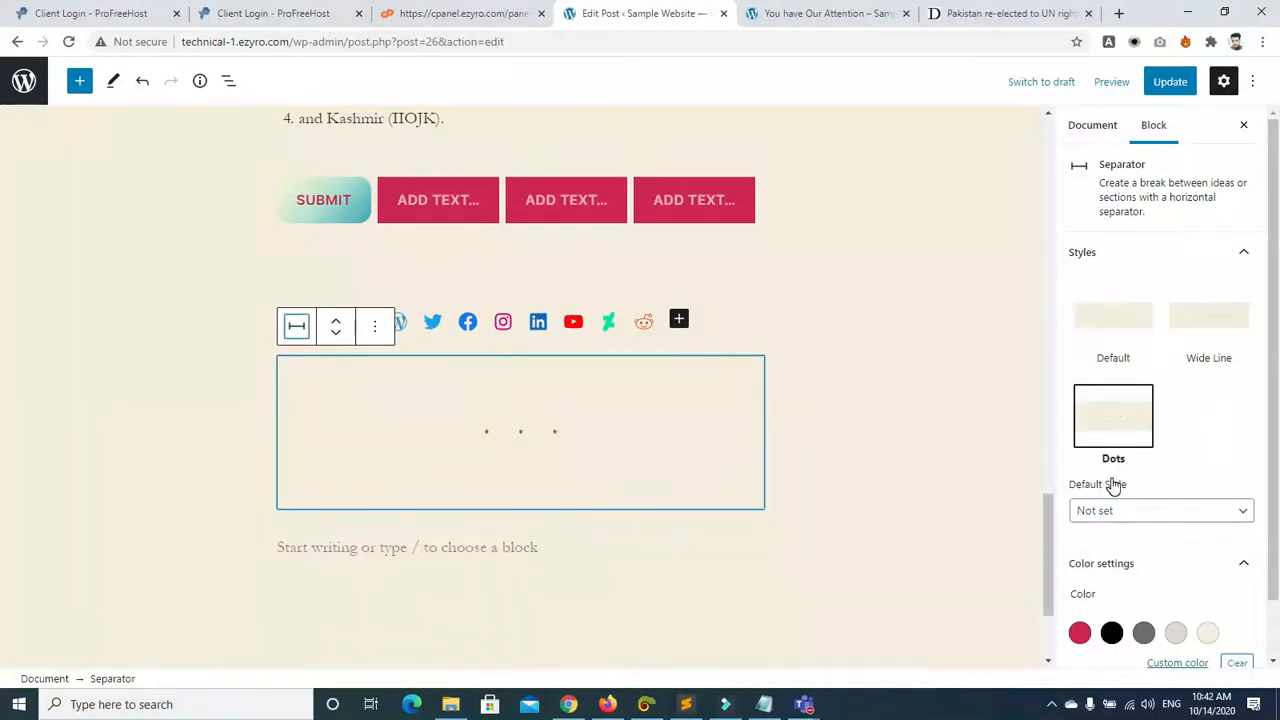
{"action": "left_click", "coordinate": [296, 327]}
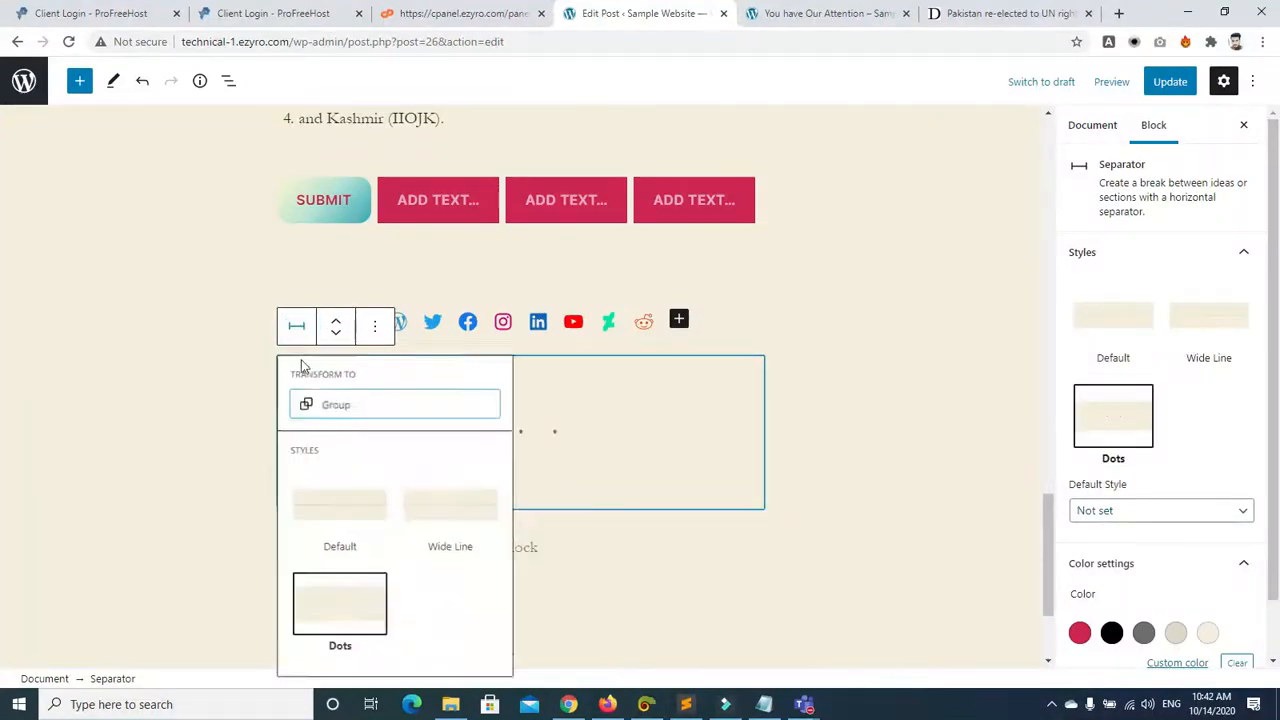
{"action": "left_click", "coordinate": [340, 509]}
{"action": "left_click", "coordinate": [374, 326]}
{"action": "left_click", "coordinate": [281, 401]}
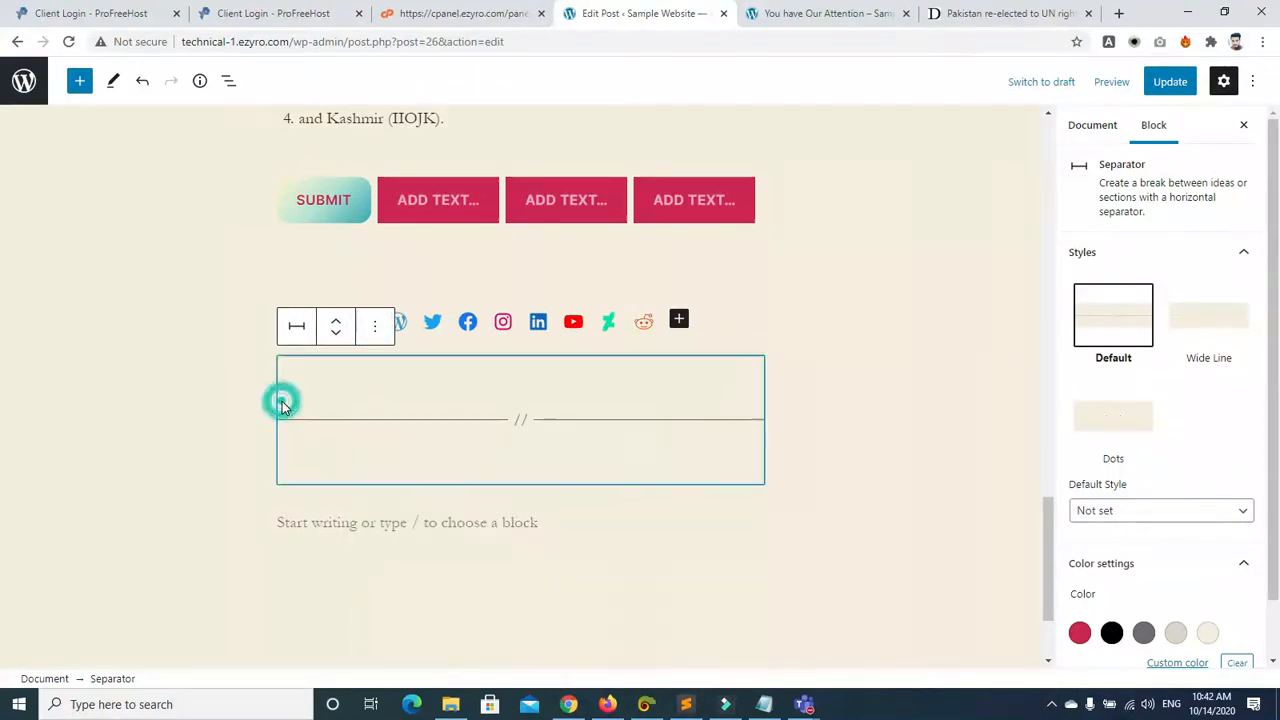
Step: Try black as the separator's color and settle on the crimson red preset
{"action": "scroll", "coordinate": [1270, 305], "scroll_direction": "down", "scroll_amount": 1}
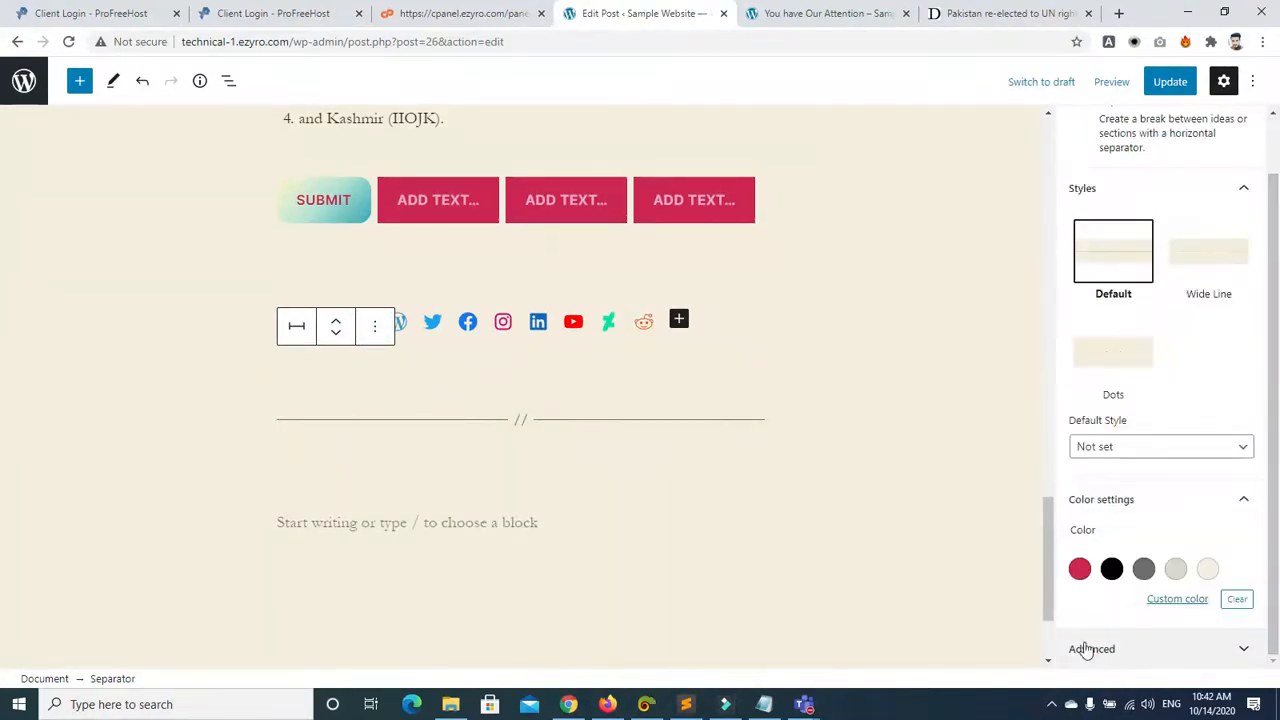
{"action": "left_click", "coordinate": [1080, 570]}
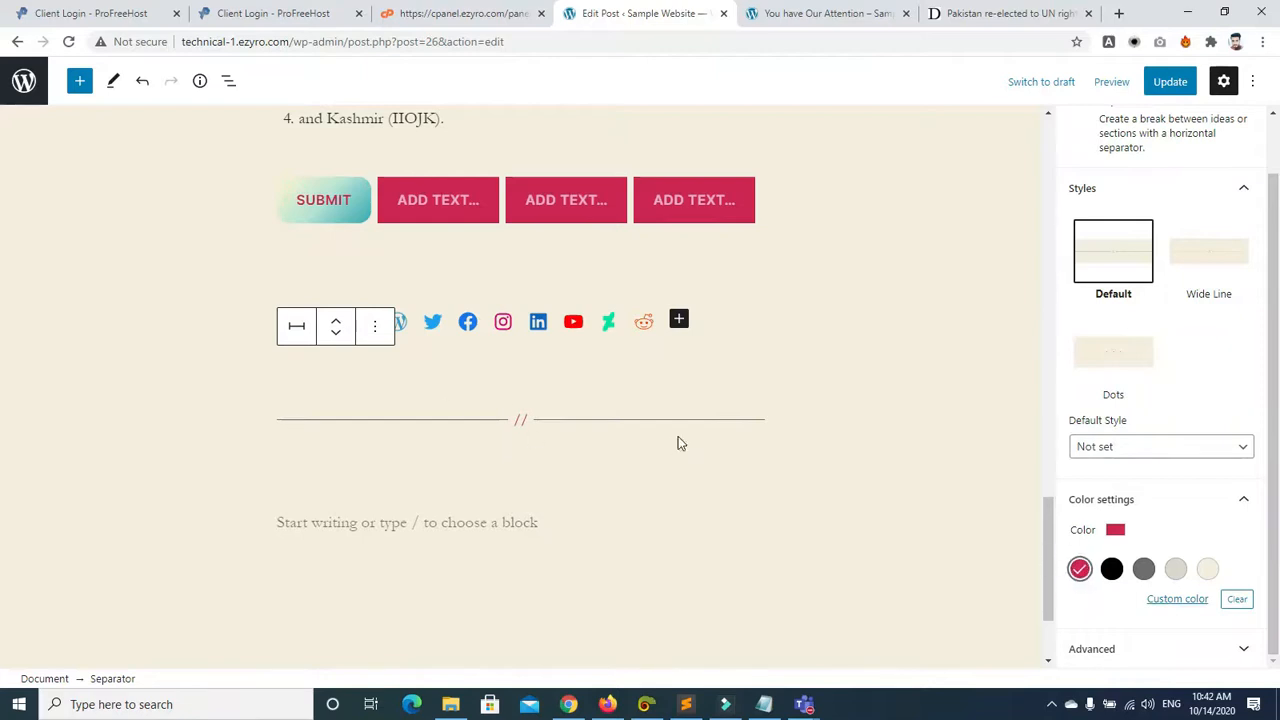
{"action": "left_click", "coordinate": [1111, 569]}
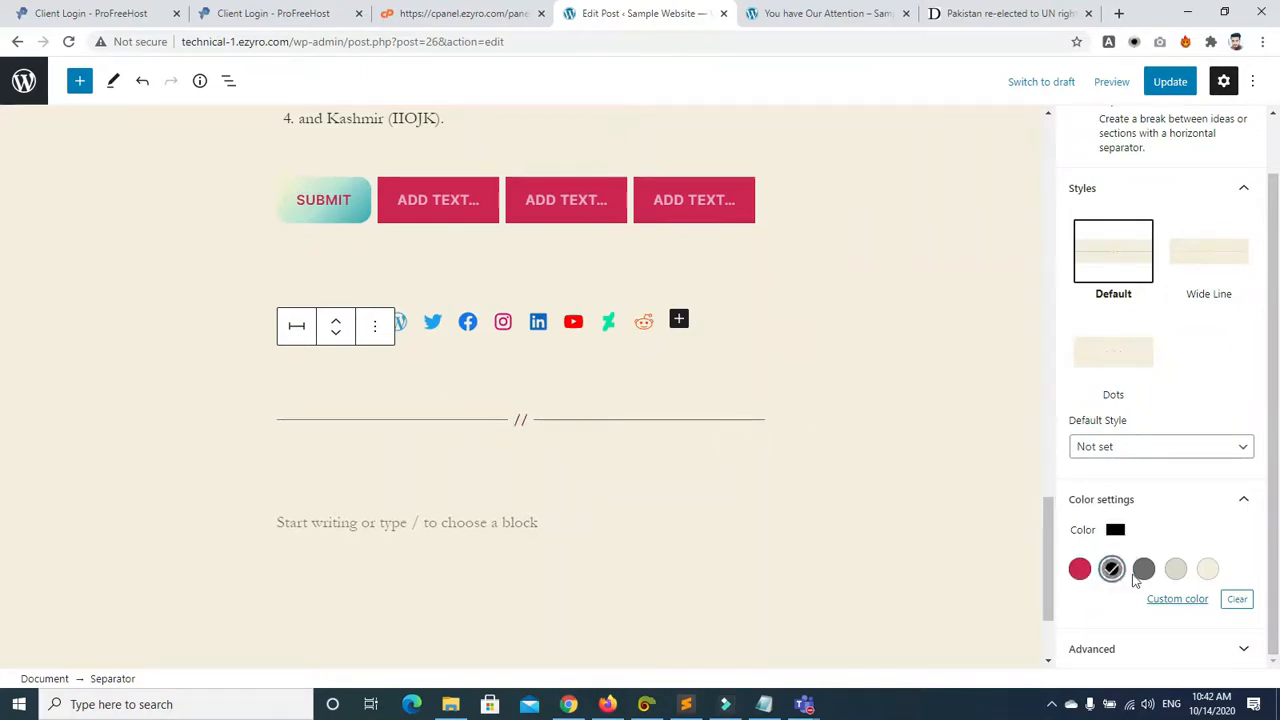
{"action": "left_click", "coordinate": [1081, 569]}
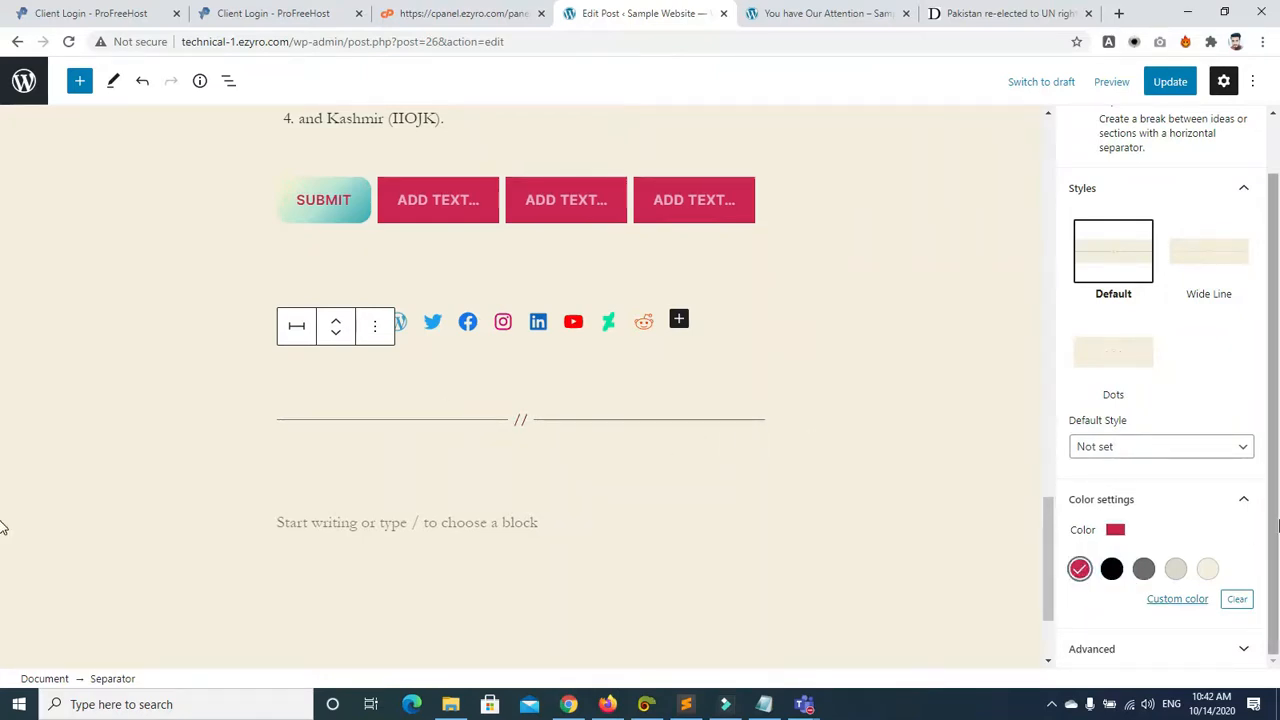
Step: Set the default style for separator blocks to Wide Line
{"action": "left_click", "coordinate": [1234, 446]}
{"action": "left_click", "coordinate": [1190, 498]}
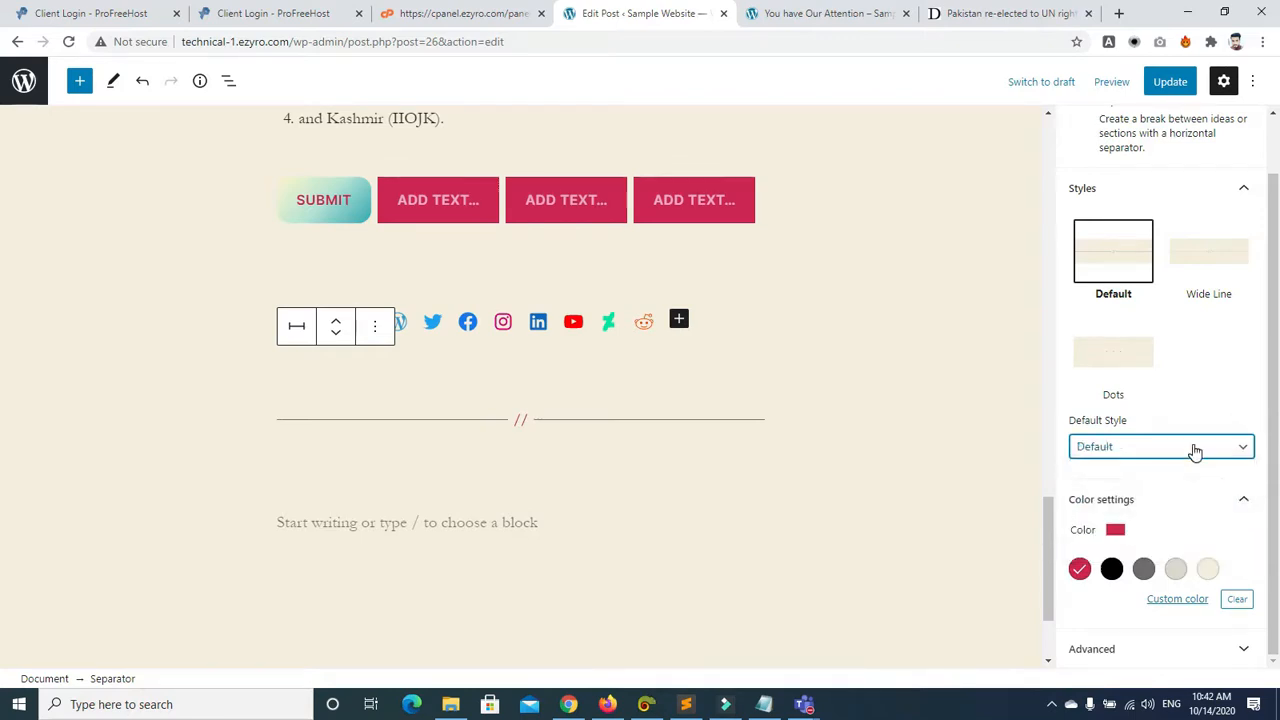
{"action": "left_click", "coordinate": [1195, 452]}
{"action": "left_click", "coordinate": [1192, 523]}
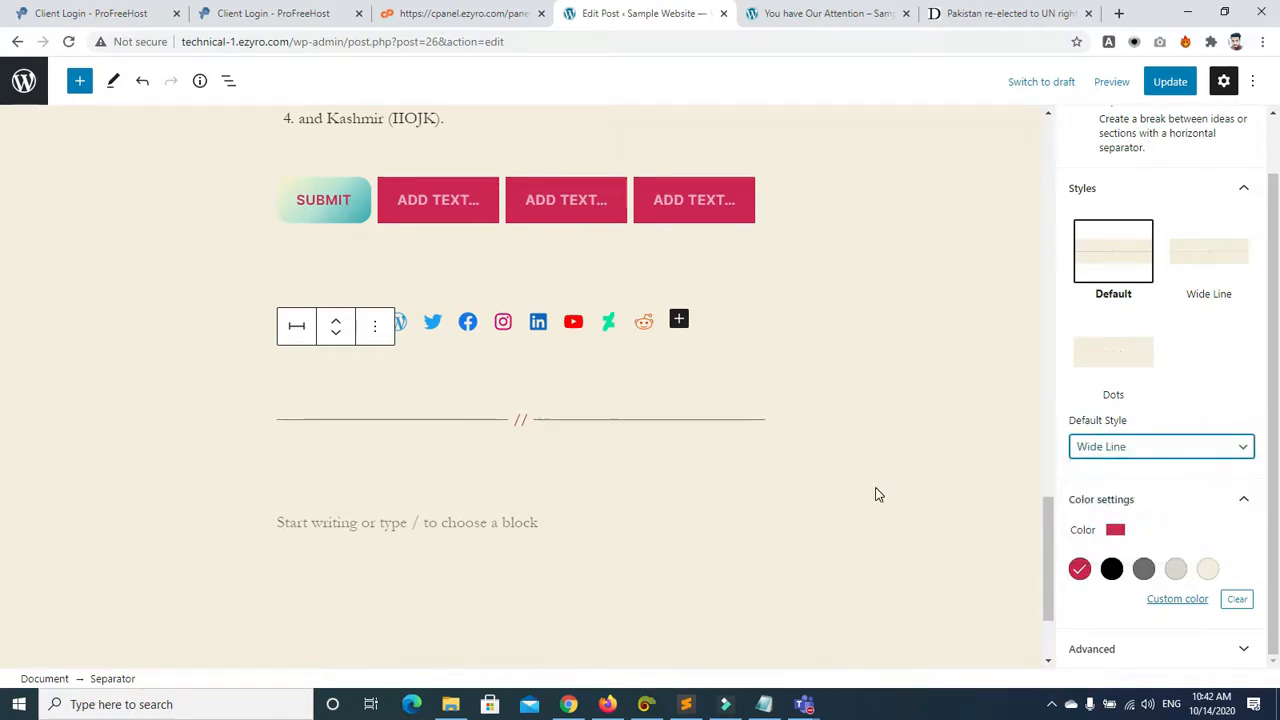
Step: Insert a Spacer block below the separator
{"action": "left_click", "coordinate": [425, 524]}
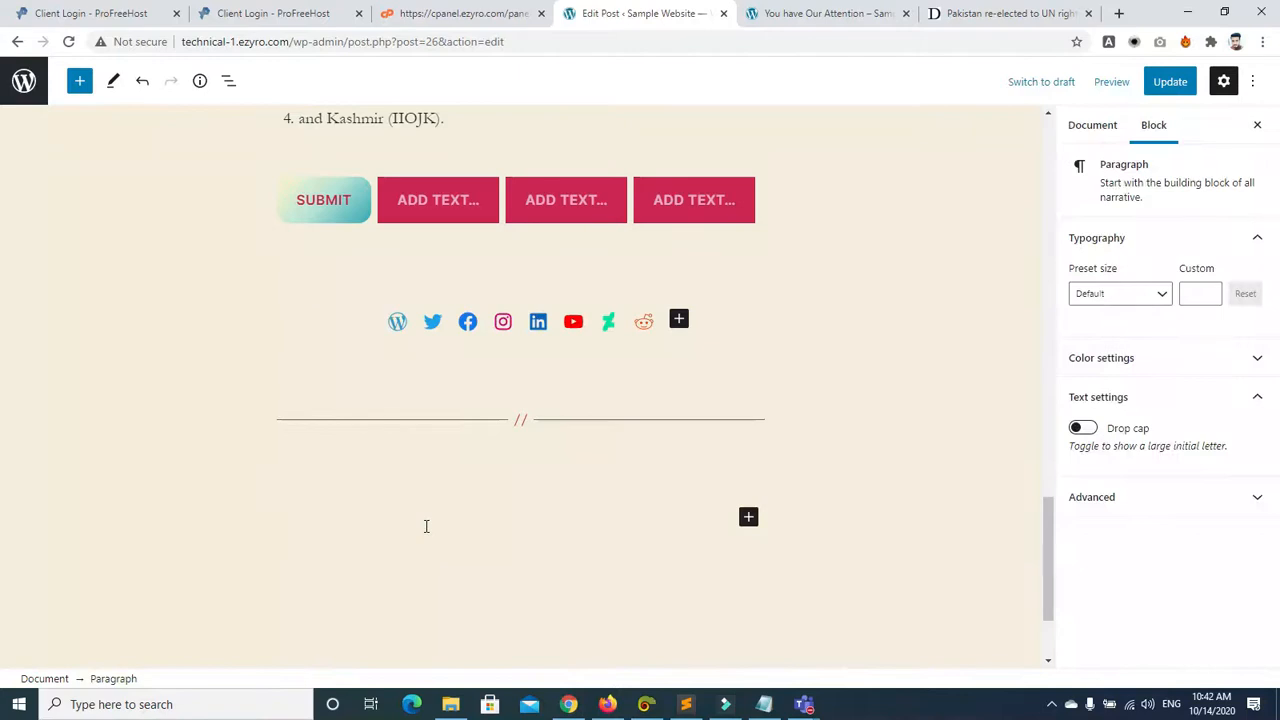
{"action": "left_click", "coordinate": [748, 517]}
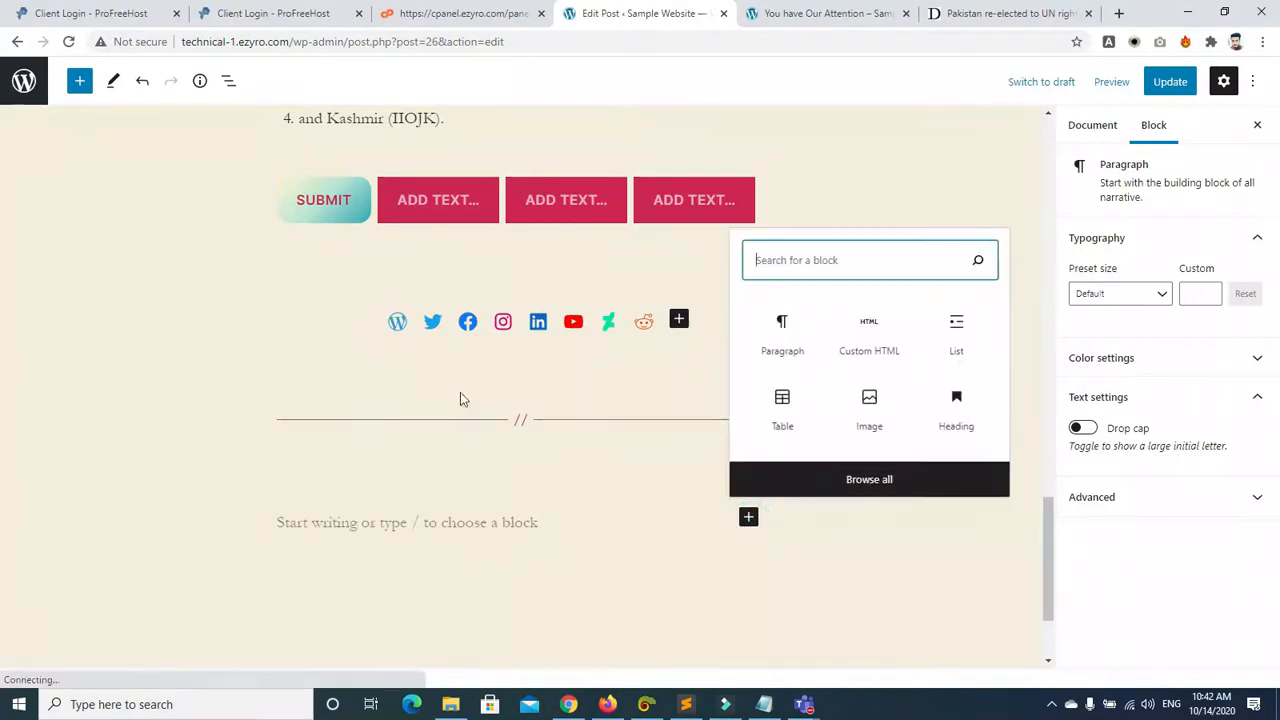
{"action": "left_click", "coordinate": [829, 490]}
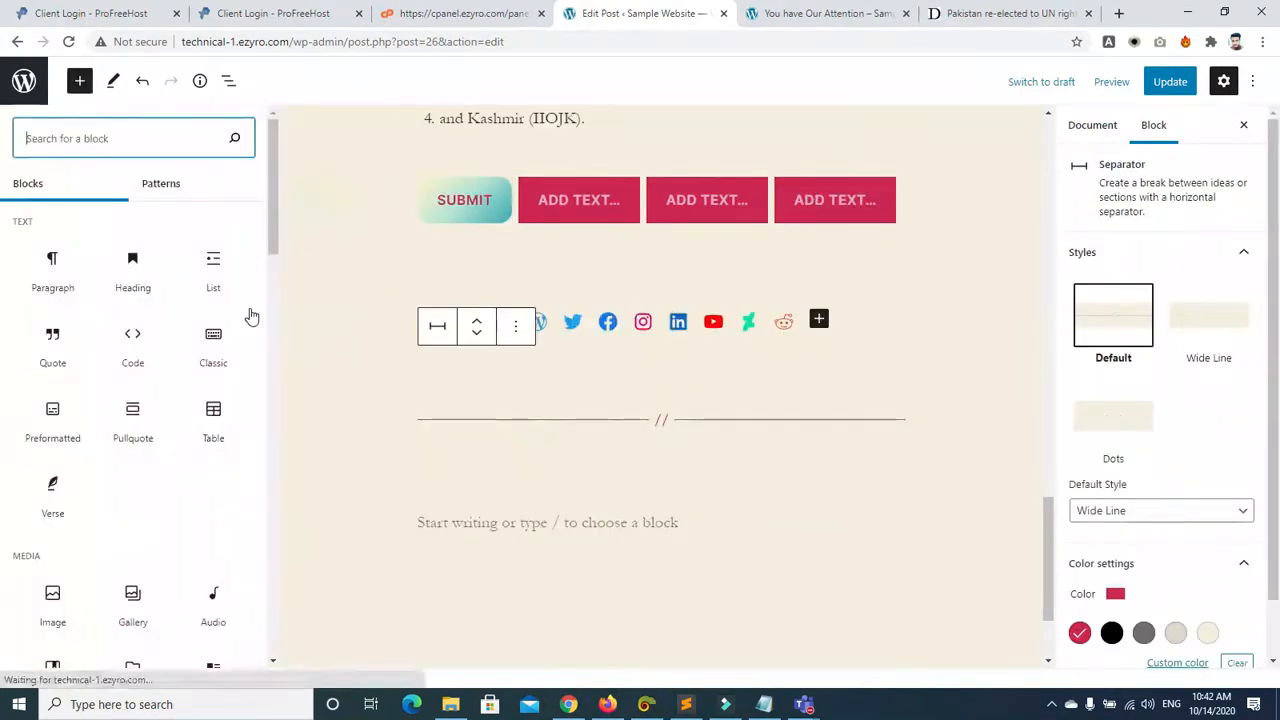
{"action": "left_click_drag", "start_coordinate": [270, 195], "coordinate": [280, 389]}
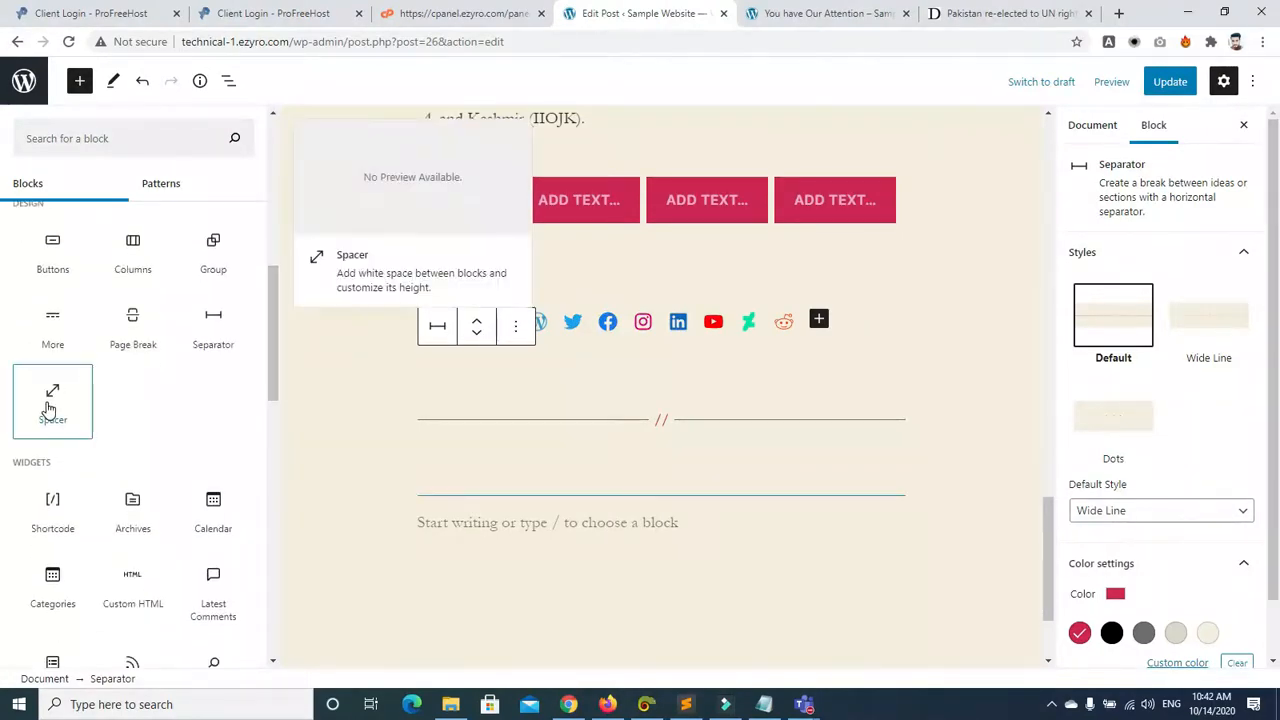
{"action": "left_click", "coordinate": [49, 407]}
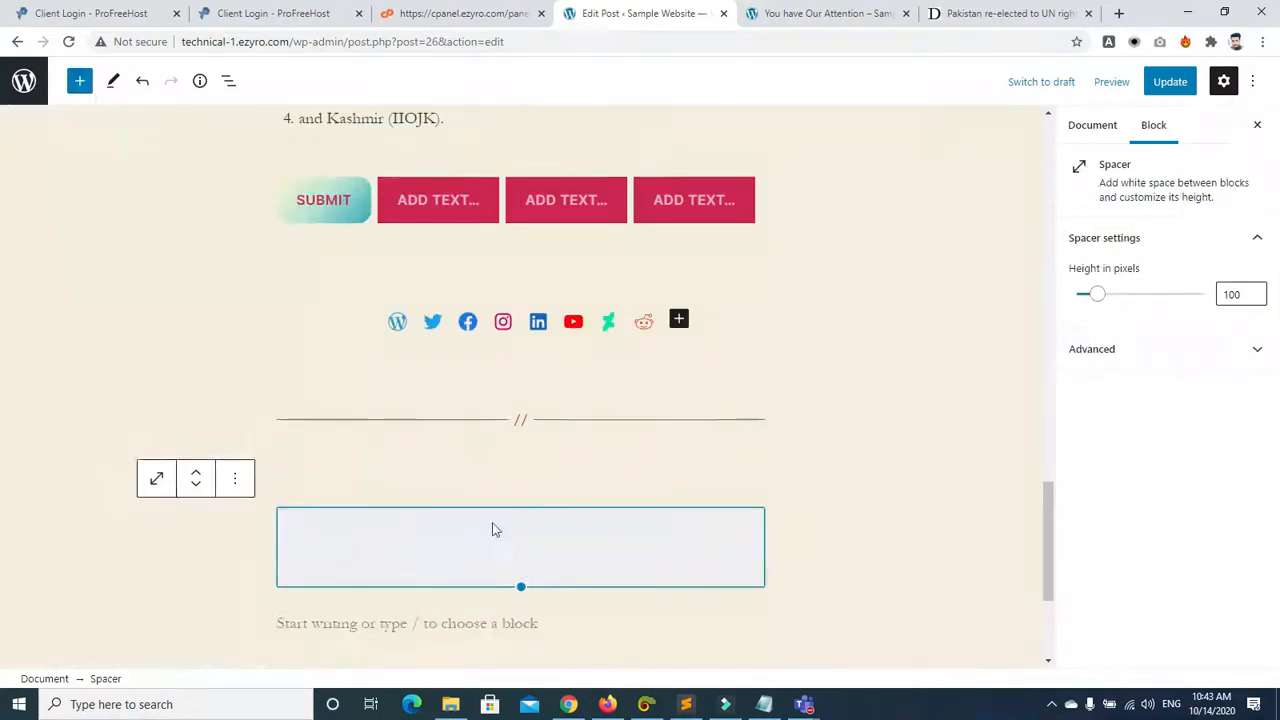
Step: Reposition the spacer block so it sits between the buttons block and the social icons block
{"action": "left_click_drag", "start_coordinate": [508, 545], "coordinate": [485, 157]}
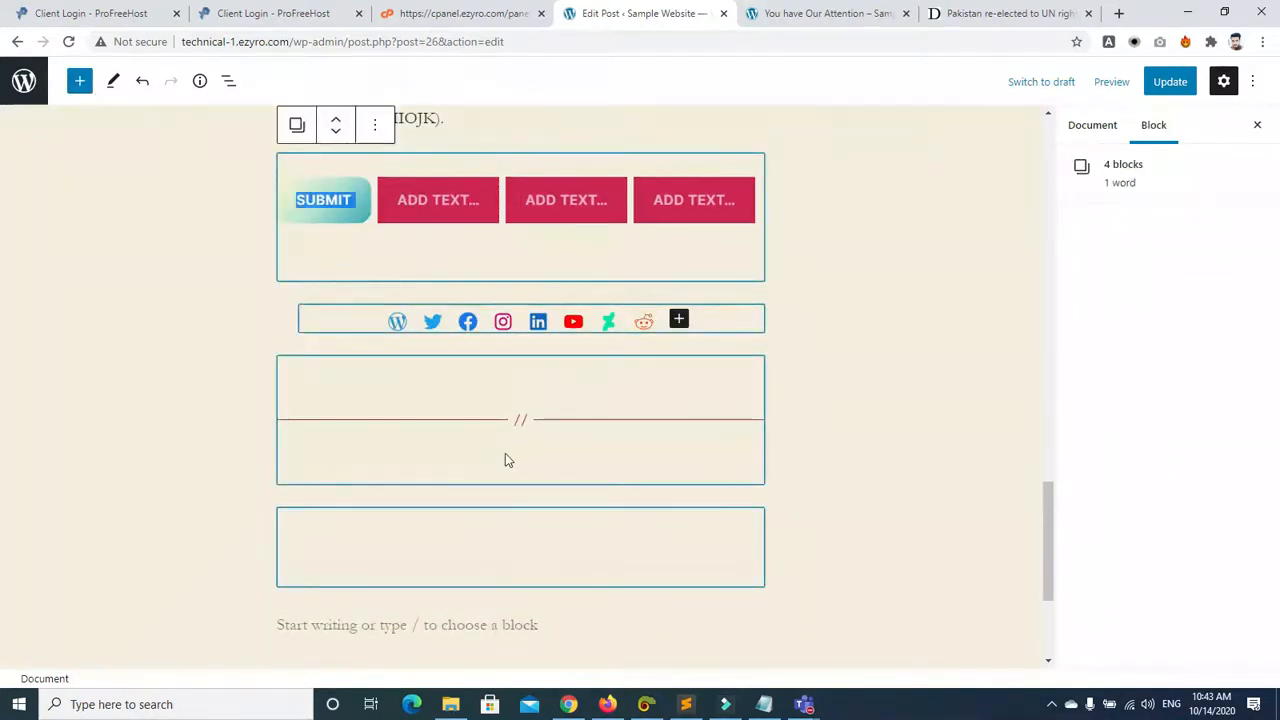
{"action": "left_click", "coordinate": [453, 558]}
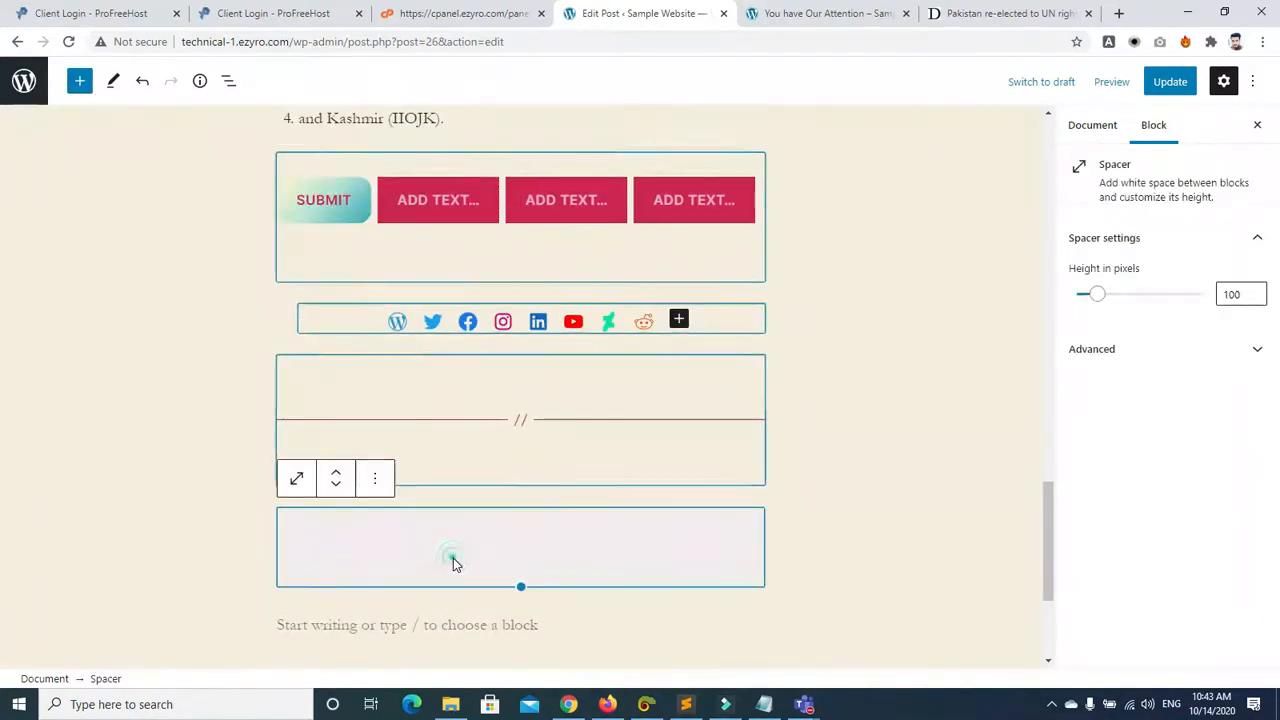
{"action": "left_click", "coordinate": [336, 486]}
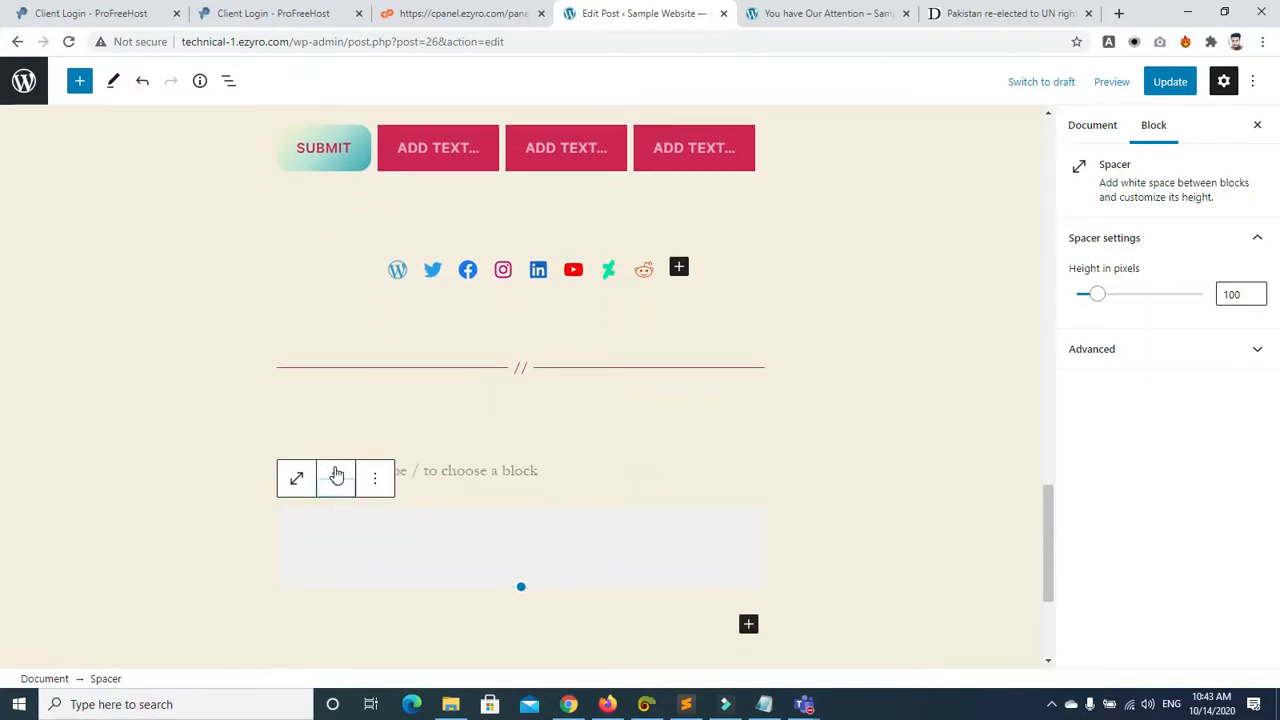
{"action": "left_click", "coordinate": [337, 474]}
{"action": "left_click", "coordinate": [337, 474]}
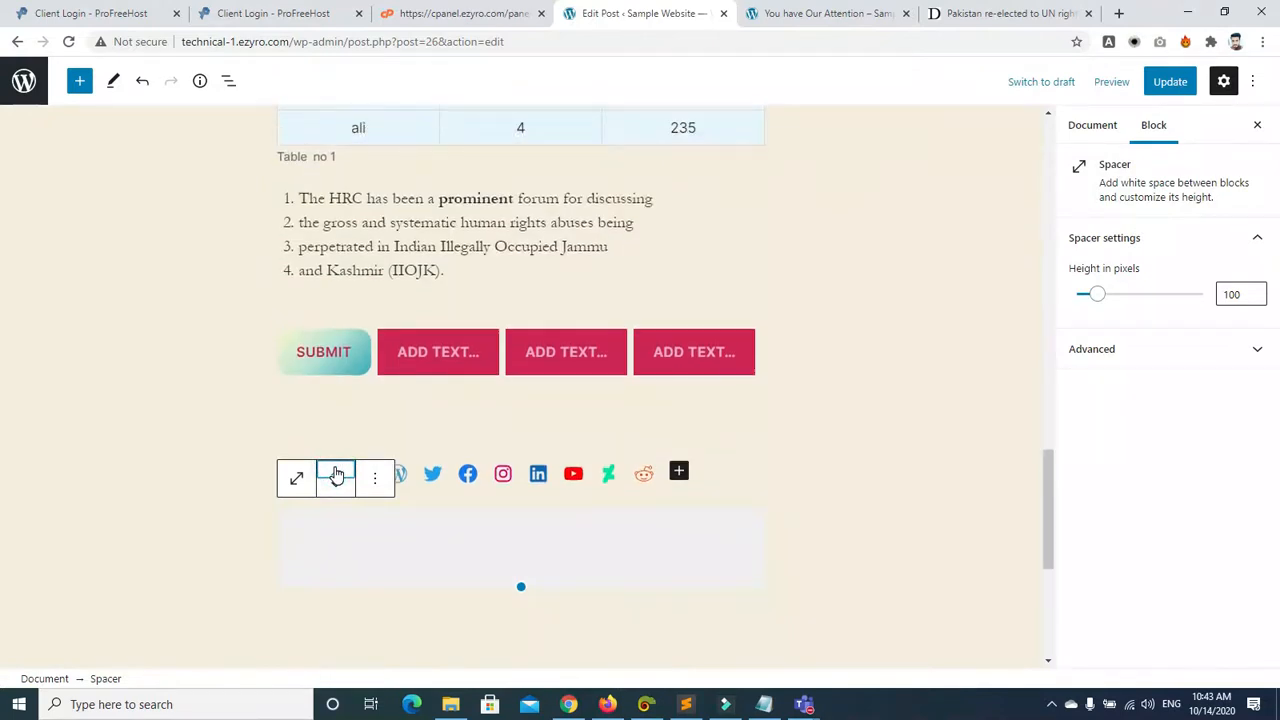
{"action": "left_click", "coordinate": [337, 474]}
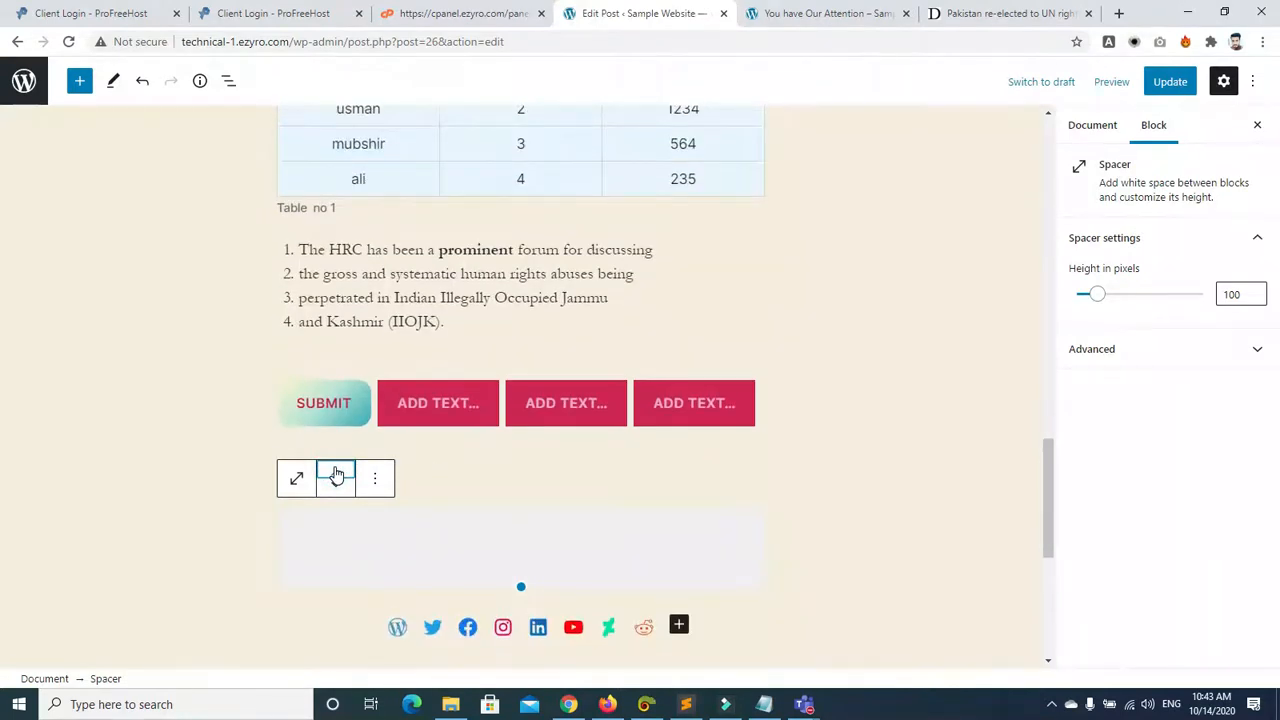
{"action": "left_click", "coordinate": [337, 474]}
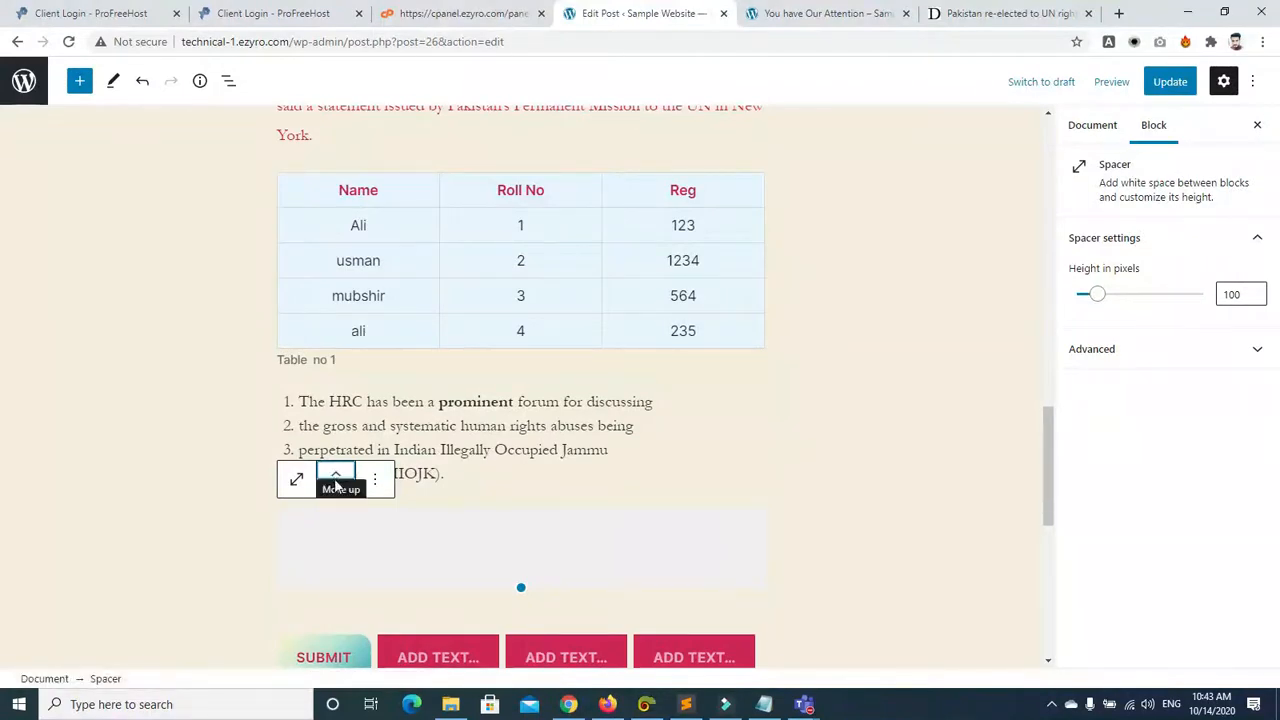
{"action": "left_click", "coordinate": [336, 488]}
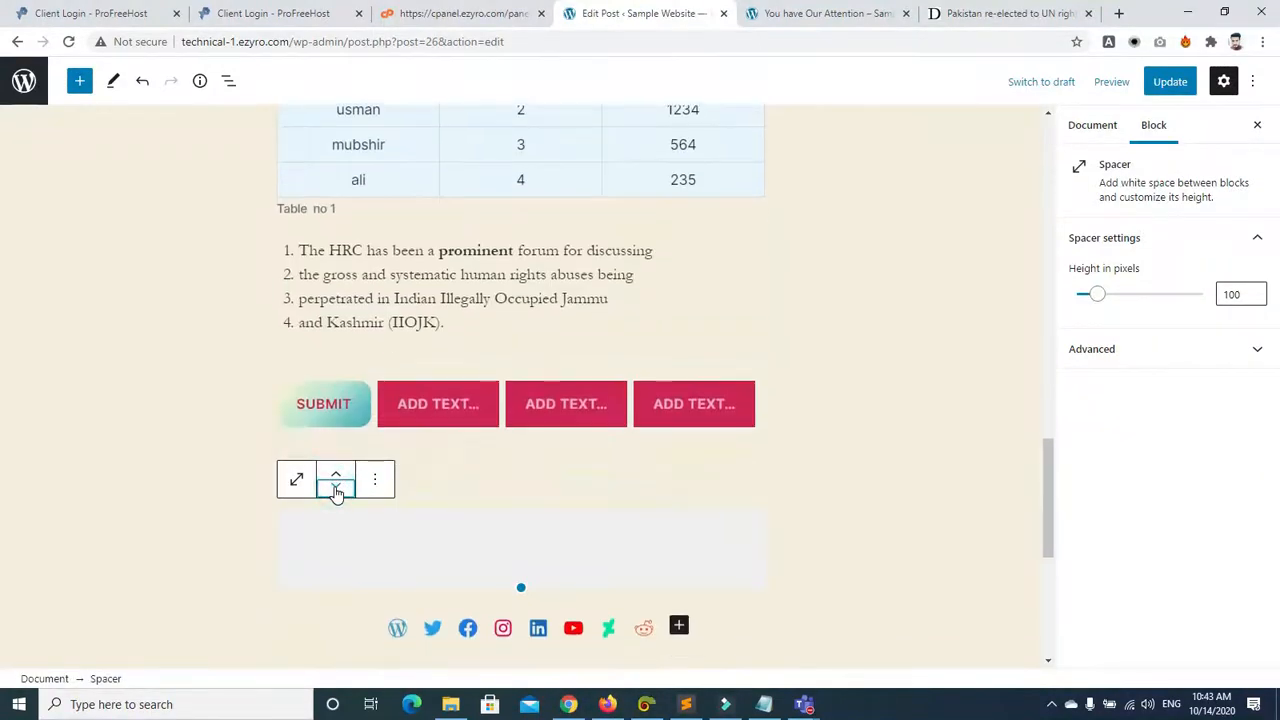
Step: Increase the spacer's height to 115 pixels and update the post
{"action": "mouse_move", "coordinate": [522, 590]}
{"action": "left_mouse_down"}
{"action": "mouse_move", "coordinate": [526, 674]}
{"action": "mouse_move", "coordinate": [523, 533]}
{"action": "mouse_move", "coordinate": [522, 615]}
{"action": "mouse_move", "coordinate": [520, 596]}
{"action": "left_mouse_up"}
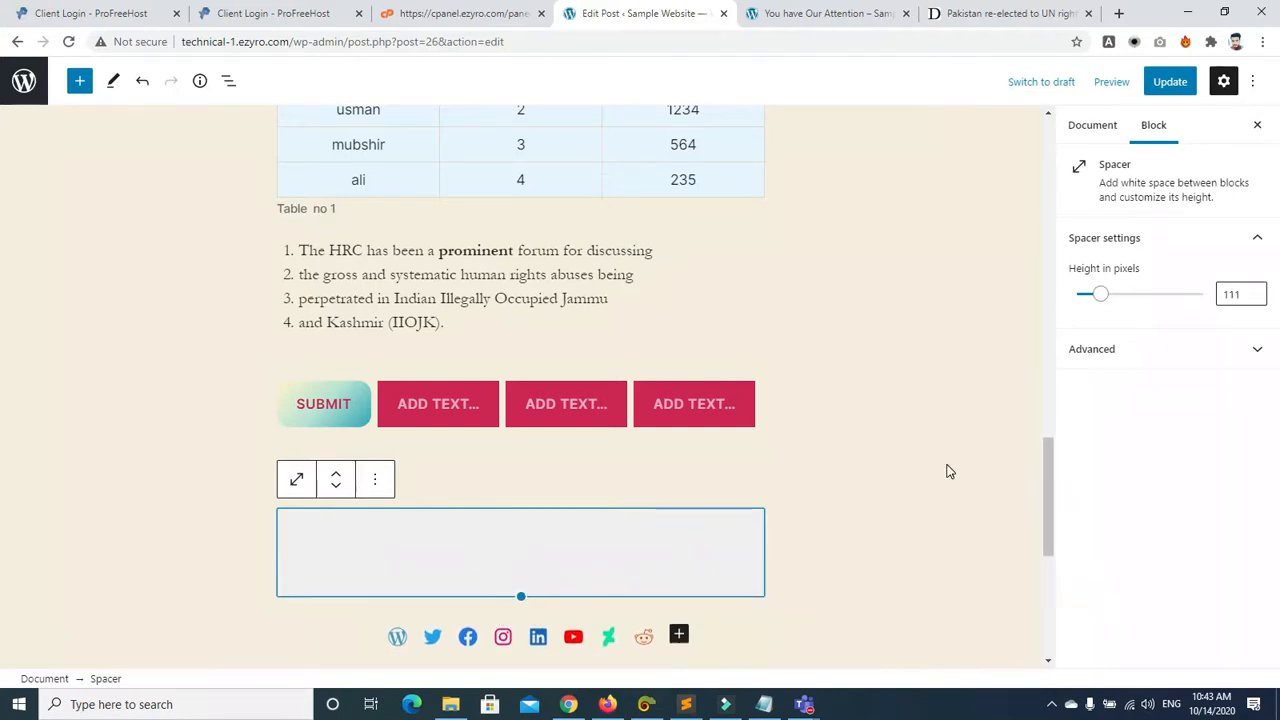
{"action": "mouse_move", "coordinate": [1105, 297]}
{"action": "left_mouse_down"}
{"action": "mouse_move", "coordinate": [1131, 297]}
{"action": "mouse_move", "coordinate": [1086, 297]}
{"action": "mouse_move", "coordinate": [1107, 298]}
{"action": "left_mouse_up"}
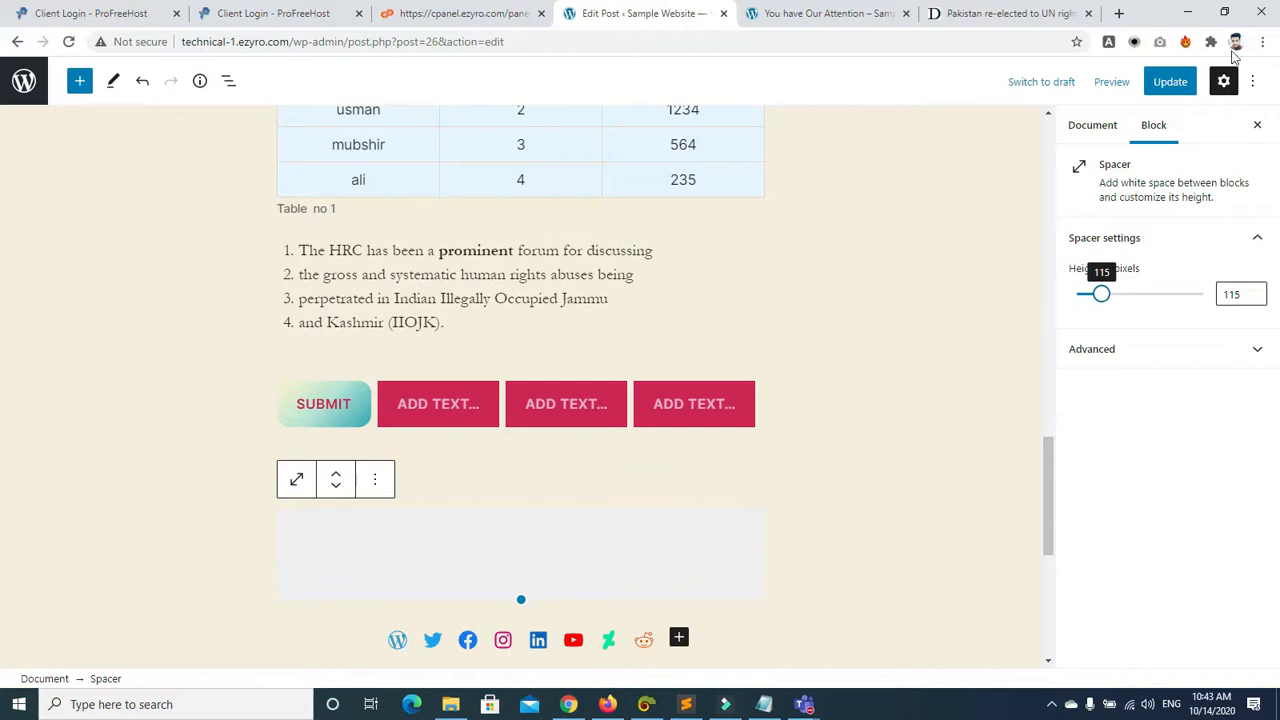
{"action": "left_click", "coordinate": [1170, 81]}
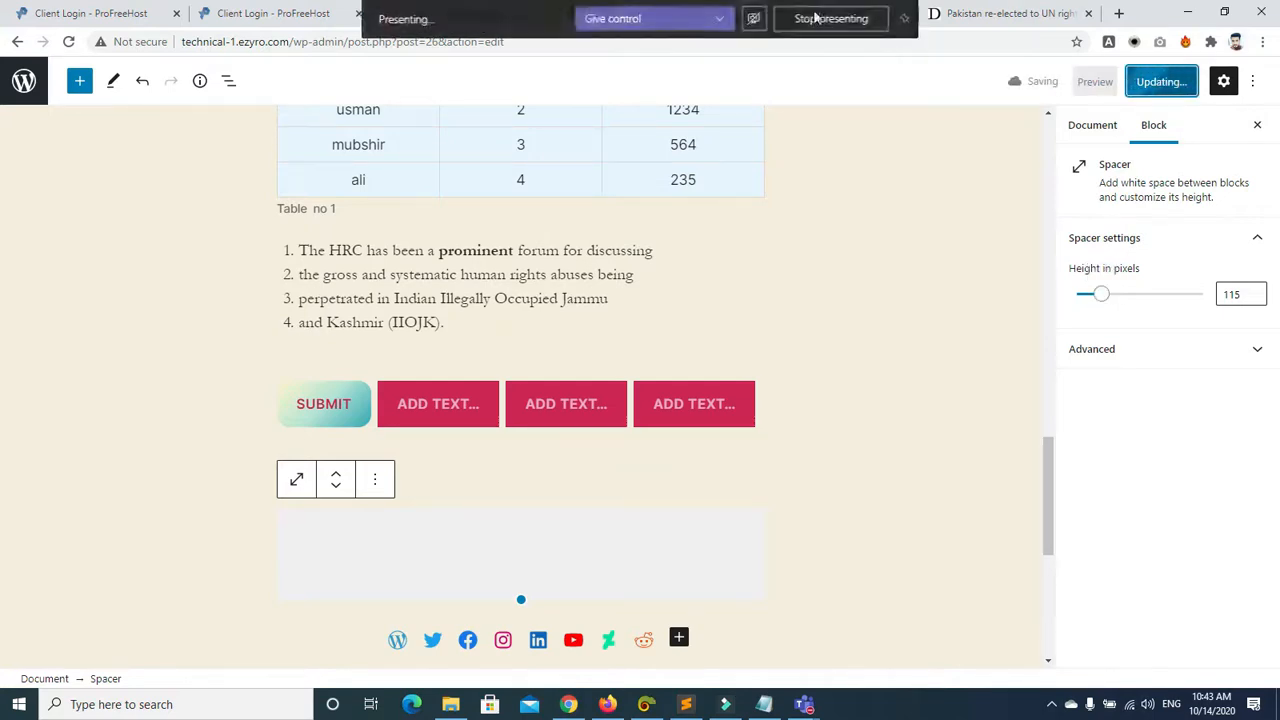
Step: Reload the post's preview page and check the spacer, social icons and separator below the Submit button
{"action": "left_click", "coordinate": [826, 14]}
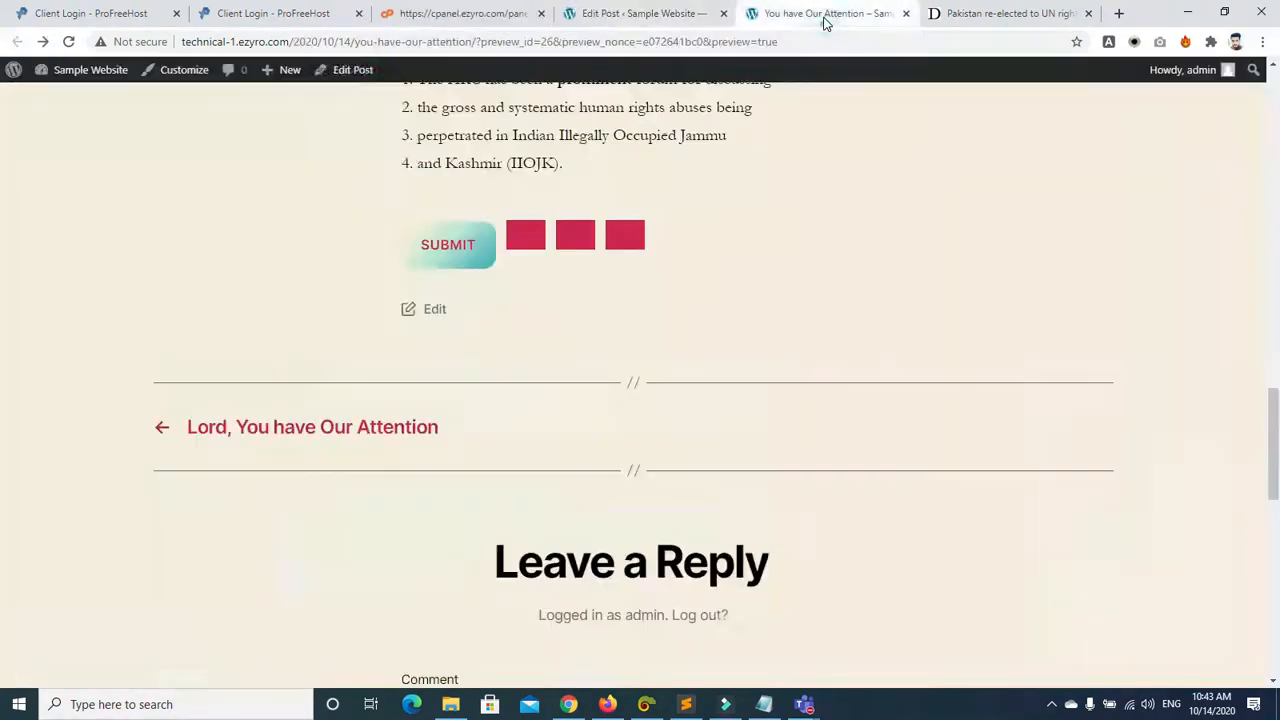
{"action": "left_click", "coordinate": [69, 42]}
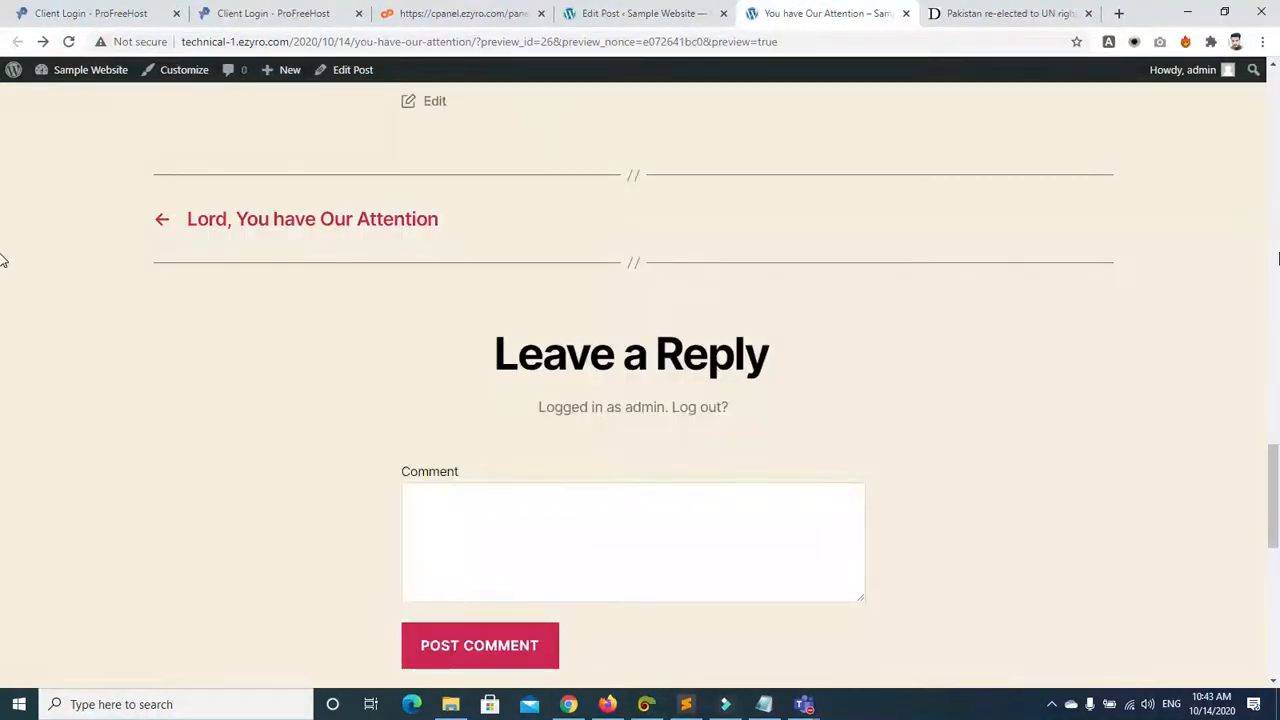
{"action": "left_click_drag", "start_coordinate": [1275, 484], "coordinate": [1278, 455]}
{"action": "scroll", "coordinate": [2, 480], "scroll_direction": "up", "scroll_amount": 3}
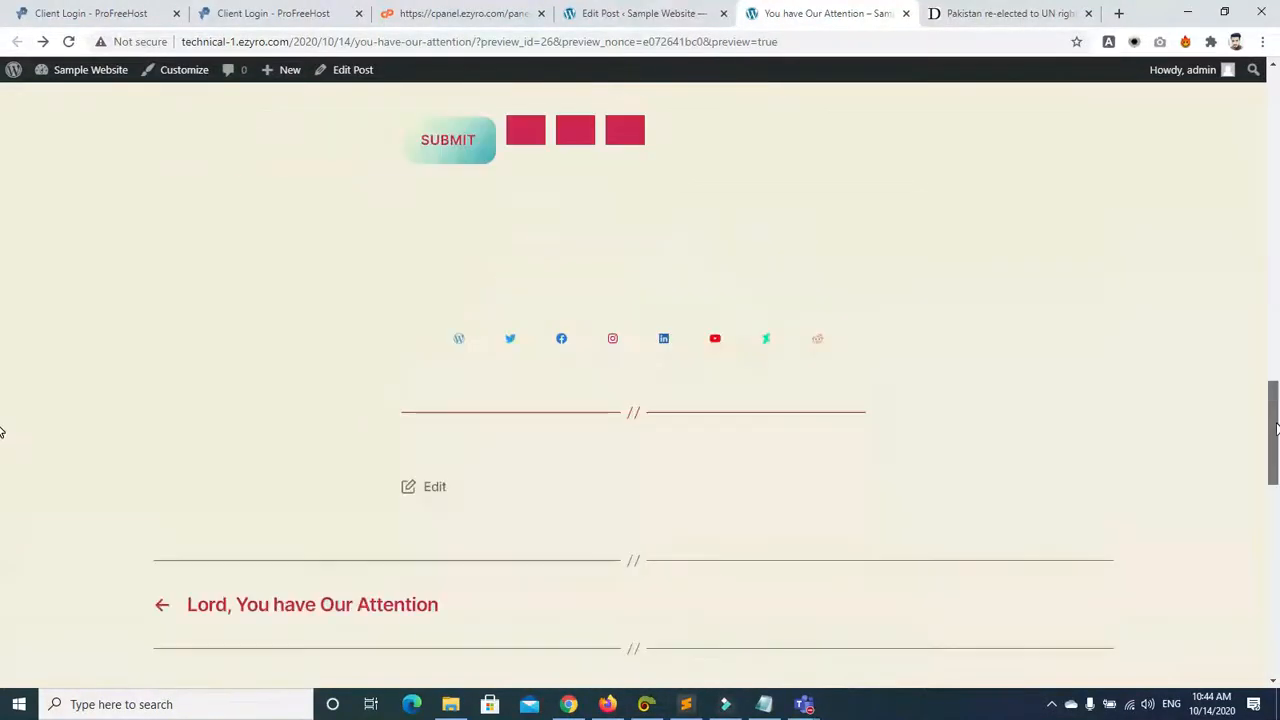
Step: Look over the previewed post from the separator area back up to its title
{"action": "scroll", "coordinate": [2, 435], "scroll_direction": "down", "scroll_amount": 1}
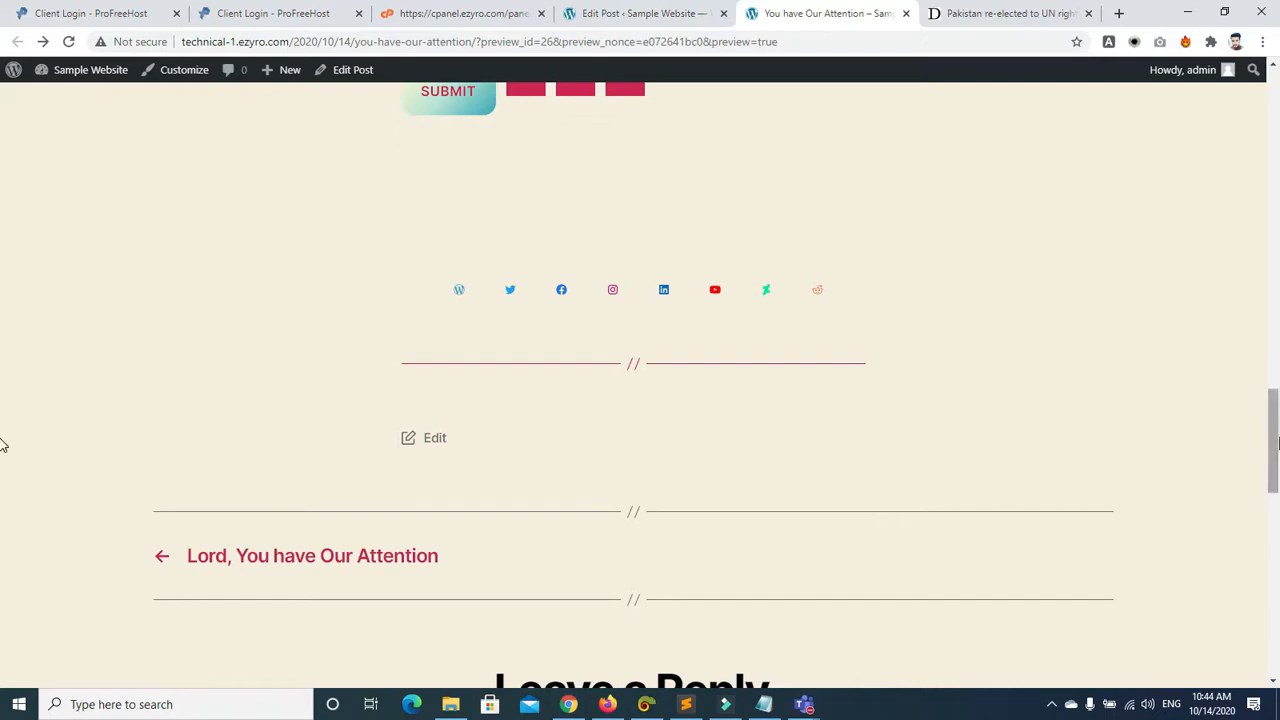
{"action": "scroll", "coordinate": [3, 503], "scroll_direction": "down", "scroll_amount": 3}
{"action": "scroll", "coordinate": [3, 383], "scroll_direction": "up", "scroll_amount": 7}
{"action": "scroll", "coordinate": [2, 368], "scroll_direction": "up", "scroll_amount": 10}
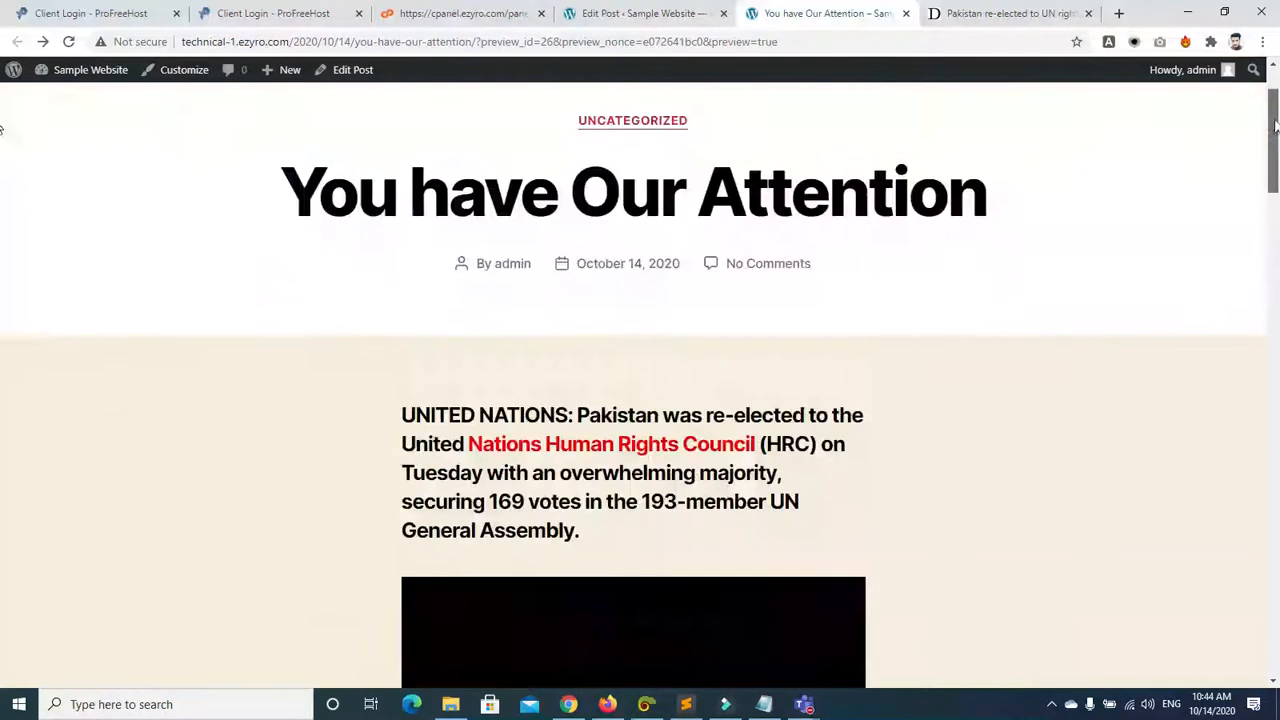
Step: Return to the post editor and label the three empty buttons after Submit DMIMWDFIM, WDIDDDD and WDNINWDIN
{"action": "left_click", "coordinate": [595, 12]}
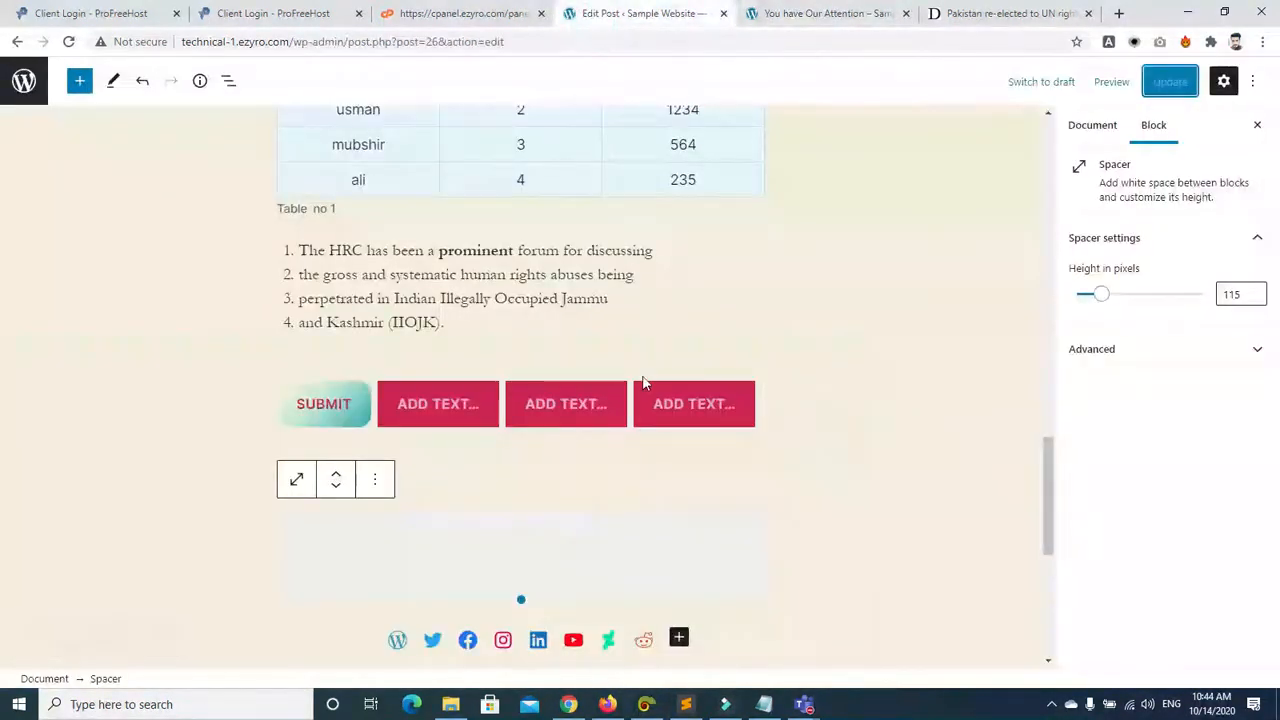
{"action": "left_click", "coordinate": [437, 405]}
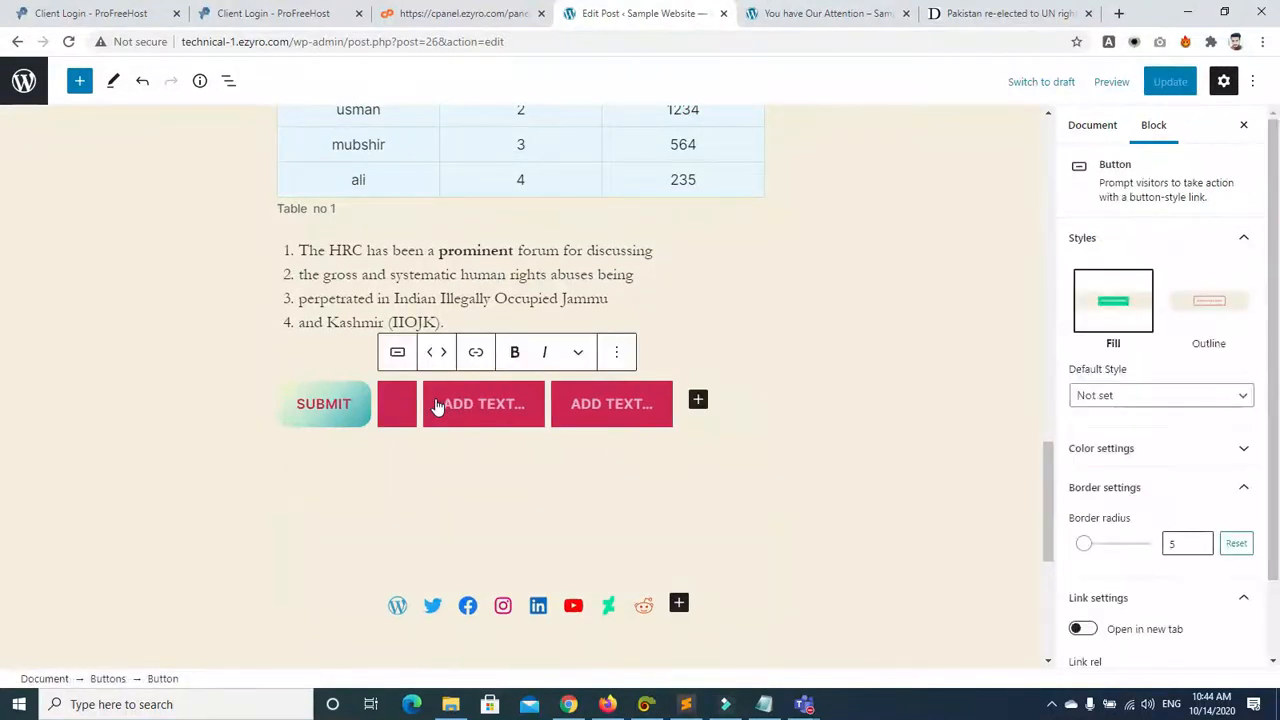
{"action": "type", "text": "DMIMWDFIM"}
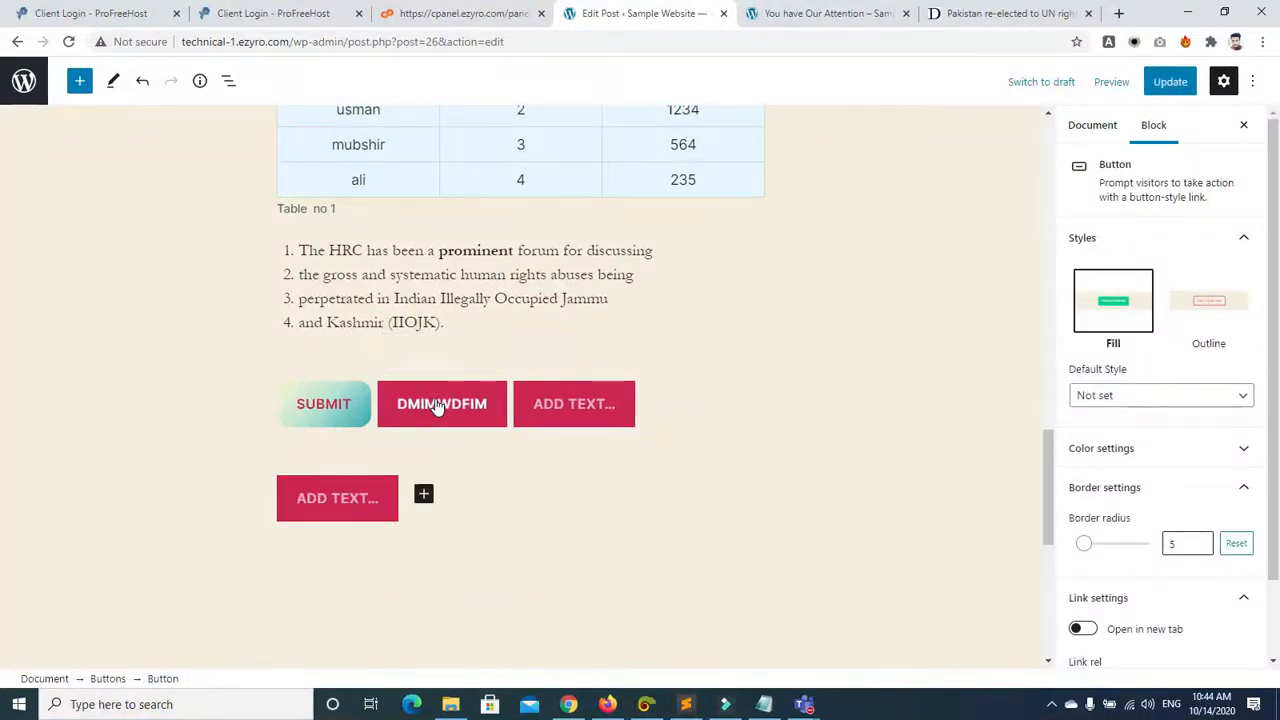
{"action": "left_click", "coordinate": [557, 403]}
{"action": "type", "text": "WDDDDDN"}
{"action": "key", "text": "BackSpace"}
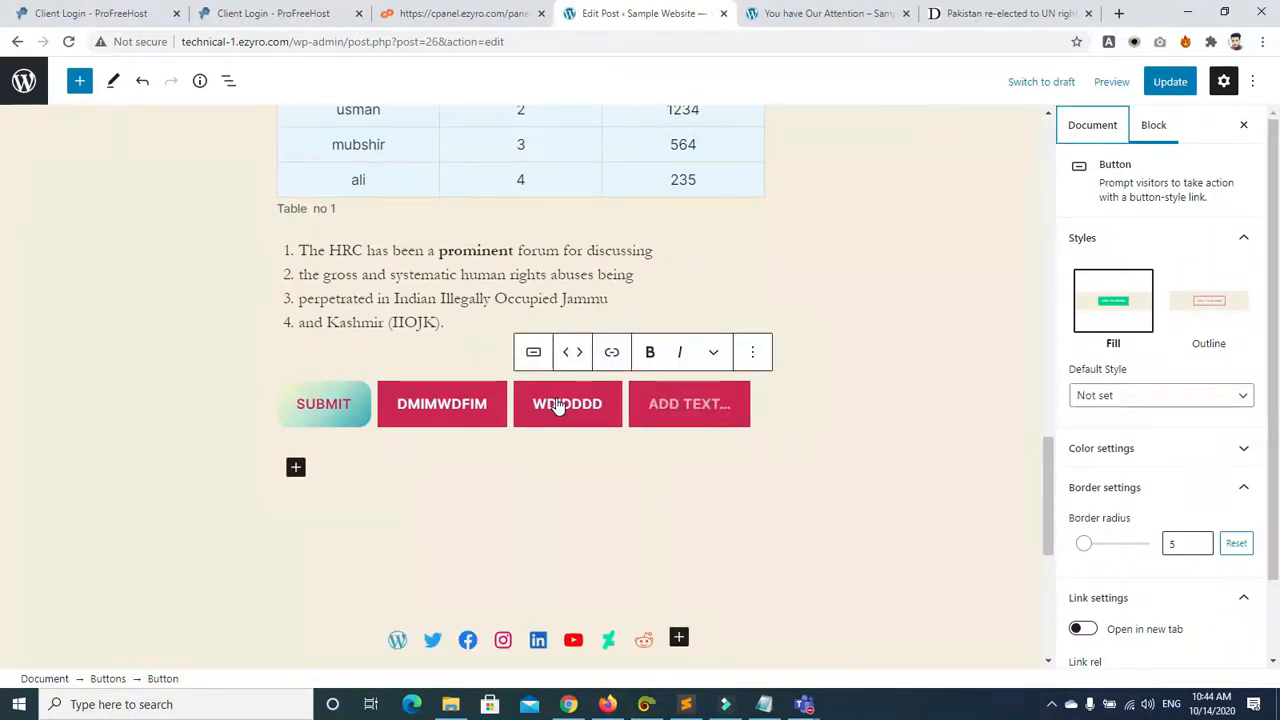
{"action": "left_click", "coordinate": [672, 408]}
{"action": "left_click", "coordinate": [651, 401]}
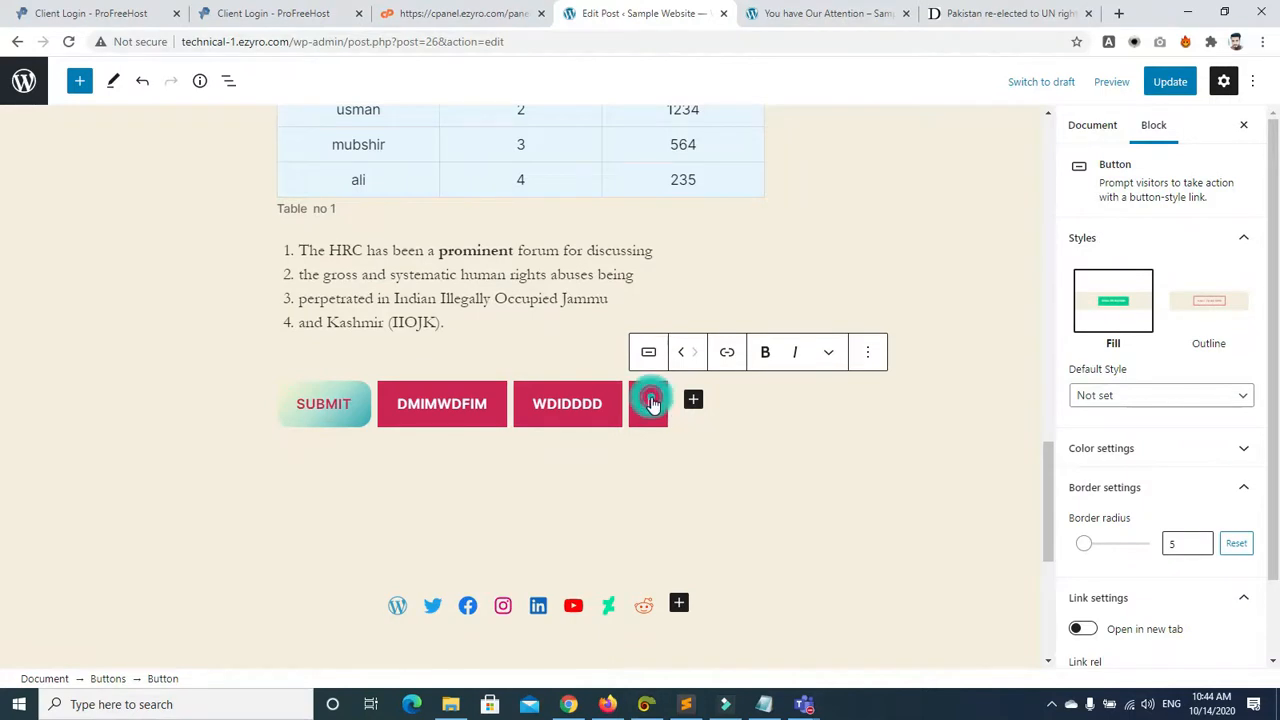
{"action": "type", "text": "WDNINWDIN"}
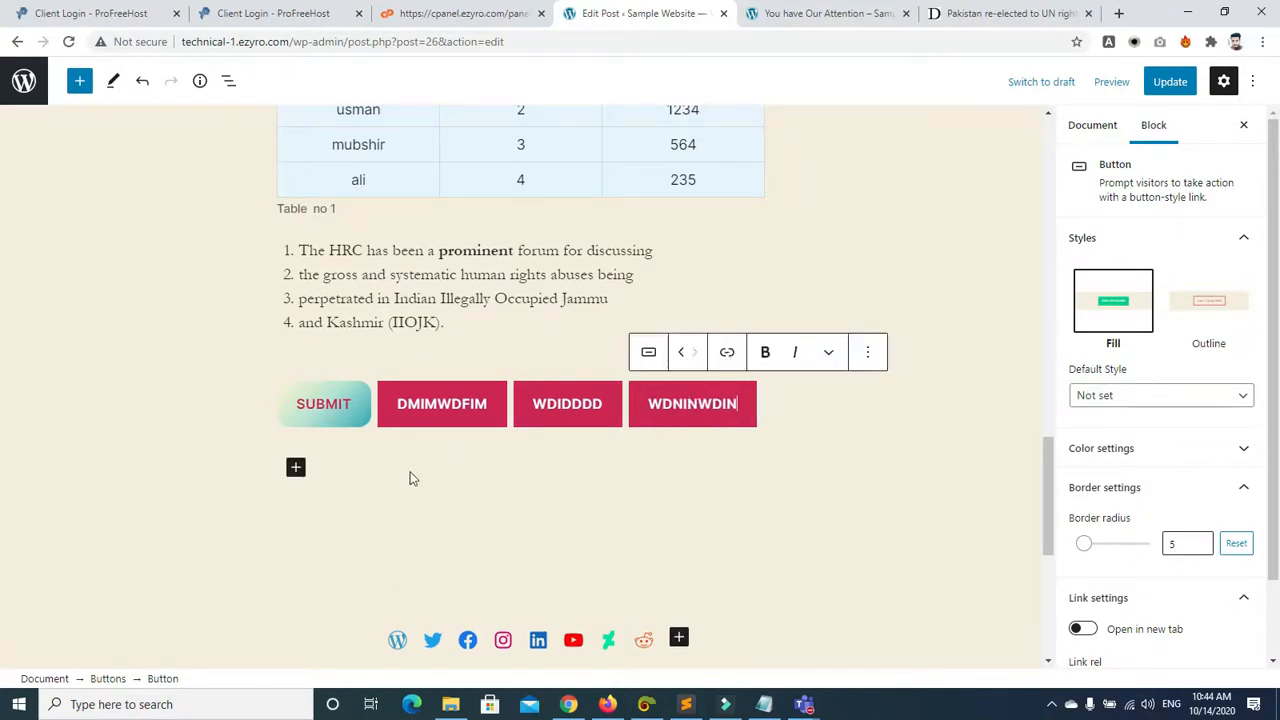
{"action": "left_click", "coordinate": [216, 528]}
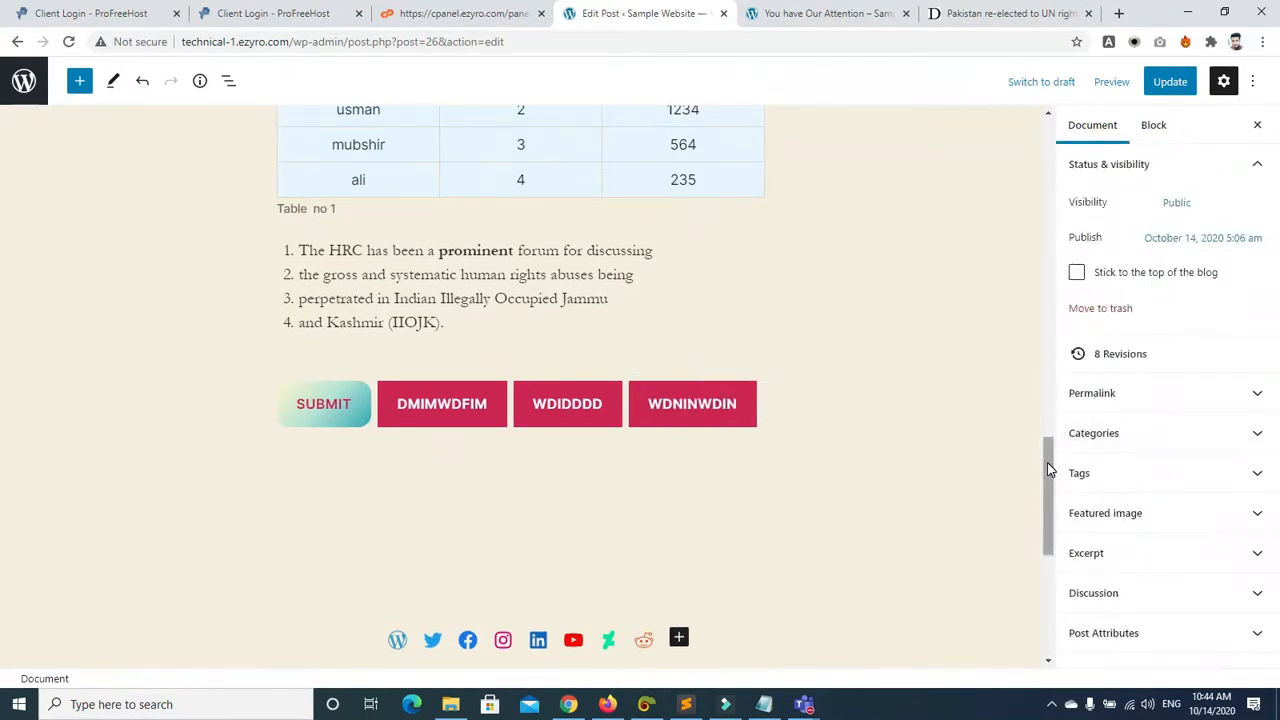
Step: Review the earlier paragraphs in the editor and the beginning of the post on the preview page
{"action": "left_click_drag", "start_coordinate": [1047, 462], "coordinate": [1048, 325]}
{"action": "left_click", "coordinate": [692, 366]}
{"action": "left_click", "coordinate": [768, 382]}
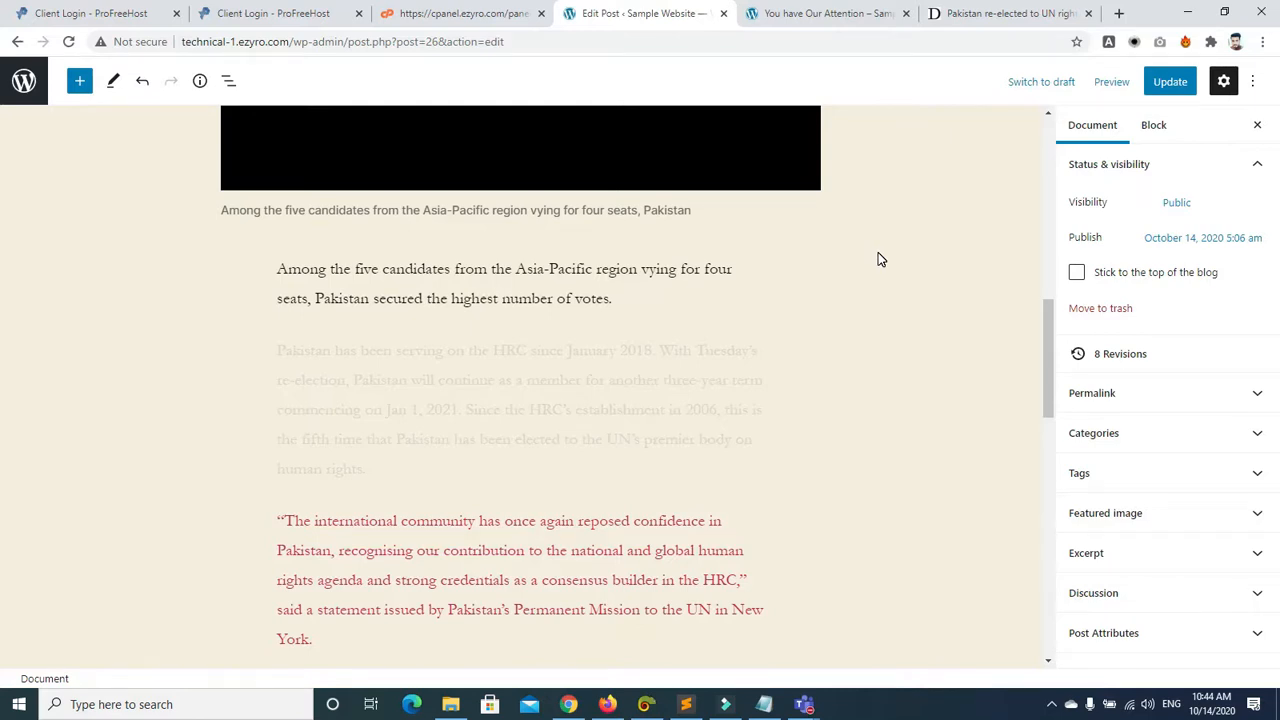
{"action": "left_click", "coordinate": [830, 13]}
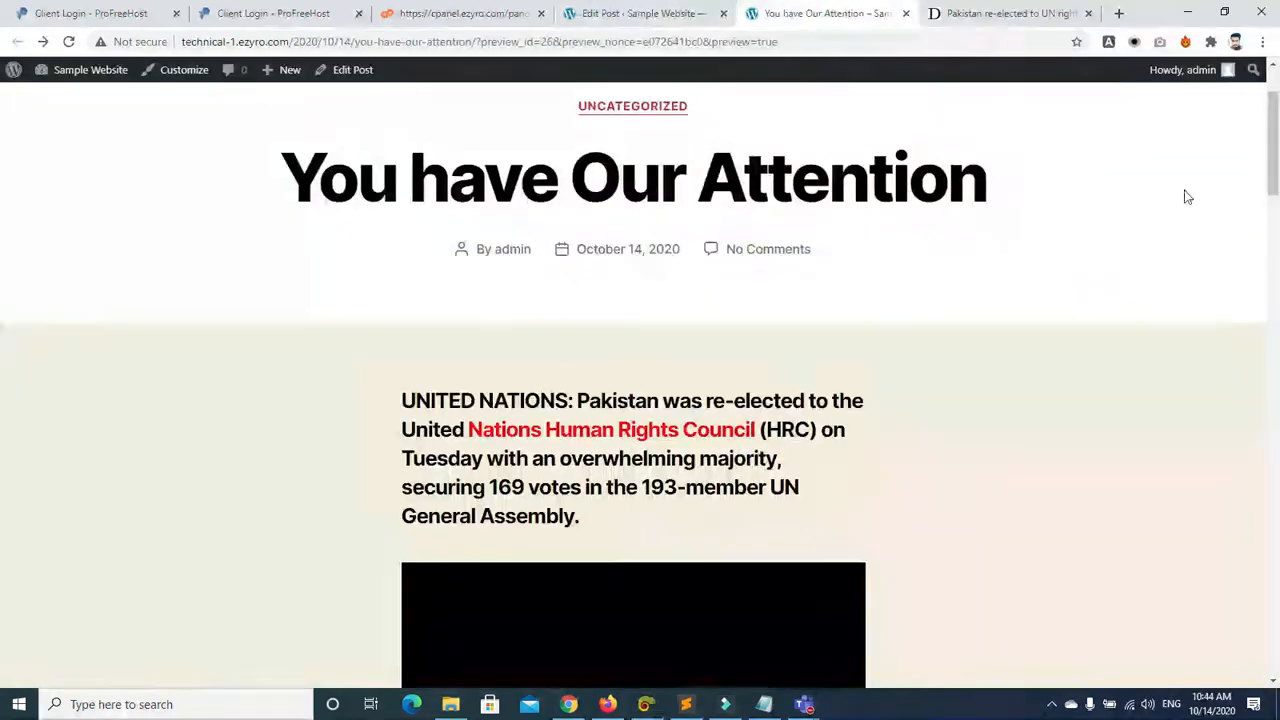
{"action": "left_click_drag", "start_coordinate": [1275, 148], "coordinate": [1273, 112]}
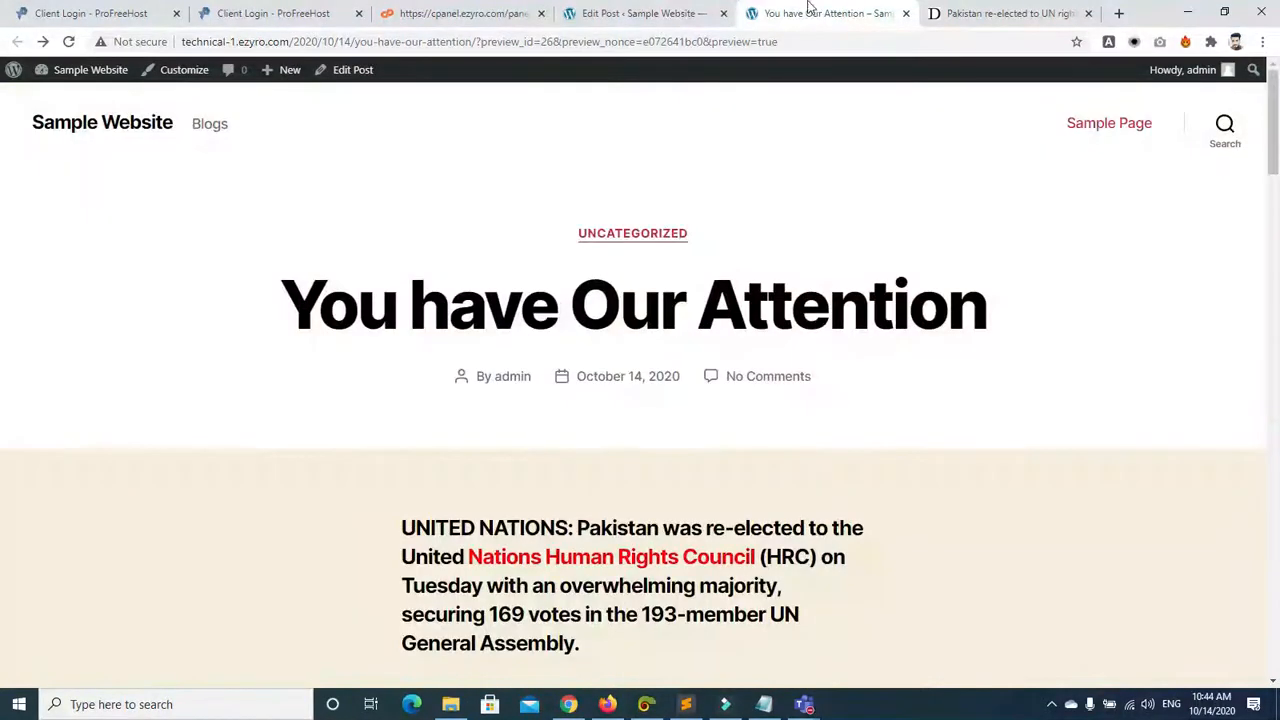
Step: Back in the post editor, reduce the height of the spacer below the buttons to 63 pixels
{"action": "left_click", "coordinate": [645, 13]}
{"action": "left_click_drag", "start_coordinate": [1050, 358], "coordinate": [1057, 526]}
{"action": "left_click", "coordinate": [457, 431]}
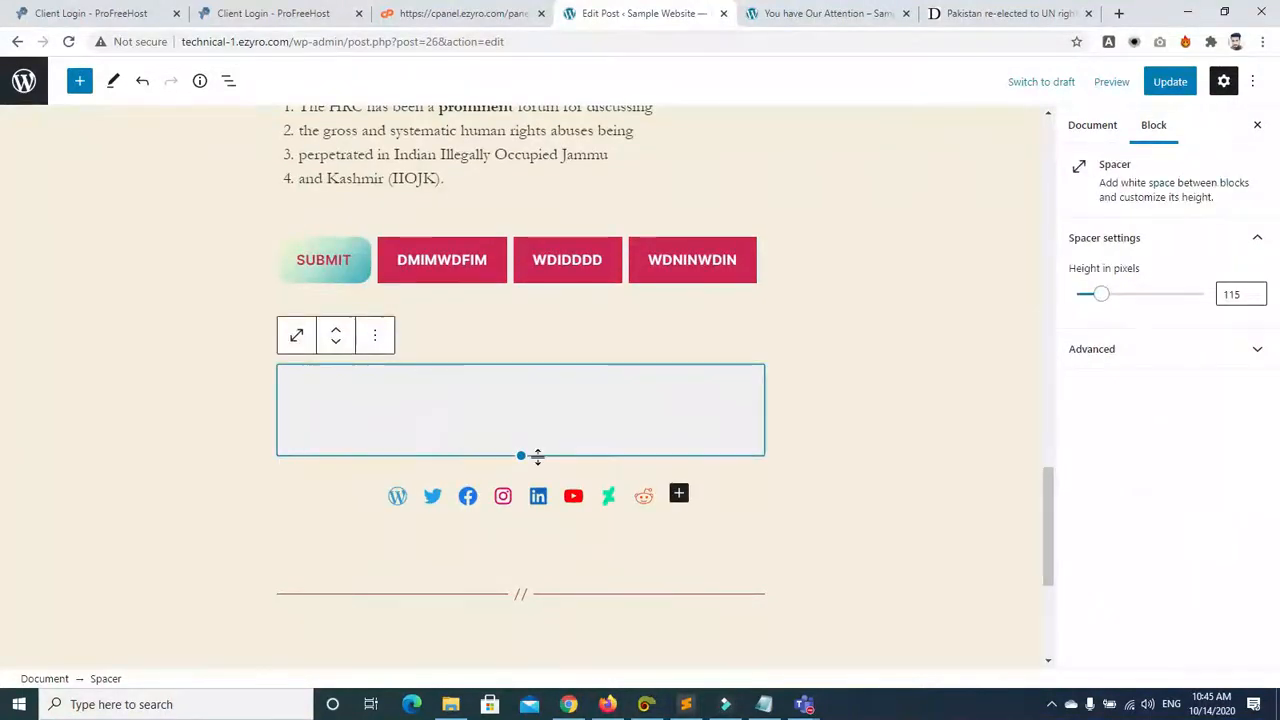
{"action": "left_click_drag", "start_coordinate": [522, 453], "coordinate": [520, 413]}
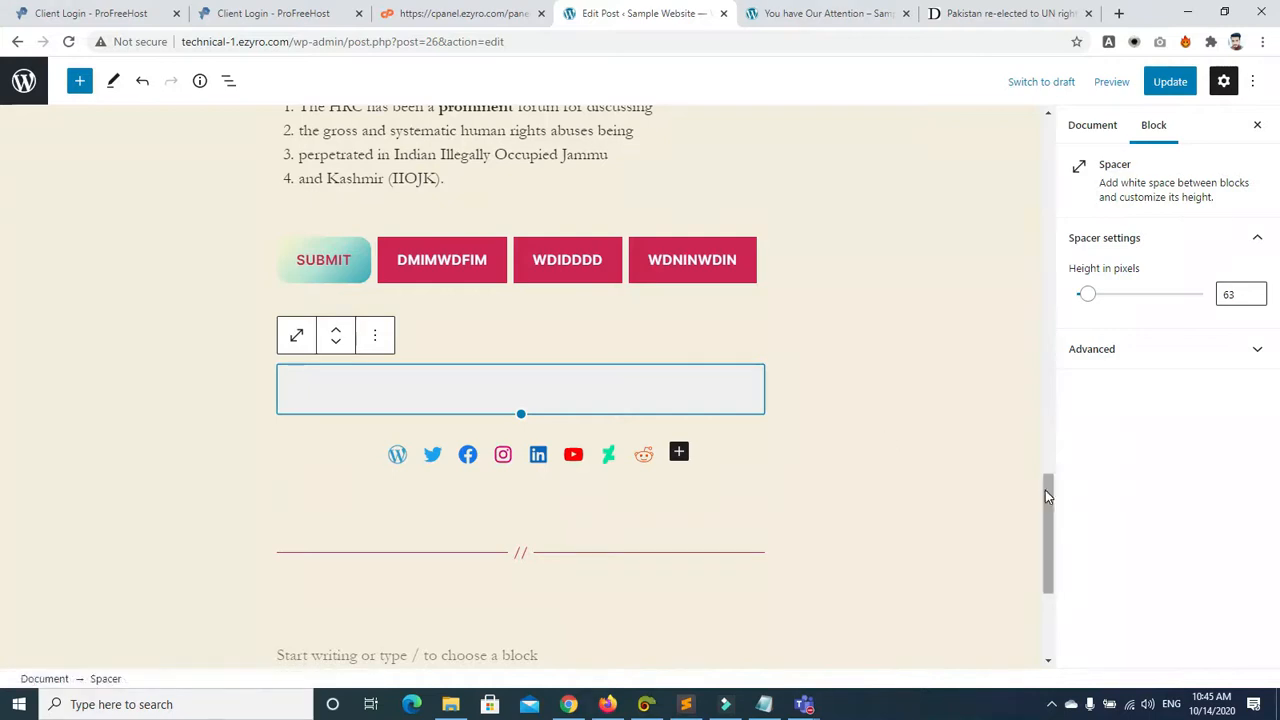
Step: Open the full block library from the empty paragraph below the separator and browse the block patterns
{"action": "left_click_drag", "start_coordinate": [1045, 490], "coordinate": [1046, 525]}
{"action": "left_click", "coordinate": [410, 487]}
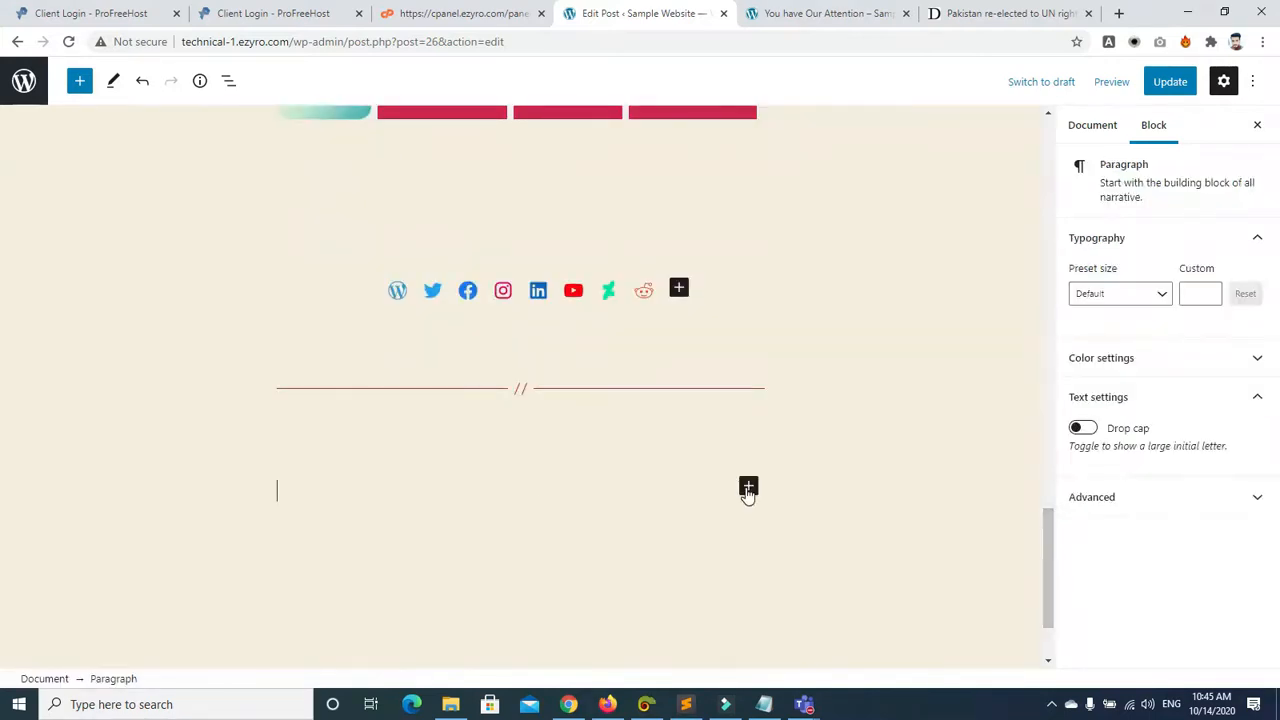
{"action": "left_click", "coordinate": [748, 488]}
{"action": "left_click", "coordinate": [844, 449]}
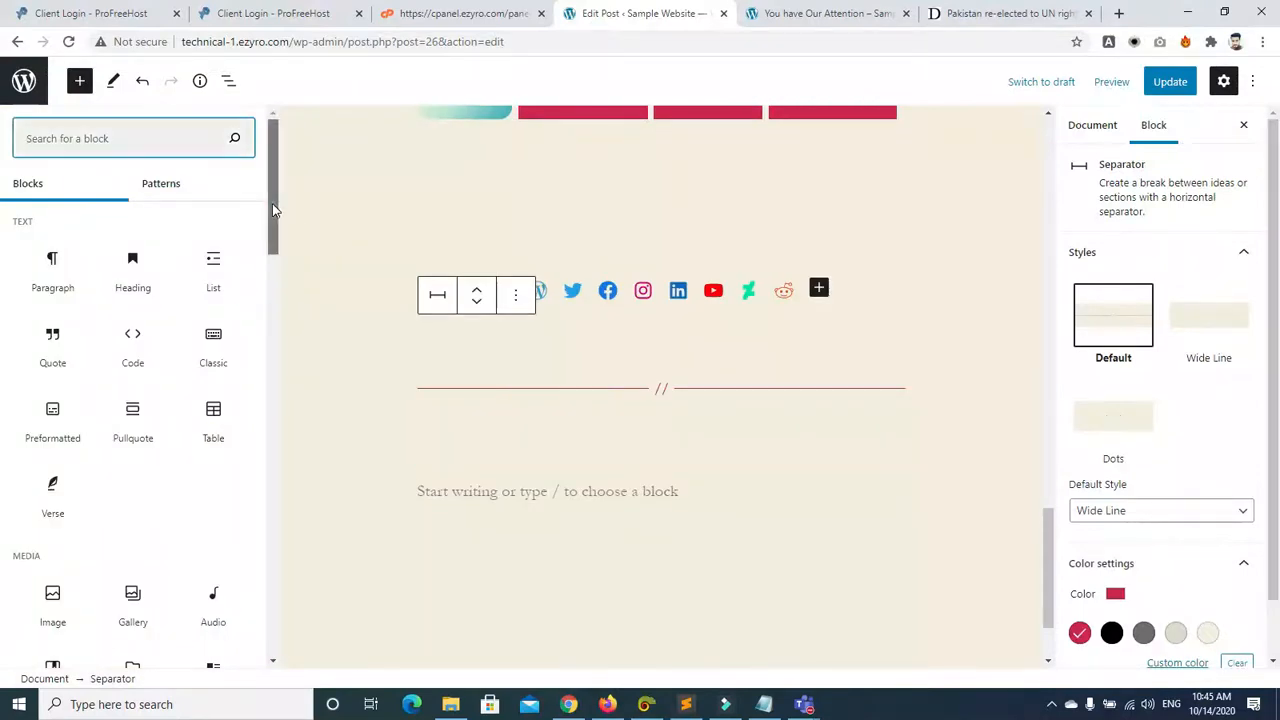
{"action": "left_click", "coordinate": [160, 192]}
{"action": "left_click_drag", "start_coordinate": [271, 230], "coordinate": [223, 683]}
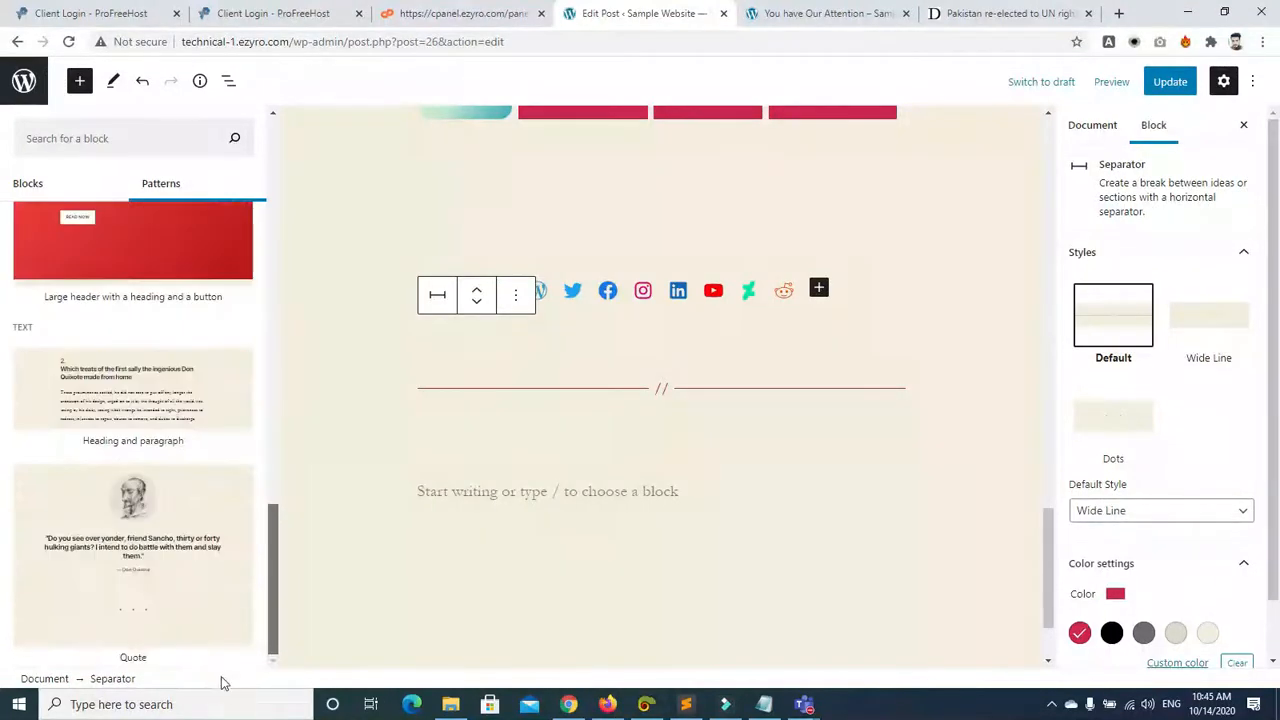
{"action": "scroll", "coordinate": [243, 571], "scroll_direction": "up", "scroll_amount": 5}
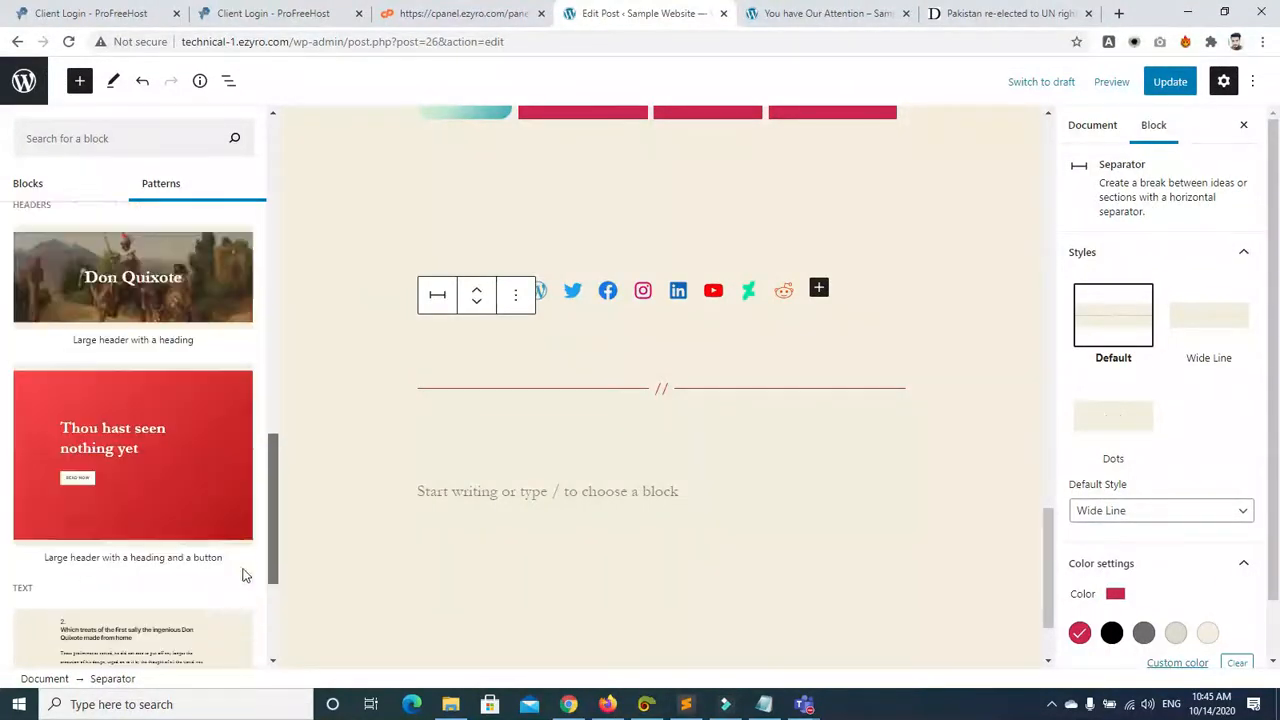
{"action": "left_click_drag", "start_coordinate": [268, 530], "coordinate": [286, 277]}
Step: Insert a Page Break block below the separator
{"action": "left_click", "coordinate": [36, 190]}
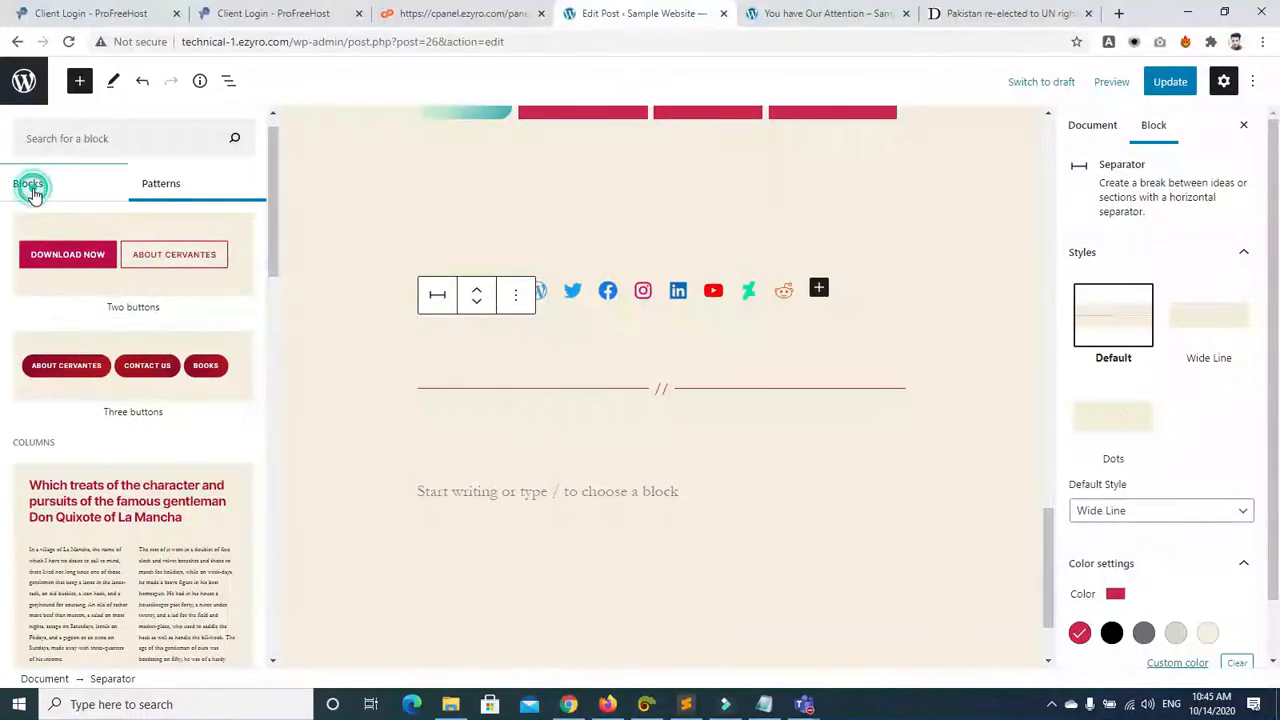
{"action": "left_click_drag", "start_coordinate": [270, 233], "coordinate": [253, 364]}
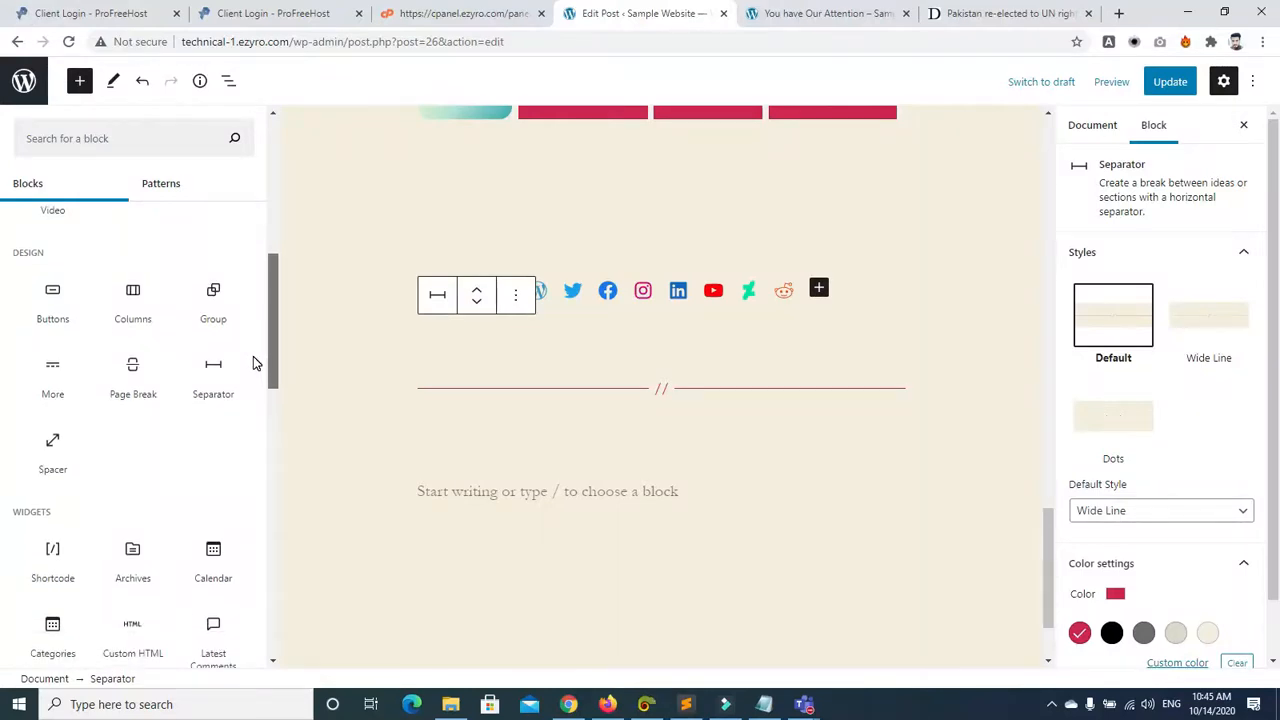
{"action": "left_click_drag", "start_coordinate": [253, 364], "coordinate": [251, 384]}
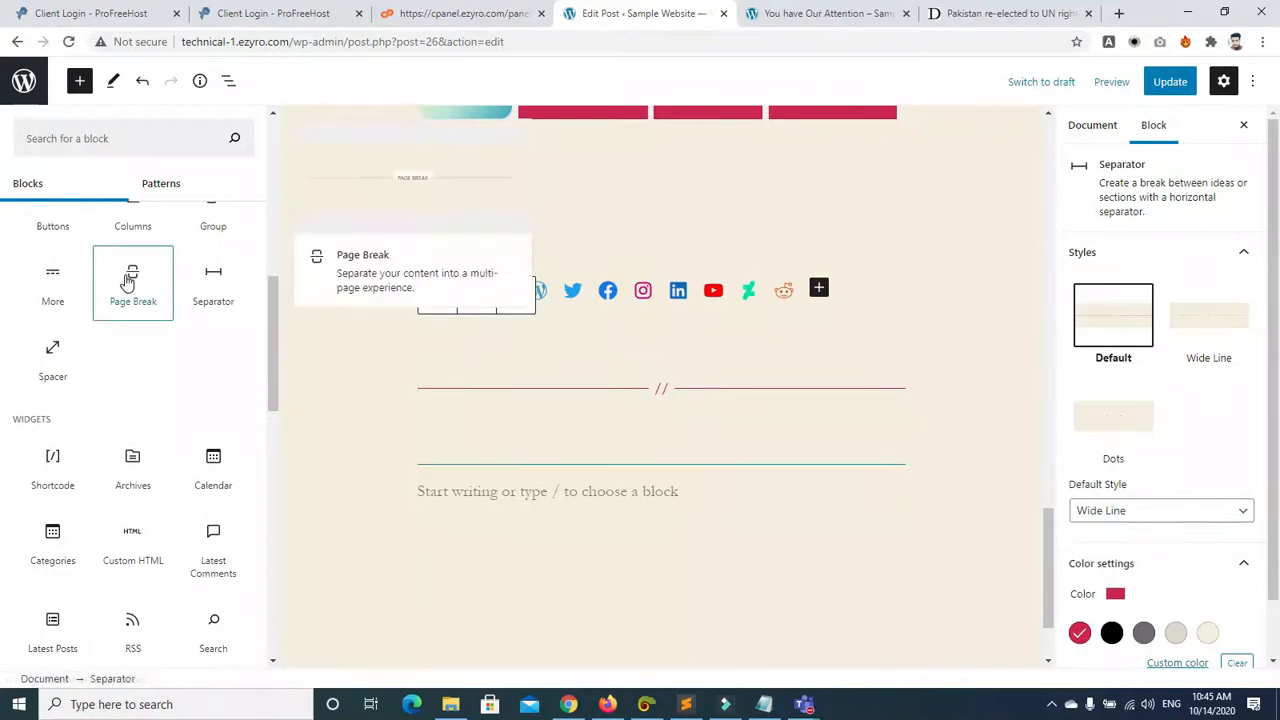
{"action": "left_click", "coordinate": [136, 286]}
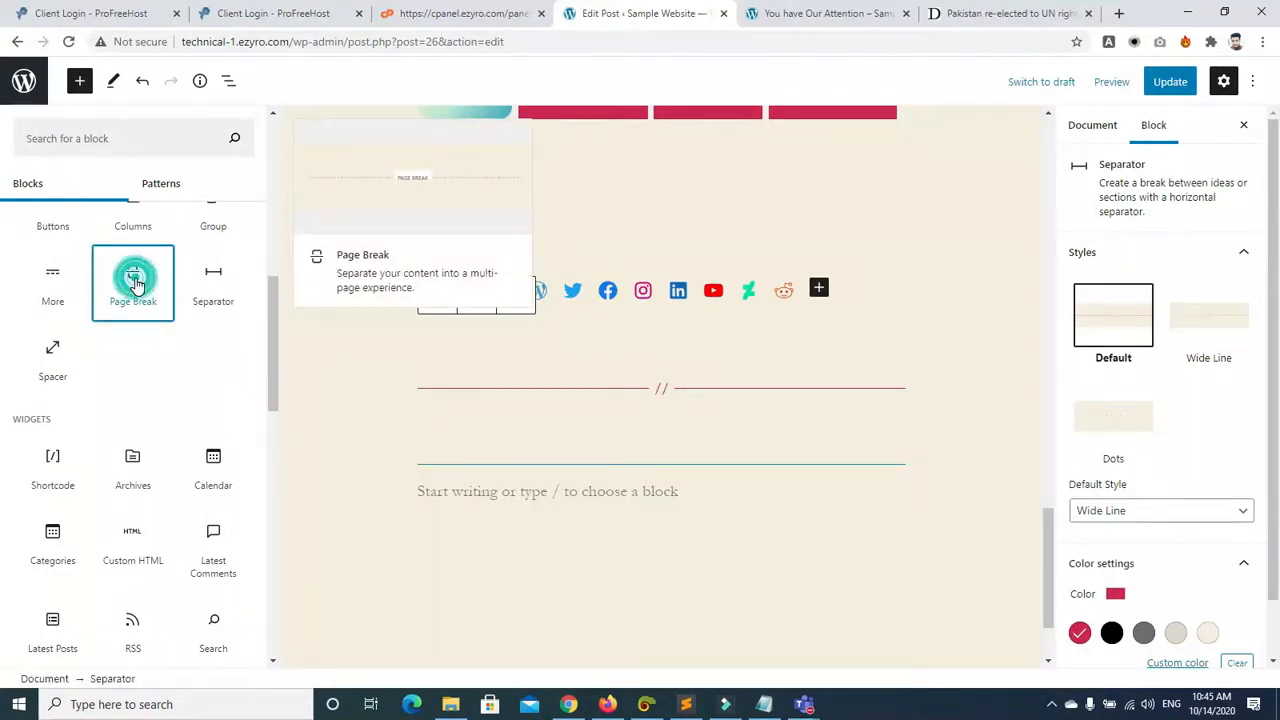
{"action": "left_click", "coordinate": [510, 492]}
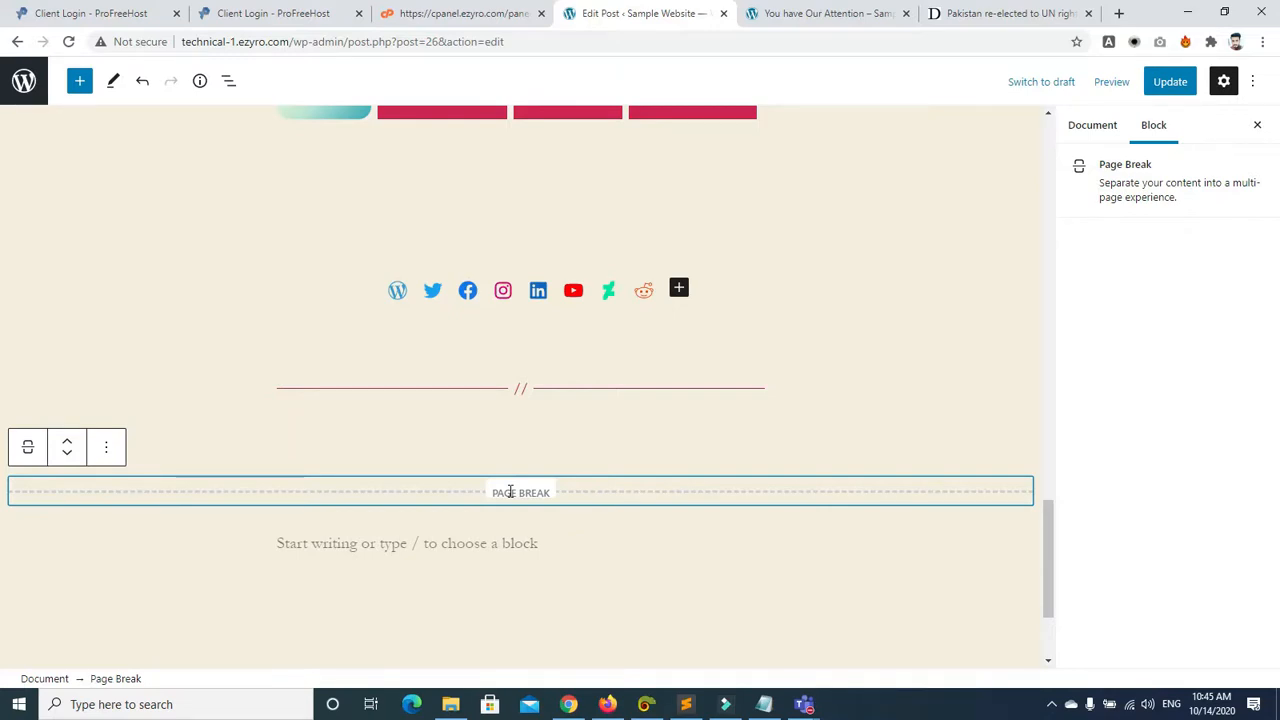
Step: Examine the end of the source news article on the Dawn website and clear the text selection
{"action": "left_click", "coordinate": [954, 13]}
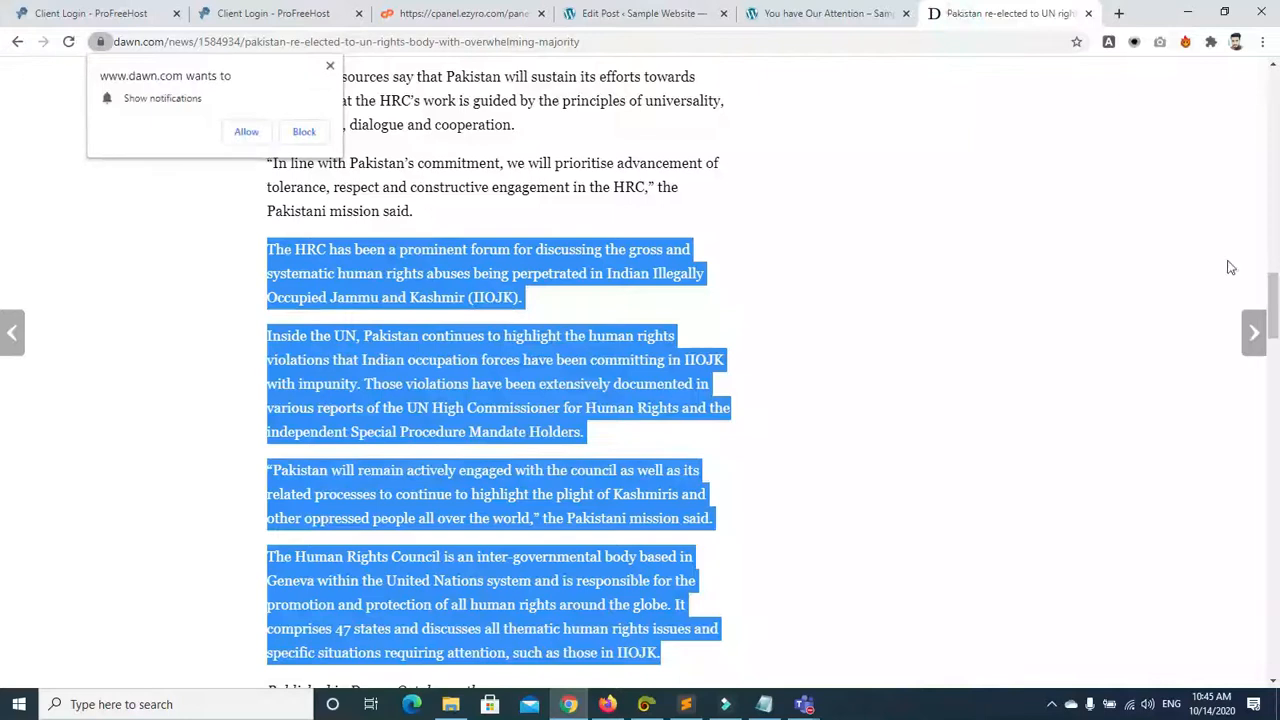
{"action": "scroll", "coordinate": [640, 400], "scroll_direction": "down", "scroll_amount": 6}
{"action": "scroll", "coordinate": [840, 289], "scroll_direction": "up", "scroll_amount": 3}
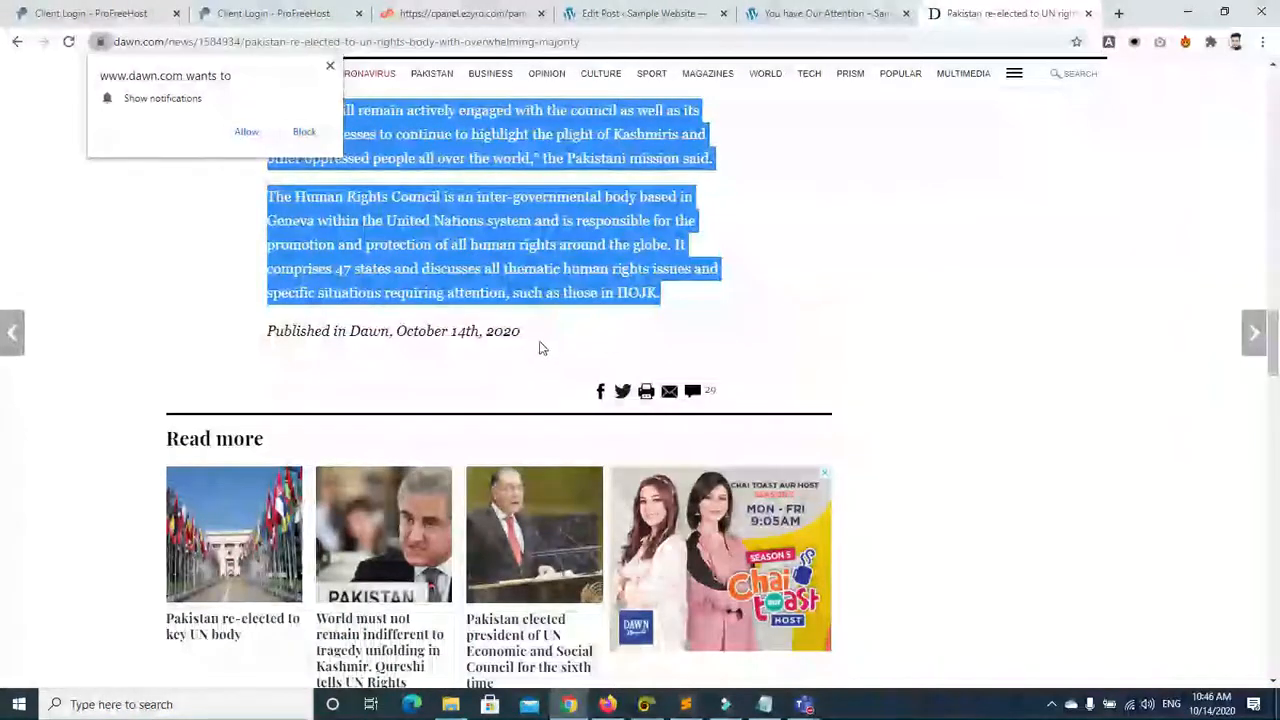
{"action": "left_click", "coordinate": [540, 340]}
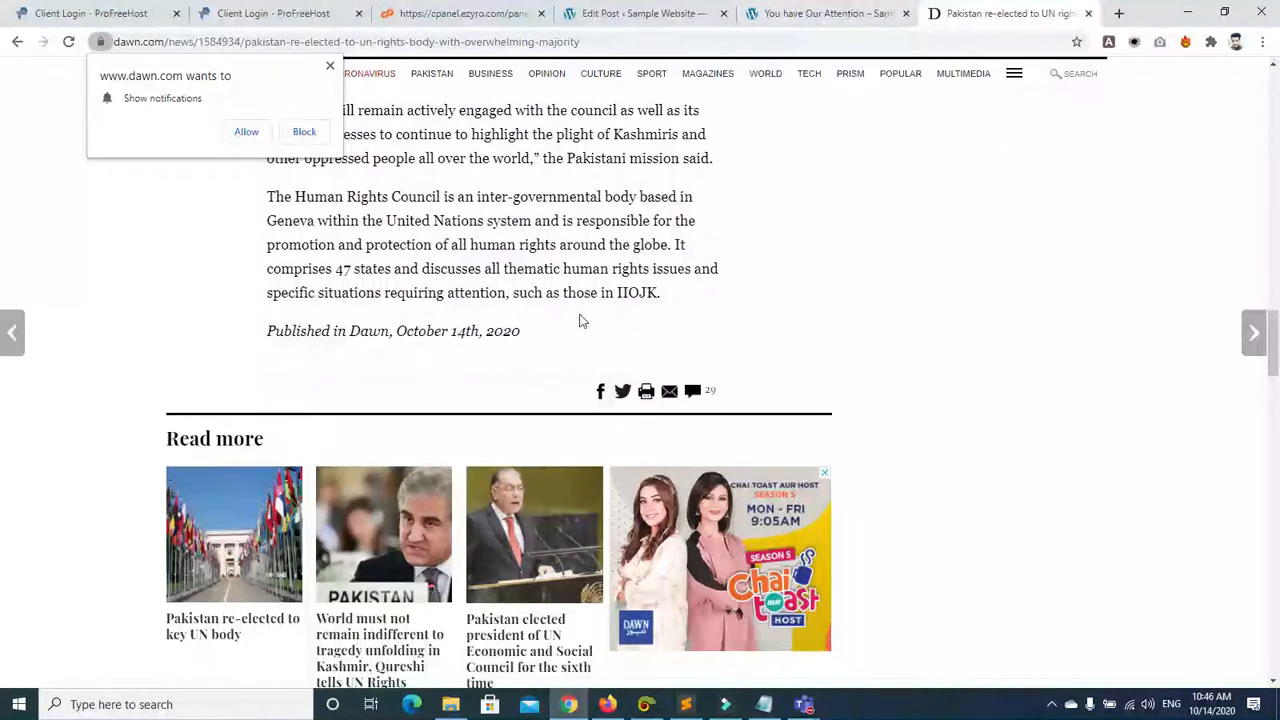
Step: Return to the post editor and undo the Page Break block insertion
{"action": "left_click", "coordinate": [758, 15]}
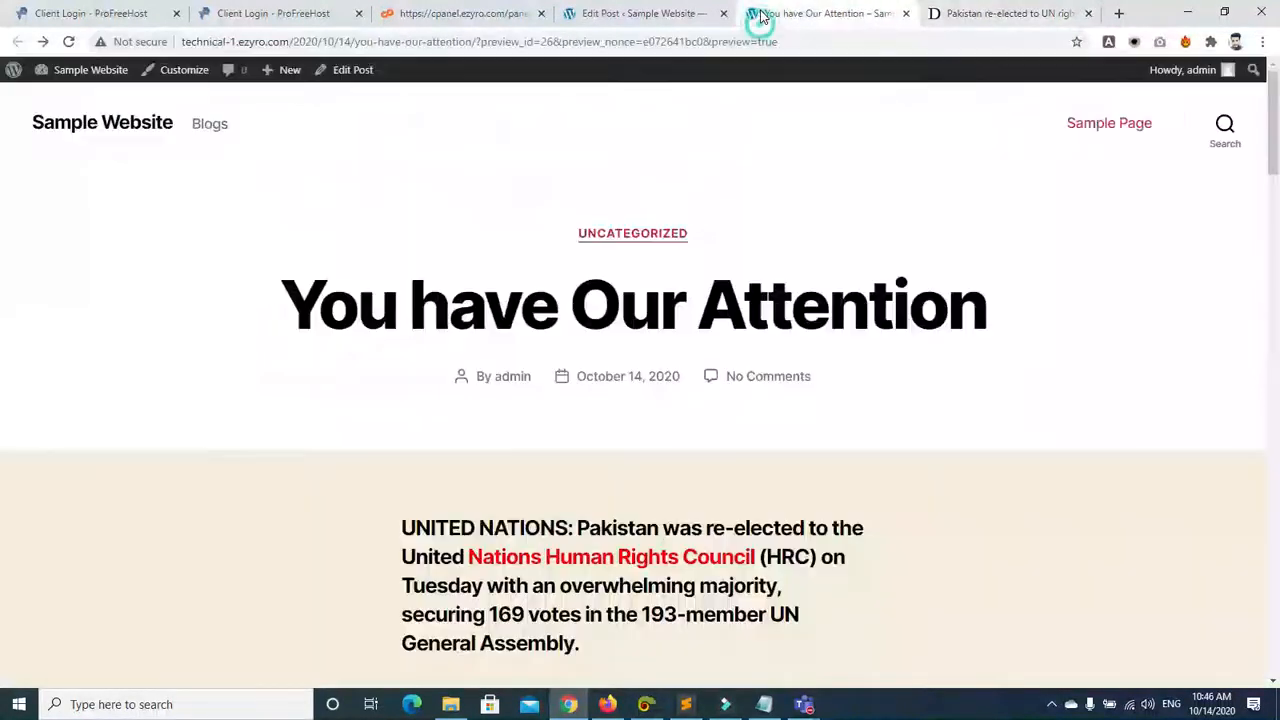
{"action": "left_click", "coordinate": [613, 11]}
{"action": "key", "text": "ctrl+z"}
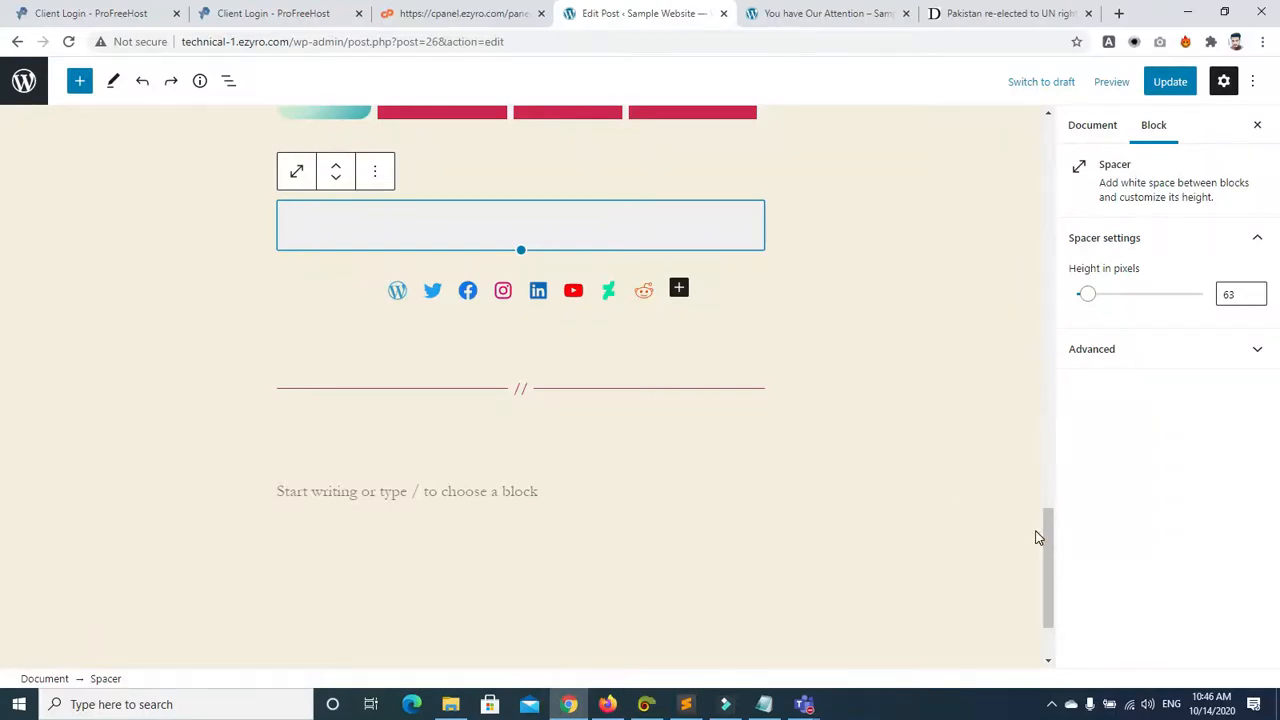
Step: Insert an Image block below the separator and upload the index image from the games client folder into it
{"action": "left_click", "coordinate": [480, 494]}
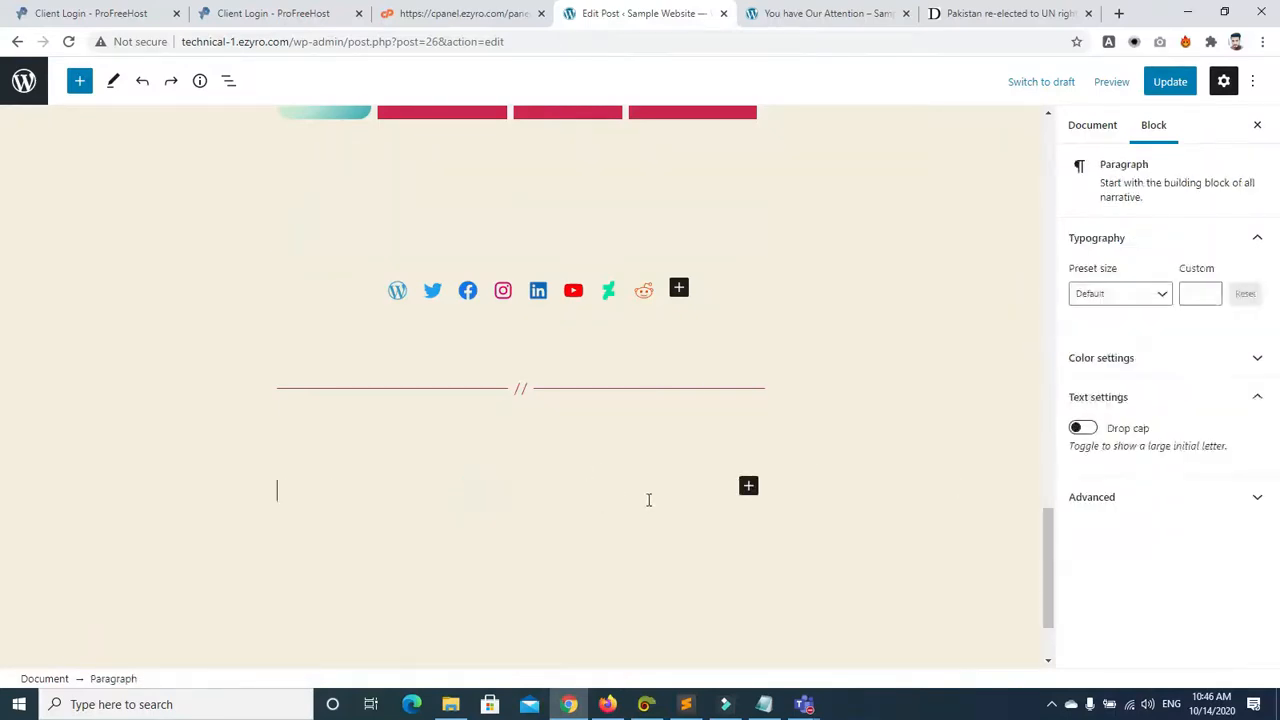
{"action": "left_click", "coordinate": [748, 487]}
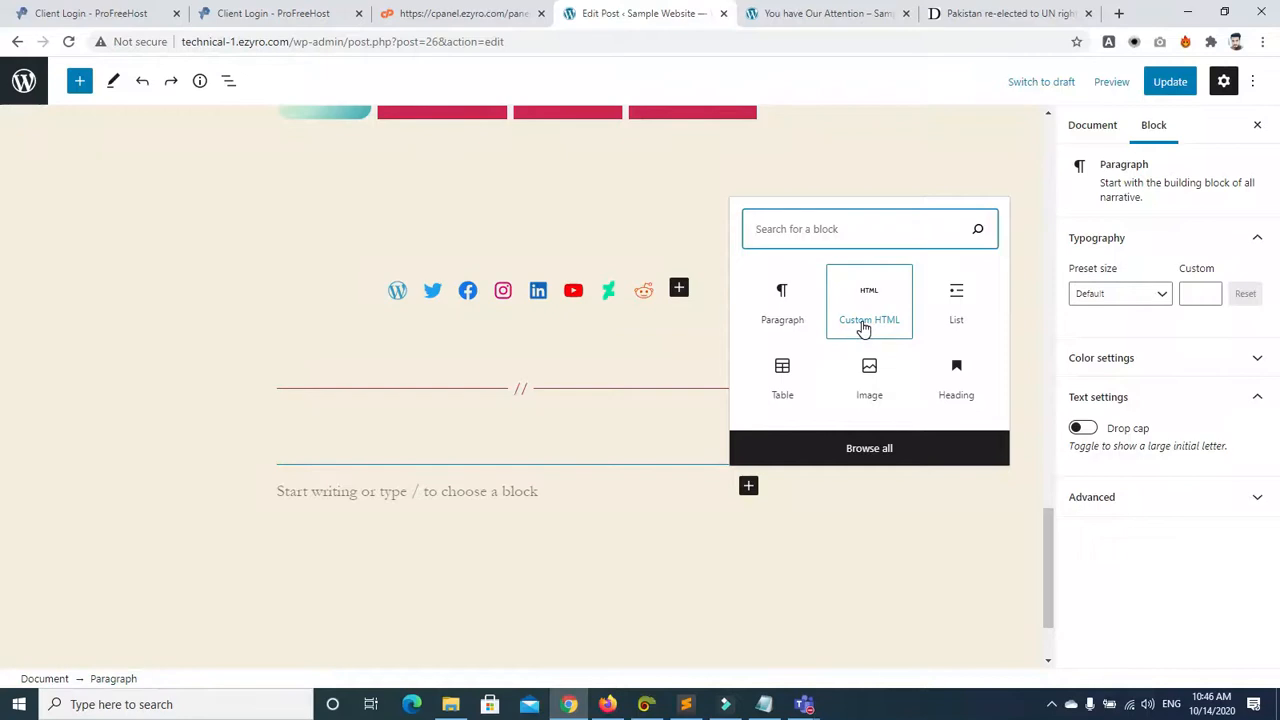
{"action": "left_click", "coordinate": [869, 372]}
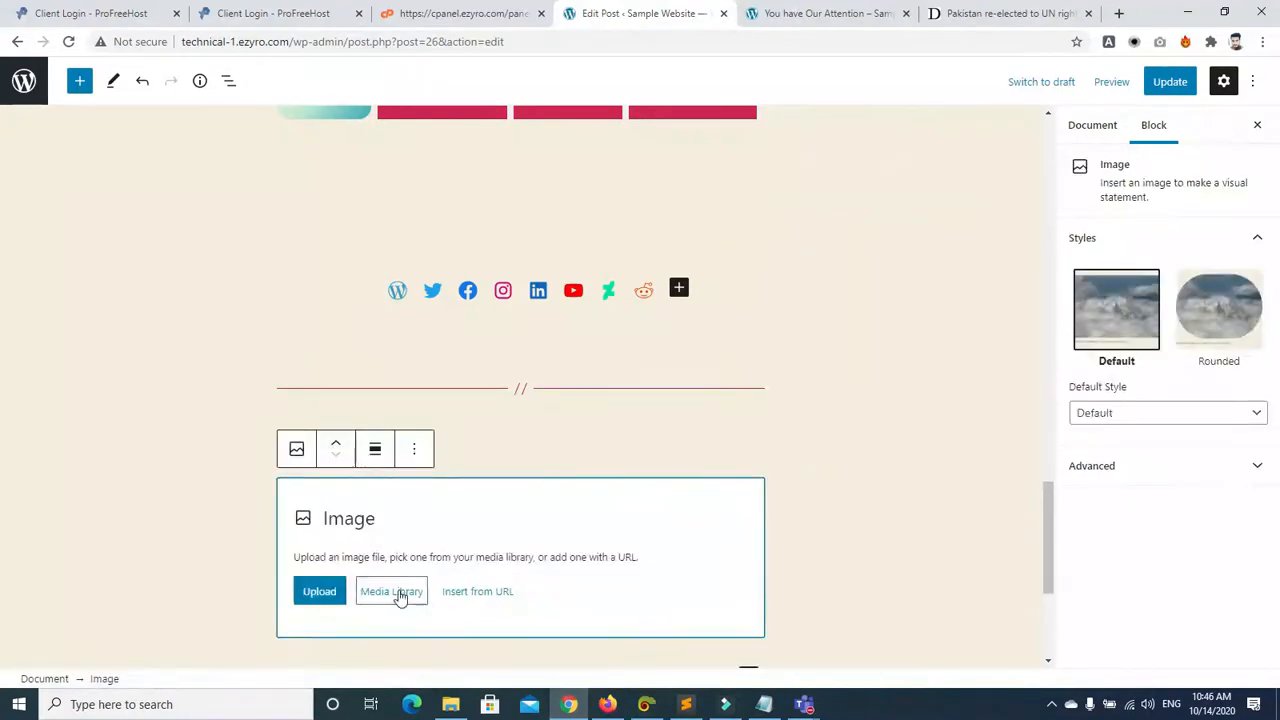
{"action": "left_click", "coordinate": [319, 591]}
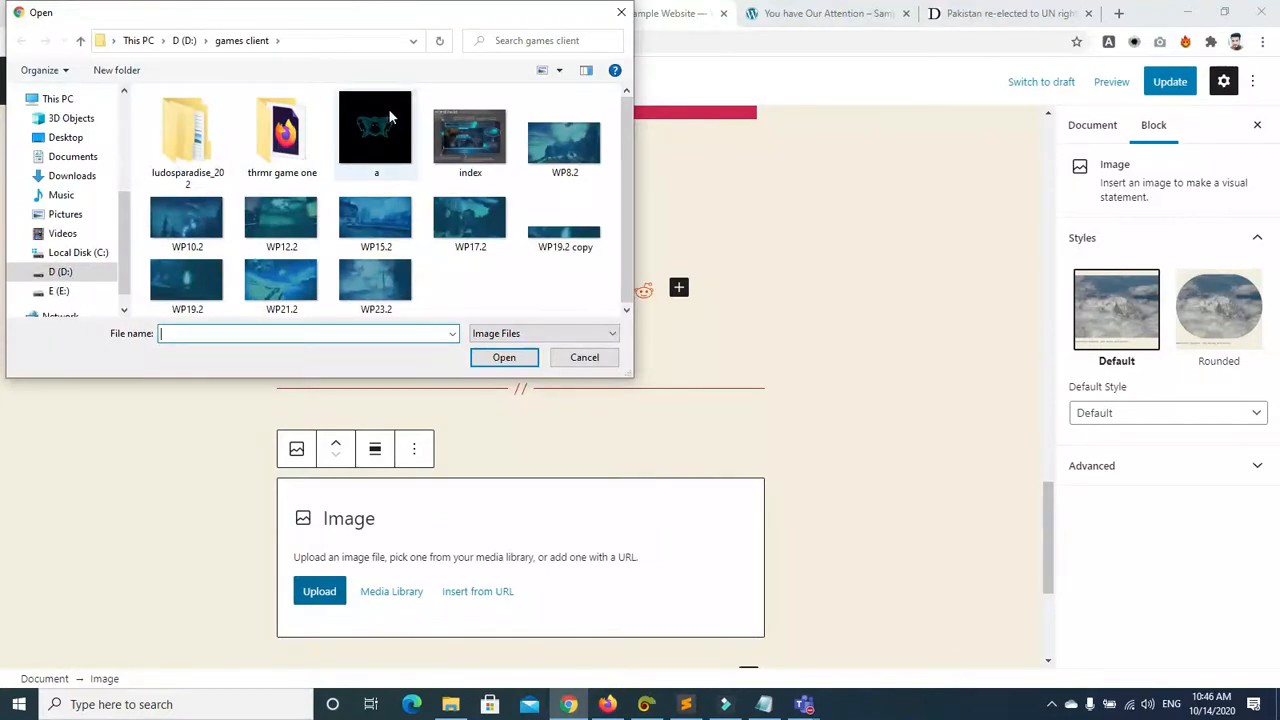
{"action": "left_click", "coordinate": [462, 143]}
{"action": "left_click", "coordinate": [500, 358]}
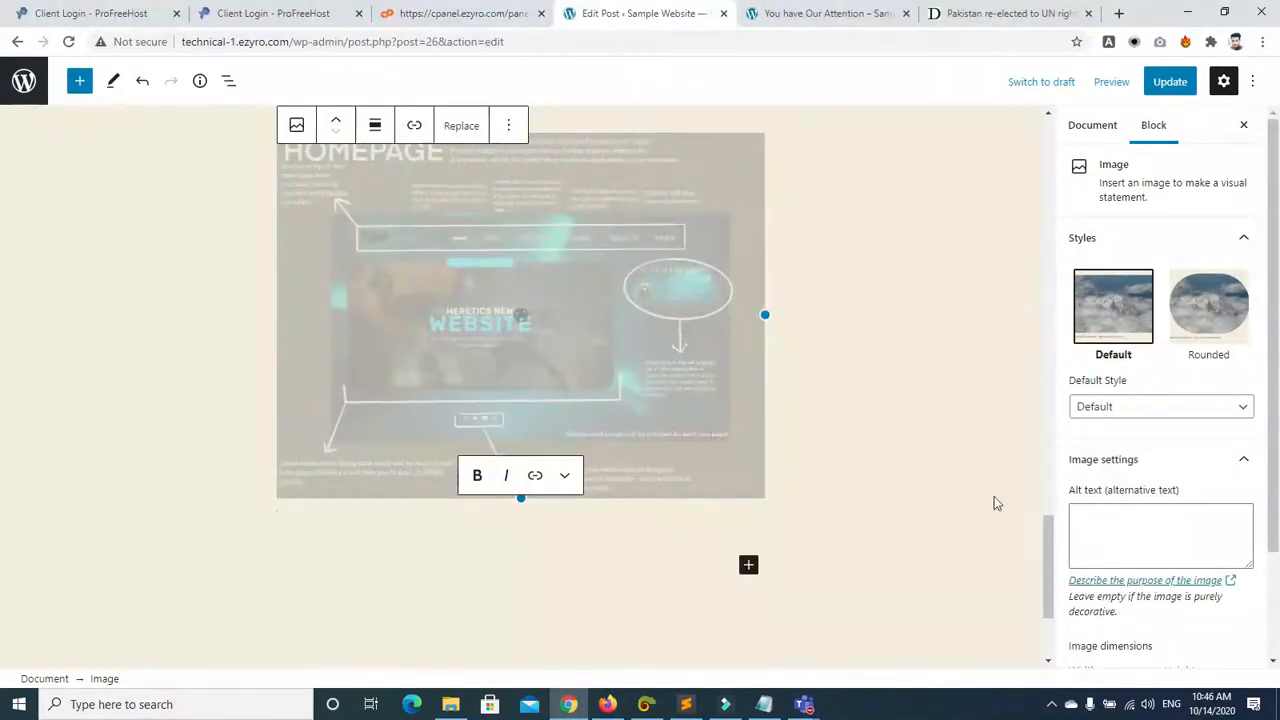
Step: Scale the uploaded homepage image below the separator to 25%
{"action": "left_click_drag", "start_coordinate": [1047, 540], "coordinate": [1049, 509]}
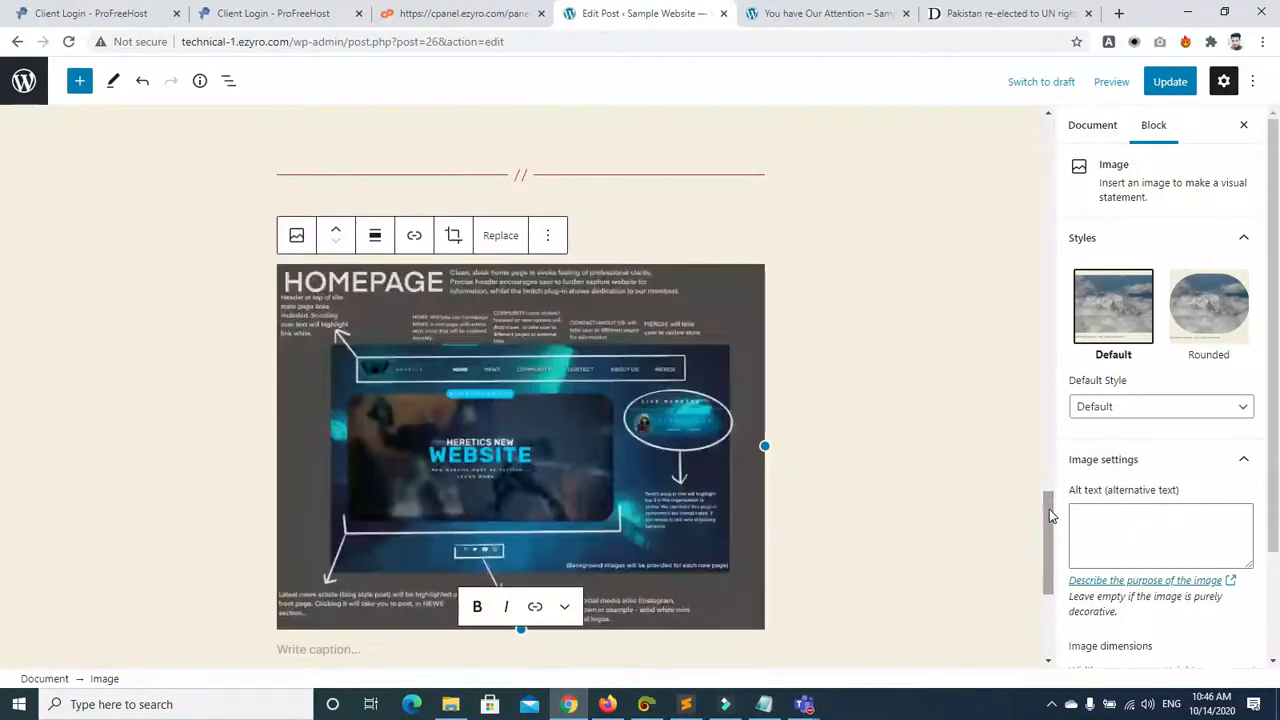
{"action": "left_click_drag", "start_coordinate": [1049, 509], "coordinate": [1049, 504]}
{"action": "scroll", "coordinate": [1258, 486], "scroll_direction": "down", "scroll_amount": 3}
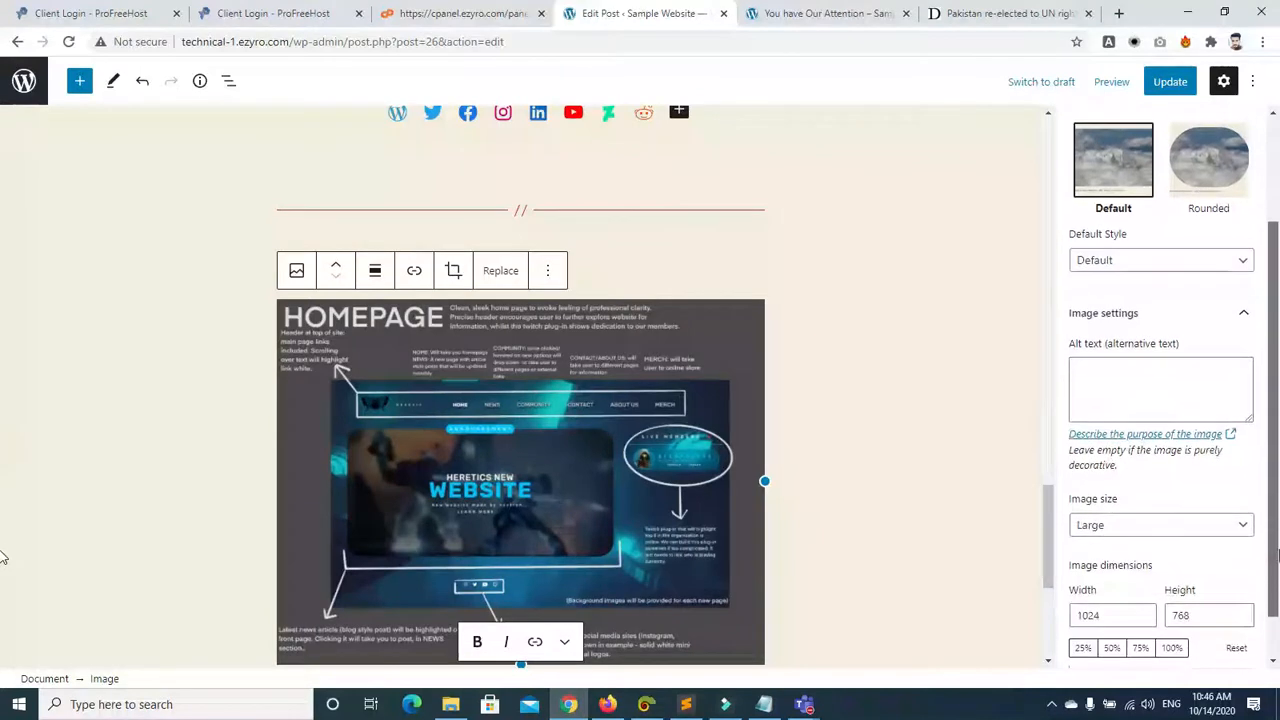
{"action": "left_click", "coordinate": [1082, 650]}
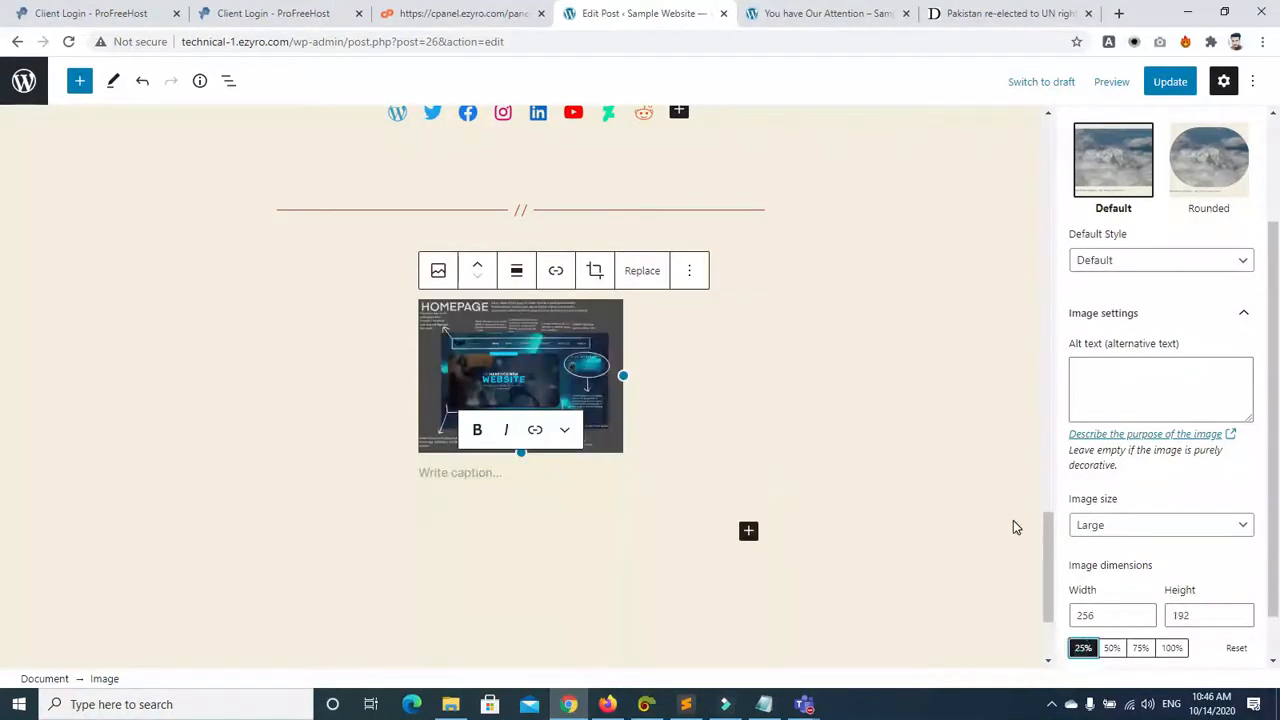
Step: Move the homepage image block up the post until it sits directly above the red quote paragraph
{"action": "left_click", "coordinate": [480, 266]}
{"action": "left_click", "coordinate": [480, 266]}
{"action": "left_click", "coordinate": [480, 266]}
{"action": "left_click", "coordinate": [480, 266]}
{"action": "left_click", "coordinate": [480, 266]}
{"action": "left_click", "coordinate": [480, 266]}
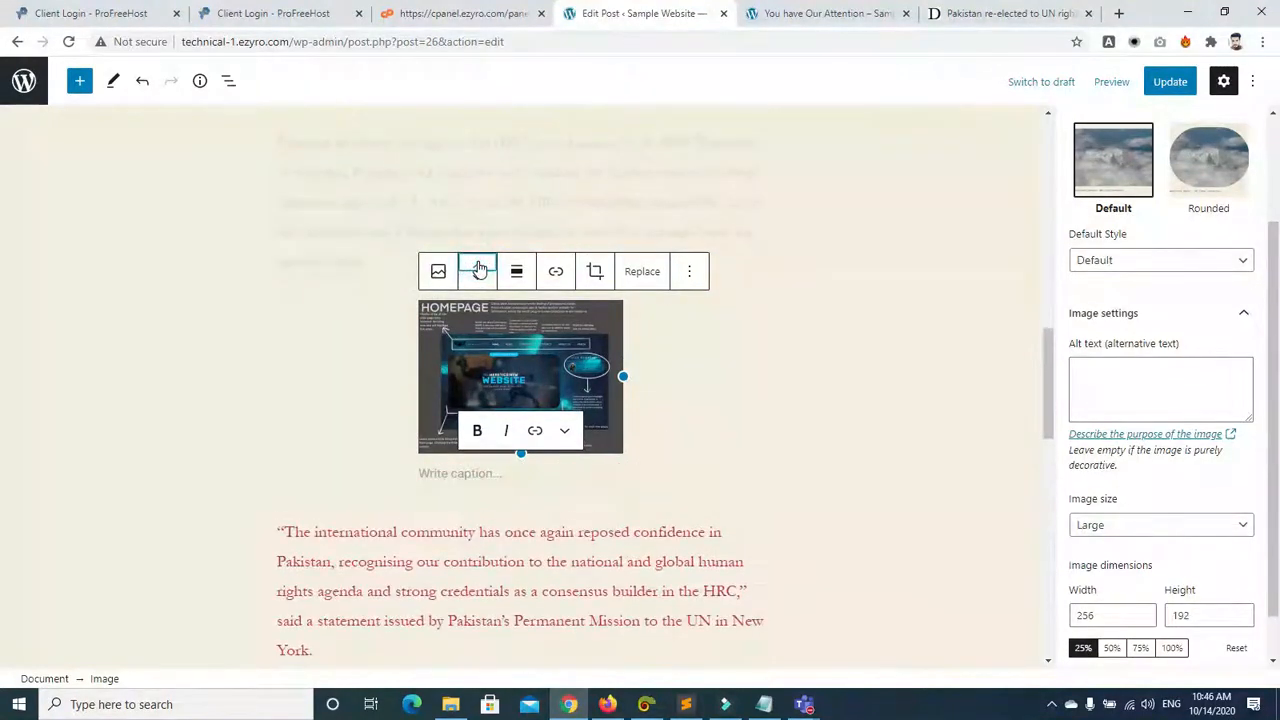
{"action": "left_click", "coordinate": [180, 382]}
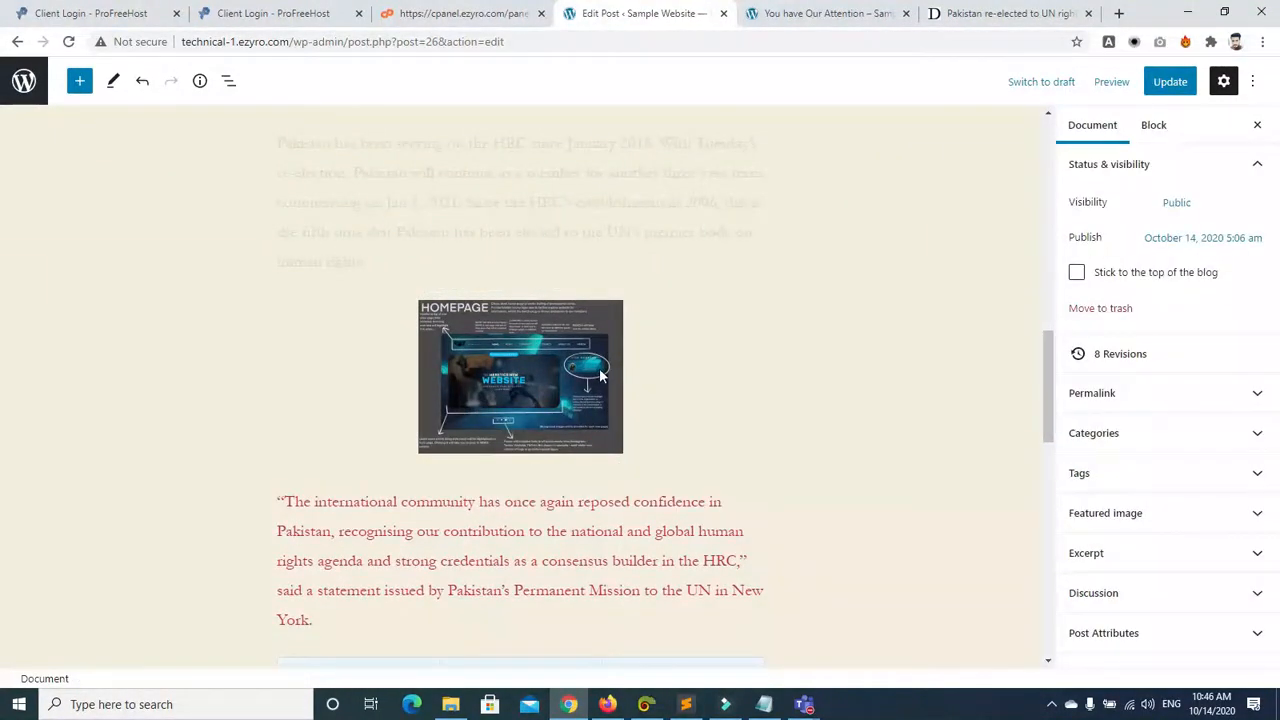
Step: Align the homepage image right so it sits beside the red quote paragraph, and resize it freehand
{"action": "left_click", "coordinate": [613, 418]}
{"action": "left_click_drag", "start_coordinate": [520, 453], "coordinate": [520, 392]}
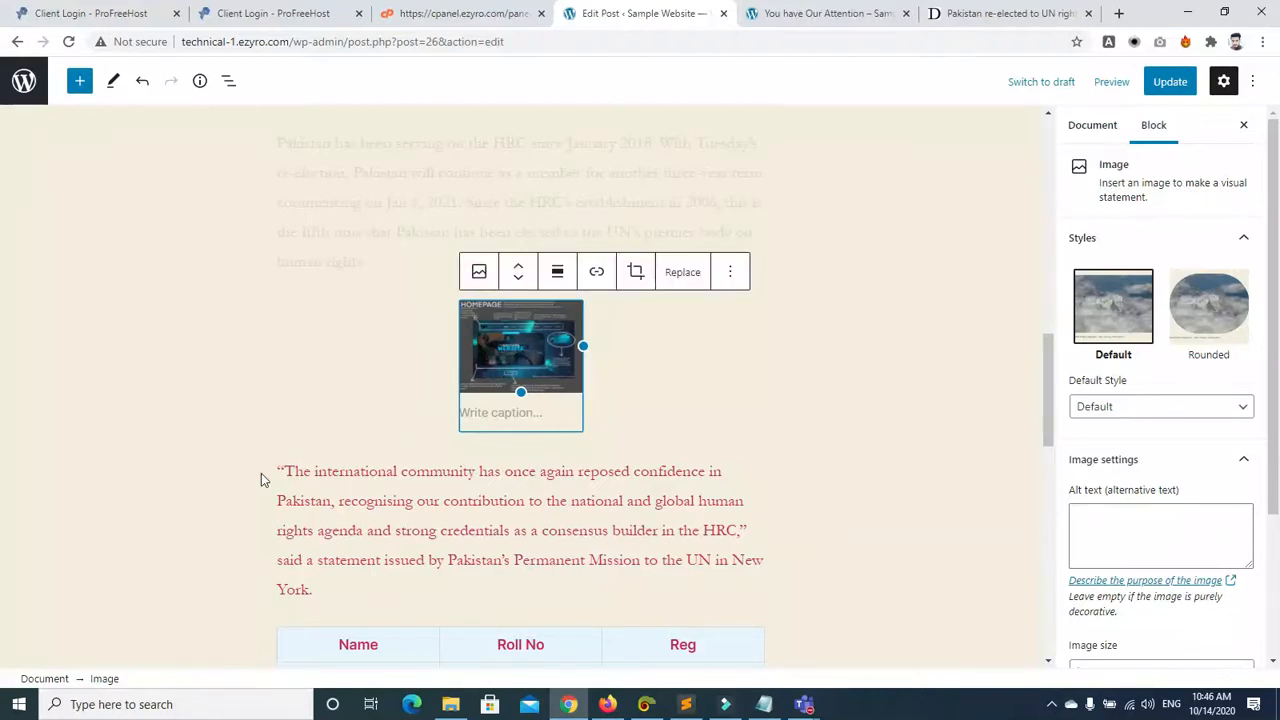
{"action": "left_click", "coordinate": [553, 276]}
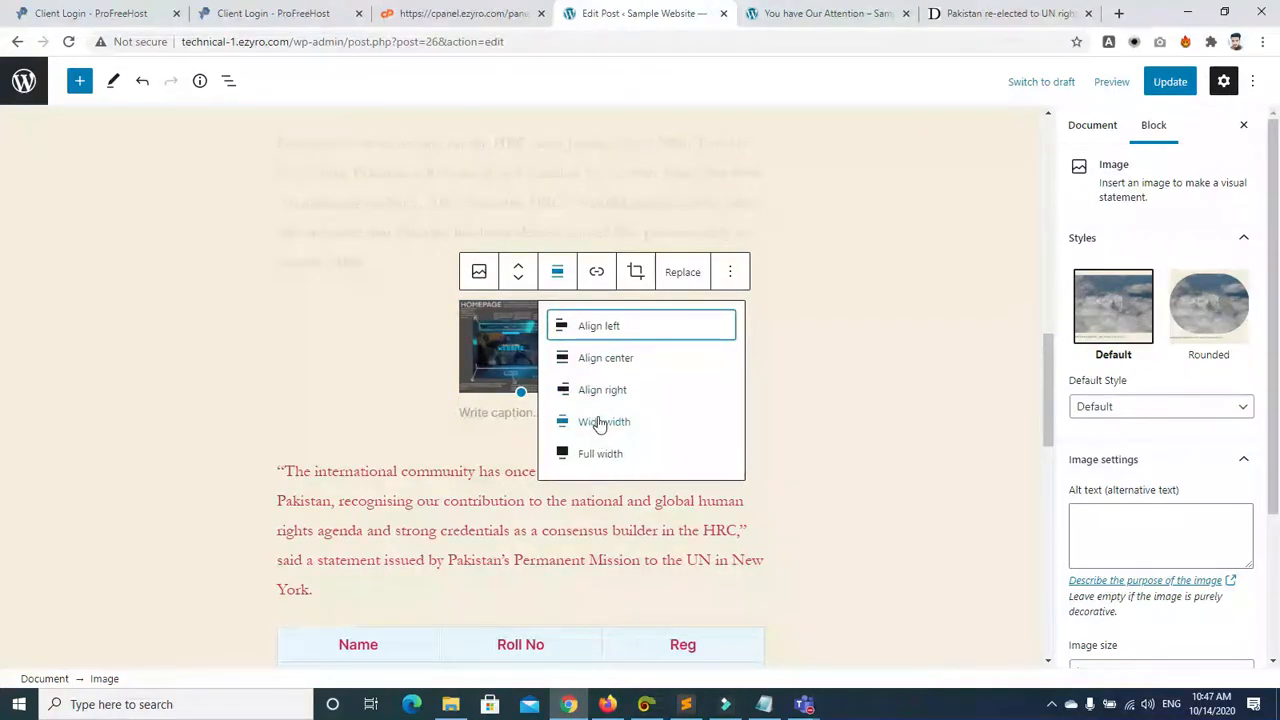
{"action": "left_click", "coordinate": [594, 389]}
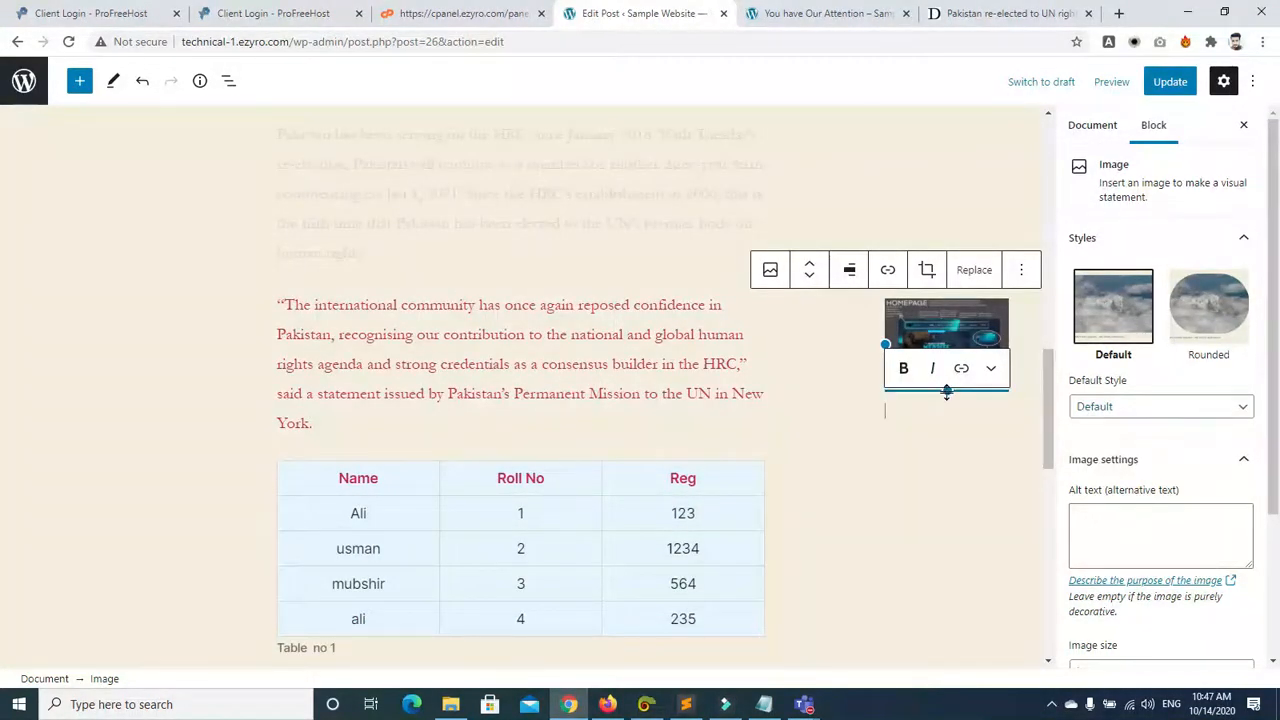
{"action": "left_click_drag", "start_coordinate": [946, 392], "coordinate": [949, 451]}
{"action": "left_click_drag", "start_coordinate": [812, 371], "coordinate": [797, 342]}
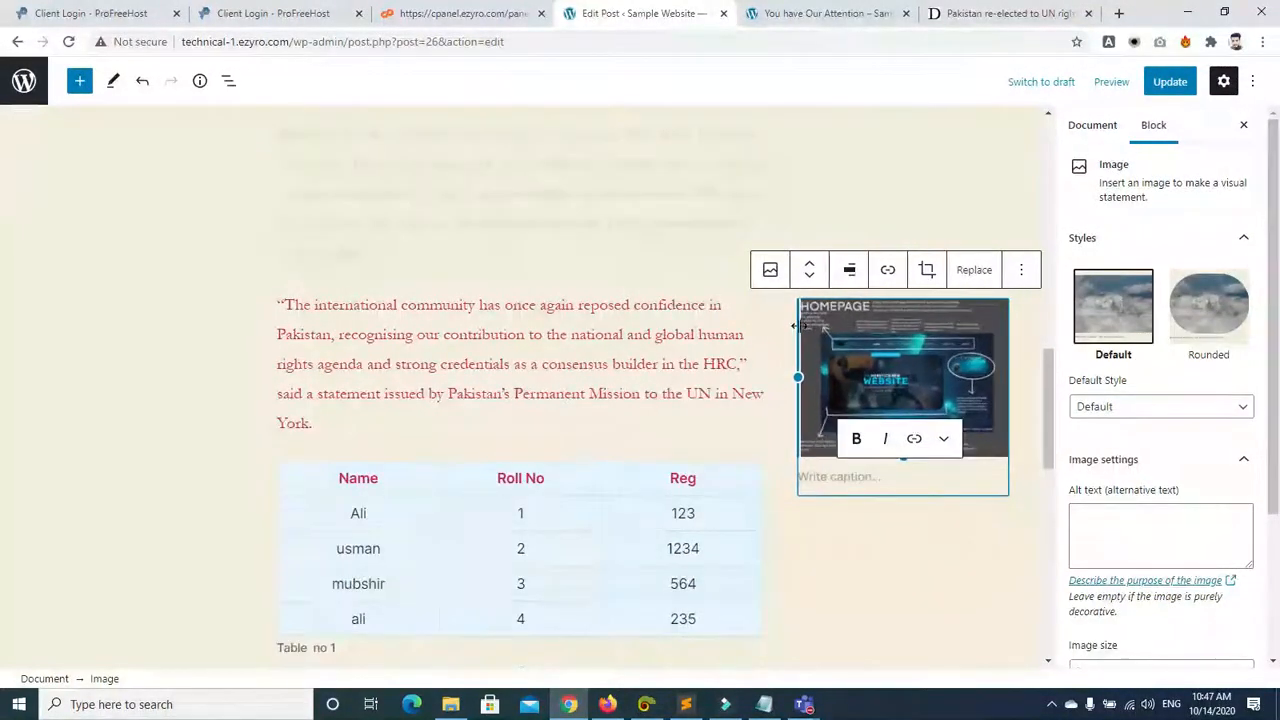
Step: Try left and center alignment on the homepage image and return it to right alignment
{"action": "left_click", "coordinate": [849, 270]}
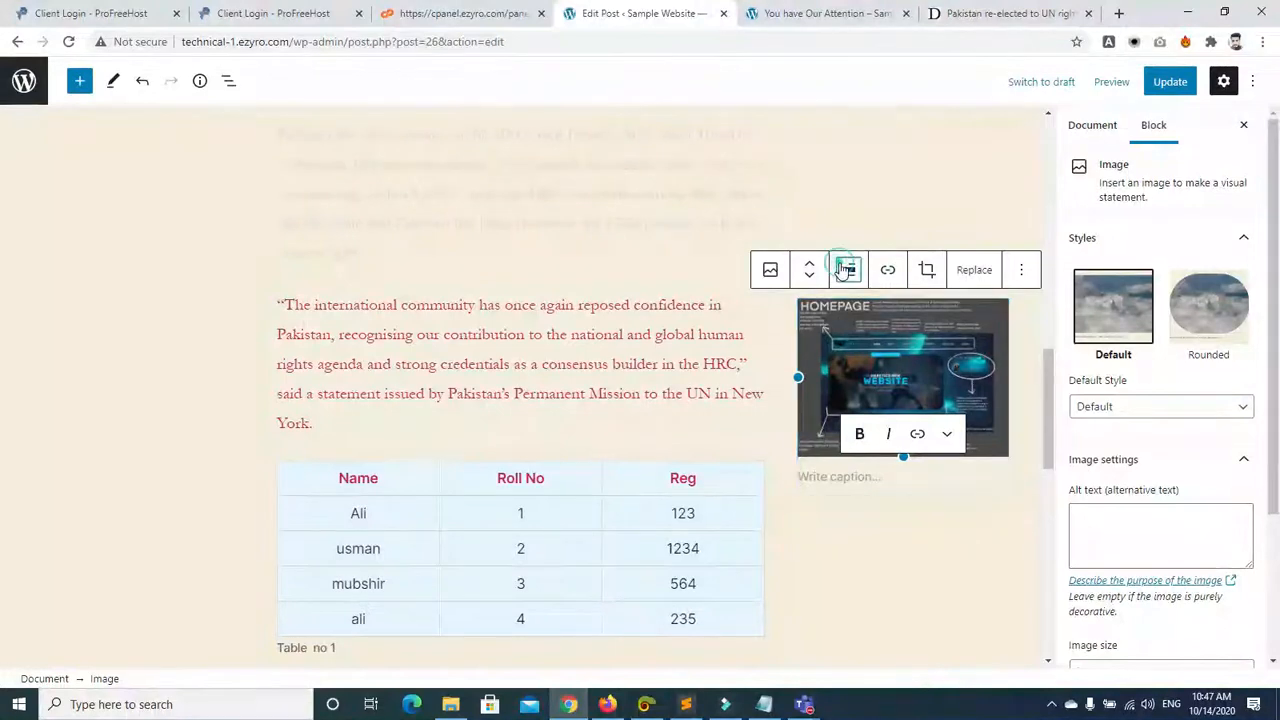
{"action": "left_click", "coordinate": [880, 325]}
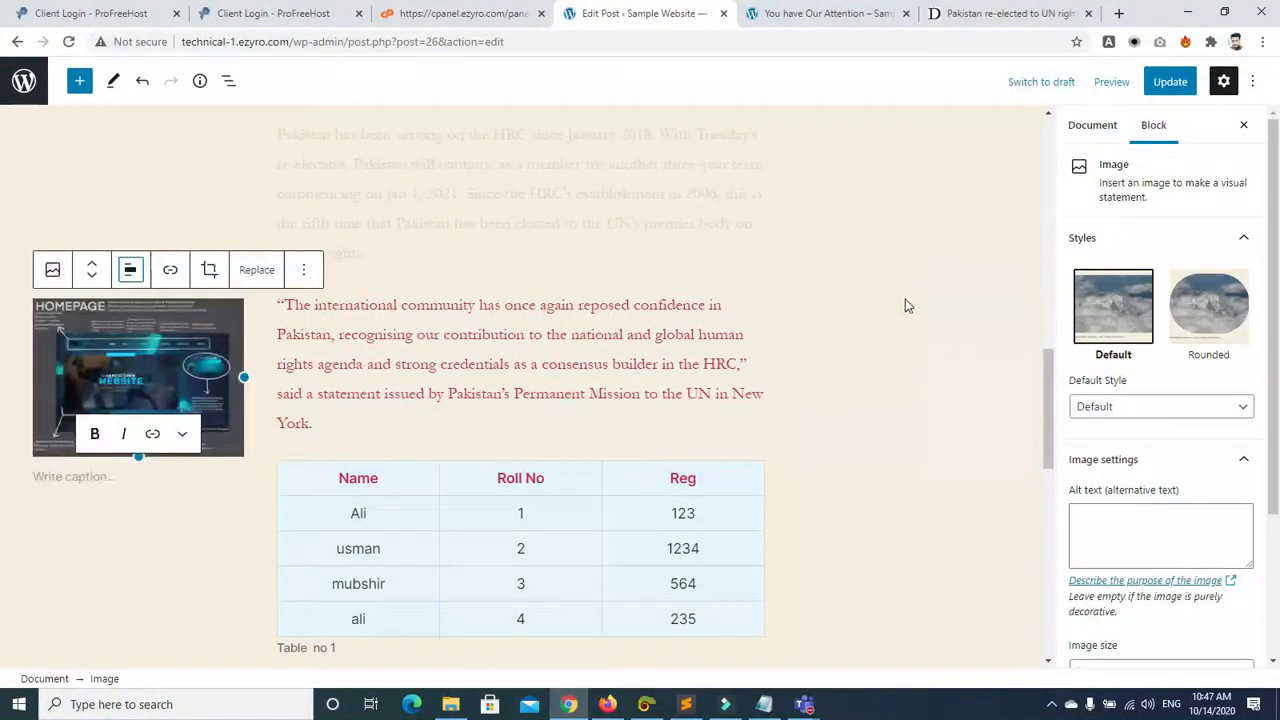
{"action": "left_click", "coordinate": [131, 270]}
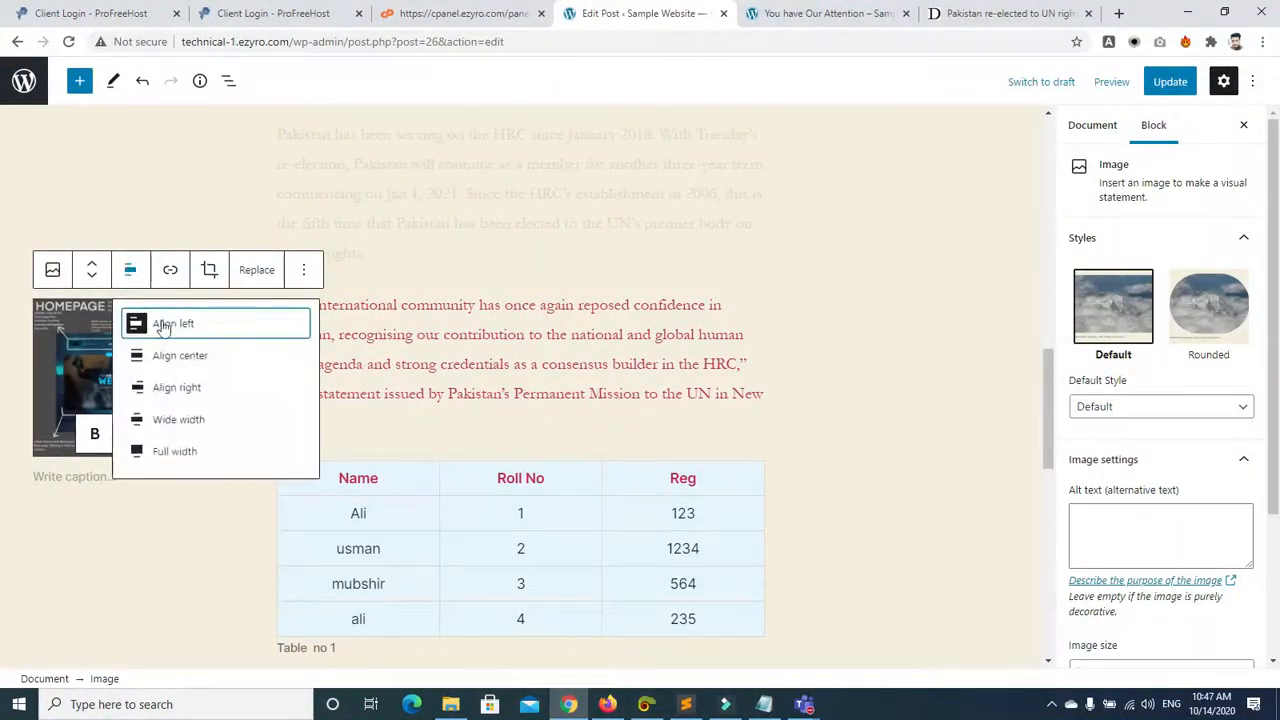
{"action": "left_click", "coordinate": [173, 360]}
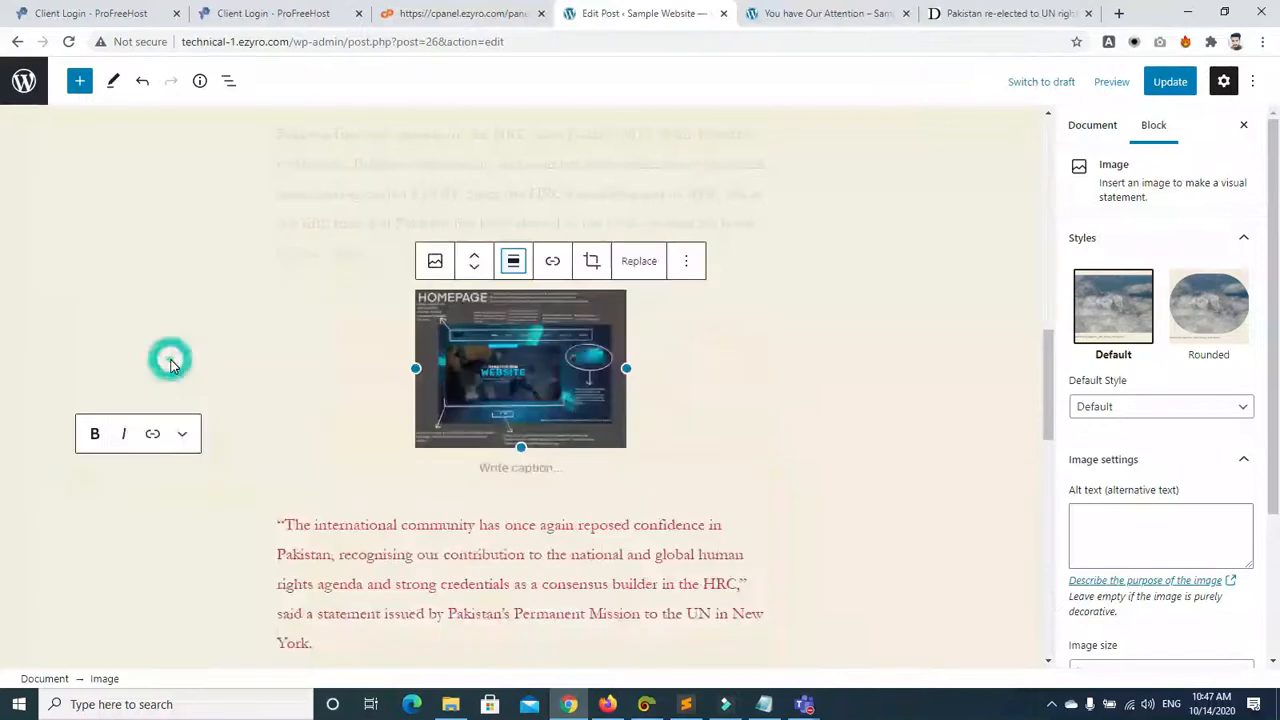
{"action": "left_click", "coordinate": [513, 263]}
{"action": "left_click", "coordinate": [576, 387]}
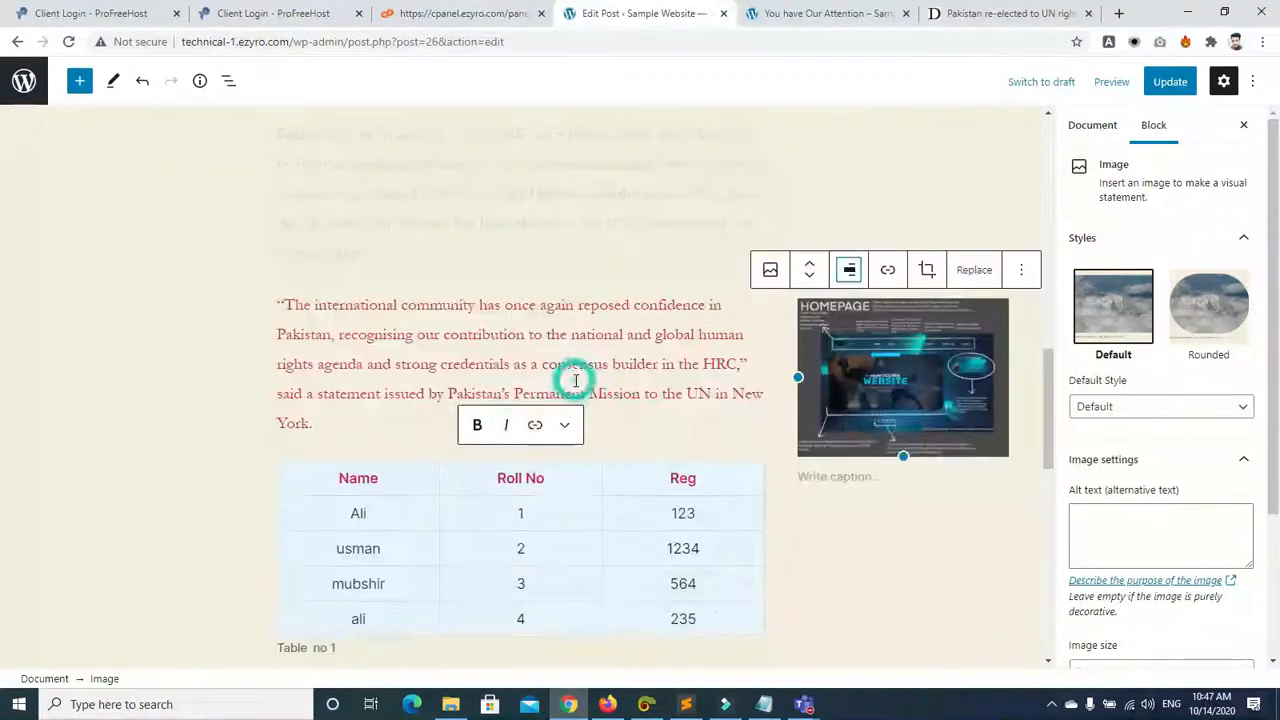
Step: Shrink the right-aligned homepage image slightly
{"action": "left_click", "coordinate": [115, 379]}
{"action": "left_click", "coordinate": [905, 452]}
{"action": "left_click_drag", "start_coordinate": [904, 456], "coordinate": [902, 440]}
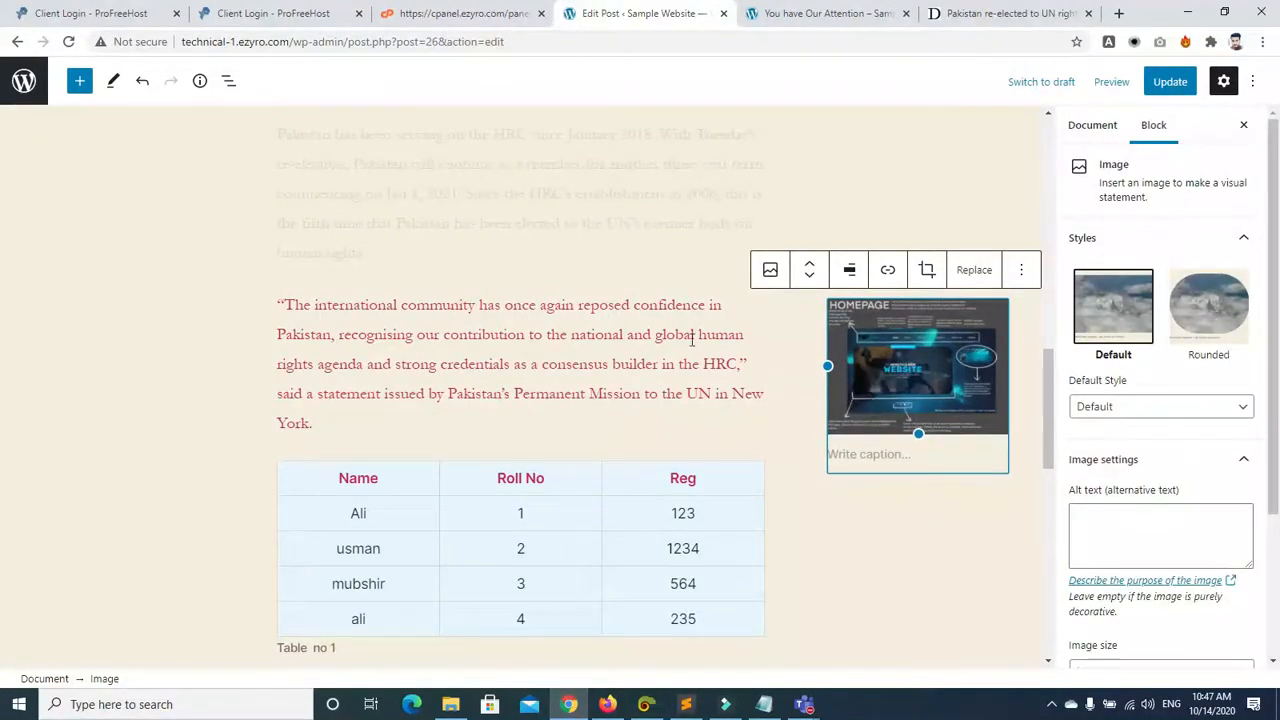
Step: Try center text alignment on the red quote paragraph and return it to left alignment
{"action": "left_click", "coordinate": [630, 334]}
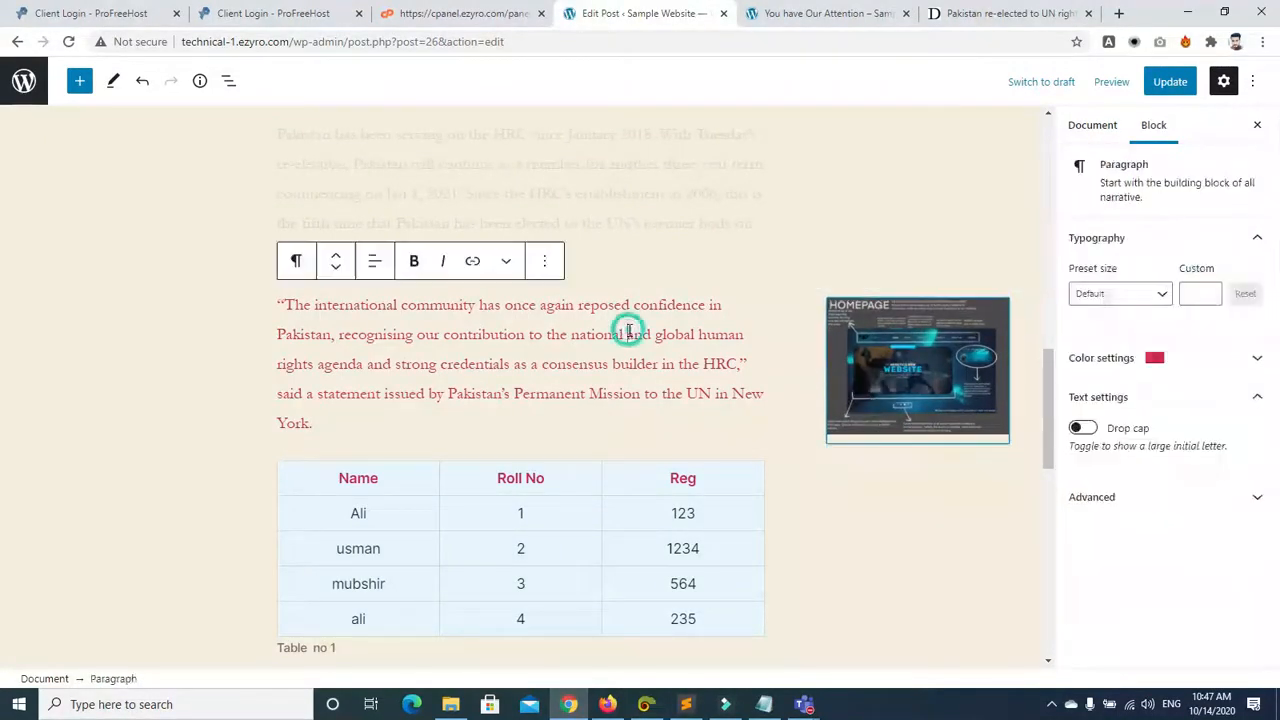
{"action": "left_click", "coordinate": [375, 264]}
{"action": "left_click", "coordinate": [419, 349]}
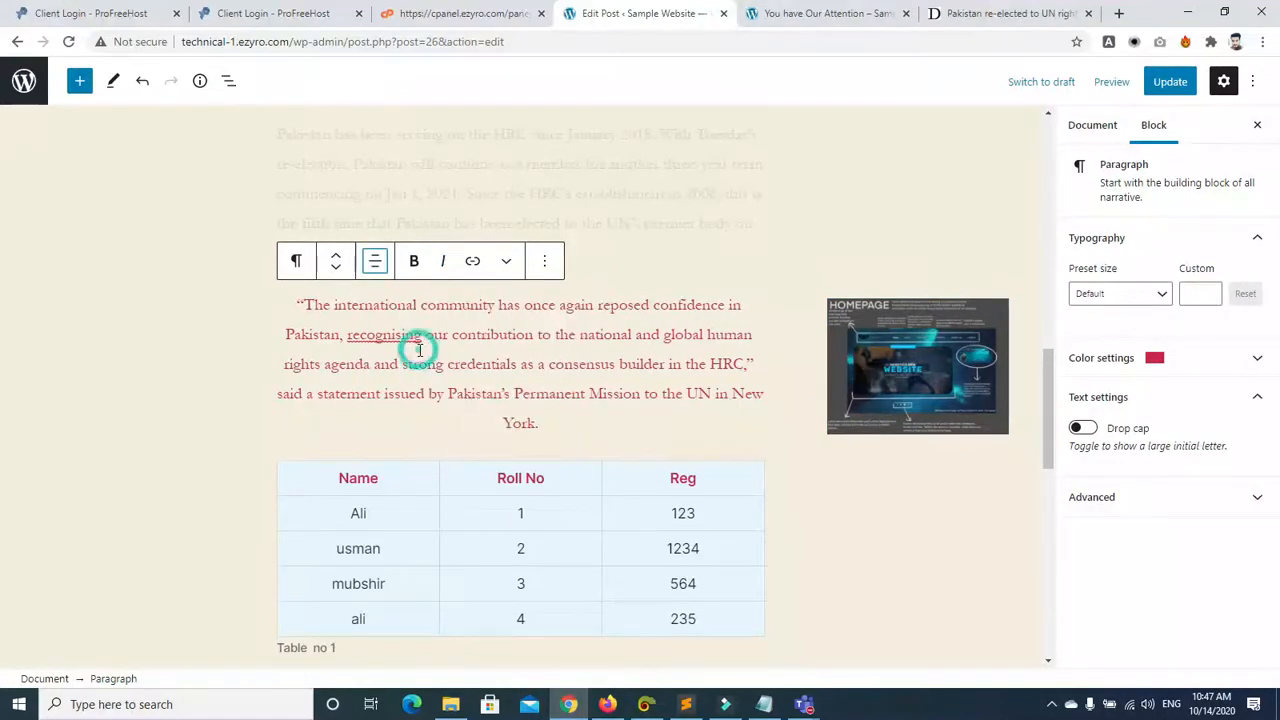
{"action": "left_click", "coordinate": [376, 264]}
{"action": "left_click", "coordinate": [381, 313]}
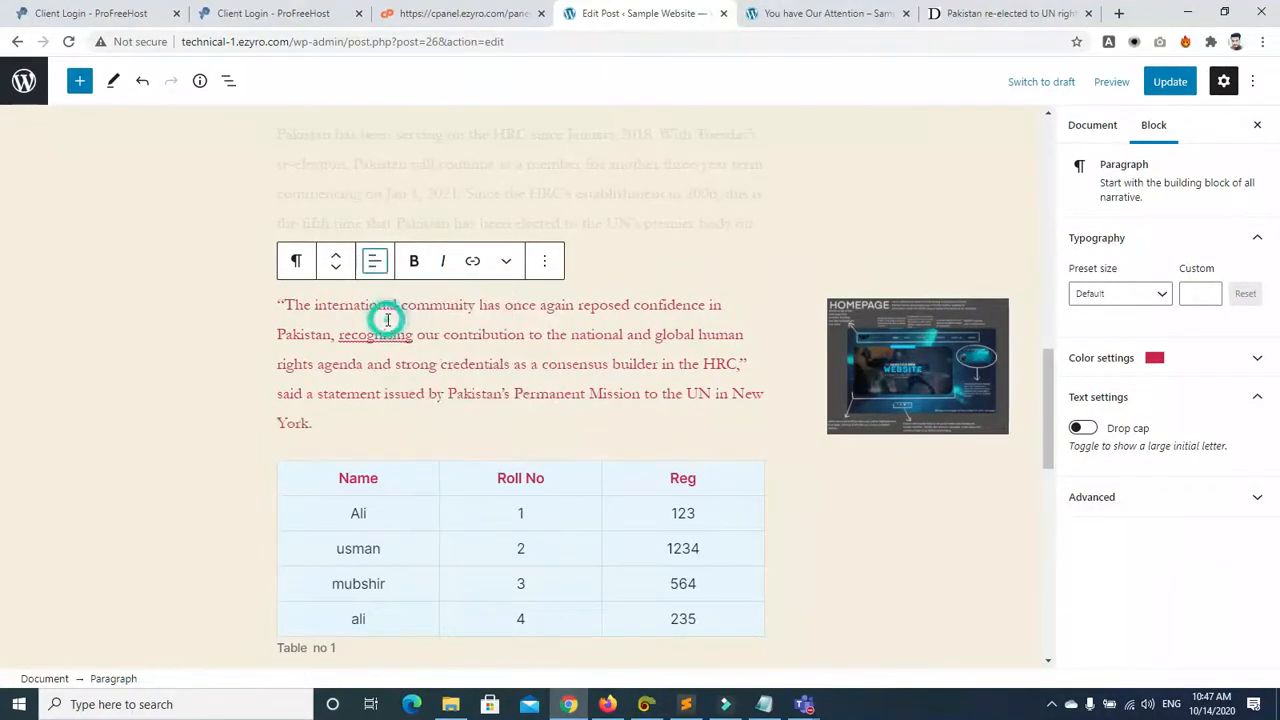
Step: Upload the image a from the games client folder and insert it as an inline image in the quote paragraph
{"action": "left_click", "coordinate": [505, 264]}
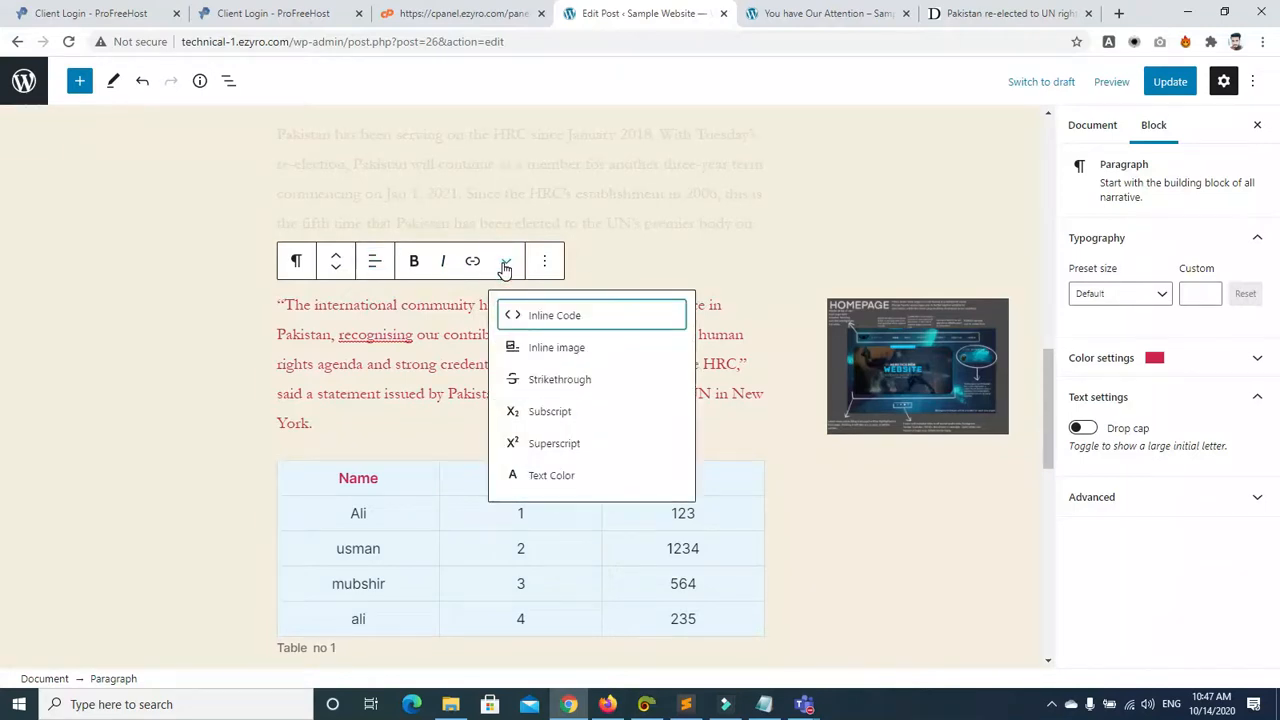
{"action": "left_click", "coordinate": [541, 350]}
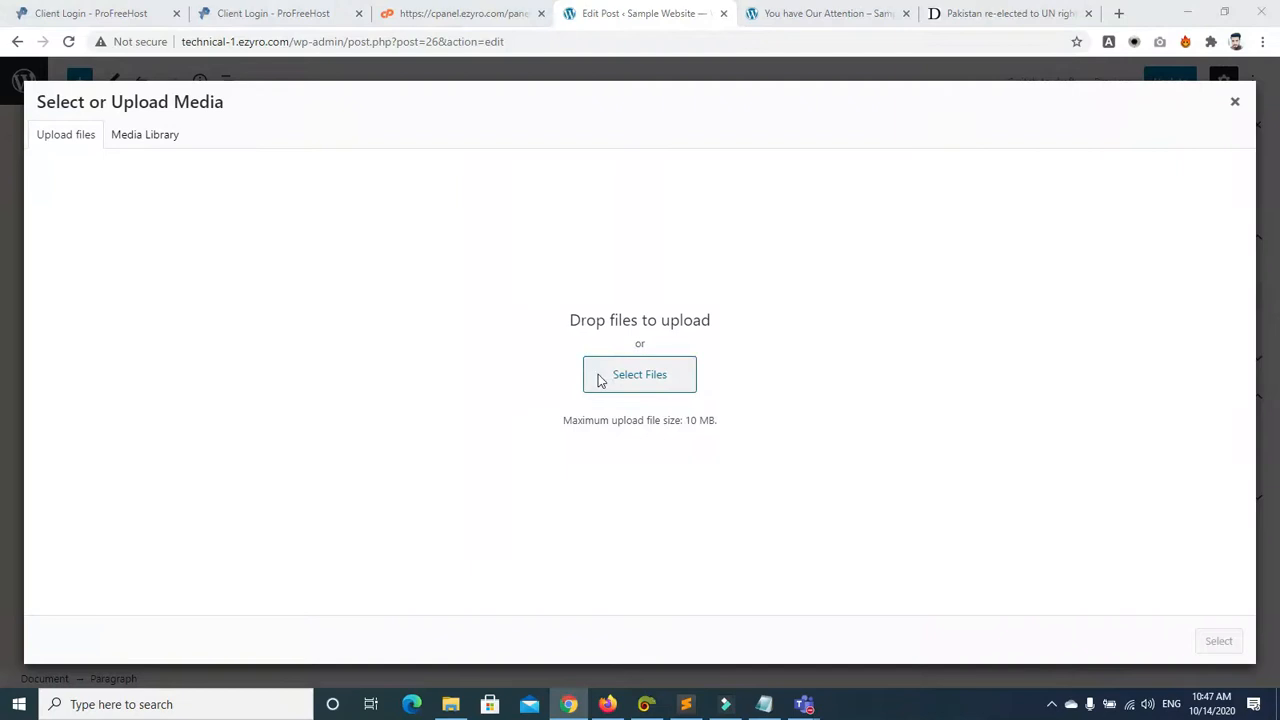
{"action": "left_click", "coordinate": [600, 378]}
{"action": "left_click", "coordinate": [386, 145]}
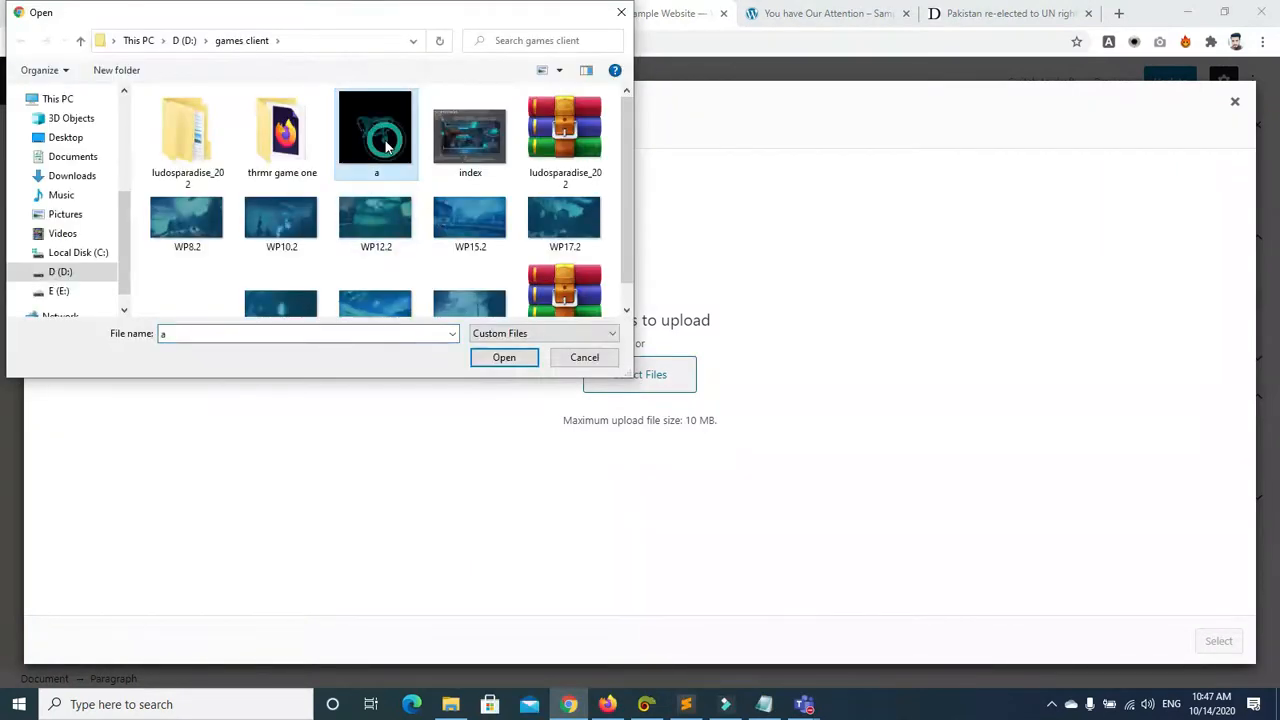
{"action": "left_click", "coordinate": [504, 358]}
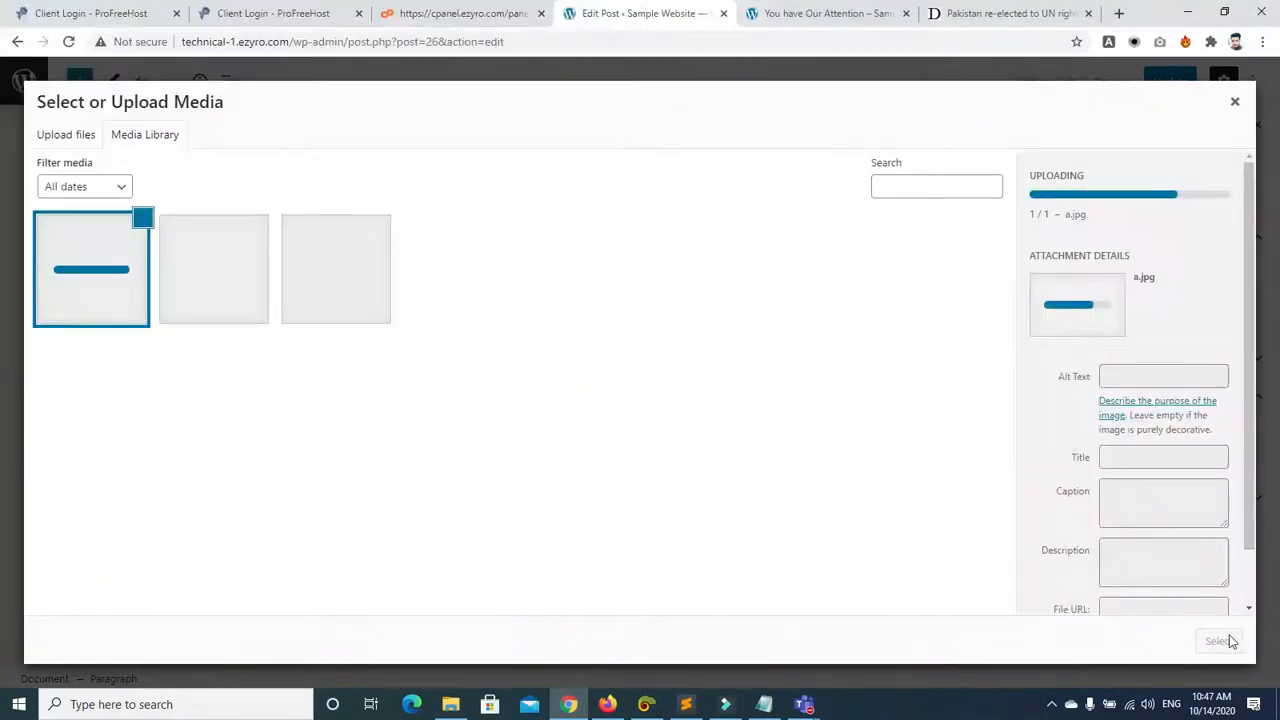
{"action": "left_click", "coordinate": [1216, 640]}
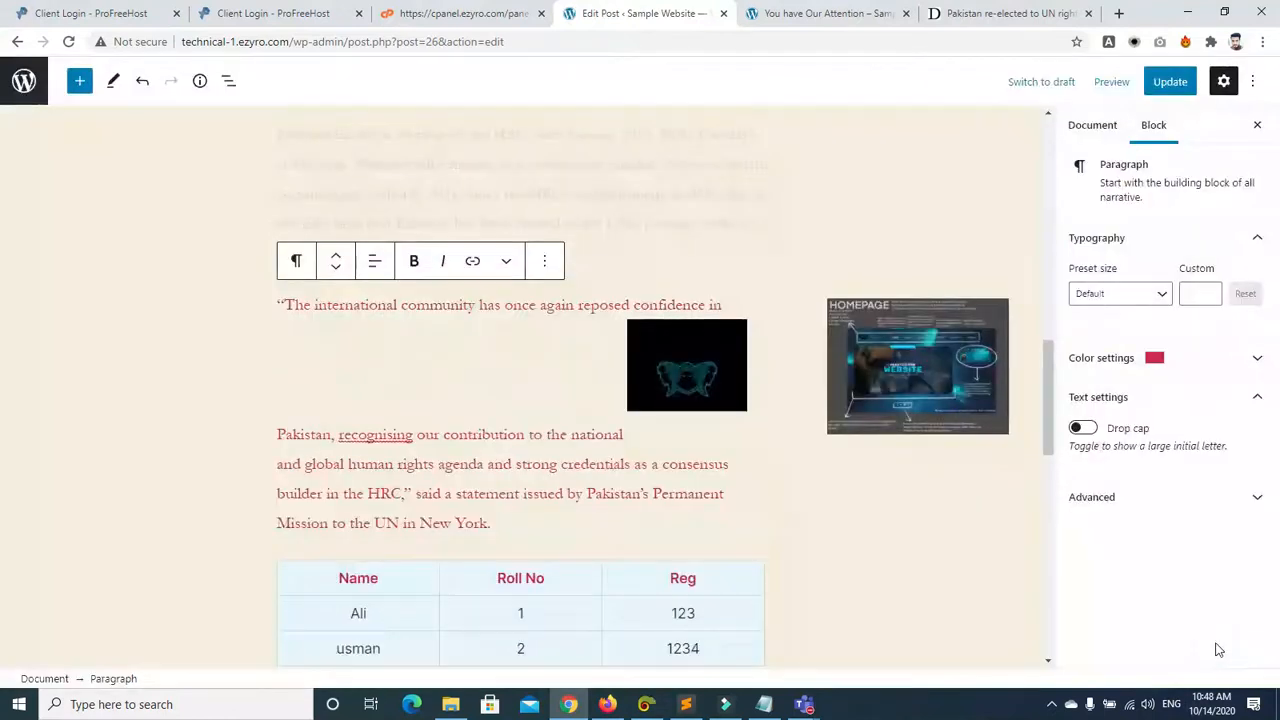
Step: Delete the homepage image beside the quote paragraph
{"action": "left_click", "coordinate": [895, 364]}
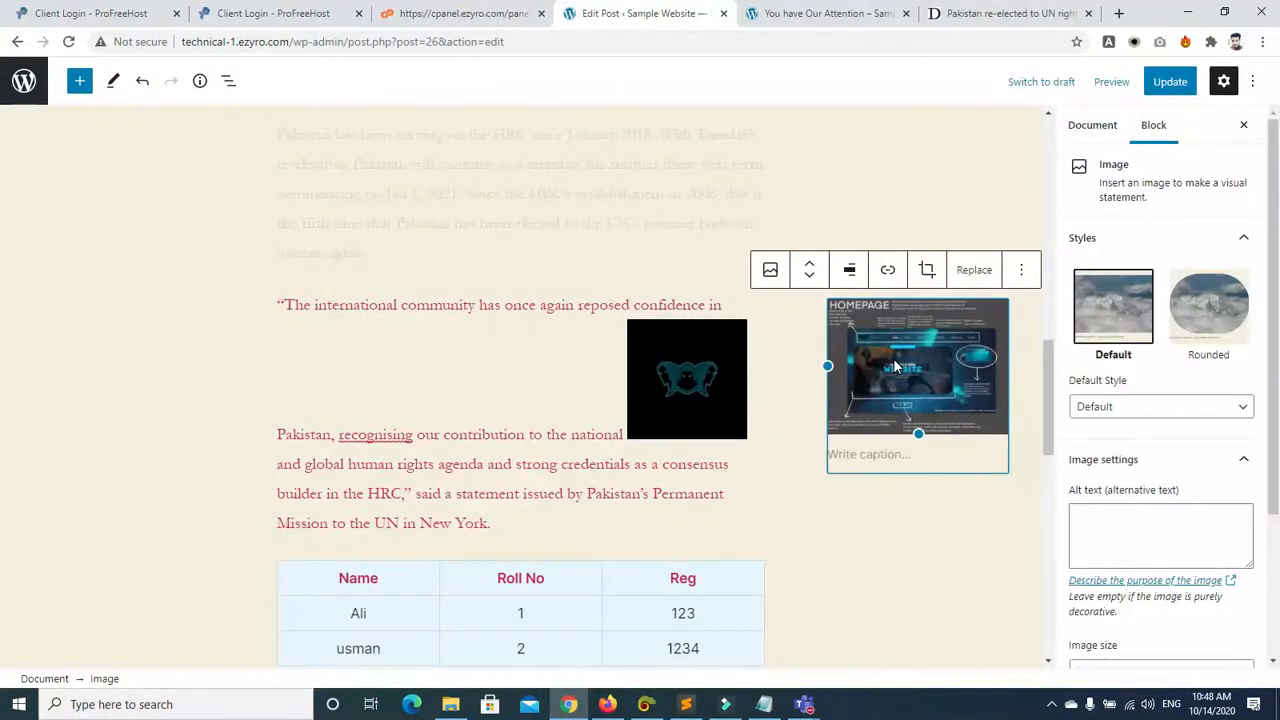
{"action": "key", "text": "Delete"}
{"action": "scroll", "coordinate": [1045, 334], "scroll_direction": "down", "scroll_amount": 2}
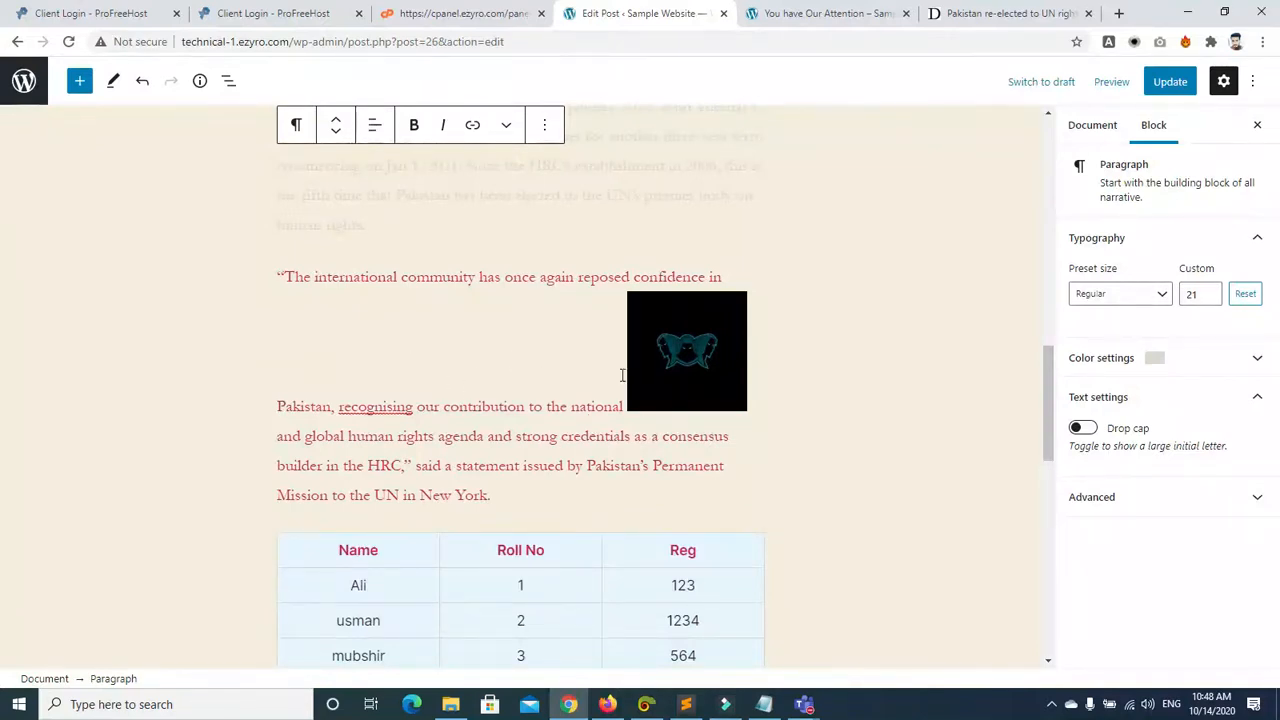
Step: Align the quote paragraph's text right and delete the characters between "confidence" and "akistan"
{"action": "left_click", "coordinate": [688, 351]}
{"action": "left_click", "coordinate": [708, 371]}
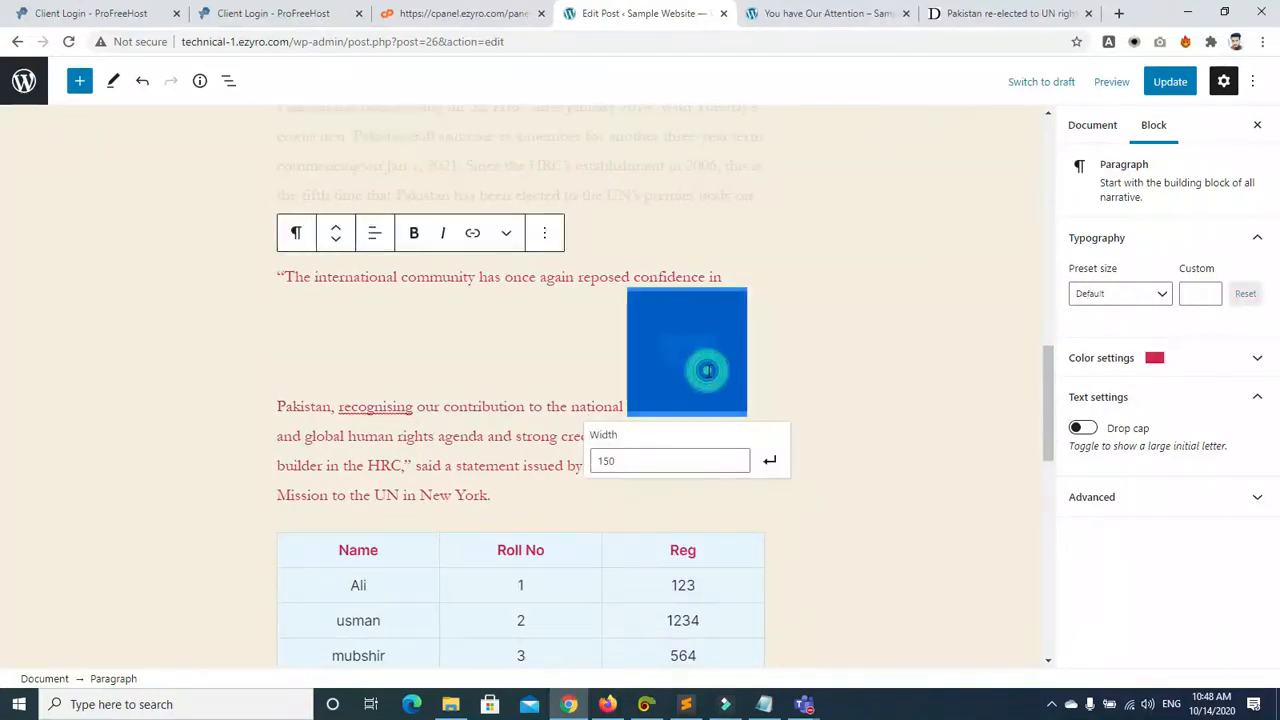
{"action": "left_click", "coordinate": [374, 236]}
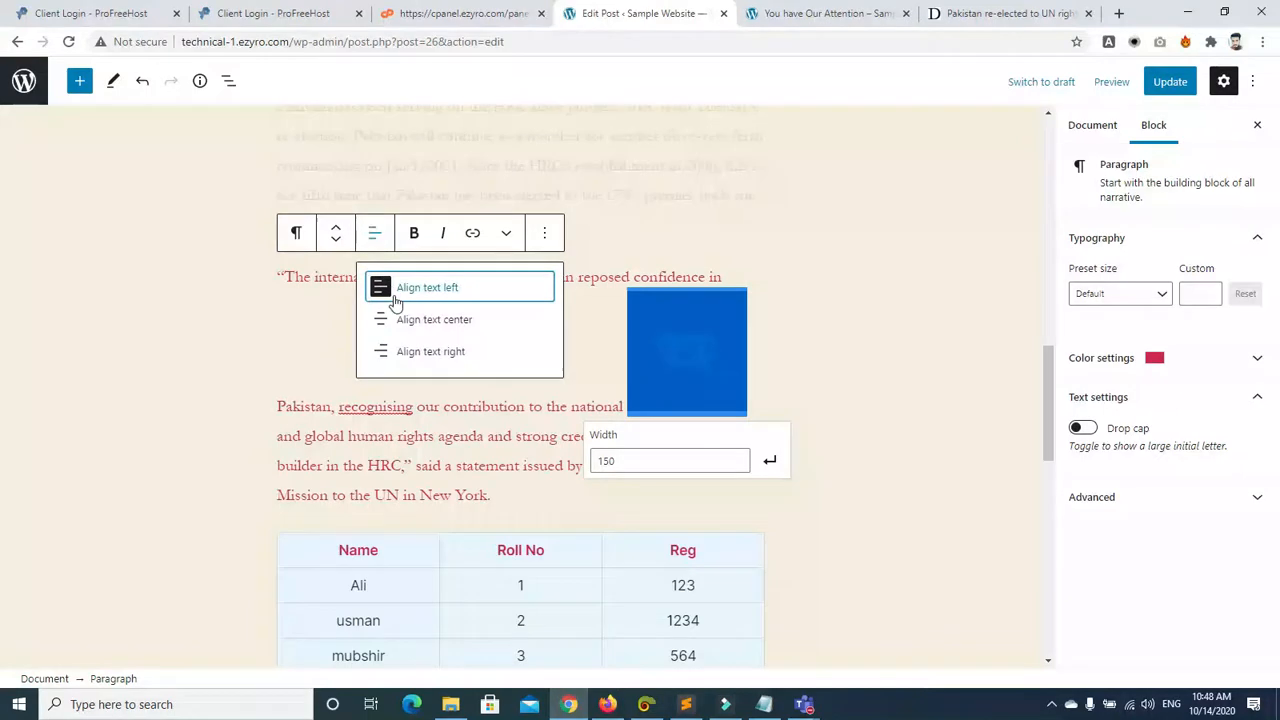
{"action": "left_click", "coordinate": [415, 352]}
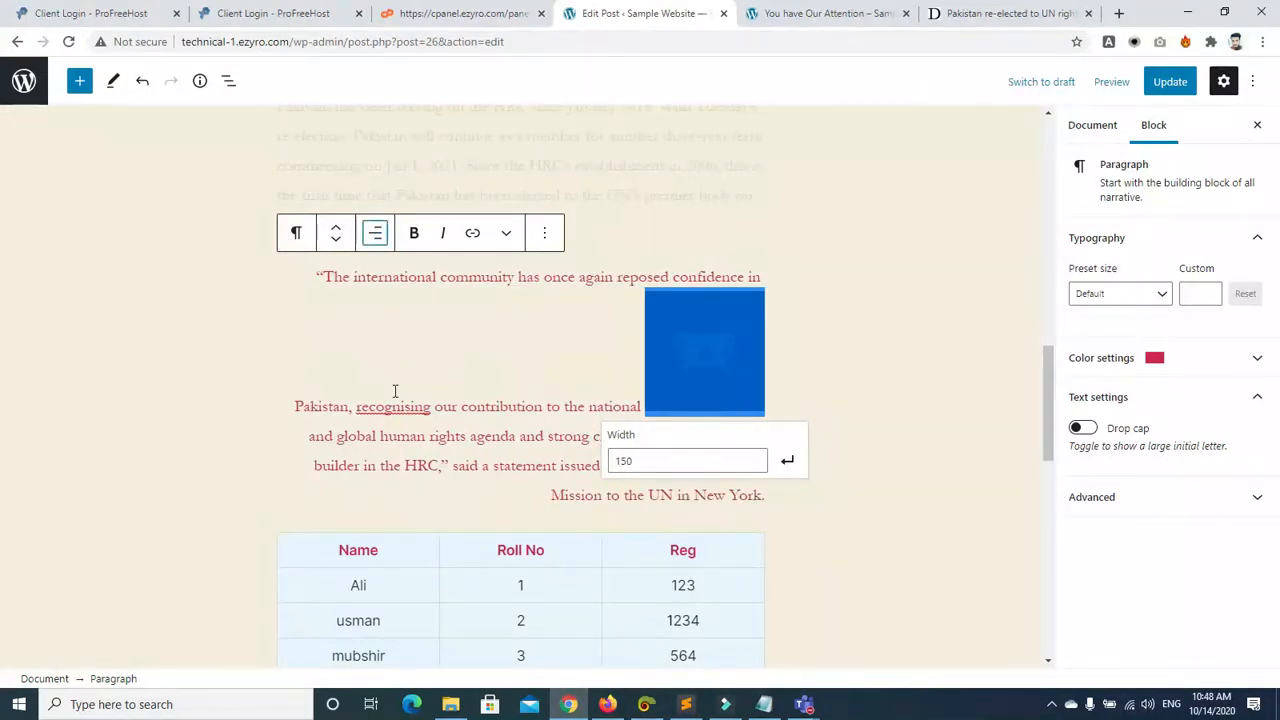
{"action": "left_click", "coordinate": [296, 401]}
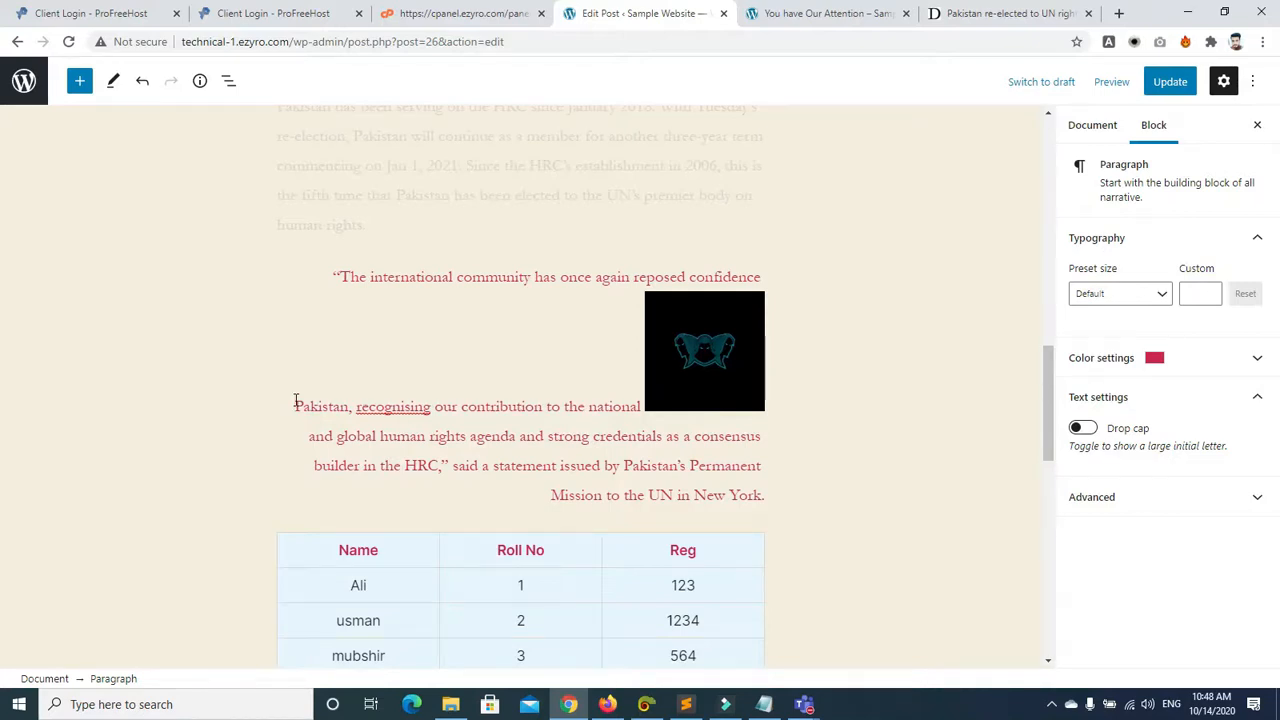
{"action": "key", "text": "Delete"}
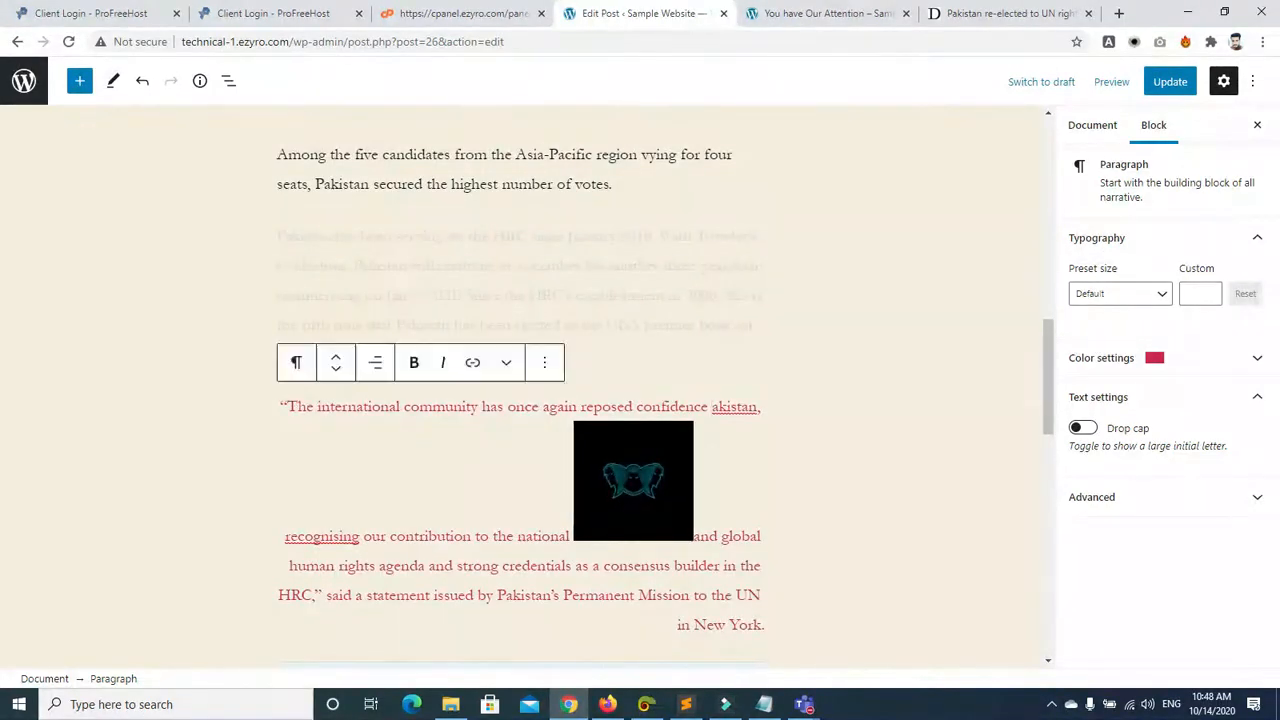
Step: Select the inline image and turn the quote paragraph's drop cap on and back off
{"action": "left_click", "coordinate": [650, 515]}
{"action": "left_click", "coordinate": [714, 589]}
{"action": "left_click", "coordinate": [1083, 429]}
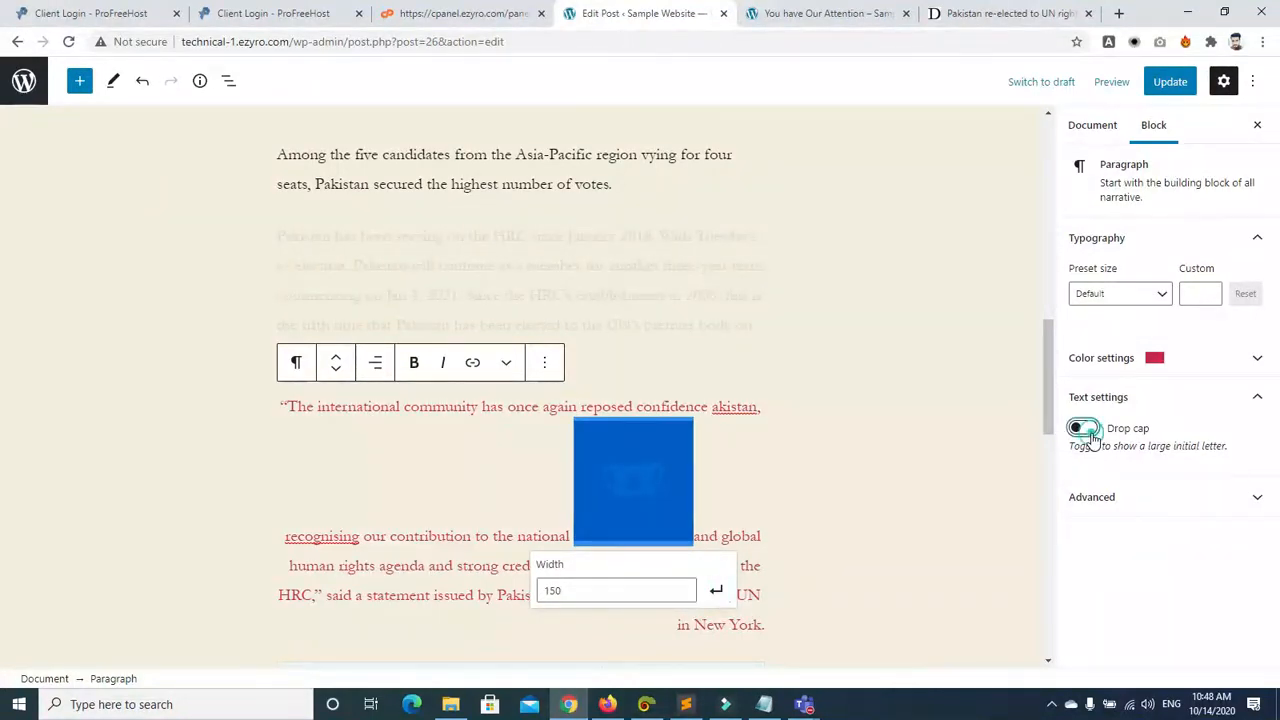
{"action": "left_click", "coordinate": [1083, 429]}
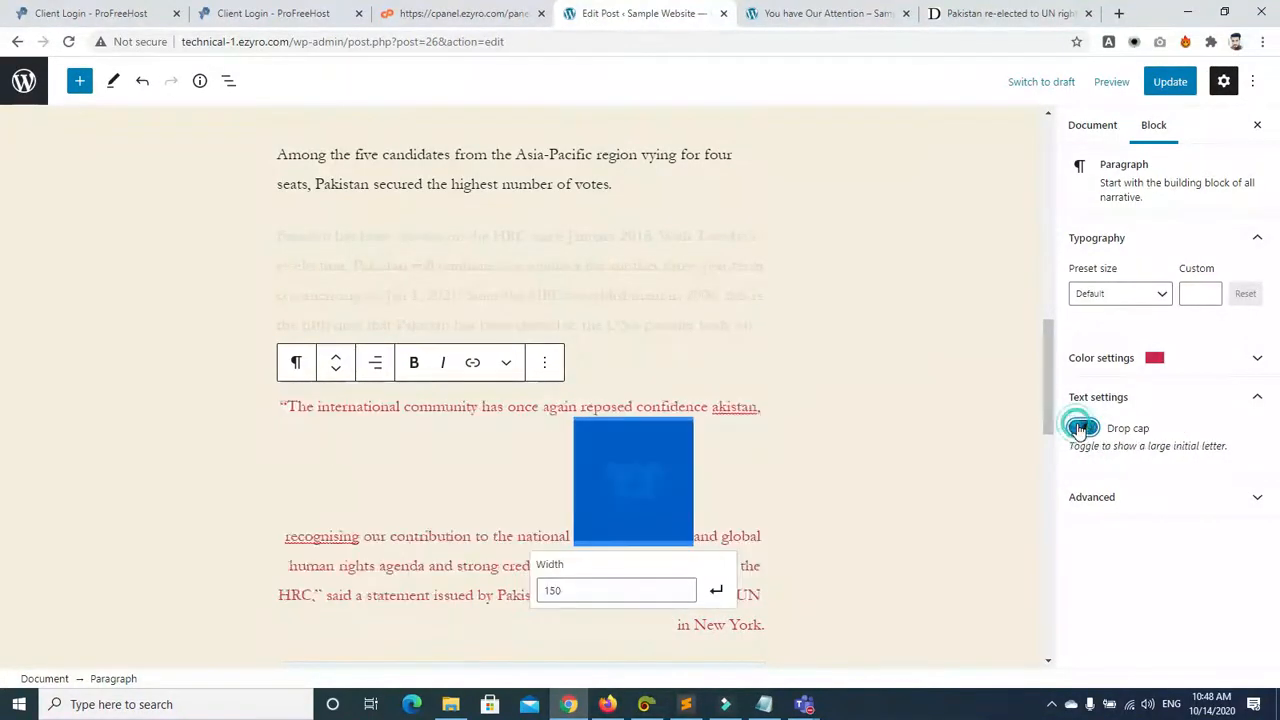
Step: Look over the quote paragraph's color settings and set its preset font size to Small
{"action": "left_click", "coordinate": [1248, 396]}
{"action": "left_click", "coordinate": [1248, 396]}
{"action": "left_click", "coordinate": [1250, 358]}
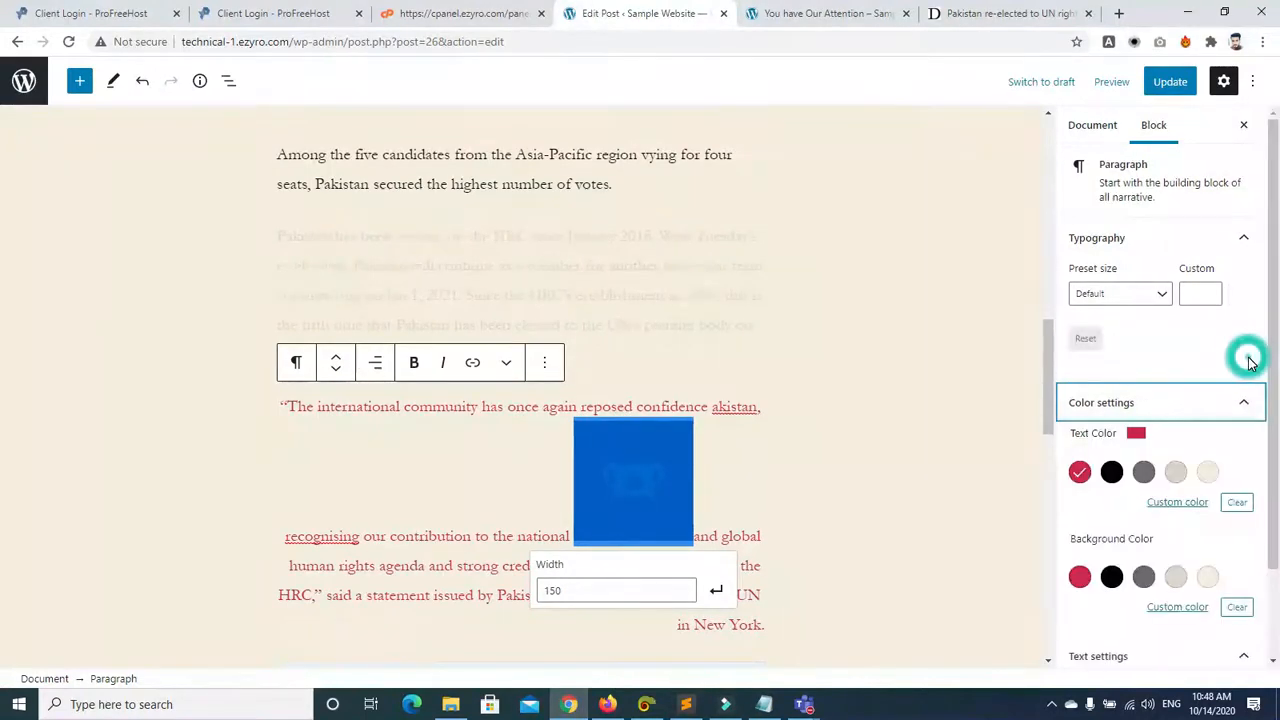
{"action": "left_click", "coordinate": [1252, 416]}
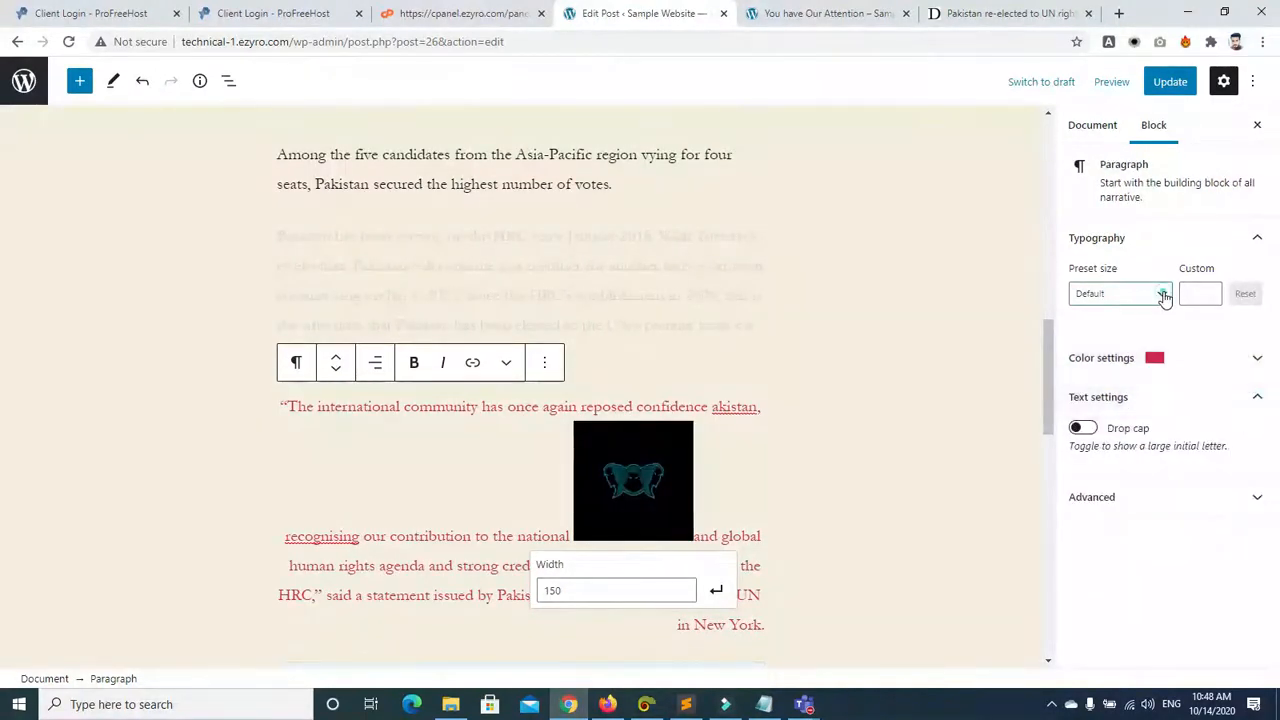
{"action": "left_click", "coordinate": [1162, 293]}
{"action": "left_click", "coordinate": [1124, 376]}
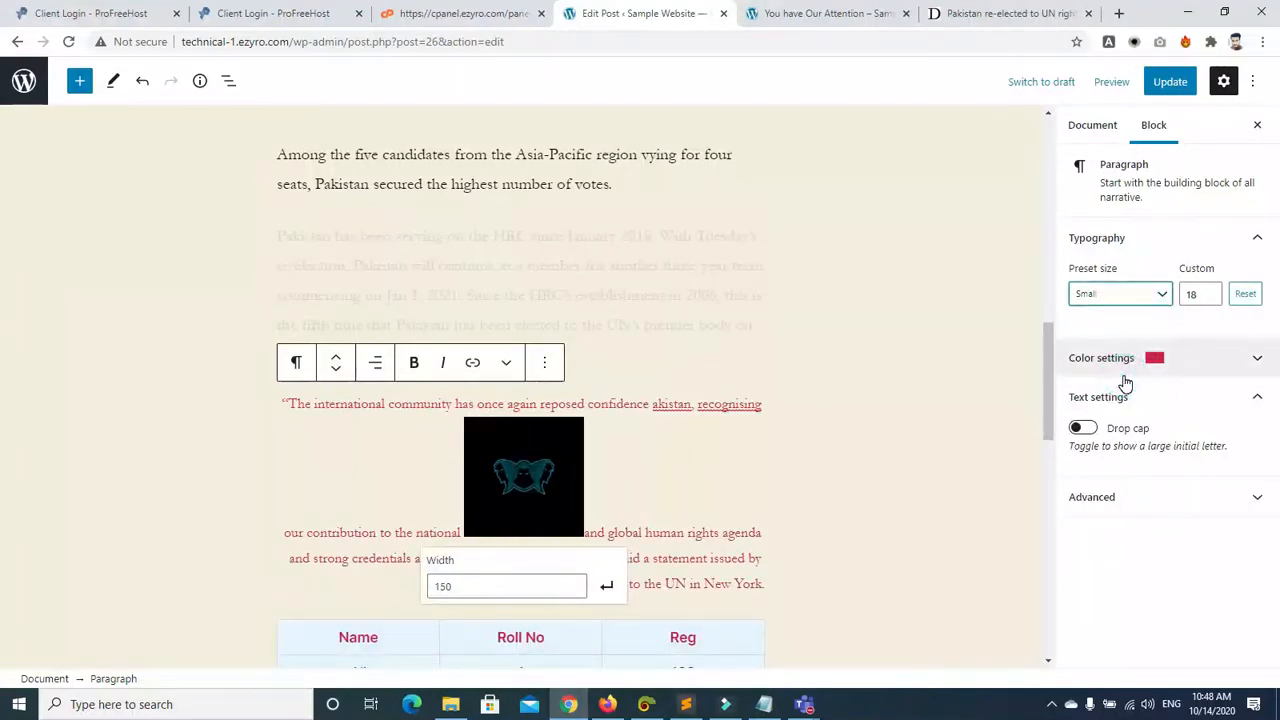
Step: Try the Large preset font size on the quote paragraph and set it back to Small
{"action": "left_click", "coordinate": [1133, 295]}
{"action": "left_click", "coordinate": [1121, 438]}
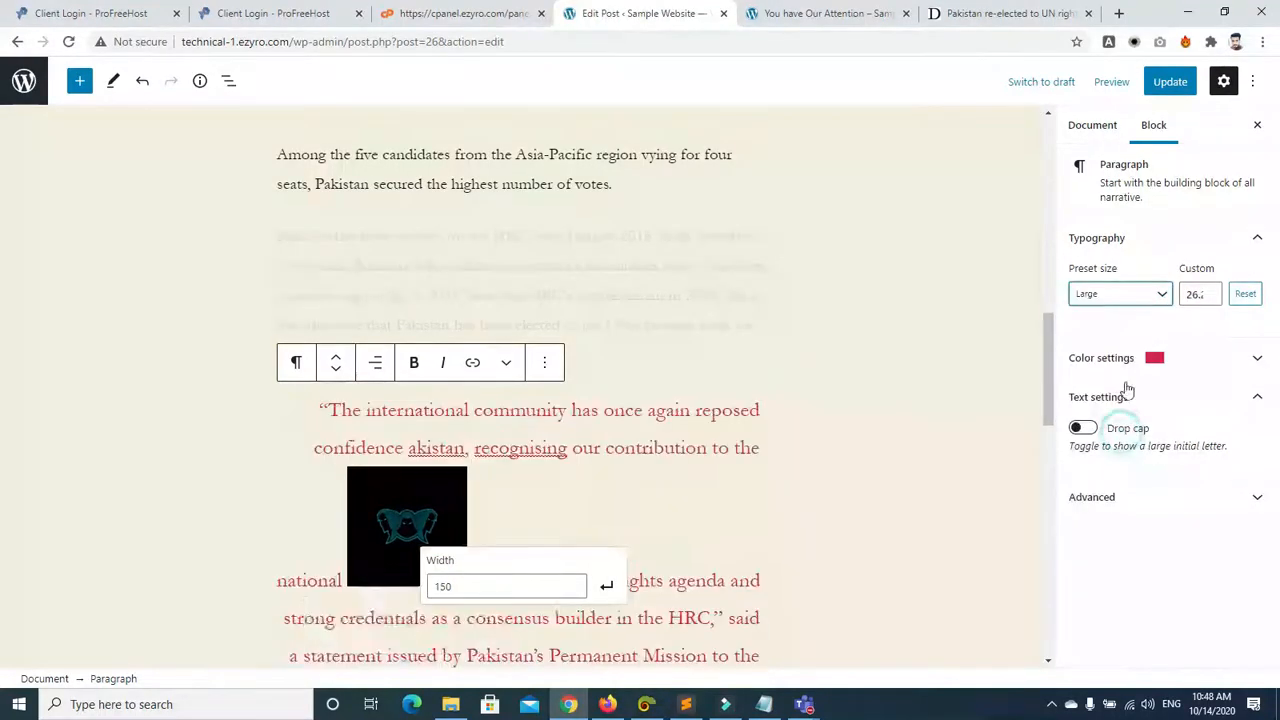
{"action": "left_click", "coordinate": [1126, 294]}
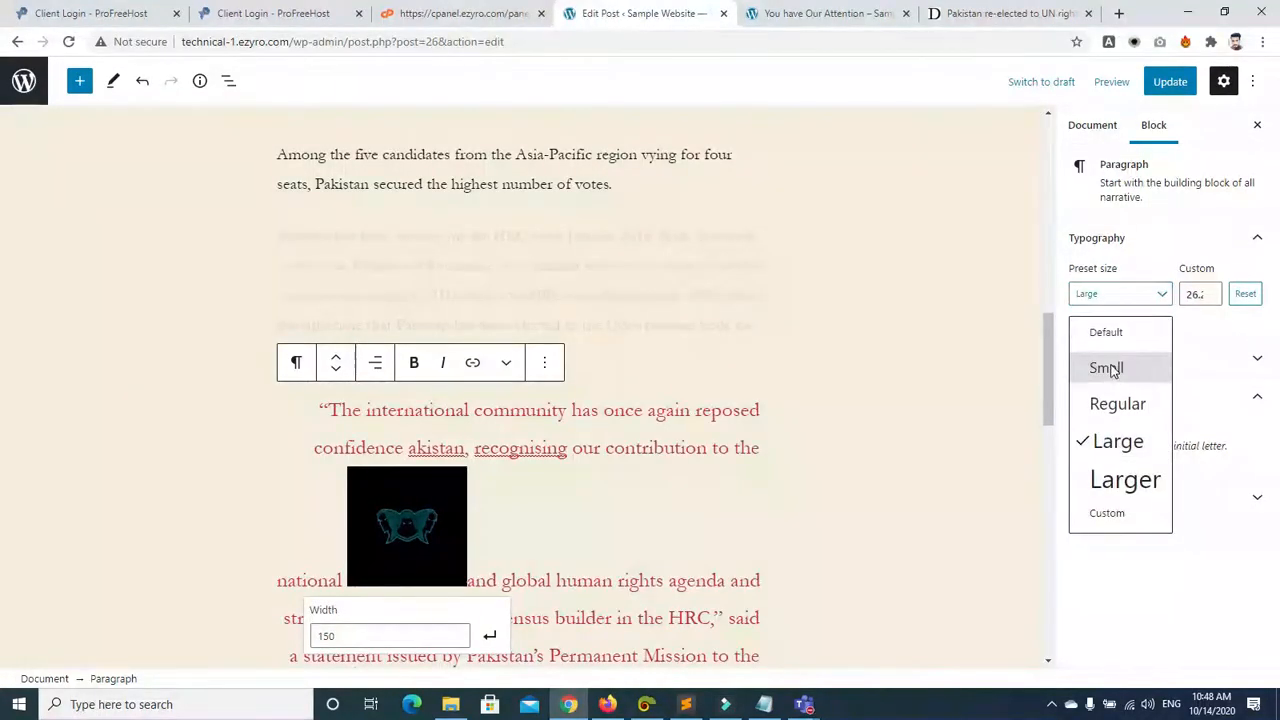
{"action": "left_click", "coordinate": [1106, 368]}
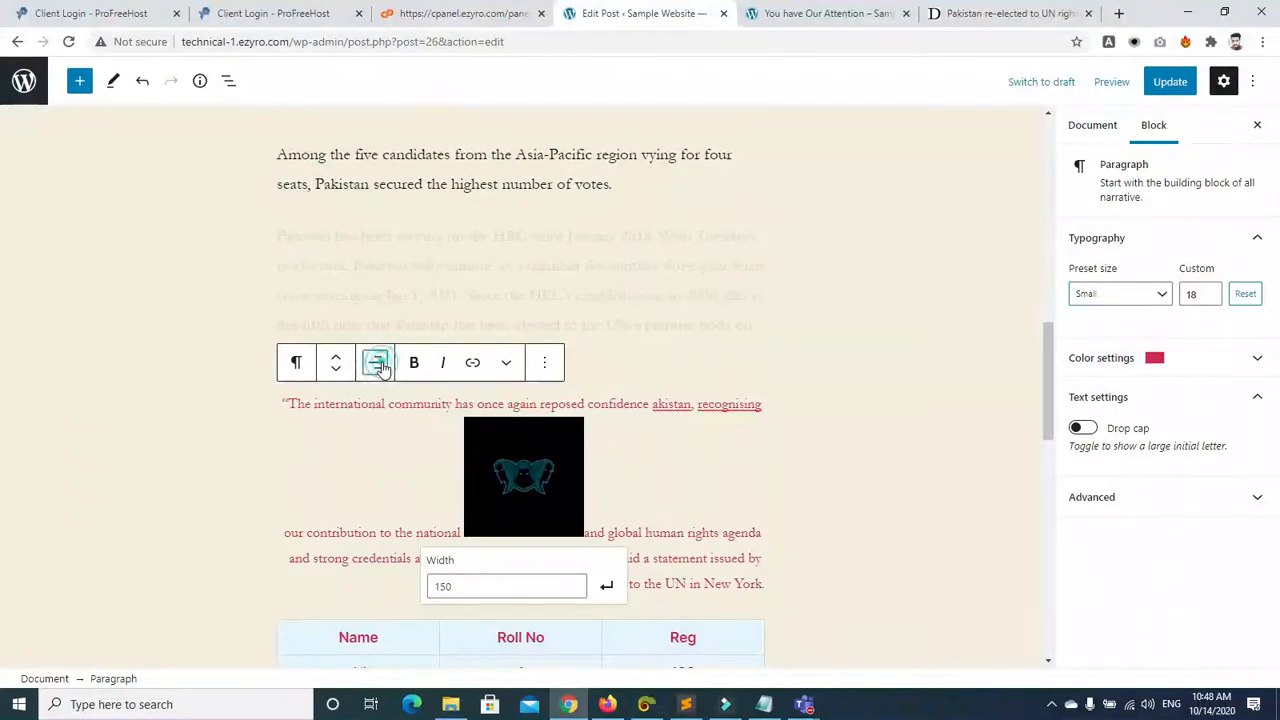
Step: Try centering the quote paragraph around its inline image and align its text right again
{"action": "left_click", "coordinate": [376, 362]}
{"action": "left_click", "coordinate": [409, 450]}
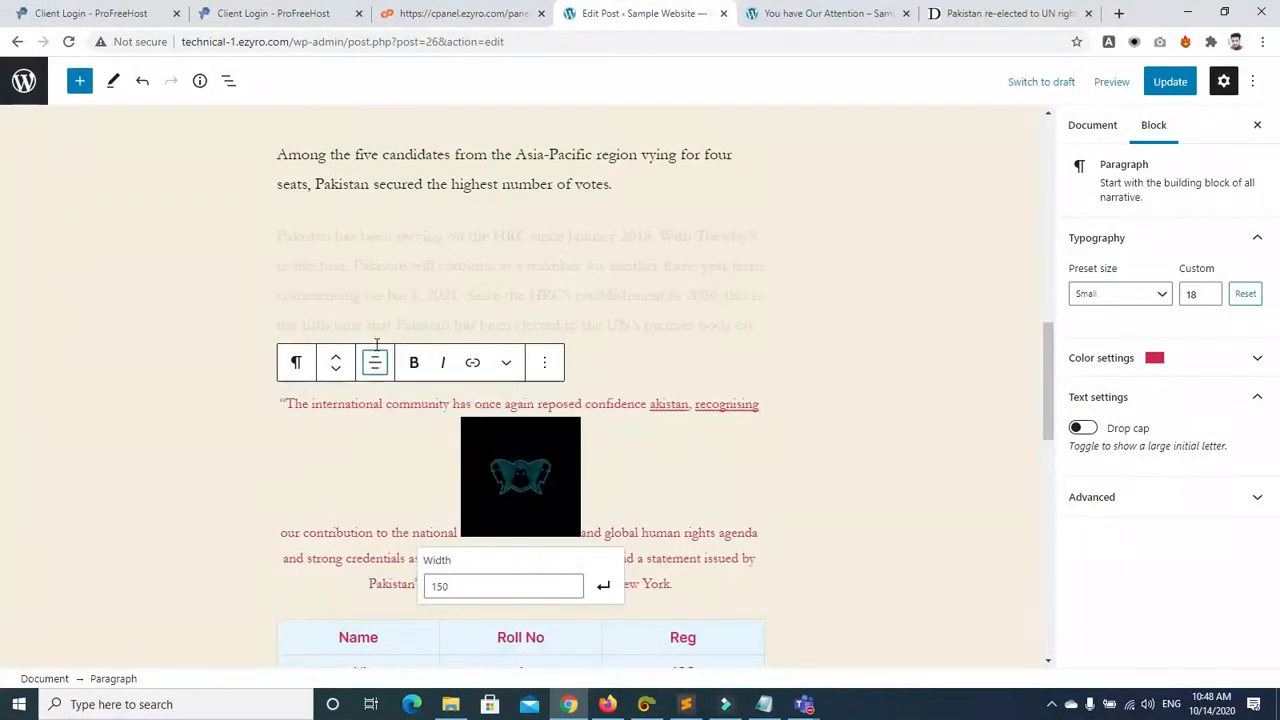
{"action": "left_click", "coordinate": [376, 363]}
{"action": "left_click", "coordinate": [576, 490]}
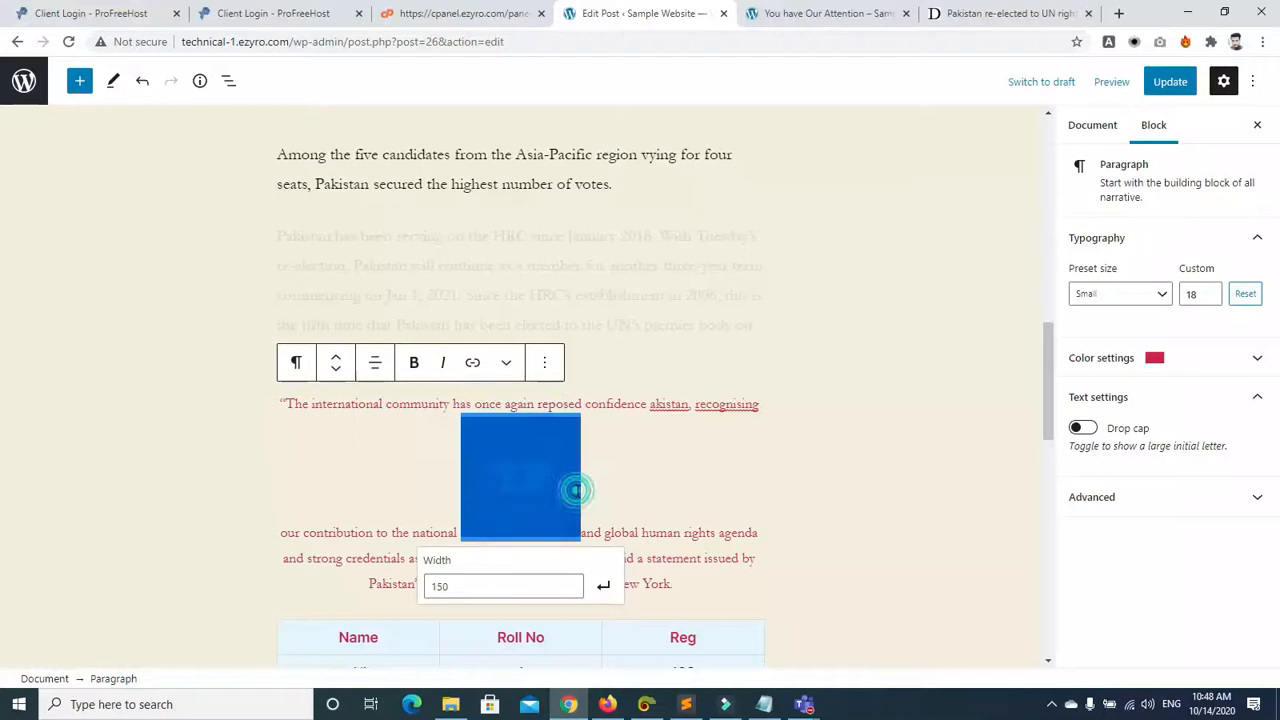
{"action": "left_click", "coordinate": [516, 470]}
{"action": "left_click", "coordinate": [487, 464]}
{"action": "left_click", "coordinate": [500, 463]}
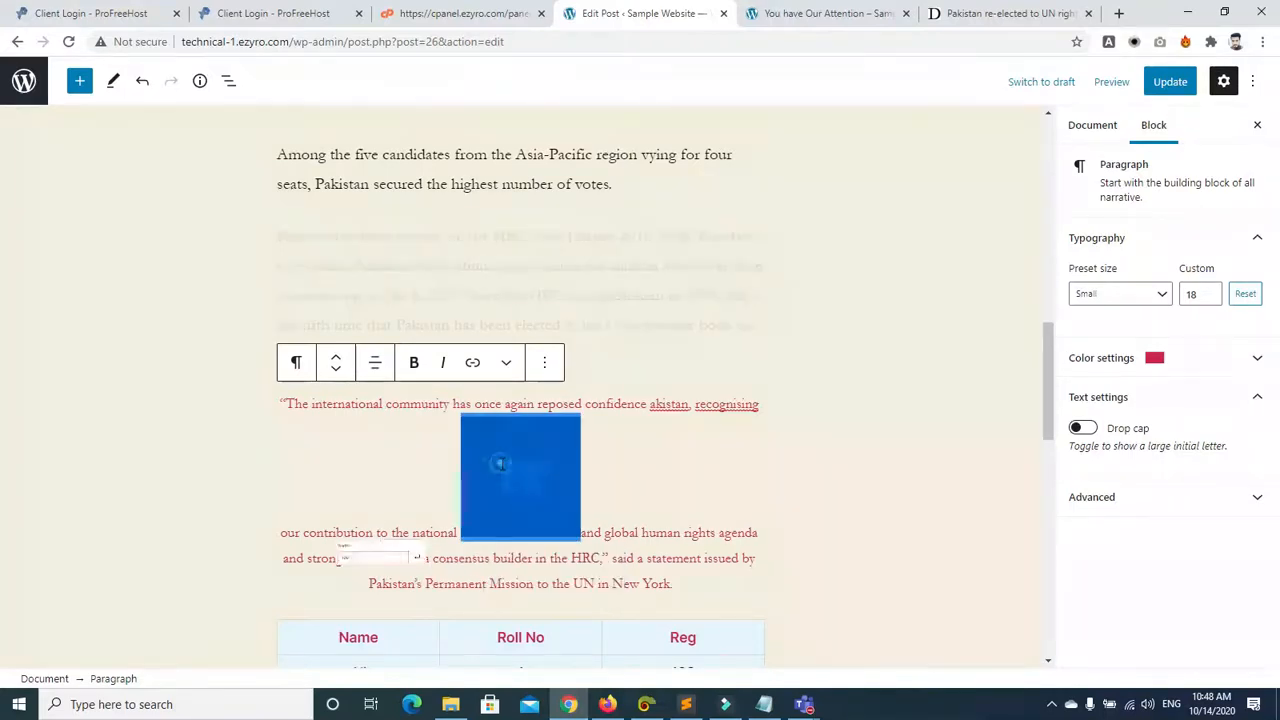
{"action": "left_click", "coordinate": [360, 365]}
{"action": "left_click", "coordinate": [423, 479]}
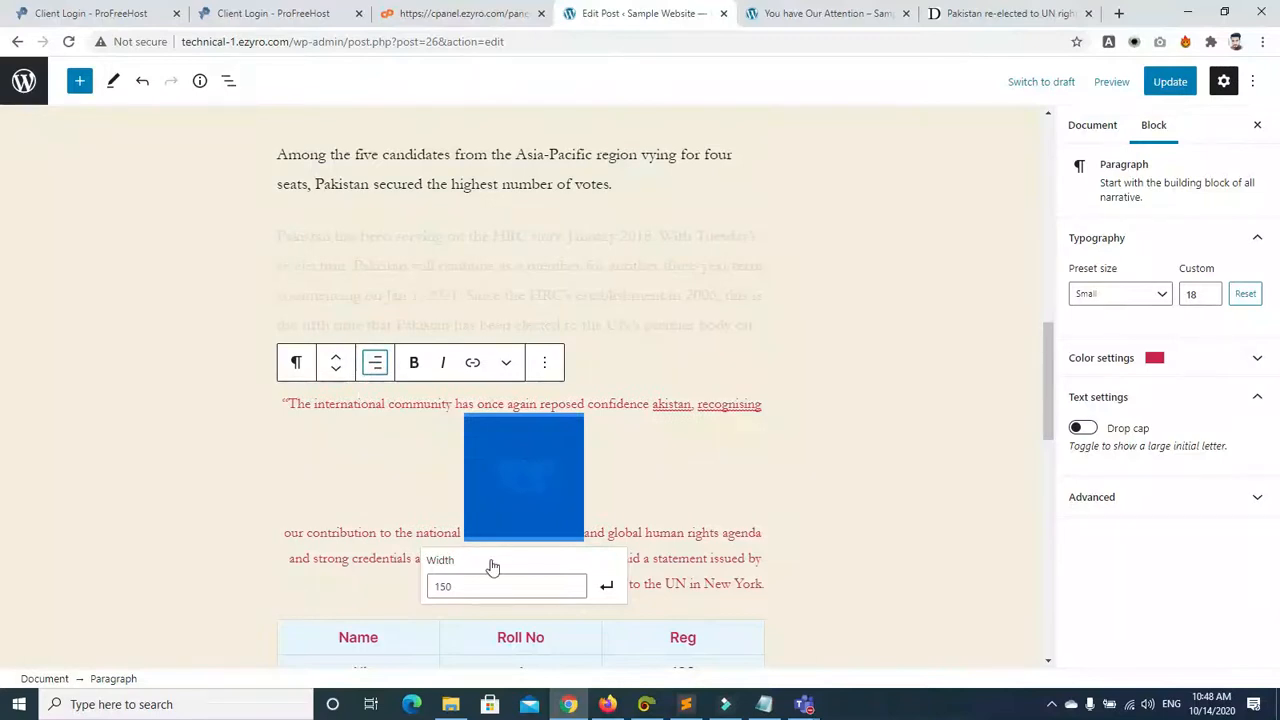
Step: Try to set the inline image's width to 170 in the quote paragraph and deselect the block
{"action": "left_click", "coordinate": [574, 590]}
{"action": "left_click", "coordinate": [574, 590]}
{"action": "left_click", "coordinate": [574, 590]}
{"action": "left_click", "coordinate": [574, 589]}
{"action": "left_click", "coordinate": [575, 585]}
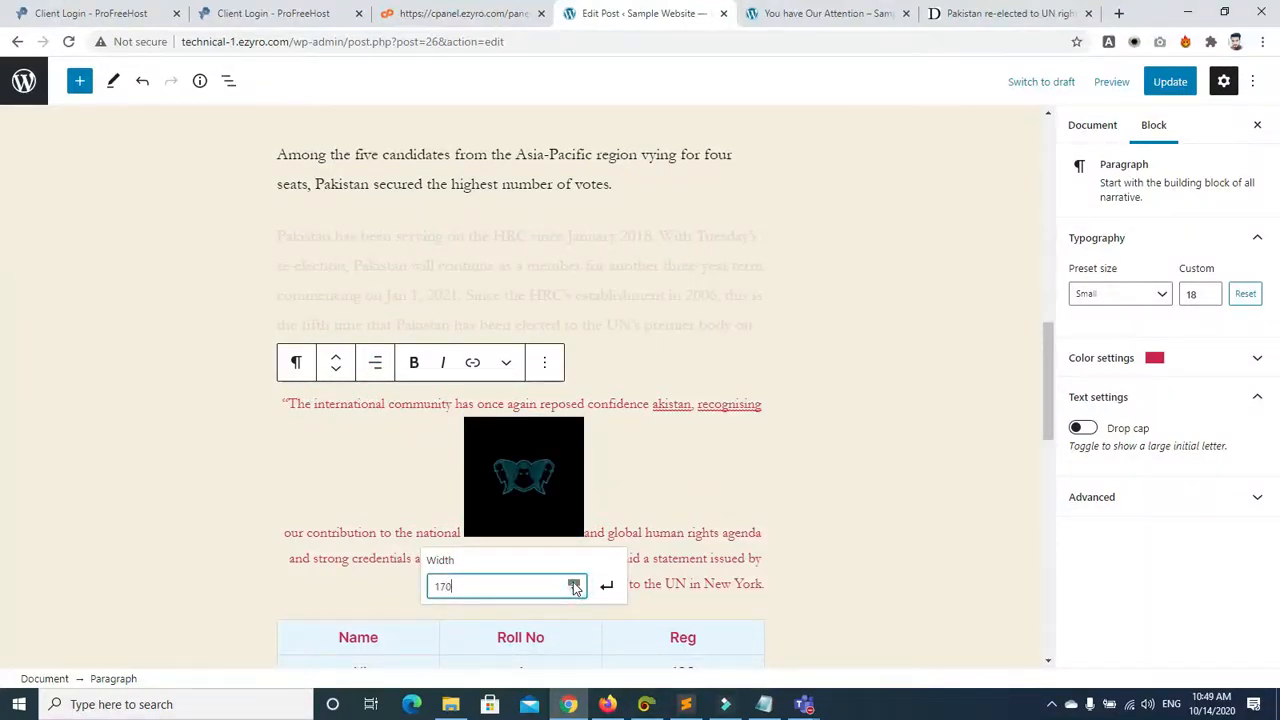
{"action": "left_click", "coordinate": [439, 475]}
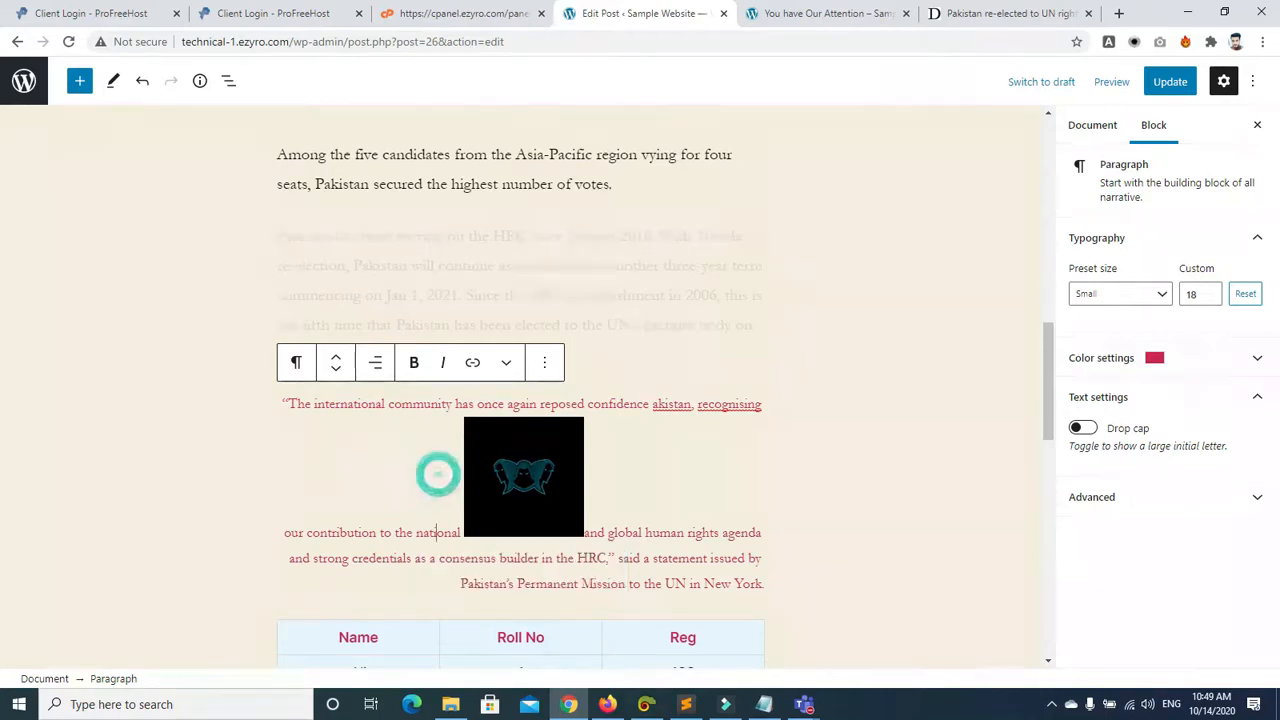
{"action": "left_click", "coordinate": [491, 466]}
{"action": "left_click", "coordinate": [524, 590]}
{"action": "left_click", "coordinate": [522, 606]}
{"action": "left_click", "coordinate": [560, 510]}
{"action": "left_click", "coordinate": [897, 437]}
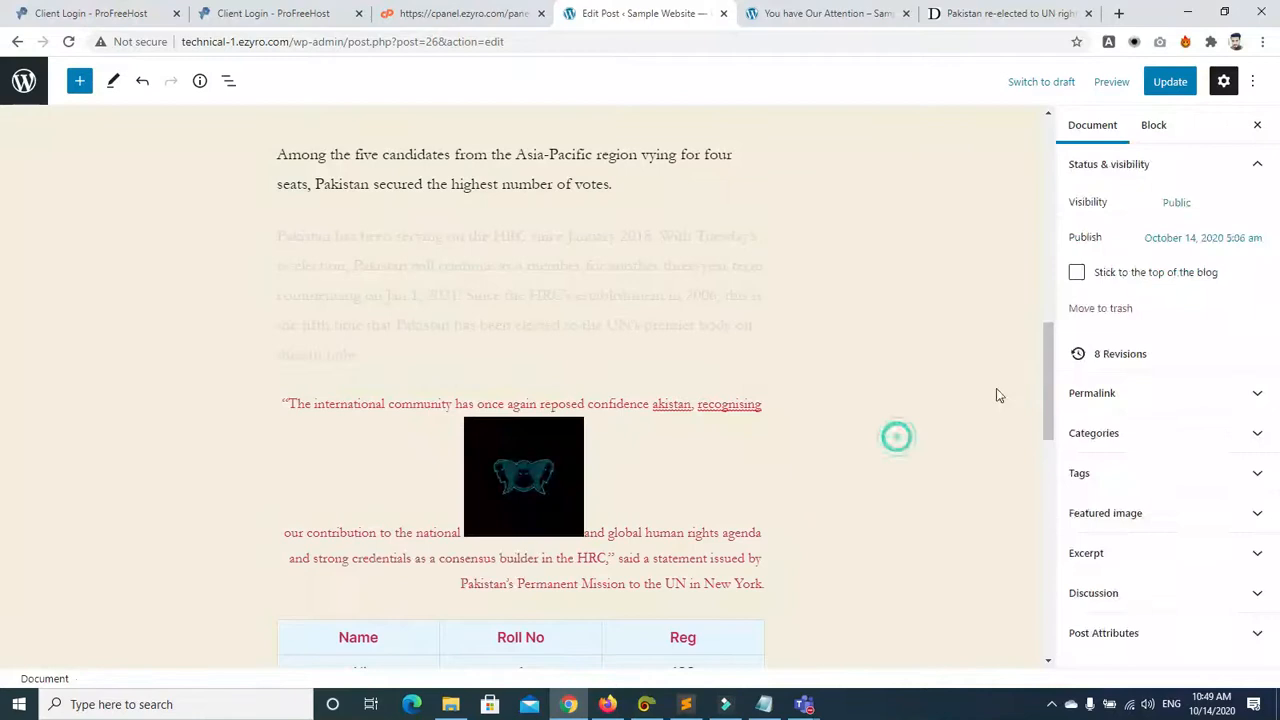
Step: Delete the quote paragraph's entire text together with its inline image
{"action": "left_click_drag", "start_coordinate": [1049, 371], "coordinate": [1049, 405]}
{"action": "left_click", "coordinate": [297, 398]}
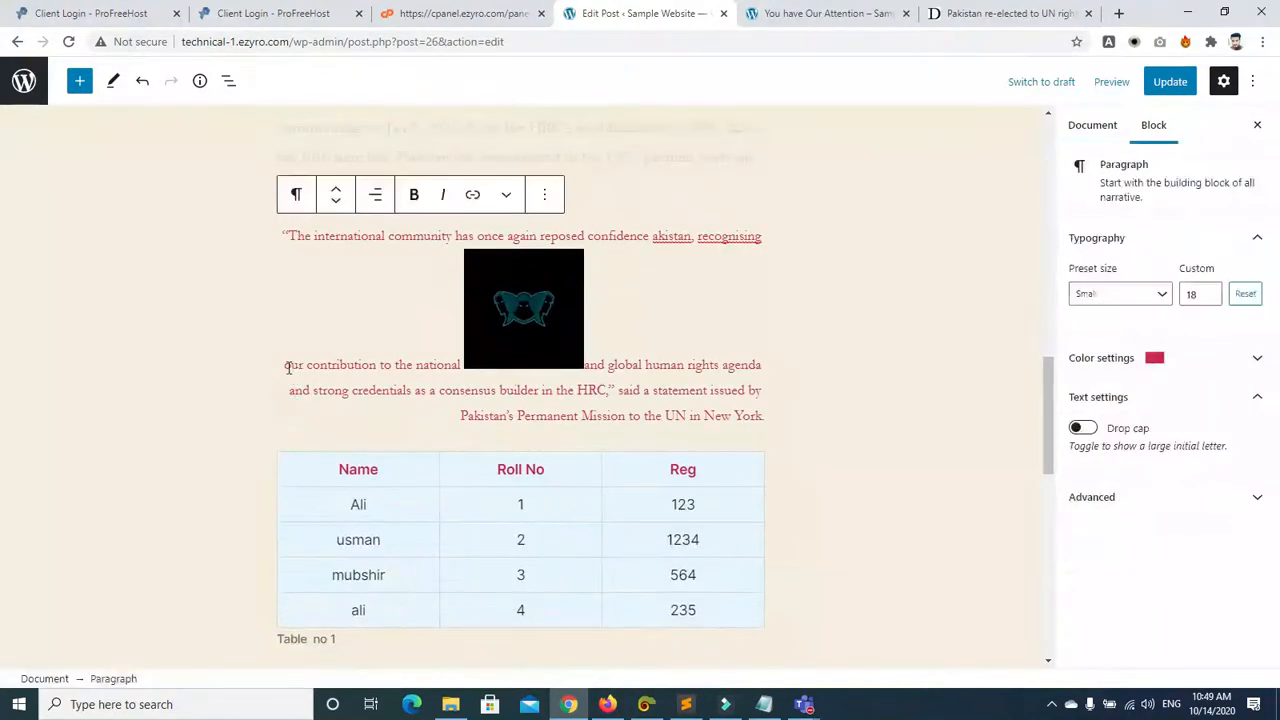
{"action": "left_click_drag", "start_coordinate": [280, 233], "coordinate": [768, 425]}
{"action": "key", "text": "BackSpace"}
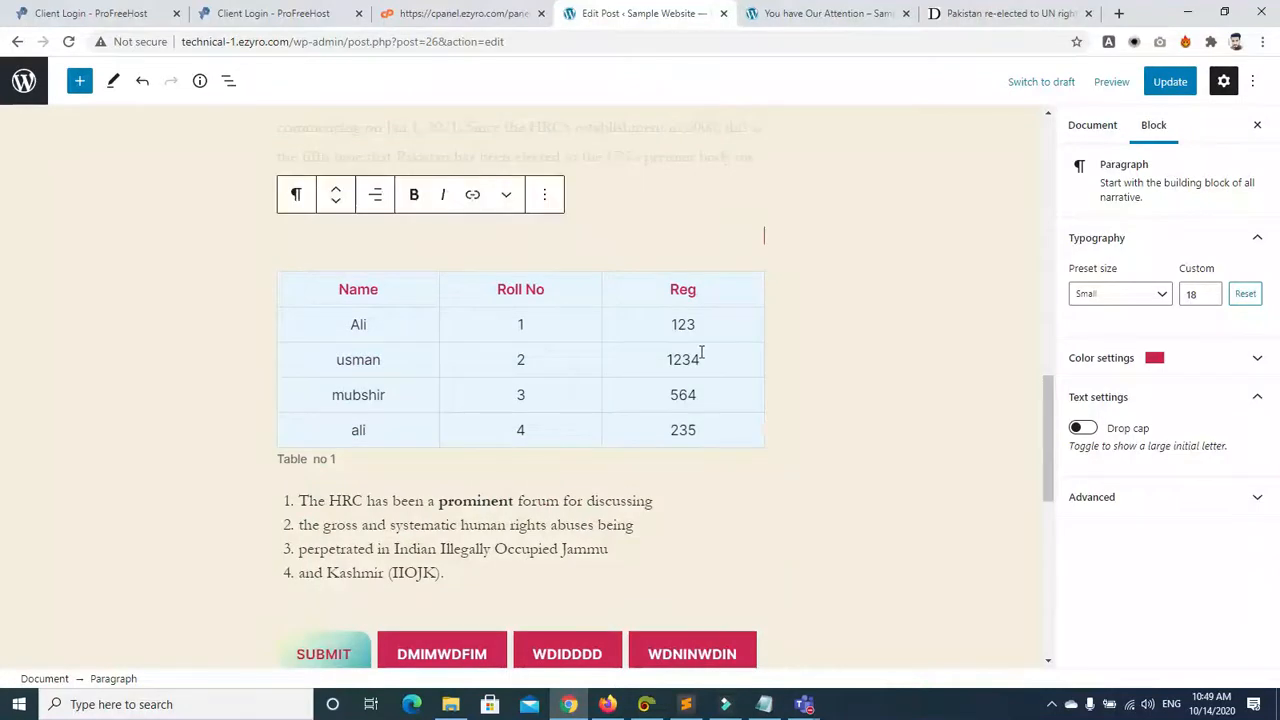
Step: Undo the quote paragraph's deletion, its font size, text and alignment changes, and the removal of the homepage image
{"action": "key", "text": "ctrl+z"}
{"action": "key", "text": "ctrl+z"}
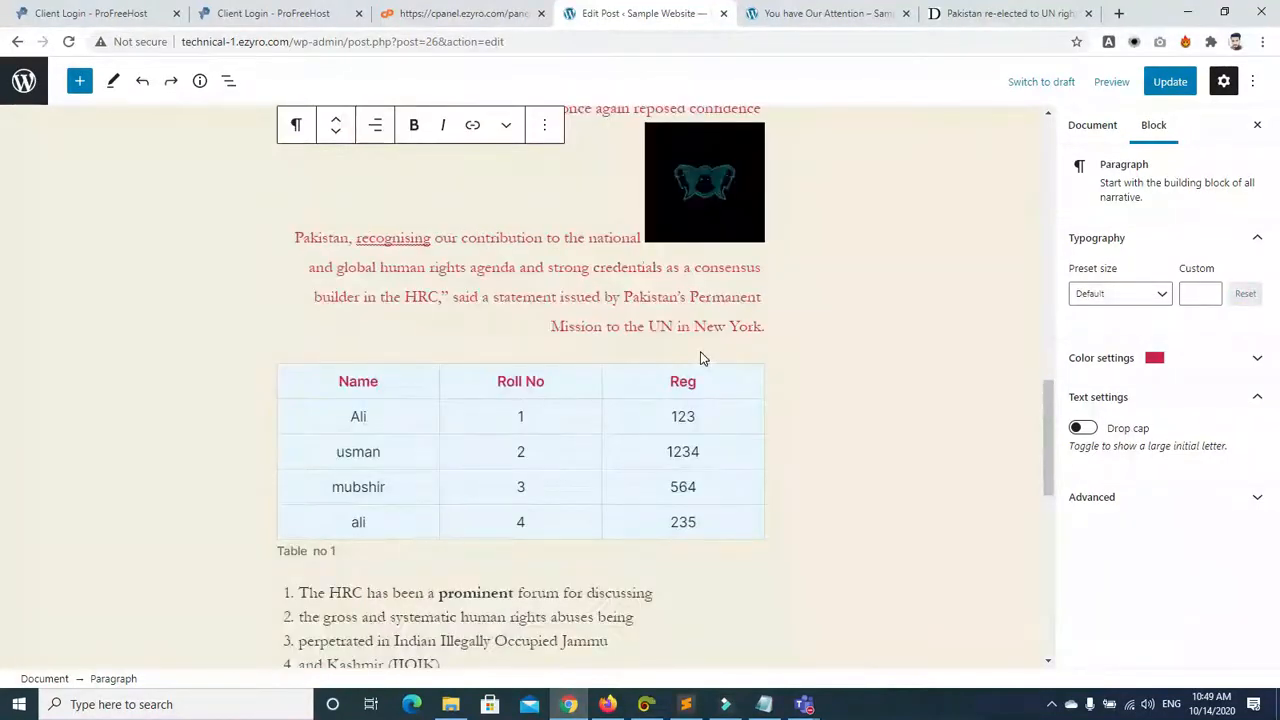
{"action": "key", "text": "ctrl+z"}
{"action": "left_click", "coordinate": [463, 277]}
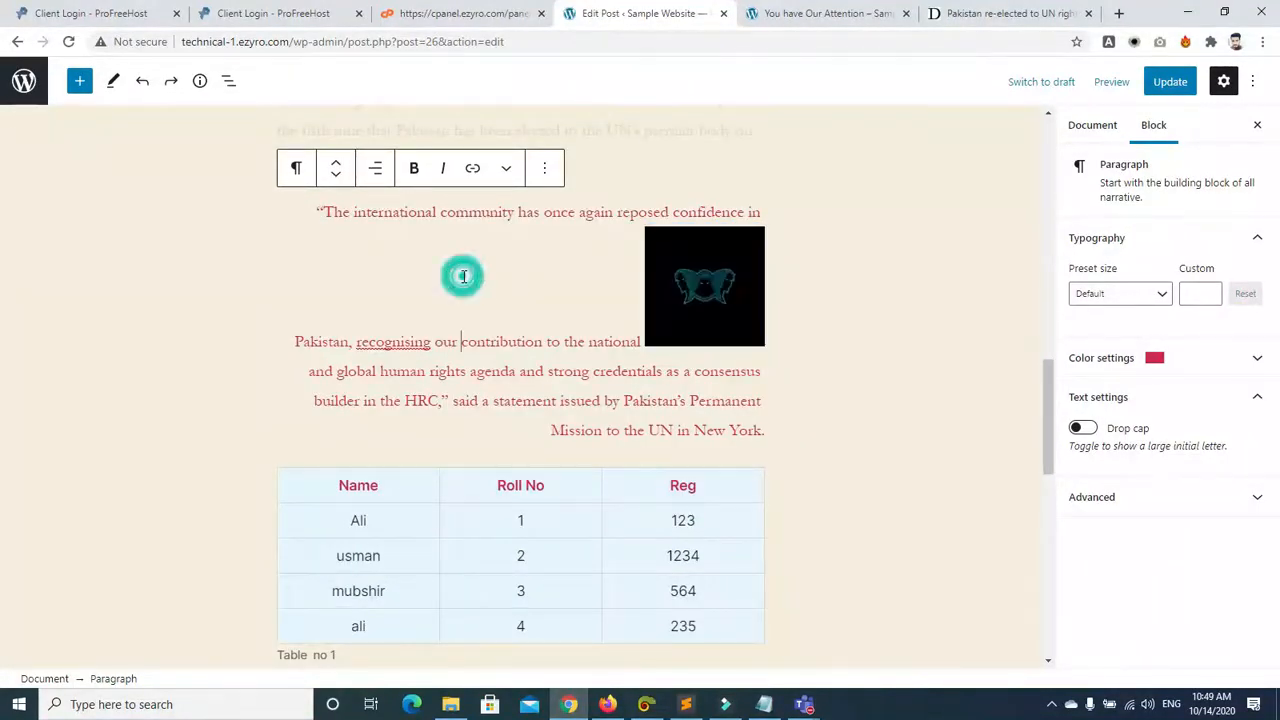
{"action": "key", "text": "ctrl+z"}
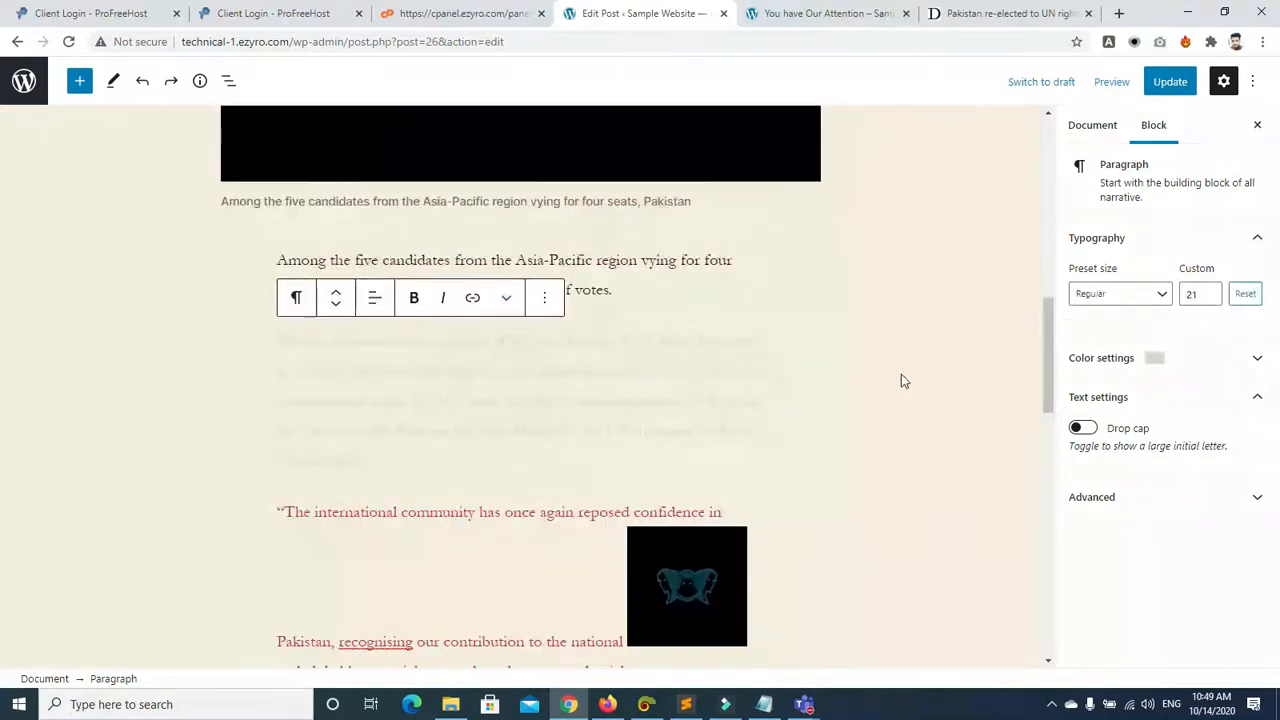
Step: Delete the homepage image beside the quote paragraph and the inline logo image within its text
{"action": "left_click_drag", "start_coordinate": [1046, 323], "coordinate": [1050, 360]}
{"action": "scroll", "coordinate": [1049, 359], "scroll_direction": "down", "scroll_amount": 2}
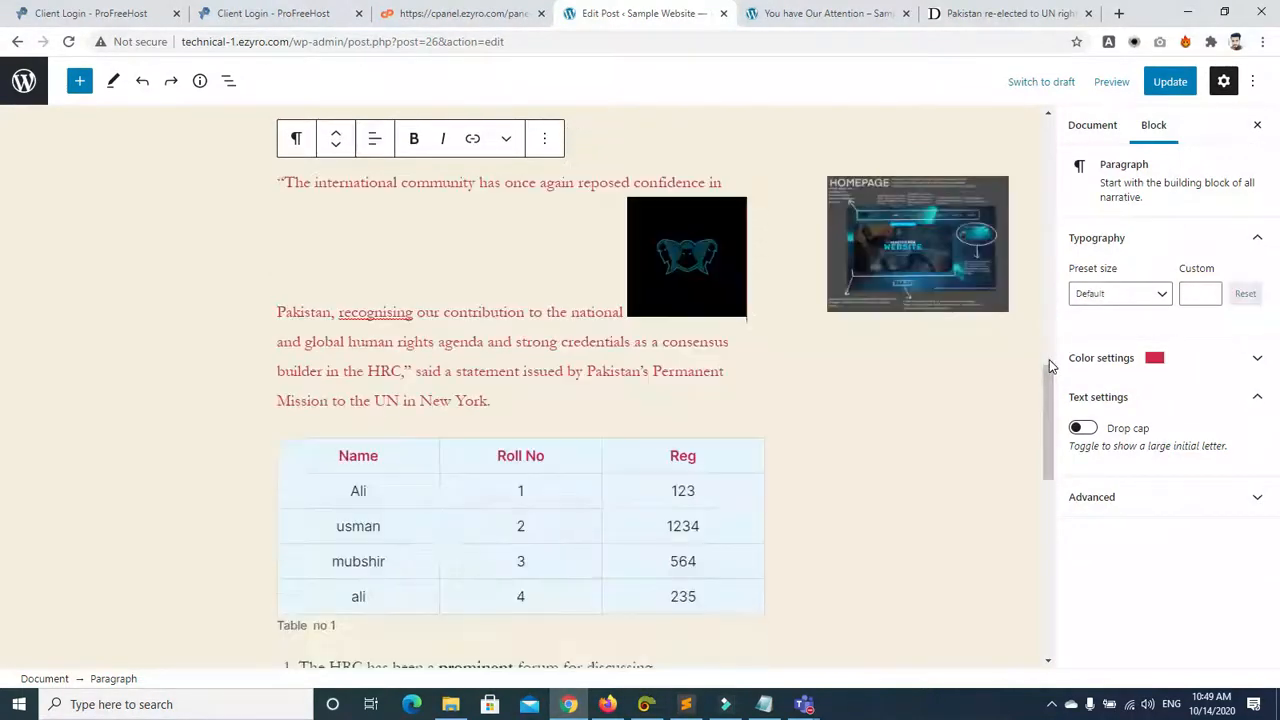
{"action": "left_click", "coordinate": [888, 190]}
{"action": "key", "text": "Delete"}
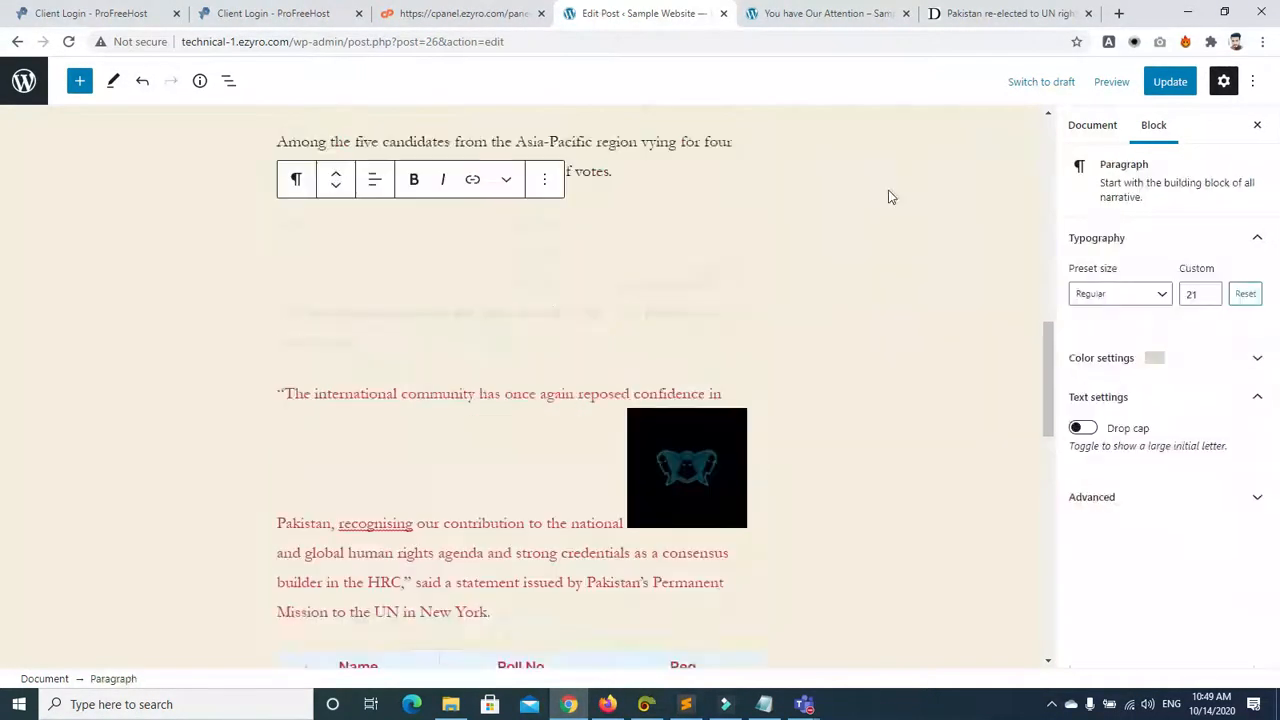
{"action": "left_click", "coordinate": [689, 478]}
{"action": "key", "text": "Delete"}
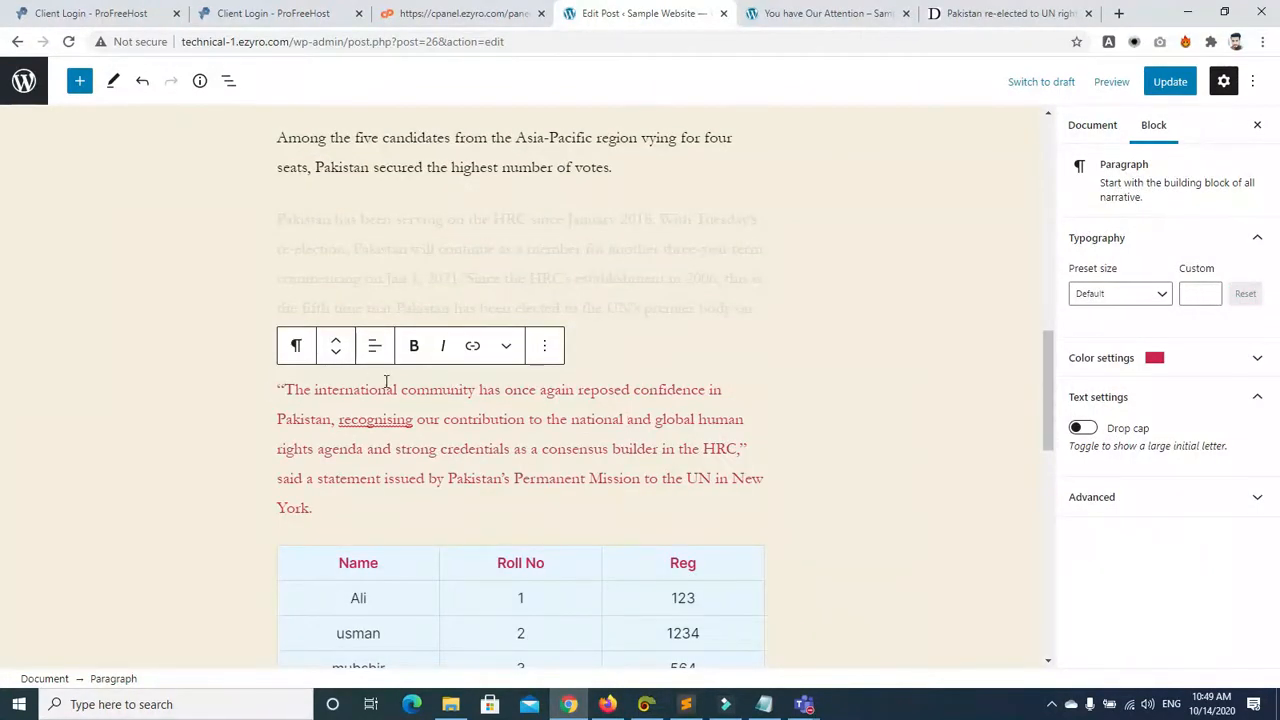
Step: Insert the first logo image from the media library as an inline image after "national" in the quote paragraph
{"action": "left_click", "coordinate": [543, 352]}
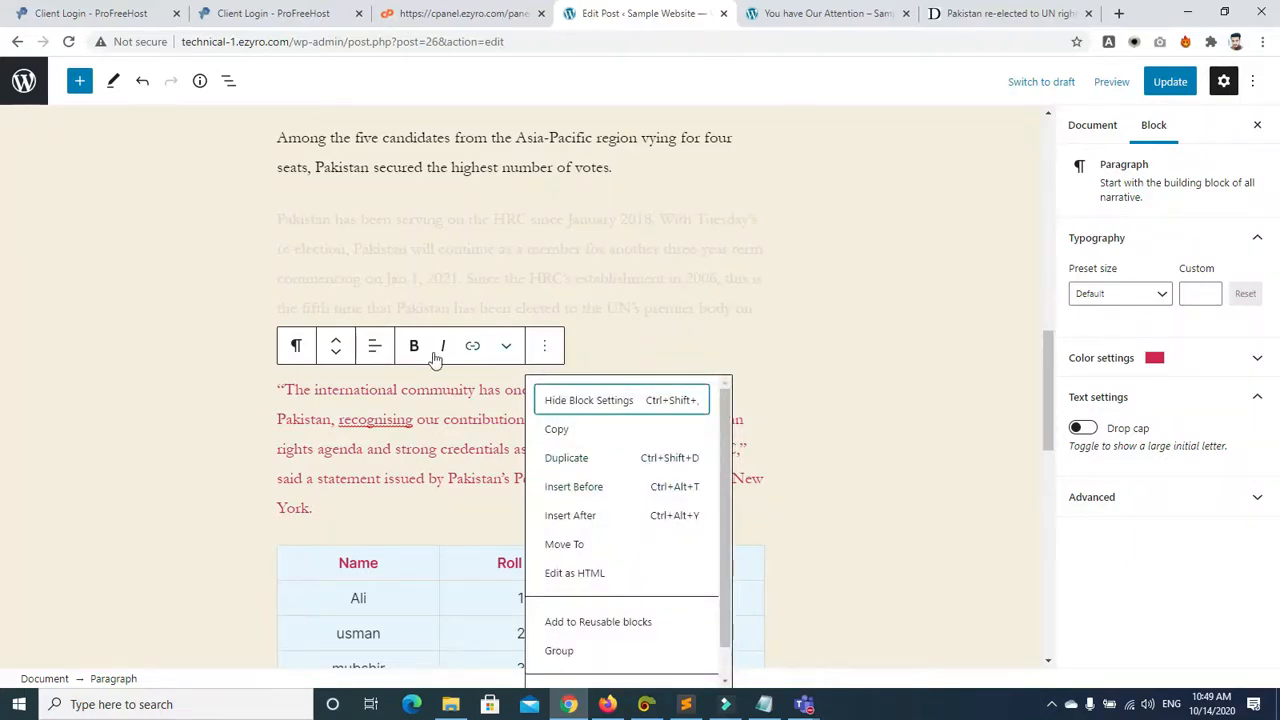
{"action": "scroll", "coordinate": [731, 425], "scroll_direction": "down", "scroll_amount": 1}
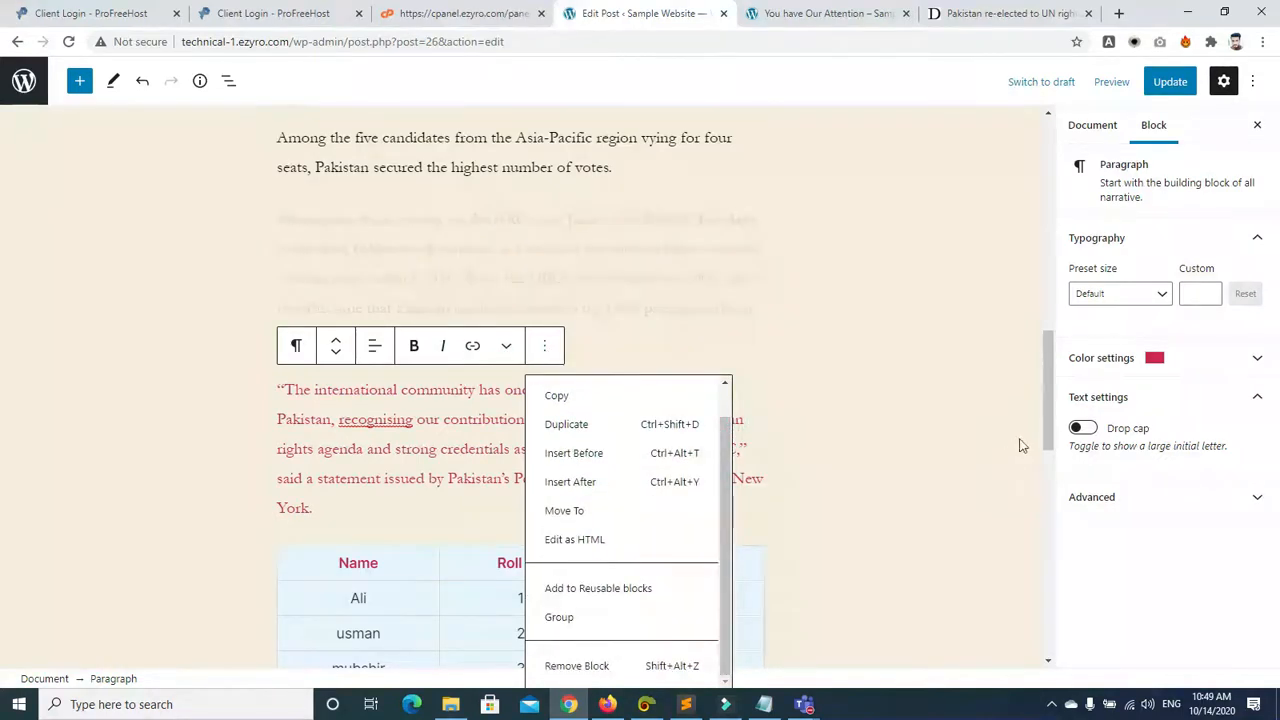
{"action": "left_click_drag", "start_coordinate": [1047, 395], "coordinate": [1050, 405]}
{"action": "left_click", "coordinate": [509, 306]}
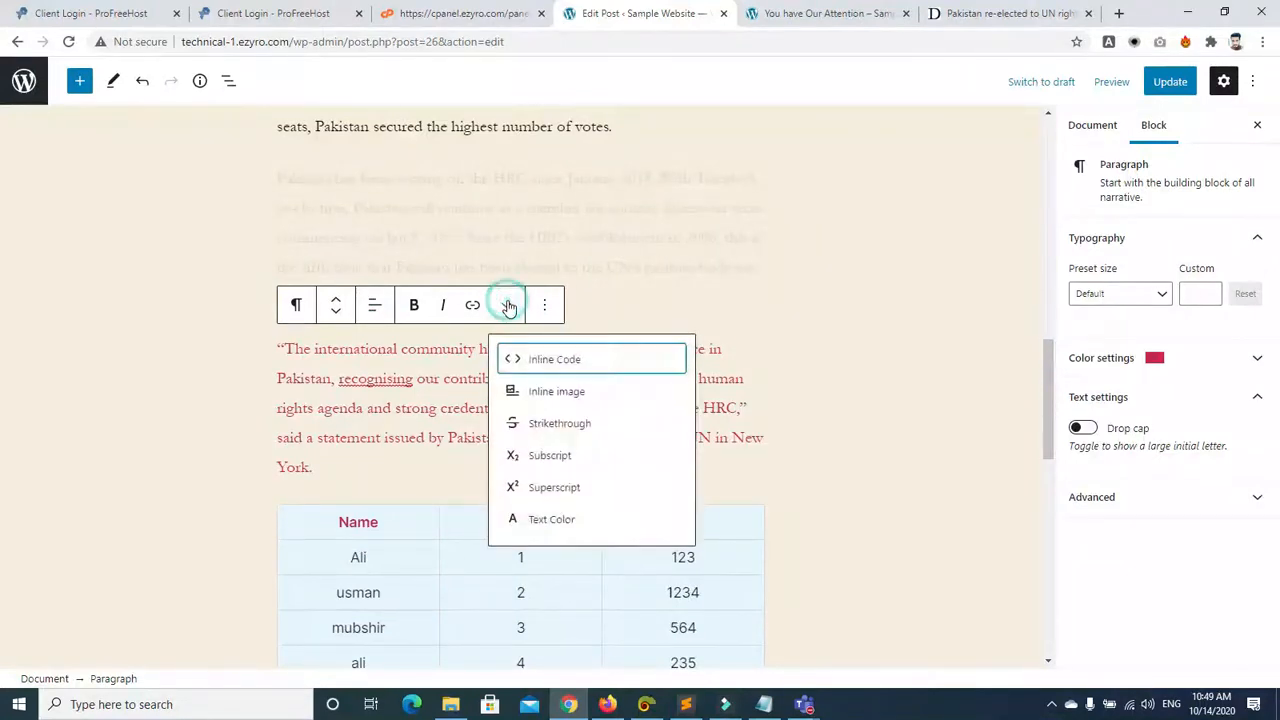
{"action": "left_click", "coordinate": [509, 306]}
{"action": "left_click", "coordinate": [509, 306]}
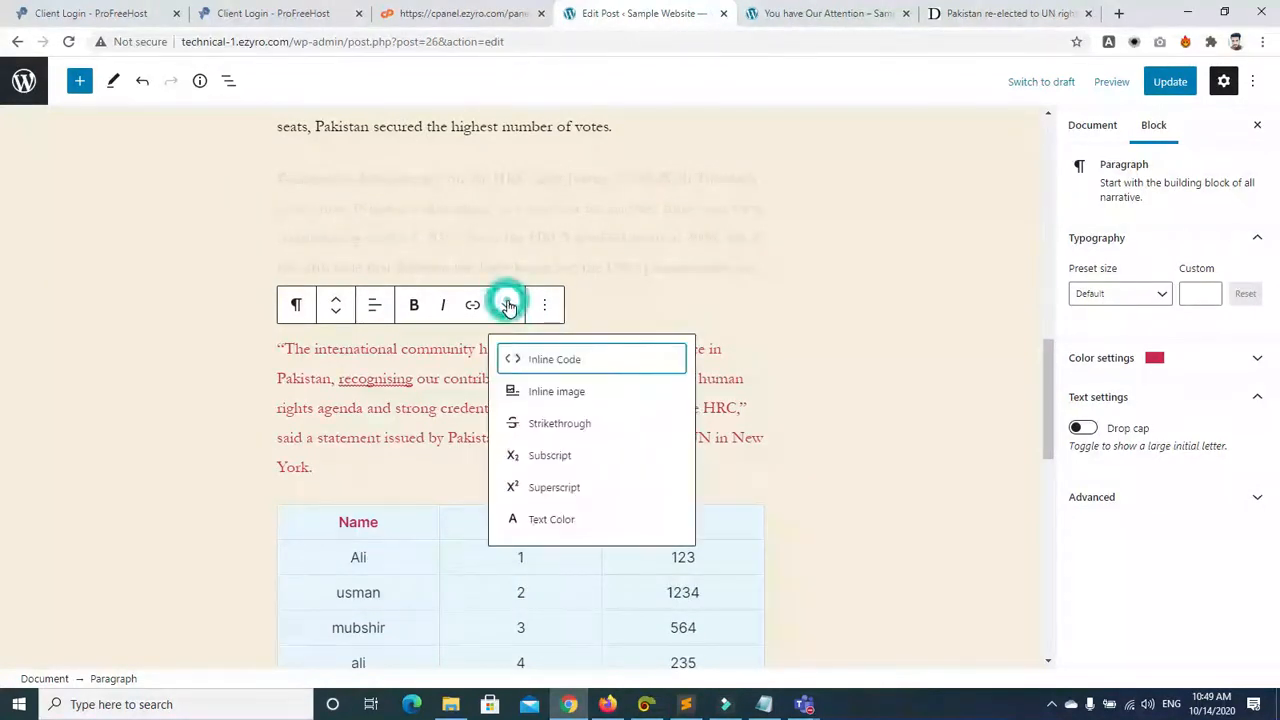
{"action": "left_click", "coordinate": [542, 393]}
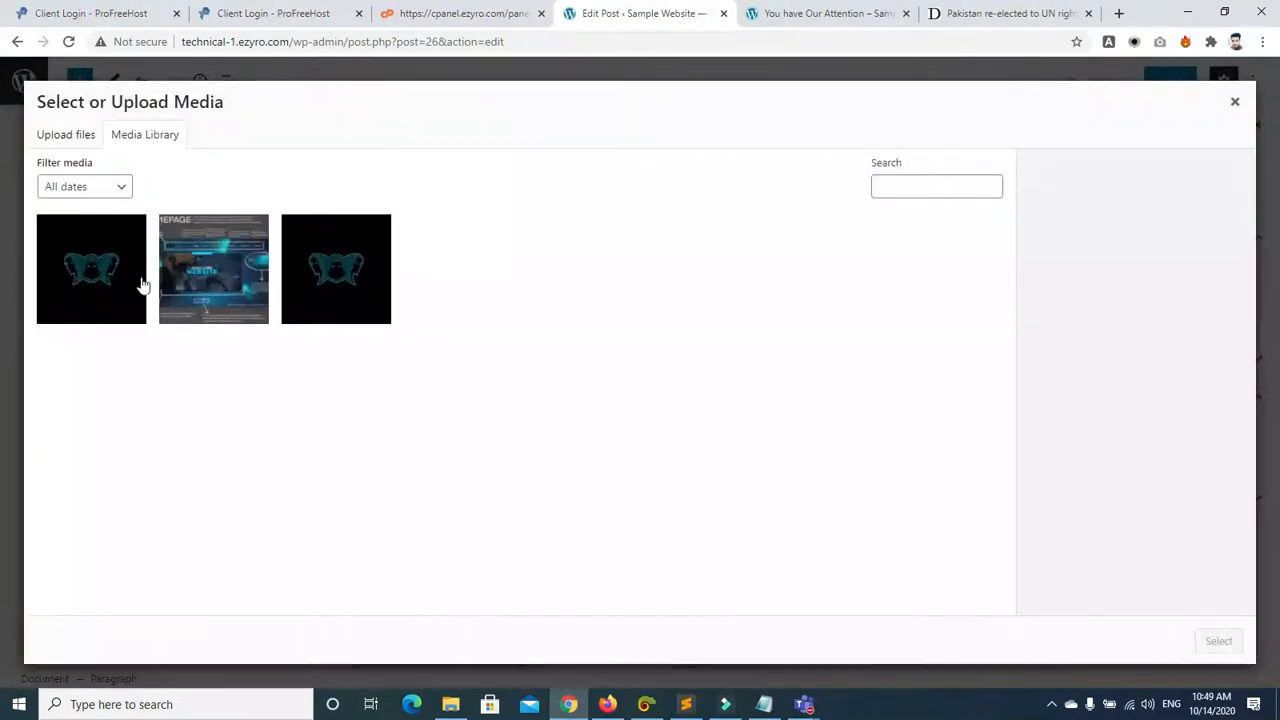
{"action": "left_click", "coordinate": [97, 289]}
{"action": "left_click", "coordinate": [1207, 648]}
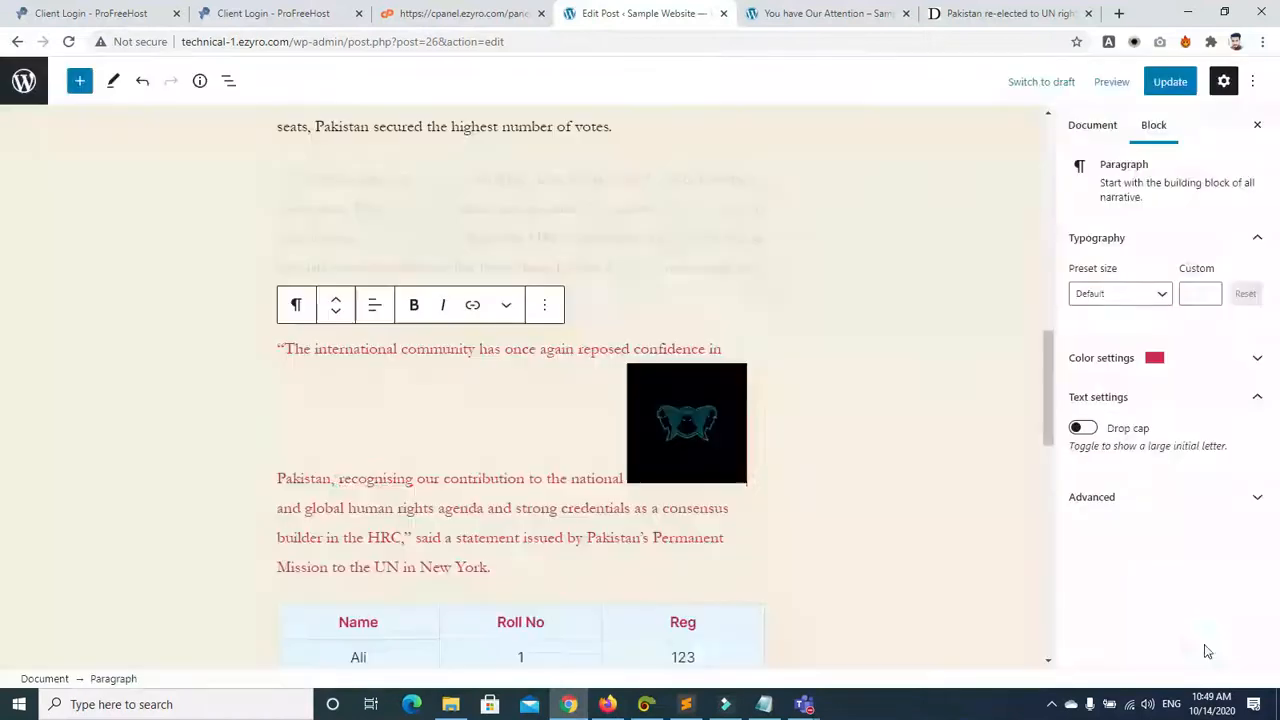
Step: Switch to the Dawn article and open its related story about Pakistan's election as president of the UN Economic and Social Council
{"action": "left_click", "coordinate": [973, 12]}
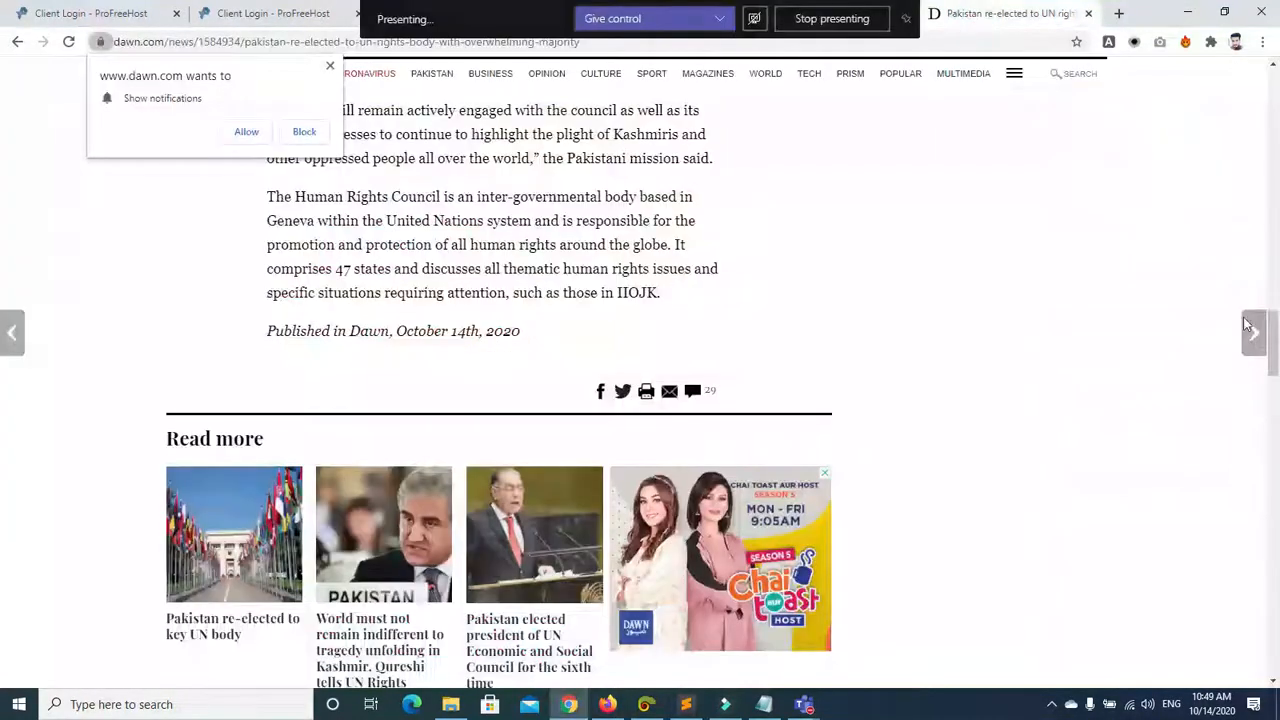
{"action": "mouse_move", "coordinate": [1277, 354]}
{"action": "left_mouse_down"}
{"action": "mouse_move", "coordinate": [1277, 423]}
{"action": "mouse_move", "coordinate": [1277, 341]}
{"action": "mouse_move", "coordinate": [1277, 371]}
{"action": "left_mouse_up"}
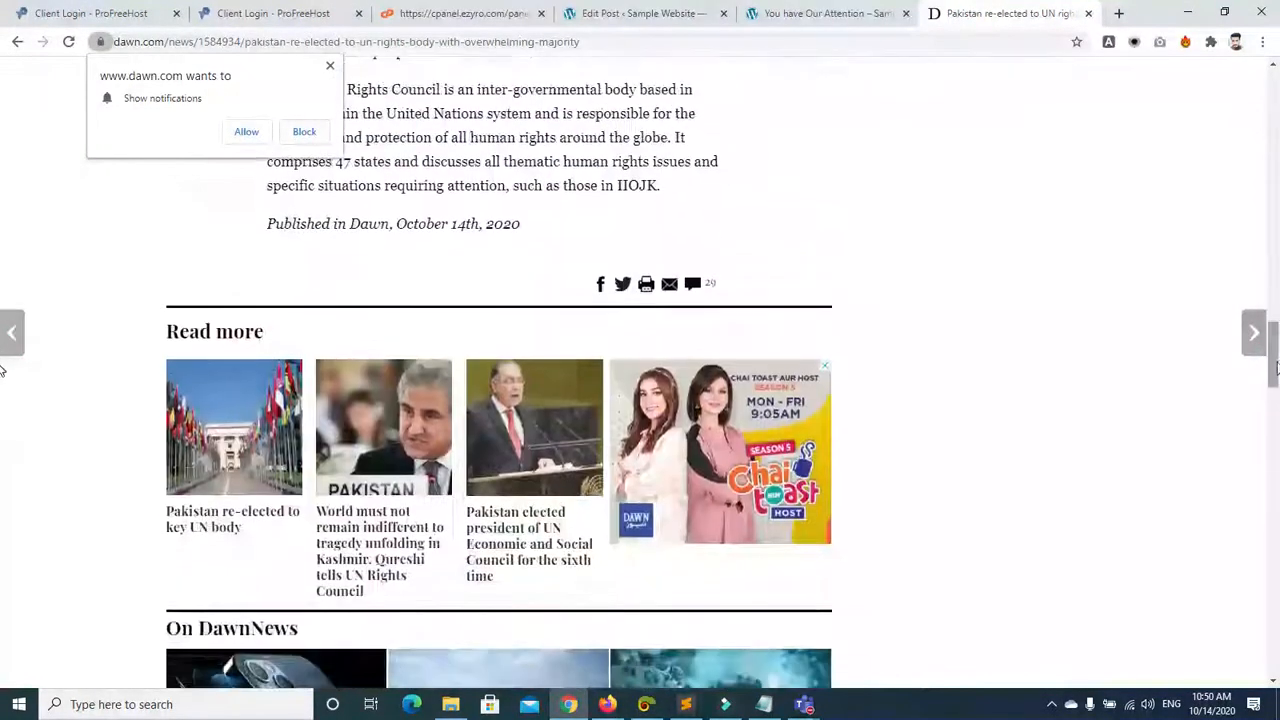
{"action": "left_click", "coordinate": [569, 510]}
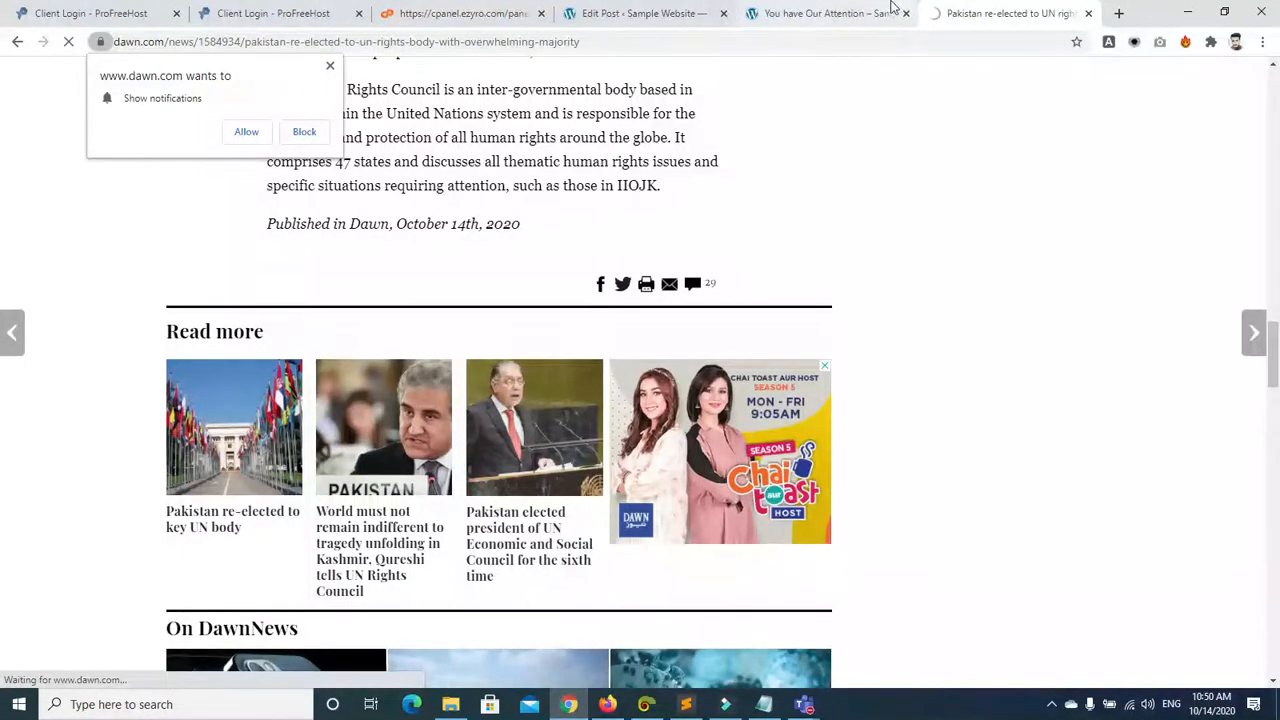
Step: Look over the opening of the published post preview and return to the post editor
{"action": "left_click", "coordinate": [810, 14]}
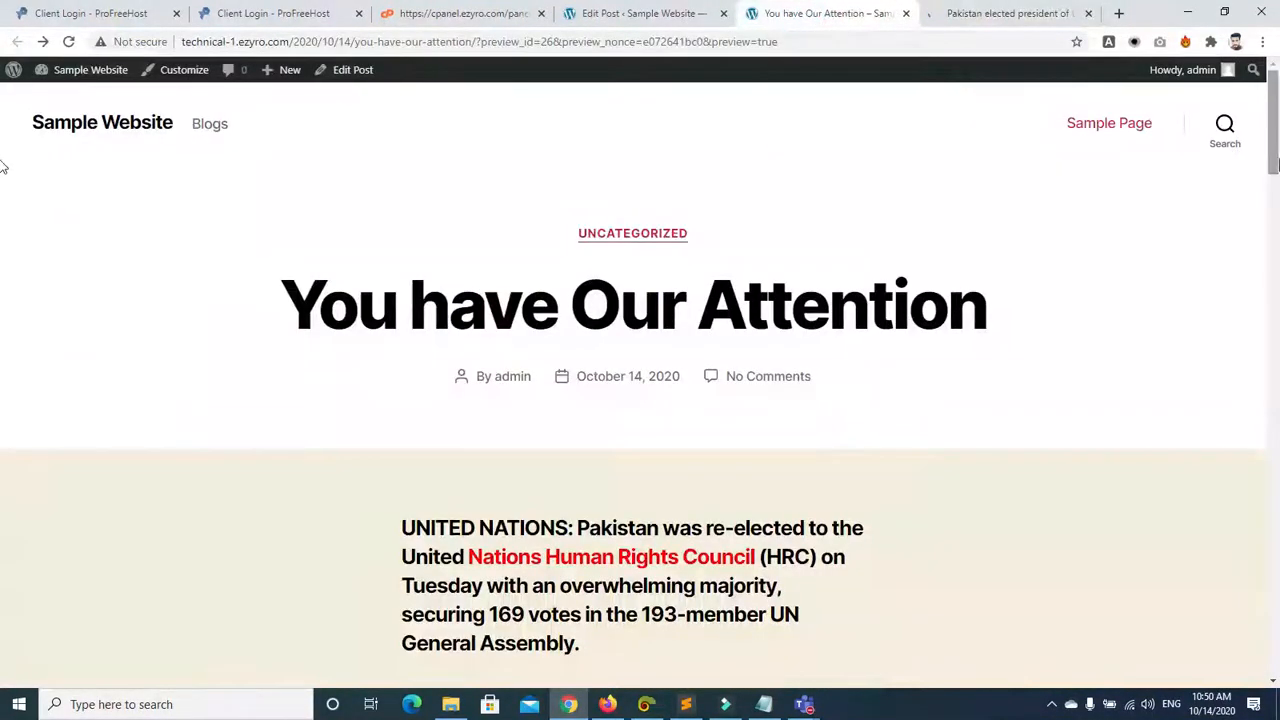
{"action": "scroll", "coordinate": [3, 245], "scroll_direction": "down", "scroll_amount": 5}
{"action": "scroll", "coordinate": [3, 235], "scroll_direction": "up", "scroll_amount": 1}
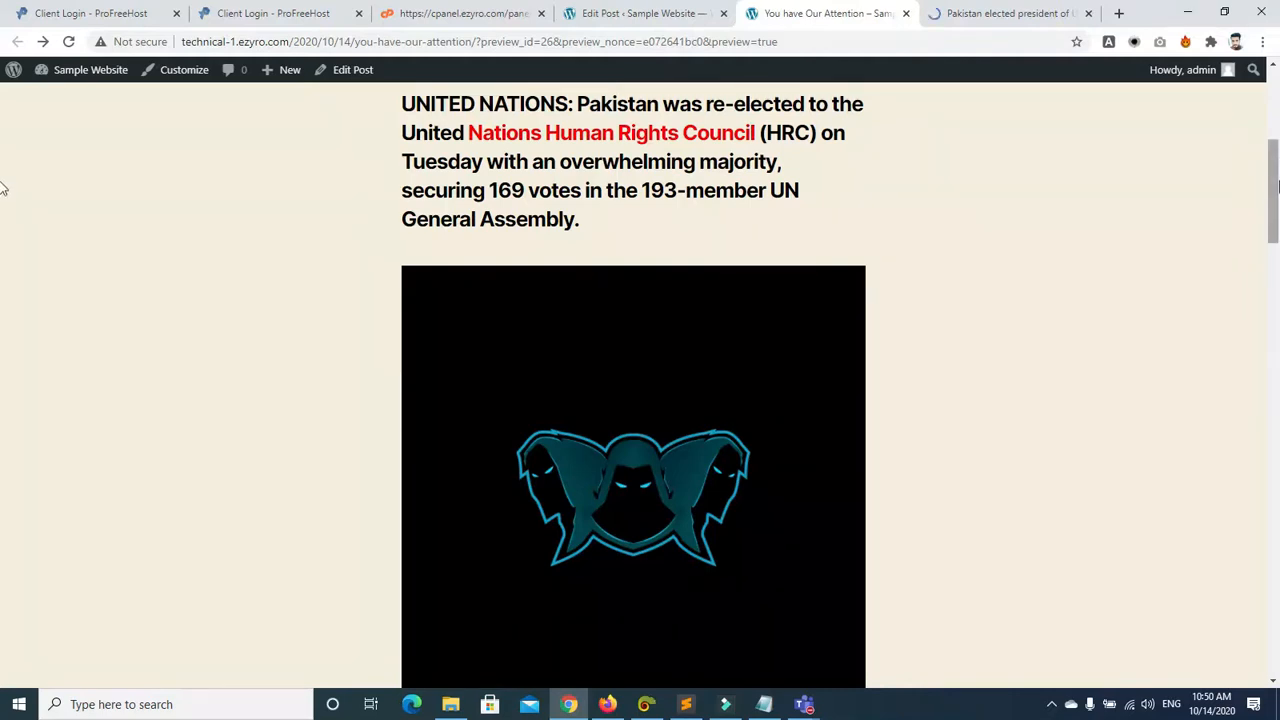
{"action": "scroll", "coordinate": [3, 190], "scroll_direction": "up", "scroll_amount": 3}
{"action": "left_click", "coordinate": [673, 15]}
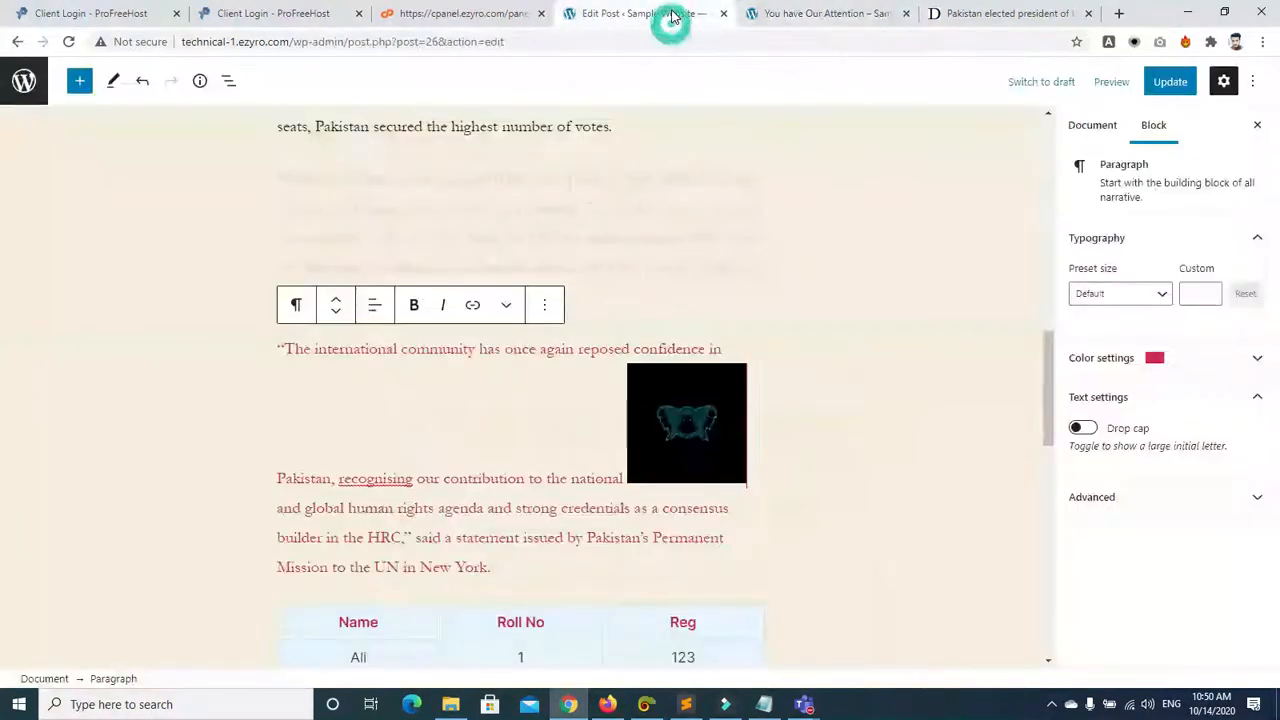
Step: Examine the layout of the Dawn article on the UN Economic and Social Council, from its text down to the comments
{"action": "left_click", "coordinate": [1020, 14]}
{"action": "scroll", "coordinate": [3, 180], "scroll_direction": "down", "scroll_amount": 5}
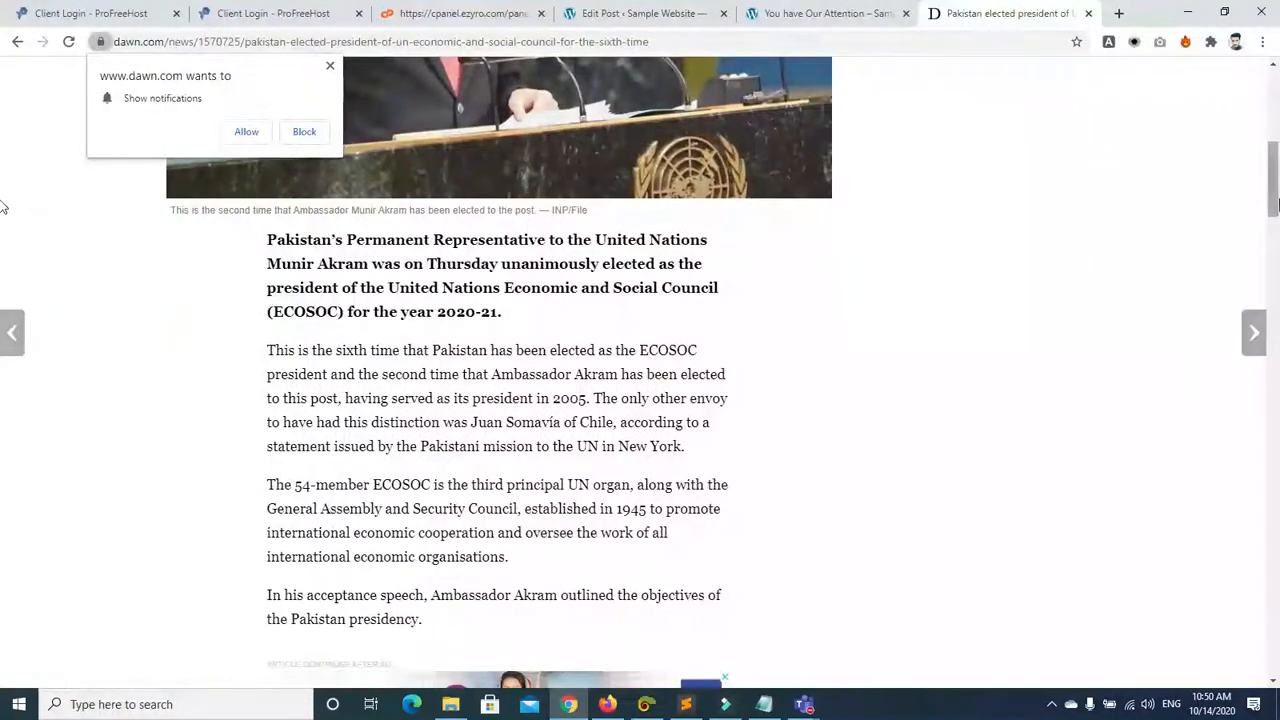
{"action": "scroll", "coordinate": [3, 190], "scroll_direction": "down", "scroll_amount": 10}
{"action": "scroll", "coordinate": [3, 378], "scroll_direction": "down", "scroll_amount": 10}
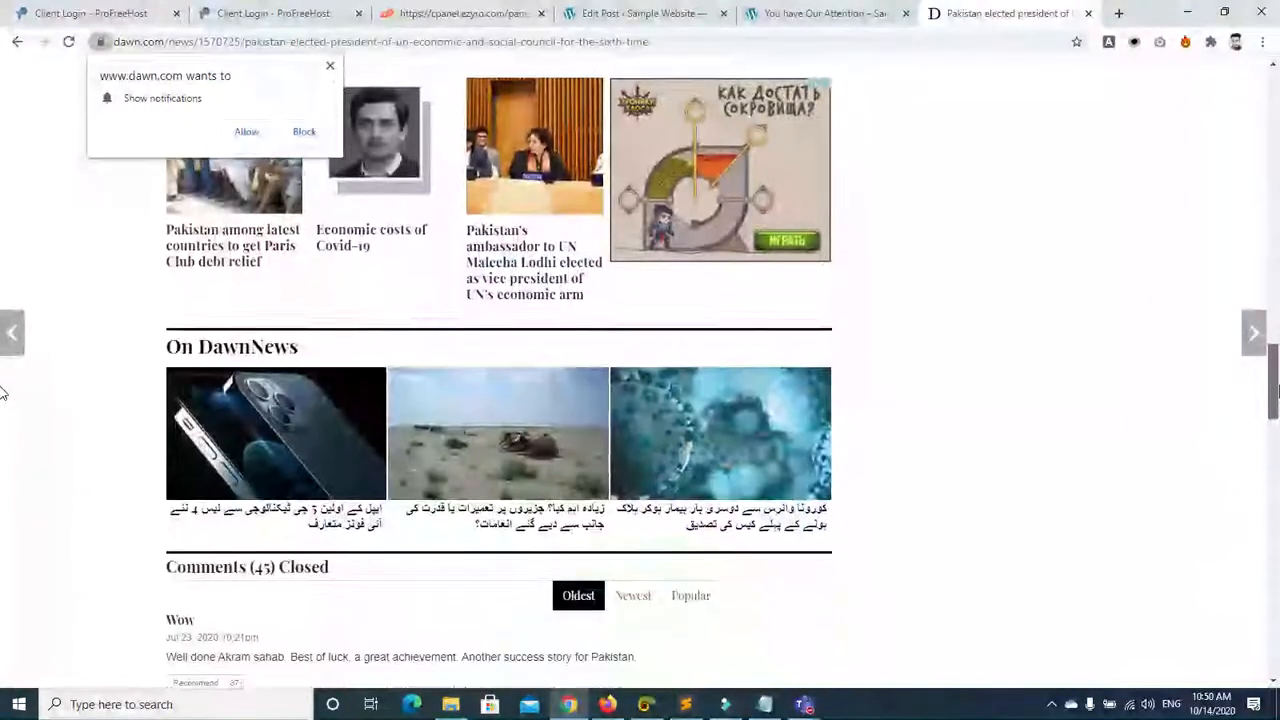
{"action": "scroll", "coordinate": [3, 500], "scroll_direction": "down", "scroll_amount": 2}
{"action": "scroll", "coordinate": [3, 505], "scroll_direction": "up", "scroll_amount": 12}
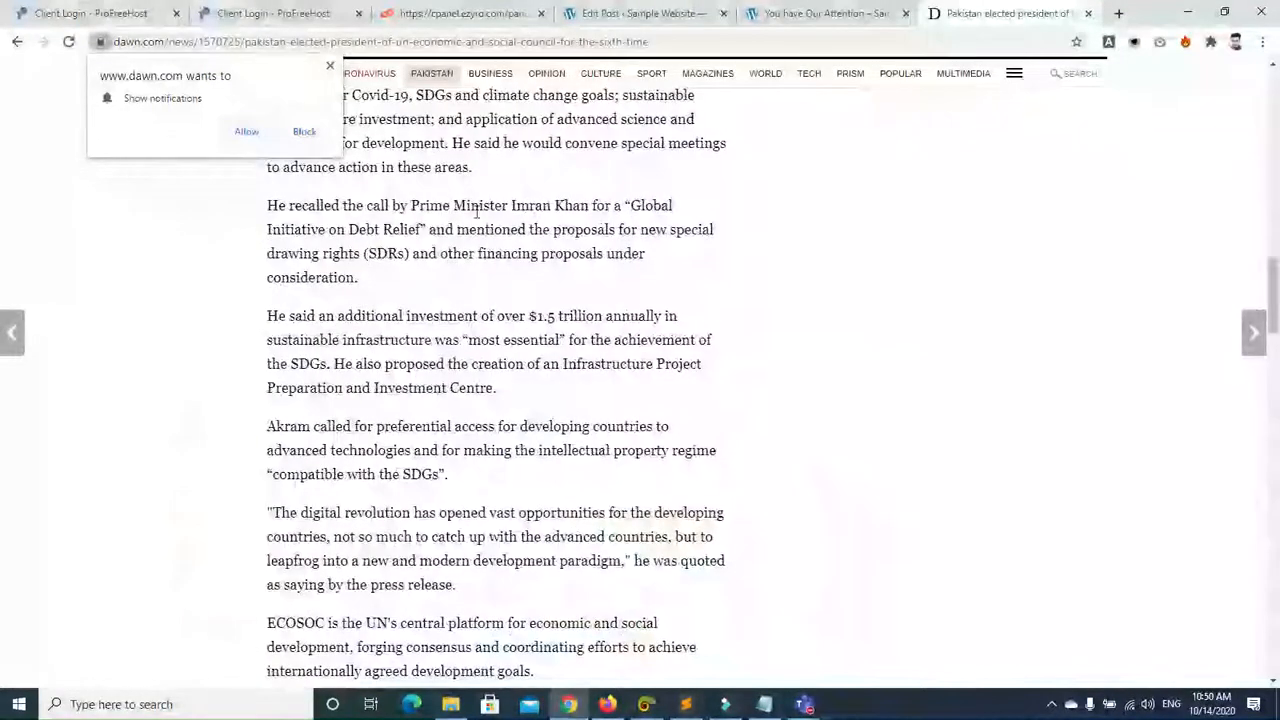
{"action": "left_click_drag", "start_coordinate": [1274, 305], "coordinate": [1273, 118]}
Step: Open Dawn's Tech section and its story "TikTok star terms ban move to divert public attention from issues"
{"action": "left_click", "coordinate": [805, 174]}
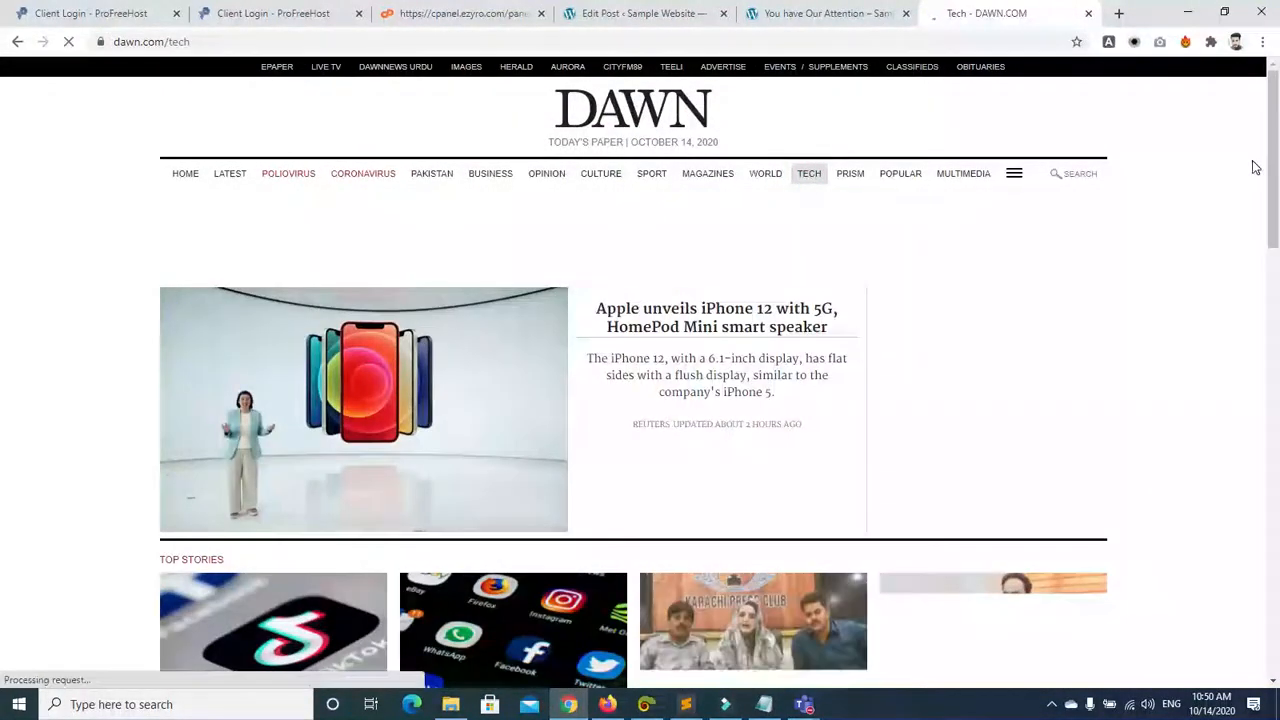
{"action": "scroll", "coordinate": [1251, 166], "scroll_direction": "down", "scroll_amount": 3}
{"action": "left_click", "coordinate": [716, 497]}
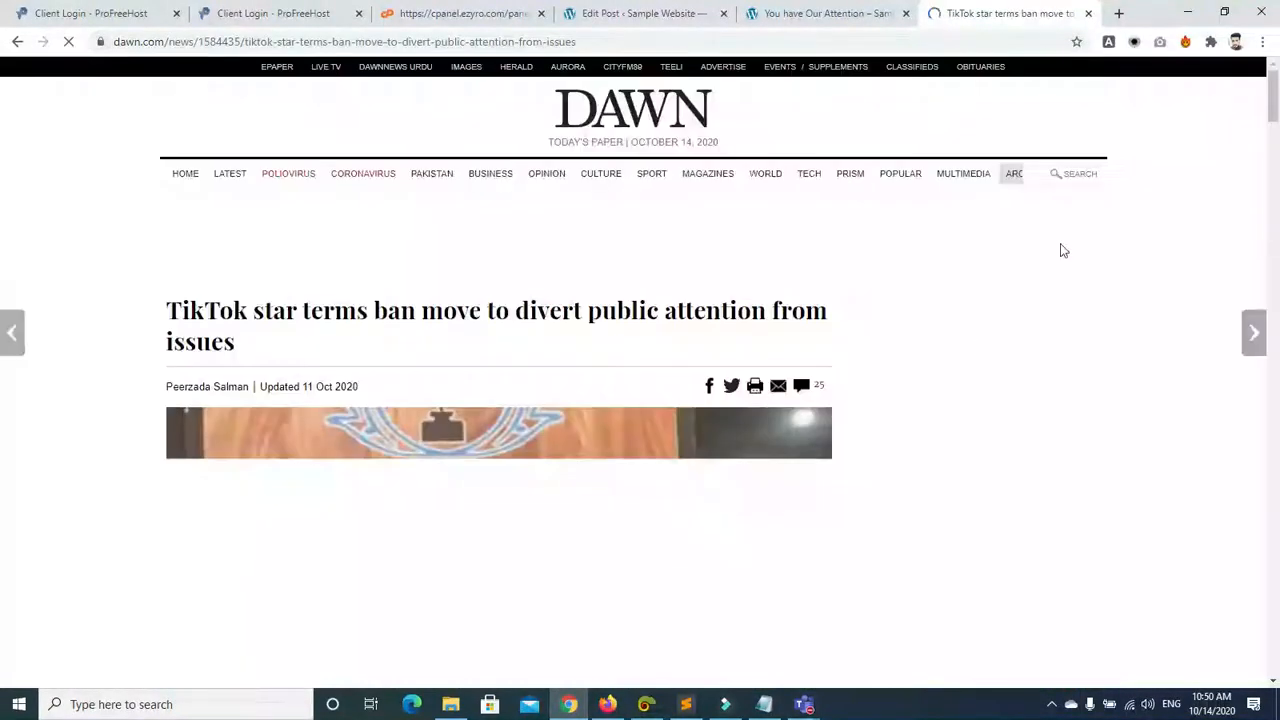
Step: Skim the article about the TikTok star down to its closing paragraphs and return to the post editor
{"action": "scroll", "coordinate": [3, 183], "scroll_direction": "down", "scroll_amount": 6}
{"action": "scroll", "coordinate": [3, 200], "scroll_direction": "down", "scroll_amount": 15}
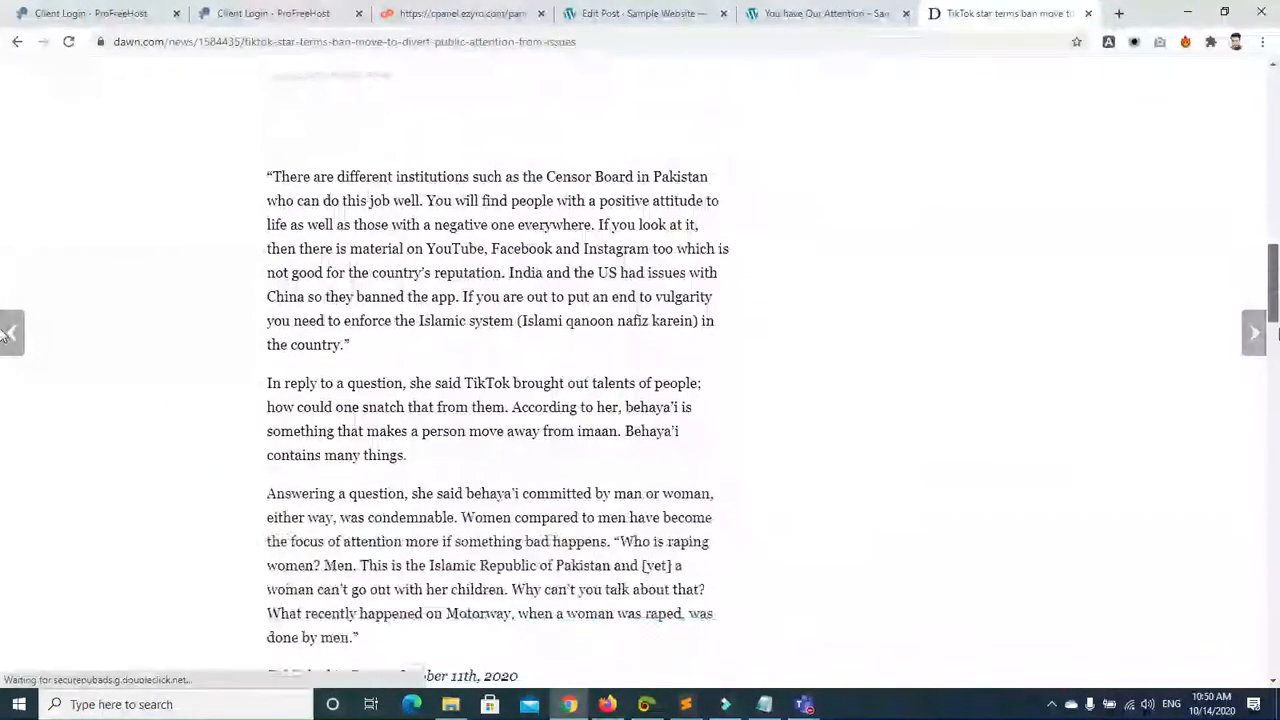
{"action": "left_click", "coordinate": [776, 13]}
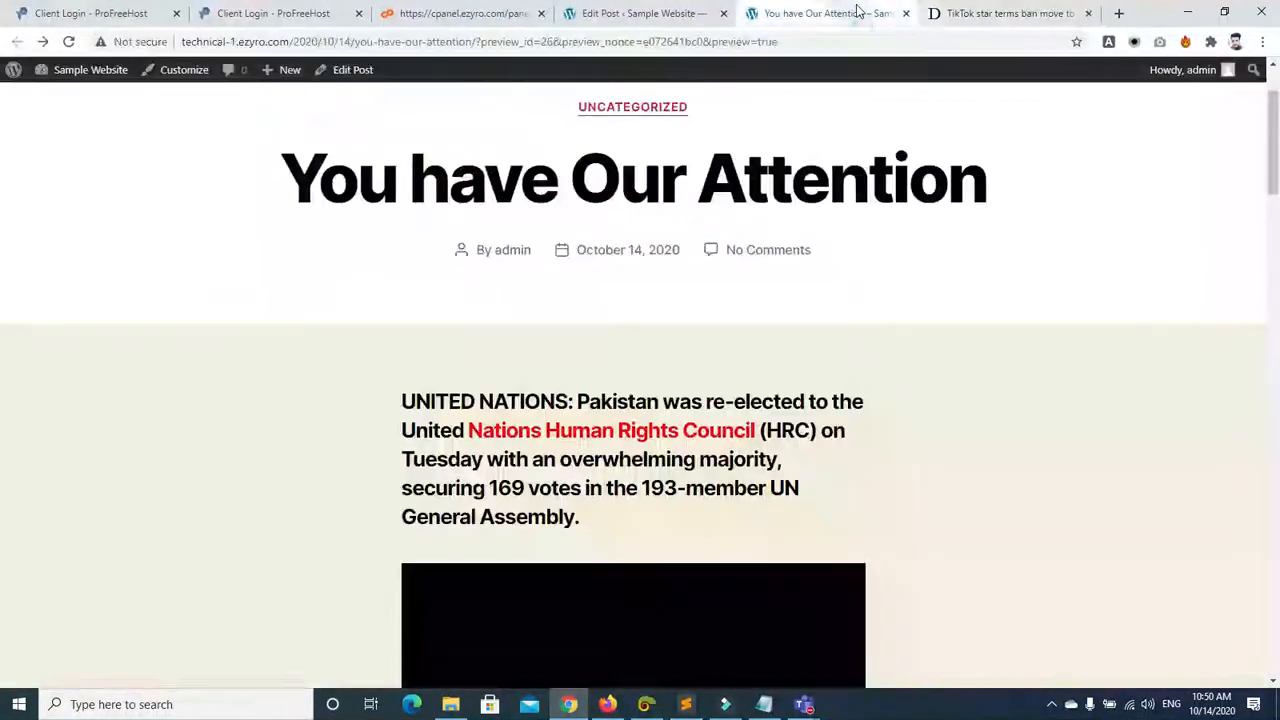
{"action": "left_click", "coordinate": [657, 13]}
Step: Try center and right text alignment on the paragraph beginning "The international community" that contains the inline logo
{"action": "left_click_drag", "start_coordinate": [1048, 336], "coordinate": [1048, 360]}
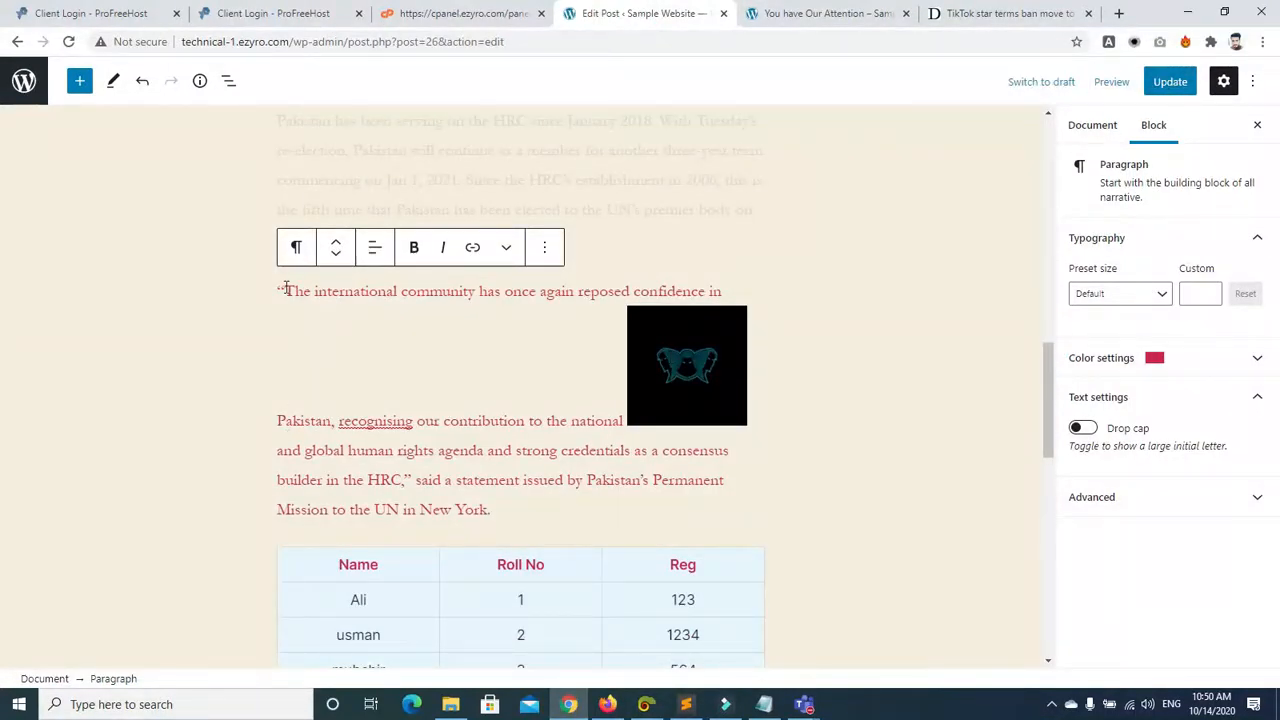
{"action": "left_click_drag", "start_coordinate": [278, 287], "coordinate": [500, 510]}
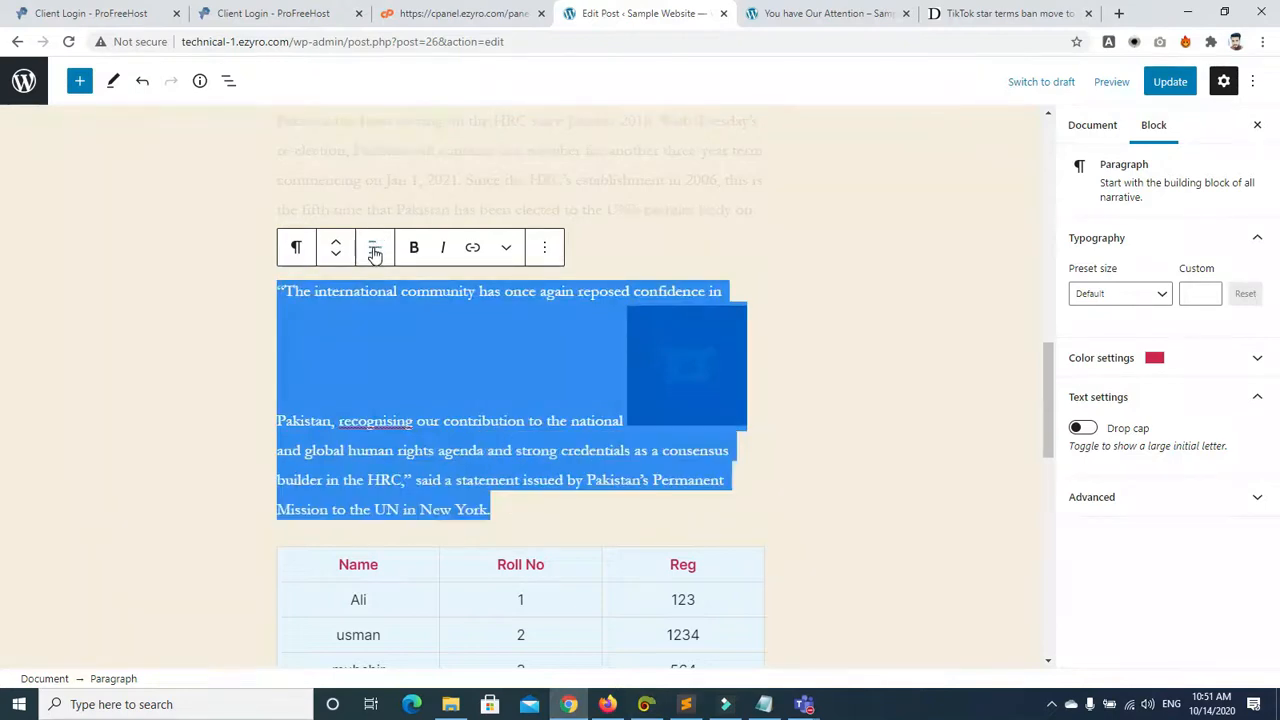
{"action": "left_click", "coordinate": [374, 253]}
{"action": "left_click", "coordinate": [400, 330]}
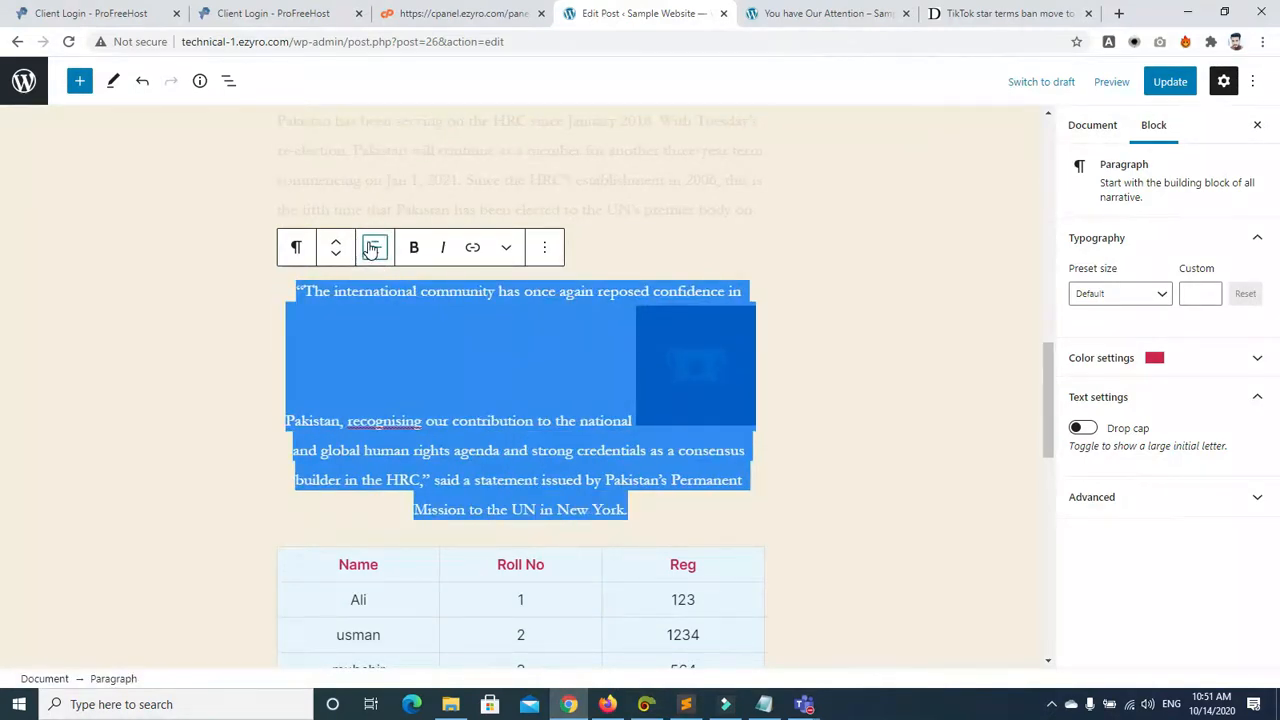
{"action": "left_click", "coordinate": [372, 249]}
{"action": "left_click", "coordinate": [400, 364]}
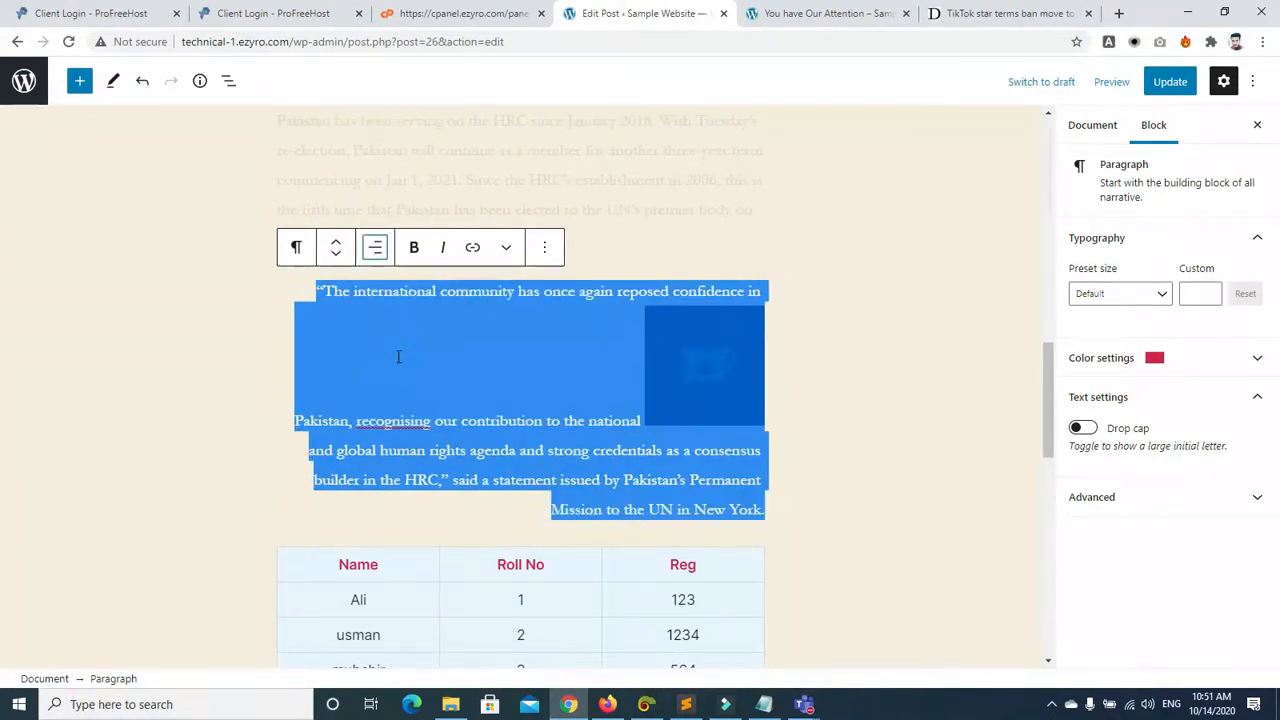
Step: Align the paragraph with the inline logo to the left and update the post
{"action": "left_click", "coordinate": [376, 256]}
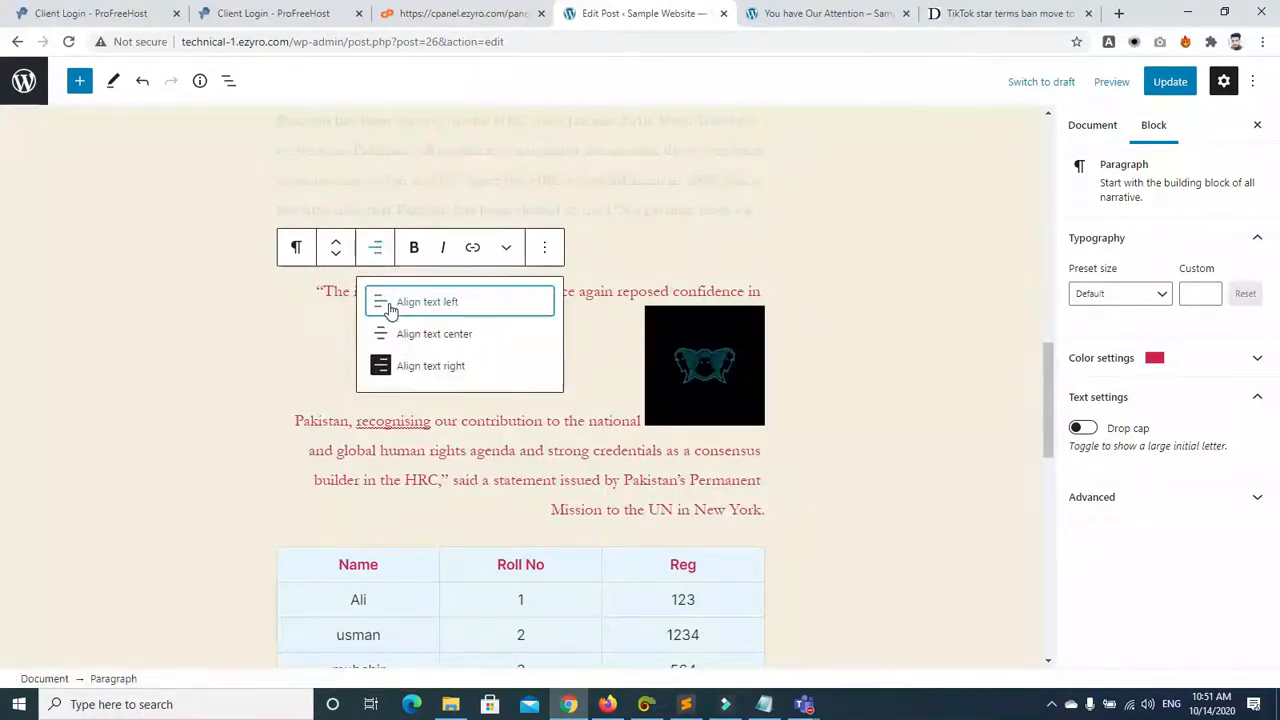
{"action": "left_click", "coordinate": [388, 301]}
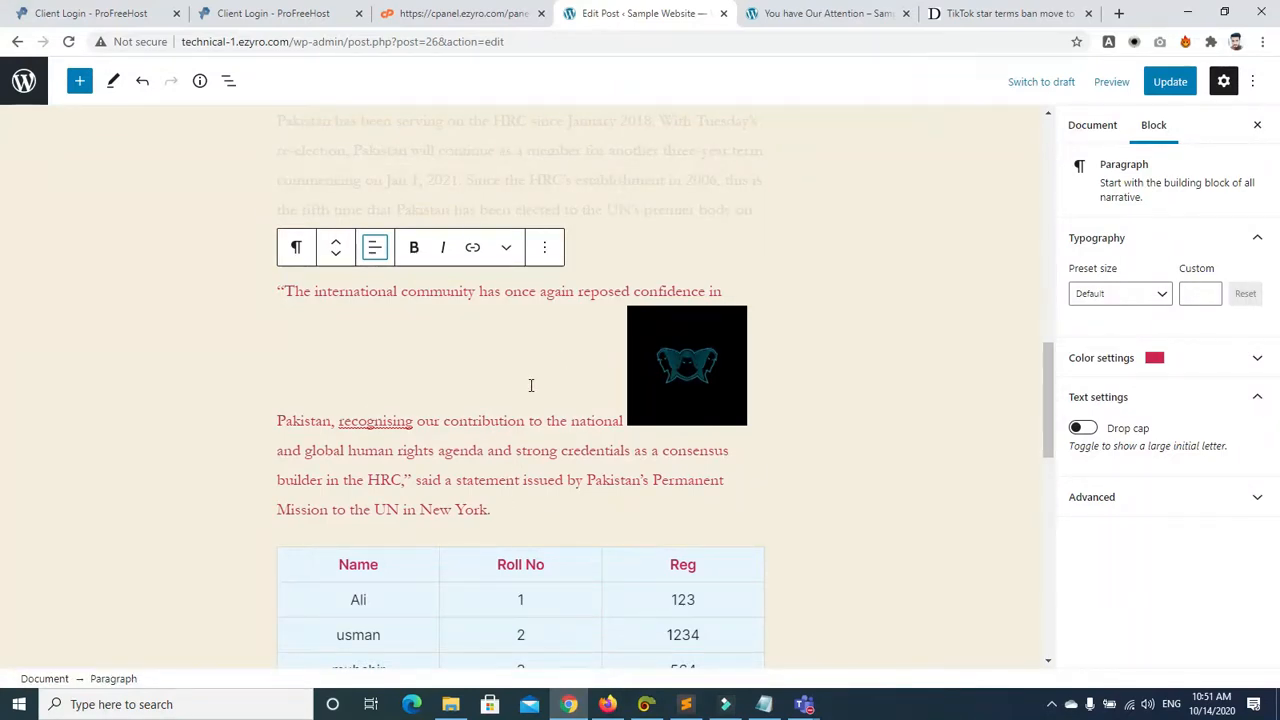
{"action": "left_click", "coordinate": [903, 197]}
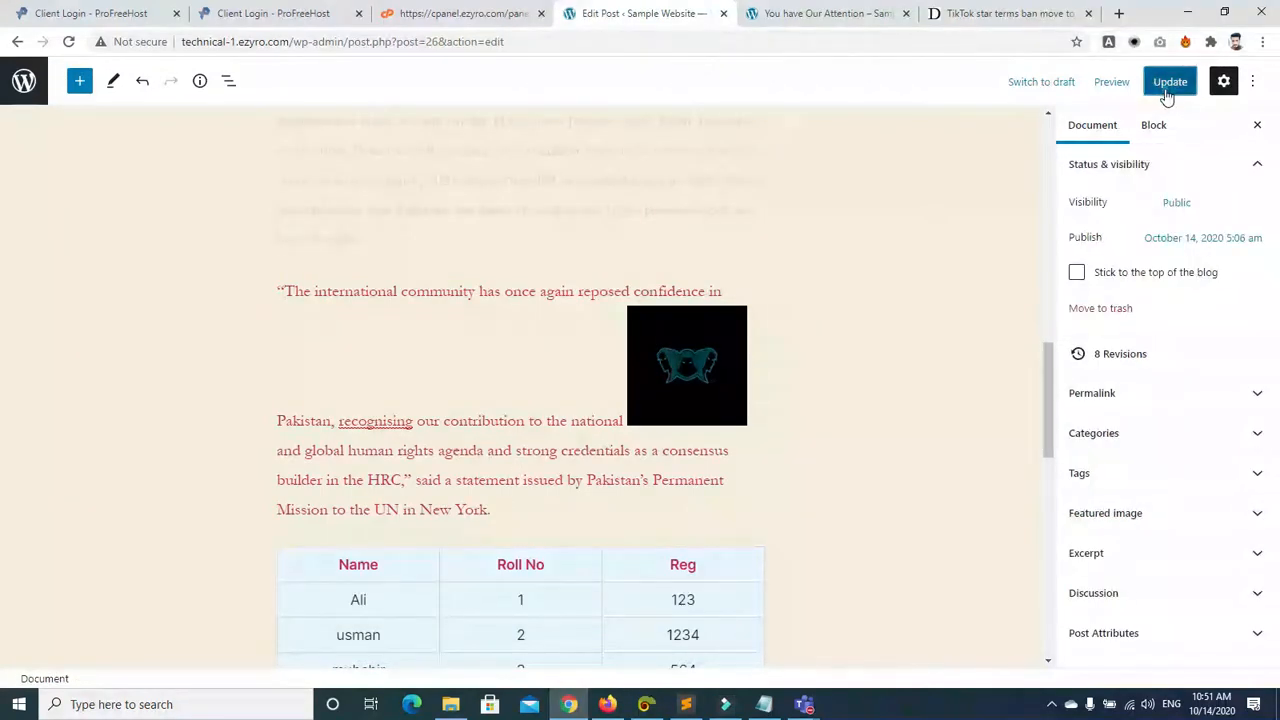
{"action": "left_click", "coordinate": [1167, 85]}
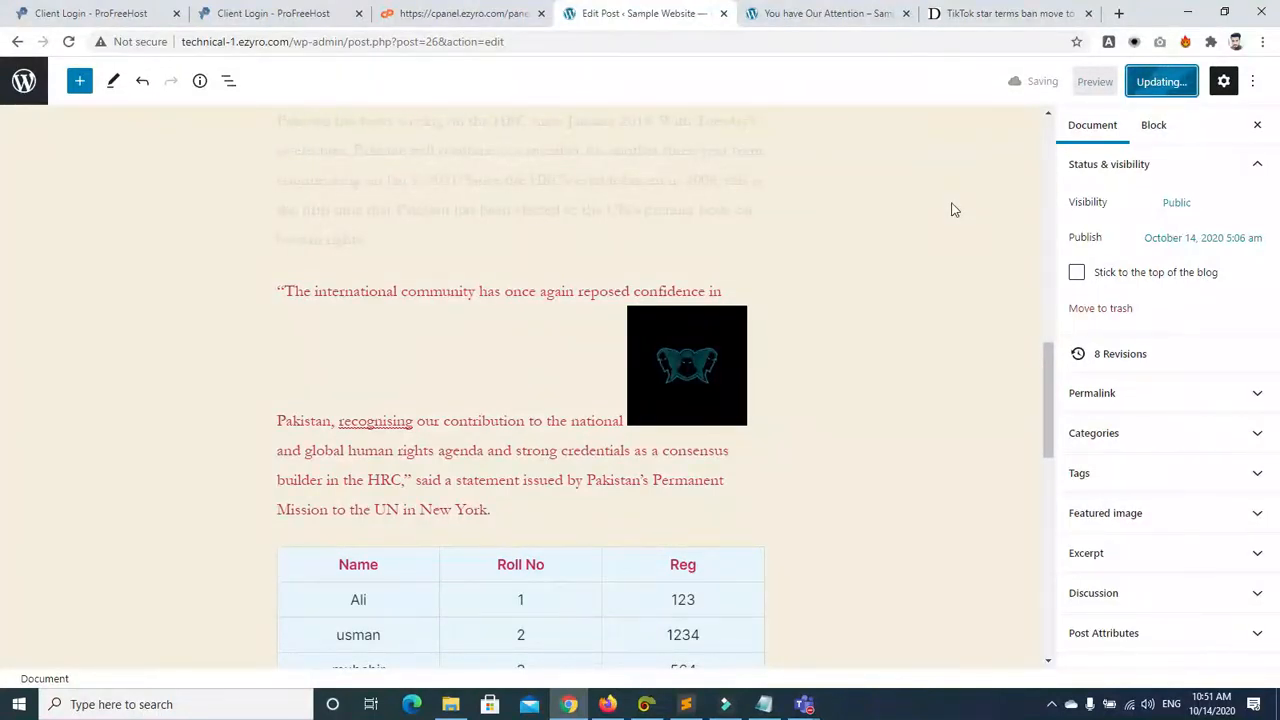
Step: Set index.jpg from the media library as the post's featured image
{"action": "left_click", "coordinate": [1257, 517]}
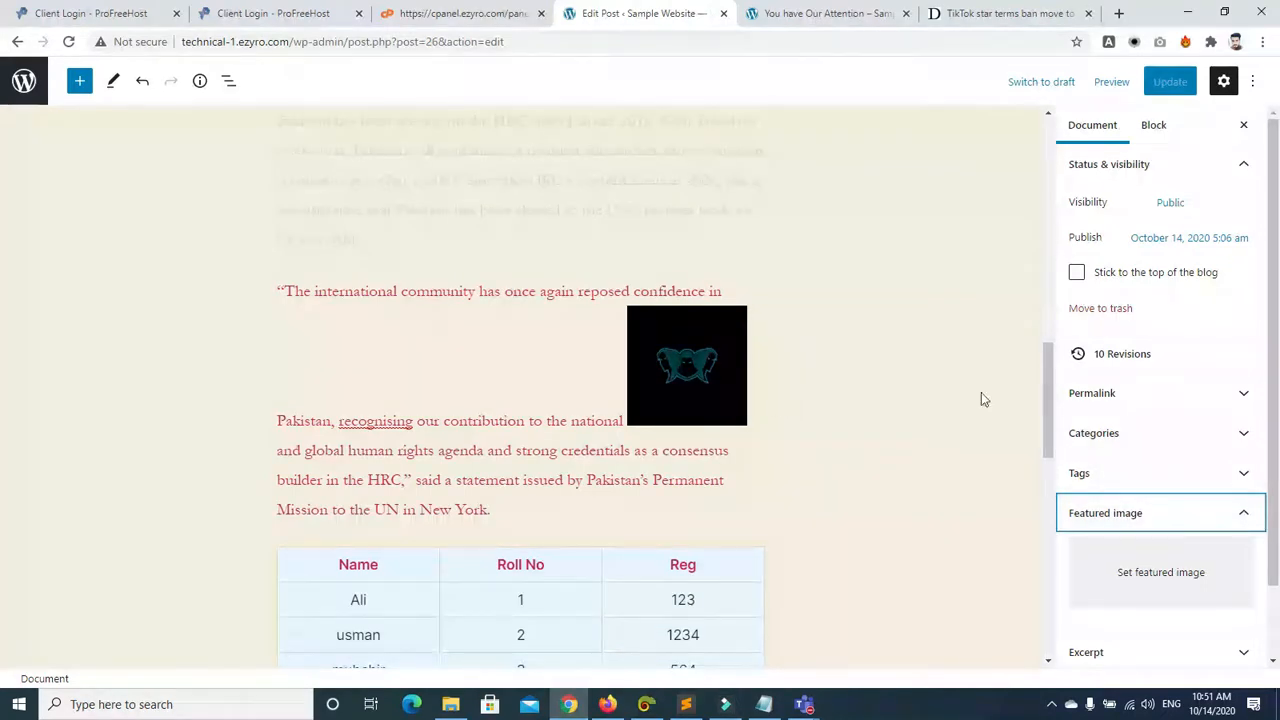
{"action": "mouse_move", "coordinate": [1046, 386]}
{"action": "left_mouse_down"}
{"action": "mouse_move", "coordinate": [1050, 406]}
{"action": "mouse_move", "coordinate": [1048, 377]}
{"action": "left_mouse_up"}
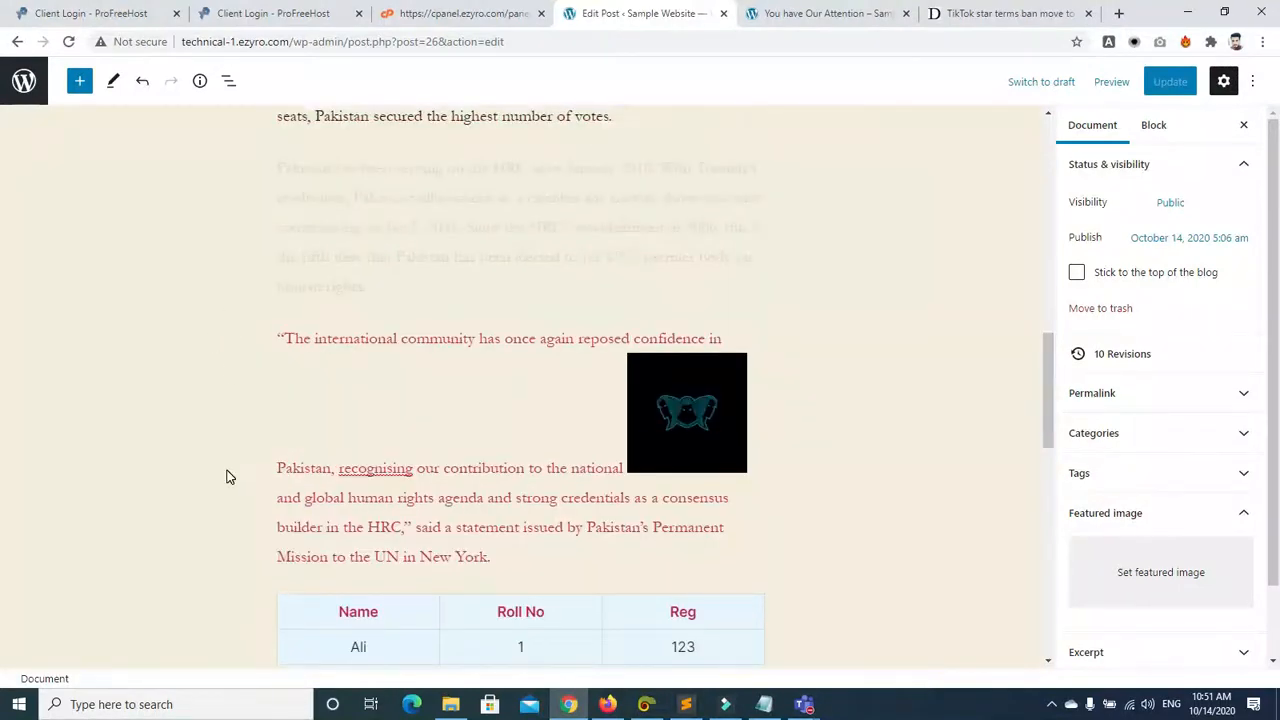
{"action": "left_click_drag", "start_coordinate": [272, 338], "coordinate": [728, 340]}
{"action": "left_click", "coordinate": [1160, 565]}
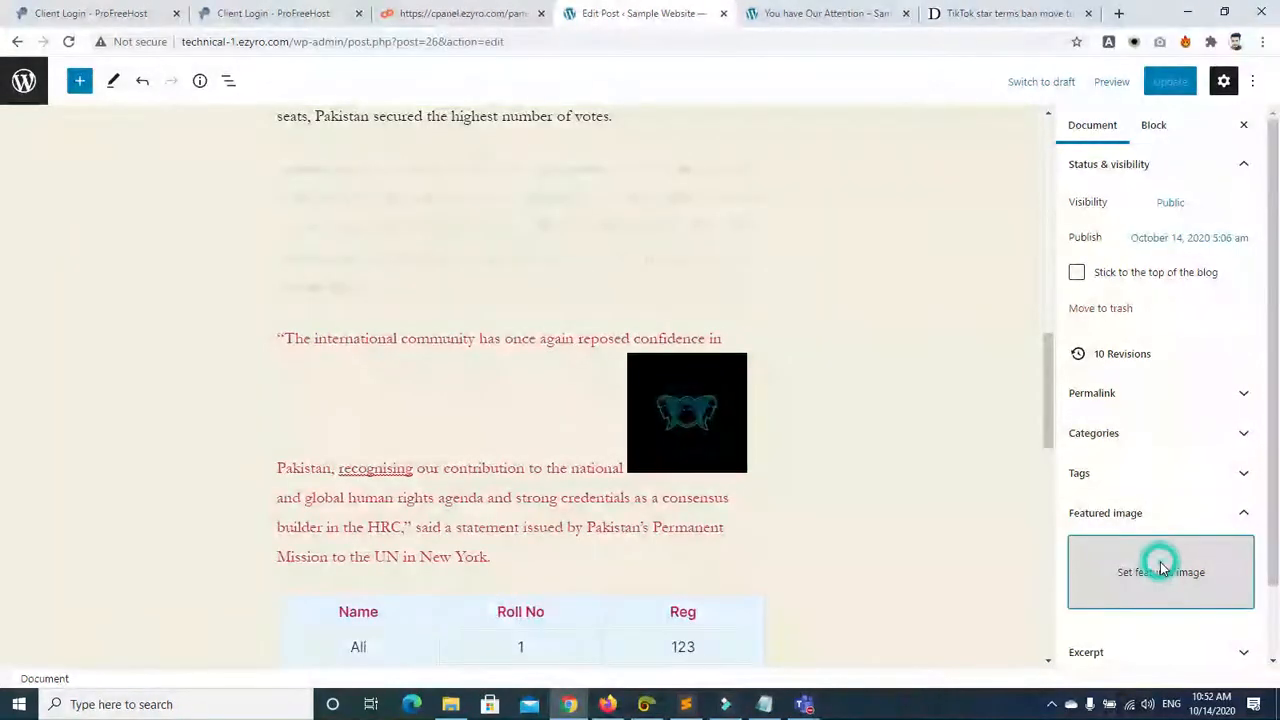
{"action": "left_click", "coordinate": [183, 277]}
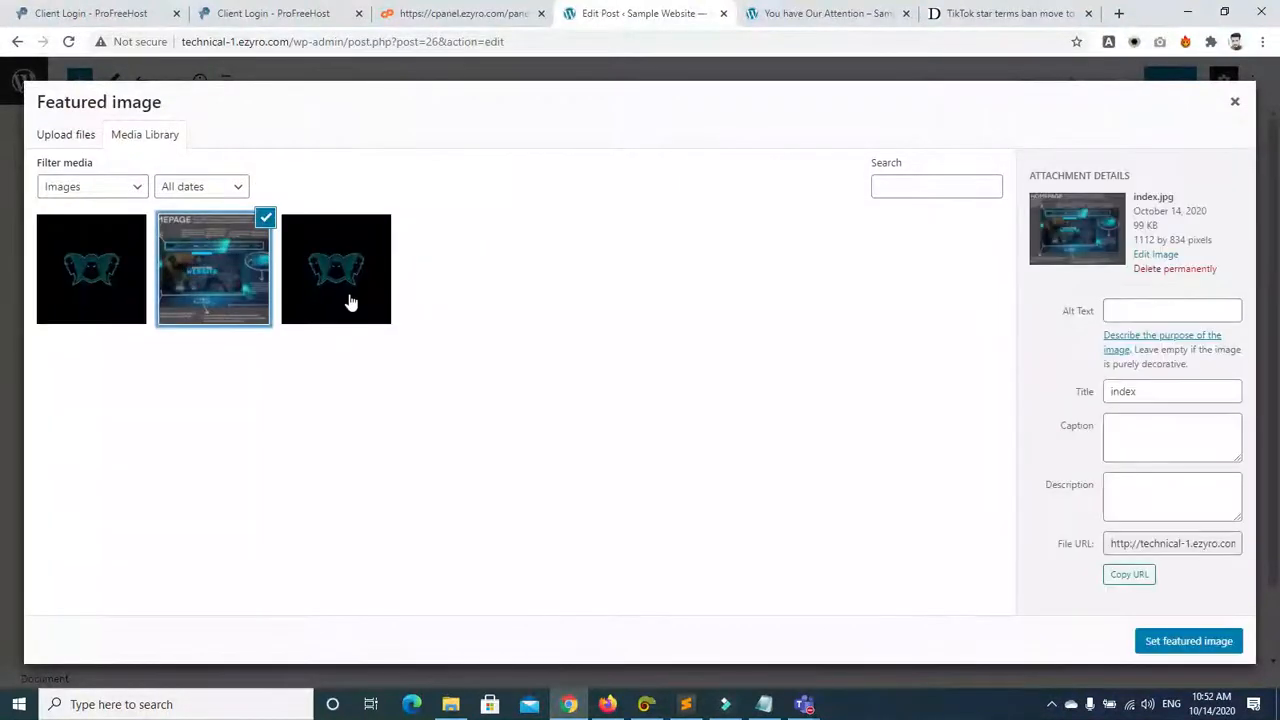
{"action": "left_click", "coordinate": [1163, 641]}
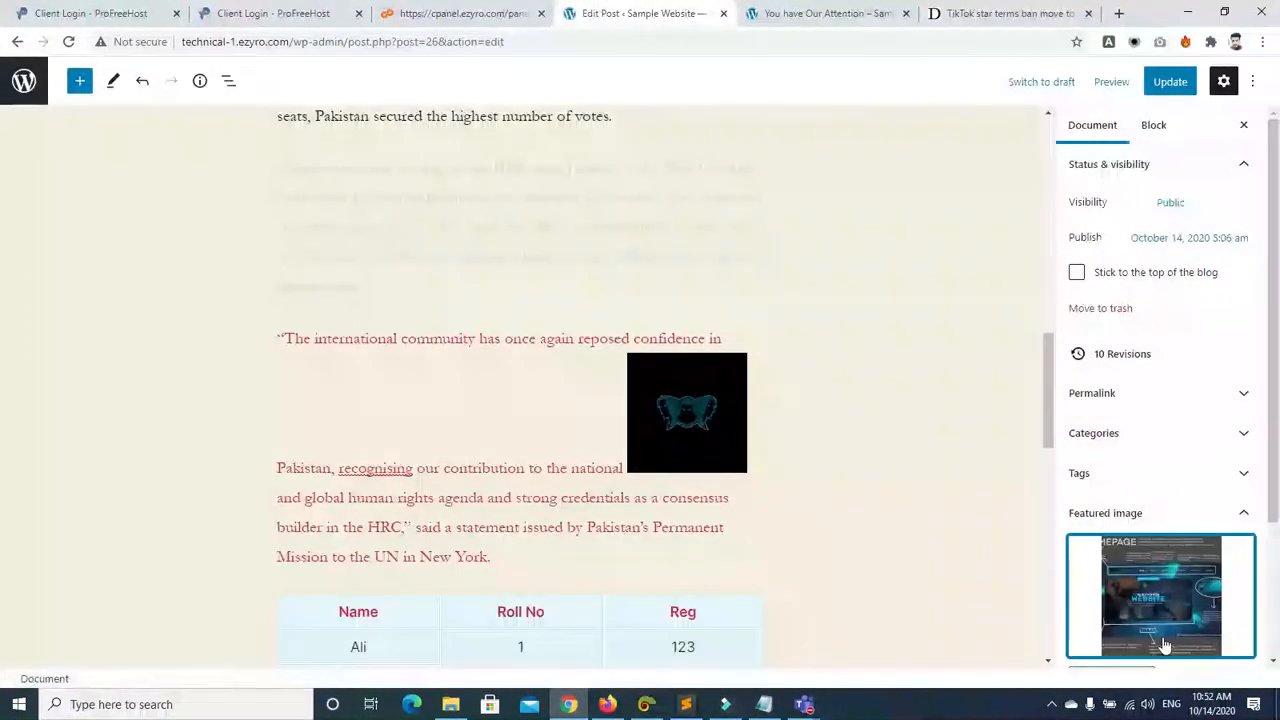
Step: Switch to Dawn, open the related story "PTA bans TikTok over complaints against 'immoral content'" and view its lead image
{"action": "left_click", "coordinate": [846, 13]}
{"action": "left_click", "coordinate": [922, 12]}
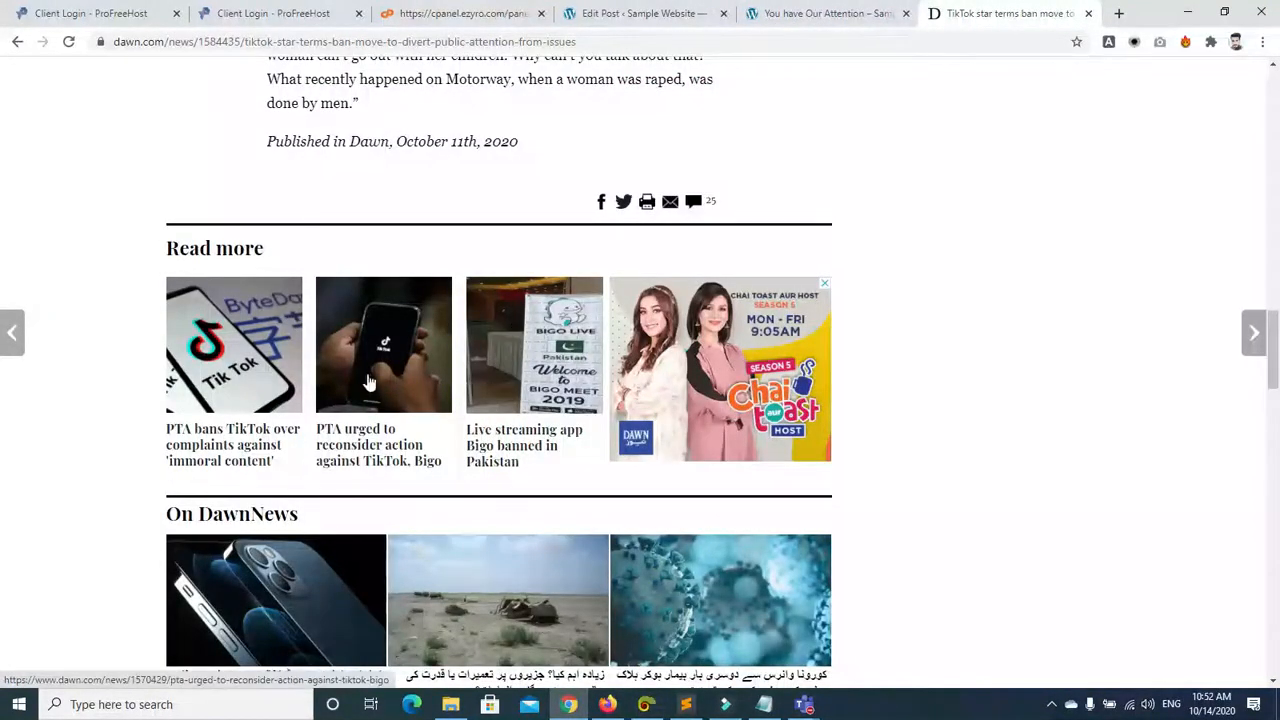
{"action": "left_click", "coordinate": [250, 462]}
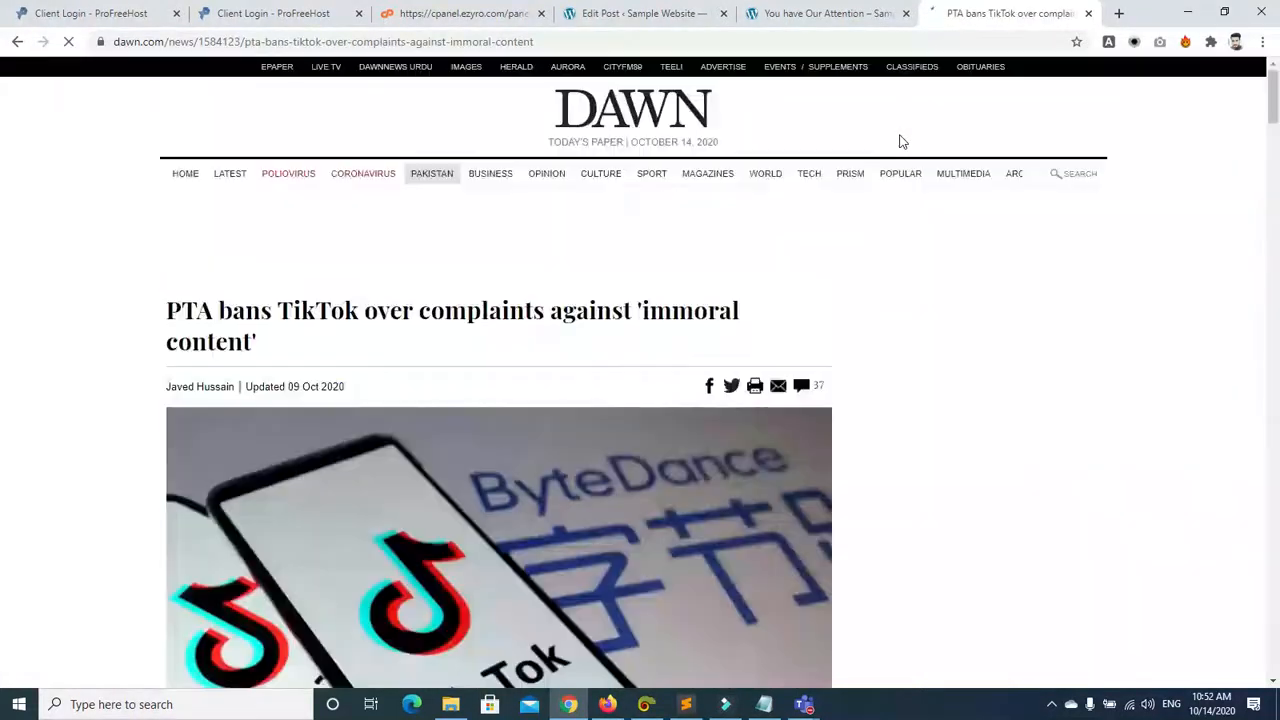
{"action": "scroll", "coordinate": [2, 96], "scroll_direction": "down", "scroll_amount": 20}
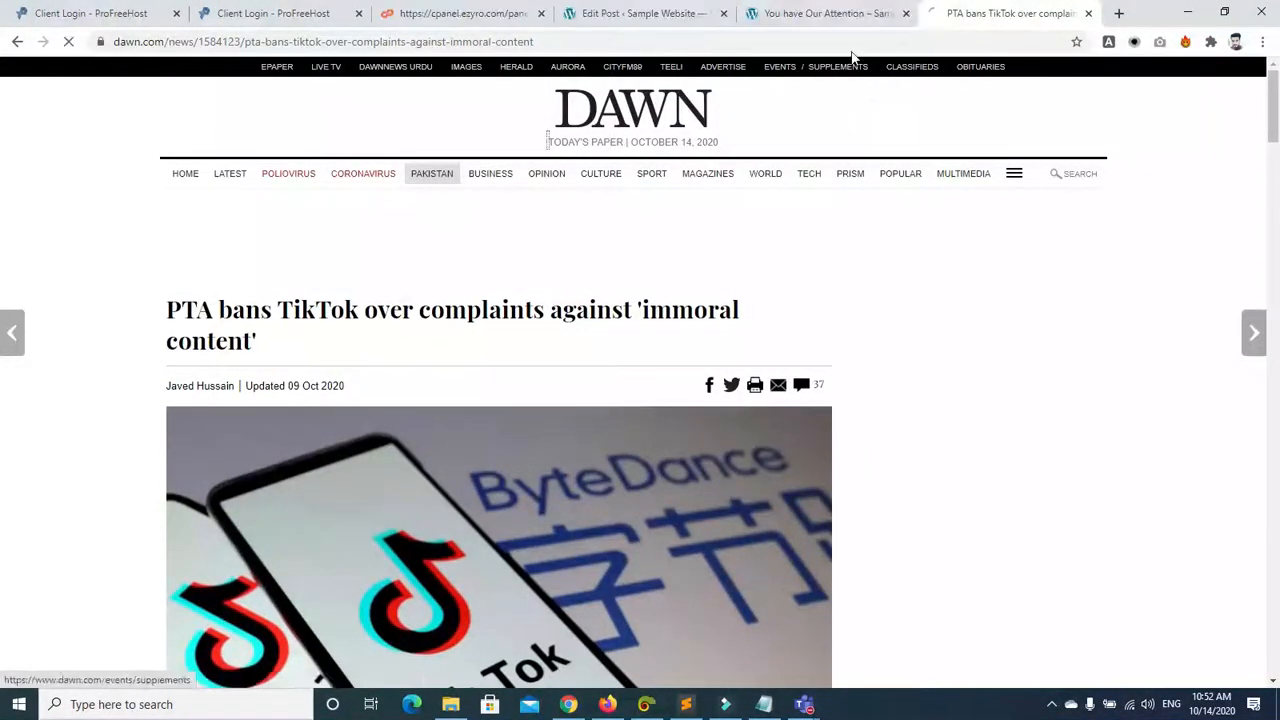
Step: Return to the post editor and update the post to save its featured image
{"action": "left_click", "coordinate": [829, 14]}
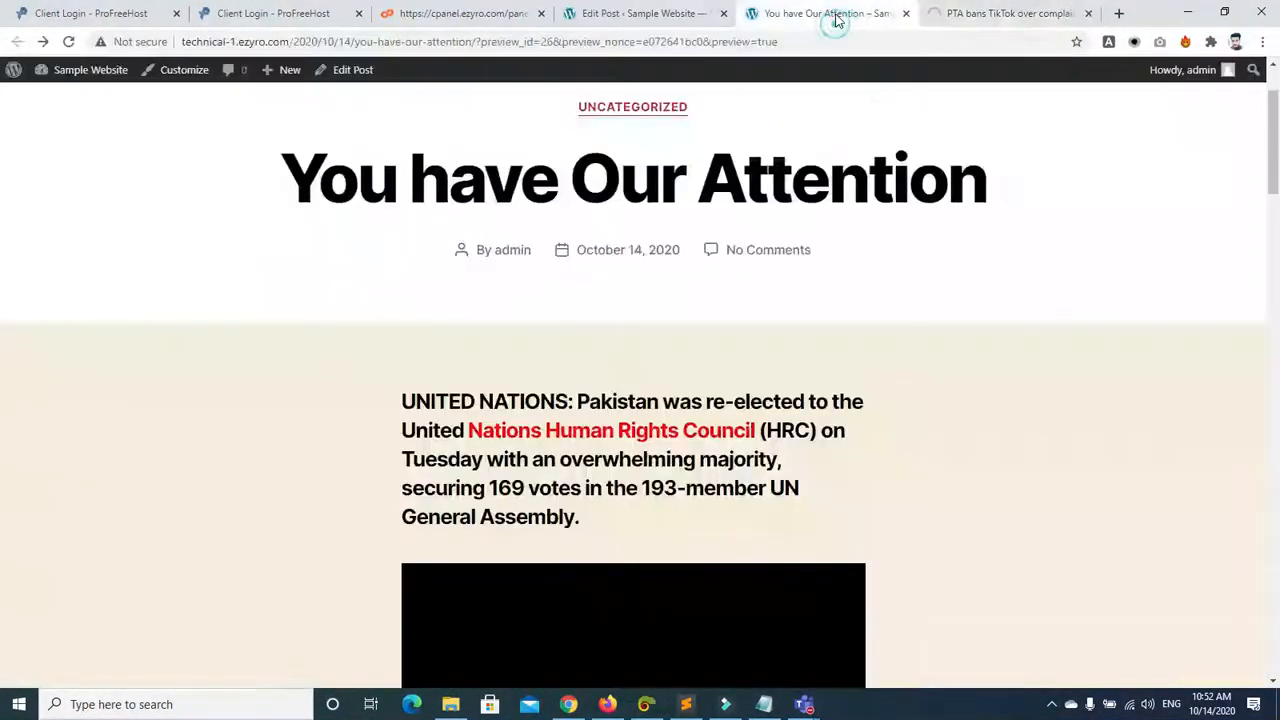
{"action": "left_click", "coordinate": [604, 14]}
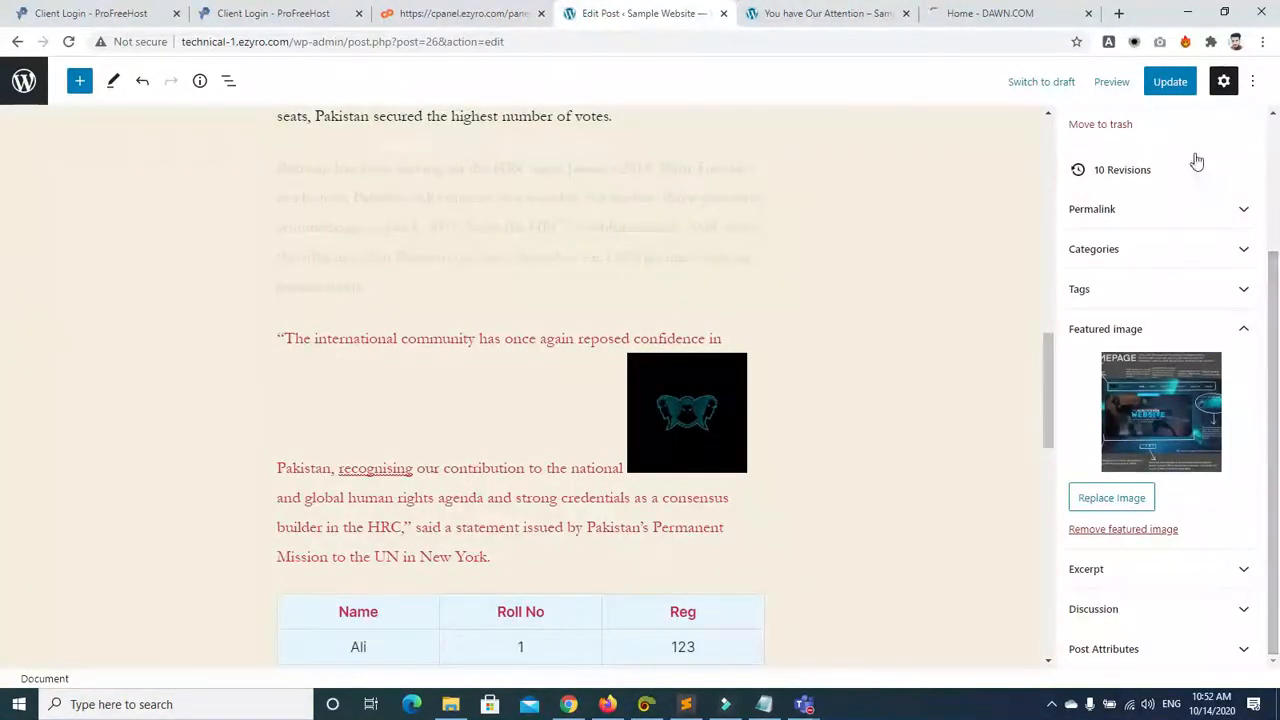
{"action": "left_click", "coordinate": [1169, 85]}
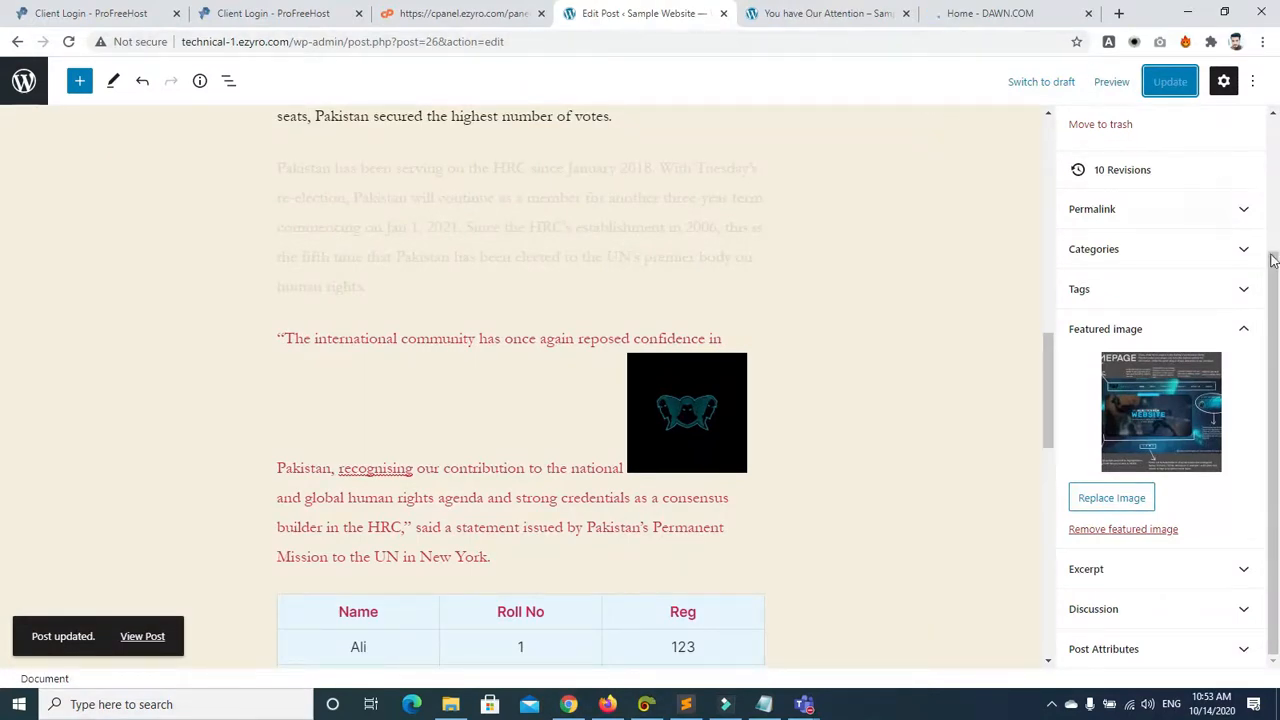
Step: Look over the post in the editor from its title down to the social icons
{"action": "scroll", "coordinate": [1268, 252], "scroll_direction": "up", "scroll_amount": 2}
{"action": "left_click_drag", "start_coordinate": [1047, 378], "coordinate": [1051, 283]}
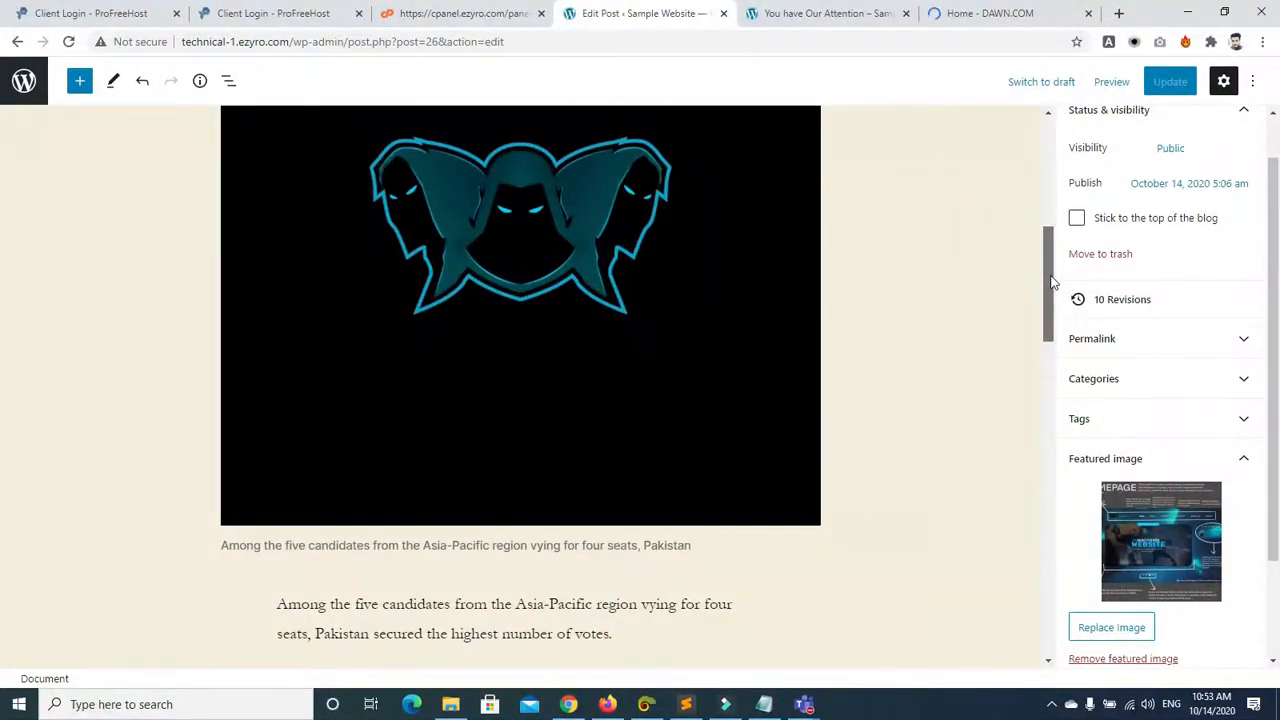
{"action": "left_click_drag", "start_coordinate": [1051, 283], "coordinate": [1058, 181]}
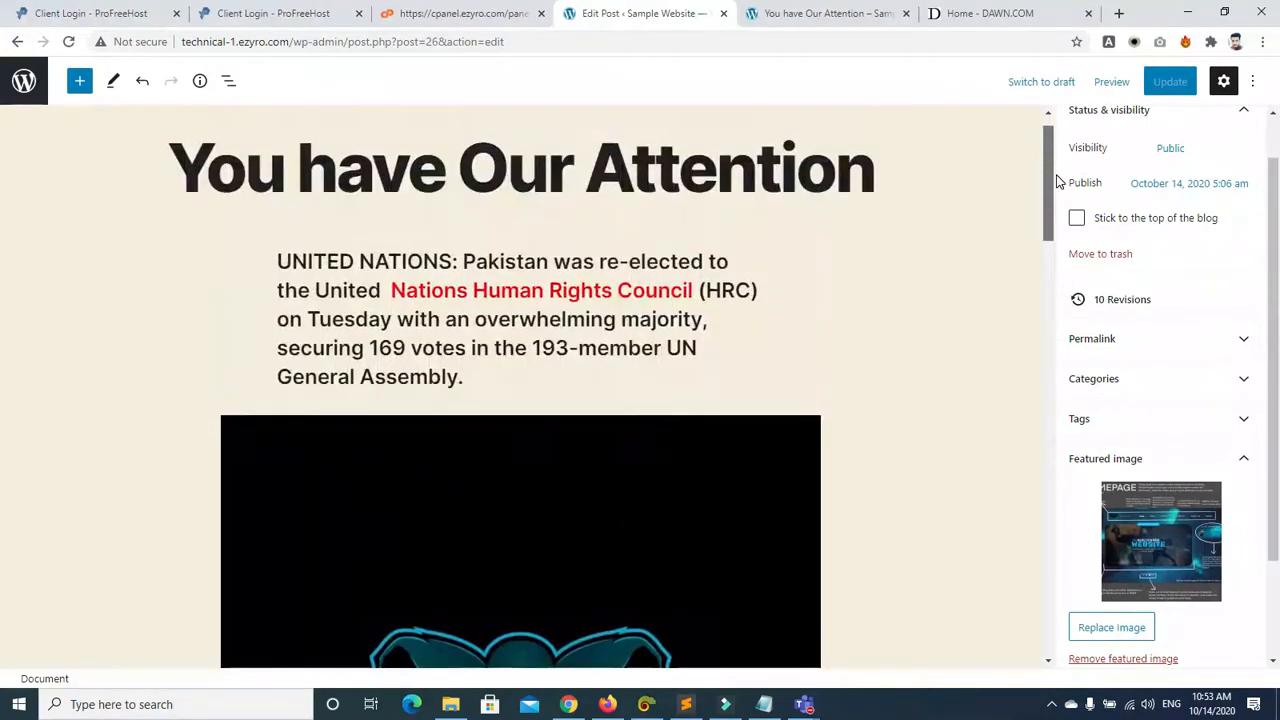
{"action": "left_click_drag", "start_coordinate": [1058, 181], "coordinate": [1046, 650]}
{"action": "left_click_drag", "start_coordinate": [1274, 438], "coordinate": [1277, 510]}
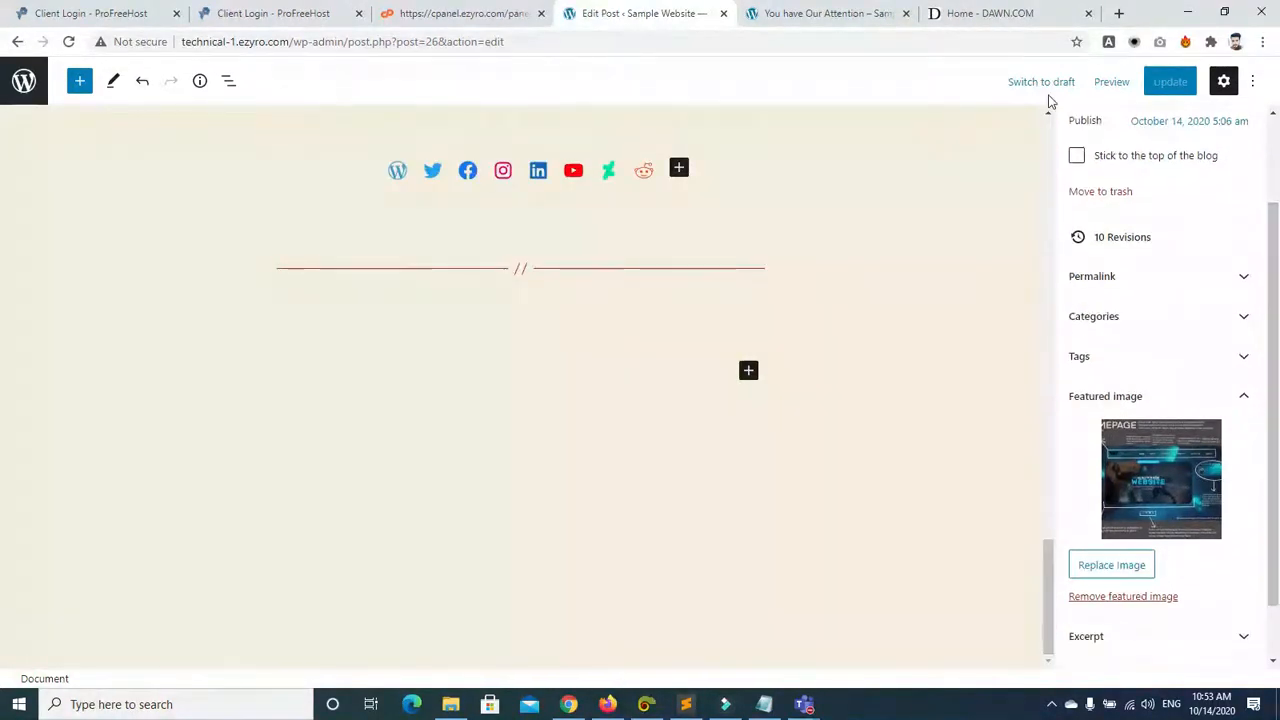
{"action": "right_click", "coordinate": [1085, 83]}
{"action": "left_click", "coordinate": [991, 66]}
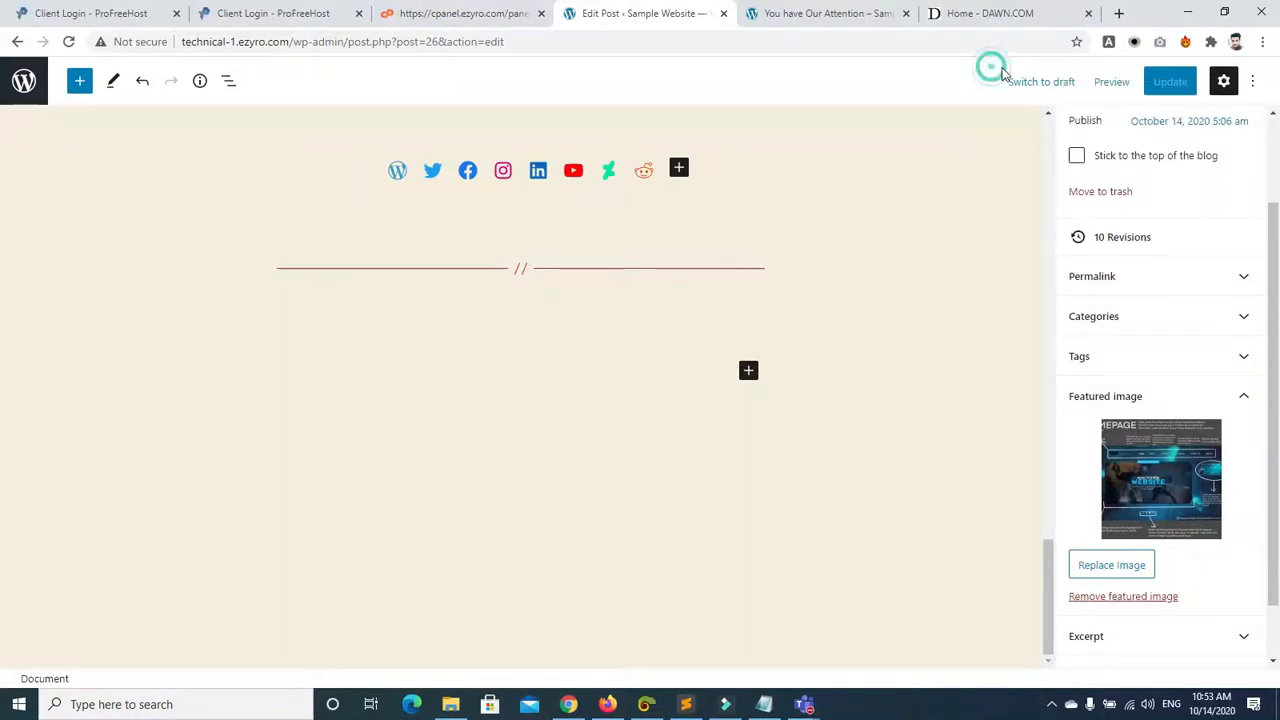
{"action": "right_click", "coordinate": [1090, 88]}
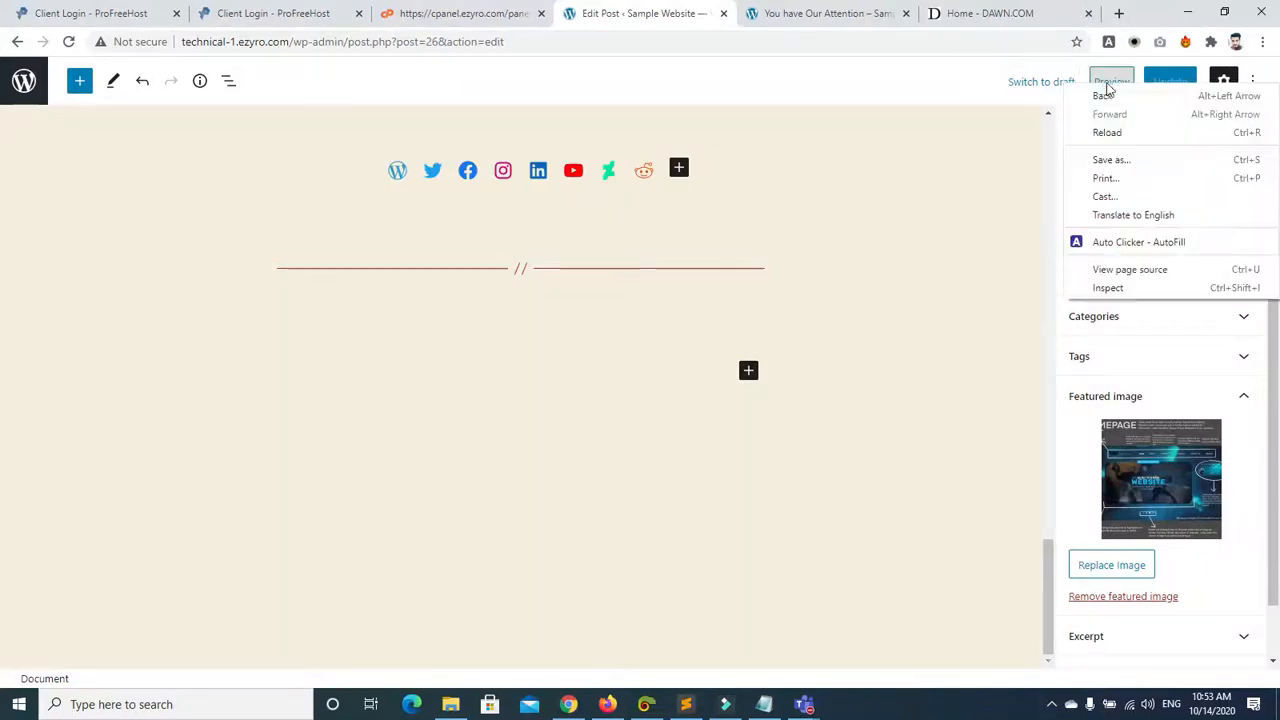
{"action": "left_click", "coordinate": [879, 20]}
{"action": "left_click", "coordinate": [887, 70]}
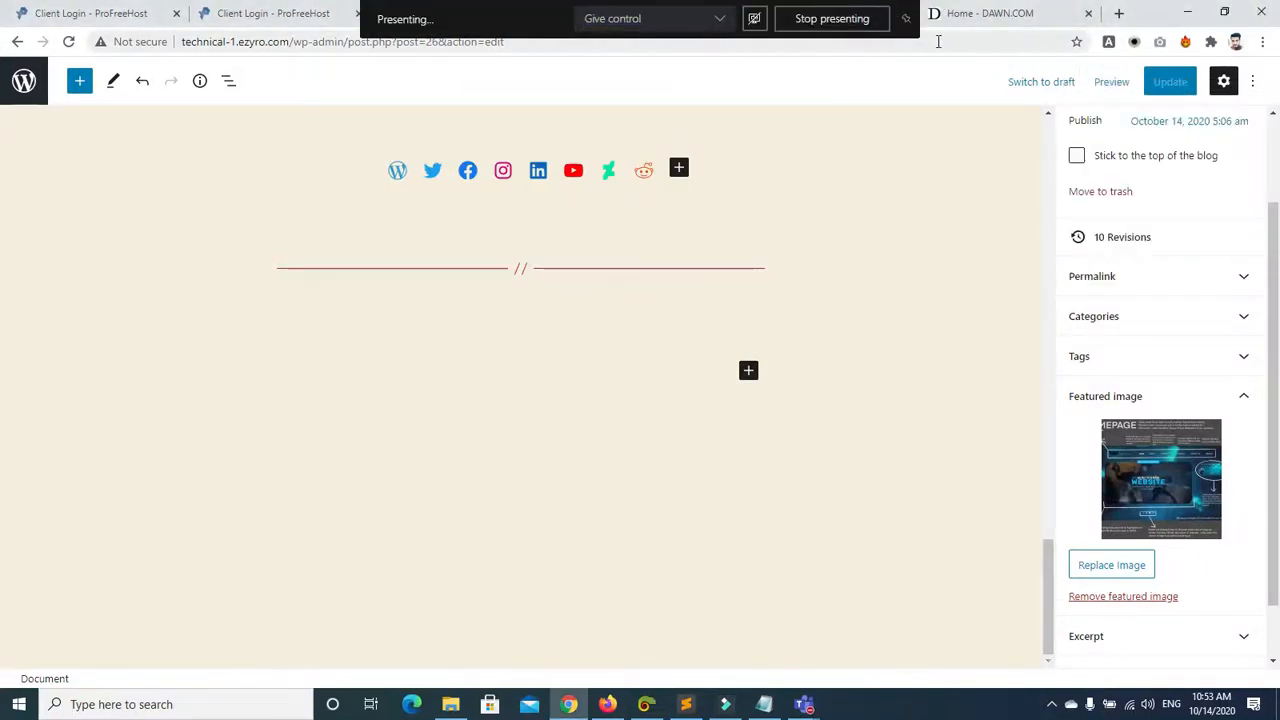
{"action": "left_click", "coordinate": [414, 22]}
{"action": "left_click", "coordinate": [856, 94]}
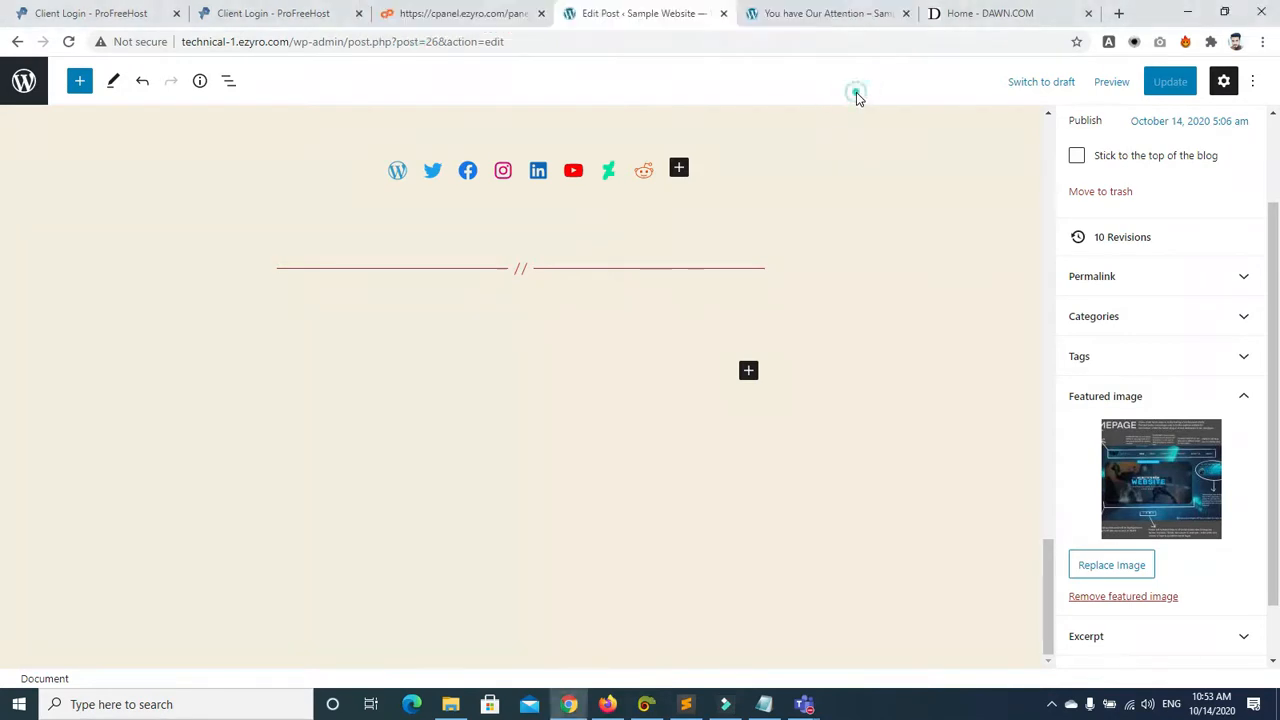
Step: Switch to the post preview and examine it from the featured image below the title down to the reply form
{"action": "left_click", "coordinate": [832, 18]}
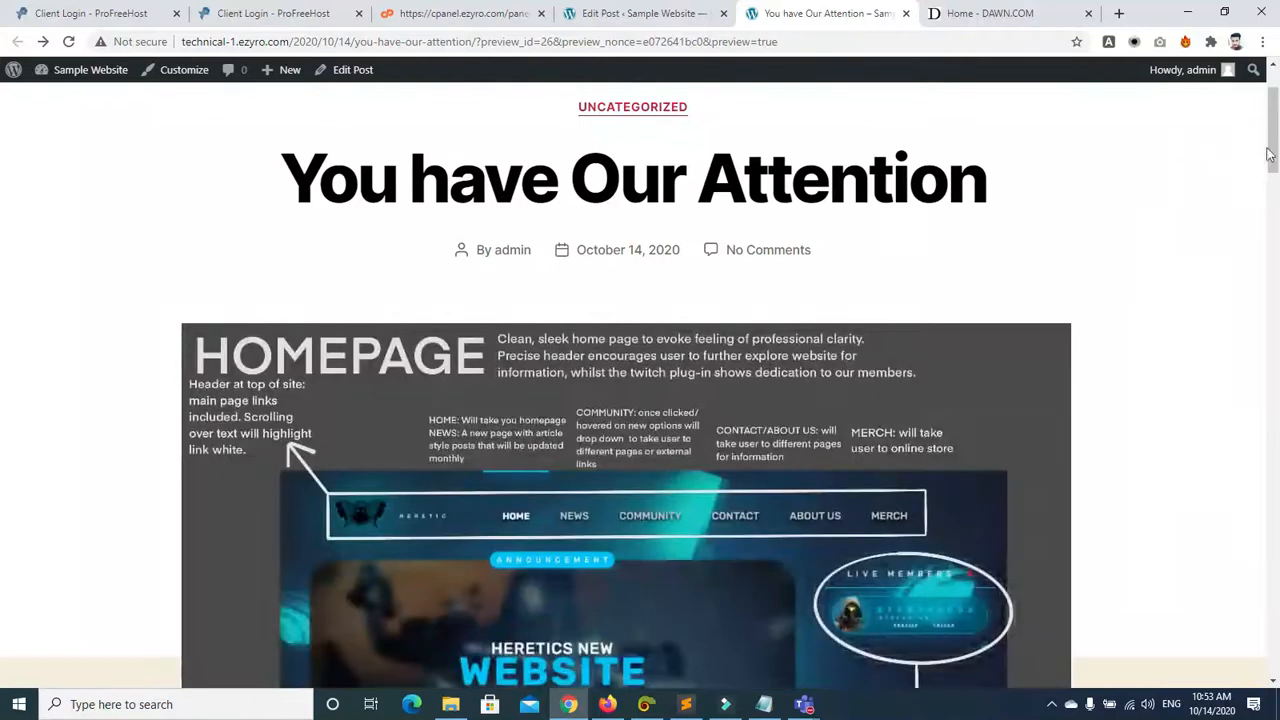
{"action": "left_click_drag", "start_coordinate": [1273, 154], "coordinate": [1247, 150]}
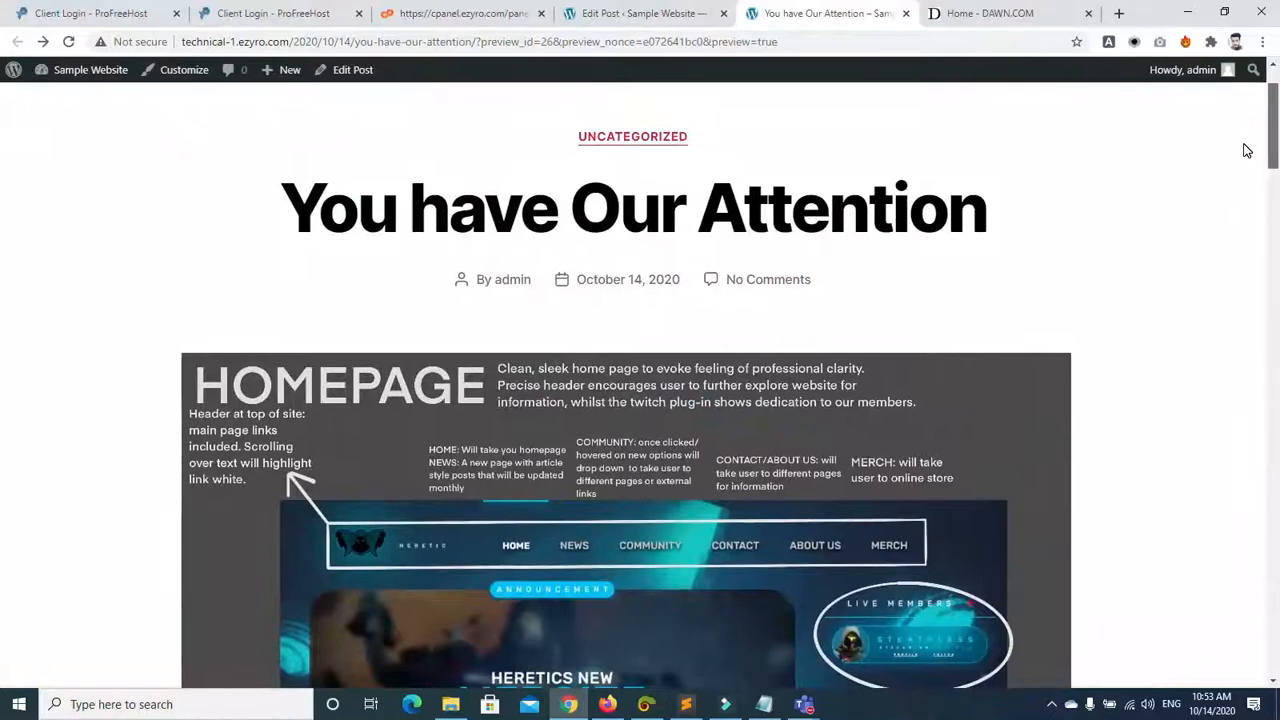
{"action": "mouse_move", "coordinate": [1247, 150]}
{"action": "left_mouse_down"}
{"action": "mouse_move", "coordinate": [1229, 260]}
{"action": "mouse_move", "coordinate": [1229, 158]}
{"action": "left_mouse_up"}
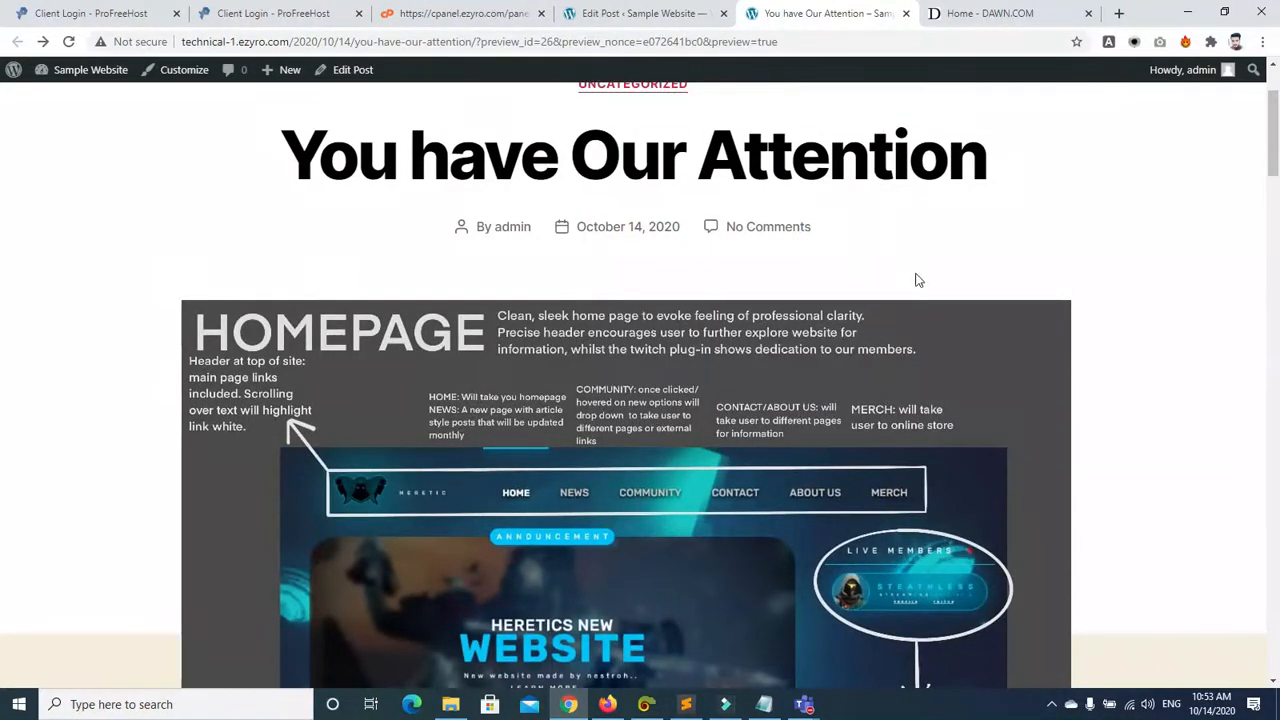
{"action": "left_click_drag", "start_coordinate": [1267, 147], "coordinate": [1276, 495]}
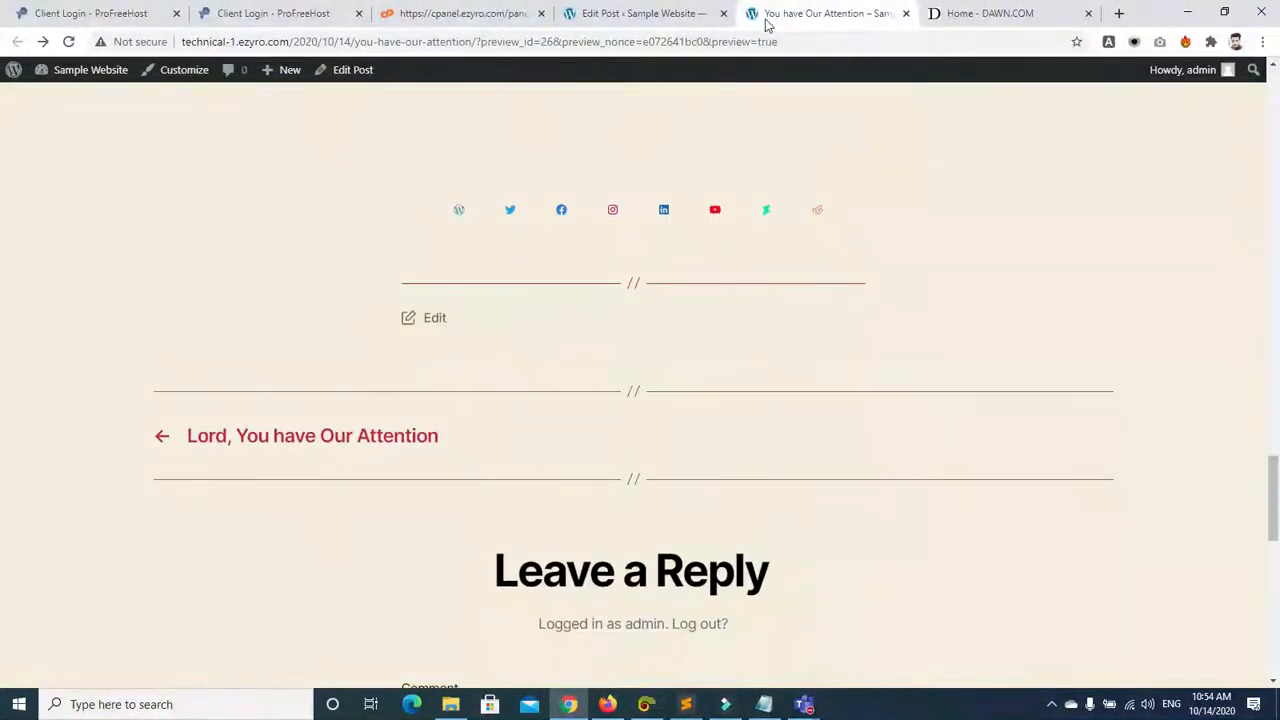
Step: Return to the post editor, expand and collapse the Categories settings, and go back to the list of all posts
{"action": "left_click", "coordinate": [578, 15]}
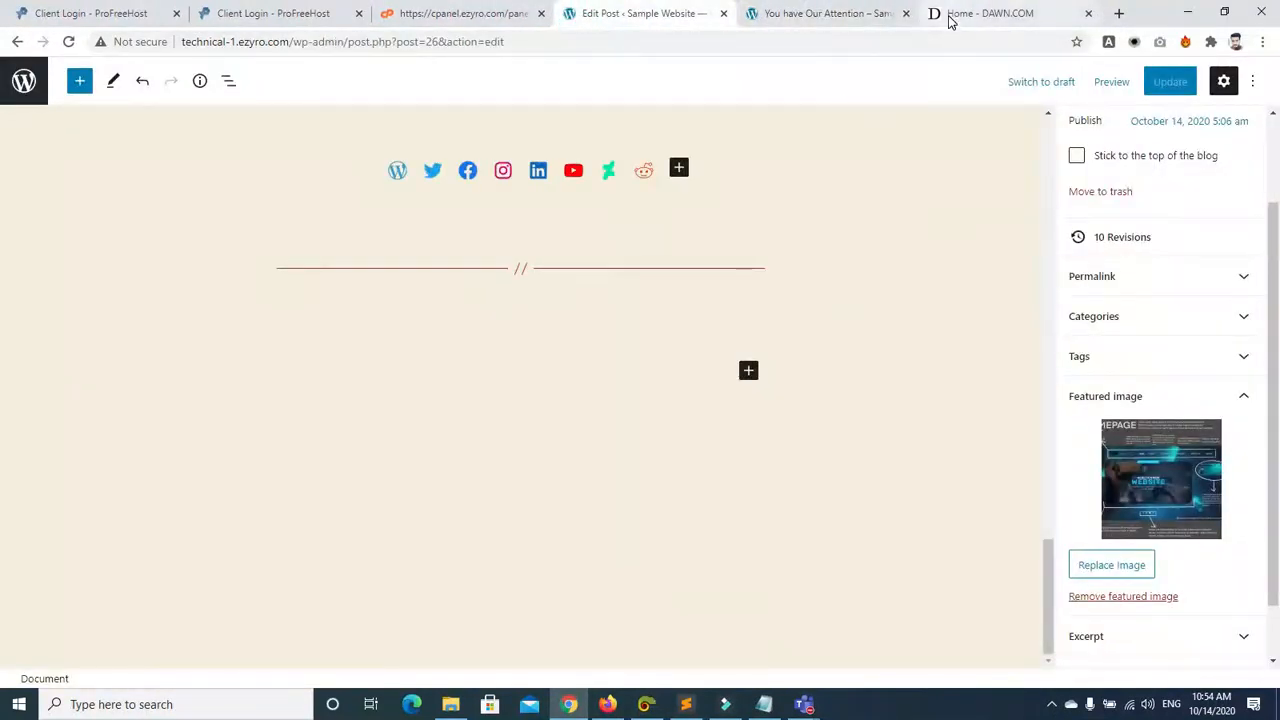
{"action": "left_click", "coordinate": [1247, 316]}
{"action": "left_click", "coordinate": [1247, 316]}
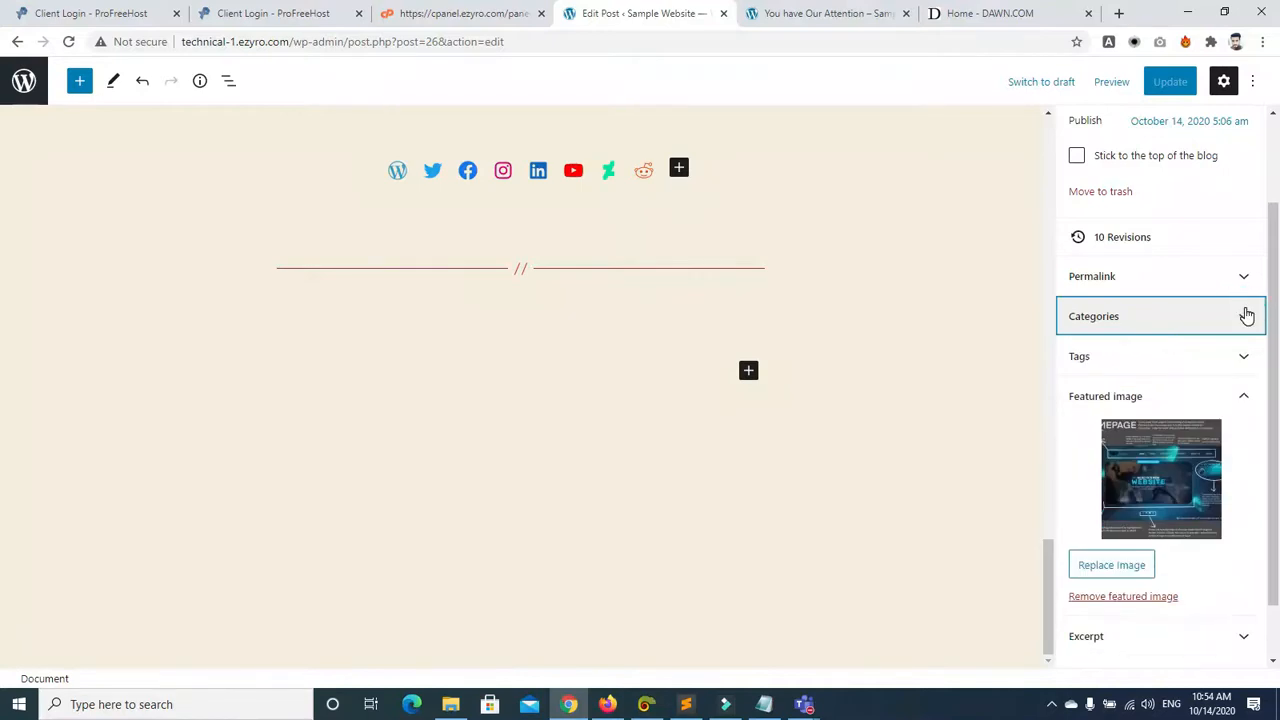
{"action": "left_click", "coordinate": [15, 43]}
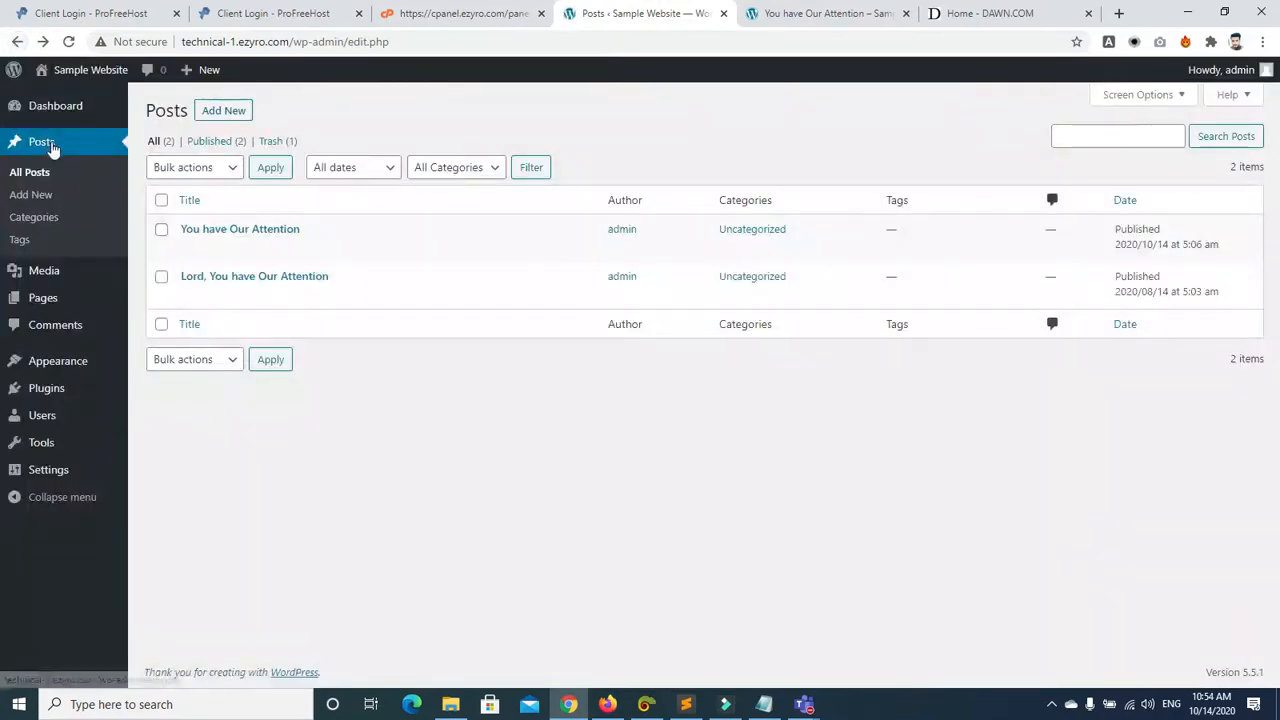
Step: Open the post categories and add a category named "news" with the slug "news" and no parent category
{"action": "left_click", "coordinate": [42, 227]}
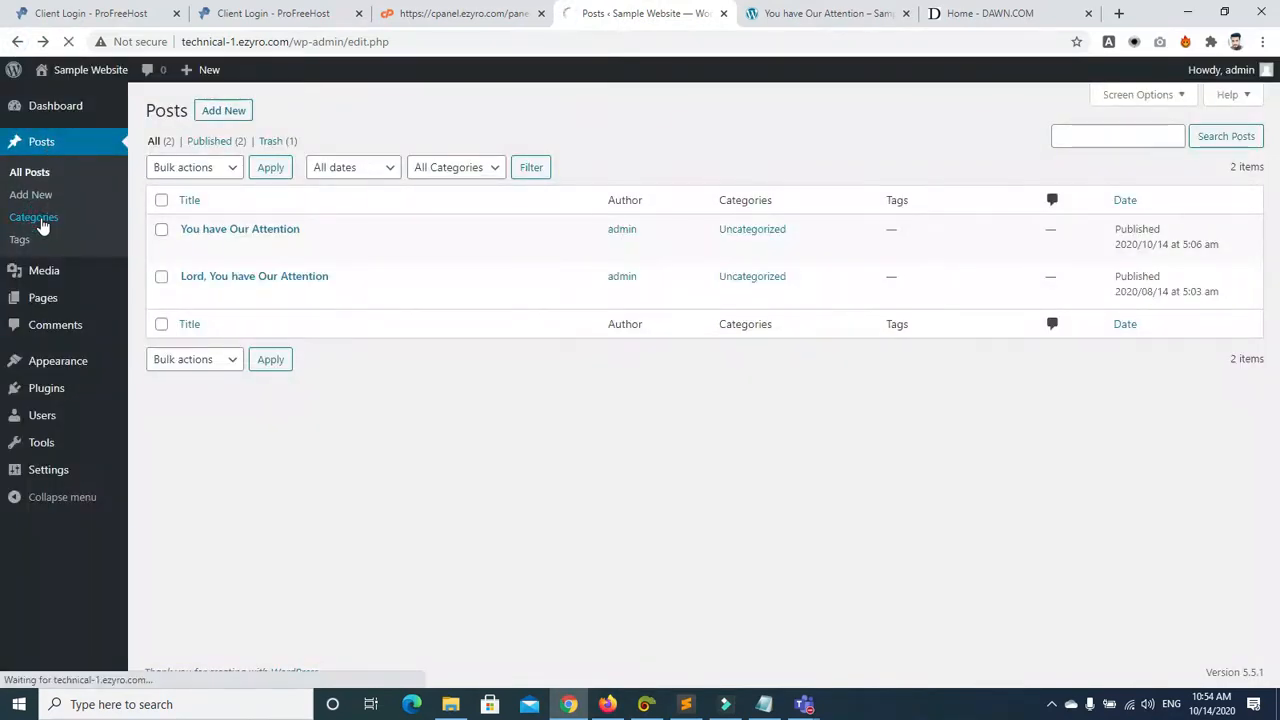
{"action": "left_click", "coordinate": [289, 211]}
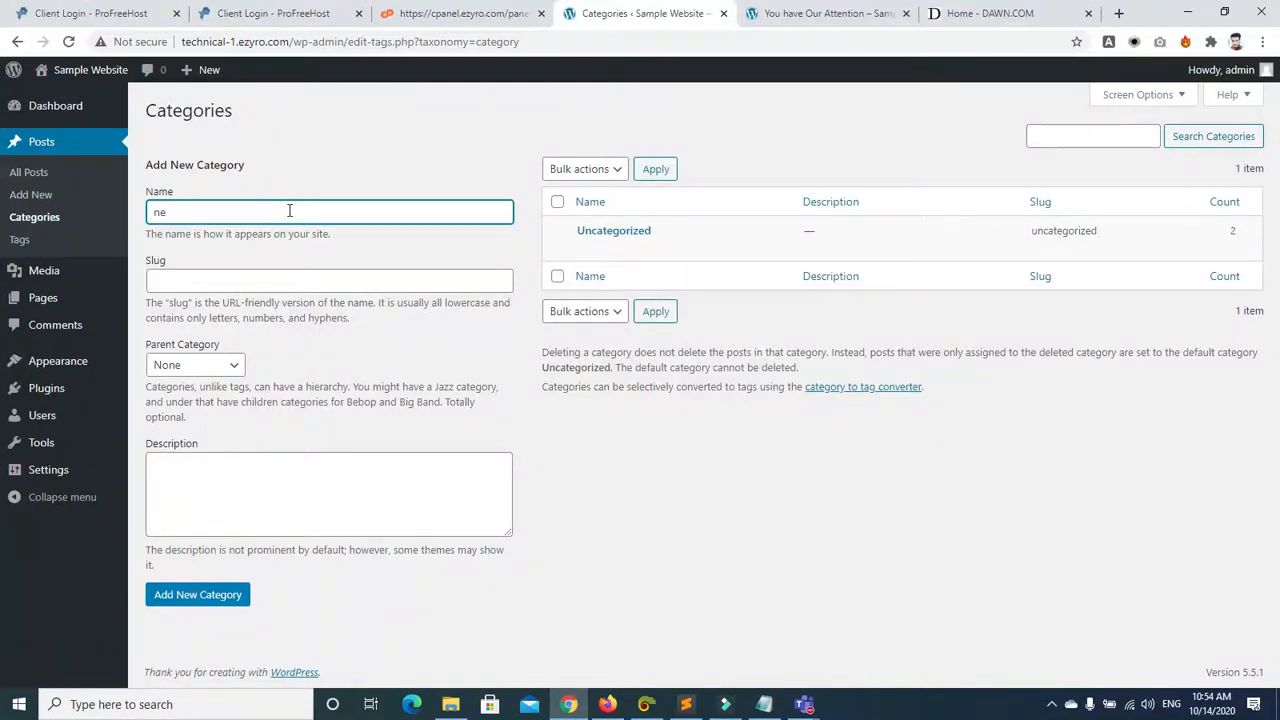
{"action": "left_click", "coordinate": [258, 275]}
{"action": "type", "text": "news"}
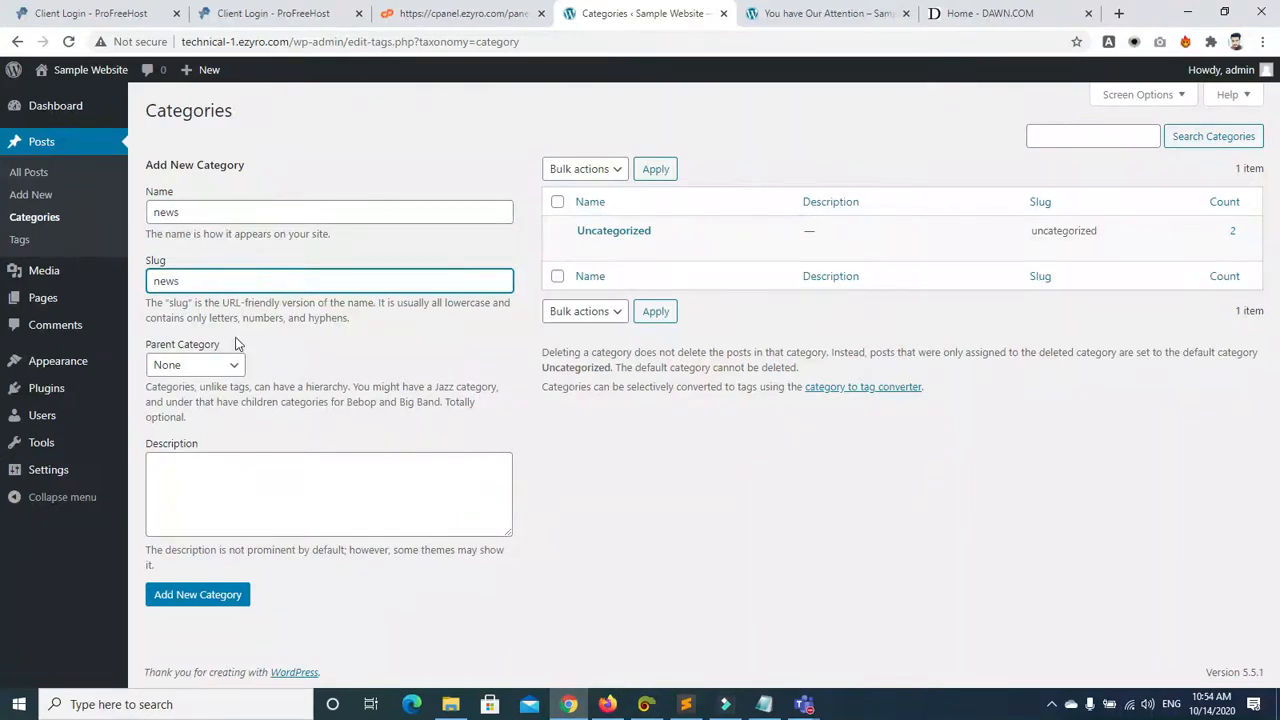
{"action": "left_click", "coordinate": [233, 366]}
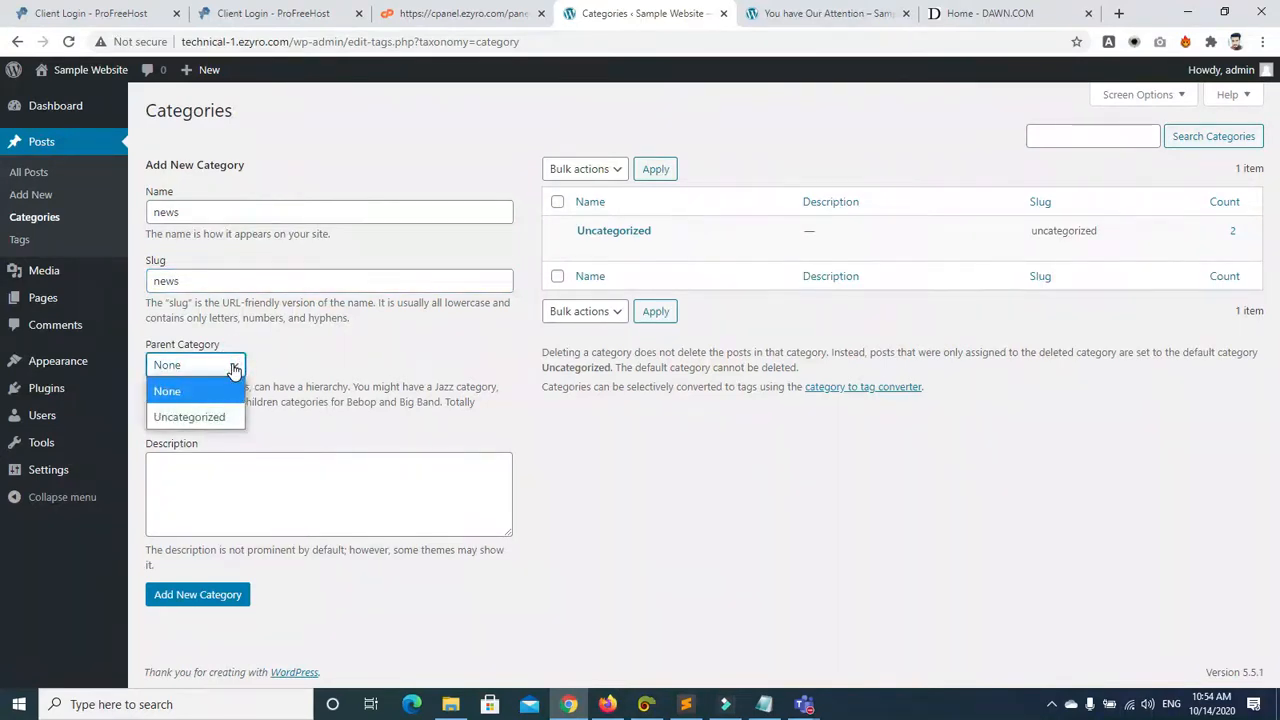
{"action": "left_click", "coordinate": [233, 366]}
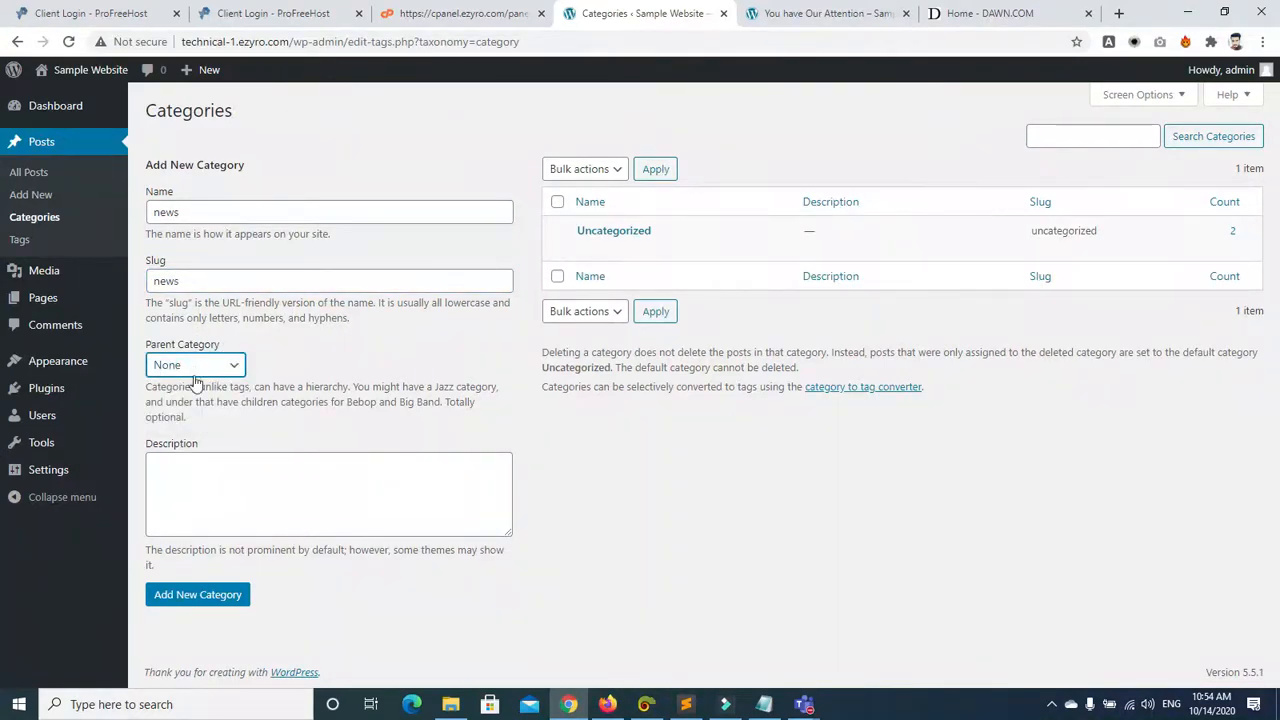
{"action": "left_click", "coordinate": [221, 596]}
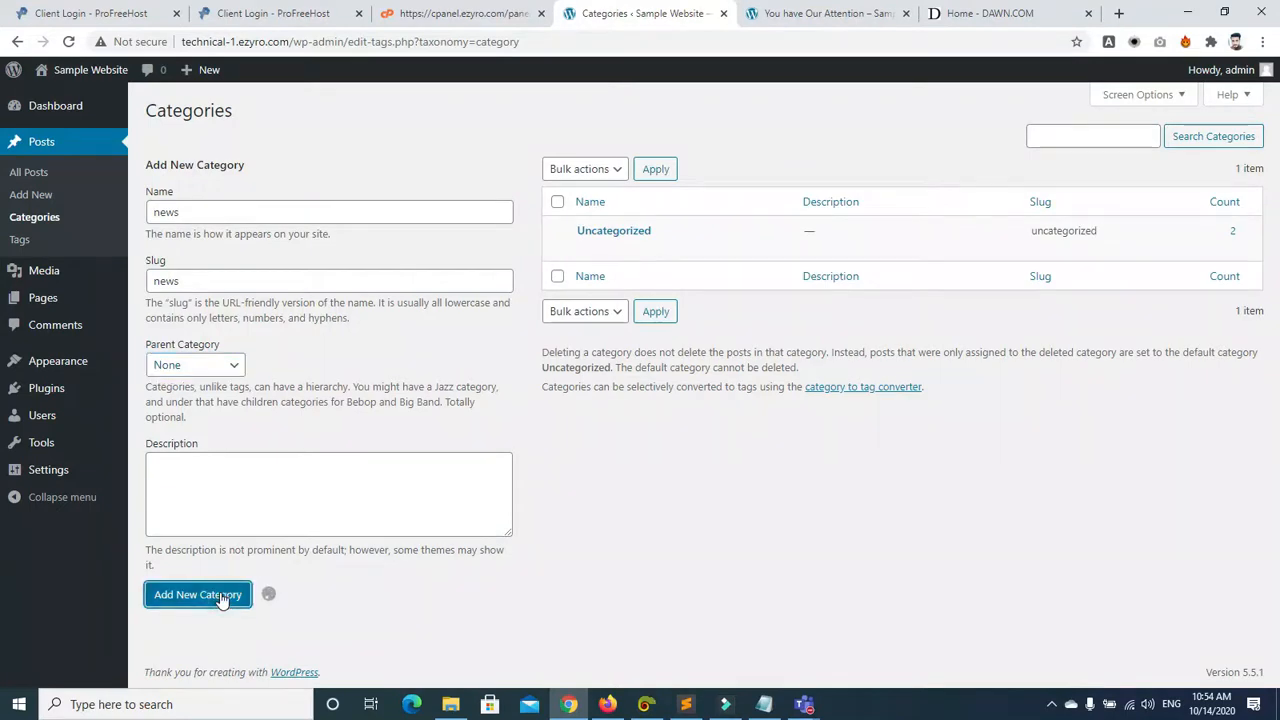
Step: Add a second category named "tech" with the slug "tech"
{"action": "left_click", "coordinate": [362, 211]}
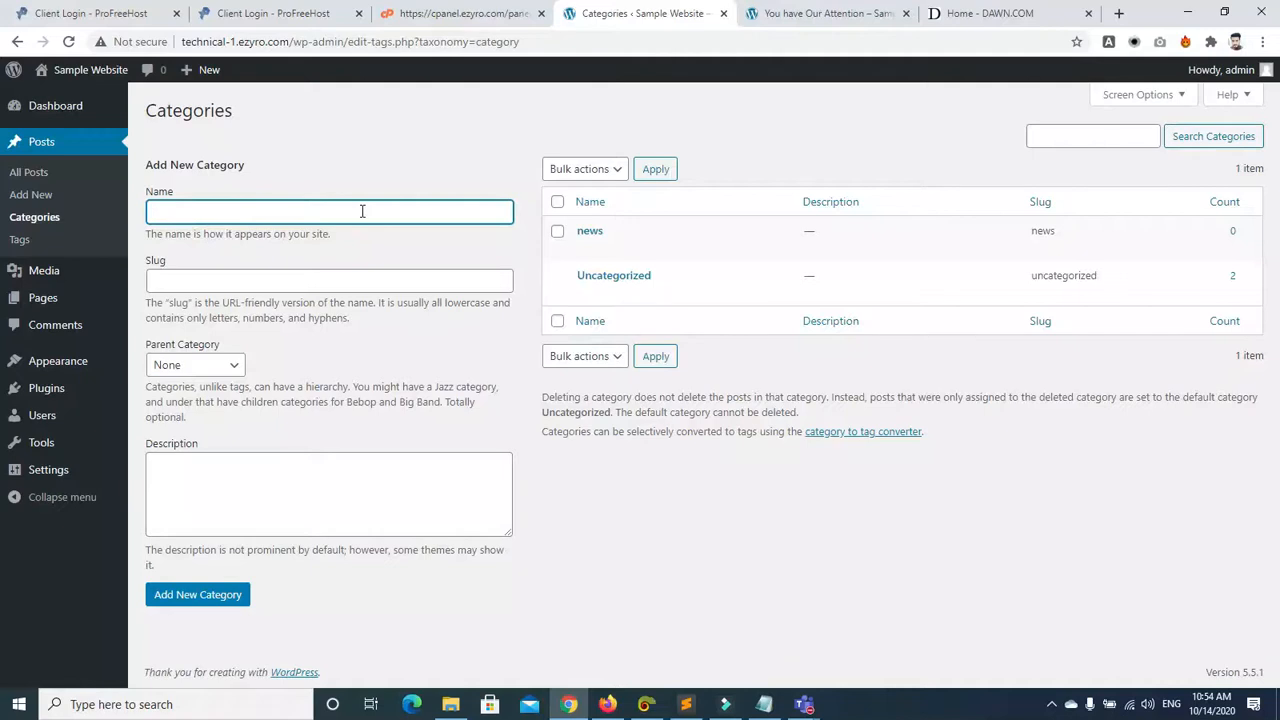
{"action": "key", "text": "Tab"}
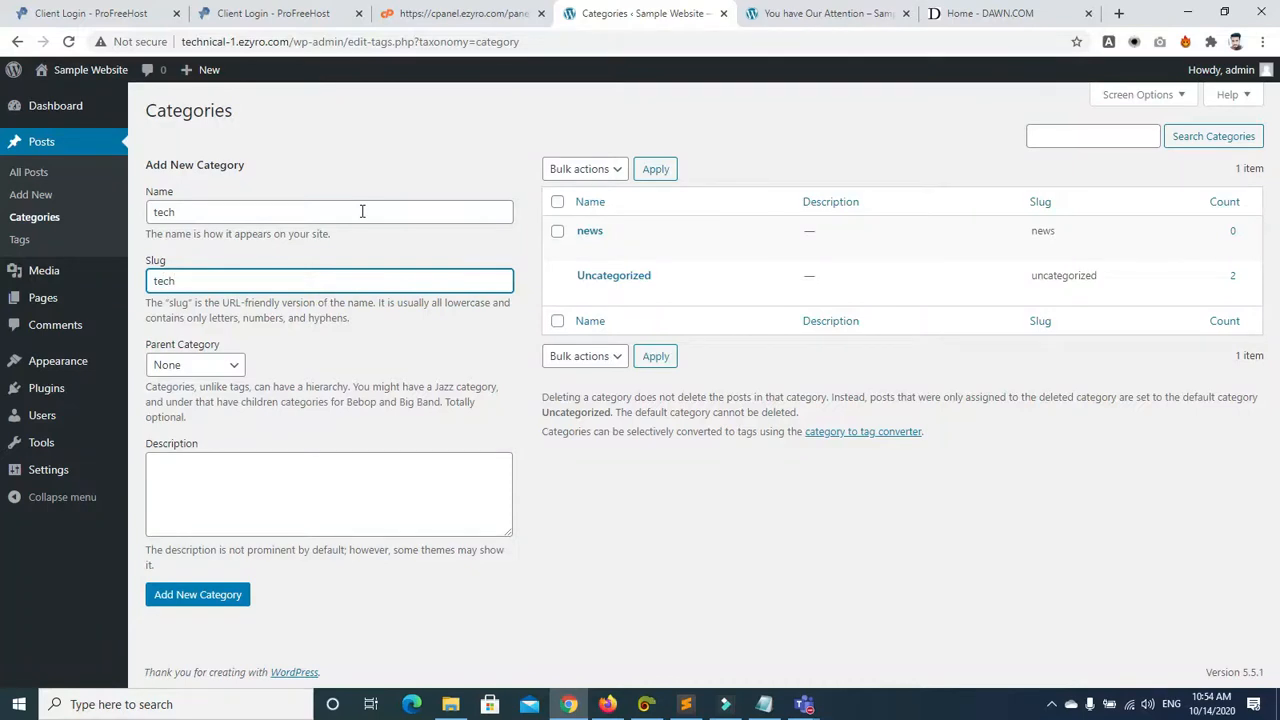
{"action": "left_click", "coordinate": [193, 594]}
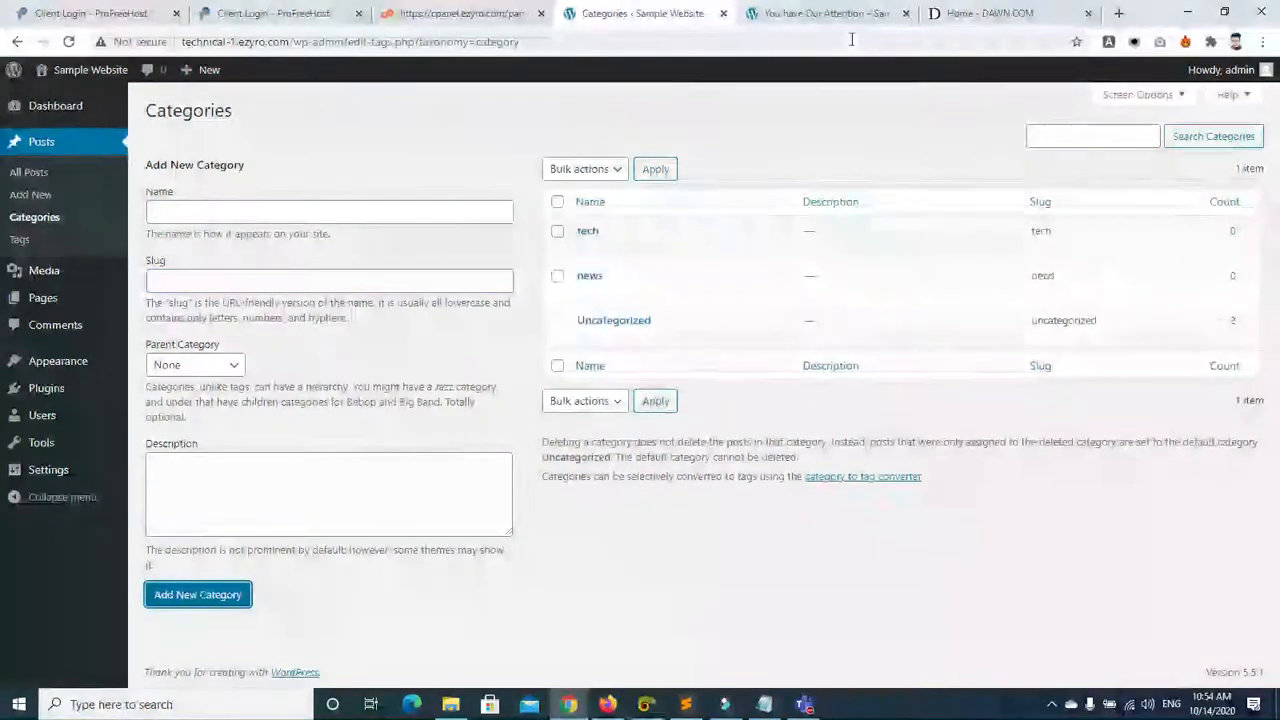
Step: Switch to the DAWN news site and look over how its home page groups stories into categories such as Sport, Business and Tech
{"action": "left_click", "coordinate": [960, 12]}
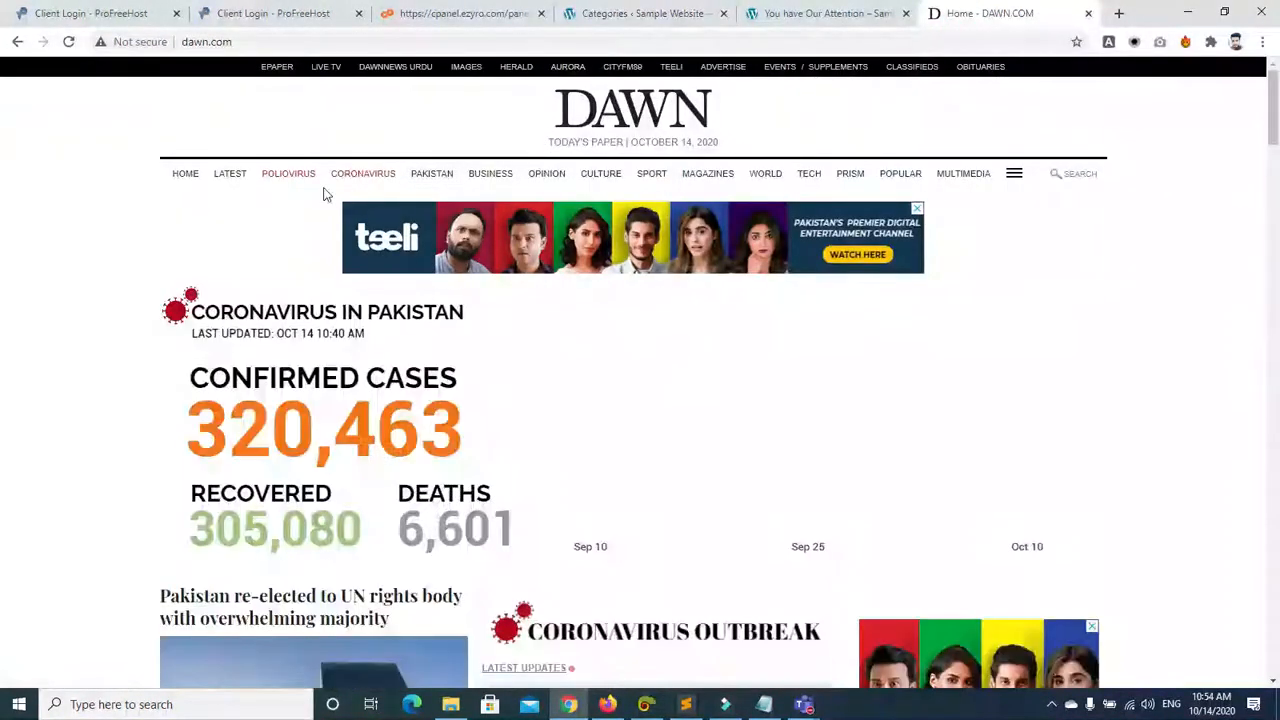
{"action": "scroll", "coordinate": [2, 143], "scroll_direction": "down", "scroll_amount": 10}
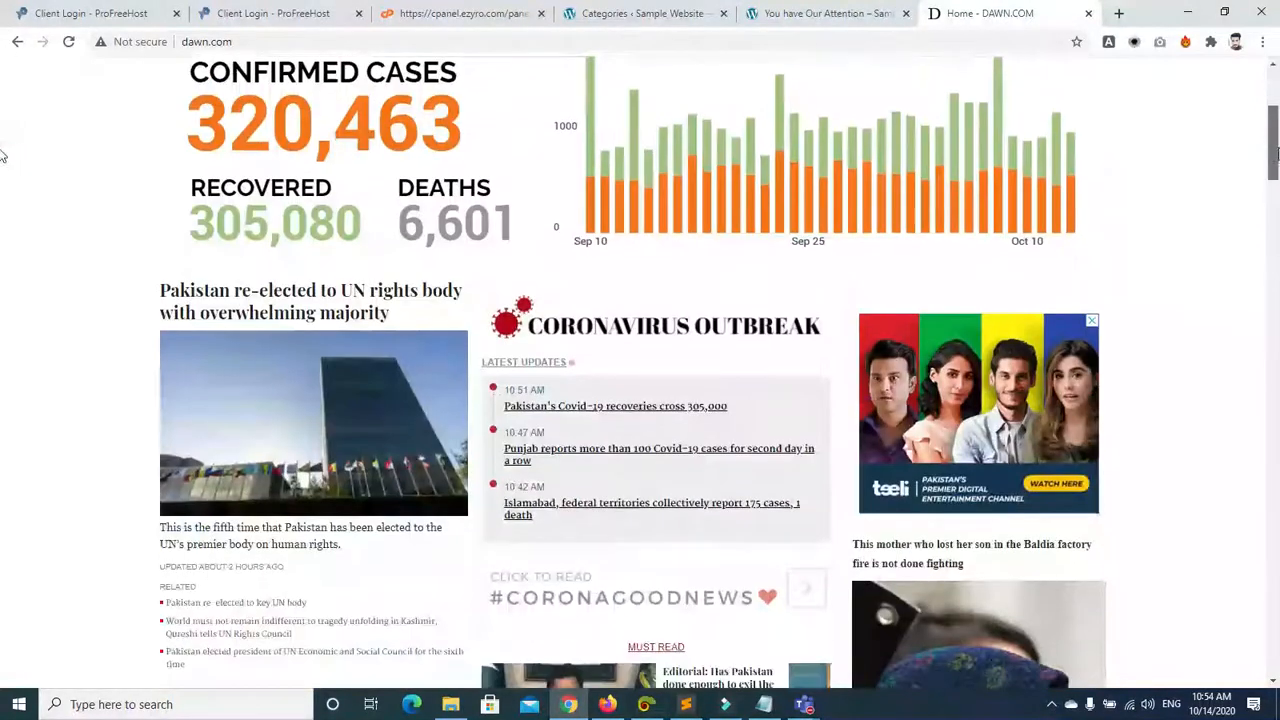
{"action": "scroll", "coordinate": [2, 229], "scroll_direction": "up", "scroll_amount": 3}
{"action": "scroll", "coordinate": [2, 210], "scroll_direction": "down", "scroll_amount": 4}
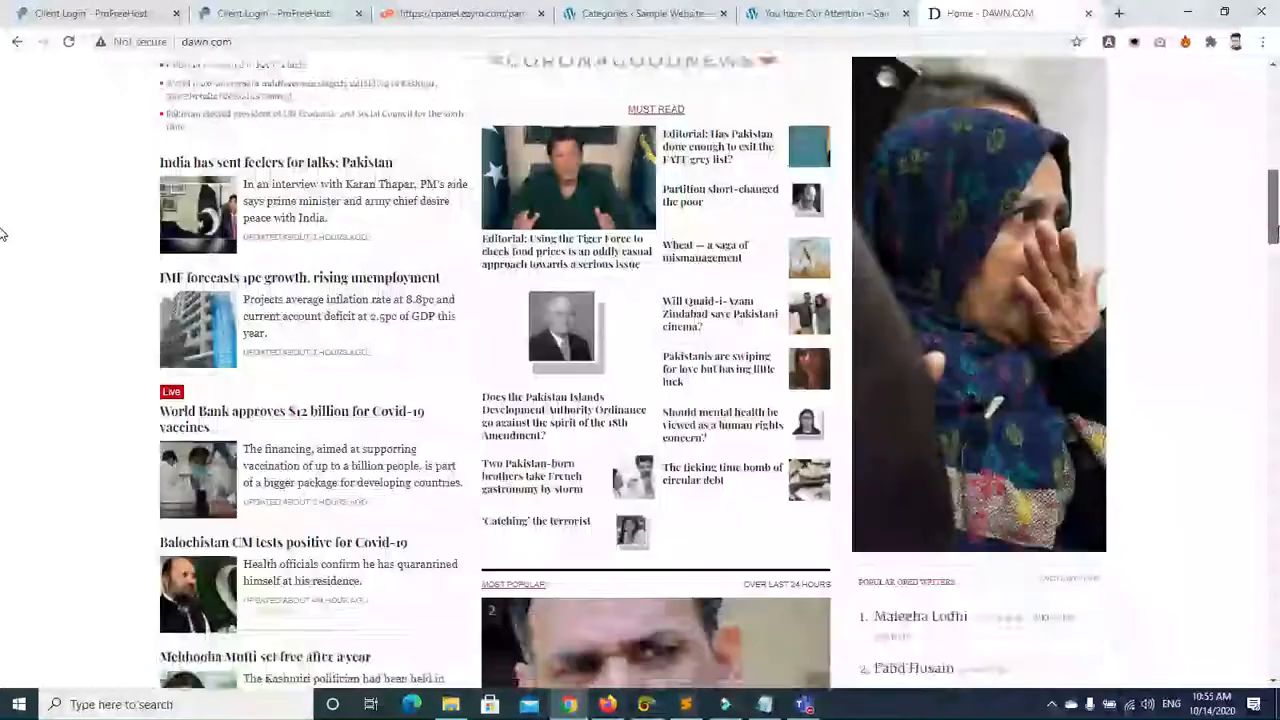
{"action": "scroll", "coordinate": [2, 258], "scroll_direction": "down", "scroll_amount": 10}
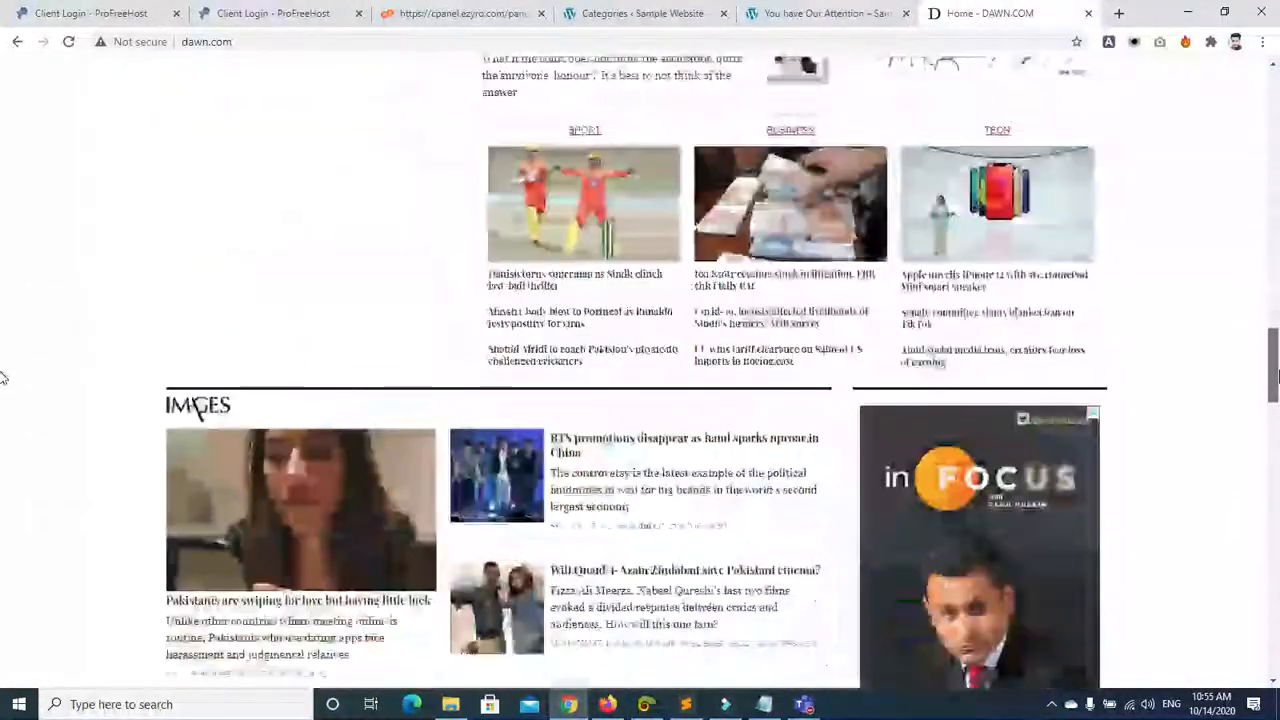
{"action": "left_click_drag", "start_coordinate": [1277, 372], "coordinate": [1274, 112]}
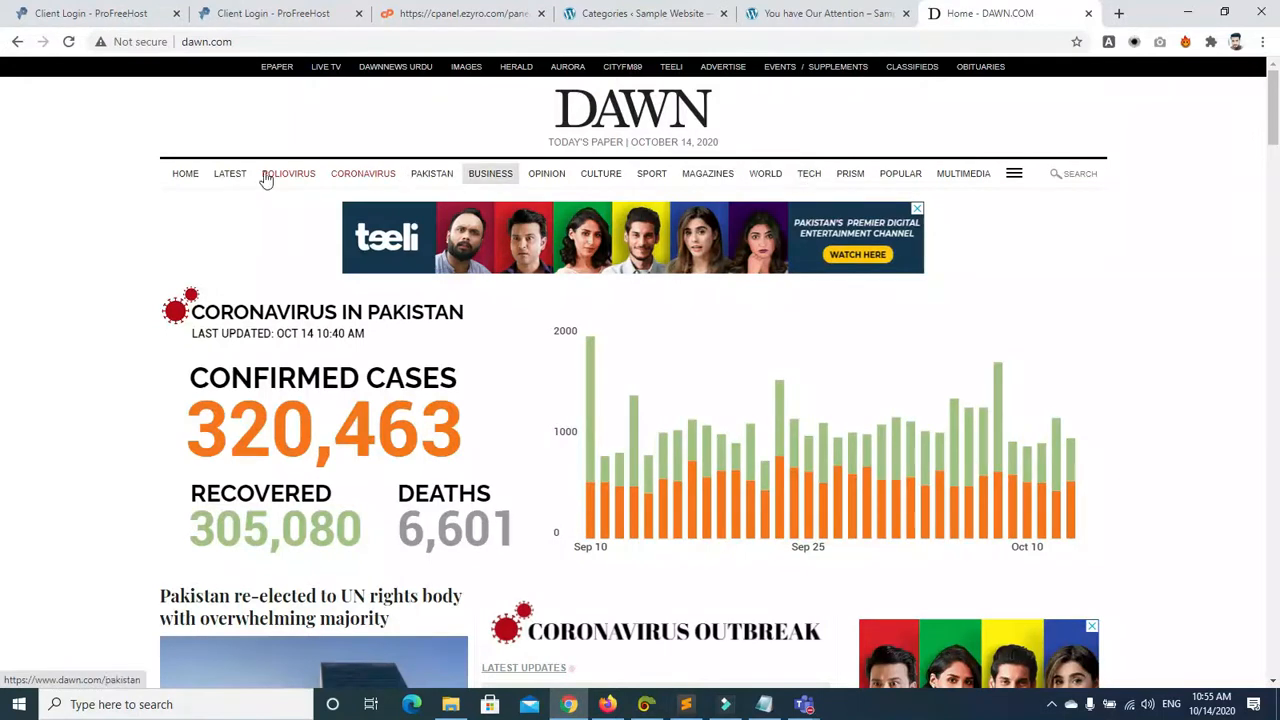
Step: Browse the Business, Magazines and Tech sections of the DAWN site to see how articles are sorted by category
{"action": "left_click", "coordinate": [425, 180]}
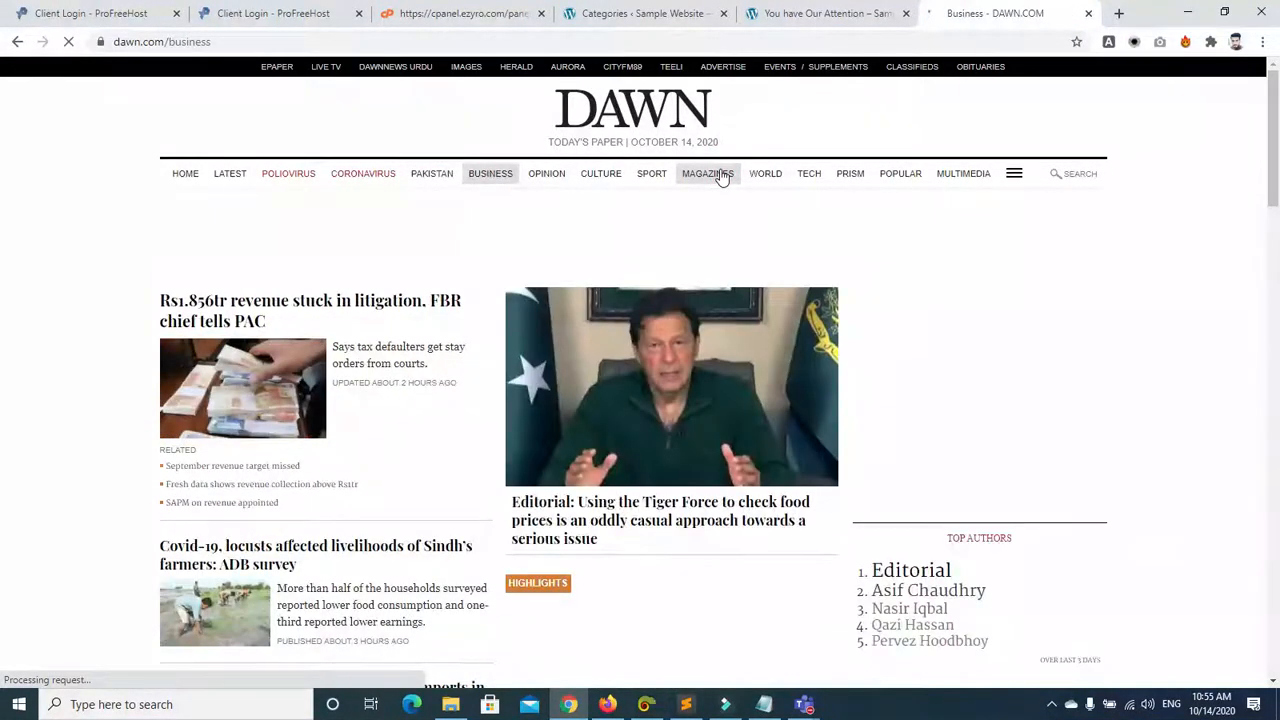
{"action": "left_click", "coordinate": [705, 176]}
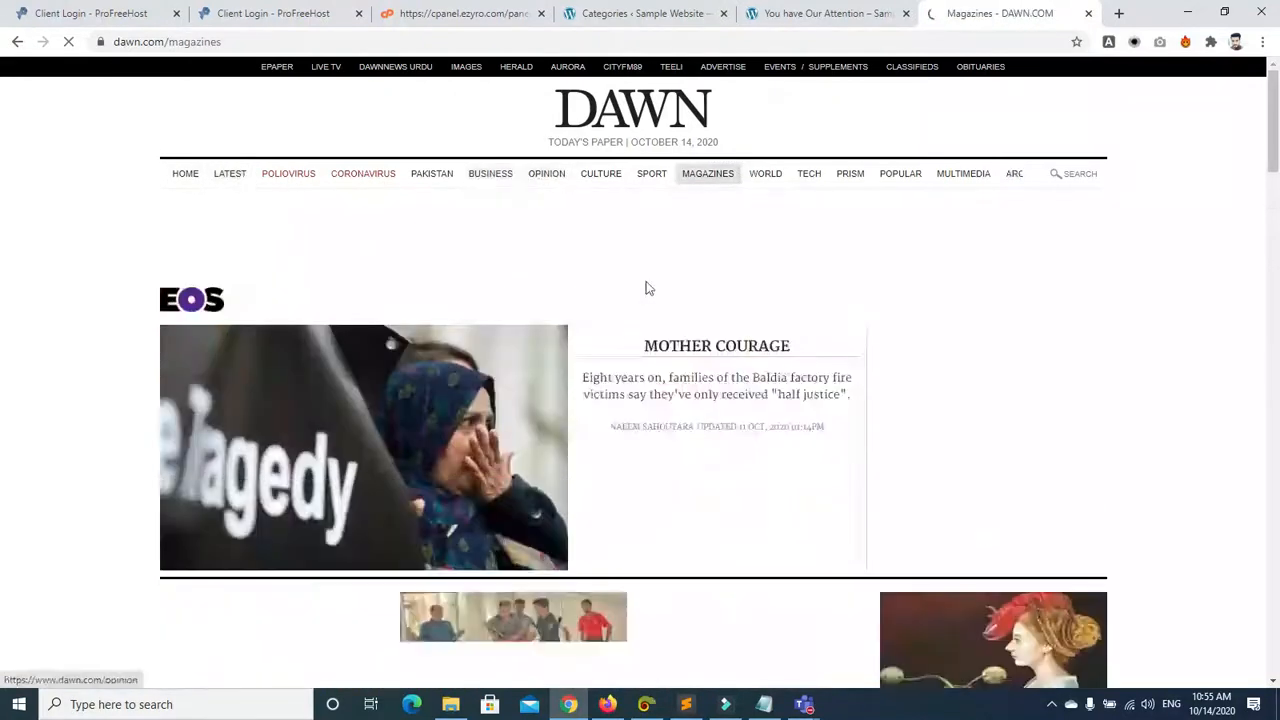
{"action": "scroll", "coordinate": [1046, 174], "scroll_direction": "down", "scroll_amount": 1}
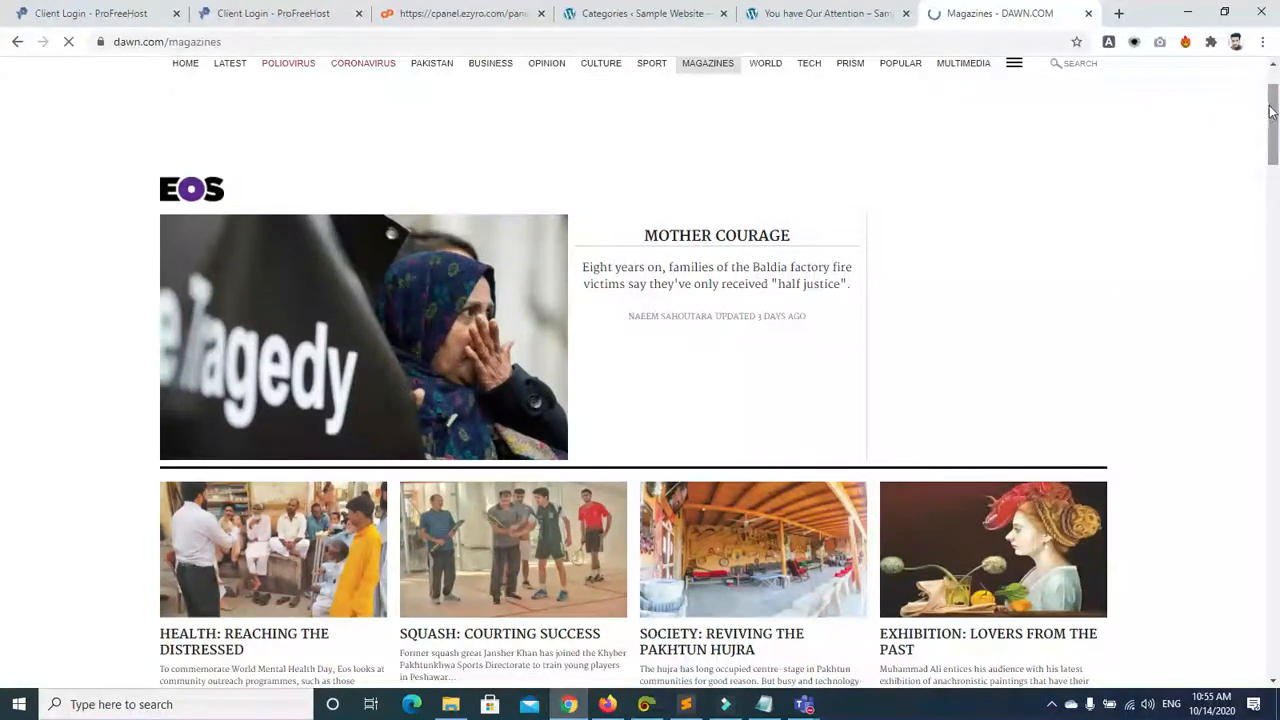
{"action": "mouse_move", "coordinate": [1276, 110]}
{"action": "left_mouse_down"}
{"action": "mouse_move", "coordinate": [1277, 167]}
{"action": "mouse_move", "coordinate": [1274, 96]}
{"action": "left_mouse_up"}
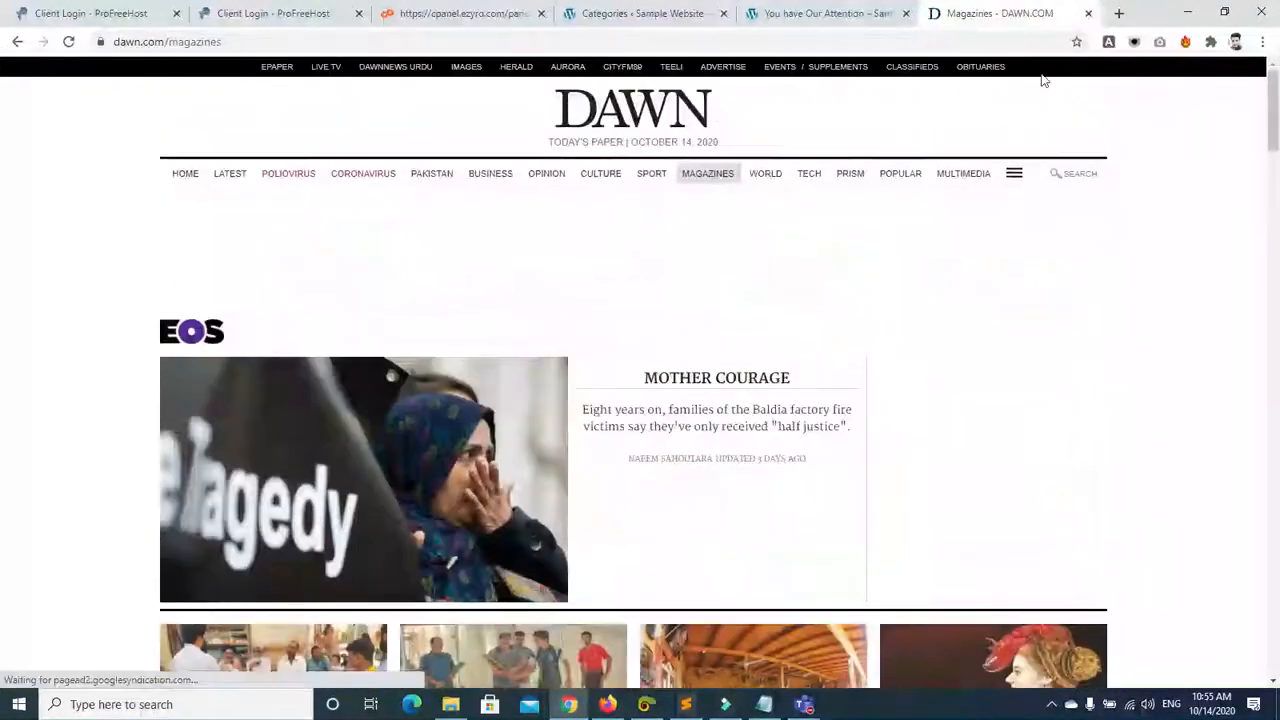
{"action": "left_click", "coordinate": [815, 176]}
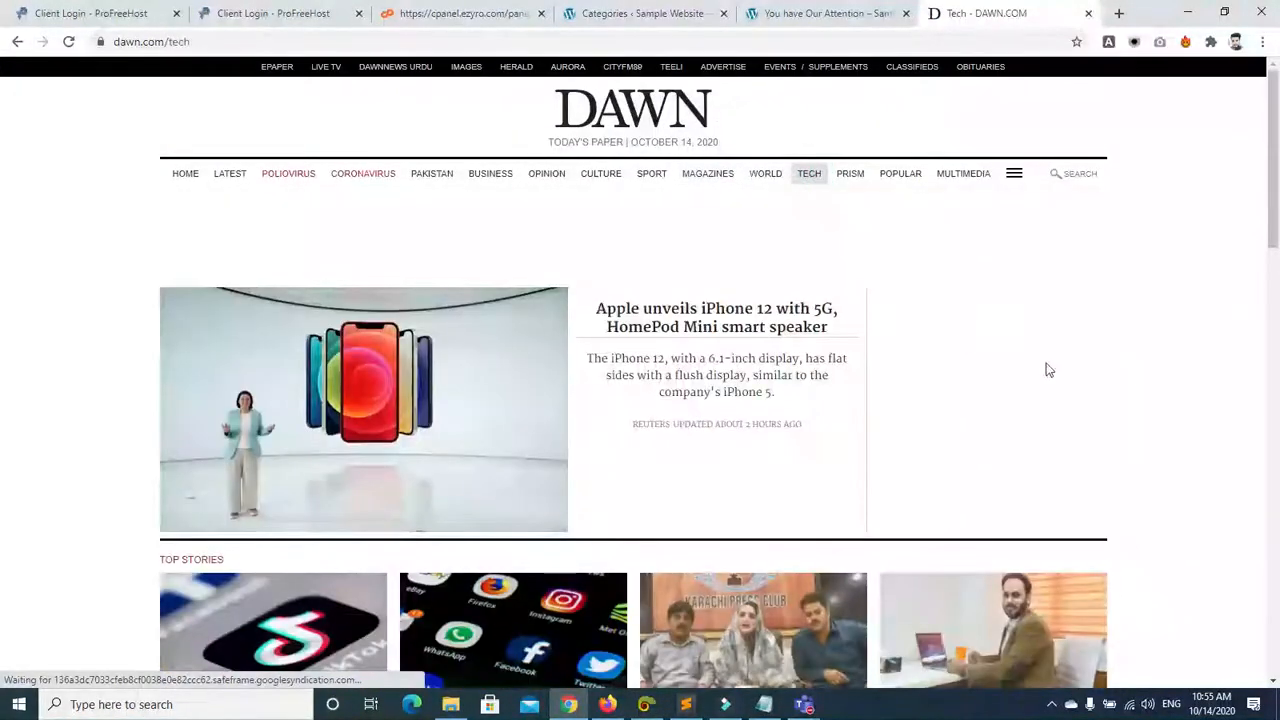
{"action": "mouse_move", "coordinate": [1278, 213]}
{"action": "left_mouse_down"}
{"action": "mouse_move", "coordinate": [1274, 494]}
{"action": "mouse_move", "coordinate": [1272, 195]}
{"action": "mouse_move", "coordinate": [1272, 219]}
{"action": "left_mouse_up"}
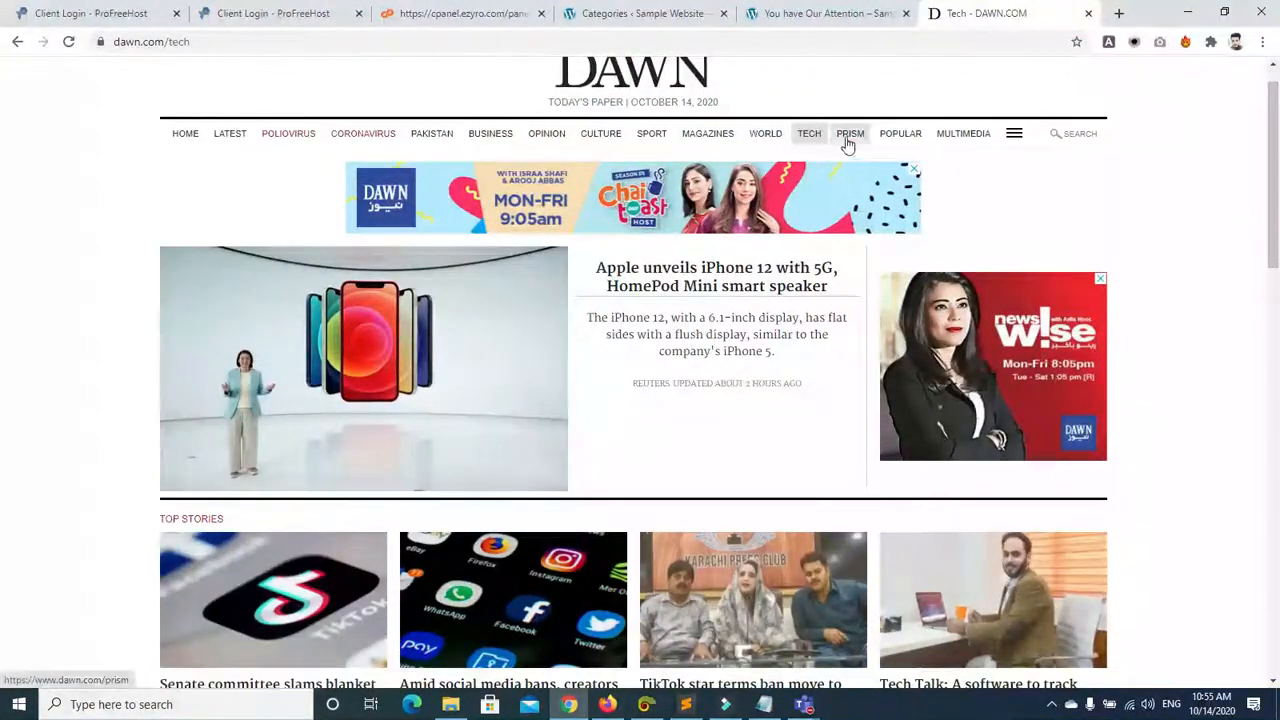
Step: Return to the WordPress admin and open the post "You have Our Attention" for editing from the posts list
{"action": "left_click", "coordinate": [640, 13]}
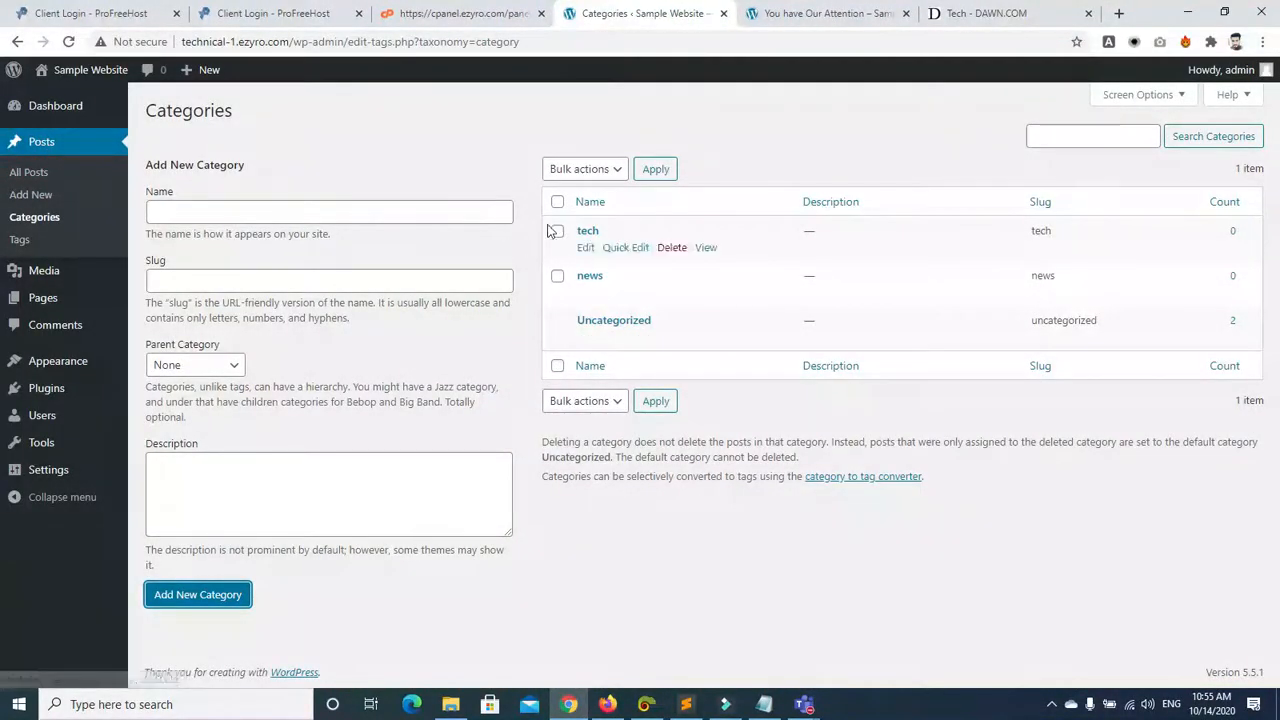
{"action": "left_click", "coordinate": [20, 143]}
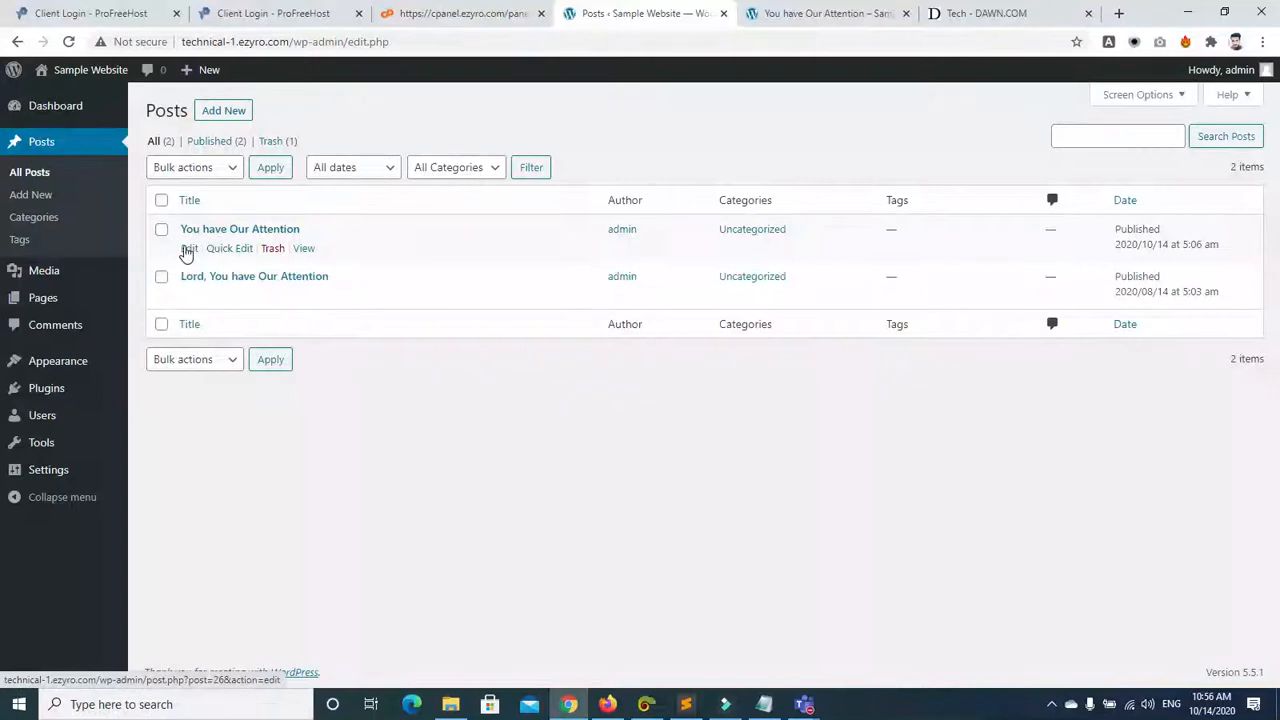
{"action": "left_click", "coordinate": [188, 249]}
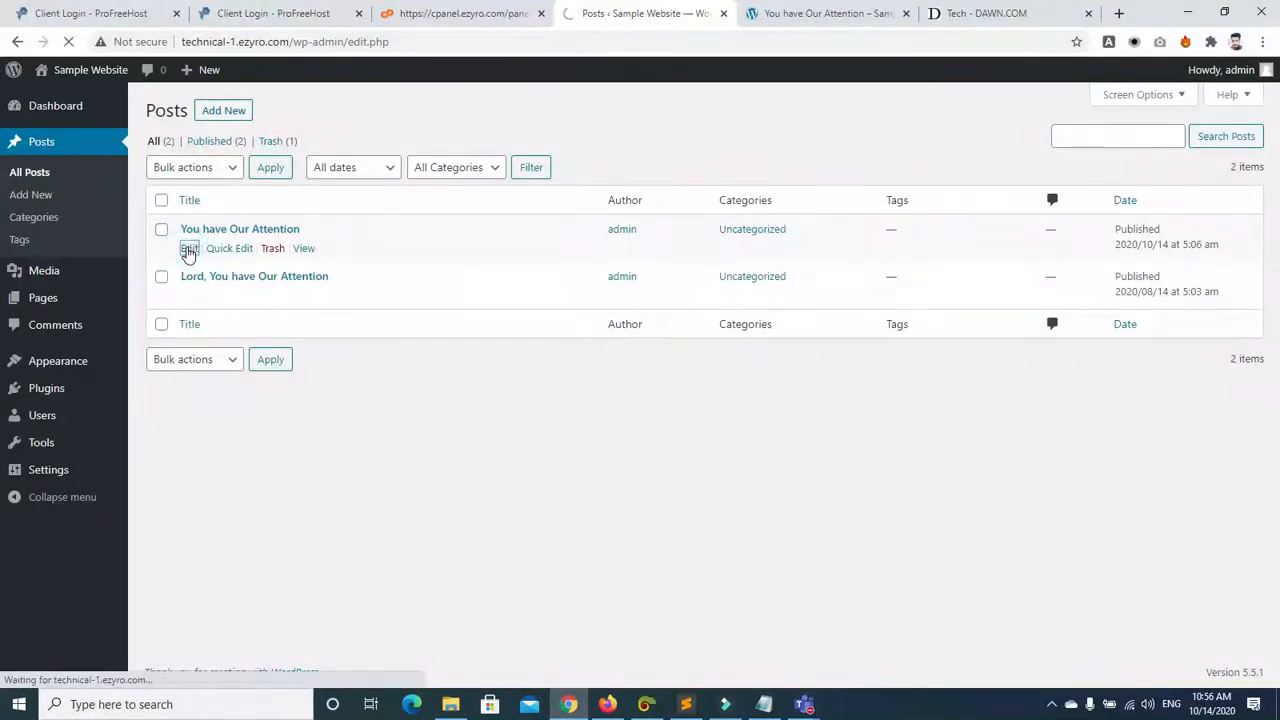
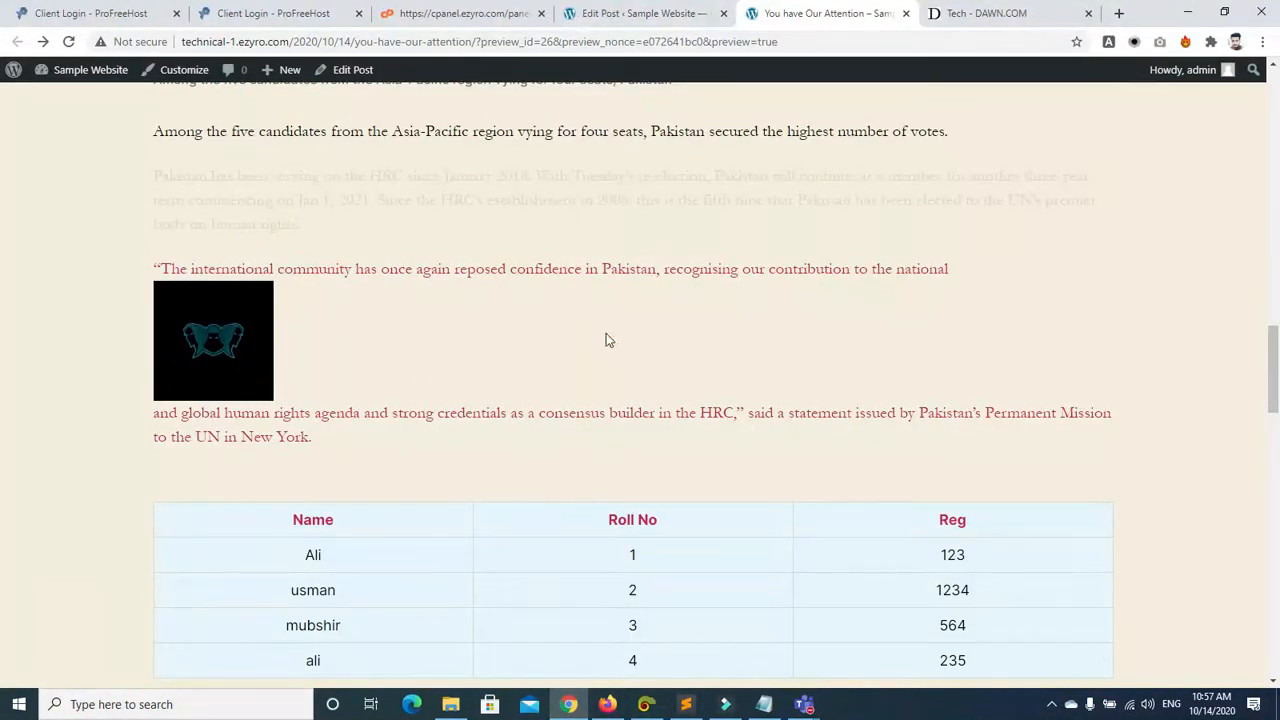
Step: Return from the preview to the post editor and set the large image below the opening paragraph to 100% size
{"action": "left_click", "coordinate": [605, 14]}
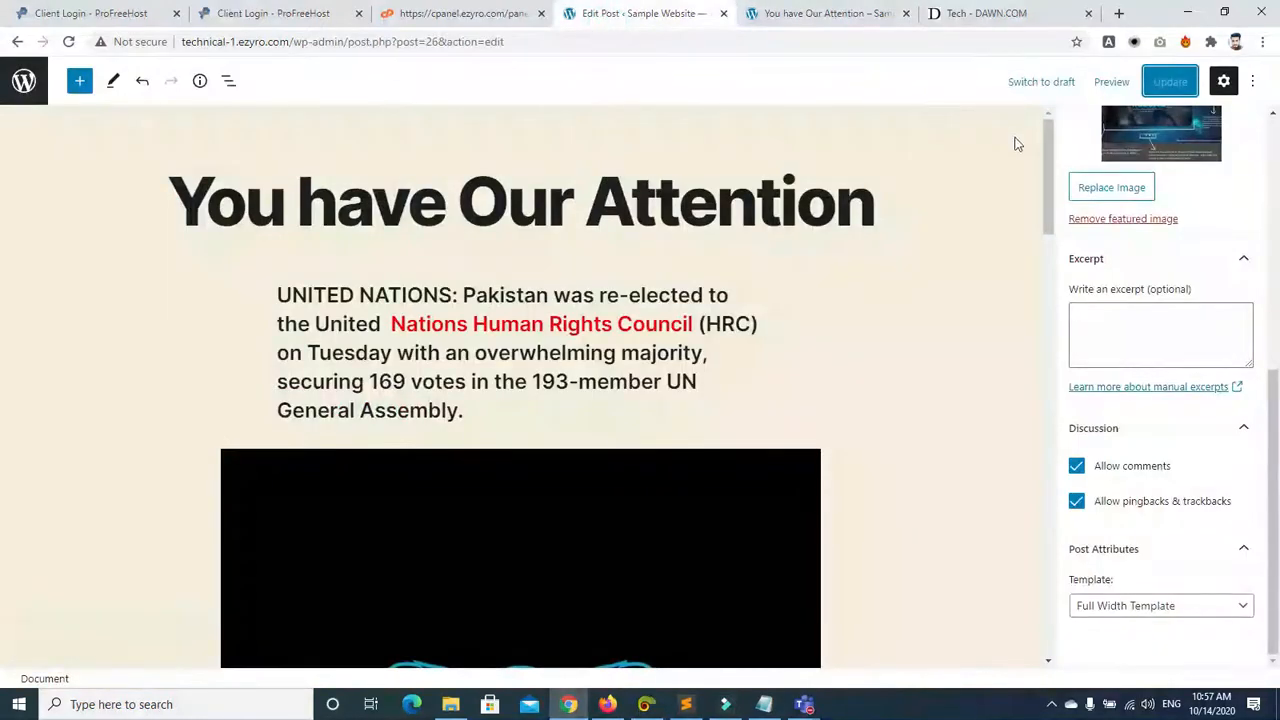
{"action": "left_click_drag", "start_coordinate": [1049, 150], "coordinate": [1042, 204]}
{"action": "left_click", "coordinate": [728, 245]}
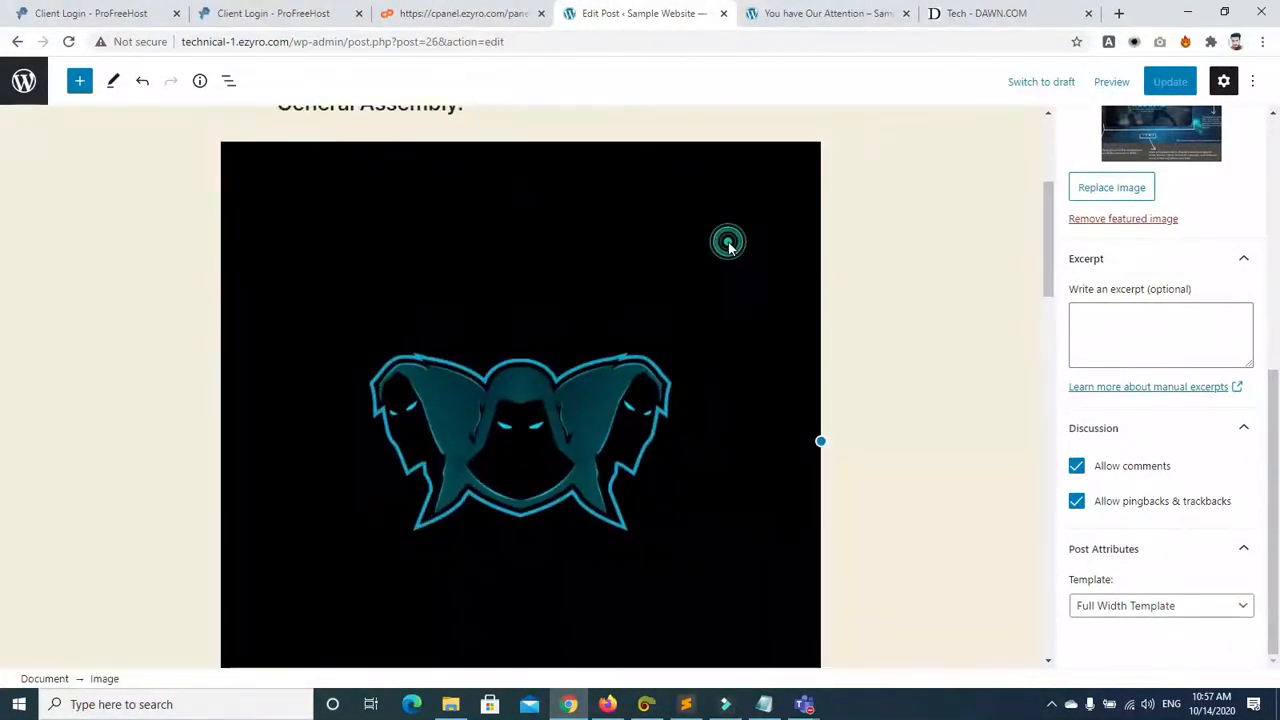
{"action": "left_click_drag", "start_coordinate": [1273, 424], "coordinate": [1279, 552]}
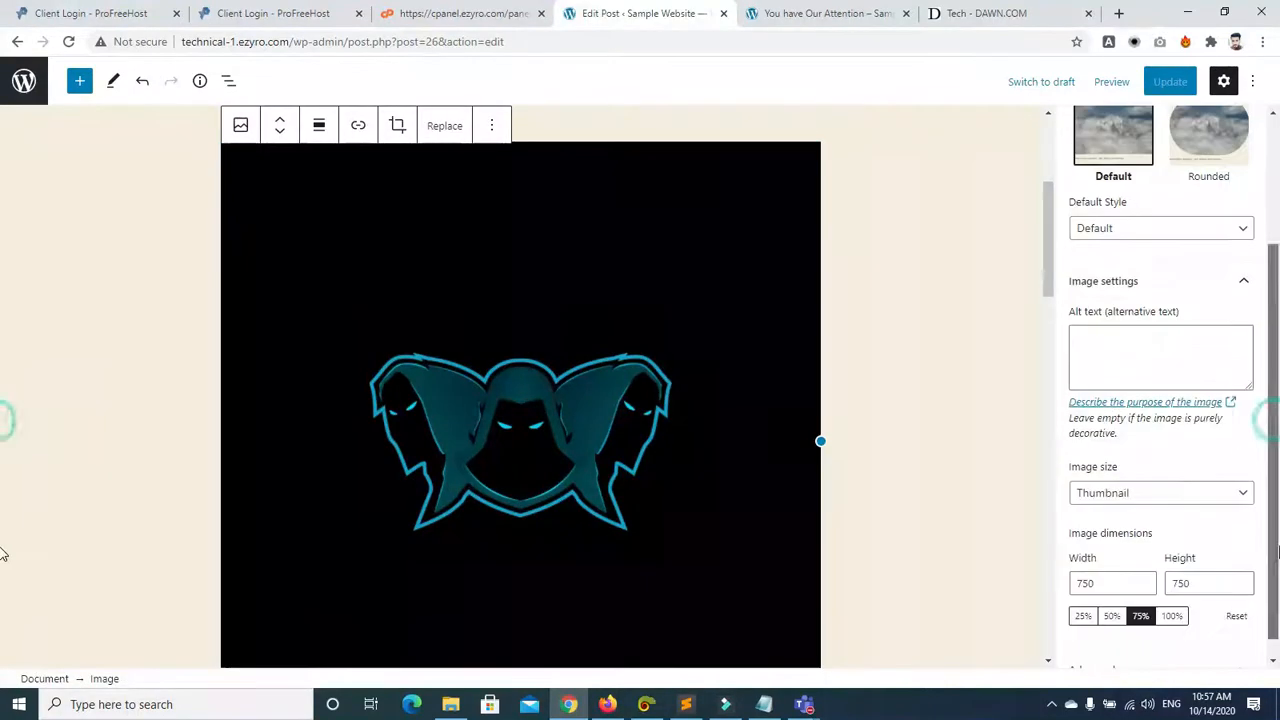
{"action": "left_click", "coordinate": [1174, 618]}
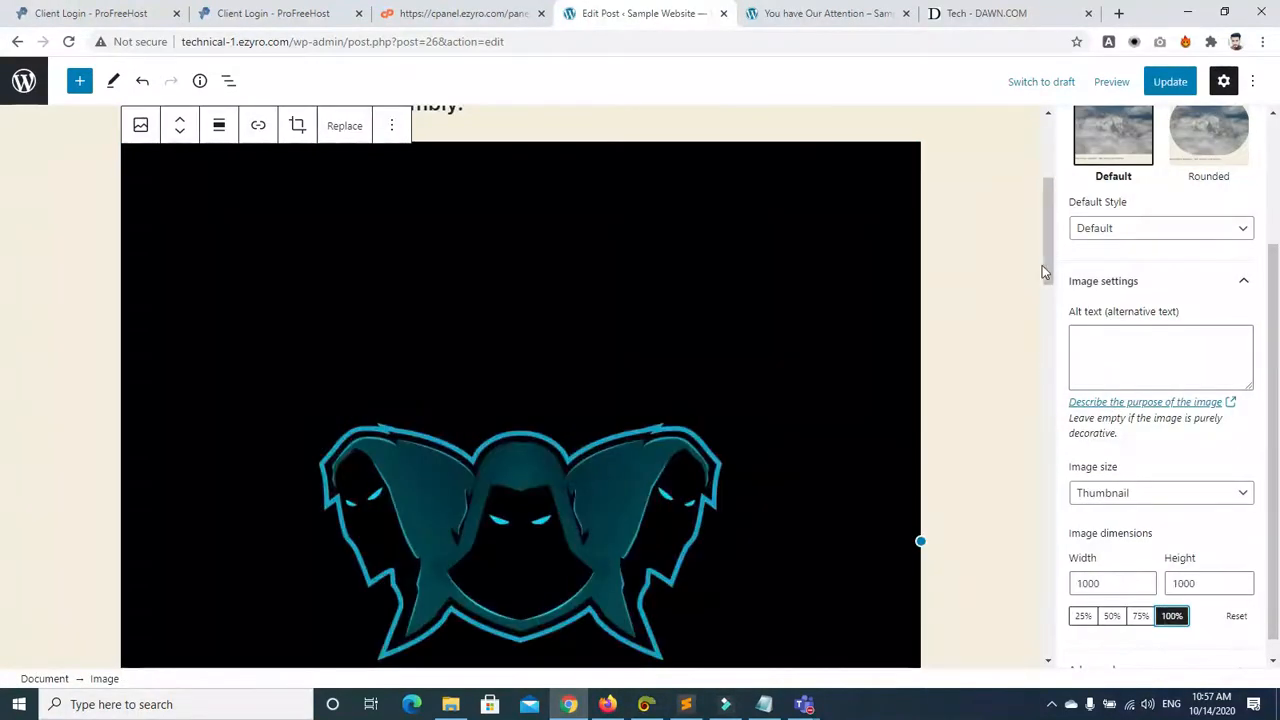
{"action": "left_click_drag", "start_coordinate": [1044, 268], "coordinate": [1042, 209]}
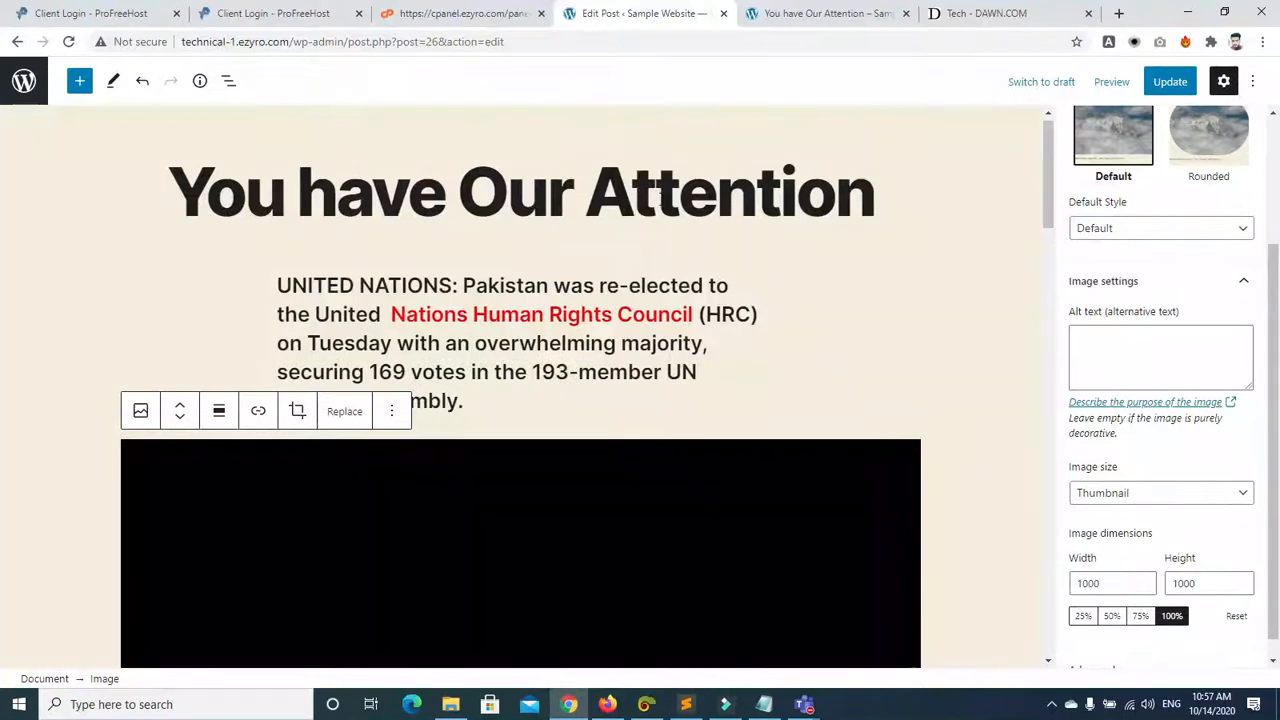
Step: Switch to the post preview and examine the large image and the quote with the small inline image
{"action": "left_click", "coordinate": [820, 13]}
{"action": "left_click_drag", "start_coordinate": [1275, 352], "coordinate": [1275, 305]}
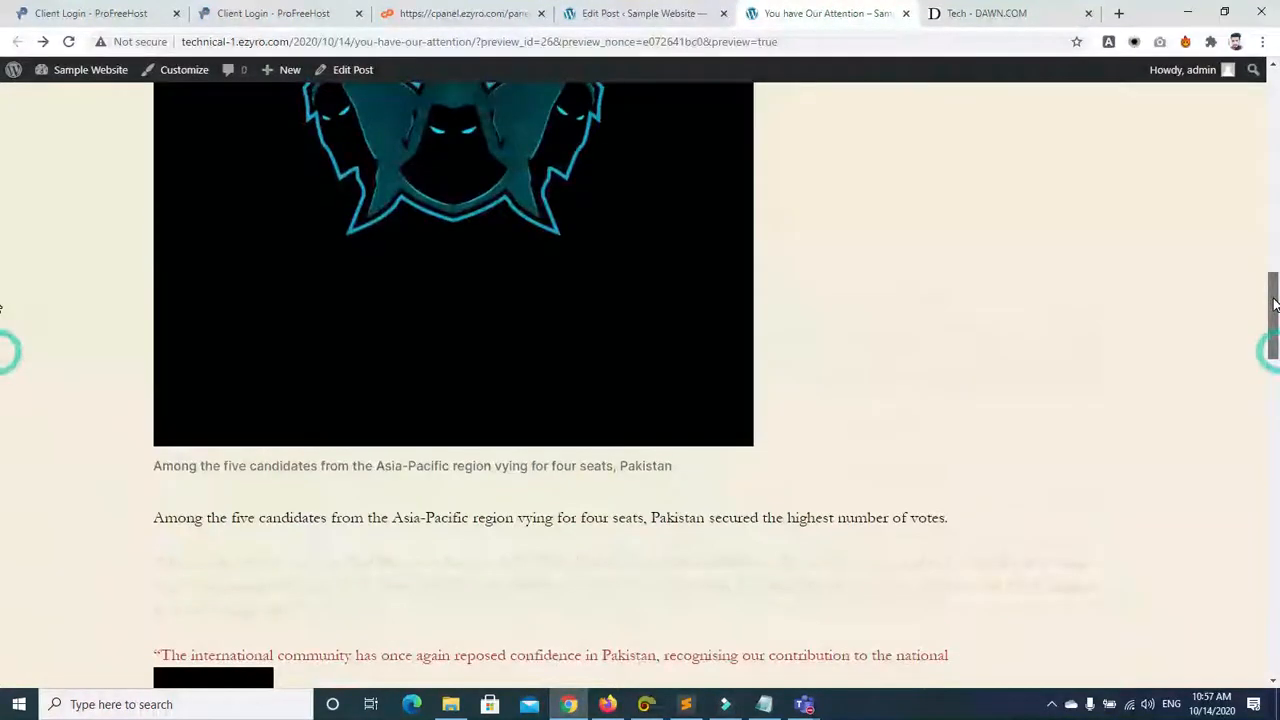
{"action": "scroll", "coordinate": [646, 393], "scroll_direction": "down", "scroll_amount": 3}
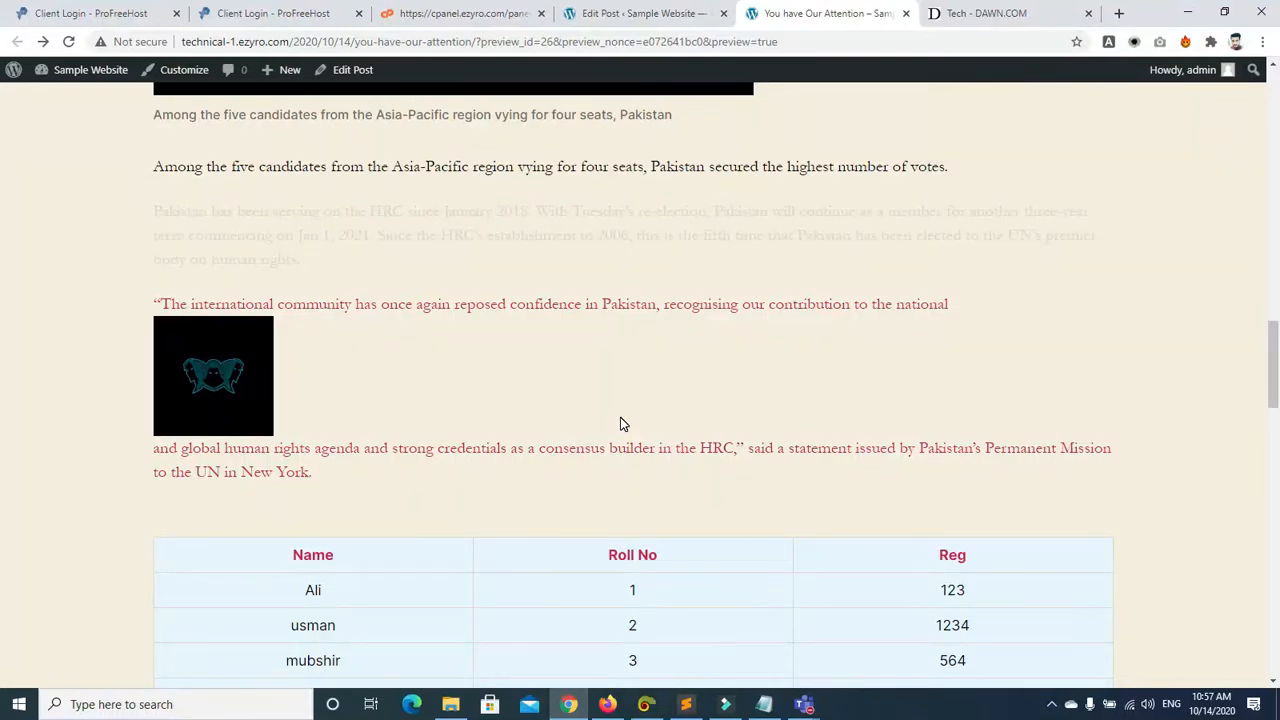
Step: Return to the post editor, change the post template to Cover Template and update the post
{"action": "left_click", "coordinate": [606, 14]}
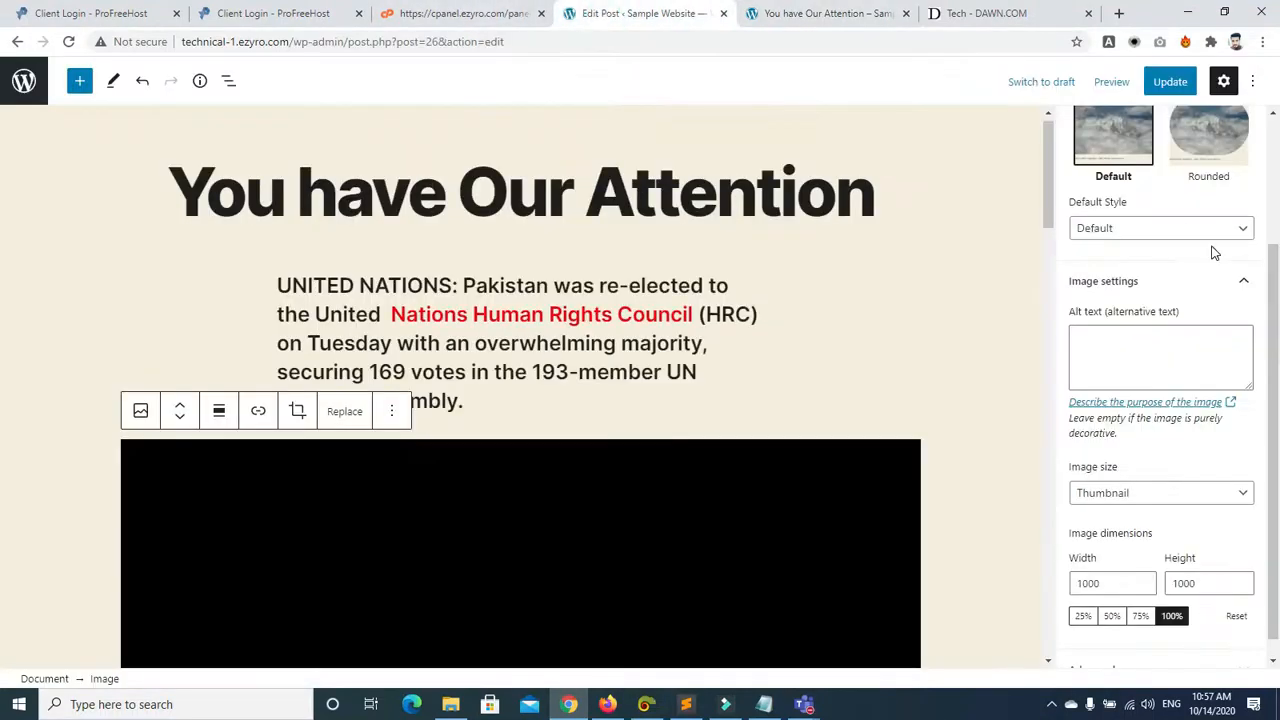
{"action": "left_click", "coordinate": [1243, 649]}
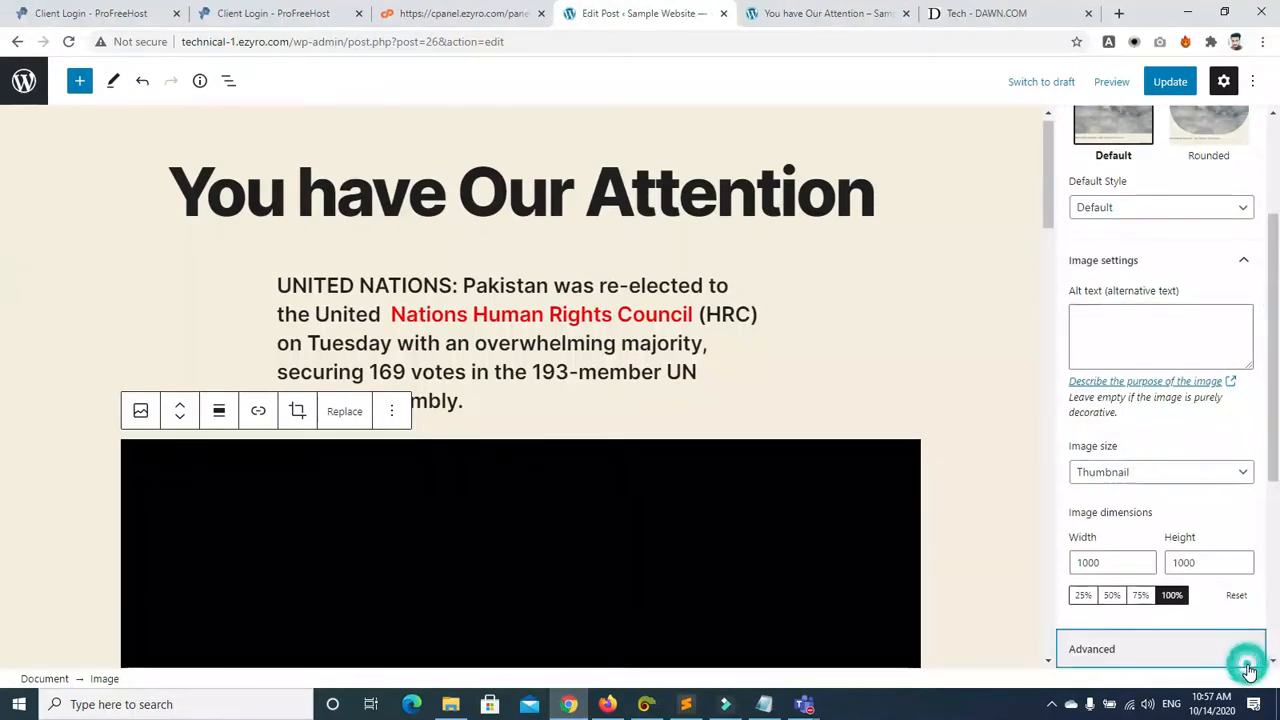
{"action": "left_click", "coordinate": [997, 163]}
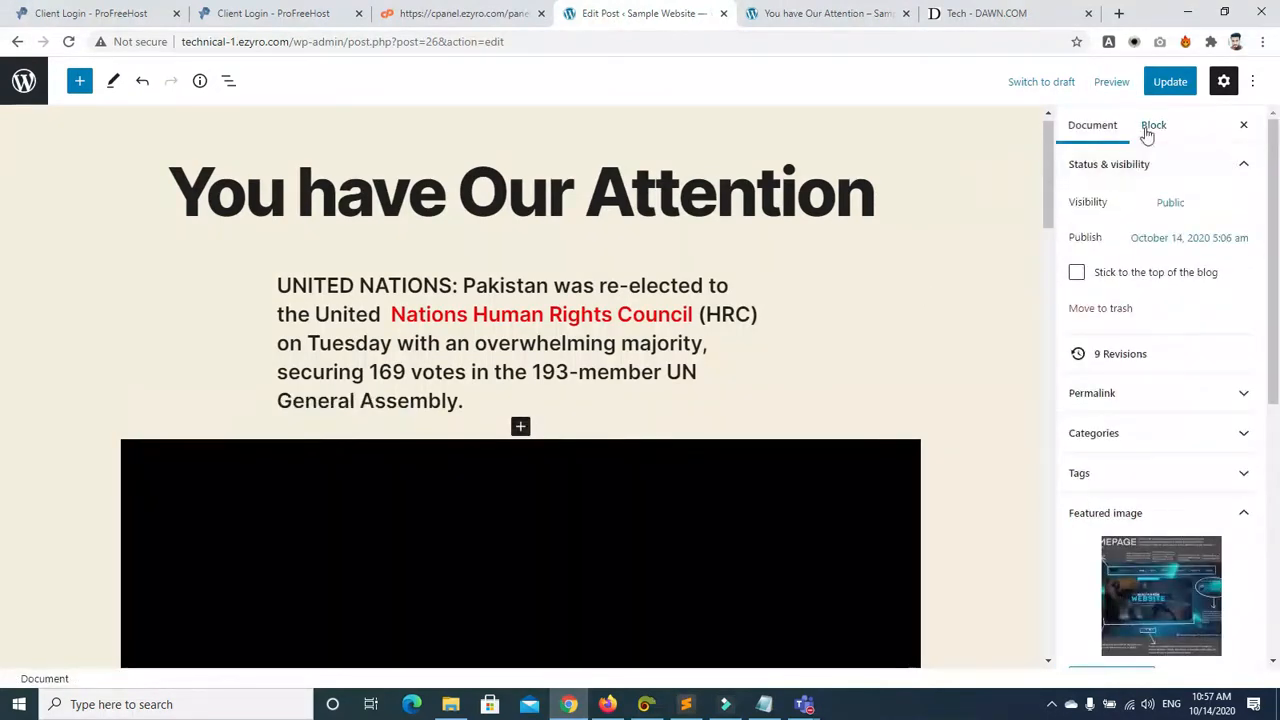
{"action": "scroll", "coordinate": [1226, 606], "scroll_direction": "down", "scroll_amount": 5}
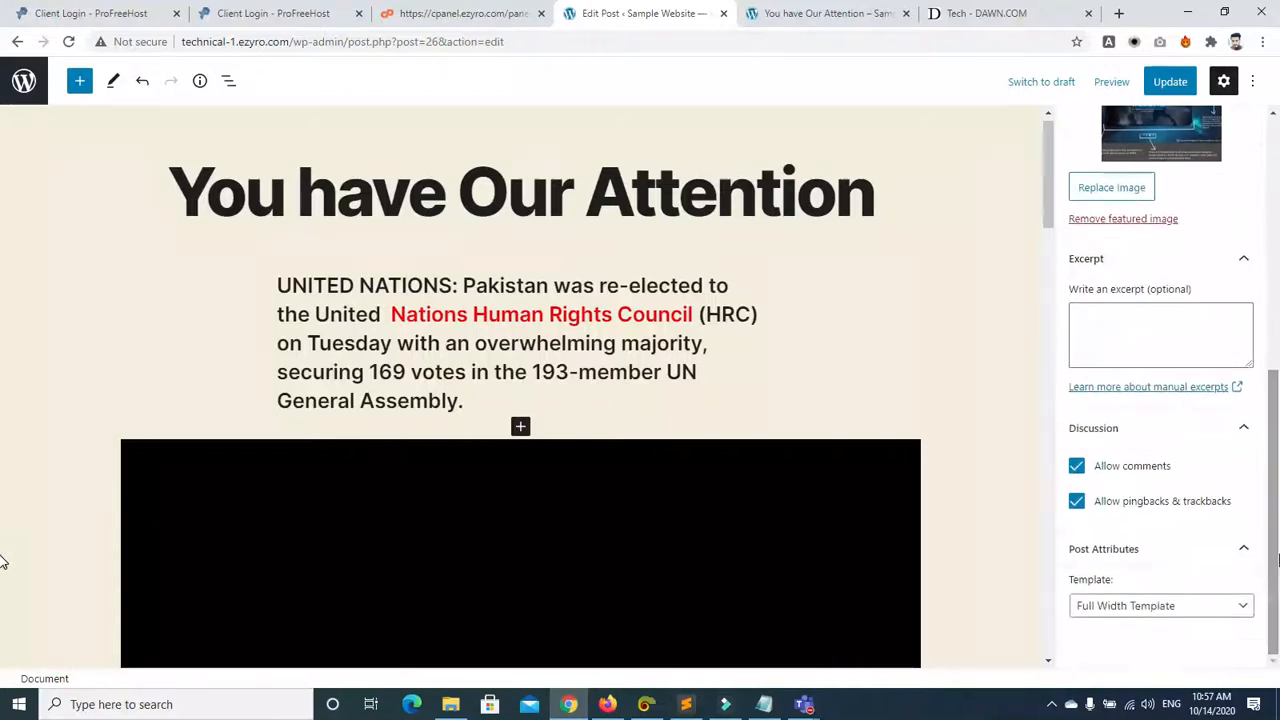
{"action": "left_click", "coordinate": [1231, 607]}
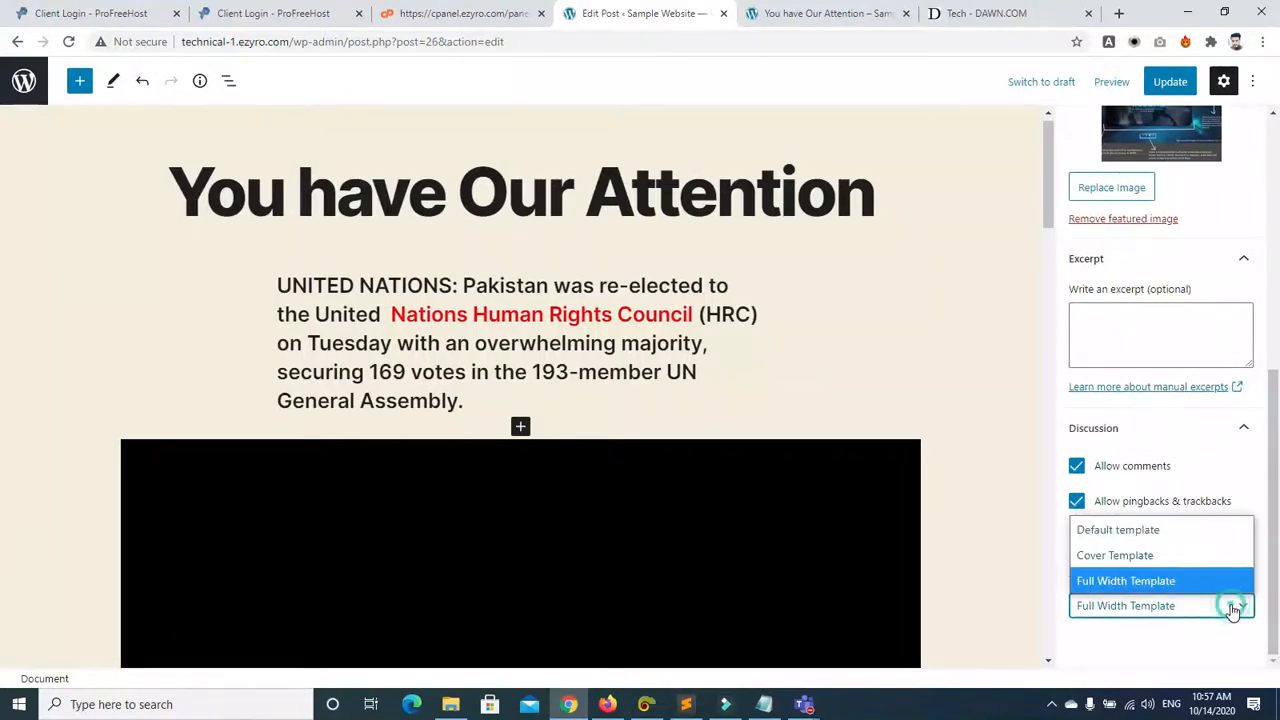
{"action": "left_click", "coordinate": [1133, 556]}
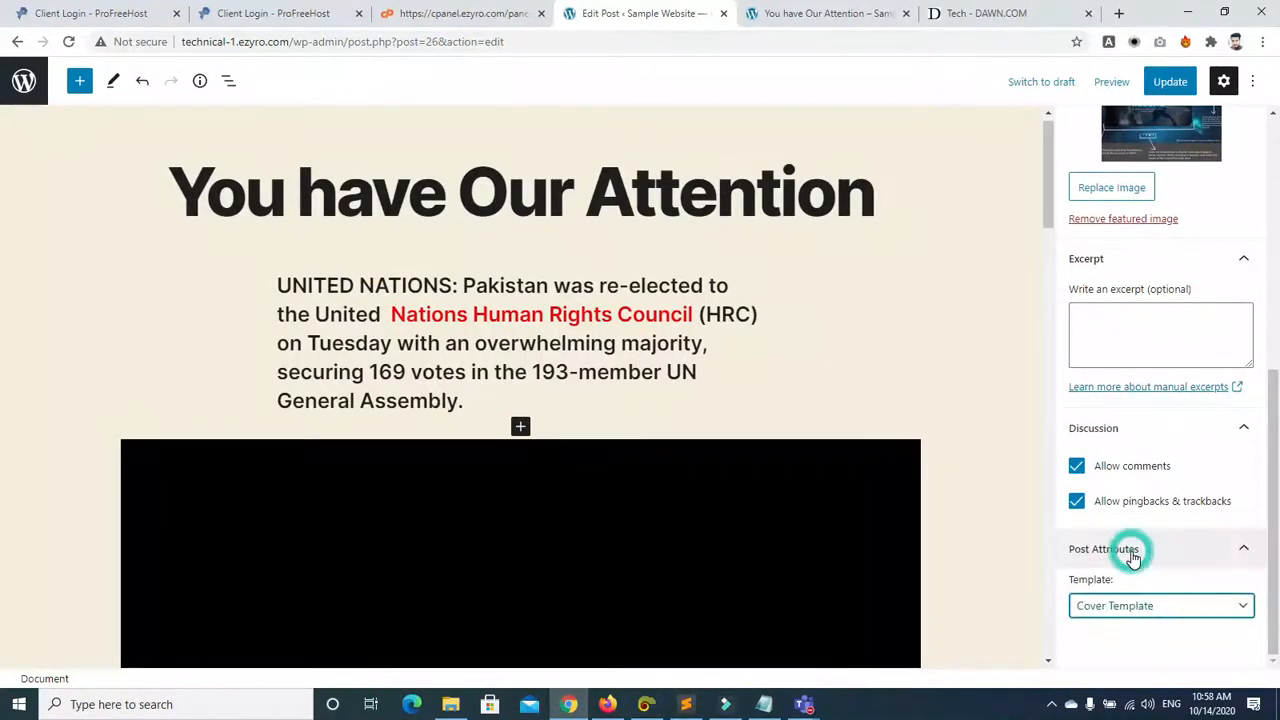
{"action": "left_click", "coordinate": [1168, 80]}
Step: Reload the post preview and examine how the quote, inline image and table are laid out
{"action": "left_click", "coordinate": [858, 16]}
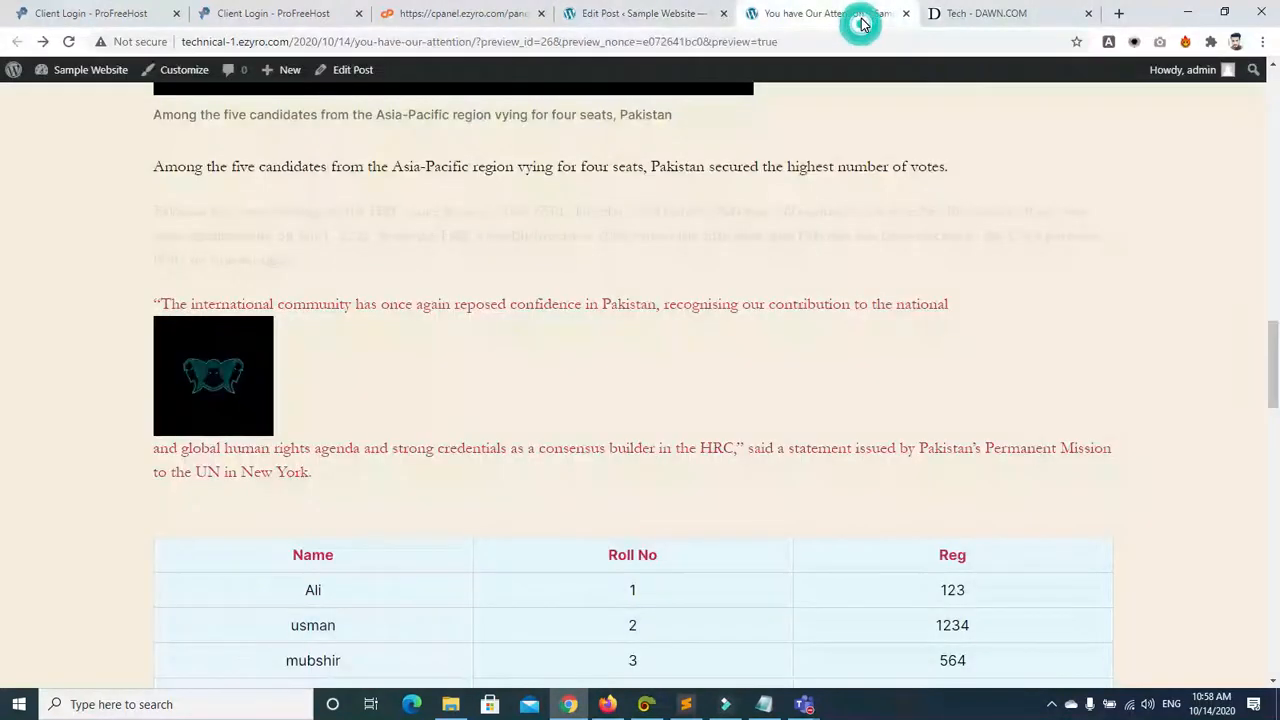
{"action": "key", "text": "F5"}
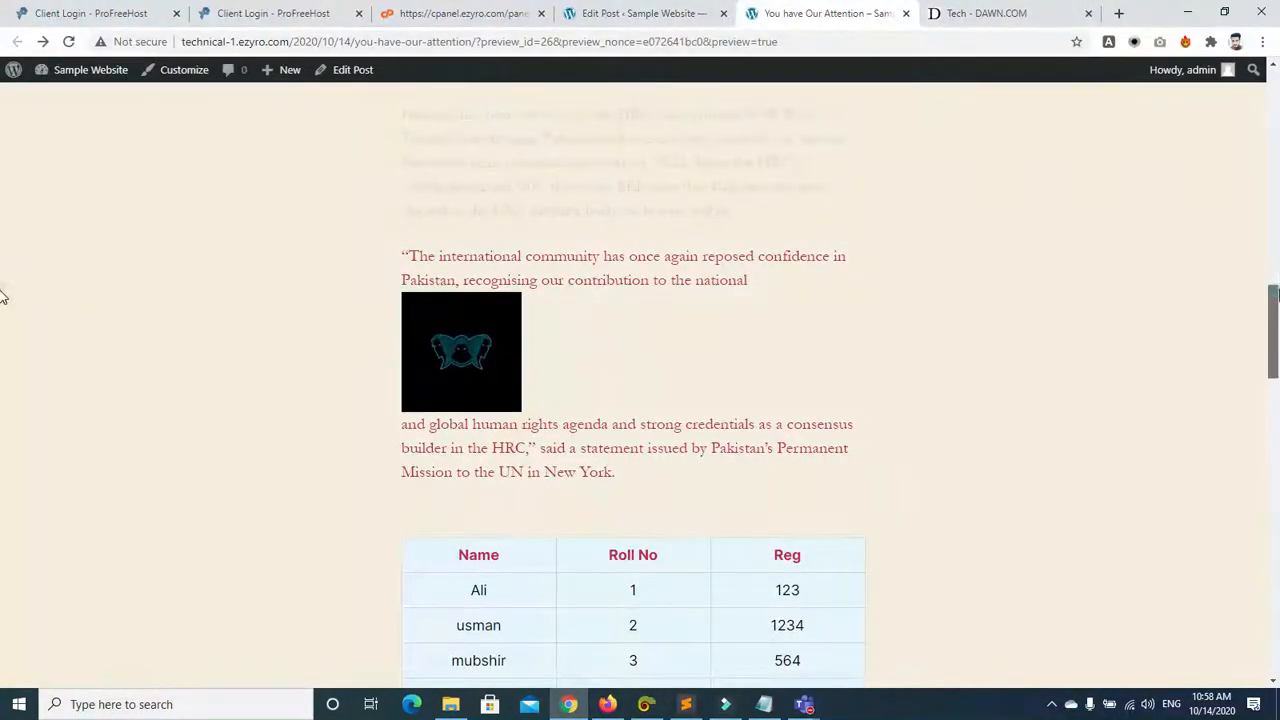
{"action": "left_click_drag", "start_coordinate": [1274, 378], "coordinate": [1274, 274]}
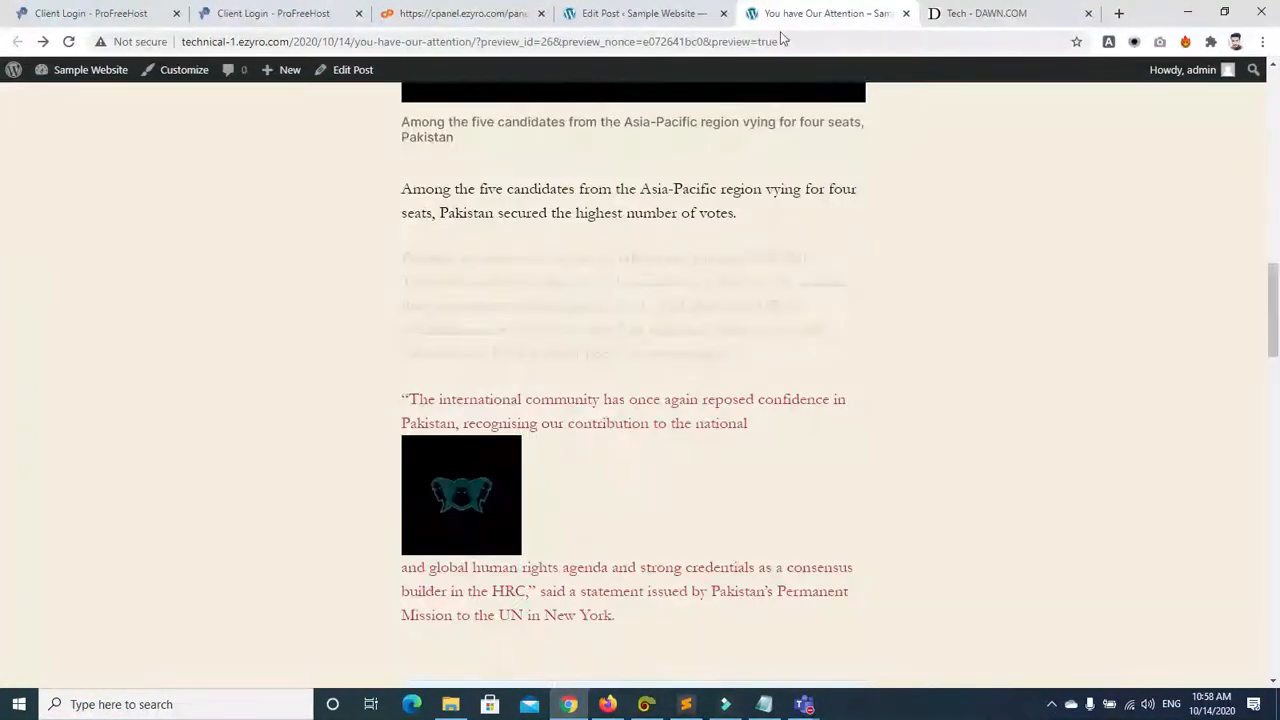
Step: Return to the post editor, try the Default template, then set the template to Full Width Template and update the post
{"action": "left_click", "coordinate": [600, 10]}
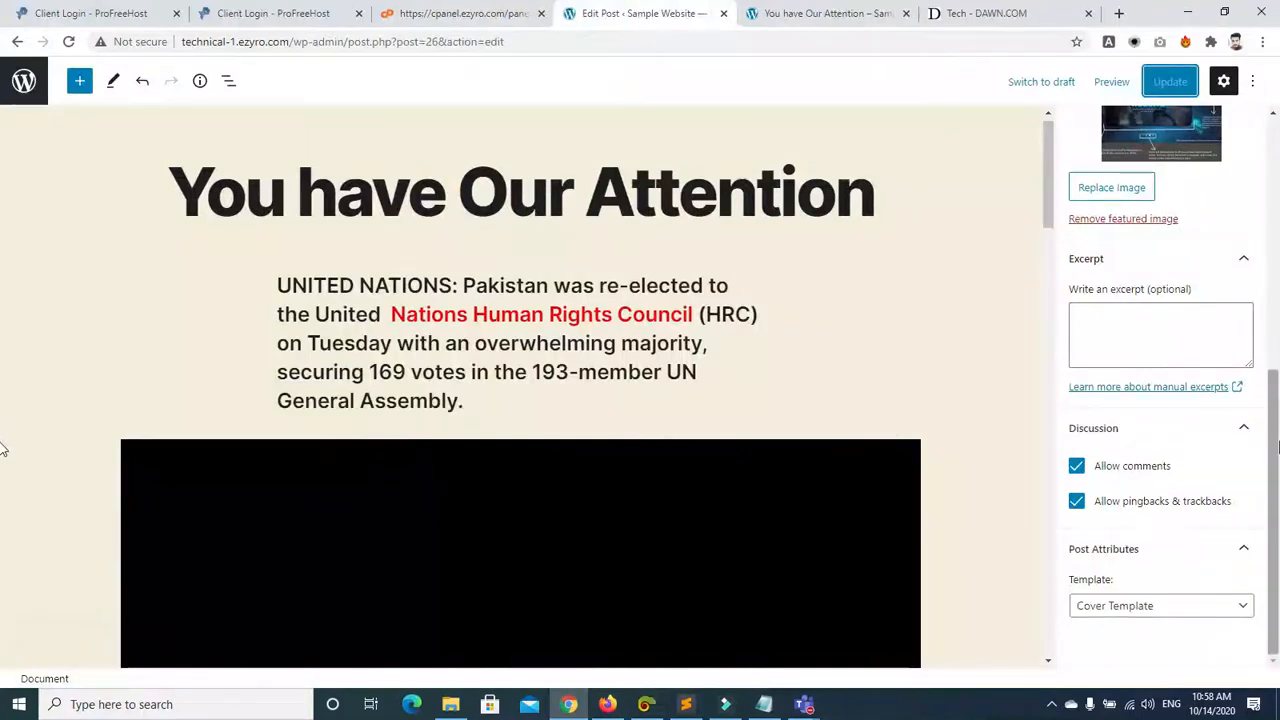
{"action": "left_click", "coordinate": [1238, 606]}
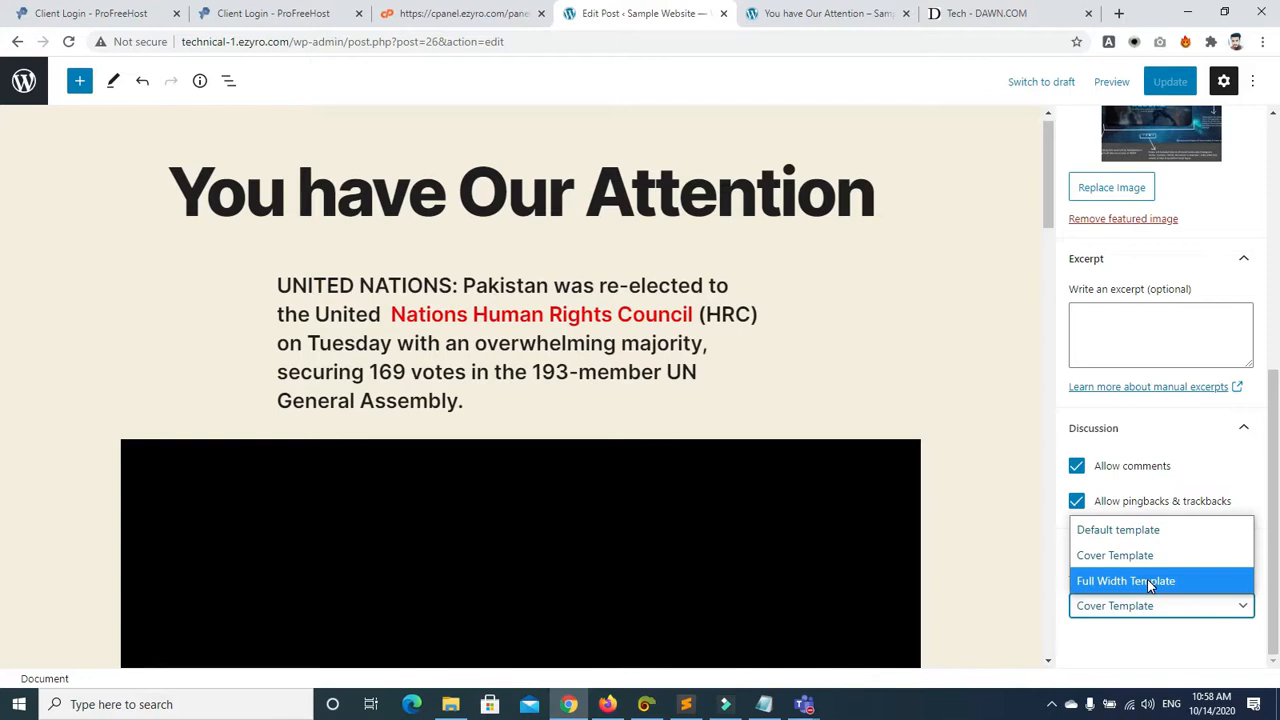
{"action": "left_click", "coordinate": [1123, 529]}
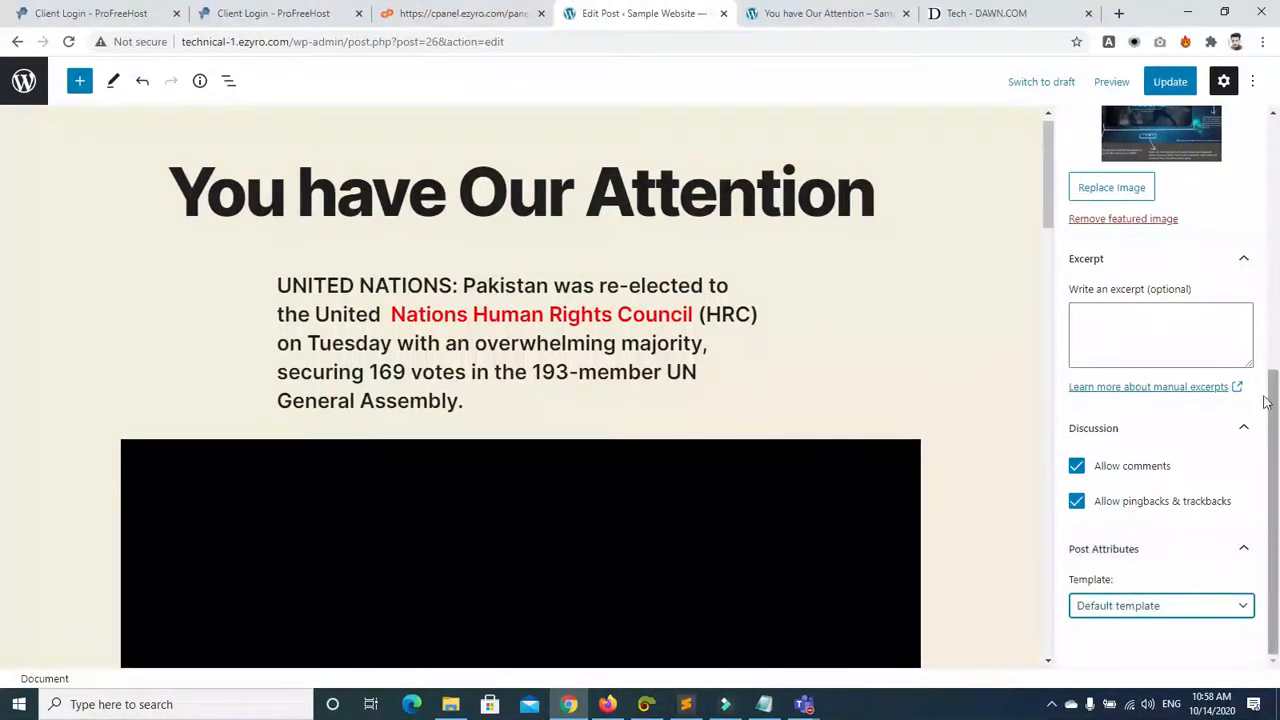
{"action": "left_click", "coordinate": [1203, 610]}
{"action": "left_click", "coordinate": [1140, 578]}
{"action": "left_click", "coordinate": [1160, 84]}
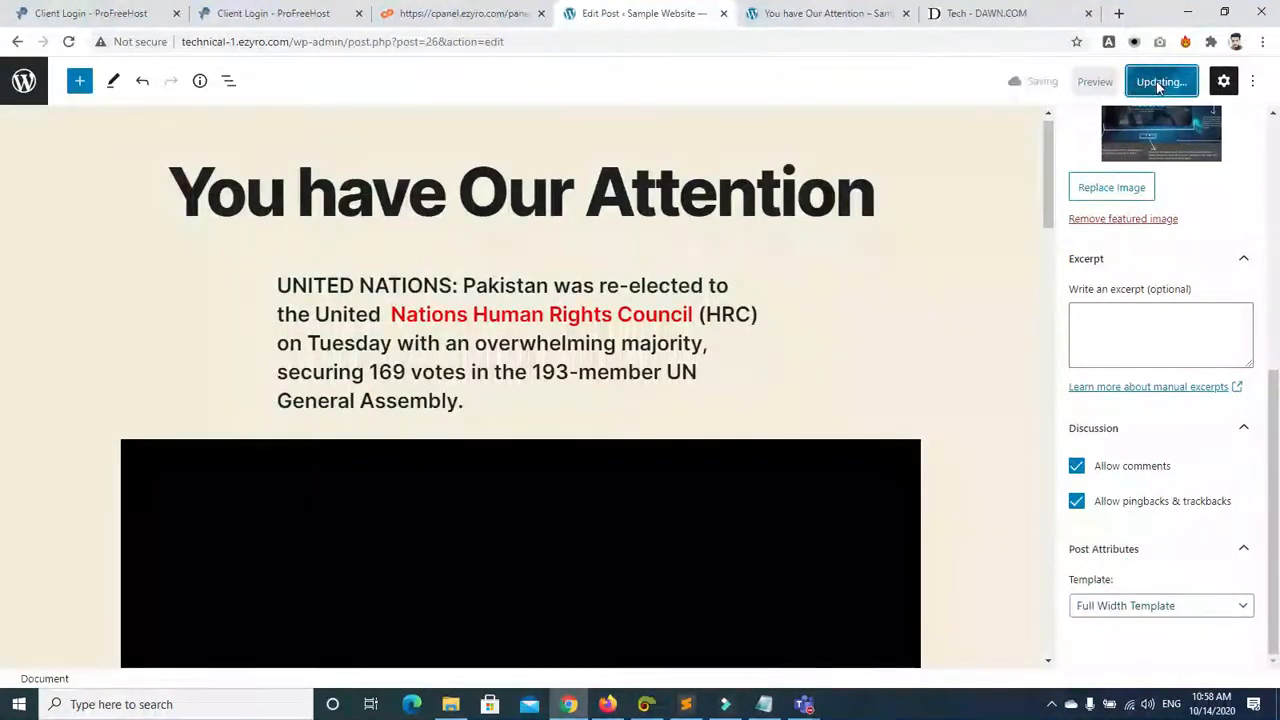
Step: Try the Small preset text size on the red quote paragraph containing the inline image, then set it to Regular
{"action": "left_click_drag", "start_coordinate": [1048, 165], "coordinate": [1048, 414]}
{"action": "left_click", "coordinate": [677, 345]}
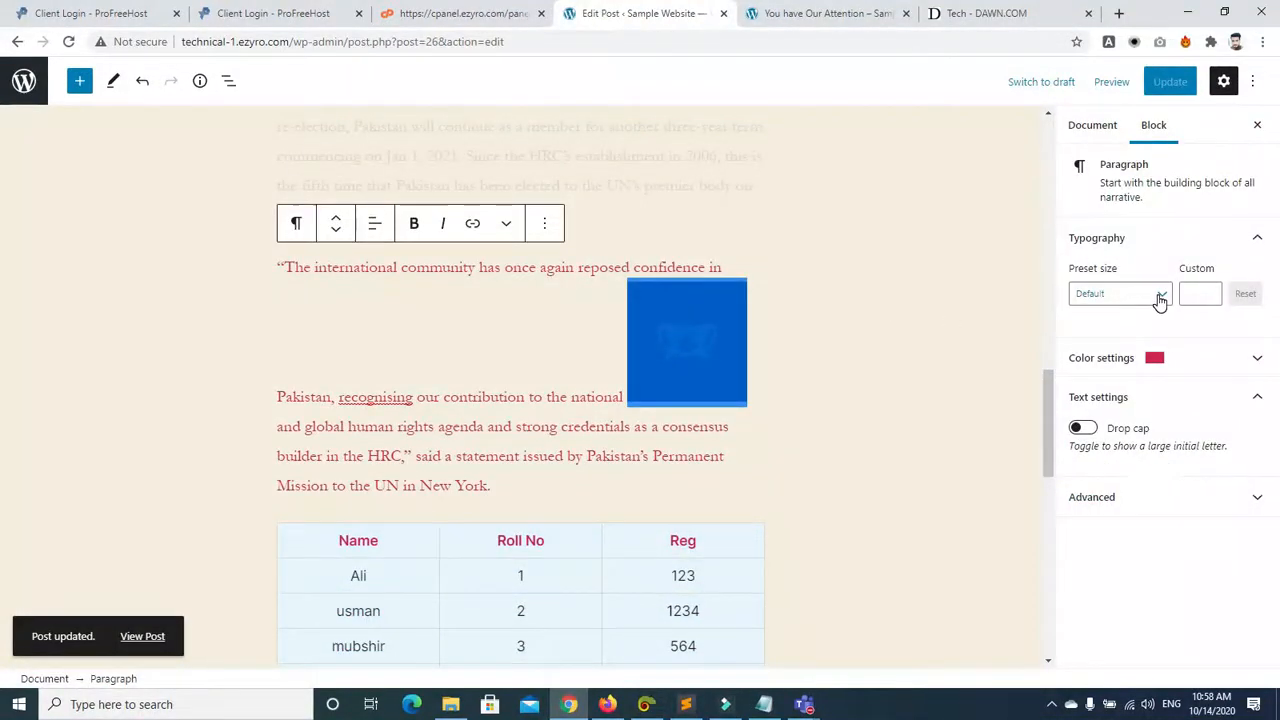
{"action": "left_click", "coordinate": [1155, 294]}
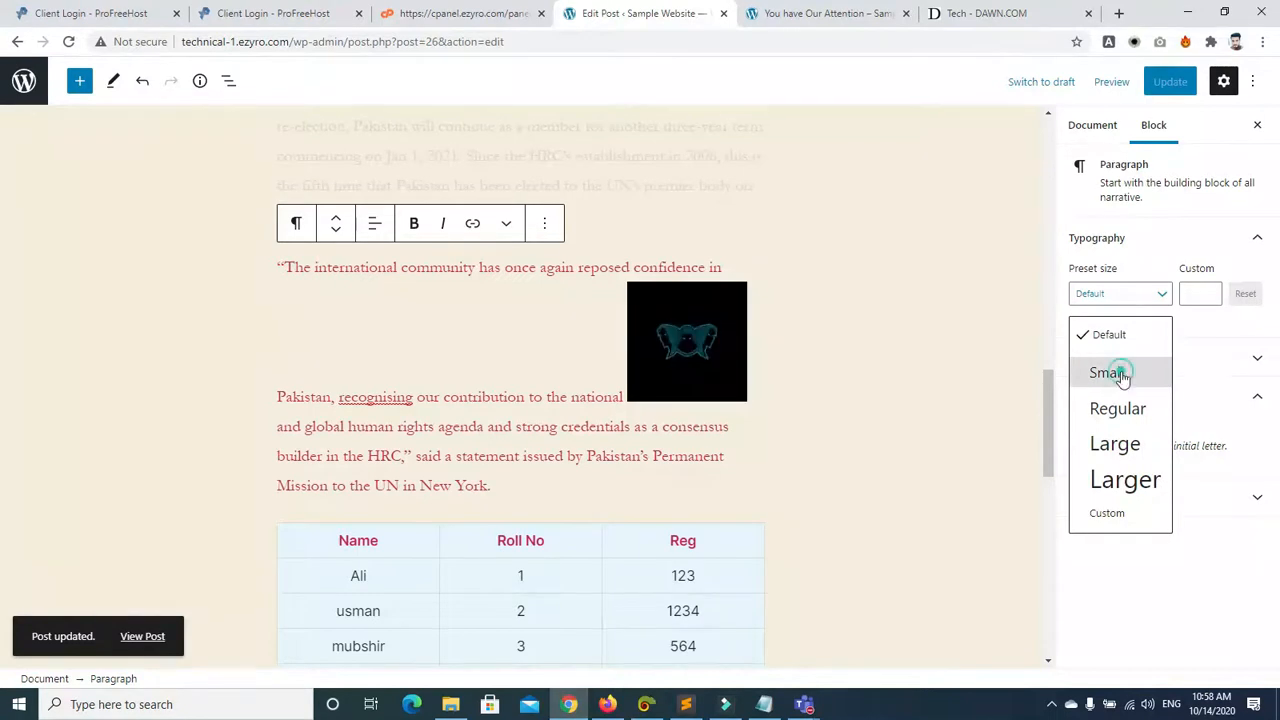
{"action": "left_click", "coordinate": [1121, 370]}
{"action": "left_click", "coordinate": [1162, 295]}
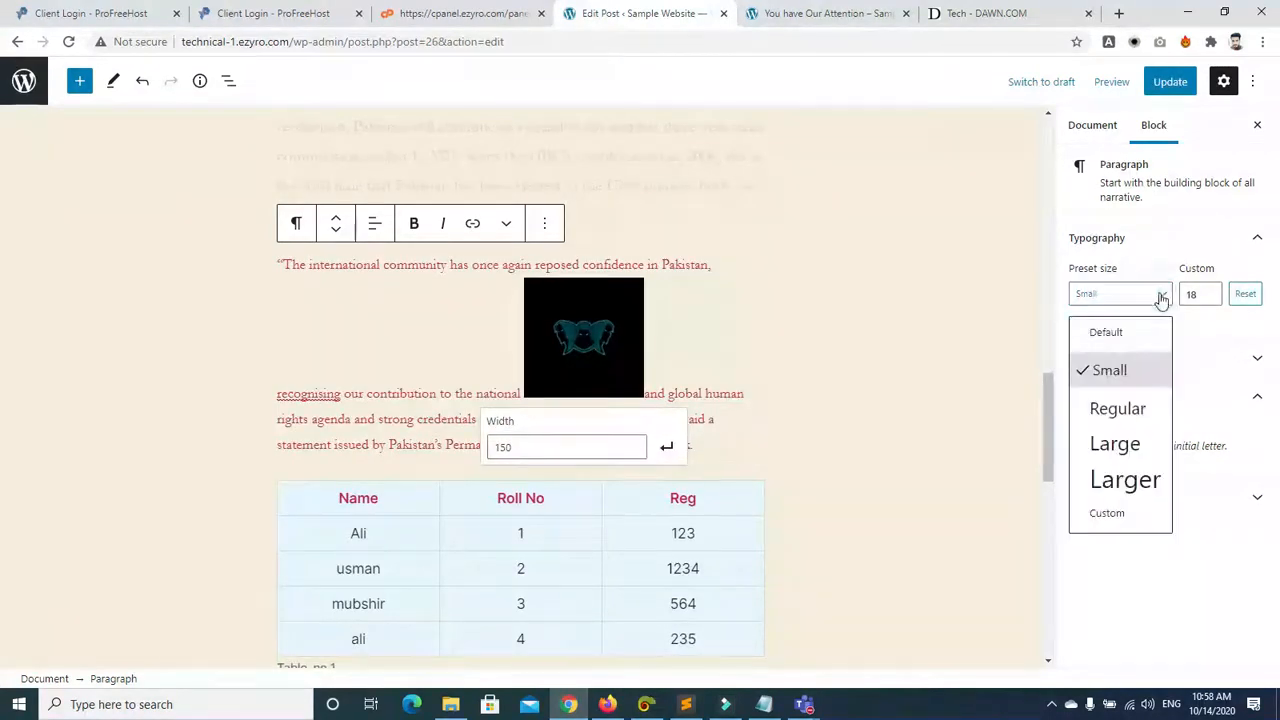
{"action": "left_click", "coordinate": [1118, 408]}
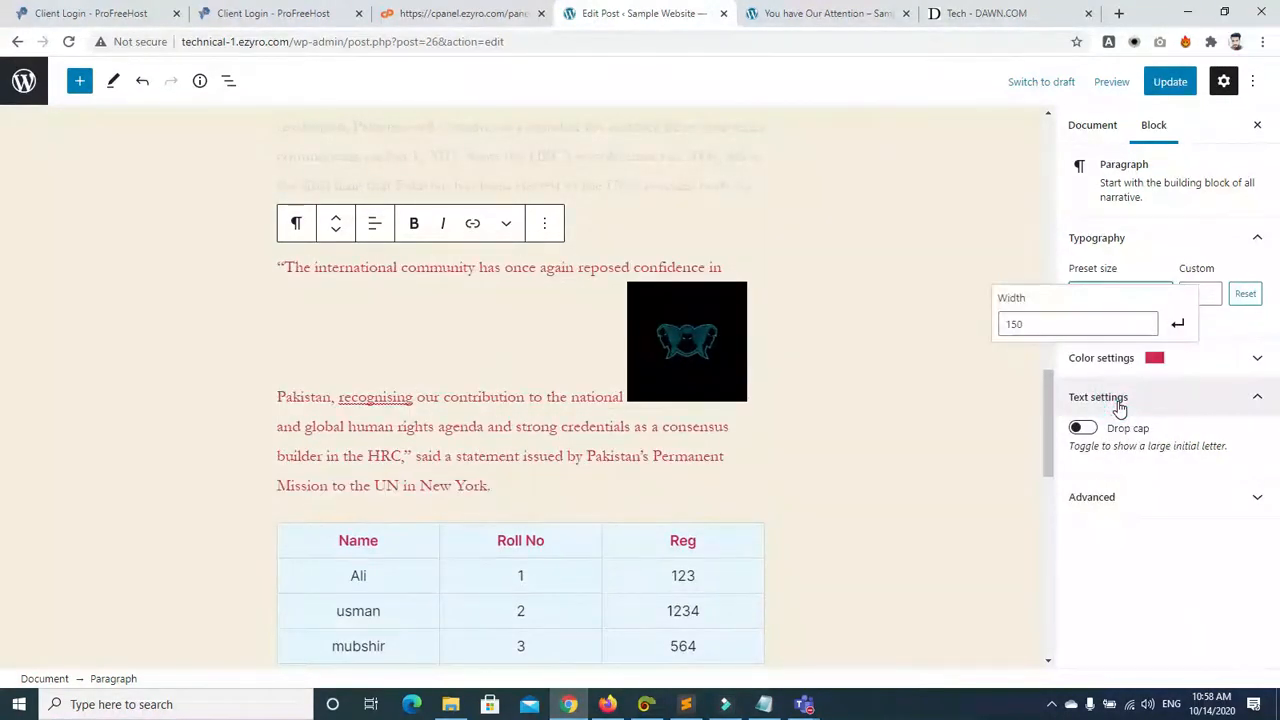
{"action": "left_click", "coordinate": [586, 315]}
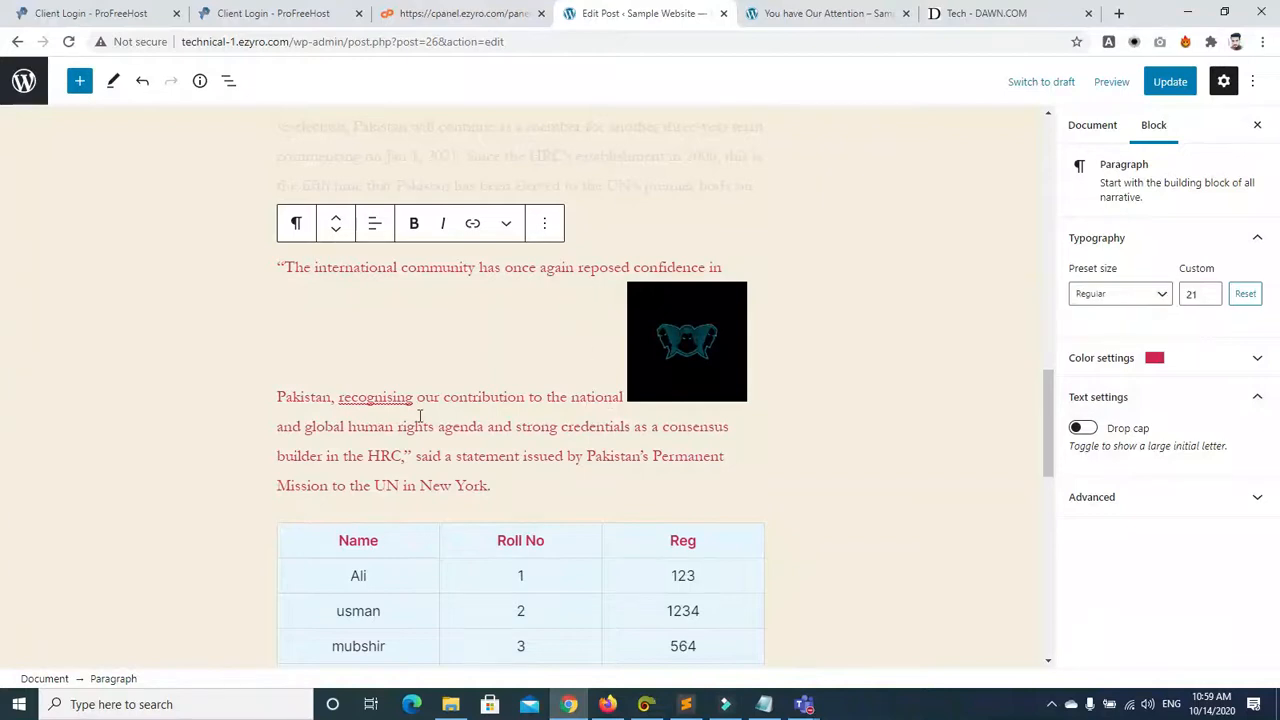
{"action": "left_click_drag", "start_coordinate": [279, 260], "coordinate": [493, 478]}
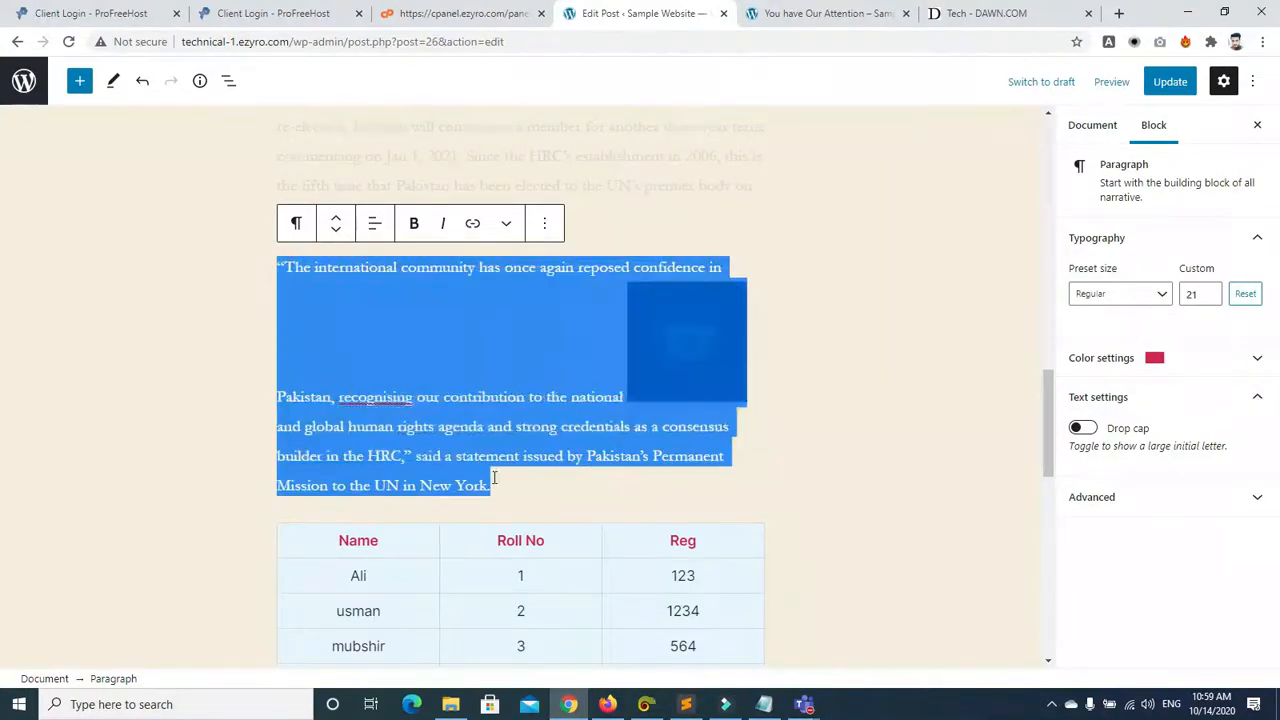
{"action": "left_click", "coordinate": [506, 223]}
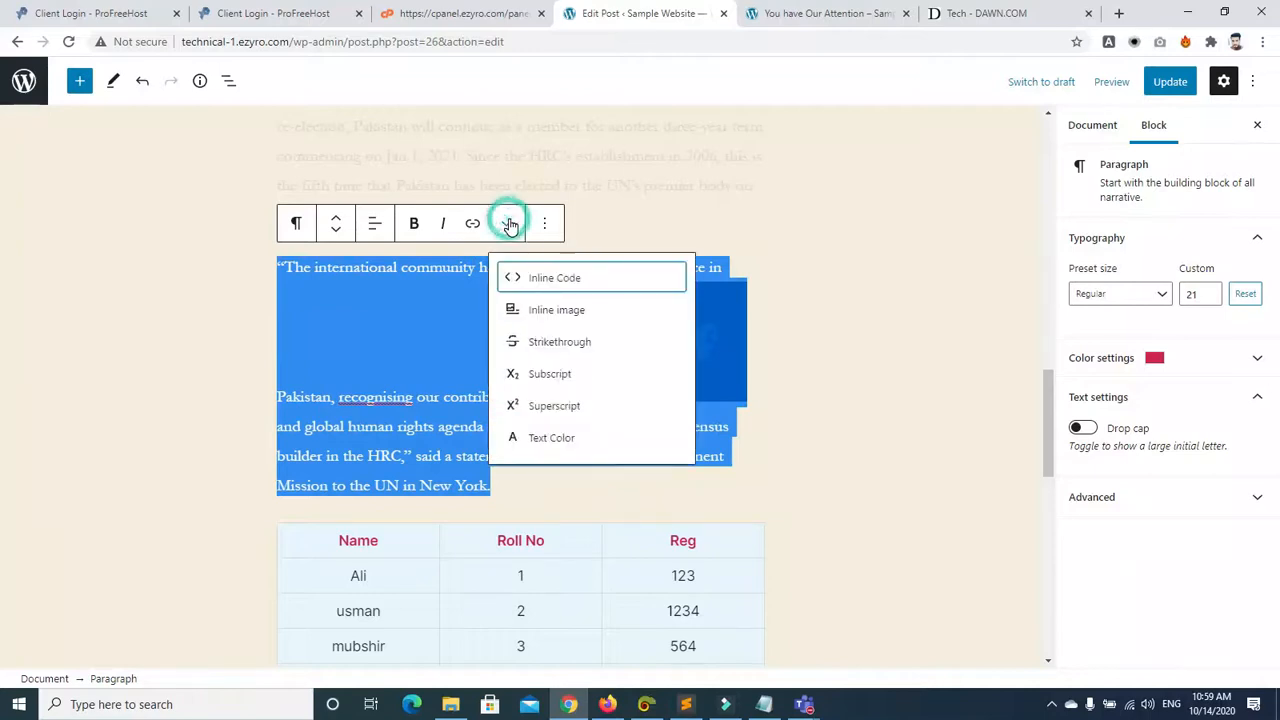
{"action": "left_click", "coordinate": [538, 312]}
{"action": "left_click", "coordinate": [1236, 105]}
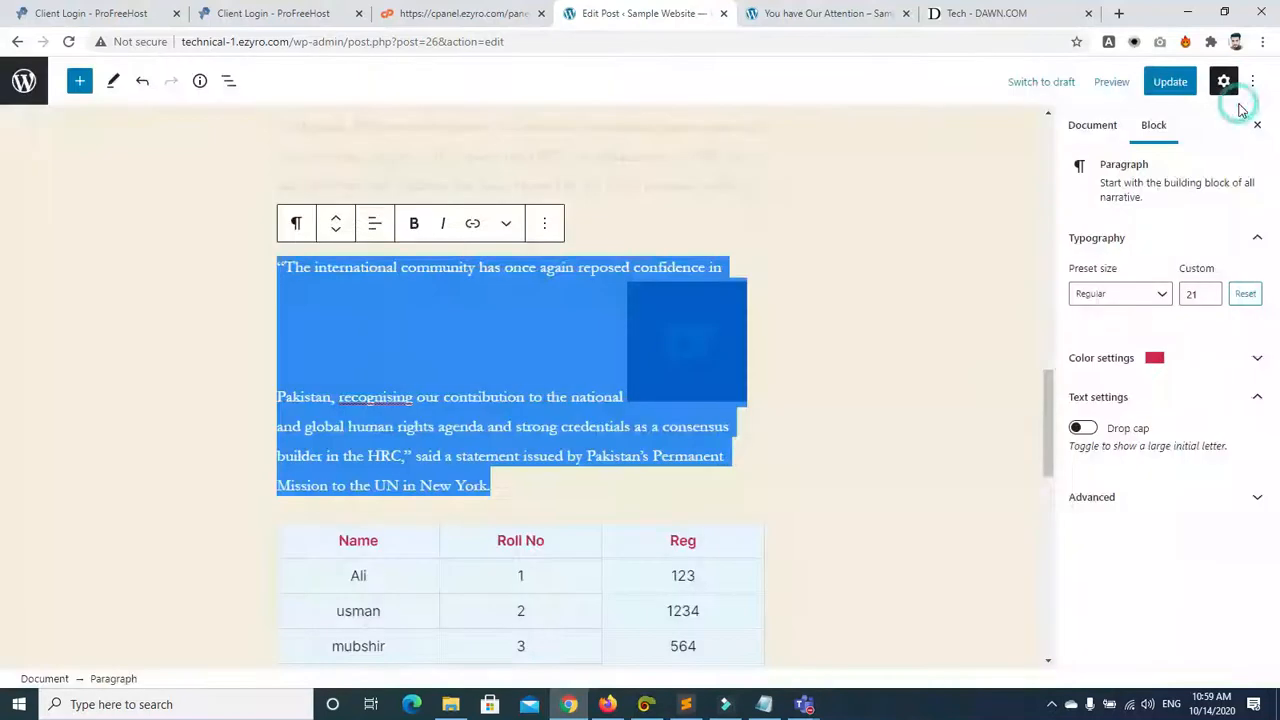
Step: Try the Small text size on the quote paragraph again and return it to Regular
{"action": "left_click", "coordinate": [1160, 298]}
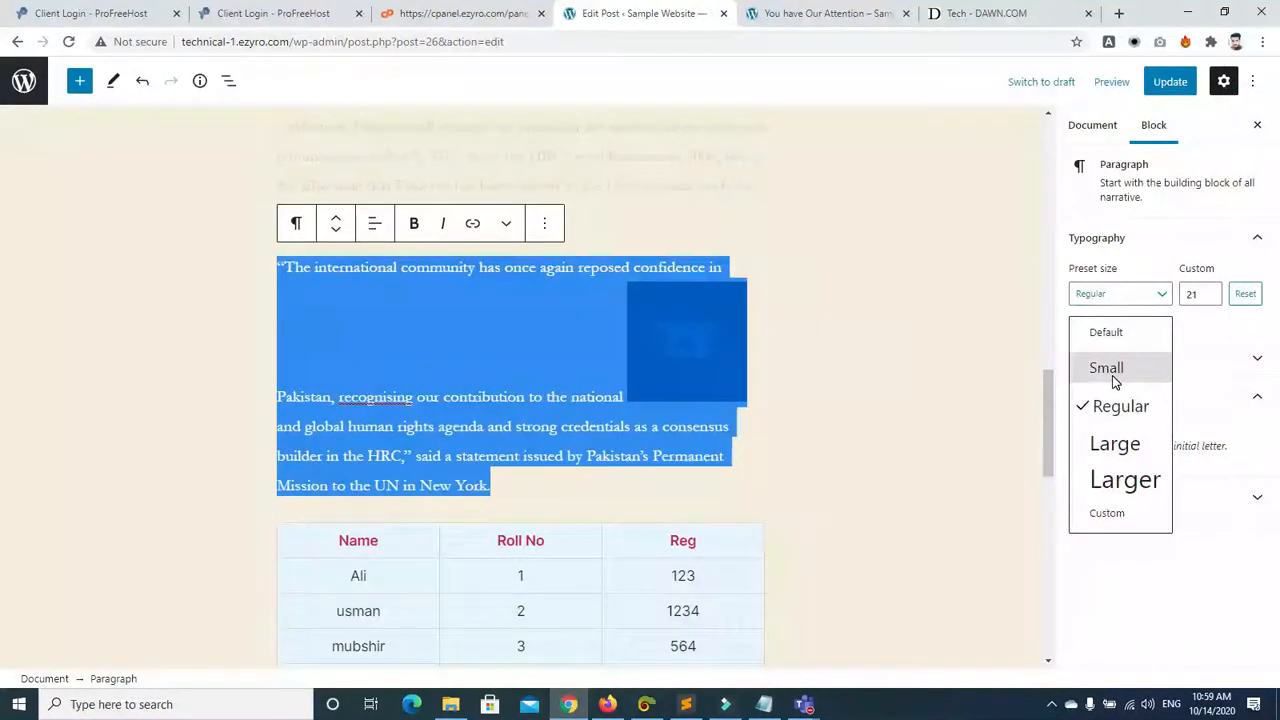
{"action": "left_click", "coordinate": [1110, 370]}
{"action": "left_click", "coordinate": [1157, 295]}
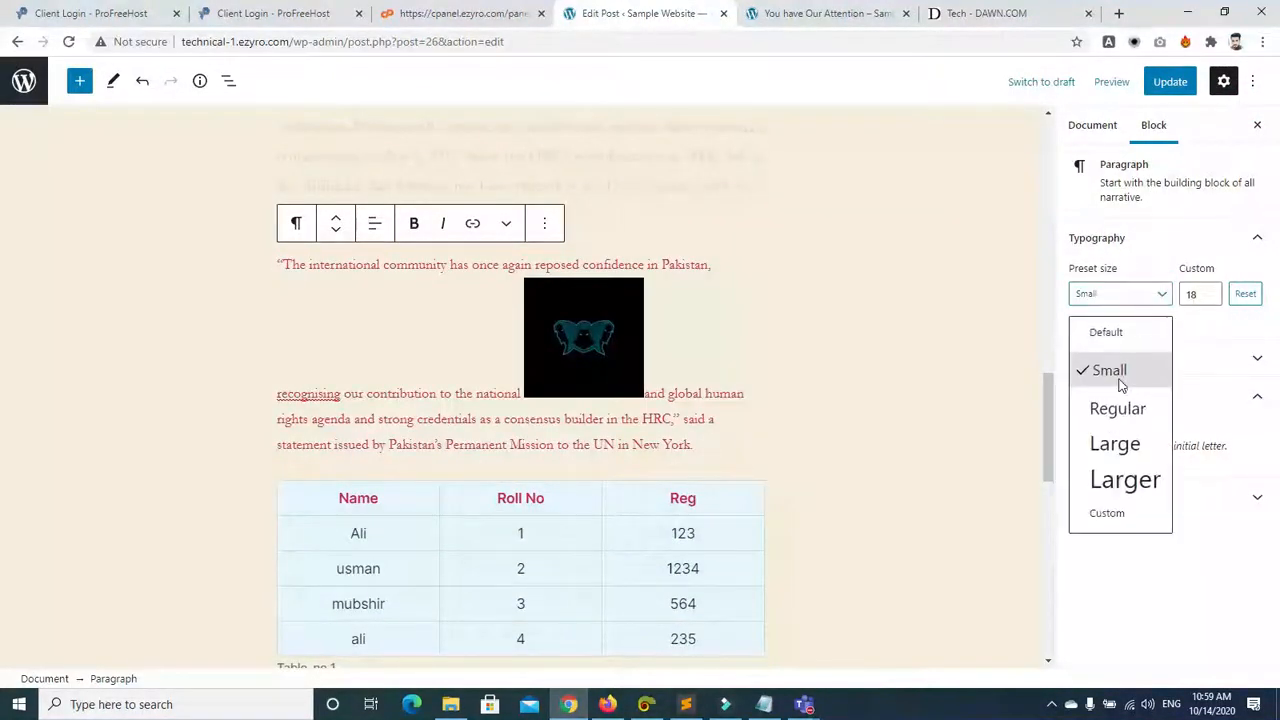
{"action": "left_click", "coordinate": [1112, 405]}
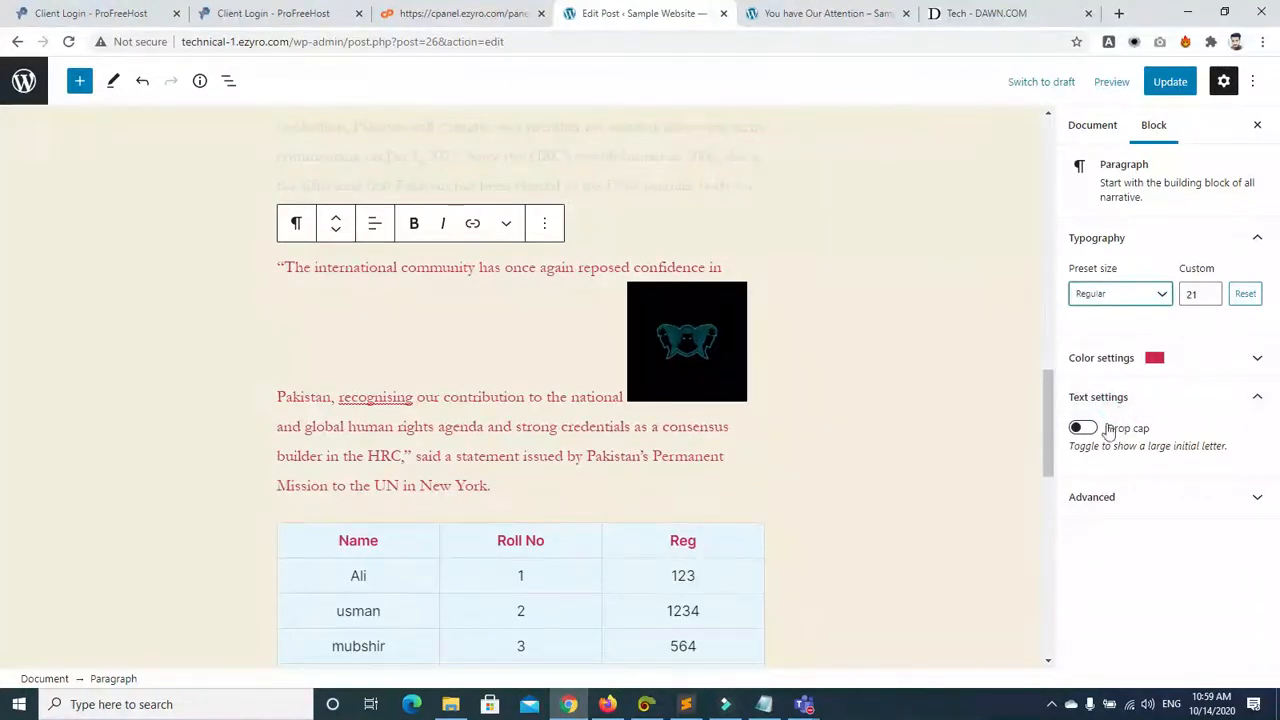
Step: Try the drop cap on the quote paragraph, turn it off again, and expand the block's advanced settings
{"action": "left_click", "coordinate": [1090, 428]}
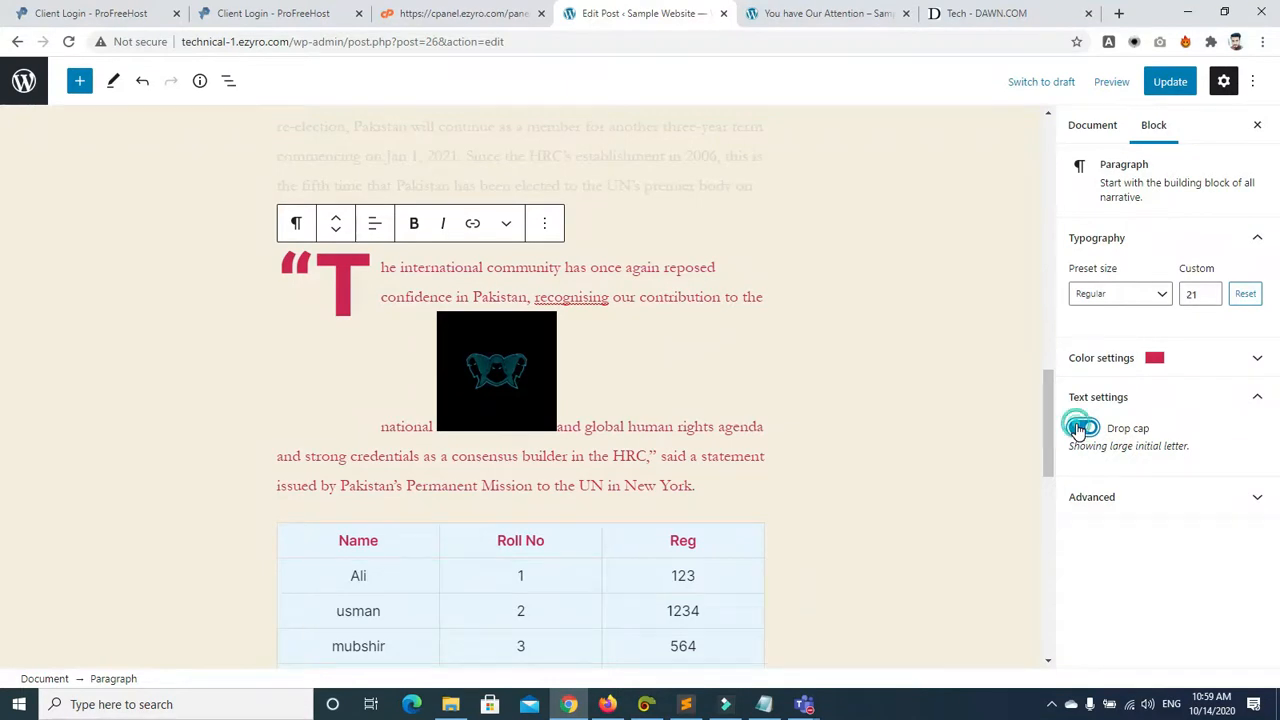
{"action": "left_click", "coordinate": [1081, 428]}
{"action": "left_click", "coordinate": [1237, 495]}
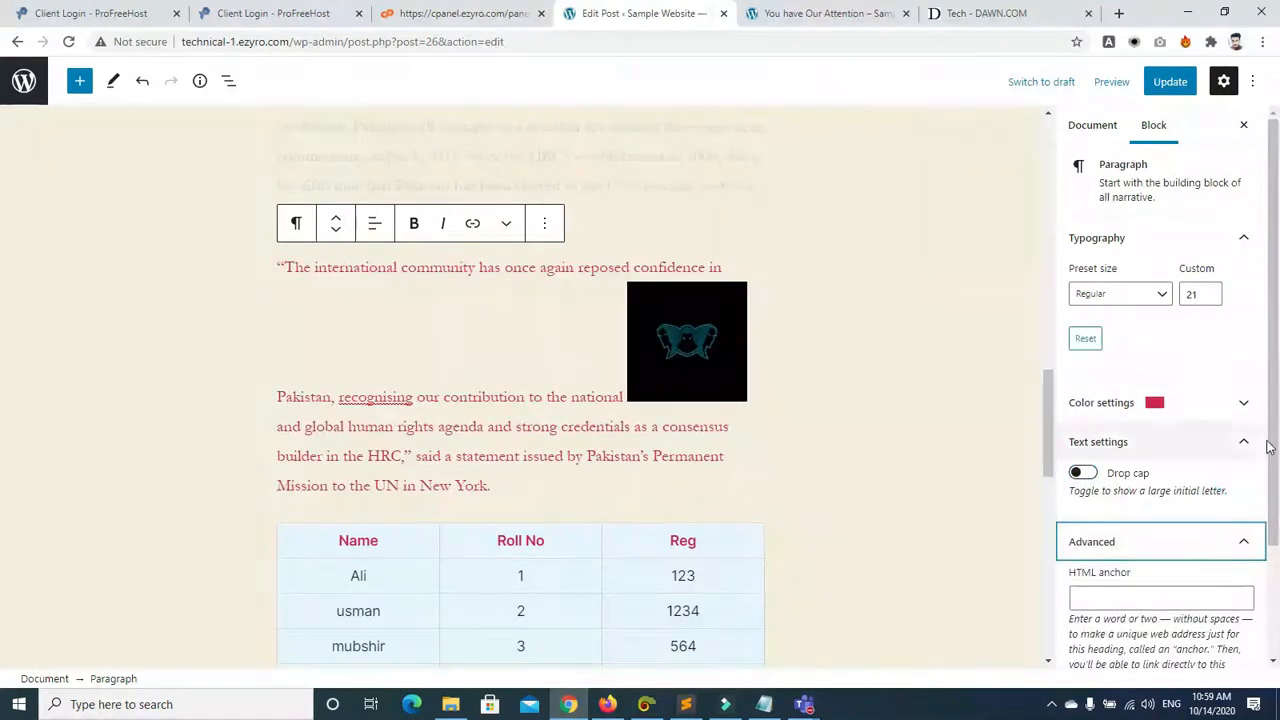
{"action": "left_click_drag", "start_coordinate": [1278, 447], "coordinate": [1276, 383]}
{"action": "left_click", "coordinate": [1082, 473]}
{"action": "left_click", "coordinate": [1080, 474]}
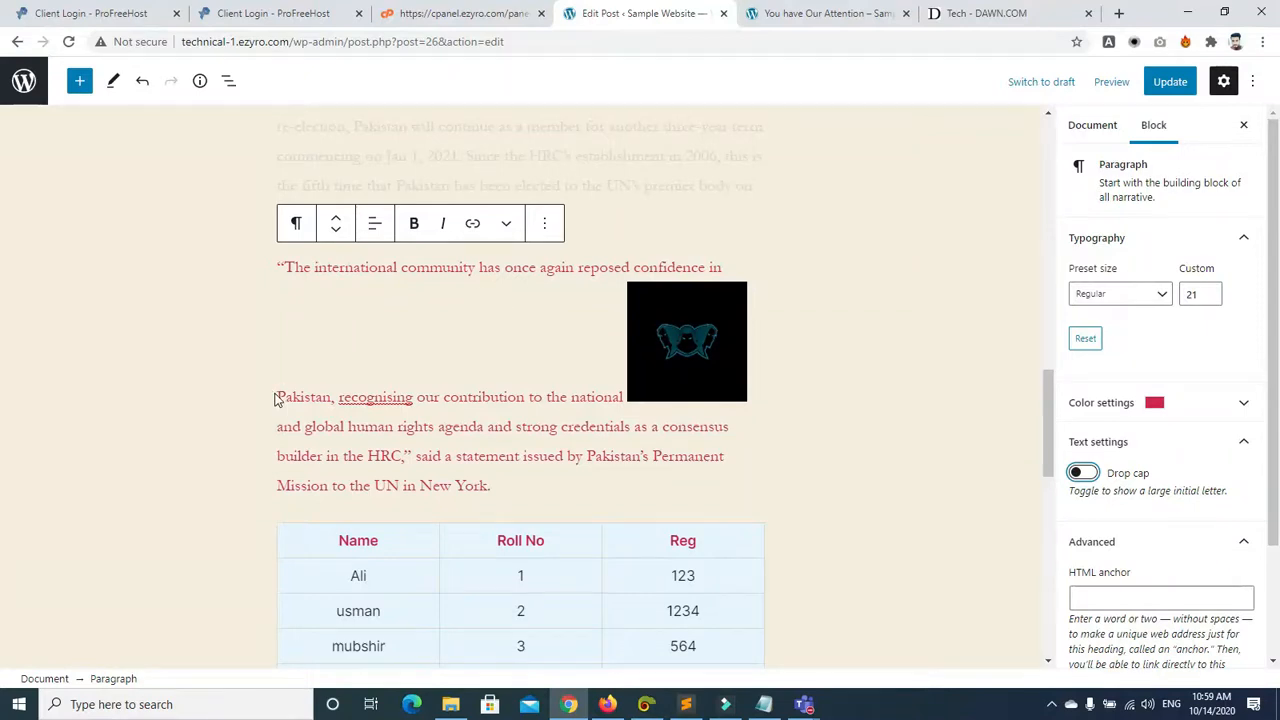
Step: Try centre alignment on the quote paragraph with the inline image, then align its text right
{"action": "mouse_move", "coordinate": [279, 396]}
{"action": "left_mouse_down"}
{"action": "mouse_move", "coordinate": [500, 480]}
{"action": "mouse_move", "coordinate": [455, 482]}
{"action": "mouse_move", "coordinate": [277, 428]}
{"action": "mouse_move", "coordinate": [278, 399]}
{"action": "left_mouse_up"}
{"action": "left_click", "coordinate": [500, 480]}
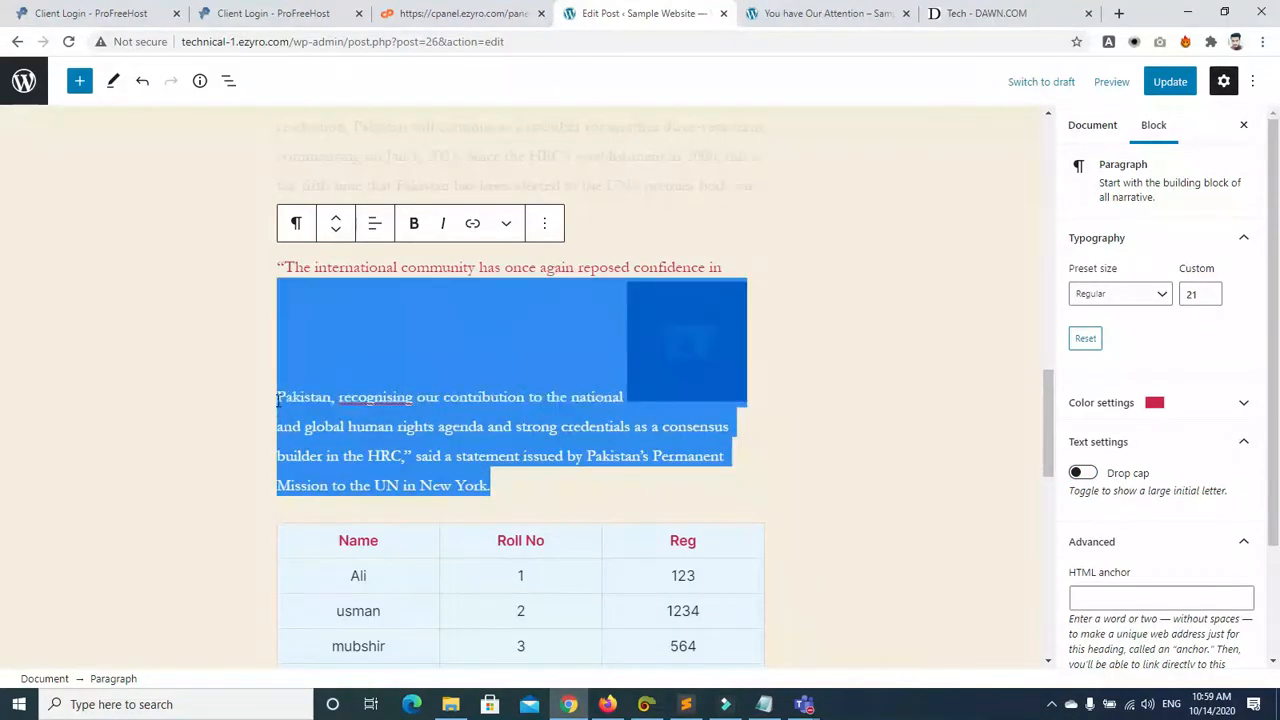
{"action": "left_click", "coordinate": [506, 223]}
{"action": "left_click", "coordinate": [506, 223]}
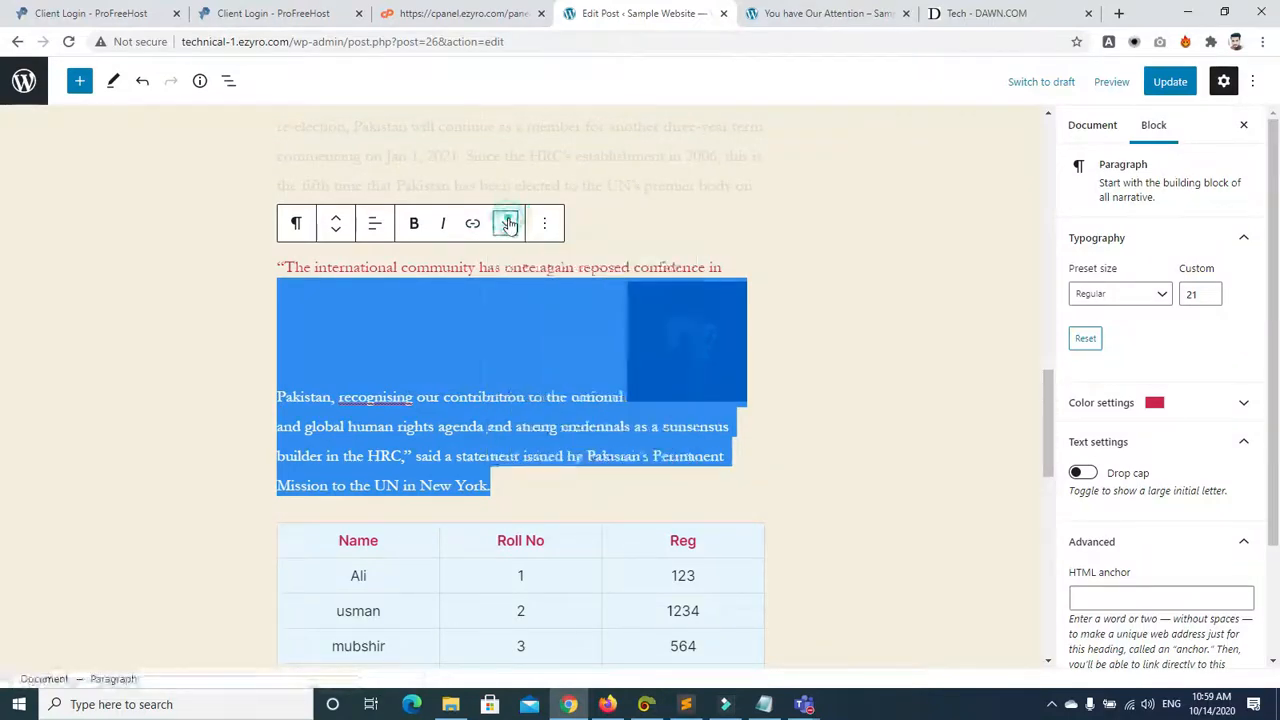
{"action": "left_click", "coordinate": [372, 221]}
{"action": "left_click", "coordinate": [413, 312]}
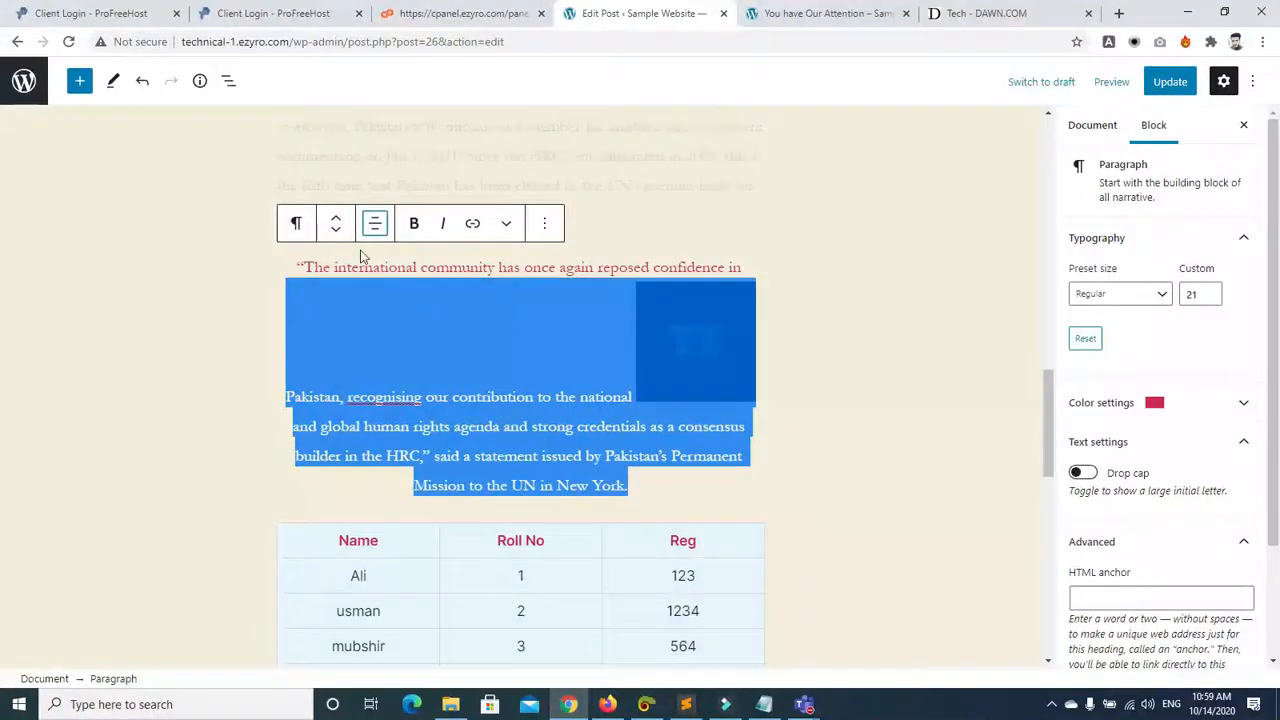
{"action": "left_click", "coordinate": [376, 228]}
{"action": "left_click", "coordinate": [409, 342]}
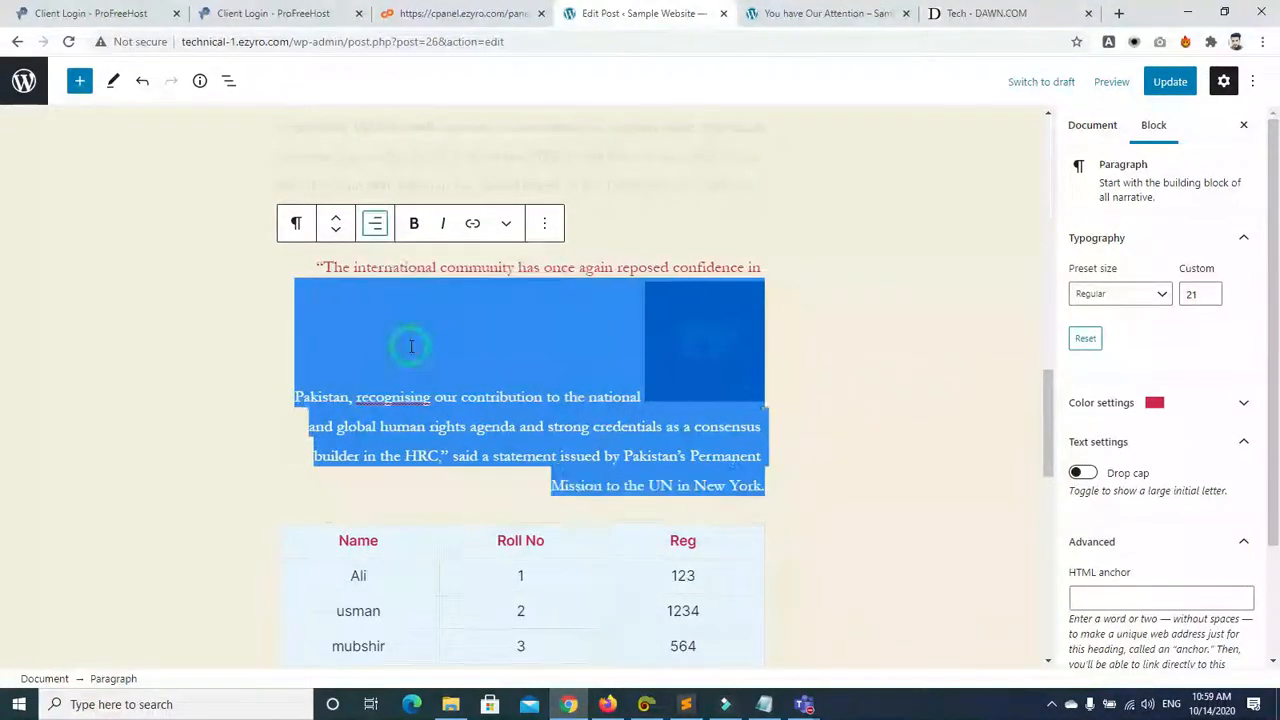
Step: Split the quote after "confidence in", add "idjndvd" as its own paragraph, and start the following one with "udvnudnusd" before "Pakistan"
{"action": "left_click", "coordinate": [296, 352]}
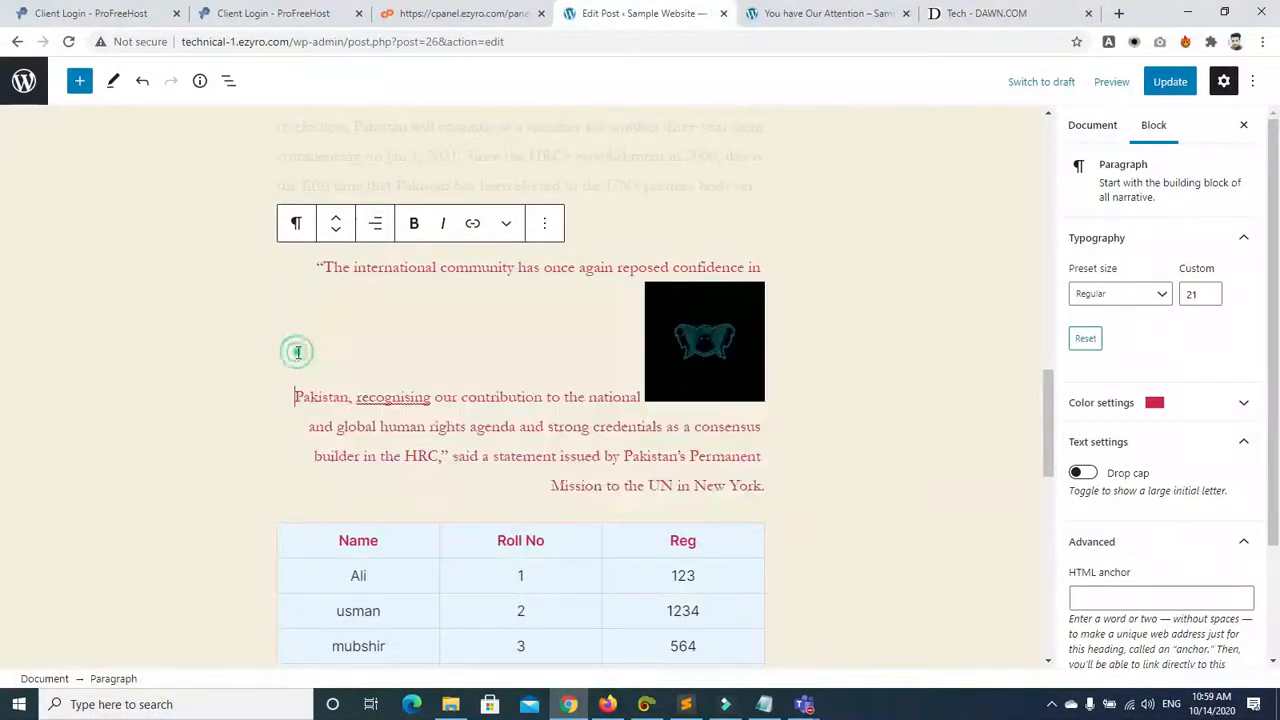
{"action": "left_click_drag", "start_coordinate": [318, 268], "coordinate": [580, 268]}
{"action": "left_click", "coordinate": [757, 265]}
{"action": "scroll", "coordinate": [291, 267], "scroll_direction": "down", "scroll_amount": 1}
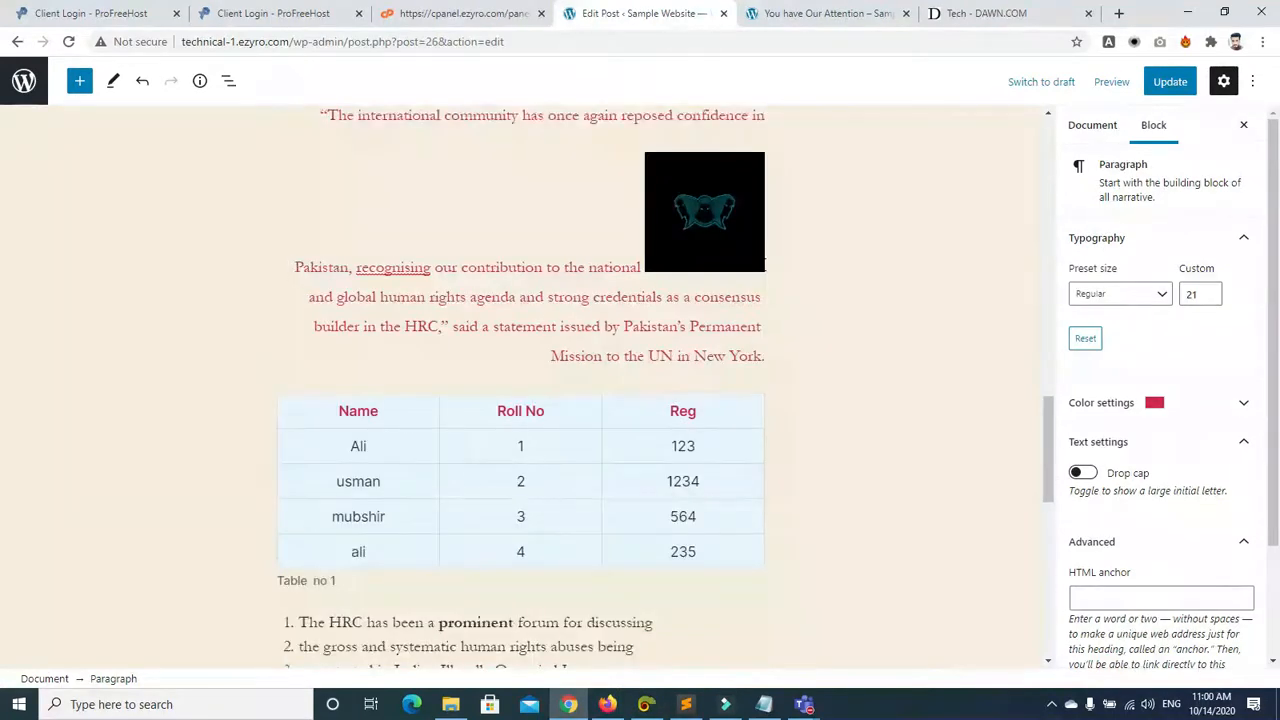
{"action": "type", "text": "idj "}
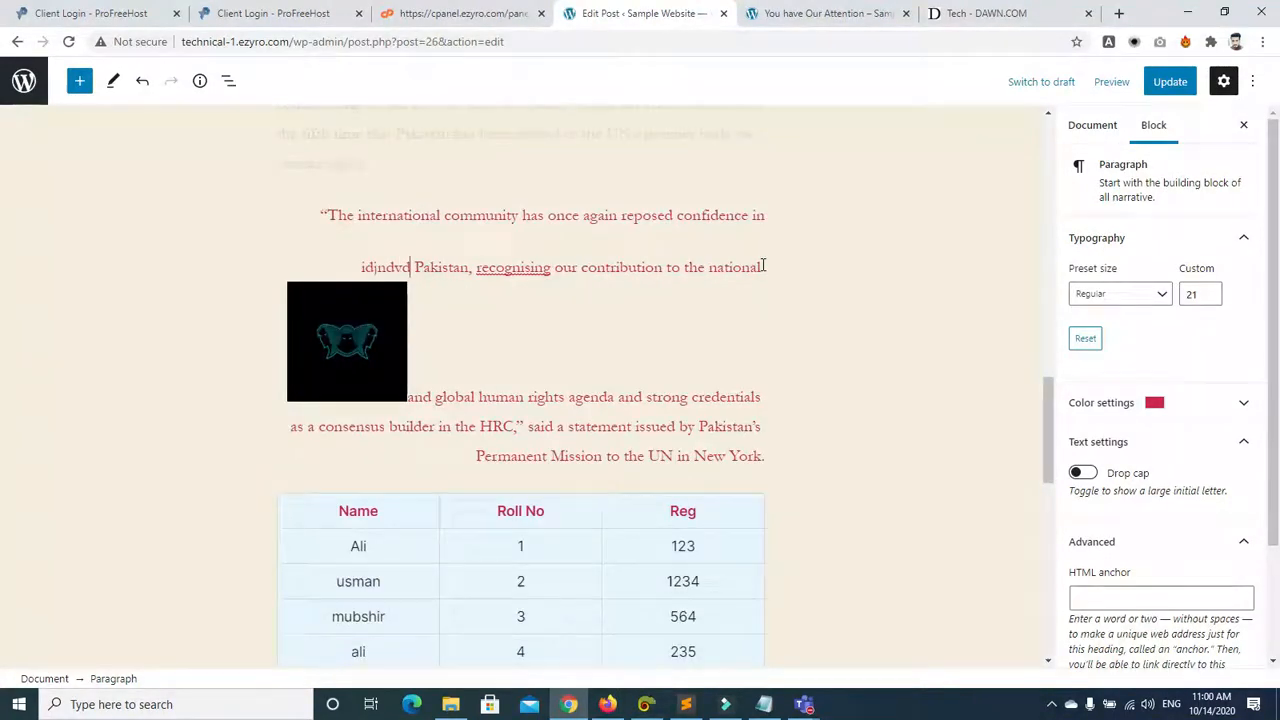
{"action": "type", "text": "ndvd"}
{"action": "key", "text": "Return"}
{"action": "type", "text": "udvnudnusd"}
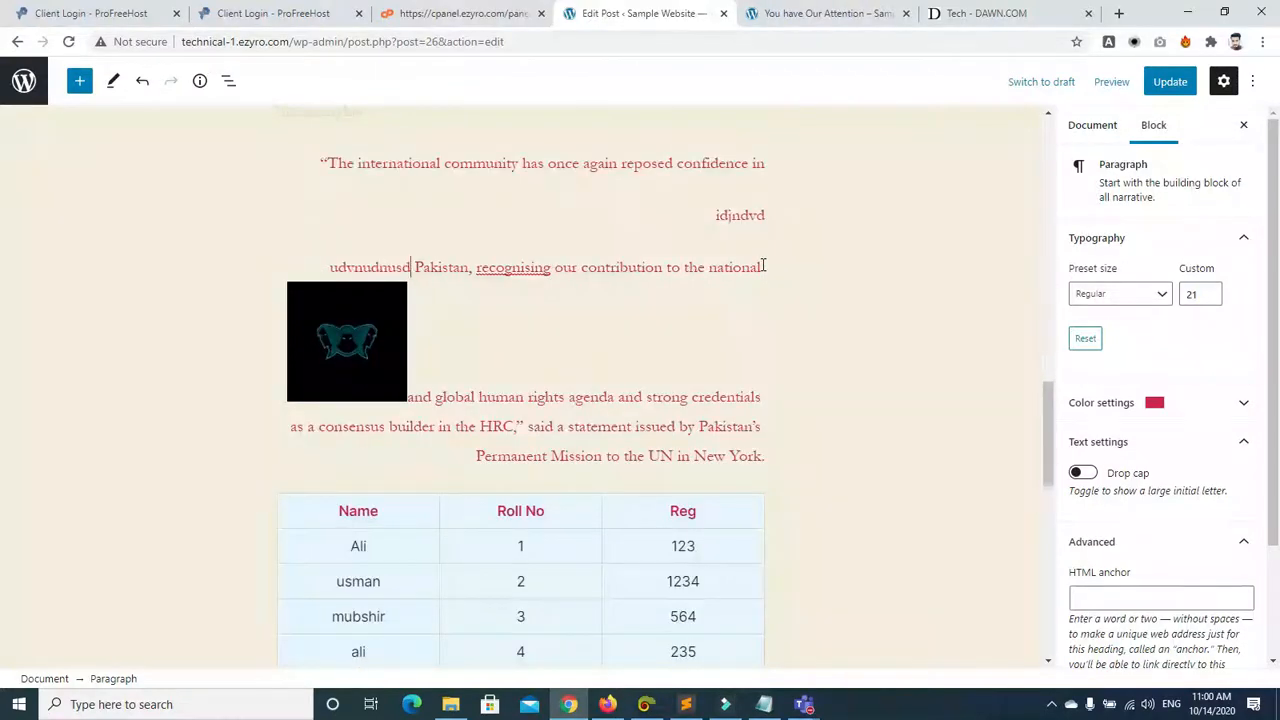
Step: Make "udvnudnusd" its own paragraph and add "sssss" as another paragraph above the one starting with "Pakistan"
{"action": "key", "text": "Return"}
{"action": "type", "text": "sss"}
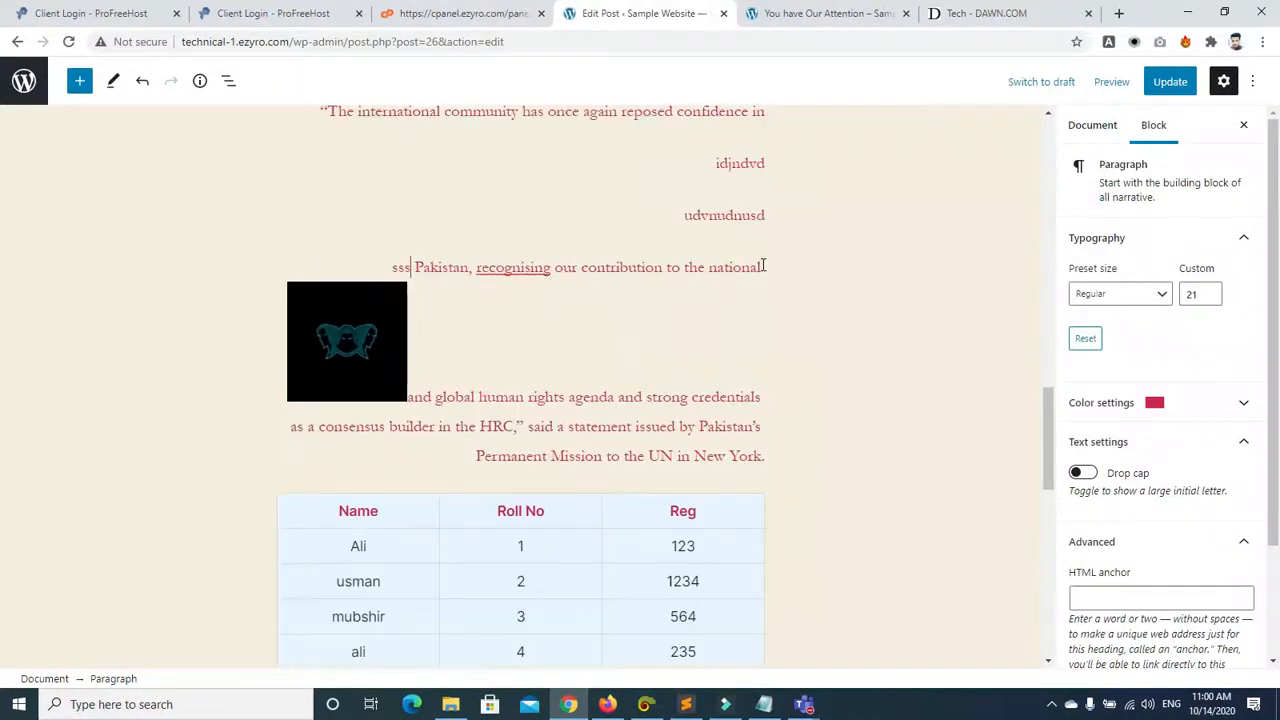
{"action": "type", "text": "s"}
{"action": "key", "text": "Return"}
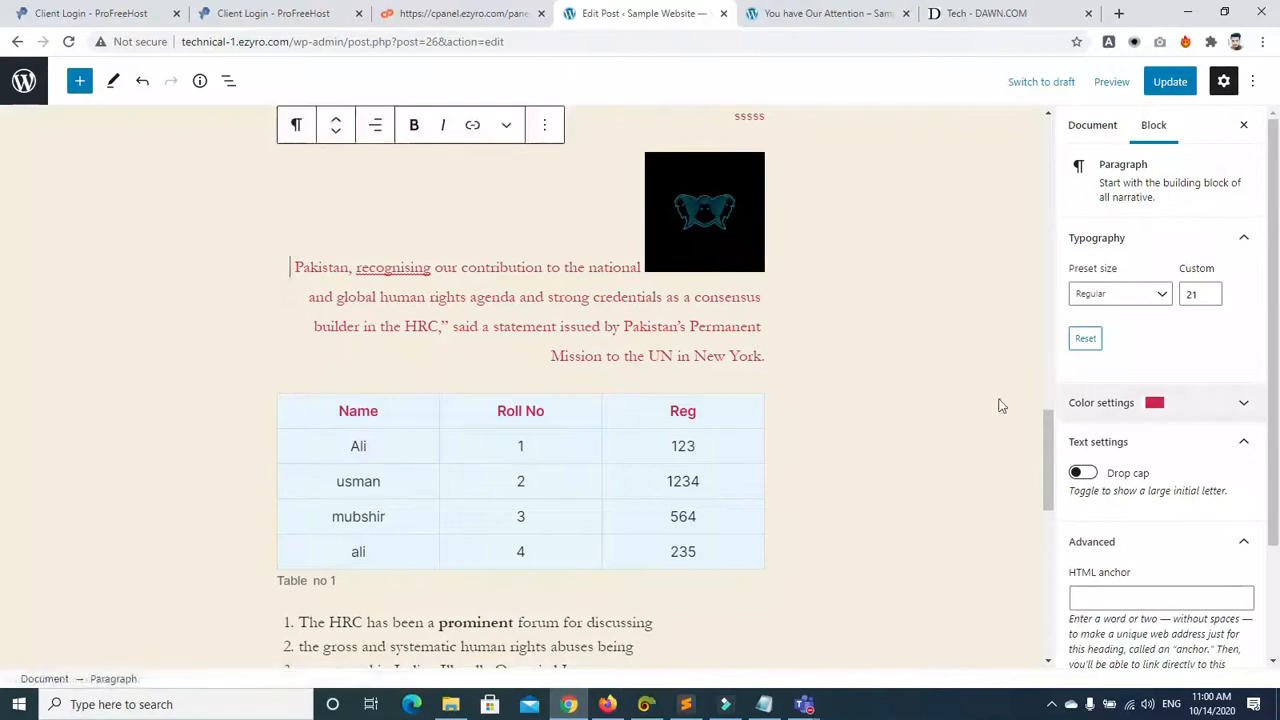
{"action": "left_click_drag", "start_coordinate": [1048, 482], "coordinate": [1047, 427]}
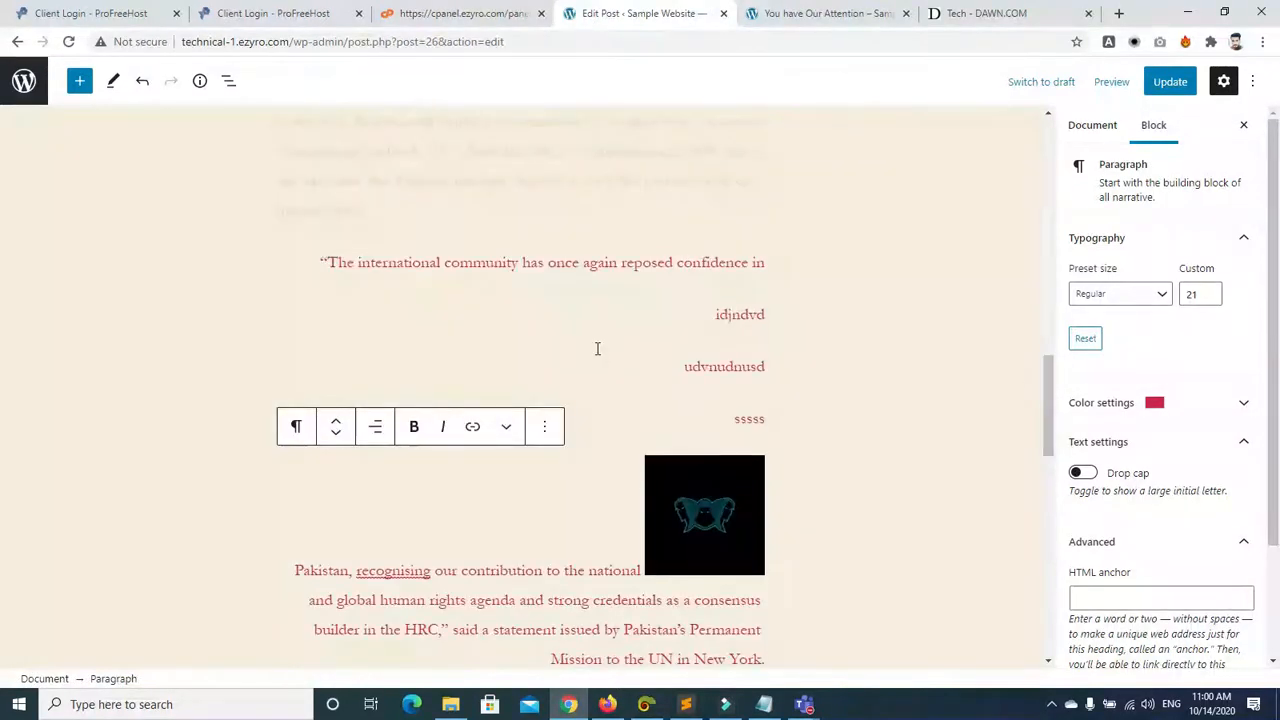
Step: Remove the filler paragraphs between the quote's first line and the "Pakistan" paragraph, deleting back into the word "confidence"
{"action": "left_click", "coordinate": [732, 419]}
{"action": "key", "text": "BackSpace"}
{"action": "key", "text": "BackSpace"}
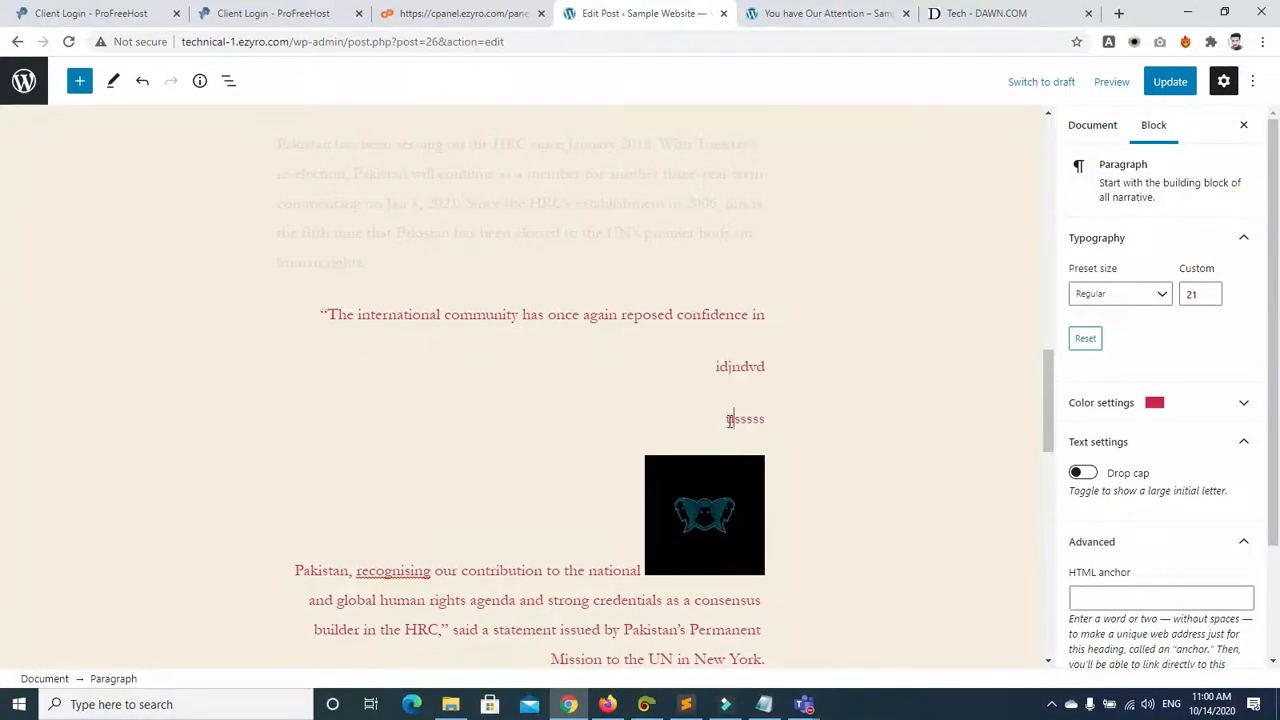
{"action": "key", "text": "BackSpace"}
{"action": "key", "text": "BackSpace"}
{"action": "key", "text": "BackSpace"}
{"action": "key", "text": "BackSpace"}
{"action": "key", "text": "BackSpace"}
{"action": "key", "text": "BackSpace"}
{"action": "key", "text": "BackSpace"}
{"action": "key", "text": "BackSpace"}
{"action": "key", "text": "BackSpace"}
{"action": "key", "text": "BackSpace"}
{"action": "key", "text": "BackSpace"}
{"action": "key", "text": "BackSpace"}
{"action": "key", "text": "BackSpace"}
{"action": "key", "text": "BackSpace"}
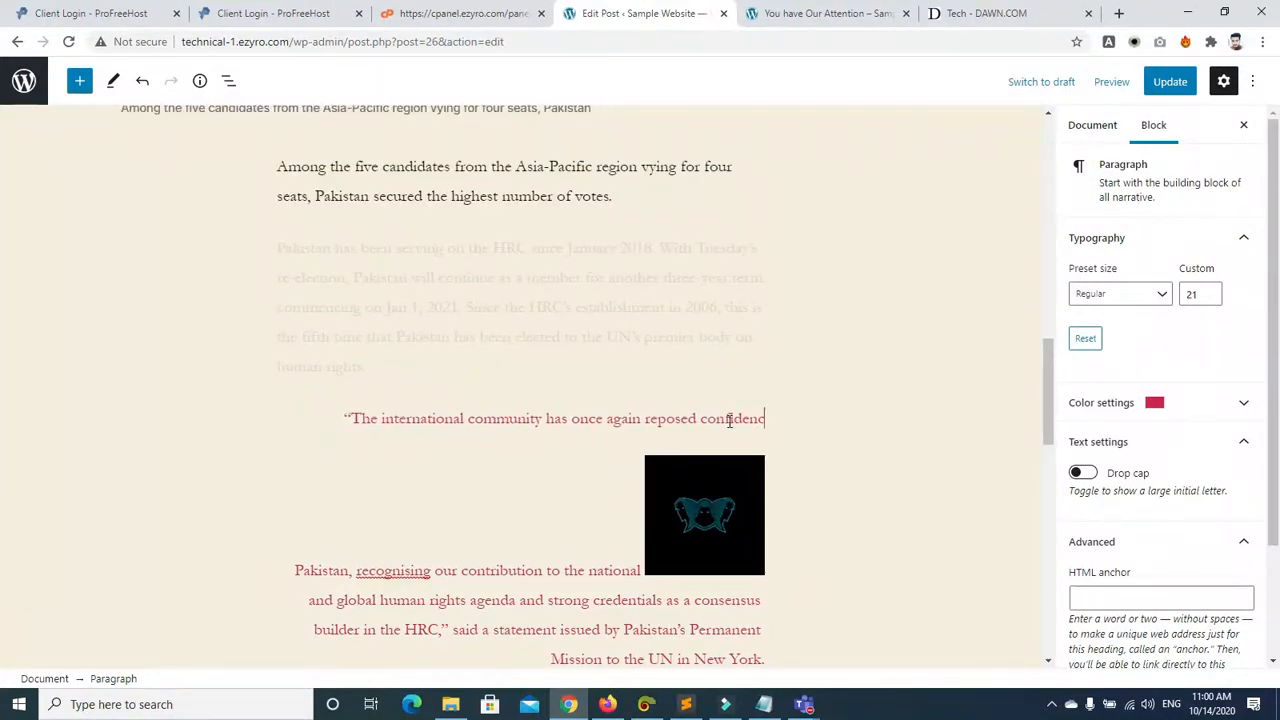
Step: Try merging the quote's first line and the "Pakistan" paragraph into the grey paragraph above, then split at "Pakistan"
{"action": "left_click", "coordinate": [333, 410]}
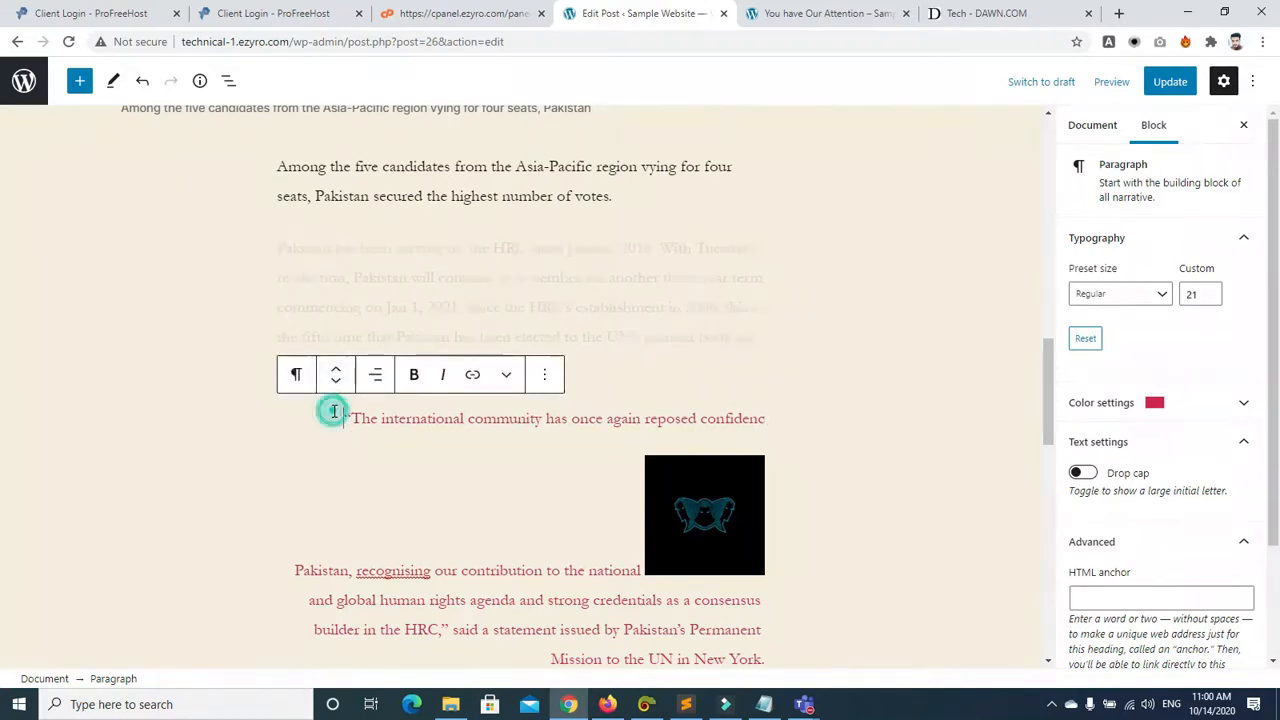
{"action": "key", "text": "BackSpace"}
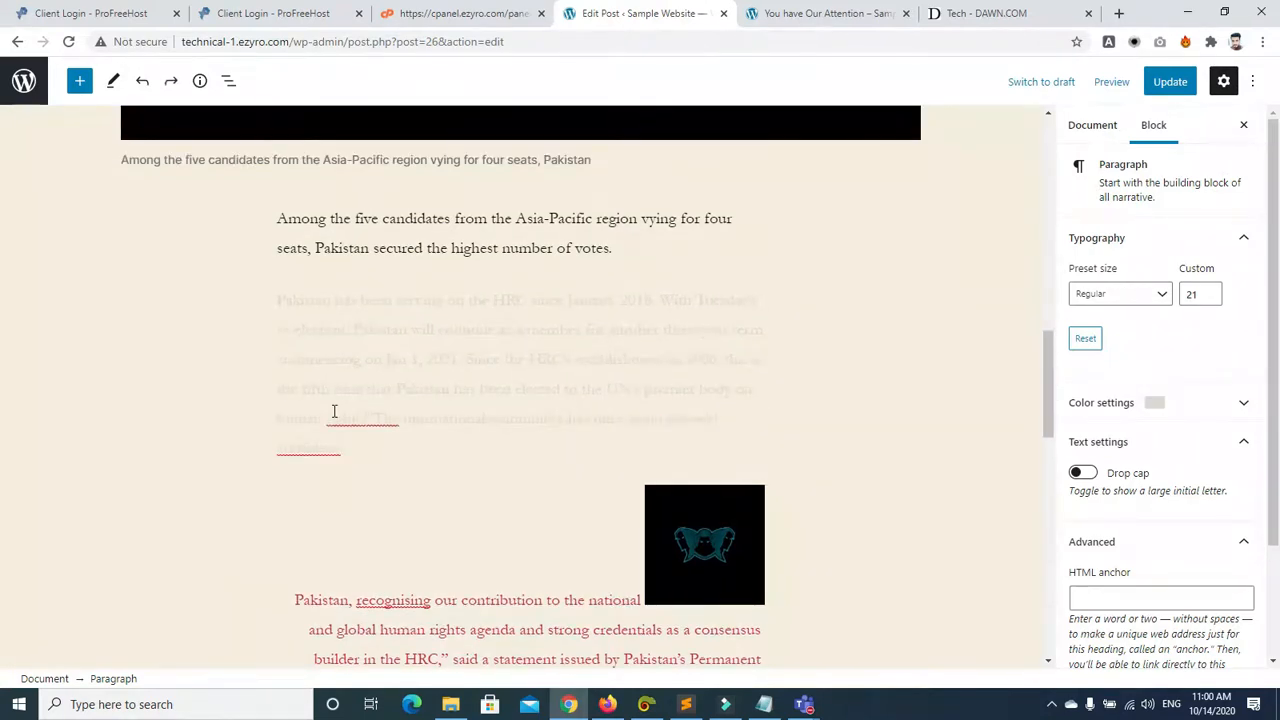
{"action": "left_click_drag", "start_coordinate": [1050, 363], "coordinate": [1050, 398]}
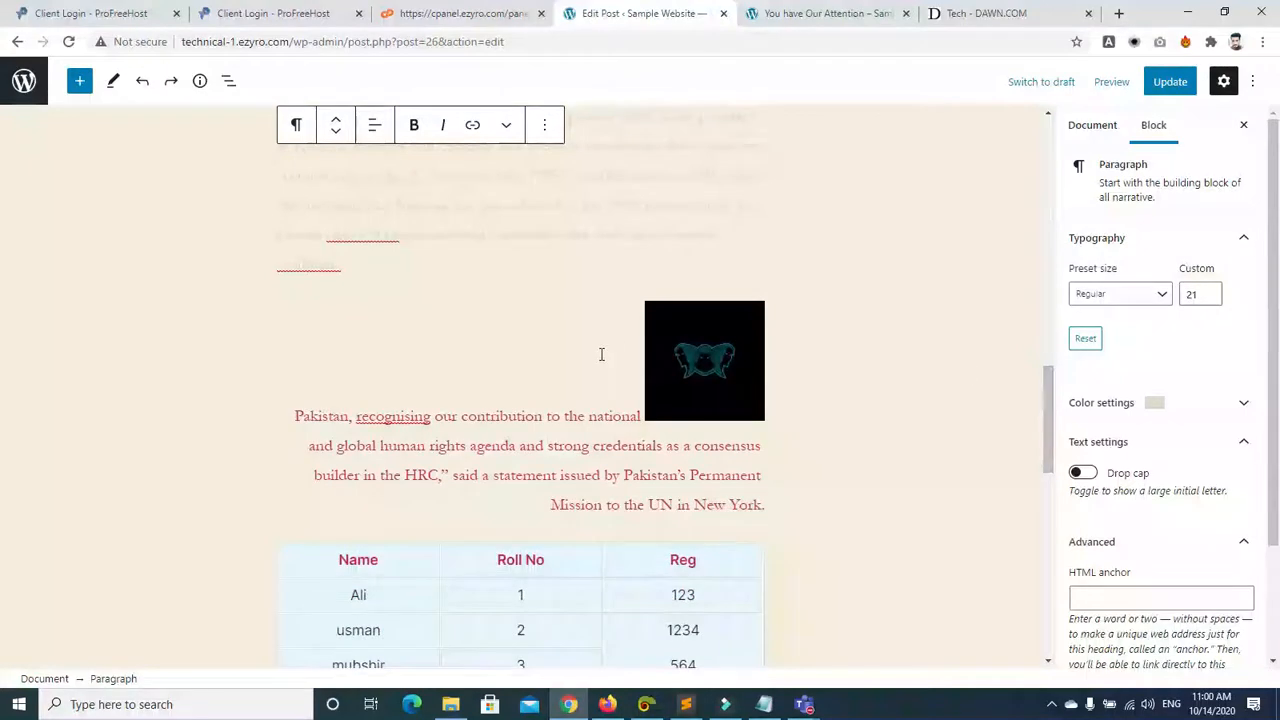
{"action": "left_click", "coordinate": [292, 414]}
{"action": "key", "text": "BackSpace"}
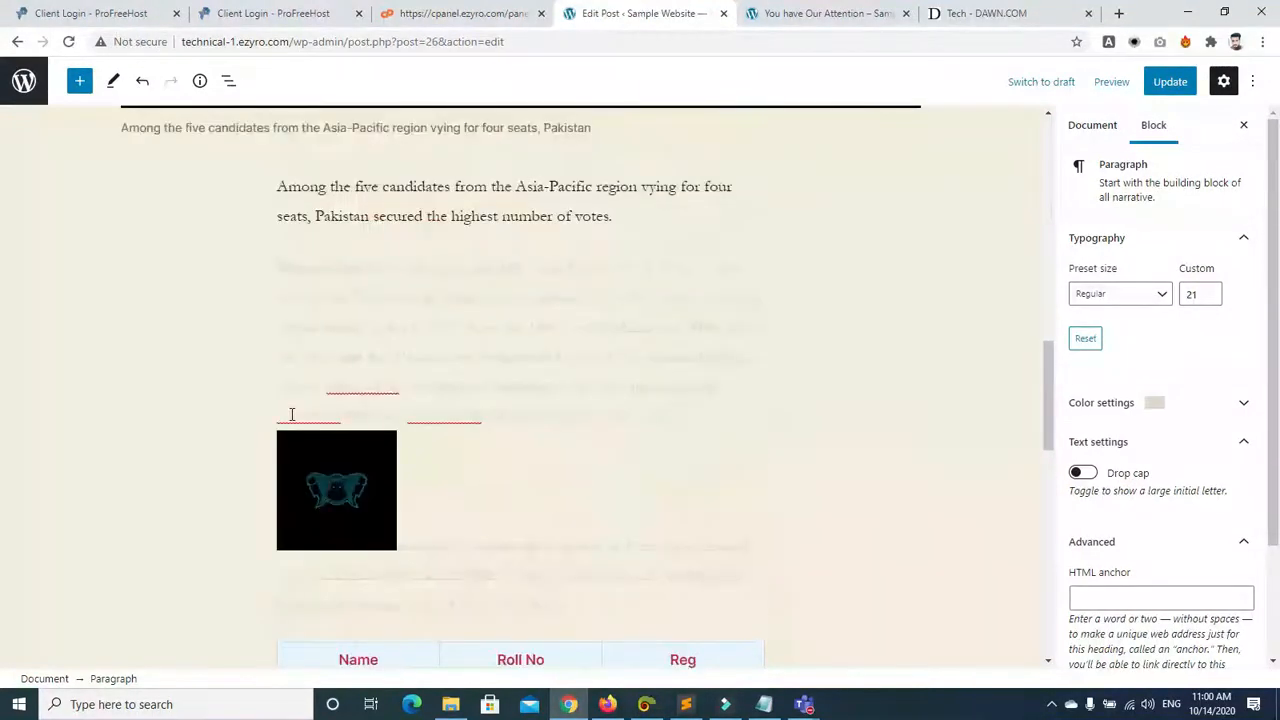
{"action": "key", "text": "Return"}
{"action": "left_click", "coordinate": [850, 418]}
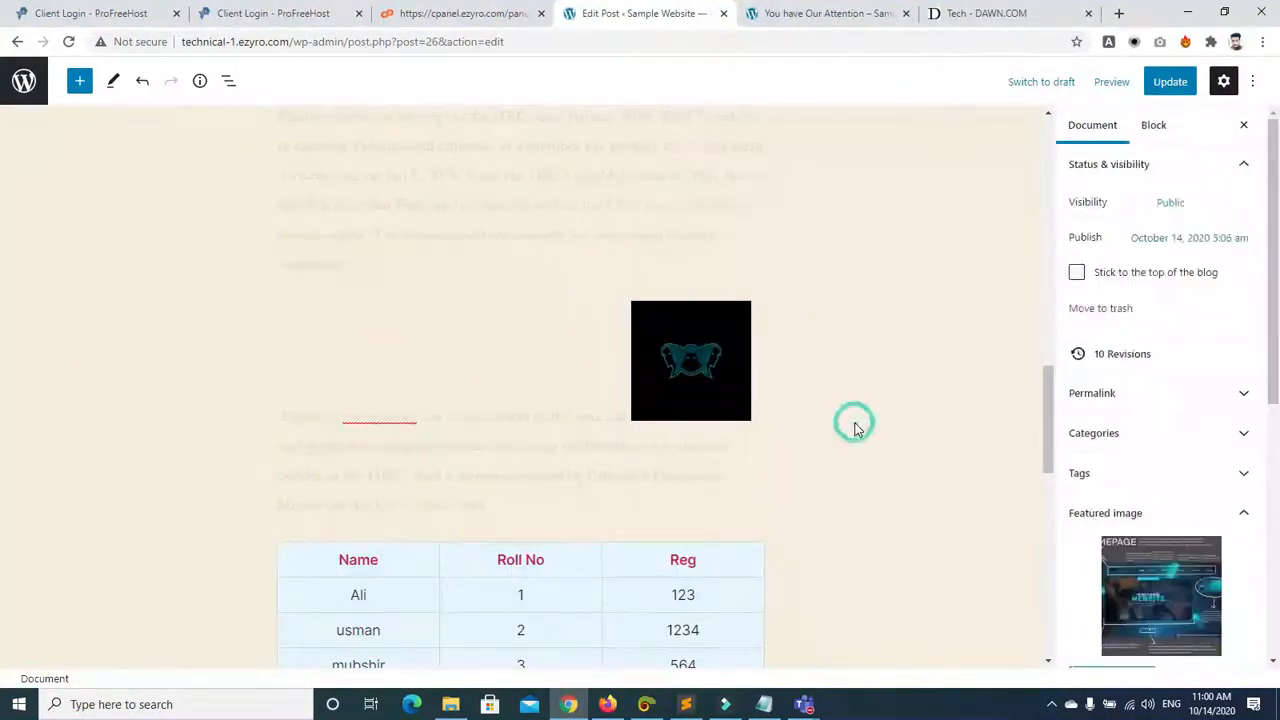
{"action": "left_click_drag", "start_coordinate": [1048, 393], "coordinate": [1019, 423]}
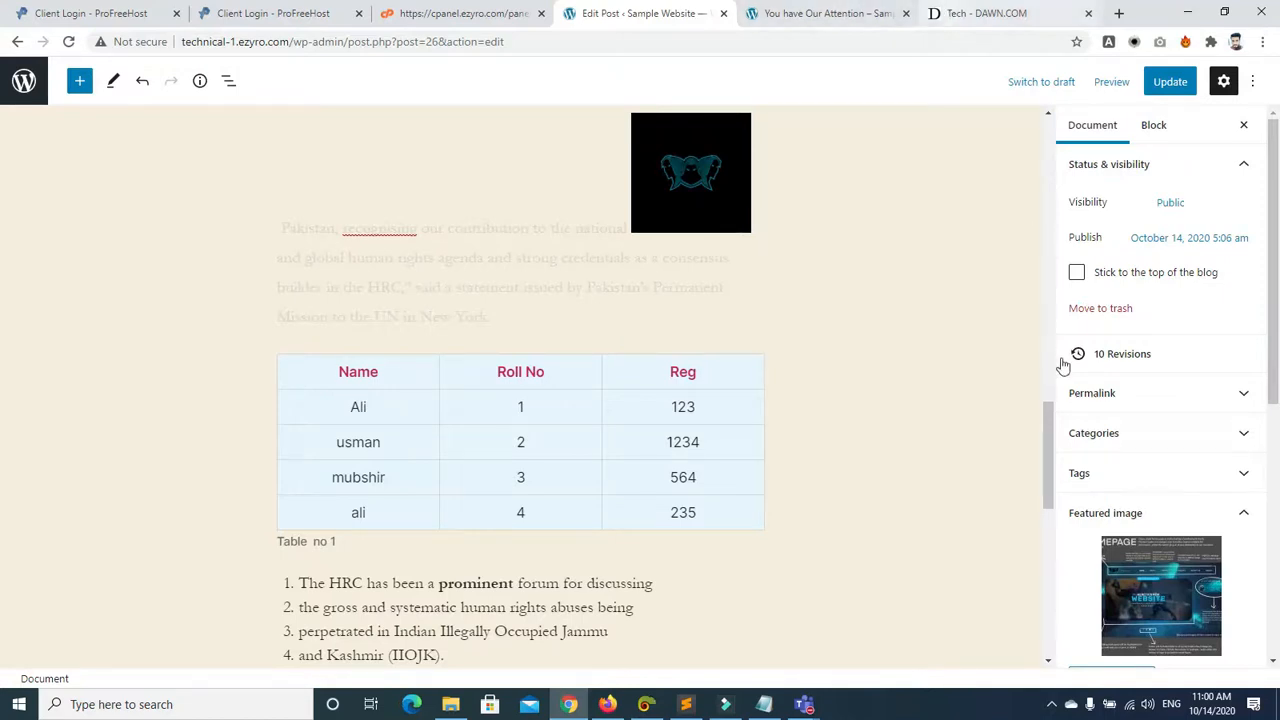
{"action": "left_click_drag", "start_coordinate": [1050, 425], "coordinate": [1006, 380]}
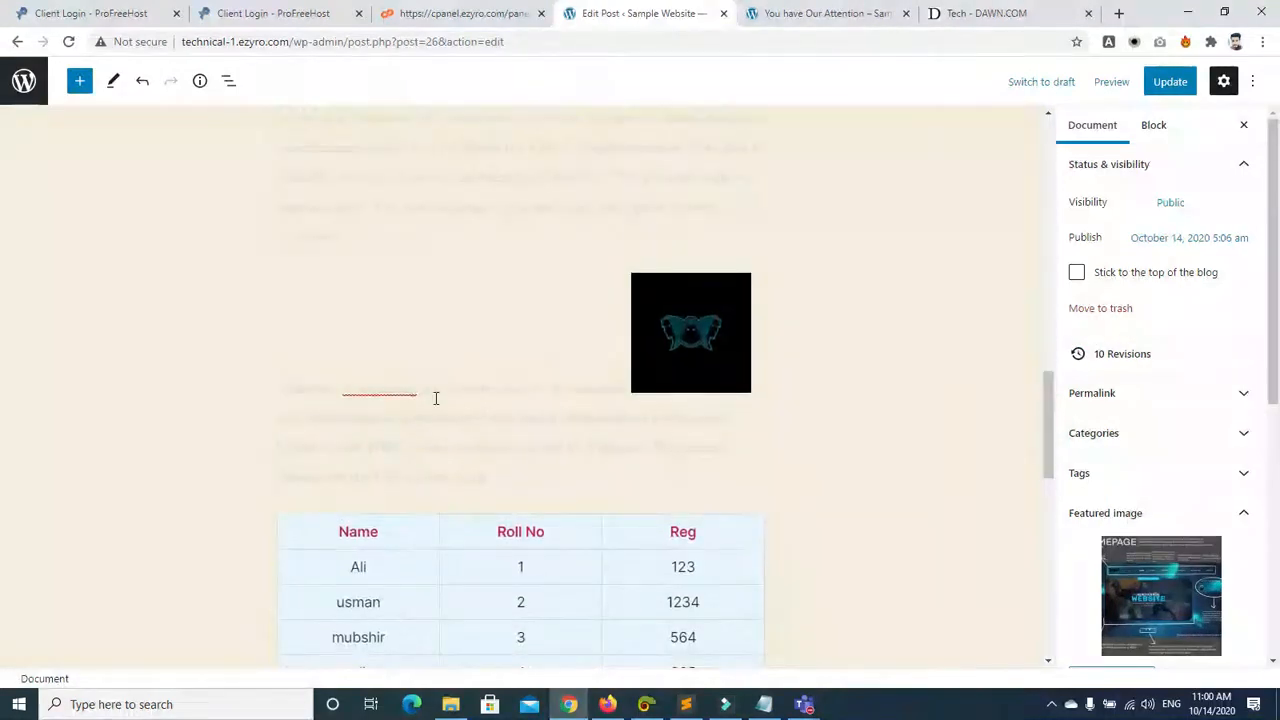
Step: Undo the paragraph merges and the last deletions at the end of the quote's first line
{"action": "left_click", "coordinate": [435, 398]}
{"action": "key", "text": "ctrl+z"}
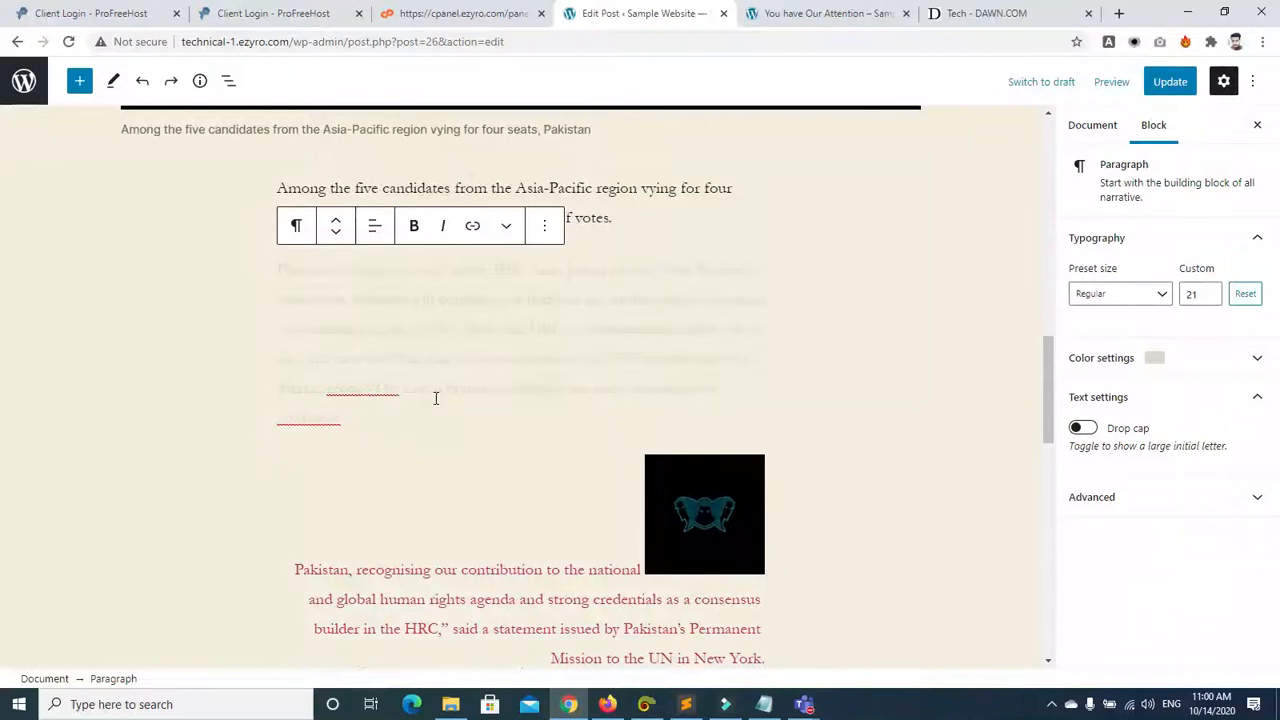
{"action": "key", "text": "ctrl+z"}
{"action": "key", "text": "ctrl+z"}
{"action": "key", "text": "ctrl+z"}
{"action": "key", "text": "ctrl+z"}
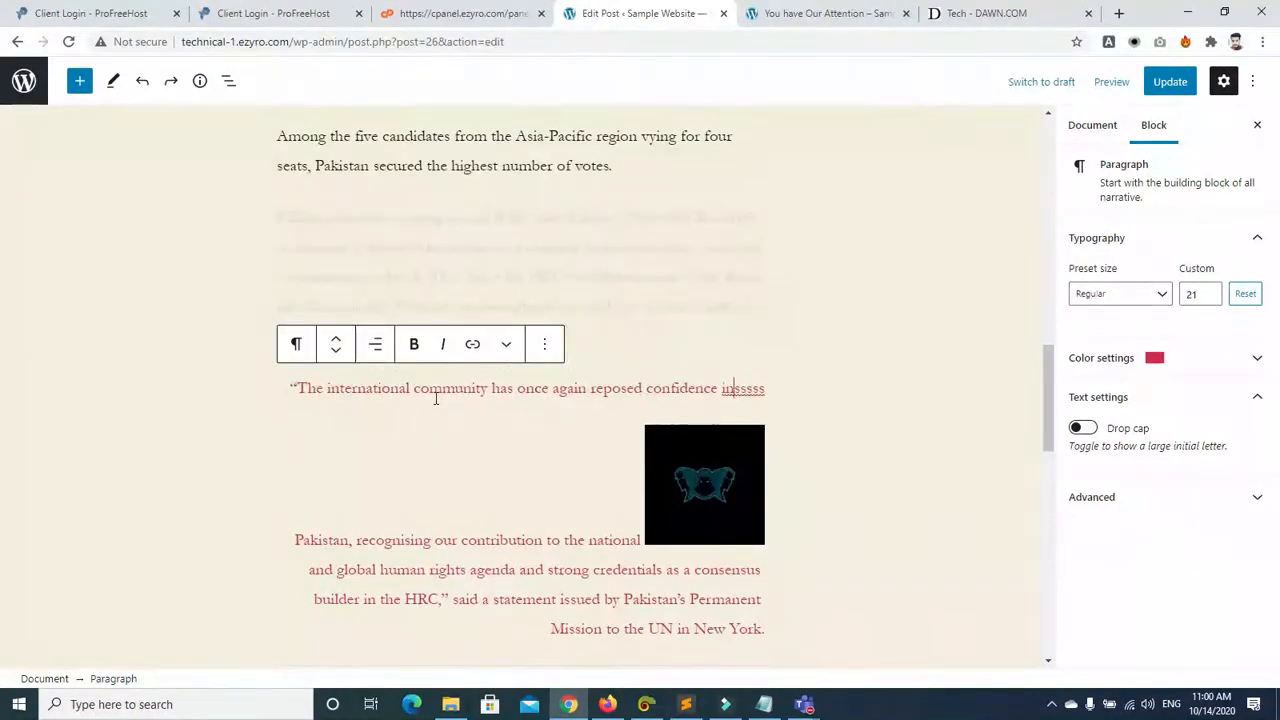
{"action": "key", "text": "ctrl+shift+z"}
{"action": "key", "text": "ctrl+shift+z"}
{"action": "key", "text": "ctrl+shift+z"}
{"action": "key", "text": "ctrl+shift+z"}
{"action": "key", "text": "ctrl+shift+z"}
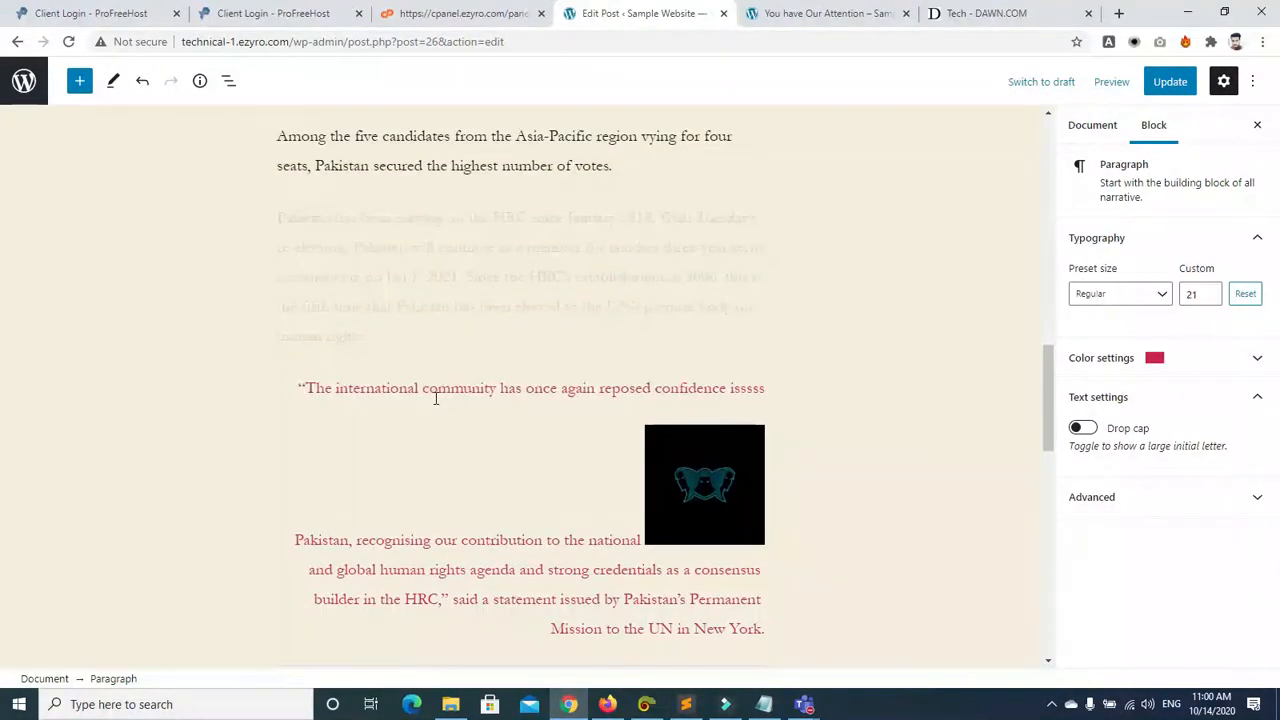
Step: Delete the leftover filler letters after "confidence" and join the "Pakistan" paragraph onto the quote's first line
{"action": "key", "text": "BackSpace"}
{"action": "key", "text": "BackSpace"}
{"action": "key", "text": "BackSpace"}
{"action": "key", "text": "BackSpace"}
{"action": "key", "text": "BackSpace"}
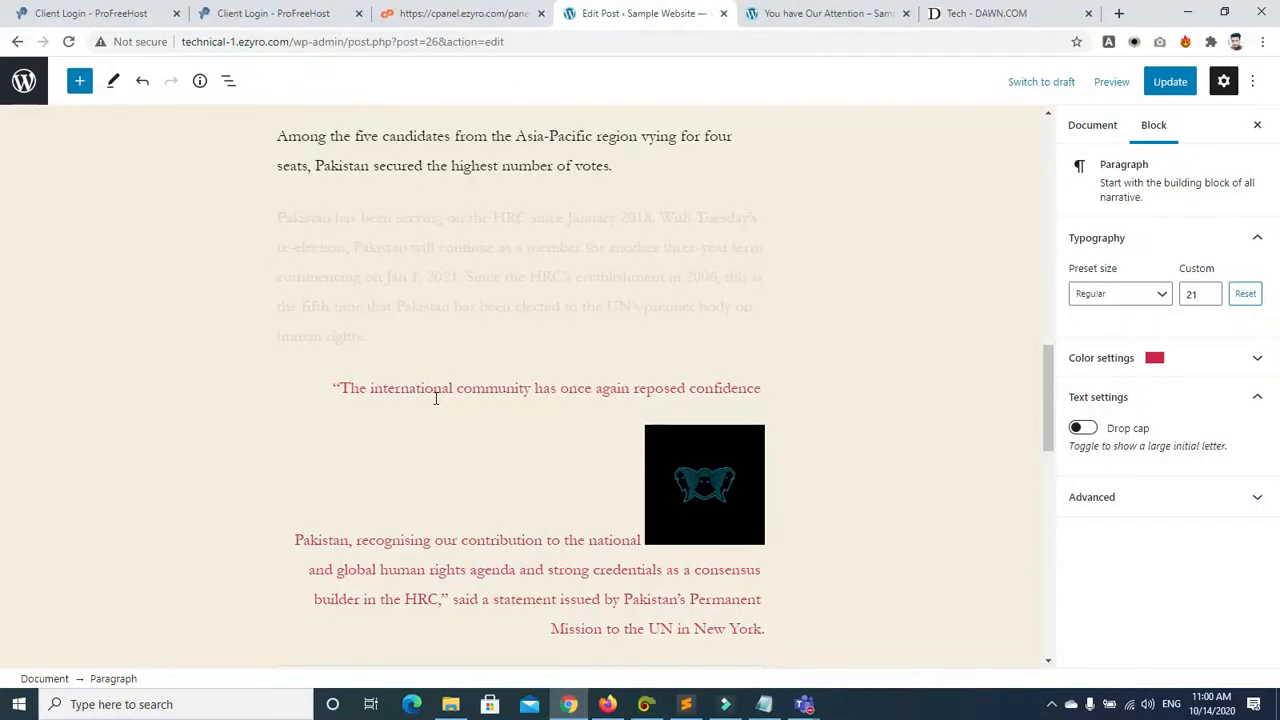
{"action": "key", "text": "Delete"}
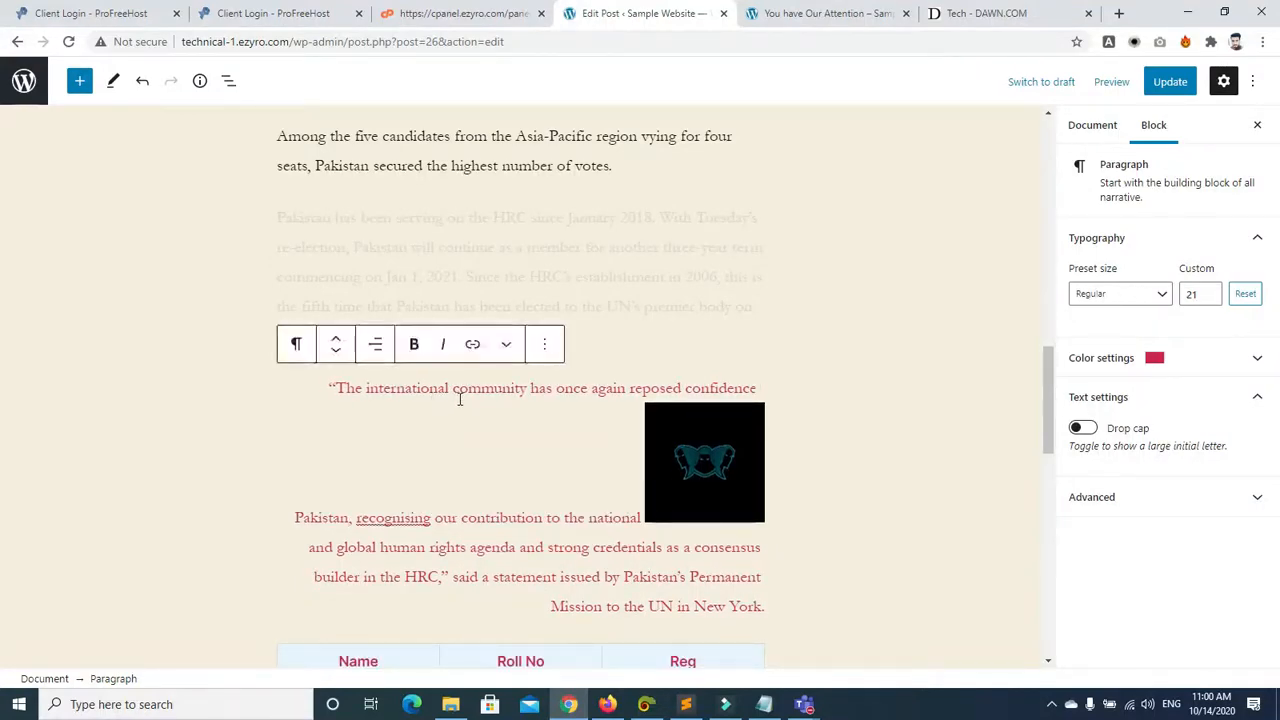
Step: Edit the quote paragraph as HTML and start a style attribute in its opening p tag
{"action": "left_click", "coordinate": [546, 343]}
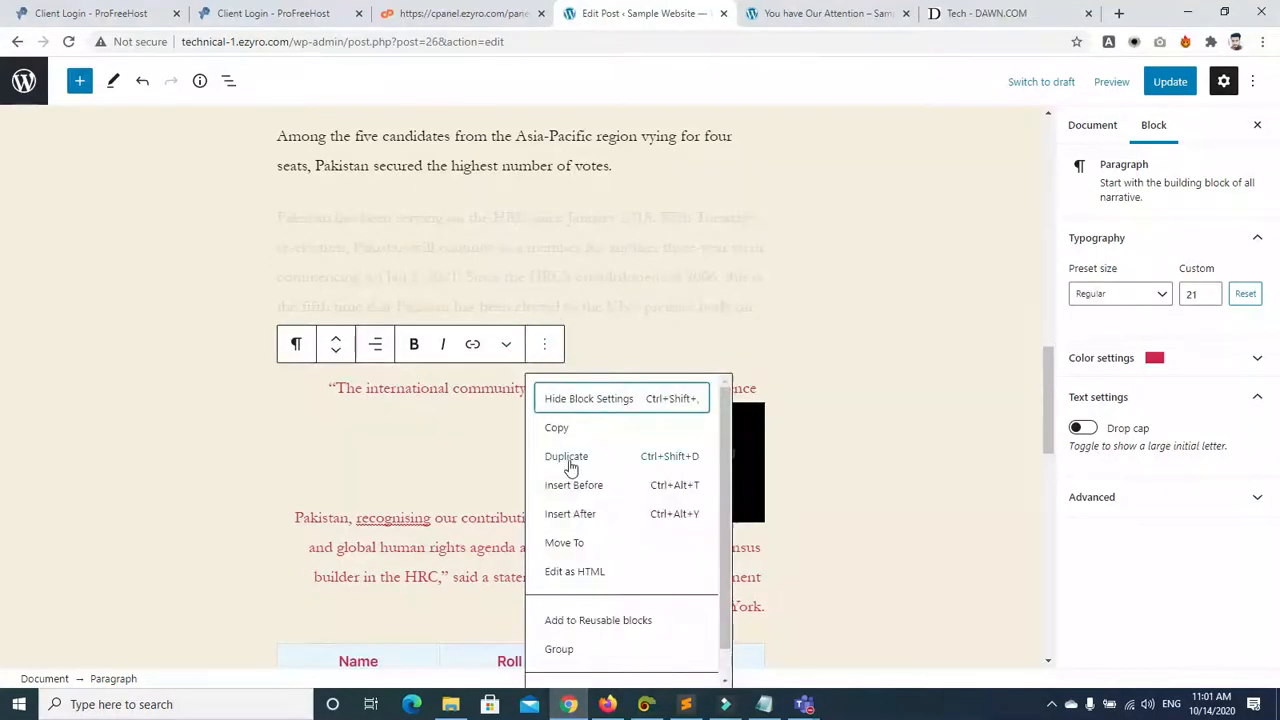
{"action": "left_click", "coordinate": [573, 571]}
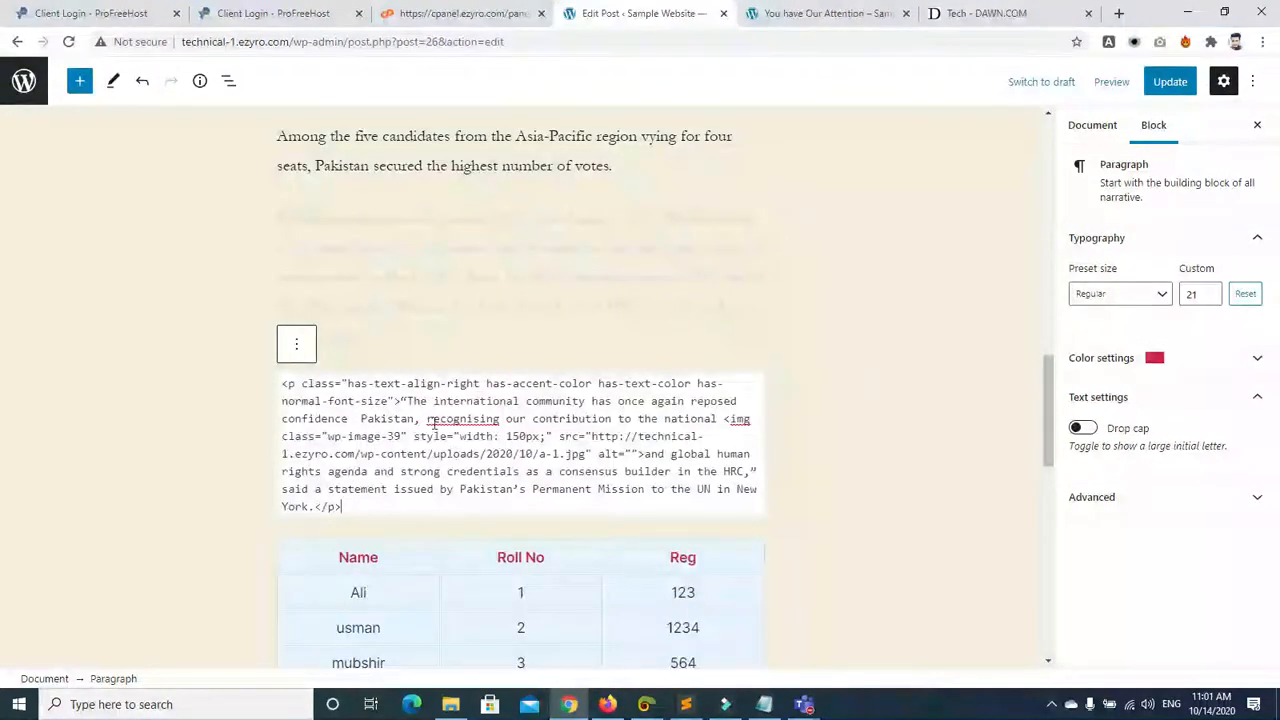
{"action": "scroll", "coordinate": [1048, 400], "scroll_direction": "down", "scroll_amount": 1}
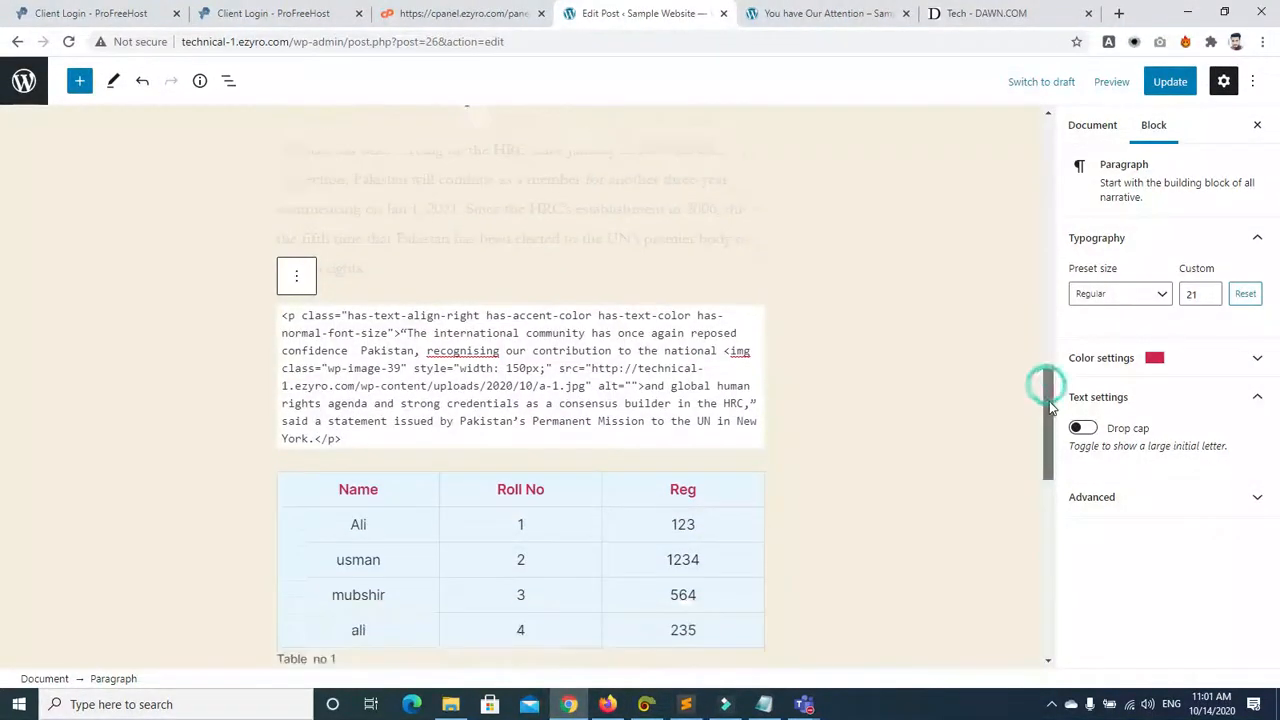
{"action": "left_click", "coordinate": [298, 302]}
{"action": "type", "text": "style="}
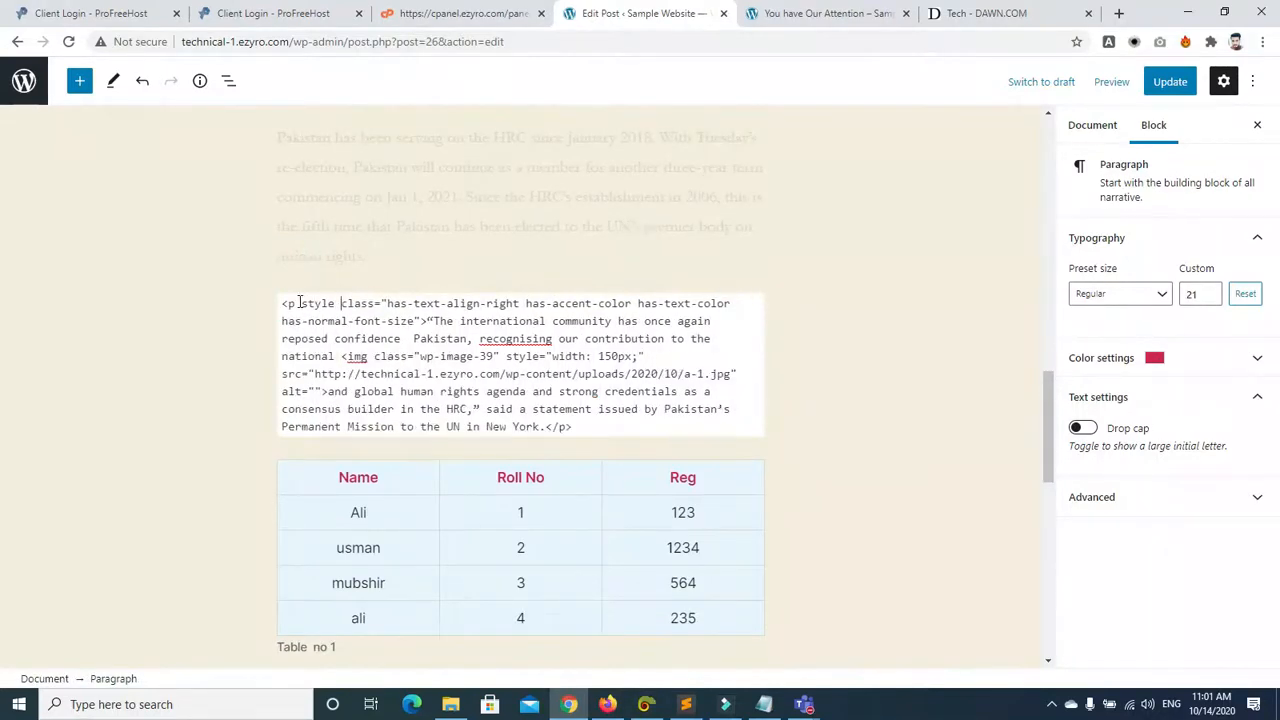
{"action": "type", "text": "\"\""}
{"action": "key", "text": "Left"}
{"action": "key", "text": "BackSpace"}
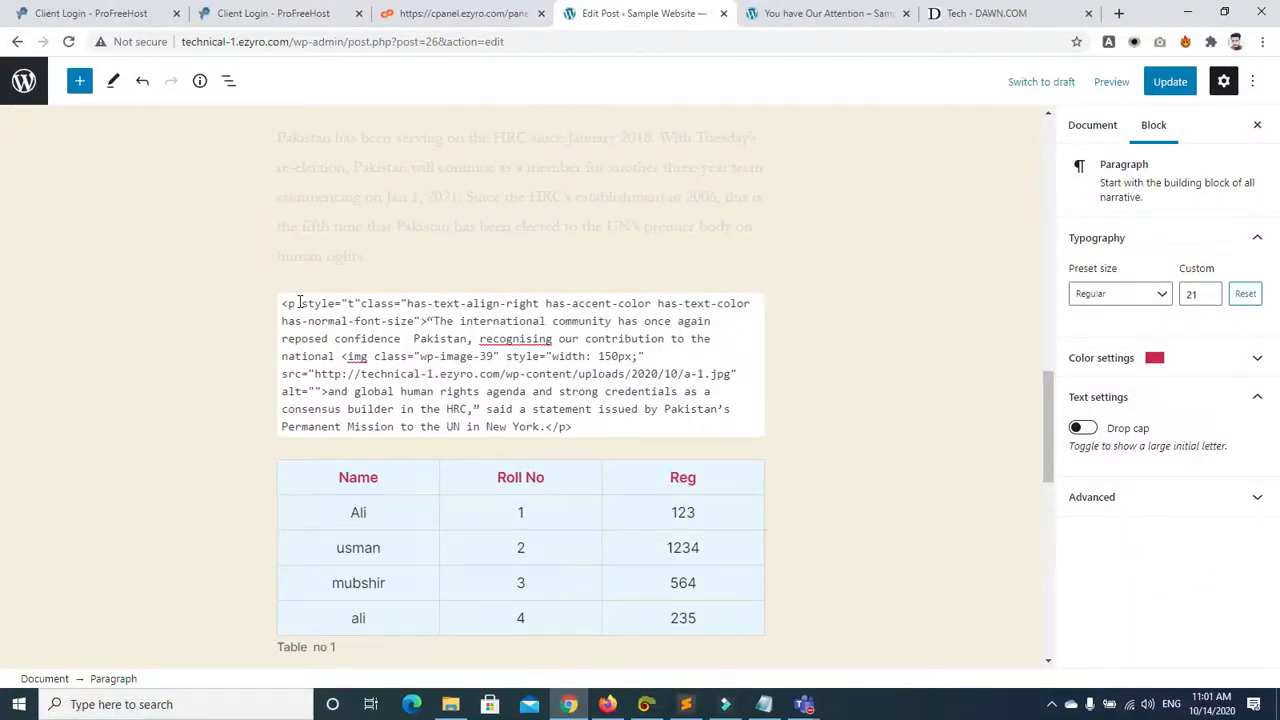
Step: Search Google for "text adjust css" in a new browser tab
{"action": "left_click", "coordinate": [1118, 13]}
{"action": "left_click", "coordinate": [957, 38]}
{"action": "type", "text": "google.com"}
{"action": "key", "text": "Return"}
{"action": "type", "text": "text "}
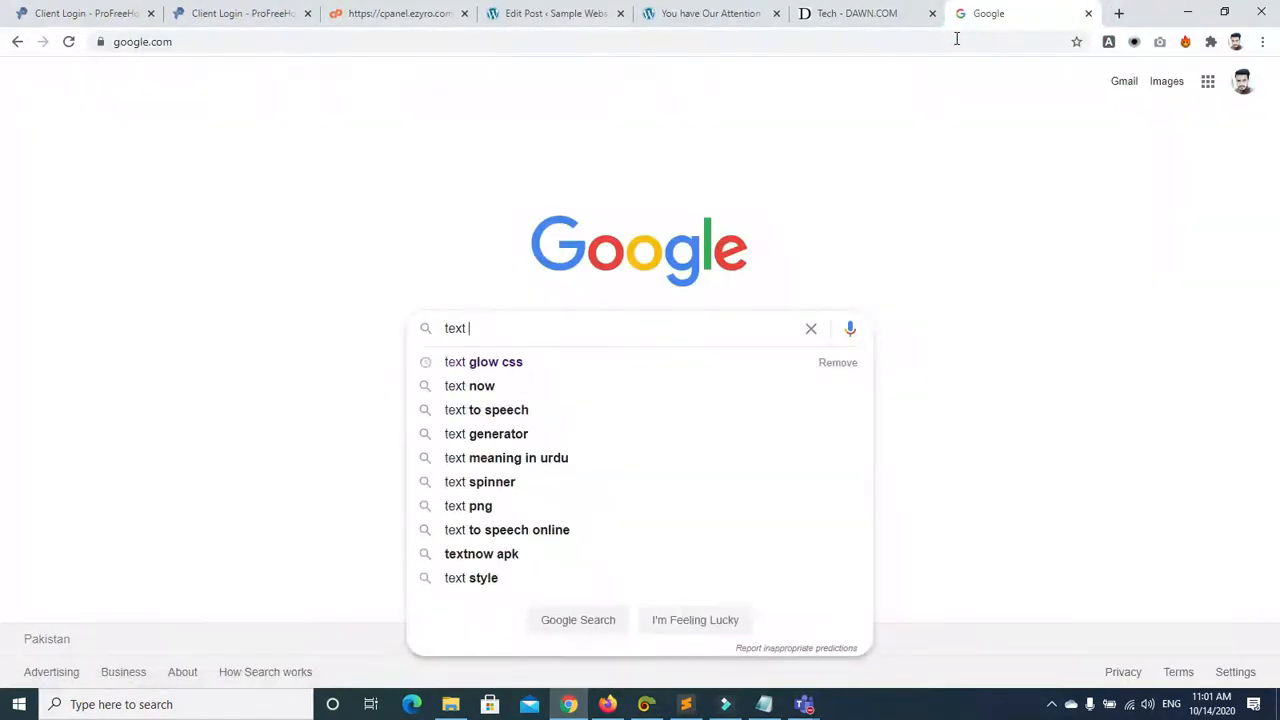
{"action": "type", "text": "adjust css"}
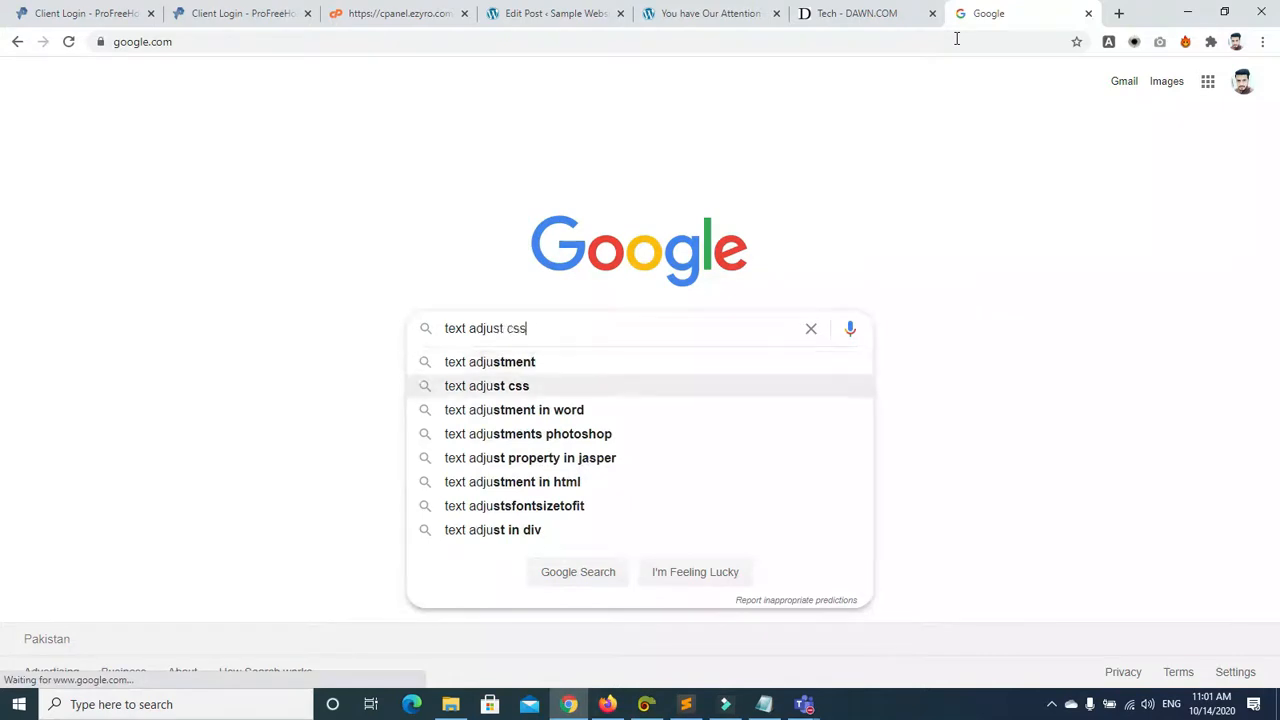
{"action": "key", "text": "Return"}
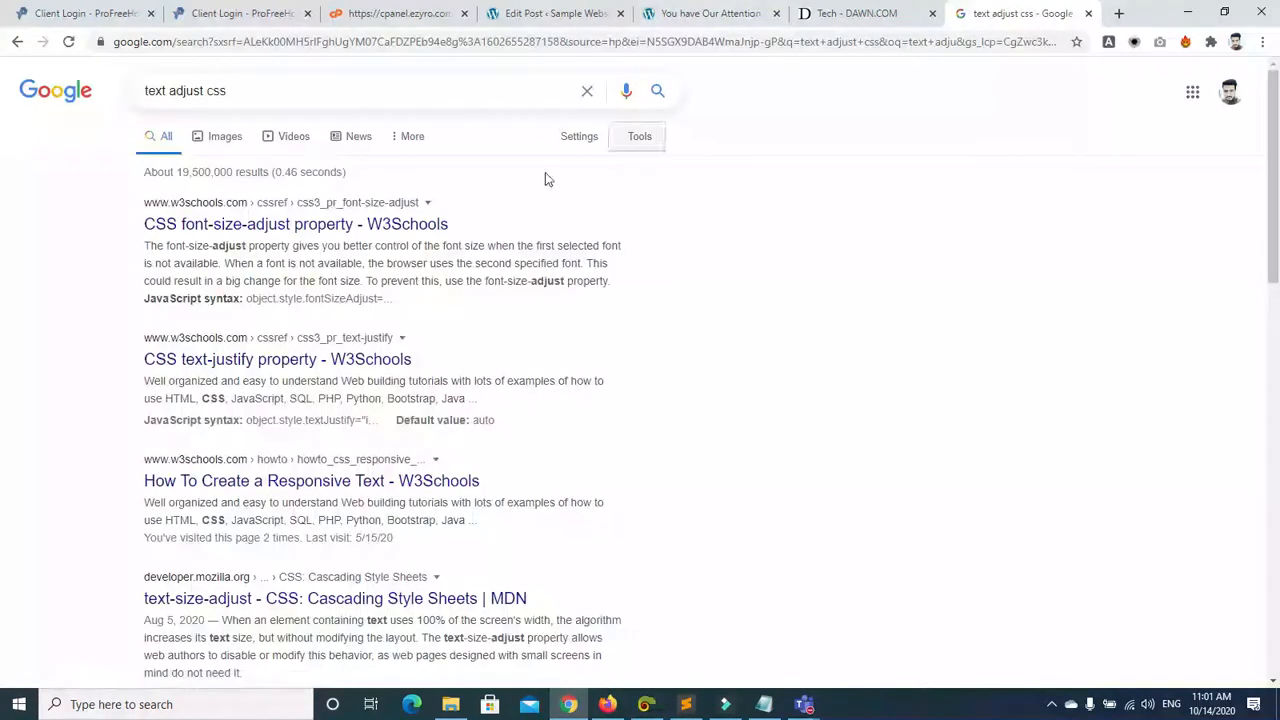
Step: Open the W3Schools font-size-adjust page, go to its font-stretch reference, and copy "font-stretch: expanded;" from the example
{"action": "left_click", "coordinate": [370, 224]}
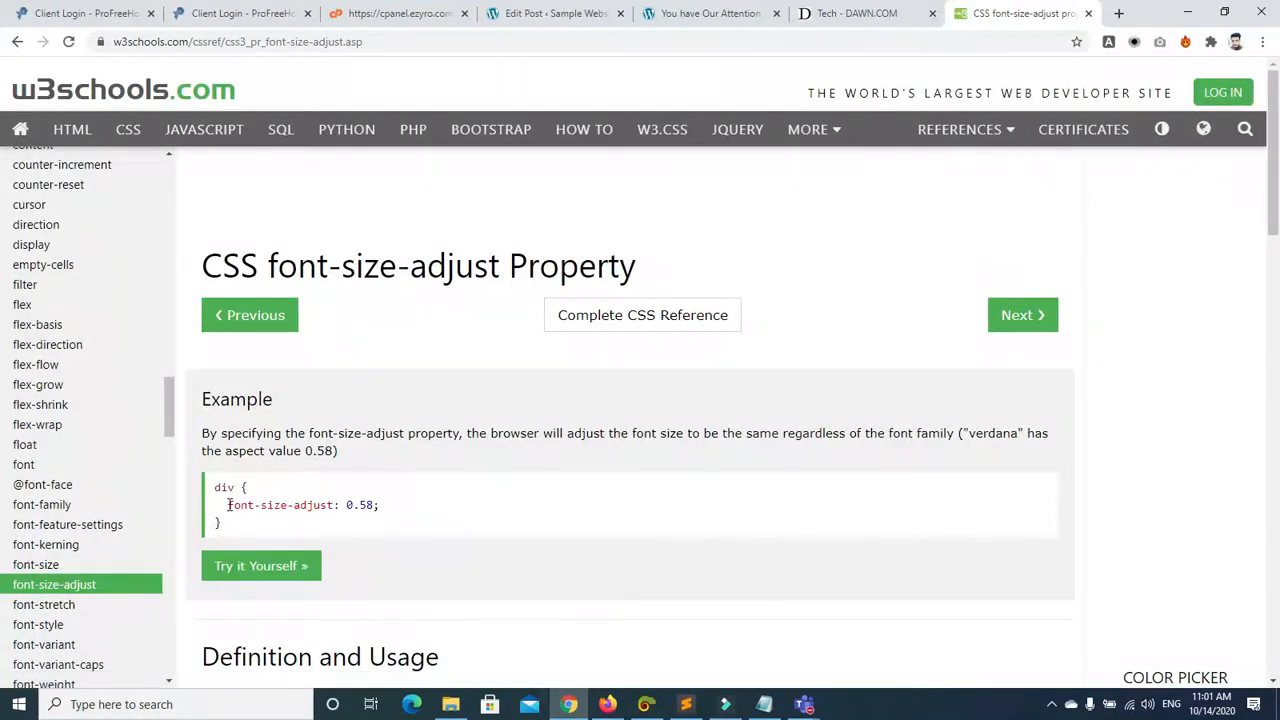
{"action": "left_click", "coordinate": [60, 610]}
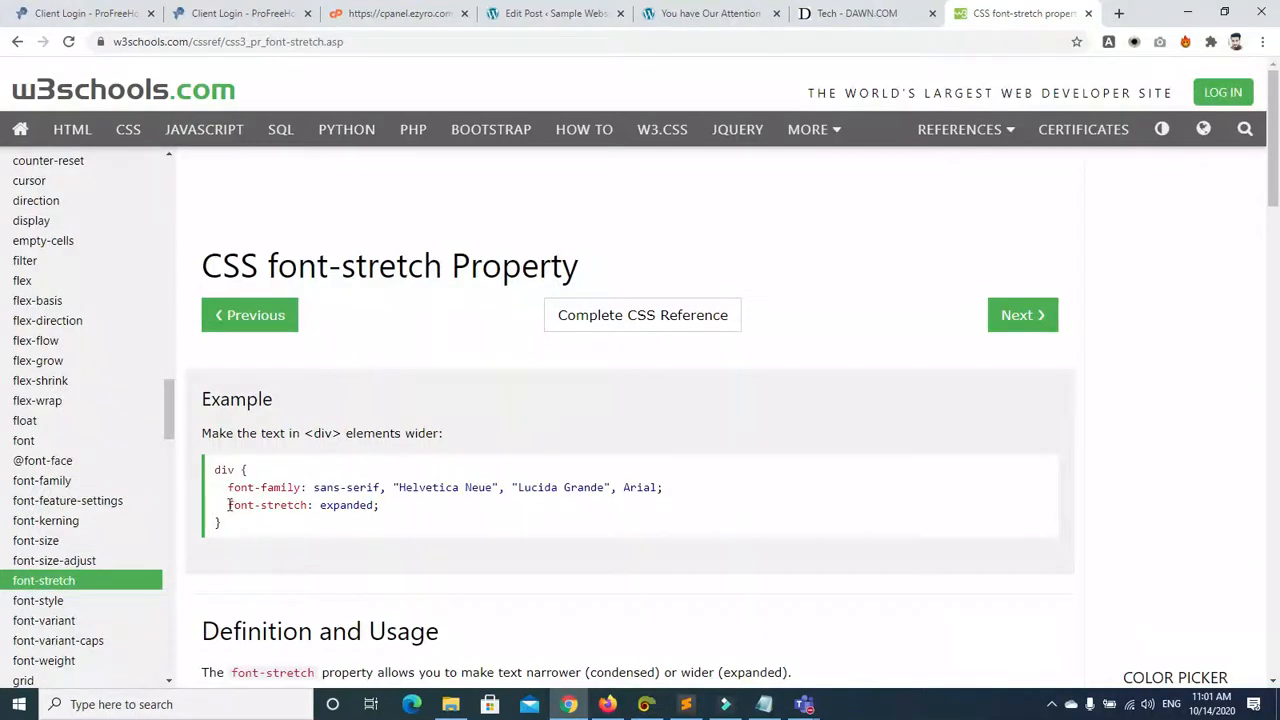
{"action": "left_click_drag", "start_coordinate": [229, 505], "coordinate": [381, 504]}
{"action": "key", "text": "ctrl+c"}
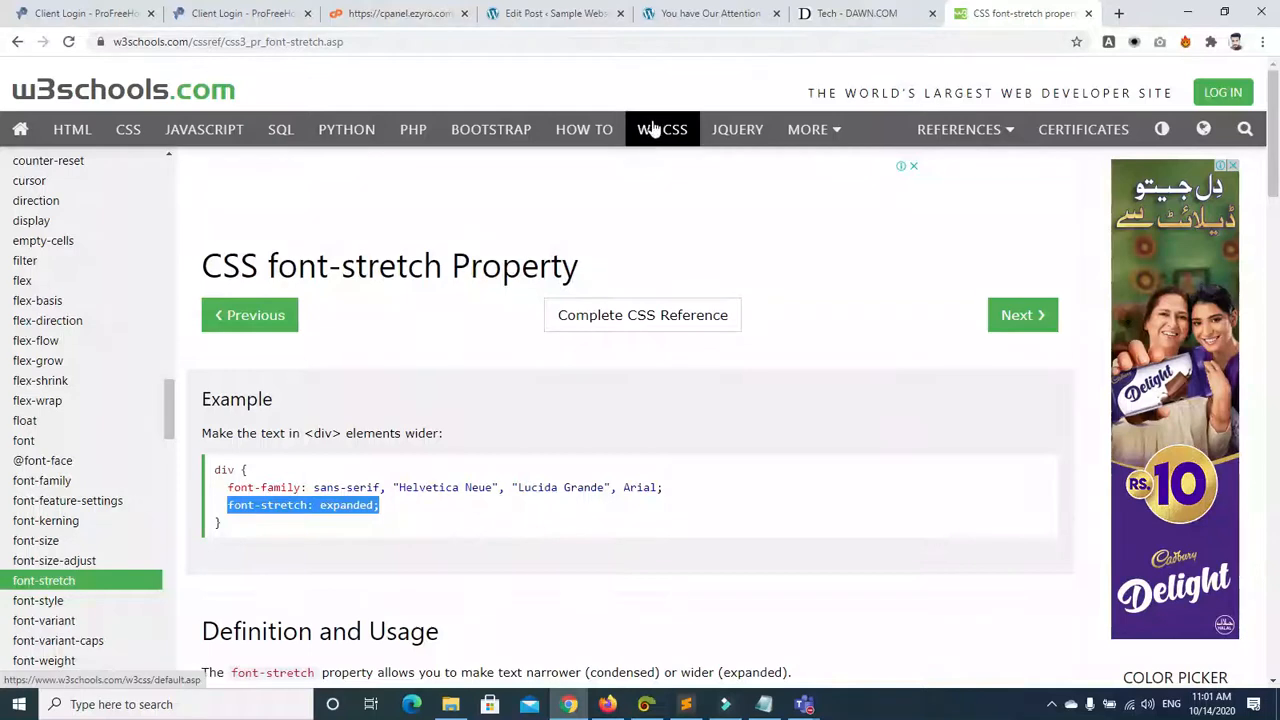
Step: Back in the post editor, convert the invalid quote block to HTML and set its p style to "font-stretch: expanded;", separated from the class attribute
{"action": "left_click", "coordinate": [566, 20]}
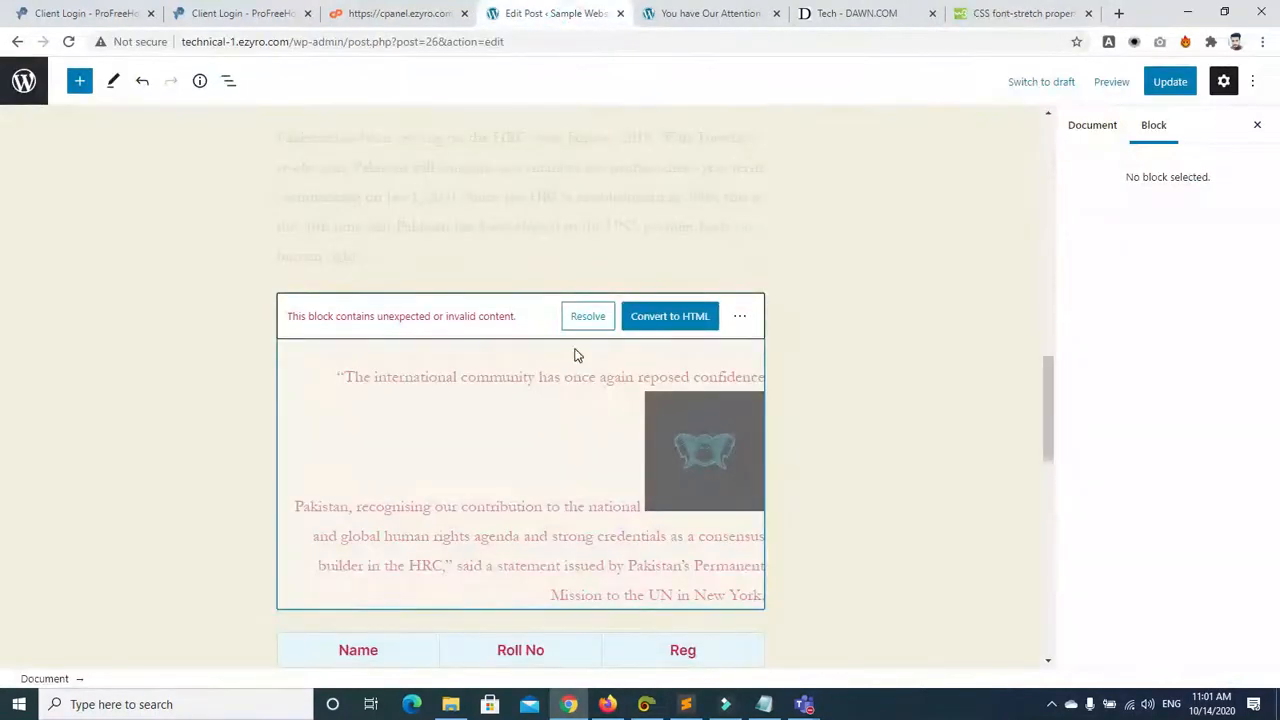
{"action": "left_click", "coordinate": [652, 318]}
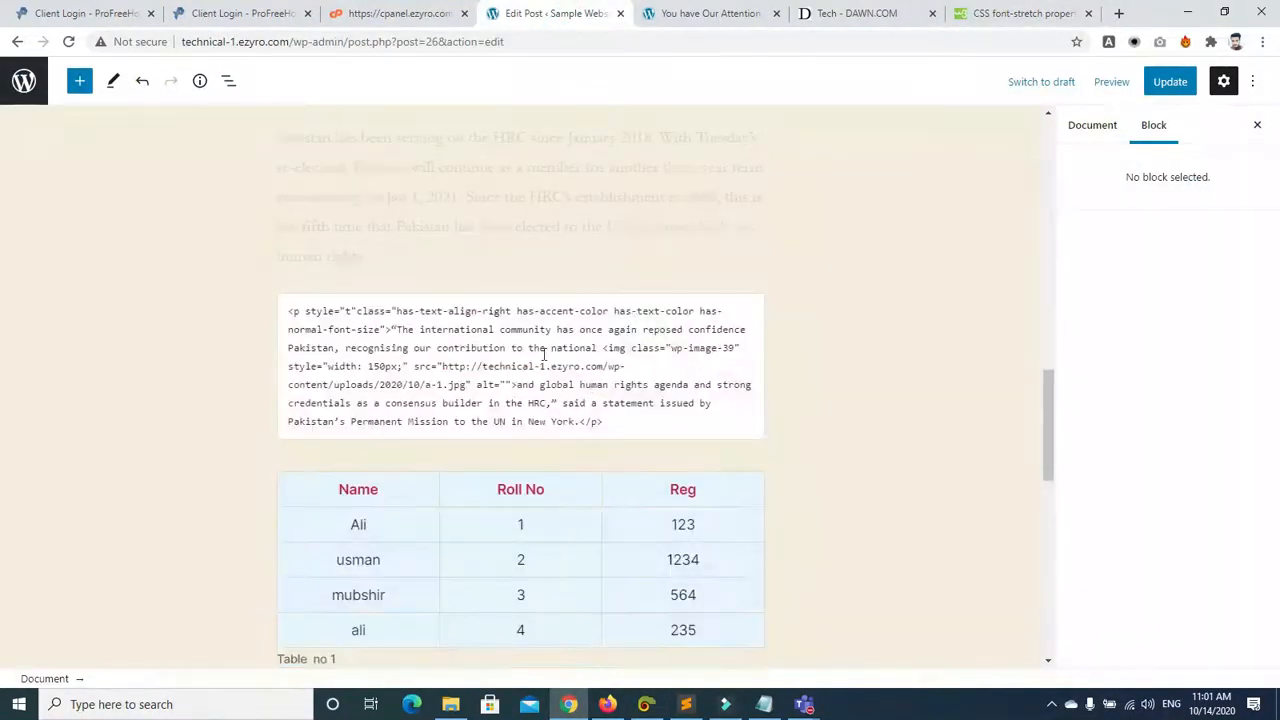
{"action": "left_click", "coordinate": [351, 311]}
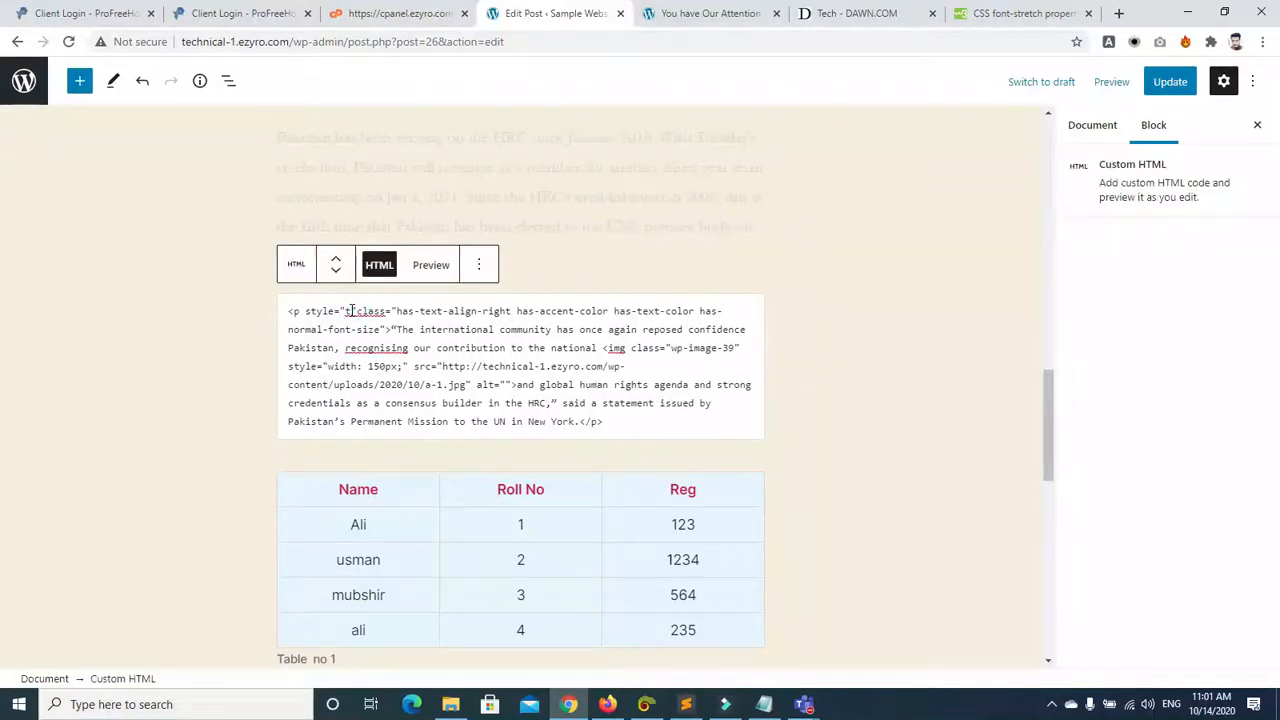
{"action": "key", "text": "BackSpace"}
{"action": "key", "text": "ctrl+v"}
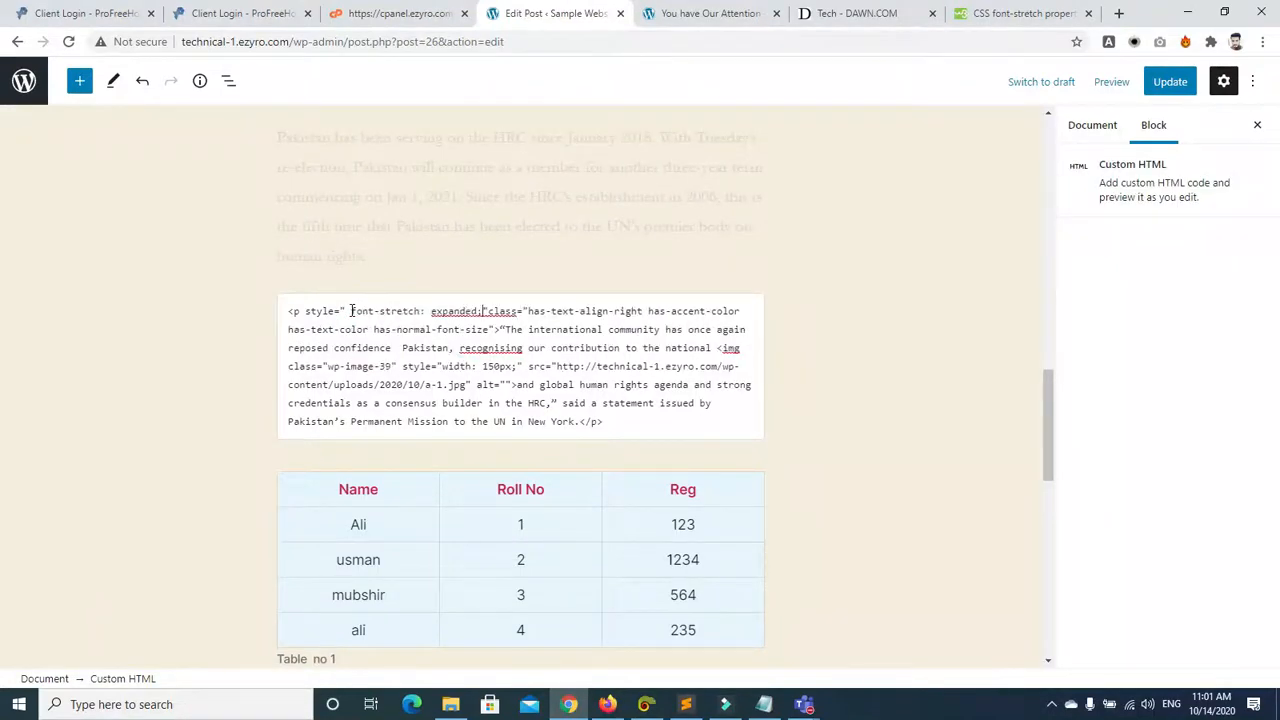
{"action": "key", "text": "Right"}
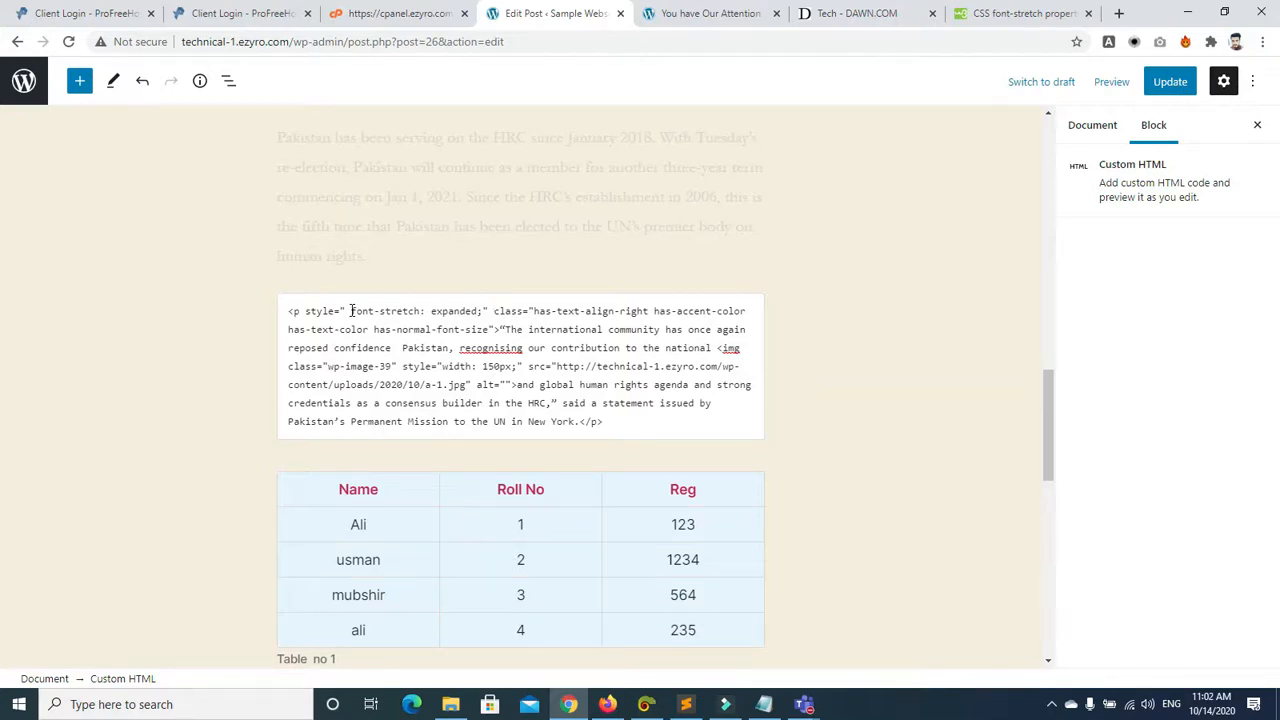
{"action": "left_click", "coordinate": [481, 270]}
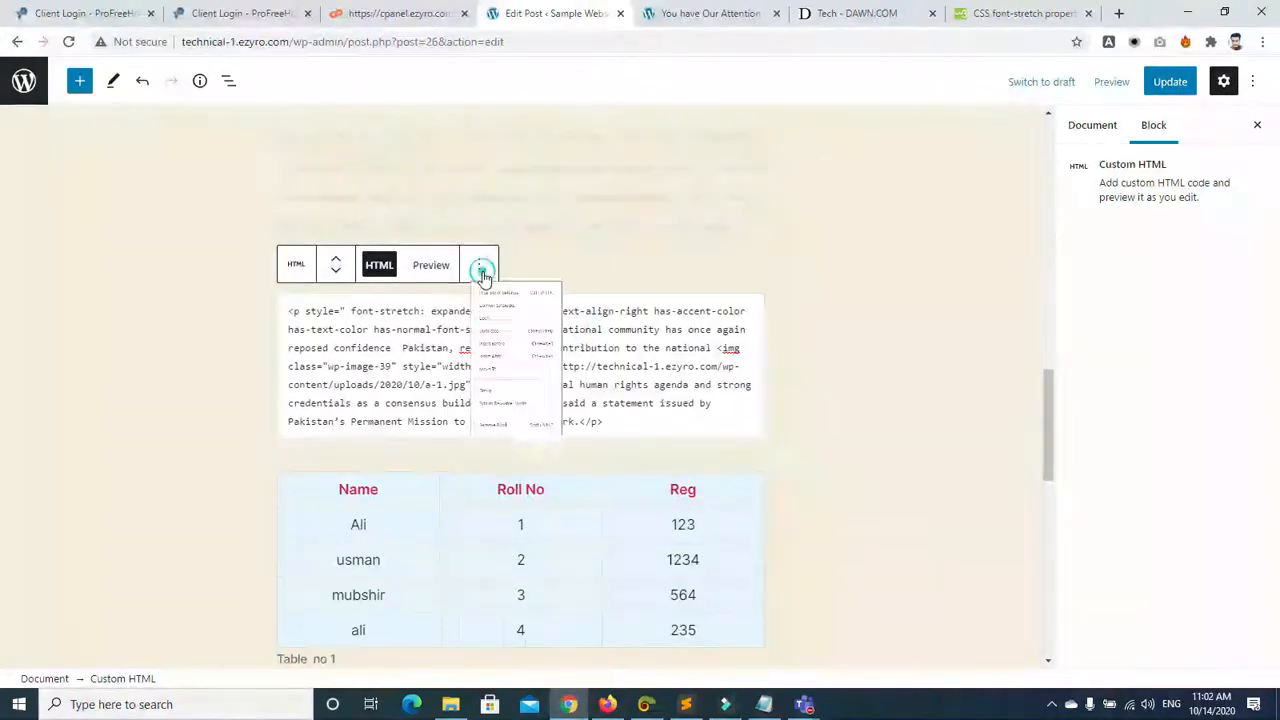
{"action": "left_click", "coordinate": [481, 268]}
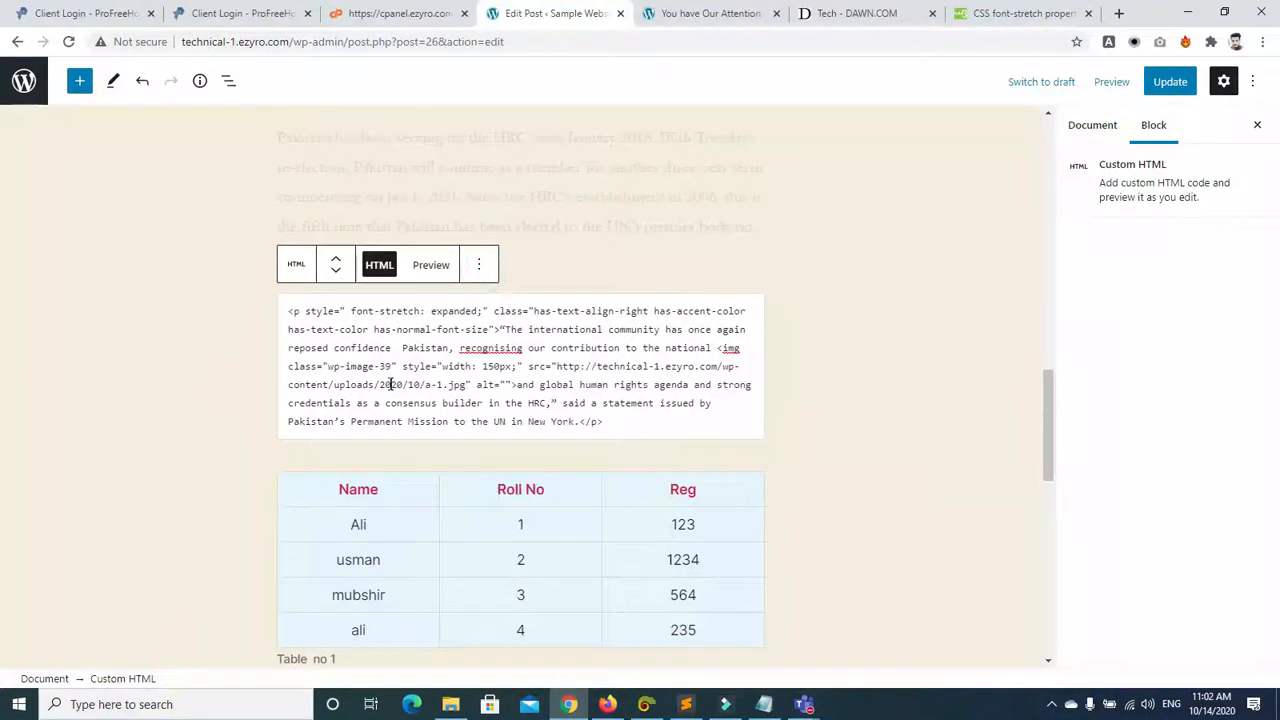
Step: Update the post with the edited quote HTML and reload its preview page to check the published result
{"action": "left_click", "coordinate": [213, 366]}
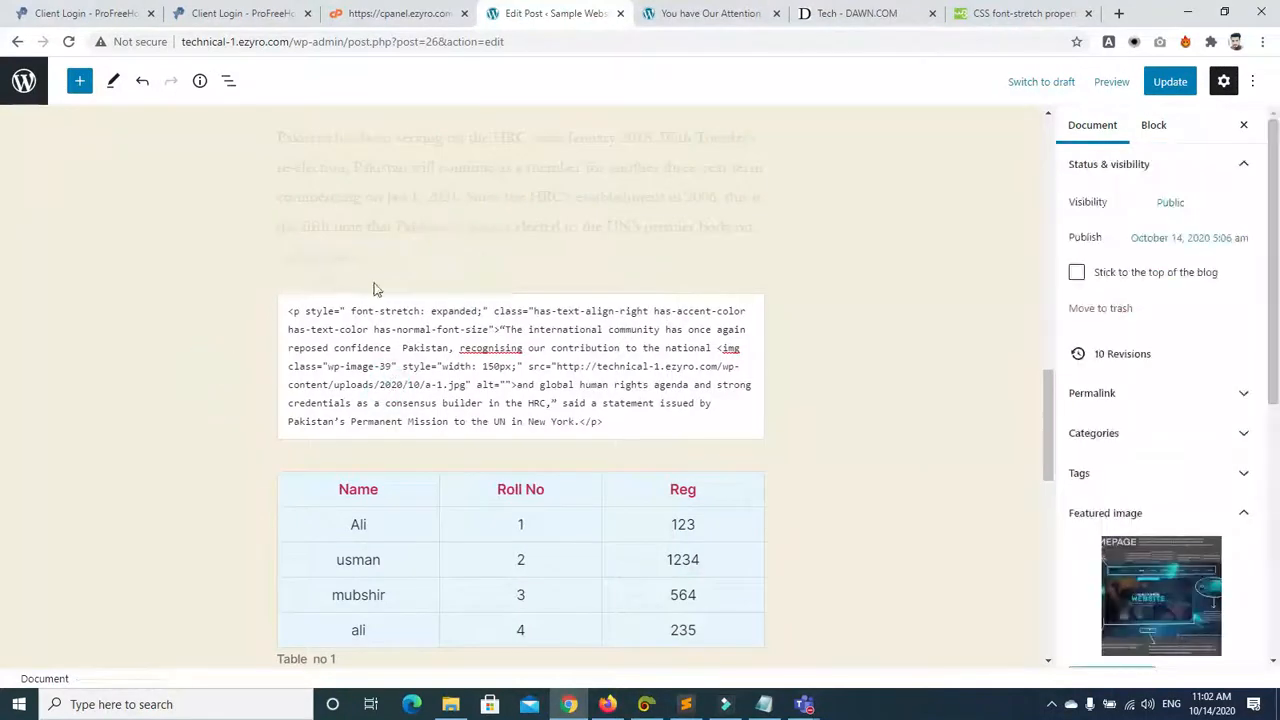
{"action": "left_click", "coordinate": [1168, 81]}
{"action": "left_click", "coordinate": [862, 14]}
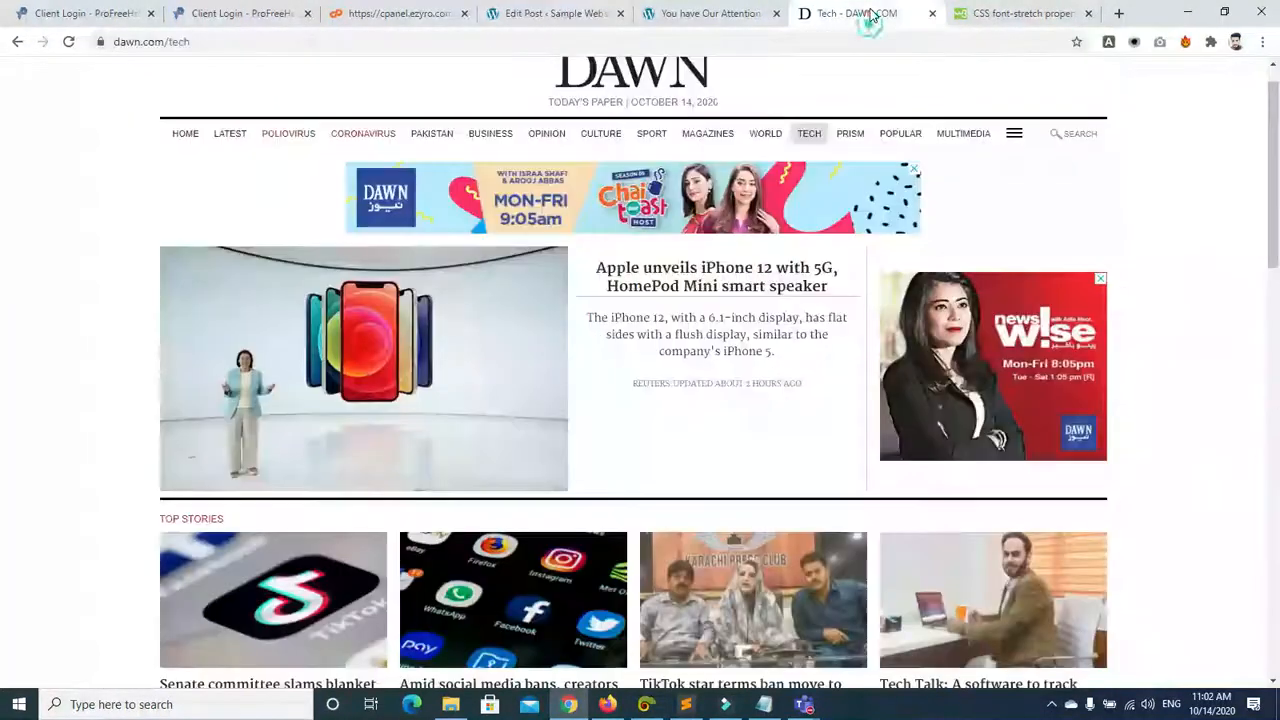
{"action": "left_click", "coordinate": [719, 24]}
{"action": "left_click", "coordinate": [729, 41]}
{"action": "key", "text": "Return"}
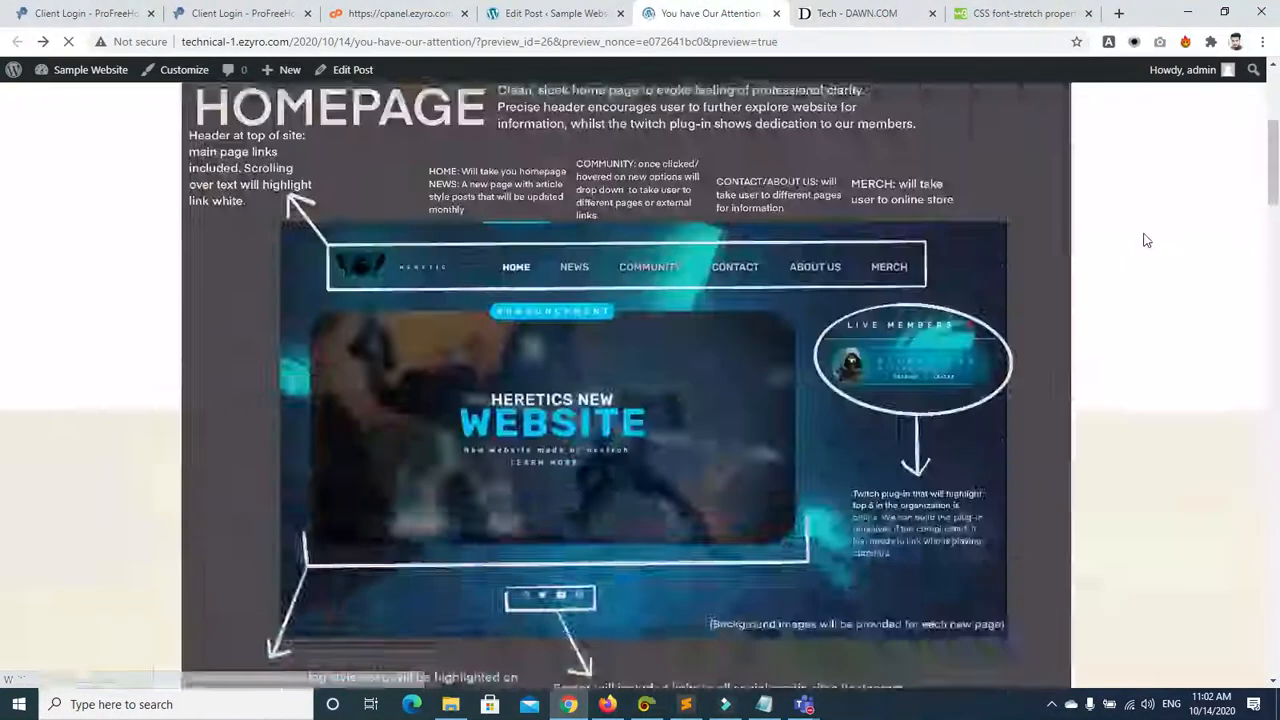
{"action": "scroll", "coordinate": [2, 375], "scroll_direction": "down", "scroll_amount": 3}
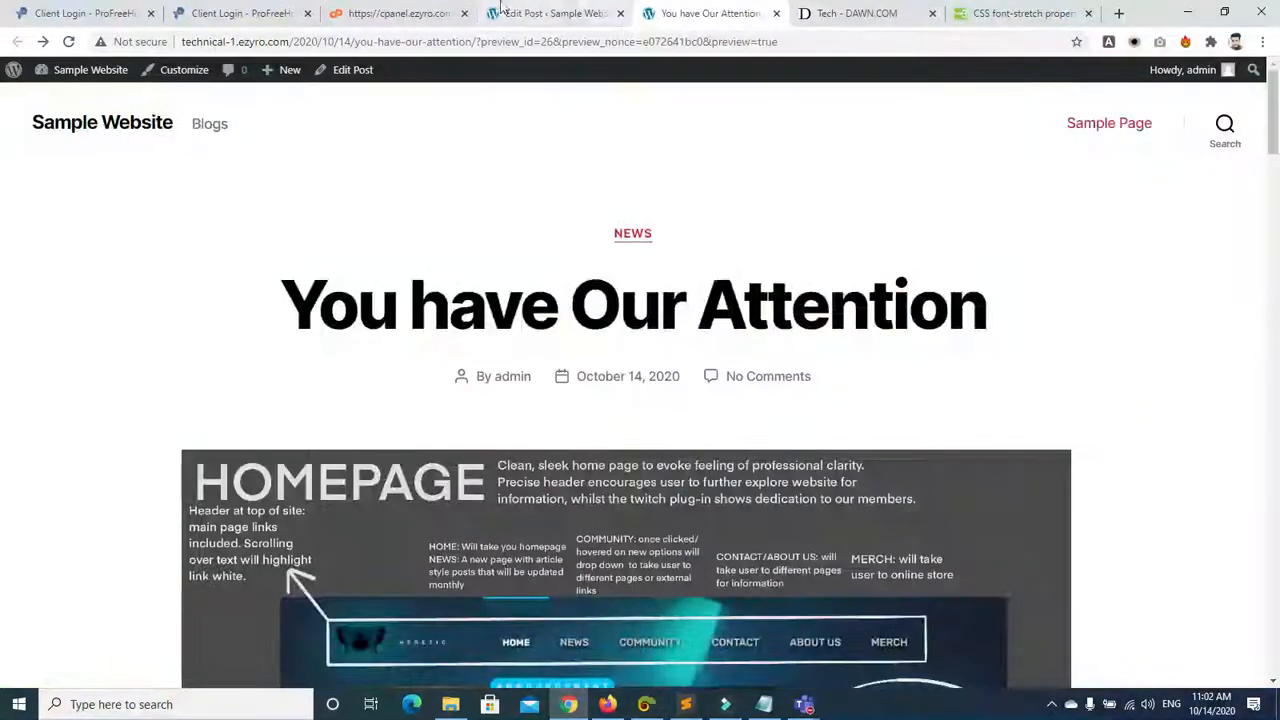
Step: Return to the post editor and select the Custom HTML block containing the quote
{"action": "left_click", "coordinate": [522, 16]}
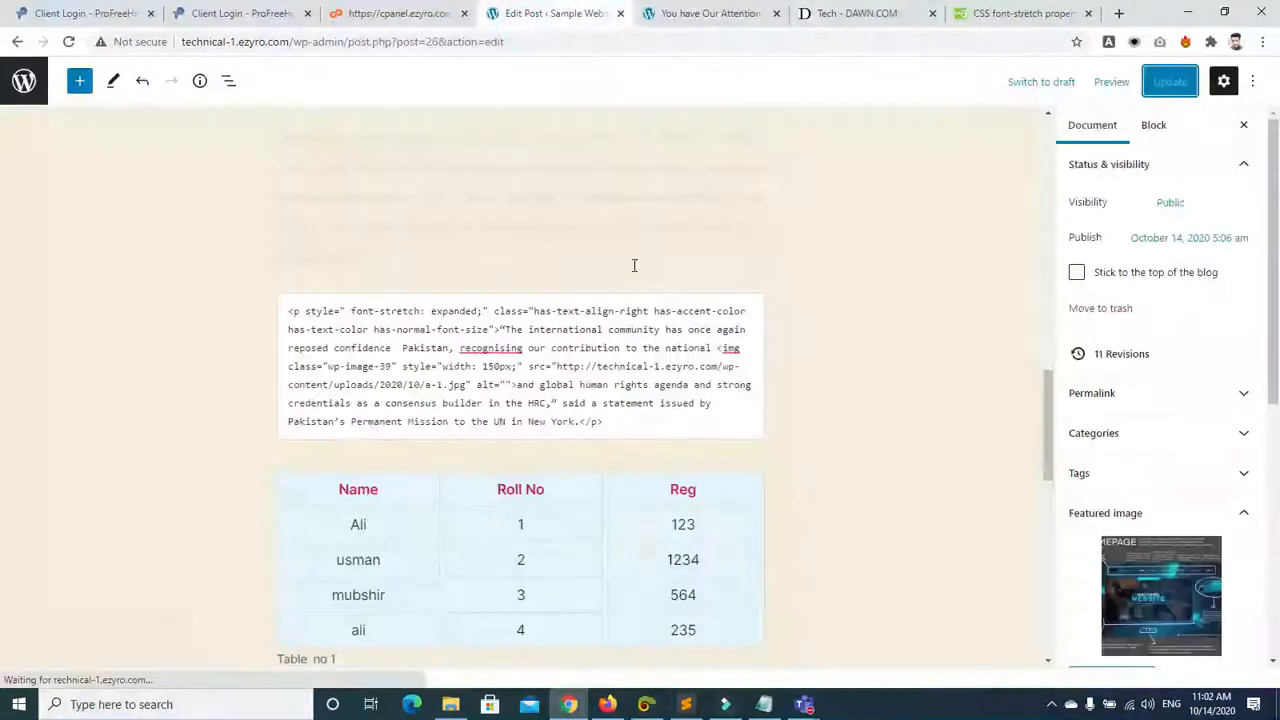
{"action": "left_click", "coordinate": [337, 360]}
{"action": "right_click", "coordinate": [340, 366]}
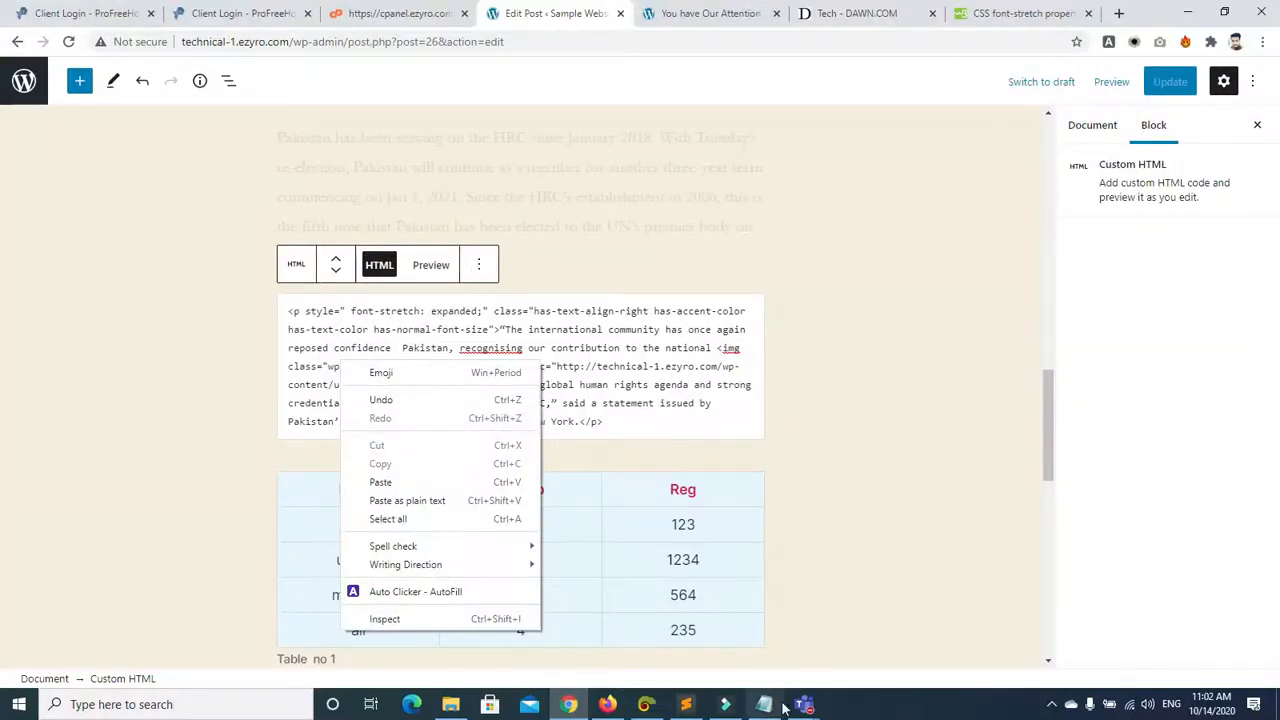
Step: Switch to the Microsoft Teams meeting and open the options for the participant listed directly below the organizer
{"action": "mouse_move", "coordinate": [803, 704]}
{"action": "left_click", "coordinate": [790, 640]}
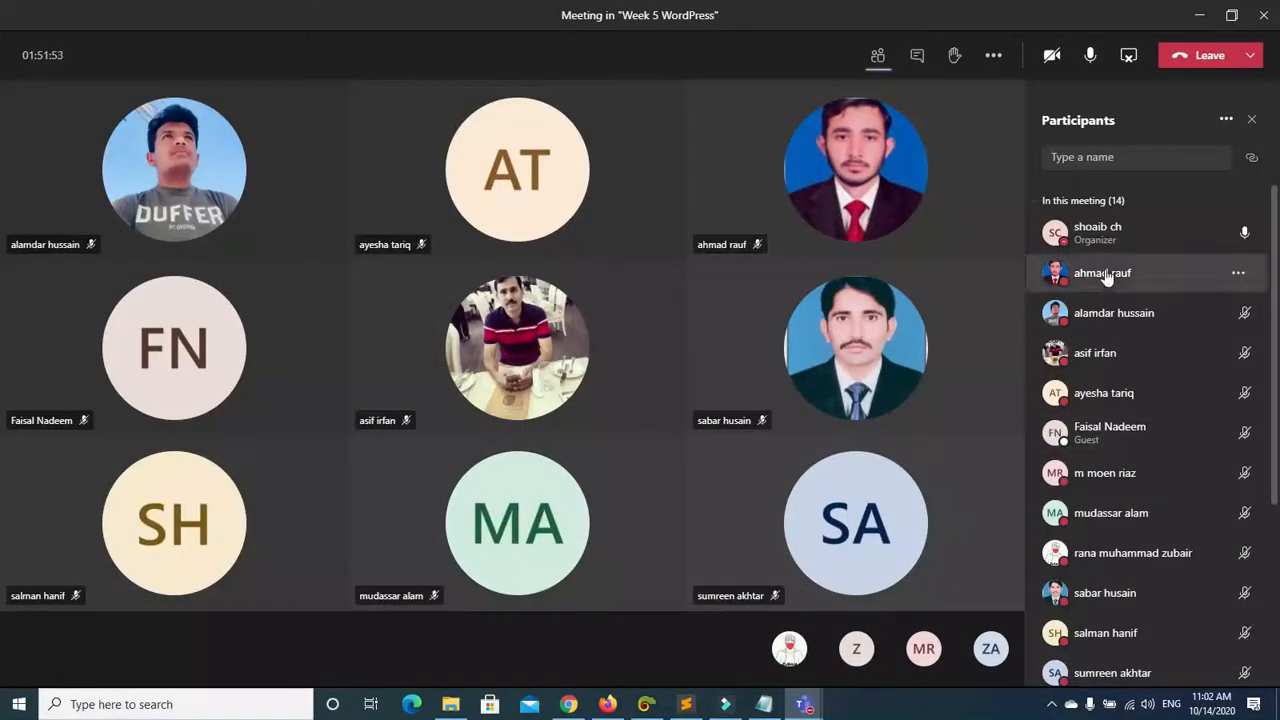
{"action": "left_click", "coordinate": [1238, 276]}
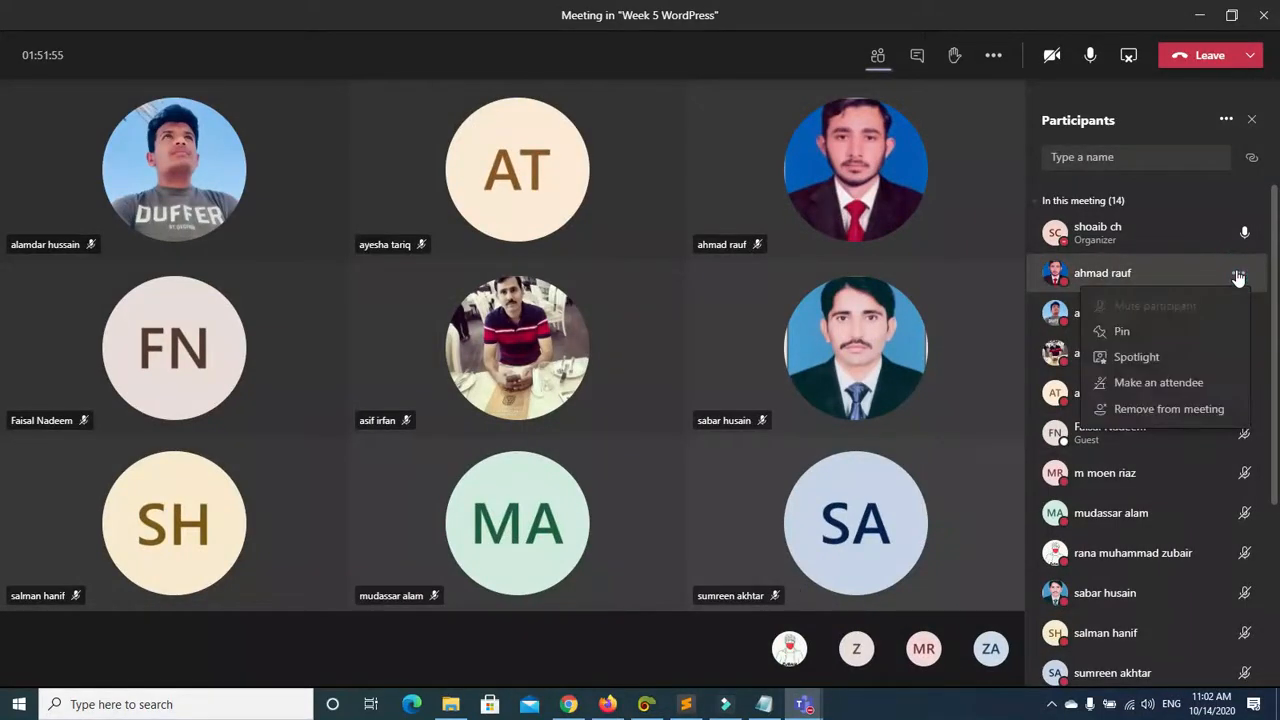